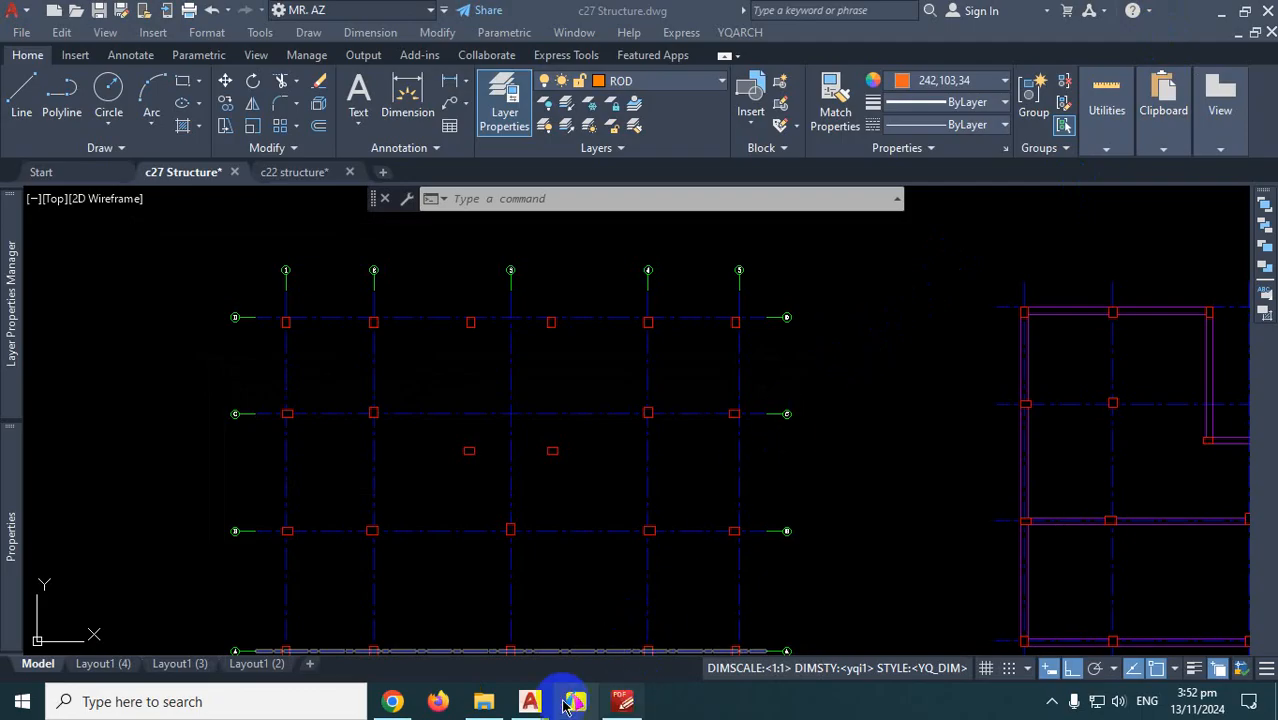
Switch to Chrome and review the article's list of footing types and the Strip Footing diagram
left_click(391, 703)
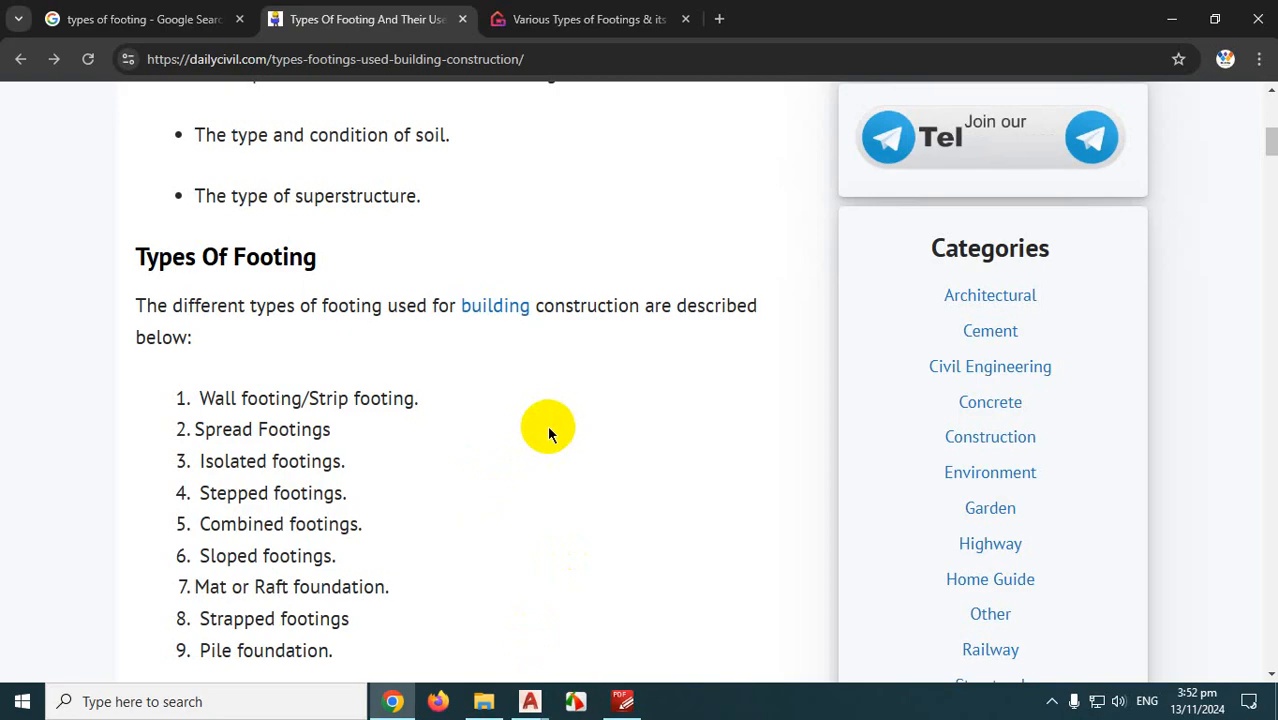
scroll(553, 410, "down", 1)
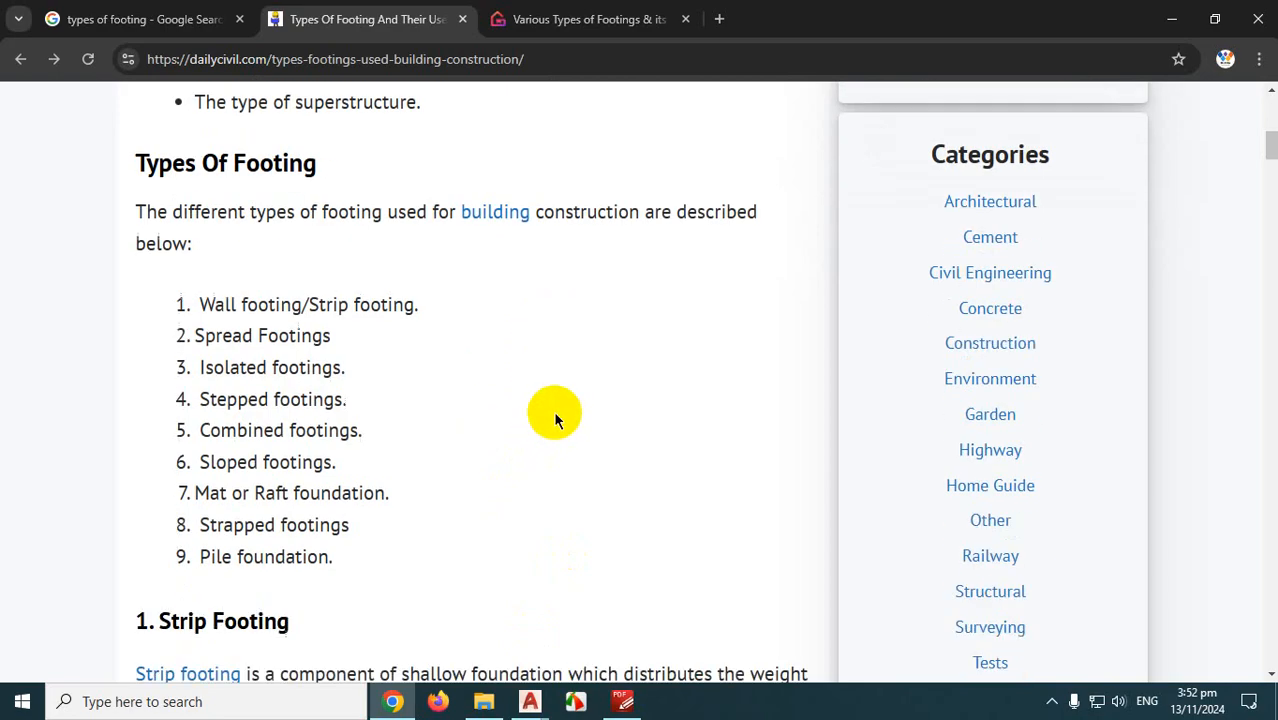
scroll(553, 410, "down", 1)
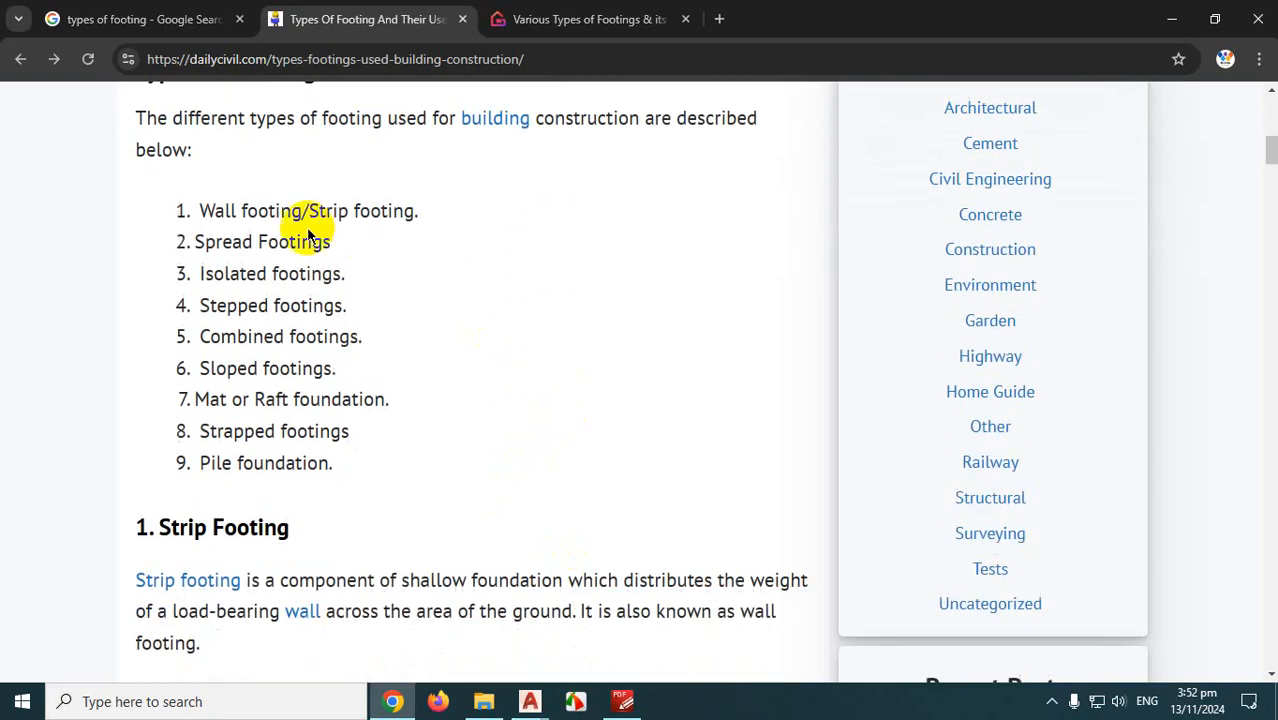
scroll(463, 251, "down", 3)
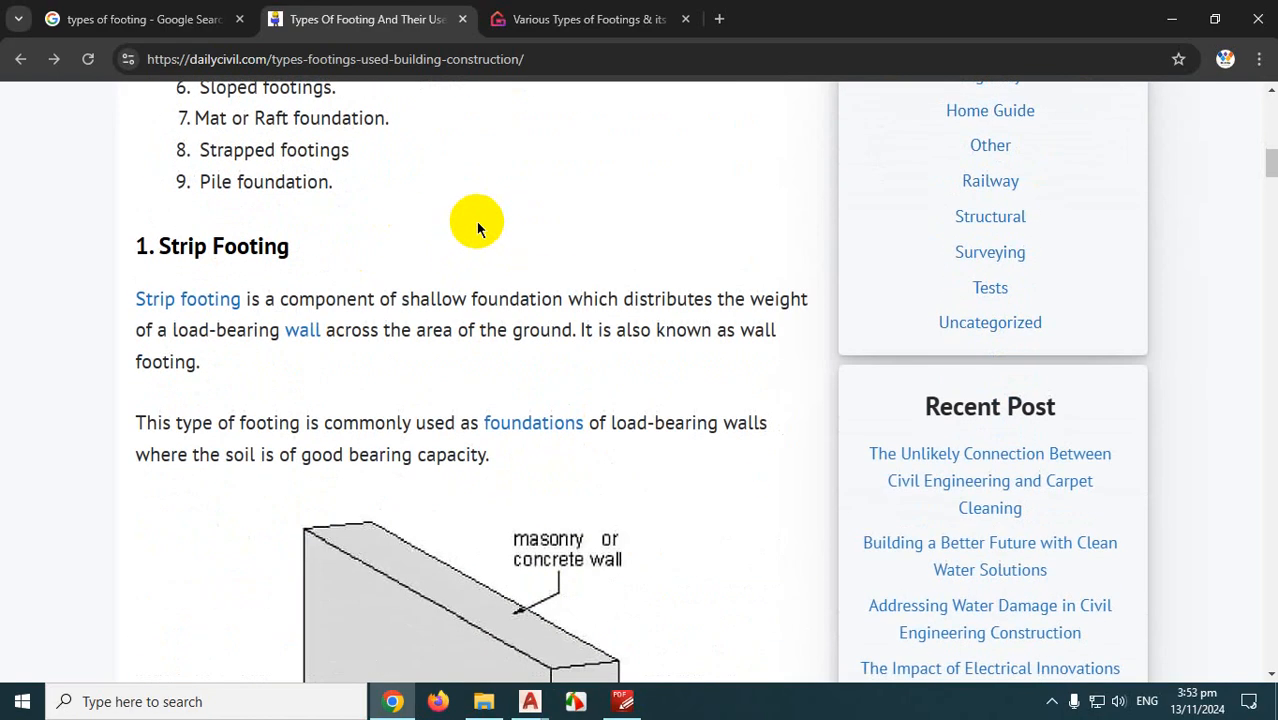
scroll(495, 235, "down", 1)
scroll(320, 480, "down", 1)
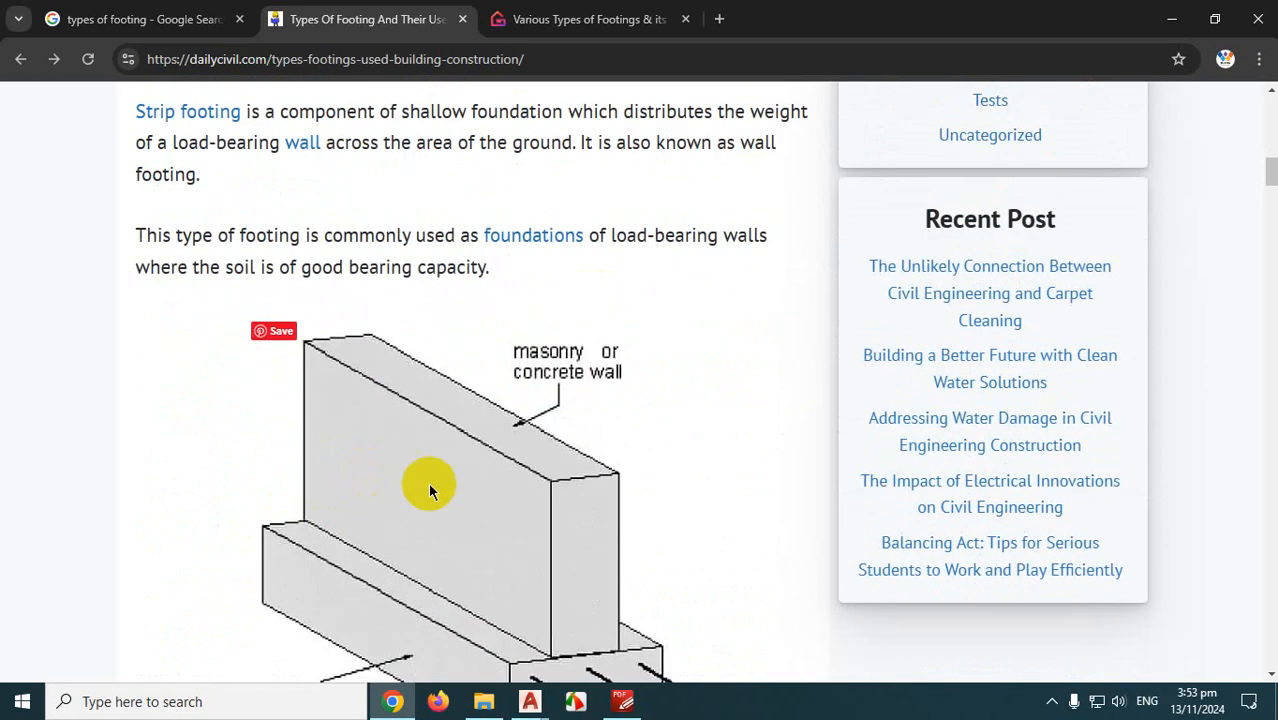
scroll(500, 470, "down", 1)
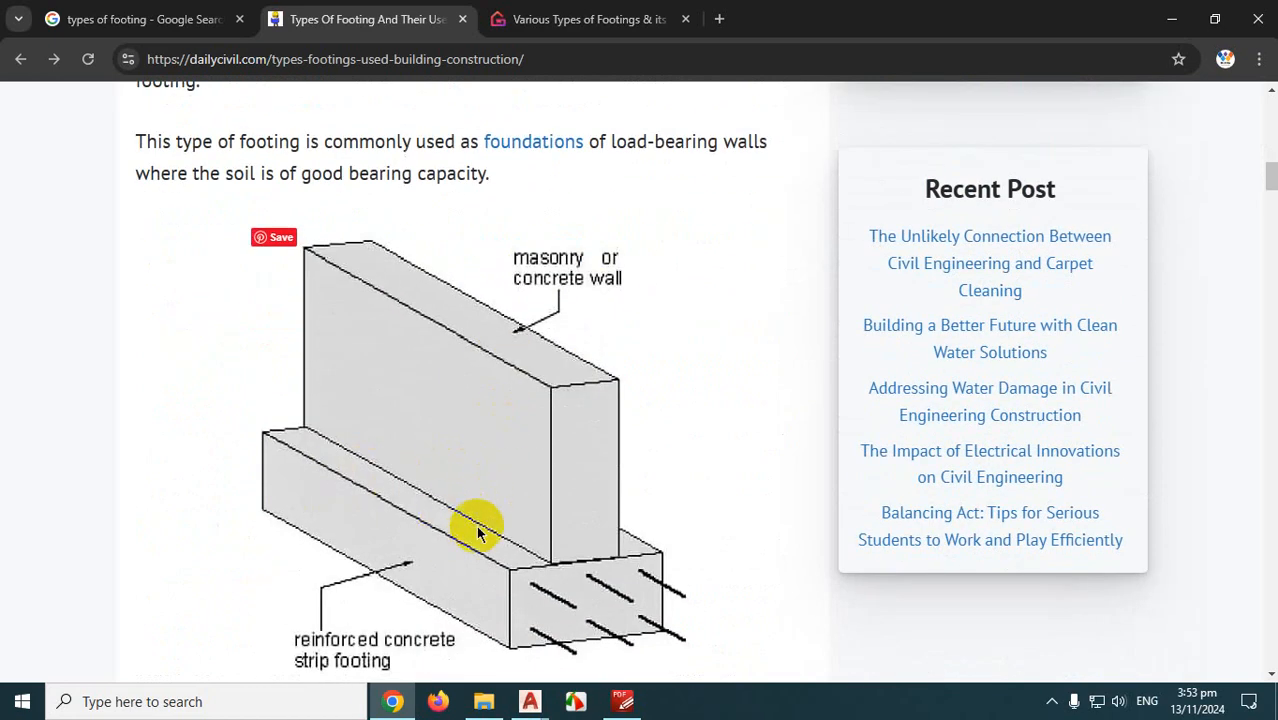
scroll(465, 510, "down", 2)
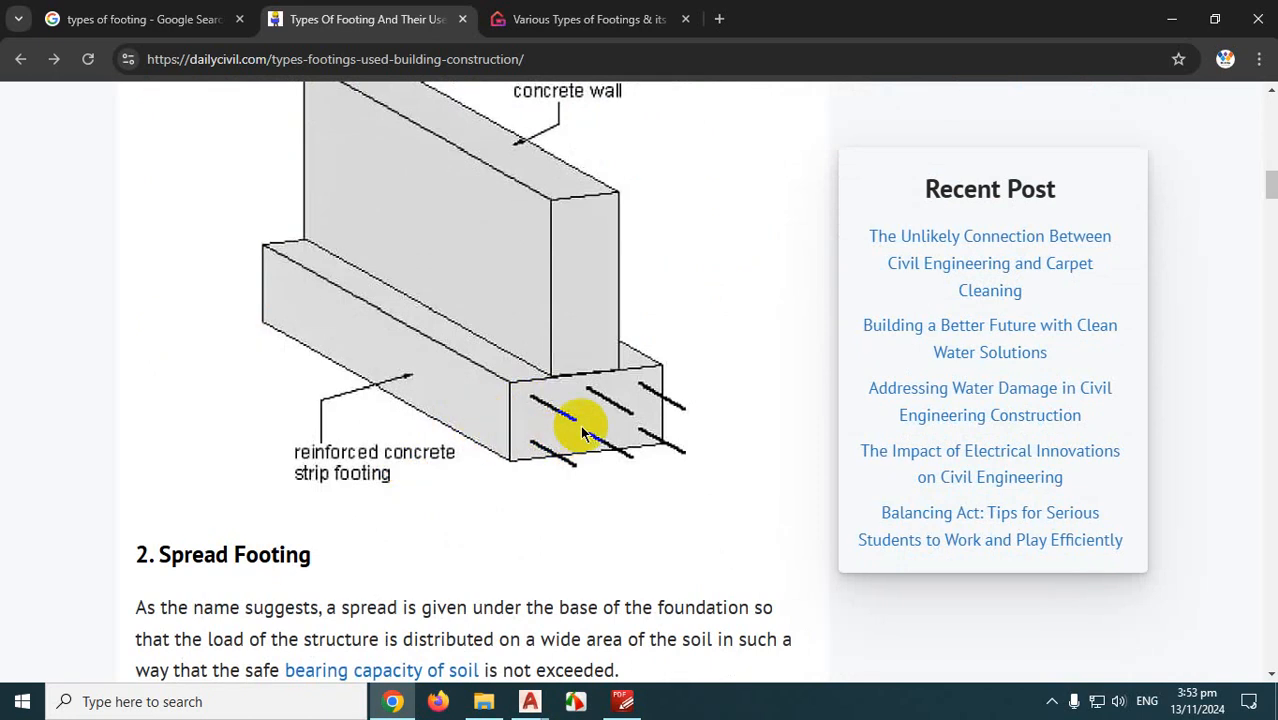
Zoom in on the Spread Footing image, mark the footing's spread on either side of the column with red strokes, and clear the markup
scroll(592, 406, "down", 5)
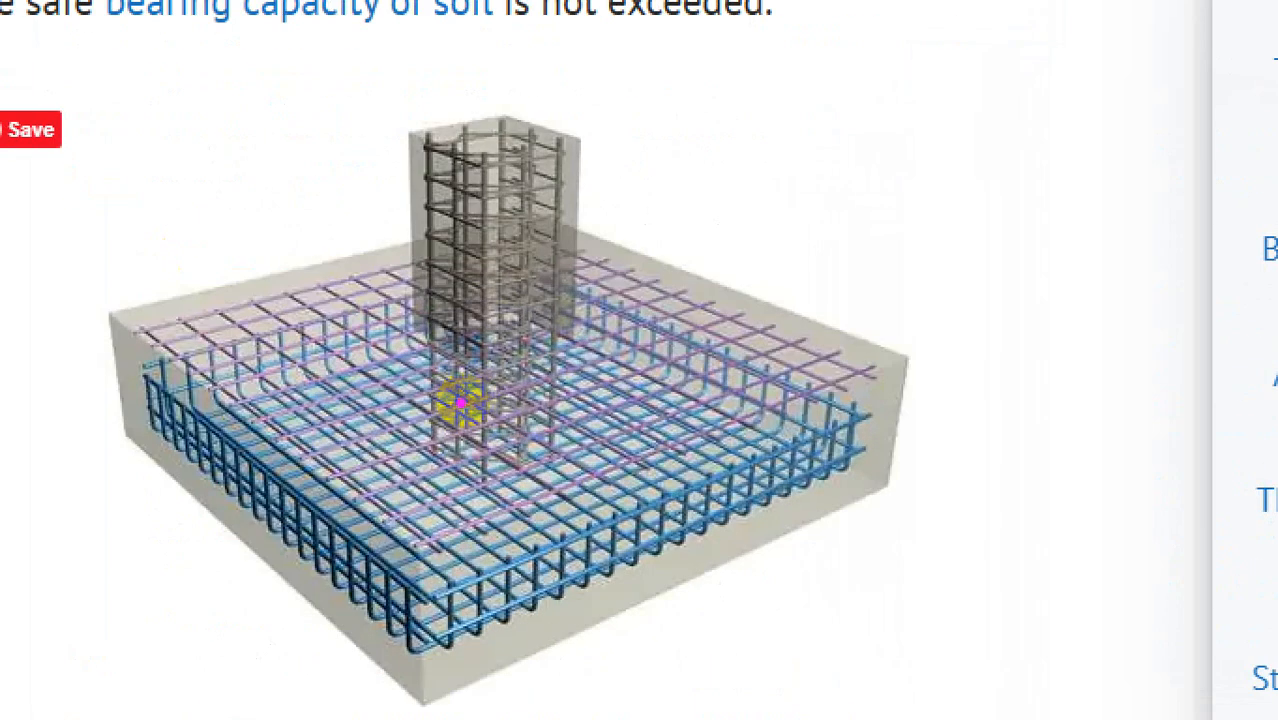
left_click_drag(458, 402, 341, 441)
left_click_drag(579, 398, 835, 314)
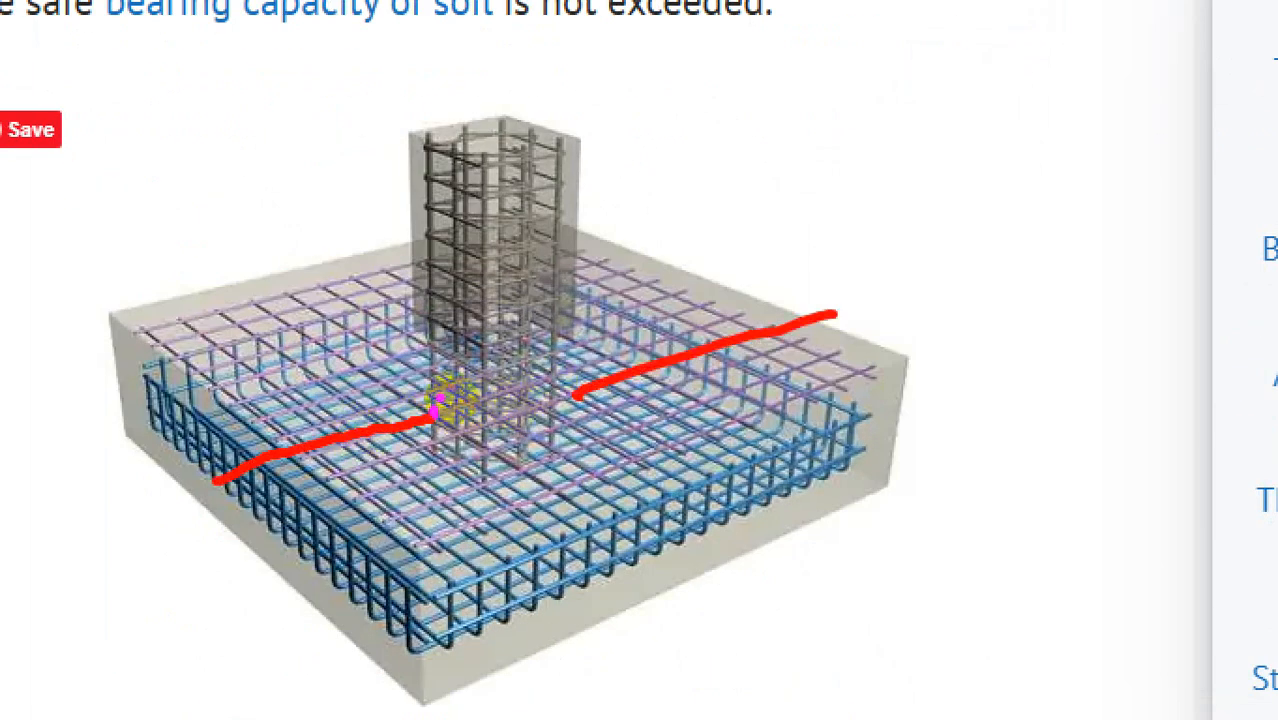
mouse_move(438, 404)
left_mouse_down()
mouse_move(609, 522)
mouse_move(352, 302)
left_mouse_up()
key("Escape")
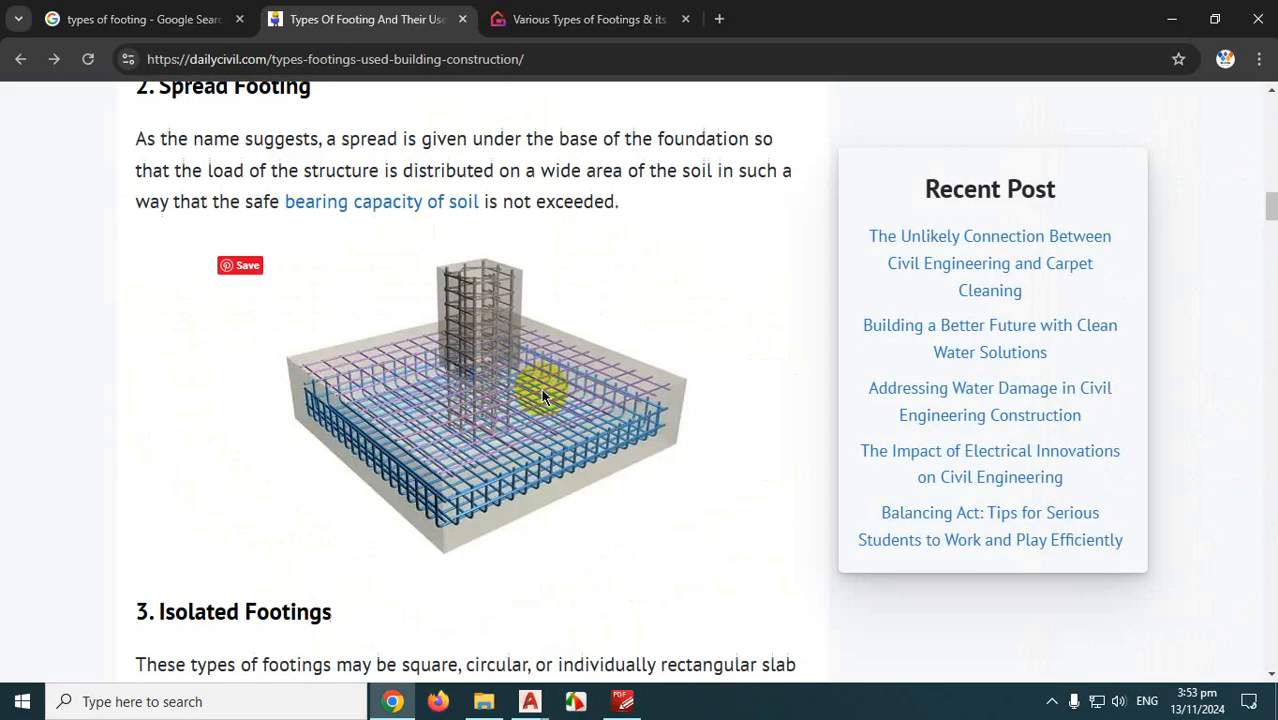
Zoom in on the Isolated Footings diagram, outline the column above the sloped base in red, and clear the markup
scroll(528, 358, "down", 5)
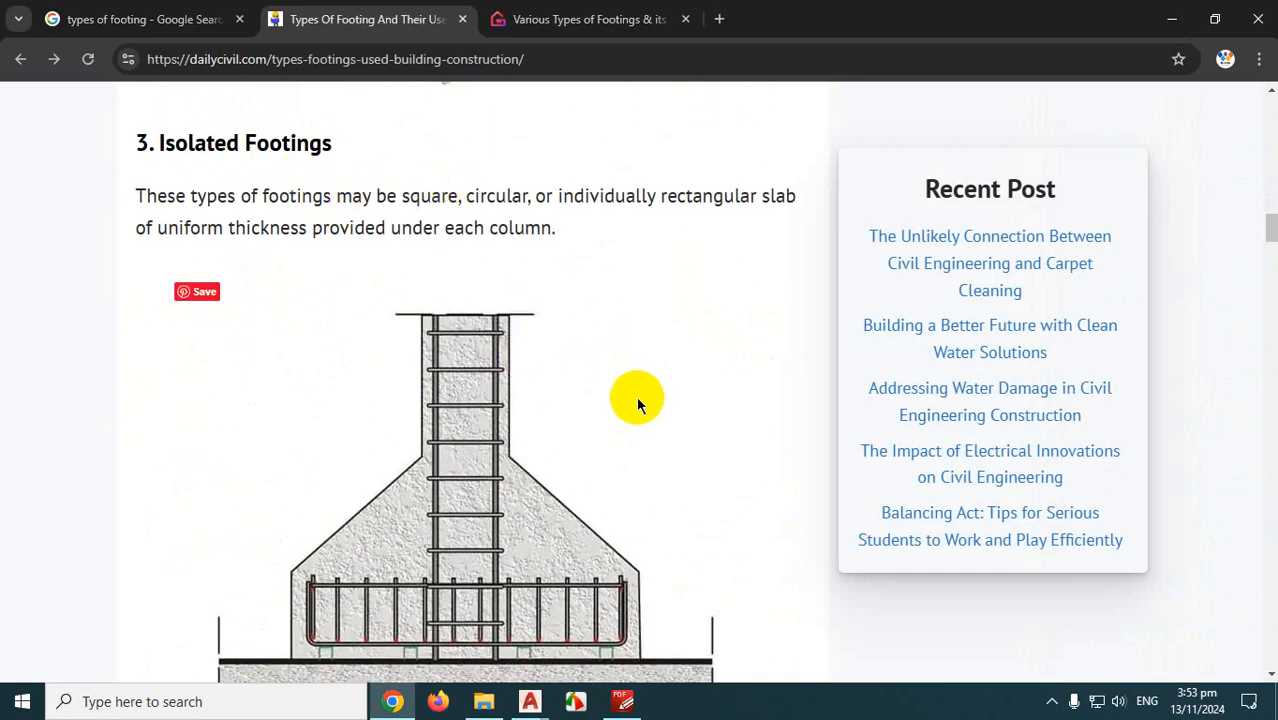
key("ctrl+1")
left_click(472, 362)
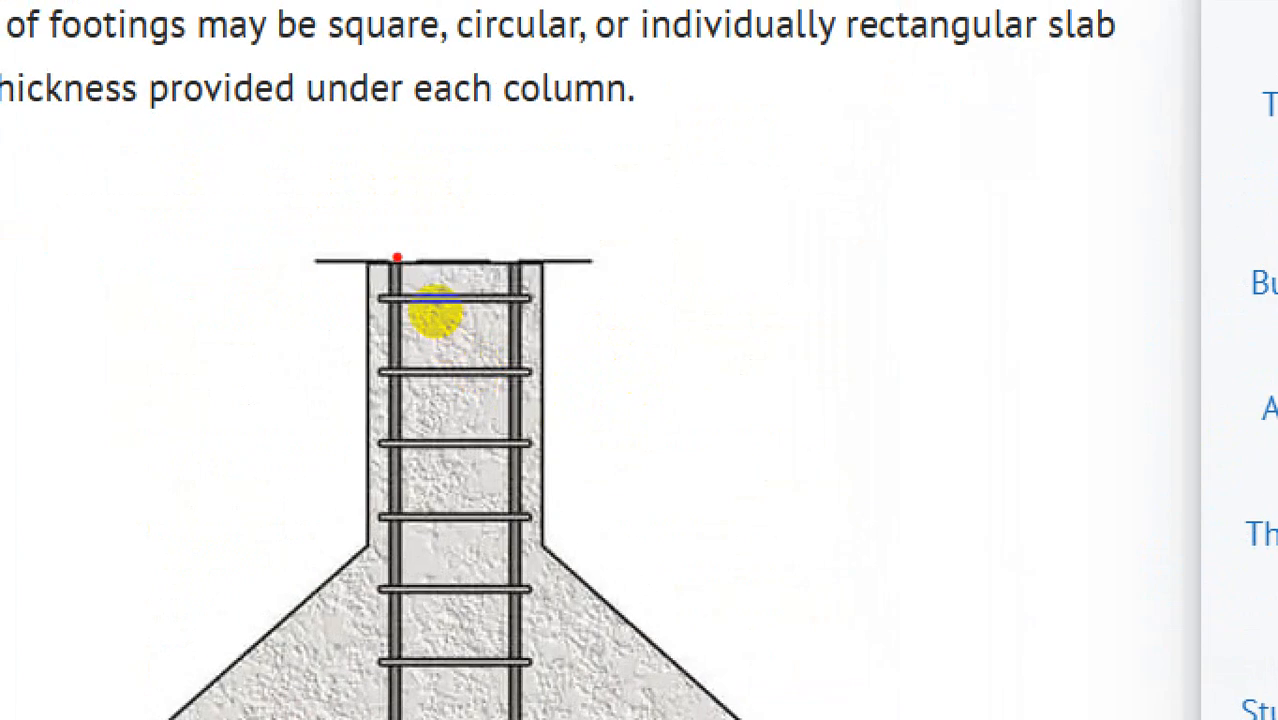
mouse_move(389, 251)
left_mouse_down()
mouse_move(366, 548)
mouse_move(513, 375)
mouse_move(513, 285)
mouse_move(514, 320)
left_mouse_up()
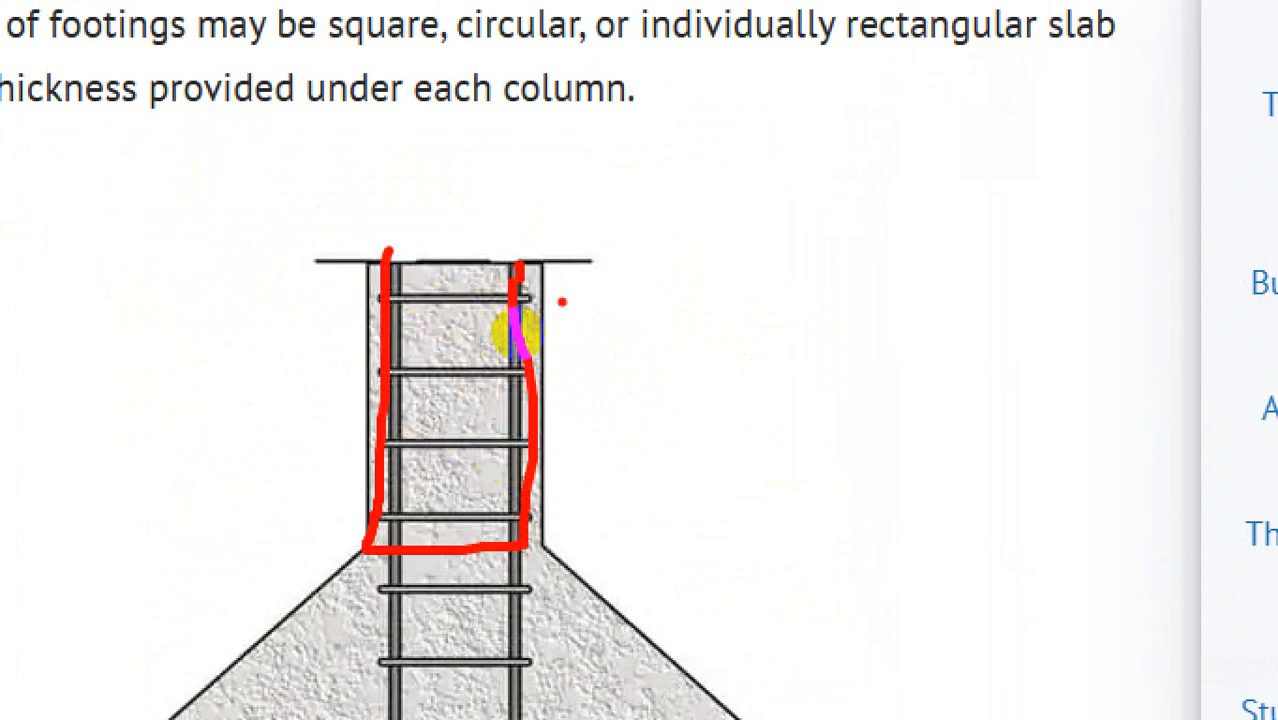
key("Escape")
Examine the rest of the Isolated Footing diagram and compare it with the Spread Footing image above
scroll(594, 330, "down", 5)
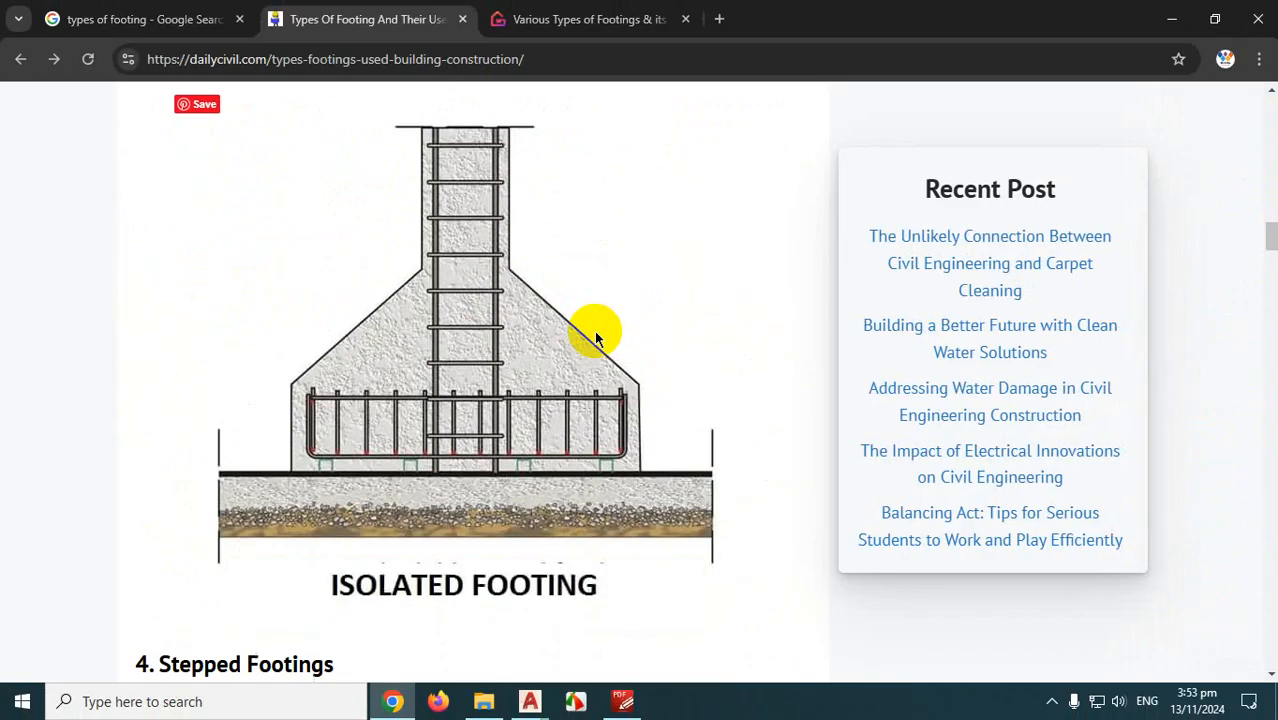
scroll(594, 330, "up", 4)
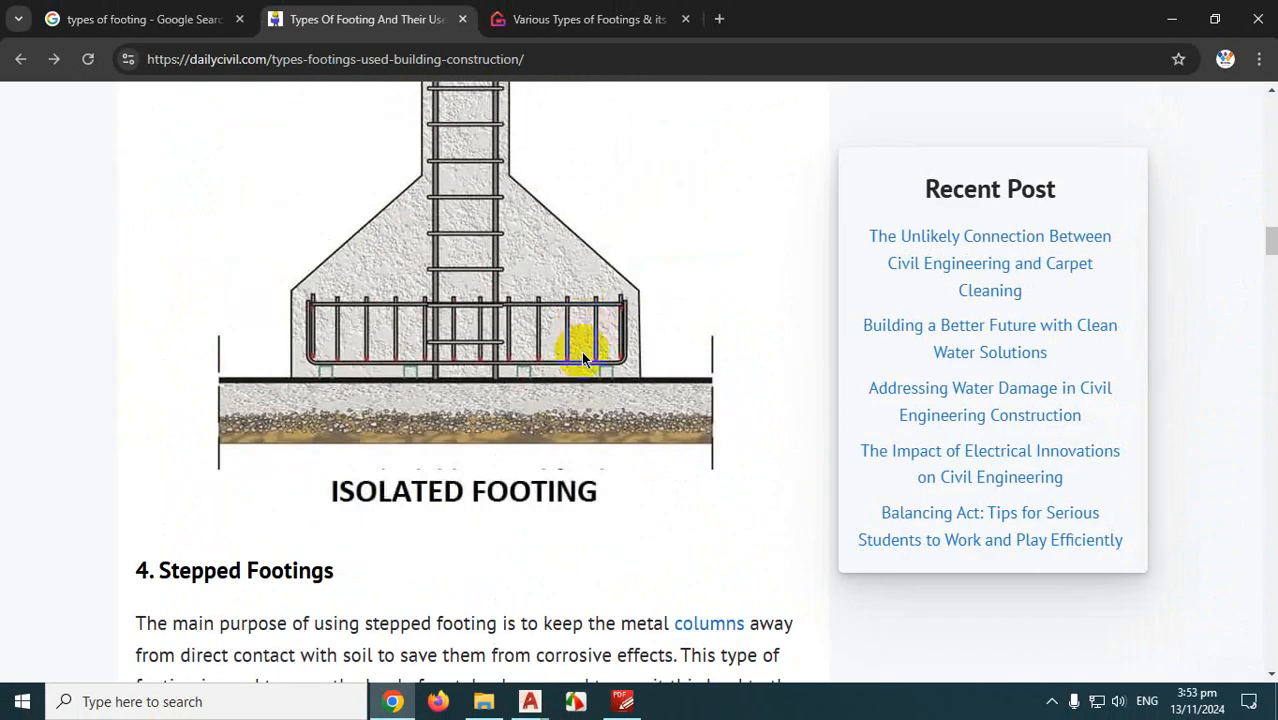
scroll(600, 355, "up", 5)
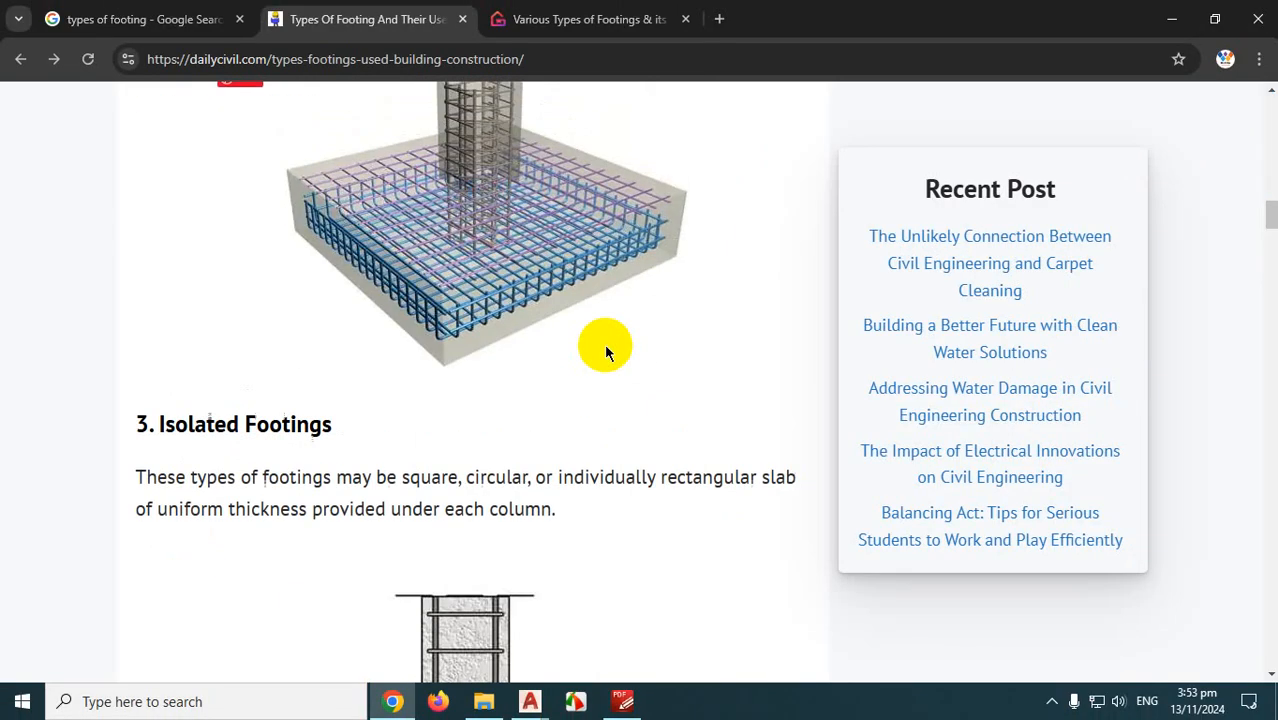
Zoom in on the Stepped Footings photo and outline the two concrete steps and the column formwork in red
scroll(604, 343, "down", 5)
scroll(604, 345, "down", 4)
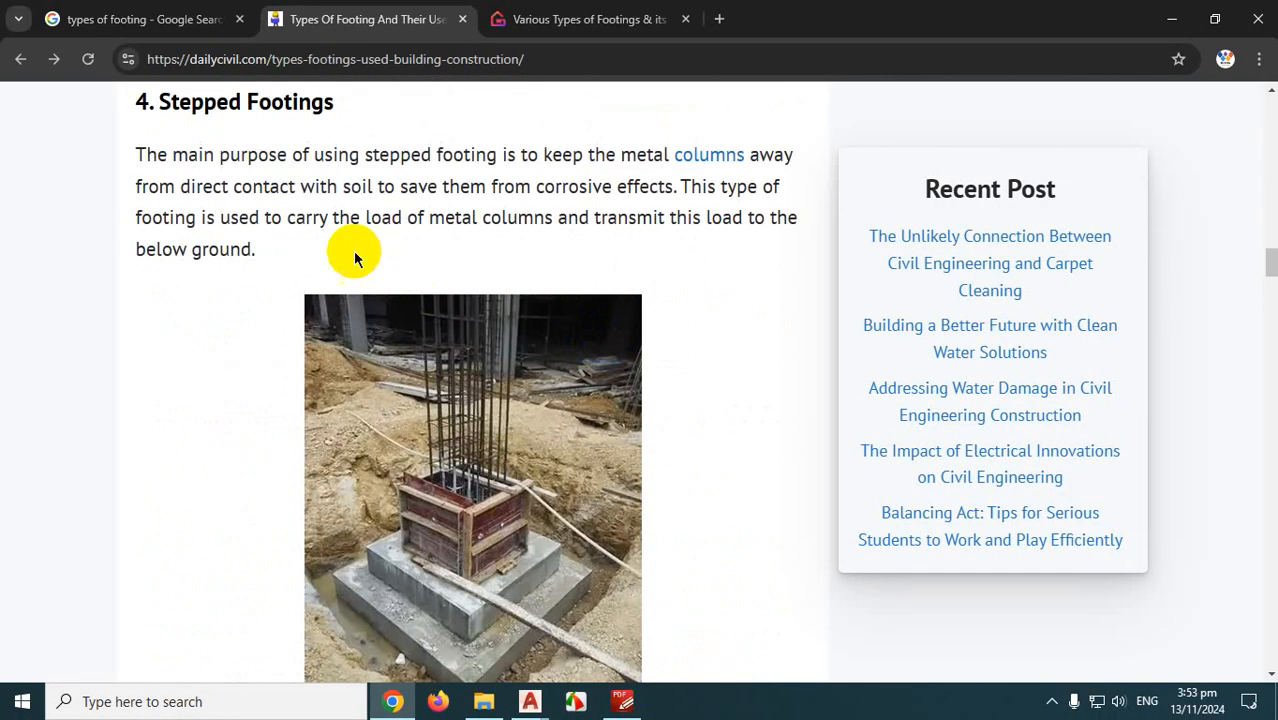
scroll(599, 302, "down", 1)
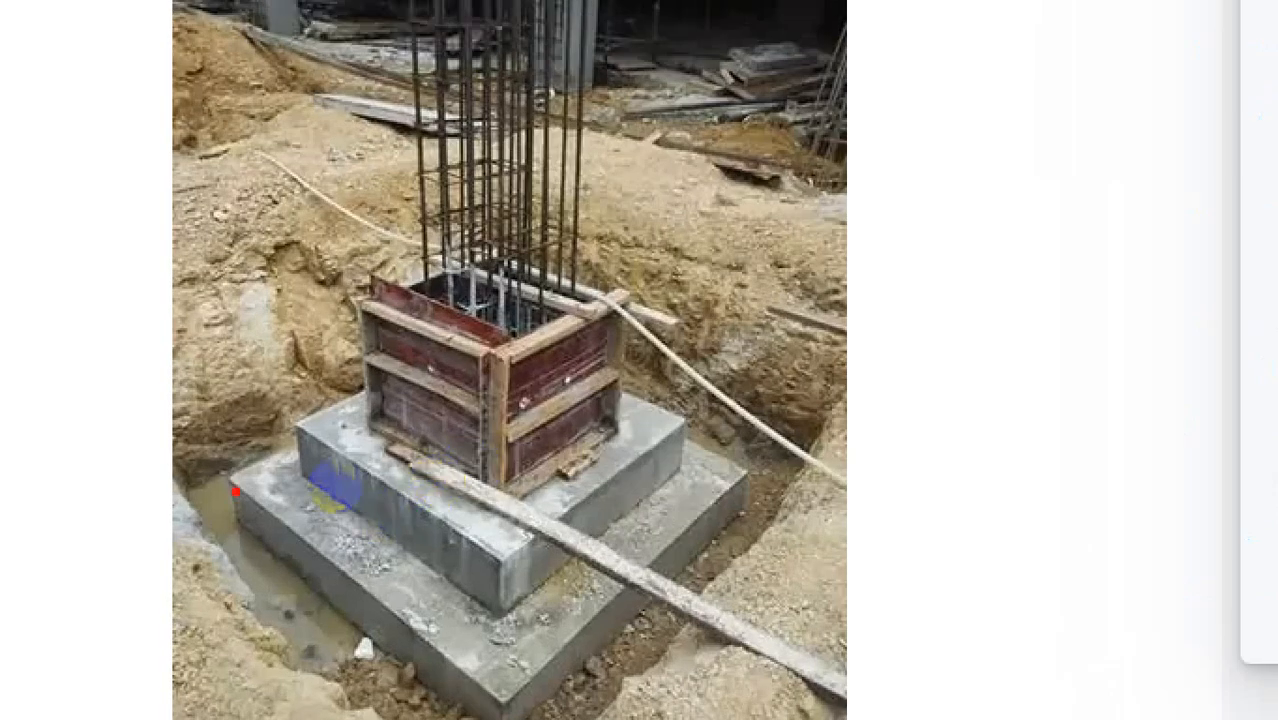
mouse_move(235, 491)
left_mouse_down()
mouse_move(456, 670)
mouse_move(745, 578)
mouse_move(562, 354)
mouse_move(258, 478)
left_mouse_up()
mouse_move(312, 428)
left_mouse_down()
mouse_move(430, 505)
mouse_move(756, 445)
mouse_move(375, 343)
left_mouse_up()
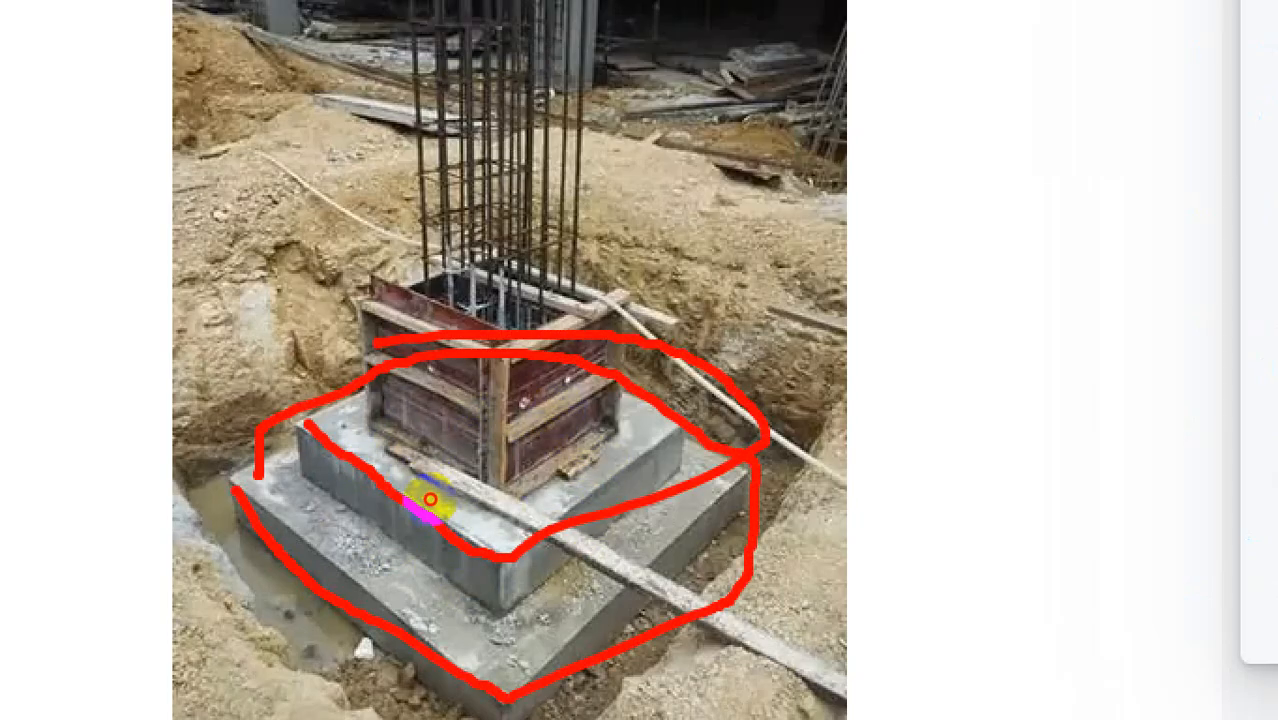
left_click_drag(430, 510, 535, 480)
left_click_drag(408, 315, 421, 281)
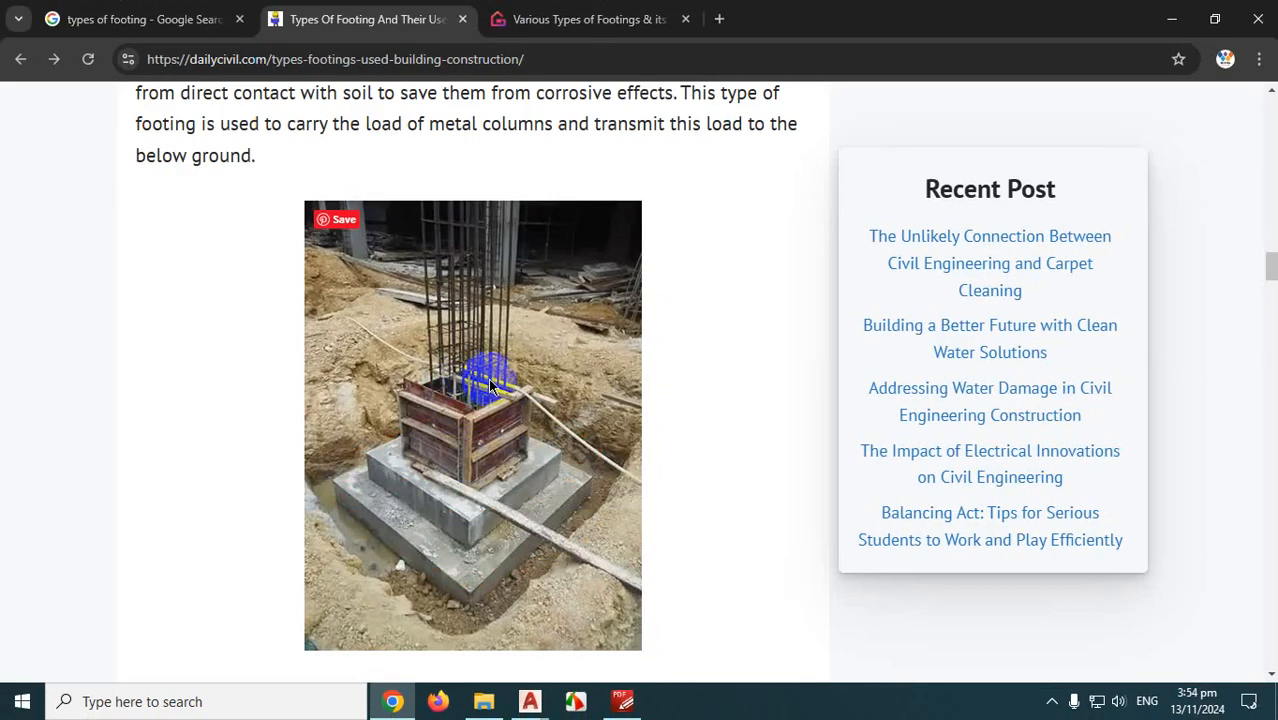
Read the Combined Footings section with its two-column diagram and continue to the Strap Footing section
scroll(499, 385, "down", 4)
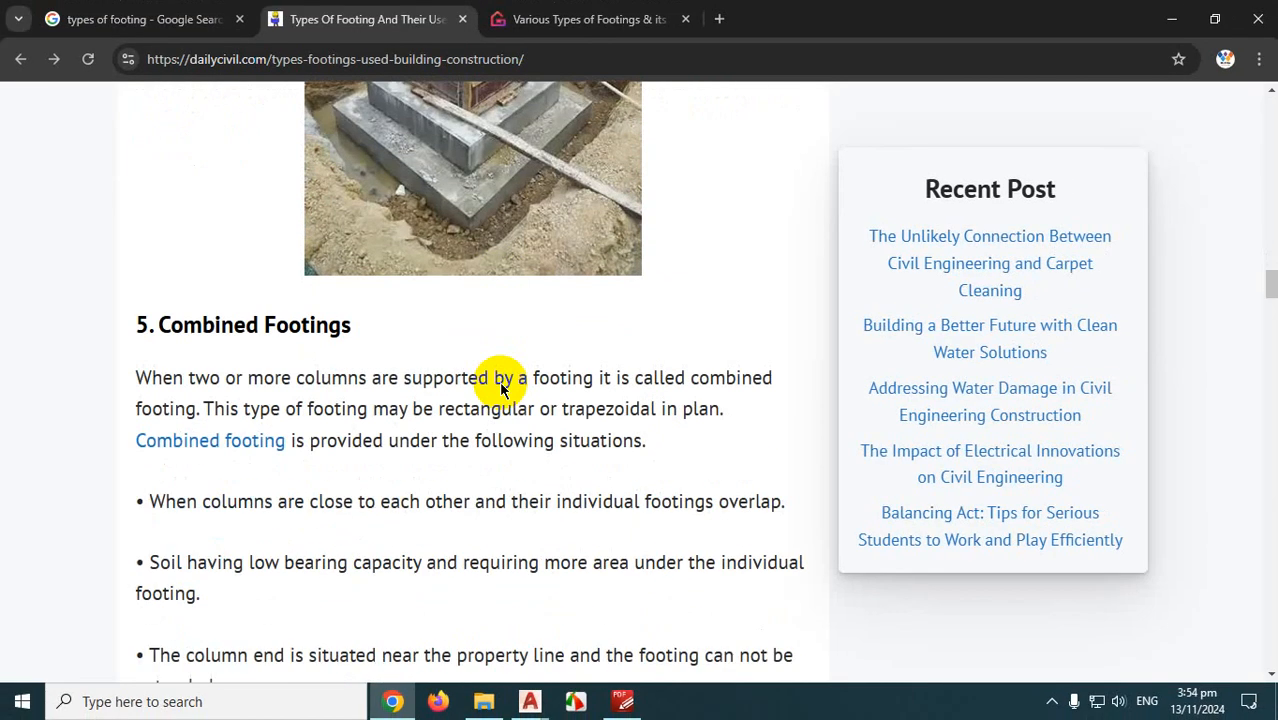
scroll(500, 385, "down", 3)
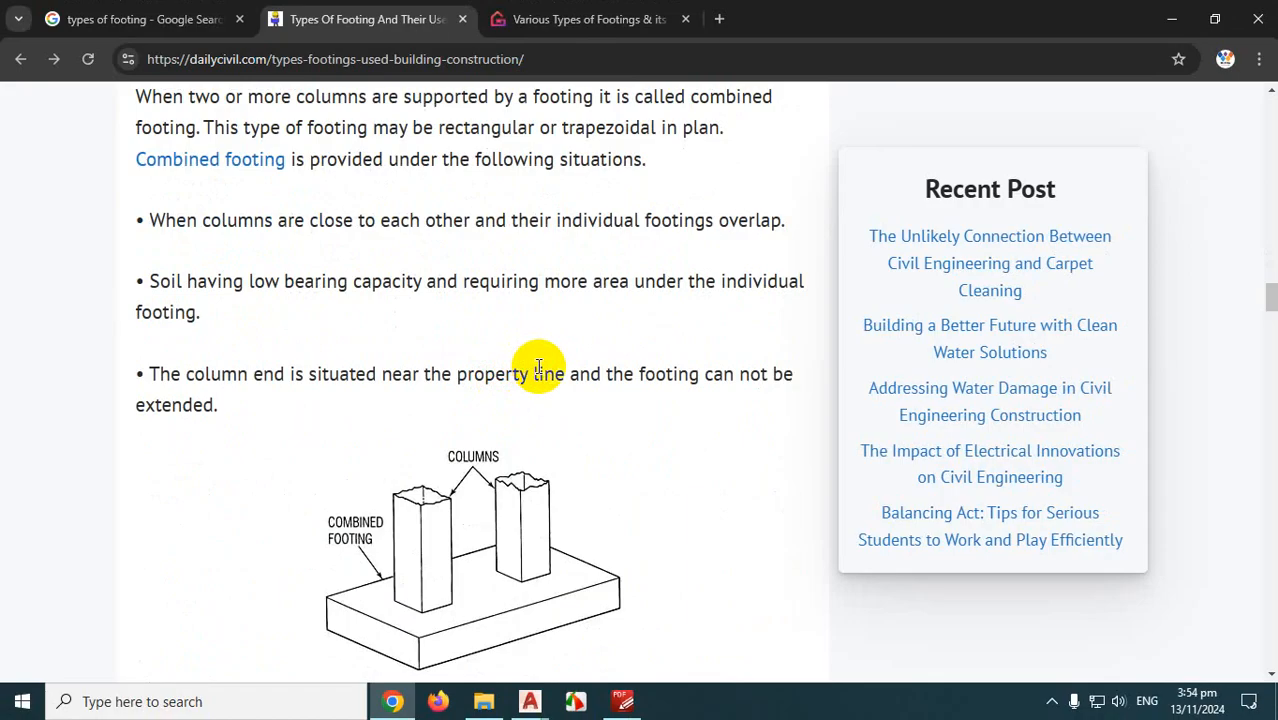
scroll(625, 288, "down", 5)
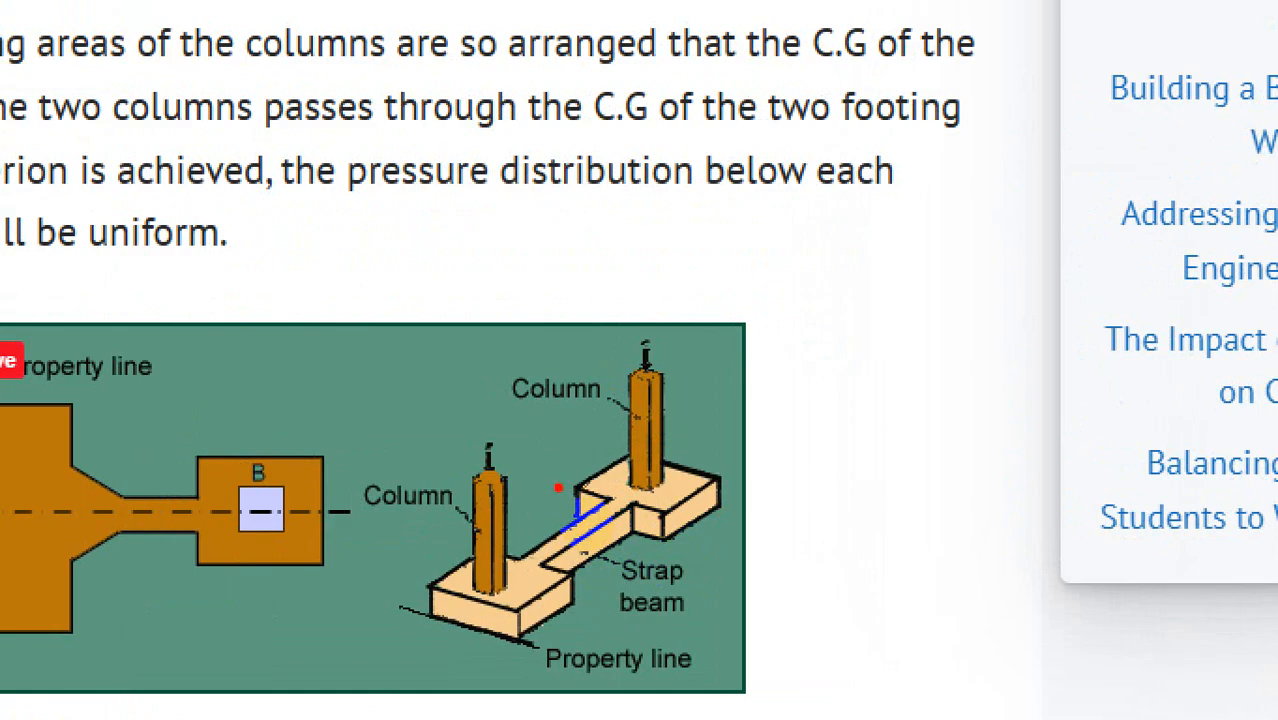
Circle both footings in the Strap Footing diagram, mark the columns and the strap beam in red, and clear the markup
mouse_move(557, 488)
left_mouse_down()
mouse_move(620, 522)
mouse_move(700, 505)
mouse_move(650, 452)
mouse_move(593, 485)
left_mouse_up()
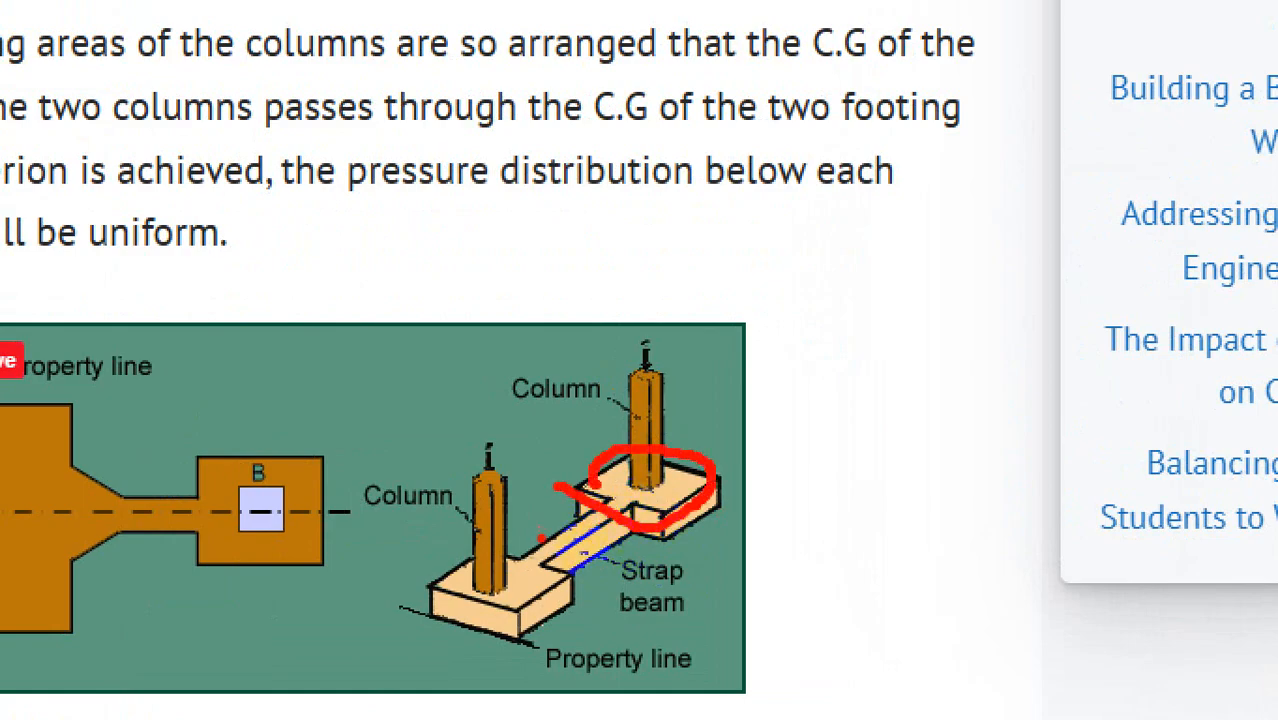
mouse_move(437, 577)
left_mouse_down()
mouse_move(560, 548)
mouse_move(560, 592)
mouse_move(462, 614)
left_mouse_up()
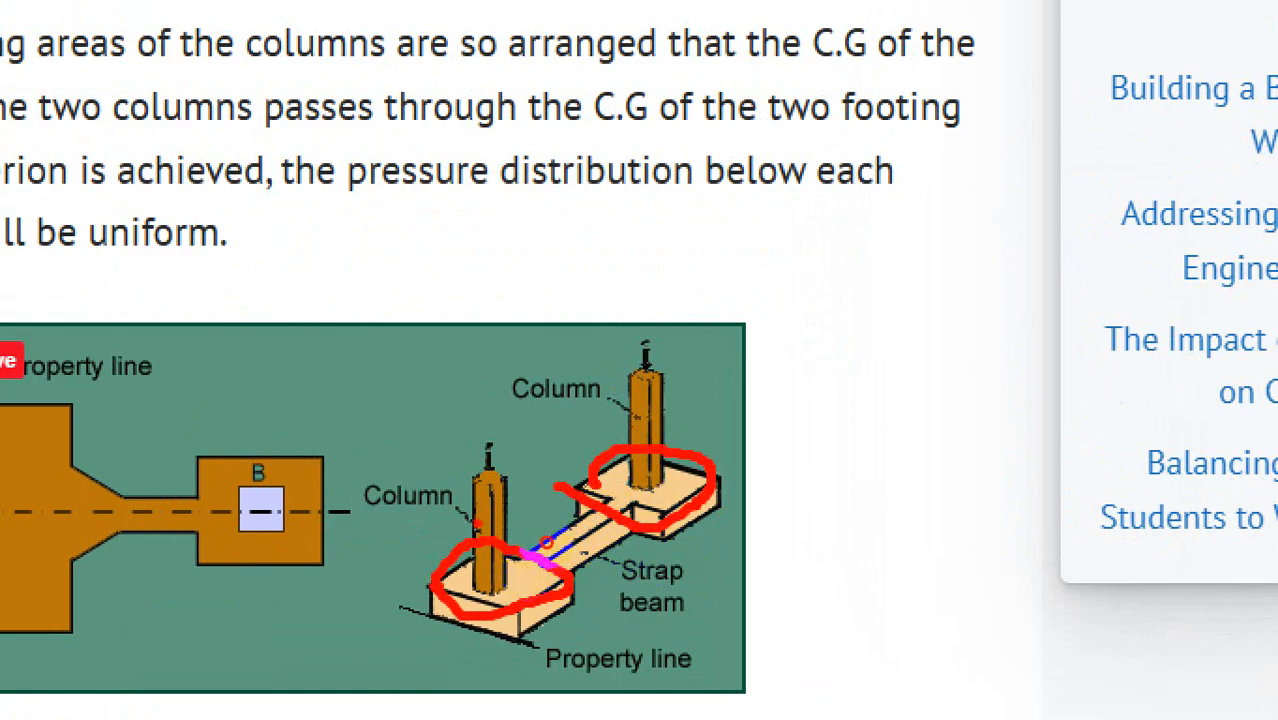
left_click_drag(487, 540, 490, 632)
mouse_move(663, 346)
left_mouse_down()
mouse_move(663, 490)
mouse_move(548, 565)
left_mouse_up()
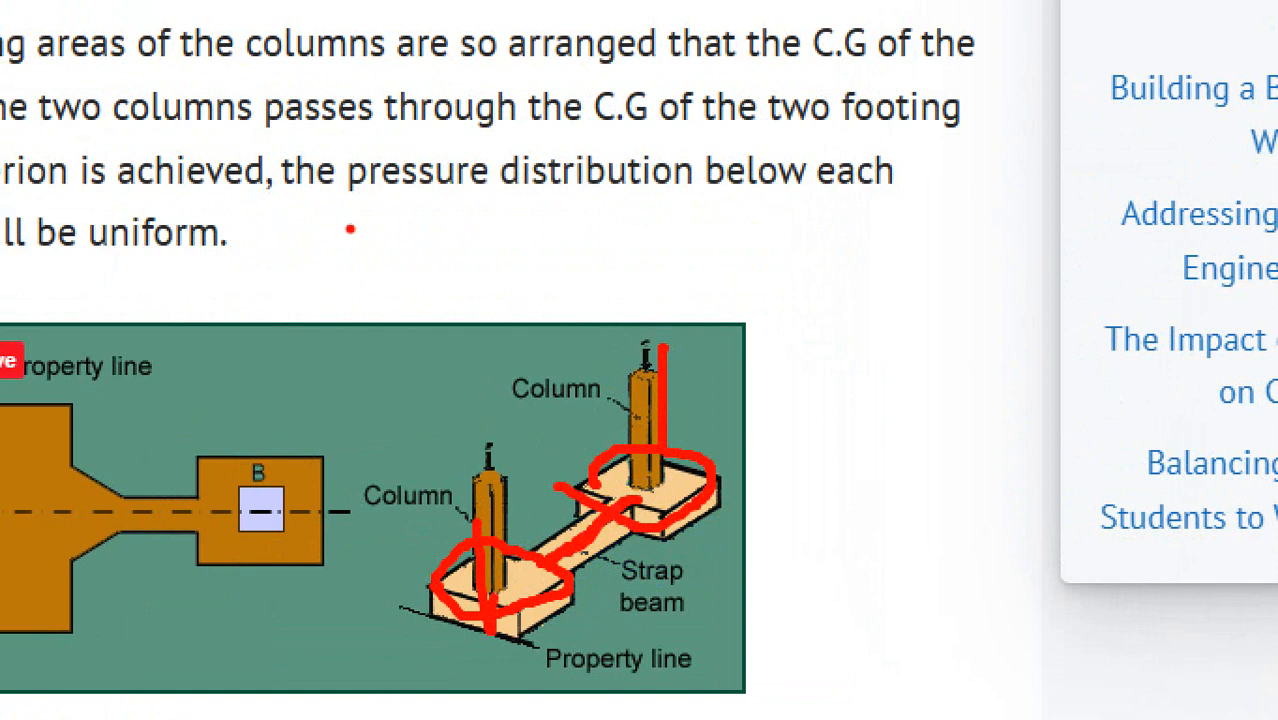
key("Escape")
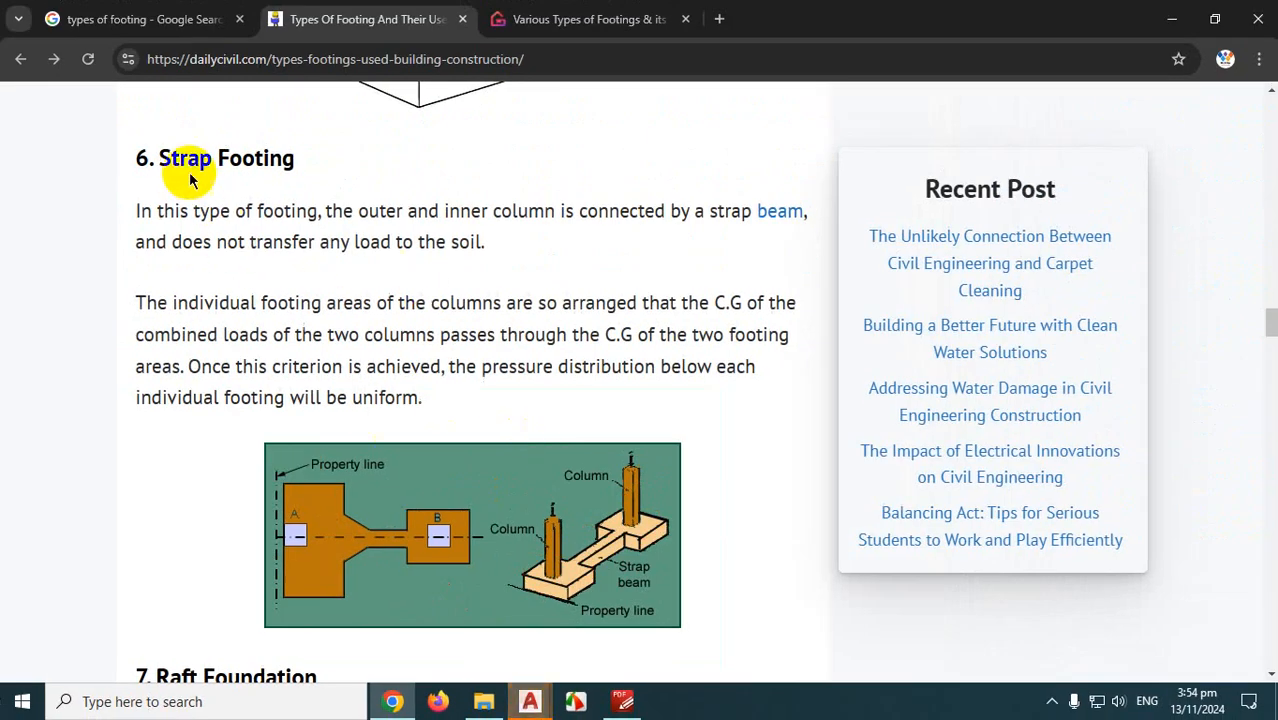
Read the Raft Foundation section and mark a column's reinforcement in red on its zoomed-in photo
scroll(505, 425, "down", 5)
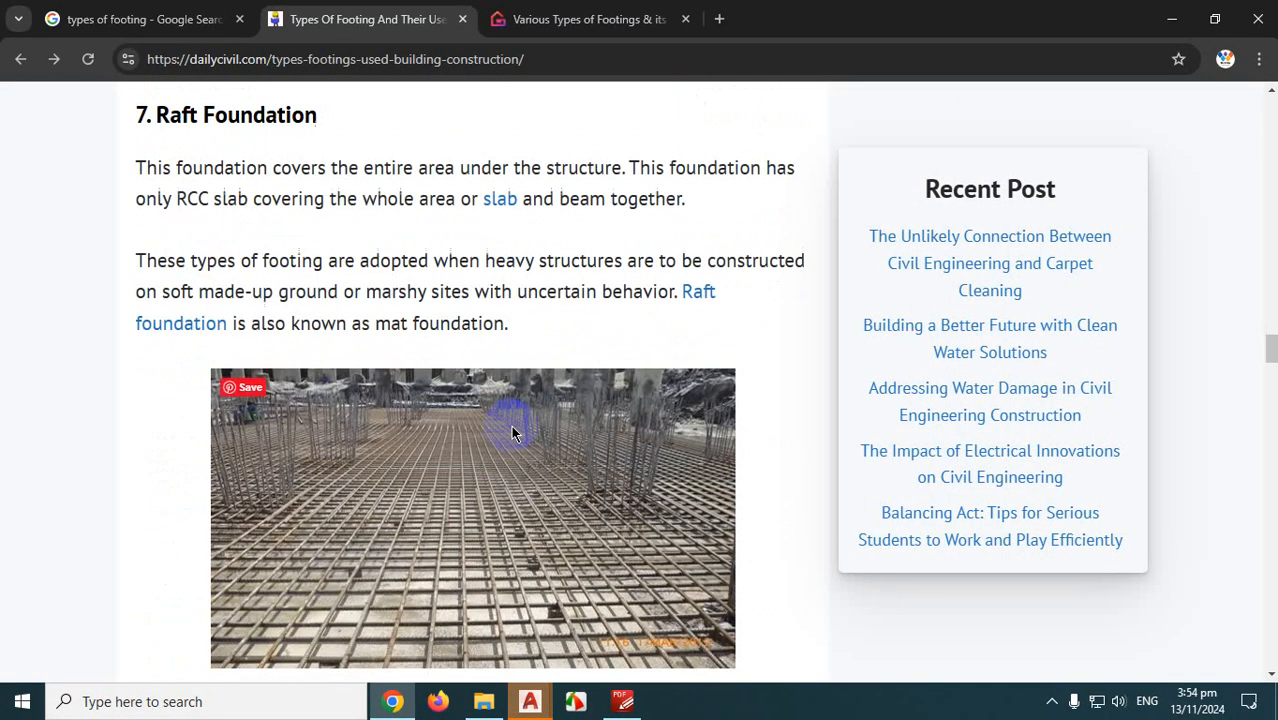
scroll(511, 430, "down", 2)
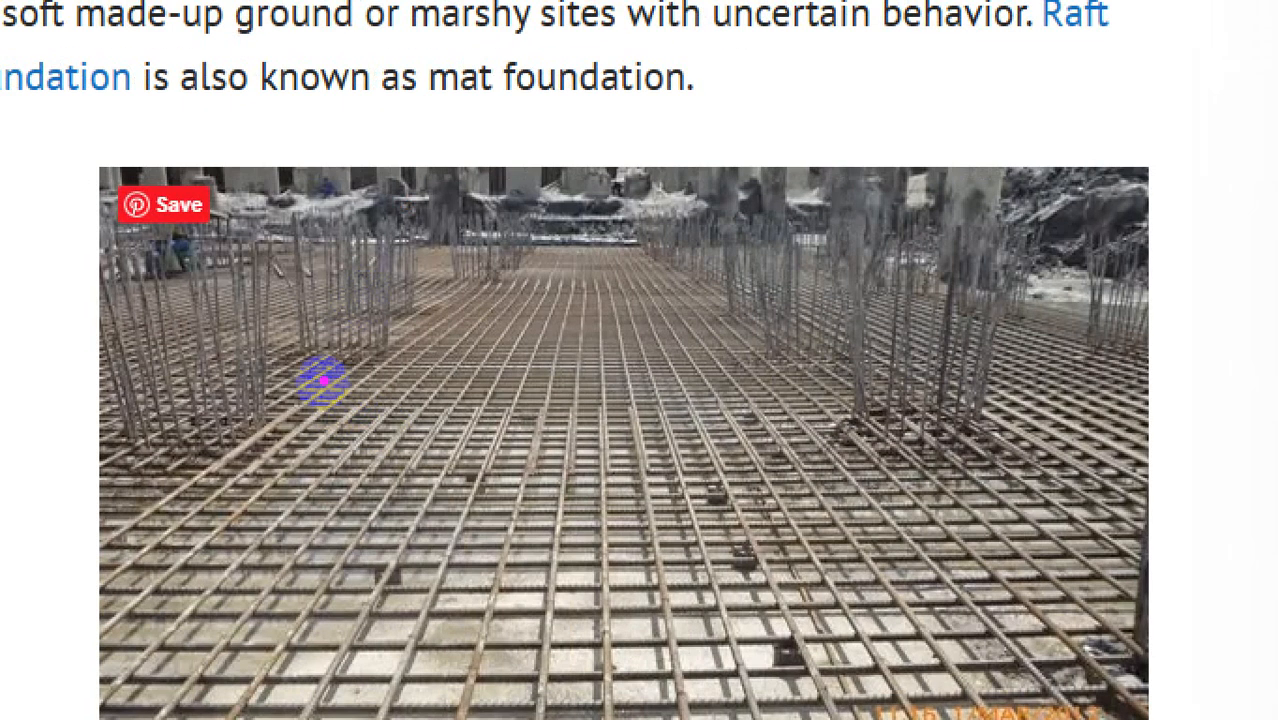
mouse_move(351, 283)
left_mouse_down()
mouse_move(201, 469)
mouse_move(528, 540)
mouse_move(685, 323)
mouse_move(394, 305)
left_mouse_up()
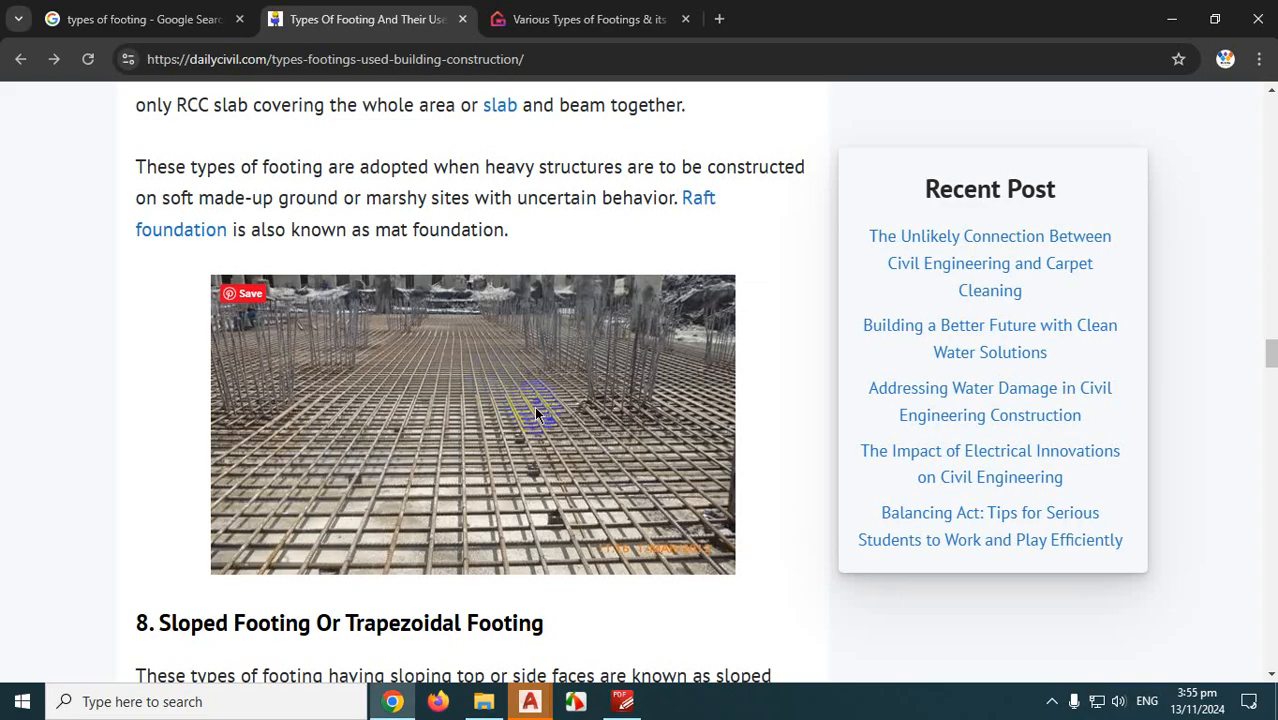
Zoom in on the Sloped Footing photo, mark a sloping edge in red, and sketch a rectangle beside the footings
scroll(562, 372, "down", 5)
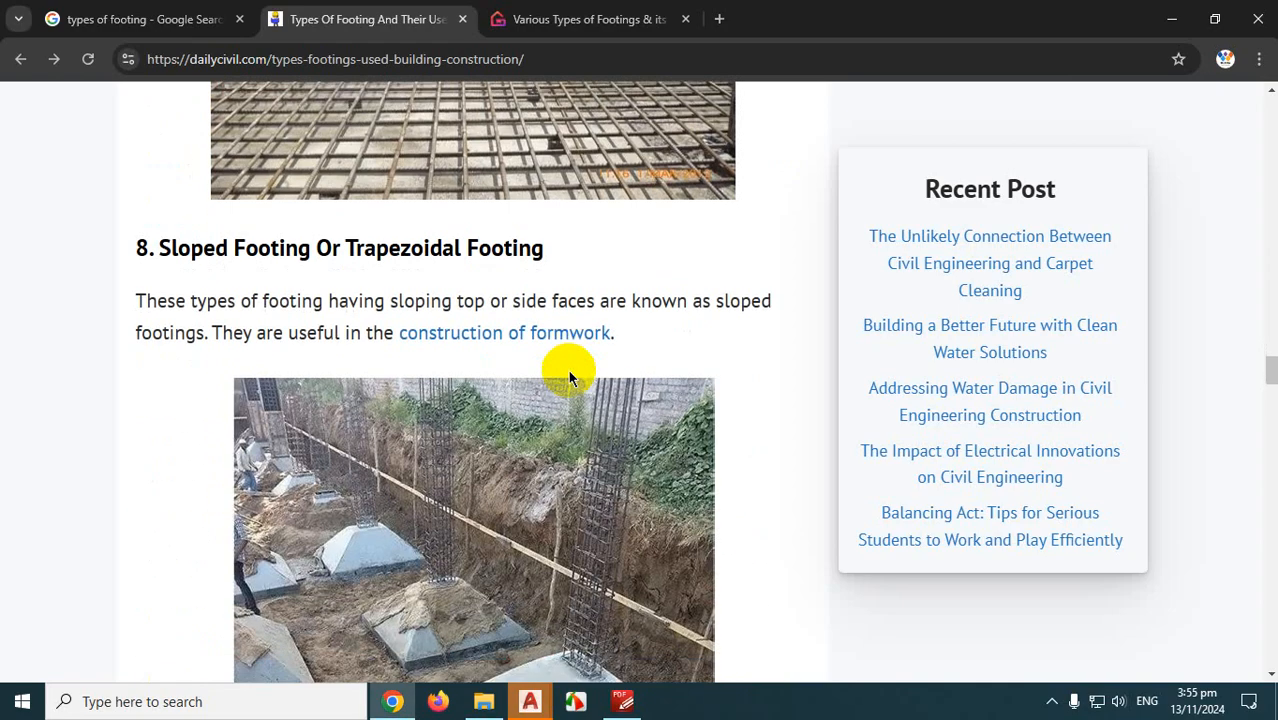
scroll(600, 385, "down", 1)
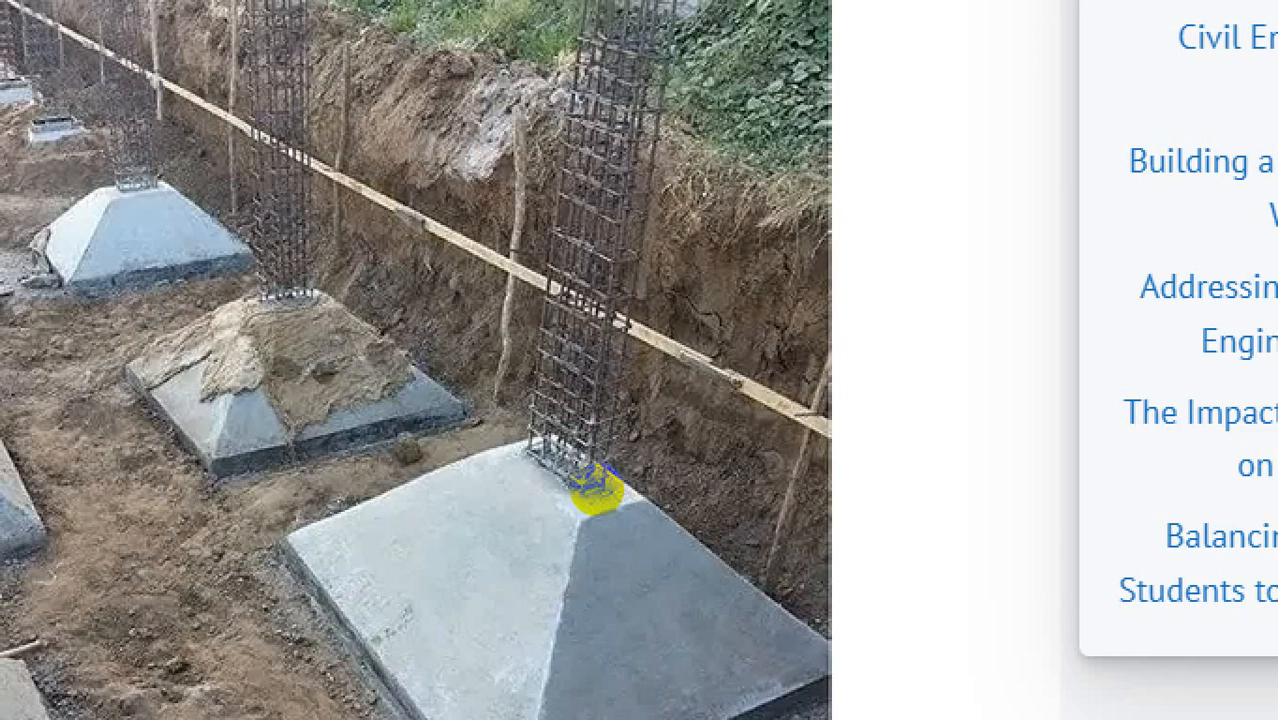
left_click_drag(274, 317, 237, 433)
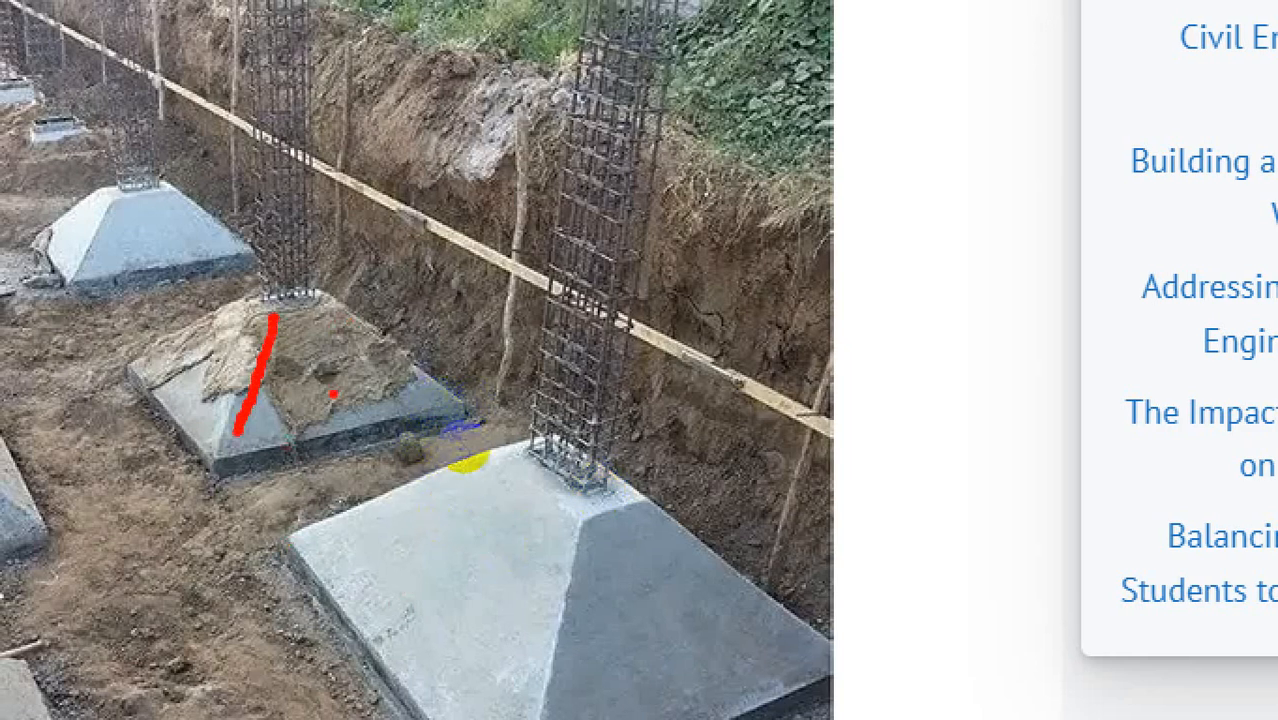
left_click_drag(713, 248, 927, 240)
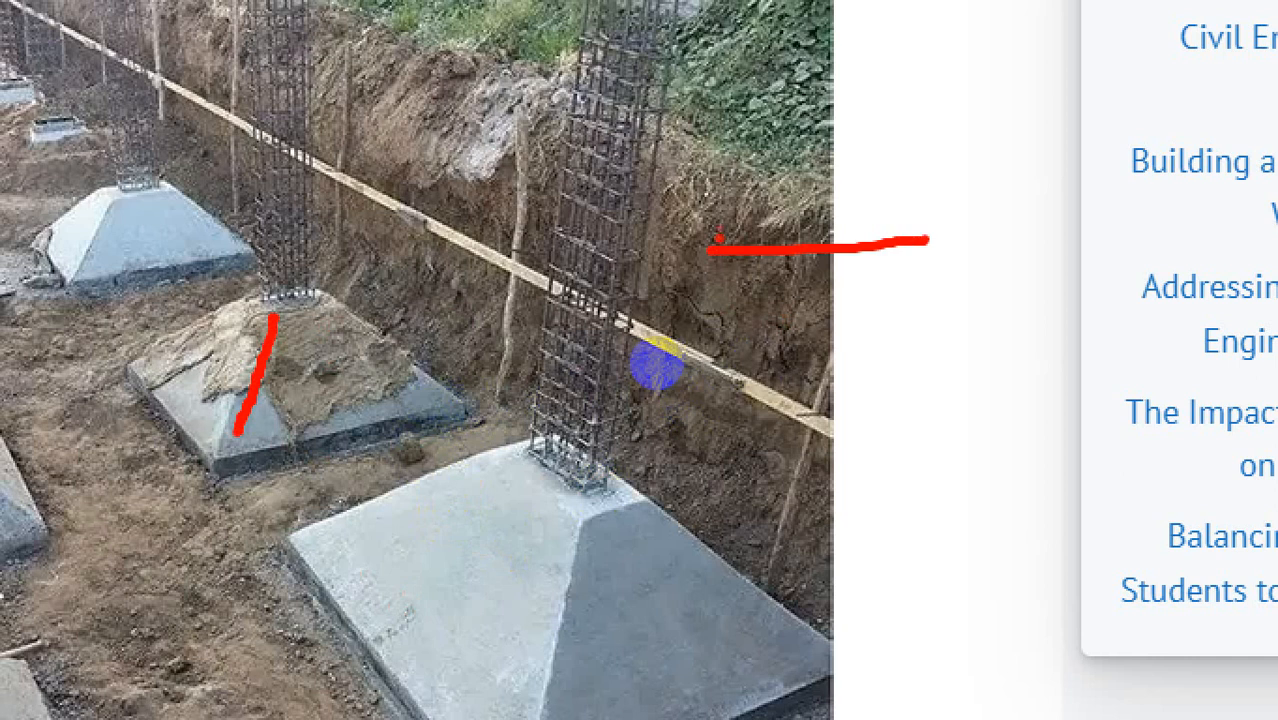
mouse_move(716, 240)
left_mouse_down()
mouse_move(838, 405)
mouse_move(1145, 233)
mouse_move(902, 226)
left_mouse_up()
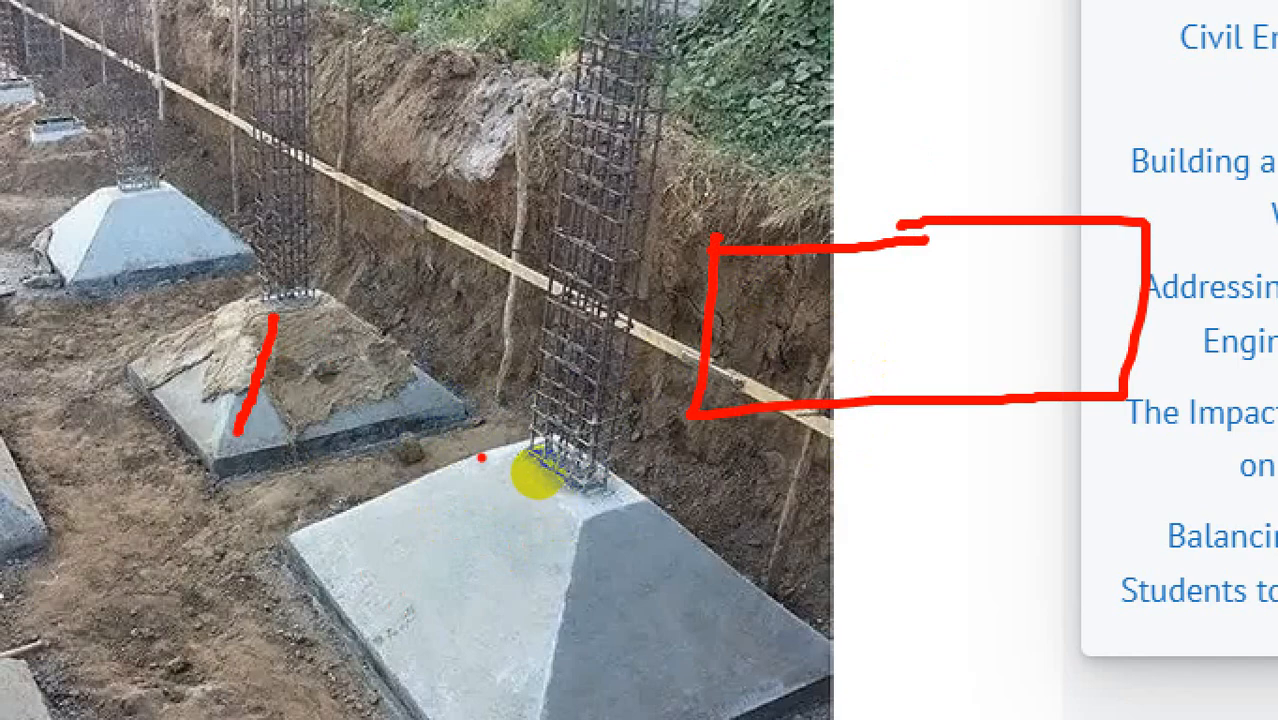
Mark the nearest sloped footing's upper edges in red, clear the markup, and return through the article to the Combined Footings section
mouse_move(480, 456)
left_mouse_down()
mouse_move(335, 538)
mouse_move(566, 482)
left_mouse_up()
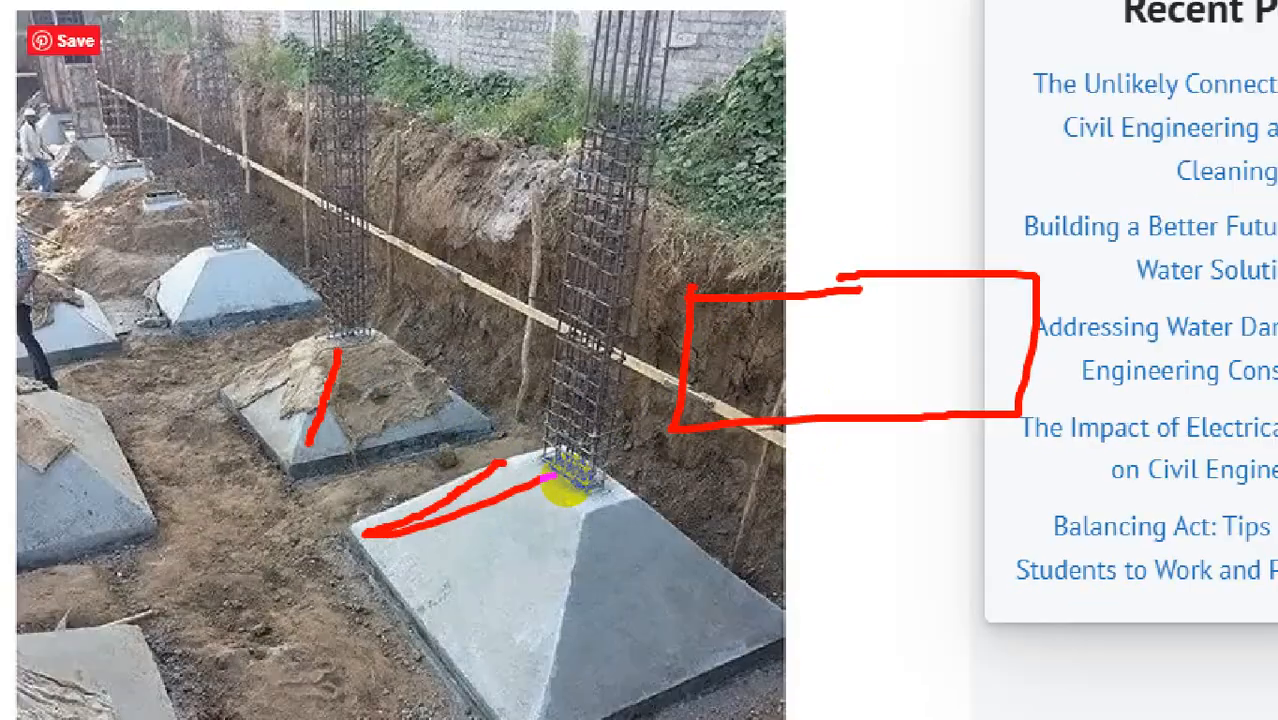
scroll(530, 484, "down", 1)
scroll(568, 495, "down", 3)
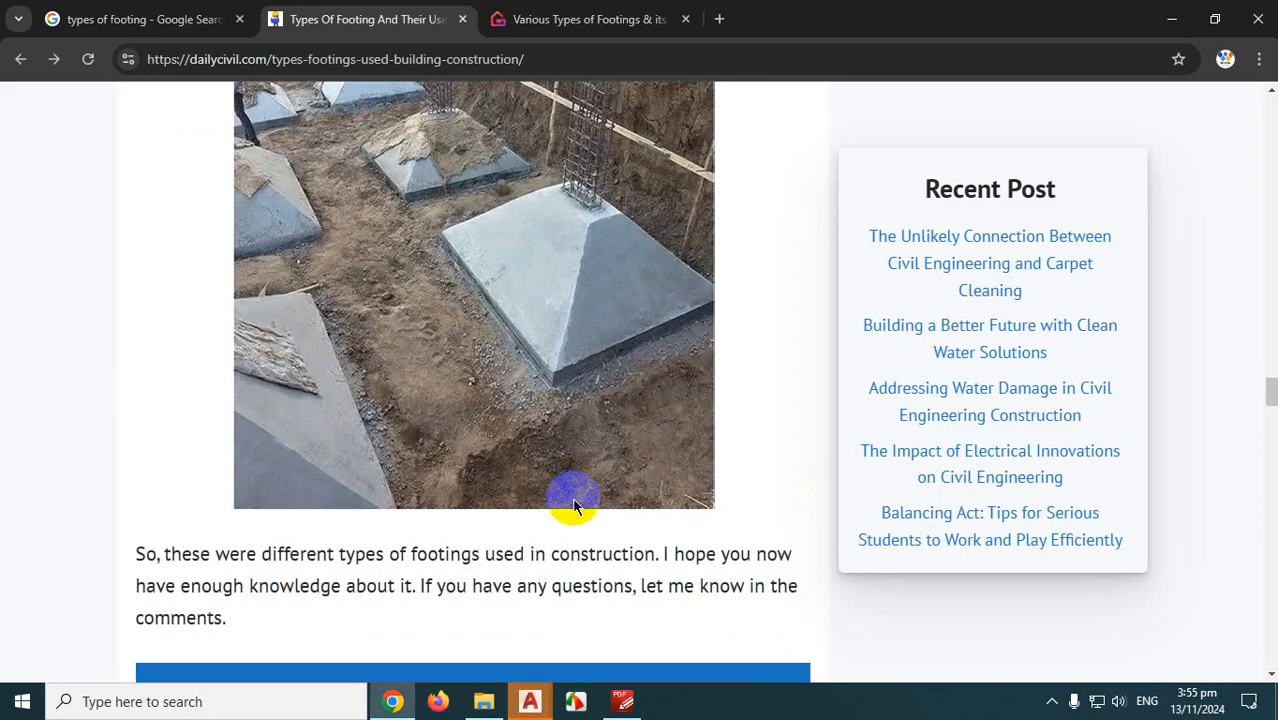
scroll(571, 502, "up", 5)
scroll(578, 500, "down", 7)
scroll(575, 502, "up", 15)
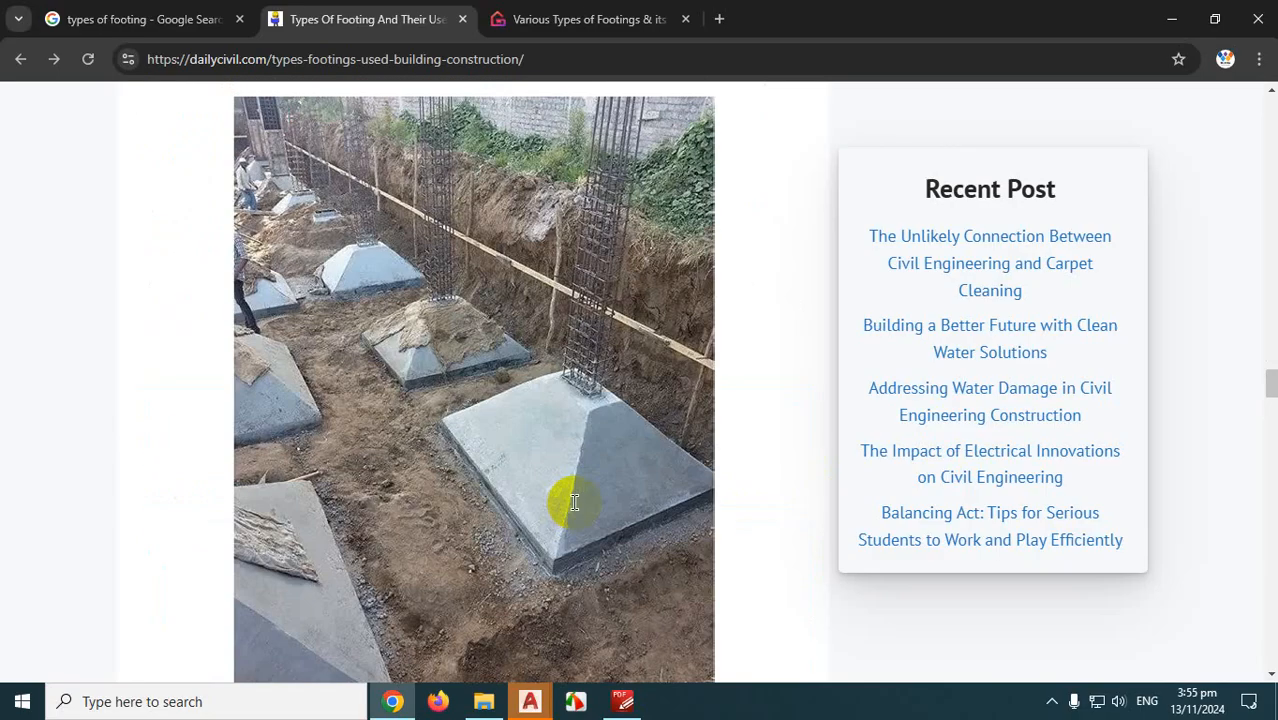
scroll(584, 492, "up", 15)
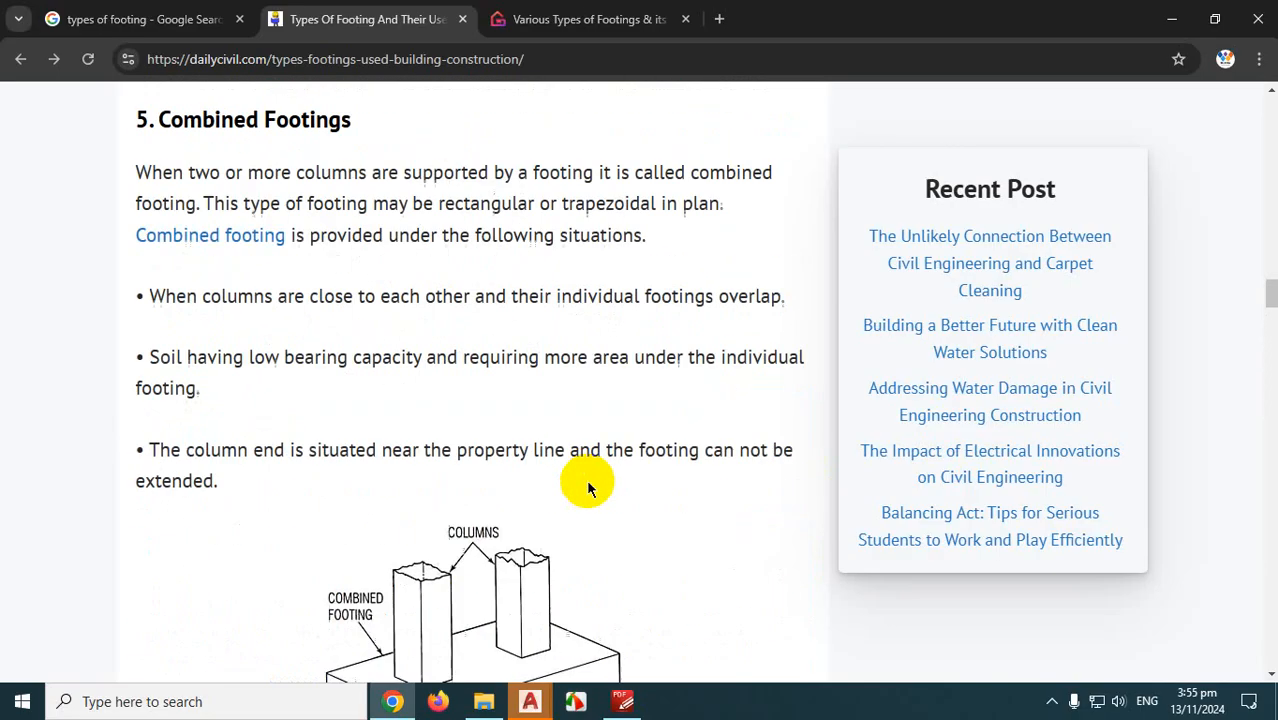
Switch to AutoCAD, bring up the c22 structure drawing, and examine the foundation layout and the F1C1 footing at grid F-5
left_click(1173, 21)
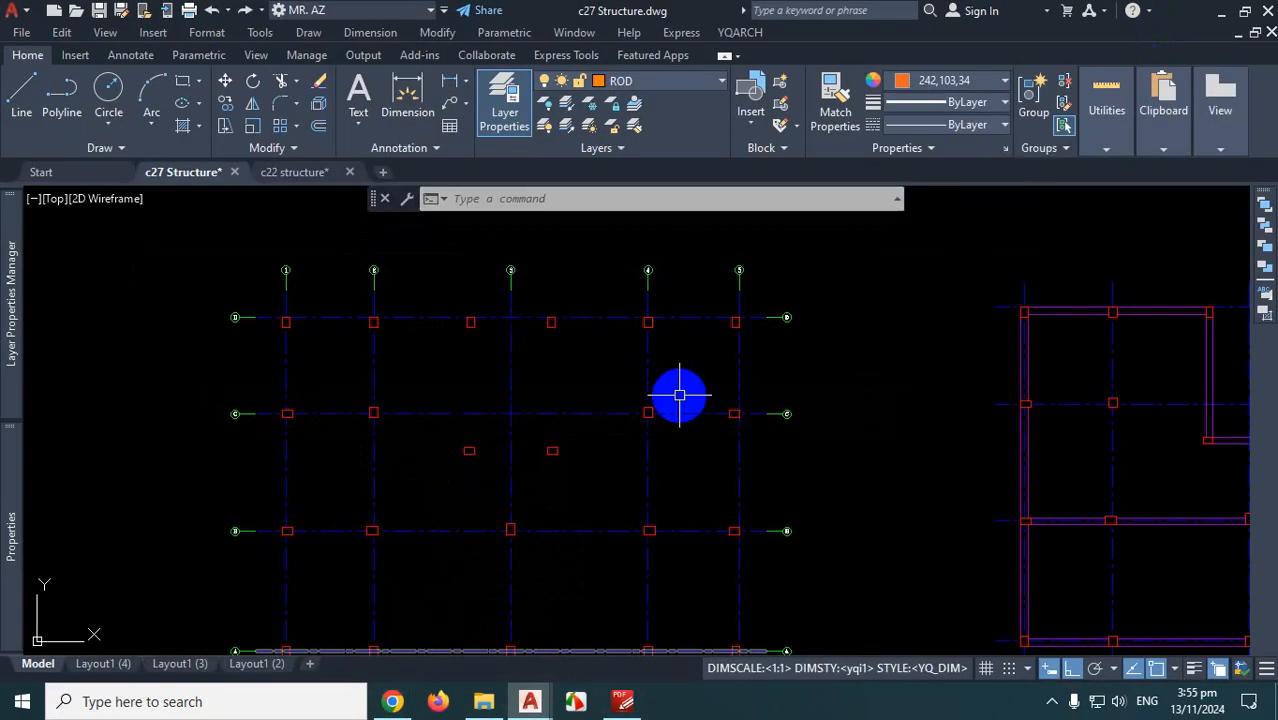
left_click(297, 172)
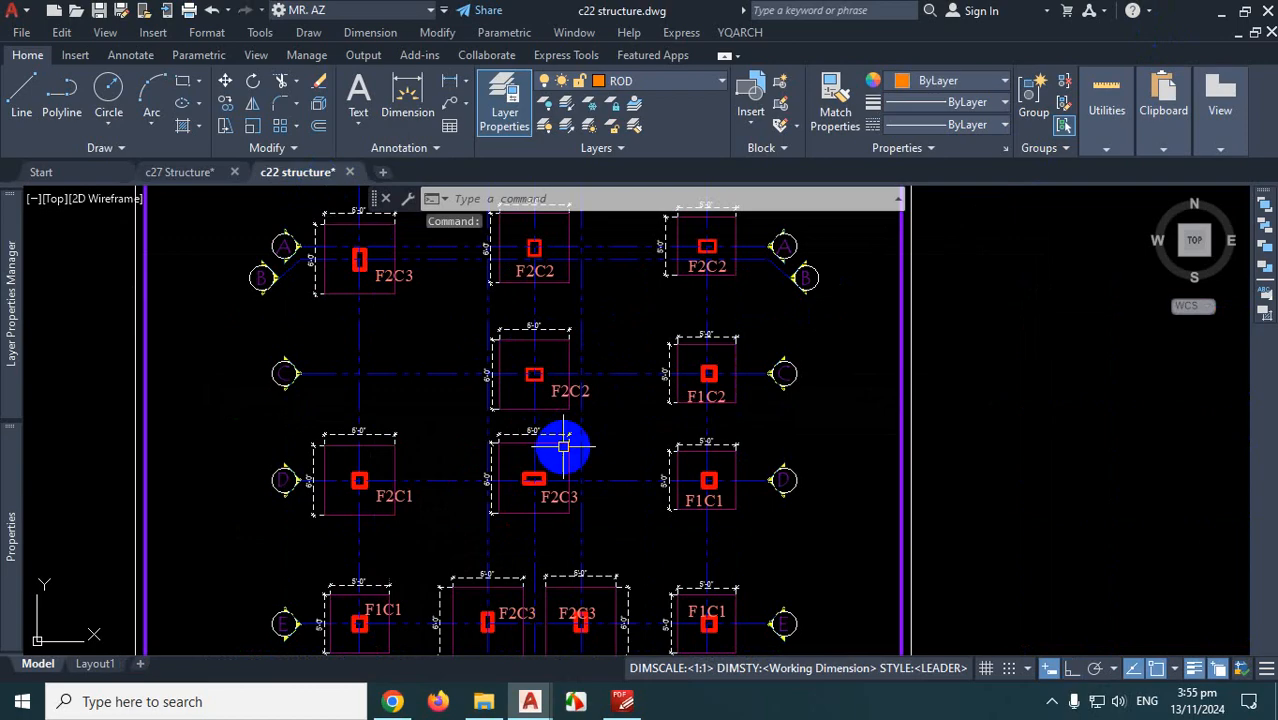
scroll(590, 445, "down", 5)
scroll(580, 490, "up", 5)
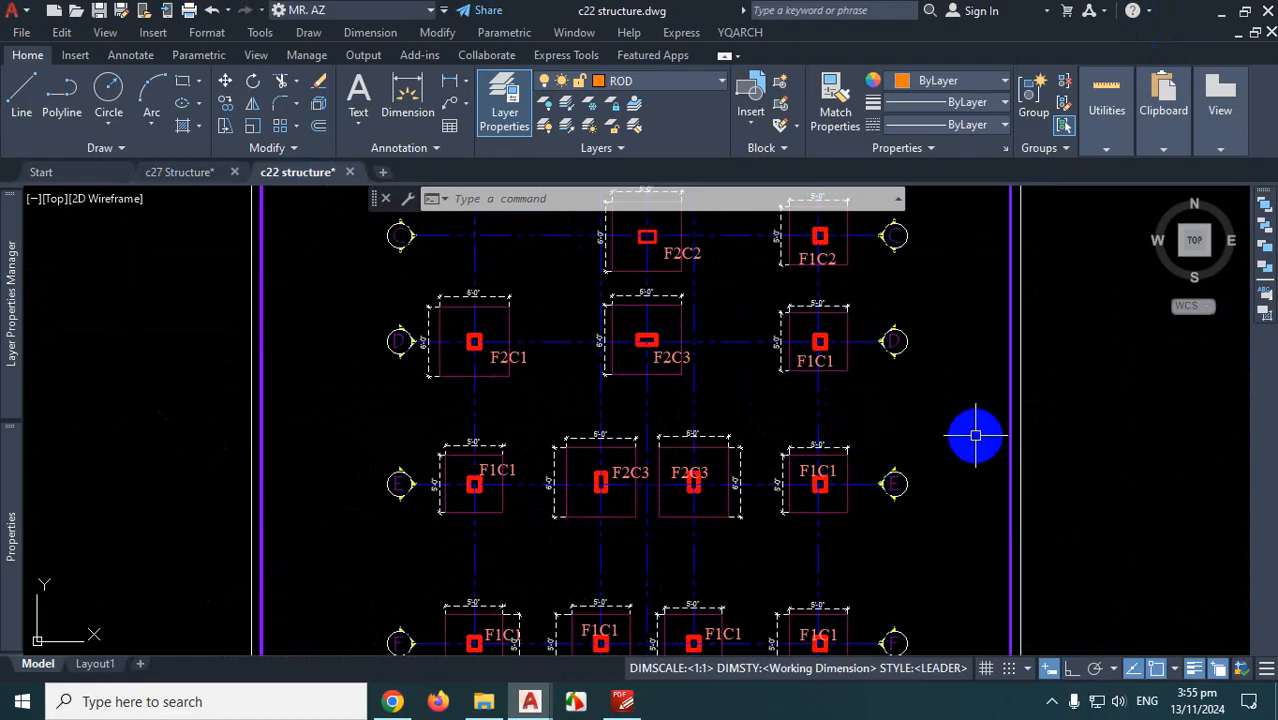
scroll(930, 400, "down", 5)
scroll(862, 511, "up", 5)
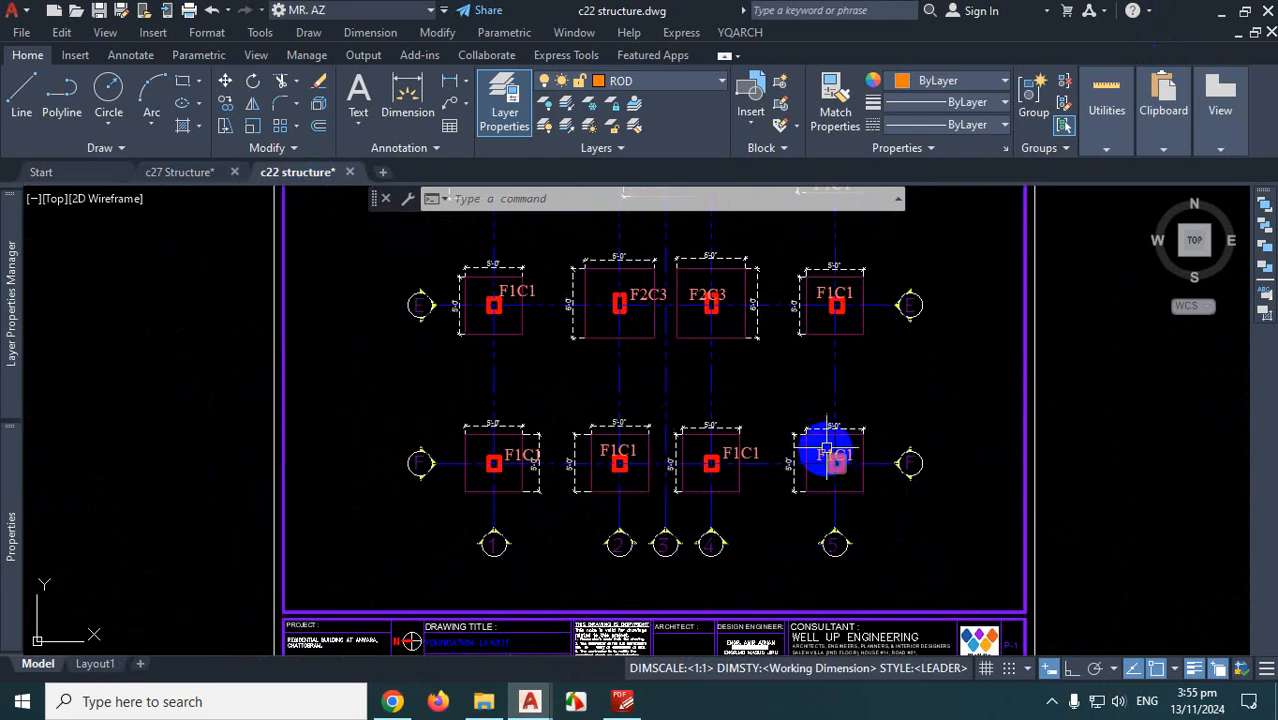
scroll(828, 446, "up", 6)
scroll(827, 480, "up", 2)
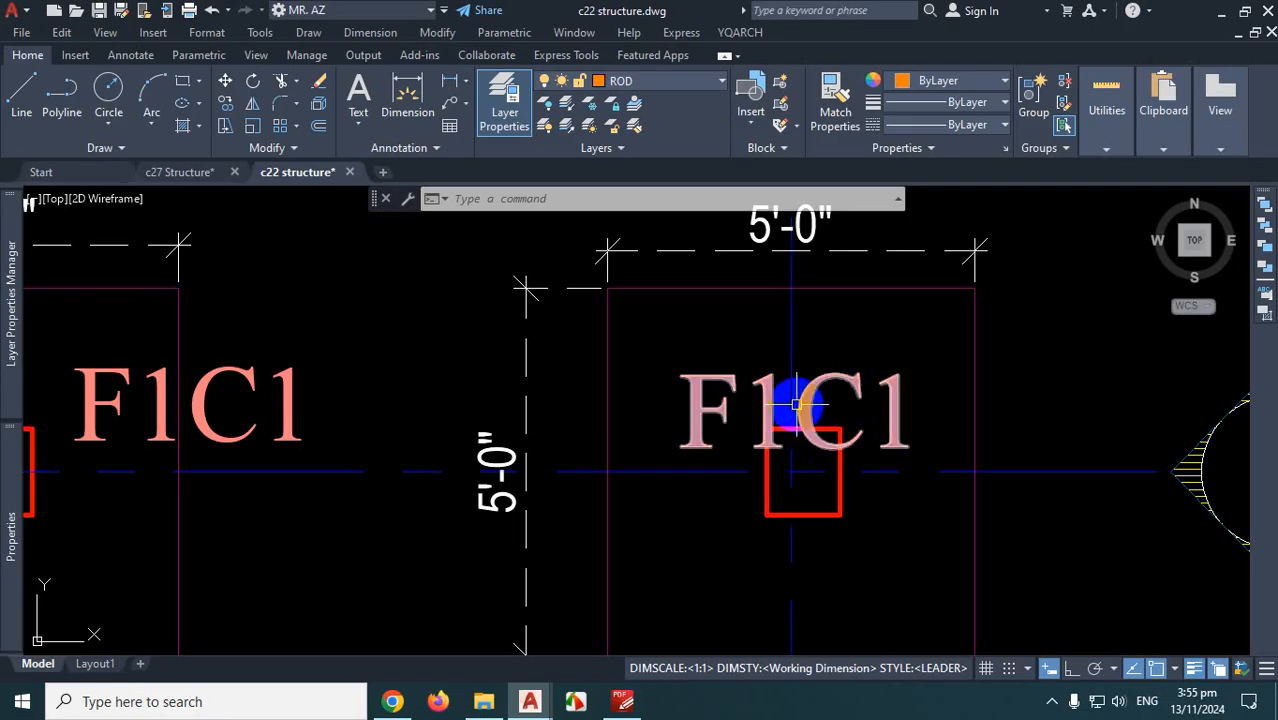
mouse_move(795, 414)
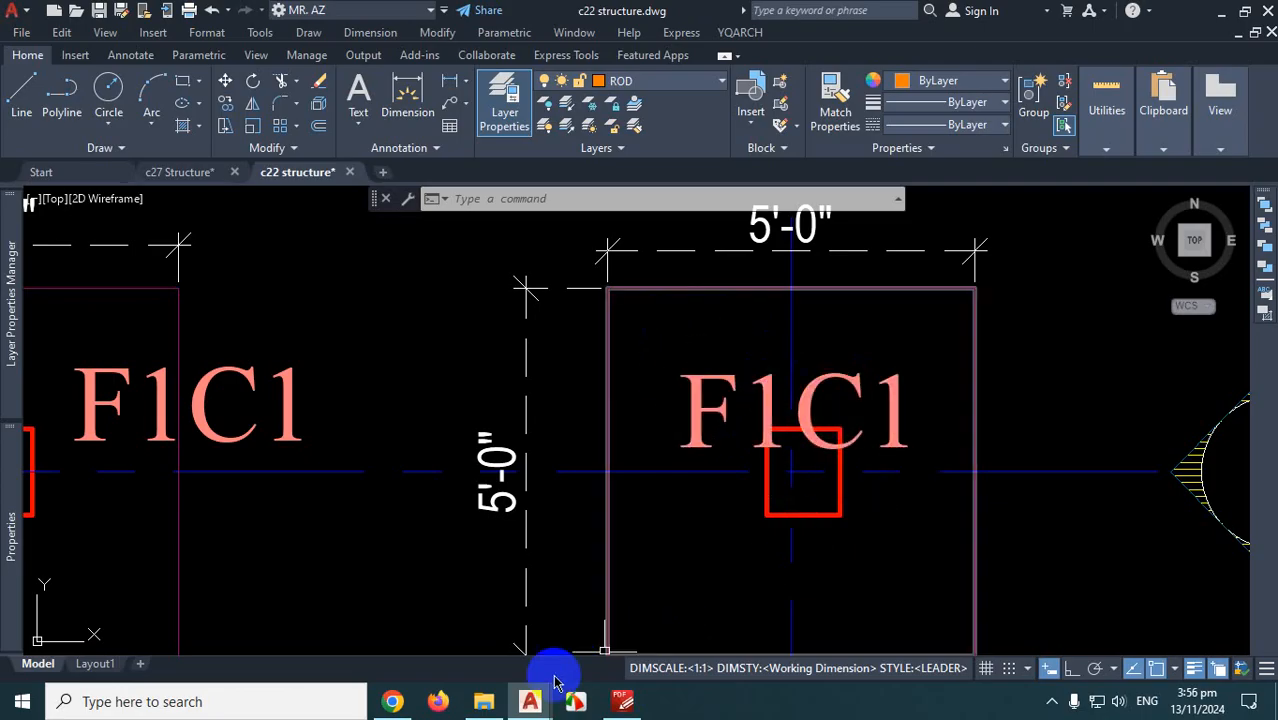
Switch to Chrome and open Civil Read's article from the simple, sloped and stepped footing image in the "types of footing" results
left_click(400, 700)
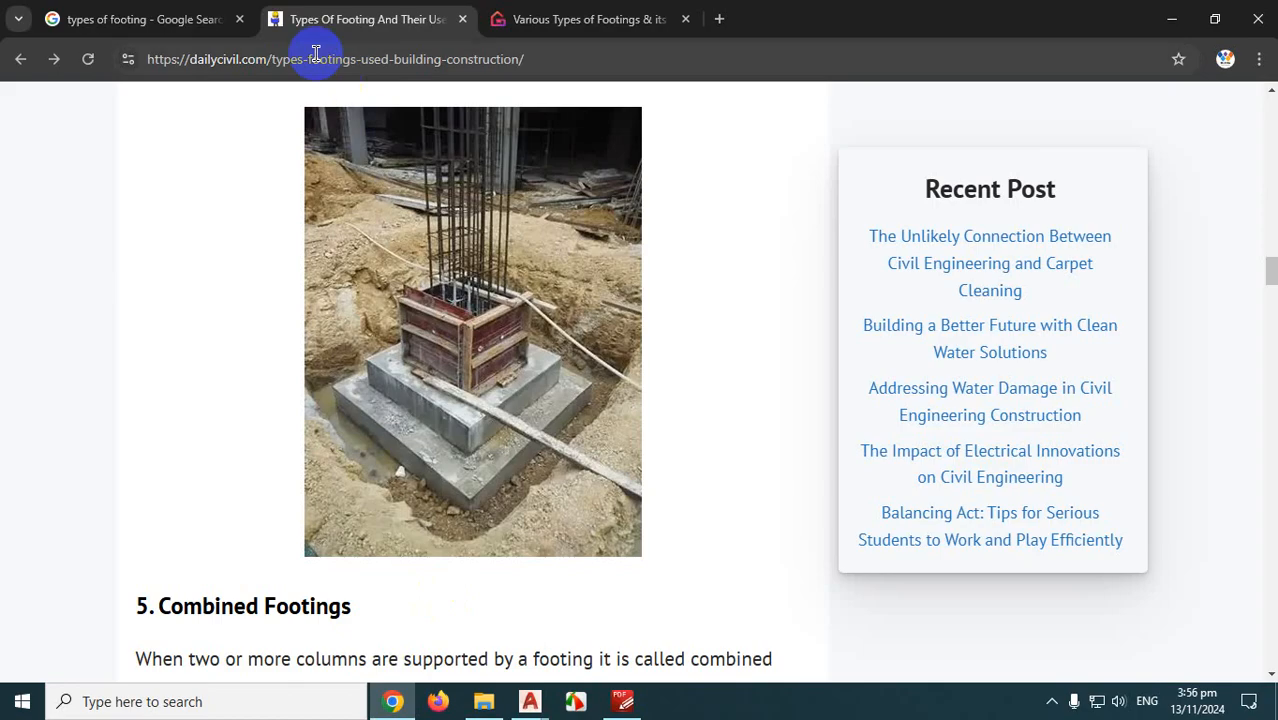
left_click(196, 28)
scroll(592, 460, "up", 1)
scroll(660, 400, "down", 2)
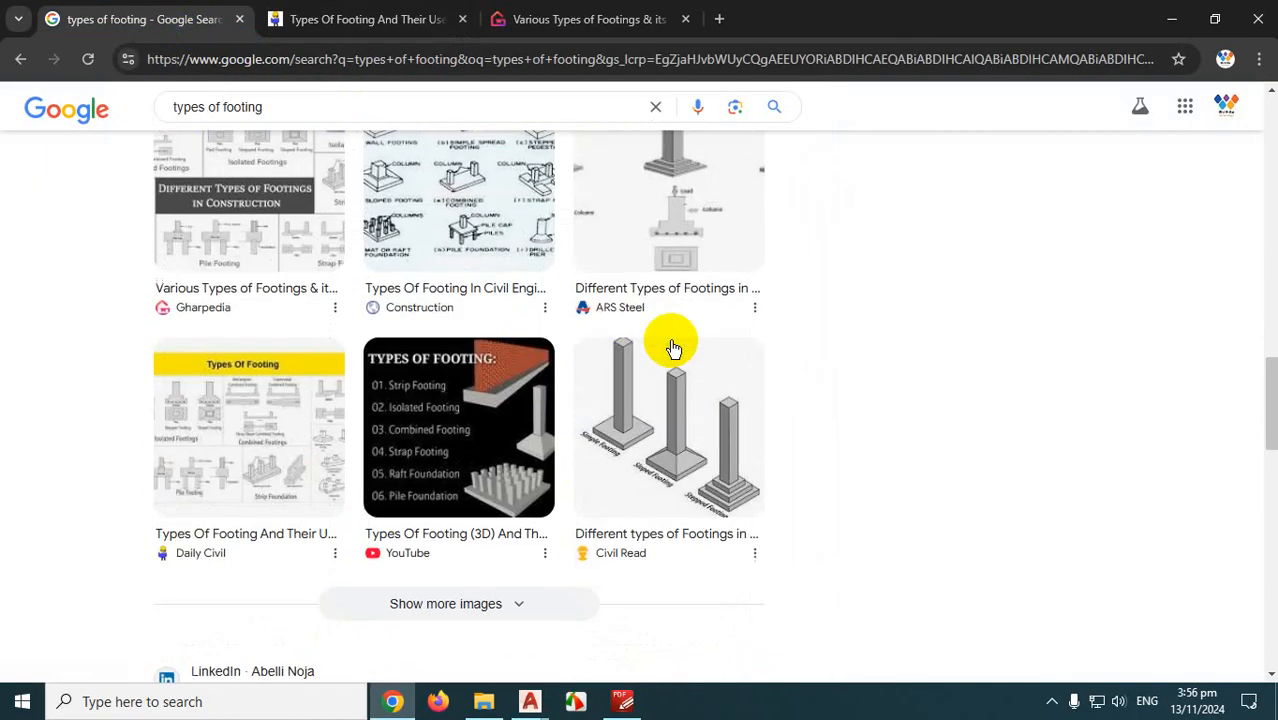
left_click(676, 403)
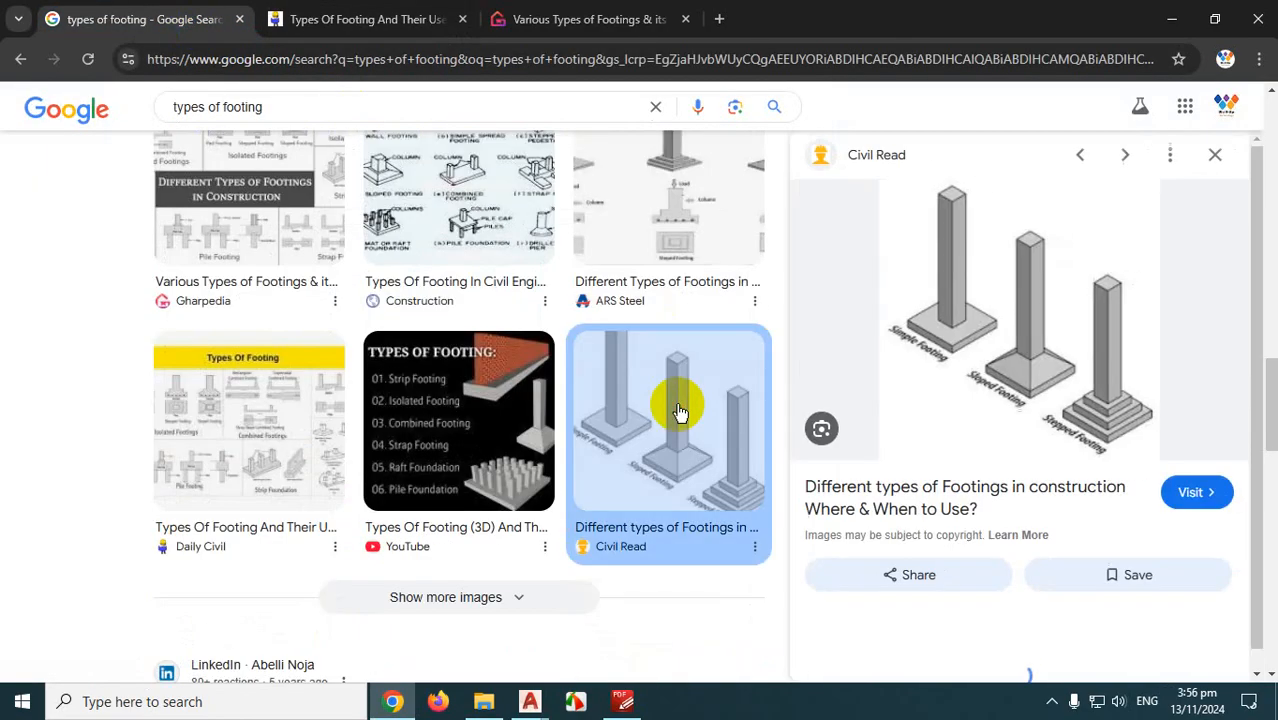
left_click(1029, 353)
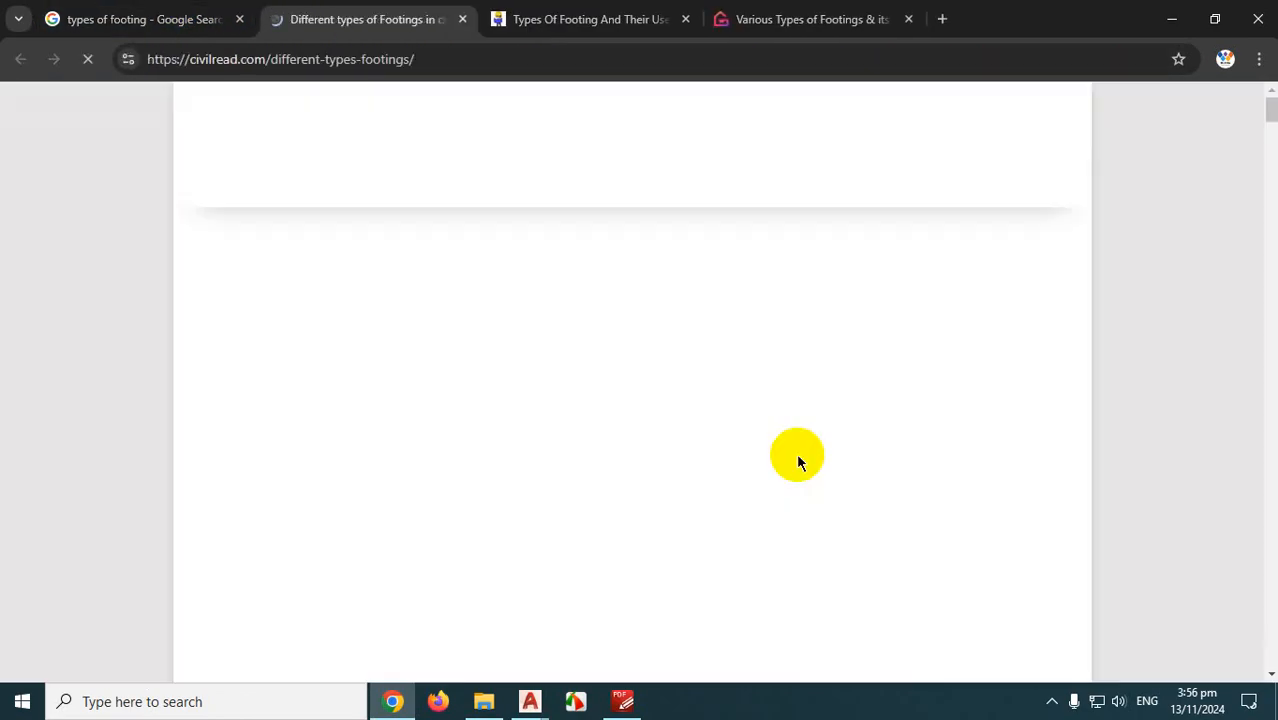
Find the simple, sloped and stepped footing diagram in the article and sketch a red rectangle beside the stepped footing's column
scroll(789, 423, "down", 10)
scroll(790, 432, "down", 13)
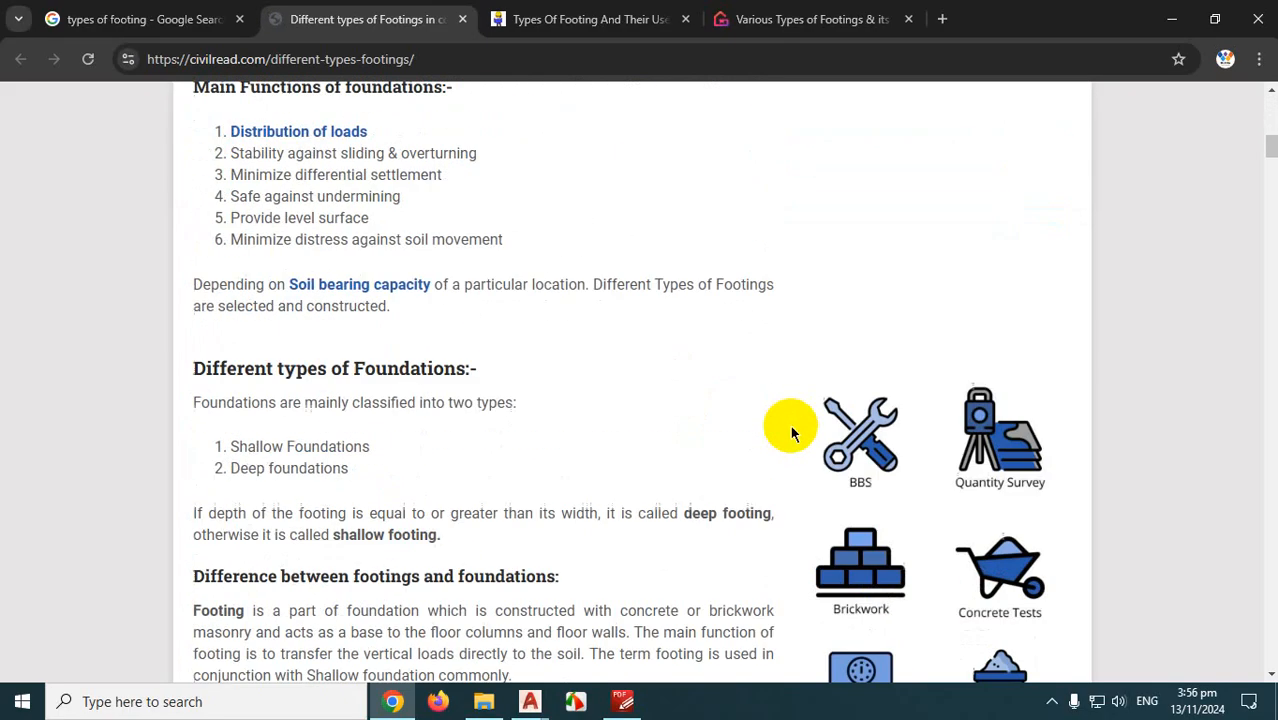
scroll(793, 432, "down", 6)
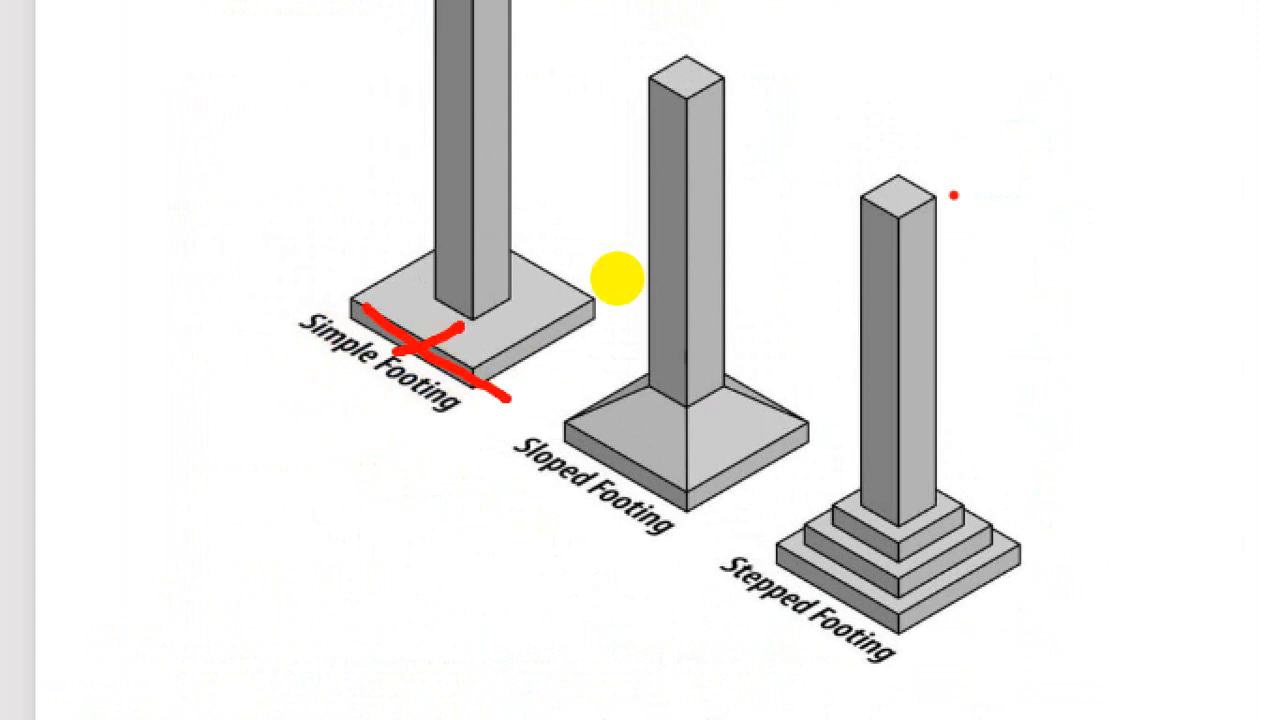
left_click_drag(1182, 248, 905, 220)
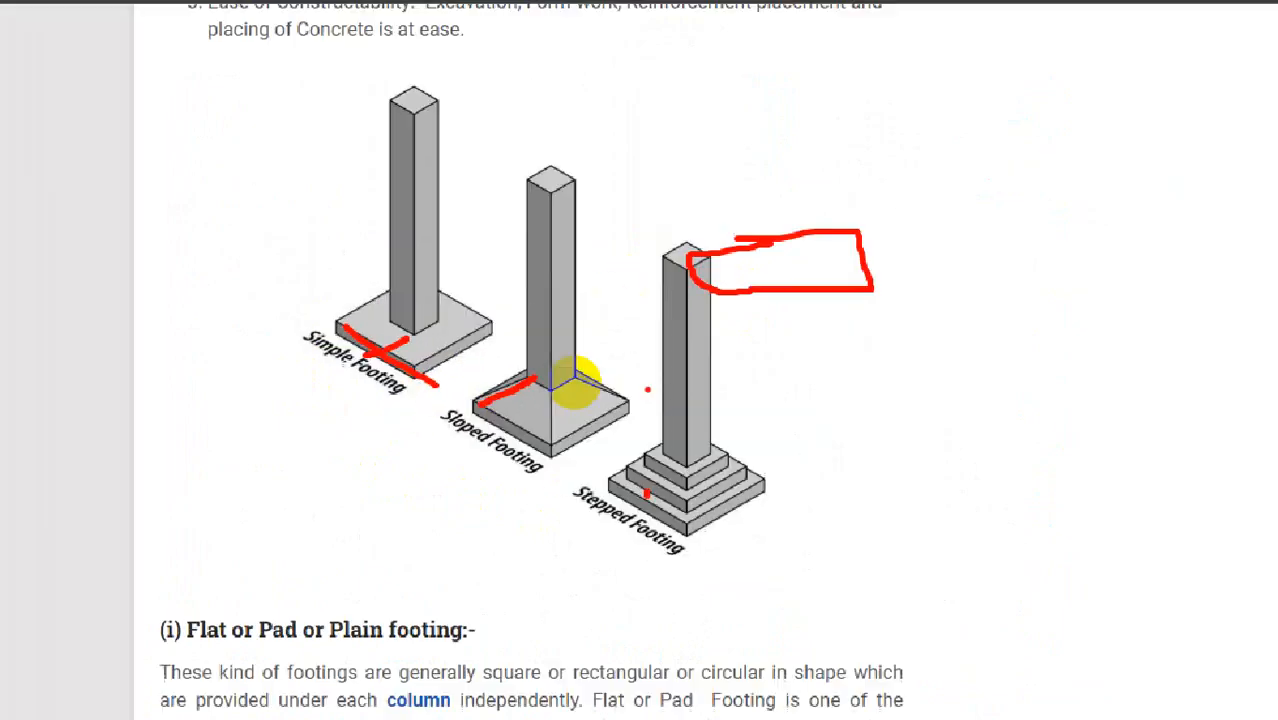
Review the Sloped Footing section and the rectangular and trapezoidal combined footing diagrams
scroll(565, 380, "down", 8)
scroll(578, 402, "down", 10)
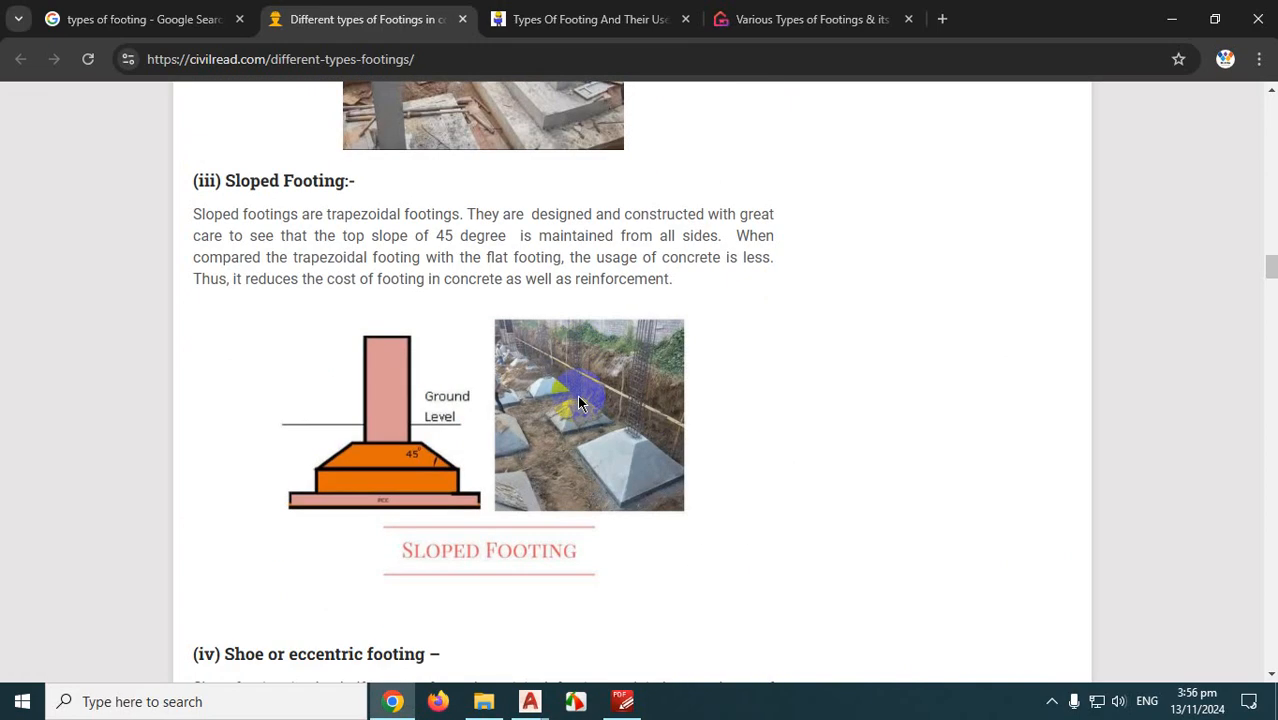
scroll(578, 402, "down", 4)
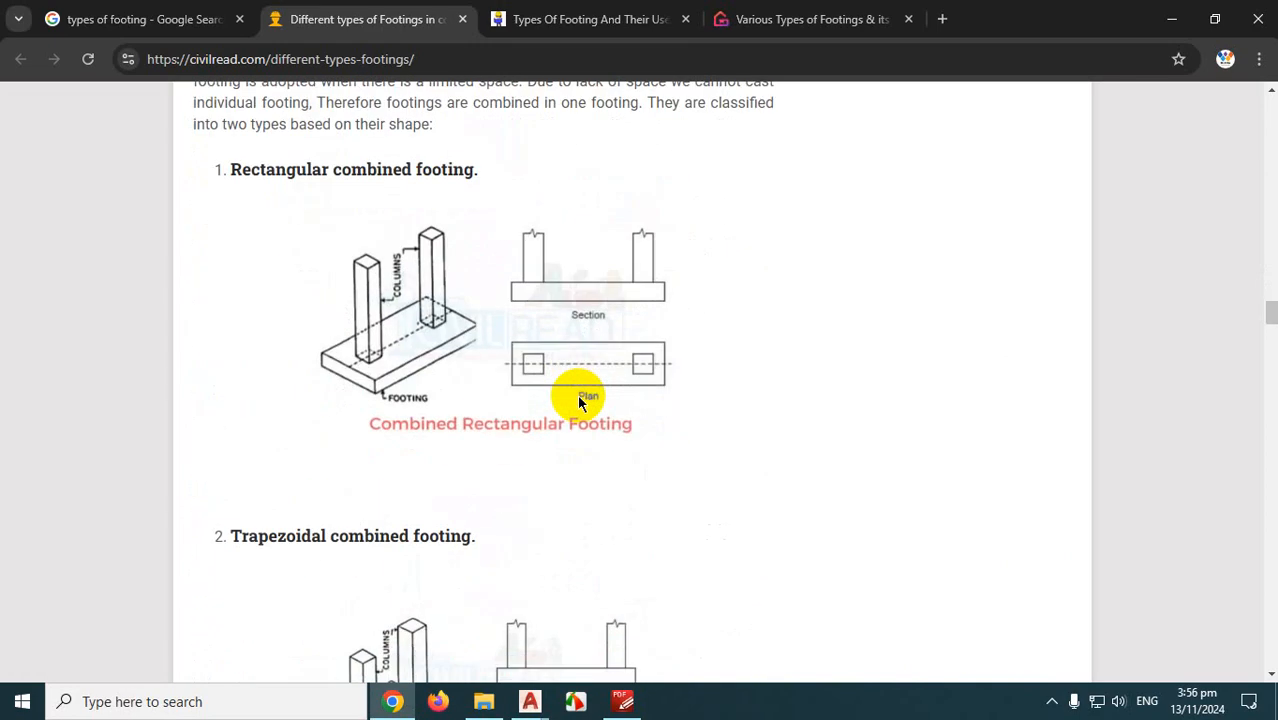
scroll(577, 401, "down", 4)
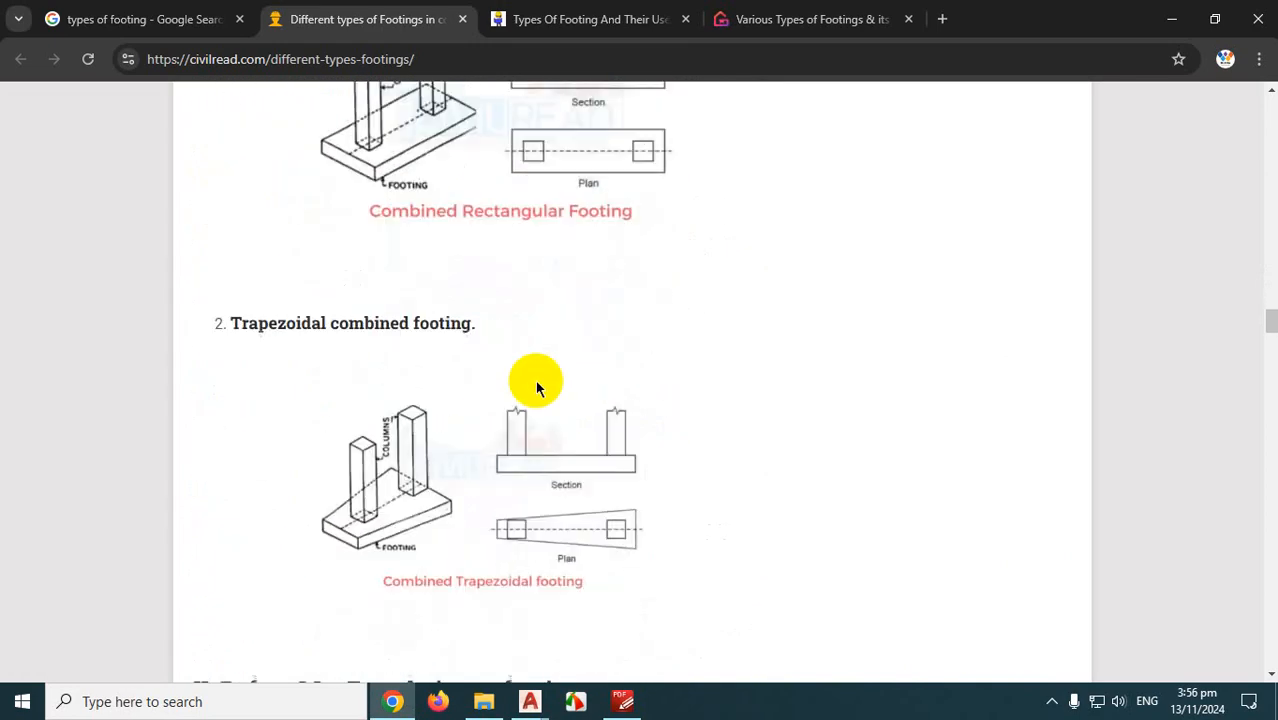
scroll(536, 388, "up", 2)
scroll(536, 388, "down", 10)
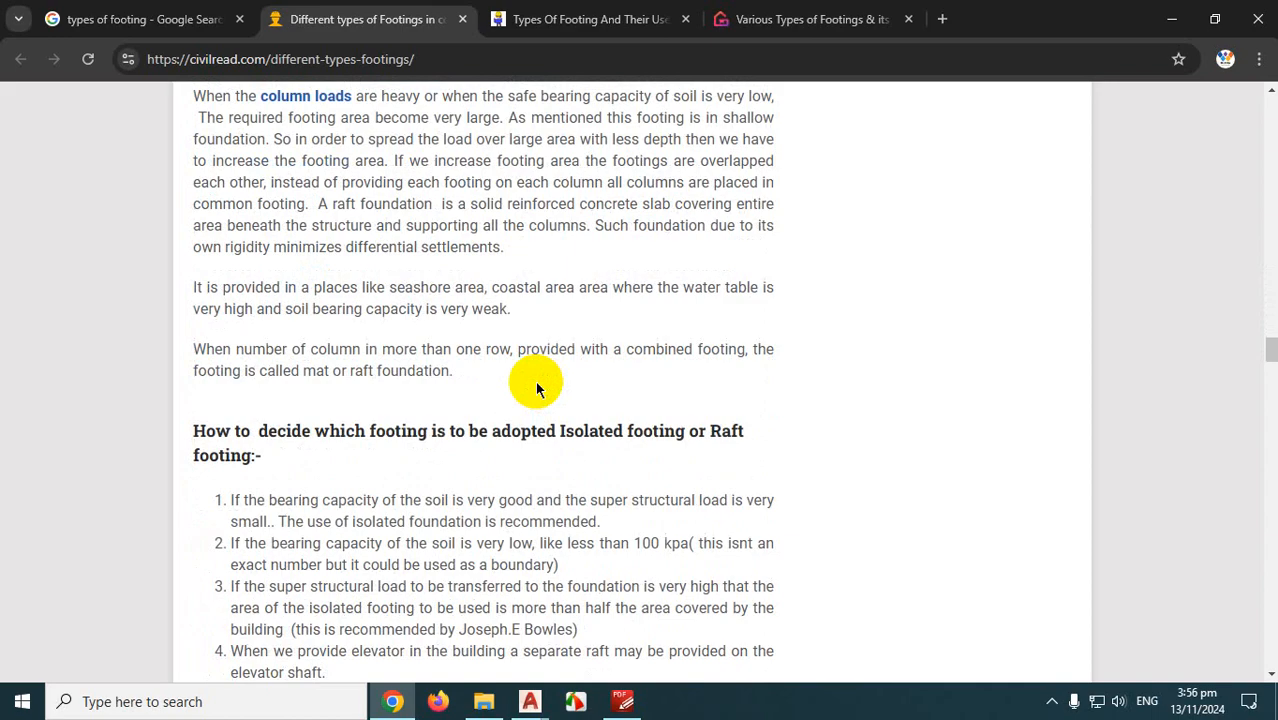
Review the raft footing, strip foundation and pile footing sections through to the end of the article
scroll(536, 388, "down", 7)
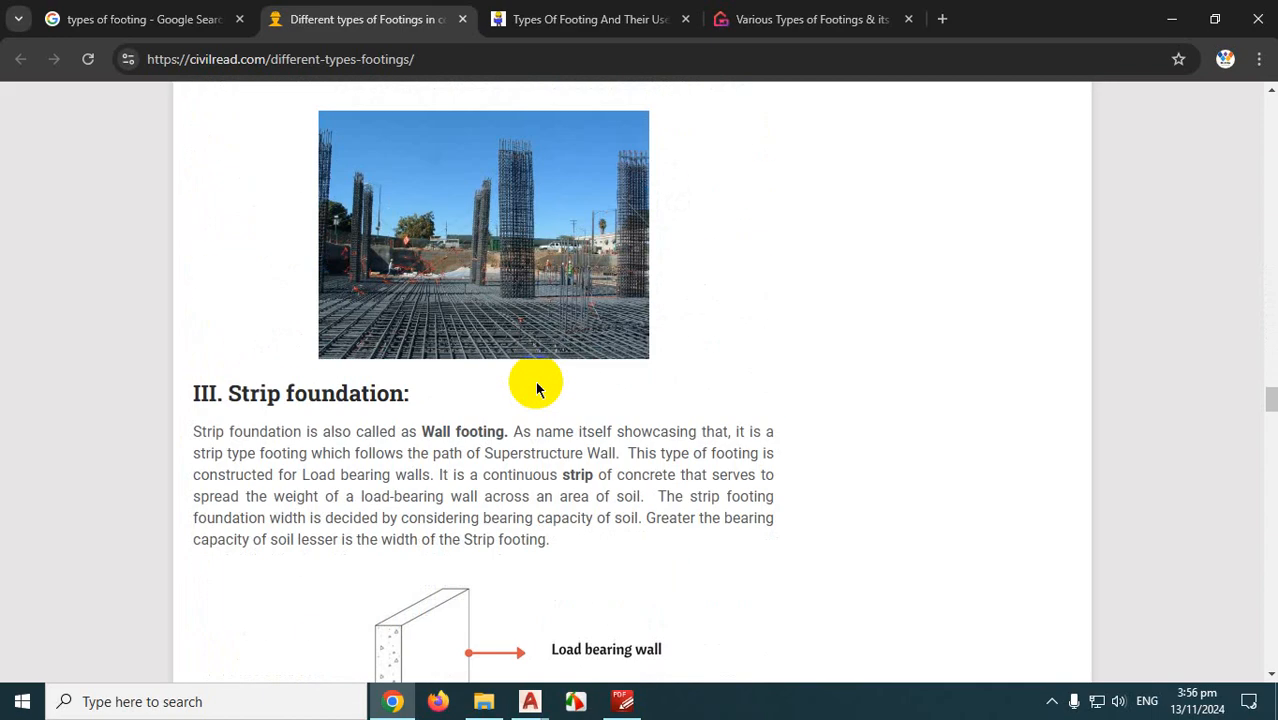
scroll(536, 388, "up", 4)
scroll(535, 381, "up", 1)
scroll(500, 380, "down", 3)
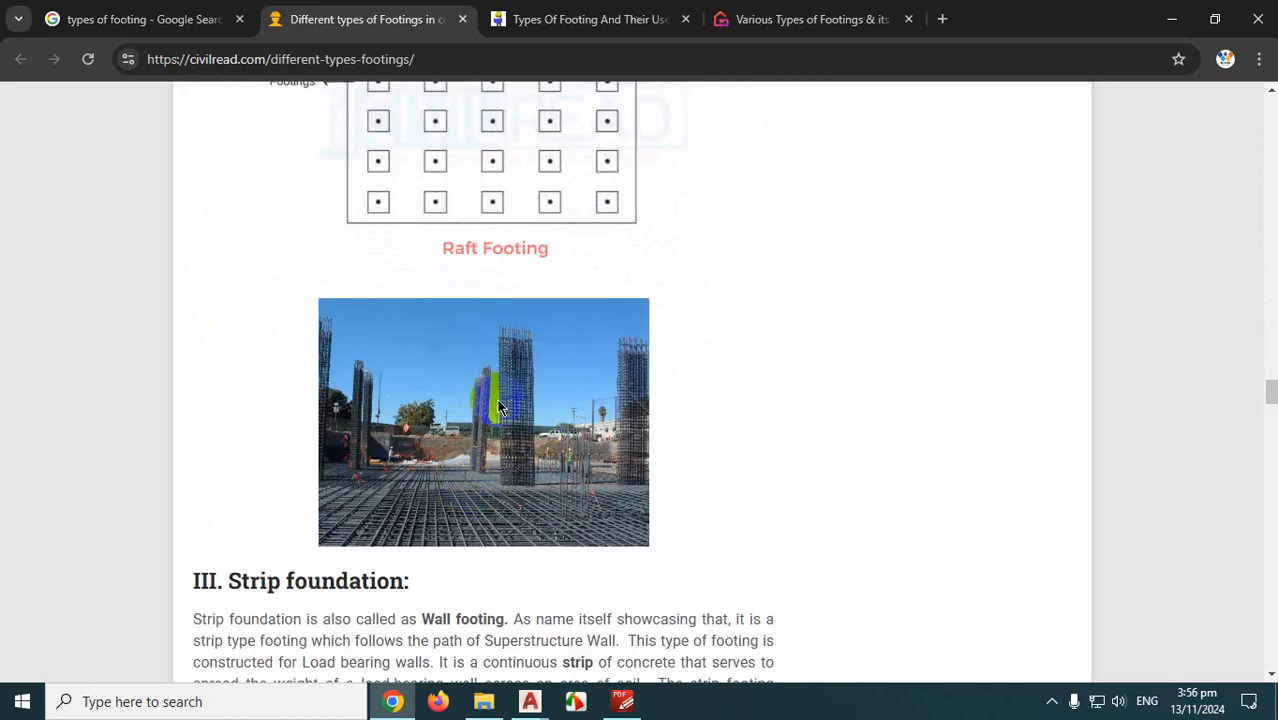
scroll(559, 470, "down", 11)
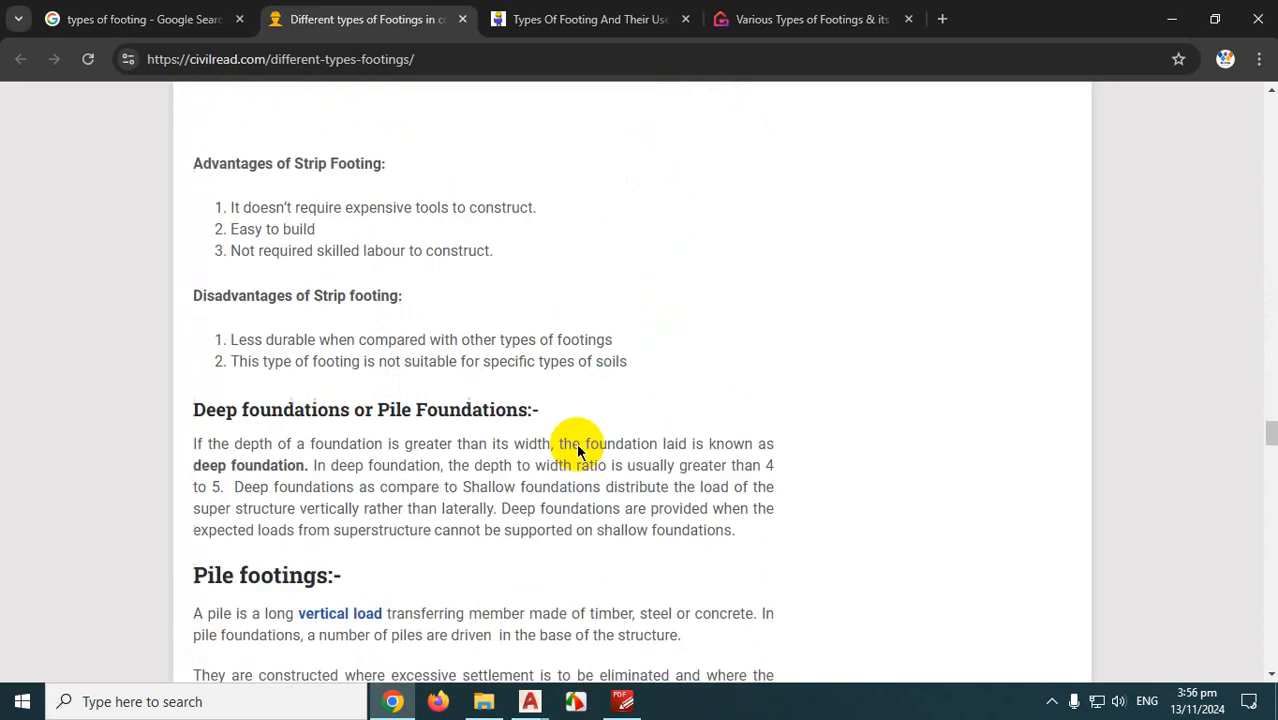
scroll(577, 450, "down", 15)
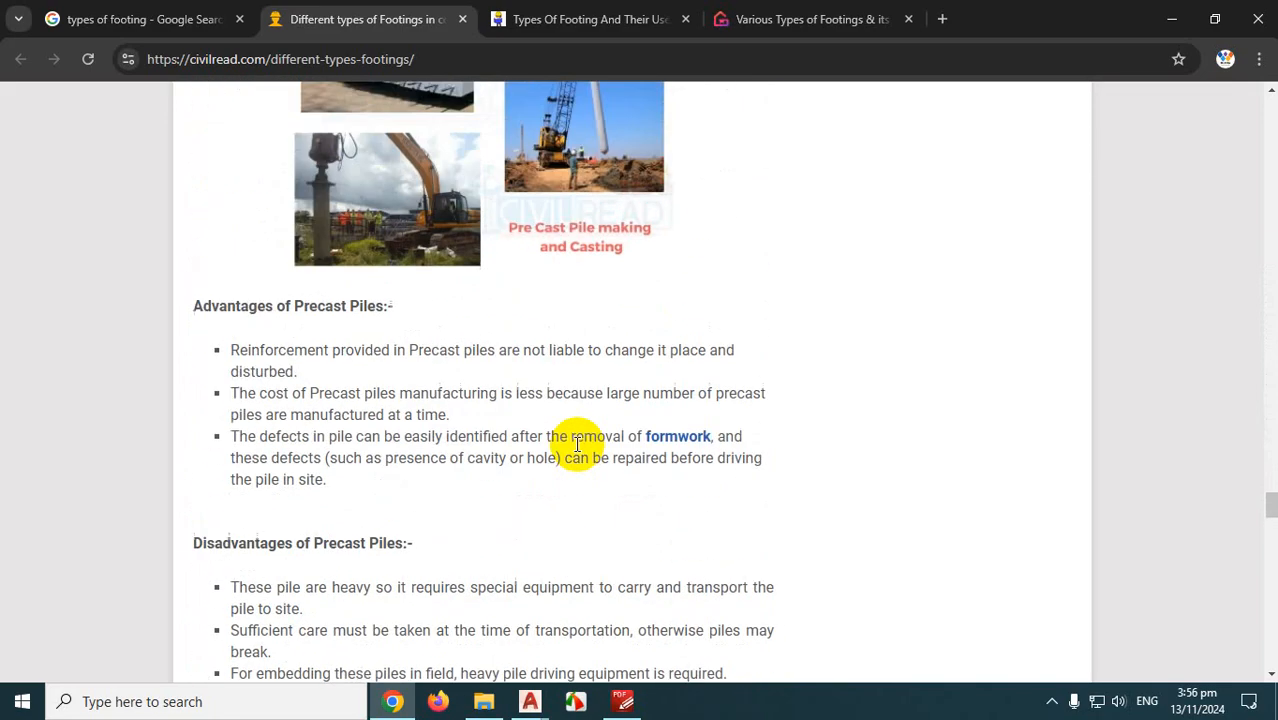
scroll(578, 443, "down", 15)
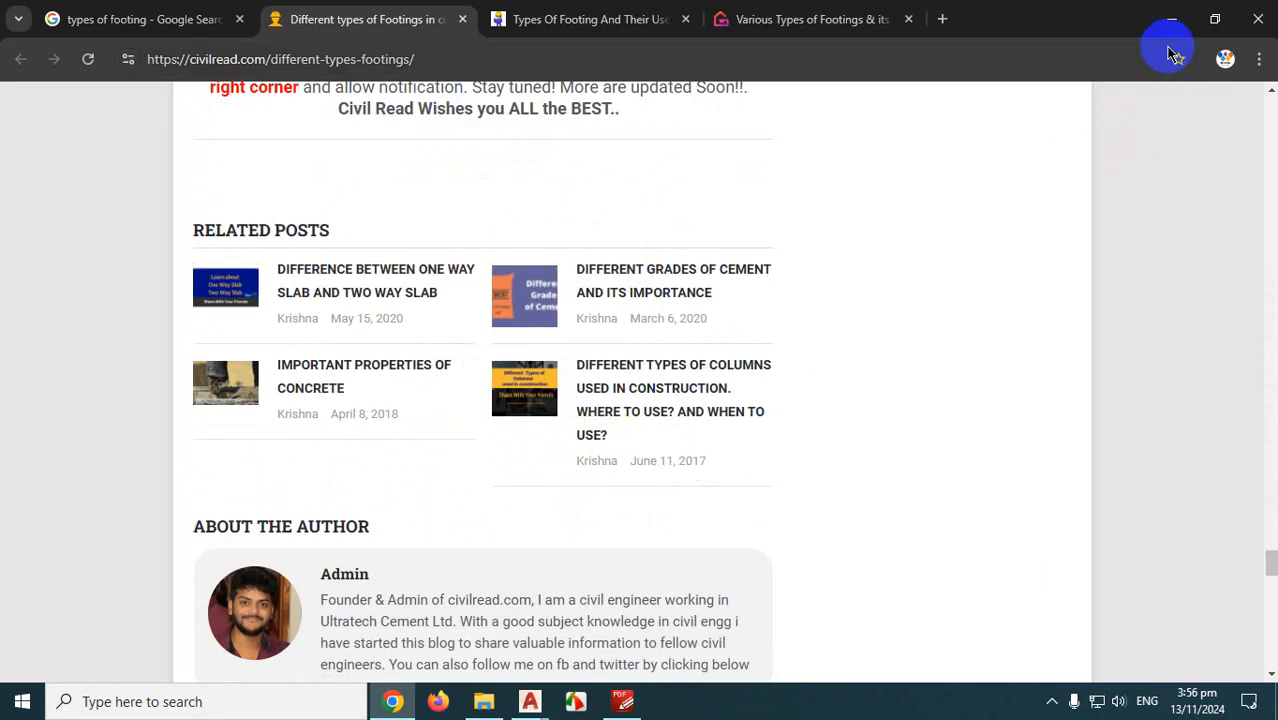
Close the Civil Read article and open KIBITEC's "What Is Footing? | Best 8 Kinds Of Footing" page from the related images
left_click(462, 19)
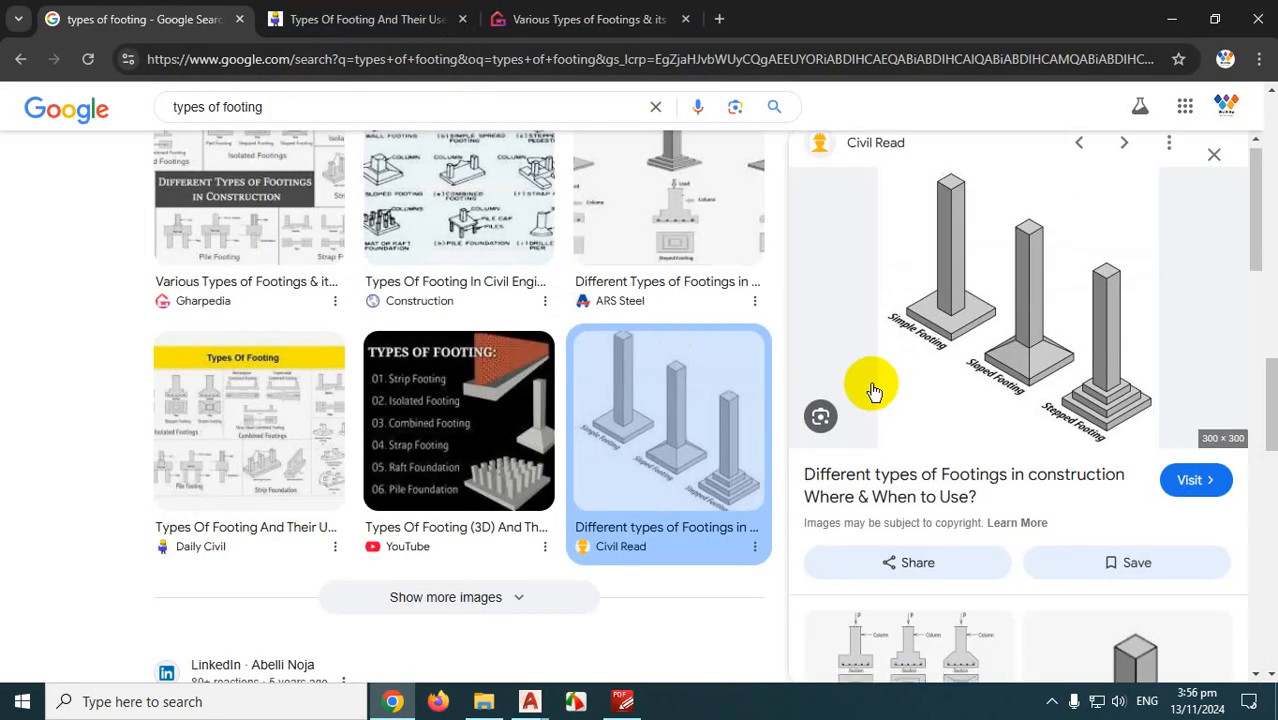
scroll(872, 388, "down", 3)
scroll(875, 390, "down", 1)
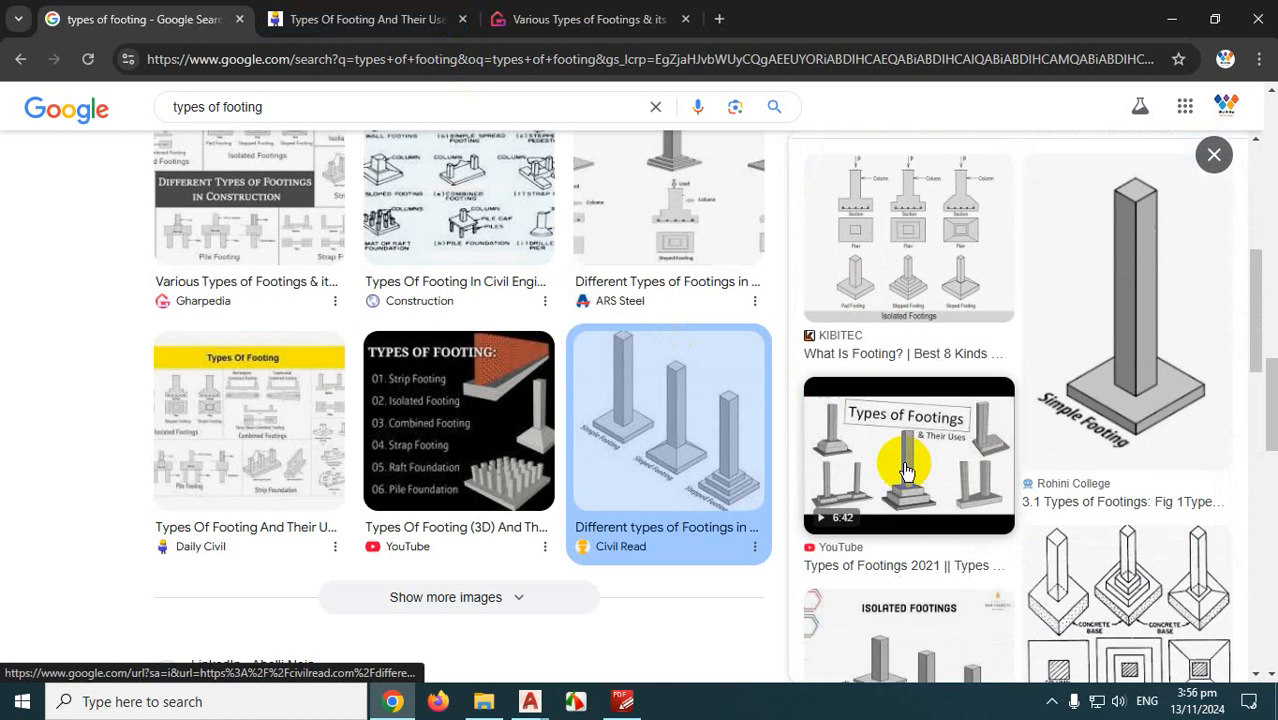
left_click(926, 251)
left_click(968, 391)
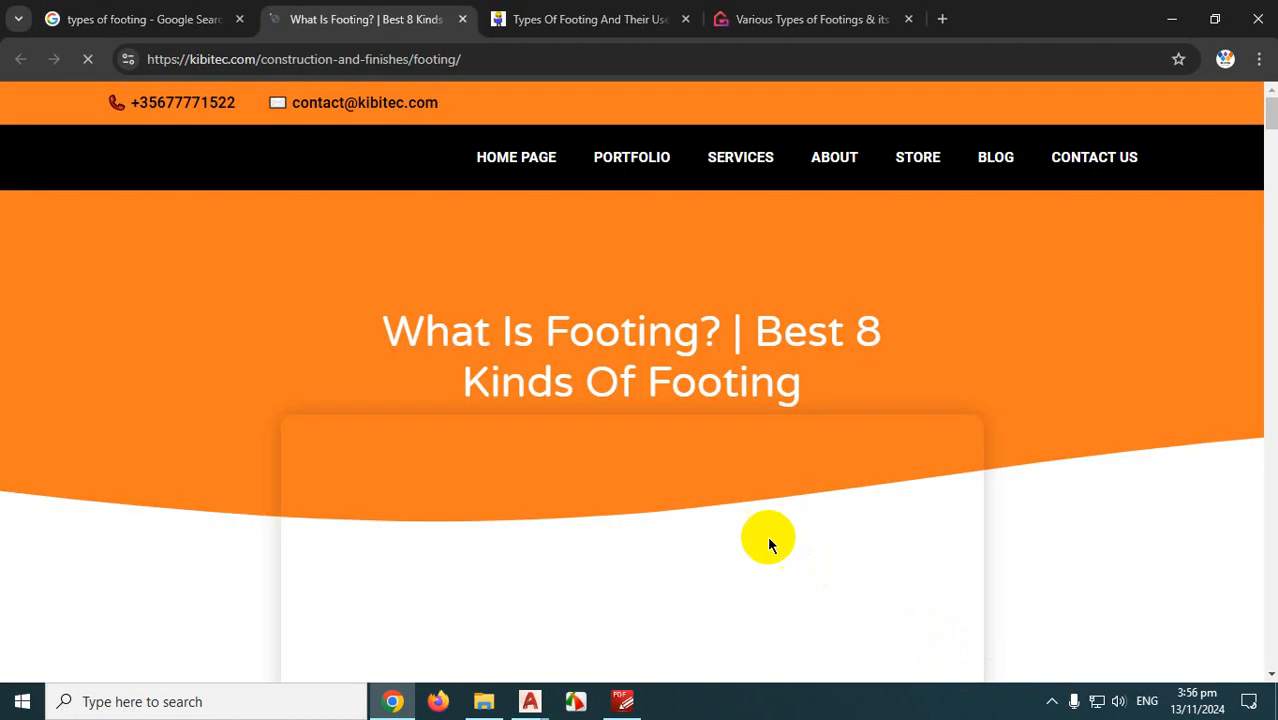
Find the Isolated Footings diagram on the page and circle the Pad Footing label in red
scroll(760, 530, "down", 10)
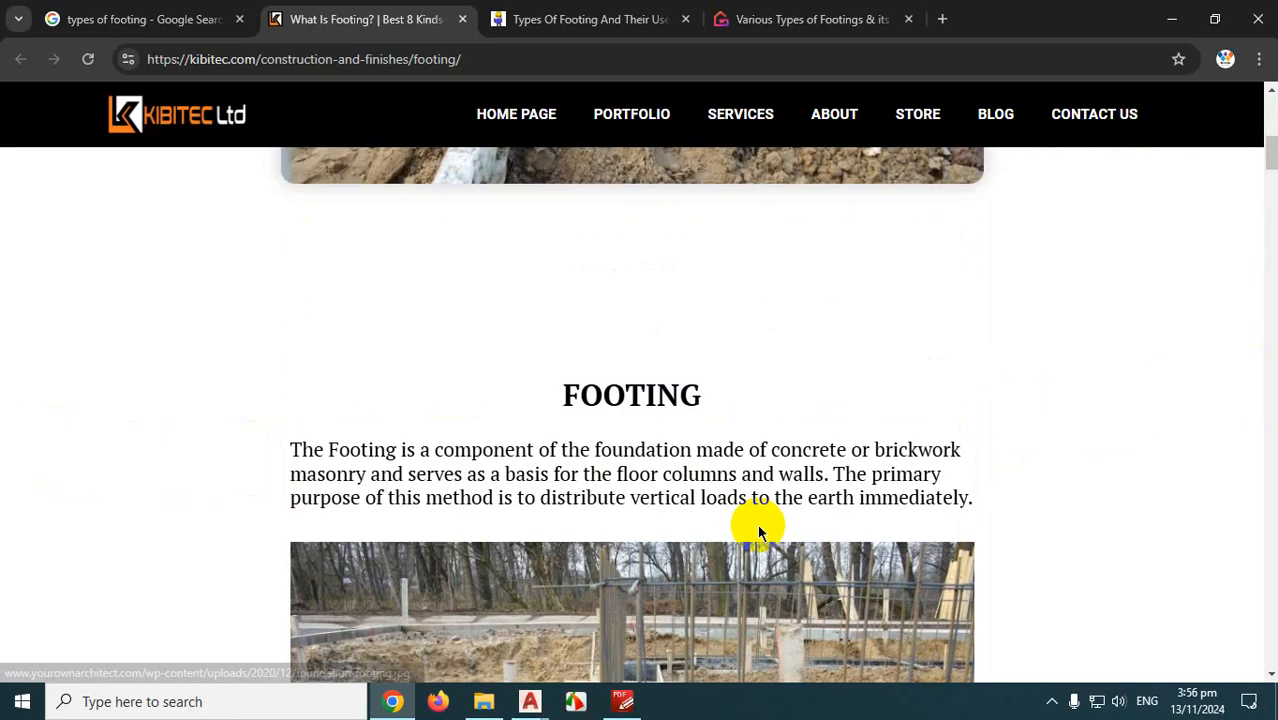
scroll(760, 530, "down", 7)
scroll(758, 527, "down", 15)
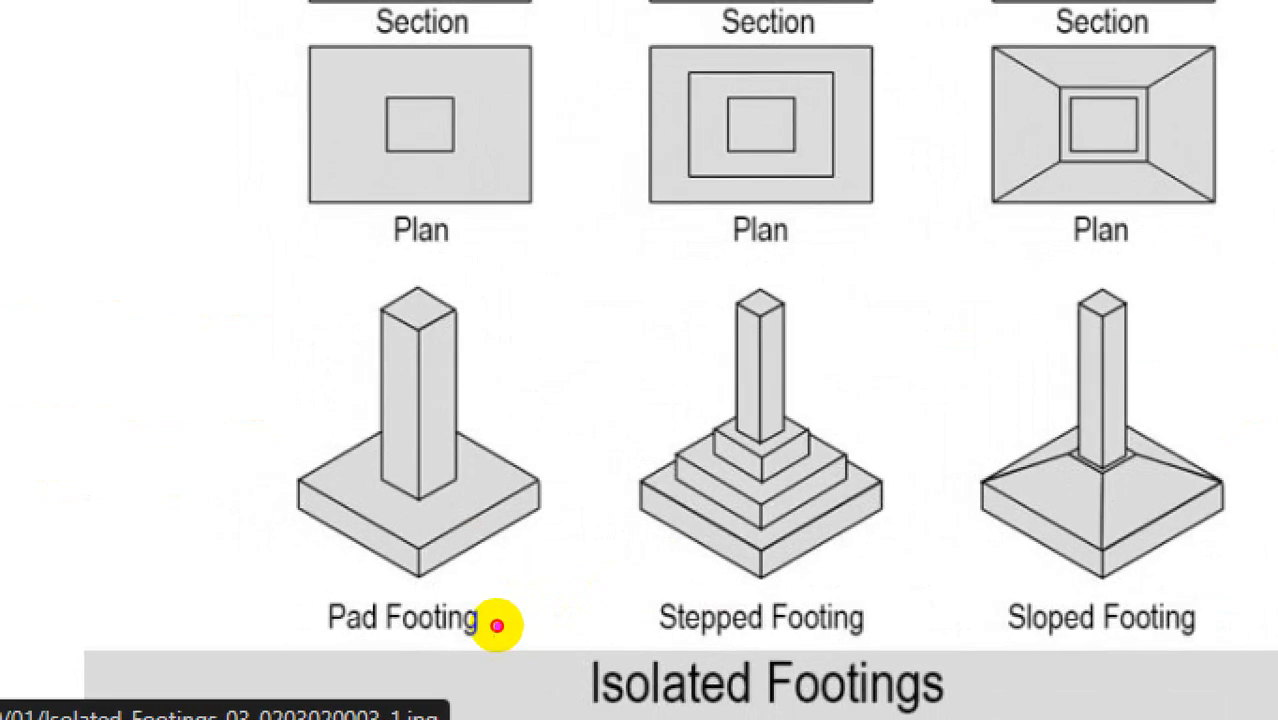
mouse_move(382, 588)
left_mouse_down()
mouse_move(255, 638)
mouse_move(540, 602)
mouse_move(395, 578)
left_mouse_up()
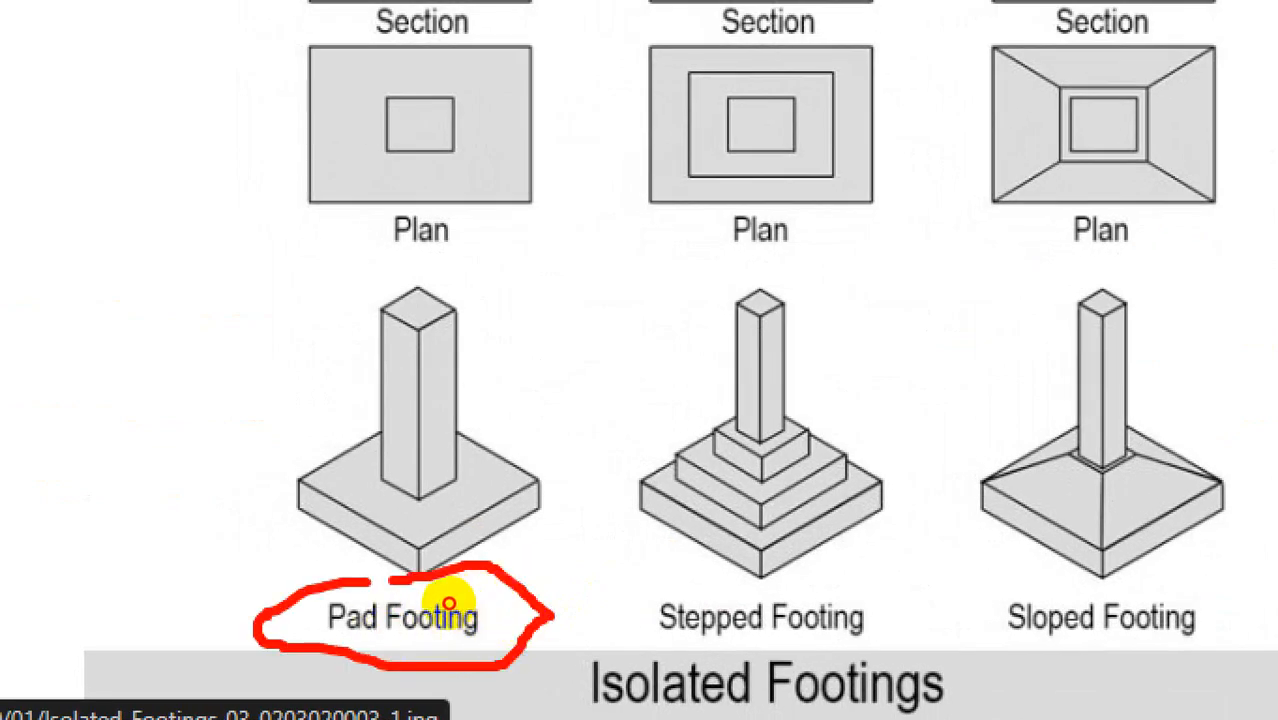
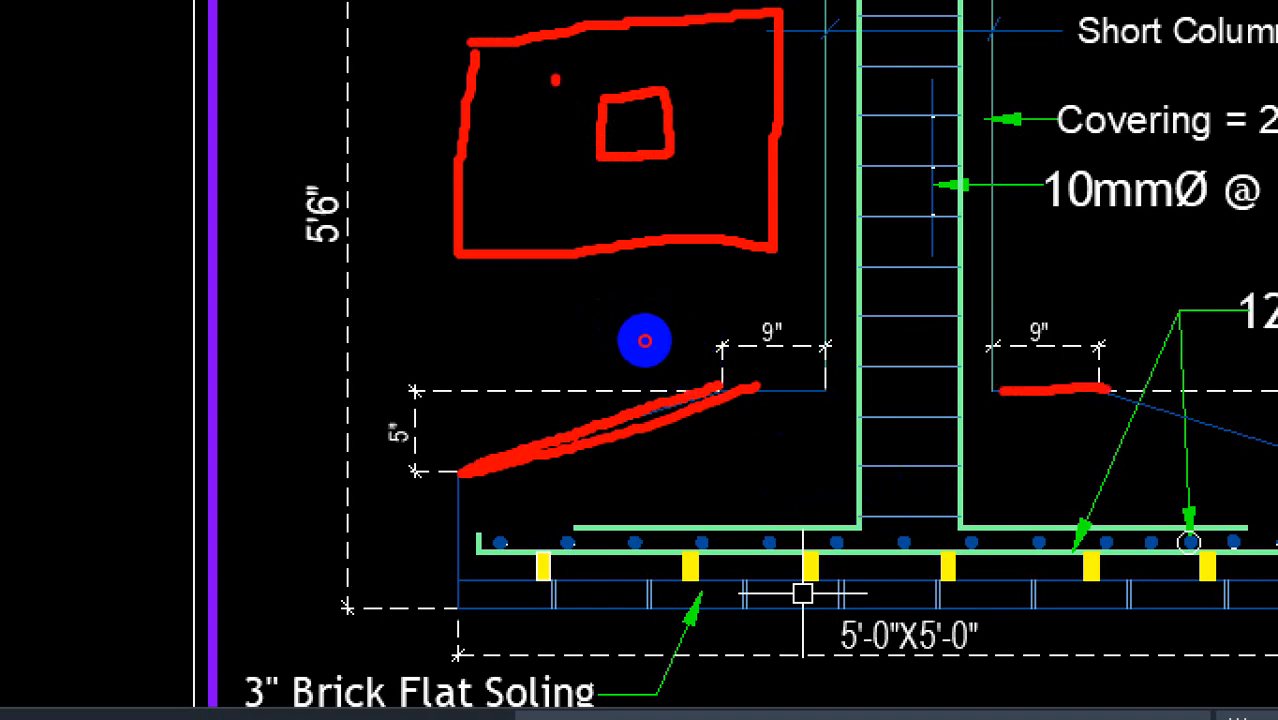
Sketch in red an inner square around the column and diagonals to the outer corners, showing the sloped footing in plan
mouse_move(555, 80)
left_mouse_down()
mouse_move(555, 188)
mouse_move(710, 180)
mouse_move(722, 113)
left_mouse_up()
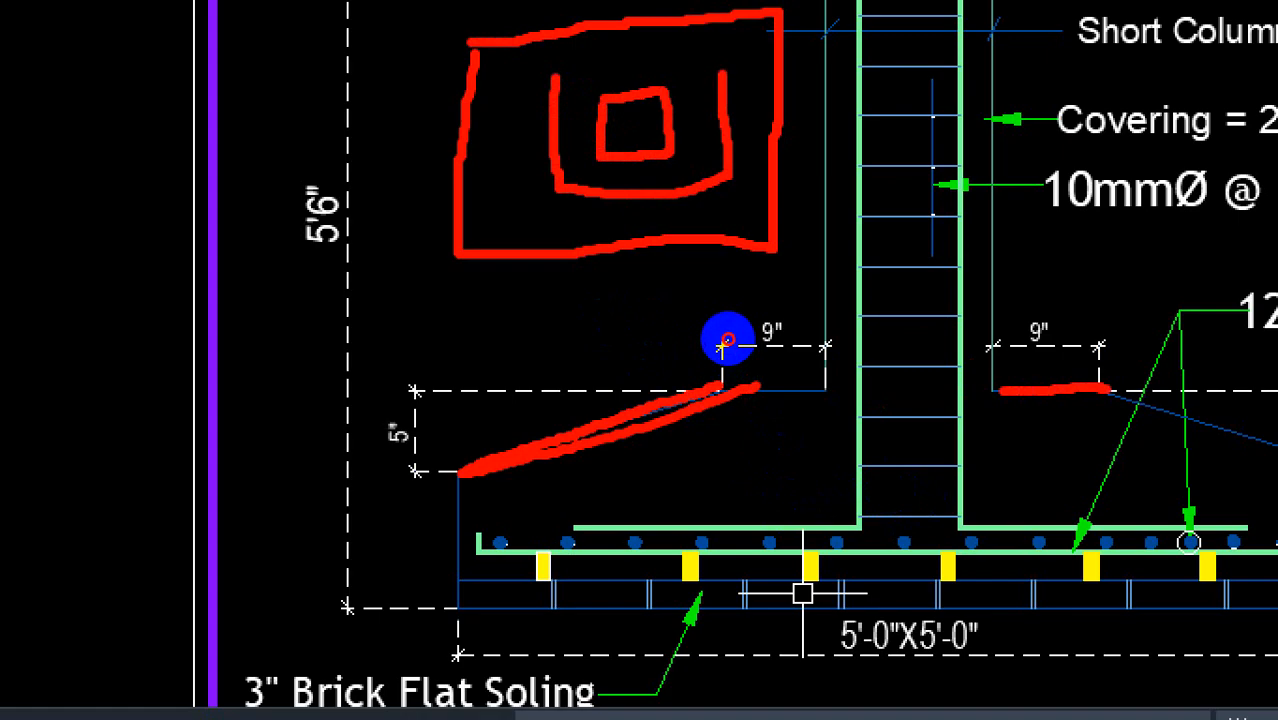
left_click_drag(685, 63, 565, 79)
left_click_drag(486, 52, 556, 76)
left_click_drag(563, 184, 461, 252)
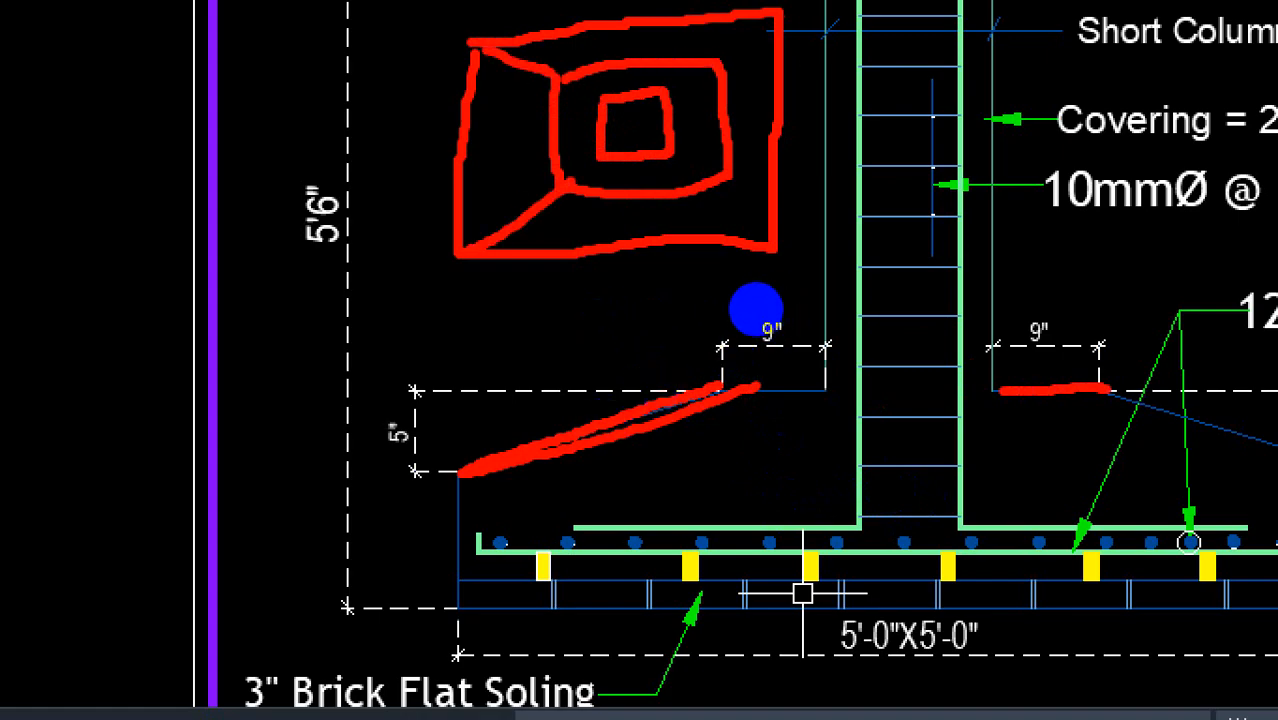
mouse_move(730, 175)
left_mouse_down()
mouse_move(736, 206)
mouse_move(780, 240)
left_mouse_up()
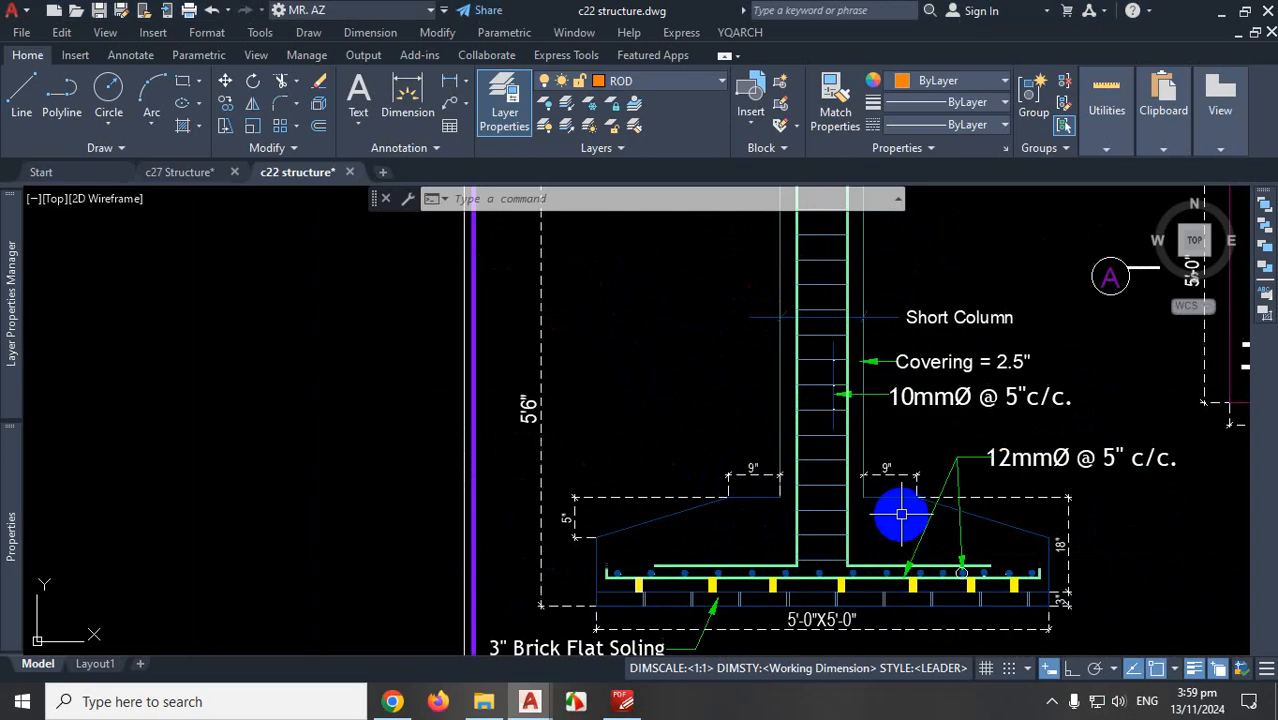
Examine the F1C1 footing and the surrounding footing layout sheet in the c22 structure drawing
scroll(885, 514, "down", 10)
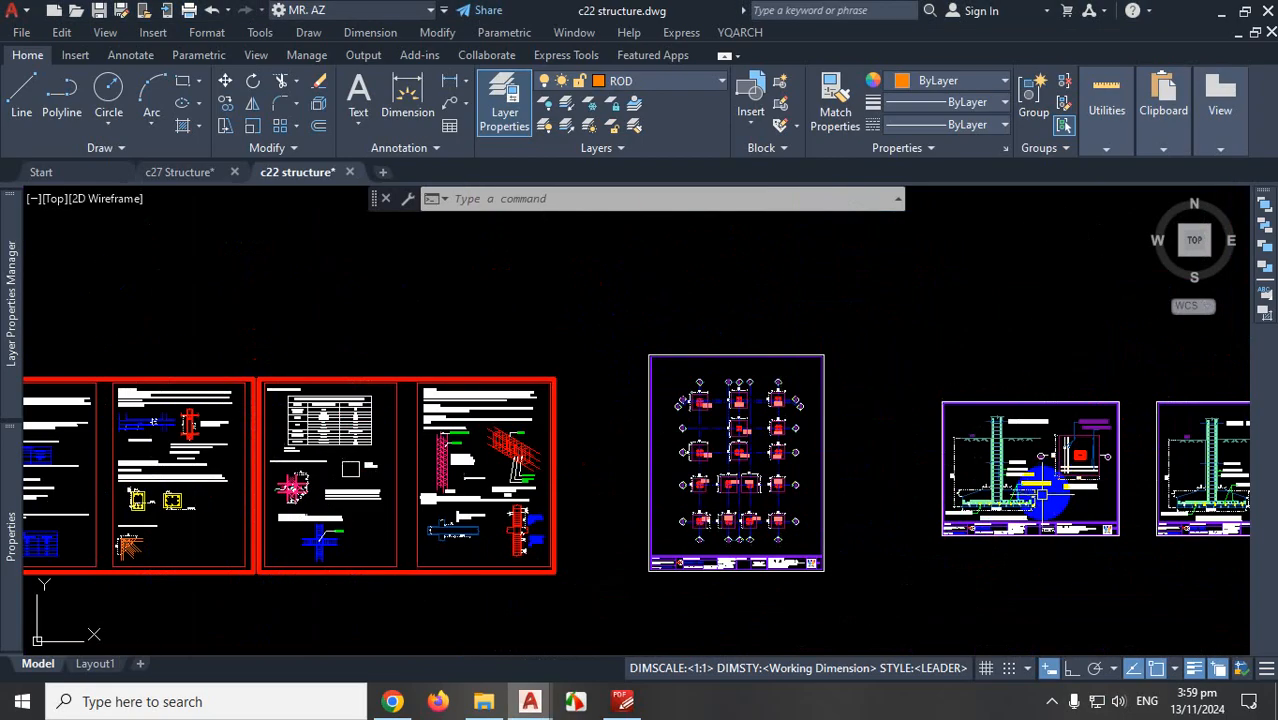
scroll(771, 505, "up", 10)
scroll(845, 447, "up", 4)
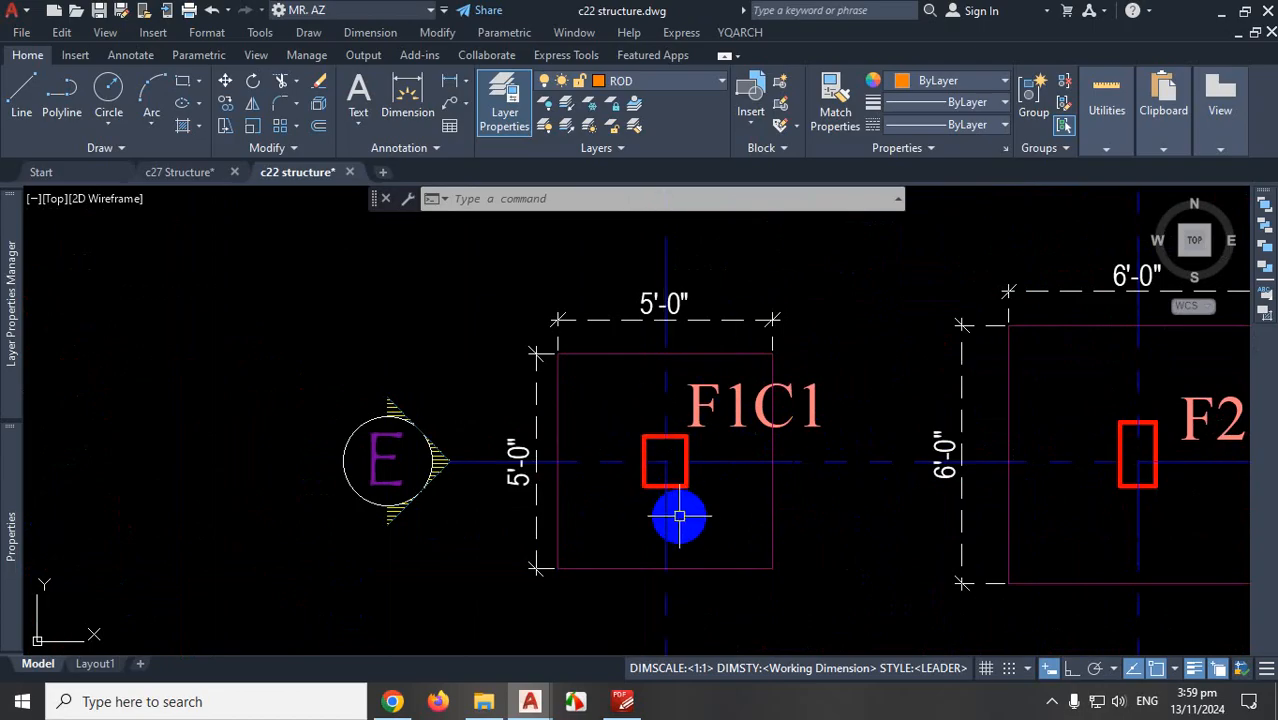
scroll(694, 520, "down", 3)
scroll(856, 522, "down", 6)
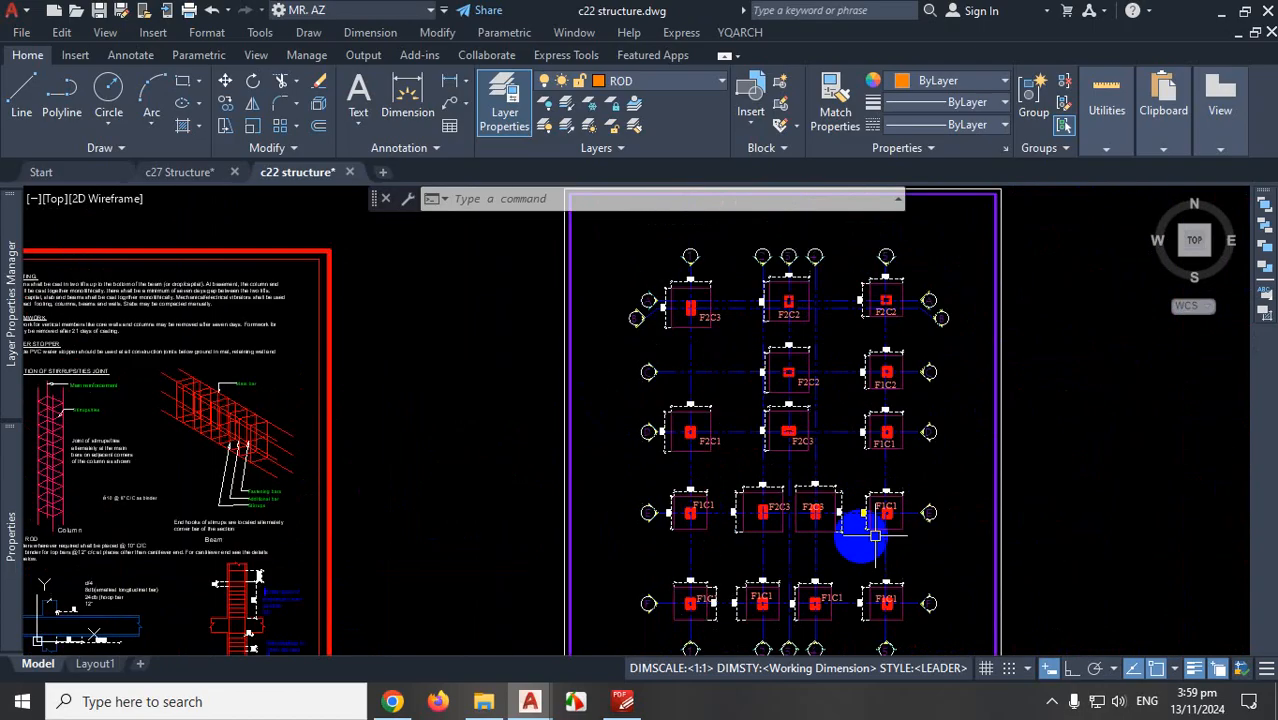
scroll(620, 340, "down", 8)
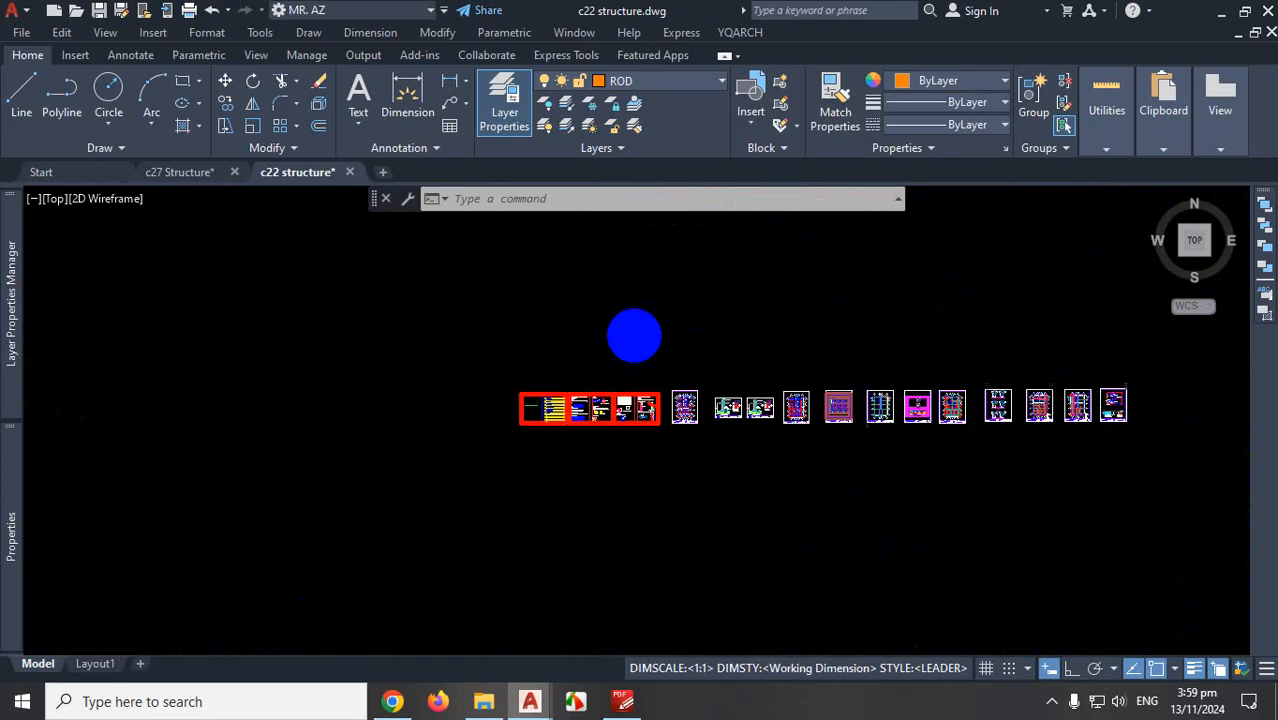
scroll(755, 574, "up", 4)
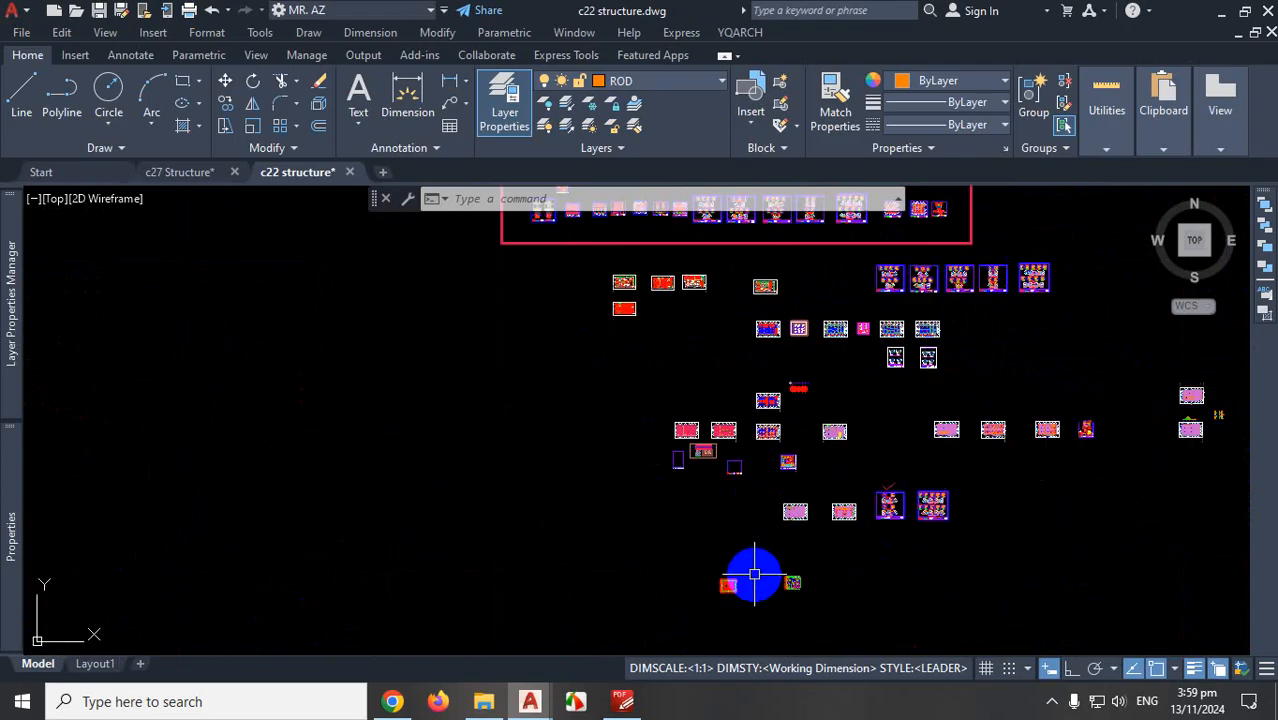
Compare the column grid in c27 Structure with the foundation layout sheets in c22 structure
left_click(178, 173)
scroll(500, 483, "down", 2)
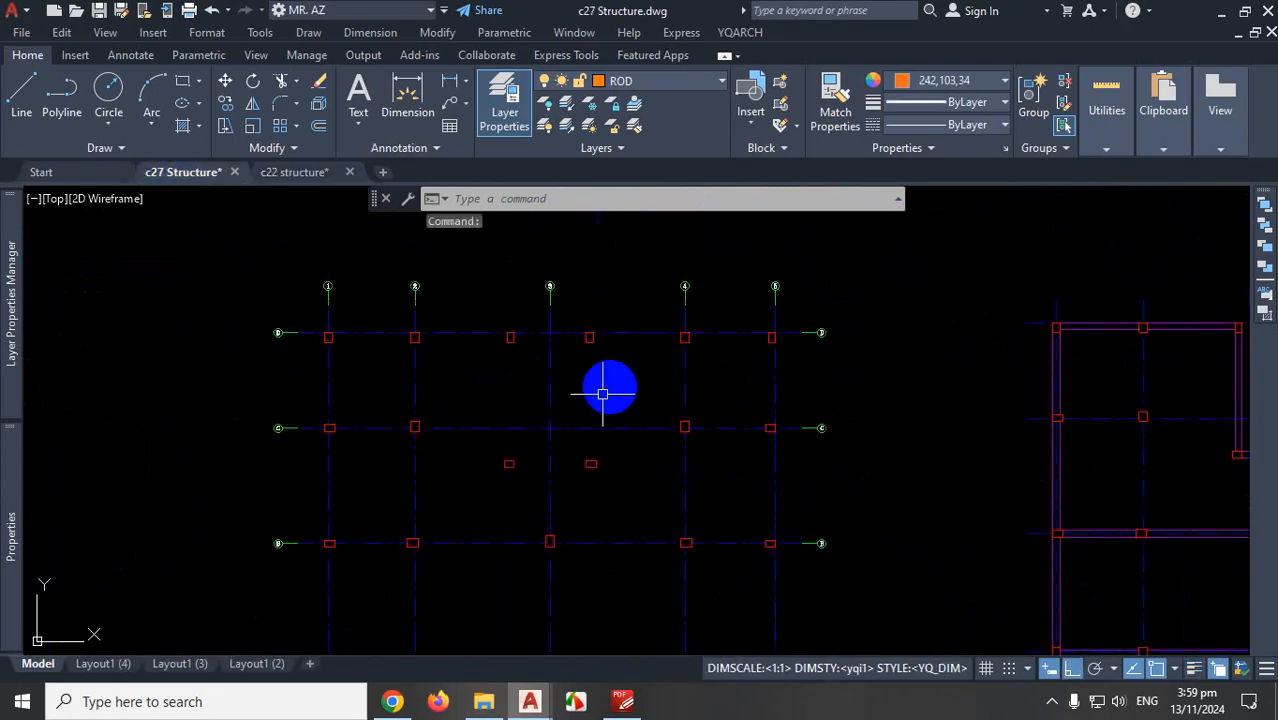
scroll(560, 350, "down", 3)
left_click(317, 173)
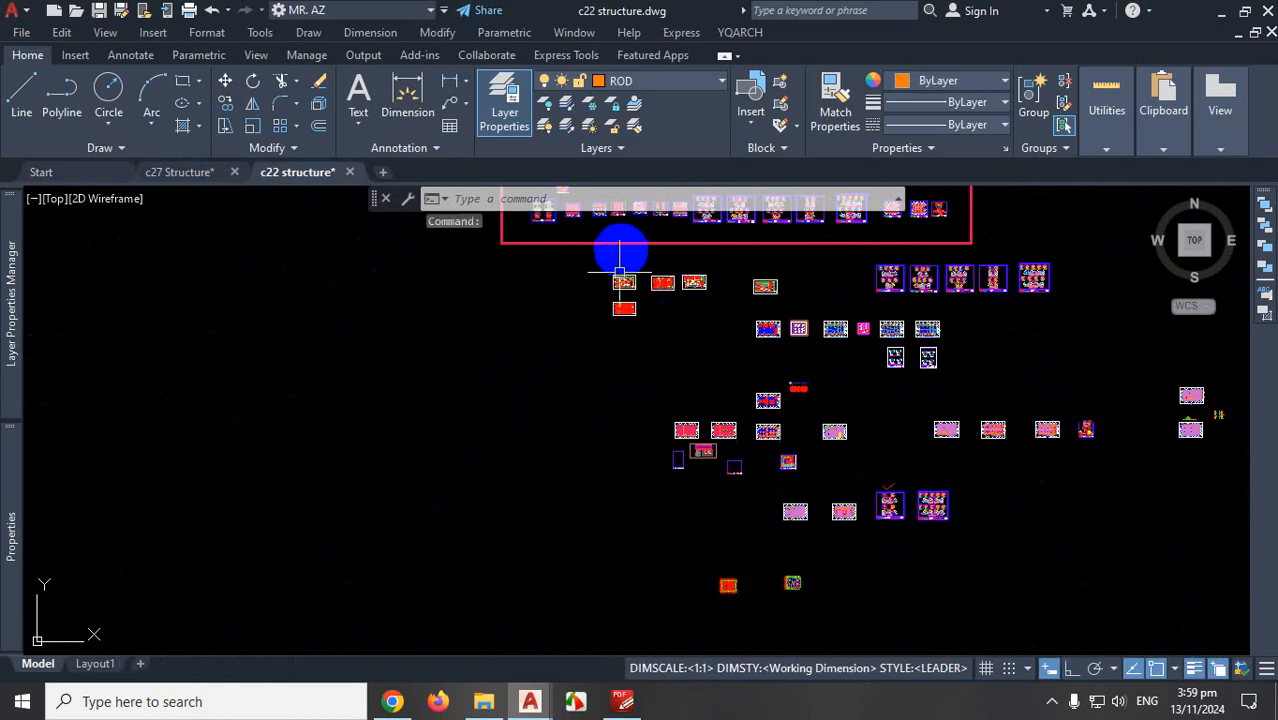
scroll(622, 290, "up", 5)
scroll(613, 350, "up", 3)
scroll(442, 357, "up", 2)
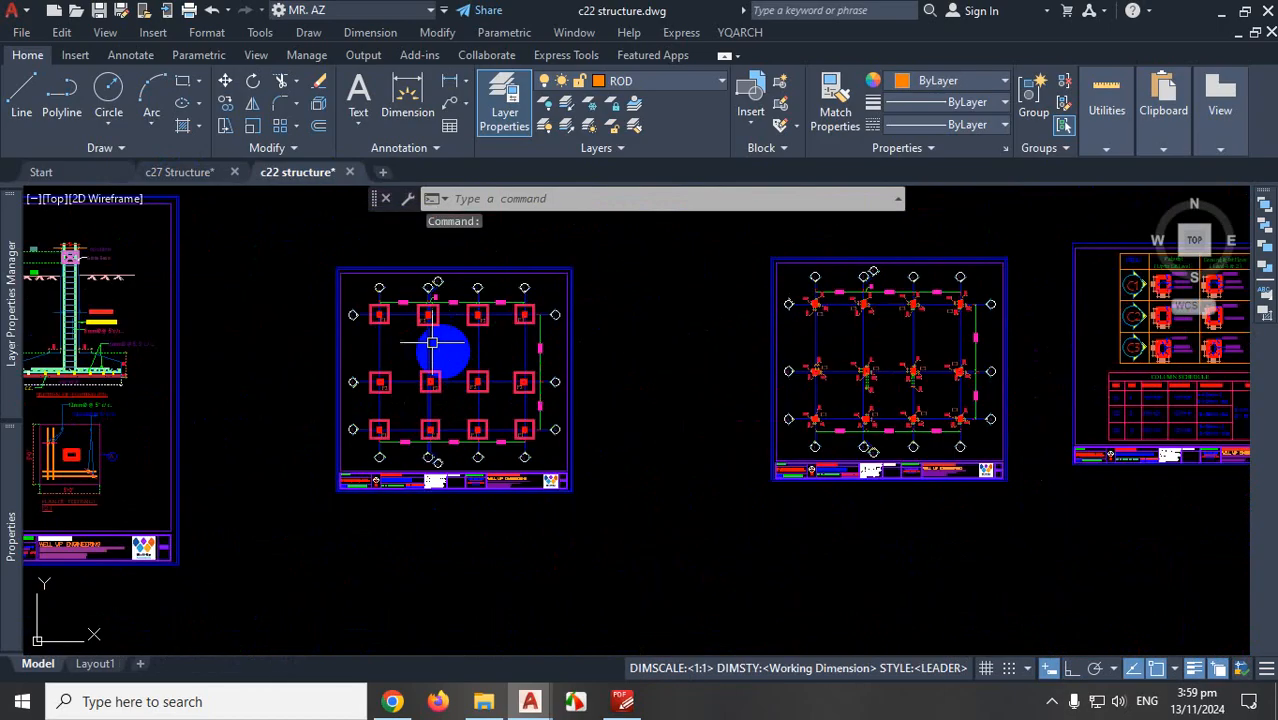
scroll(676, 373, "down", 6)
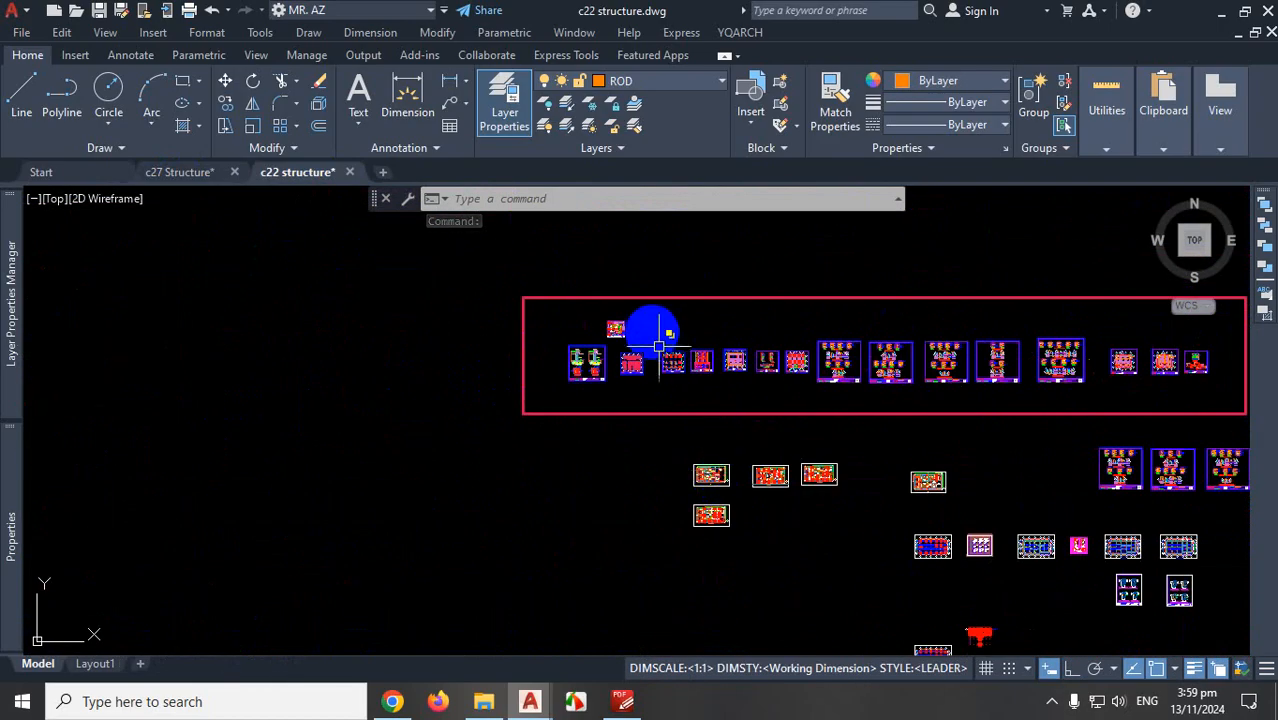
scroll(650, 337, "down", 3)
Examine the footing sizes and the F1C1, F2C2 and F2C3 labels across the footing layout plan in c22 structure
scroll(633, 294, "up", 5)
scroll(612, 305, "up", 10)
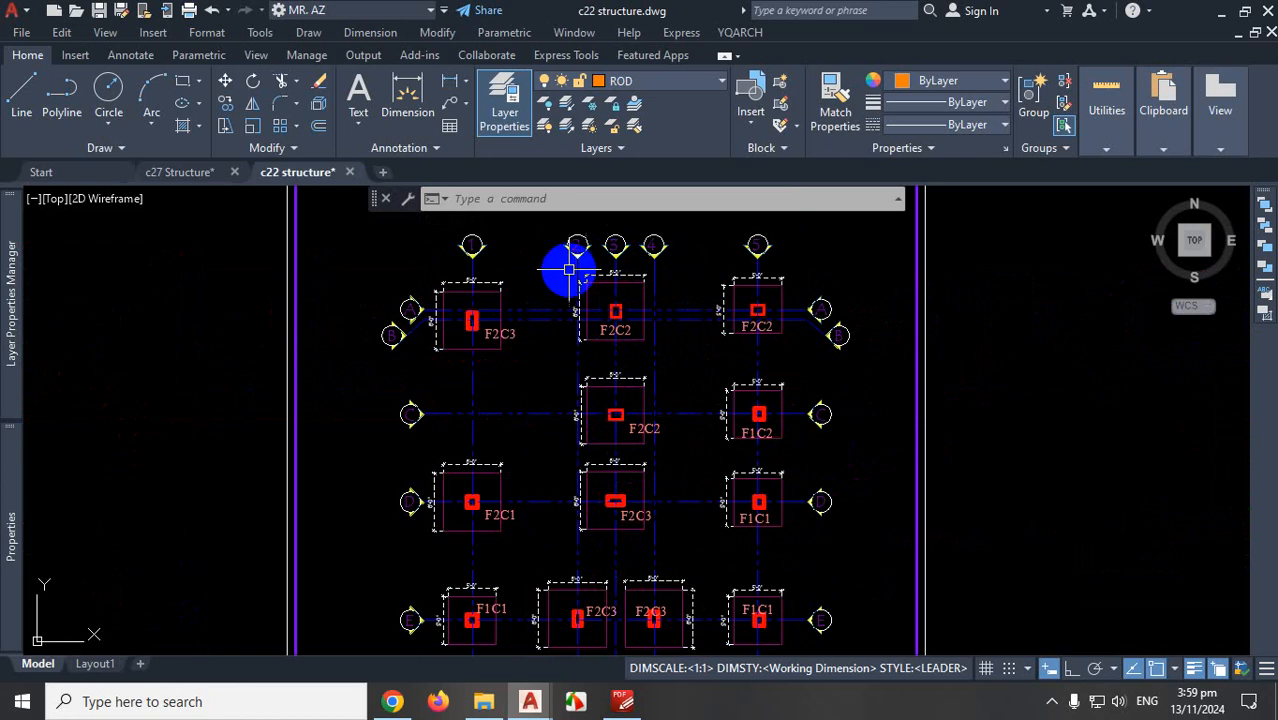
scroll(695, 277, "down", 10)
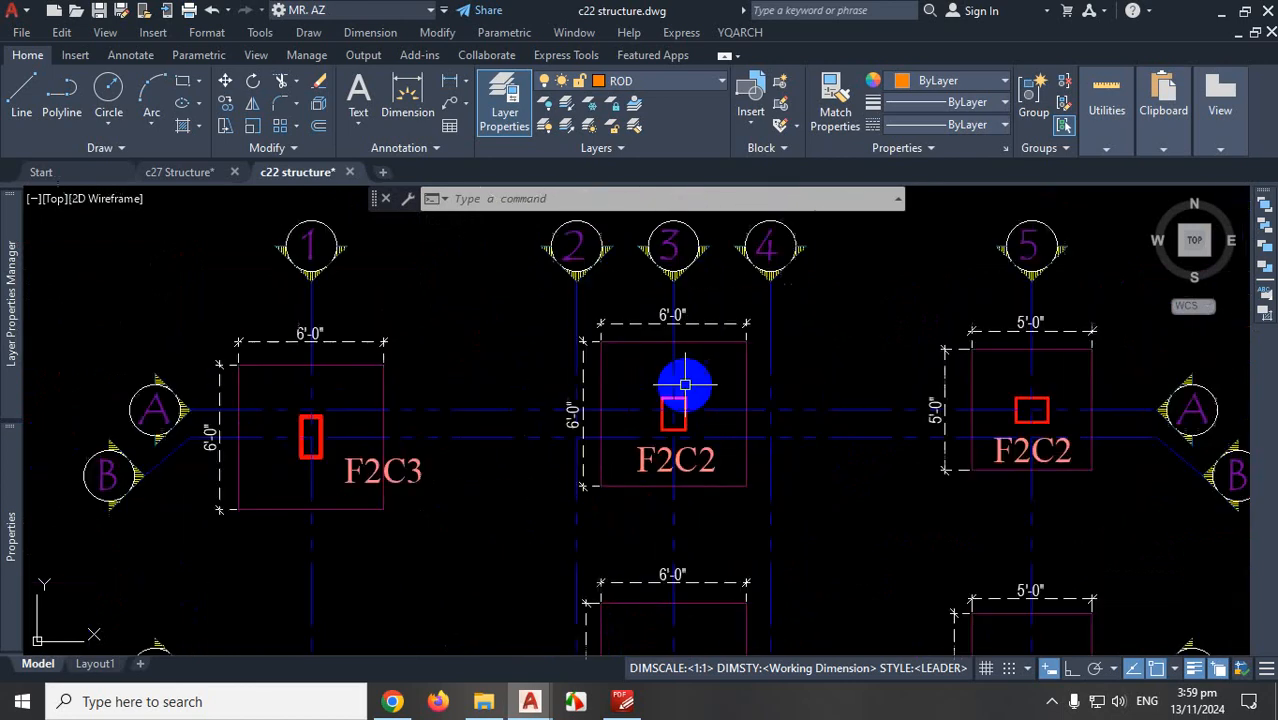
scroll(603, 505, "up", 8)
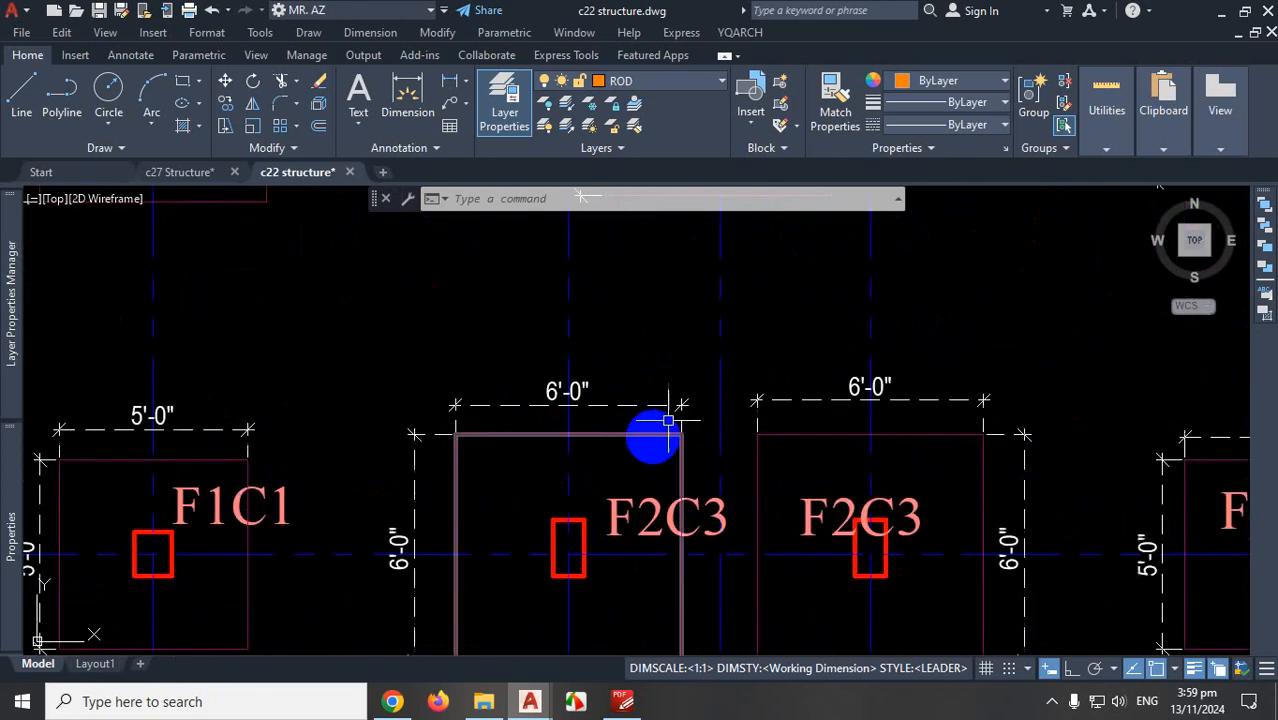
scroll(653, 431, "down", 8)
scroll(645, 391, "up", 6)
scroll(572, 345, "up", 5)
scroll(542, 371, "down", 7)
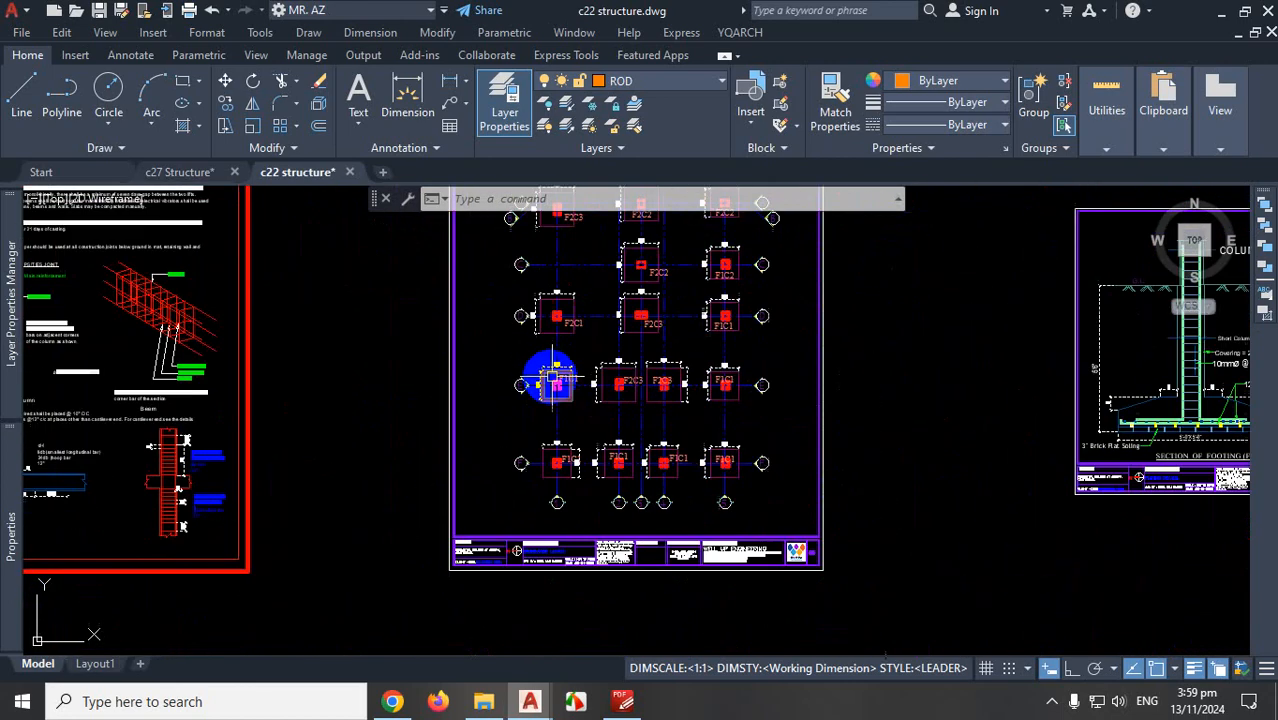
scroll(616, 362, "up", 8)
scroll(645, 396, "down", 7)
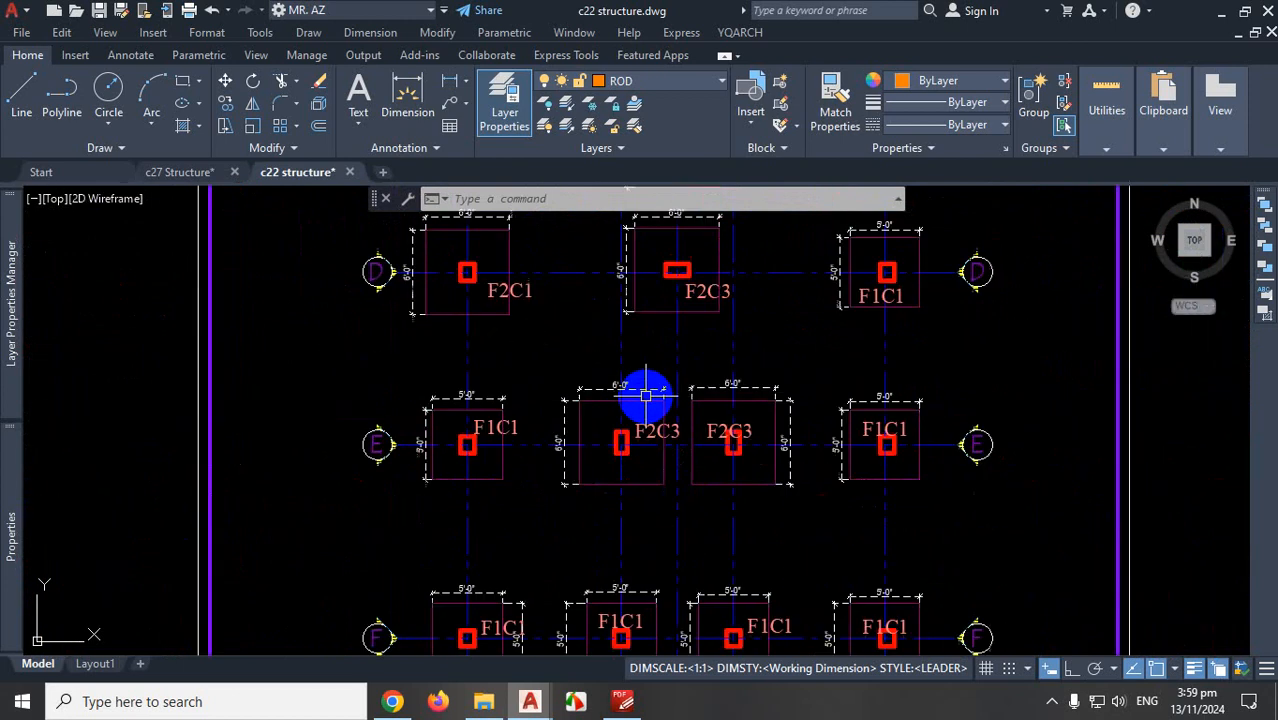
right_click(643, 390)
key("Escape")
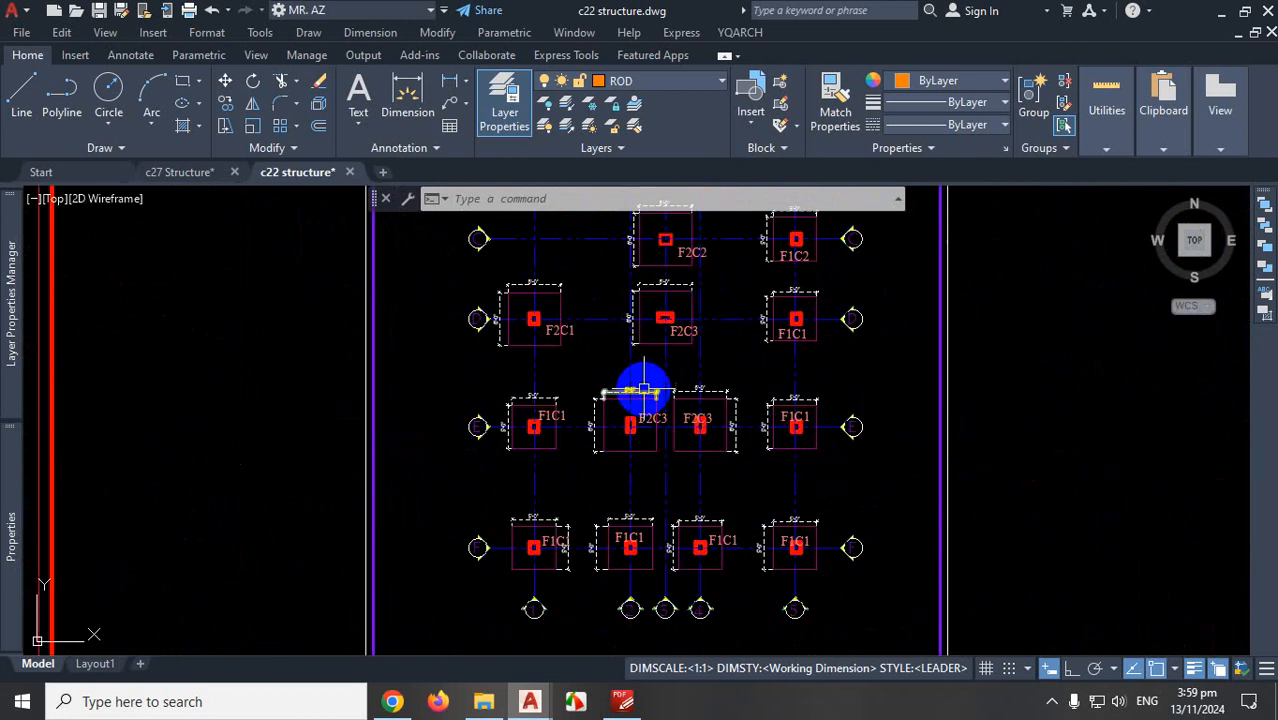
scroll(616, 400, "down", 8)
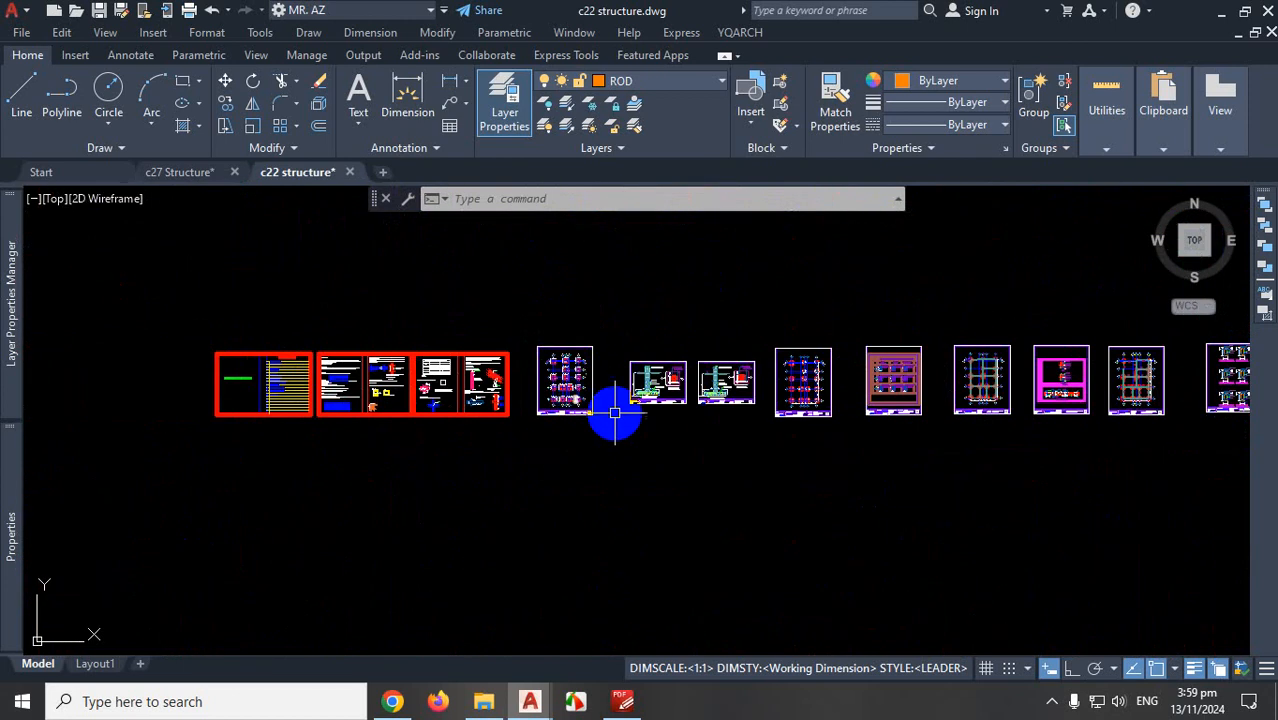
On the section of footing F1, circle the 9" offset and 5" drop in red and trace the sloped edge
scroll(639, 379, "up", 10)
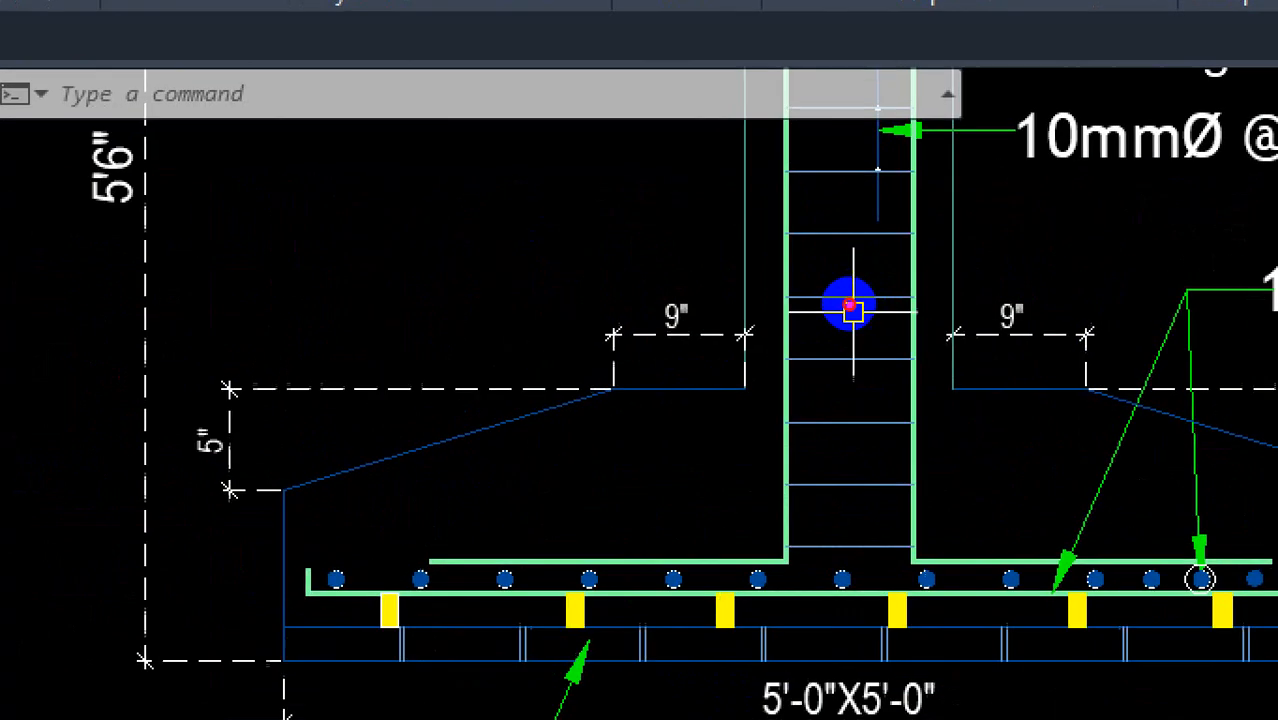
left_click_drag(768, 286, 803, 320)
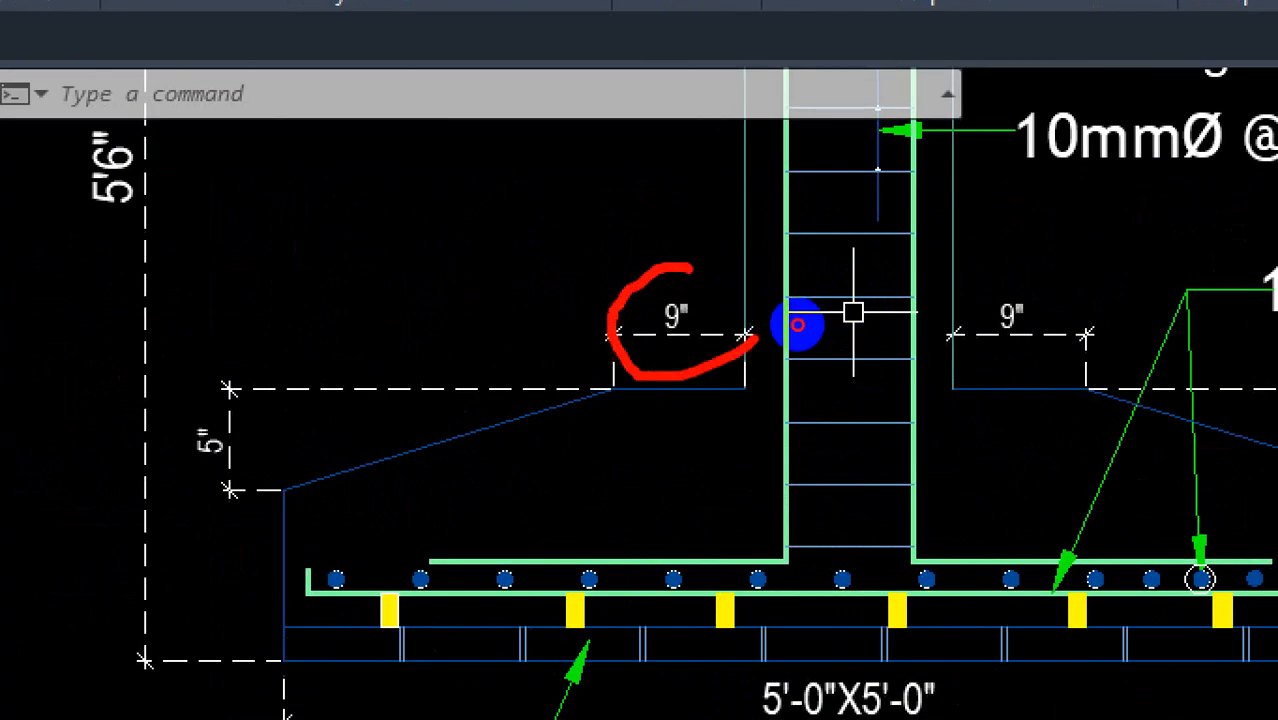
left_click_drag(638, 248, 784, 336)
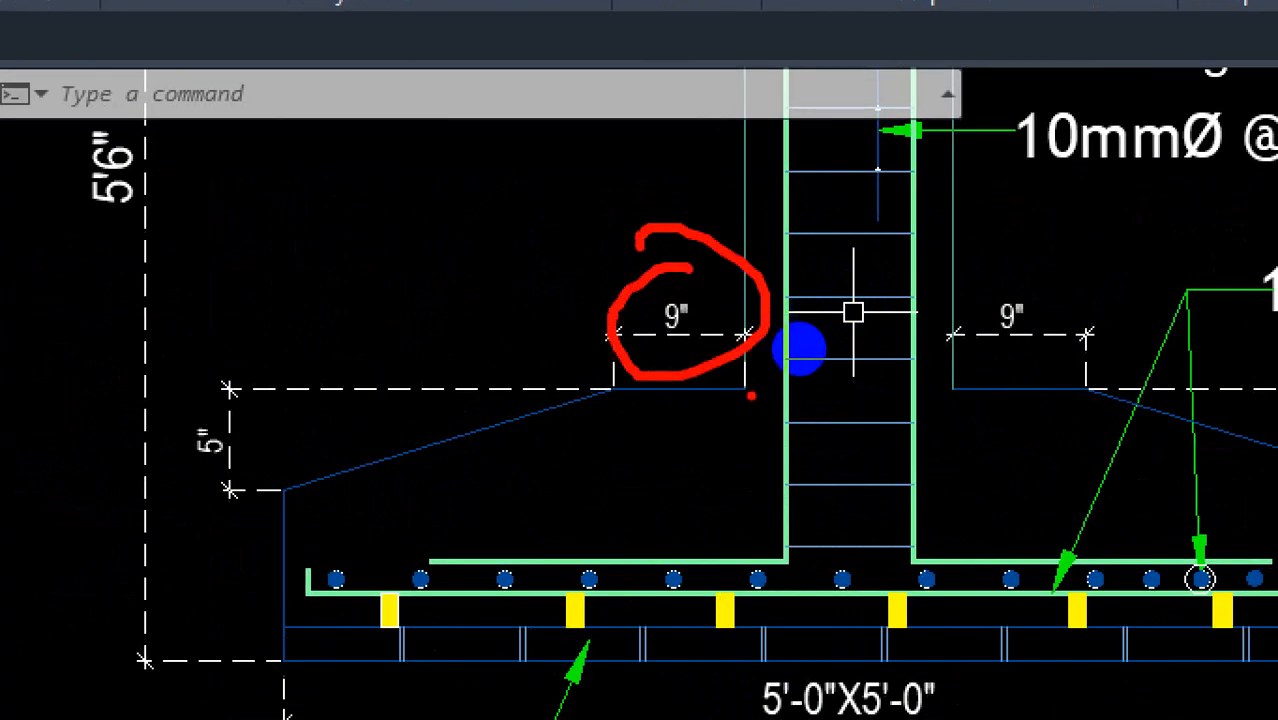
mouse_move(752, 395)
left_mouse_down()
mouse_move(625, 393)
mouse_move(292, 477)
mouse_move(288, 492)
left_mouse_up()
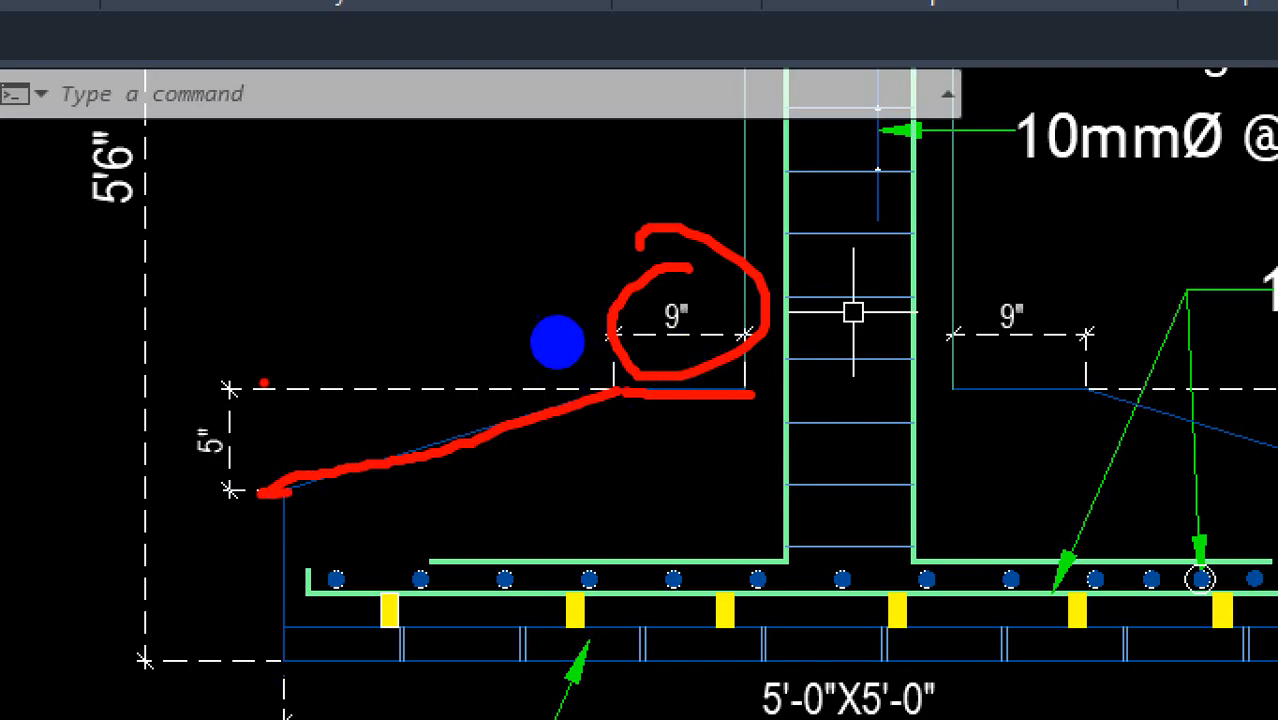
mouse_move(183, 395)
left_mouse_down()
mouse_move(155, 448)
mouse_move(264, 438)
mouse_move(187, 391)
left_mouse_up()
left_click_drag(237, 474, 327, 390)
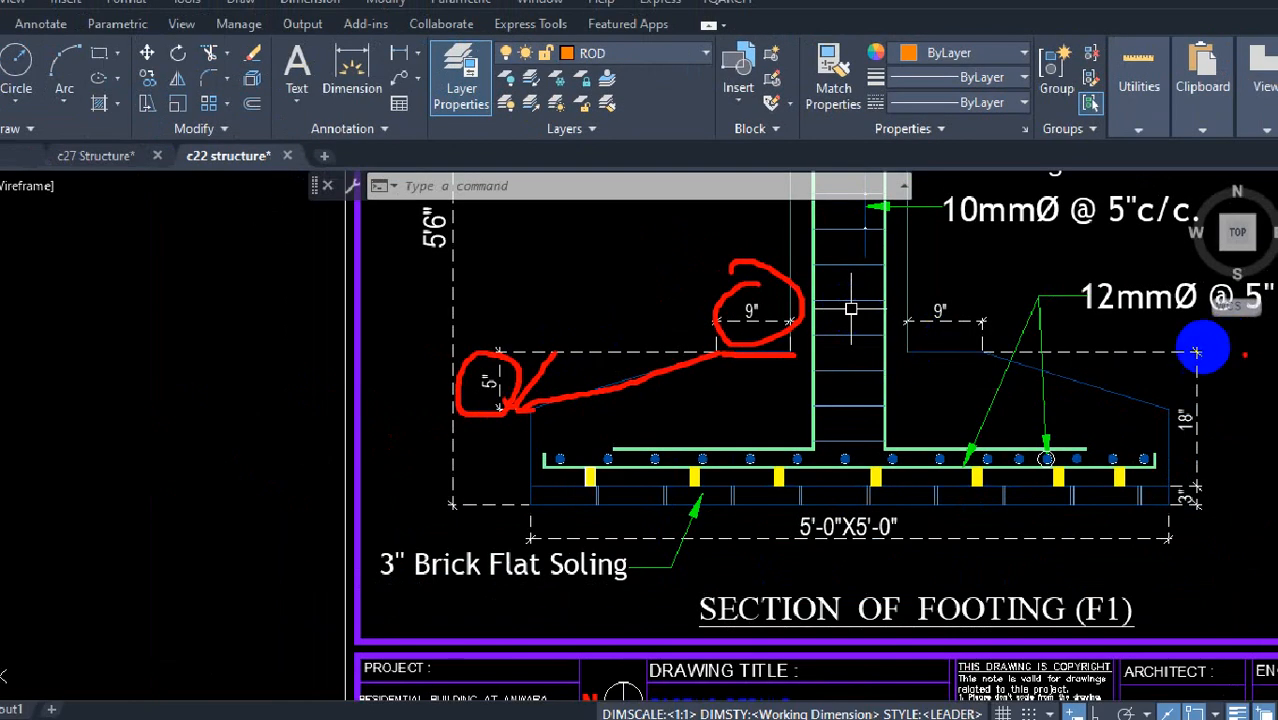
Mark the 18" footing depth in red and circle the "3" Brick Flat Soling" label
left_click_drag(1209, 352, 1207, 472)
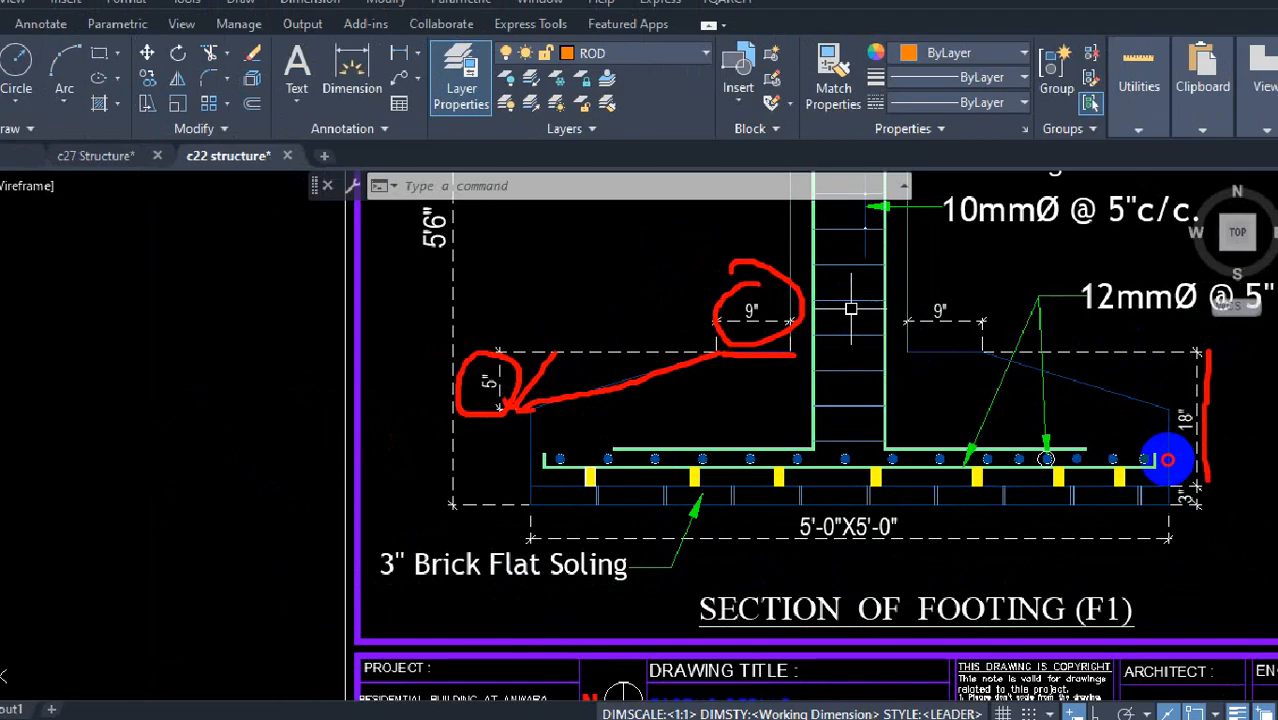
mouse_move(1187, 402)
left_mouse_down()
mouse_move(1208, 453)
mouse_move(1190, 401)
left_mouse_up()
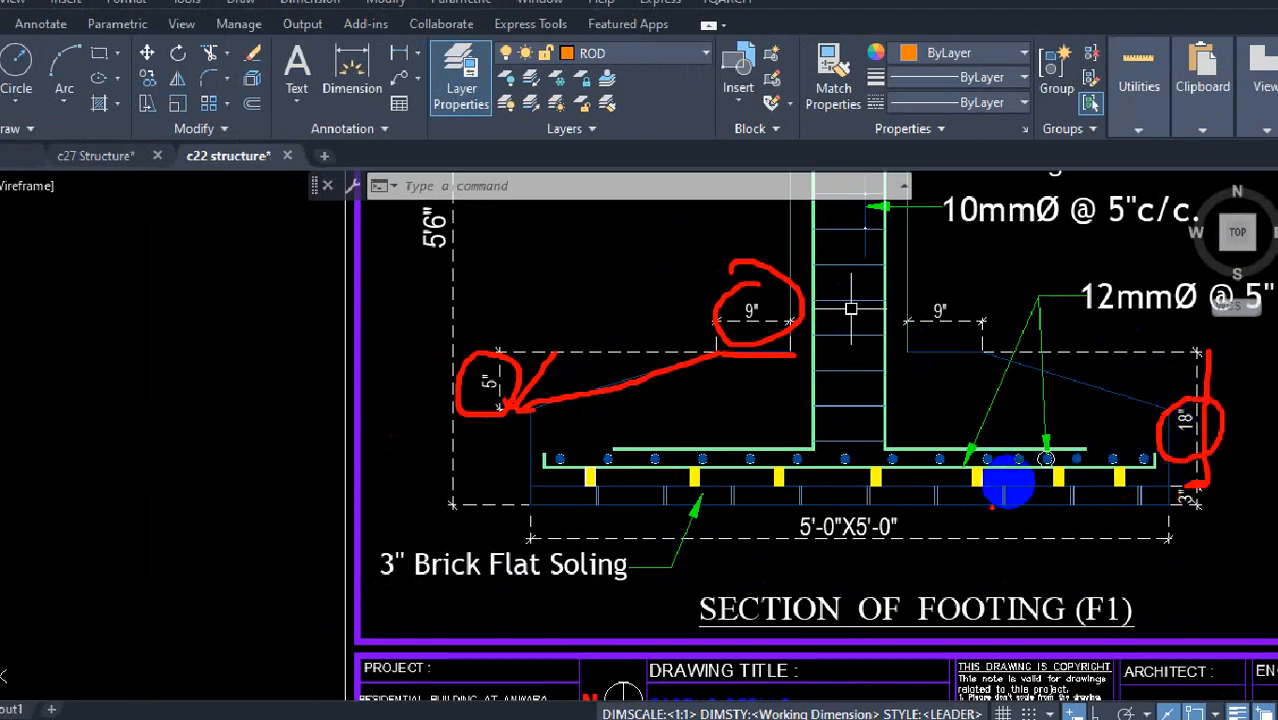
left_click_drag(612, 549, 499, 545)
mouse_move(560, 517)
left_mouse_down()
mouse_move(422, 536)
mouse_move(633, 573)
mouse_move(566, 493)
left_mouse_up()
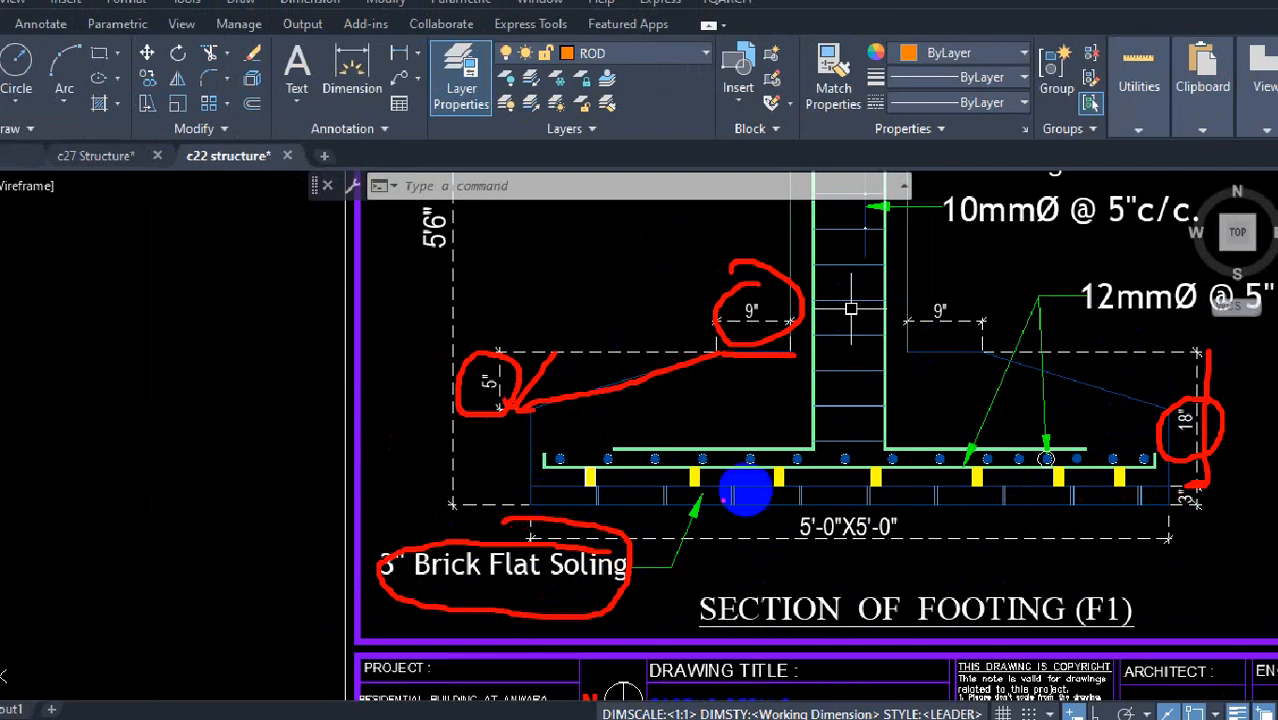
Trace the brick flat soling layer along the base of the F1 footing section in red
mouse_move(659, 463)
left_mouse_down()
mouse_move(693, 478)
mouse_move(872, 490)
left_mouse_up()
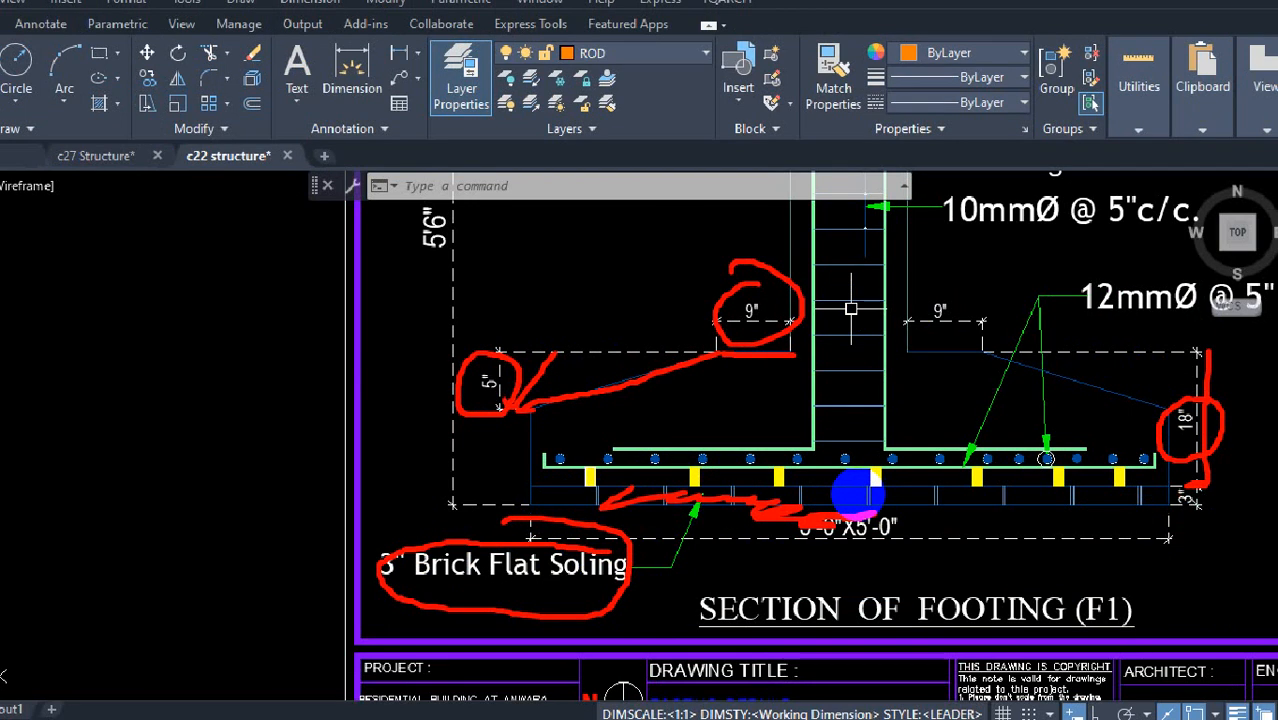
left_click(1062, 522)
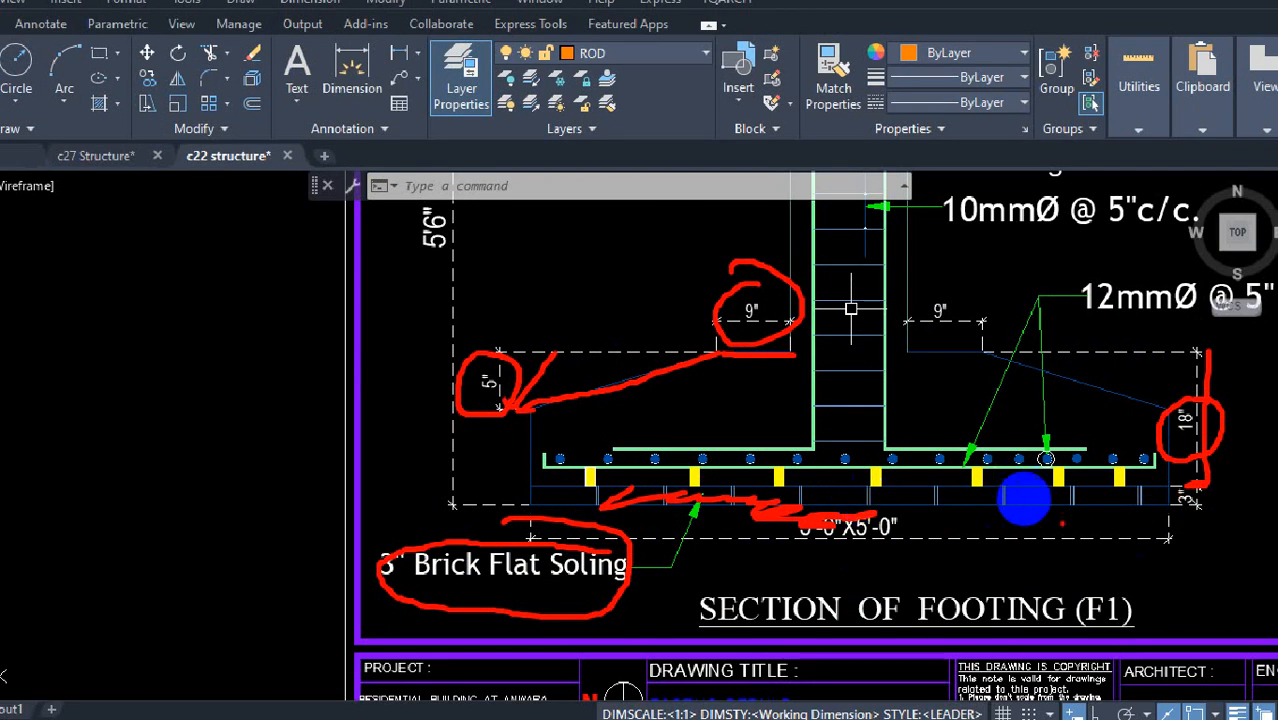
left_click_drag(1106, 498, 1045, 542)
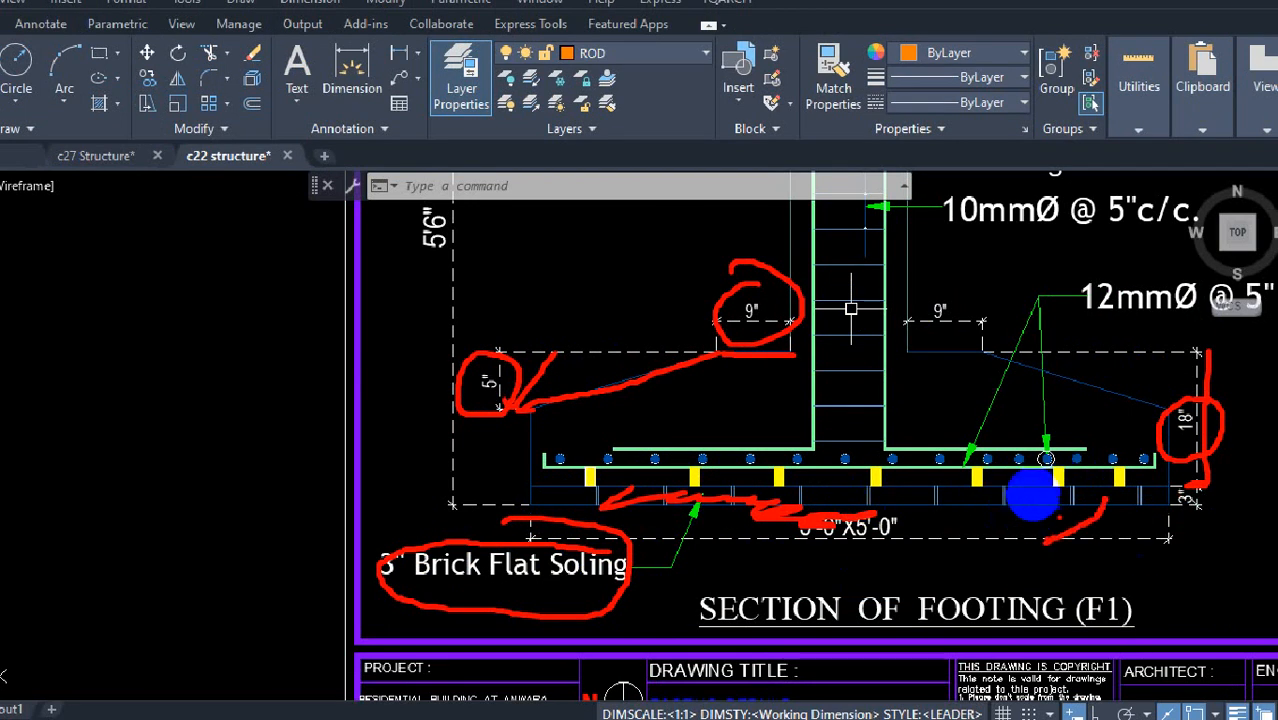
left_click_drag(1106, 500, 1168, 538)
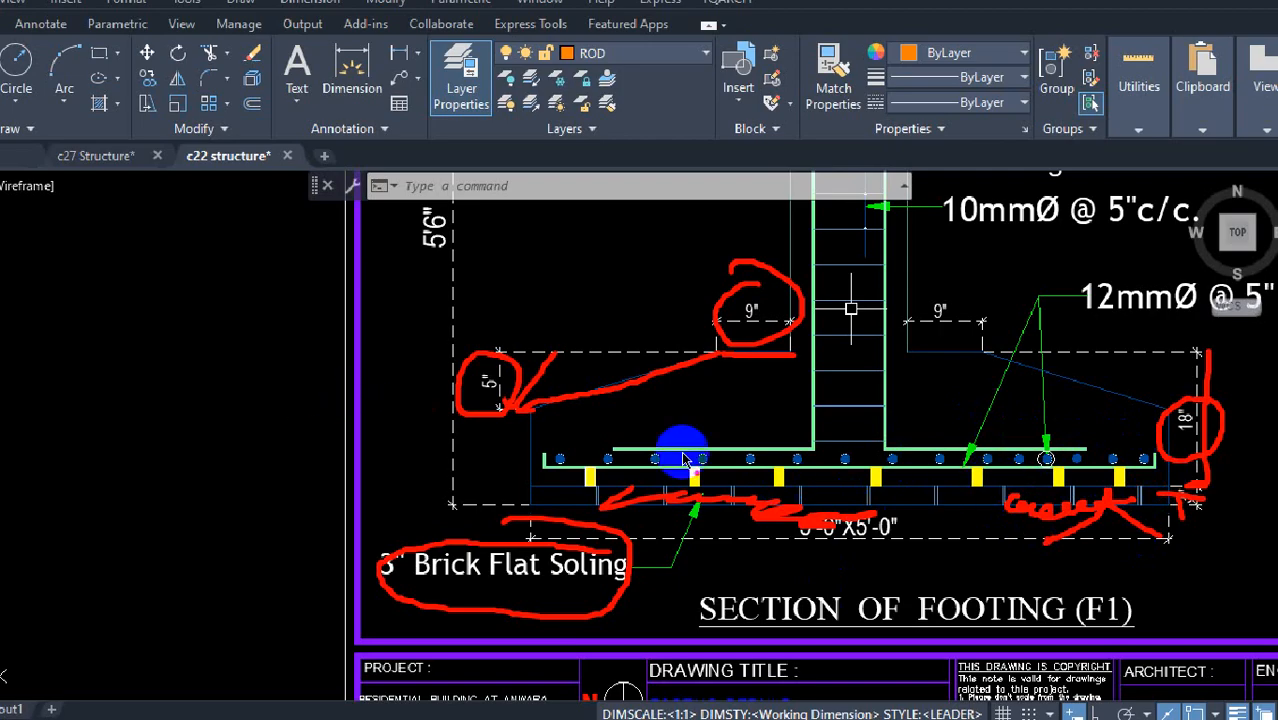
Clear the red annotations and return to the footing layout sheet in c22 structure
key("Escape")
scroll(927, 485, "down", 8)
scroll(615, 470, "up", 5)
scroll(765, 458, "down", 2)
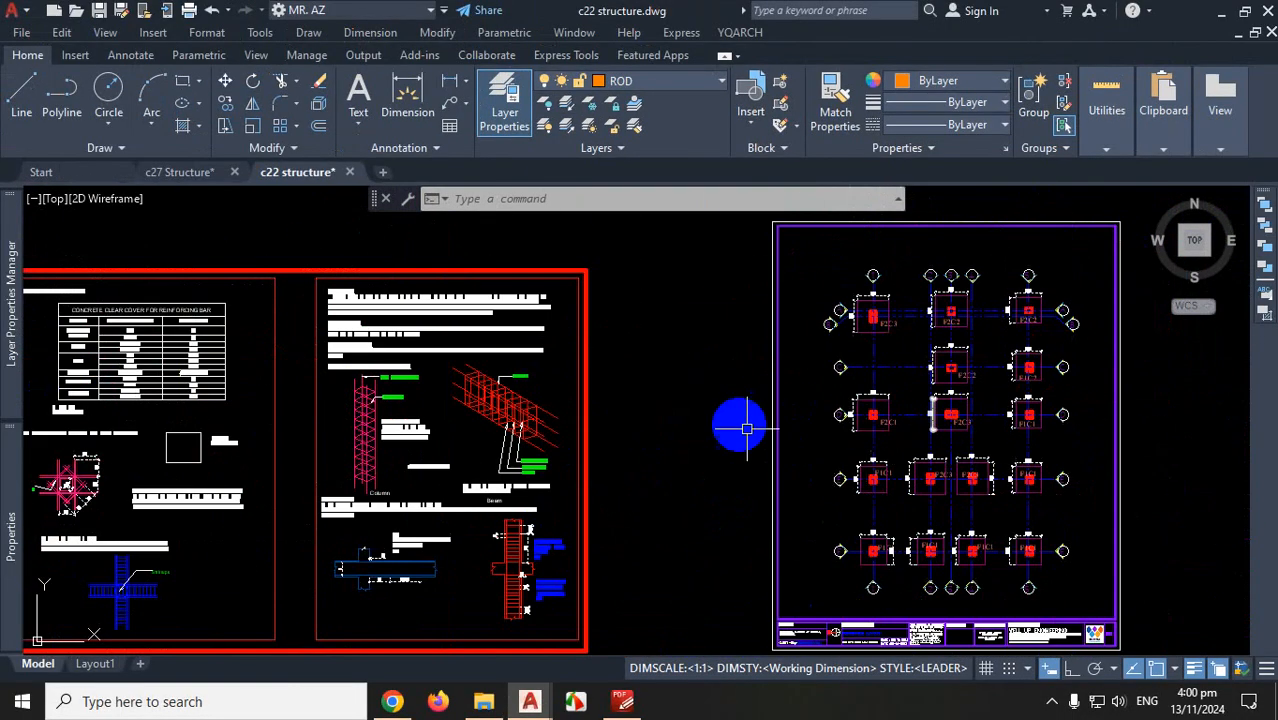
Switch to the c27 Structure drawing at the lower column layout grid
left_click(180, 172)
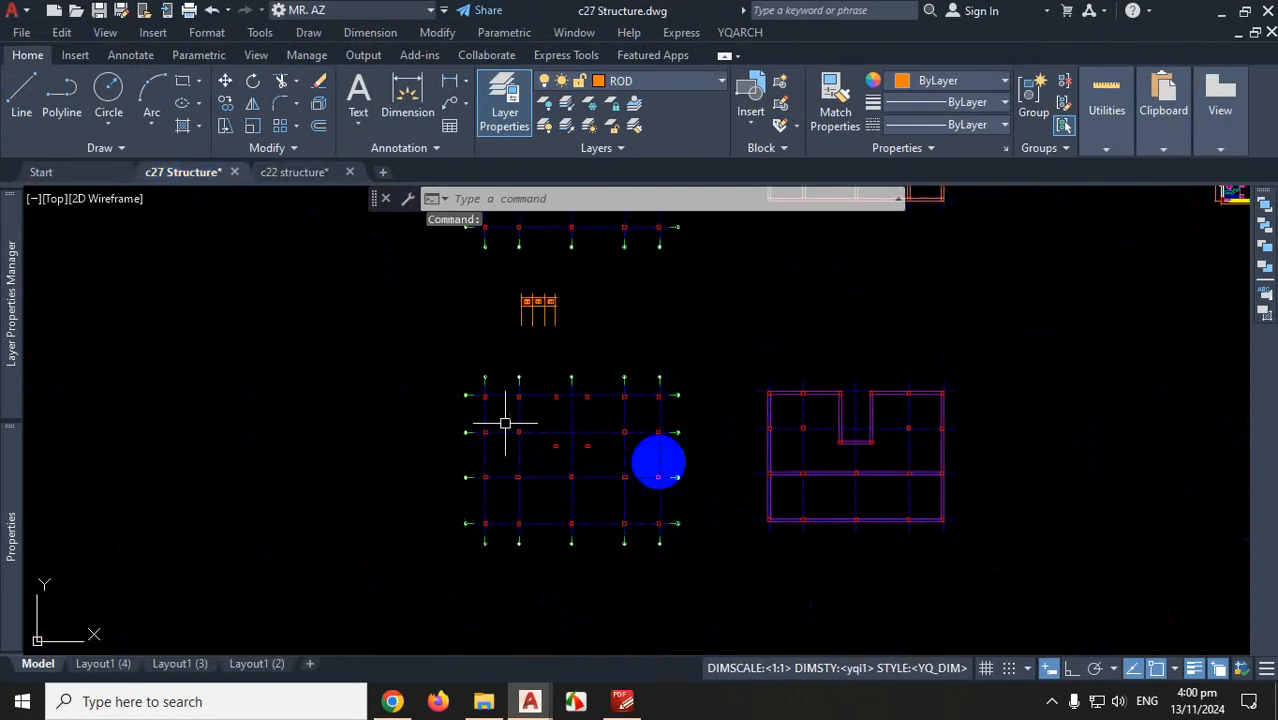
scroll(620, 490, "down", 3)
scroll(635, 420, "up", 6)
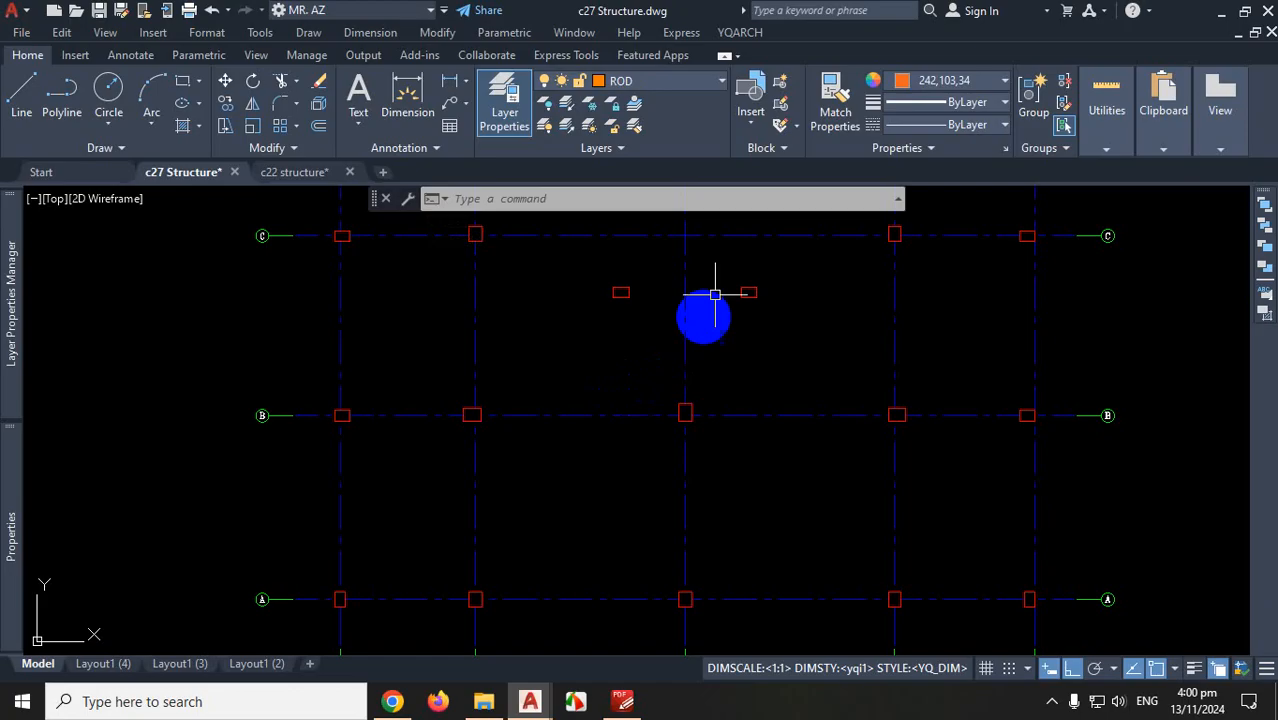
Look through the drawing's existing layers for one suitable for footings, leaving the current layer as it is
left_click(721, 85)
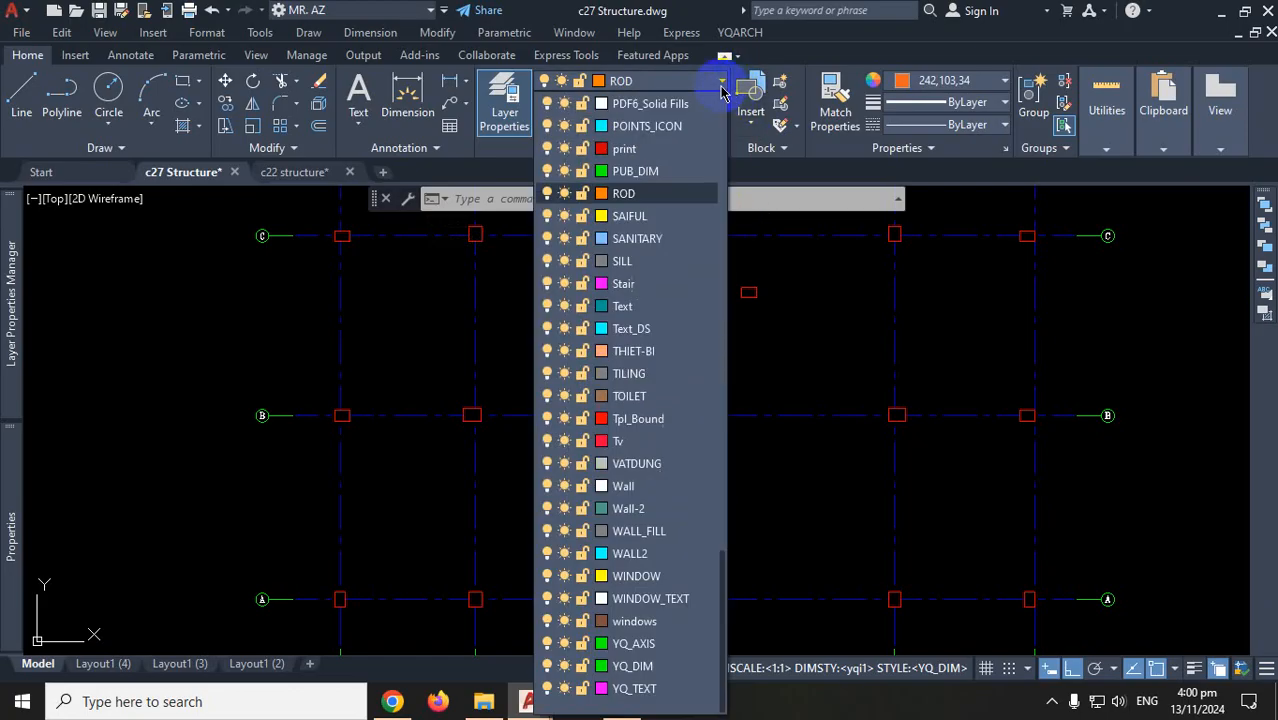
scroll(724, 88, "up", 10)
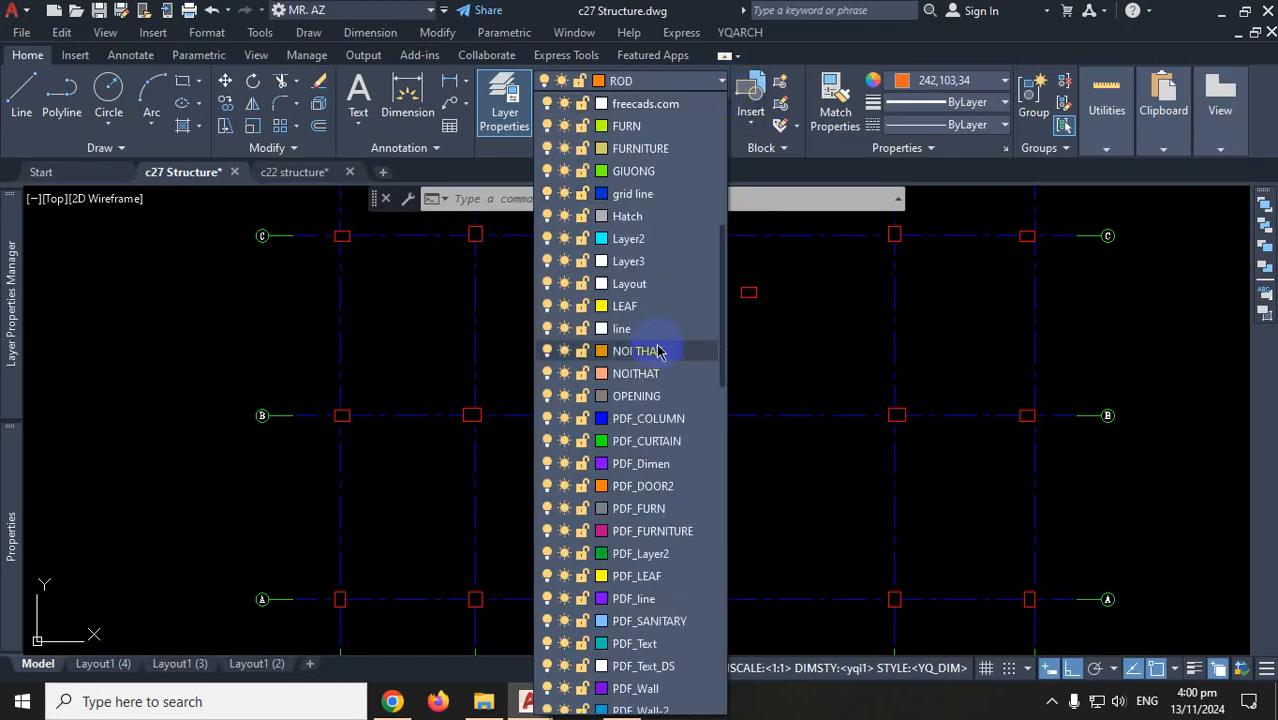
scroll(656, 342, "down", 3)
scroll(657, 351, "up", 4)
scroll(657, 351, "up", 6)
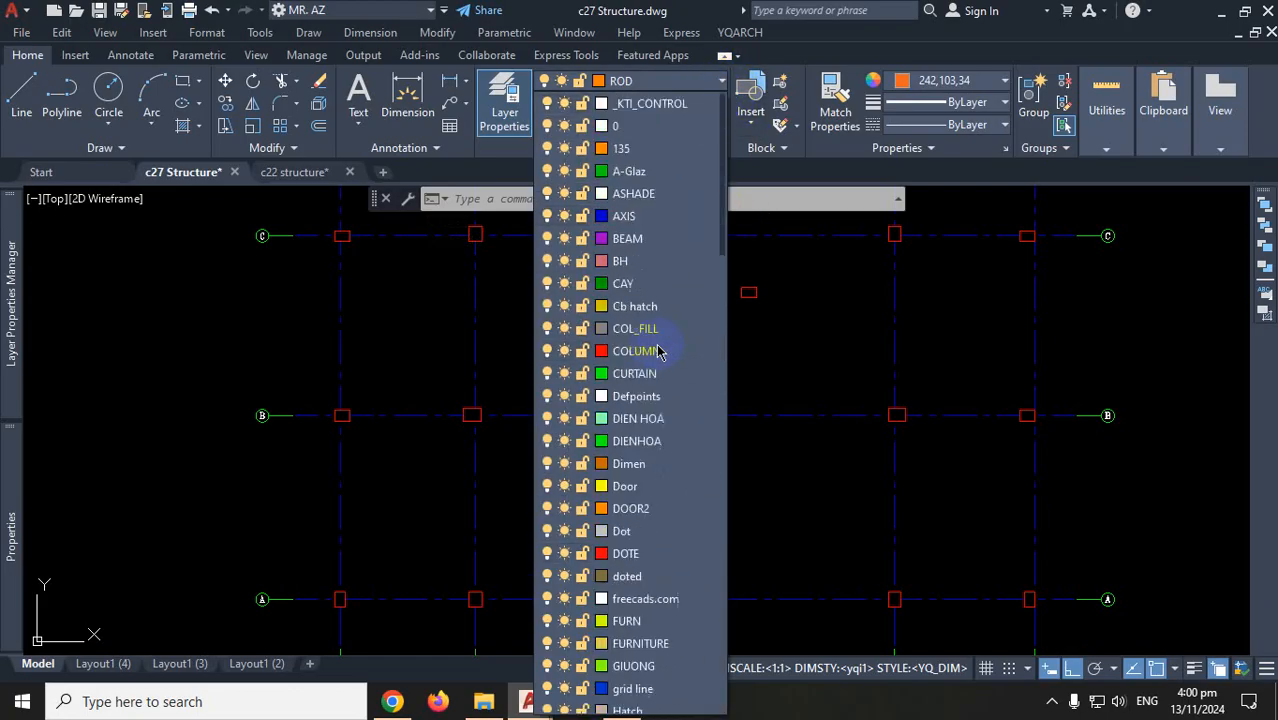
scroll(657, 351, "down", 16)
scroll(657, 351, "down", 8)
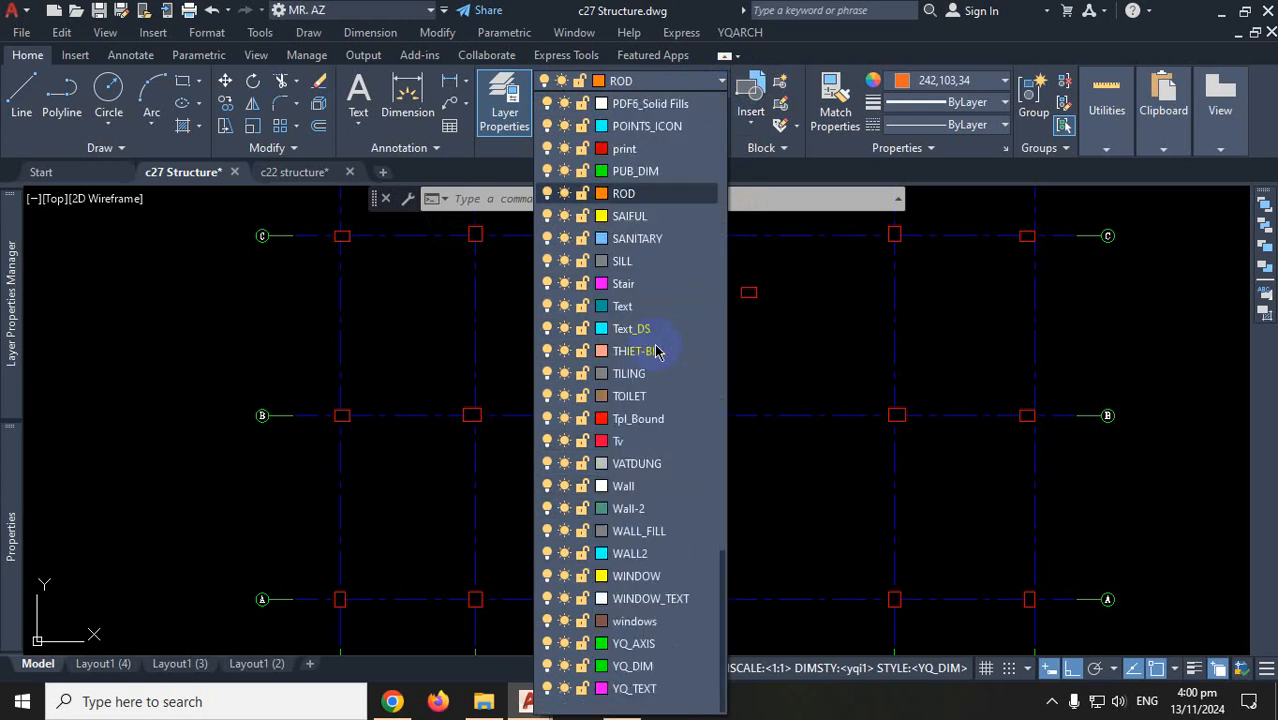
scroll(655, 417, "up", 15)
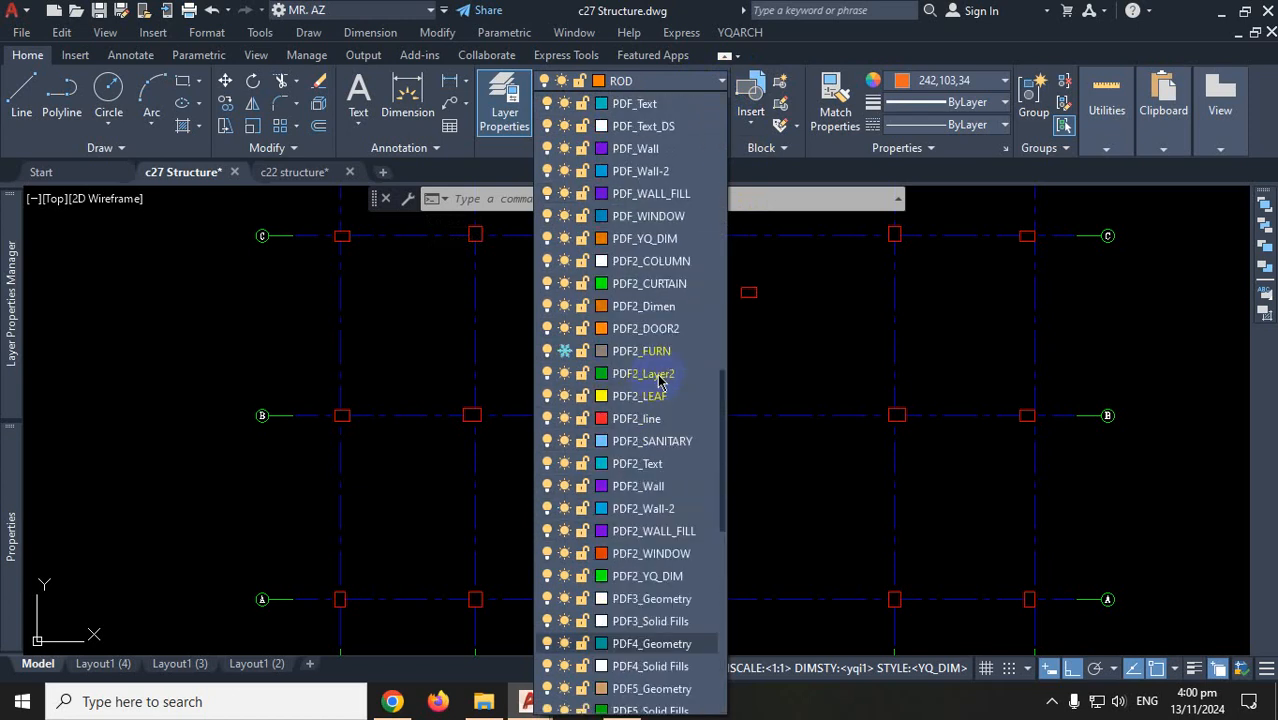
scroll(659, 381, "up", 3)
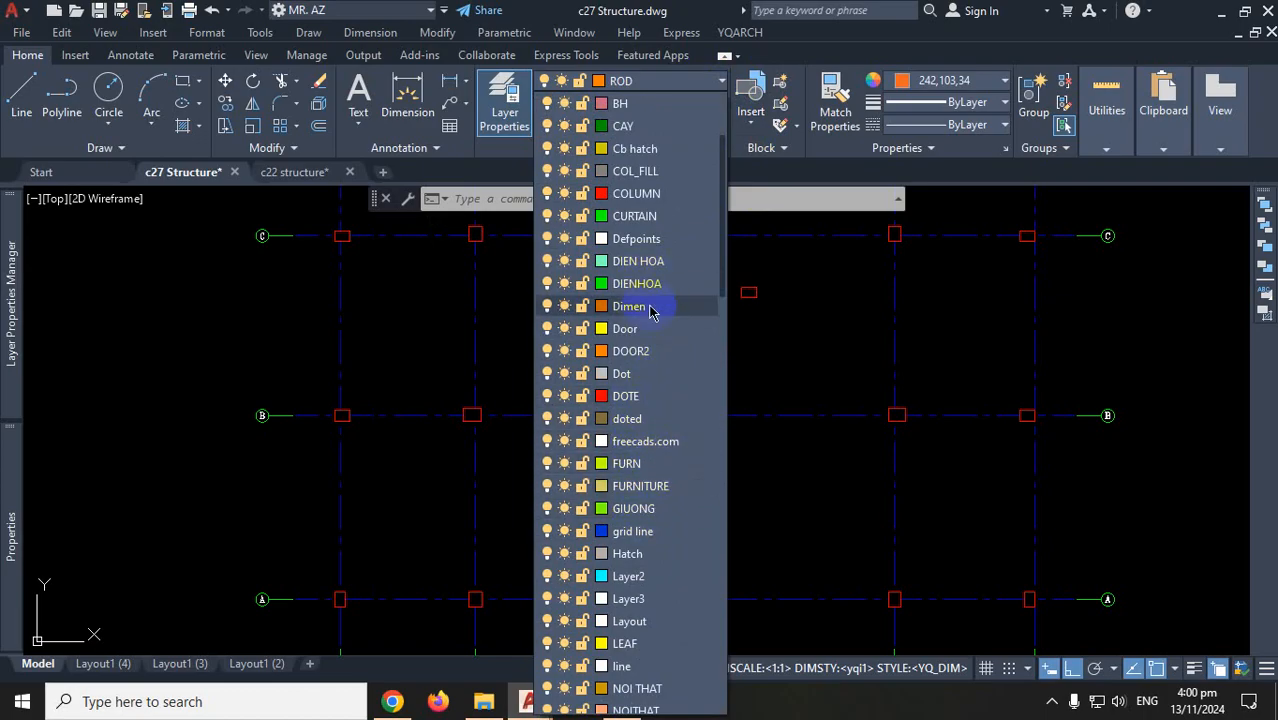
left_click(810, 360)
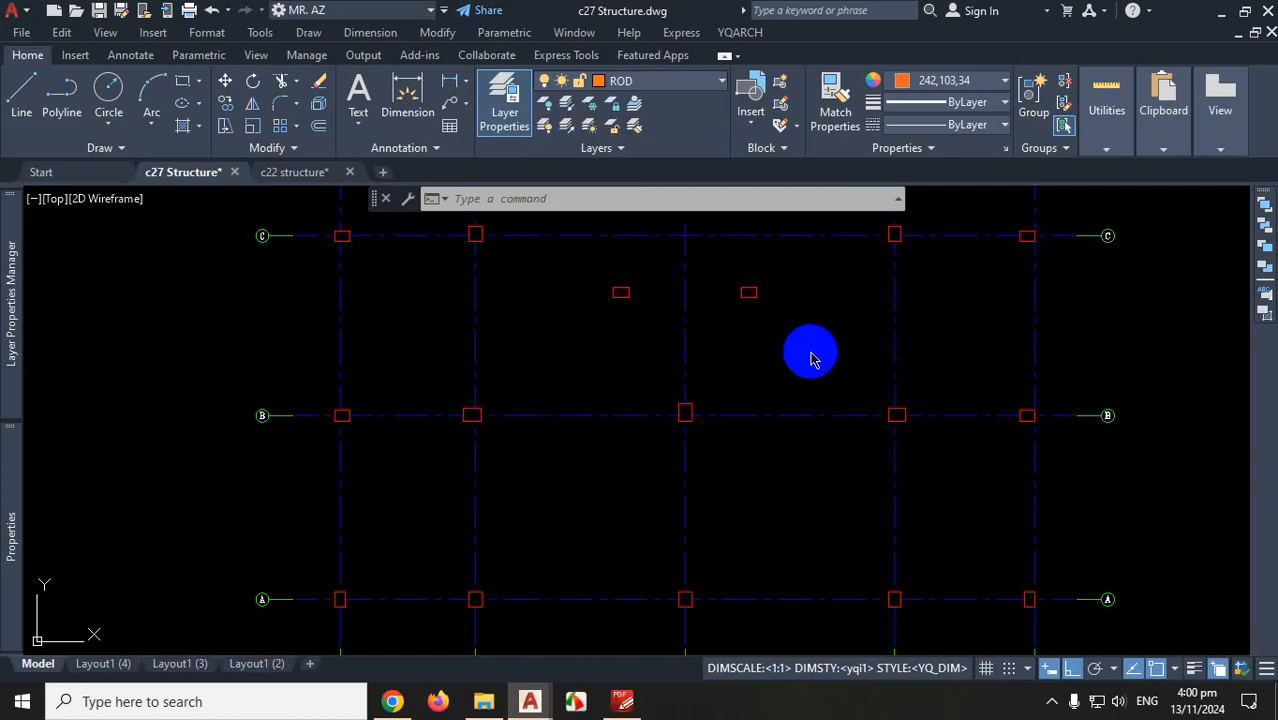
Create a new layer named footing and give it colour 240
mouse_move(12, 326)
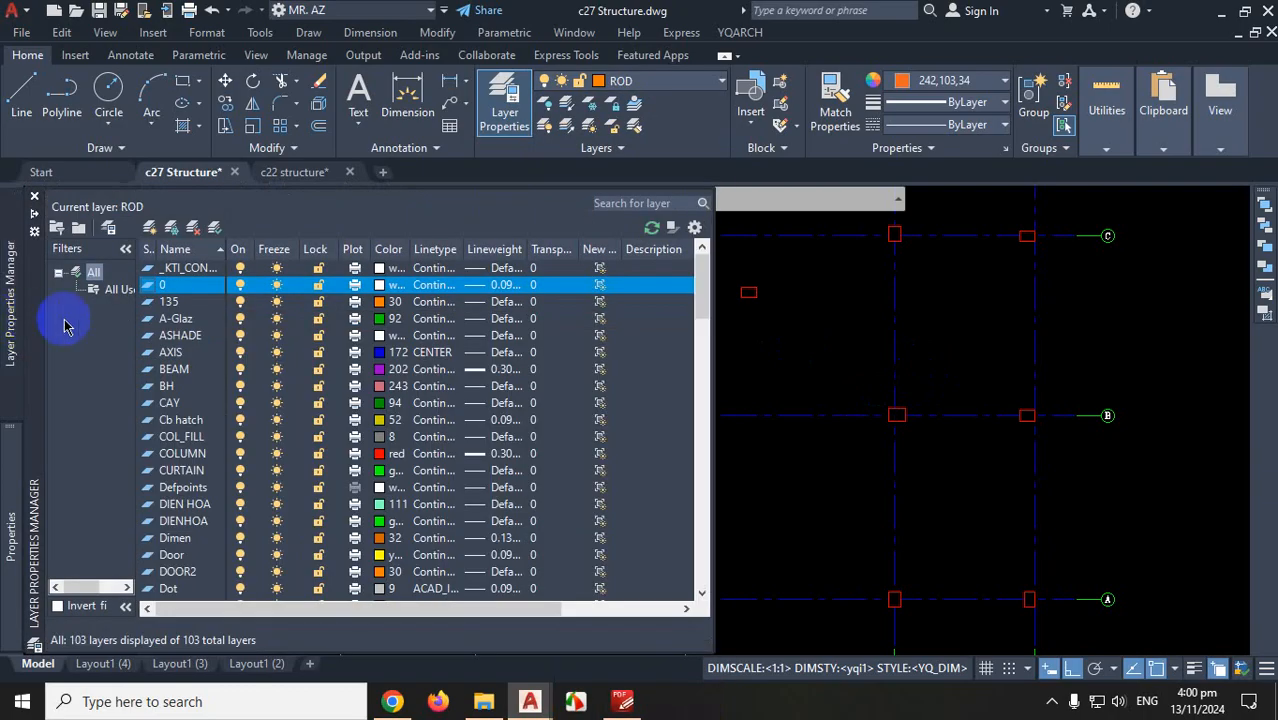
left_click(149, 229)
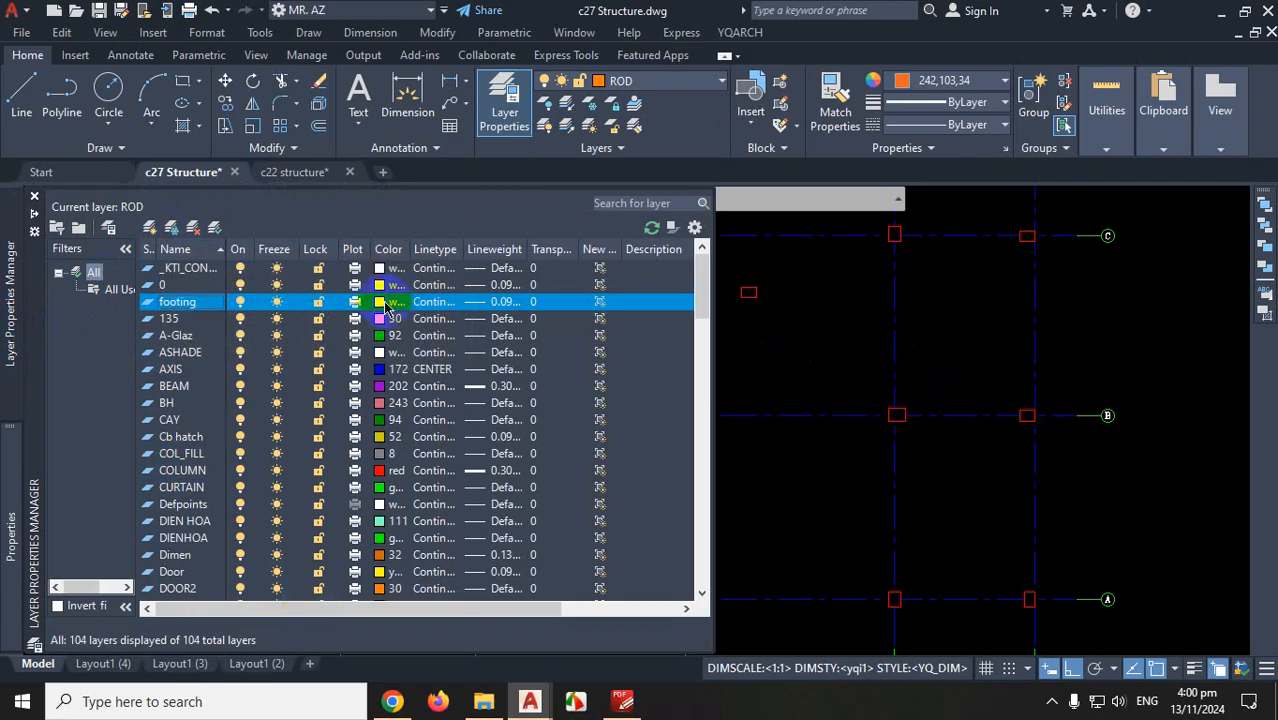
left_click(386, 303)
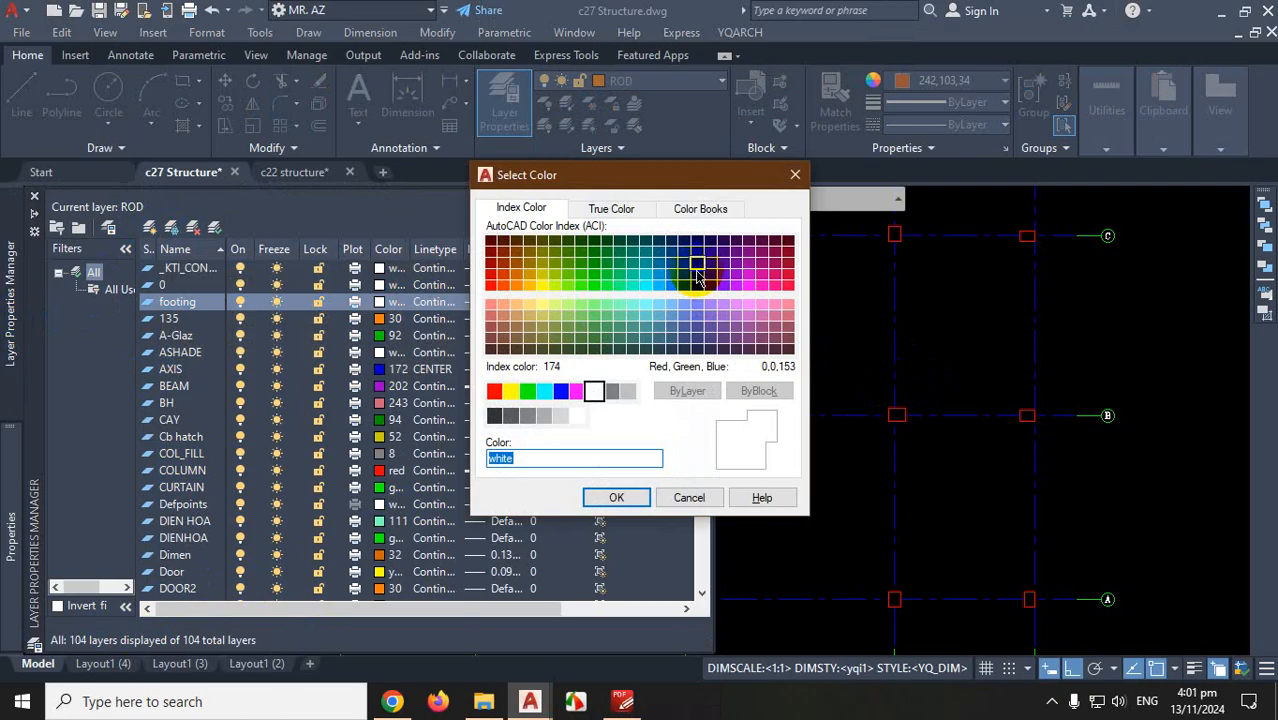
left_click(787, 288)
left_click(619, 497)
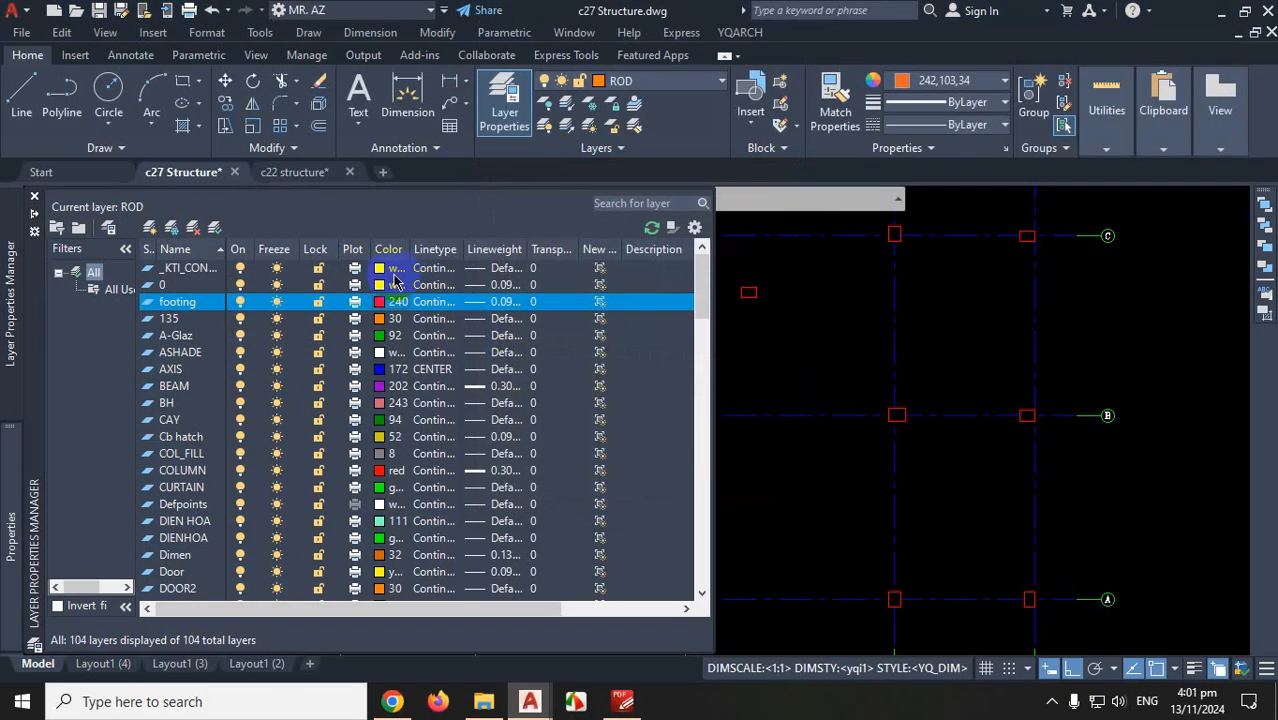
Set the footing layer's lineweight to 0.30 mm
left_click(500, 302)
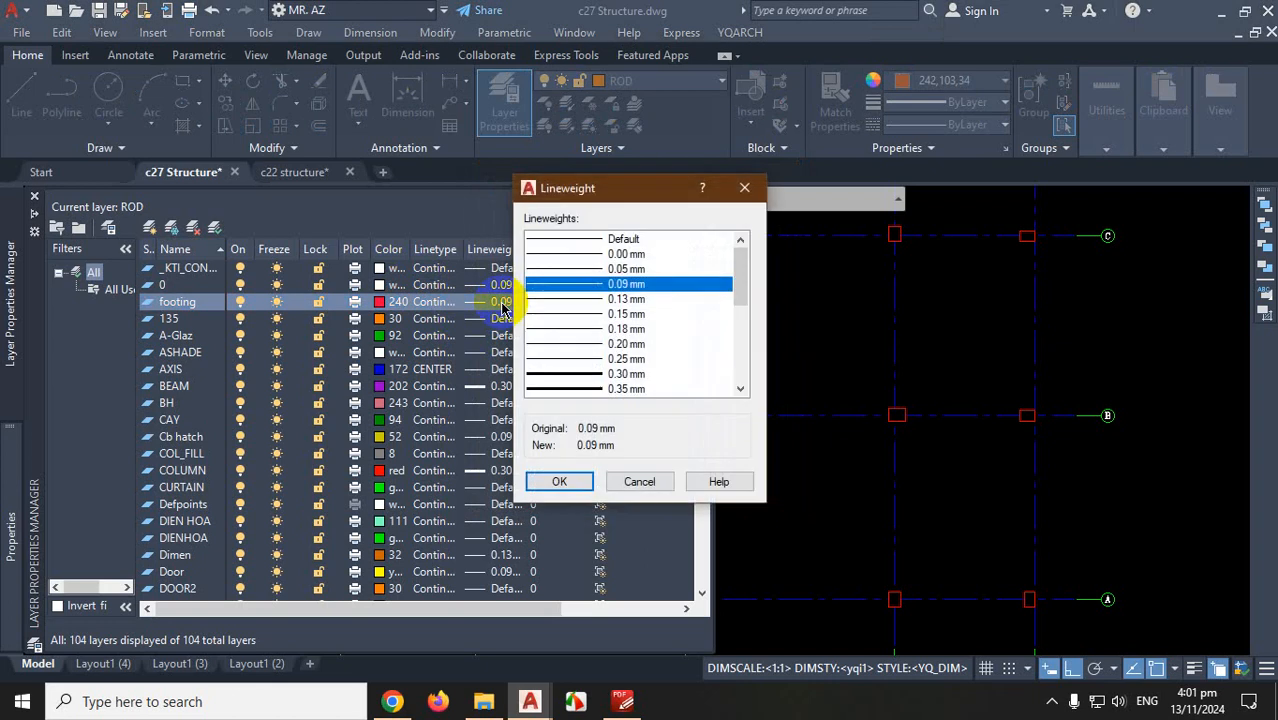
left_click(616, 375)
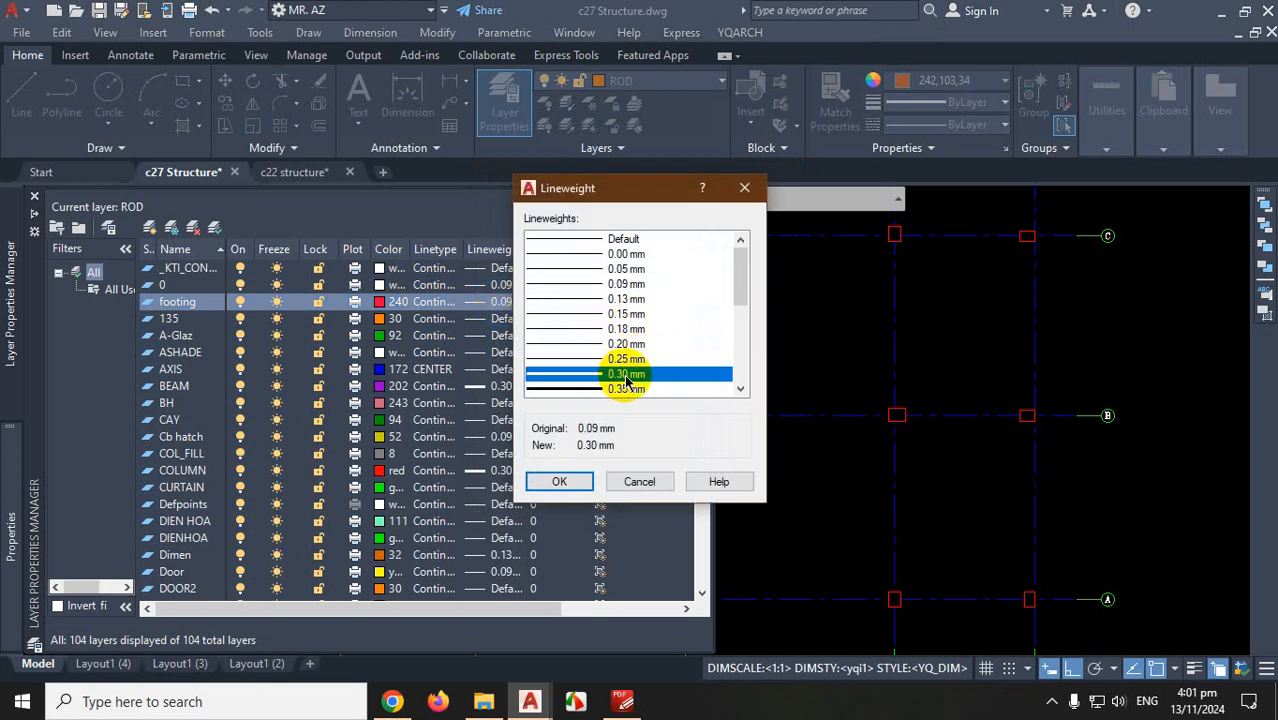
left_click(566, 480)
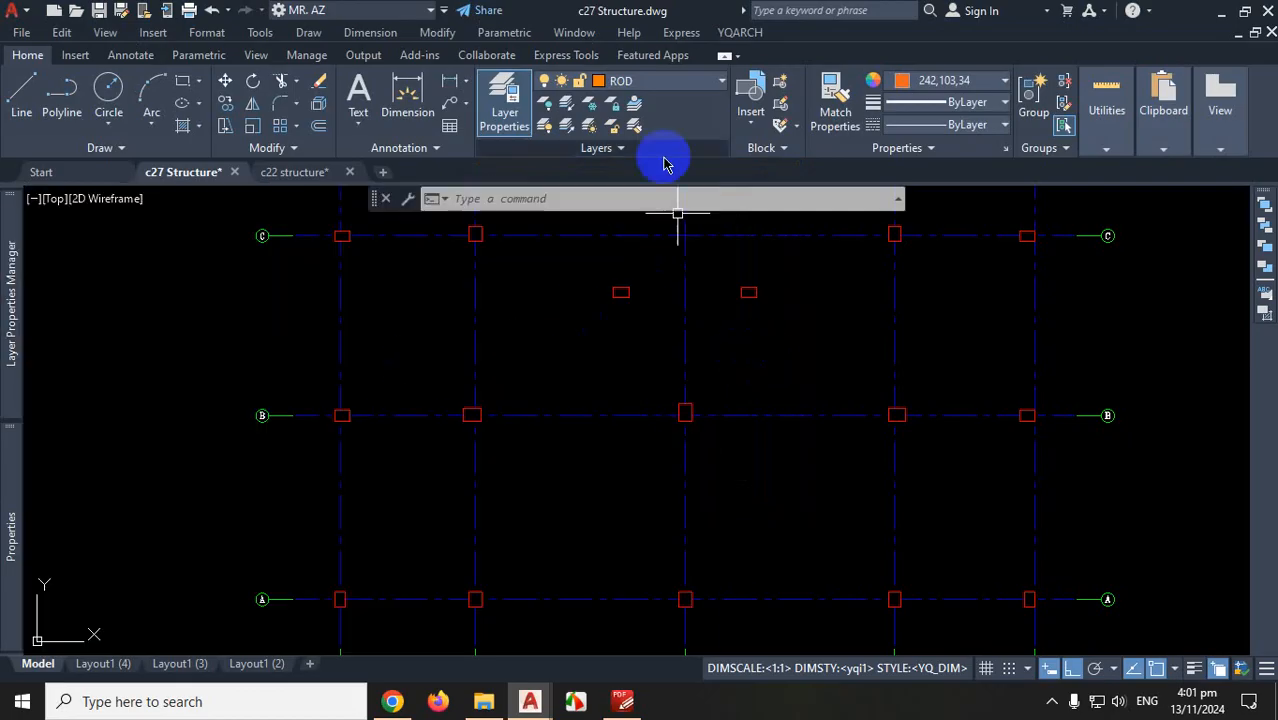
Make the footing layer the current layer
left_click(665, 88)
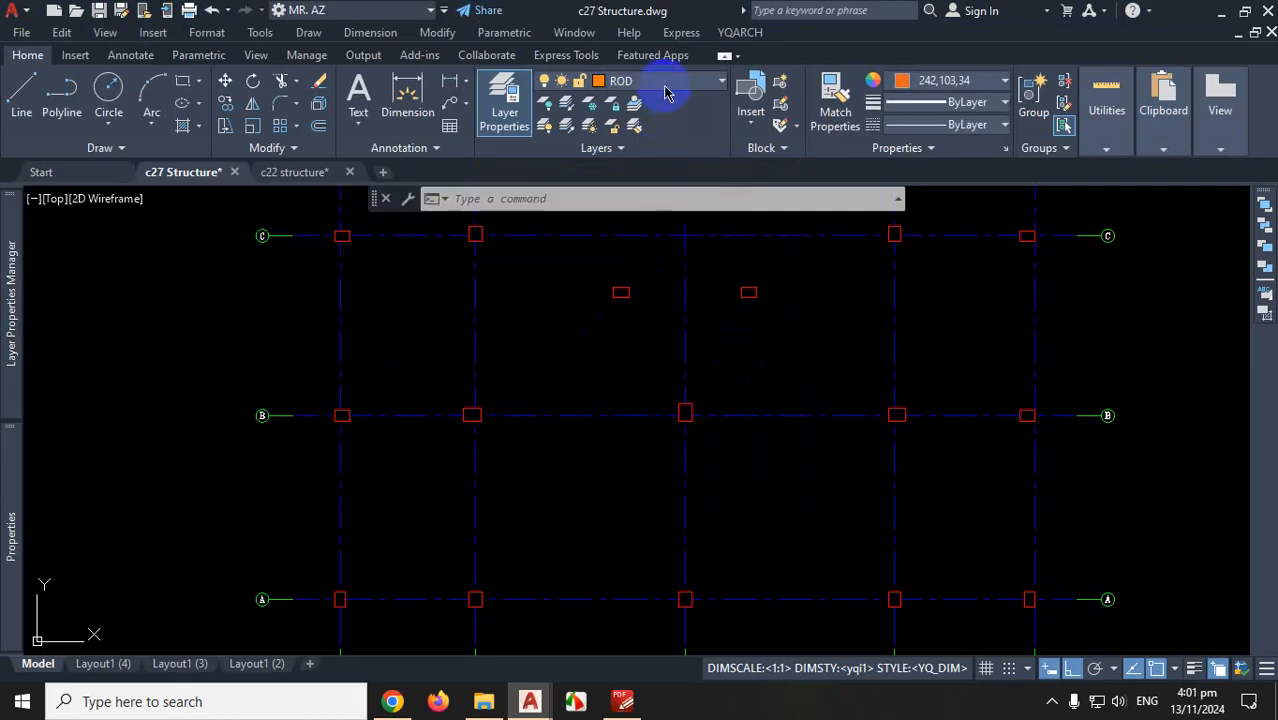
scroll(660, 110, "up", 10)
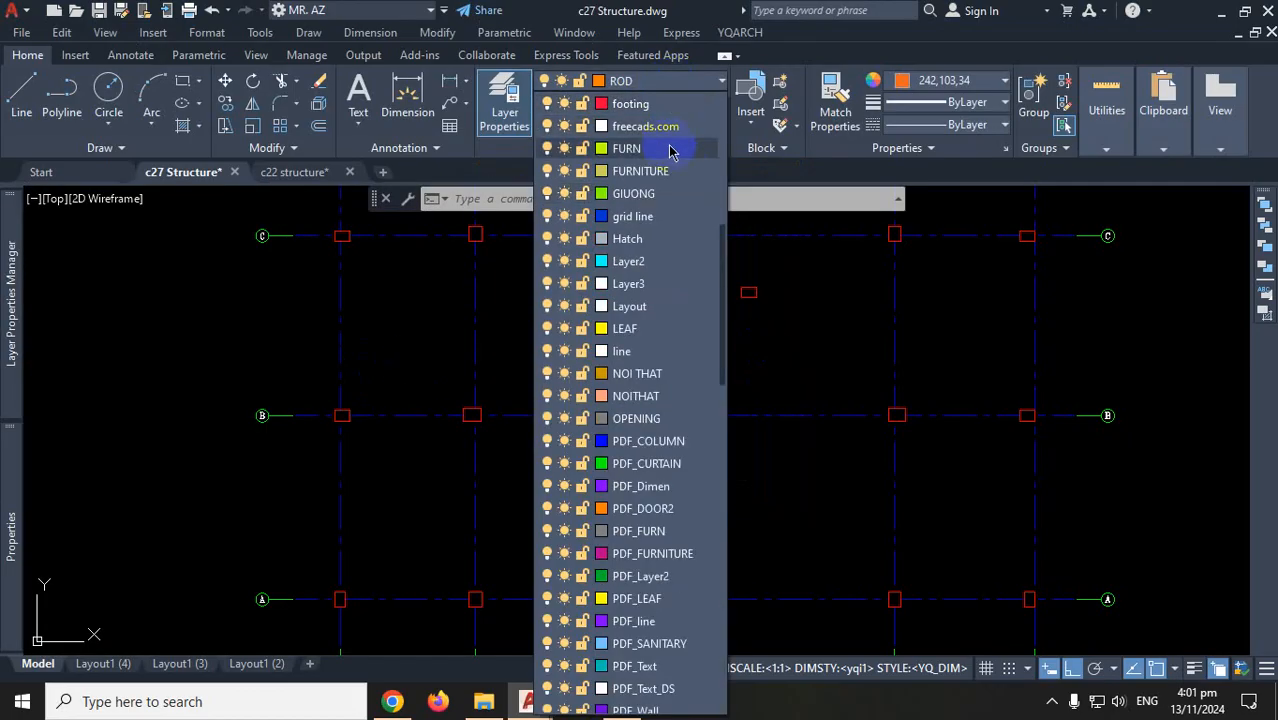
left_click(650, 103)
Set the current object colour to ByLayer and abandon the rectangle started beside the column grid
scroll(745, 337, "down", 6)
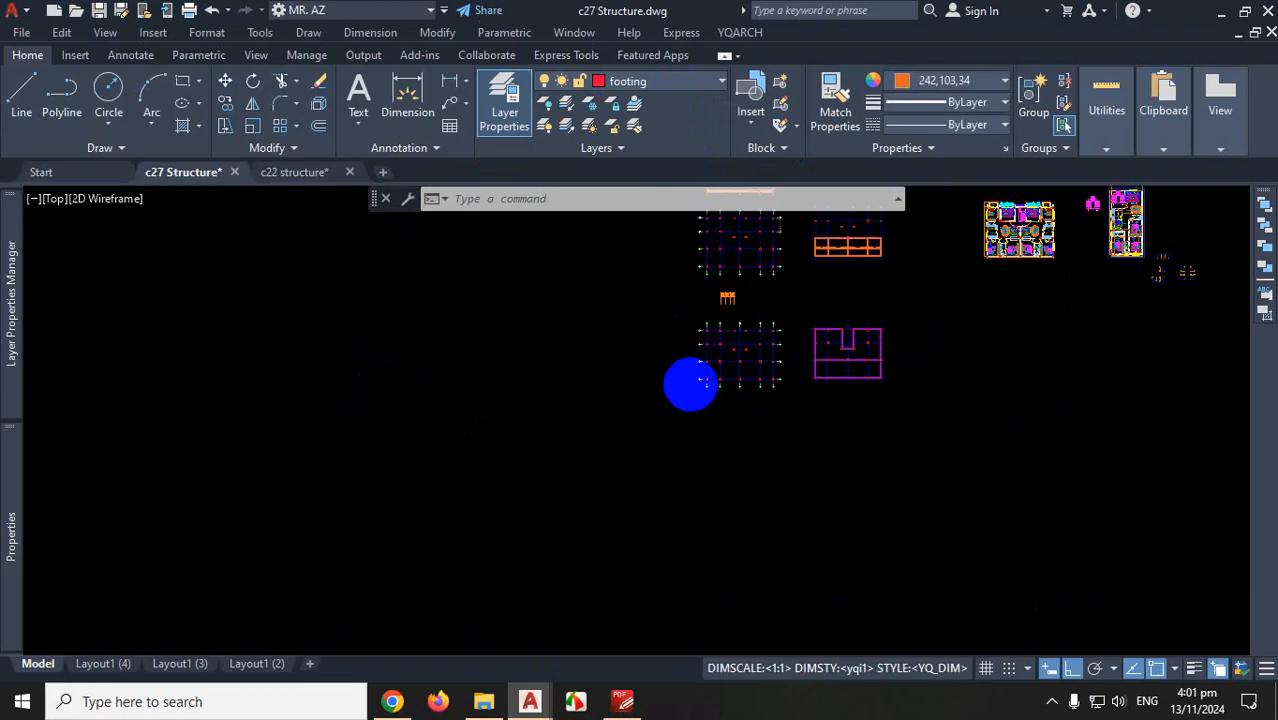
scroll(690, 382, "up", 2)
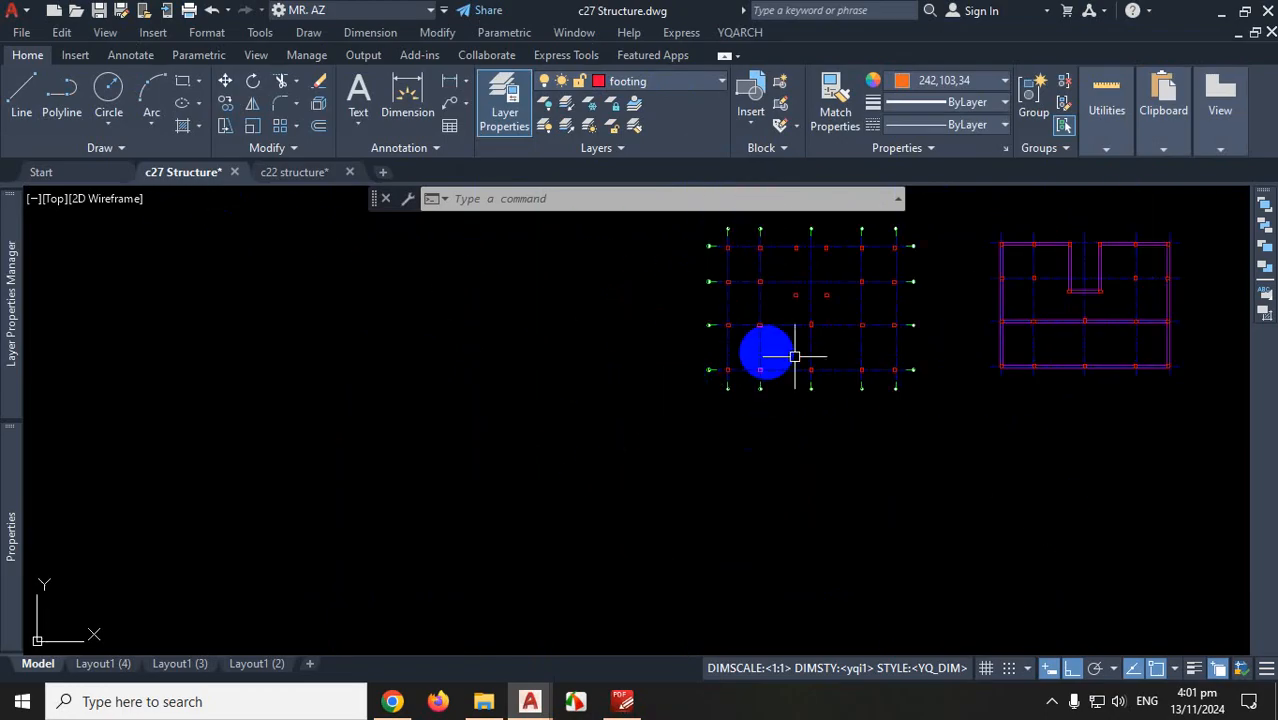
left_click(183, 84)
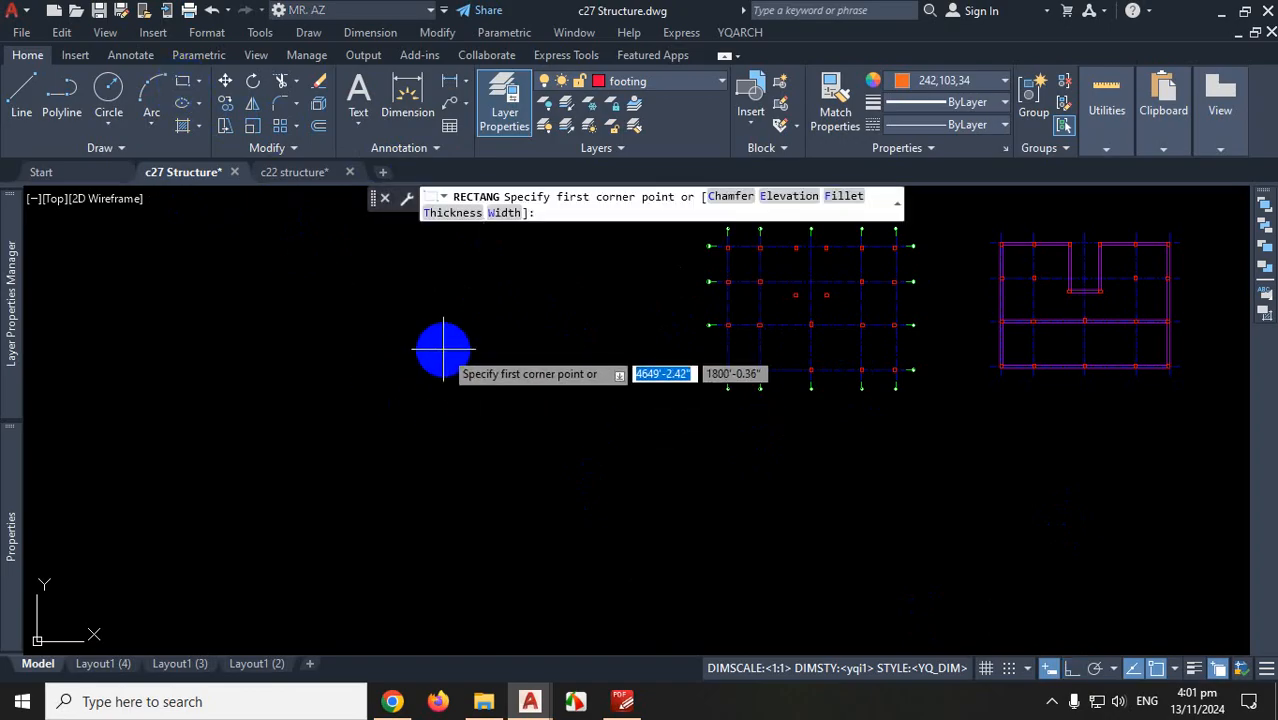
left_click(443, 350)
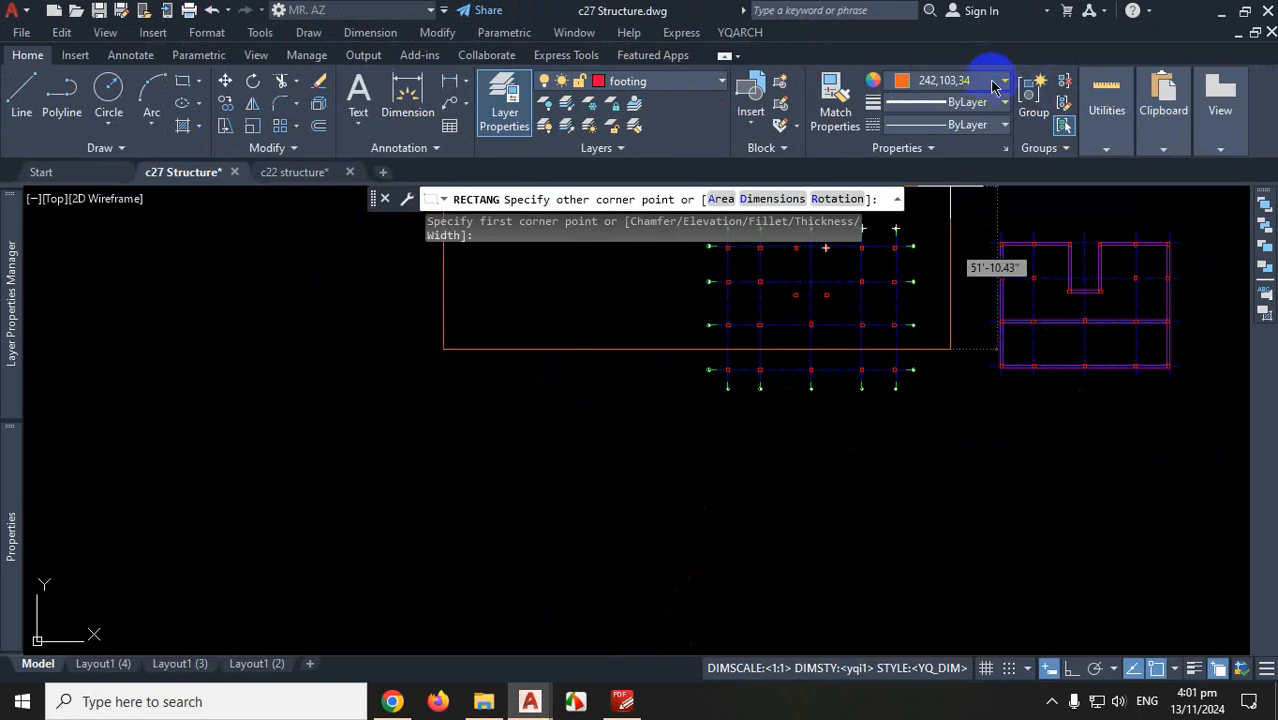
left_click(975, 88)
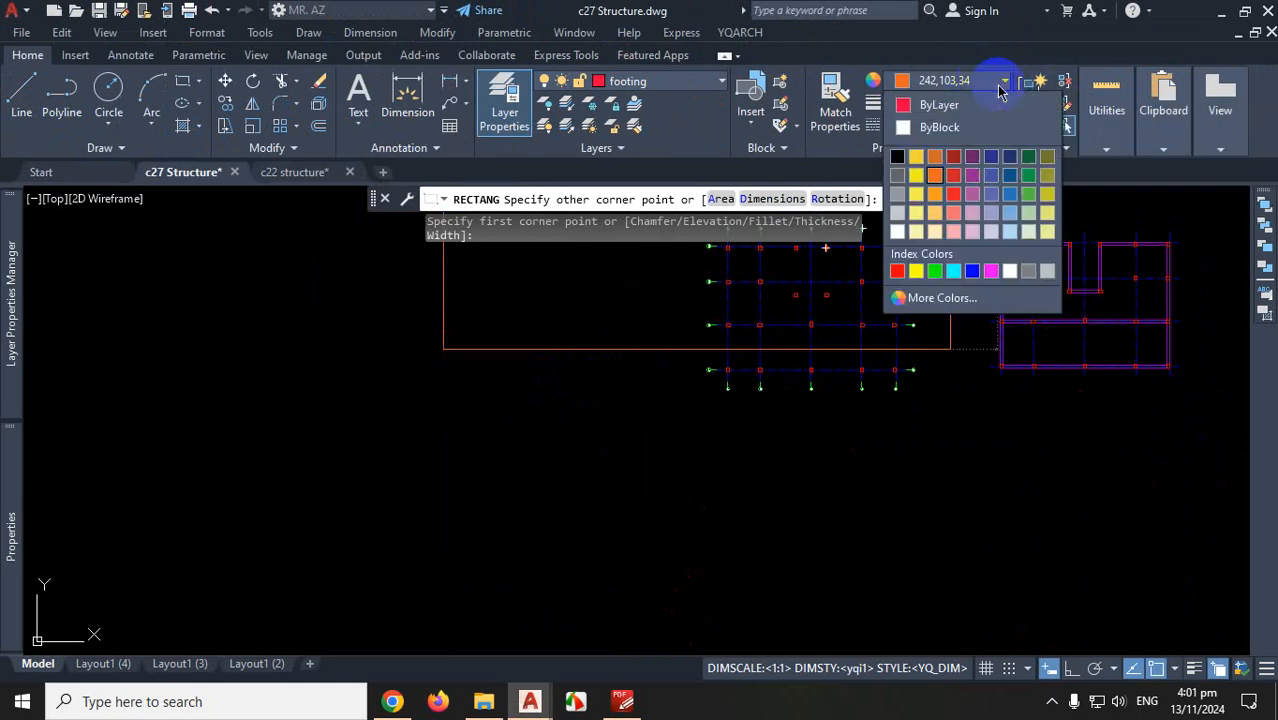
left_click(970, 106)
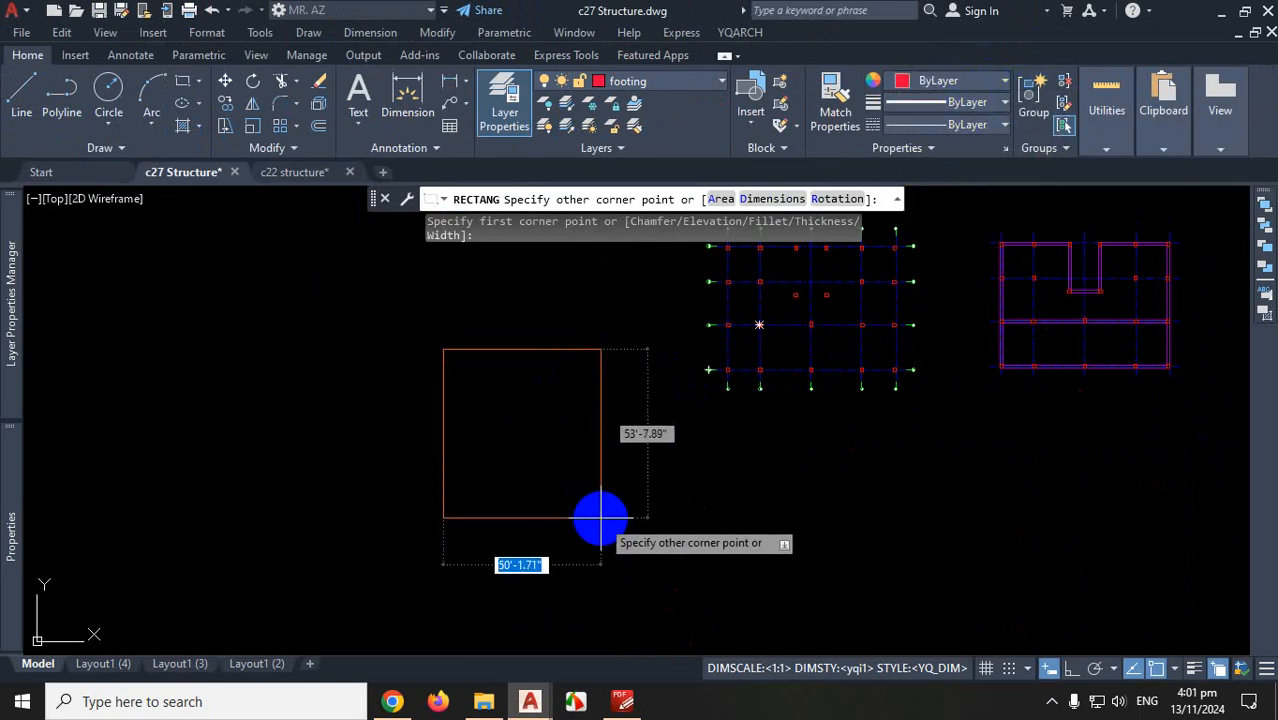
key("Escape")
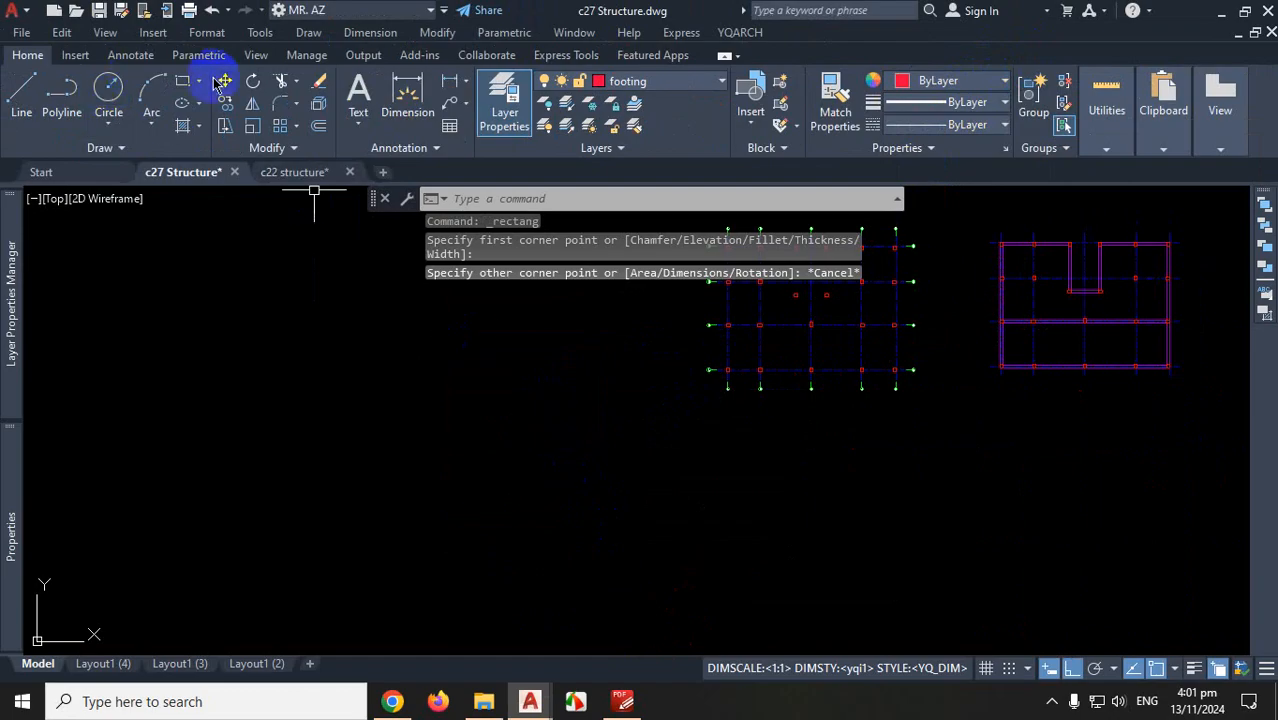
Draw a 6' by 6' footing rectangle in the empty area beside the column grid, marking both 6' dimensions in red
left_click(184, 90)
scroll(580, 375, "up", 5)
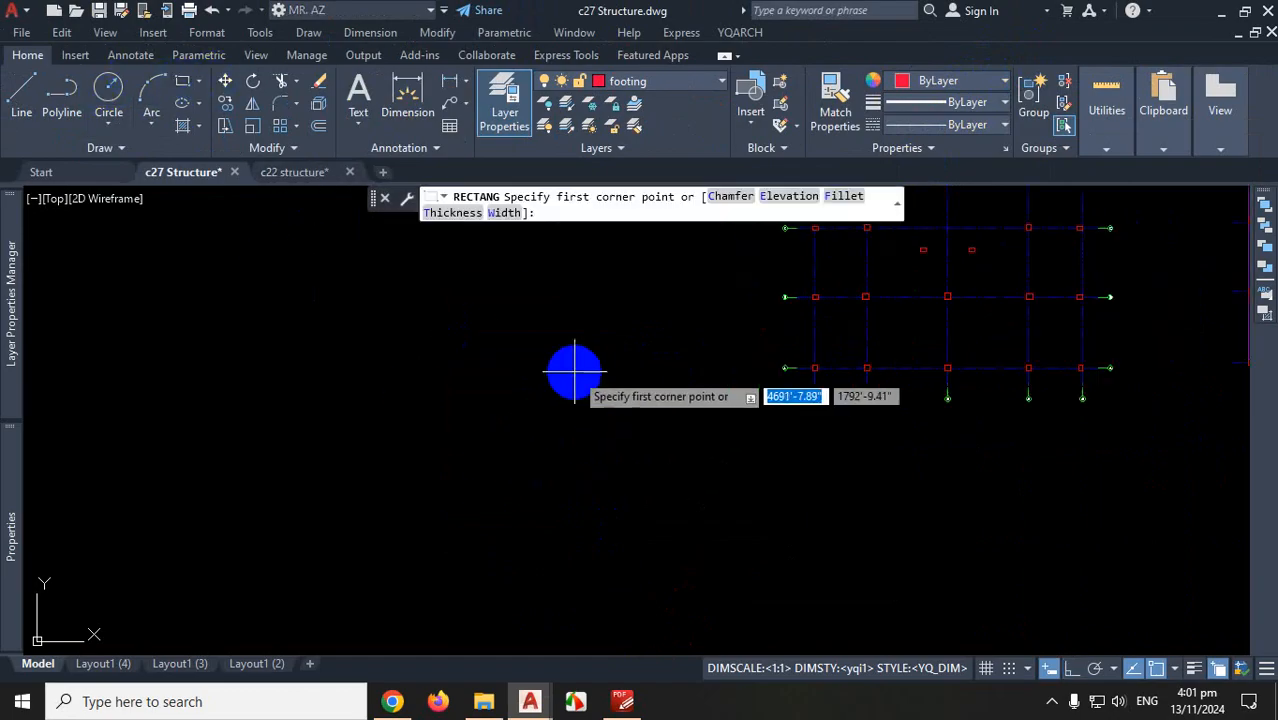
left_click(587, 380)
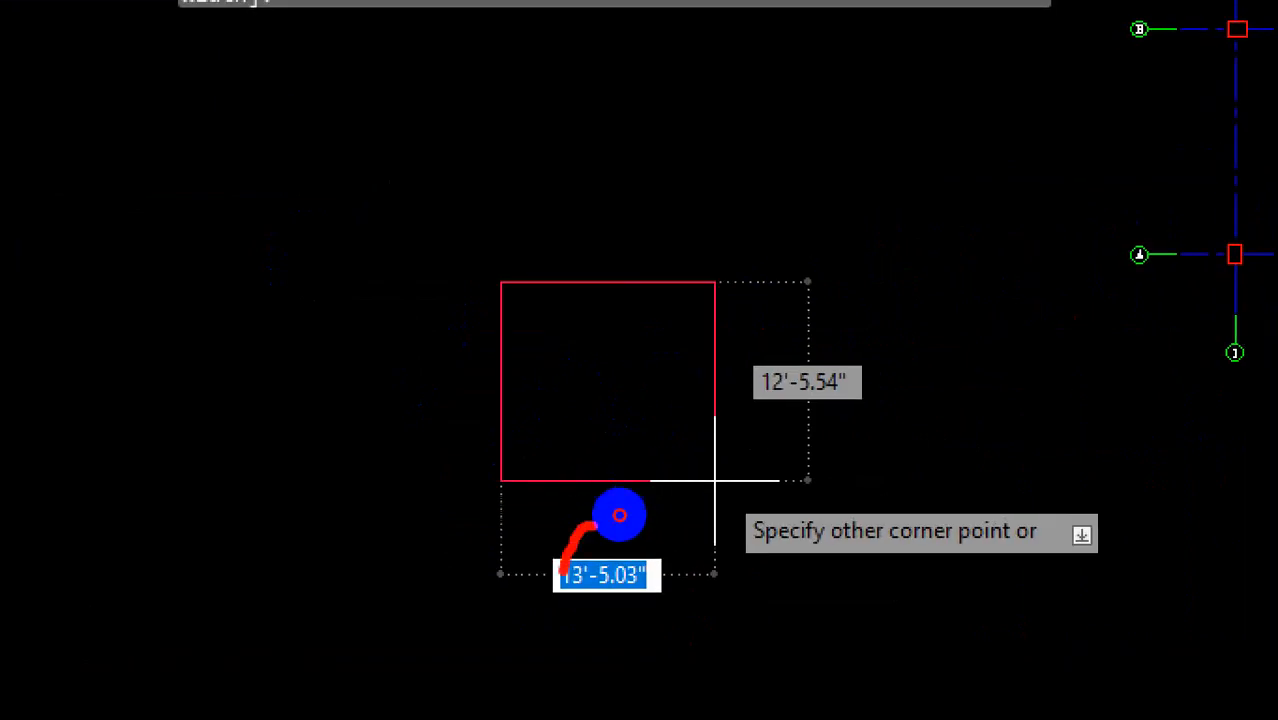
left_click_drag(564, 572, 577, 629)
left_click_drag(653, 492, 631, 545)
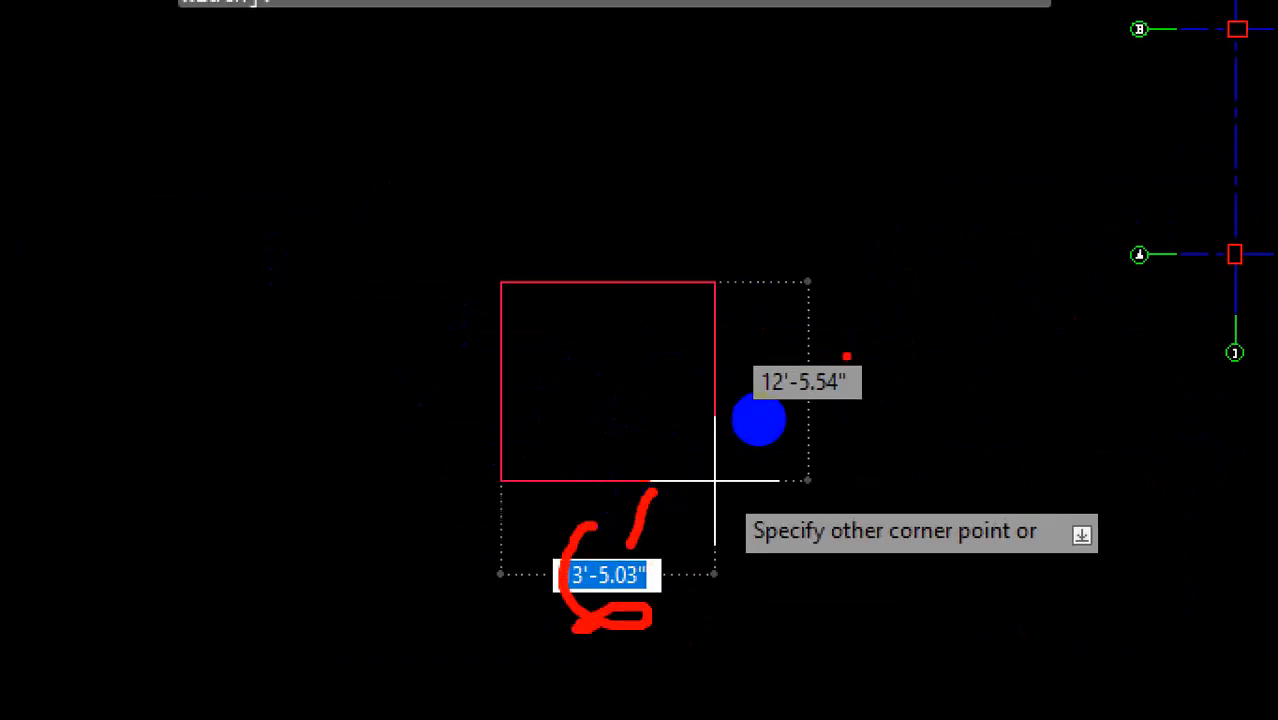
mouse_move(834, 318)
left_mouse_down()
mouse_move(808, 378)
mouse_move(787, 380)
left_mouse_up()
left_click_drag(903, 259, 879, 303)
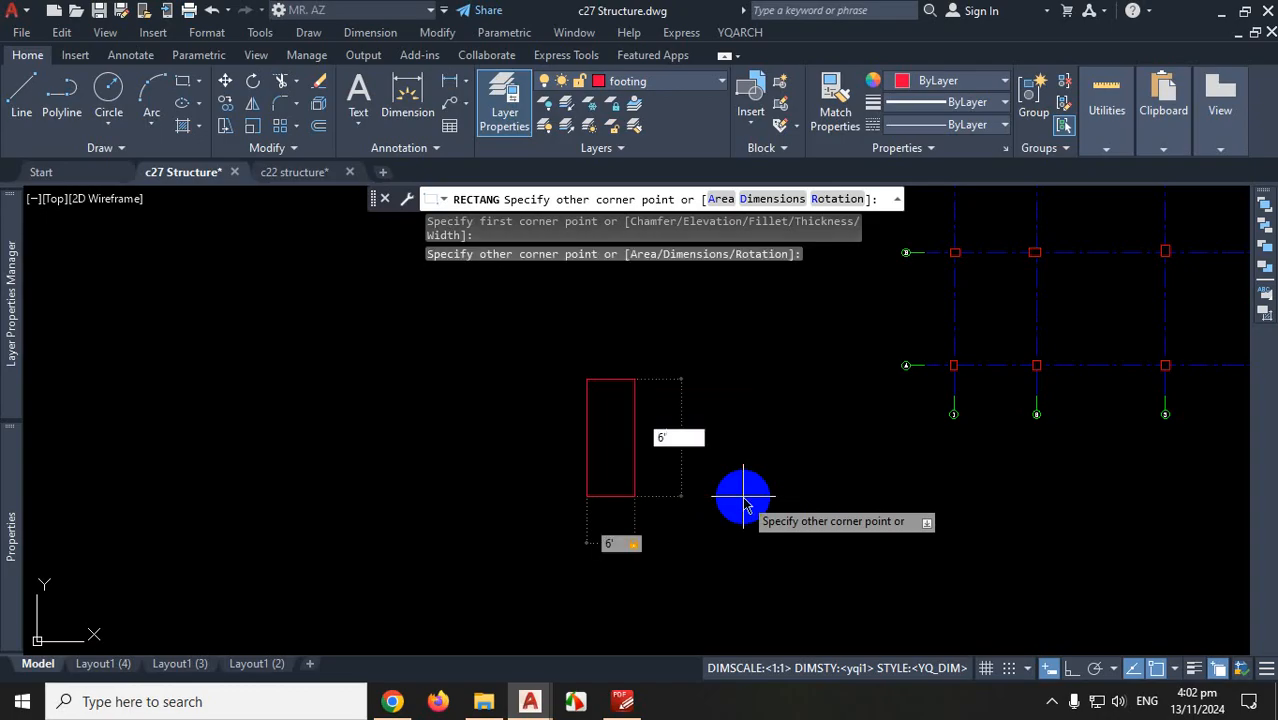
key("Return")
scroll(702, 515, "down", 2)
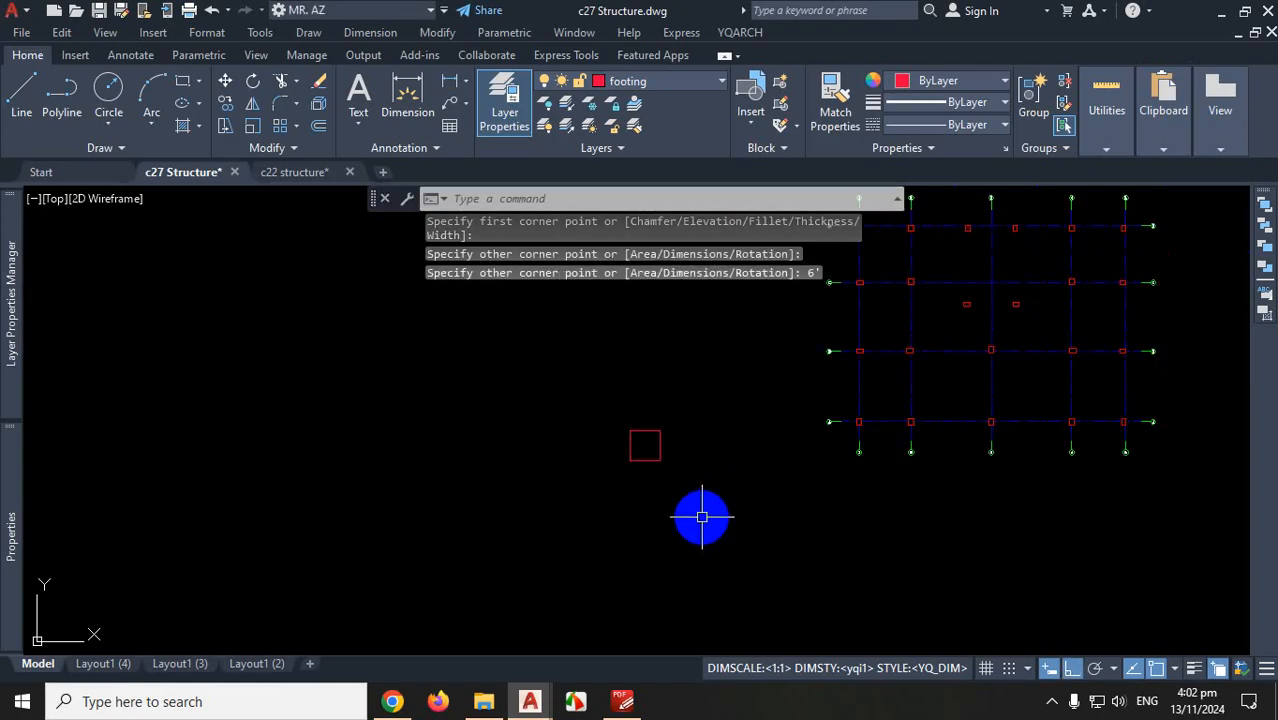
scroll(613, 445, "up", 2)
scroll(670, 425, "up", 2)
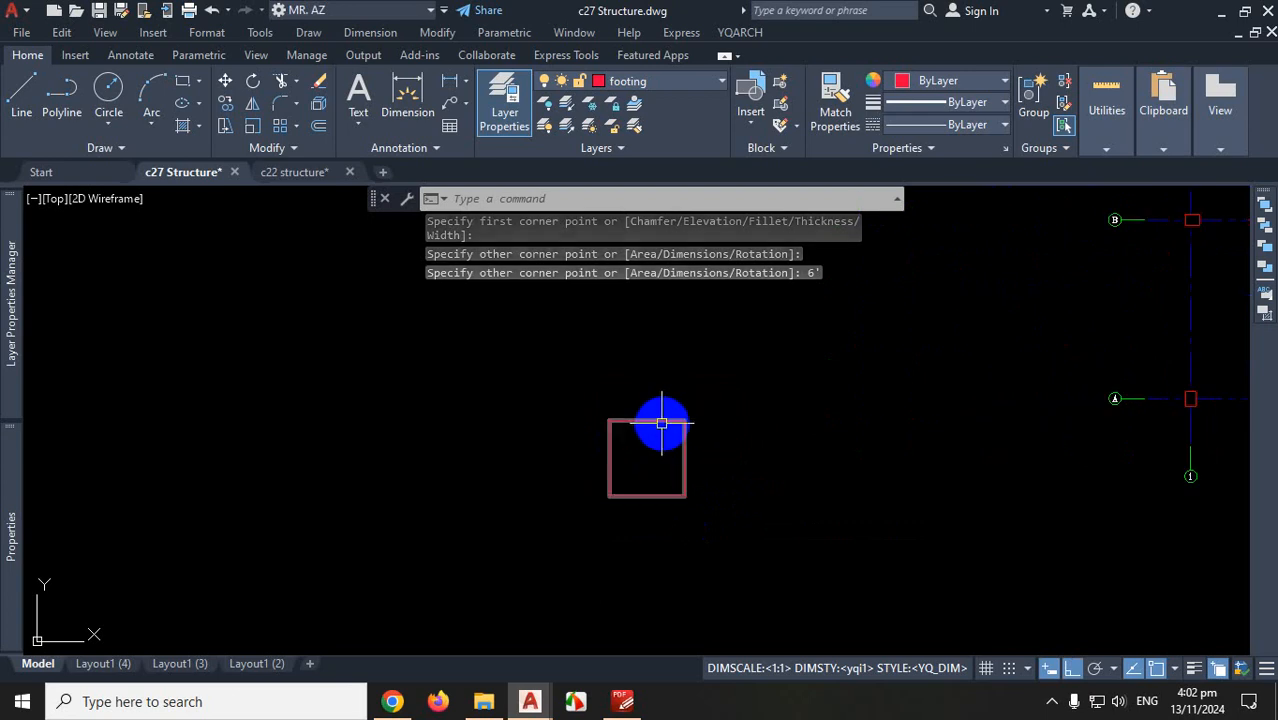
scroll(673, 433, "down", 3)
scroll(682, 447, "up", 3)
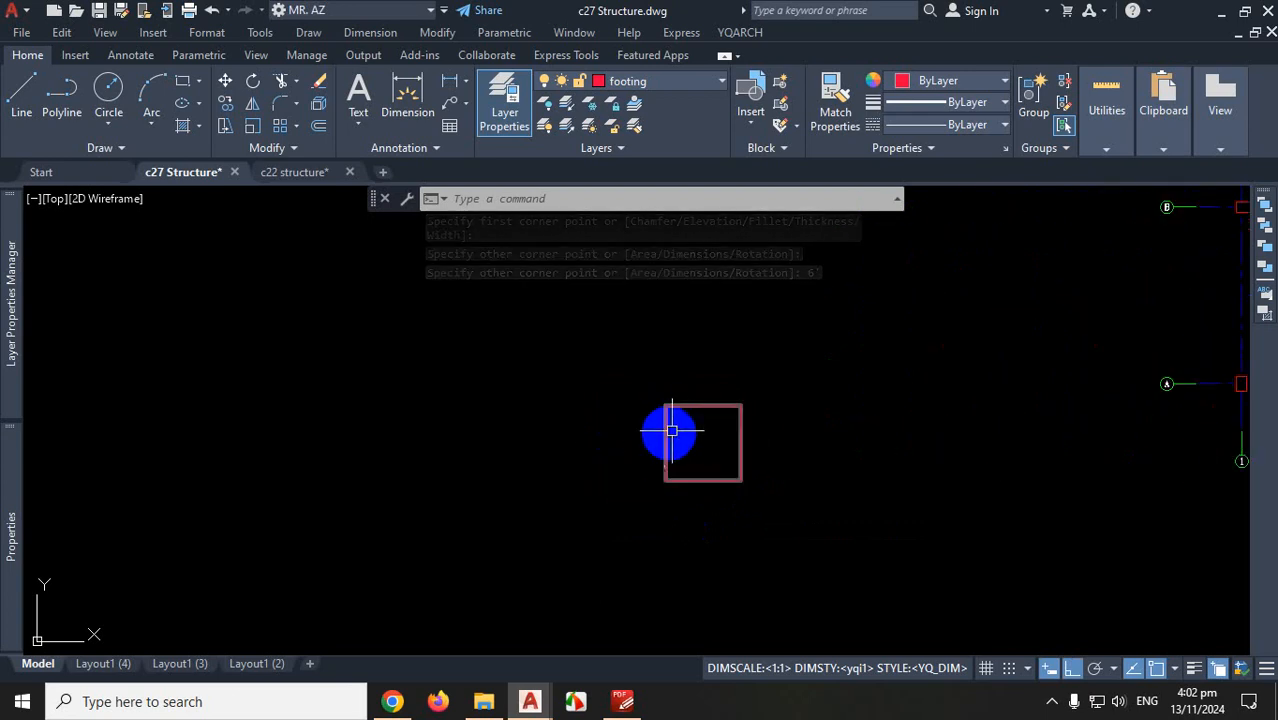
left_click(1052, 700)
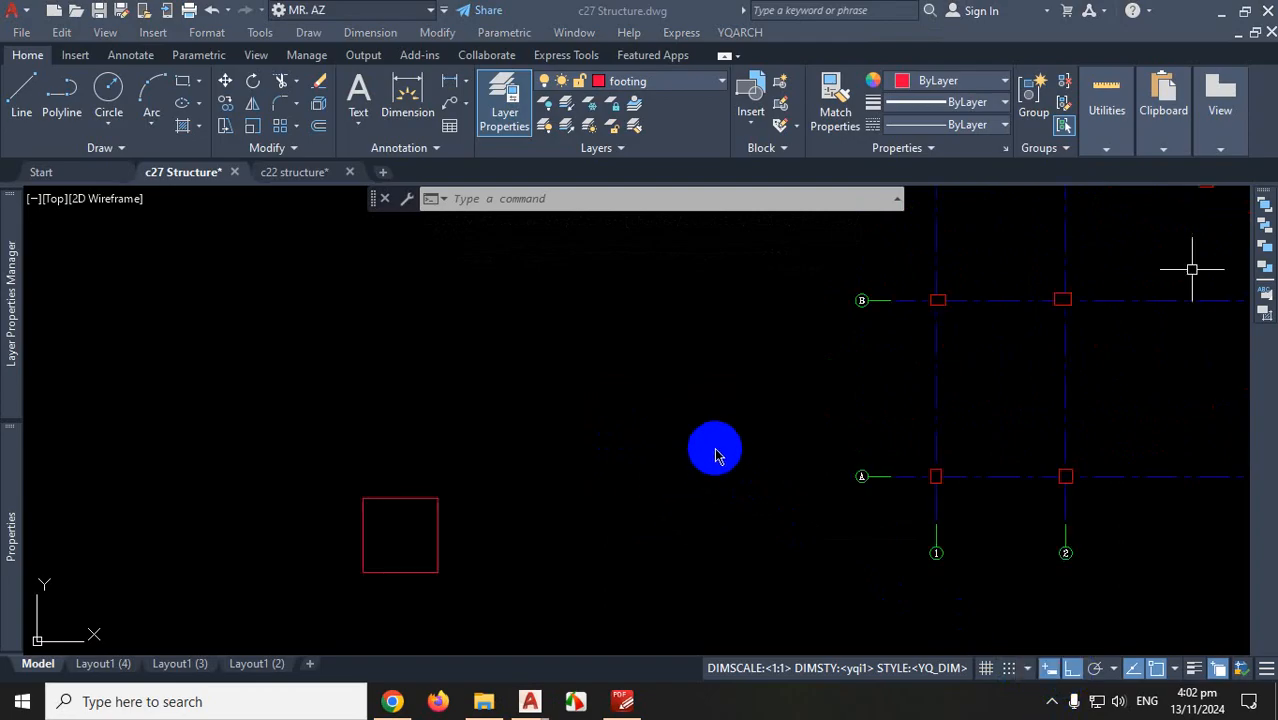
left_click(715, 447)
key("Escape")
scroll(716, 444, "down", 3)
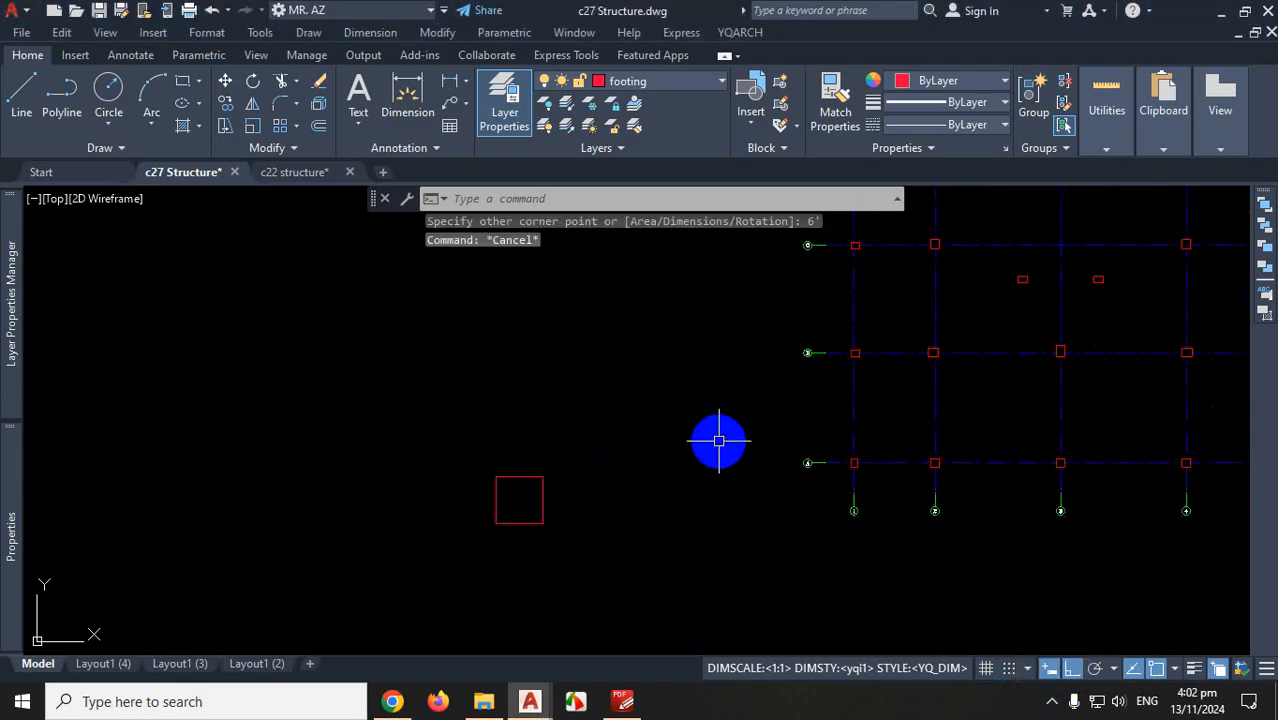
scroll(648, 496, "up", 2)
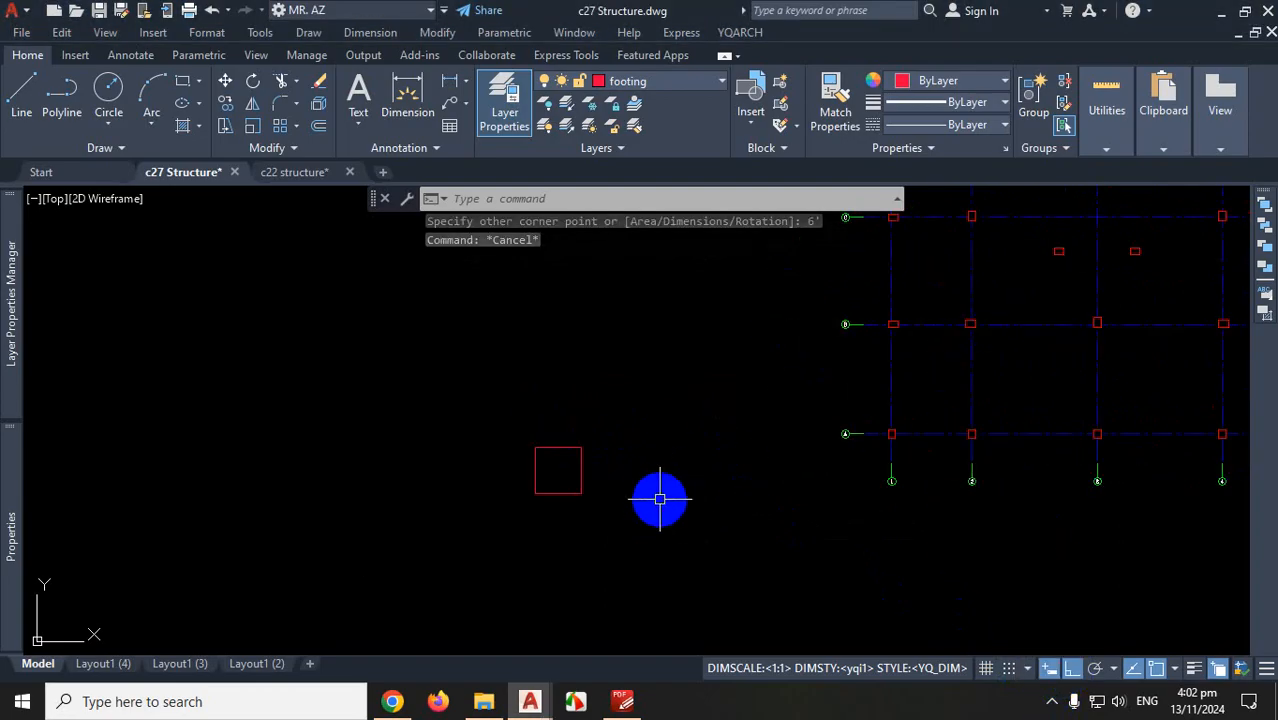
Copy the 6' by 6' footing from its geometric centre onto the centre of the column at grid B-3, with Ortho off
type("co")
key("Return")
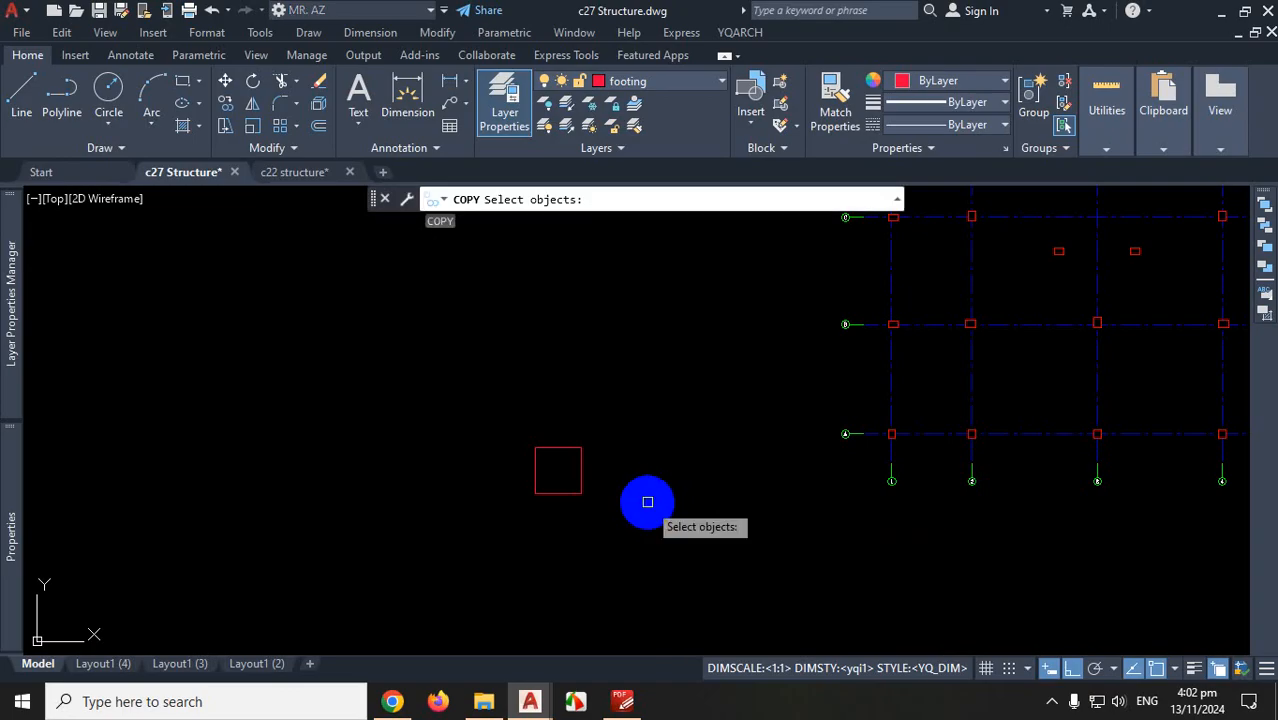
left_click(580, 470)
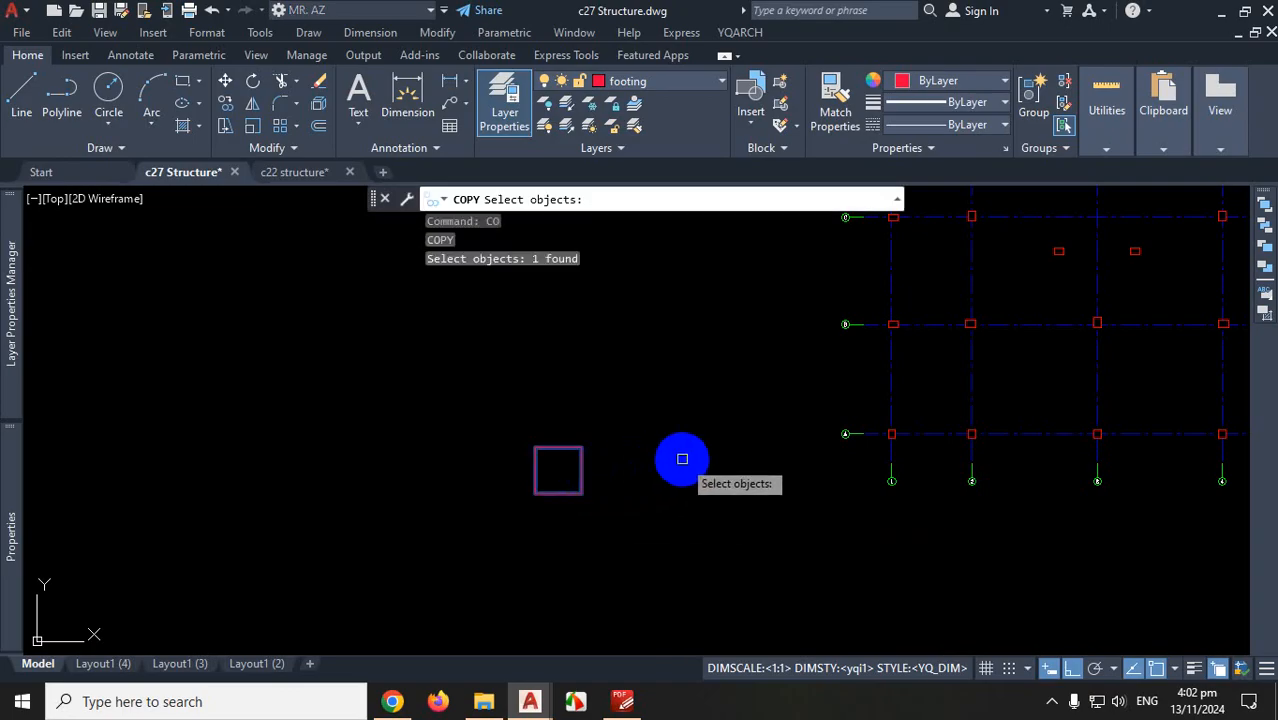
key("Return")
scroll(518, 540, "up", 2)
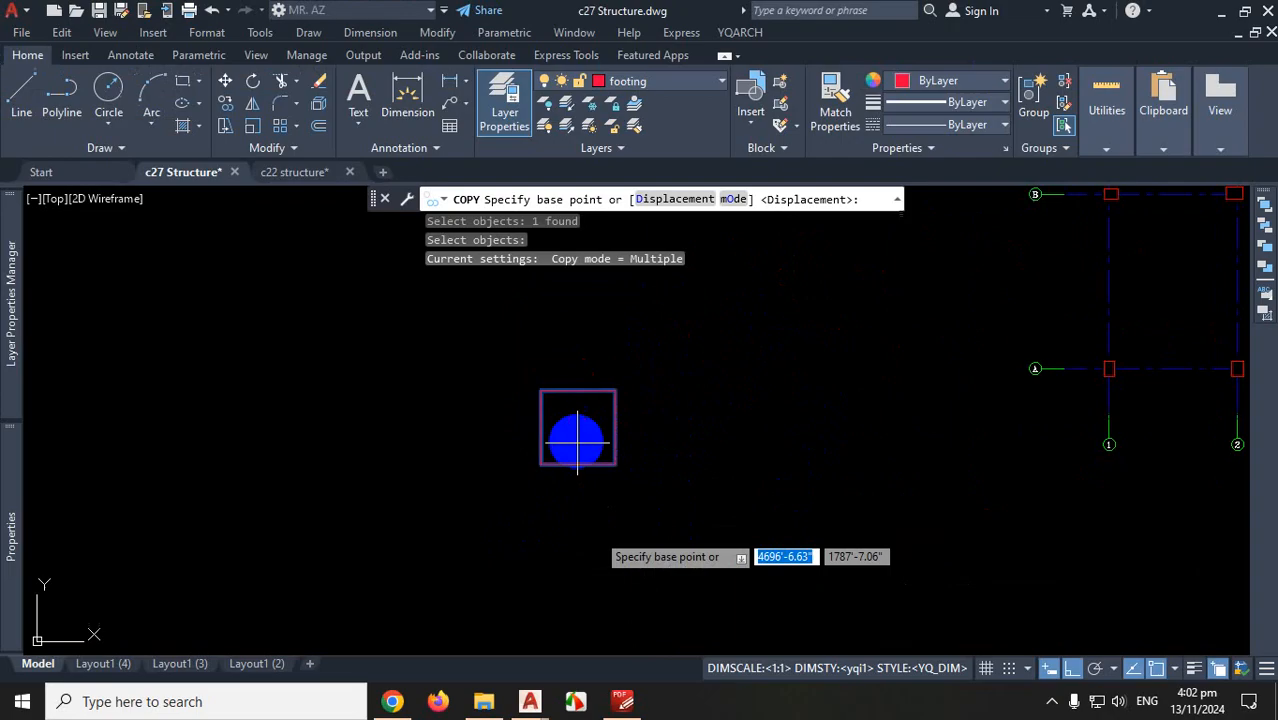
scroll(572, 433, "up", 5)
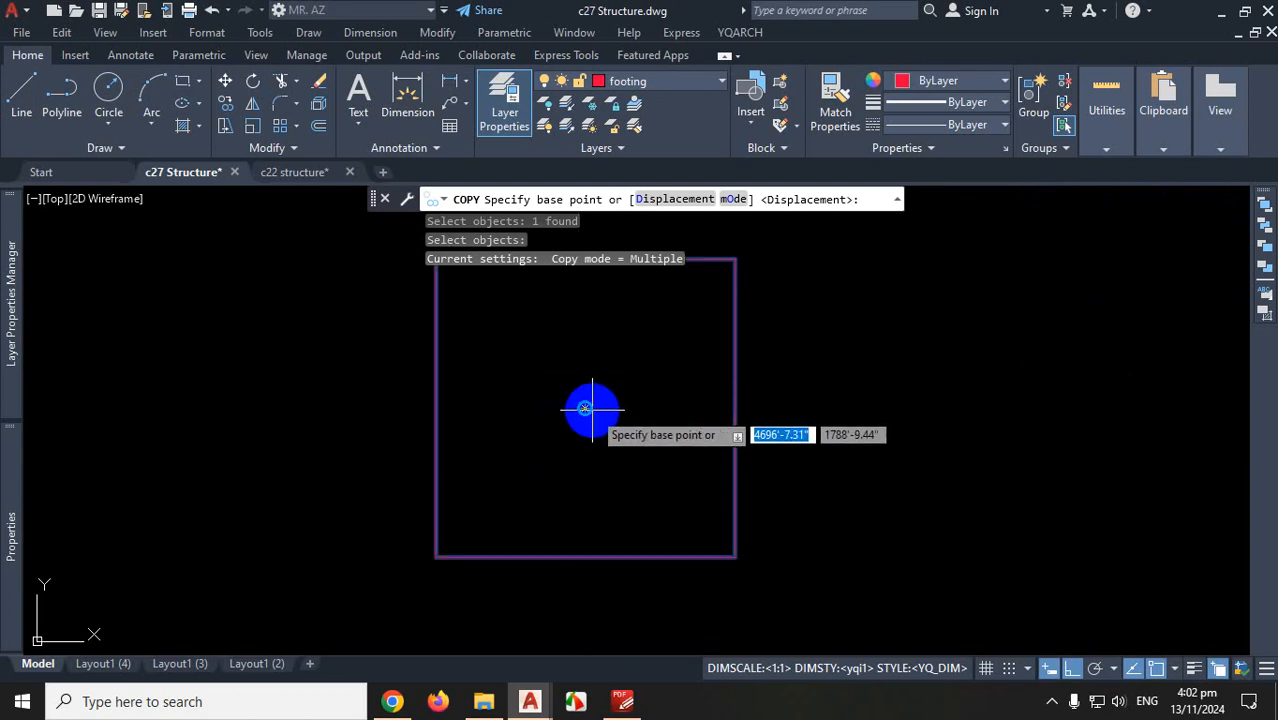
left_click(1172, 670)
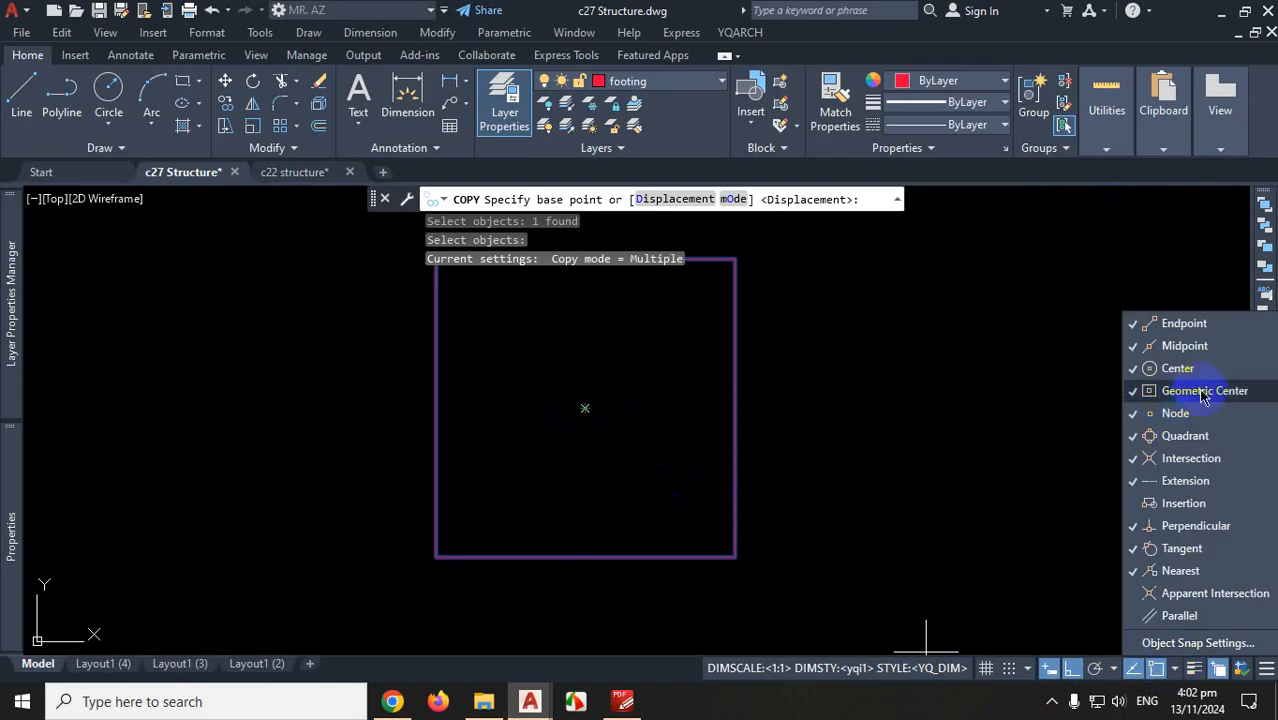
left_click(847, 410)
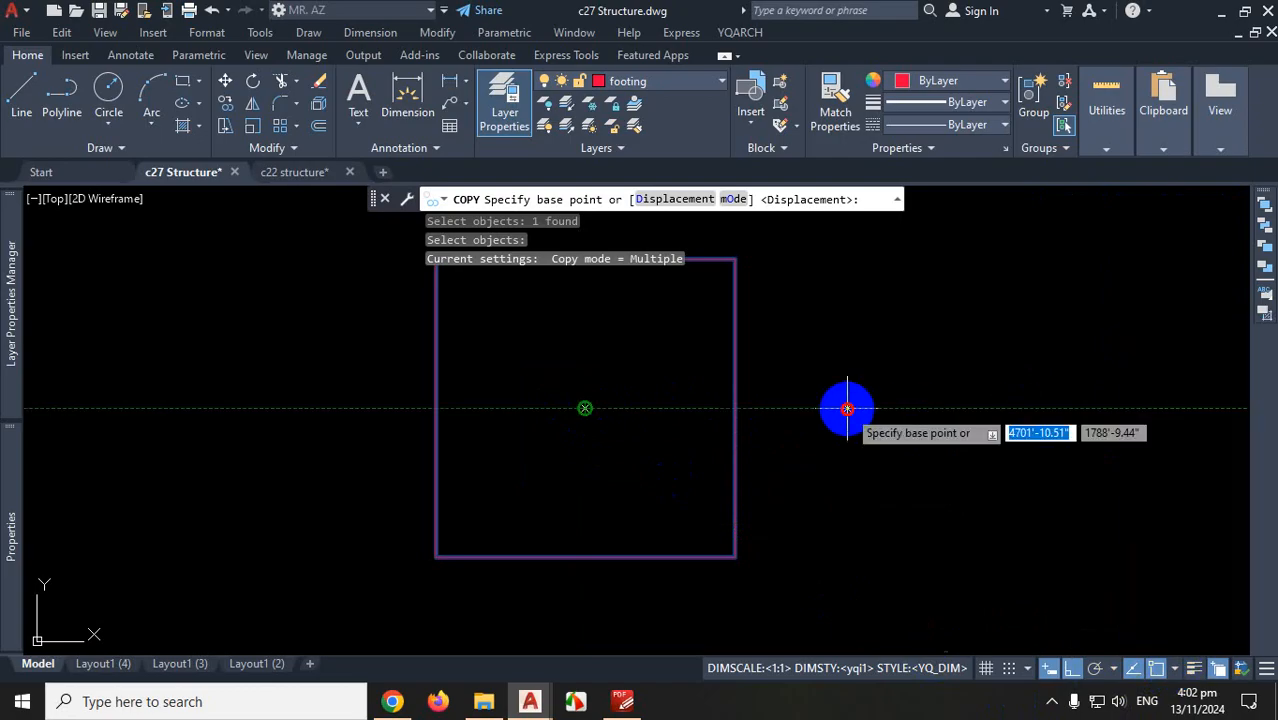
left_click(585, 408)
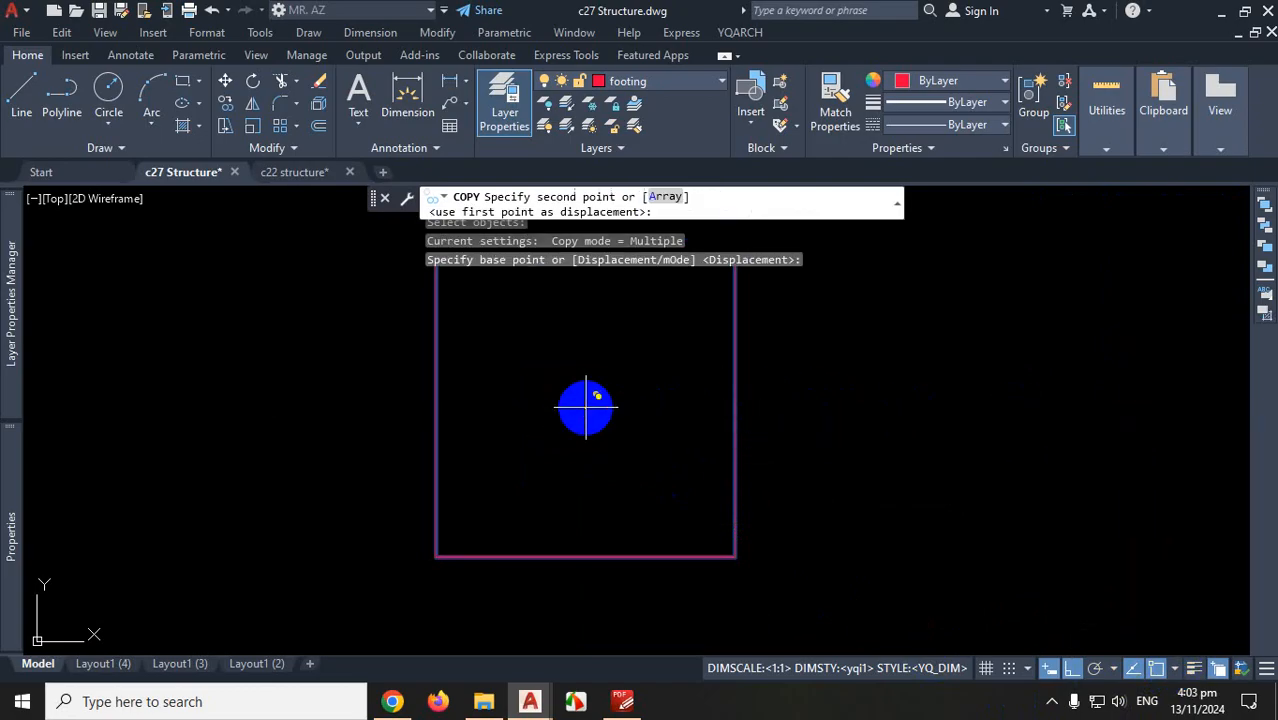
scroll(466, 542, "down", 2)
scroll(515, 458, "down", 6)
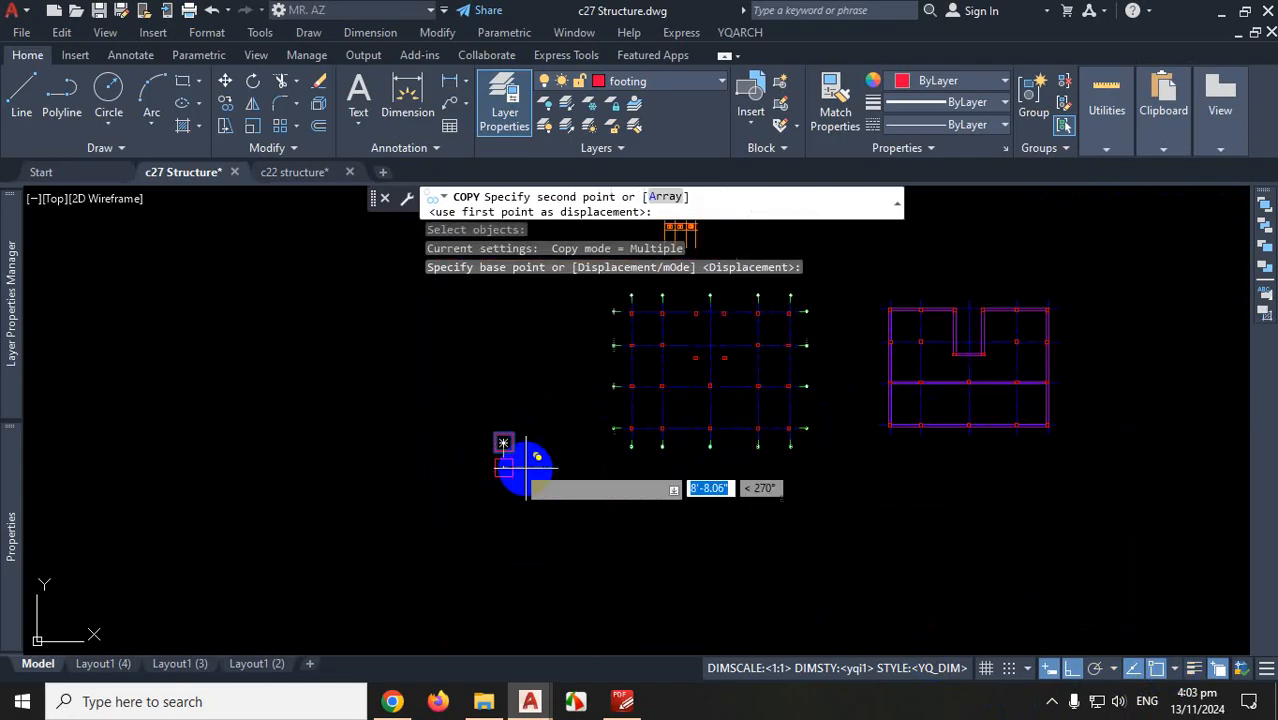
left_click(1070, 670)
scroll(747, 411, "up", 8)
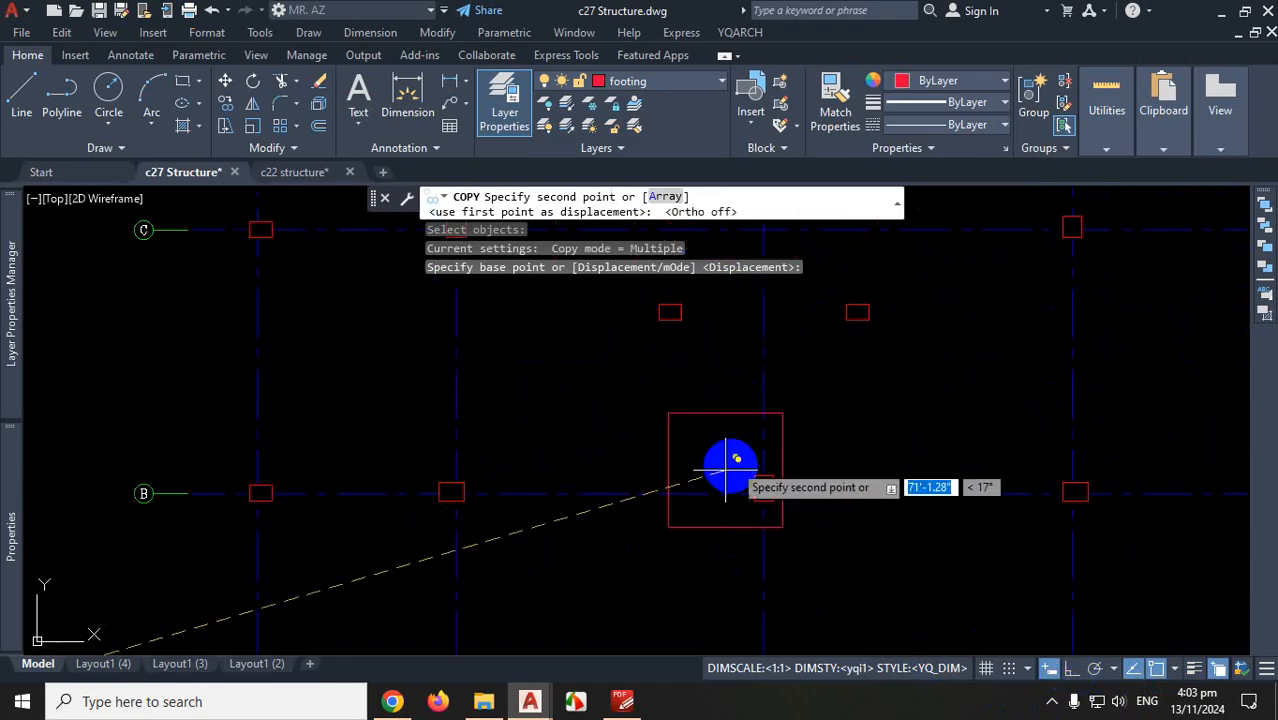
scroll(690, 495, "down", 2)
scroll(690, 458, "up", 5)
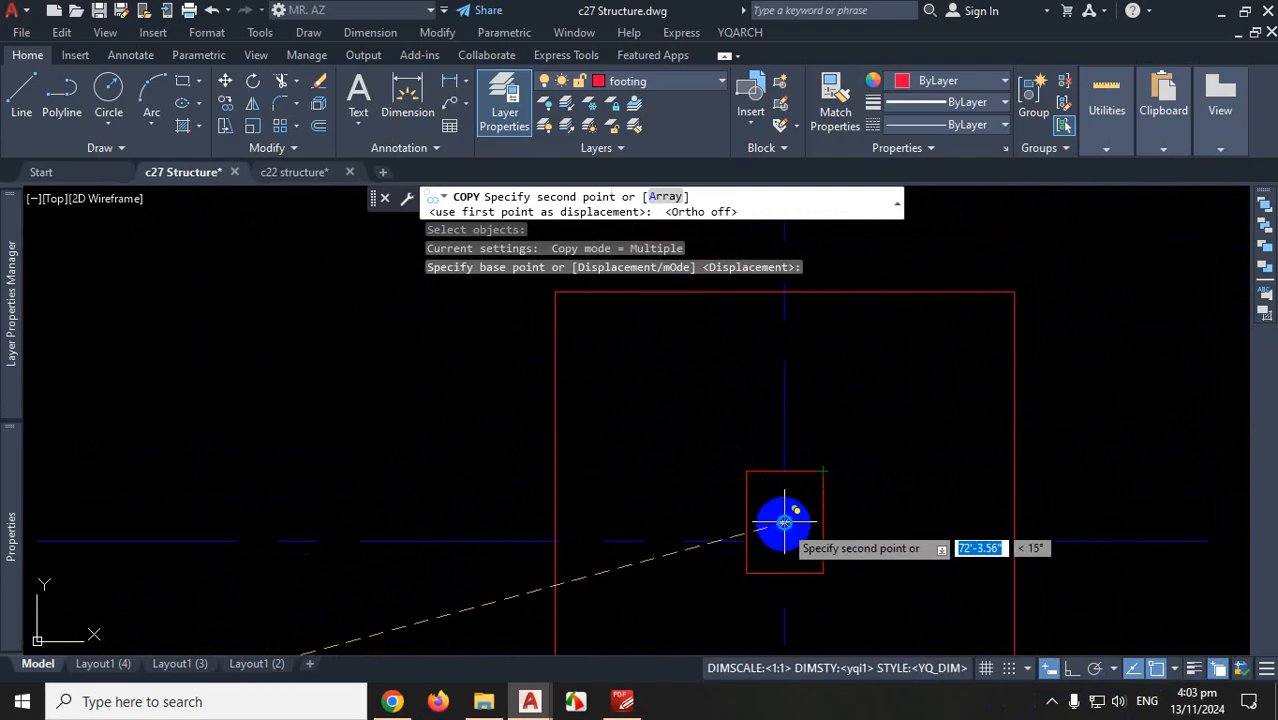
left_click(784, 521)
scroll(756, 491, "down", 5)
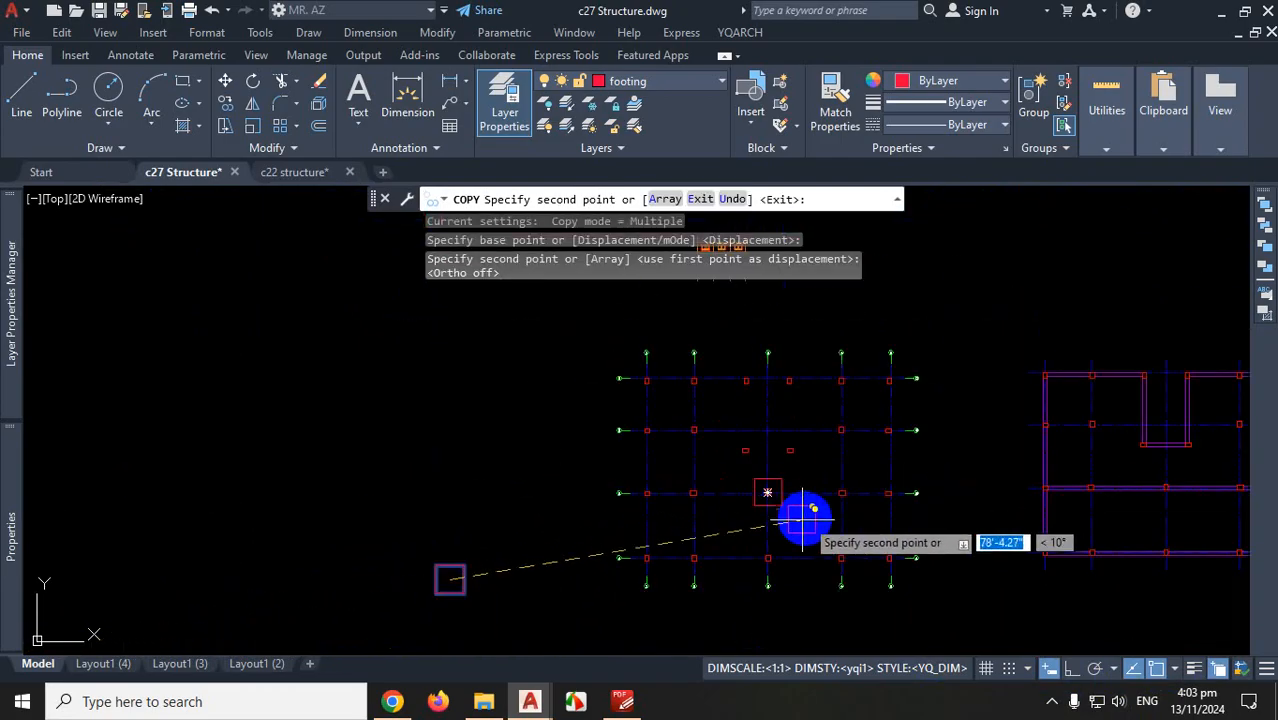
key("Escape")
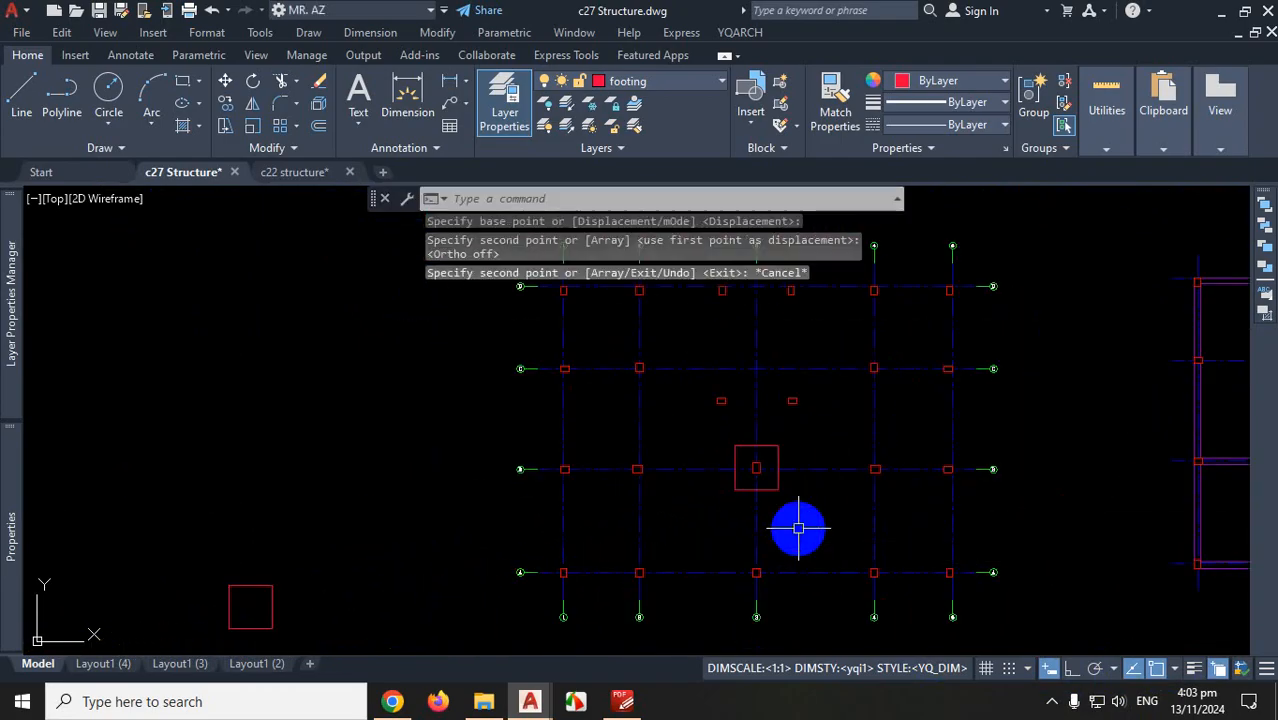
scroll(745, 465, "up", 4)
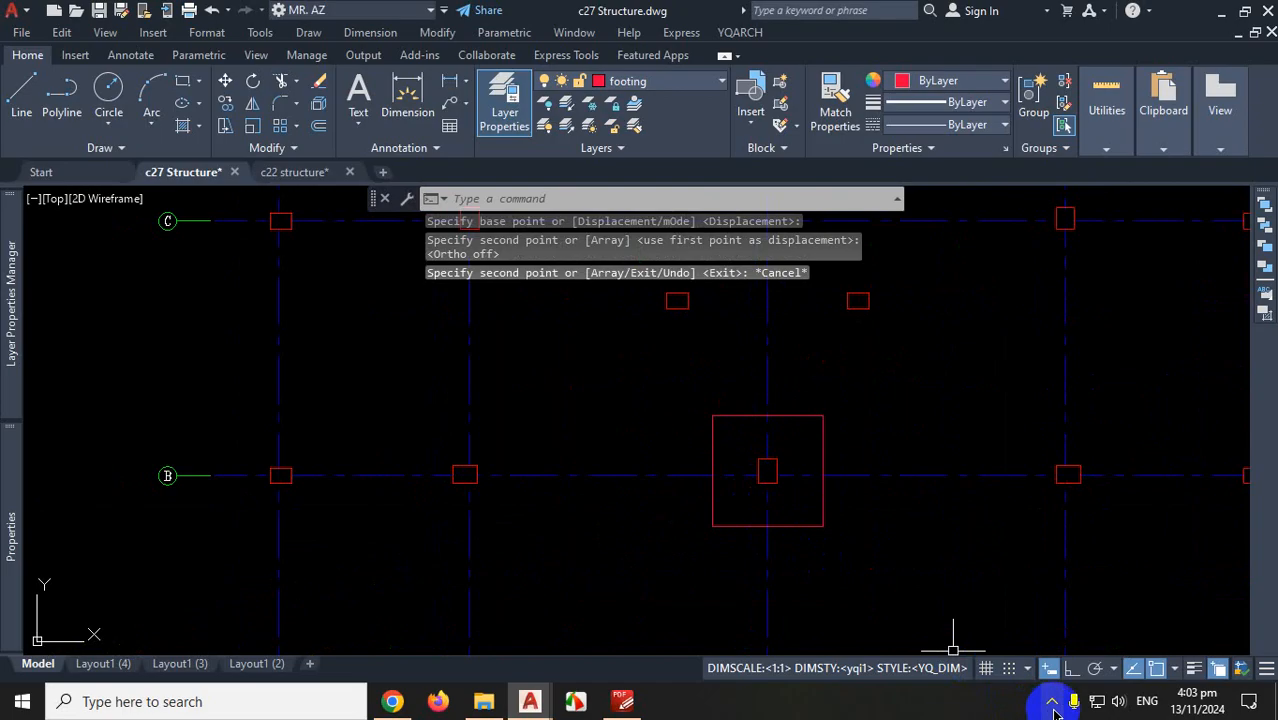
left_click(1068, 670)
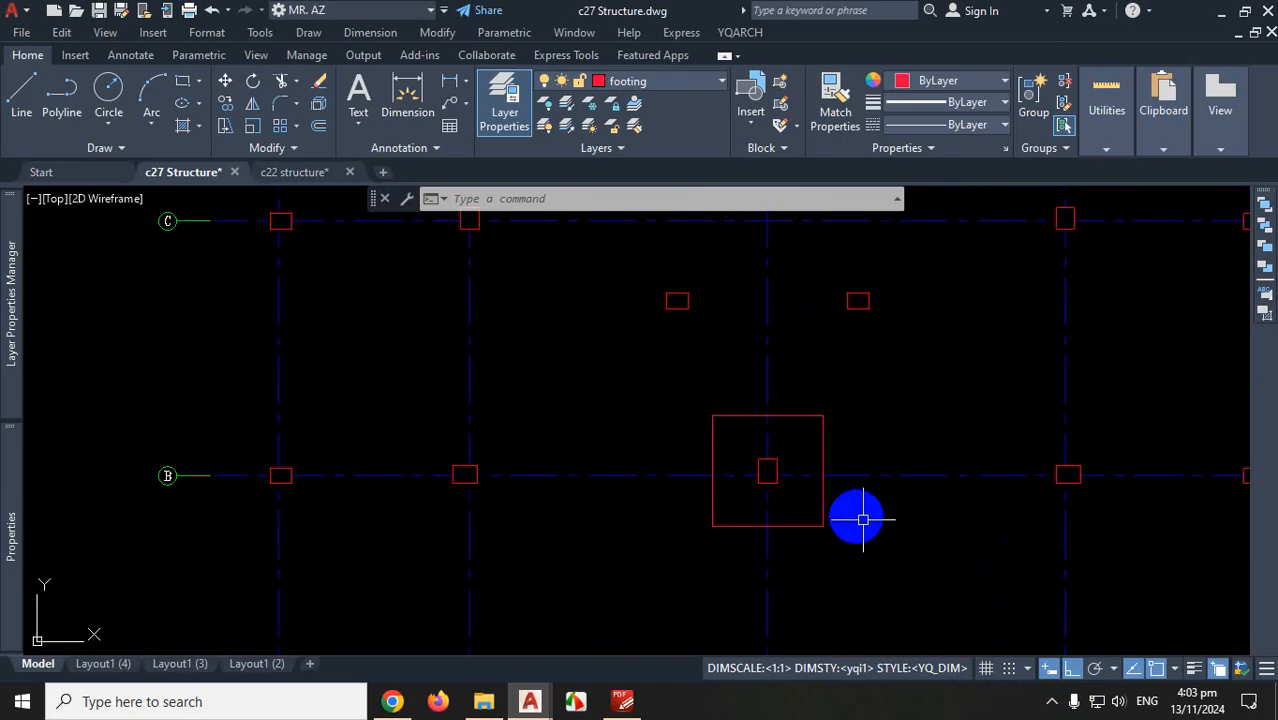
left_click(1050, 706)
left_click(1070, 664)
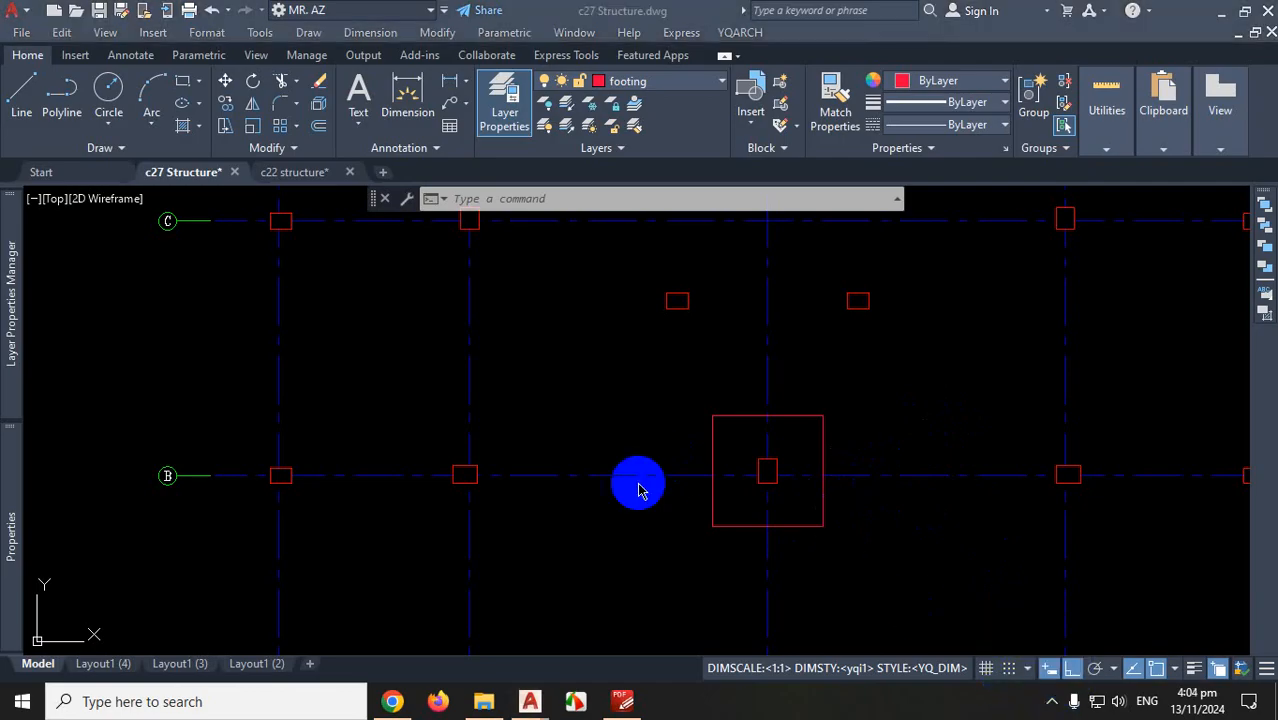
scroll(638, 488, "down", 10)
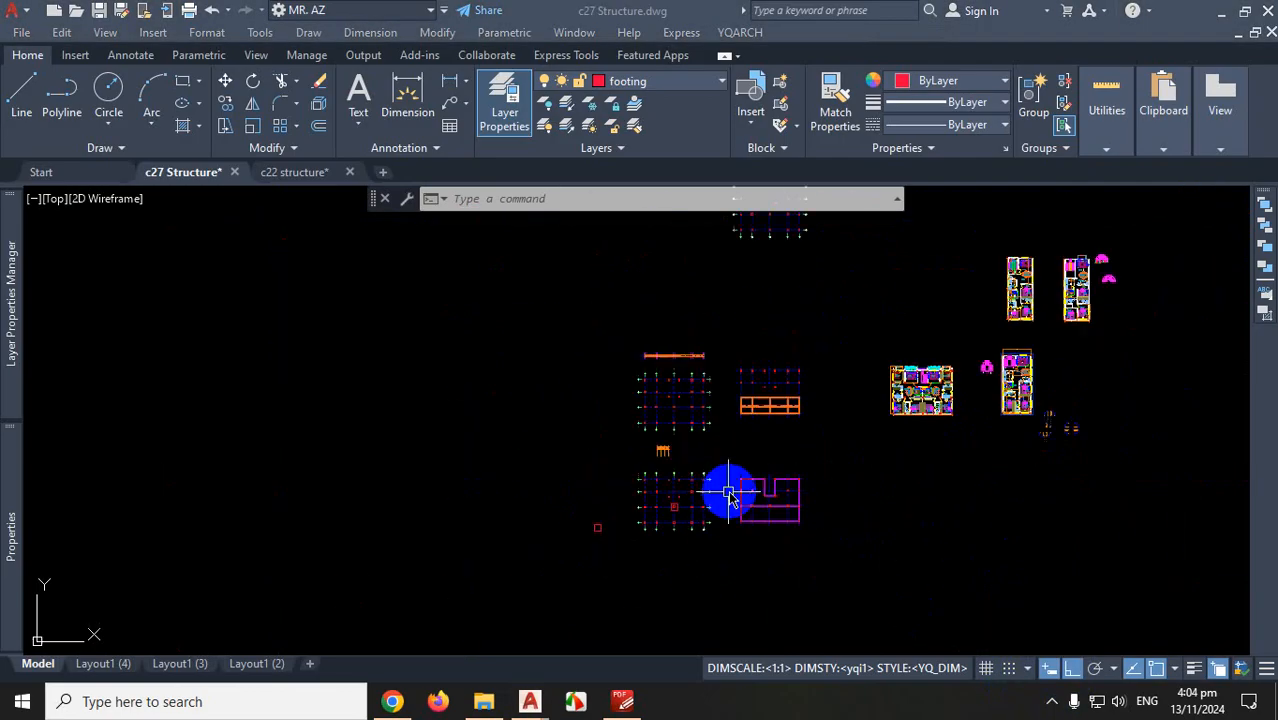
scroll(730, 495, "down", 2)
left_click(494, 313)
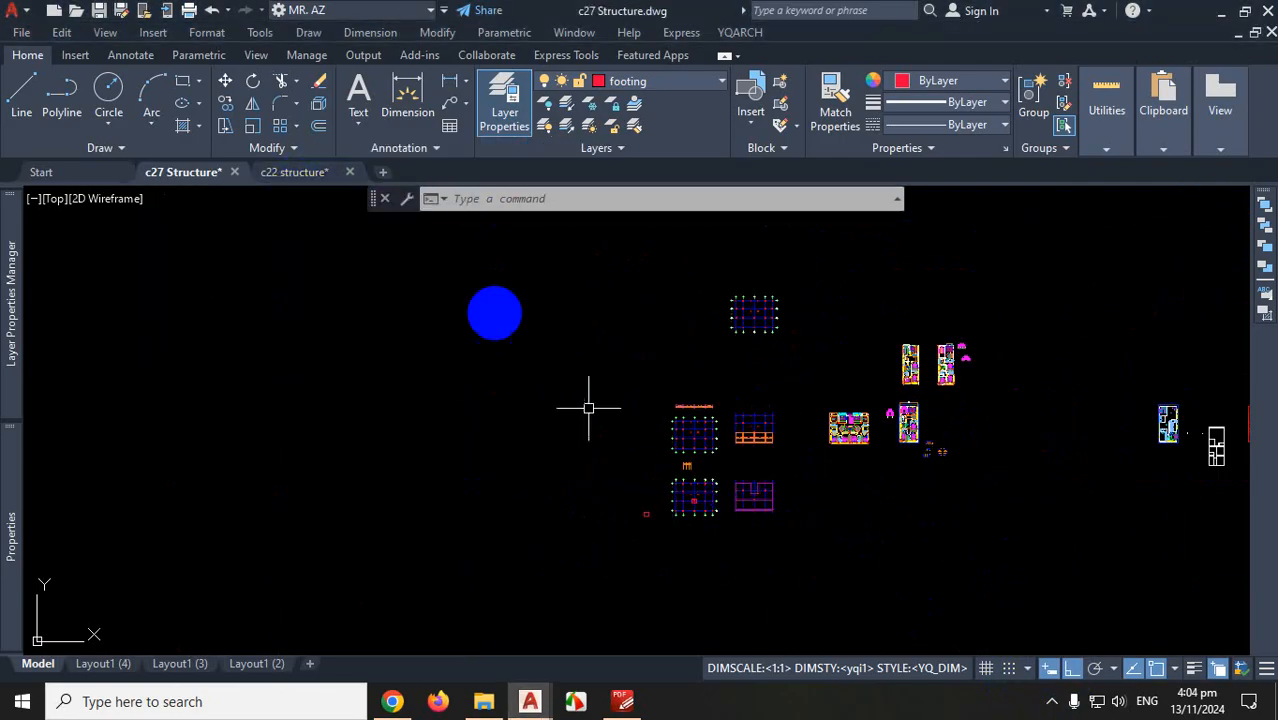
Switch to the c22 structure drawing and examine the C1 pedestal and ground-floor column sections in the column detail table
left_click(303, 174)
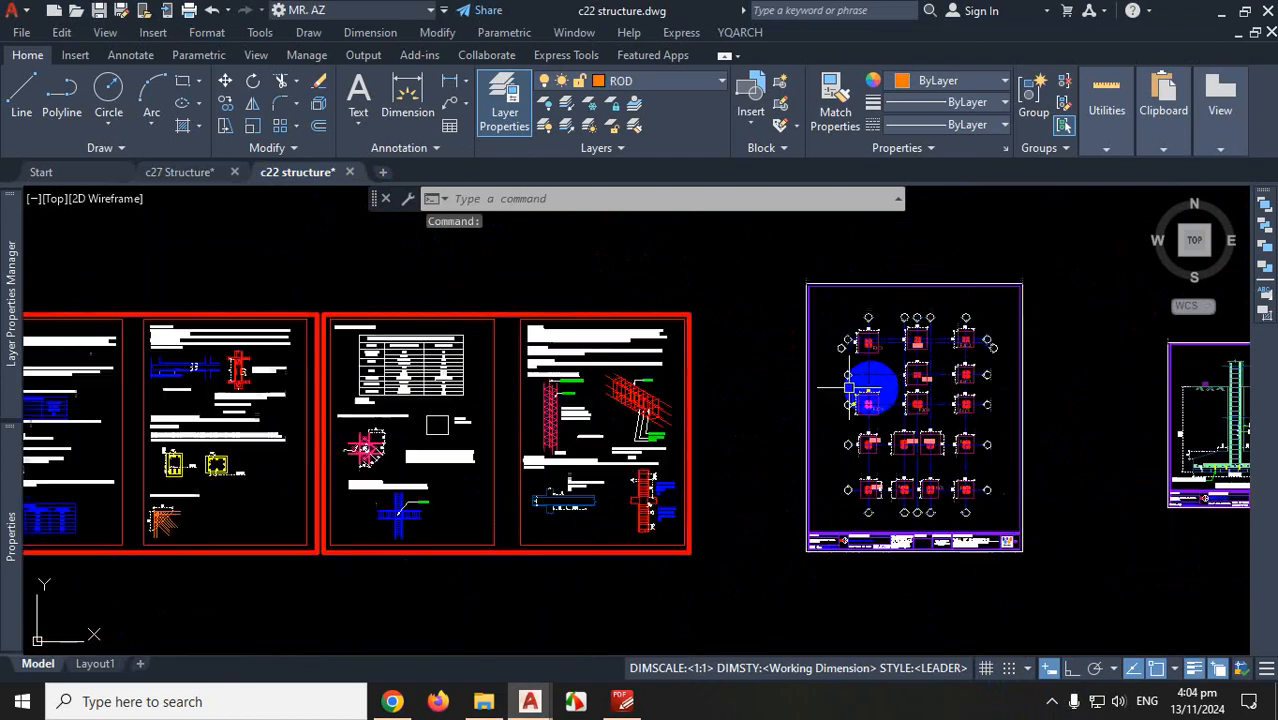
scroll(850, 387, "down", 5)
scroll(836, 437, "up", 8)
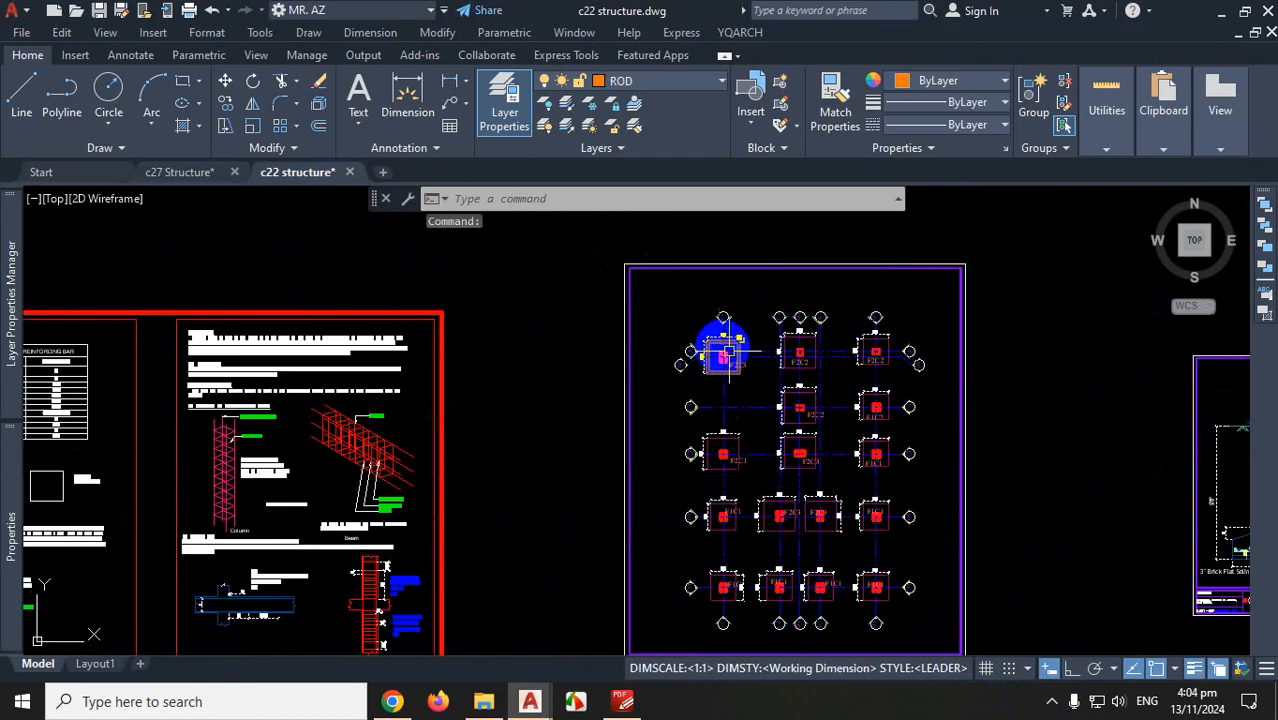
scroll(723, 352, "down", 6)
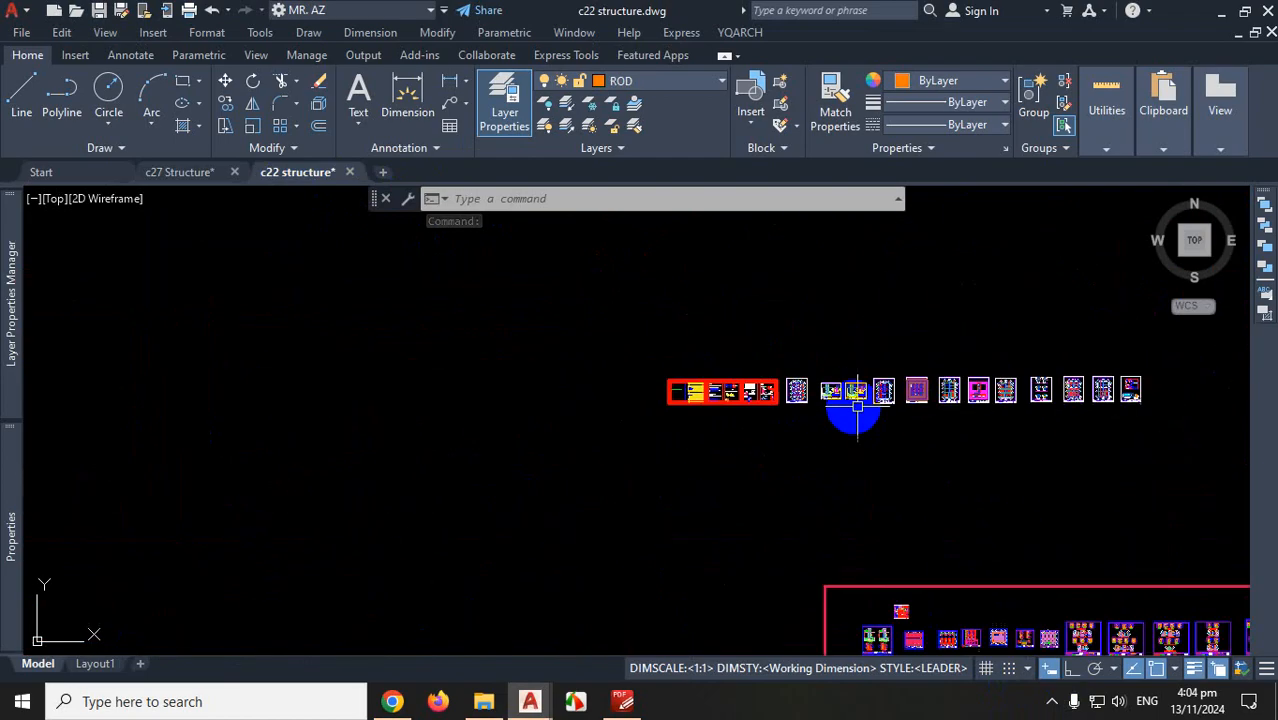
scroll(910, 505, "up", 7)
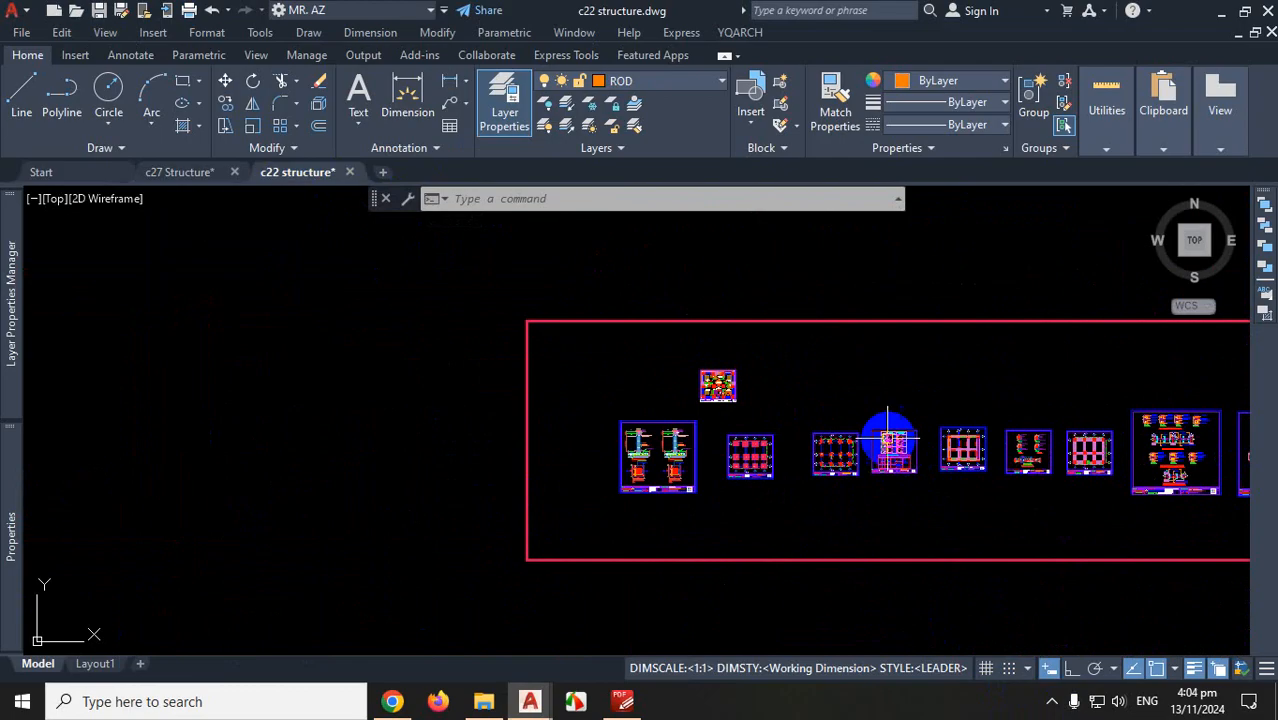
scroll(888, 437, "up", 8)
scroll(870, 380, "down", 3)
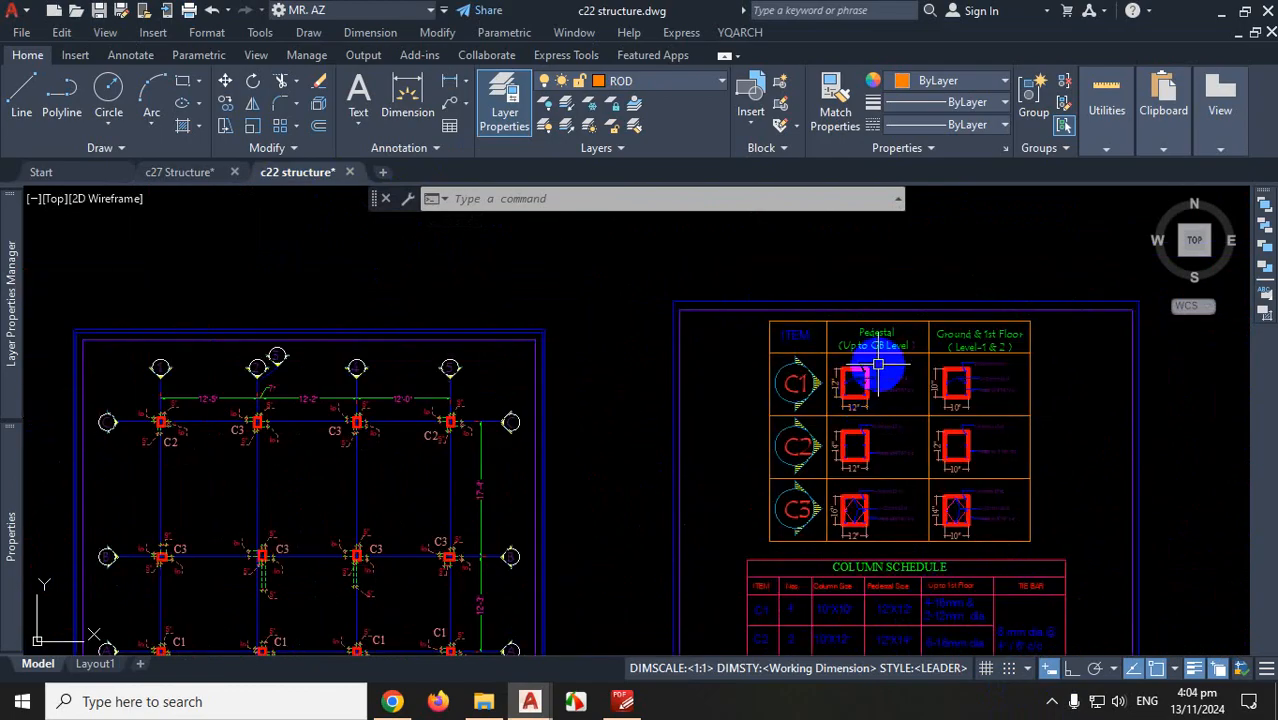
scroll(900, 290, "up", 8)
scroll(1190, 230, "down", 4)
scroll(1050, 325, "up", 3)
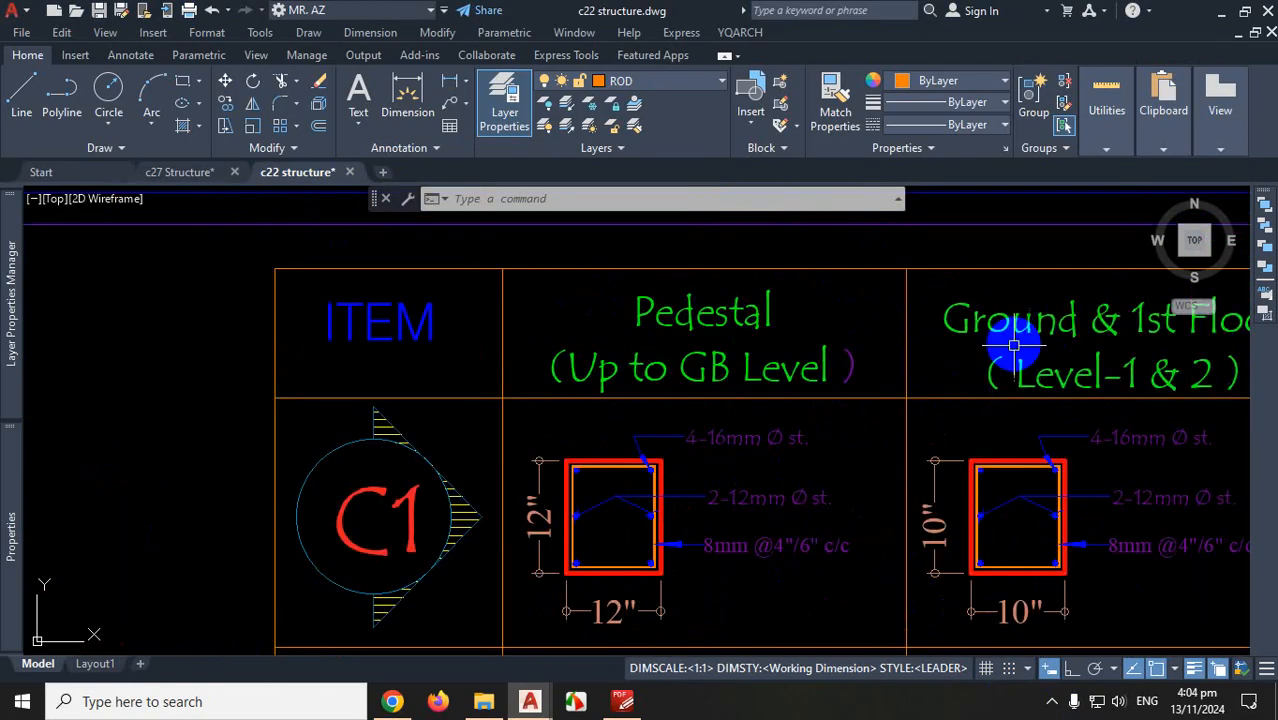
scroll(905, 420, "down", 2)
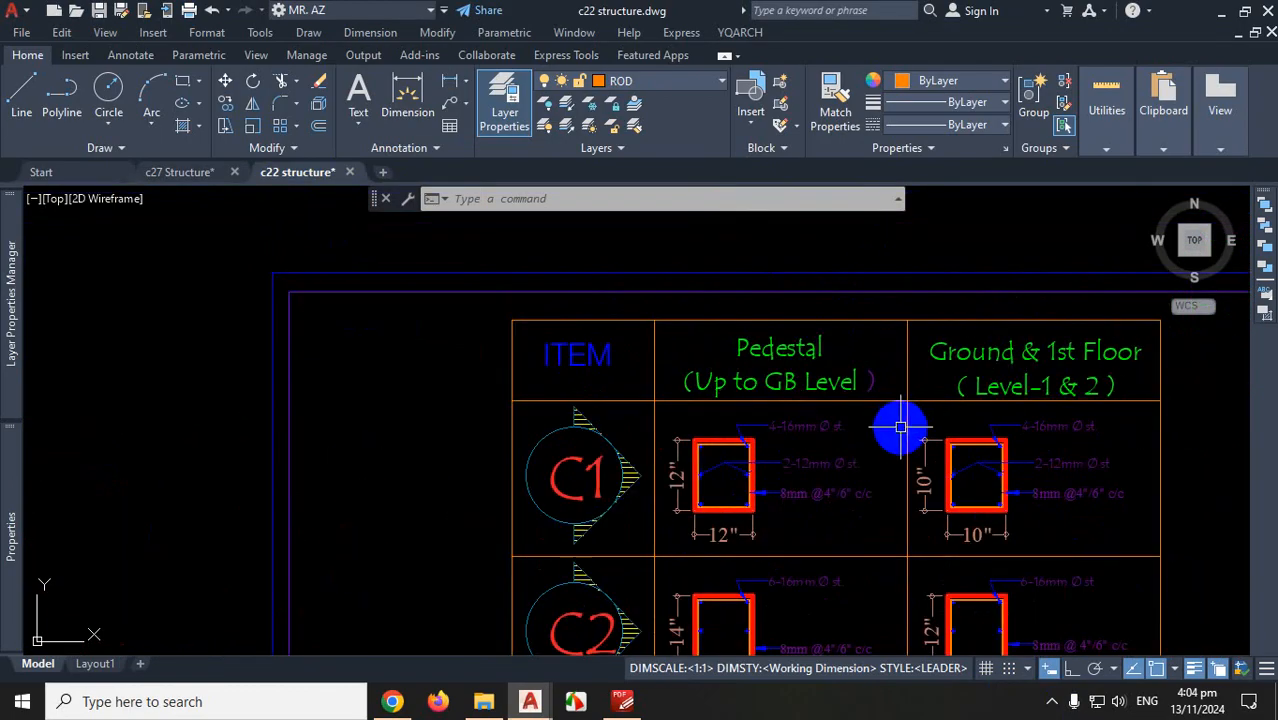
scroll(853, 443, "down", 8)
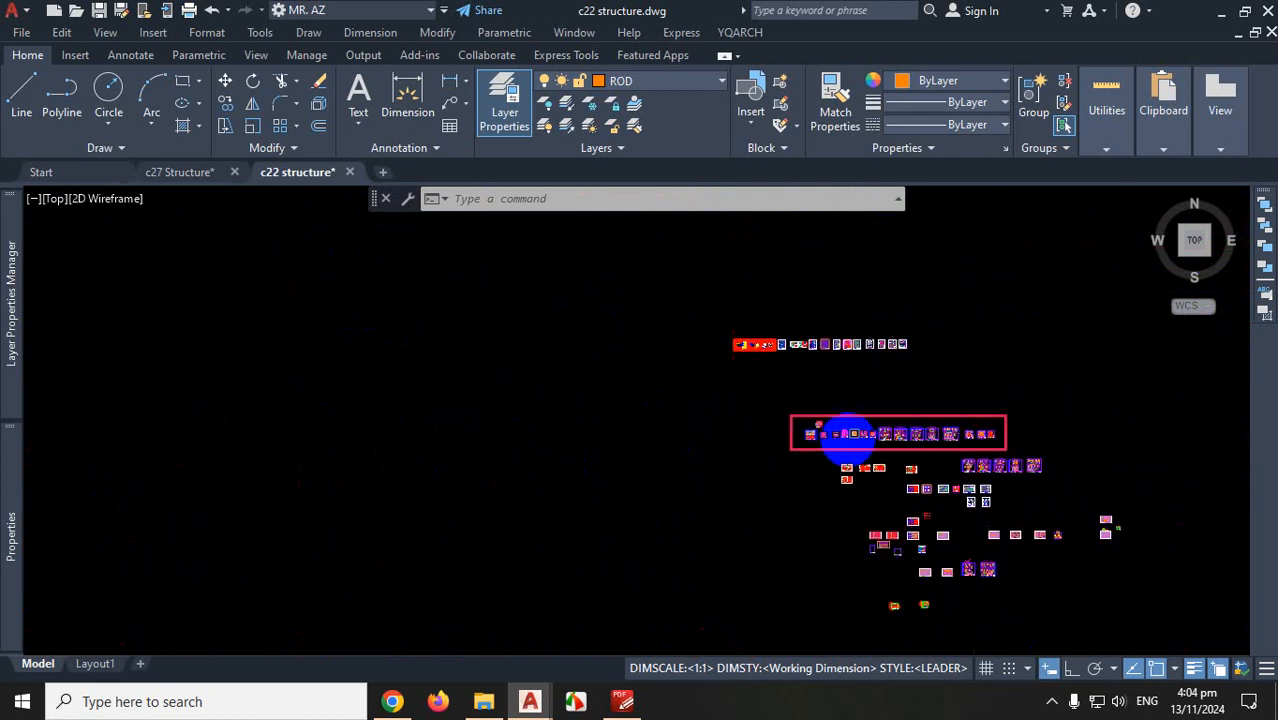
Look through the other c22 structure sheets, then compare the pedestal and upper column sizes of C1, C2 and C3
scroll(915, 384, "down", 3)
scroll(943, 465, "up", 4)
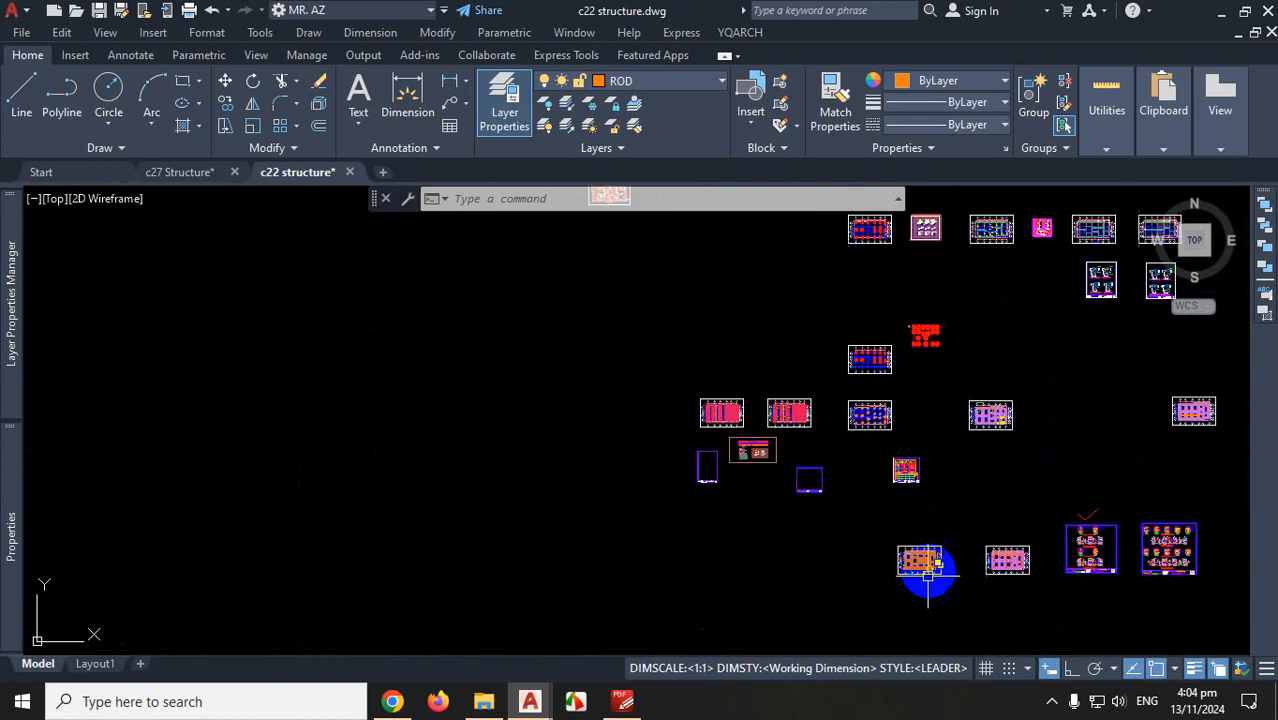
scroll(930, 575, "up", 2)
scroll(836, 534, "down", 2)
scroll(844, 533, "down", 2)
scroll(967, 522, "up", 1)
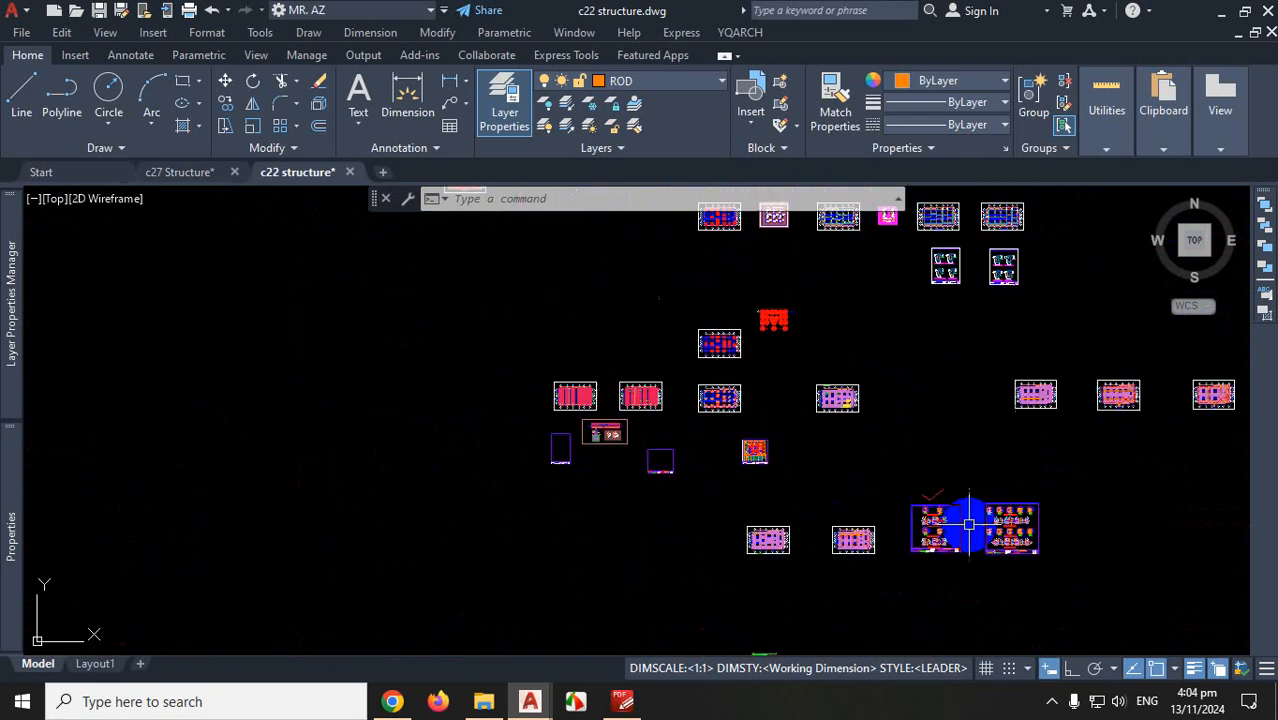
scroll(947, 516, "down", 2)
scroll(918, 384, "up", 2)
scroll(913, 365, "up", 2)
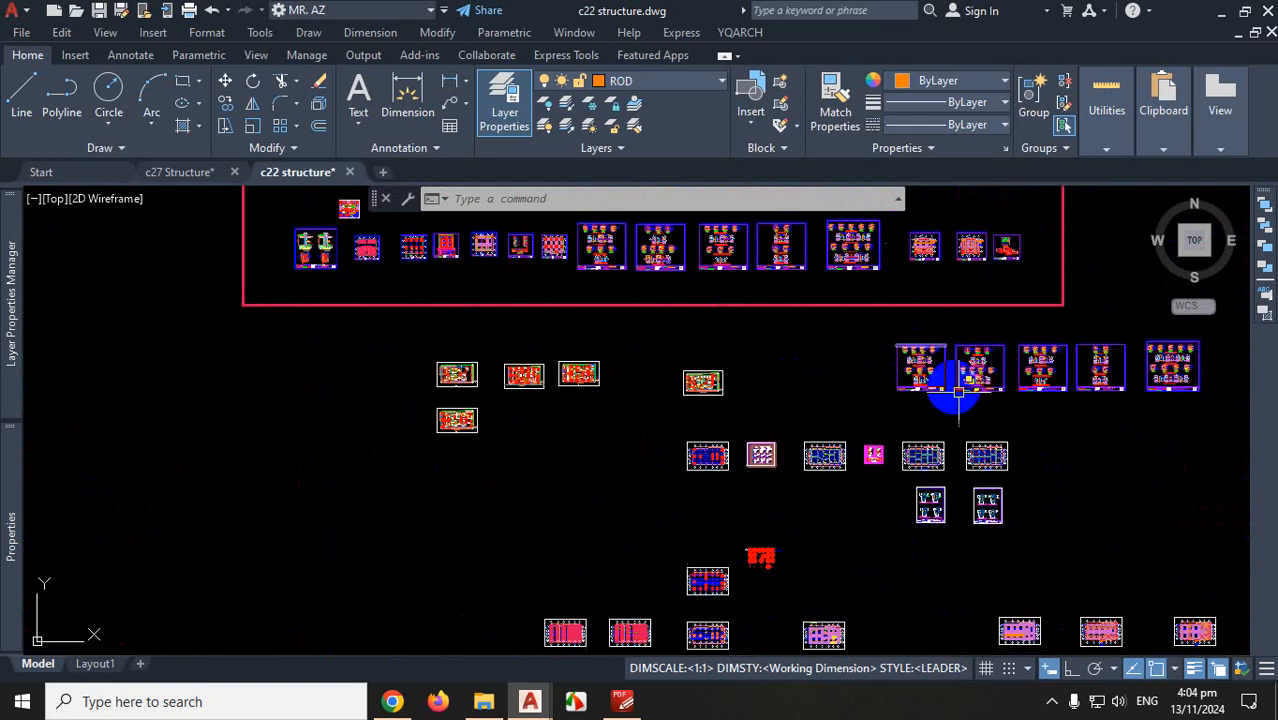
scroll(736, 342, "down", 2)
scroll(663, 310, "up", 4)
scroll(663, 310, "up", 3)
scroll(538, 386, "up", 3)
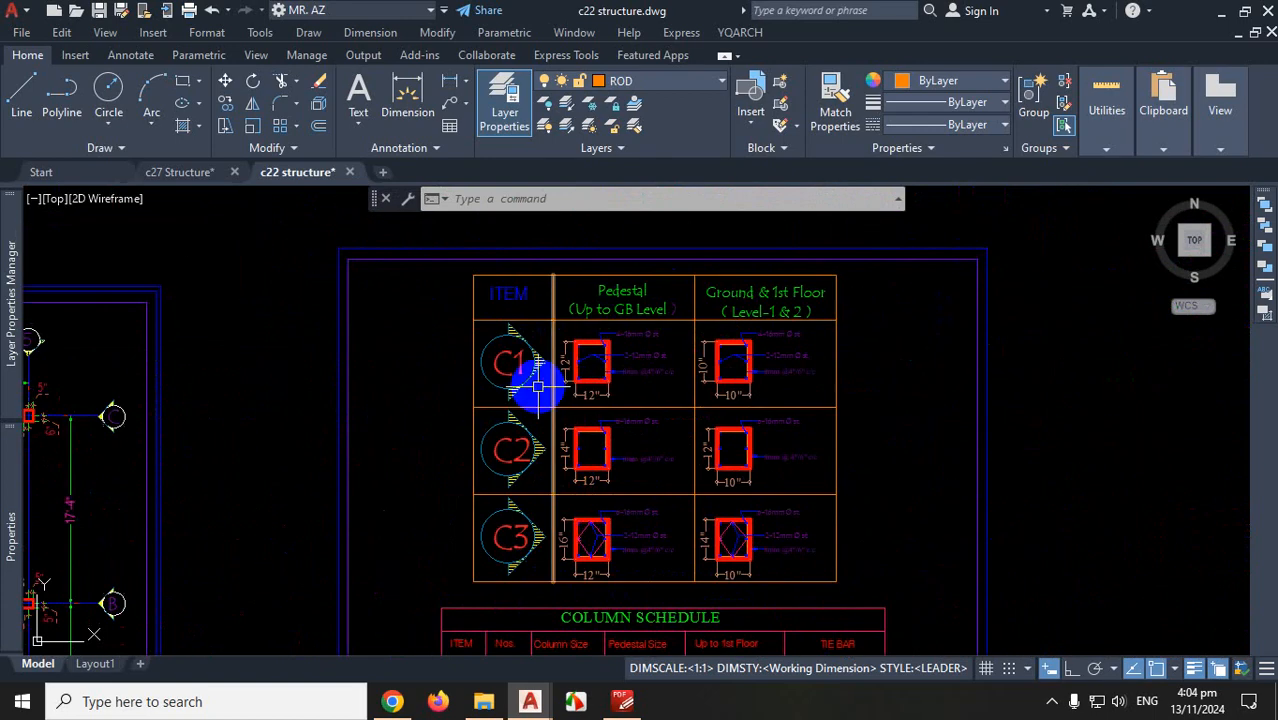
In PDF-XChange Editor, circle C3's 15" x 20" ground to 3rd floor section in red and link it to the 17" x 22" pedestal
left_click(1053, 700)
left_click(1068, 668)
scroll(668, 480, "down", 3)
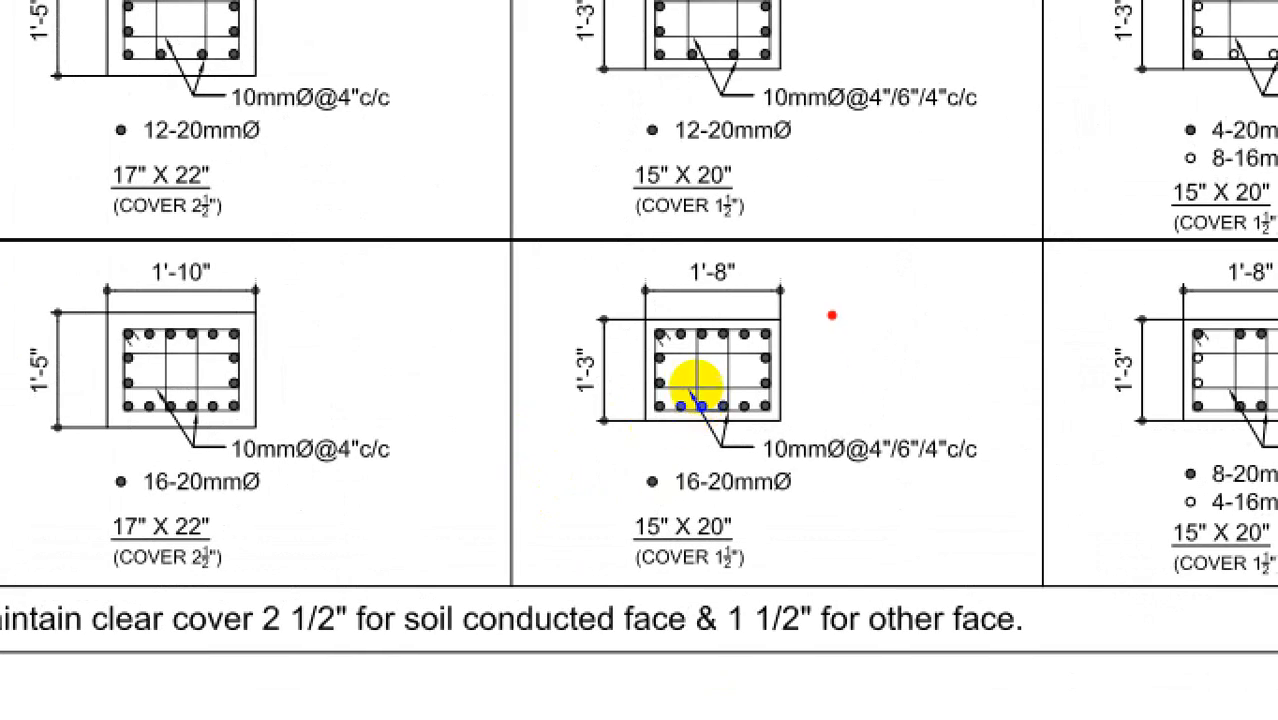
mouse_move(819, 262)
left_mouse_down()
mouse_move(685, 250)
mouse_move(542, 460)
mouse_move(875, 500)
mouse_move(862, 248)
left_mouse_up()
left_click_drag(242, 373, 457, 355)
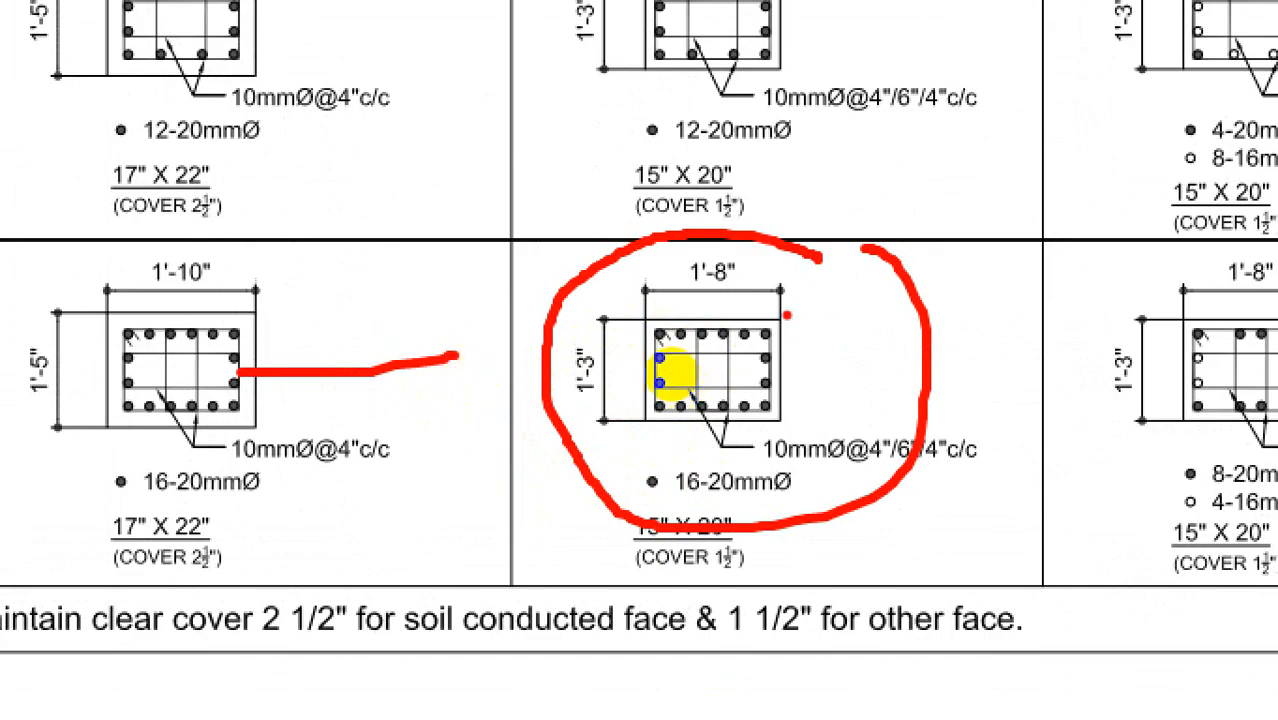
left_click_drag(707, 292, 288, 296)
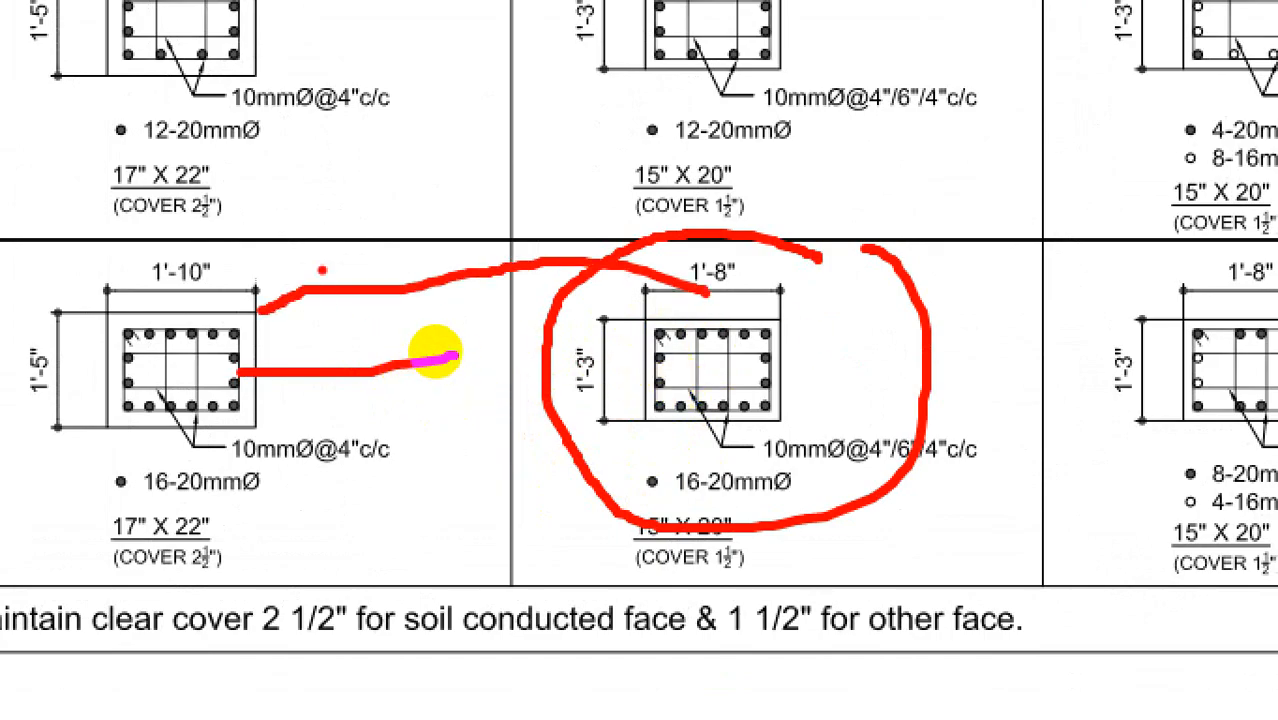
key("Escape")
scroll(461, 268, "up", 4)
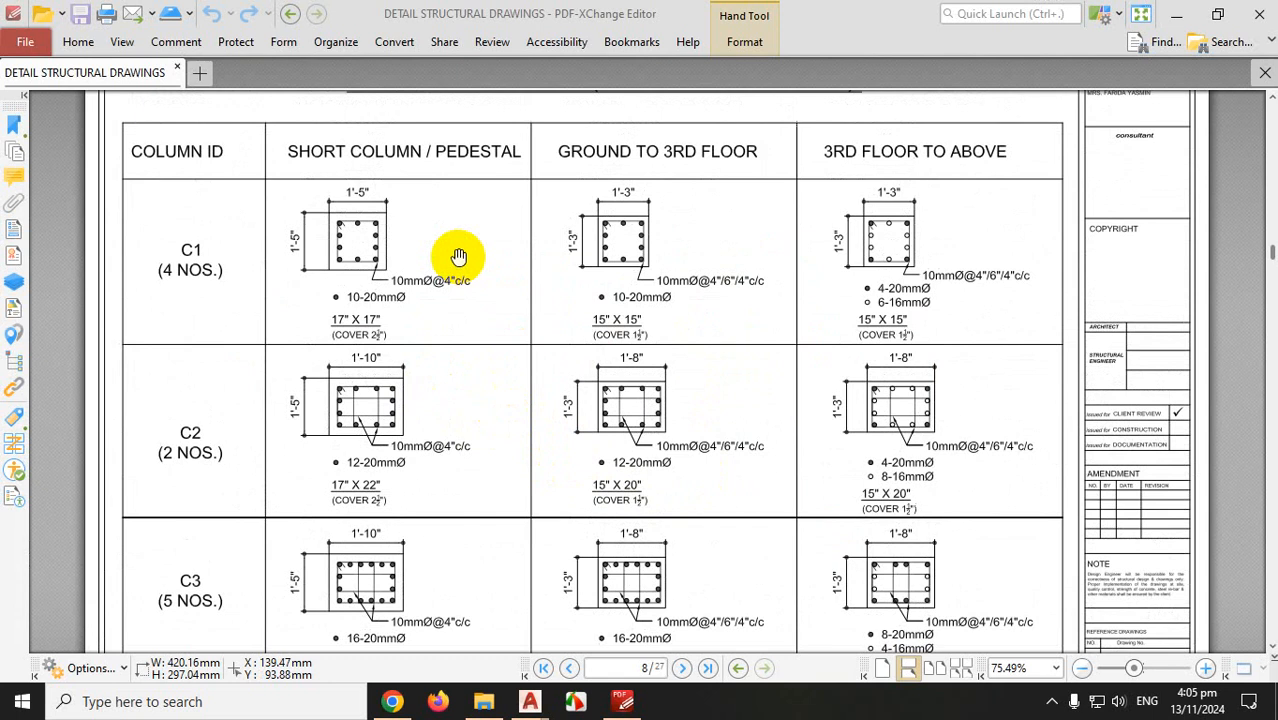
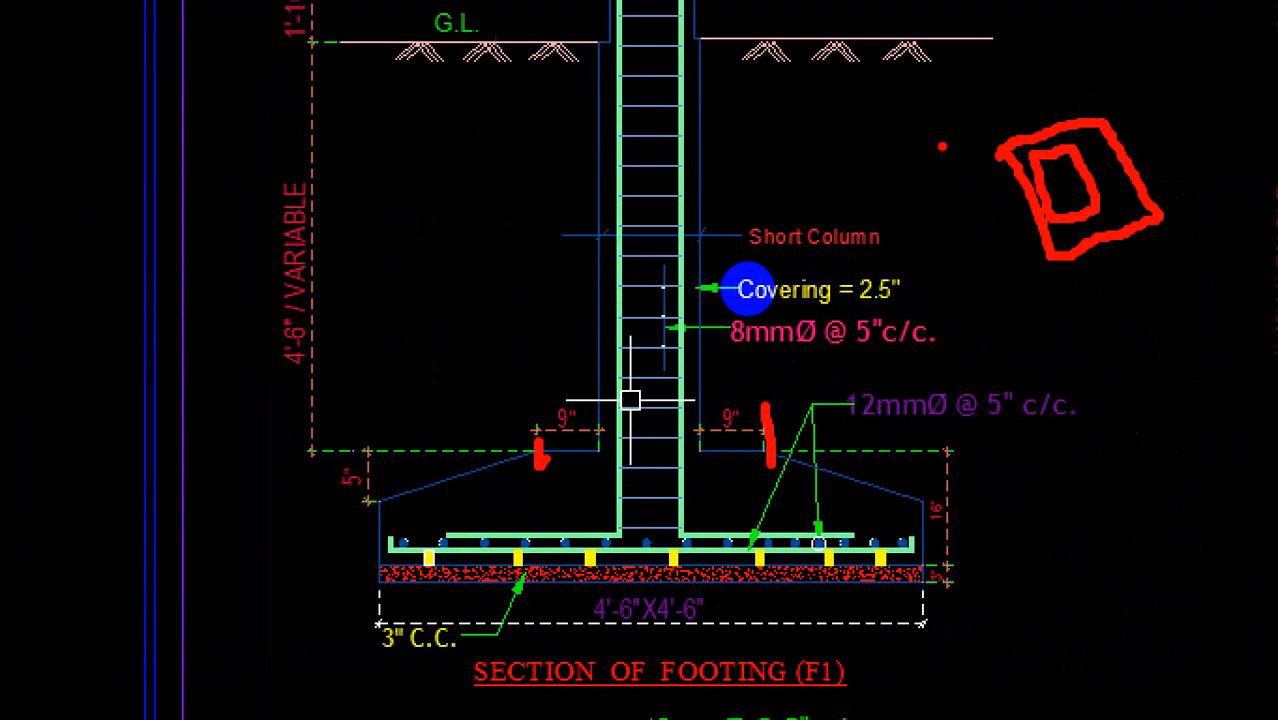
Sketch a red outer footing outline around the nested rectangles beside the Section of Footing (F1) in c22 structure
mouse_move(942, 147)
left_mouse_down()
mouse_move(1012, 288)
mouse_move(1195, 215)
mouse_move(1135, 80)
mouse_move(930, 150)
left_mouse_up()
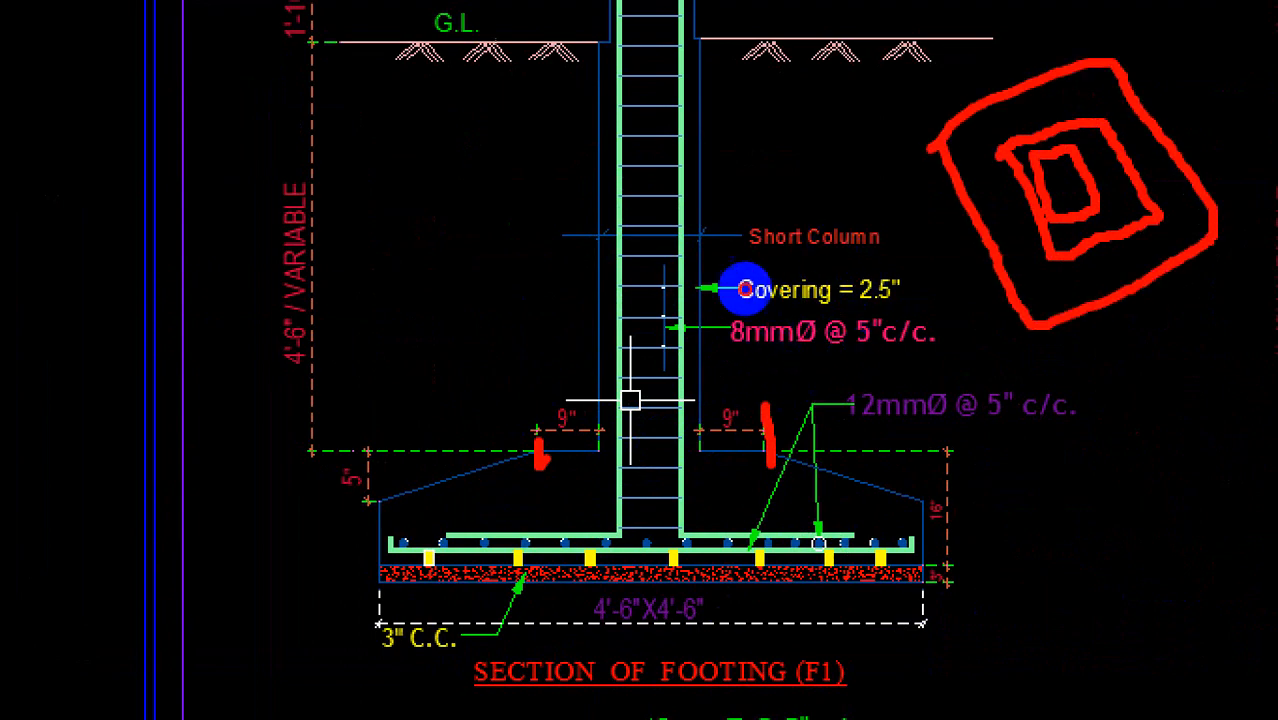
Trace the 9" ledge level and footing base of section F1 in red, and sketch the matching outer rectangle around the nested plan
mouse_move(548, 382)
left_mouse_down()
mouse_move(828, 410)
mouse_move(815, 330)
left_mouse_up()
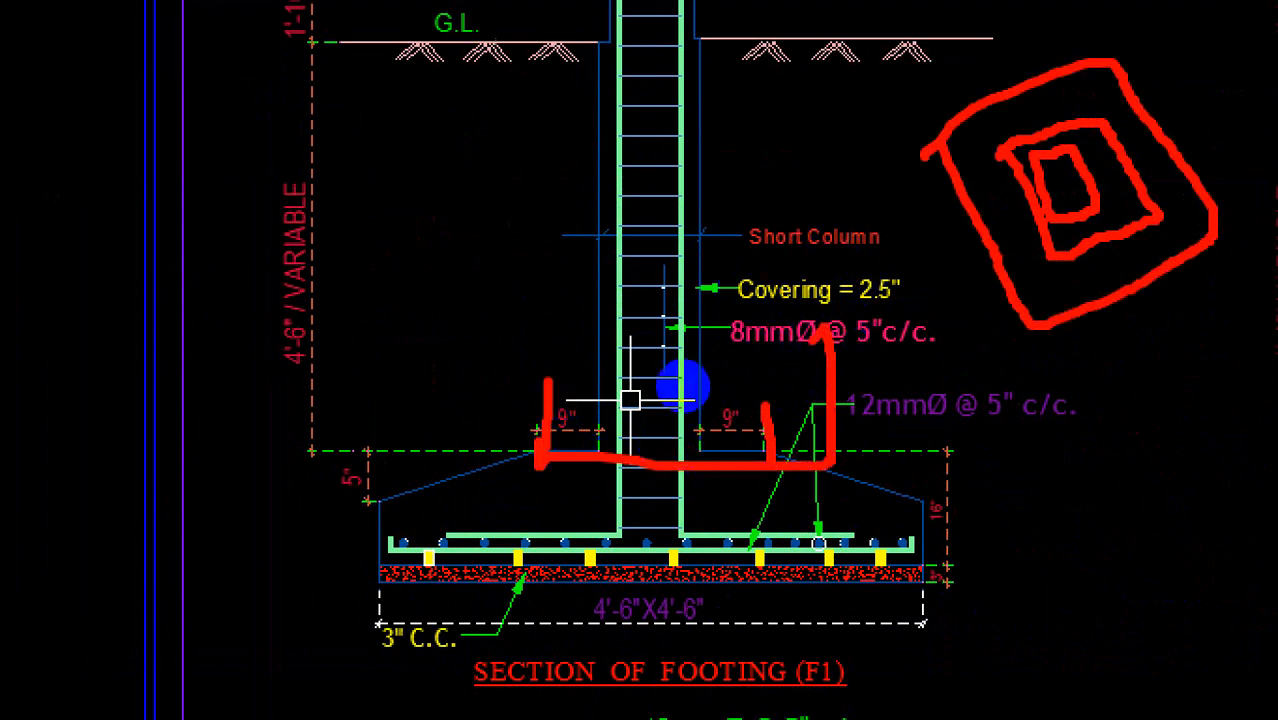
mouse_move(386, 480)
left_mouse_down()
mouse_move(494, 585)
mouse_move(955, 577)
mouse_move(938, 432)
left_mouse_up()
mouse_move(1107, 15)
left_mouse_down()
mouse_move(775, 130)
mouse_move(1250, 330)
mouse_move(1140, 3)
mouse_move(1120, 8)
left_mouse_up()
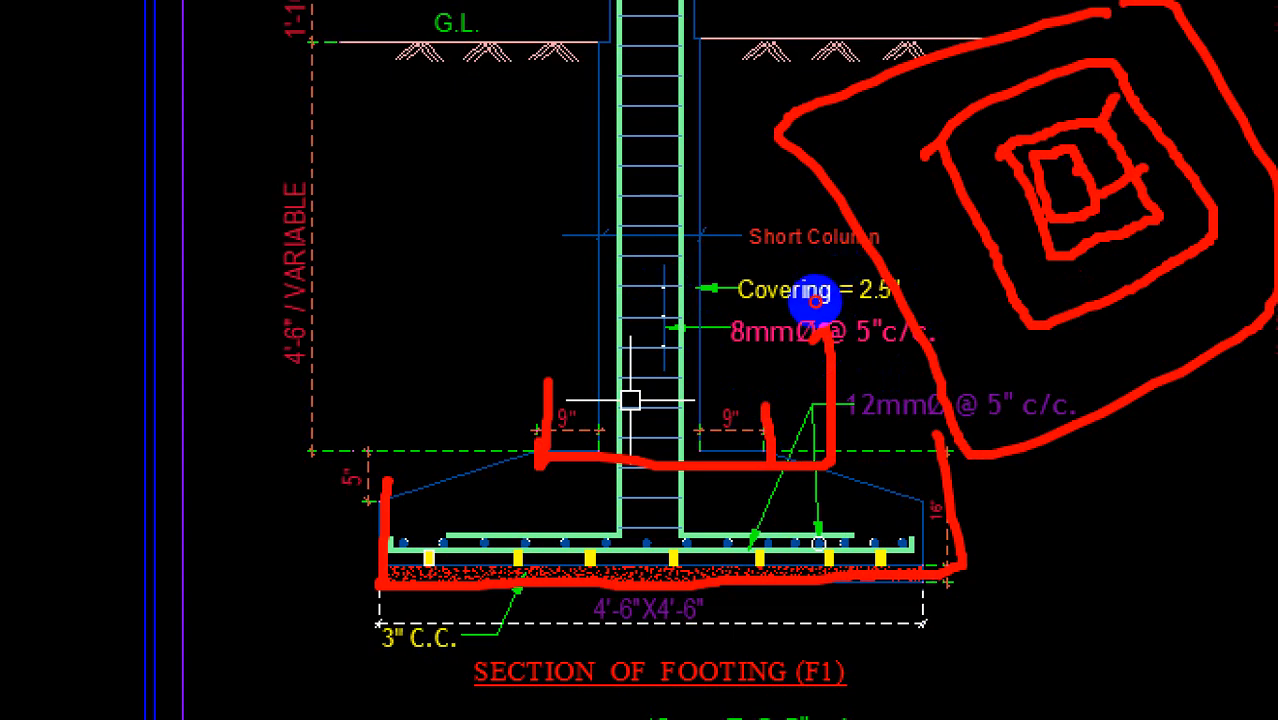
left_click_drag(1100, 198, 1166, 278)
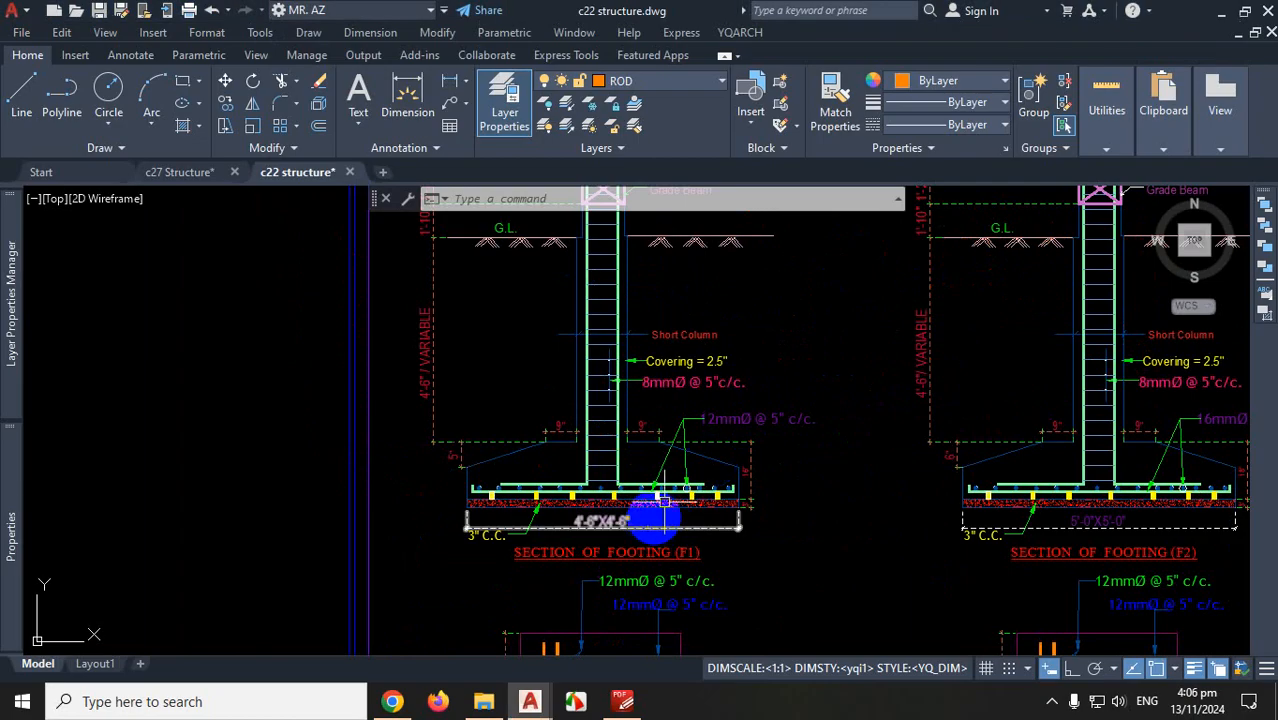
Switch to the c27 Structure drawing and offset the column rectangle inside the footing square outward by 1
scroll(728, 496, "down", 3)
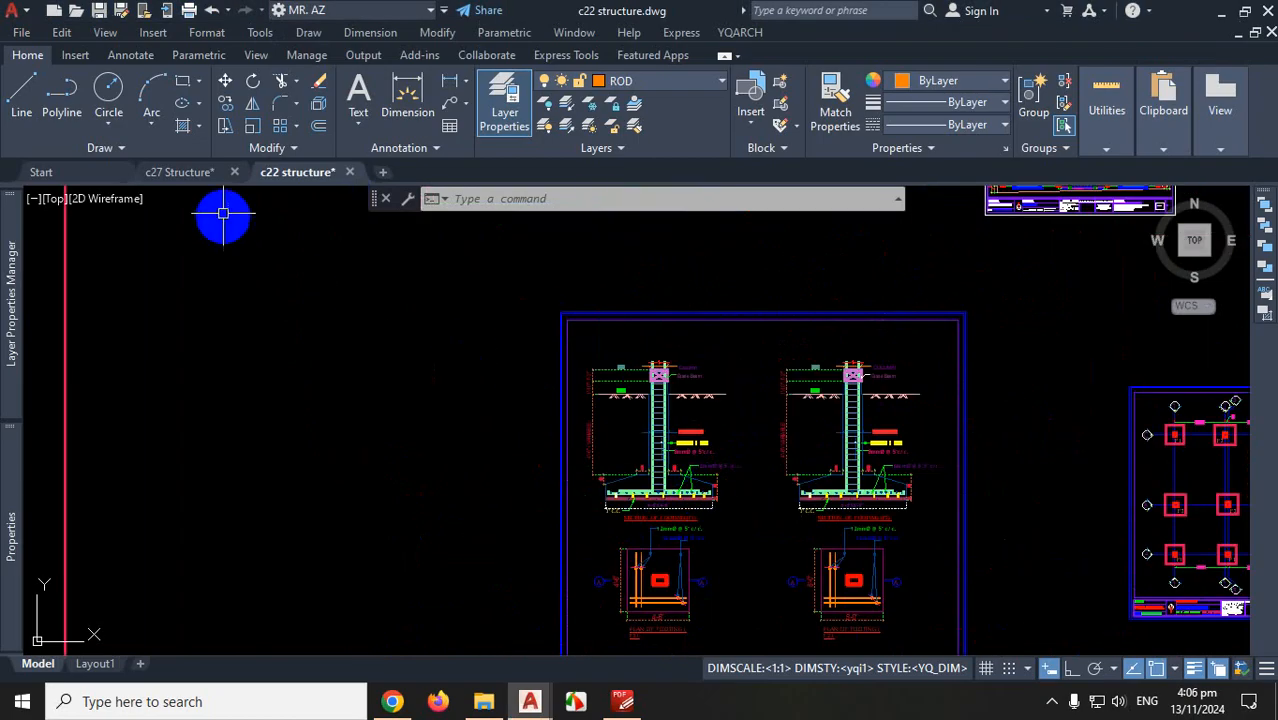
left_click(205, 180)
scroll(665, 488, "up", 6)
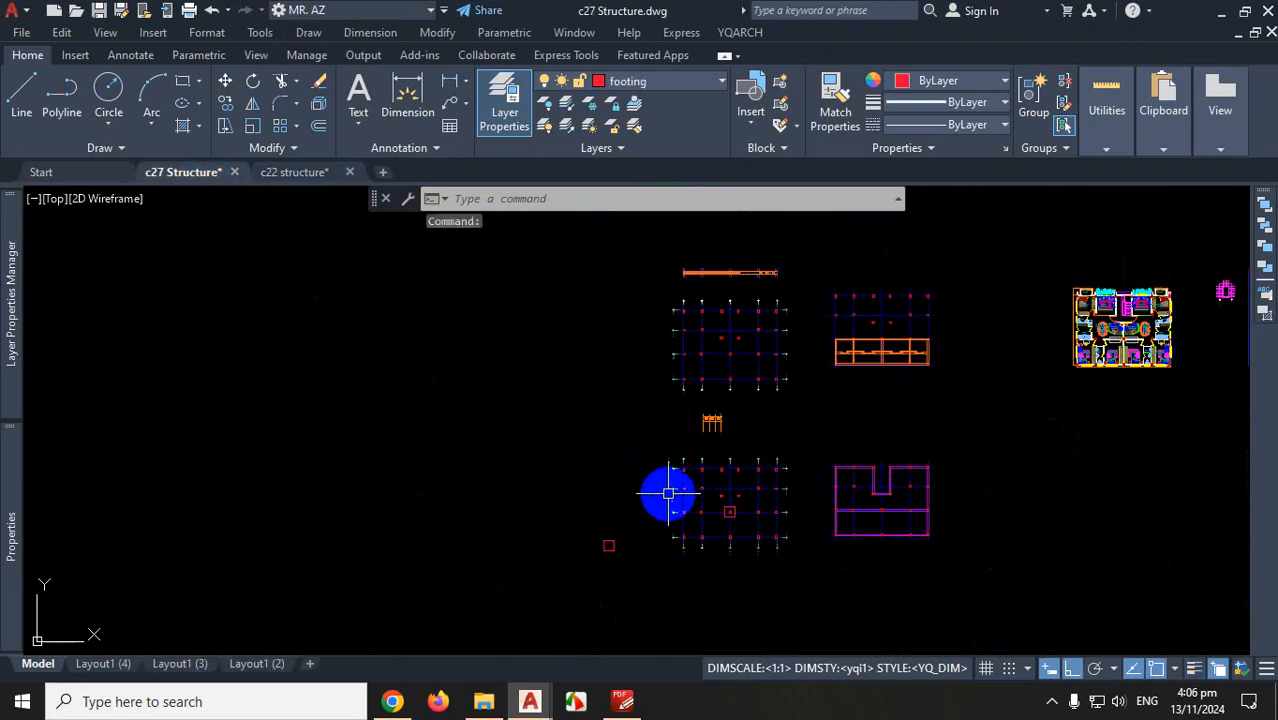
scroll(893, 528, "up", 8)
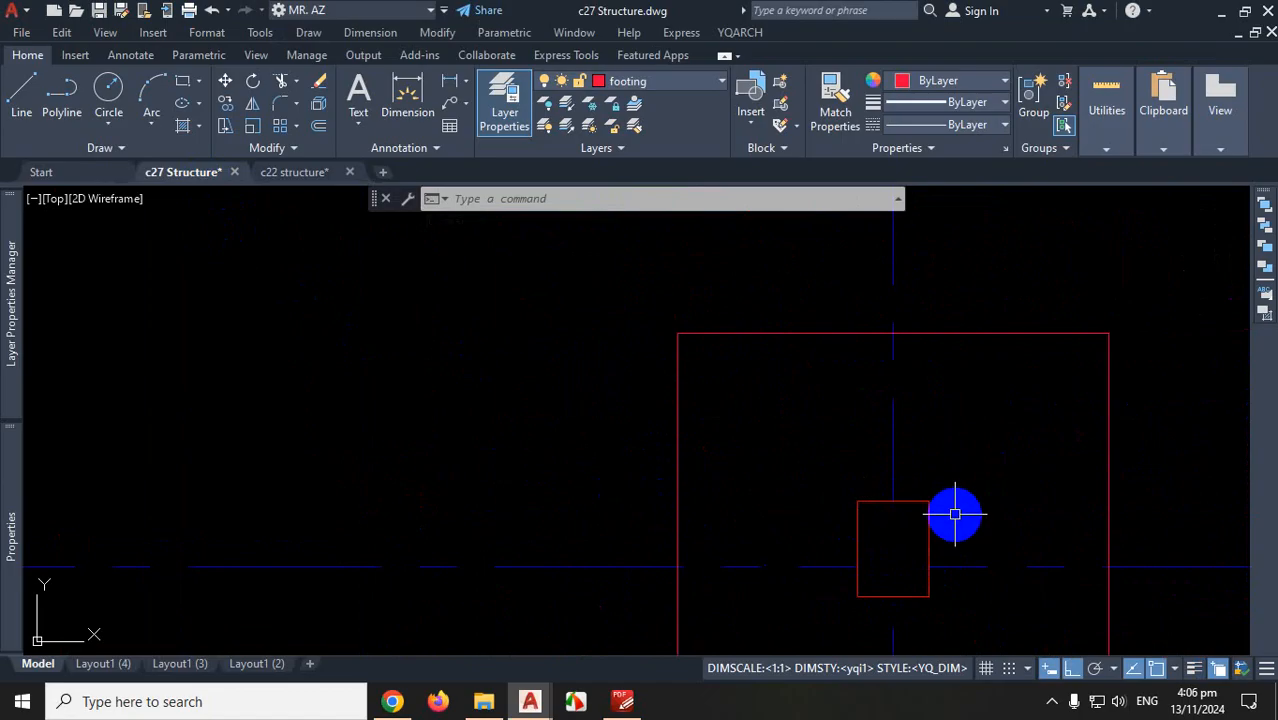
key("Return")
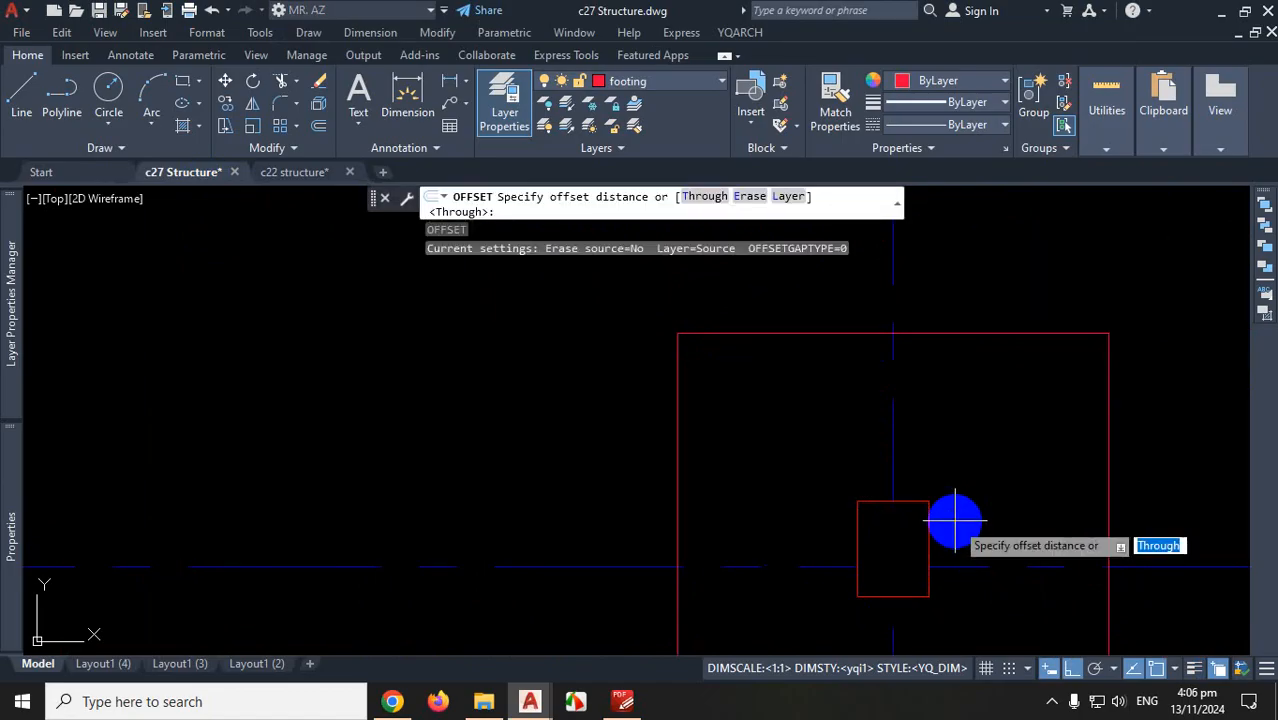
type("1")
key("Return")
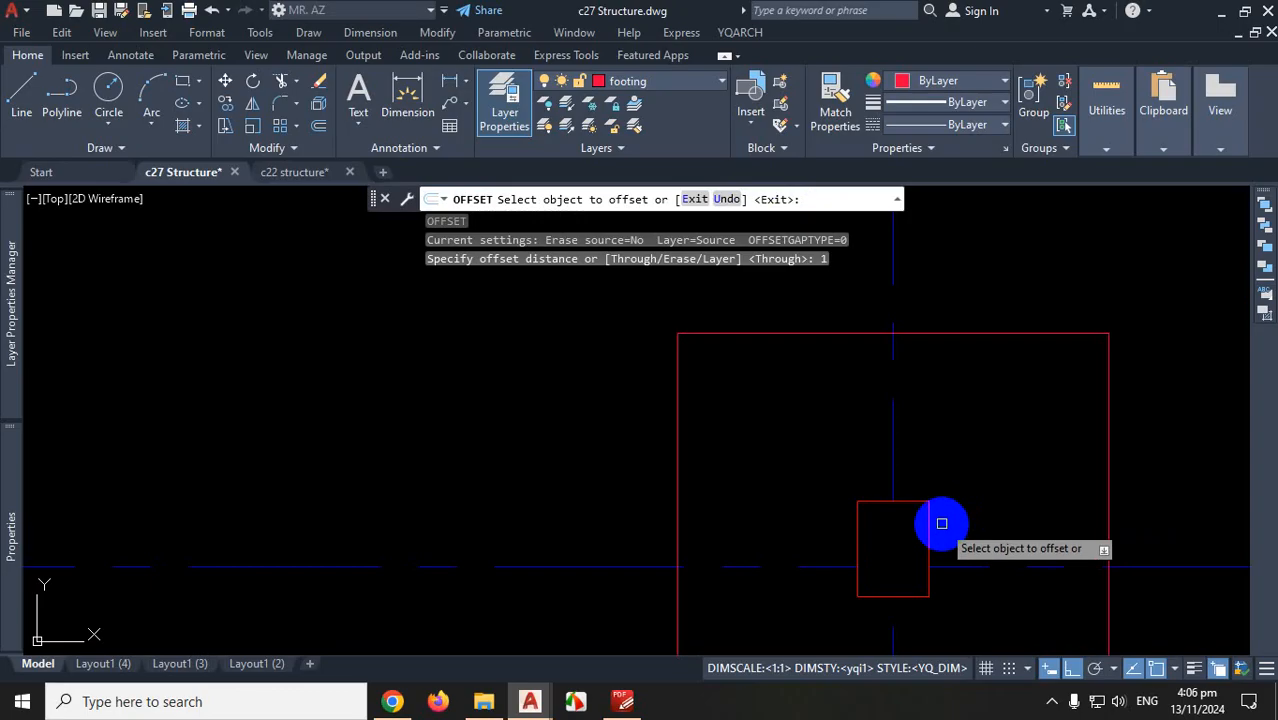
left_click(928, 525)
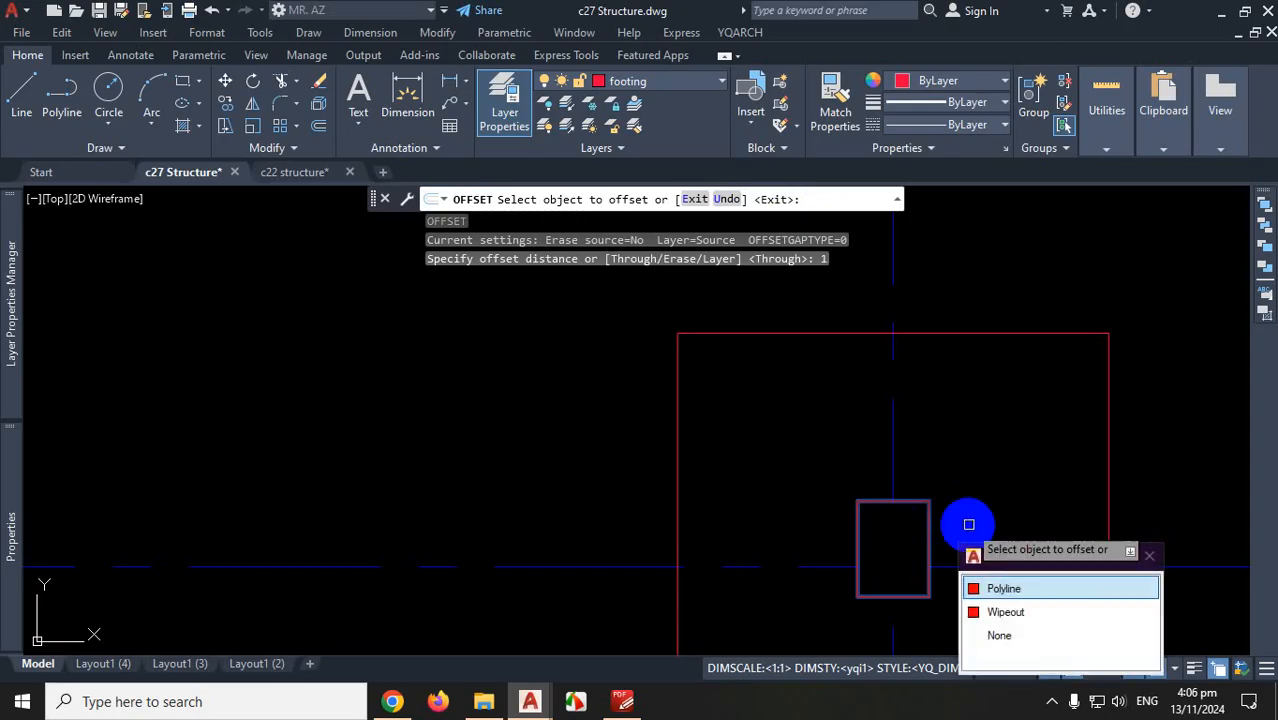
left_click(1033, 588)
left_click(1014, 513)
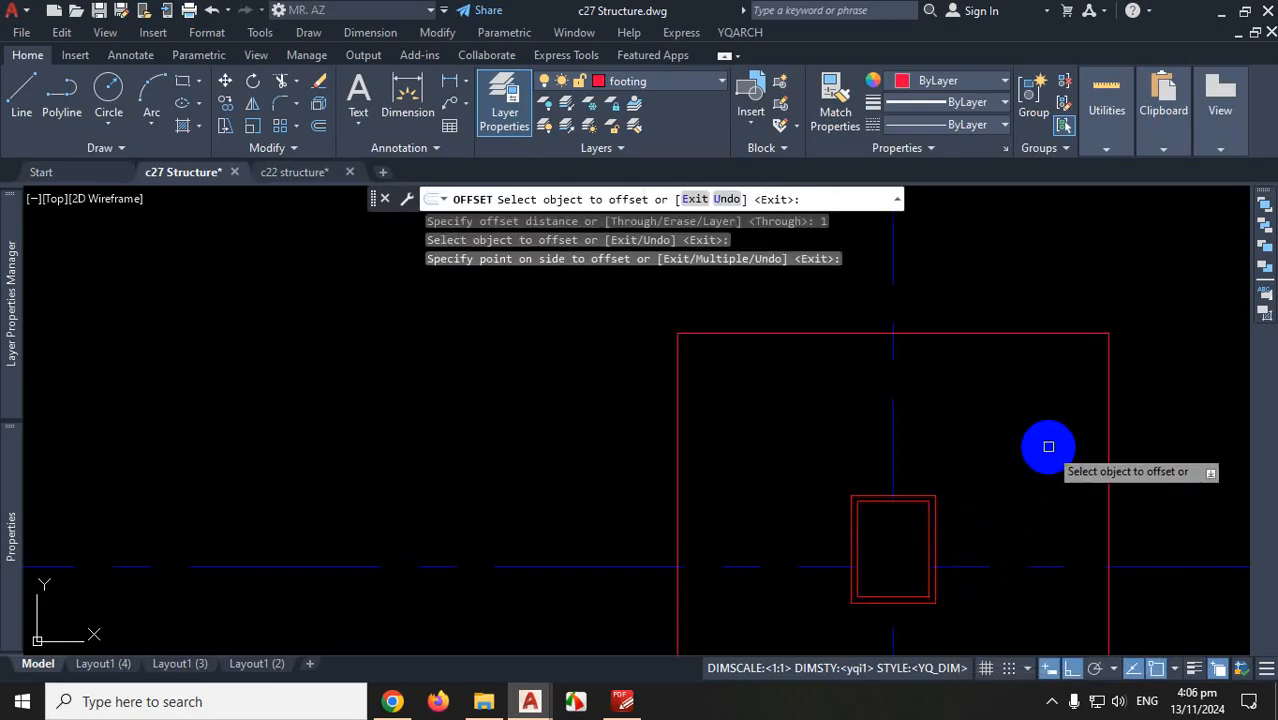
Offset the inner column polyline outward by 9 to form the flat ledge outline inside the footing square
scroll(964, 410, "down", 4)
scroll(950, 445, "up", 6)
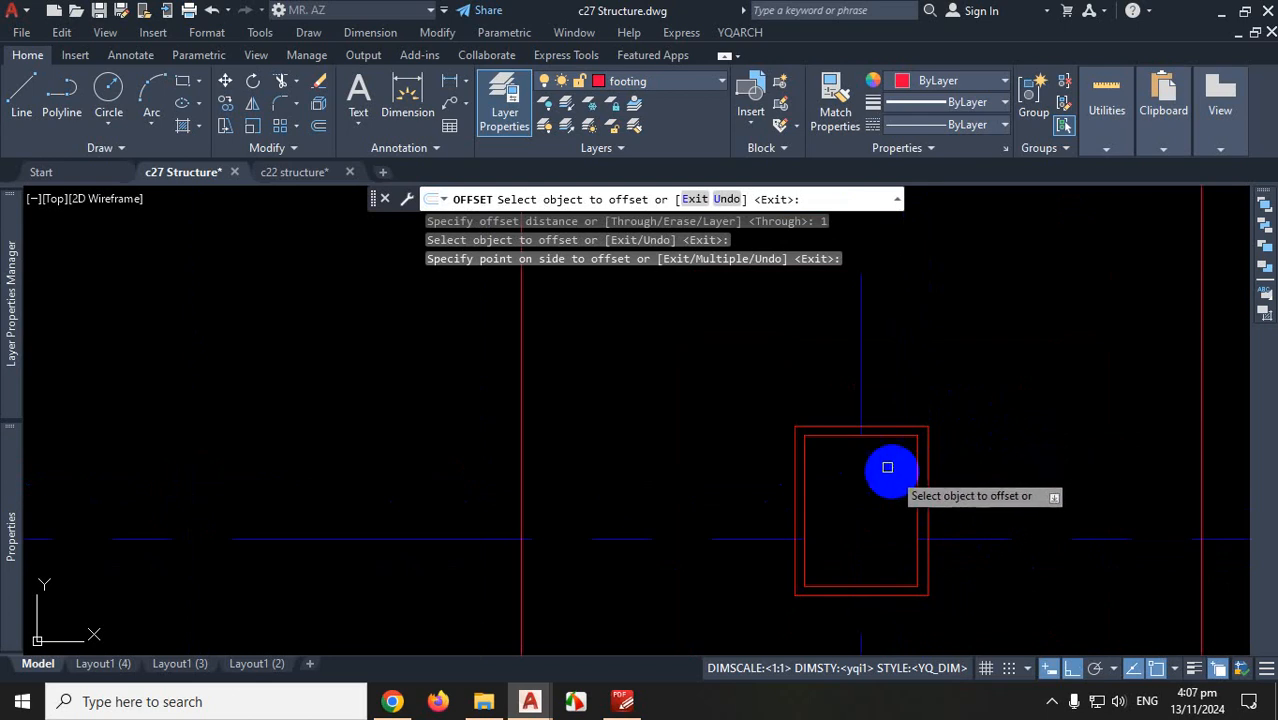
scroll(898, 444, "up", 4)
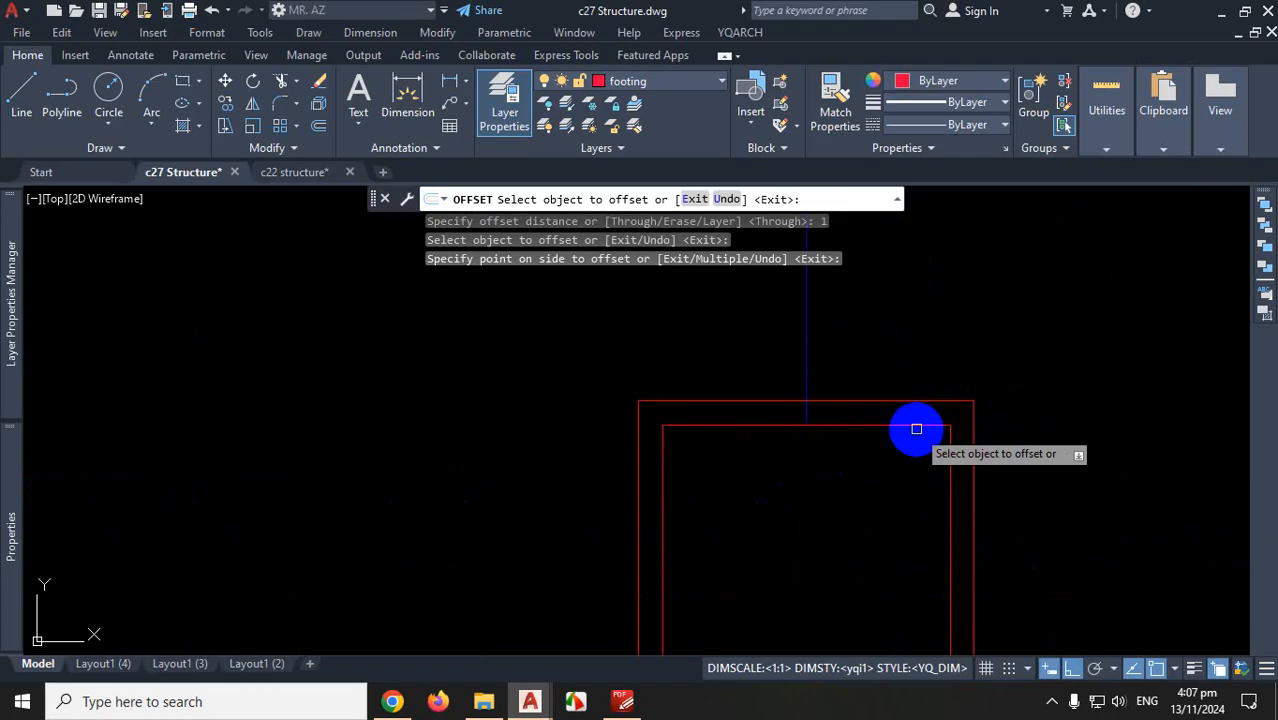
left_click(916, 429)
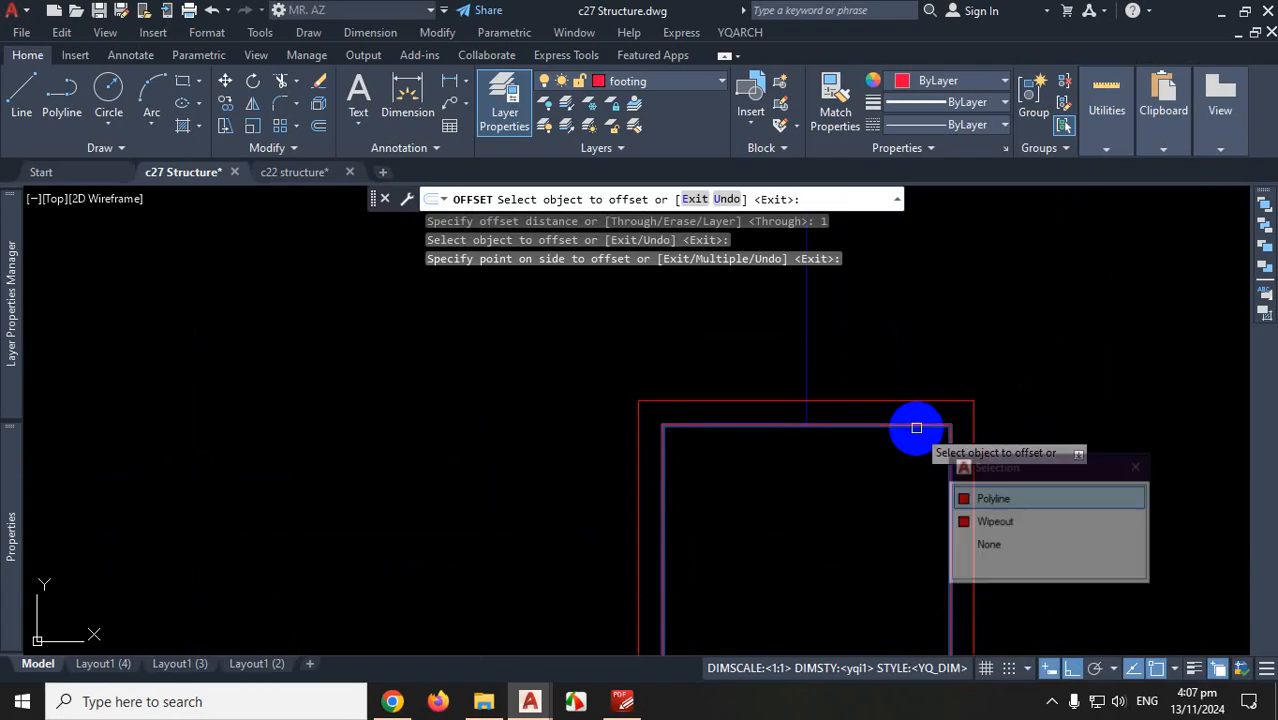
left_click(1030, 508)
scroll(906, 465, "down", 4)
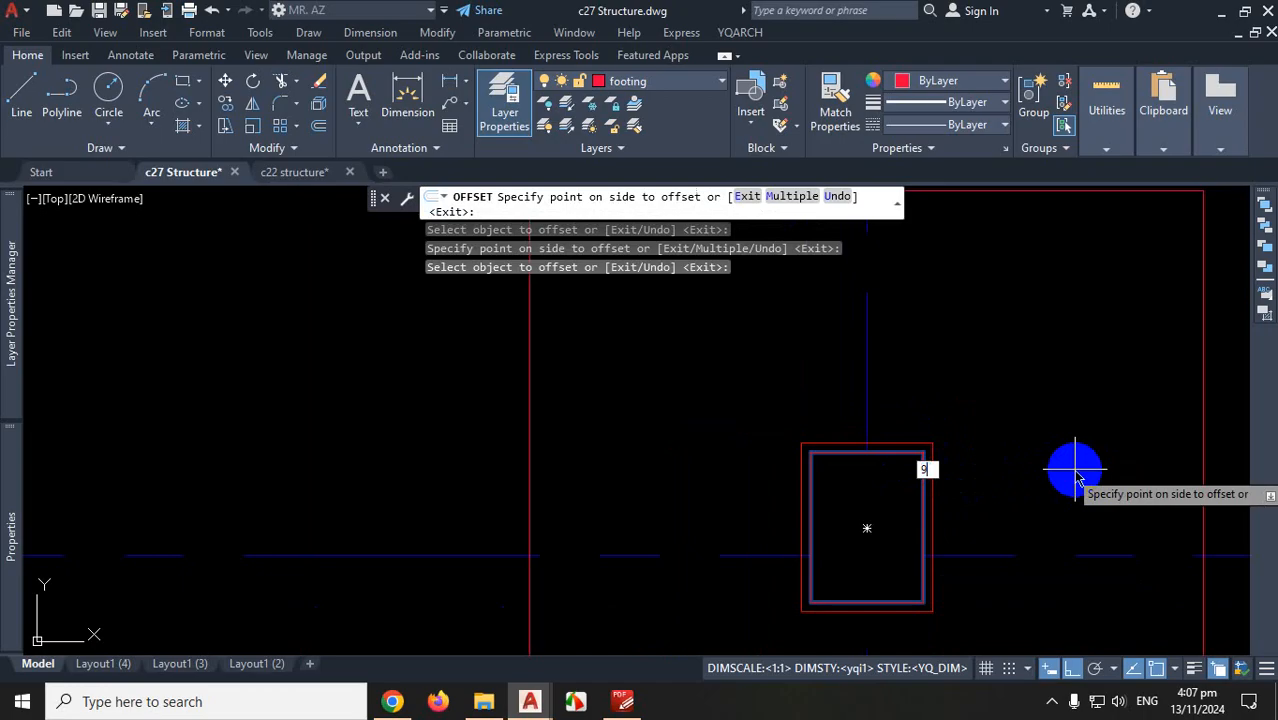
key("Return")
scroll(995, 427, "down", 6)
scroll(1029, 488, "up", 2)
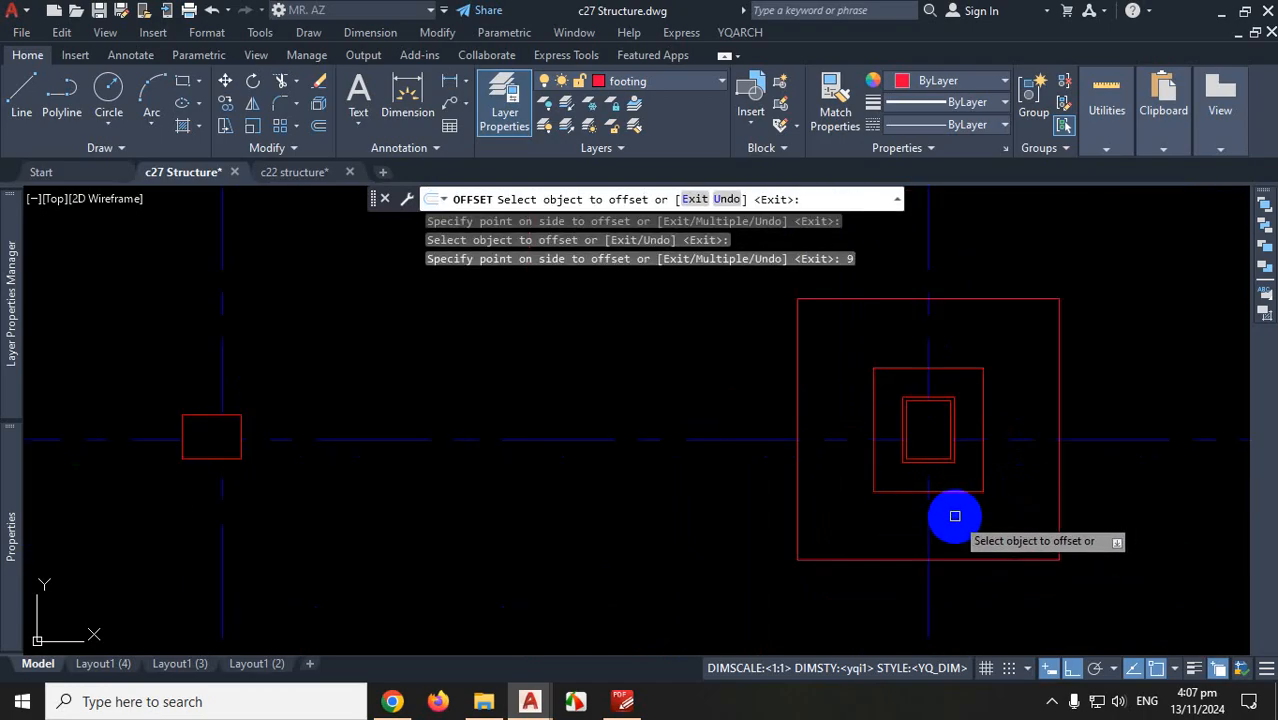
key("Escape")
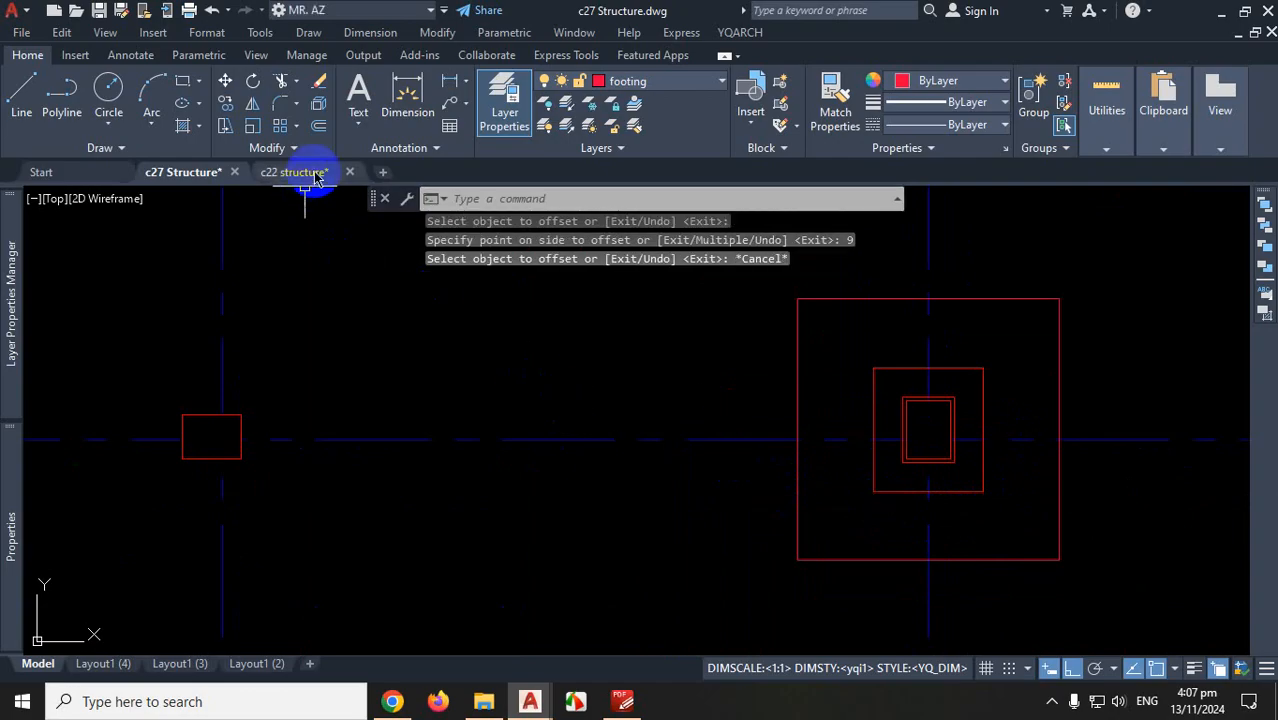
Switch to the c22 structure drawing, circle the 9" projection beside the short column in red and mark the ledge line below it
left_click(318, 172)
scroll(640, 500, "up", 6)
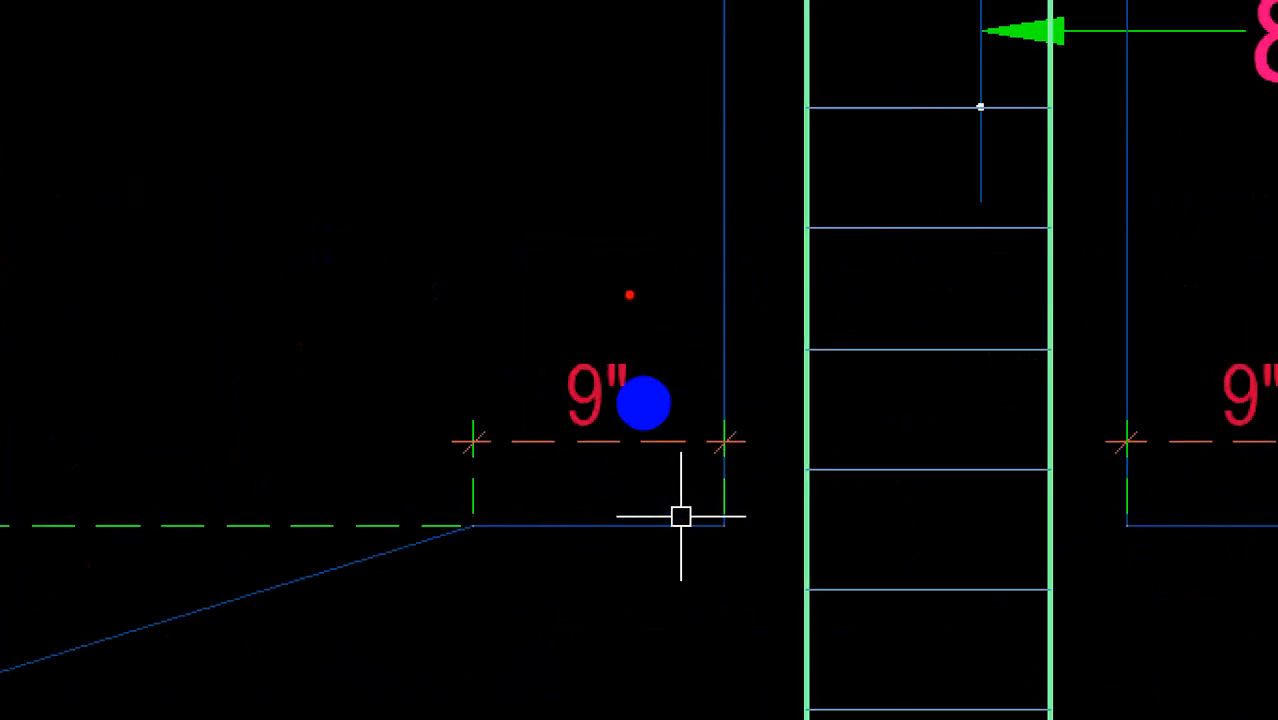
mouse_move(629, 295)
left_mouse_down()
mouse_move(645, 500)
mouse_move(615, 285)
mouse_move(568, 300)
left_mouse_up()
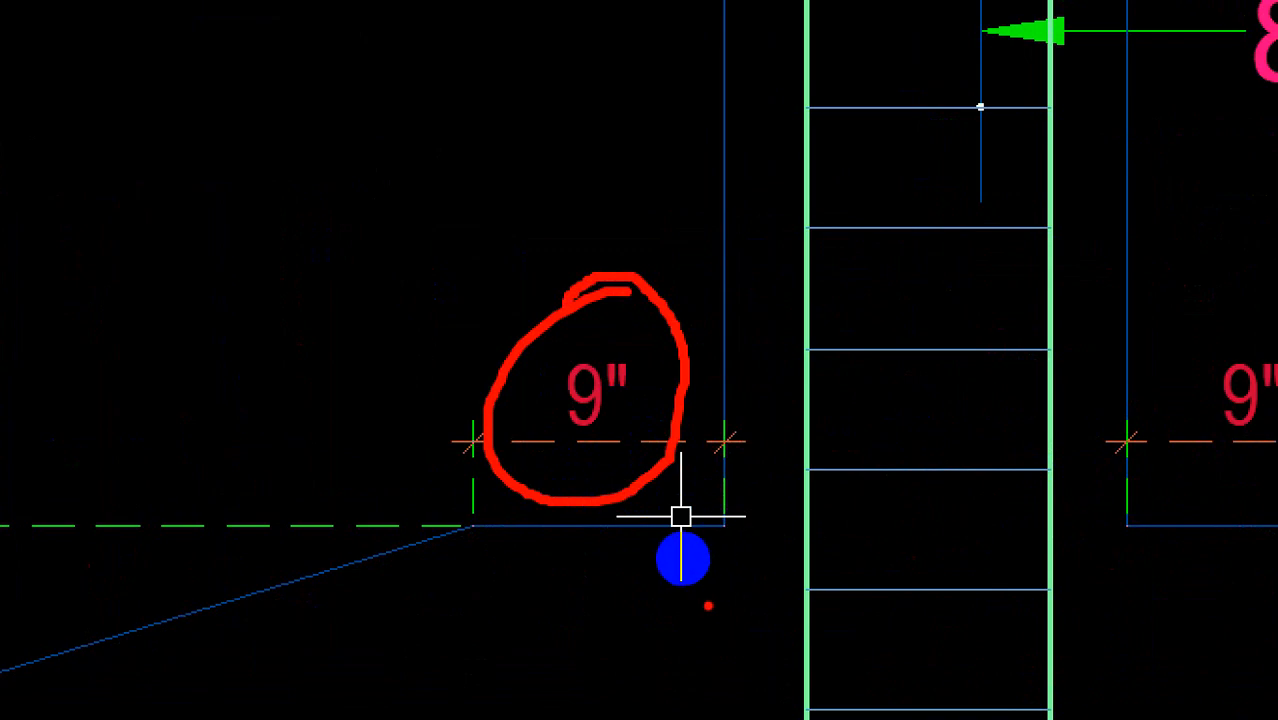
left_click_drag(540, 456, 662, 465)
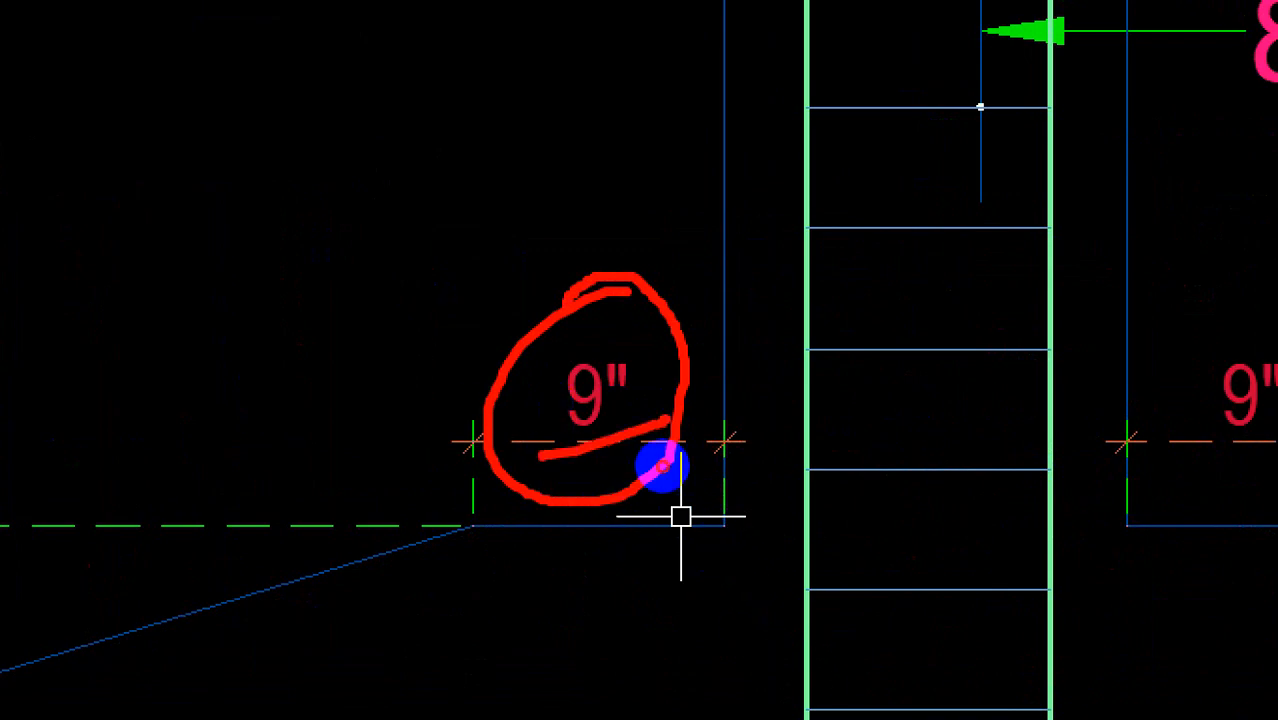
left_click_drag(726, 523, 605, 517)
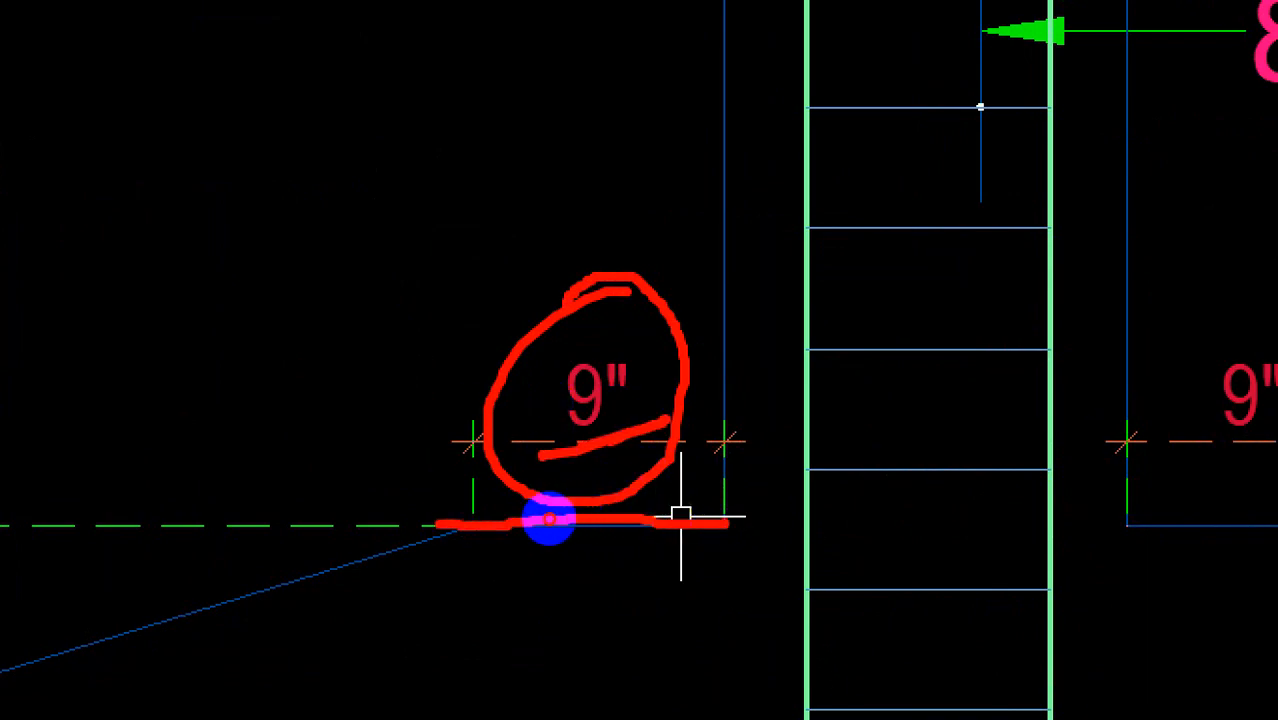
left_click_drag(482, 402, 470, 648)
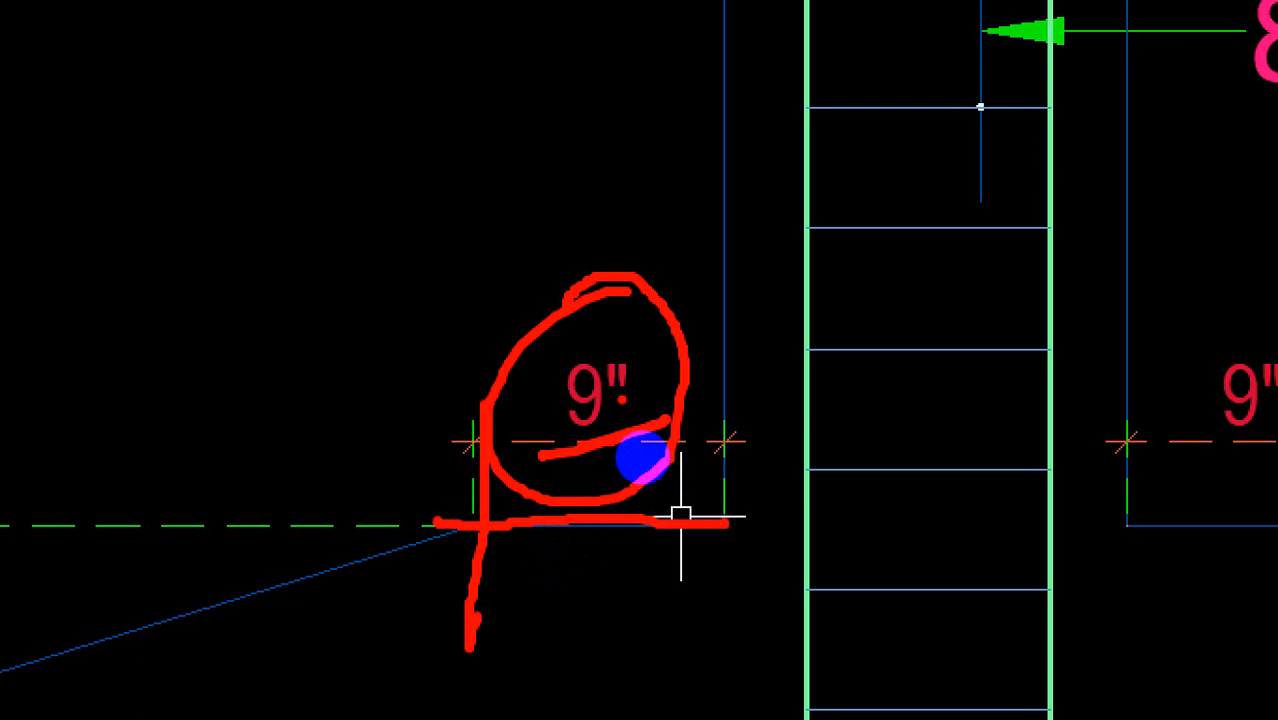
left_click_drag(462, 200, 496, 146)
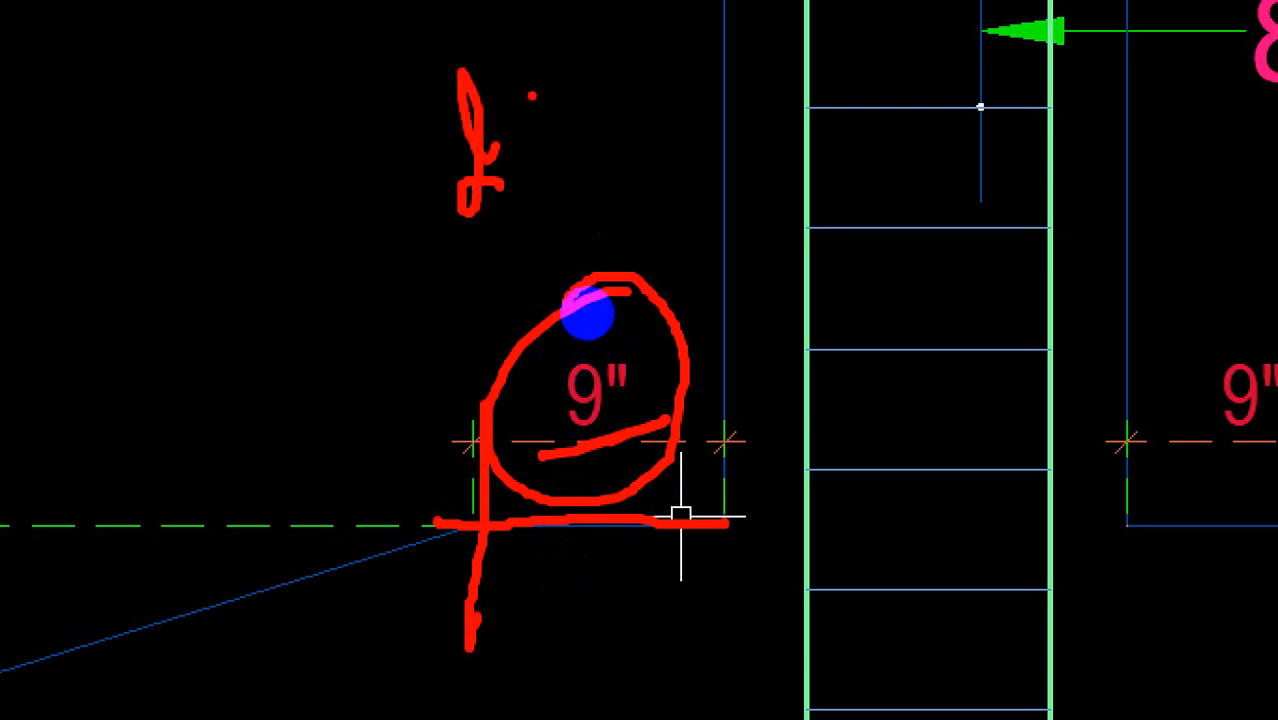
left_click_drag(400, 208, 650, 157)
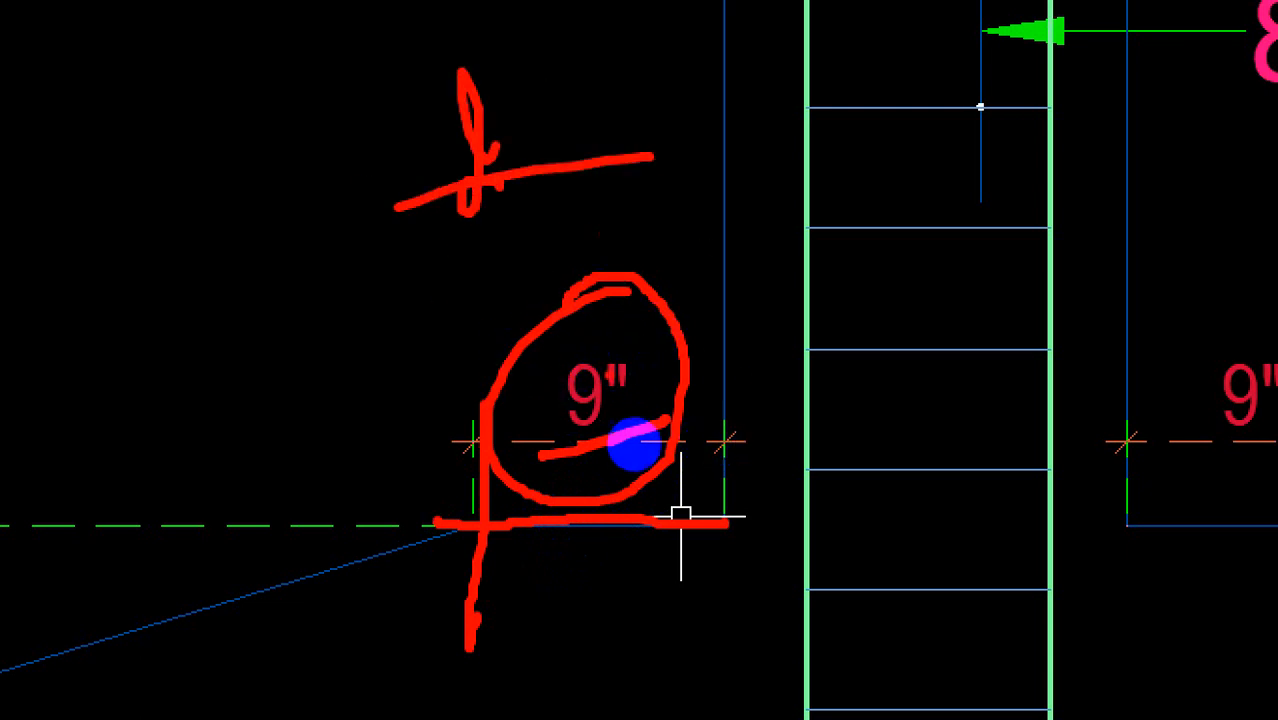
key("Escape")
Trace the F1 footing's sloped top edge in red, then outline and scribble in the 5" deep wedge above the slope
scroll(636, 363, "down", 2)
key("ctrl+1")
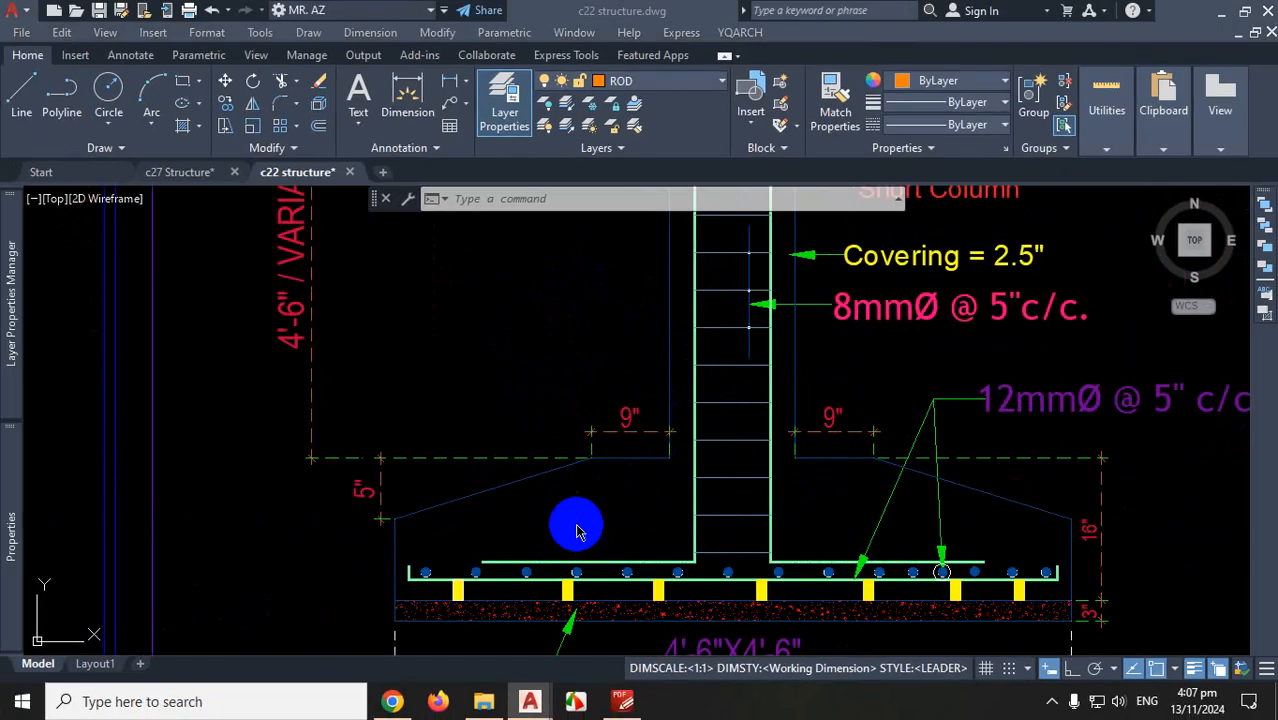
left_click(541, 512)
left_click_drag(590, 455, 452, 496)
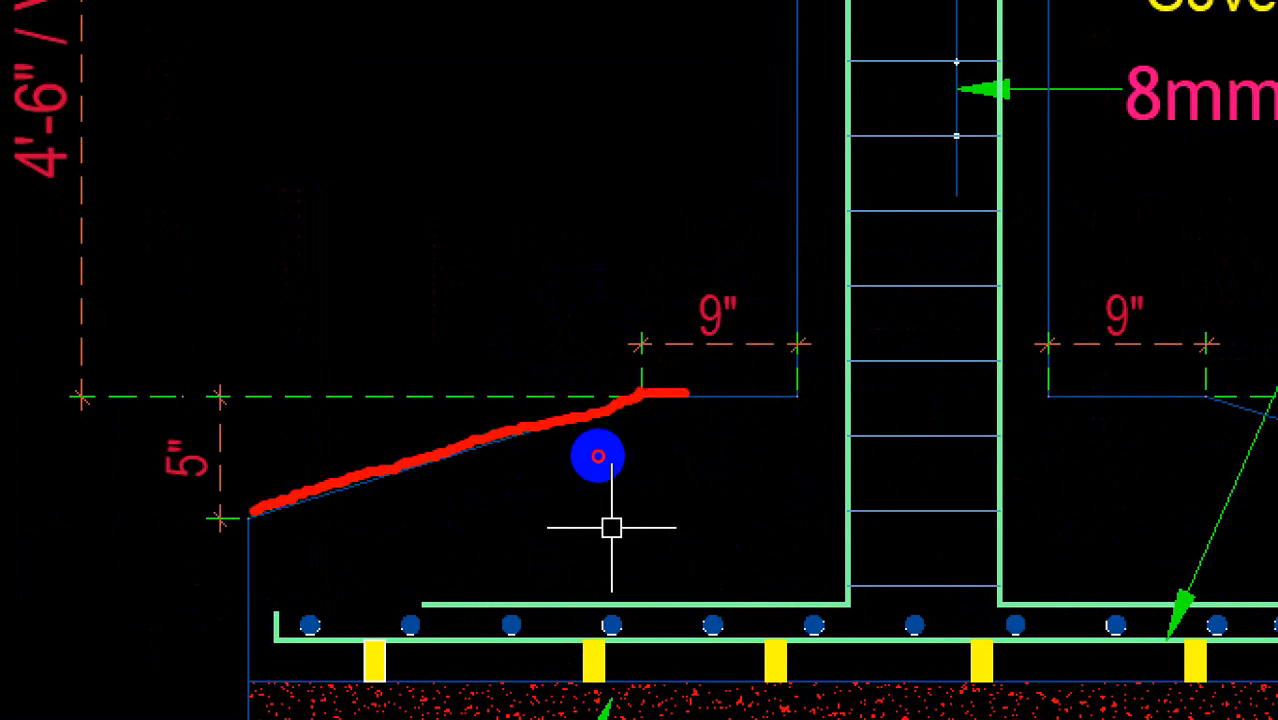
mouse_move(598, 456)
left_mouse_down()
mouse_move(525, 445)
mouse_move(420, 455)
mouse_move(385, 513)
left_mouse_up()
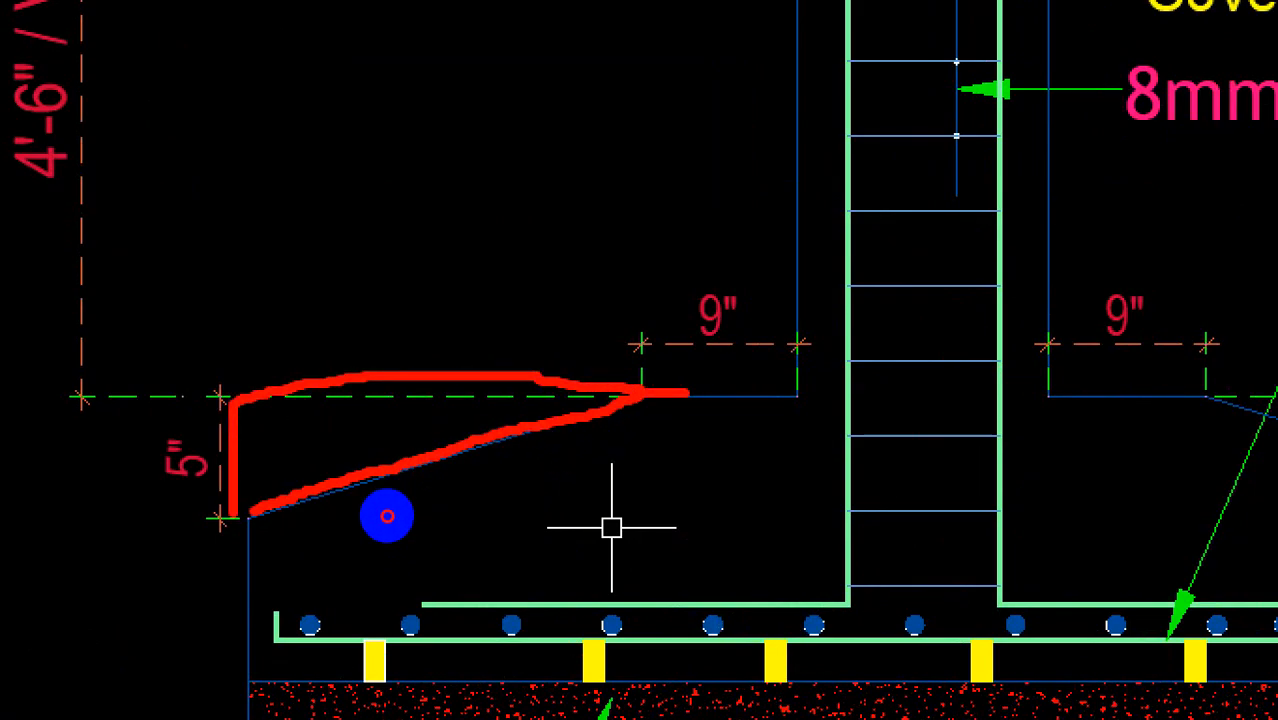
left_click(420, 465)
left_click_drag(442, 477, 469, 456)
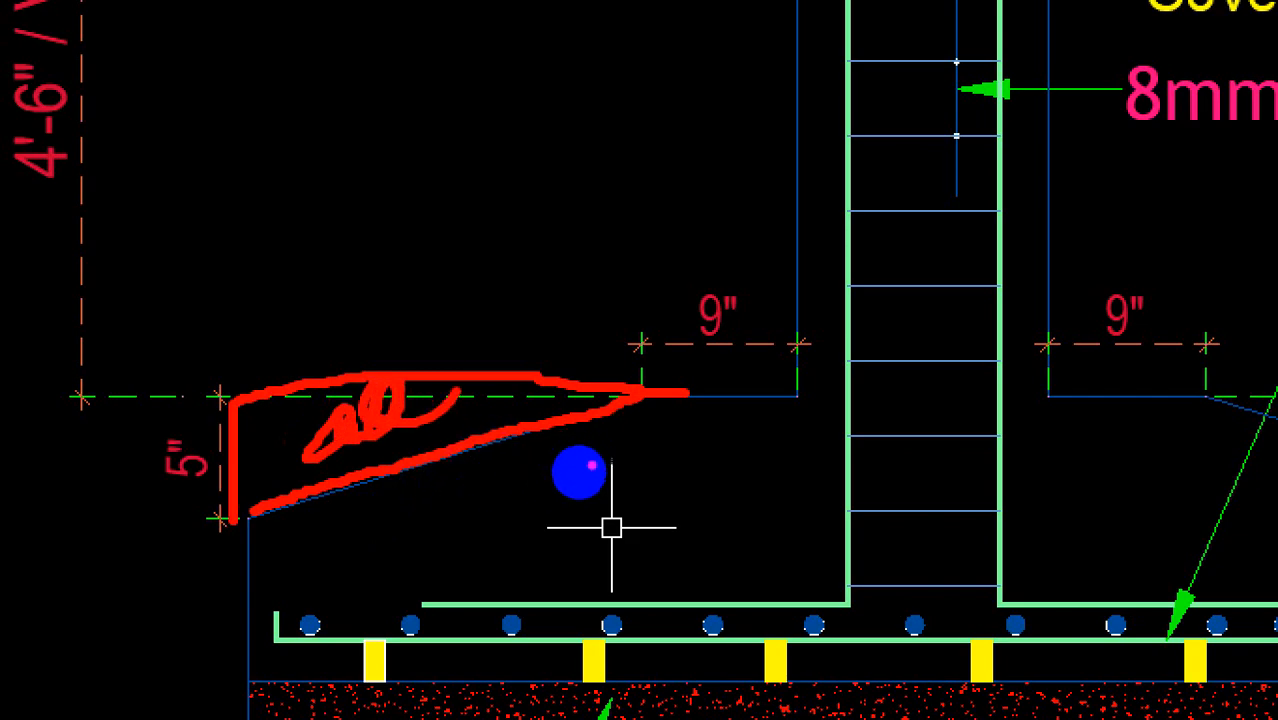
Outline the half footing up to the short column face in red, circling its deep part at the column and its thin outer edge
left_click_drag(797, 296, 782, 622)
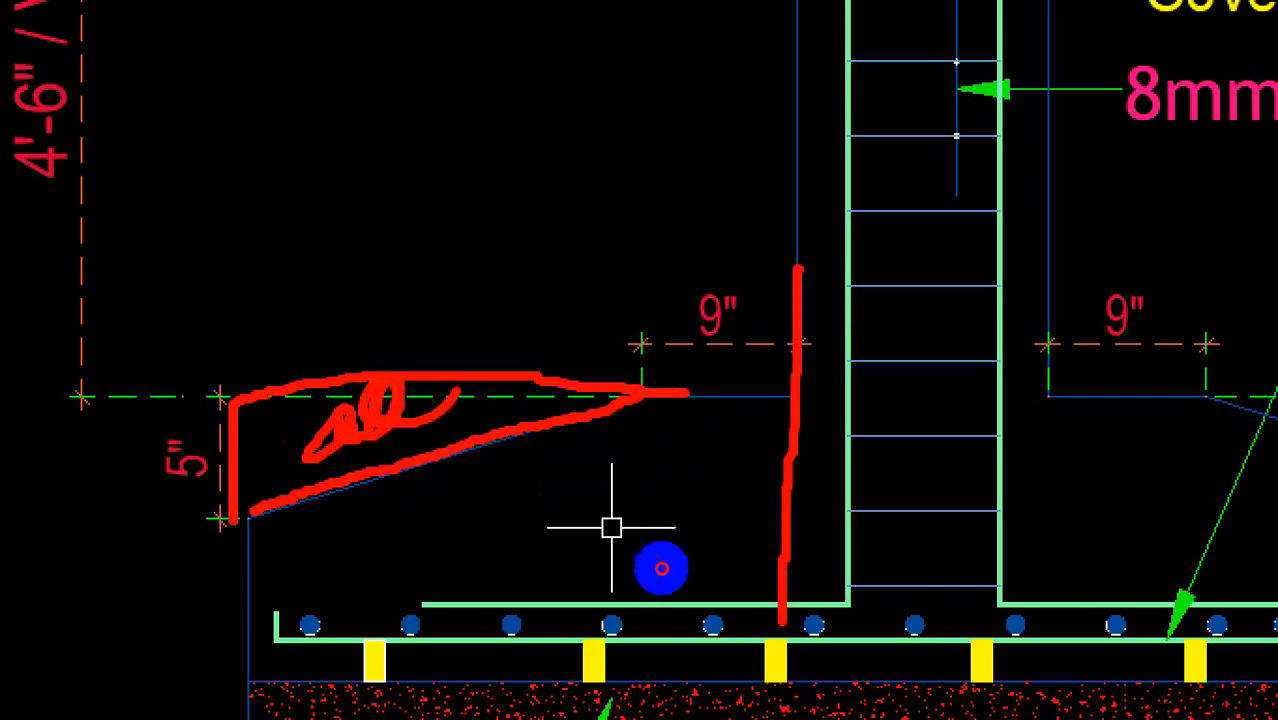
mouse_move(787, 685)
left_mouse_down()
mouse_move(265, 690)
mouse_move(245, 520)
mouse_move(700, 403)
left_mouse_up()
mouse_move(790, 350)
left_mouse_down()
mouse_move(693, 630)
mouse_move(833, 412)
mouse_move(740, 297)
left_mouse_up()
mouse_move(382, 554)
left_mouse_down()
mouse_move(434, 516)
mouse_move(391, 545)
left_mouse_up()
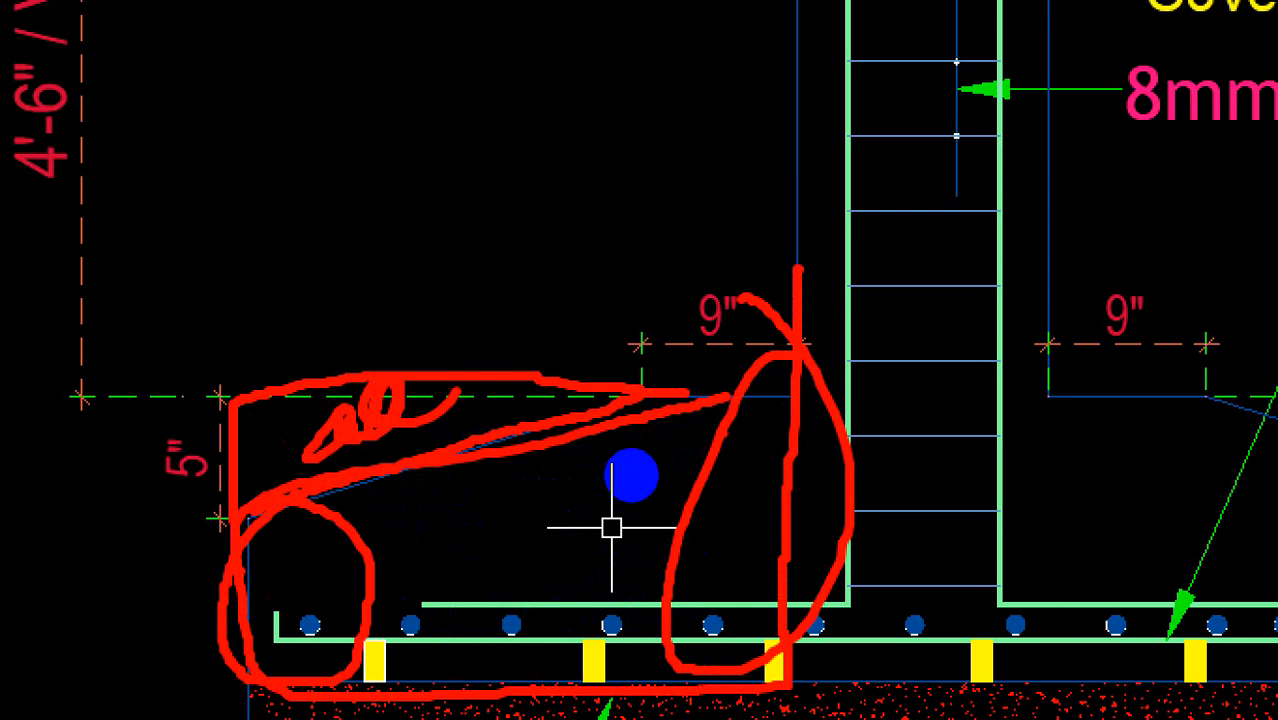
Handwrite the footing depth formula d = M/Rb in red above the section and underline the footing's slope
left_click_drag(650, 435, 555, 466)
left_click_drag(438, 178, 432, 268)
left_click_drag(443, 105, 487, 293)
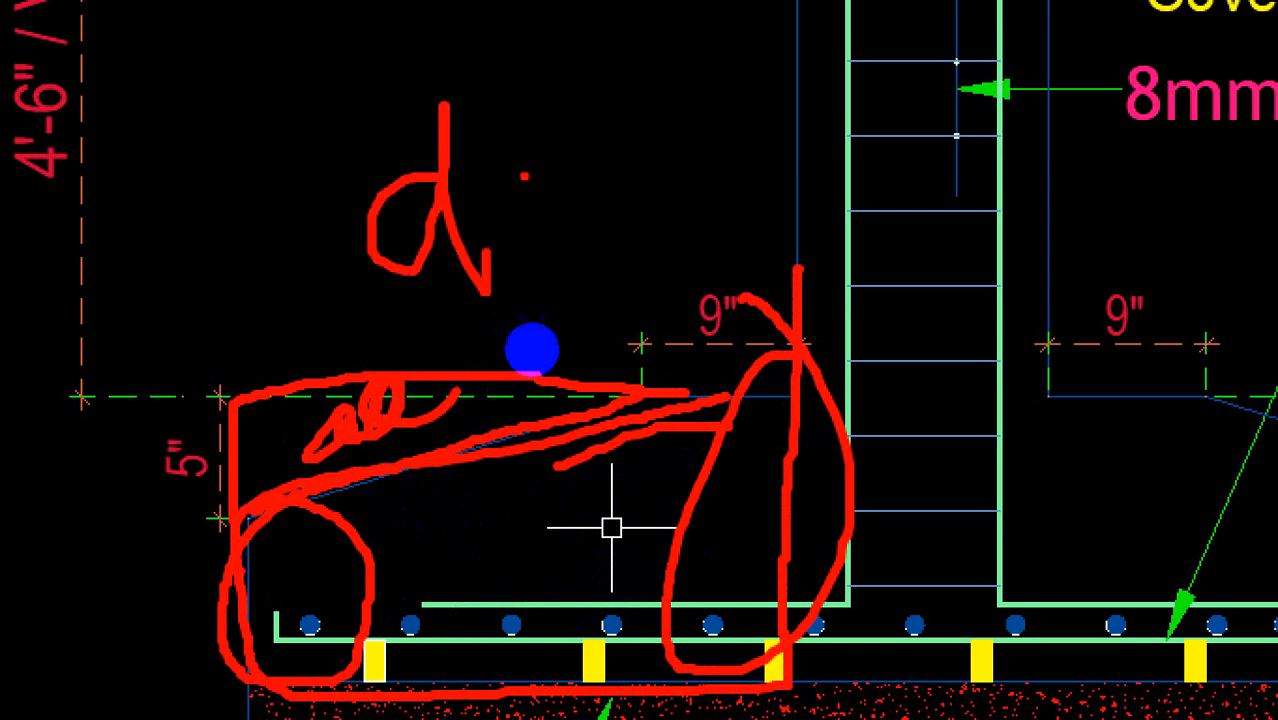
left_click_drag(522, 158, 615, 155)
left_click_drag(518, 232, 797, 168)
mouse_move(640, 128)
left_mouse_down()
mouse_move(736, 110)
mouse_move(805, 128)
left_mouse_up()
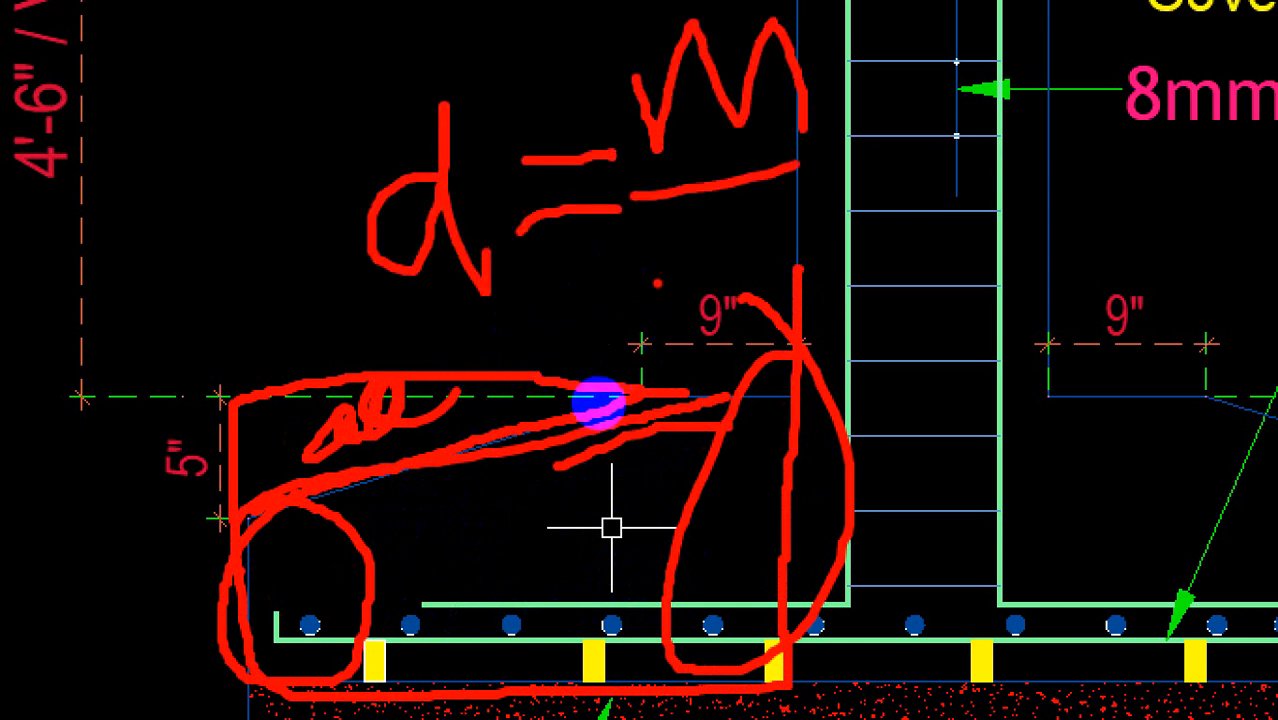
mouse_move(690, 320)
left_mouse_down()
mouse_move(690, 270)
mouse_move(800, 272)
left_mouse_up()
left_click_drag(790, 178, 818, 250)
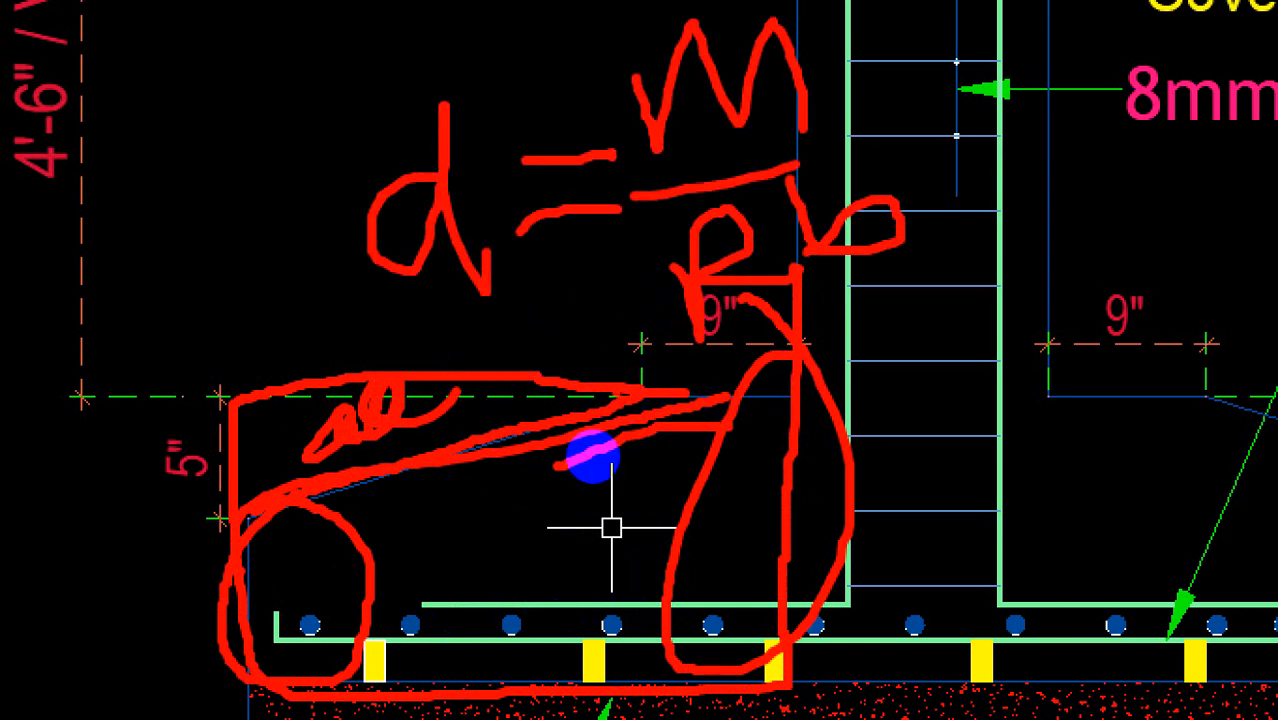
left_click_drag(592, 458, 442, 472)
mouse_move(494, 42)
left_mouse_down()
mouse_move(312, 101)
mouse_move(381, 74)
left_mouse_up()
mouse_move(662, 402)
left_mouse_down()
mouse_move(440, 462)
mouse_move(290, 482)
left_mouse_up()
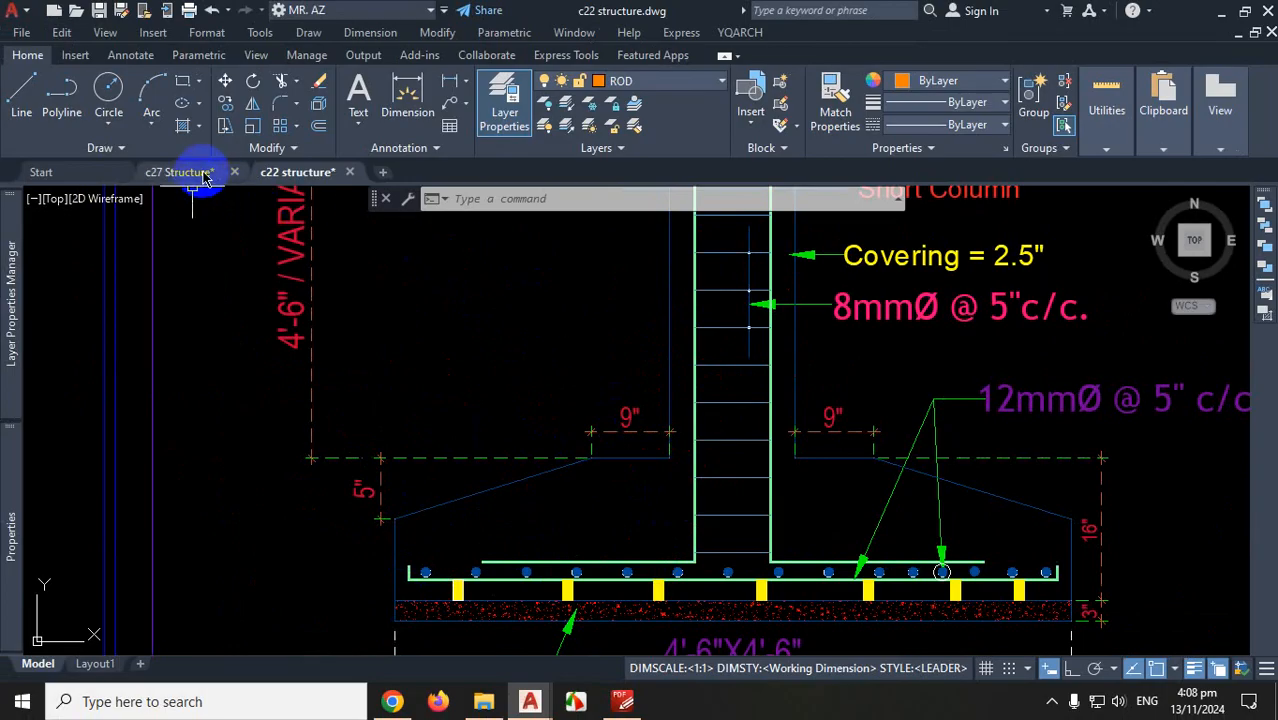
Switch to the c27 Structure drawing and mark the pedestal's upper edge and the surrounding ledge outline in red, then clear the marks
left_click(204, 176)
scroll(975, 395, "up", 4)
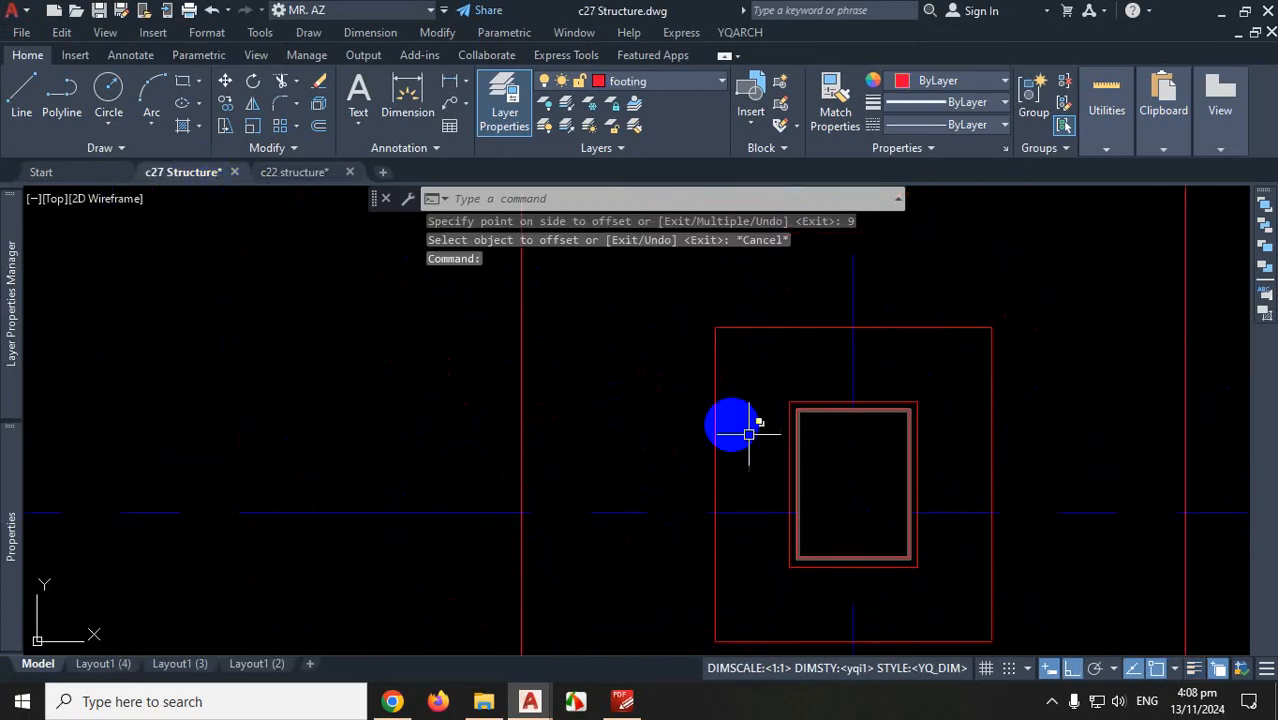
scroll(843, 375, "down", 2)
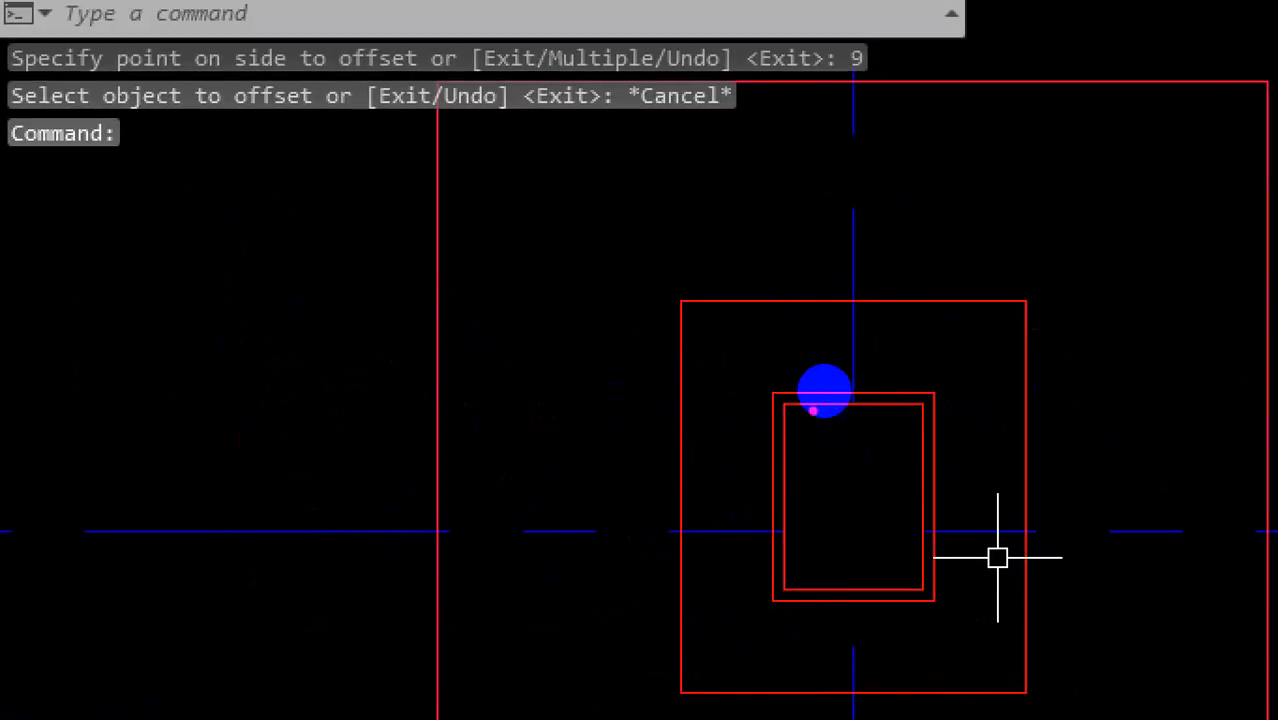
mouse_move(940, 396)
left_mouse_down()
mouse_move(836, 380)
mouse_move(762, 400)
left_mouse_up()
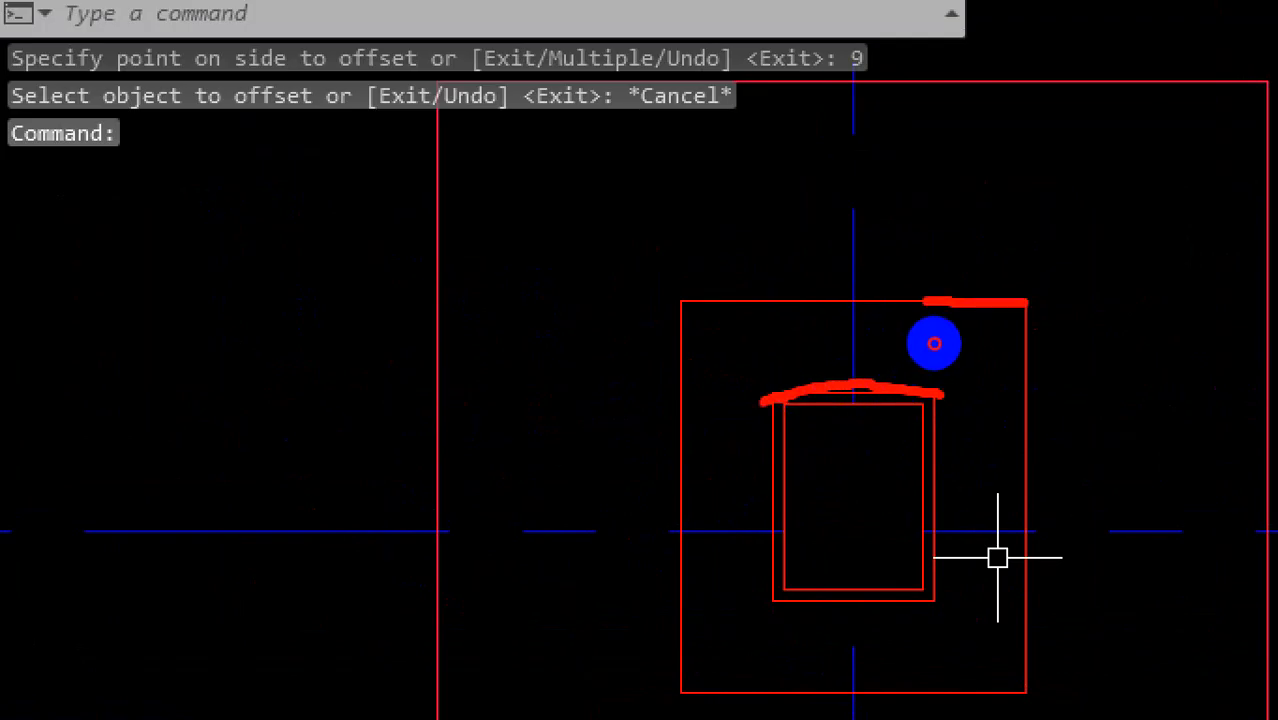
mouse_move(1026, 302)
left_mouse_down()
mouse_move(1041, 670)
mouse_move(984, 705)
mouse_move(722, 714)
left_mouse_up()
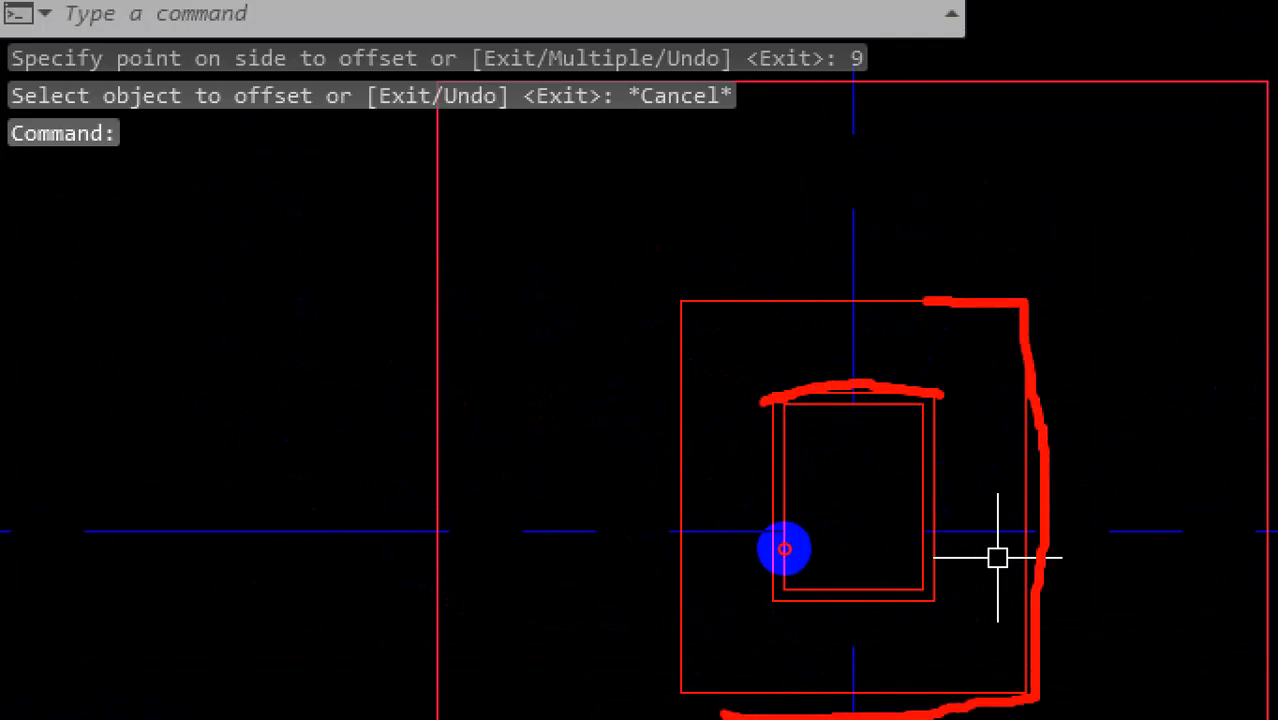
key("Escape")
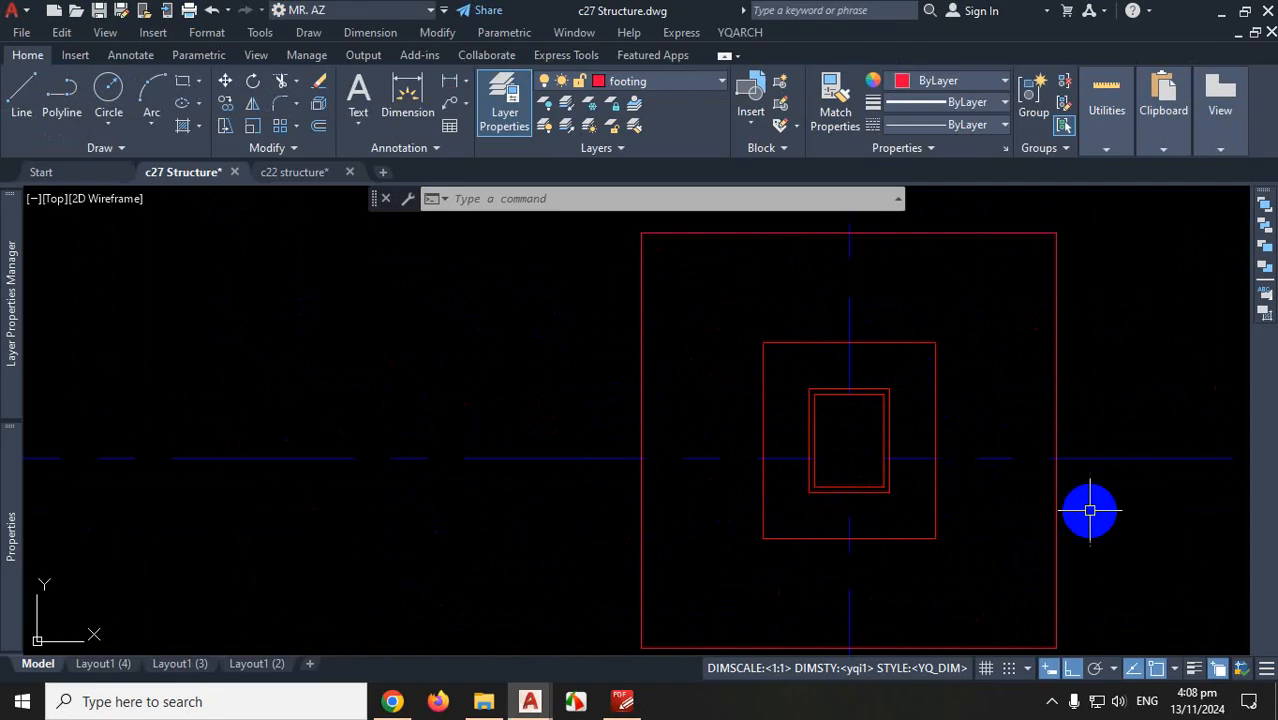
Turn off ortho and draw diagonal slope lines joining the ledge outline's two upper corners to the footing's upper corners
left_click(22, 100)
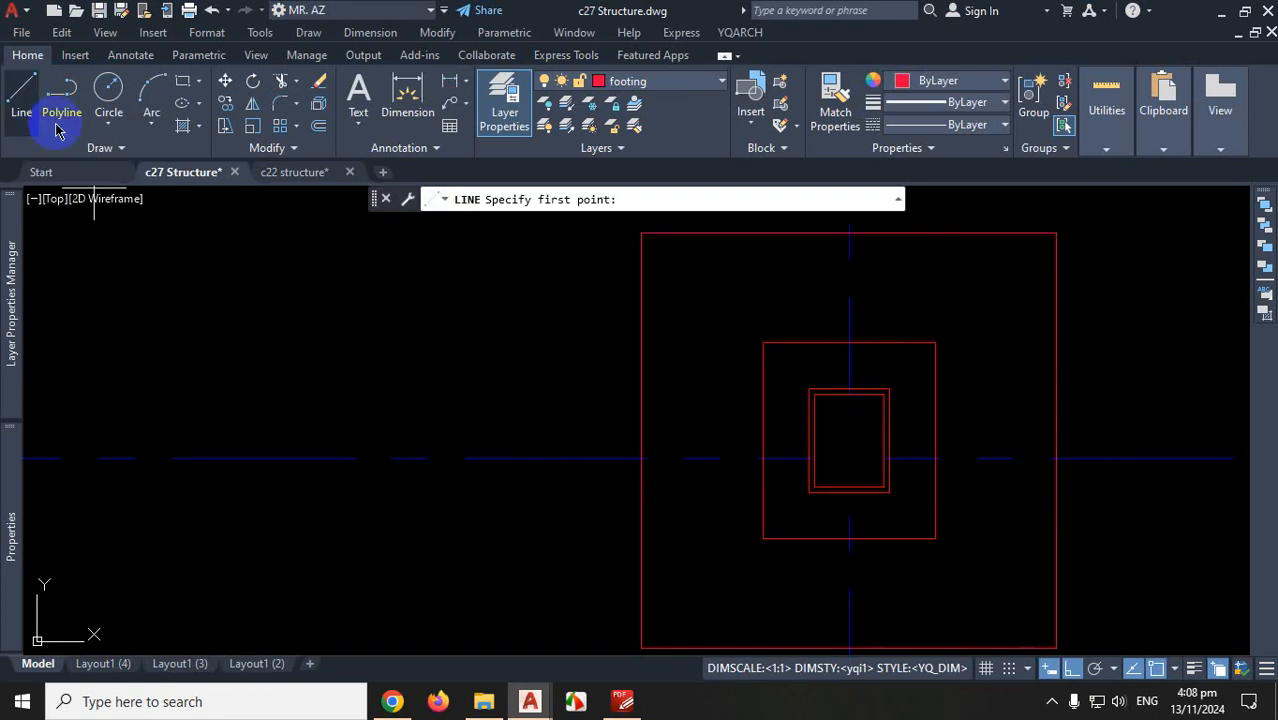
left_click(933, 343)
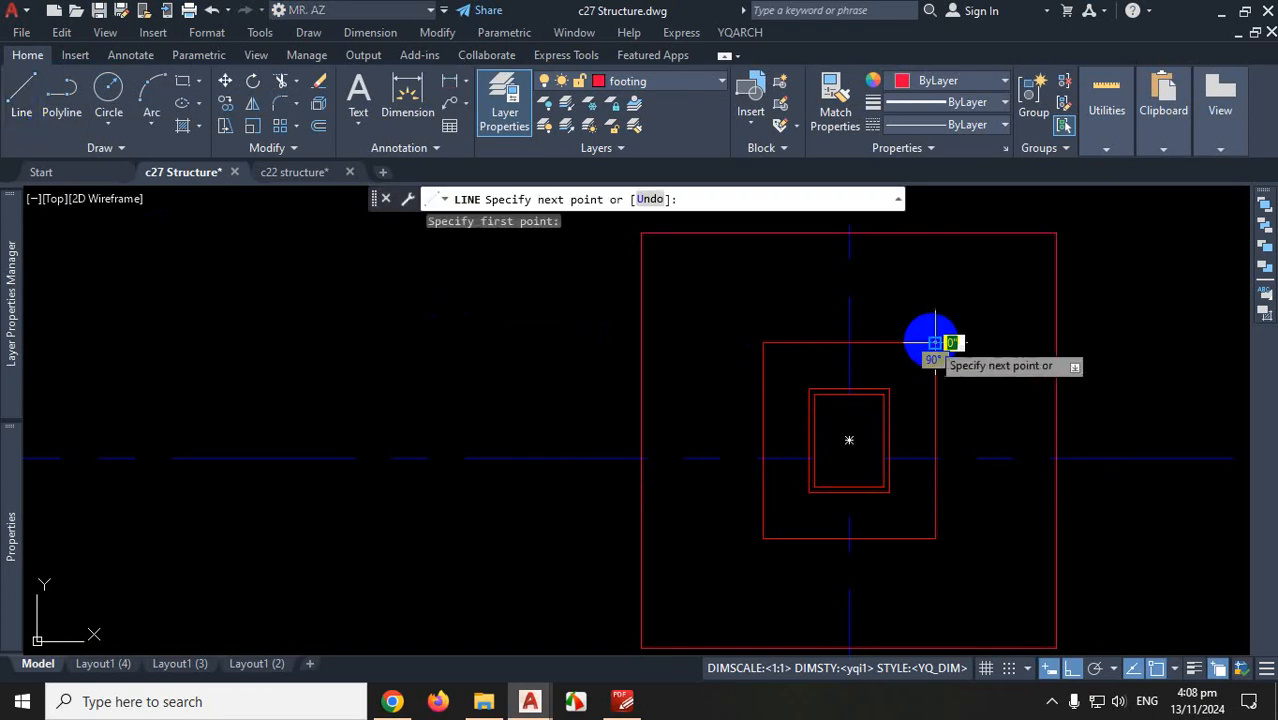
left_click(1056, 234)
key("Return")
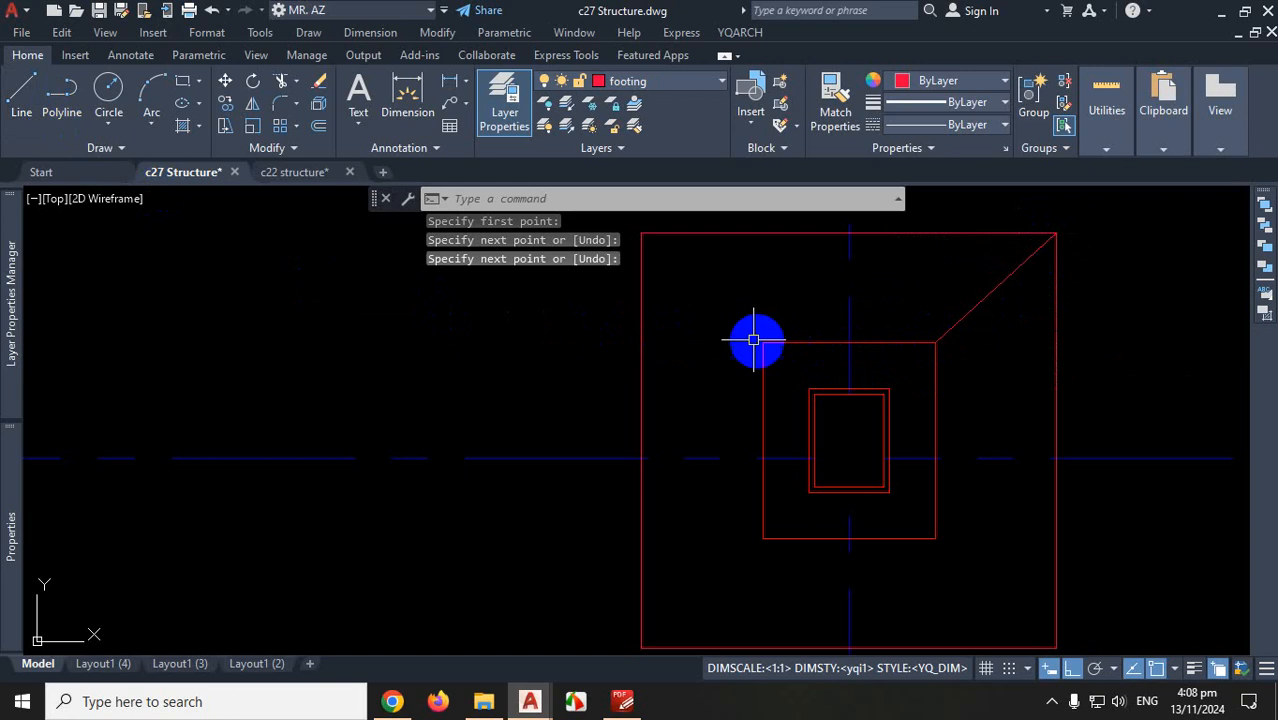
left_click(1070, 668)
key("Return")
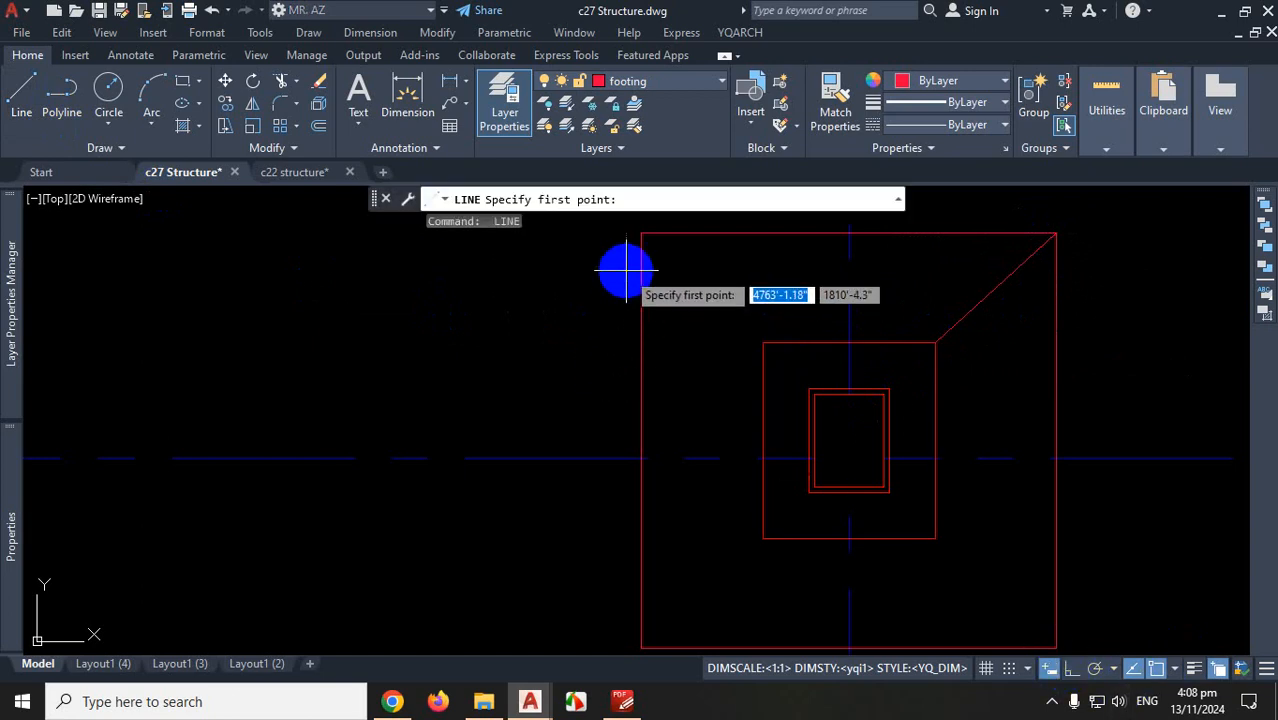
left_click(641, 234)
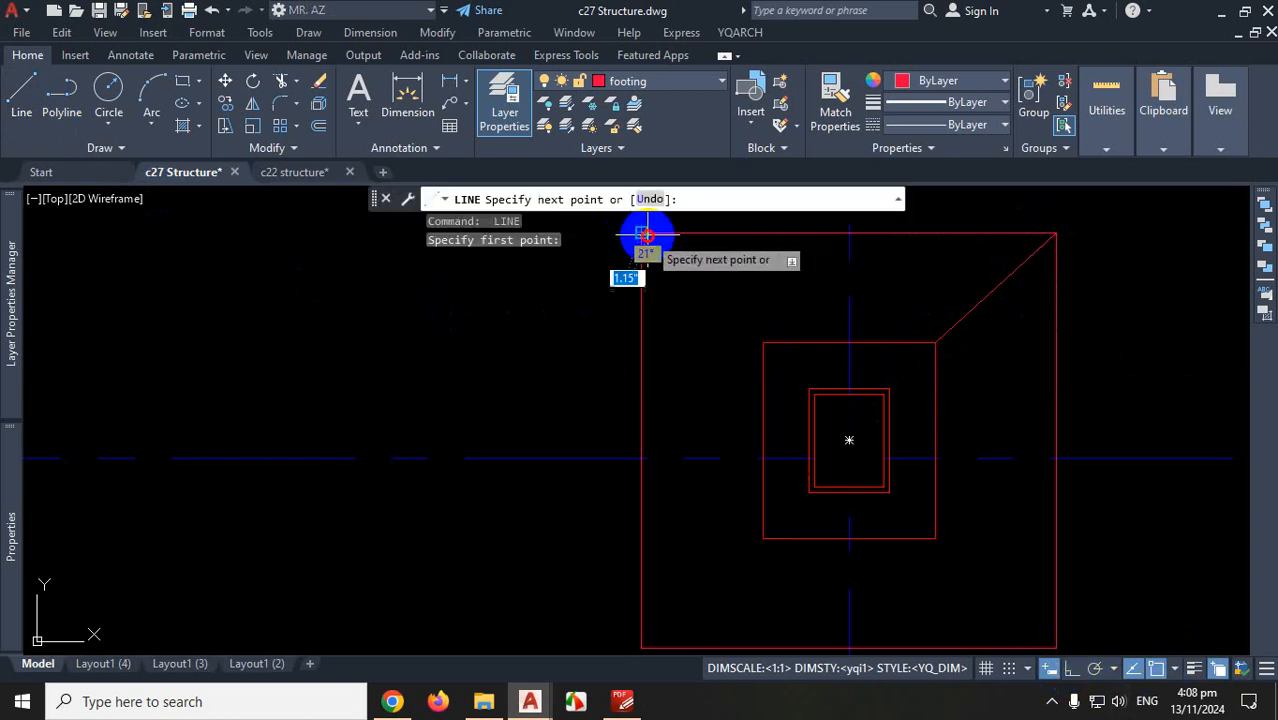
left_click(762, 343)
key("Return")
Draw diagonal slope lines joining the ledge outline's two lower corners to the footing's lower corners
scroll(760, 340, "down", 2)
key("Return")
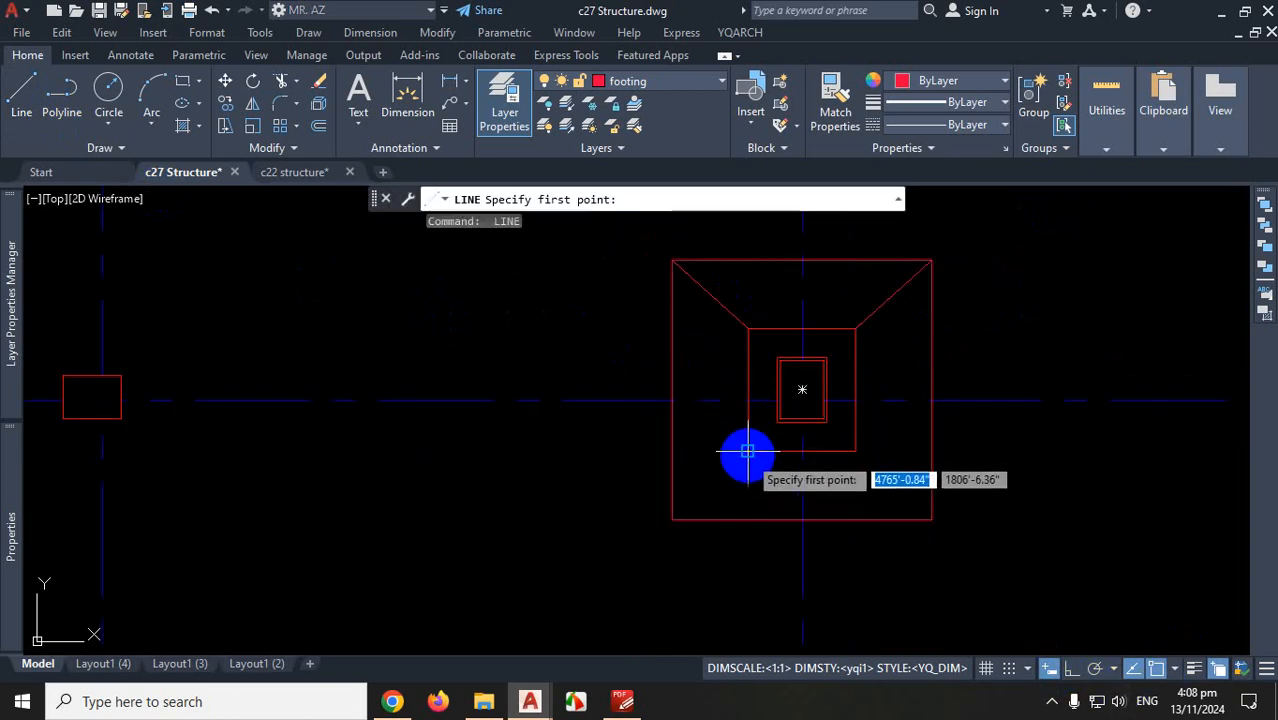
left_click(748, 451)
left_click(671, 519)
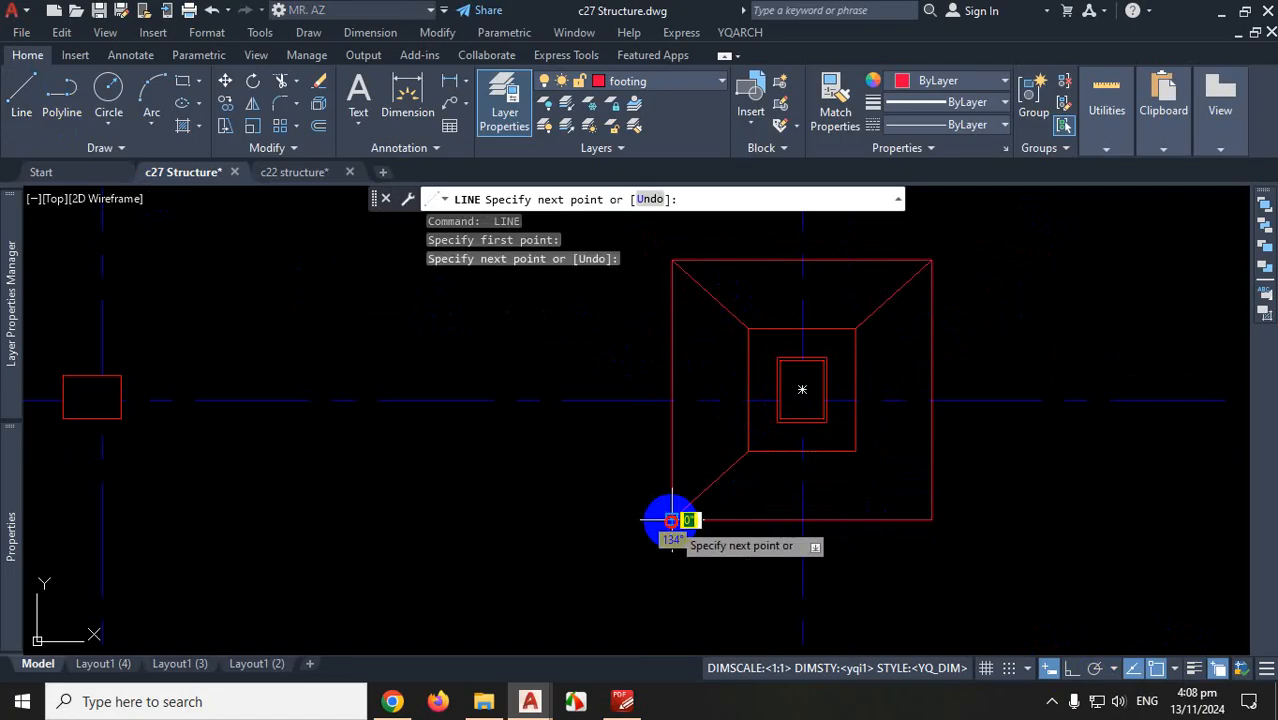
key("Return")
key("Return")
left_click(855, 451)
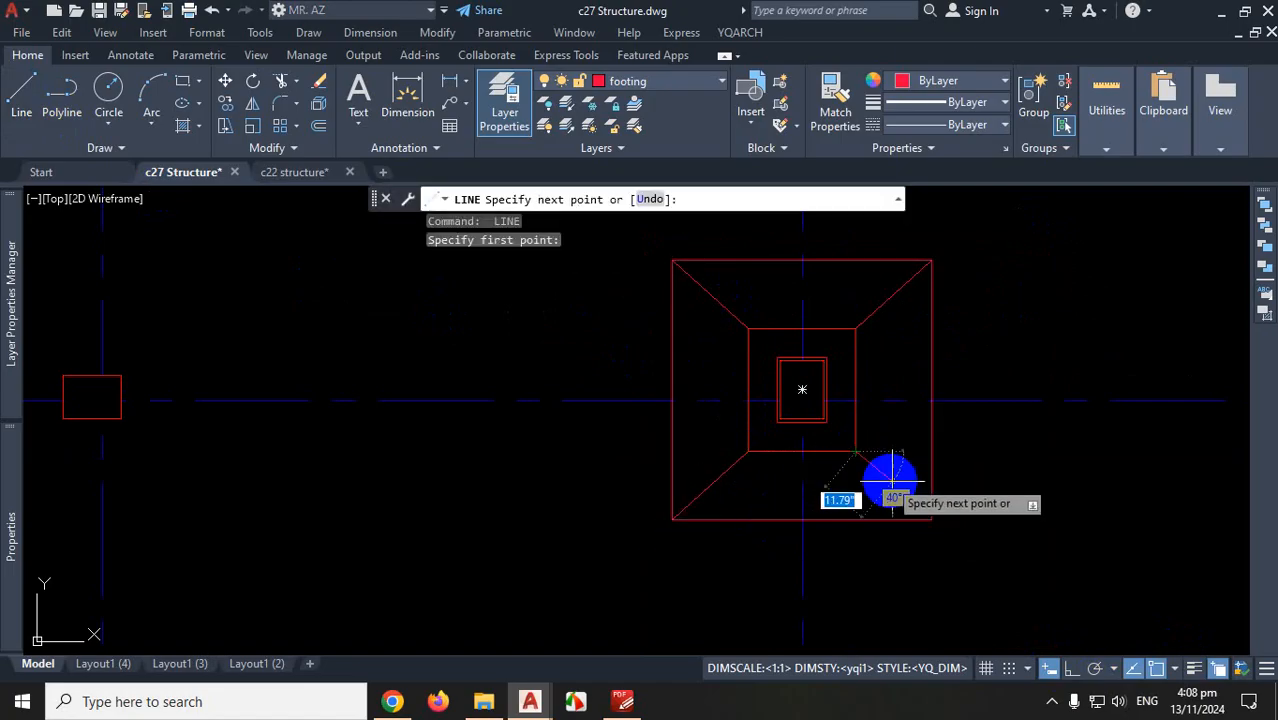
left_click(931, 519)
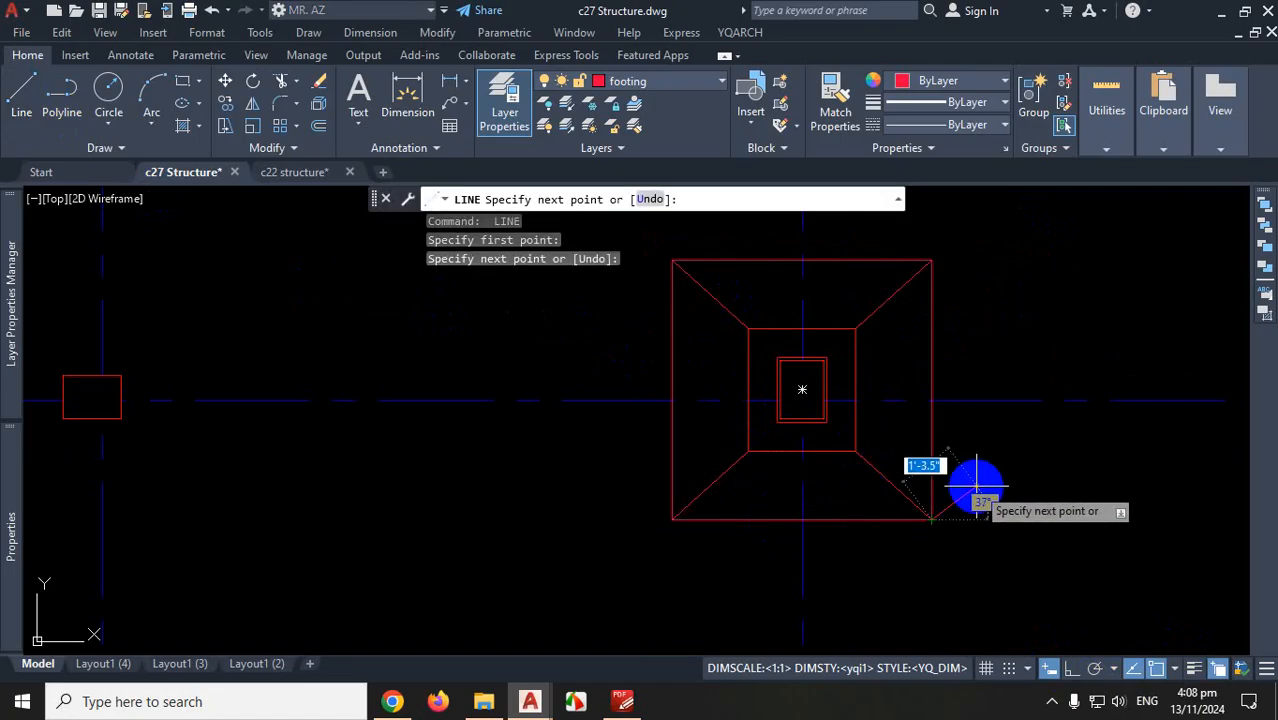
key("Escape")
scroll(955, 500, "down", 3)
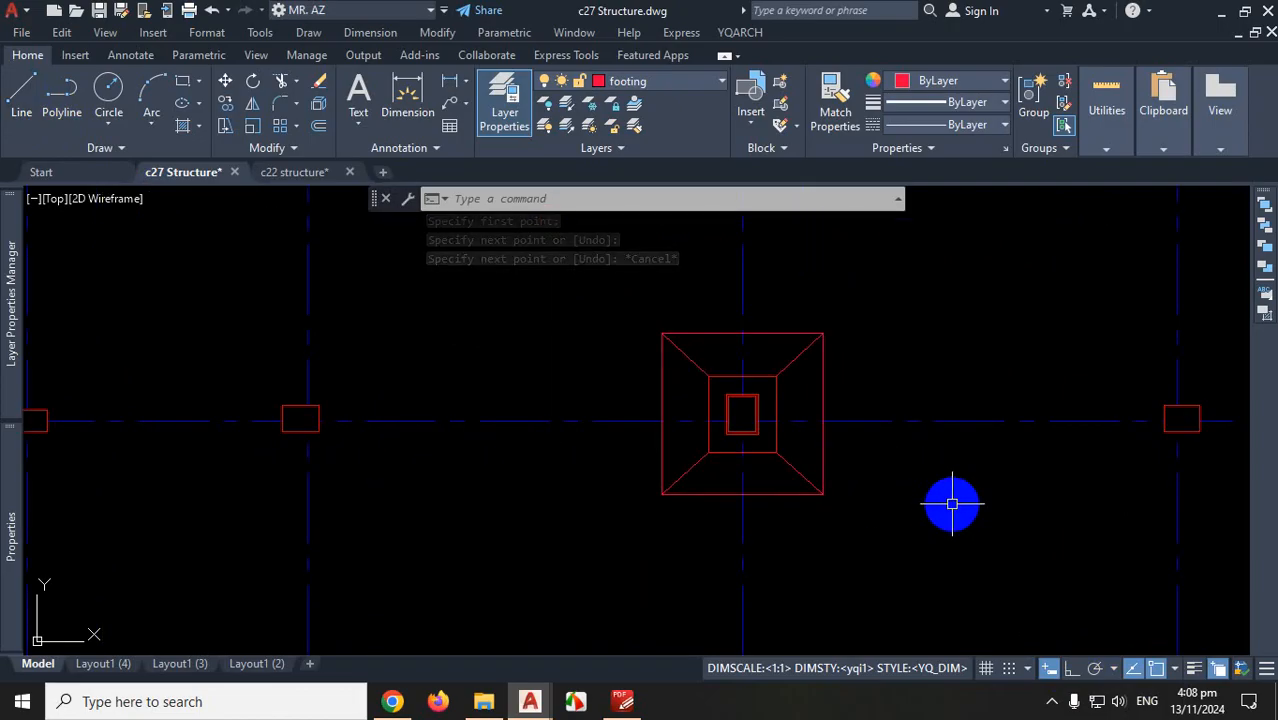
scroll(700, 510, "down", 5)
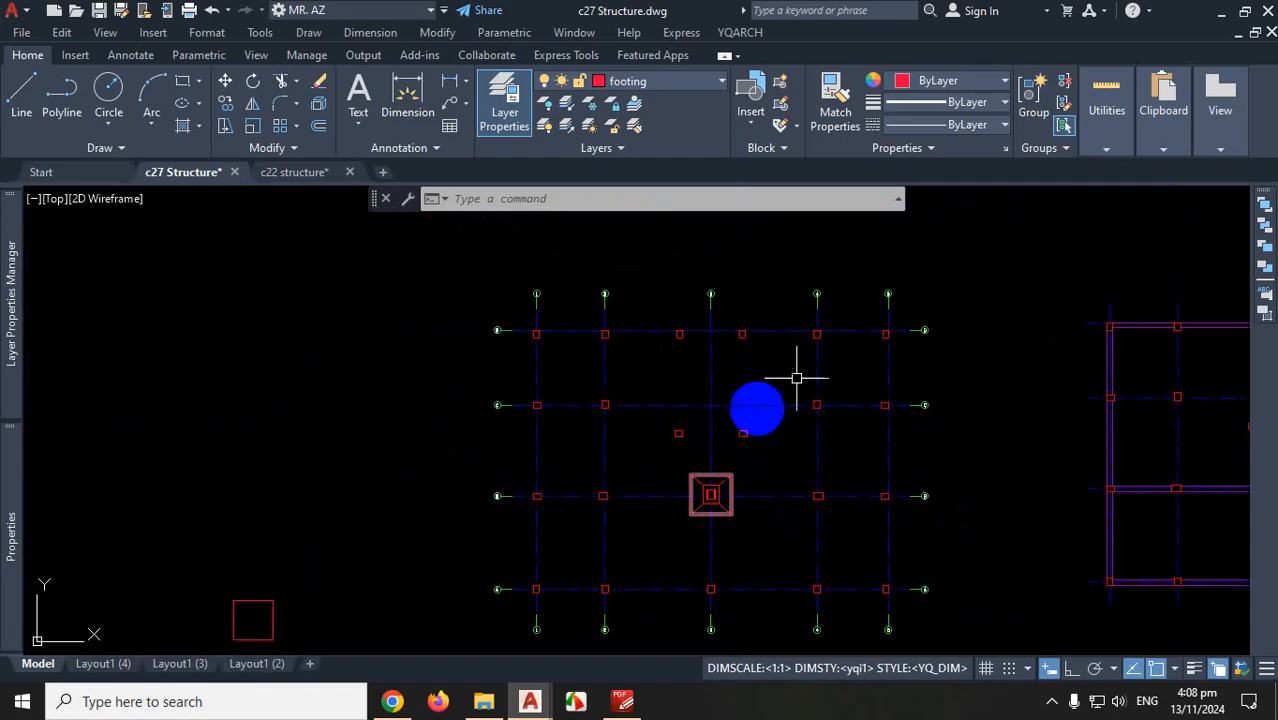
scroll(796, 400, "up", 6)
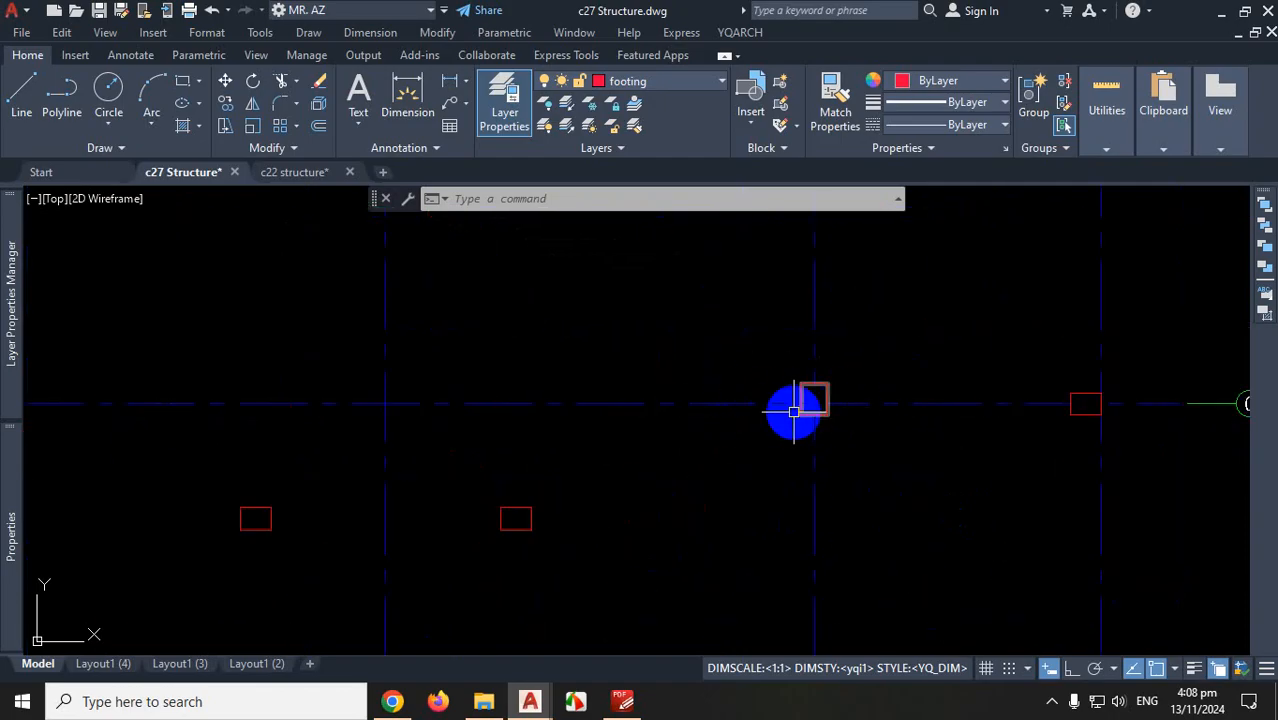
scroll(990, 366, "down", 5)
scroll(880, 460, "up", 4)
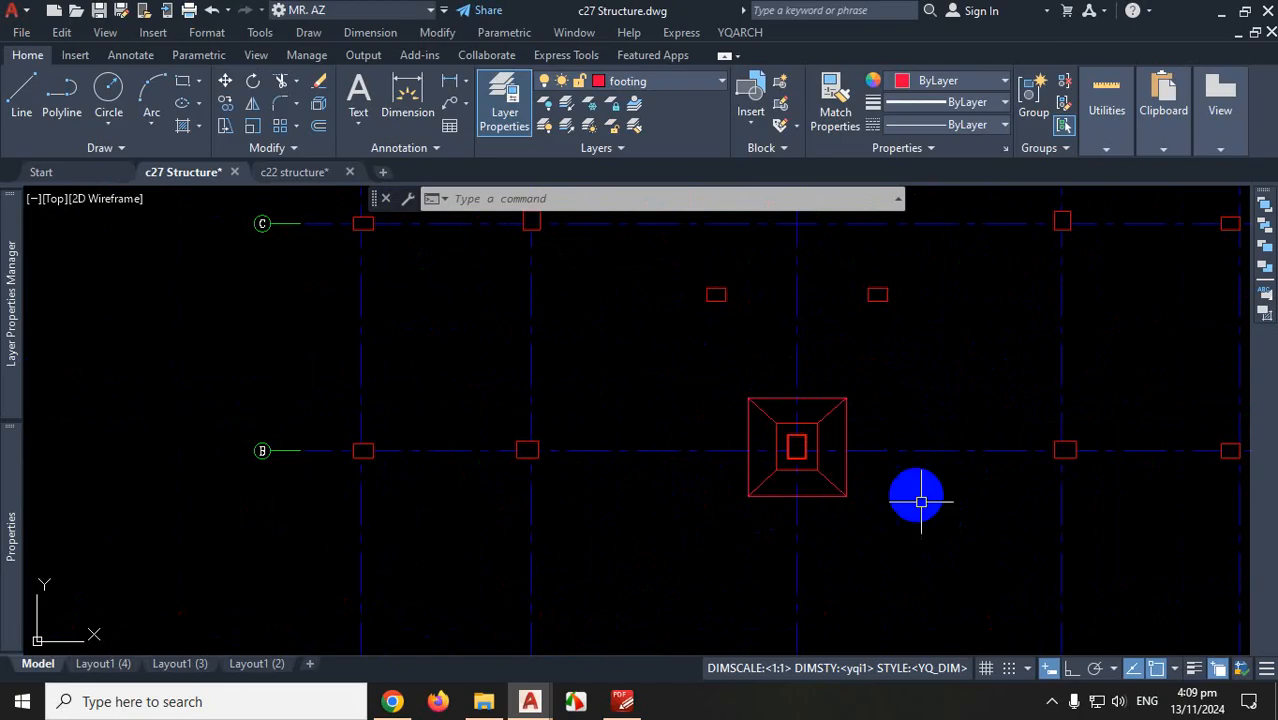
left_click(1052, 703)
left_click(445, 562)
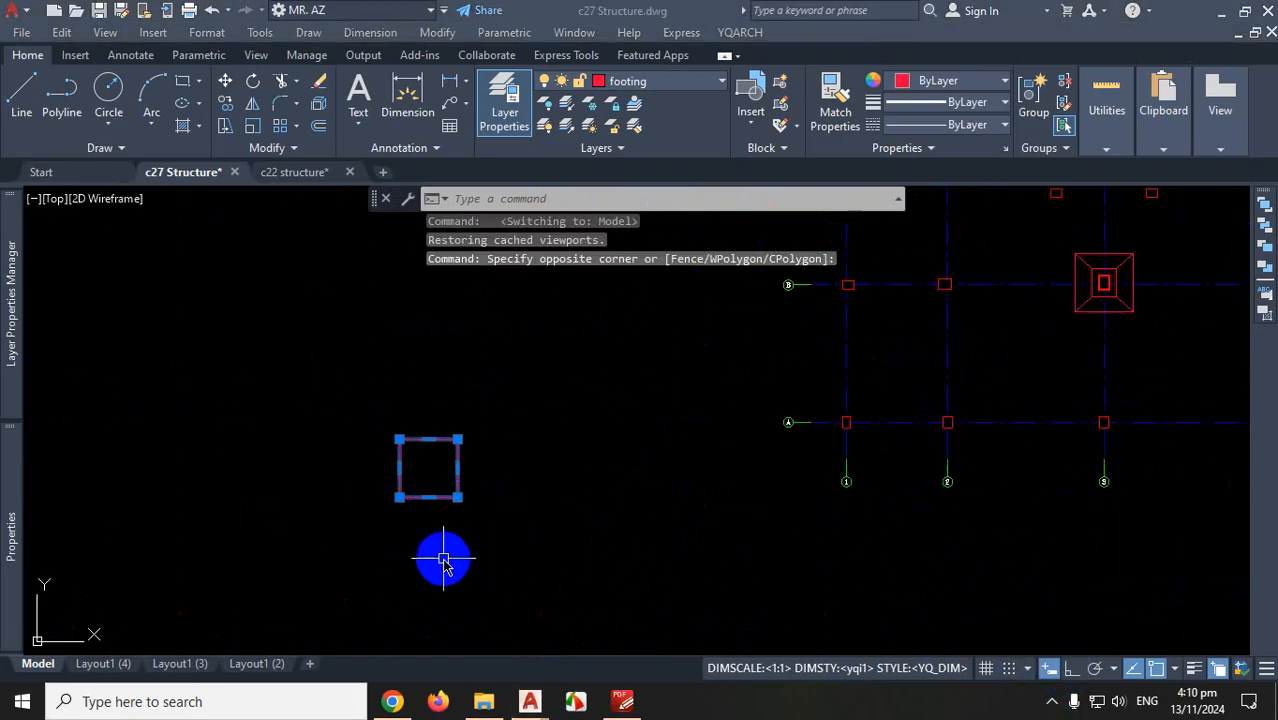
left_click(505, 554)
key("Escape")
key("Escape")
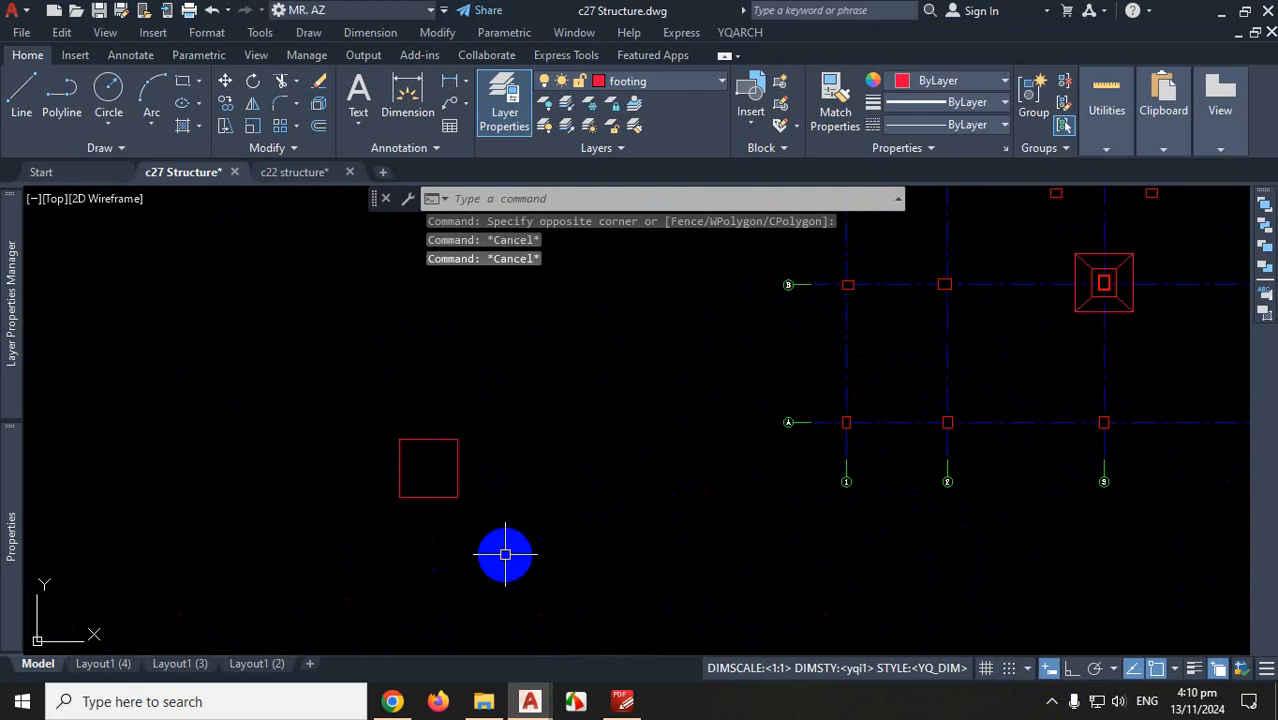
Copy the spare square footing outline by its centre onto the centre of the grid B column immediately right of the sloped footing
type("o")
key("Return")
left_click(458, 476)
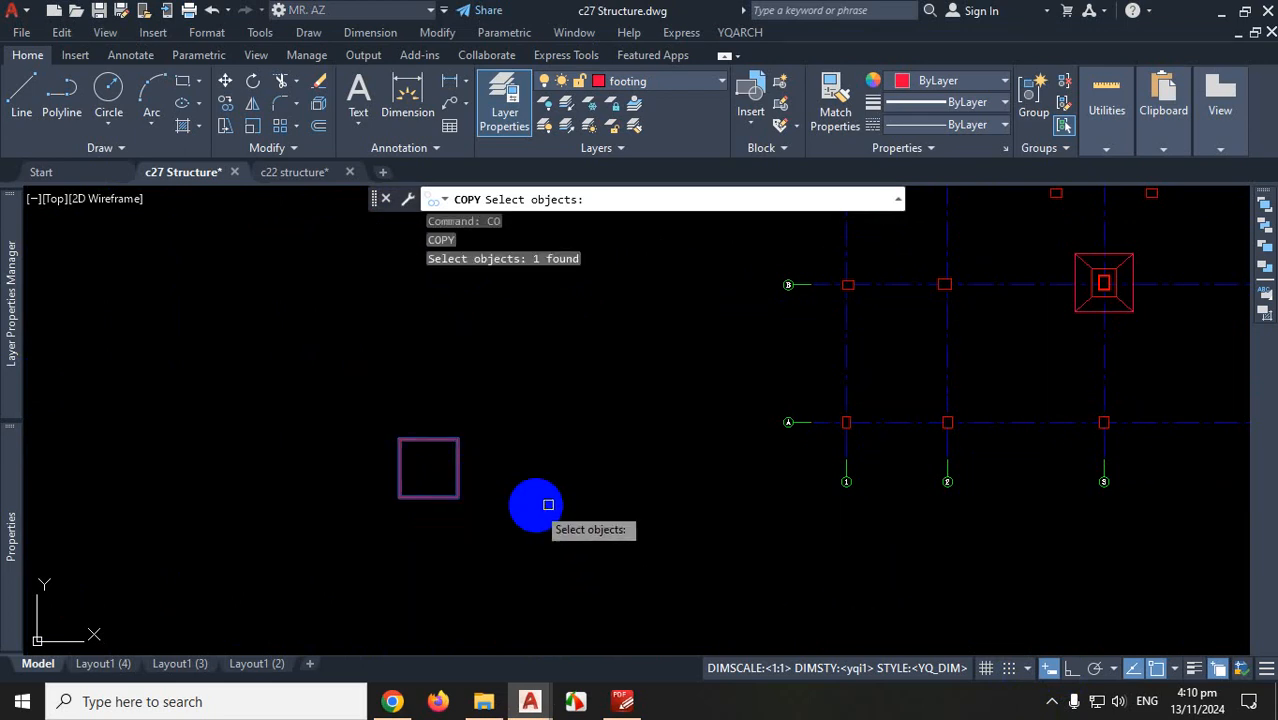
key("Return")
left_click(428, 467)
scroll(440, 475, "down", 5)
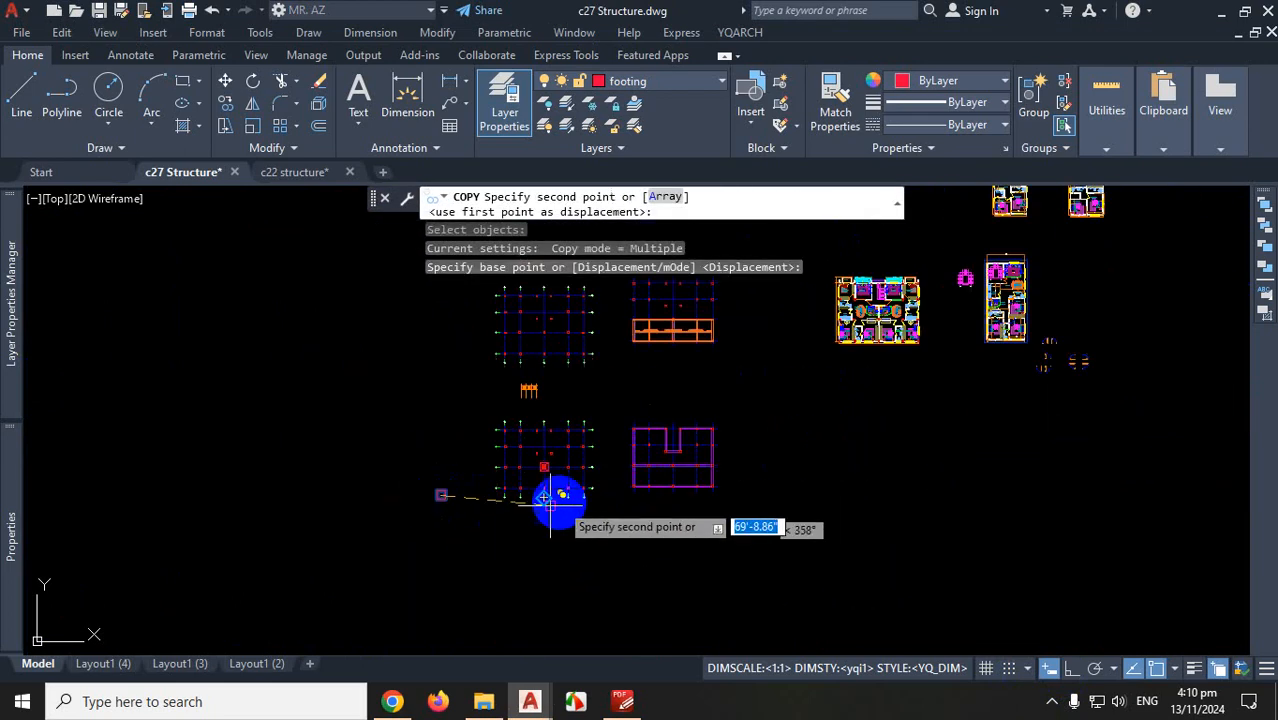
scroll(540, 468, "up", 2)
scroll(540, 467, "up", 6)
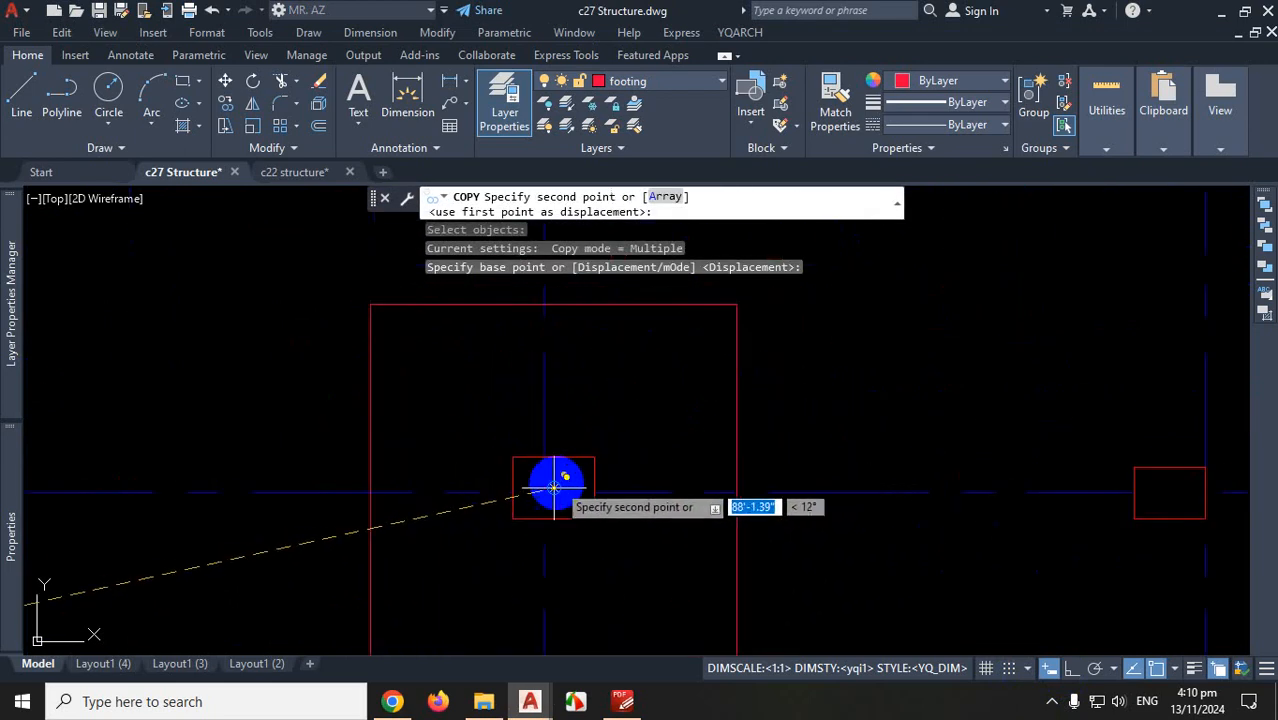
left_click(557, 487)
key("Escape")
Mark the column's upper edge in red, then offset its polyline 1" outward with the Through option for the pedestal outline
scroll(614, 471, "down", 3)
scroll(604, 478, "up", 3)
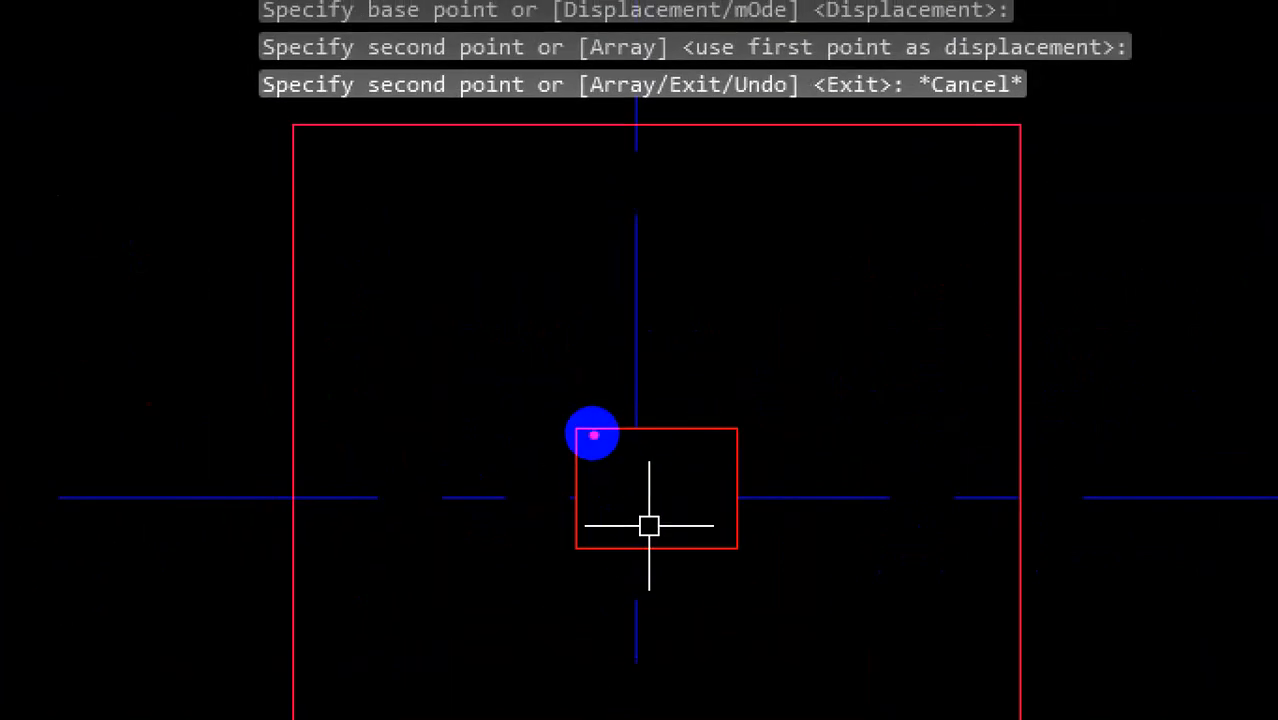
mouse_move(579, 419)
left_mouse_down()
mouse_move(573, 505)
mouse_move(679, 489)
mouse_move(630, 404)
left_mouse_up()
key("Escape")
type("o")
key("Return")
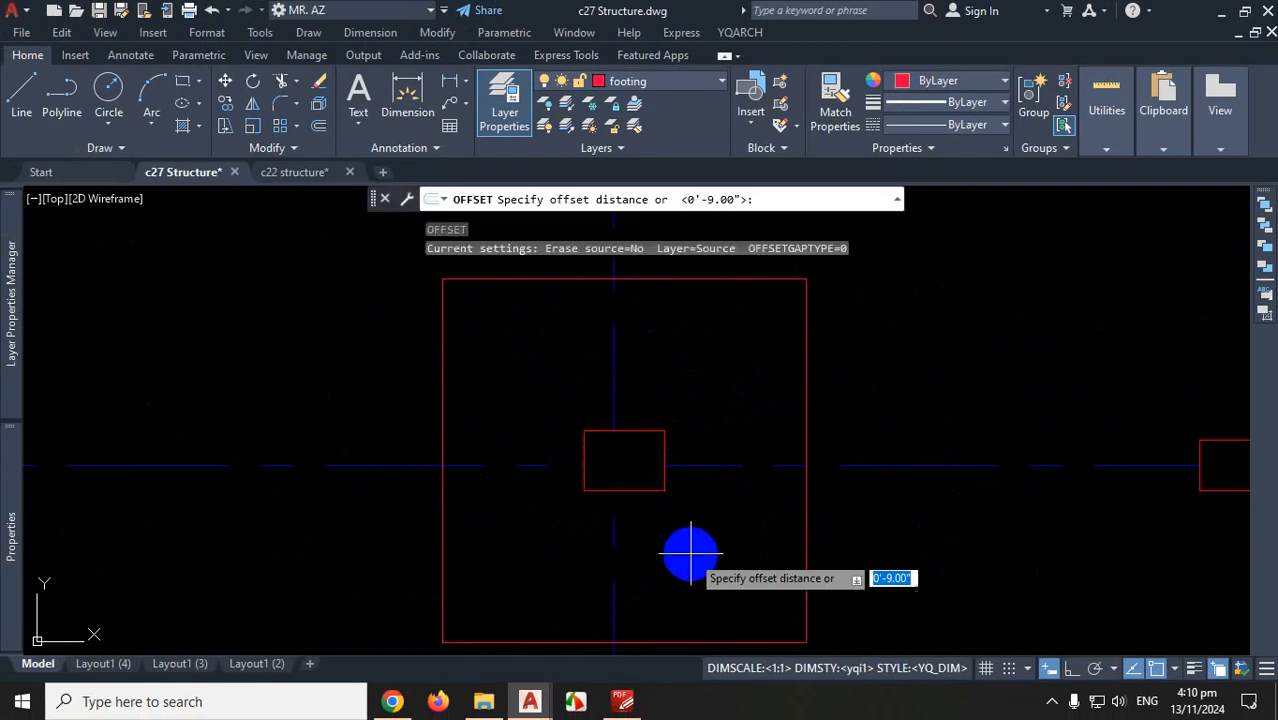
left_click(704, 199)
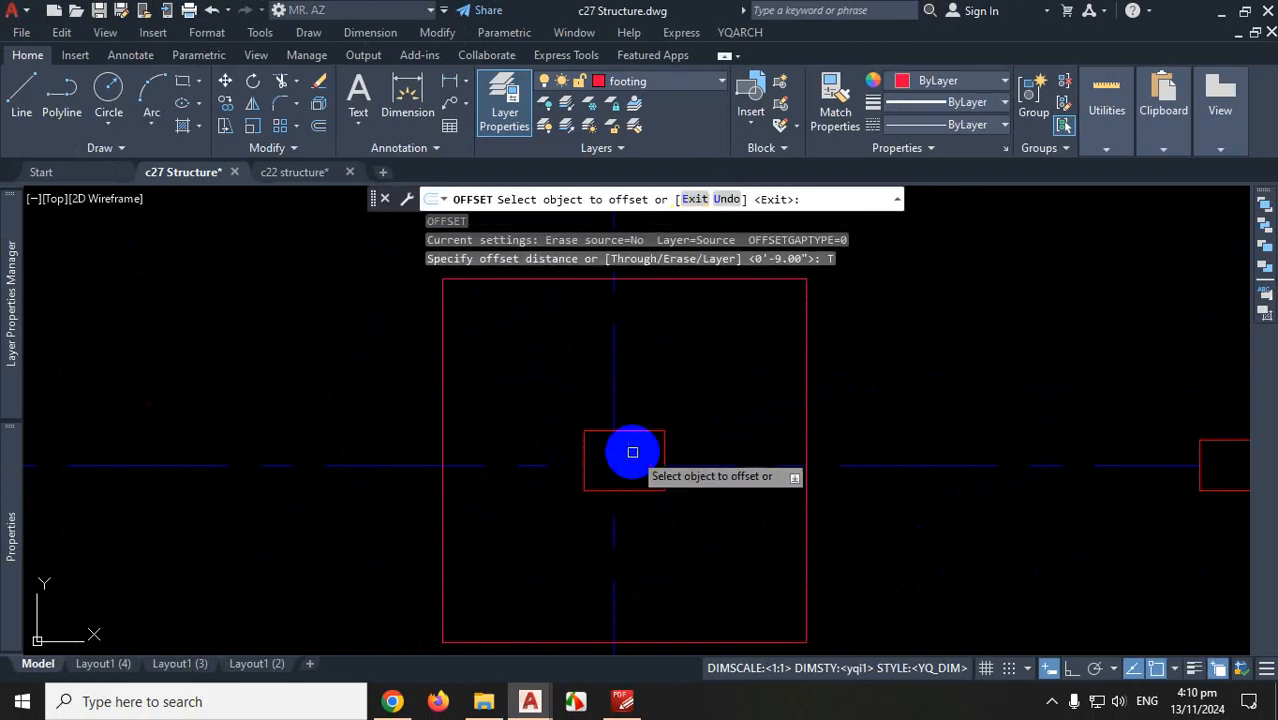
left_click(641, 429)
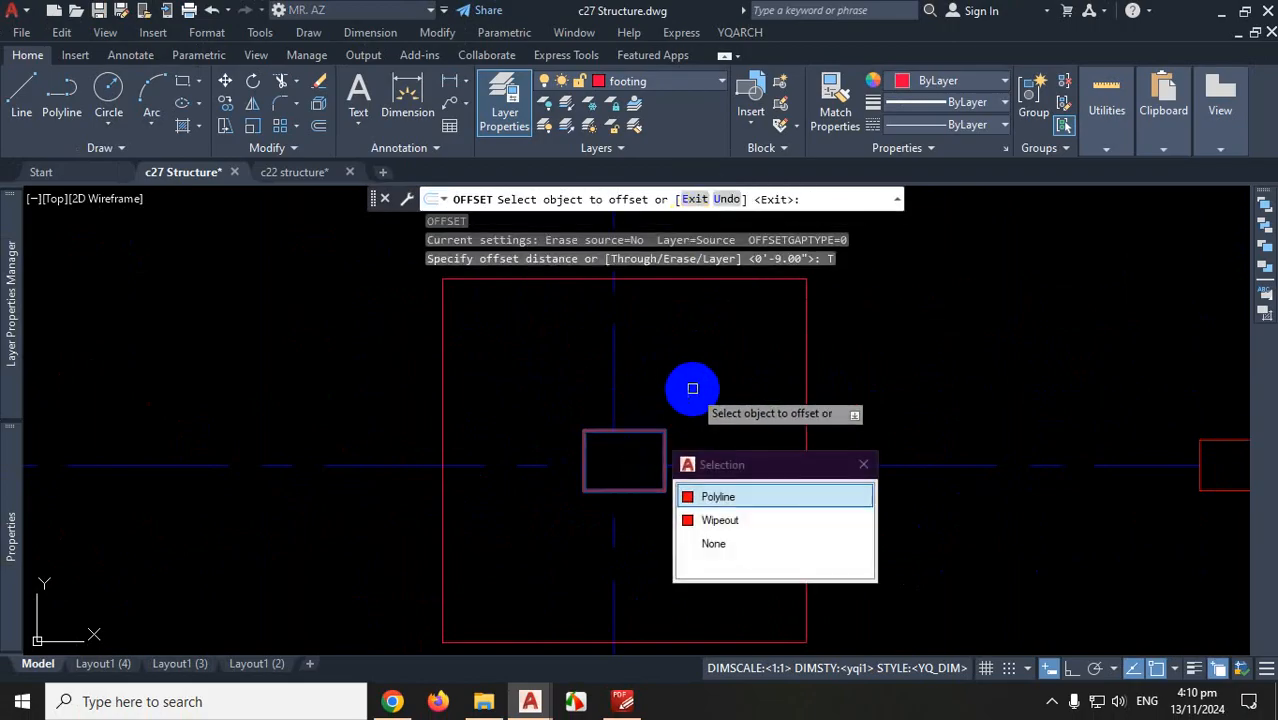
left_click(741, 505)
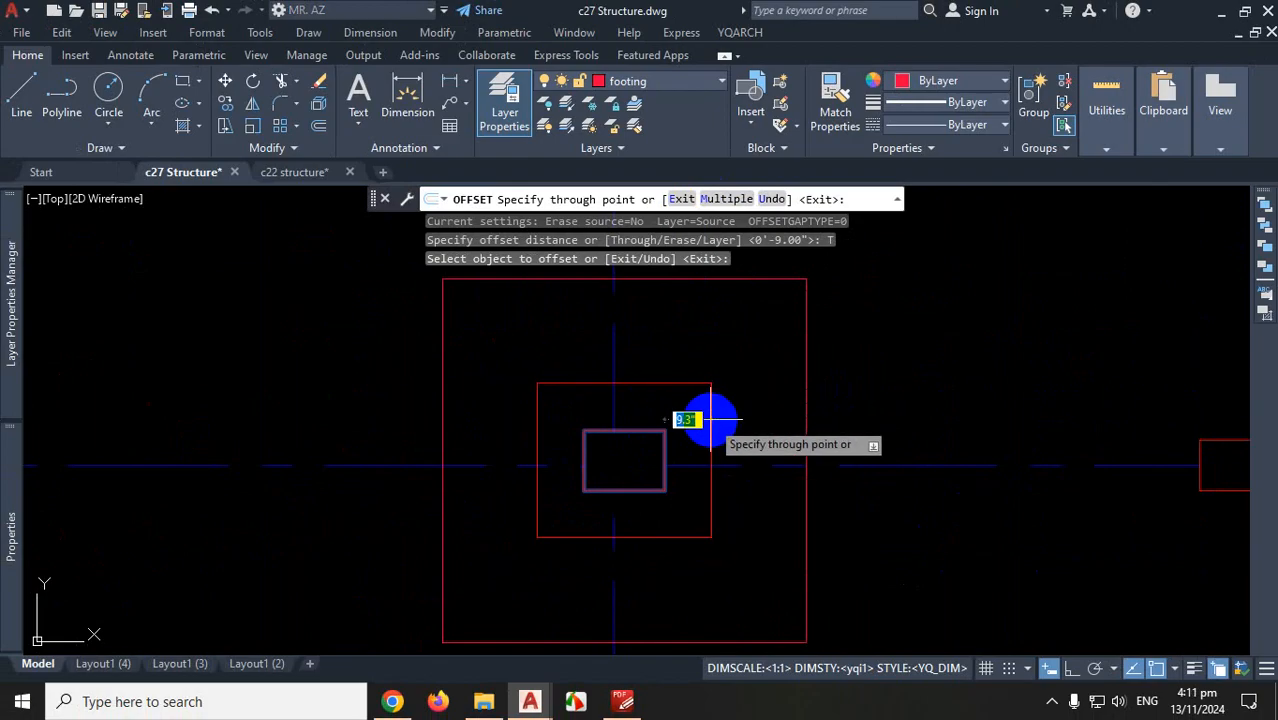
key("Return")
Offset the pedestal outline 12" outward for the footing's upper step
scroll(613, 456, "up", 4)
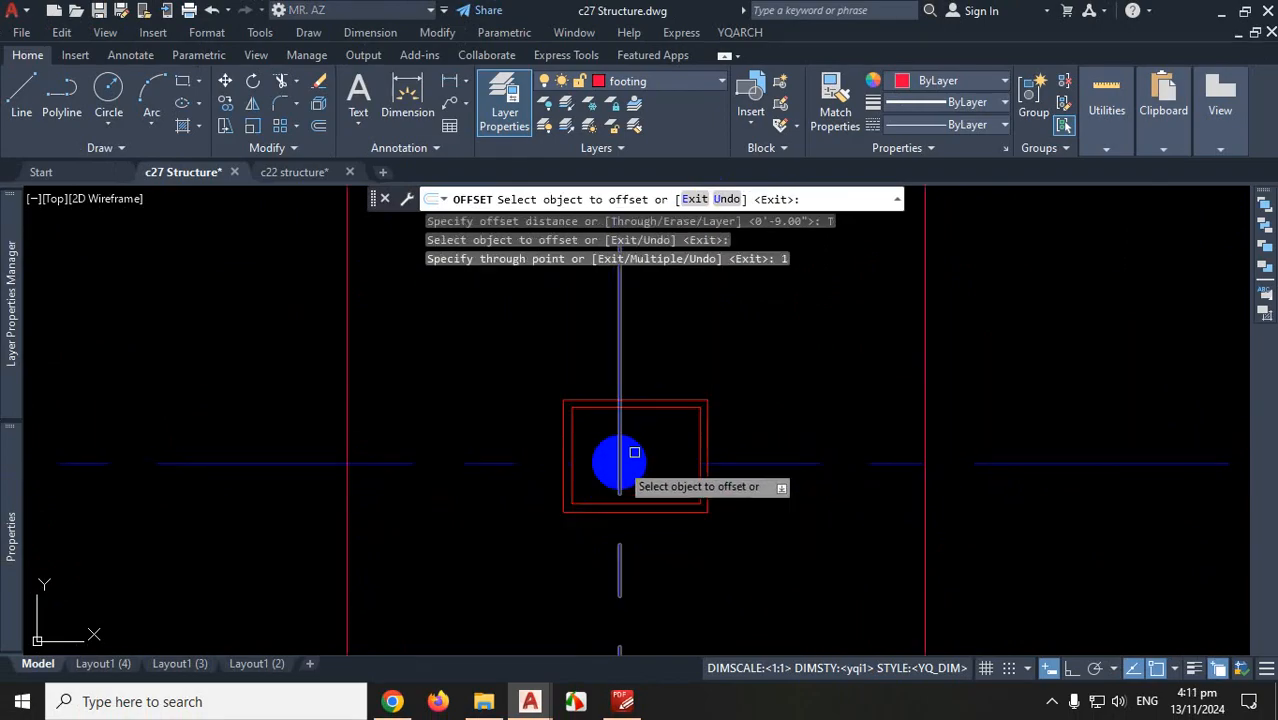
left_click(690, 398)
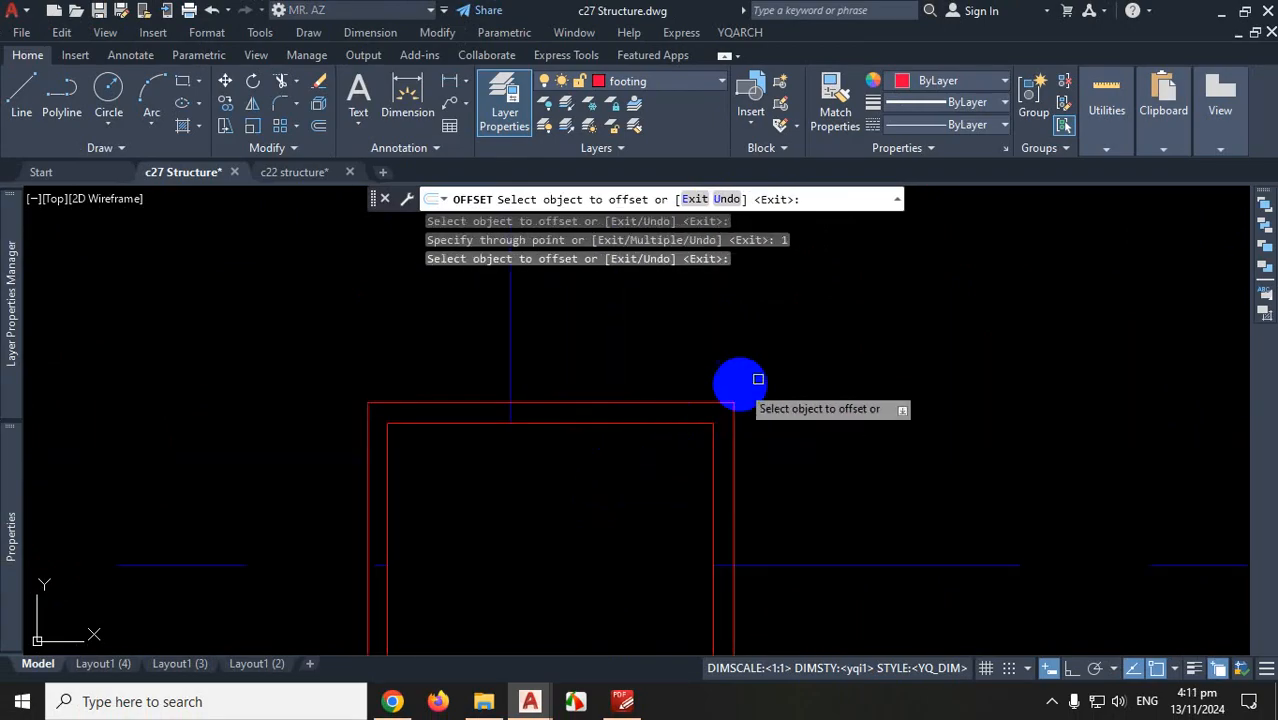
left_click(721, 401)
scroll(793, 314, "down", 5)
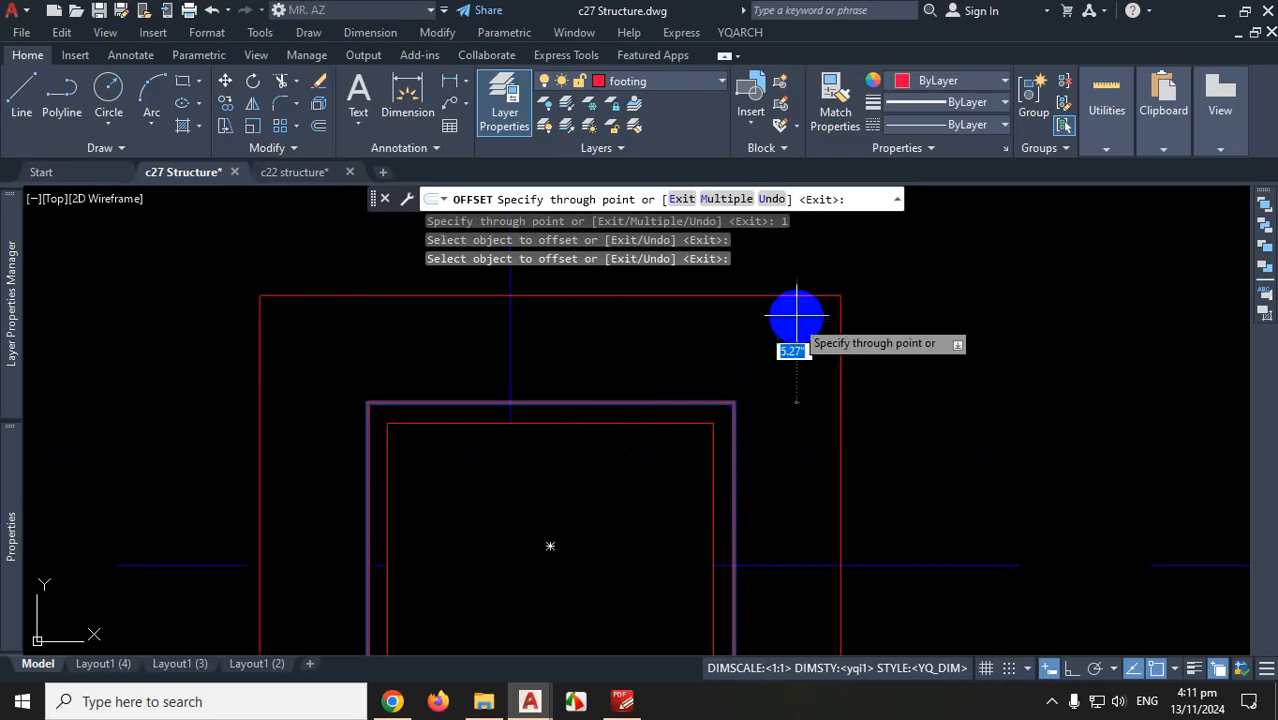
scroll(851, 338, "down", 3)
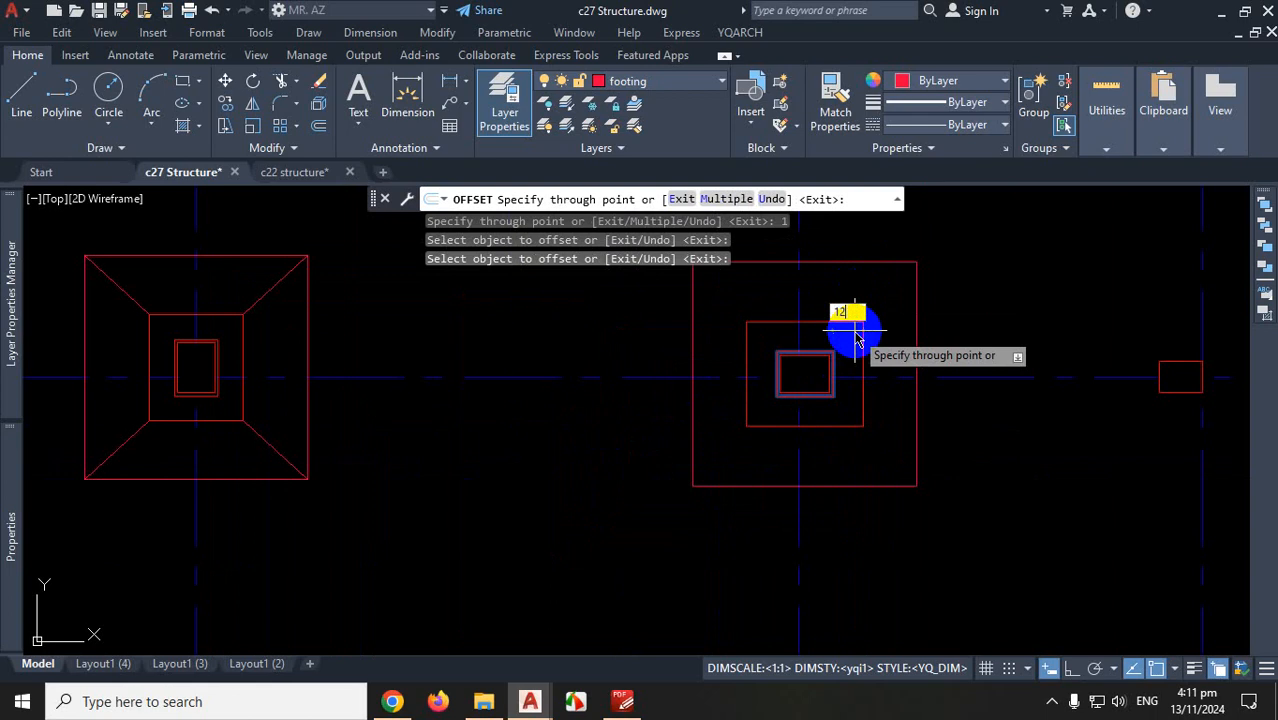
type("12")
key("Return")
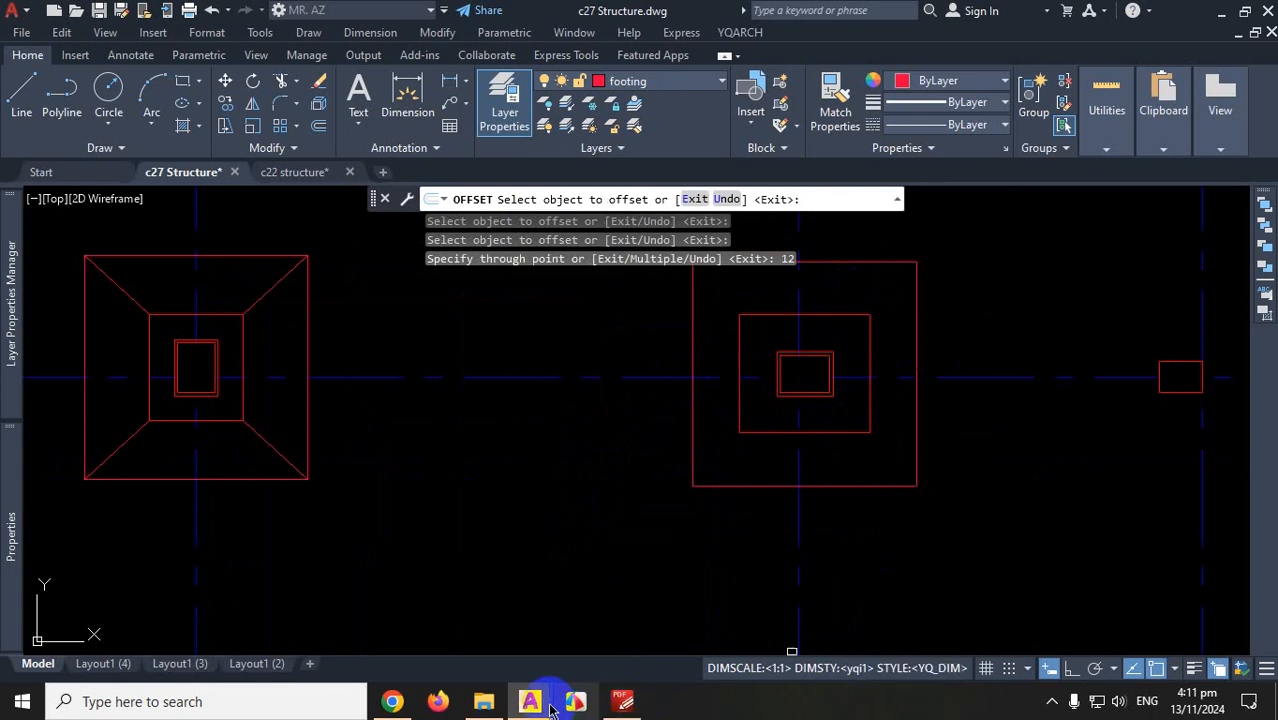
Switch to the browser to examine the stepped footing photo on the types of footing page, then return to the AutoCAD drawing
left_click(392, 701)
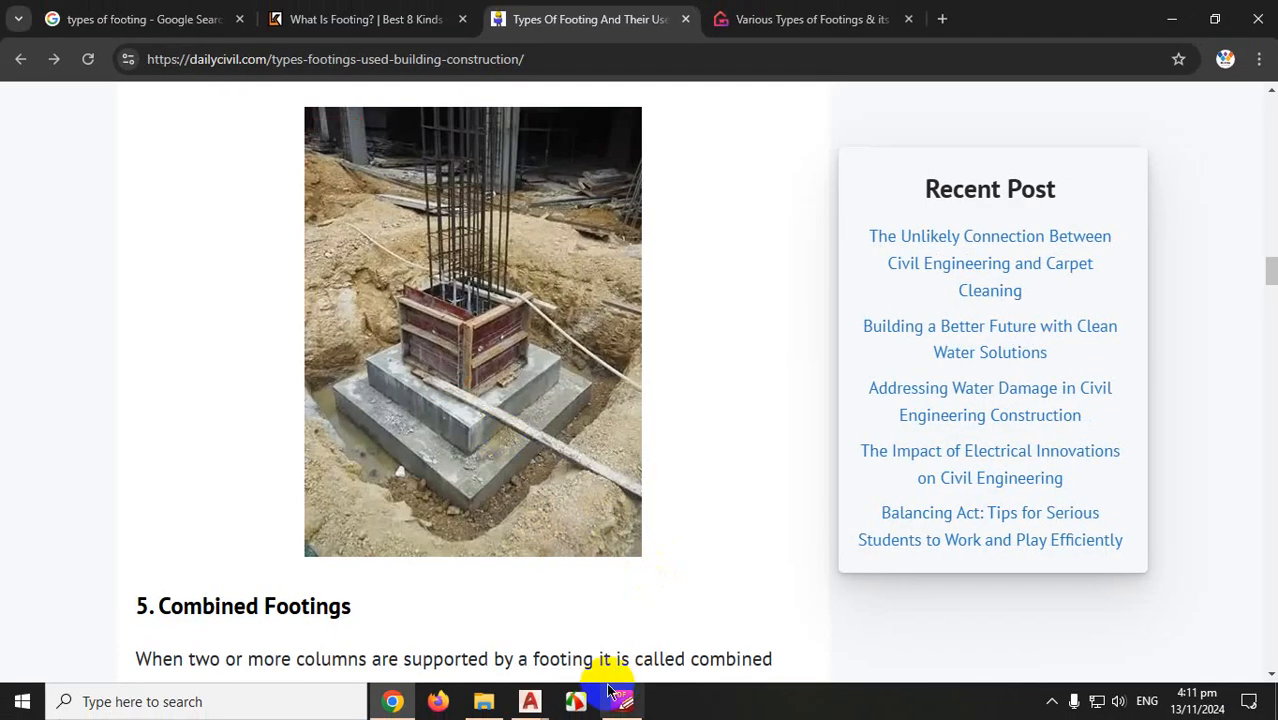
left_click(530, 700)
left_click(468, 605)
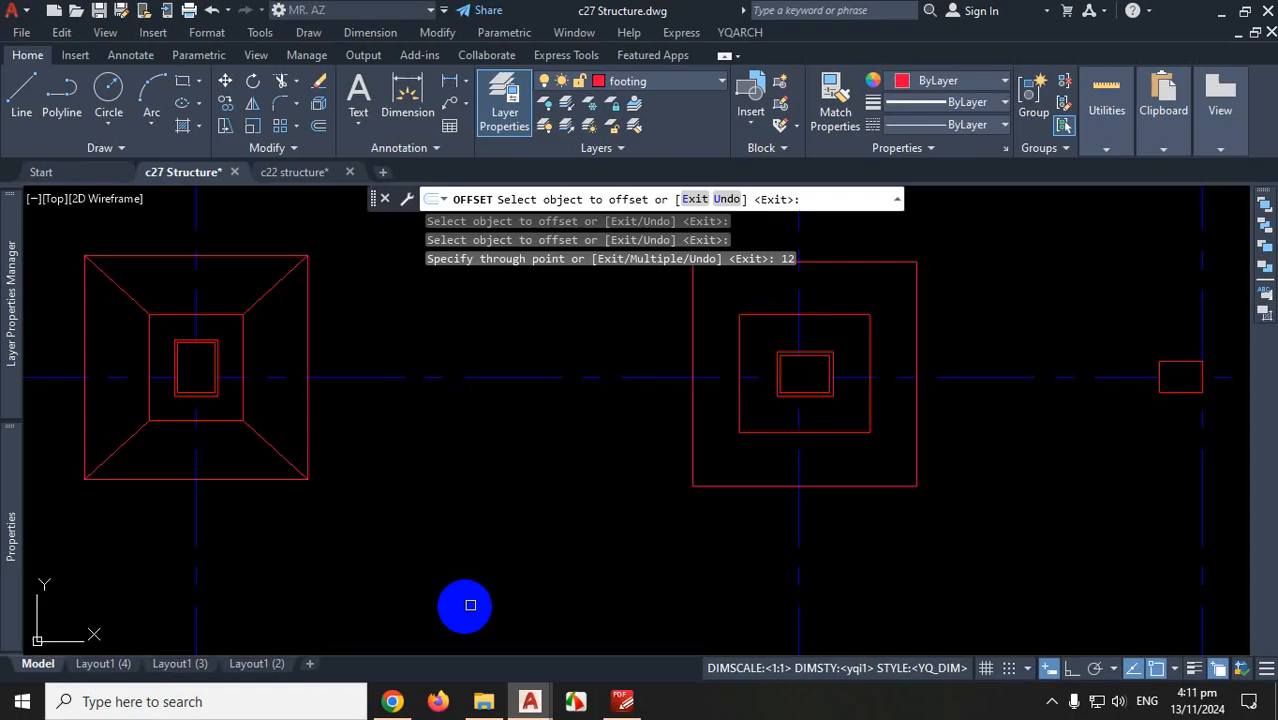
Copy the spare square footing outline by its centre onto the centre of the column at grids B and 2
scroll(916, 545, "down", 2)
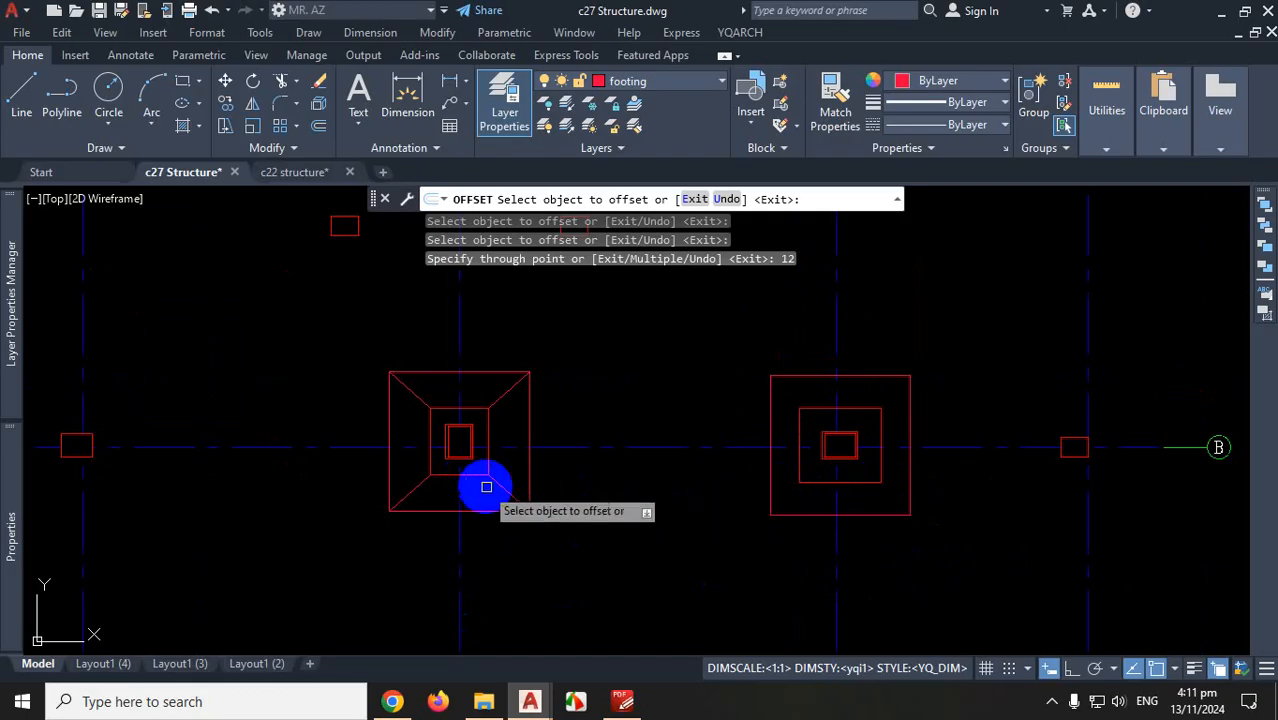
scroll(687, 525, "down", 2)
scroll(887, 457, "down", 3)
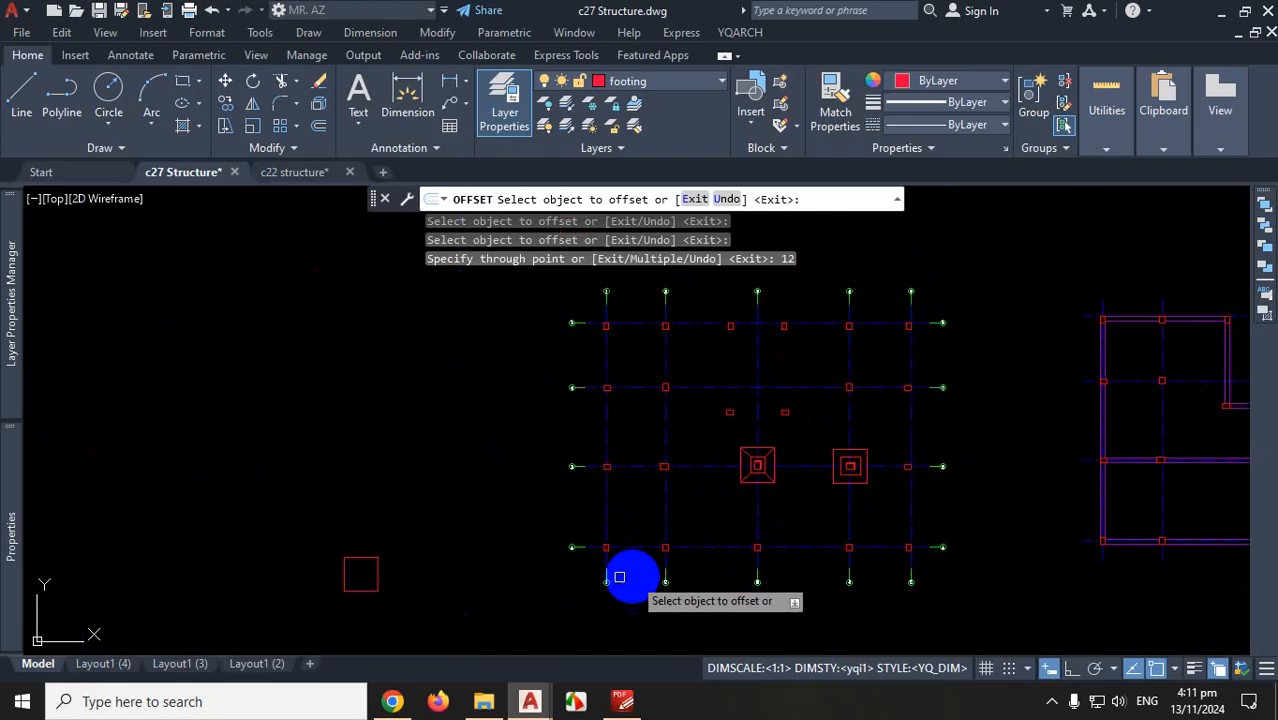
scroll(322, 619, "up", 4)
key("Escape")
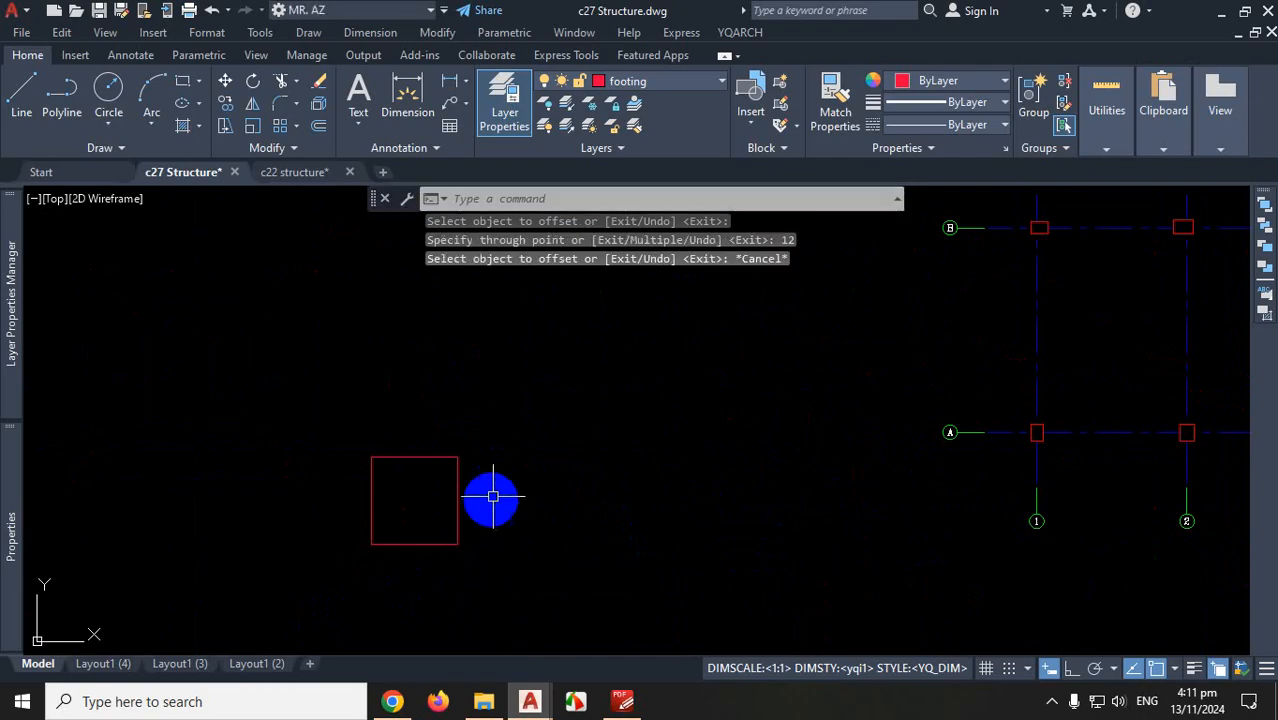
left_click(389, 545)
left_click(464, 553)
type("co")
key("Return")
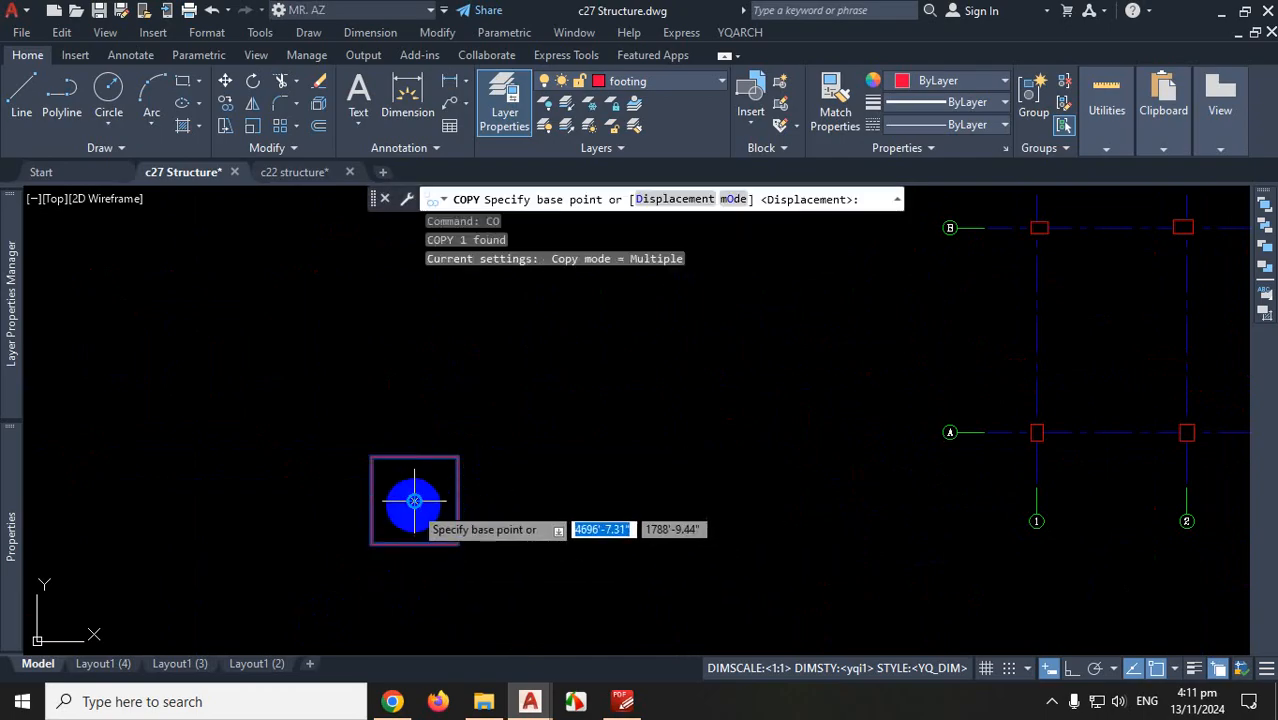
left_click(414, 501)
scroll(428, 515, "down", 5)
scroll(630, 455, "up", 4)
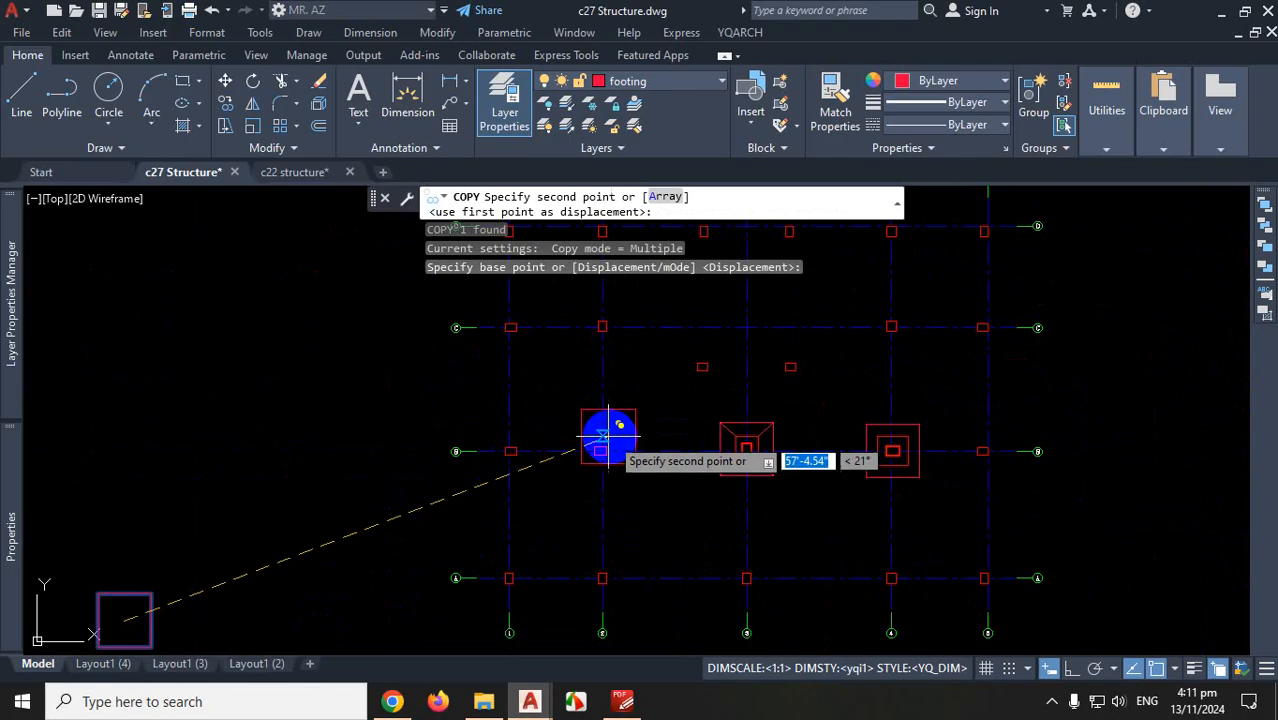
scroll(605, 440, "up", 4)
left_click(580, 475)
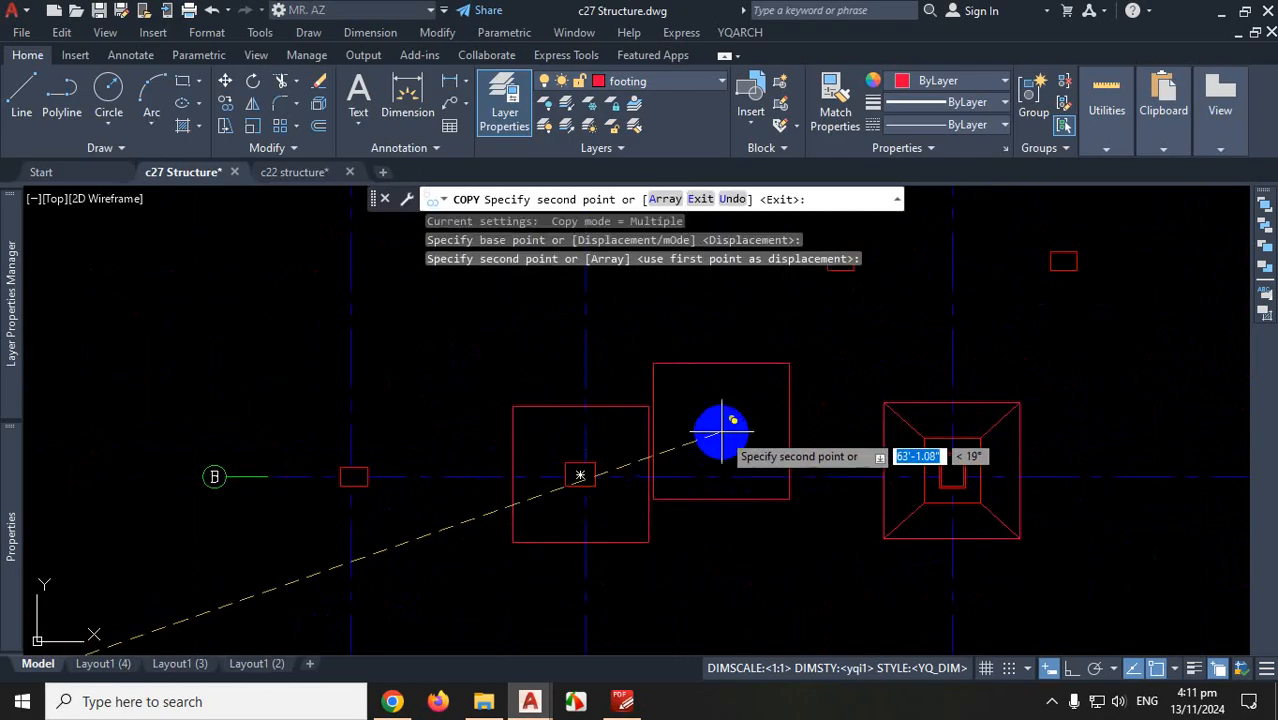
key("Escape")
Offset this column's polyline 1" outward with the Through option for the pedestal outline, and save the drawing
scroll(622, 464, "up", 4)
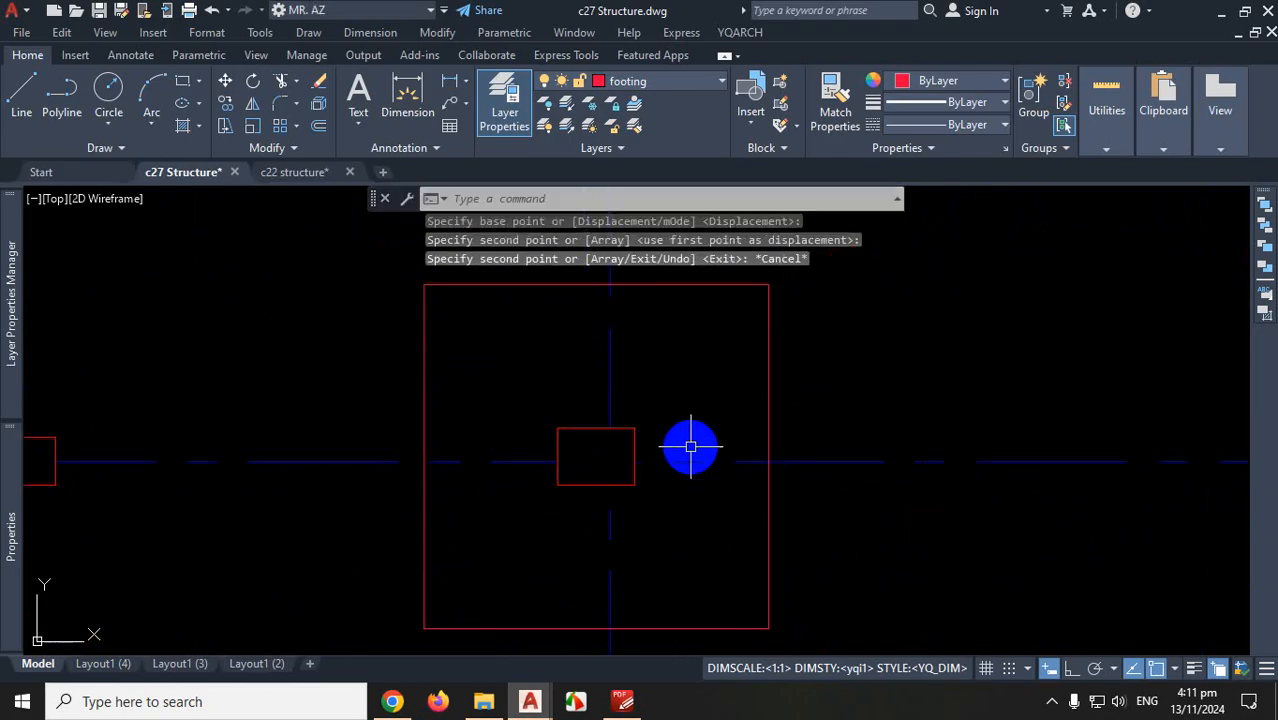
type("o")
key("Return")
key("Return")
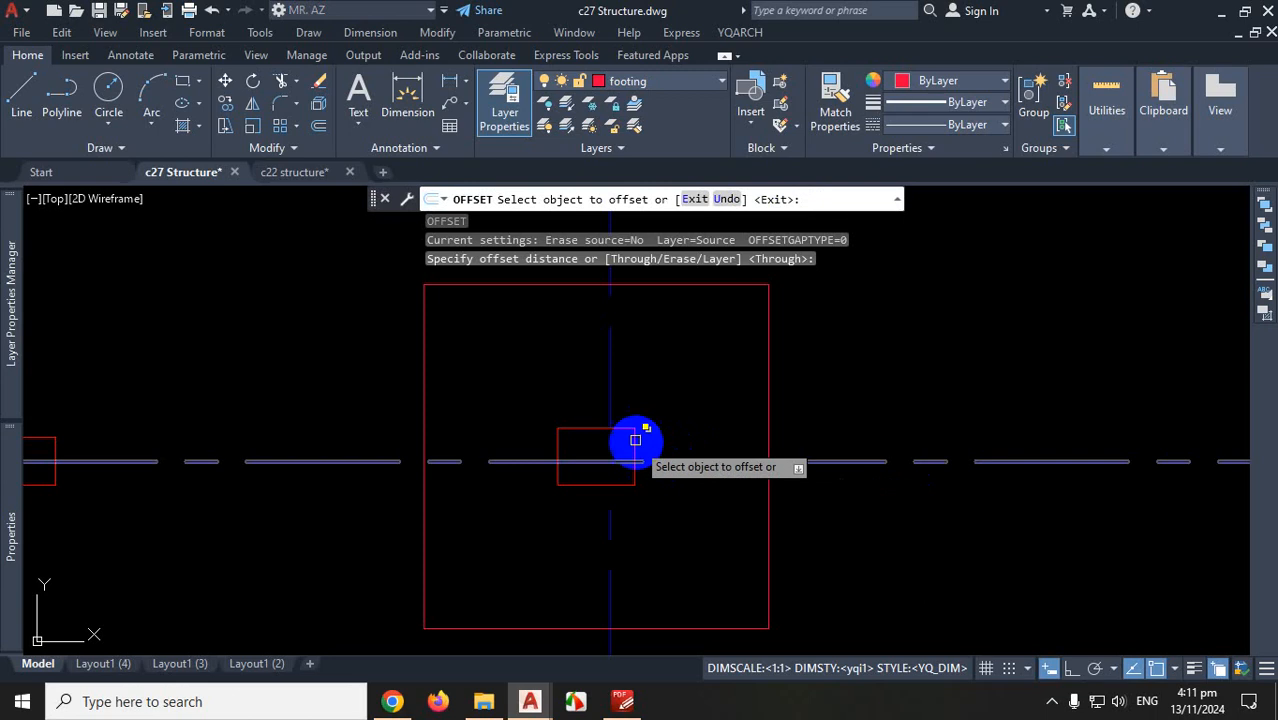
left_click(596, 430)
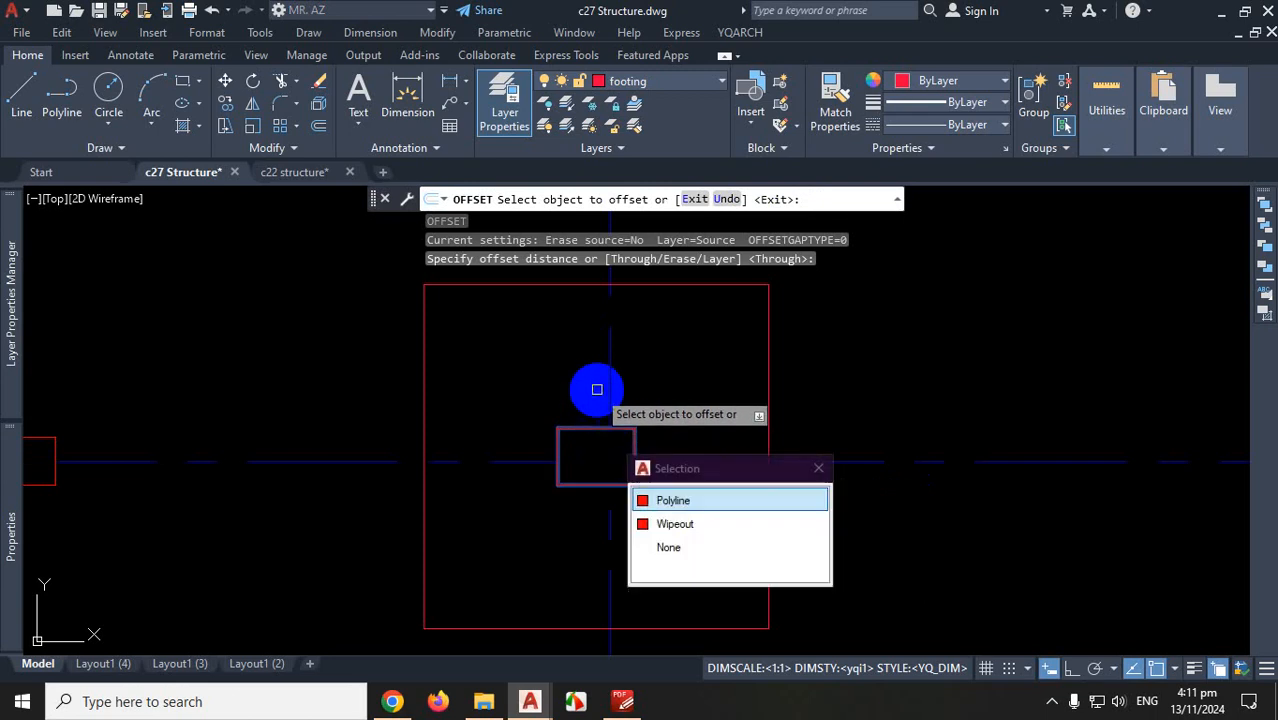
left_click(665, 501)
type("1")
key("Return")
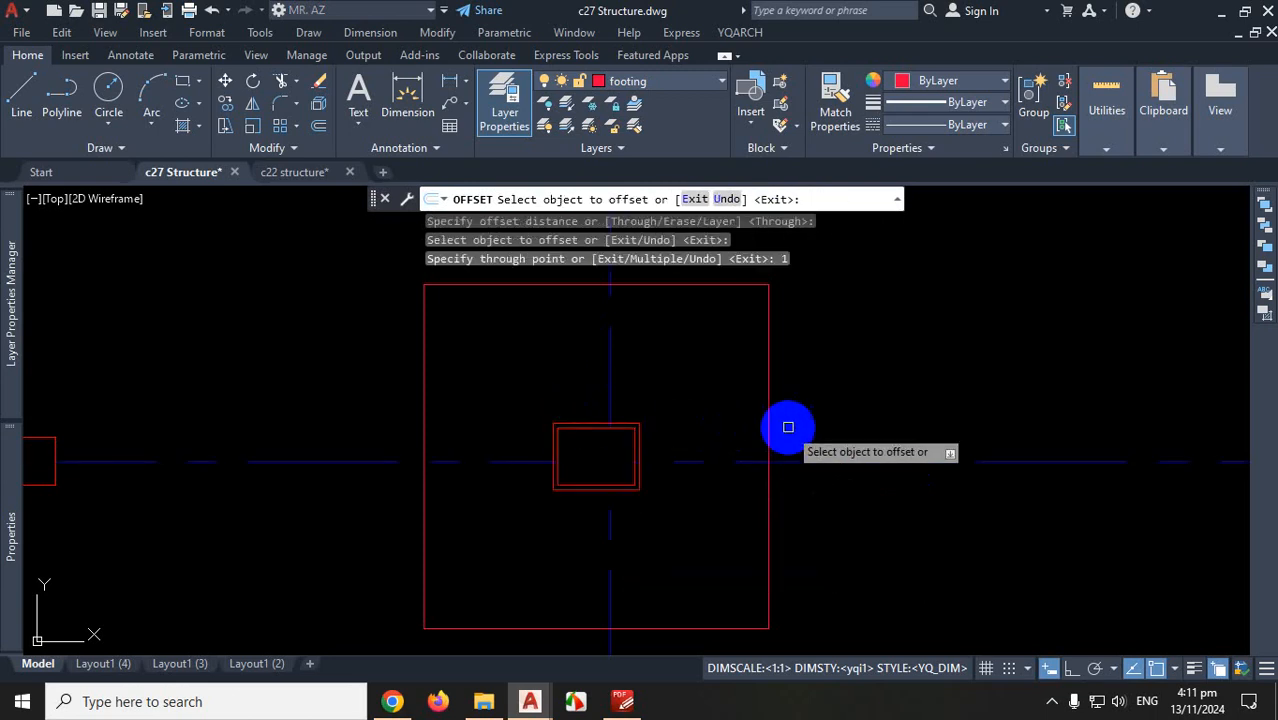
key("Escape")
scroll(715, 466, "down", 2)
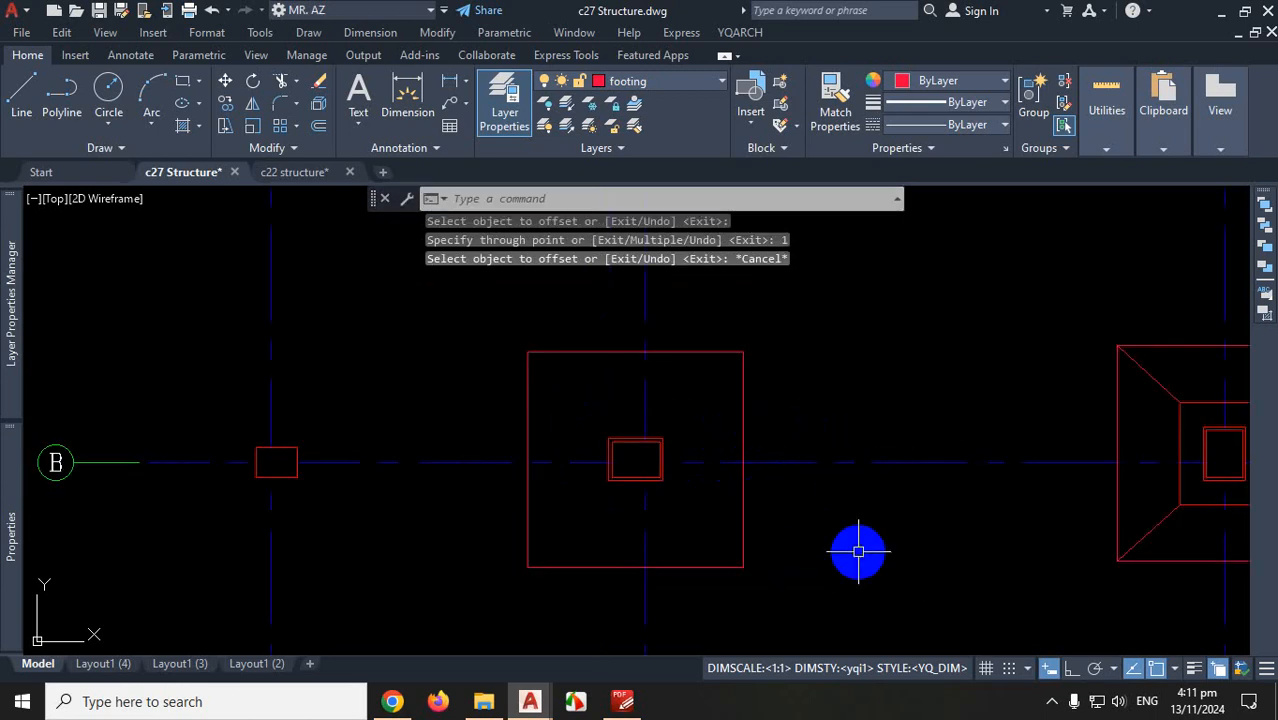
key("ctrl+s")
scroll(622, 405, "down", 2)
scroll(780, 555, "down", 2)
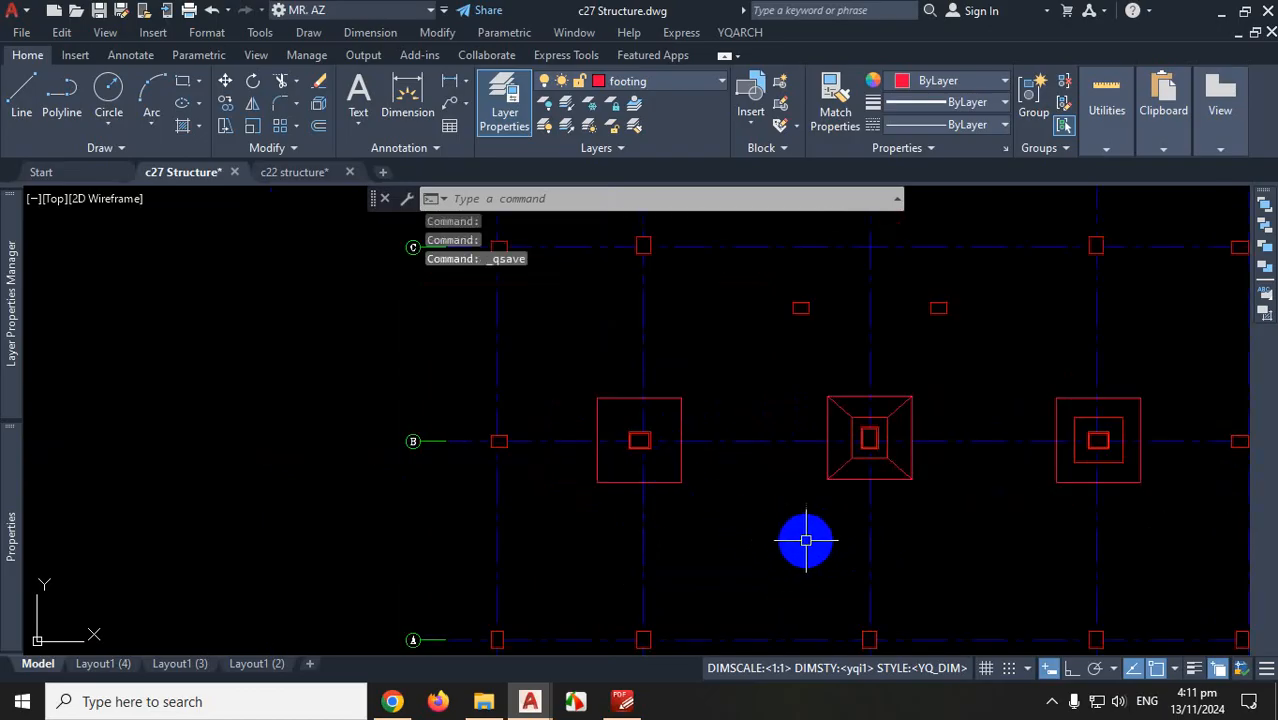
scroll(806, 540, "down", 3)
scroll(1040, 466, "up", 3)
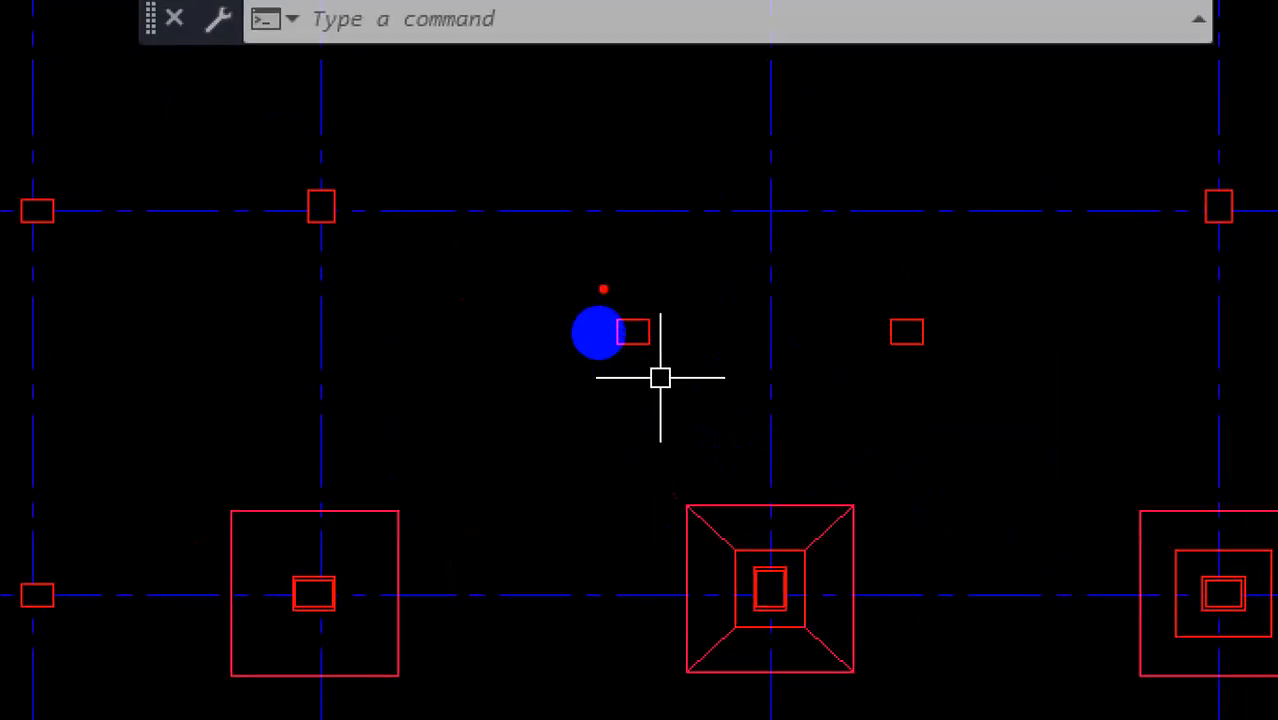
mouse_move(573, 277)
left_mouse_down()
mouse_move(827, 395)
mouse_move(1004, 277)
mouse_move(825, 250)
left_mouse_up()
left_click_drag(711, 315, 604, 318)
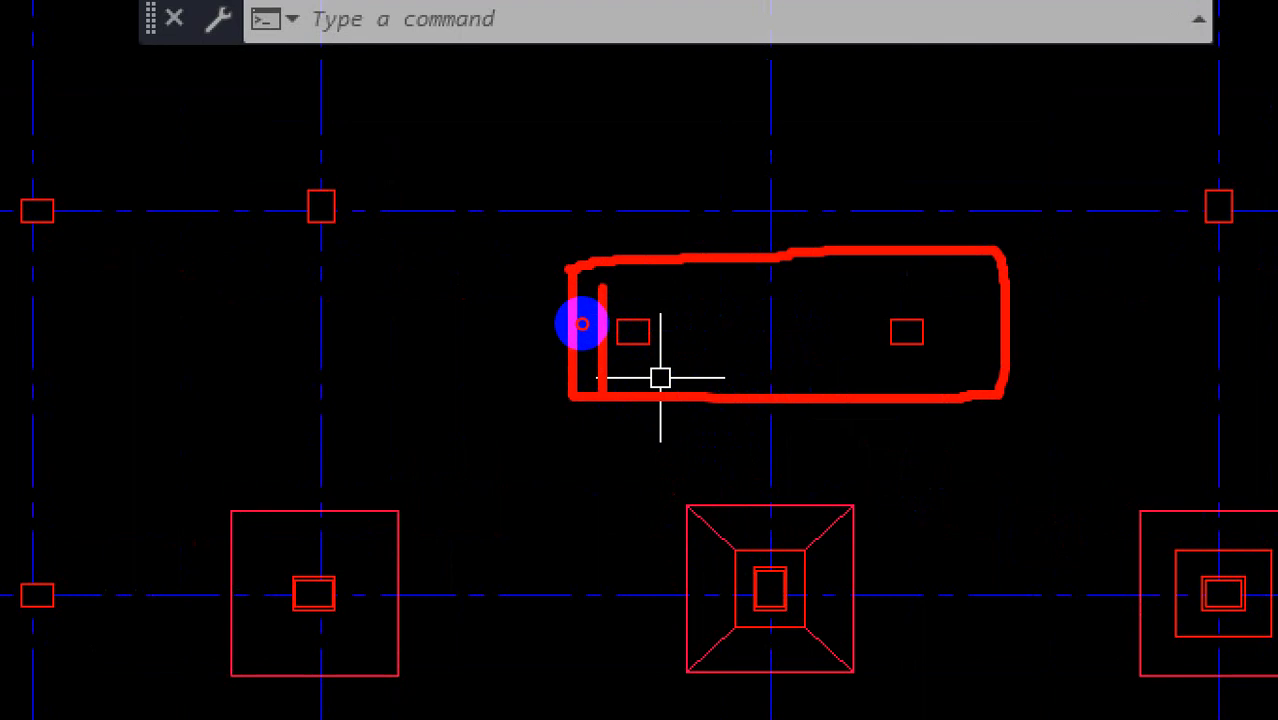
left_click_drag(590, 367, 770, 388)
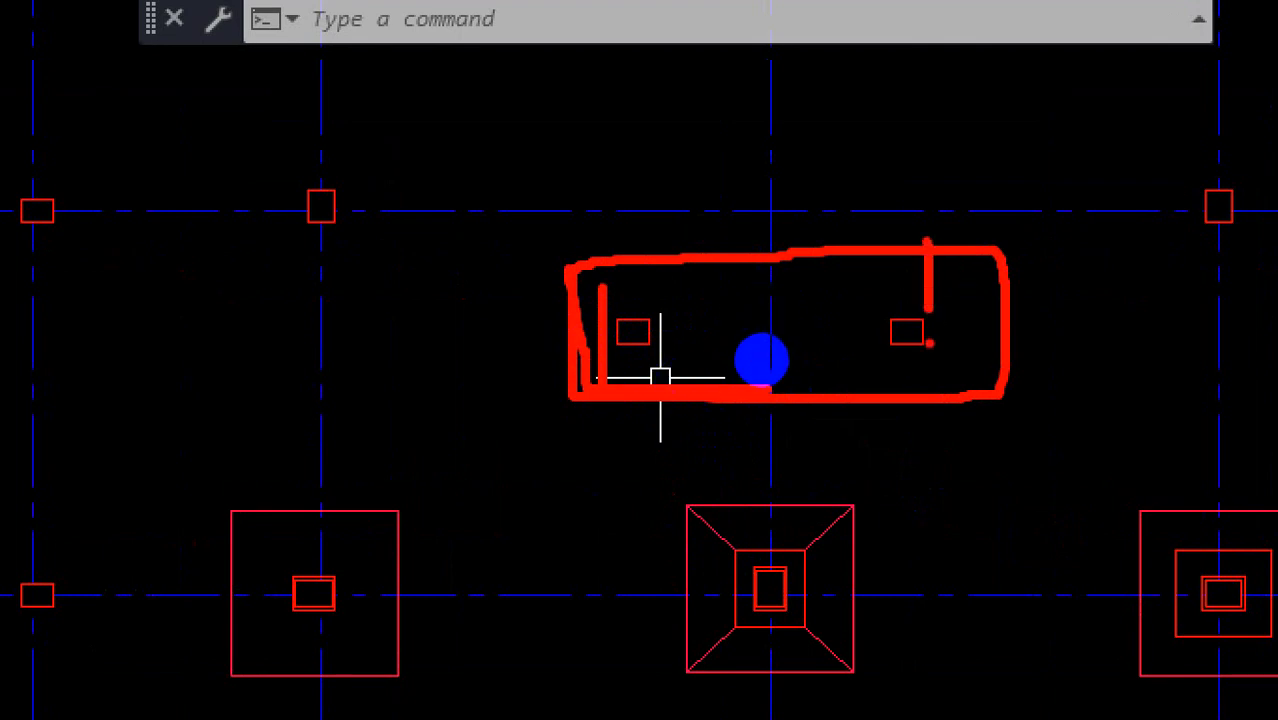
left_click_drag(910, 323, 1018, 323)
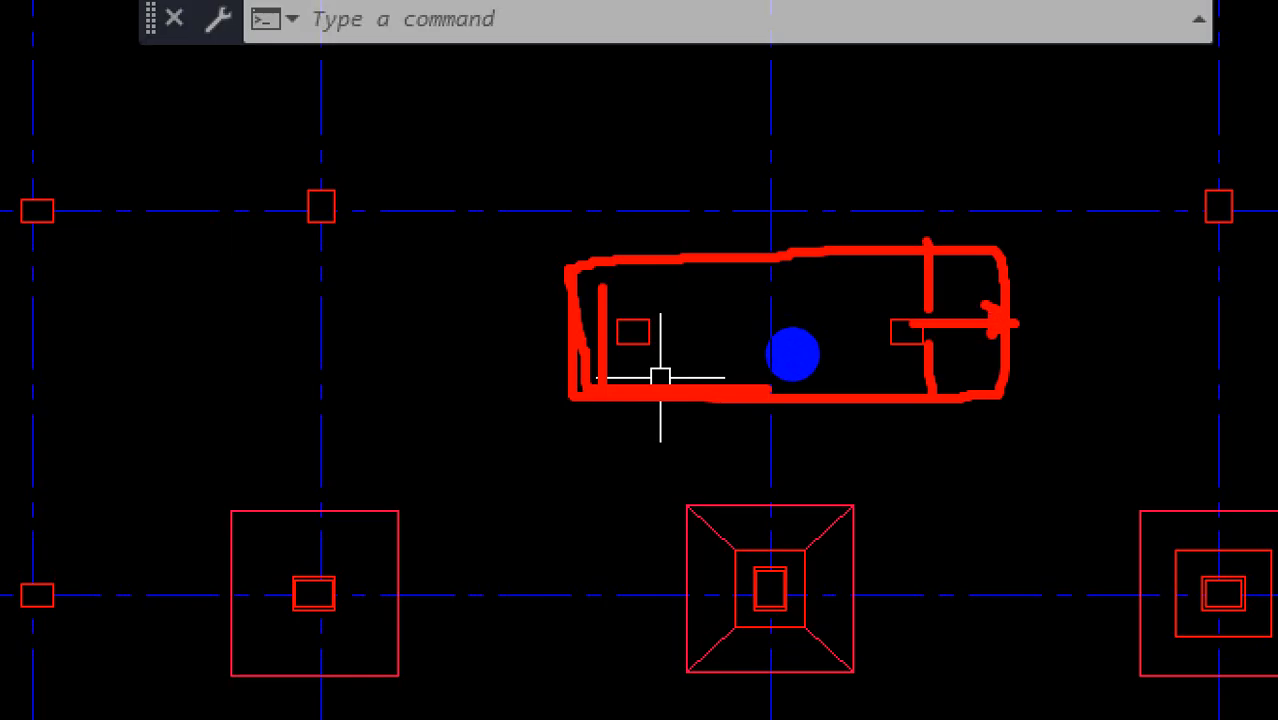
key("Escape")
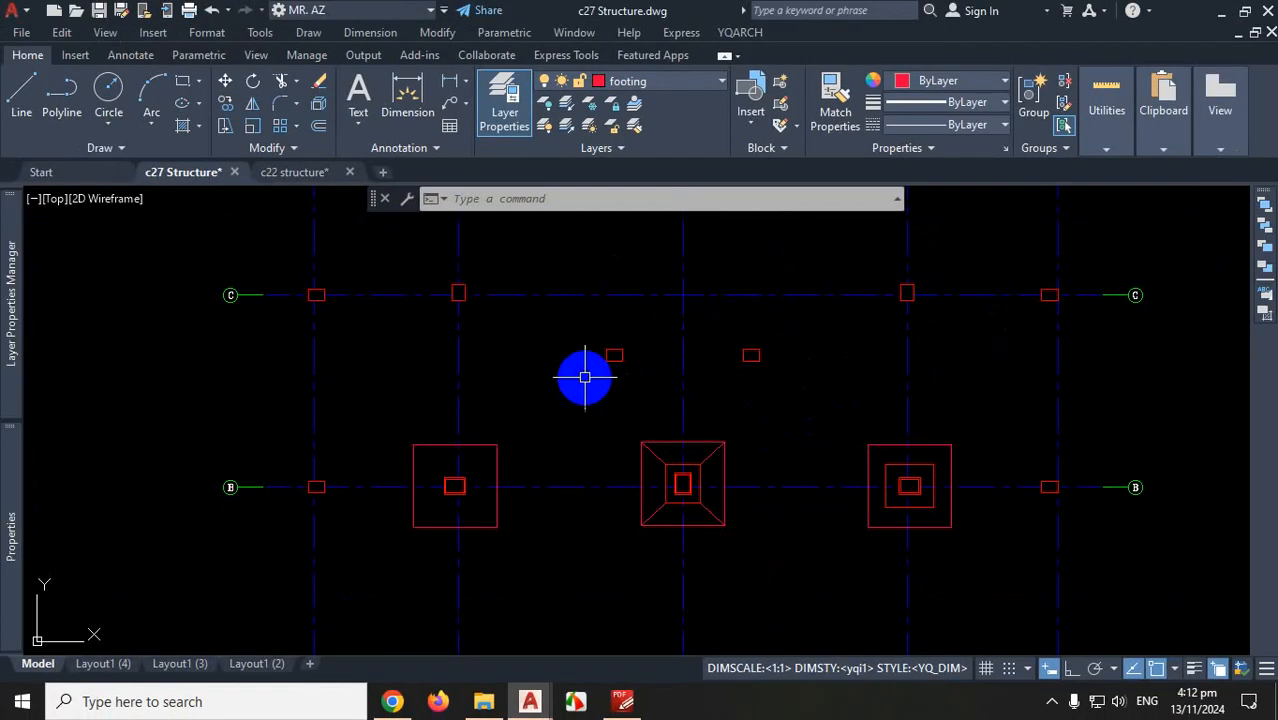
Draw a rectangle enclosing the two columns between grids B and C, from the left column's upper-left corner to the right column's lower-right corner
scroll(620, 377, "up", 2)
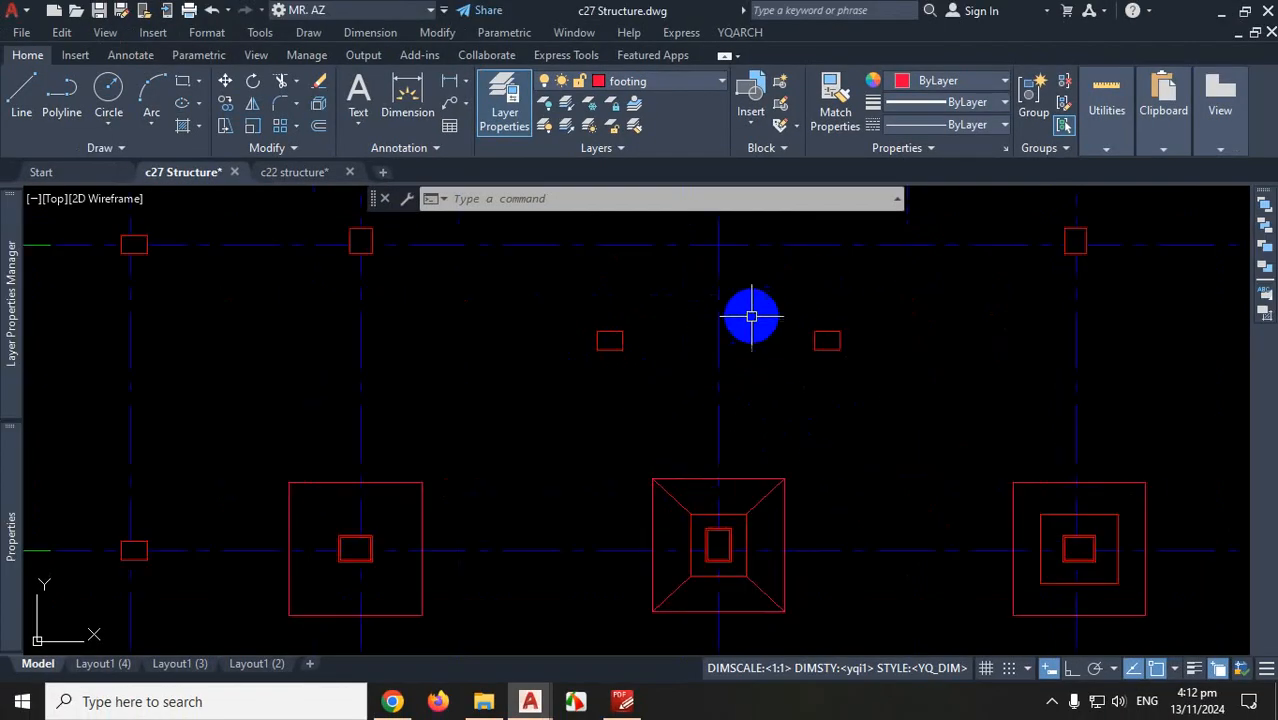
left_click(188, 88)
scroll(636, 321, "up", 4)
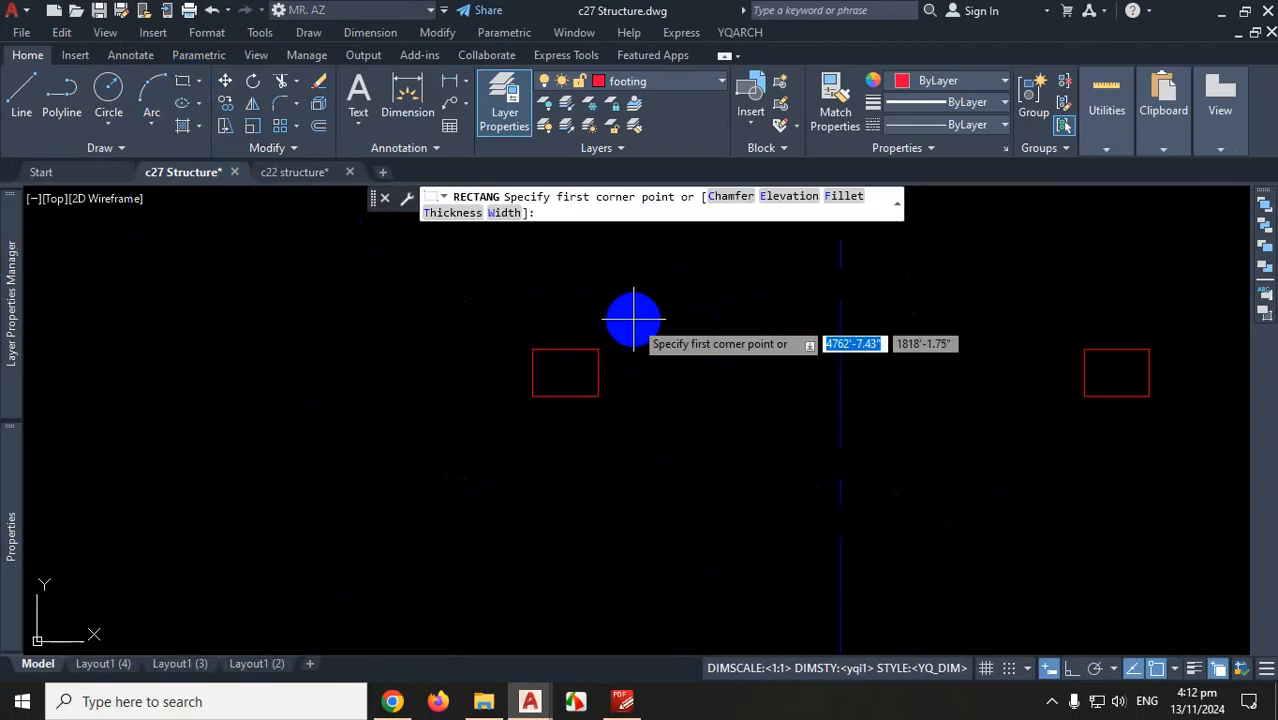
left_click(537, 353)
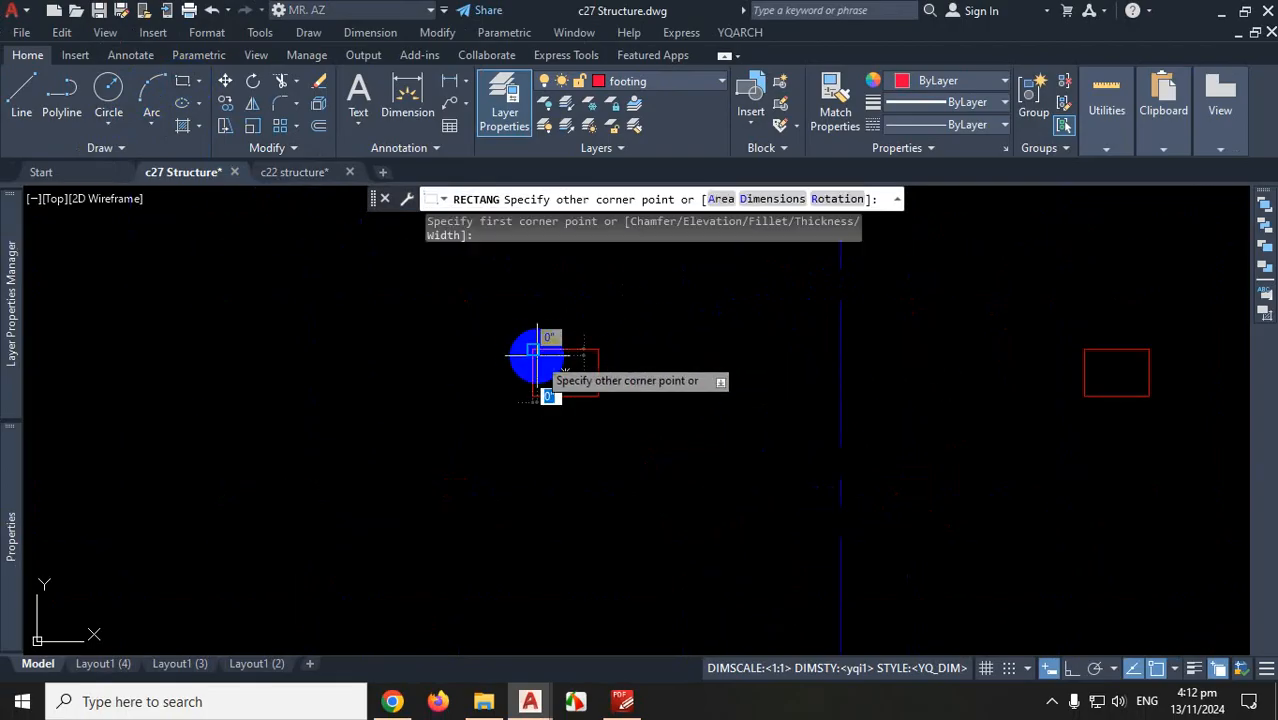
left_click(1150, 397)
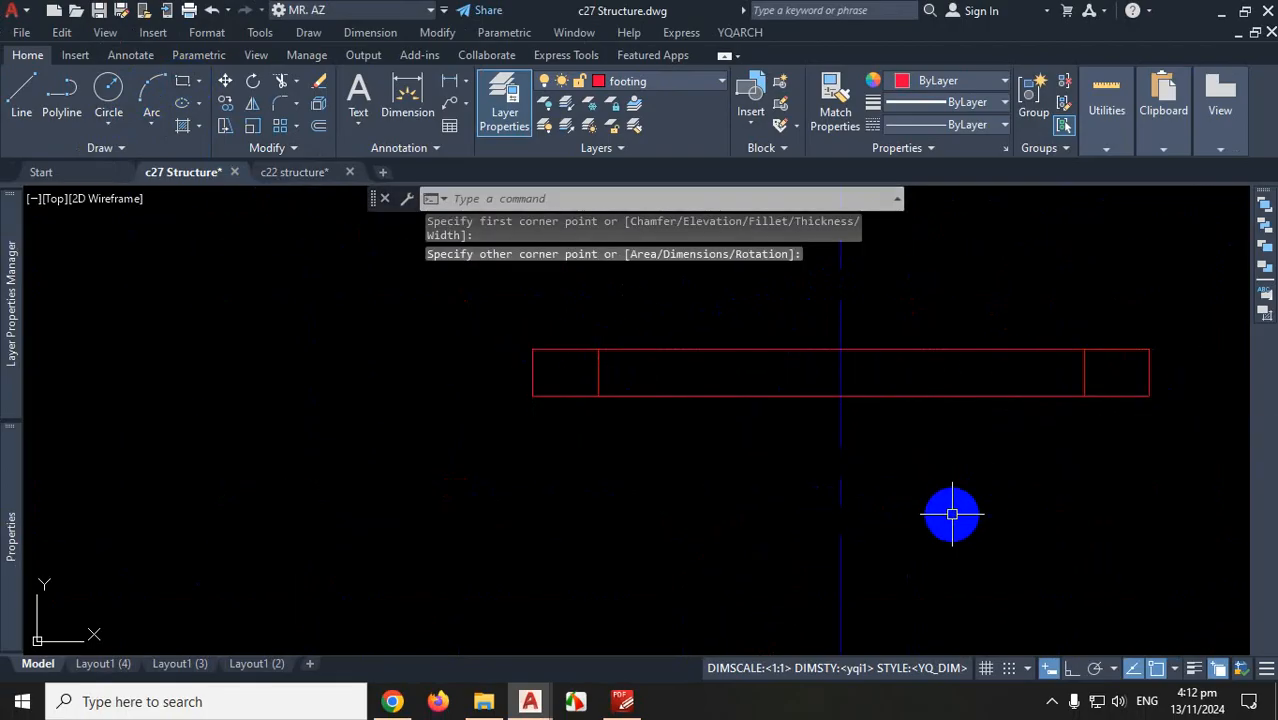
key("Escape")
Stretch the new rectangle's upper edge 2' upward from its midpoint with Ortho on
left_click(969, 350)
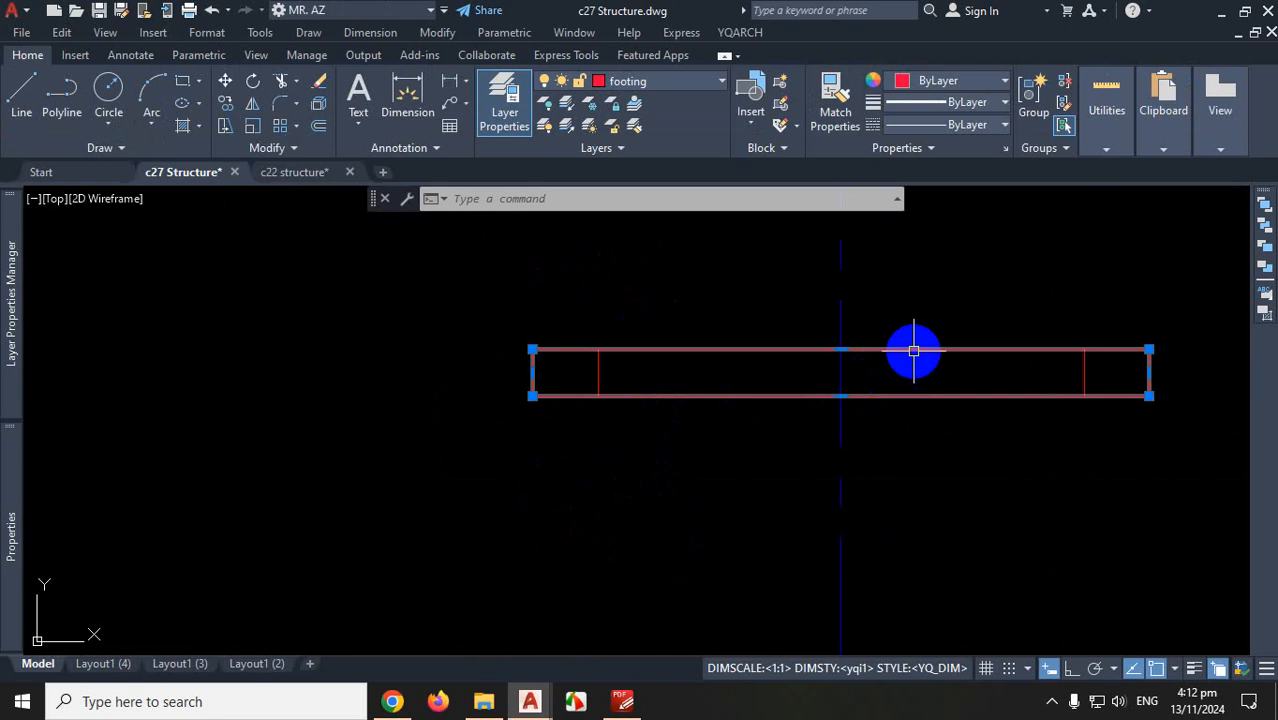
scroll(810, 325, "up", 2)
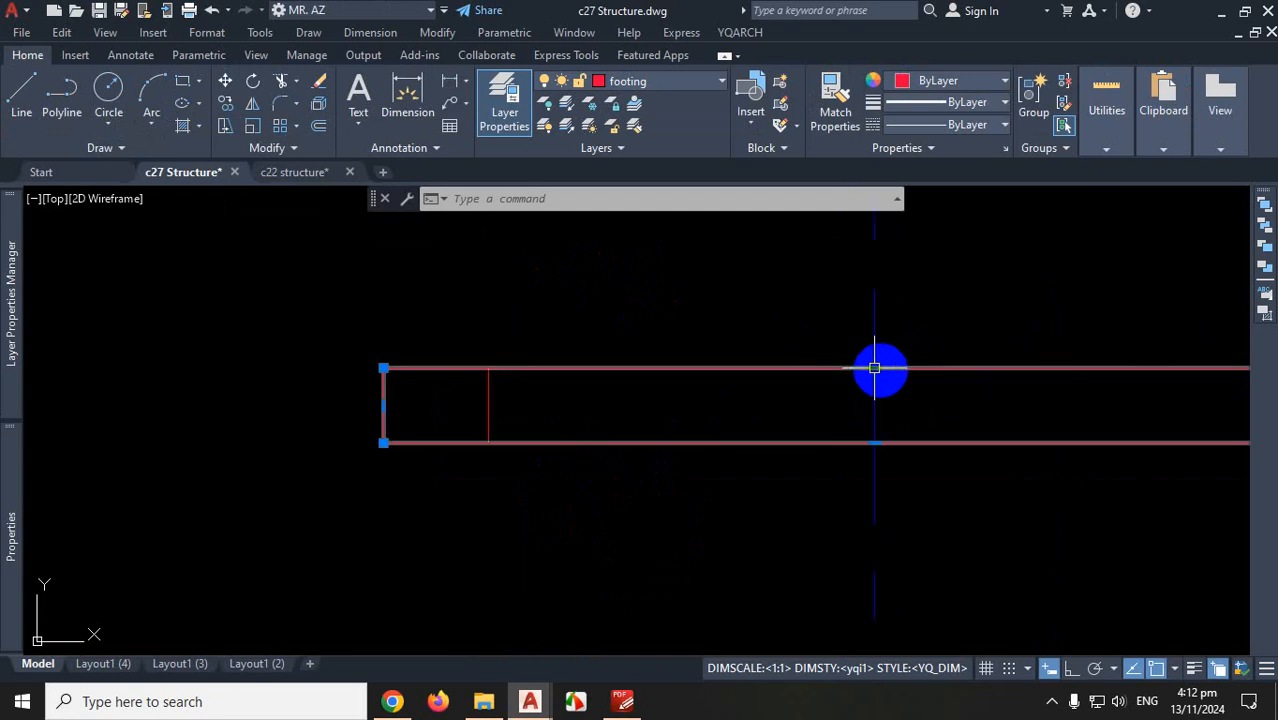
left_click(868, 371)
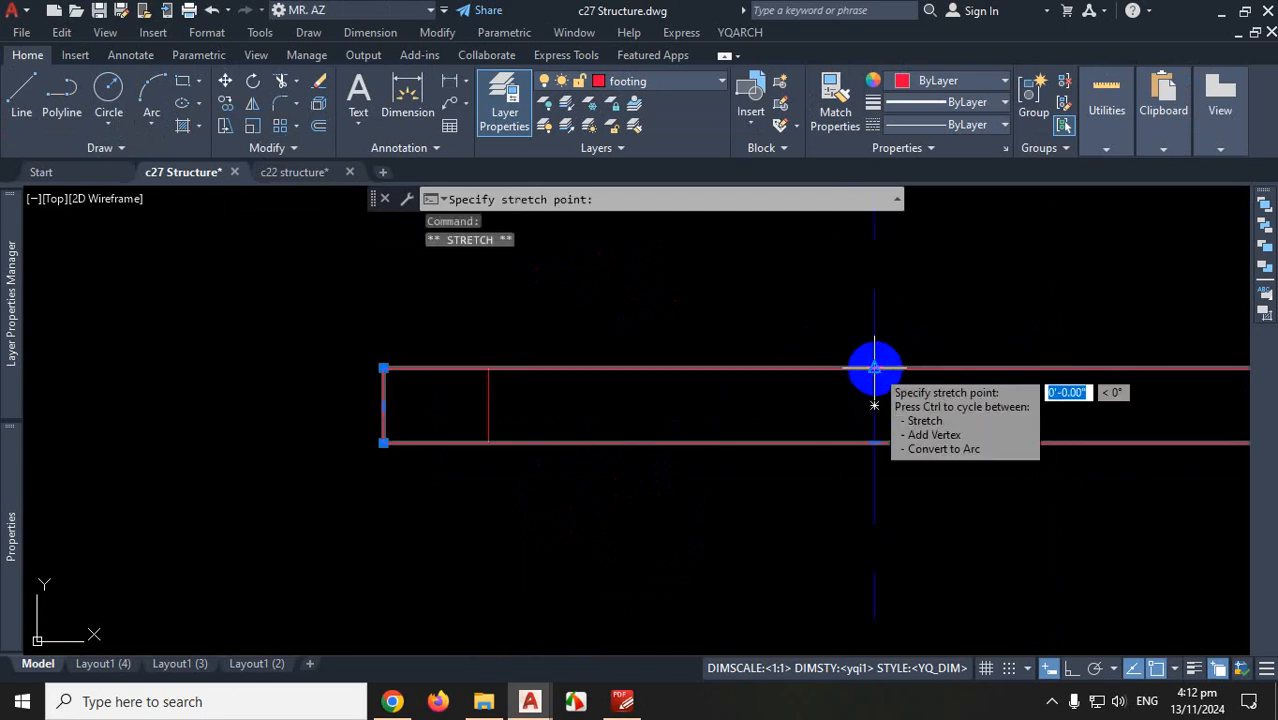
scroll(868, 371, "down", 3)
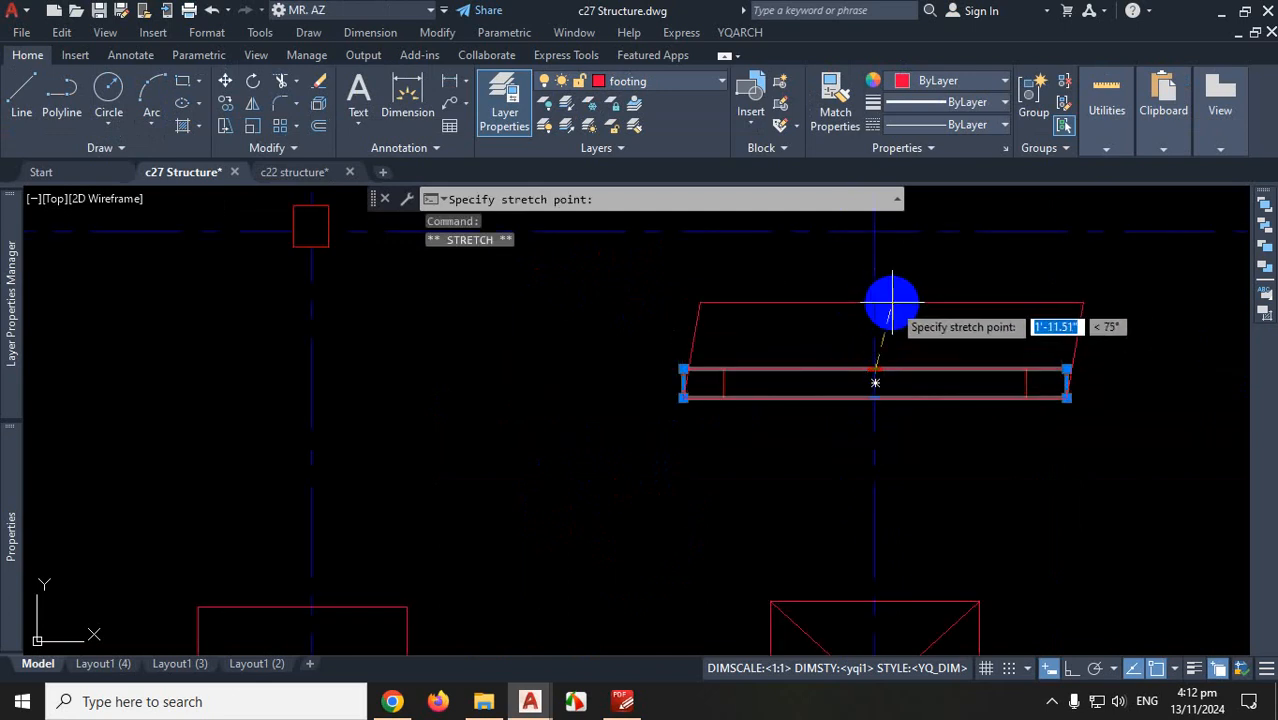
left_click(1071, 670)
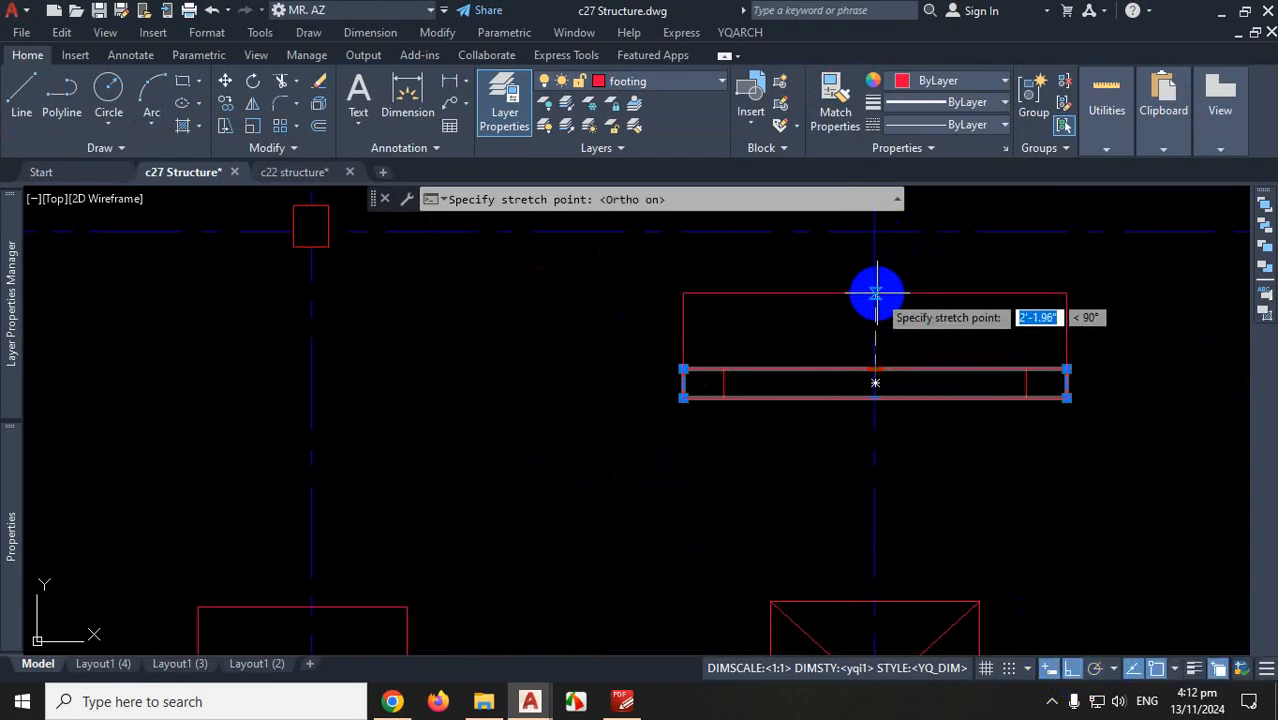
scroll(912, 295, "up", 2)
type("2")
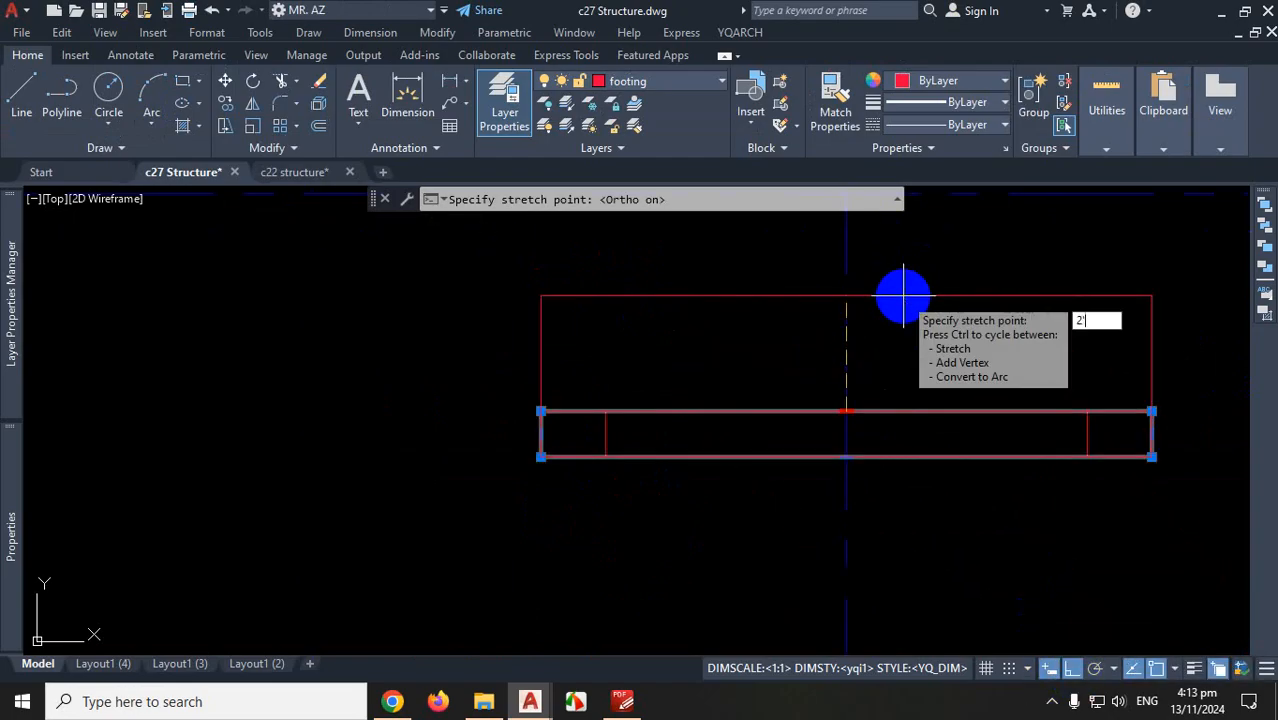
type("'")
key("Return")
Stretch the rectangle's lower edge 2' downward from its midpoint
scroll(874, 382, "down", 2)
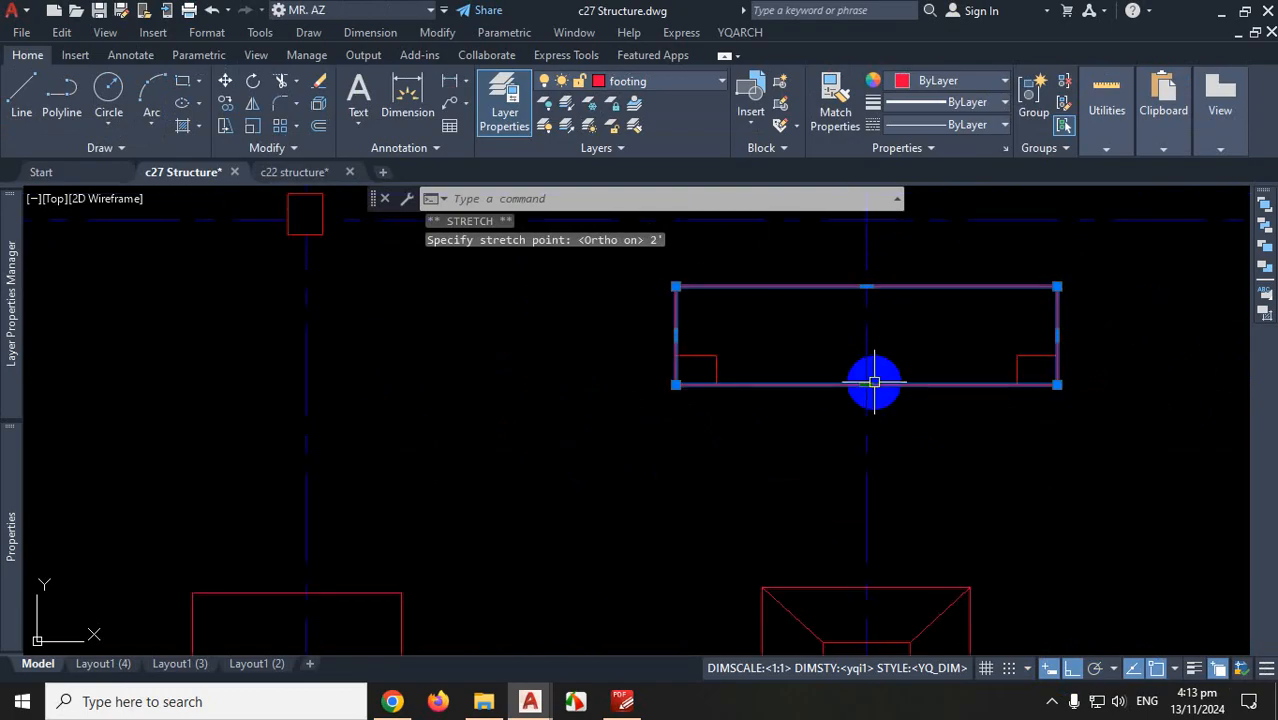
scroll(874, 382, "up", 4)
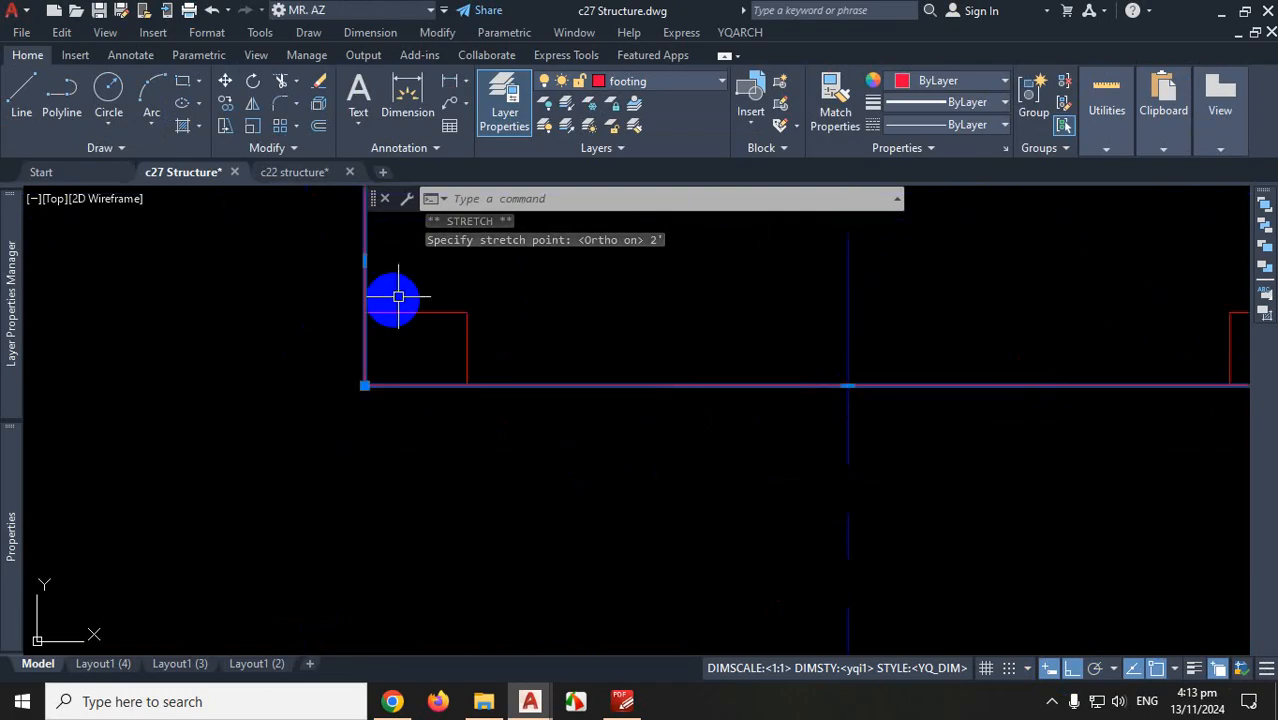
left_click(843, 386)
scroll(845, 542, "down", 6)
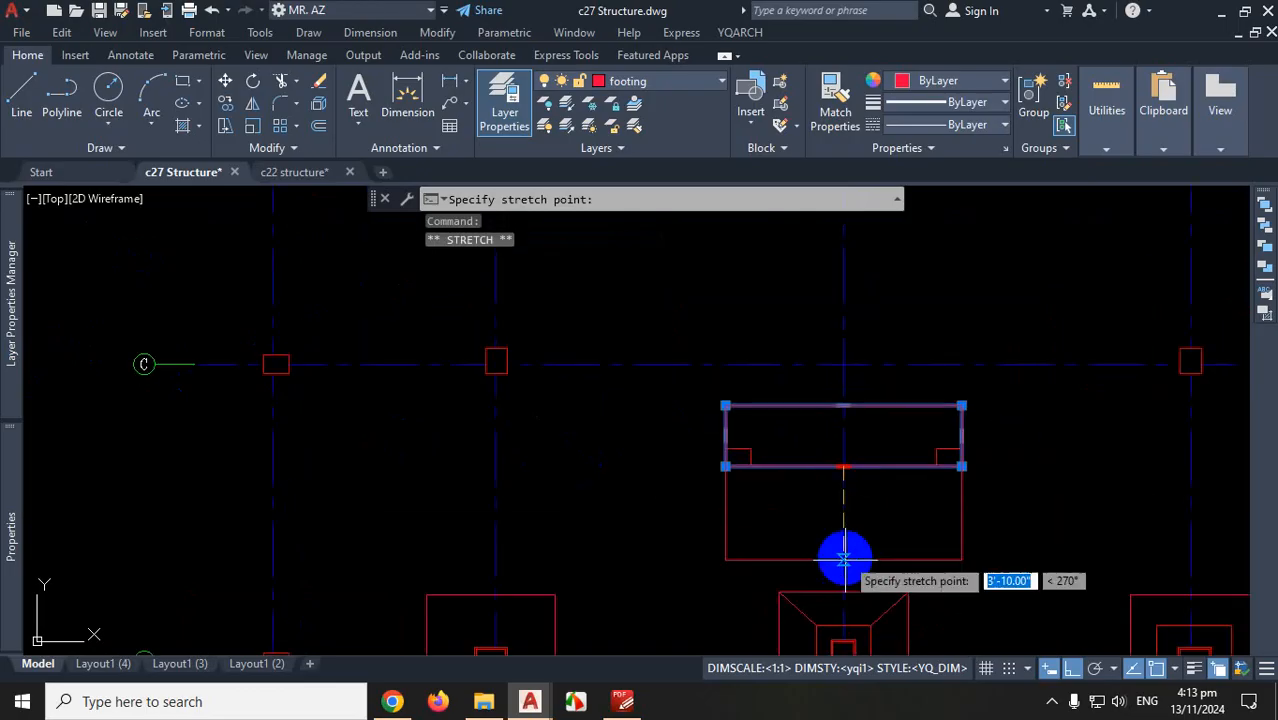
type("2")
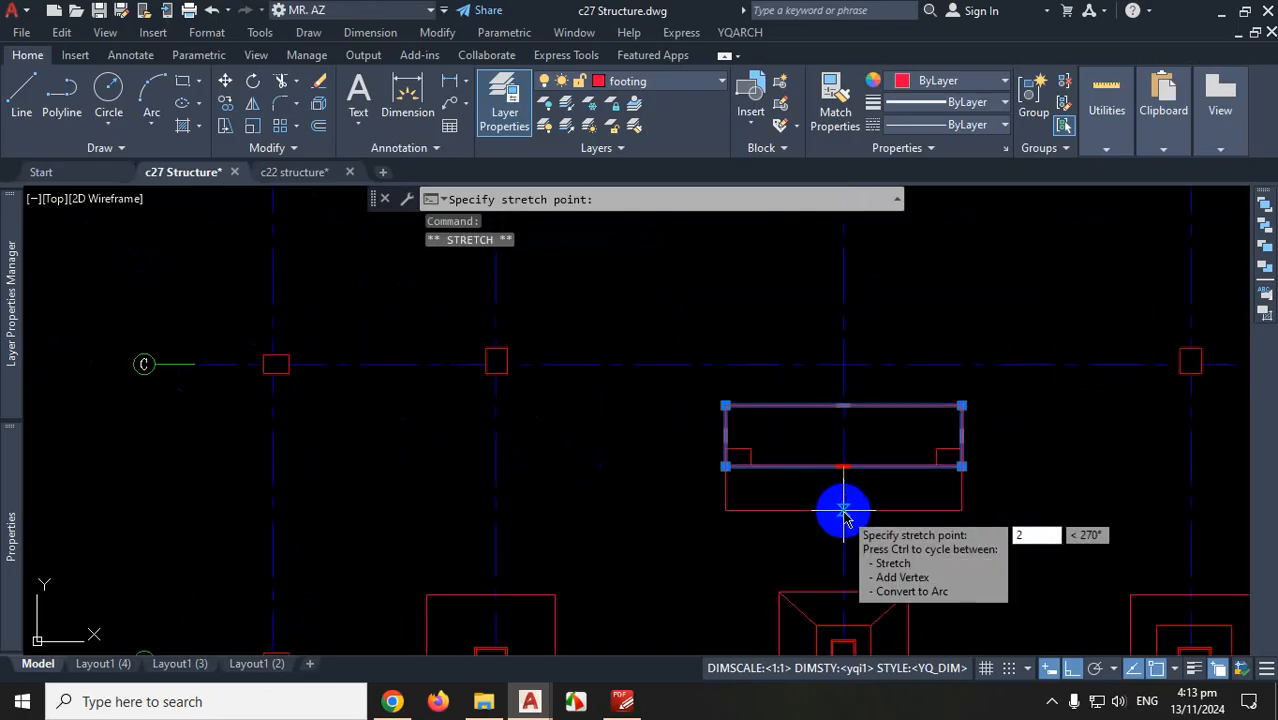
key("Return")
Stretch the rectangle's left and right edges outward by 18" each to complete the combined footing outline
scroll(679, 451, "up", 2)
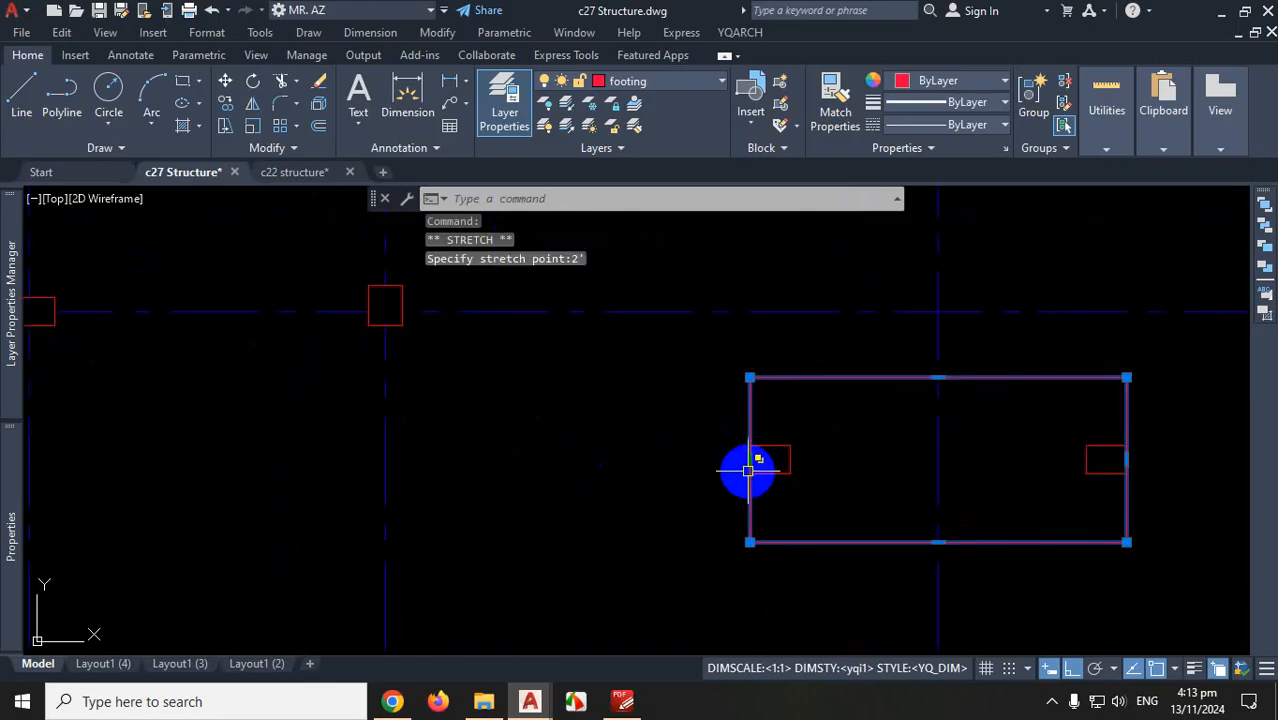
left_click(750, 460)
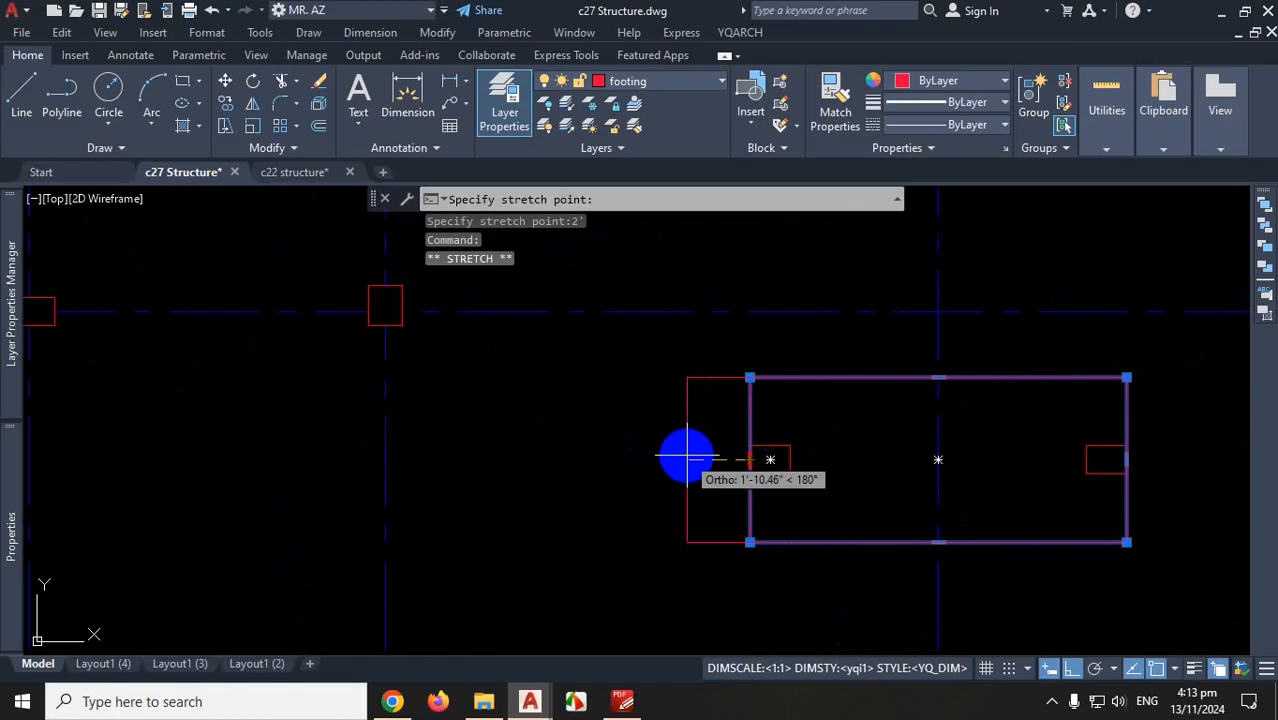
type("1")
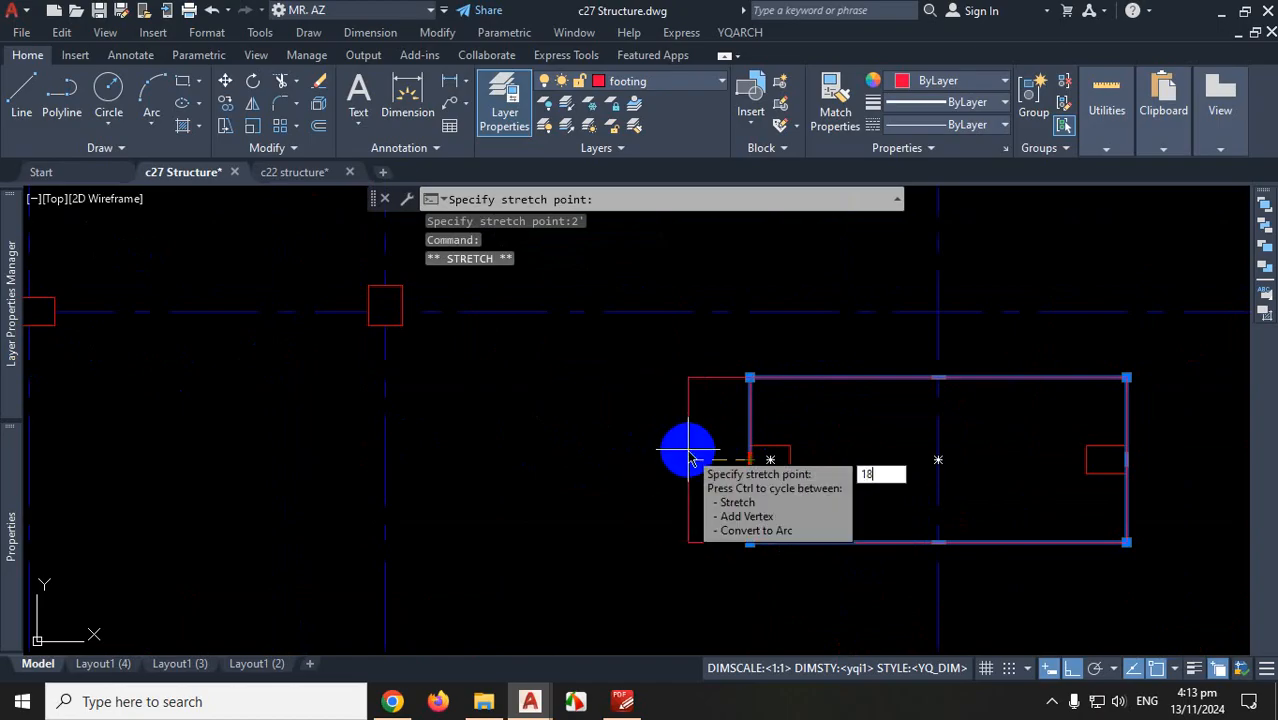
type("8")
key("Return")
left_click(1126, 460)
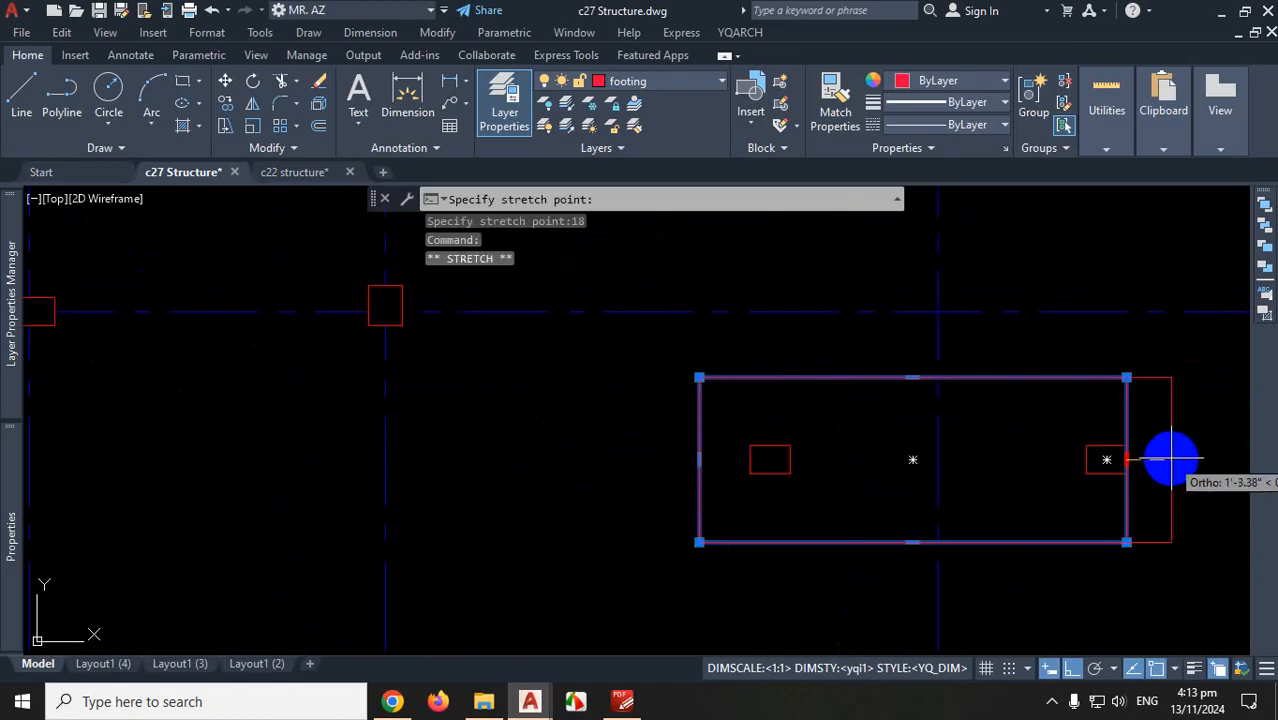
type("18")
key("Return")
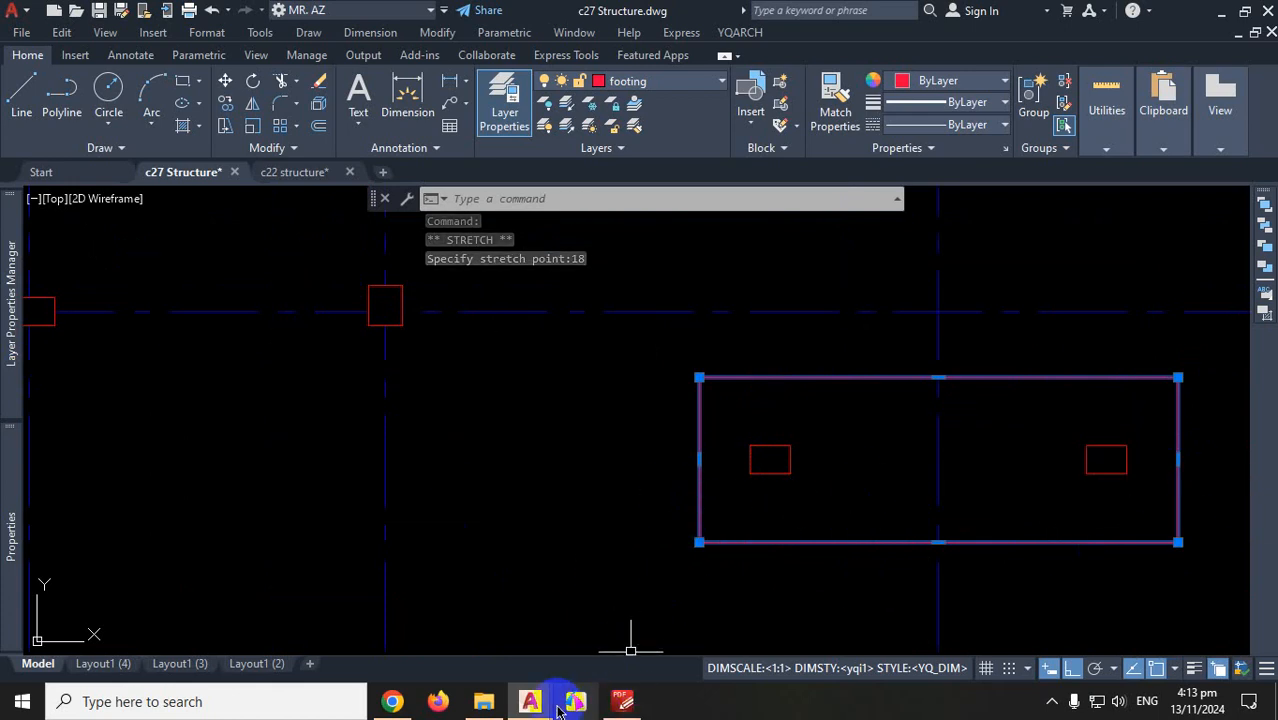
Examine the long footings in the c22 structure foundation plan, especially the one carrying four C1 columns on the fourth grid line
left_click(1052, 700)
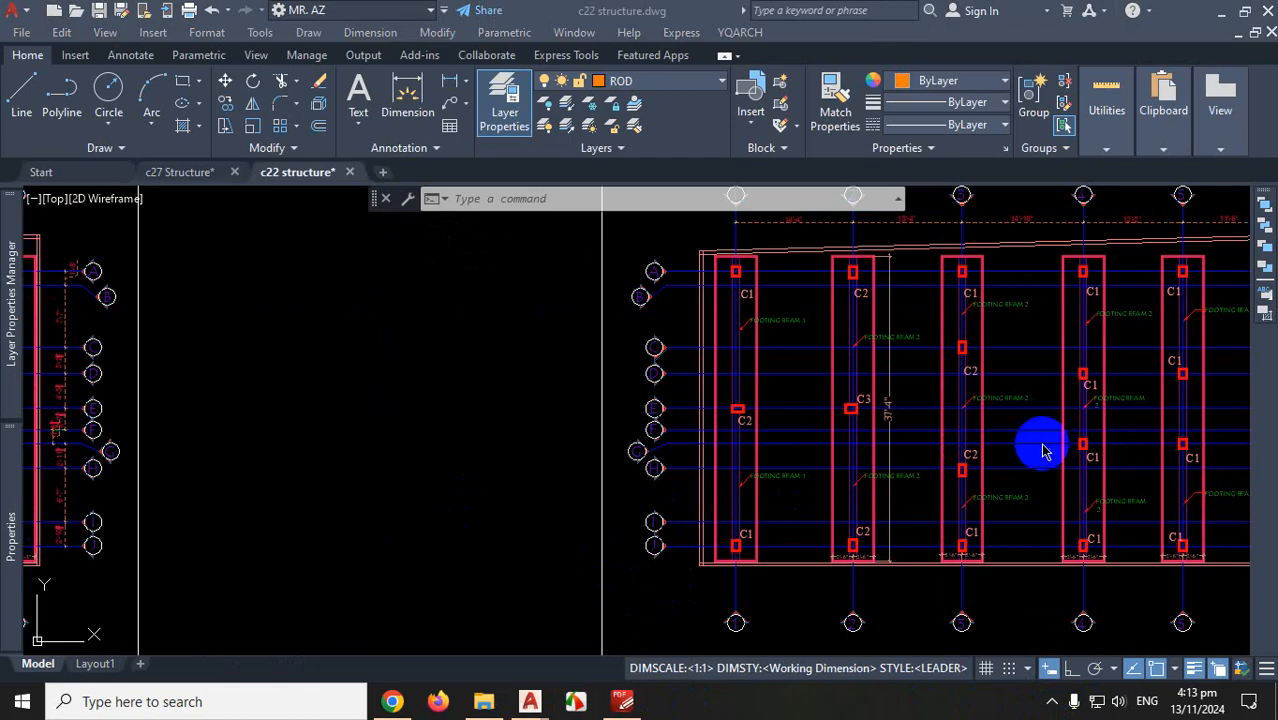
scroll(1042, 443, "up", 2)
scroll(946, 486, "down", 4)
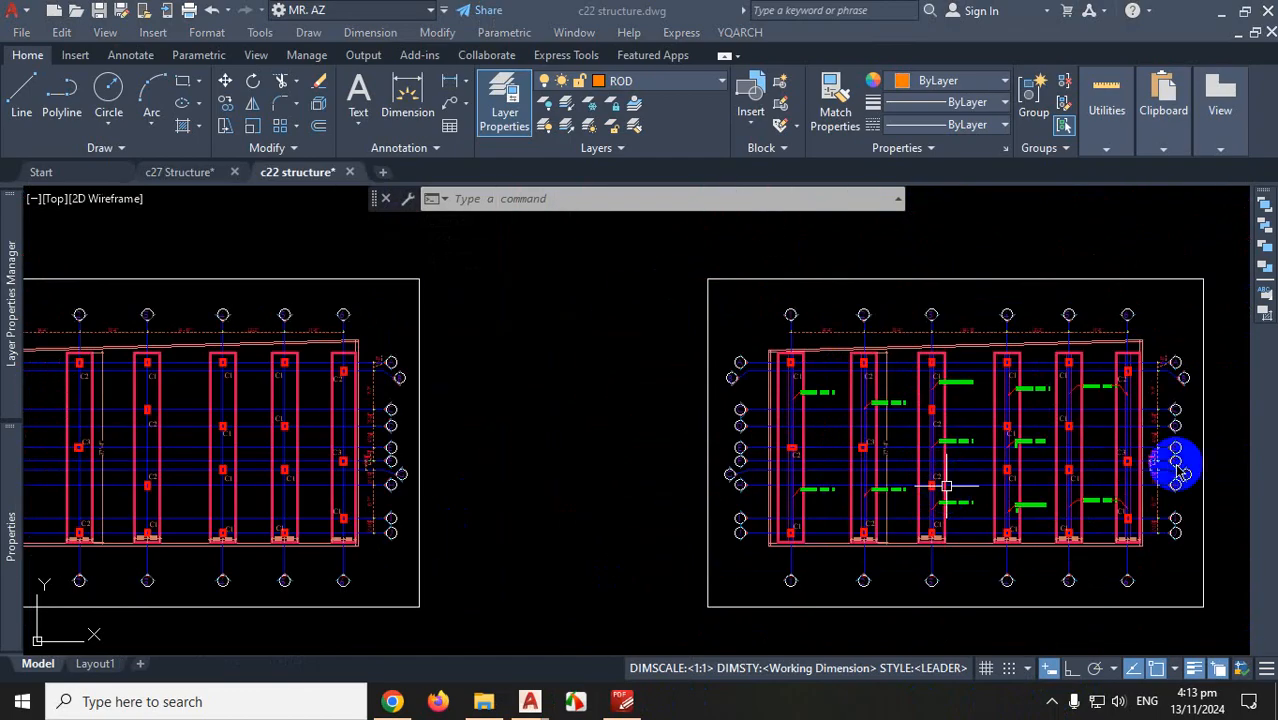
scroll(1092, 470, "up", 2)
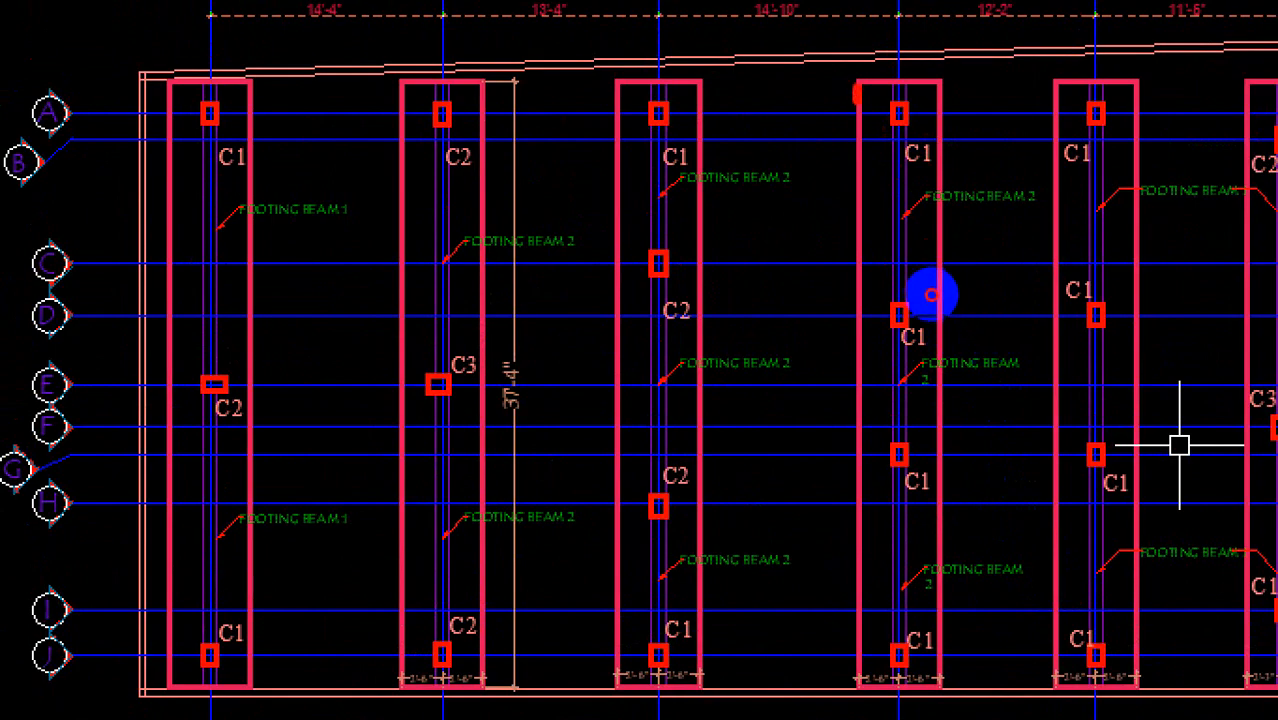
mouse_move(931, 295)
left_mouse_down()
mouse_move(933, 593)
mouse_move(976, 456)
mouse_move(967, 325)
left_mouse_up()
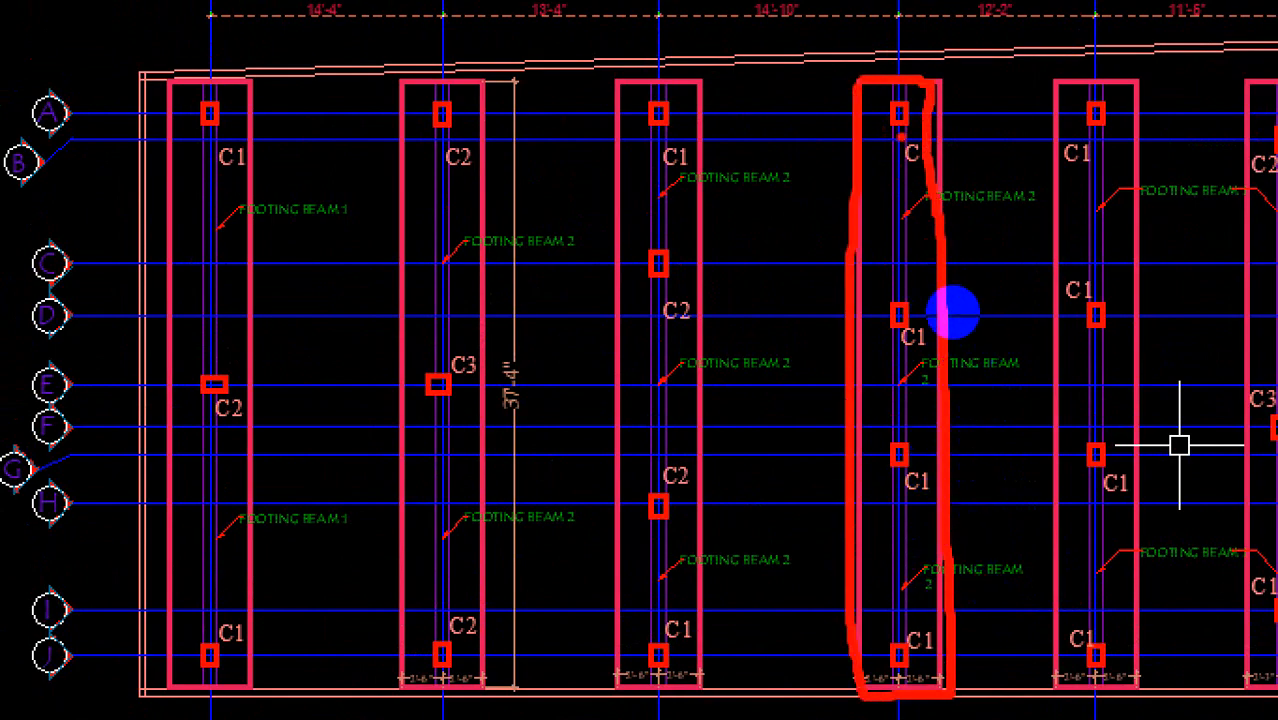
mouse_move(948, 327)
left_mouse_down()
mouse_move(955, 553)
mouse_move(944, 465)
mouse_move(954, 347)
left_mouse_up()
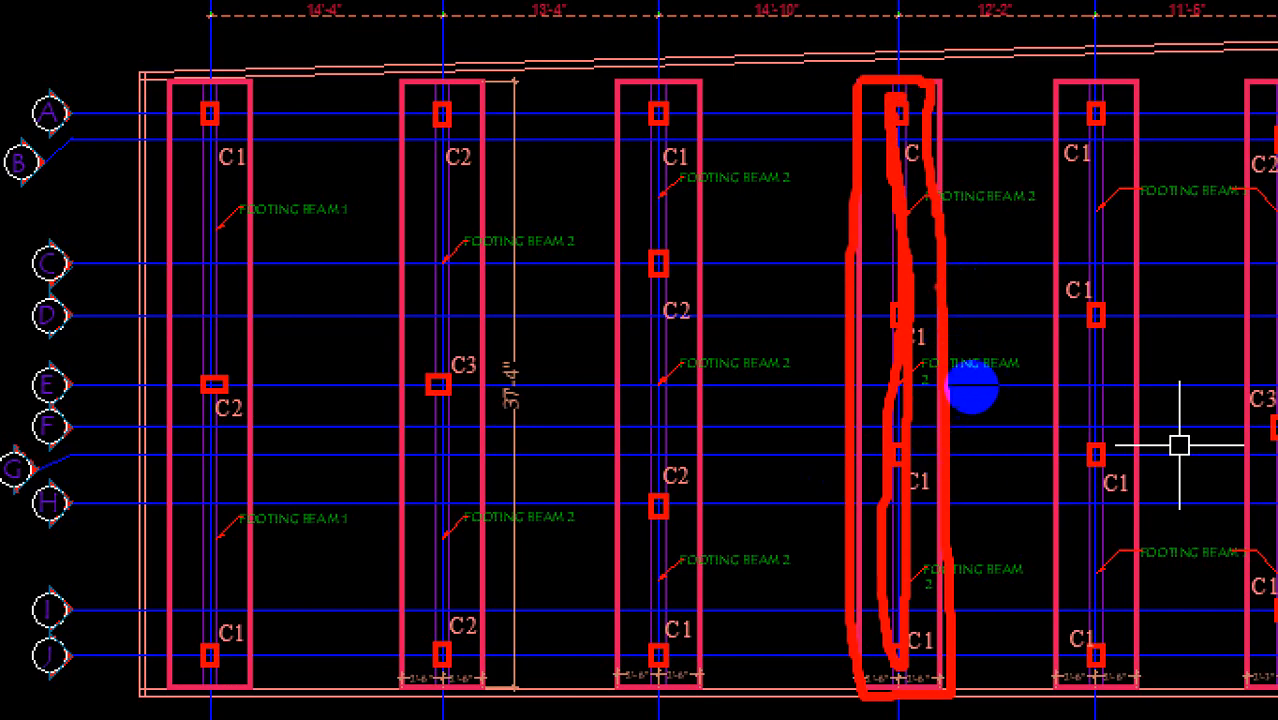
key("Escape")
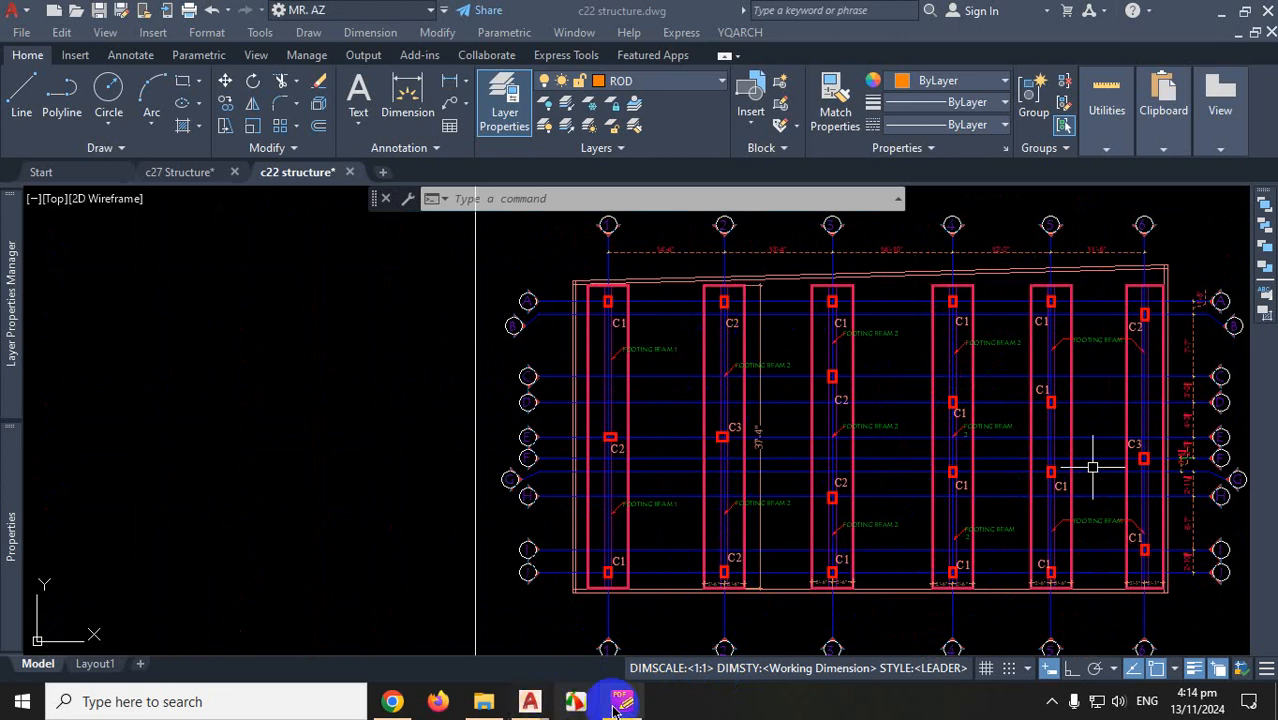
Switch to the DETAIL STRUCTURAL DRAWINGS PDF and examine the three-pile cap on grid line 2 of the pile layout
left_click(1052, 702)
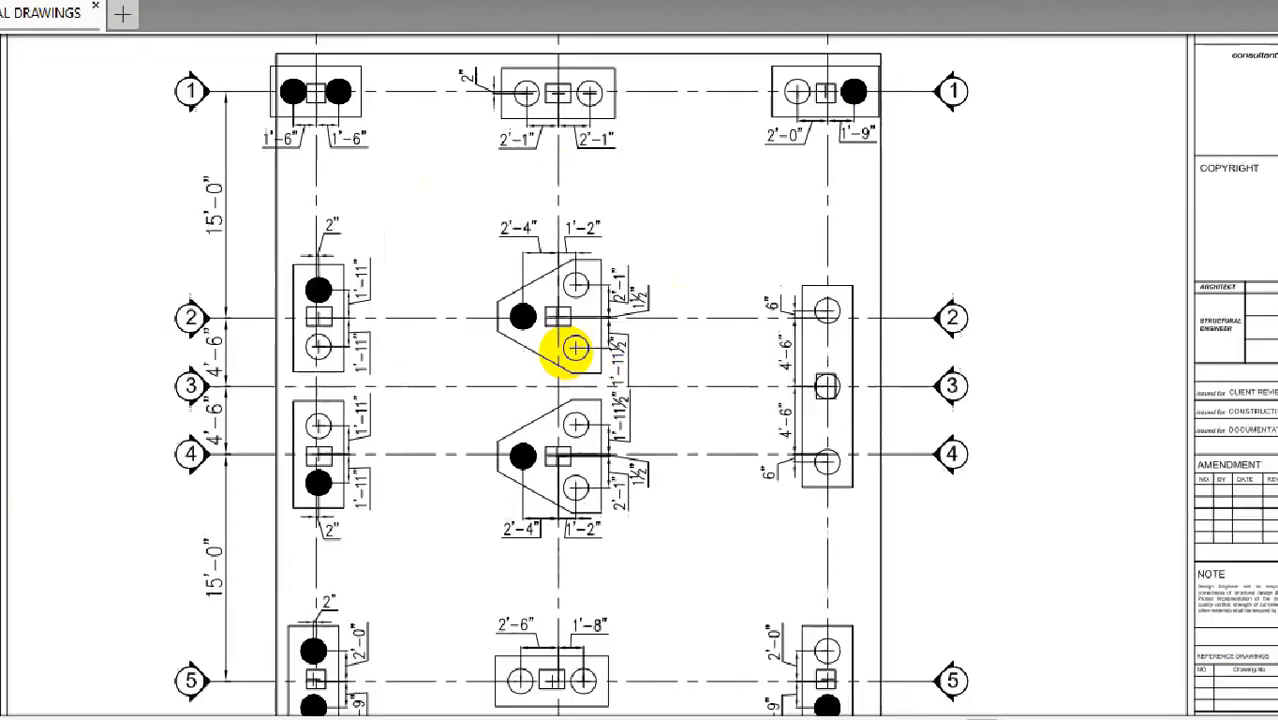
mouse_move(589, 288)
left_mouse_down()
mouse_move(499, 291)
mouse_move(633, 331)
mouse_move(580, 272)
left_mouse_up()
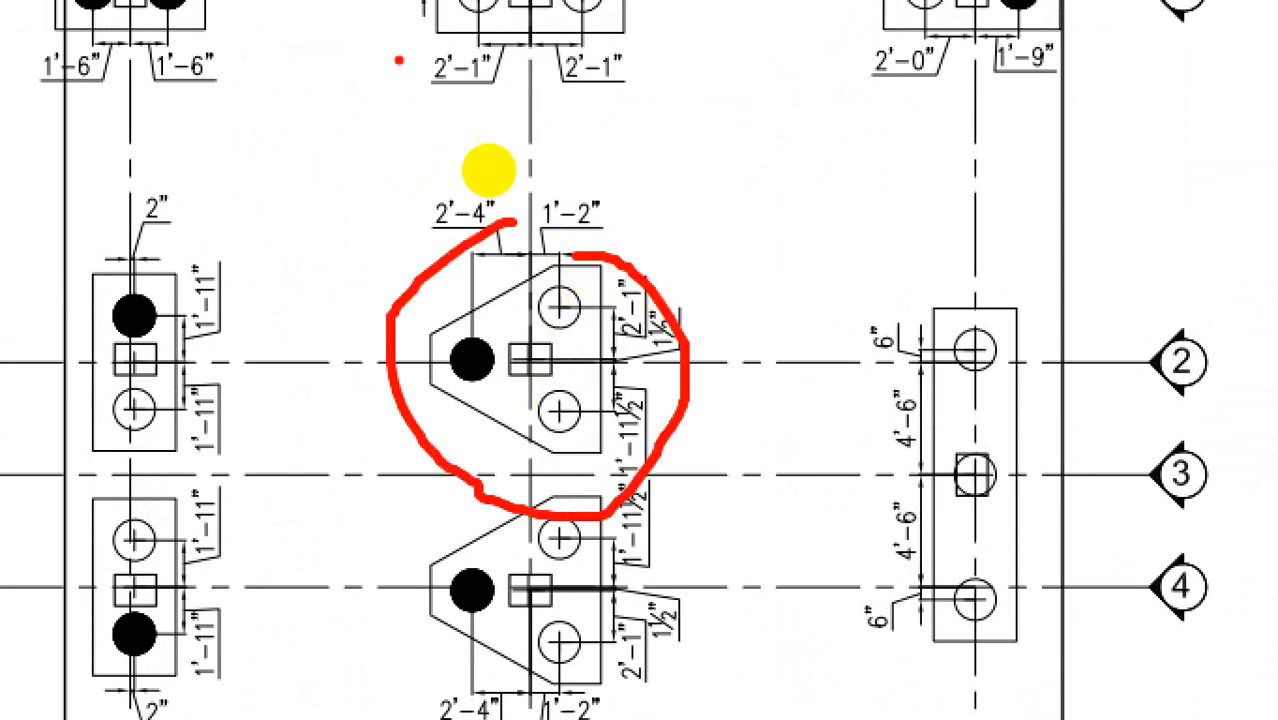
mouse_move(755, 235)
left_mouse_down()
mouse_move(815, 297)
mouse_move(920, 133)
left_mouse_up()
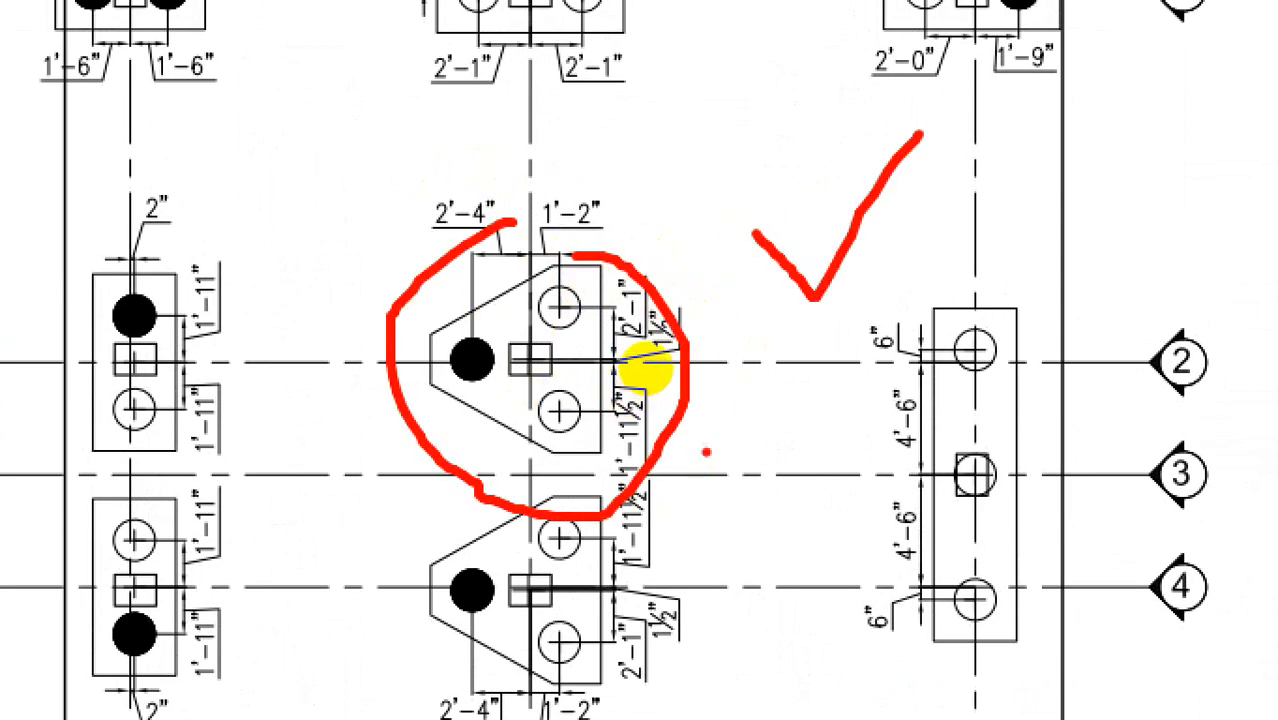
key("Escape")
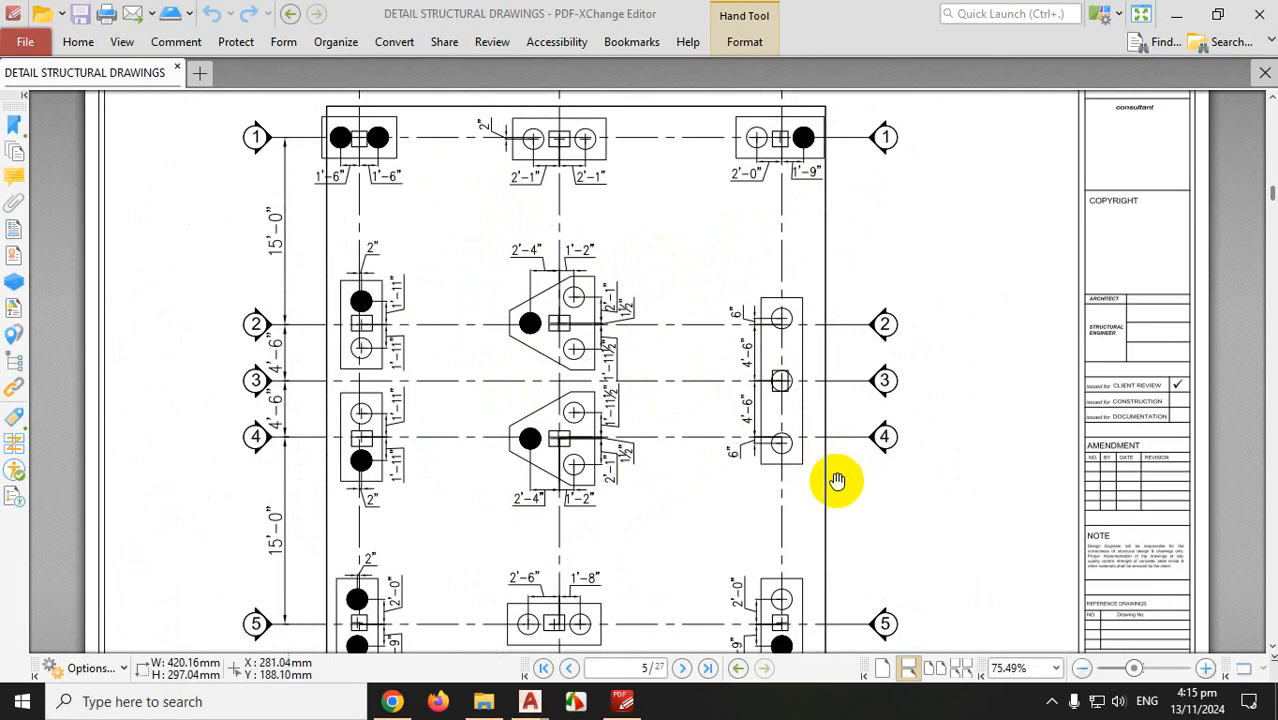
Examine the pile cap shapes and pile arrangements for 2 to 8 piles in the pile layout.jpg image
left_click(1052, 701)
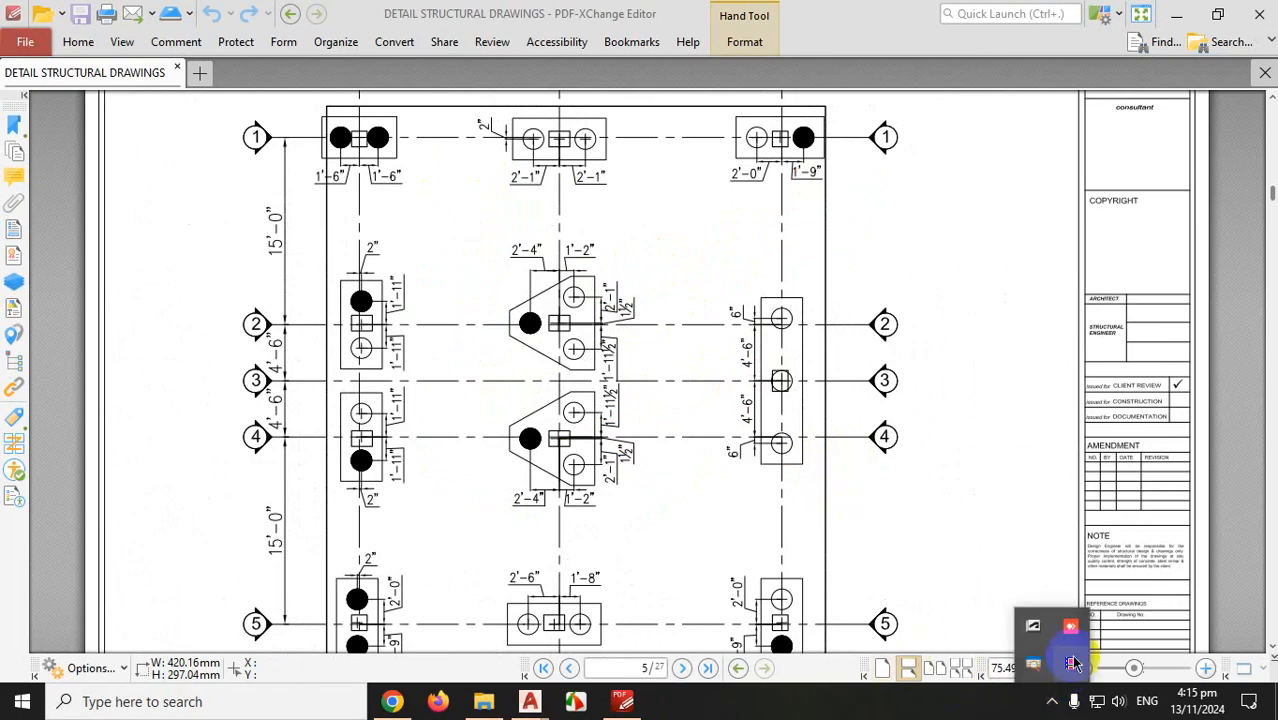
left_click(1071, 660)
left_click_drag(480, 192, 489, 192)
left_click_drag(596, 207, 678, 207)
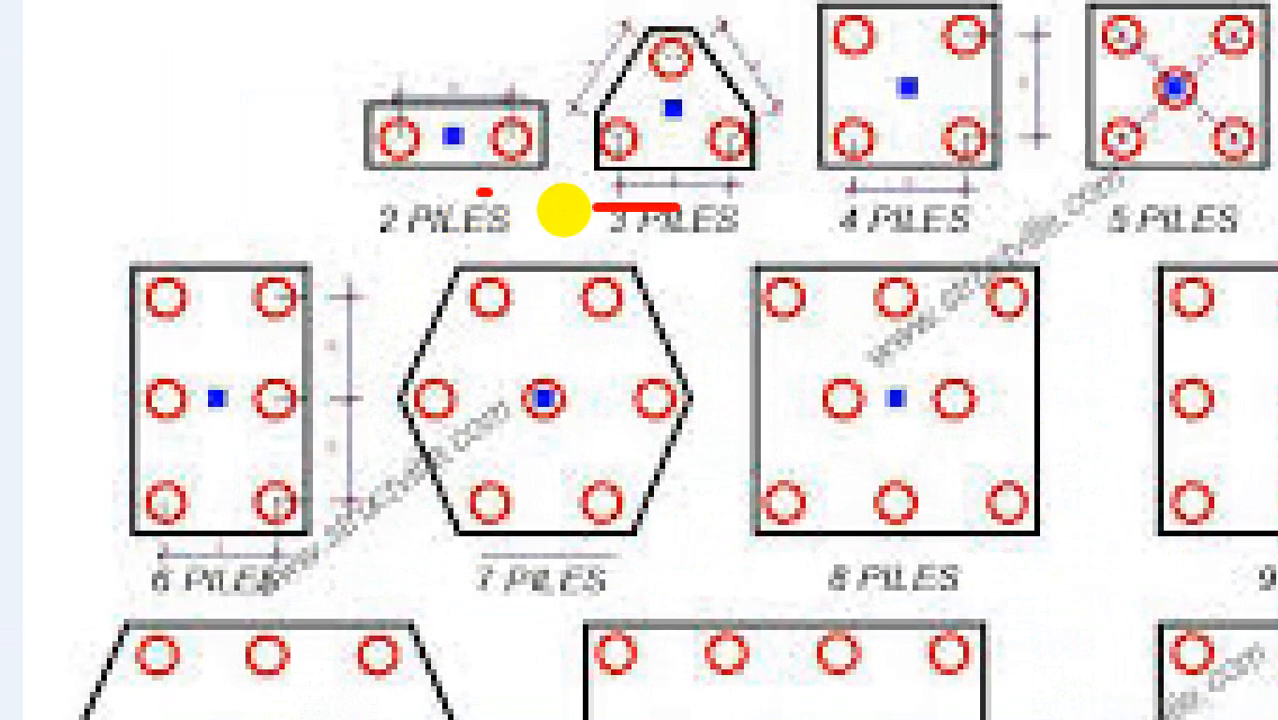
left_click_drag(850, 209, 942, 209)
left_click_drag(1181, 207, 1218, 189)
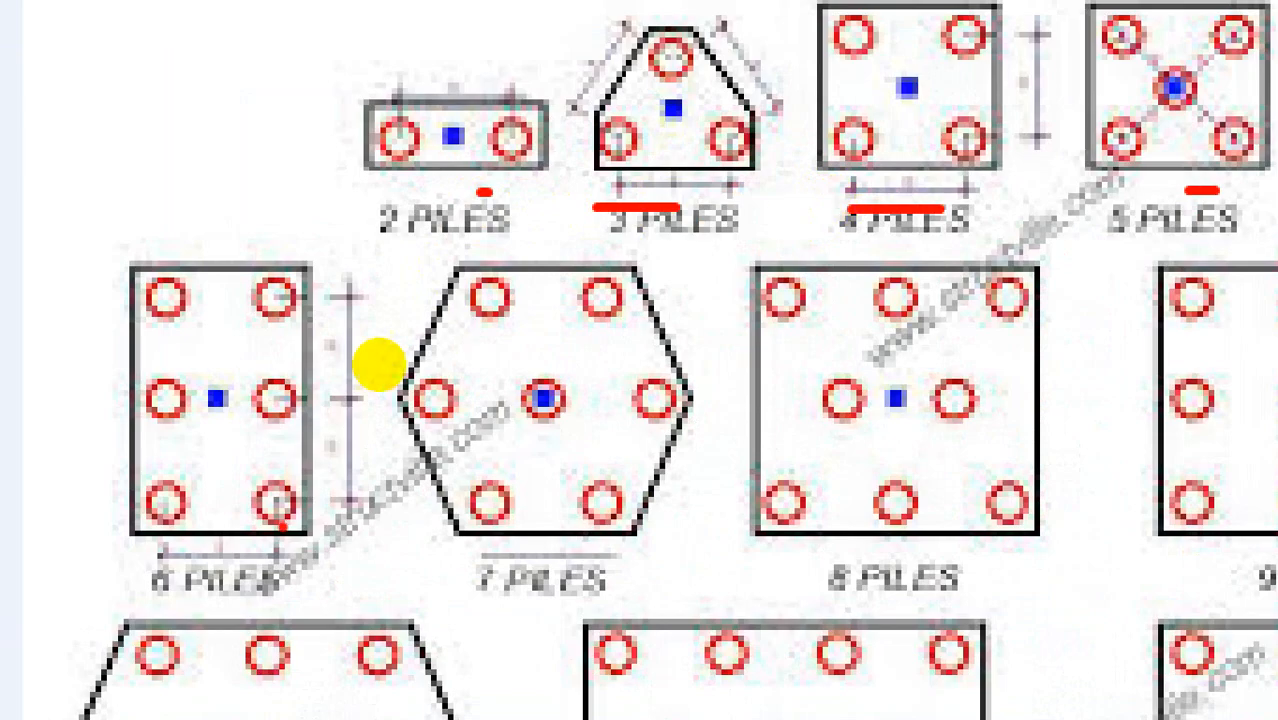
left_click_drag(118, 590, 262, 590)
left_click_drag(550, 532, 724, 512)
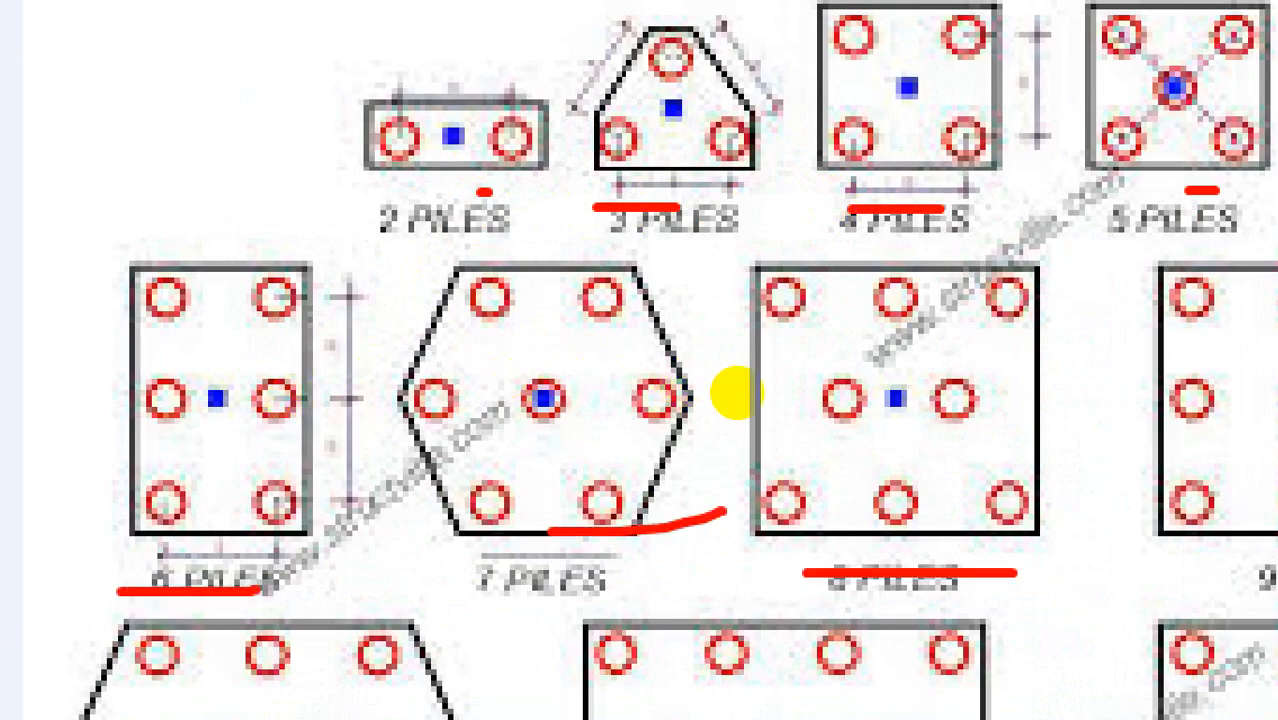
left_click(375, 82)
left_click_drag(428, 190, 706, 205)
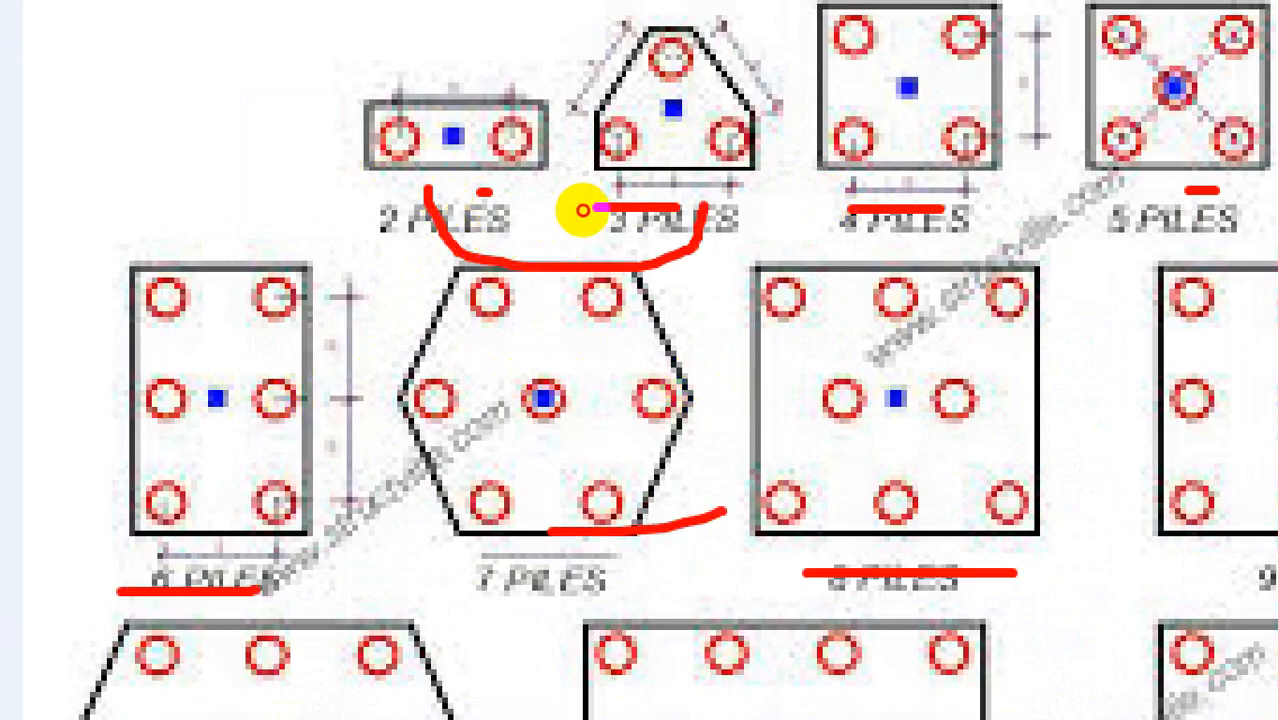
key("Escape")
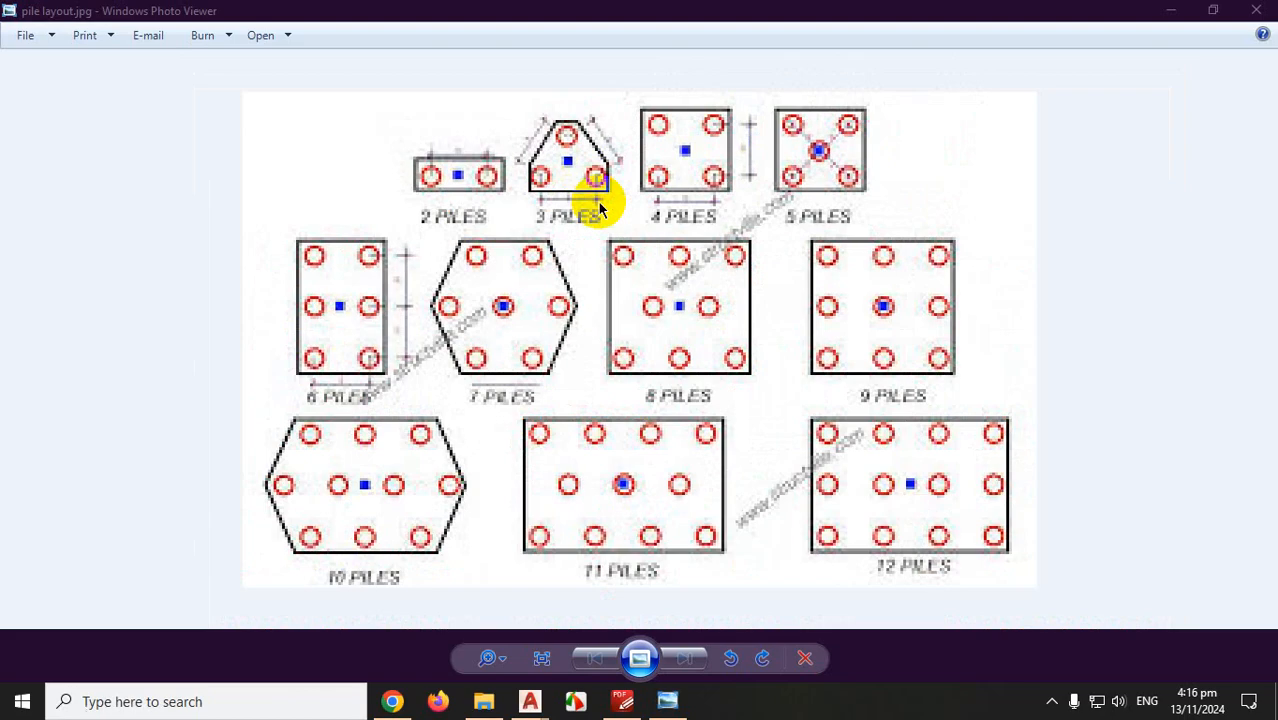
Return to the structural drawings PDF and examine pile Section 2-2 on the pile details sheet for the pile diameter
left_click(1168, 17)
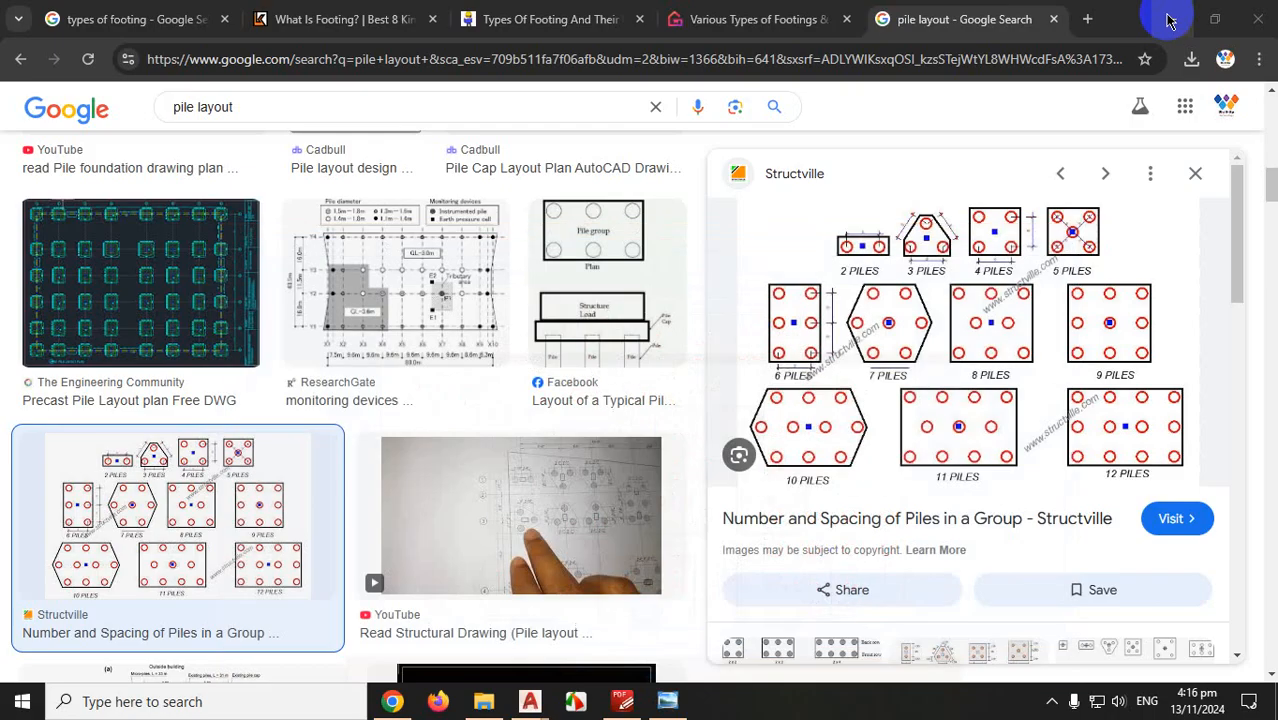
left_click(1176, 20)
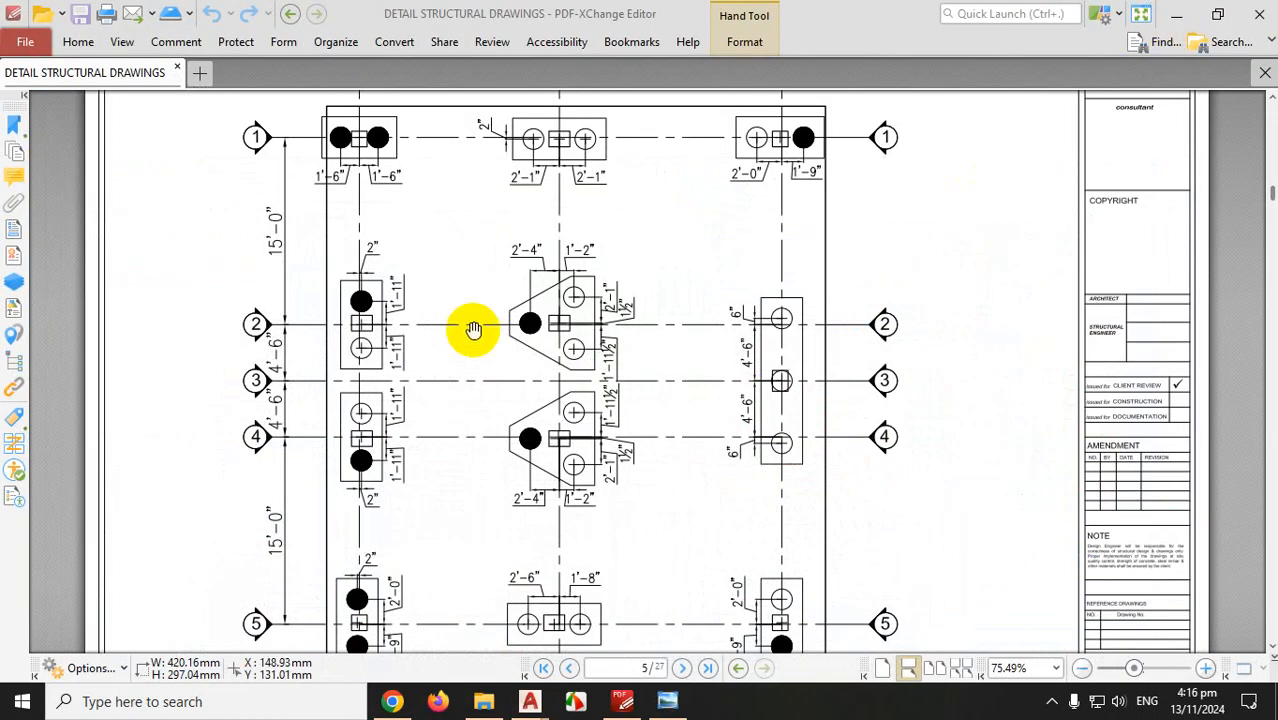
scroll(620, 312, "up", 15)
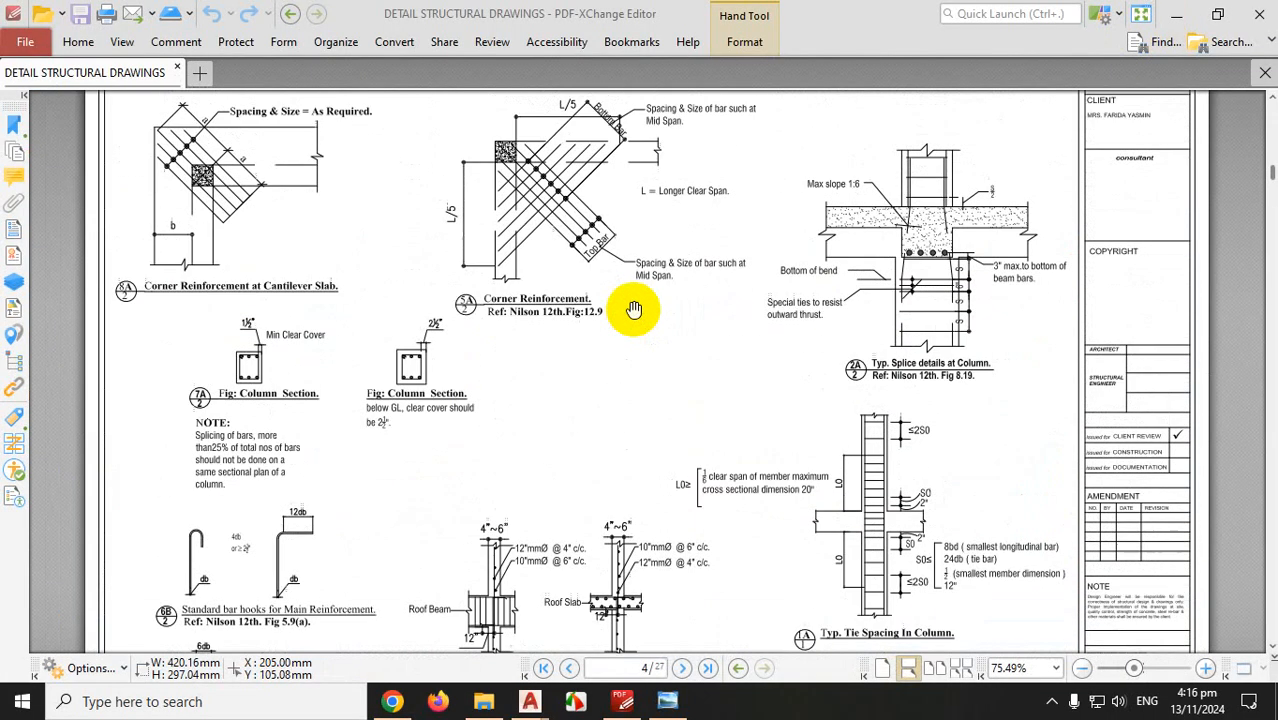
scroll(634, 309, "up", 8)
scroll(635, 310, "down", 15)
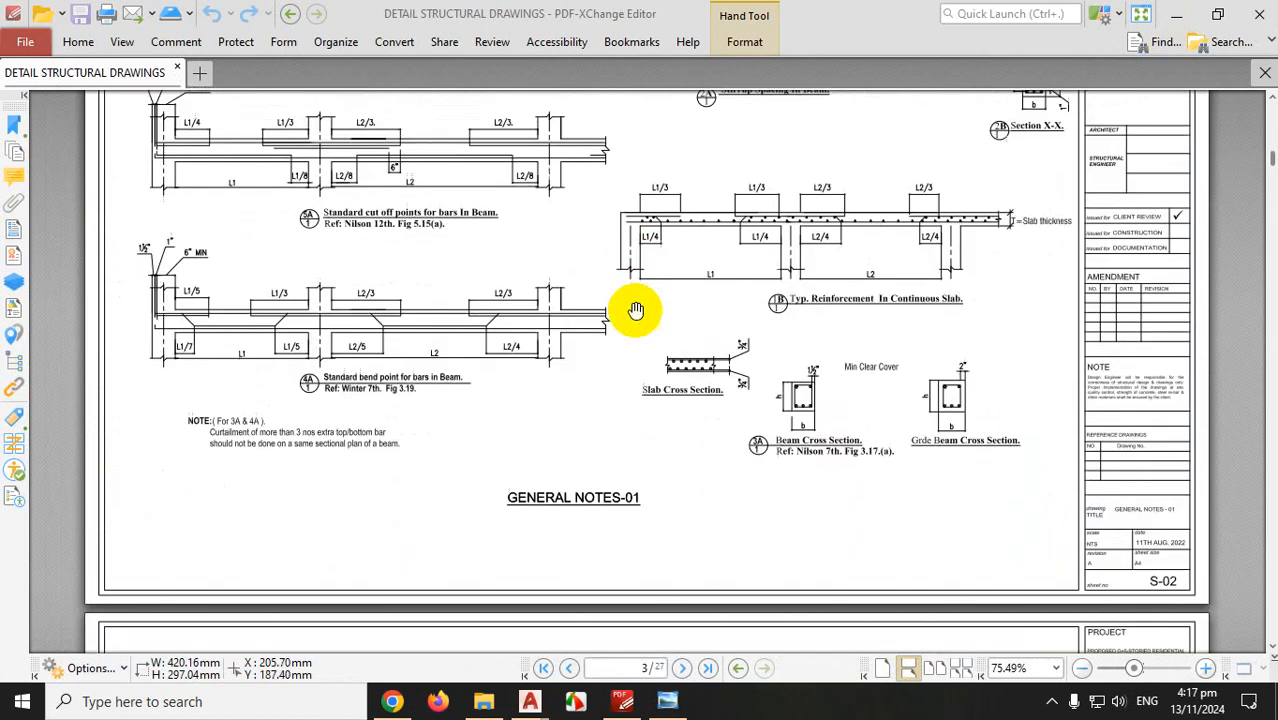
scroll(636, 312, "down", 5)
scroll(640, 308, "down", 6)
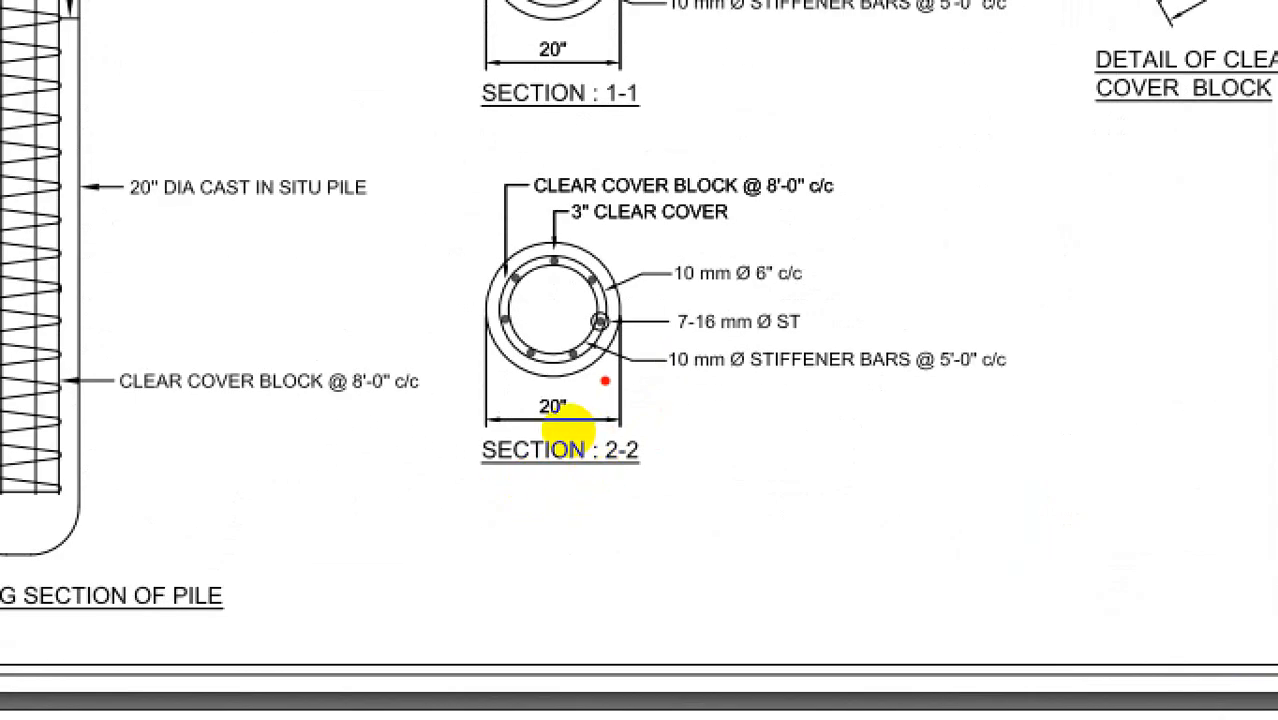
mouse_move(567, 436)
left_mouse_down()
mouse_move(532, 466)
mouse_move(537, 454)
left_mouse_up()
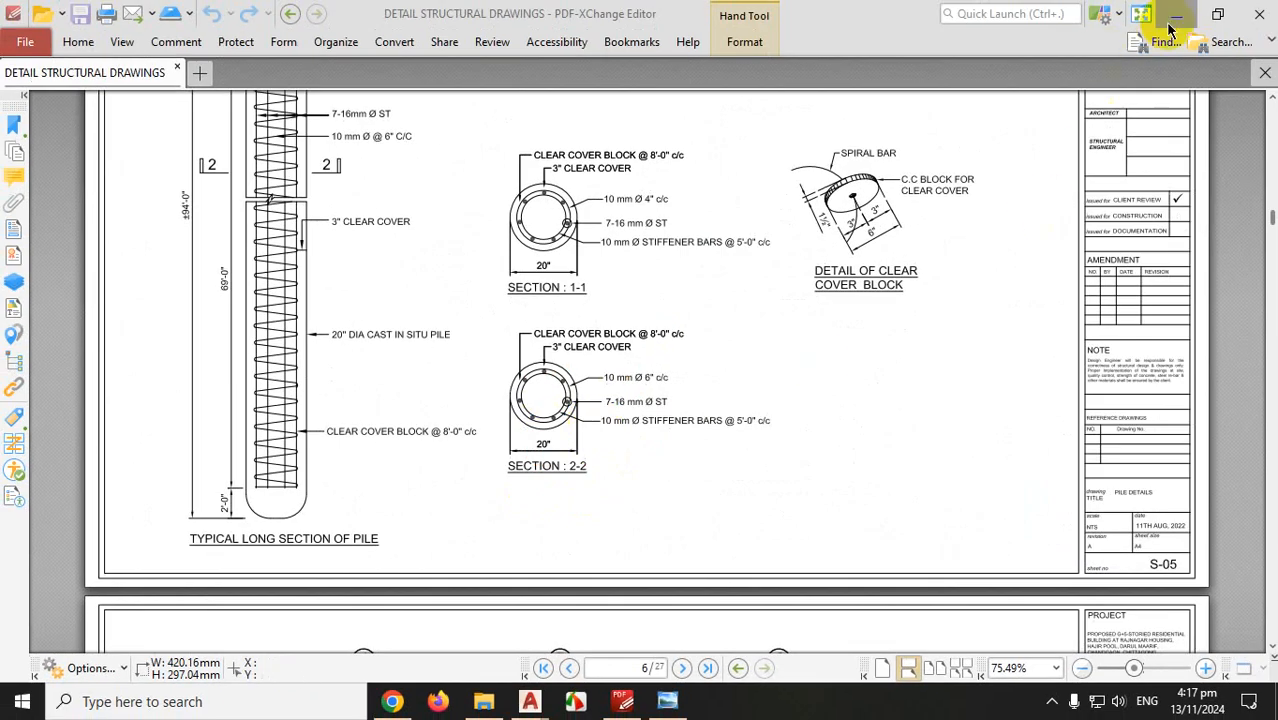
Return to AutoCAD and look through the plans and details in the c22 structure drawing
left_click(1167, 18)
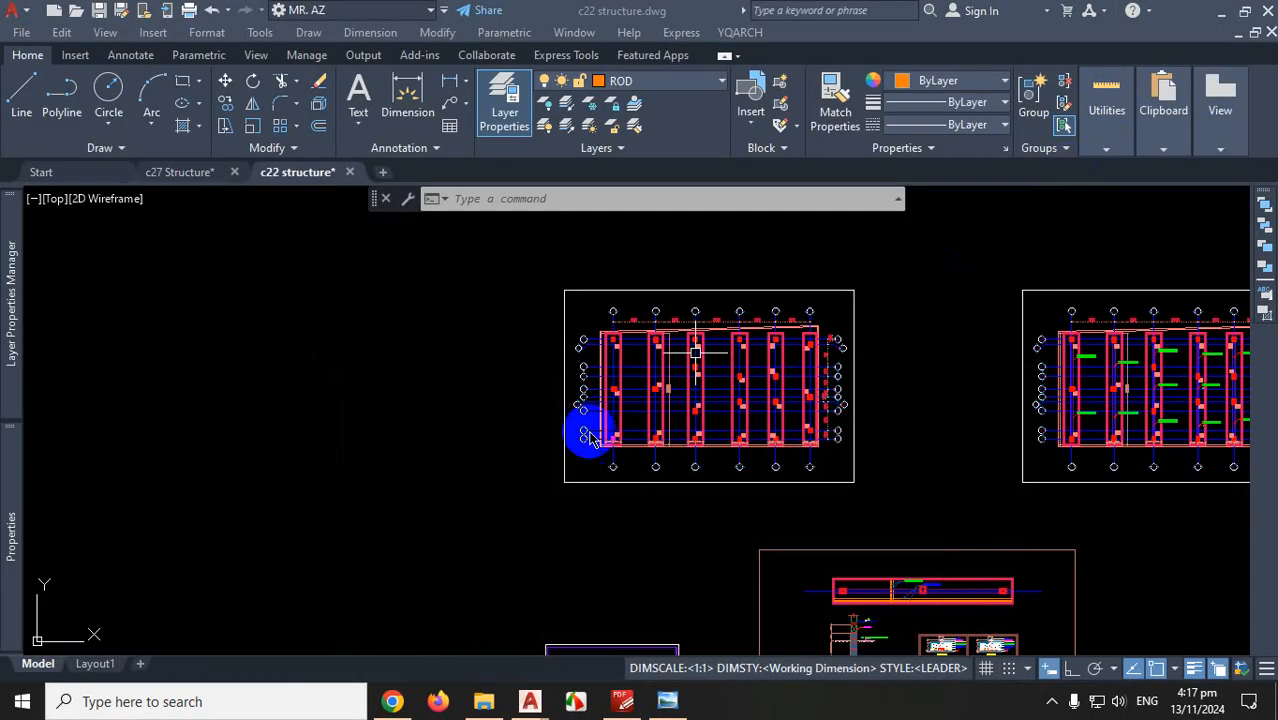
scroll(642, 342, "down", 5)
scroll(633, 507, "down", 2)
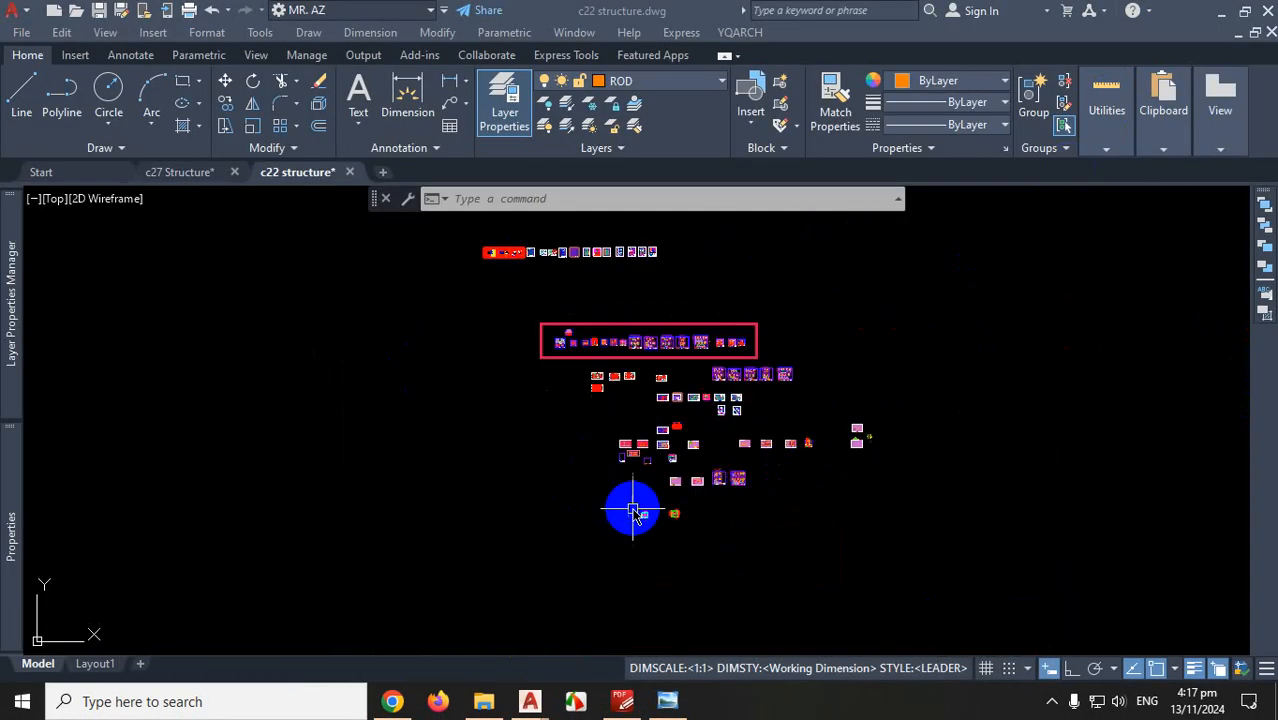
scroll(830, 446, "up", 1)
scroll(838, 444, "up", 4)
scroll(933, 428, "up", 1)
scroll(976, 422, "down", 1)
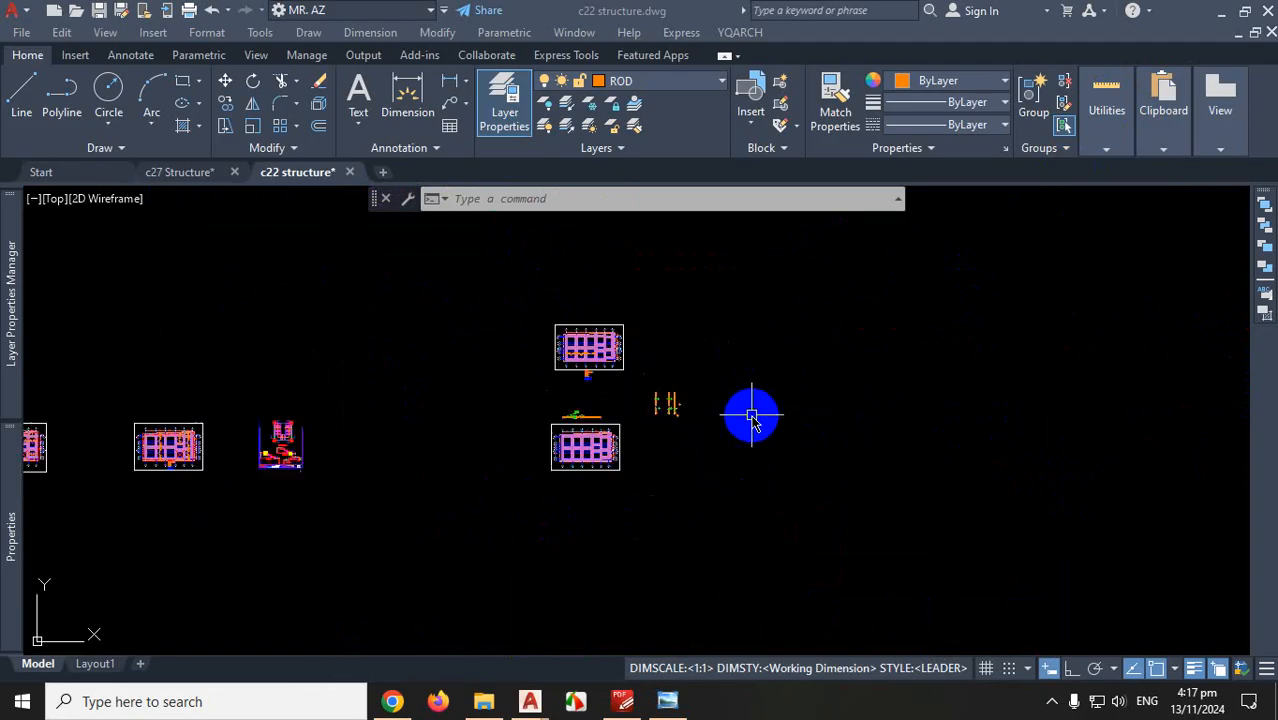
scroll(644, 411, "up", 2)
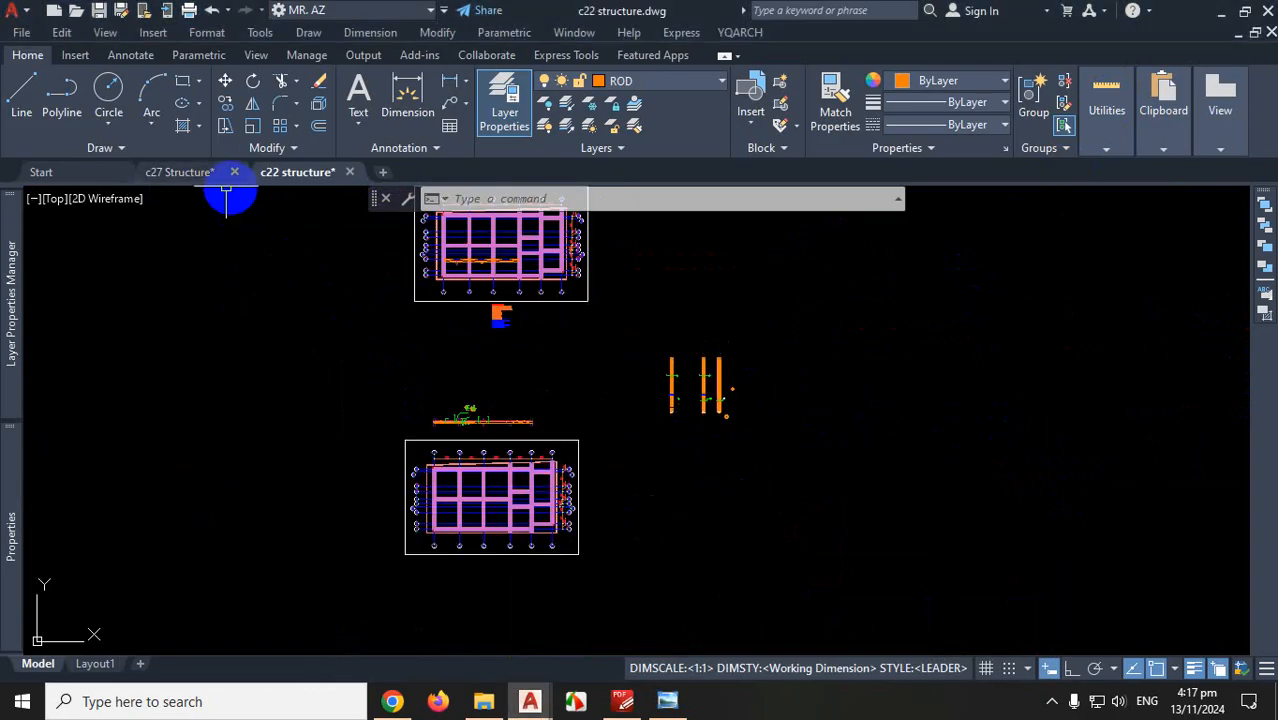
Switch to the c27 Structure drawing and locate the empty area around the footing plan
left_click(195, 174)
scroll(565, 362, "down", 3)
scroll(522, 399, "down", 2)
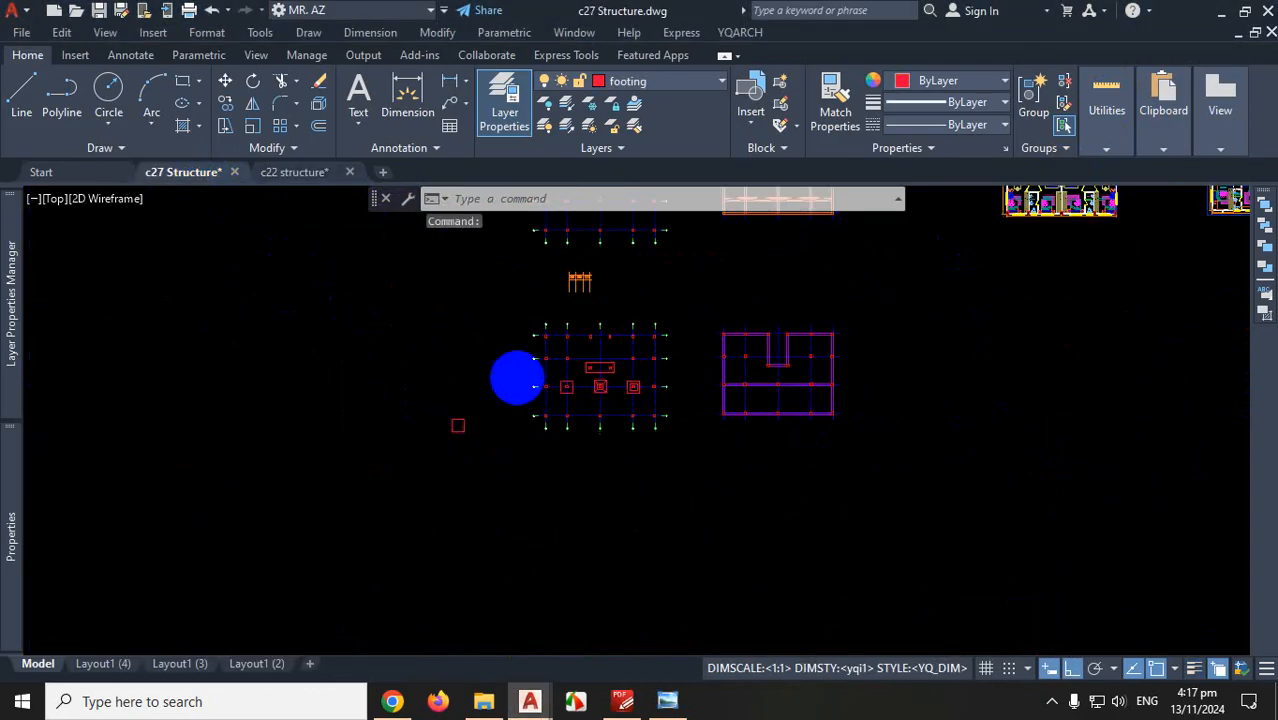
scroll(676, 383, "down", 1)
scroll(676, 383, "up", 4)
scroll(656, 374, "down", 2)
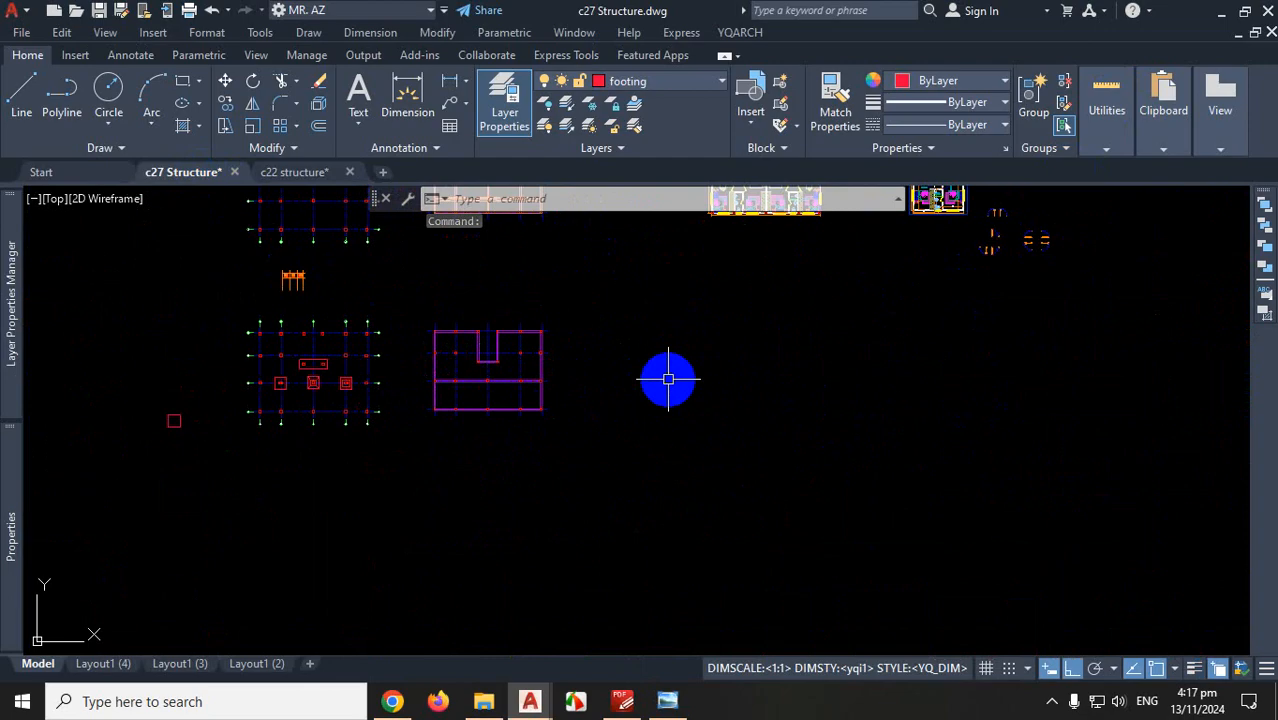
scroll(668, 379, "down", 3)
scroll(437, 385, "up", 1)
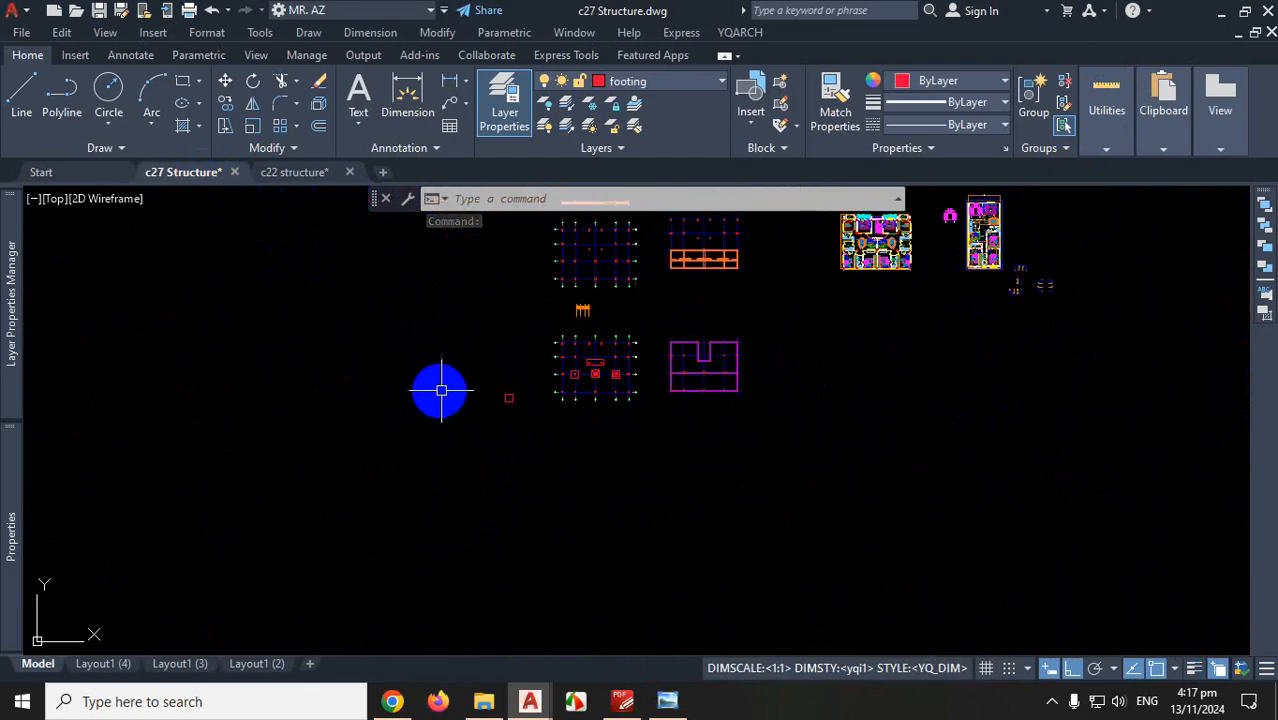
Draw a circle with a radius of 10 in the empty space below the footing plan
left_click(110, 110)
scroll(528, 419, "down", 2)
scroll(442, 414, "up", 3)
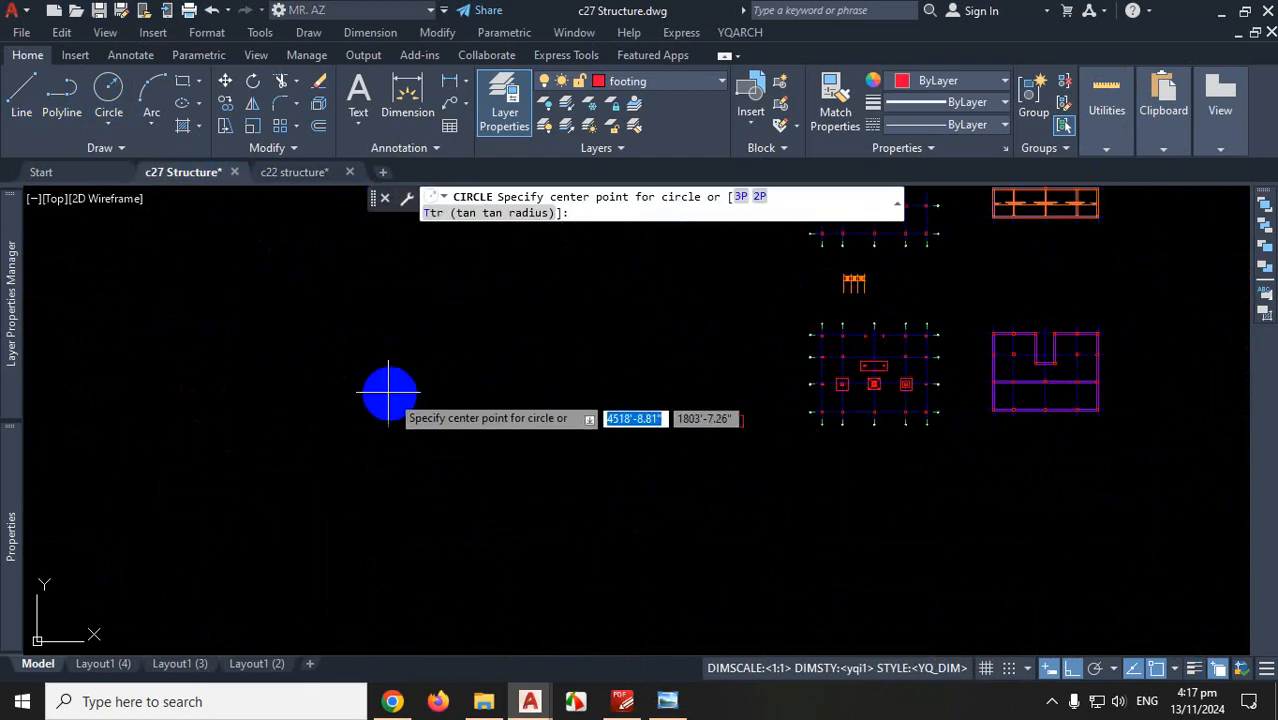
scroll(408, 397, "down", 4)
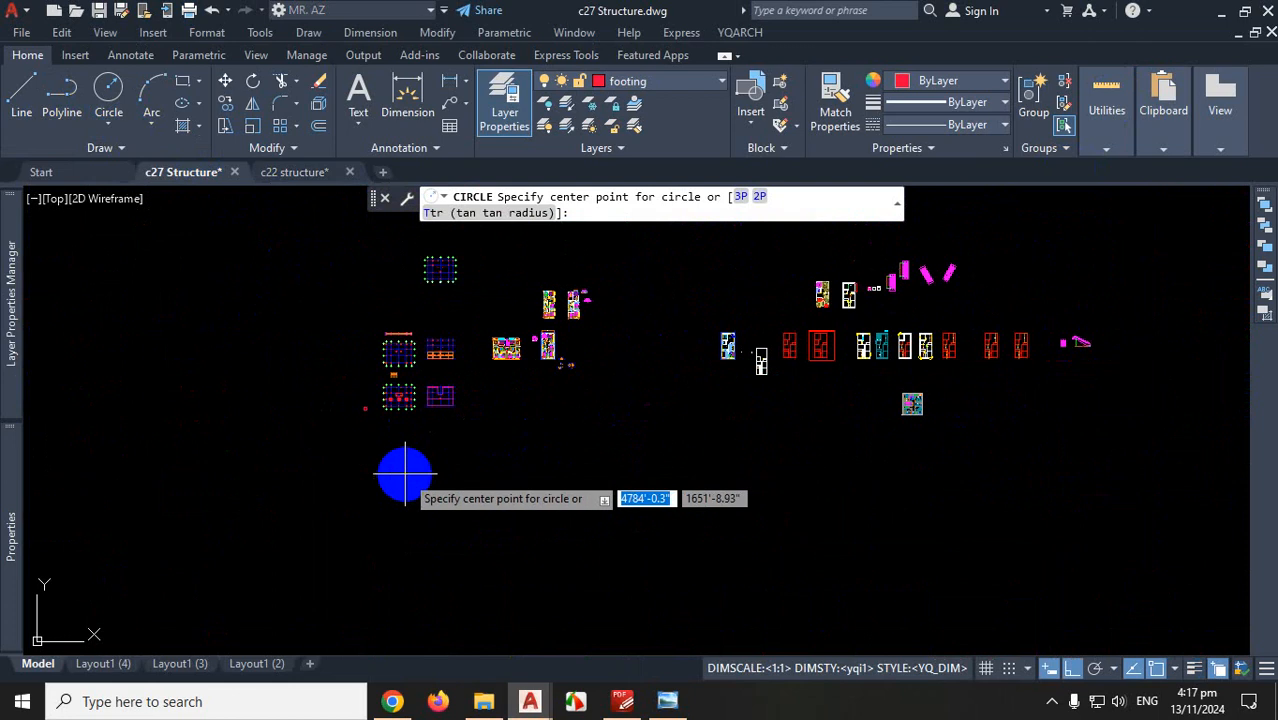
left_click(370, 507)
scroll(375, 508, "up", 2)
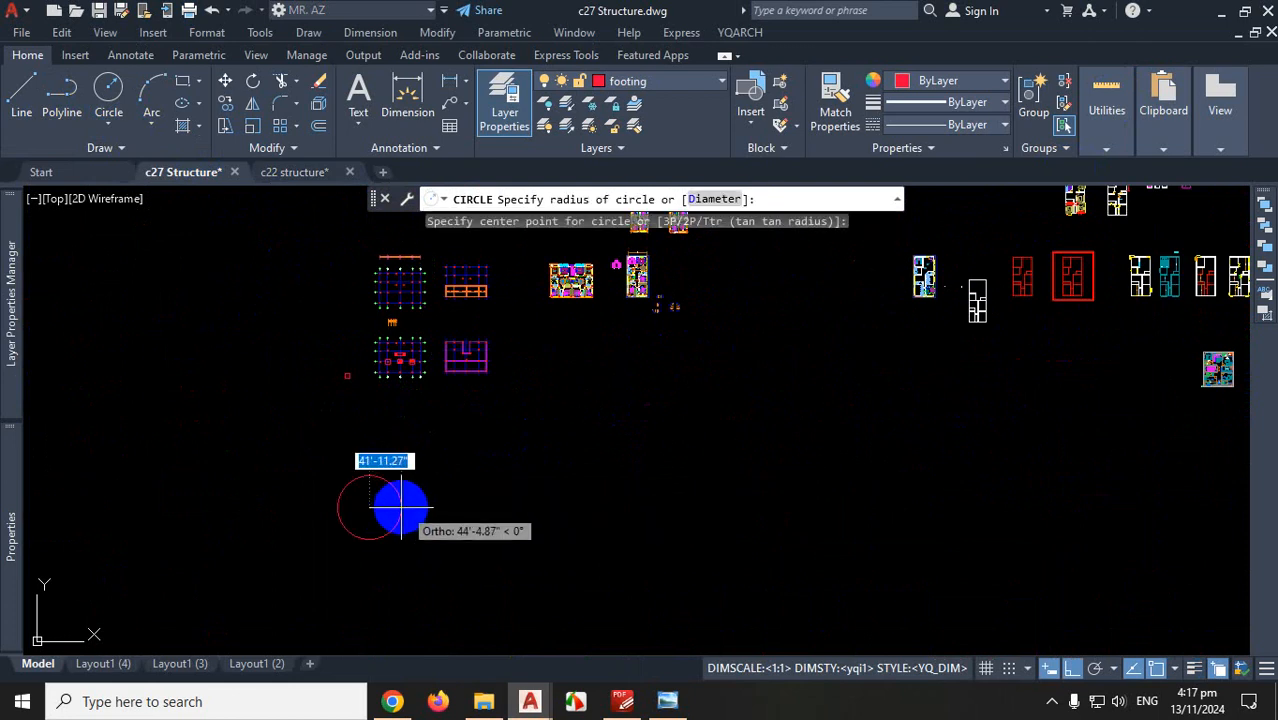
scroll(445, 505, "up", 3)
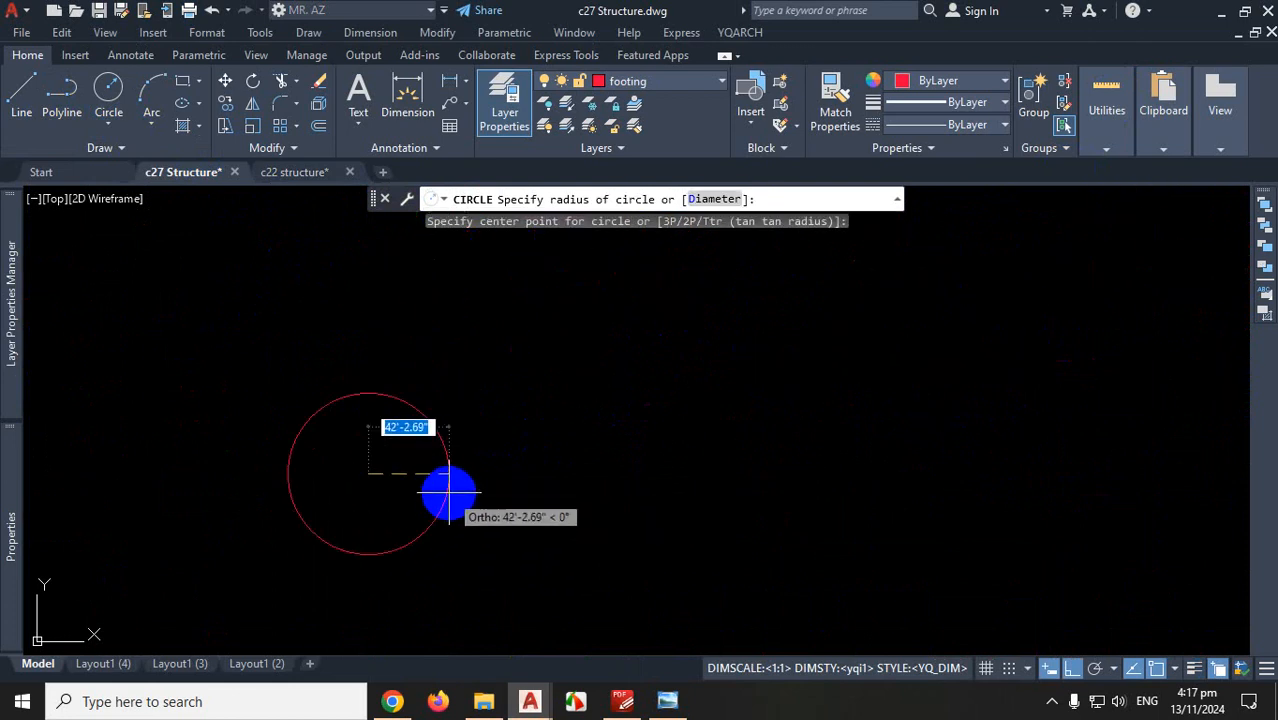
type("10")
key("Return")
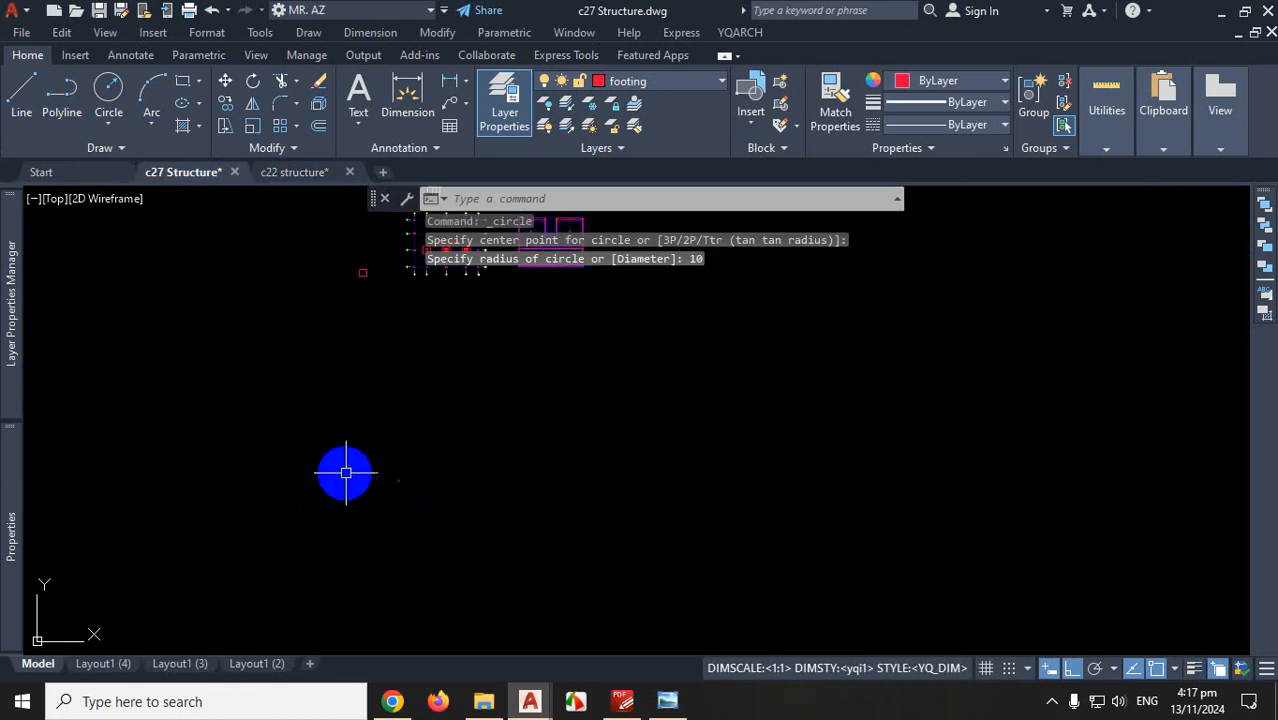
scroll(476, 486, "up", 1)
scroll(454, 429, "up", 2)
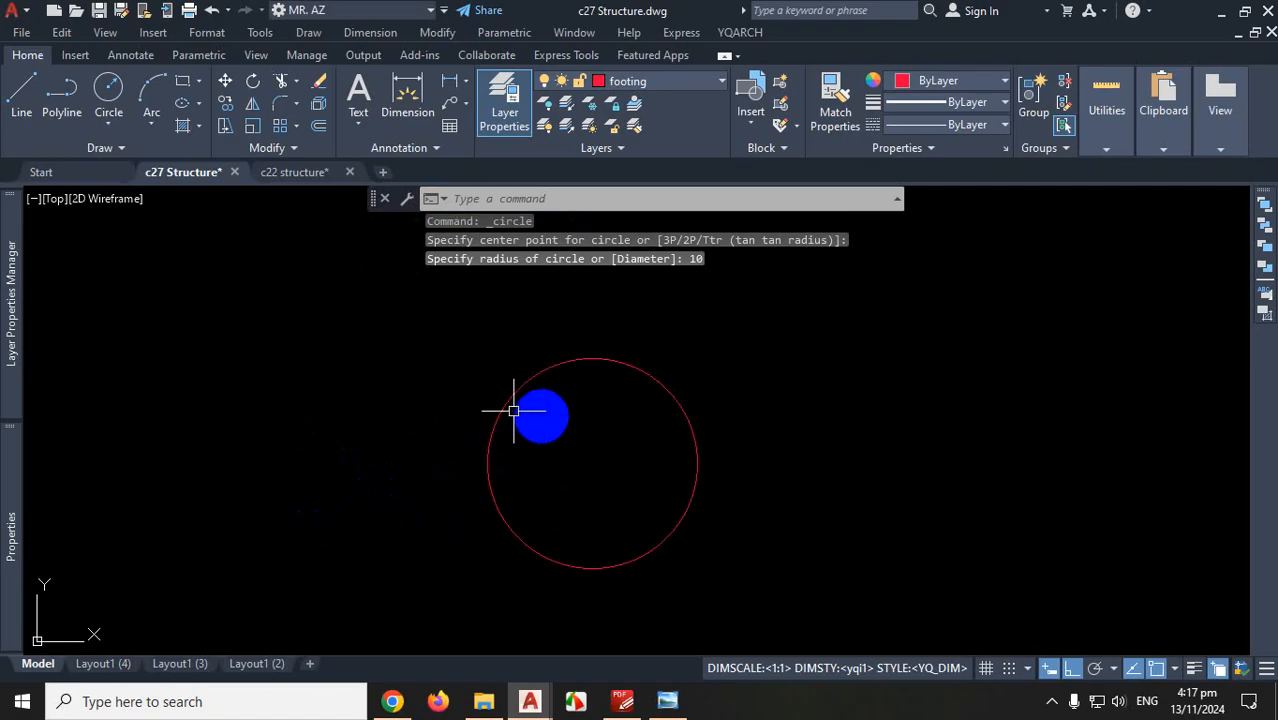
Check how the piles are drawn in the PC3 and PC2 pile caps in the structural drawings PDF
scroll(498, 417, "down", 2)
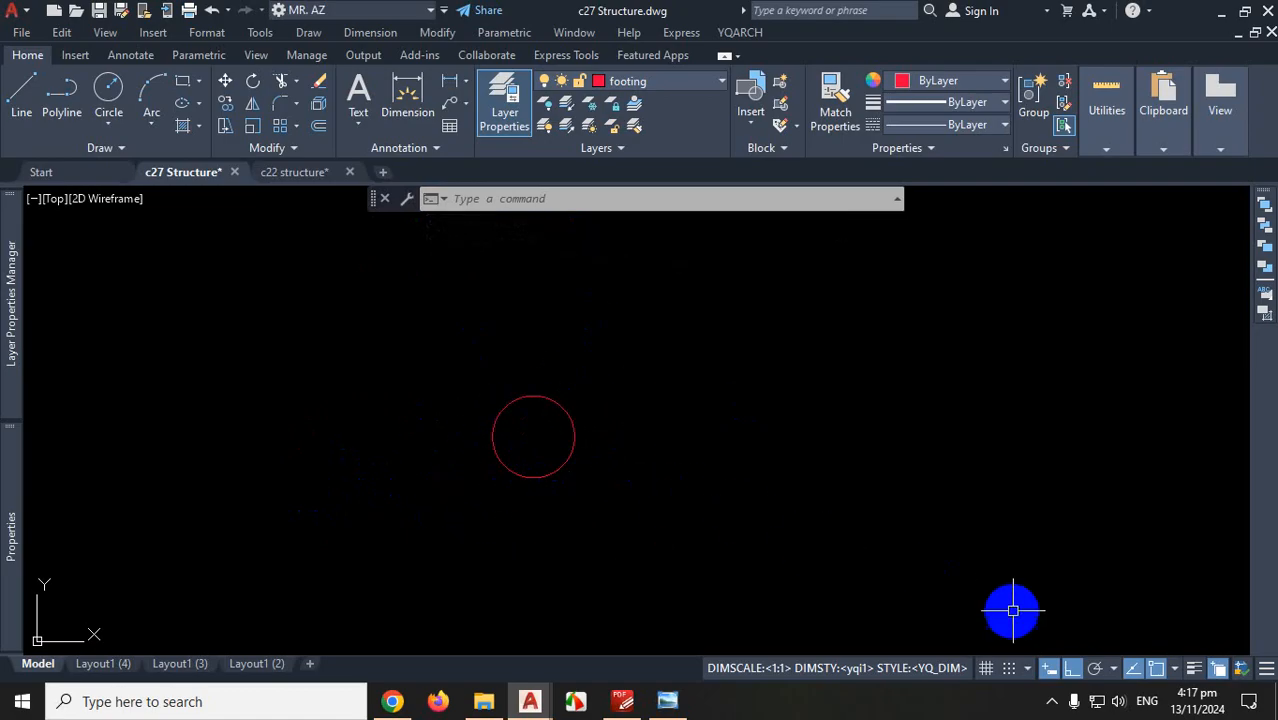
left_click(1051, 707)
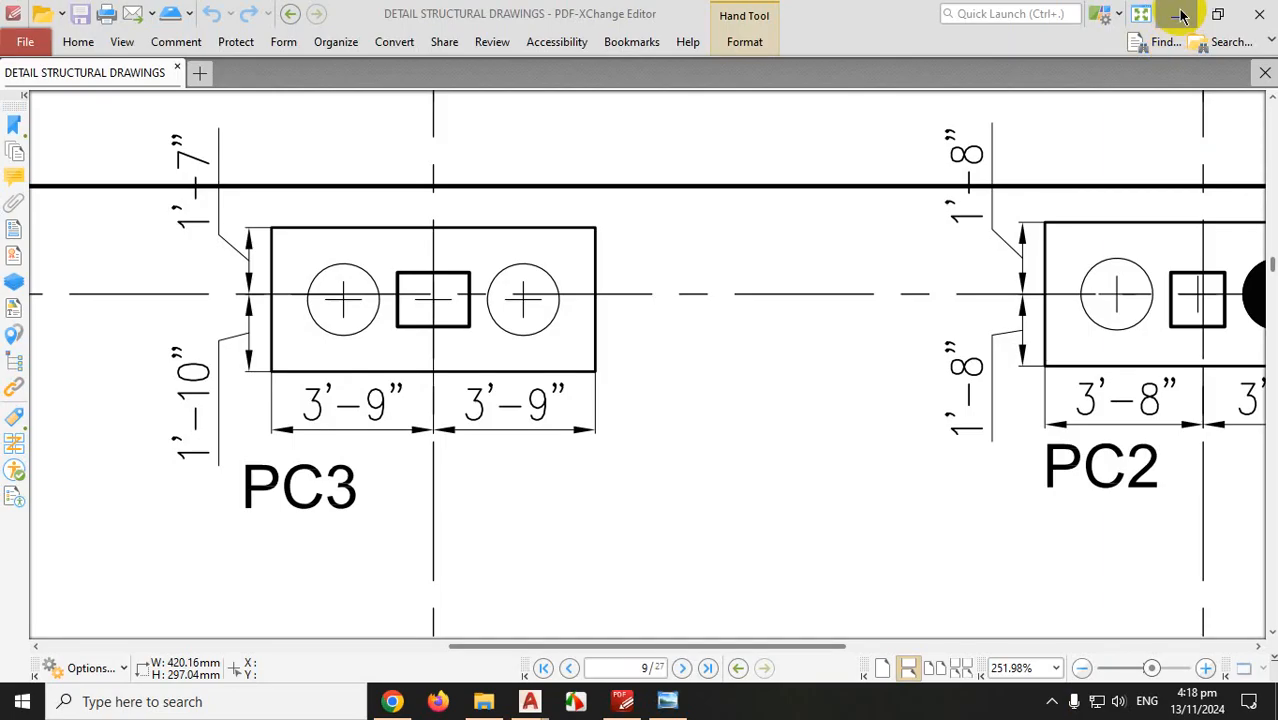
left_click(1175, 18)
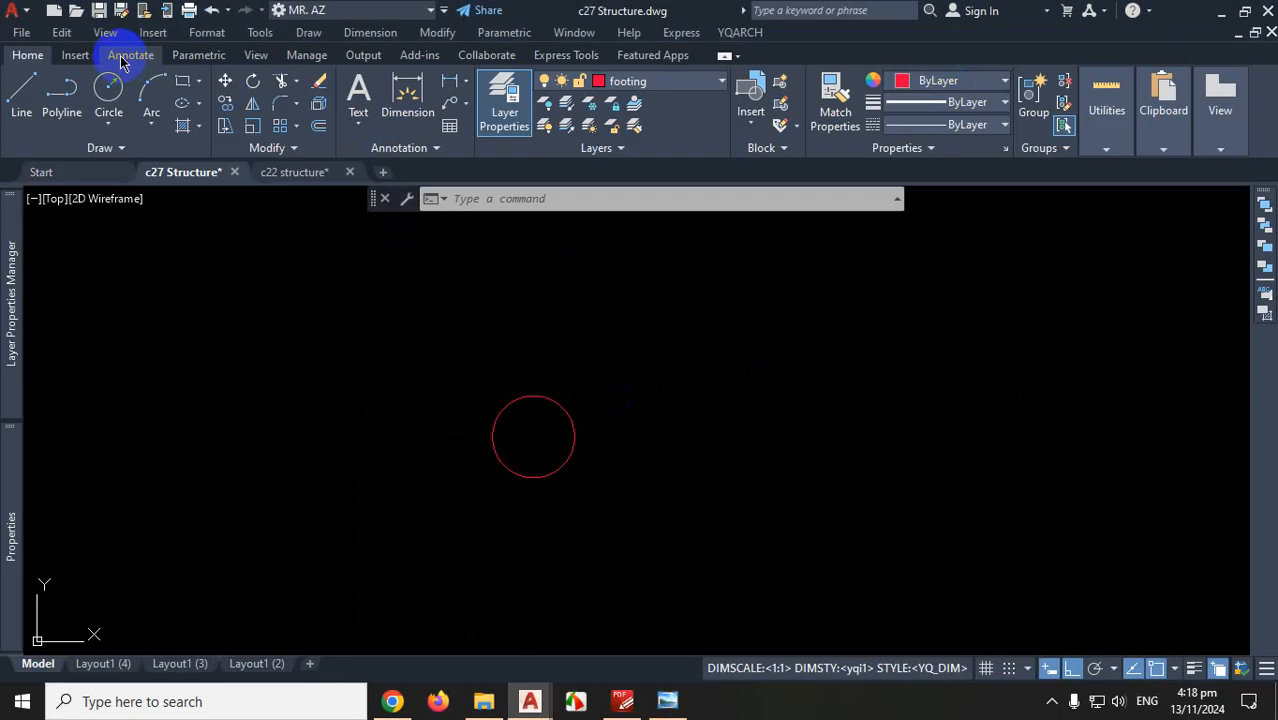
Return to the c27 Structure drawing in AutoCAD and add a center mark to the pile circle
left_click(122, 58)
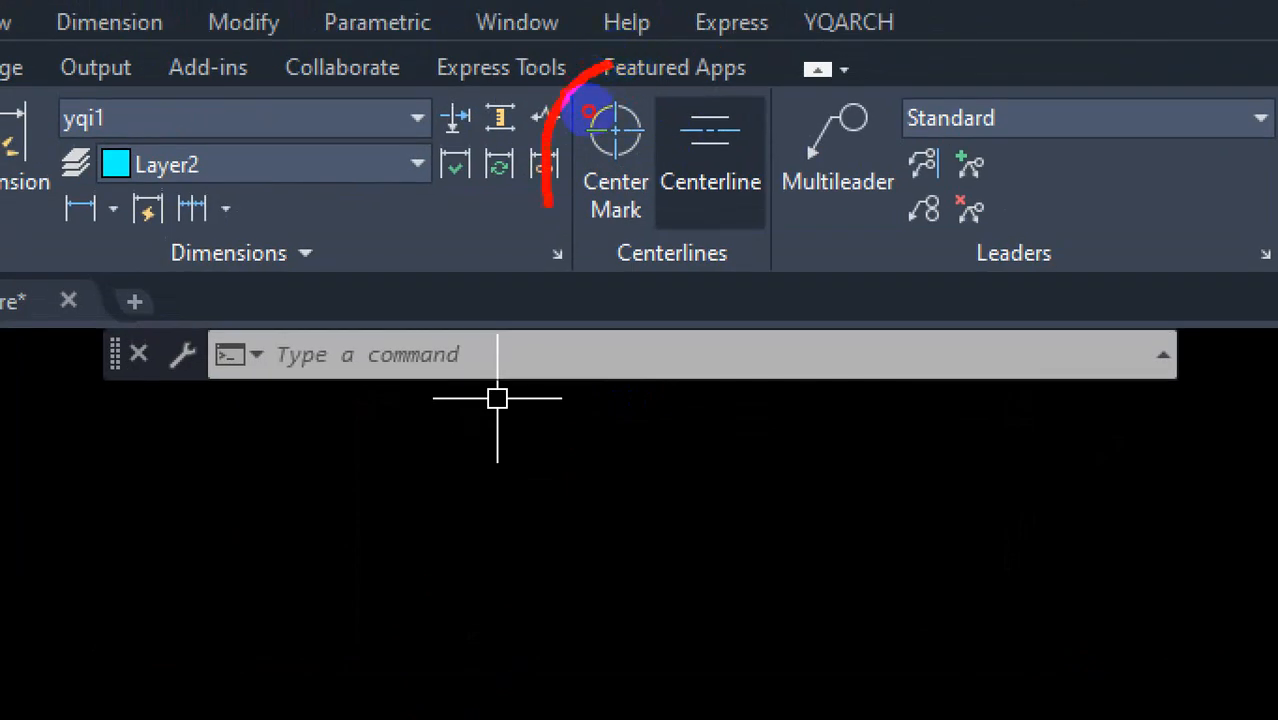
mouse_move(588, 112)
left_mouse_down()
mouse_move(660, 143)
mouse_move(656, 68)
mouse_move(596, 57)
left_mouse_up()
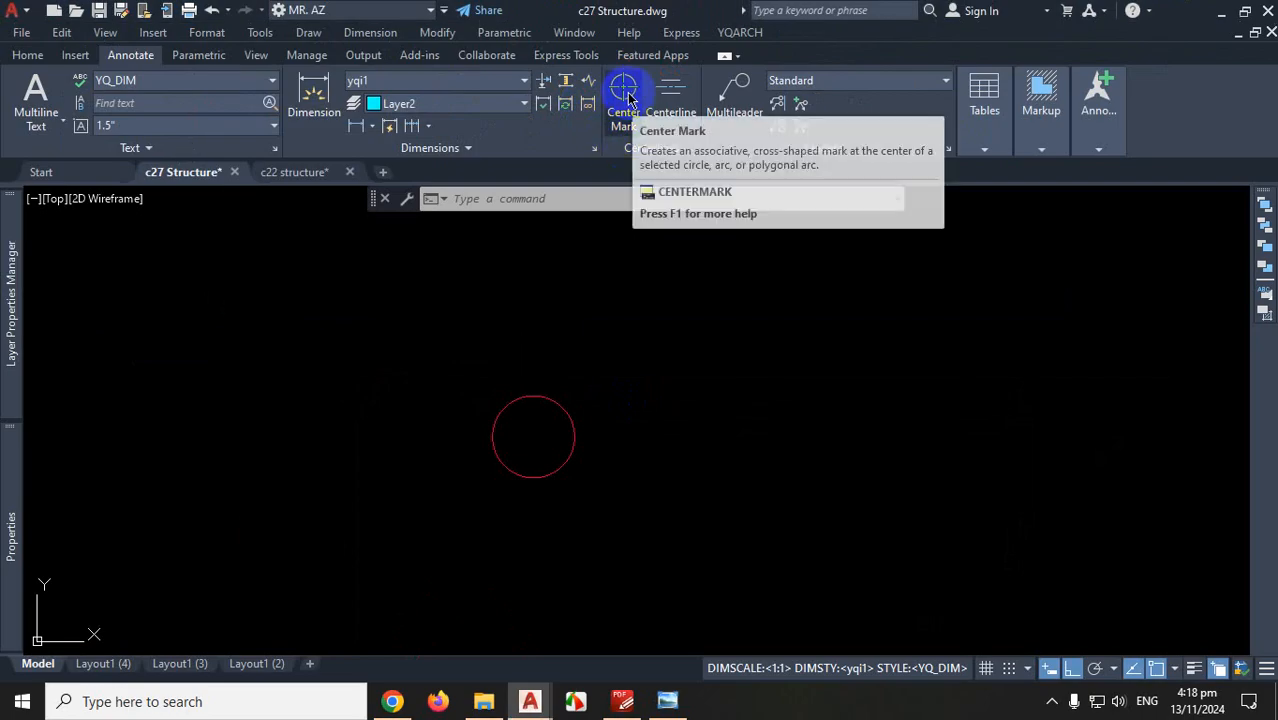
left_click(624, 92)
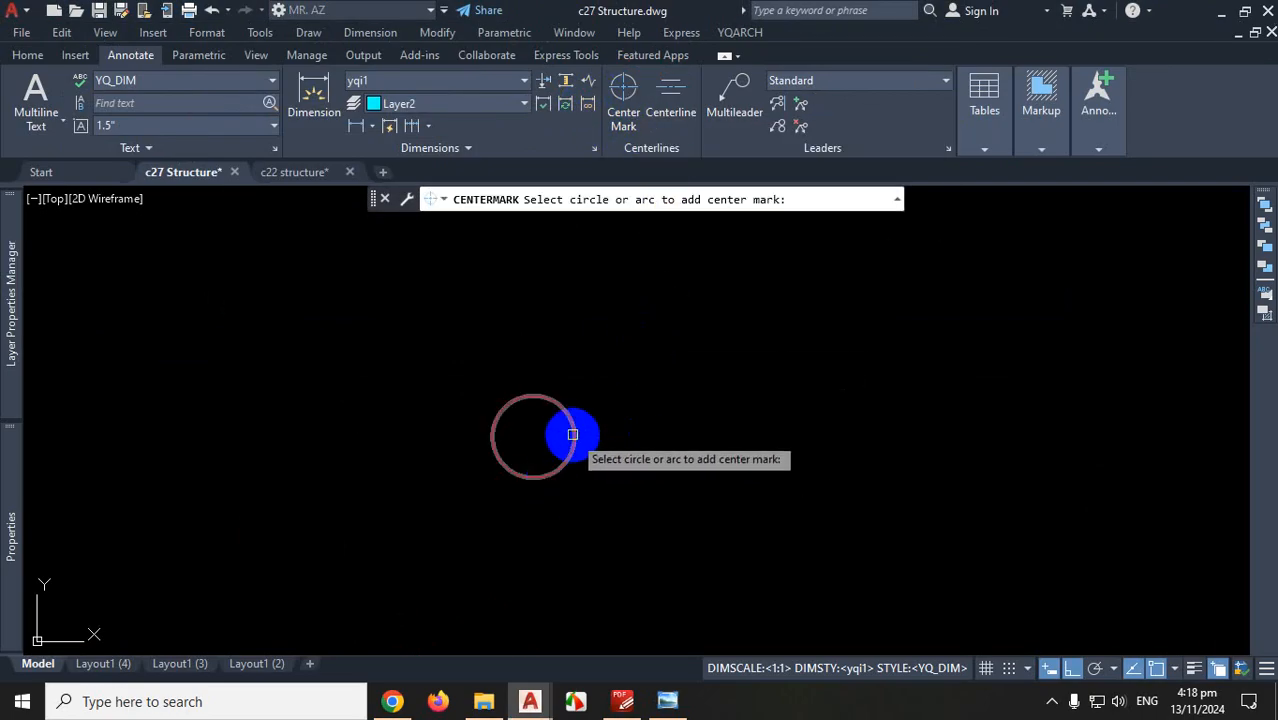
left_click(572, 434)
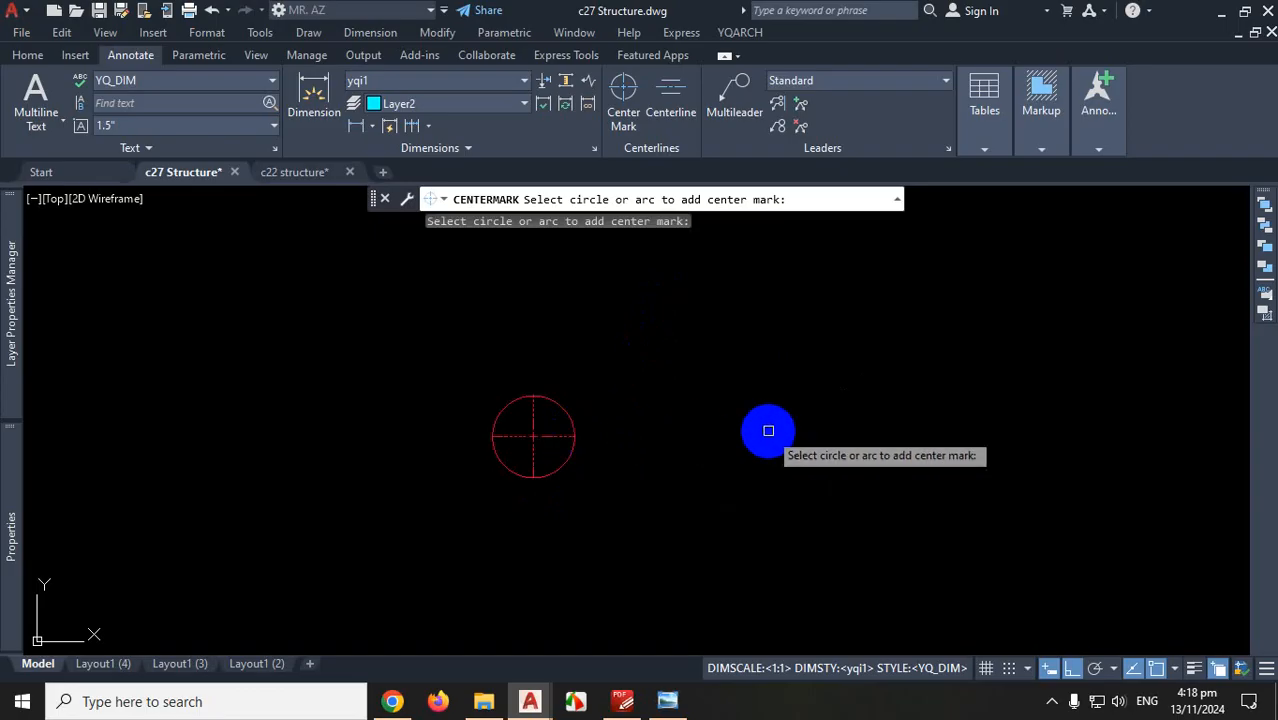
scroll(440, 450, "up", 6)
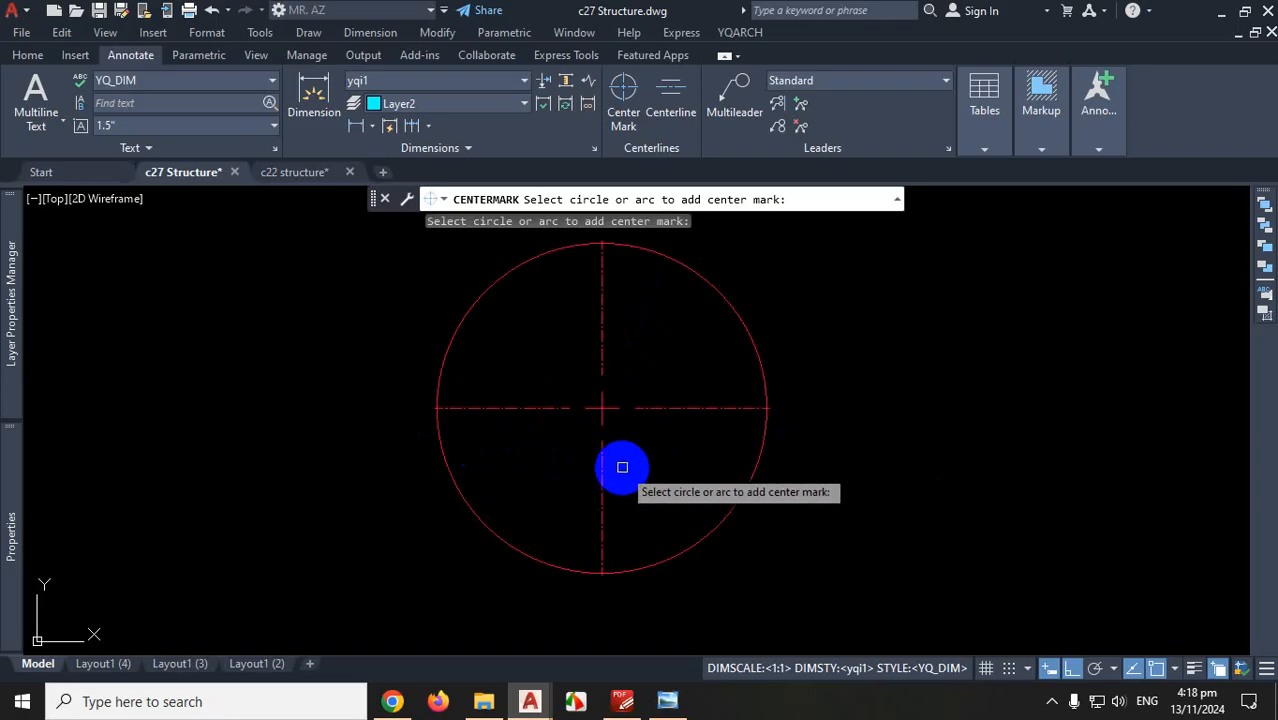
key("Escape")
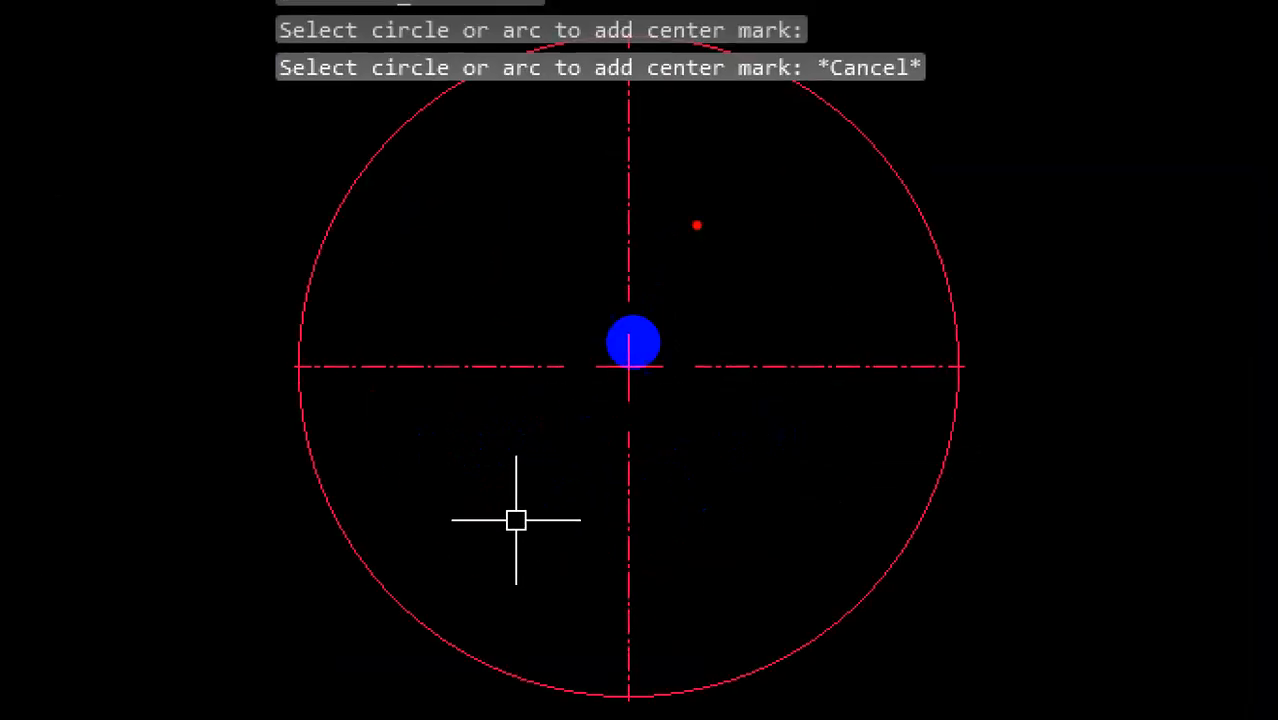
left_click_drag(633, 300, 602, 87)
left_click_drag(452, 415, 396, 415)
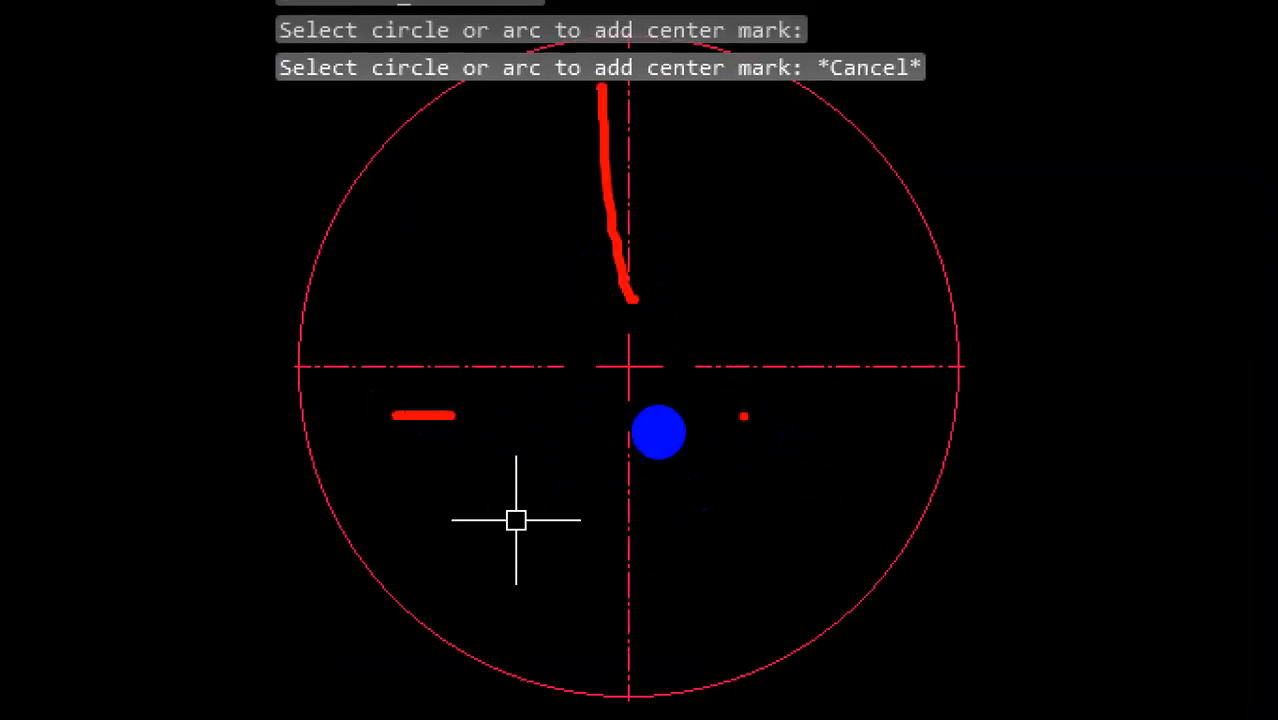
left_click_drag(703, 368, 874, 371)
mouse_move(652, 326)
left_mouse_down()
mouse_move(573, 379)
mouse_move(663, 406)
mouse_move(650, 351)
left_mouse_up()
left_click_drag(928, 366, 748, 371)
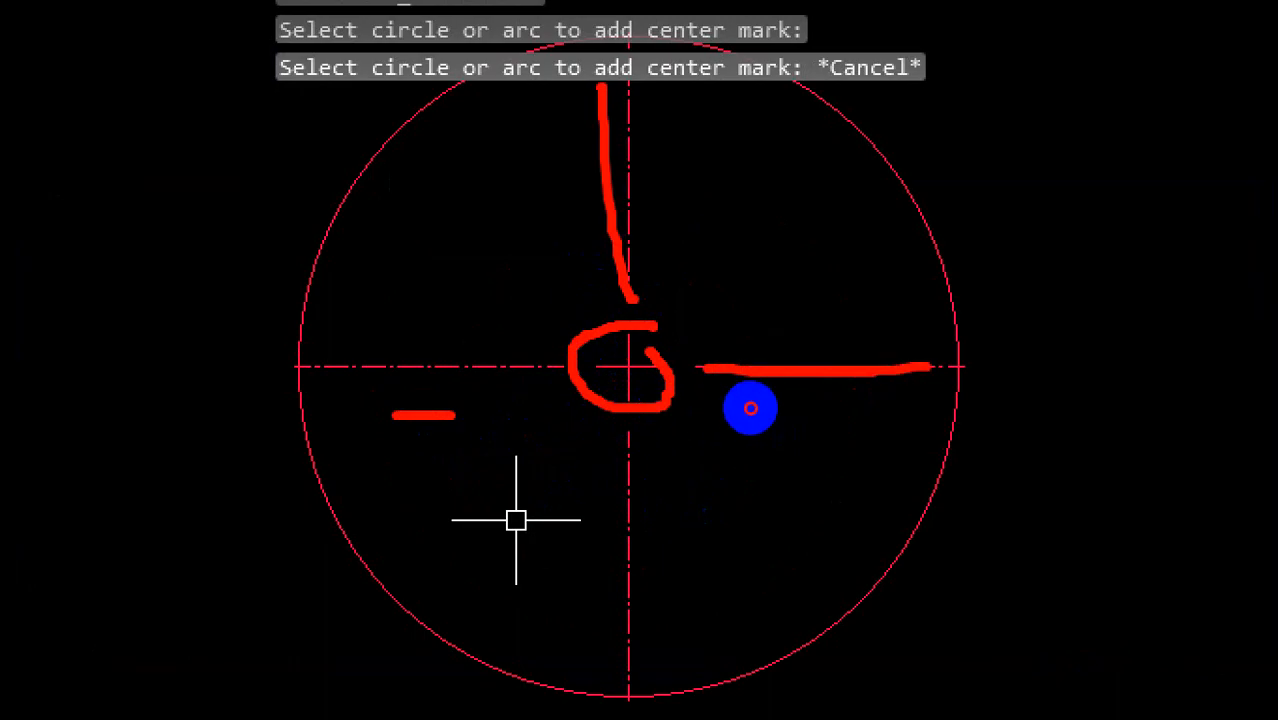
key("Escape")
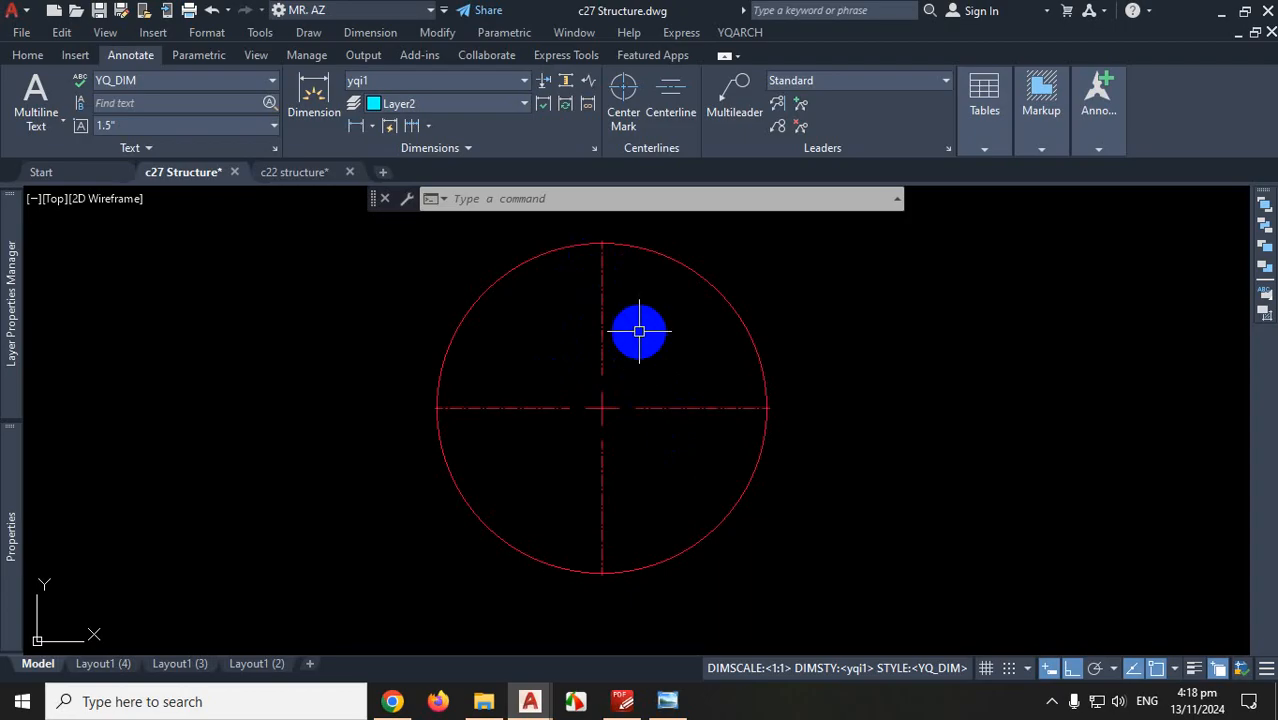
Turn off the extension lines of the pile circle's center mark by setting Show extension to No
left_click(708, 368)
left_click(621, 432)
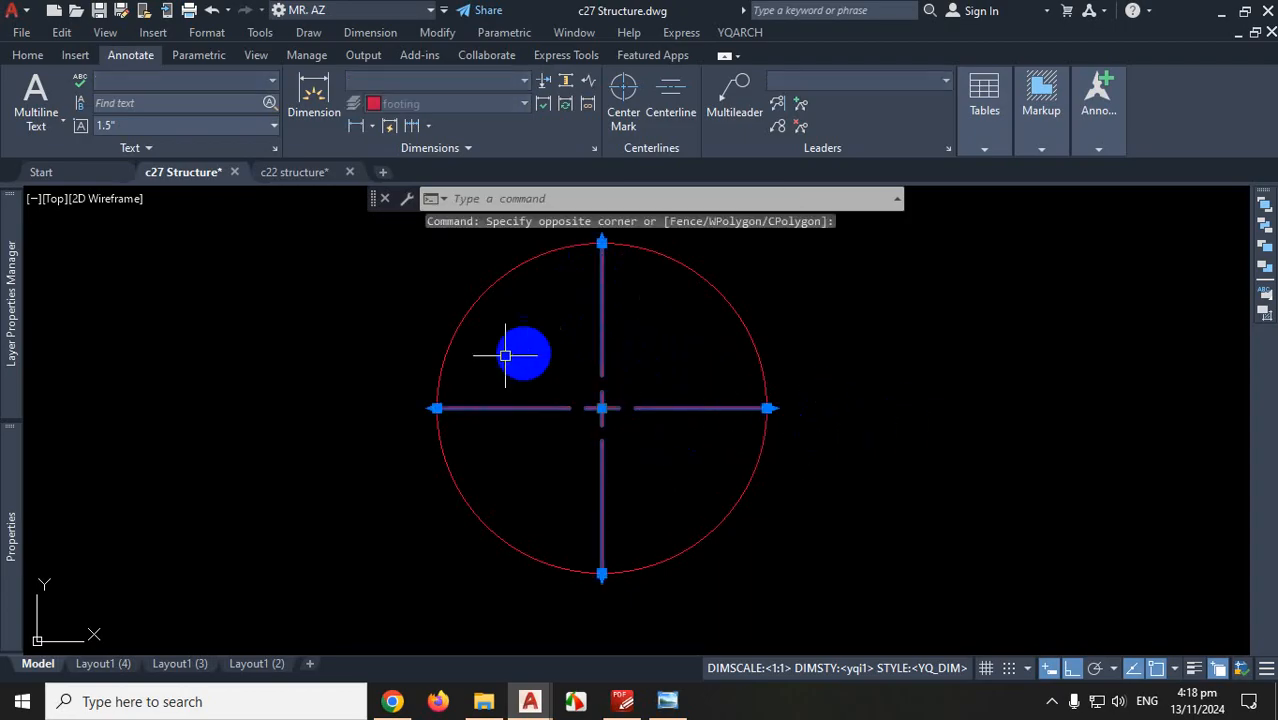
mouse_move(10, 508)
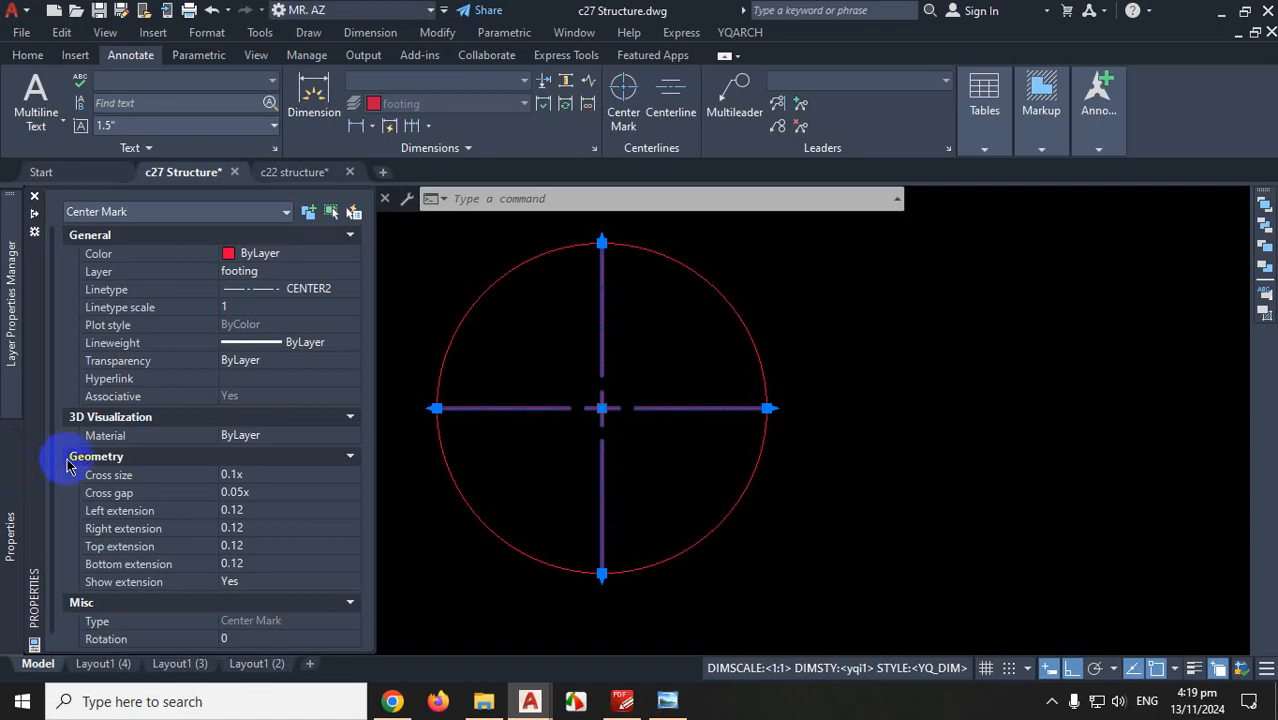
scroll(180, 463, "down", 1)
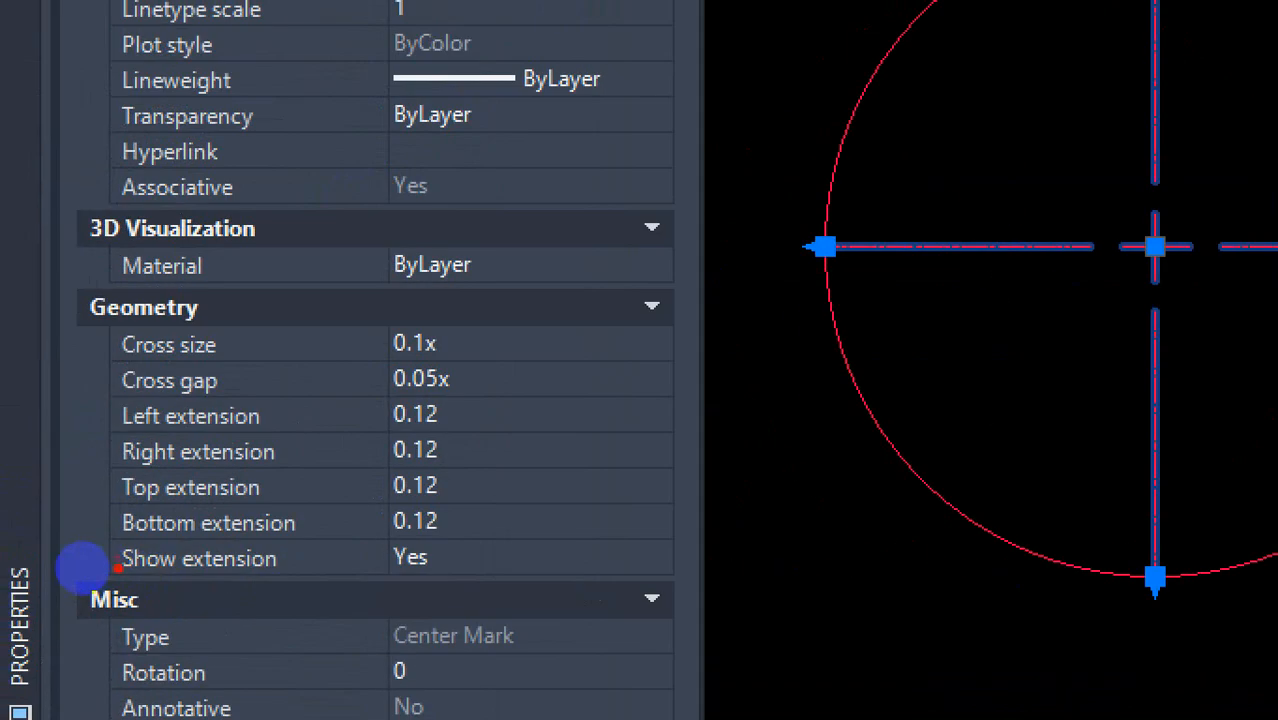
mouse_move(72, 285)
left_mouse_down()
mouse_move(57, 540)
mouse_move(262, 579)
mouse_move(300, 437)
mouse_move(98, 428)
left_mouse_up()
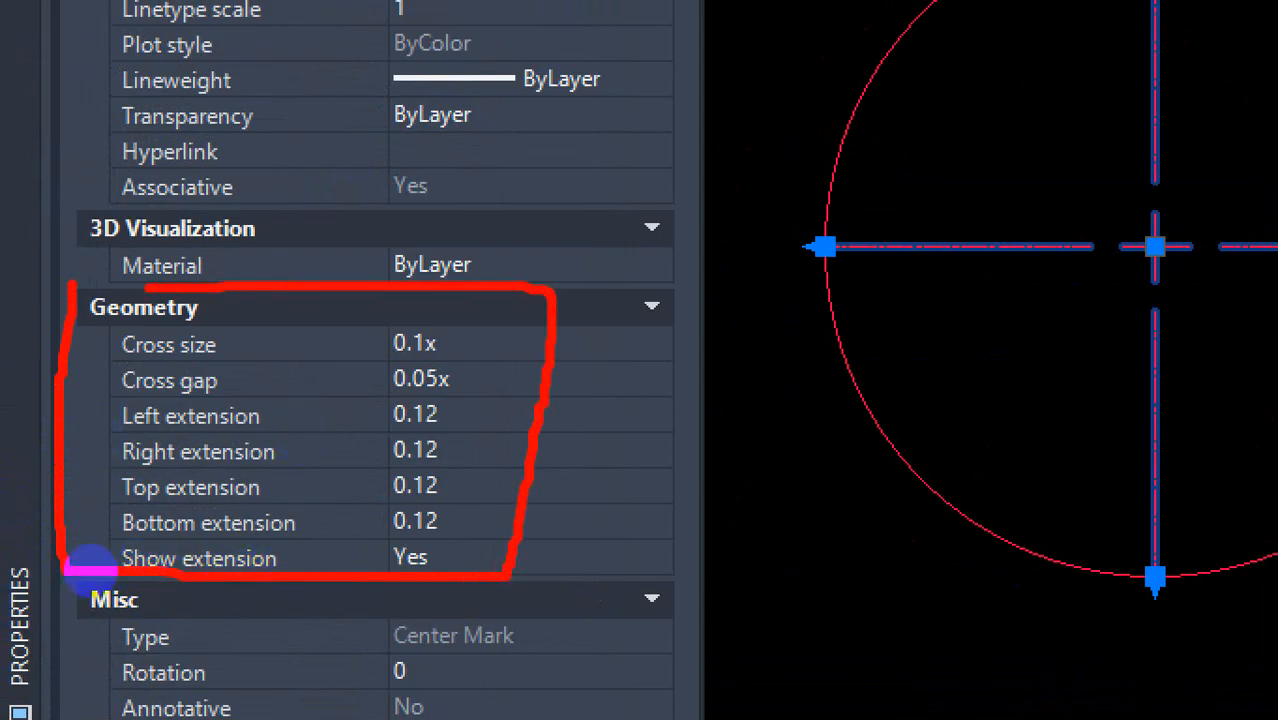
mouse_move(72, 552)
left_mouse_down()
mouse_move(157, 592)
mouse_move(255, 588)
mouse_move(190, 556)
mouse_move(320, 523)
left_mouse_up()
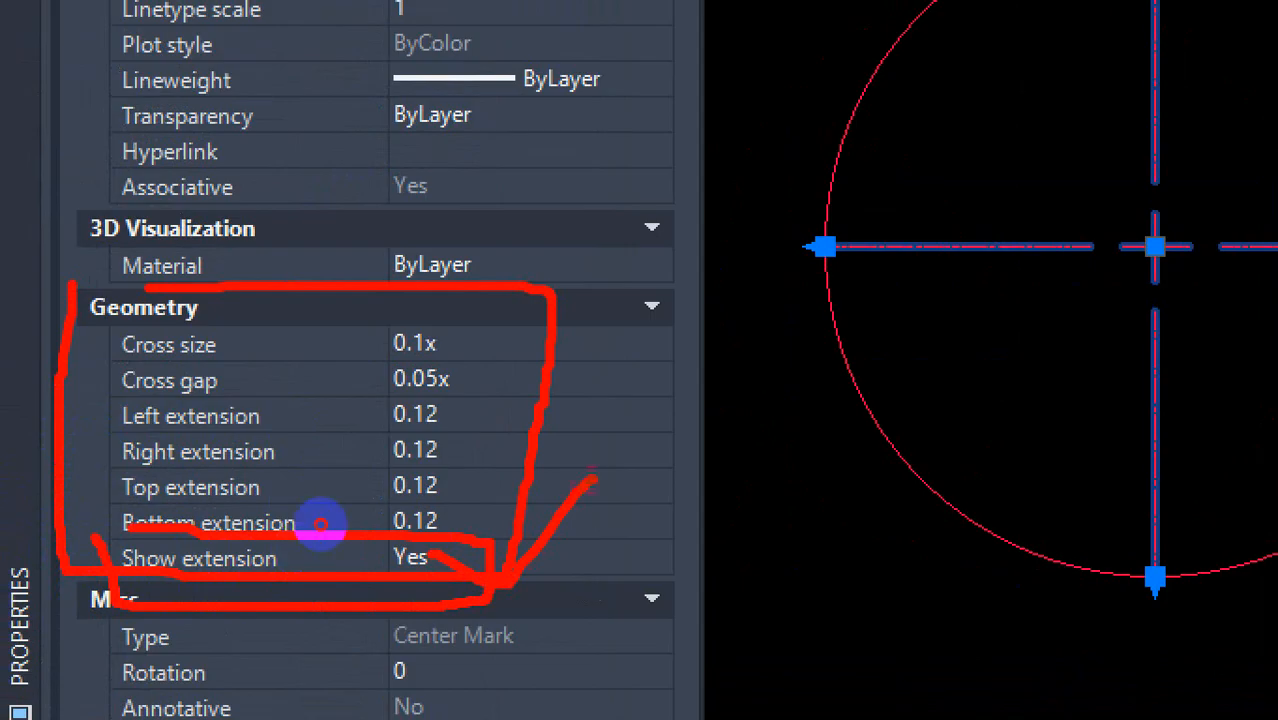
key("Escape")
mouse_move(11, 540)
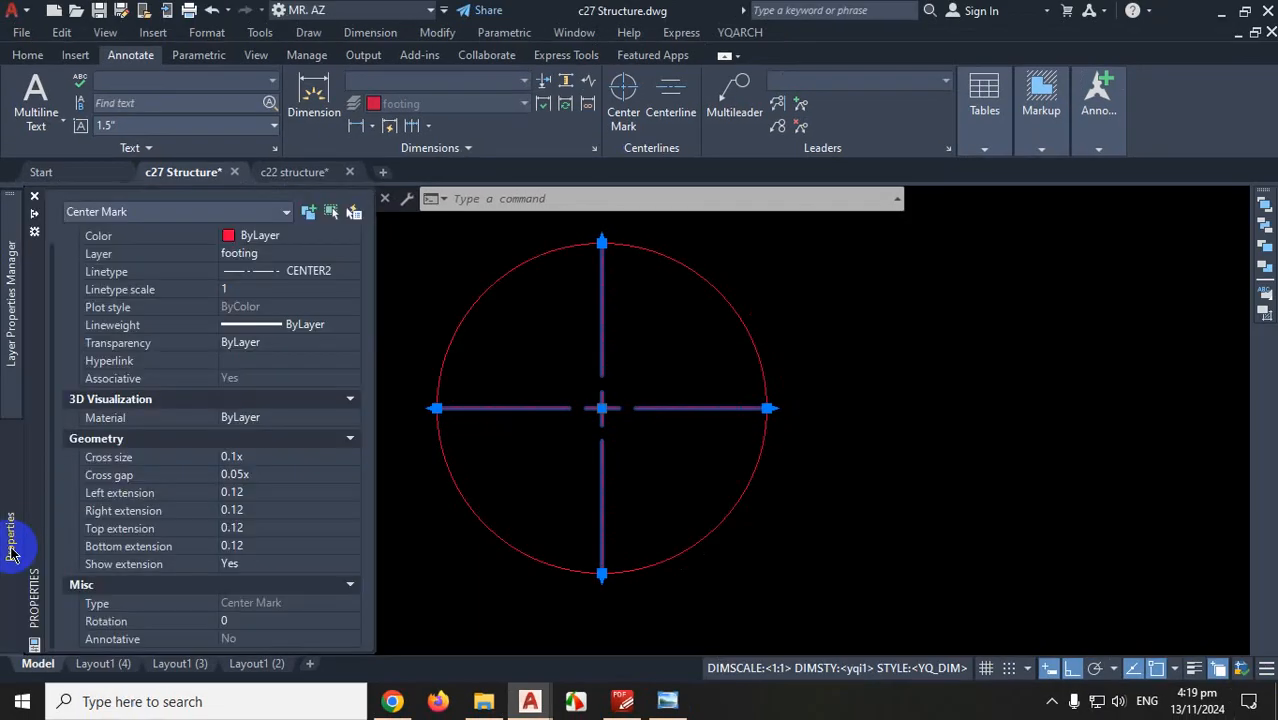
left_click(293, 572)
left_click(257, 600)
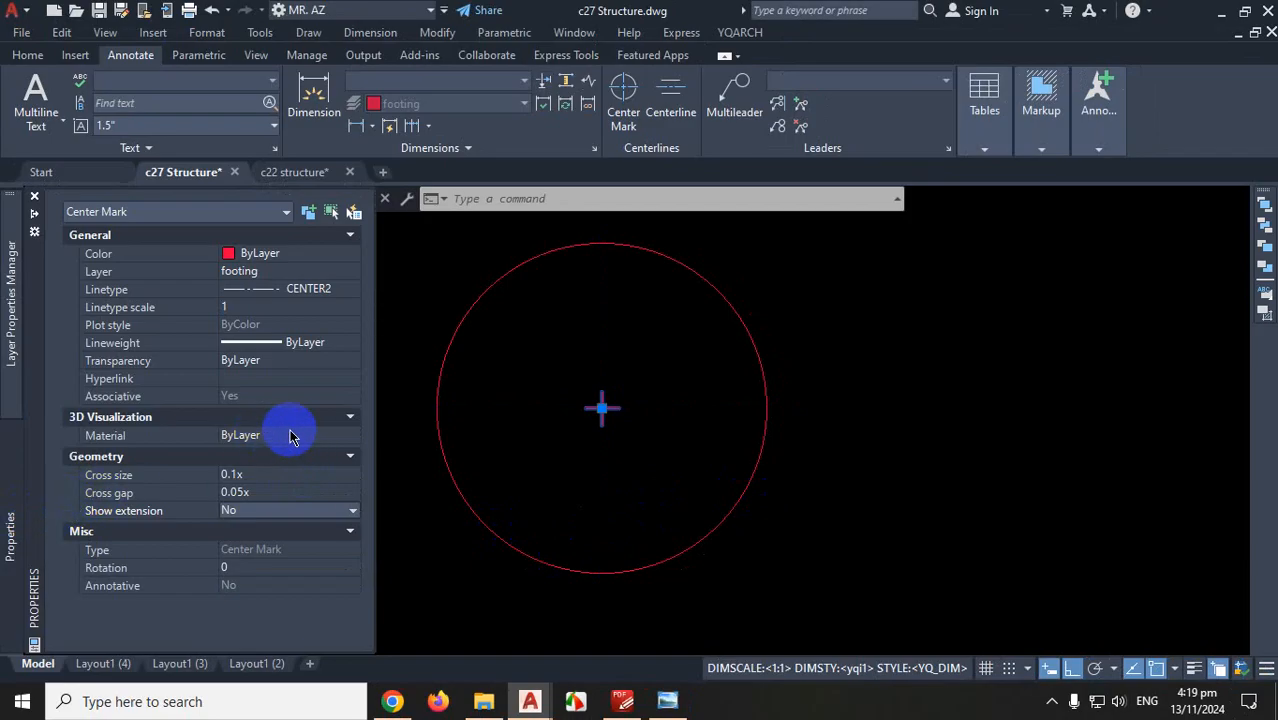
key("Escape")
scroll(637, 492, "down", 6)
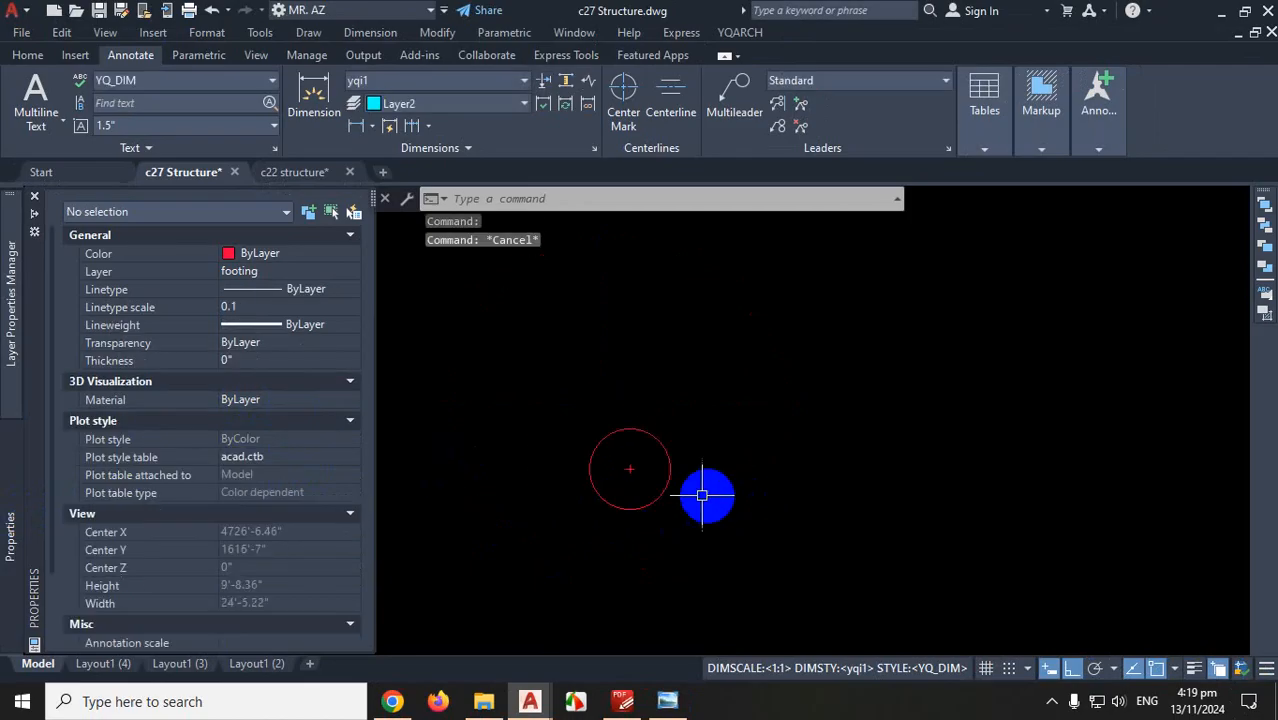
scroll(585, 490, "up", 4)
scroll(764, 404, "up", 2)
scroll(764, 404, "up", 2)
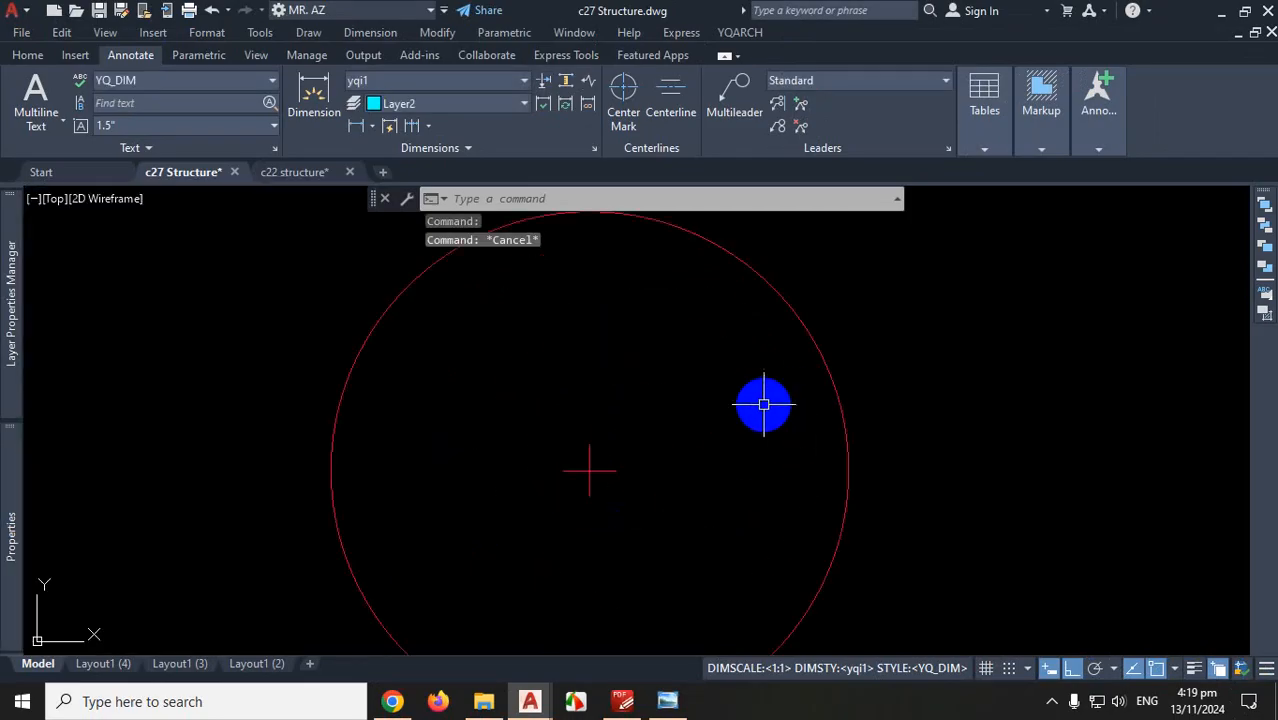
scroll(764, 404, "down", 2)
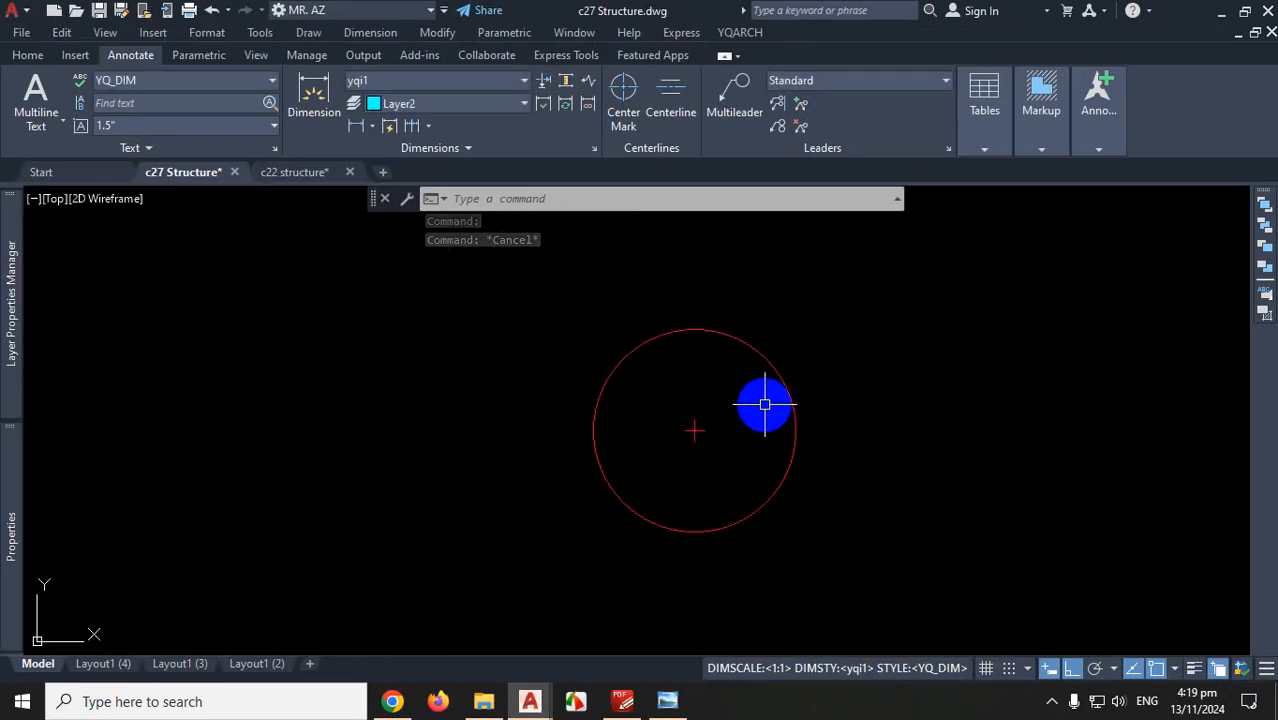
Switch to the c22 structure drawing and examine the concrete hatch at the rounded tip of the pile detail
left_click(1052, 701)
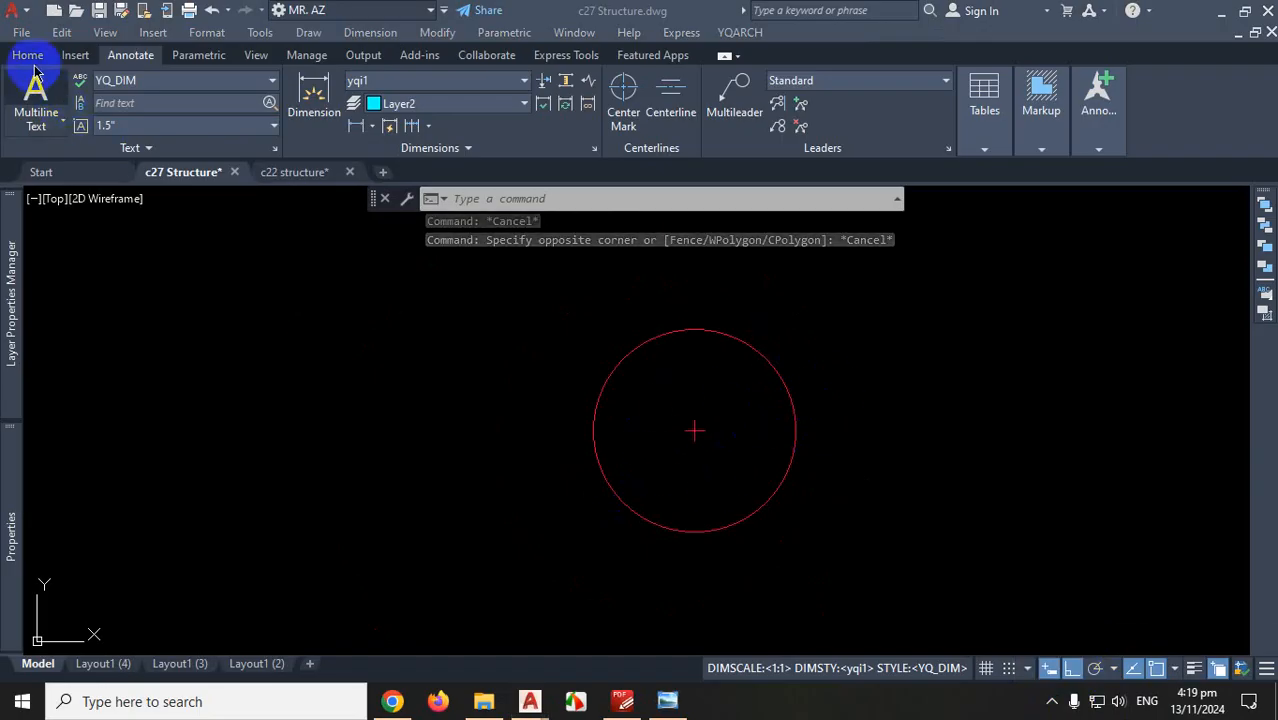
left_click(30, 58)
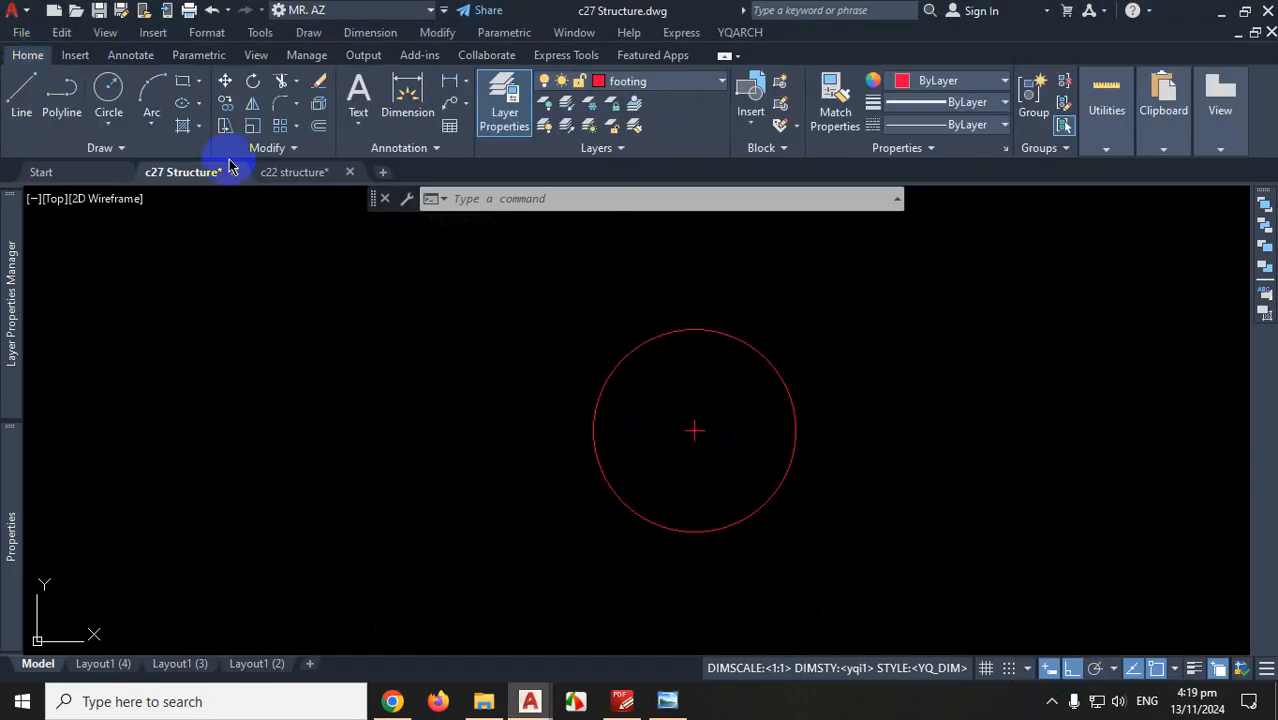
left_click(295, 172)
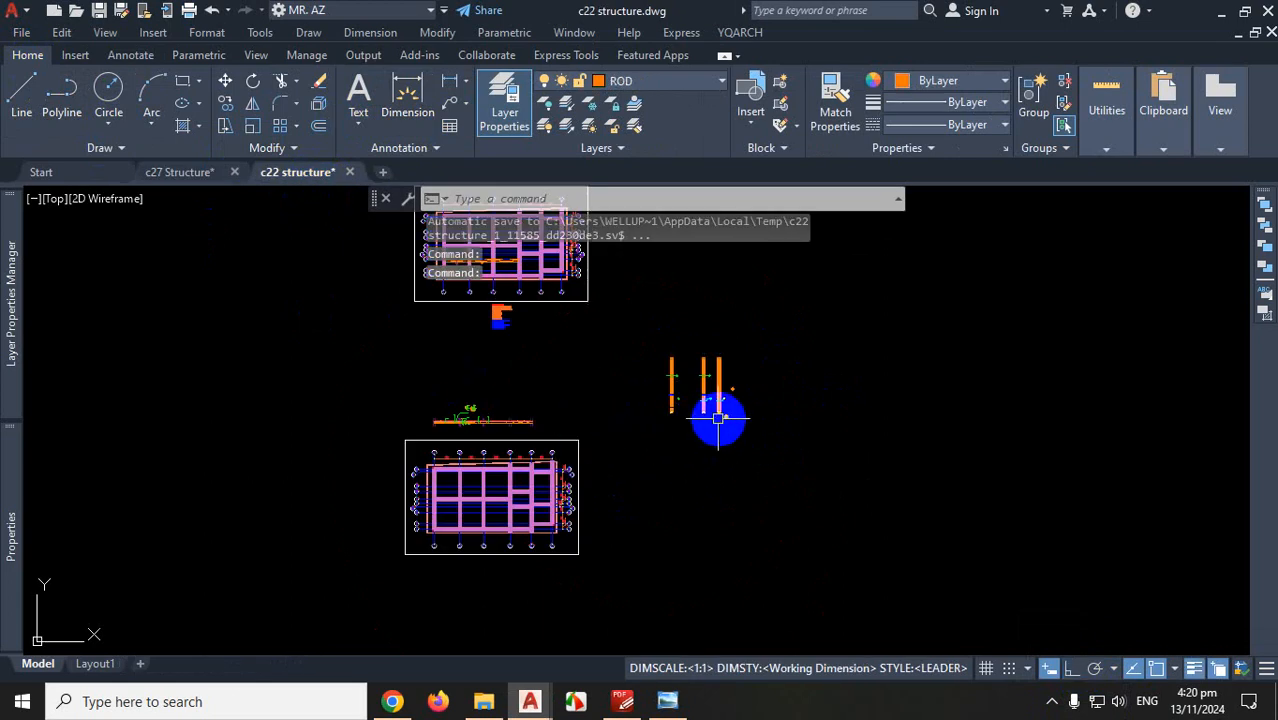
scroll(665, 430, "down", 3)
scroll(672, 430, "up", 6)
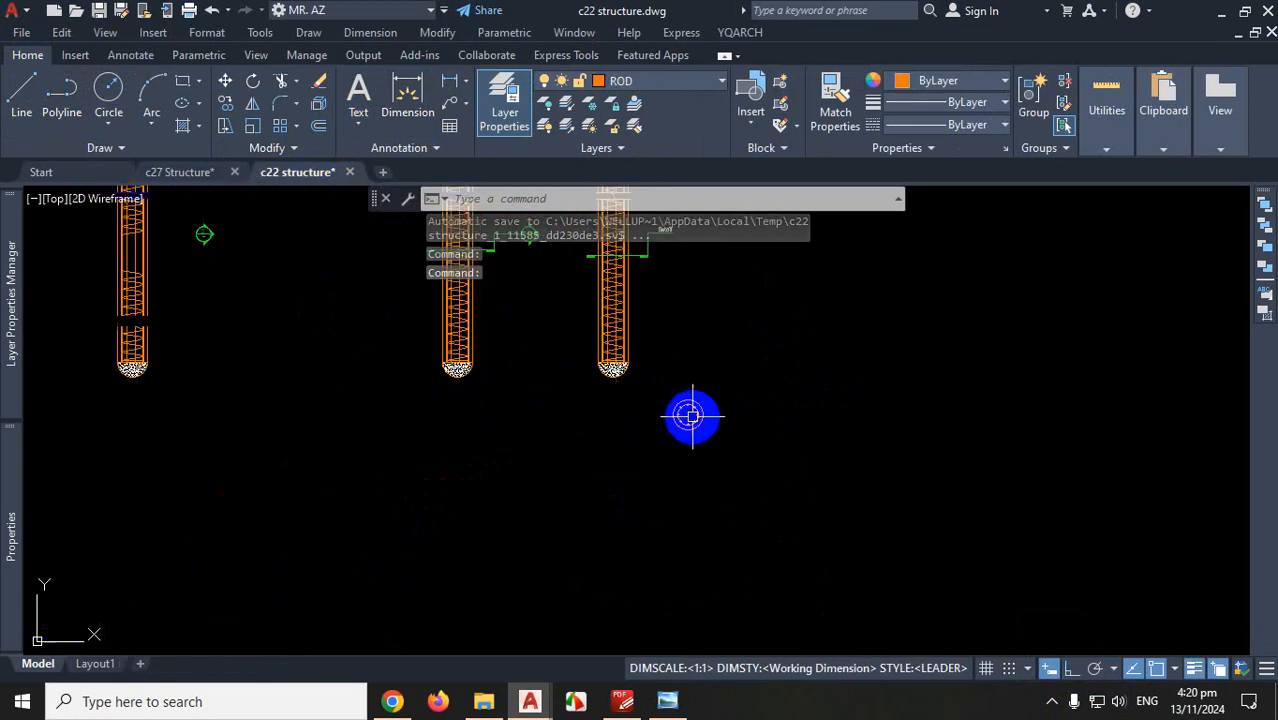
scroll(712, 413, "down", 2)
scroll(720, 411, "up", 8)
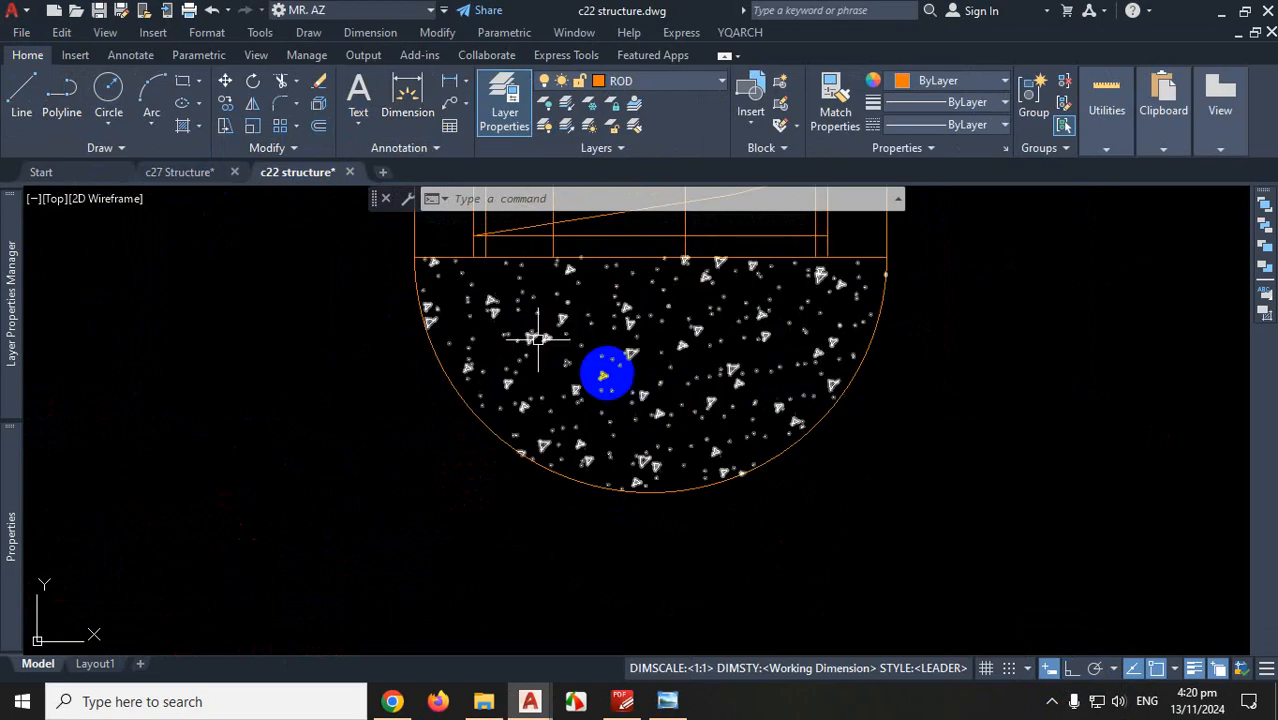
Return to the c27 Structure drawing and its pile circle
left_click(205, 178)
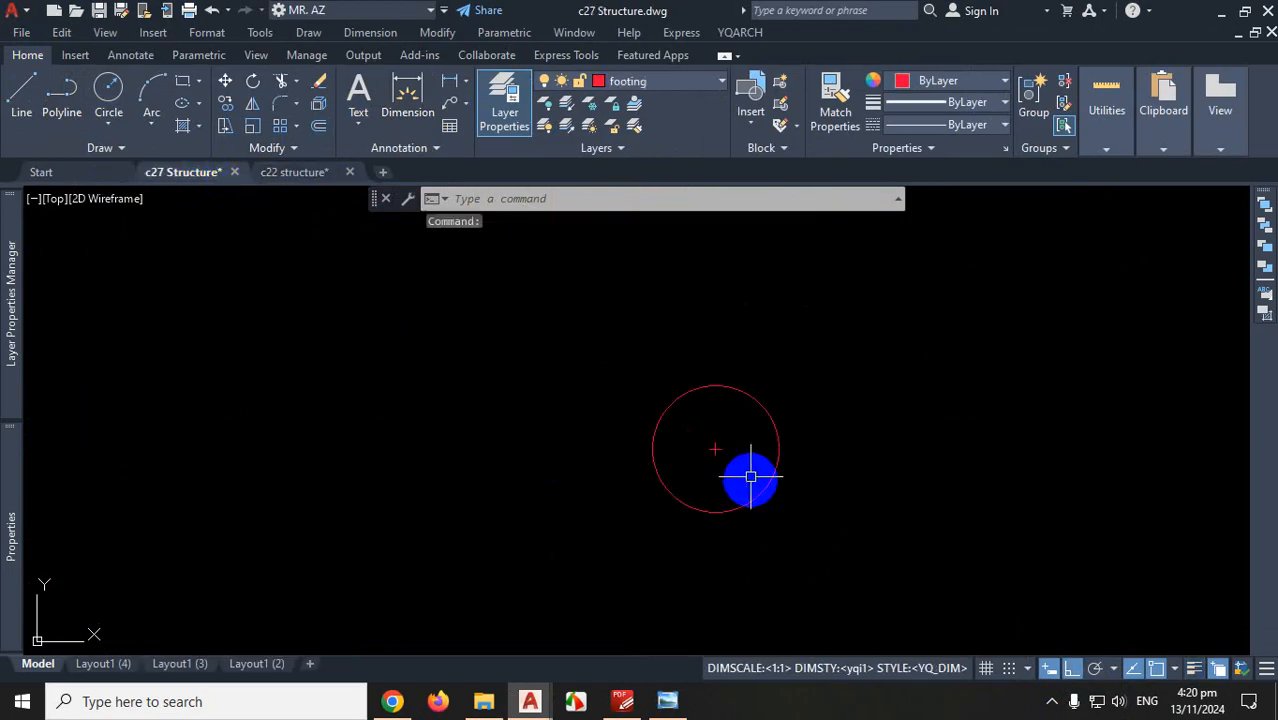
scroll(747, 450, "down", 4)
scroll(720, 461, "up", 4)
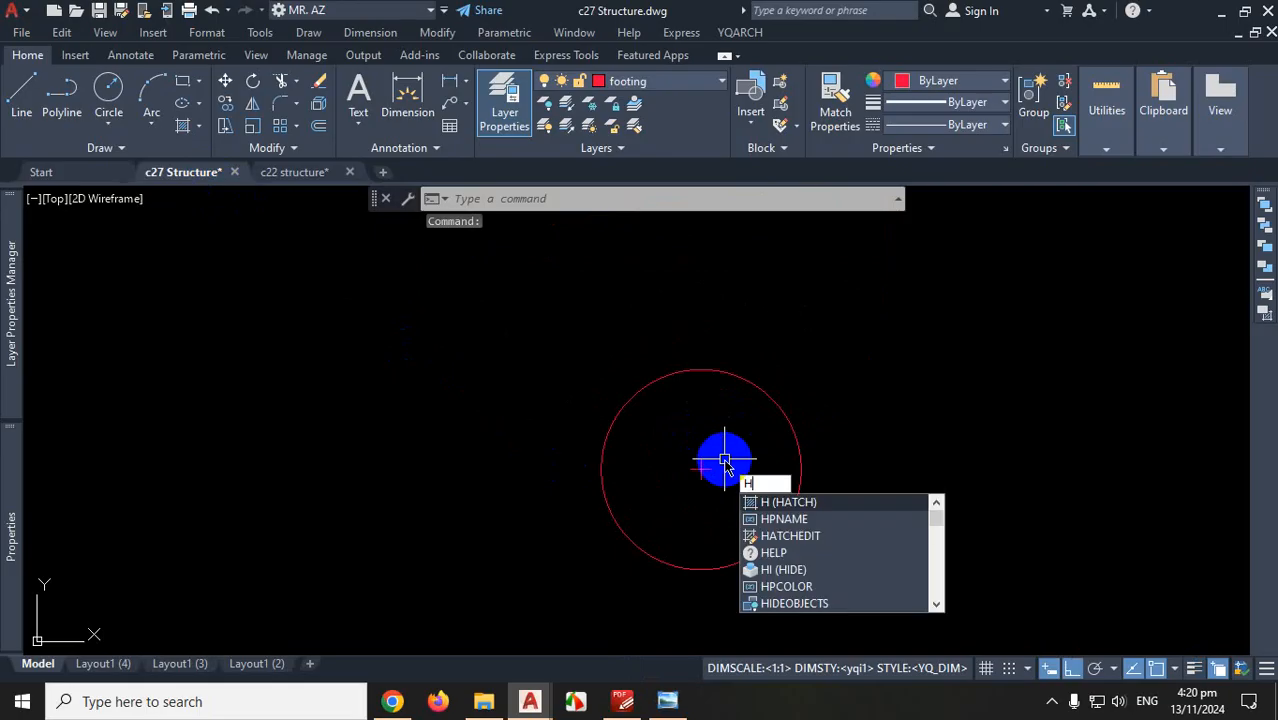
Hatch the inside of the pile circle with the AR-CONC concrete pattern
key("Escape")
type("h")
key("Return")
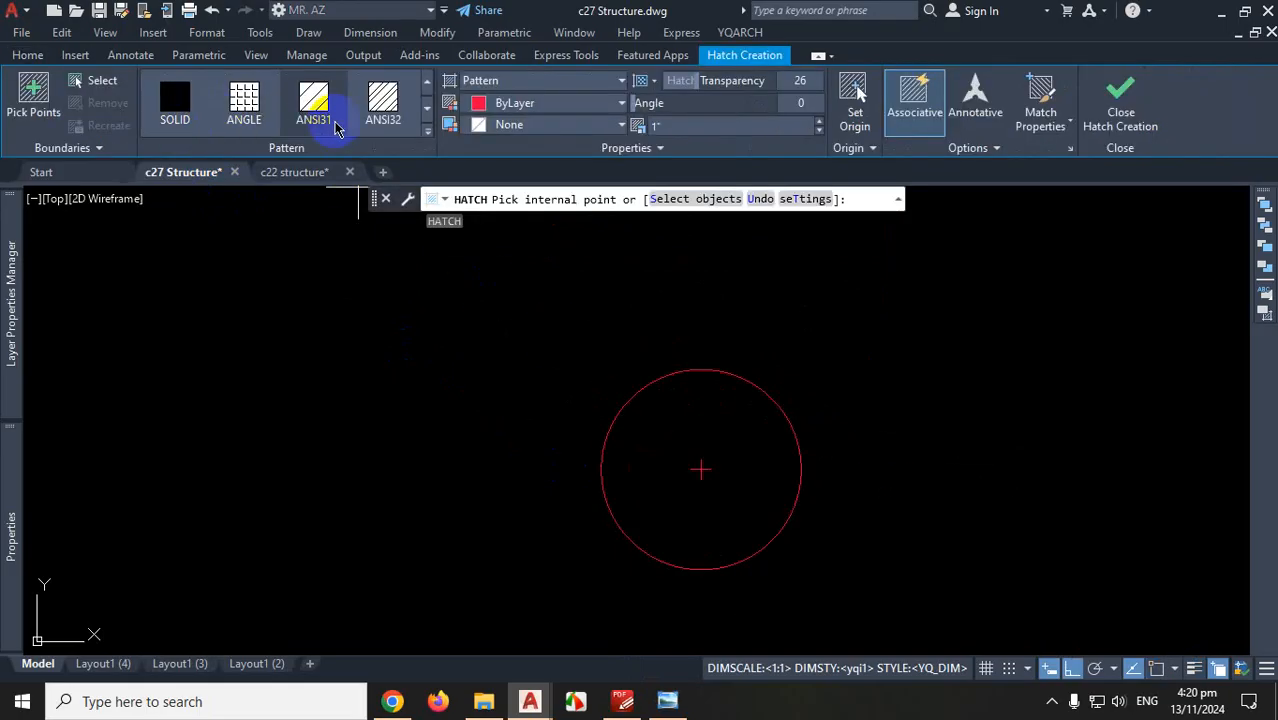
left_click(173, 112)
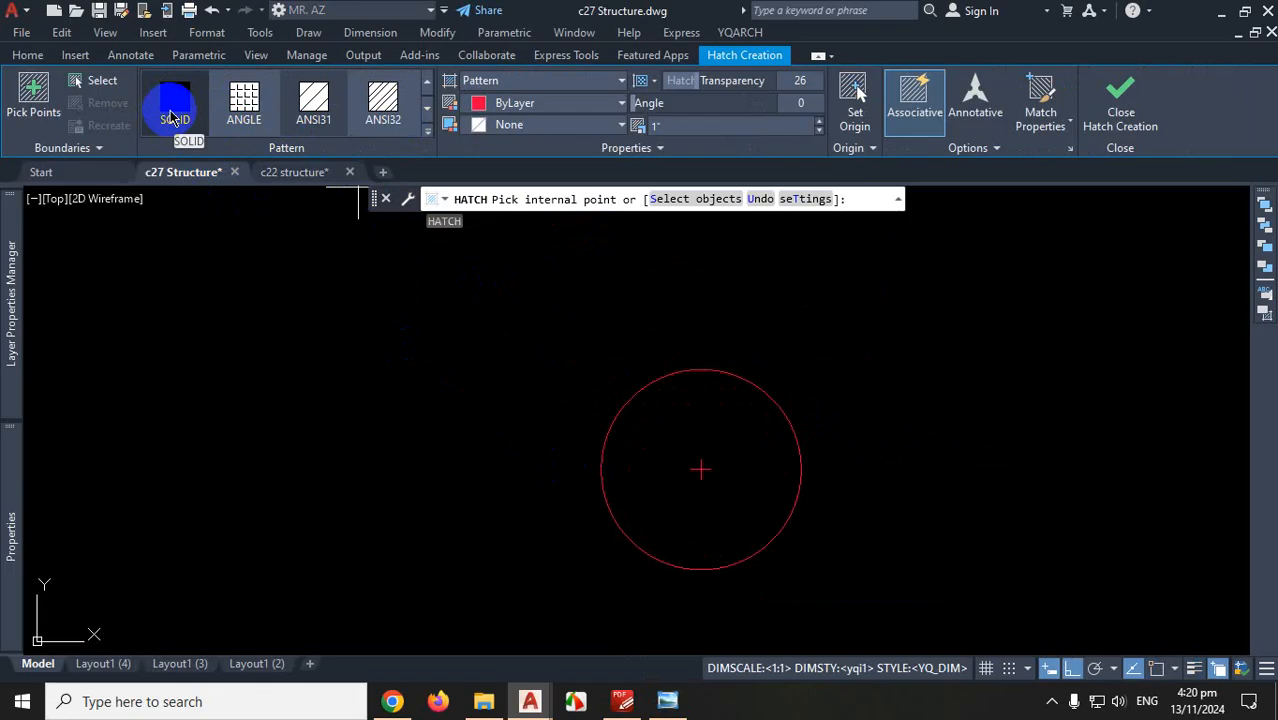
left_click(313, 105)
left_click(692, 490)
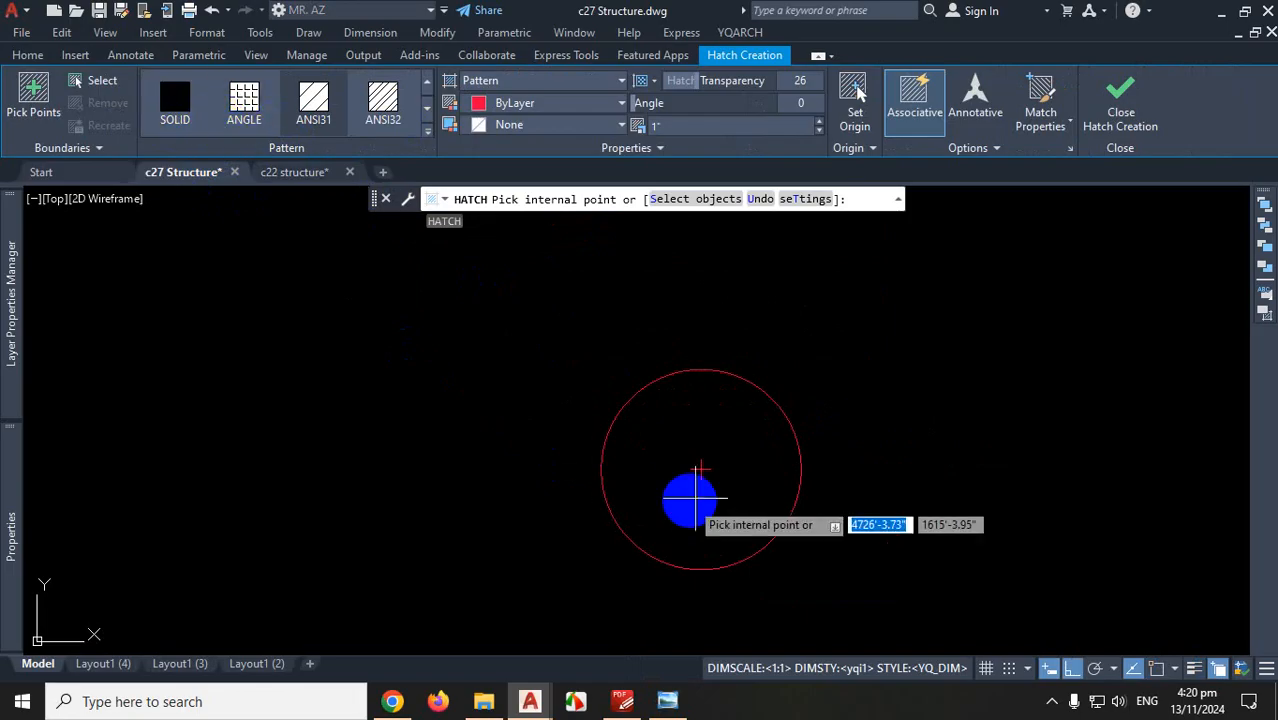
left_click(428, 118)
left_click(428, 118)
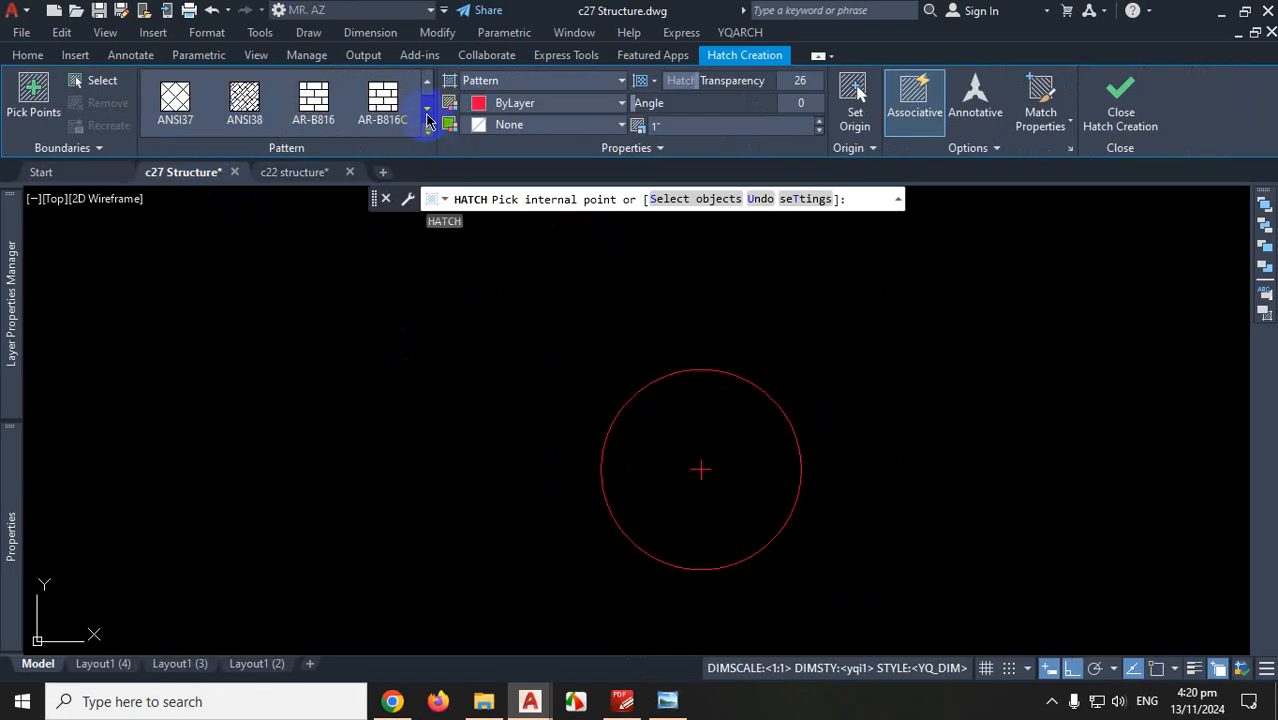
left_click(428, 118)
left_click(428, 118)
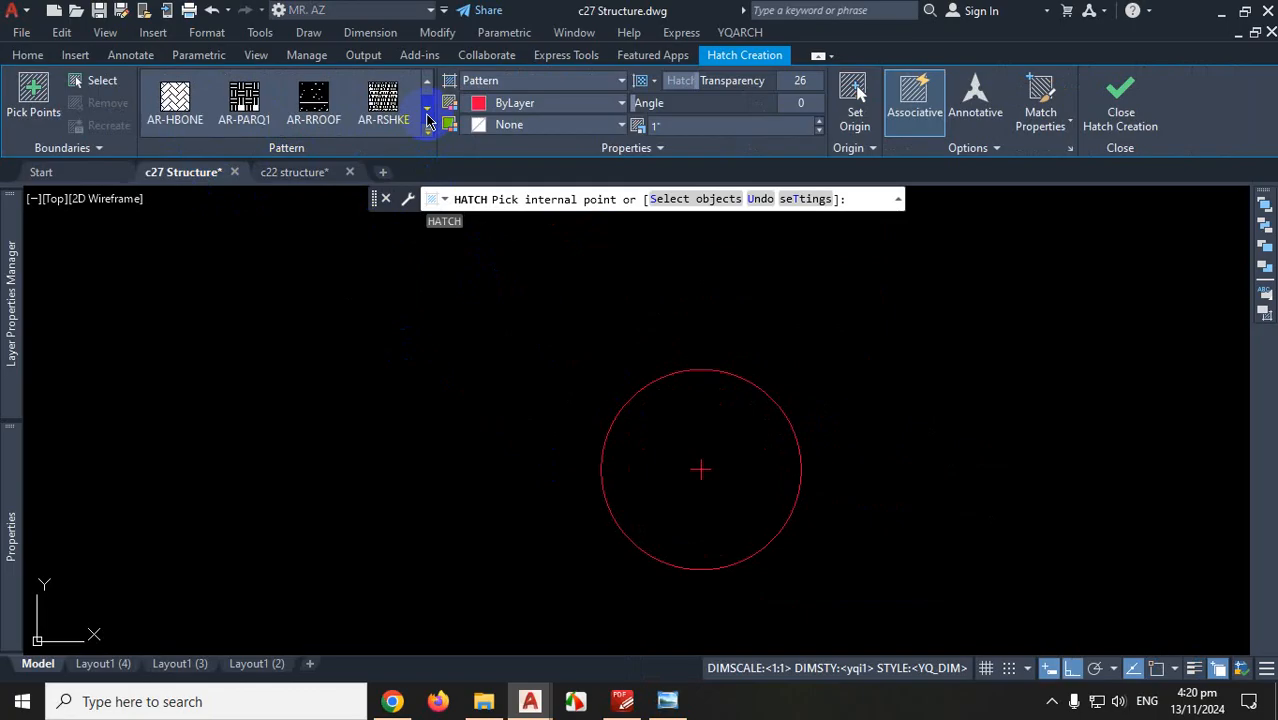
left_click(428, 88)
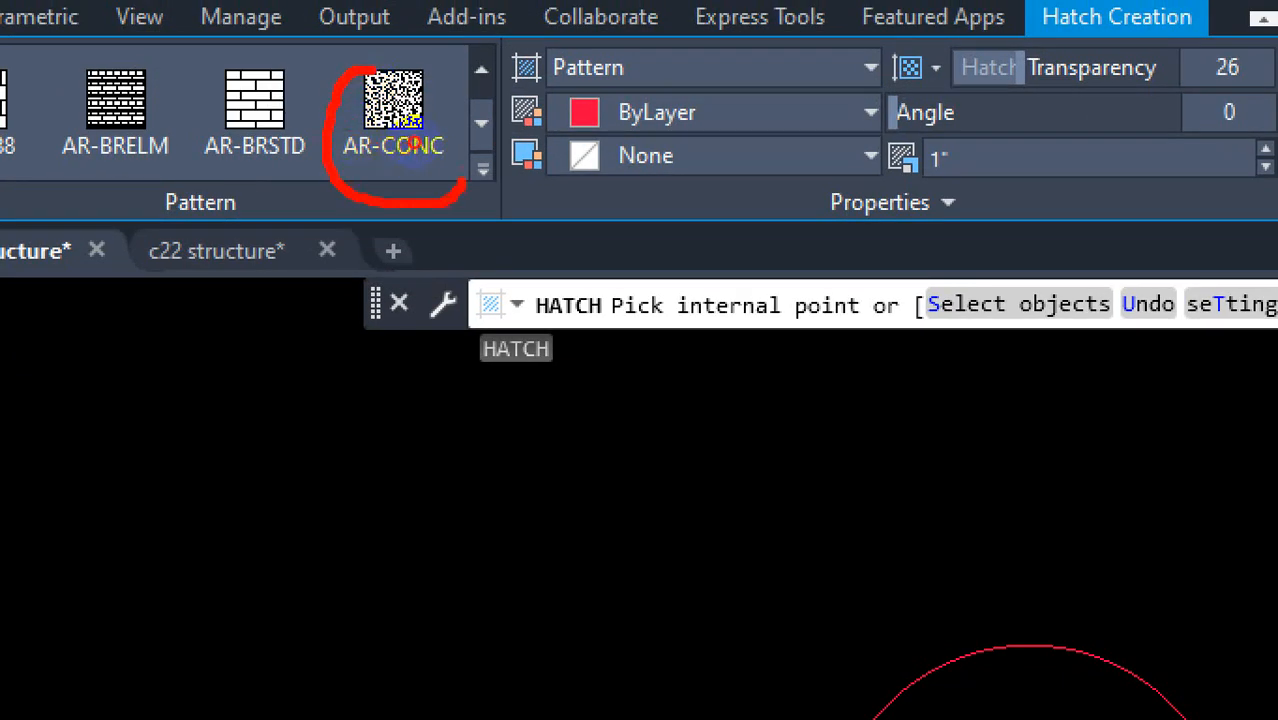
left_click_drag(462, 182, 362, 70)
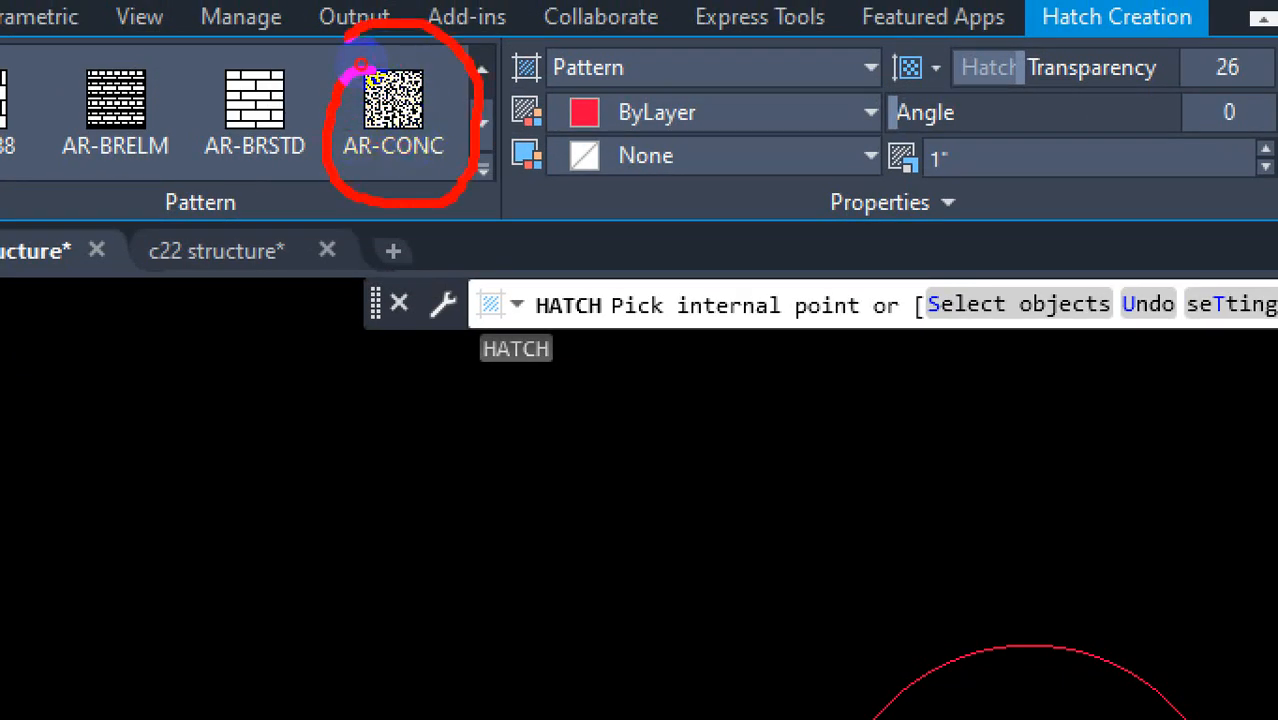
key("Escape")
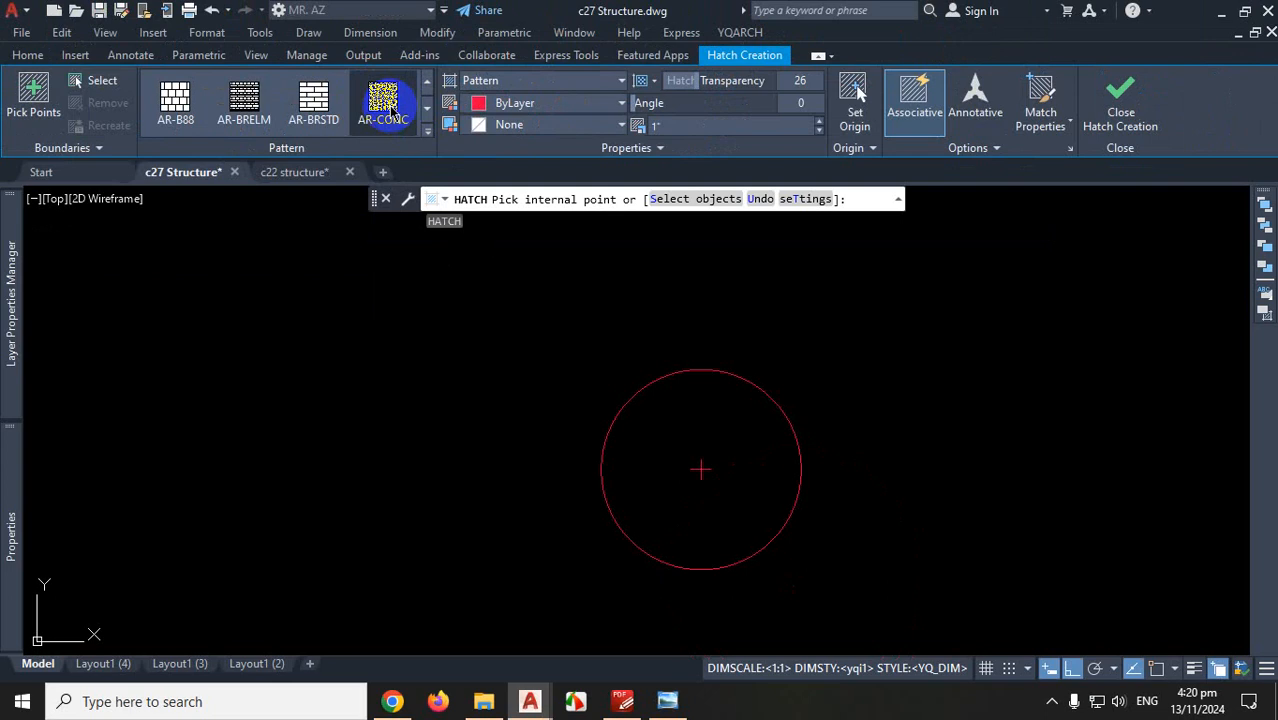
left_click(385, 97)
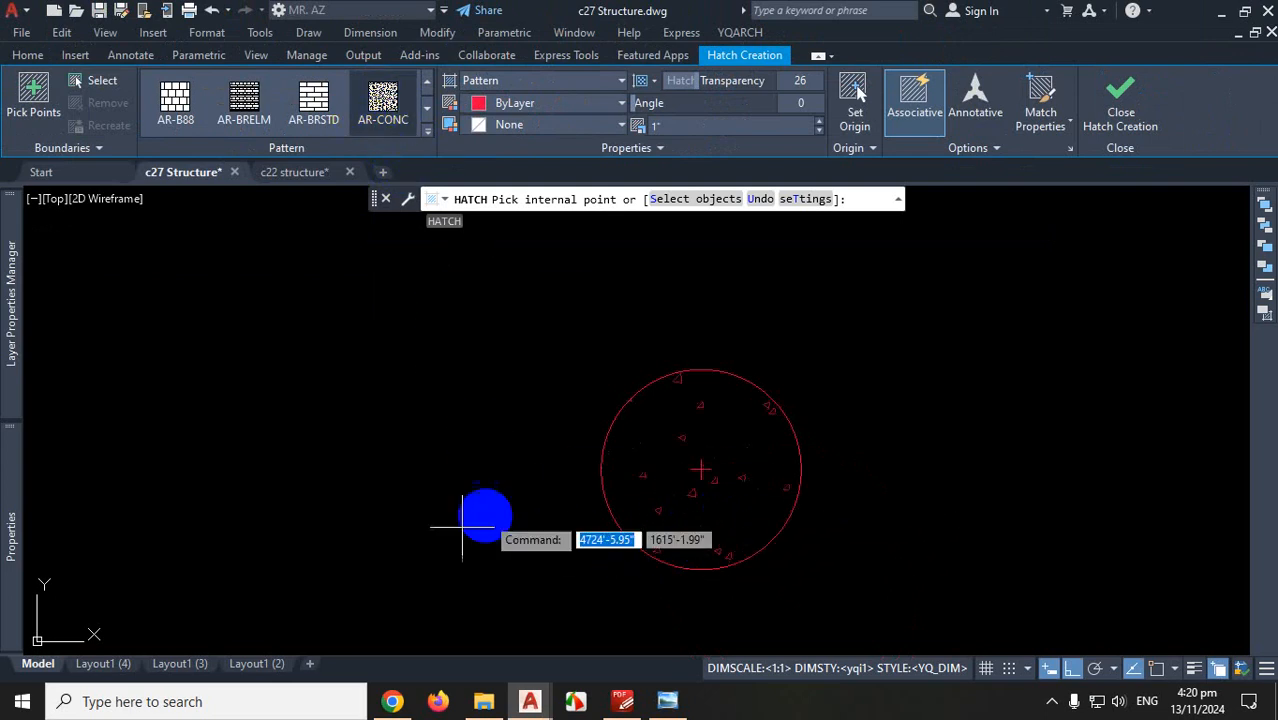
left_click(736, 434)
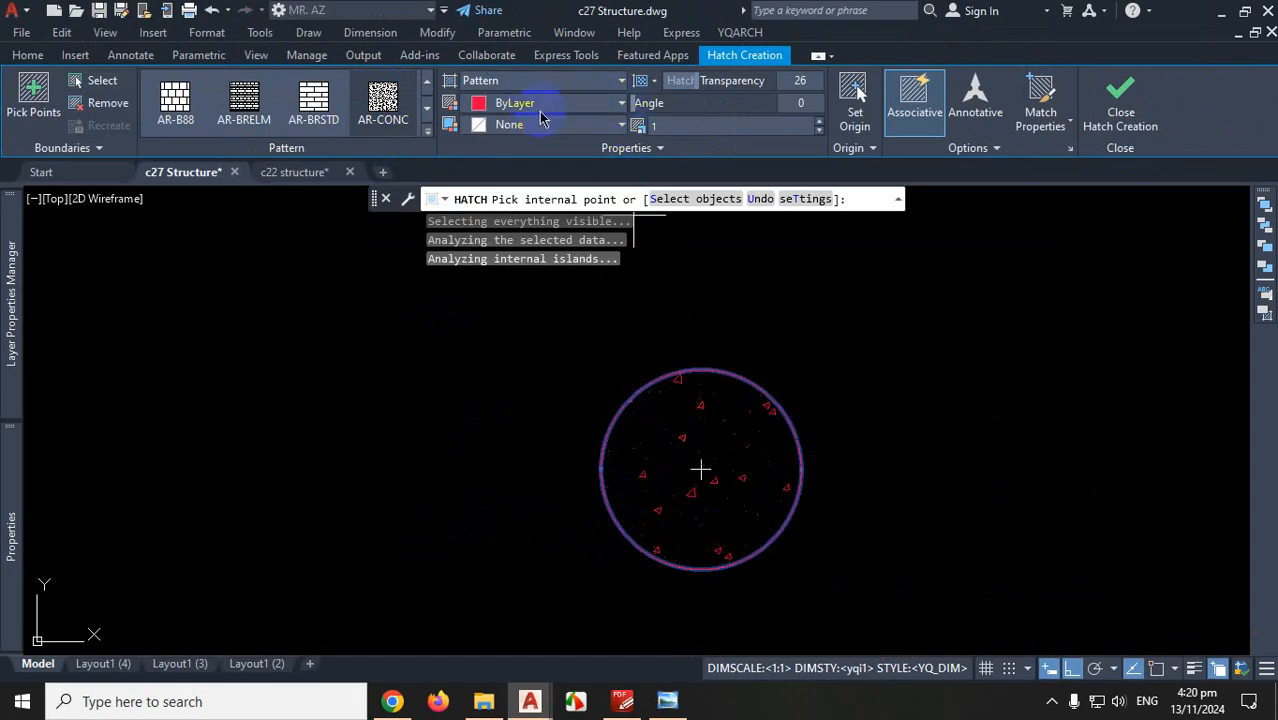
Set the pile hatch color to white (255,255,255)
key("F1")
left_click(1088, 102)
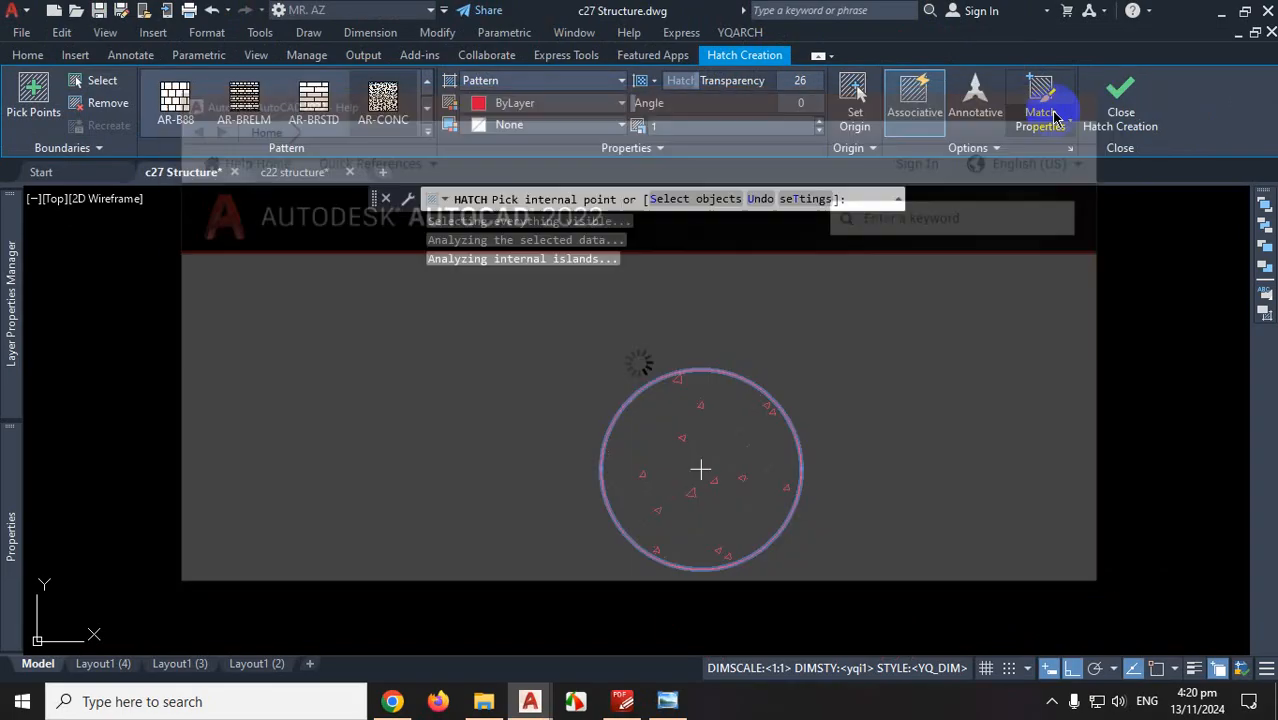
left_click(566, 105)
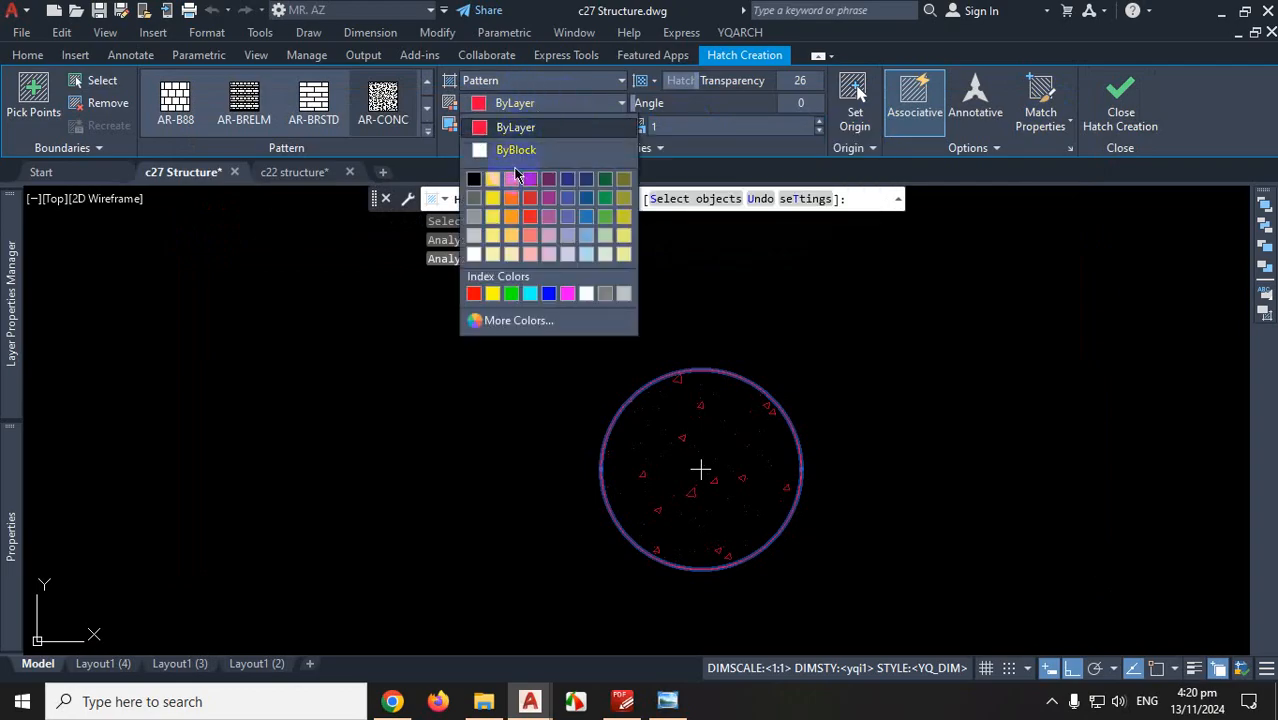
left_click(474, 254)
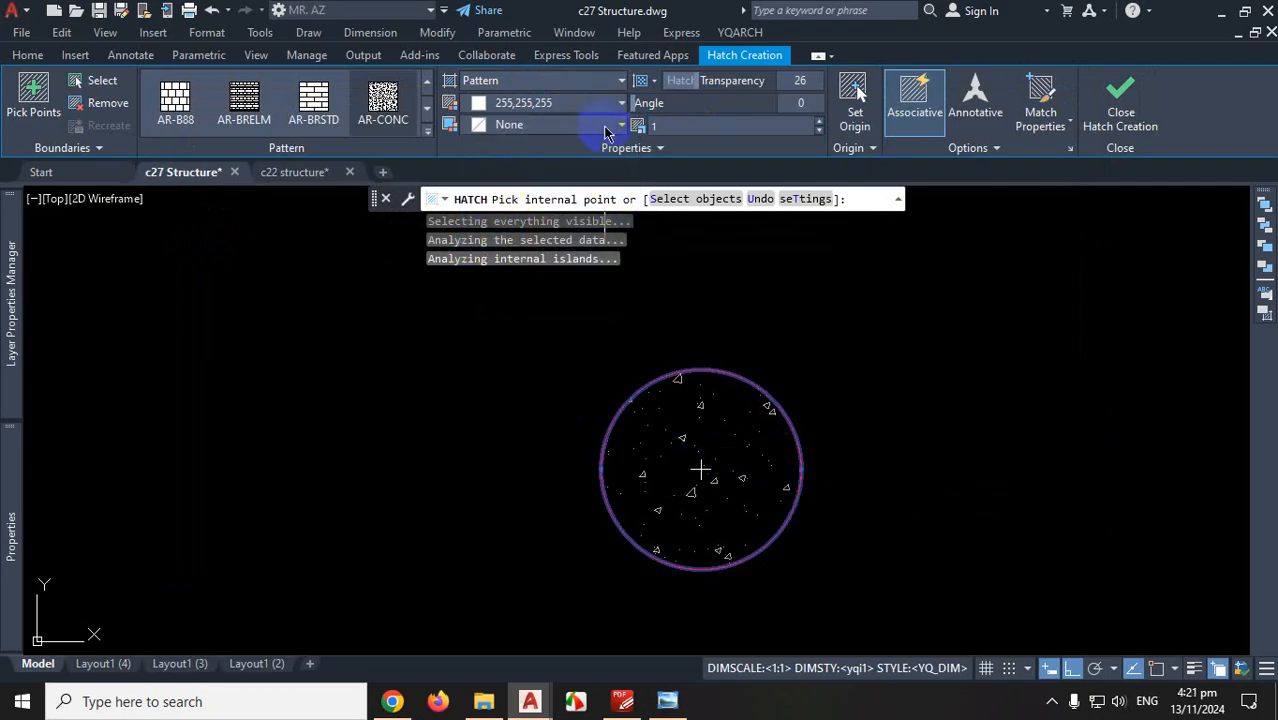
Change the pile hatch color to red (237,31,36), keeping the background color at None
left_click(610, 126)
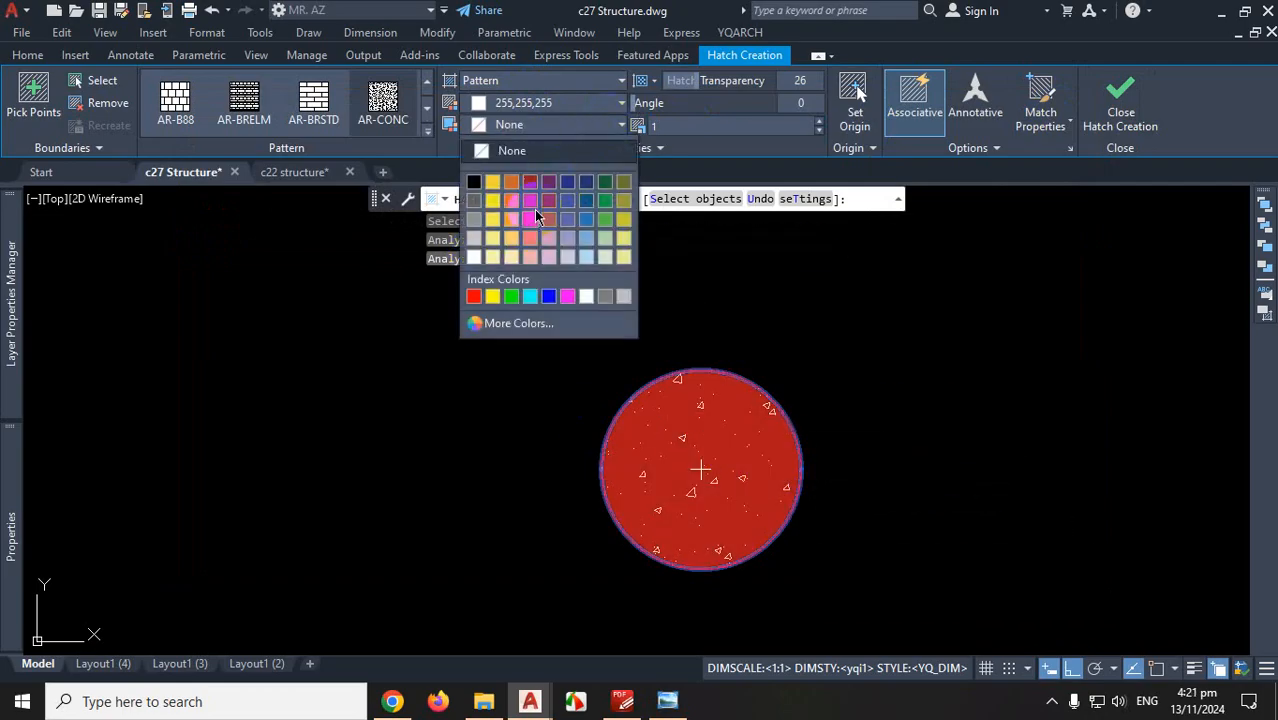
left_click(600, 116)
left_click(600, 105)
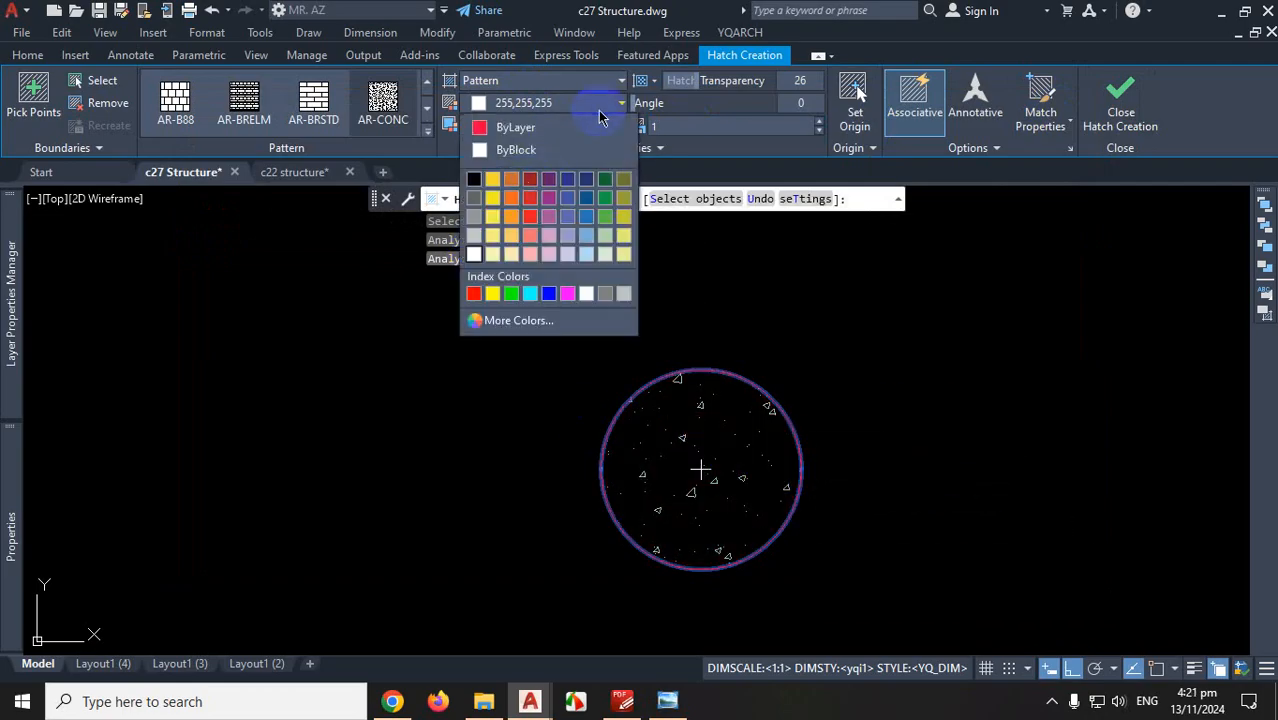
left_click(530, 216)
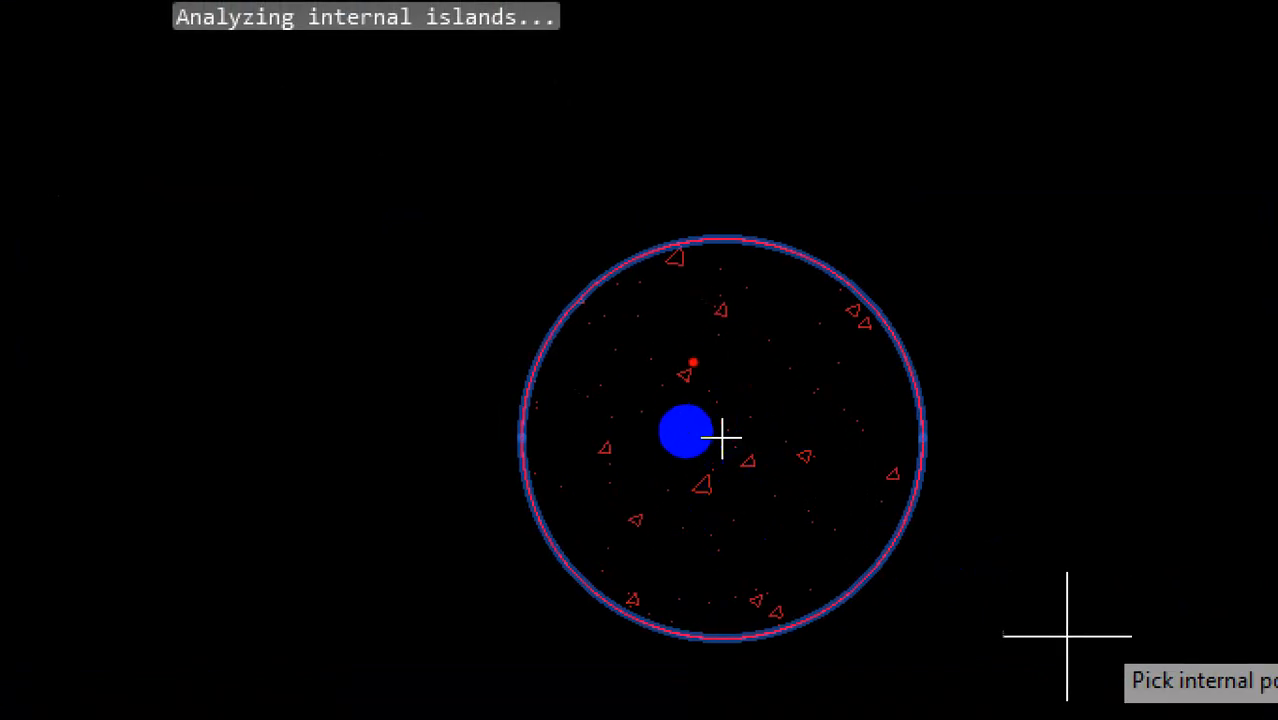
left_click_drag(676, 359, 694, 353)
left_click_drag(717, 287, 717, 304)
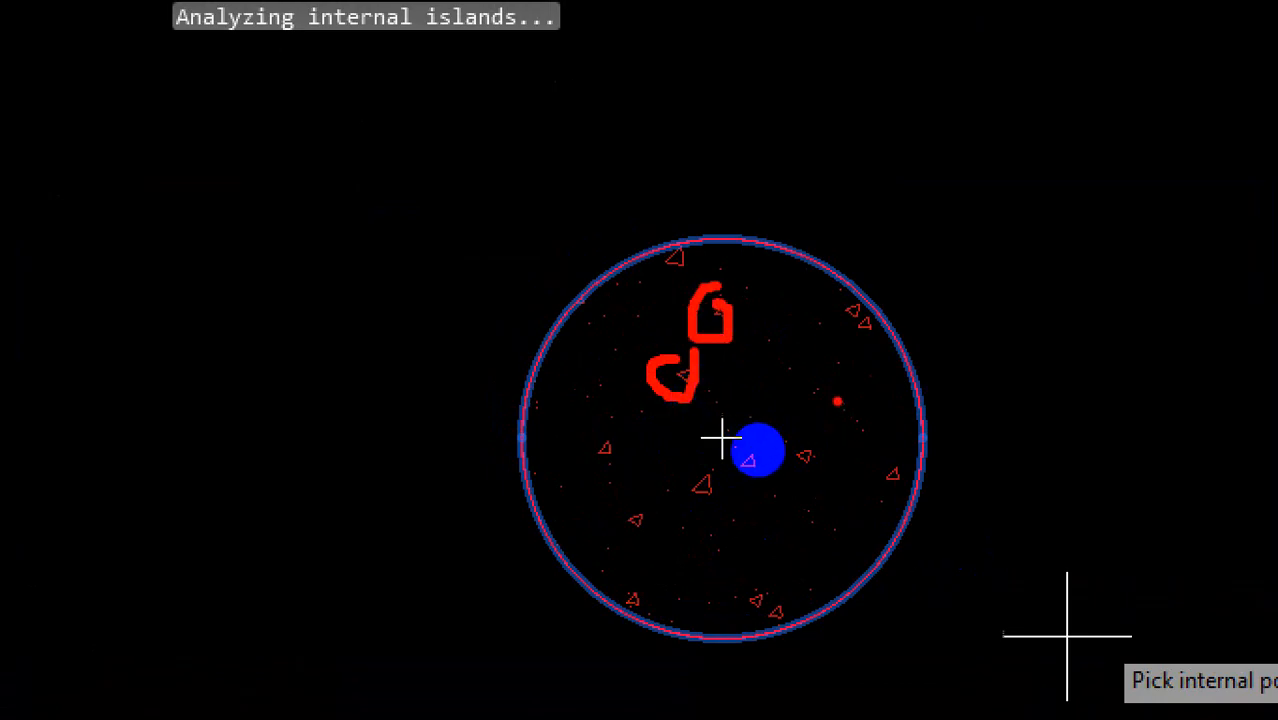
mouse_move(814, 378)
left_mouse_down()
mouse_move(850, 408)
mouse_move(825, 353)
left_mouse_up()
mouse_move(769, 292)
left_mouse_down()
mouse_move(856, 307)
mouse_move(812, 293)
left_mouse_up()
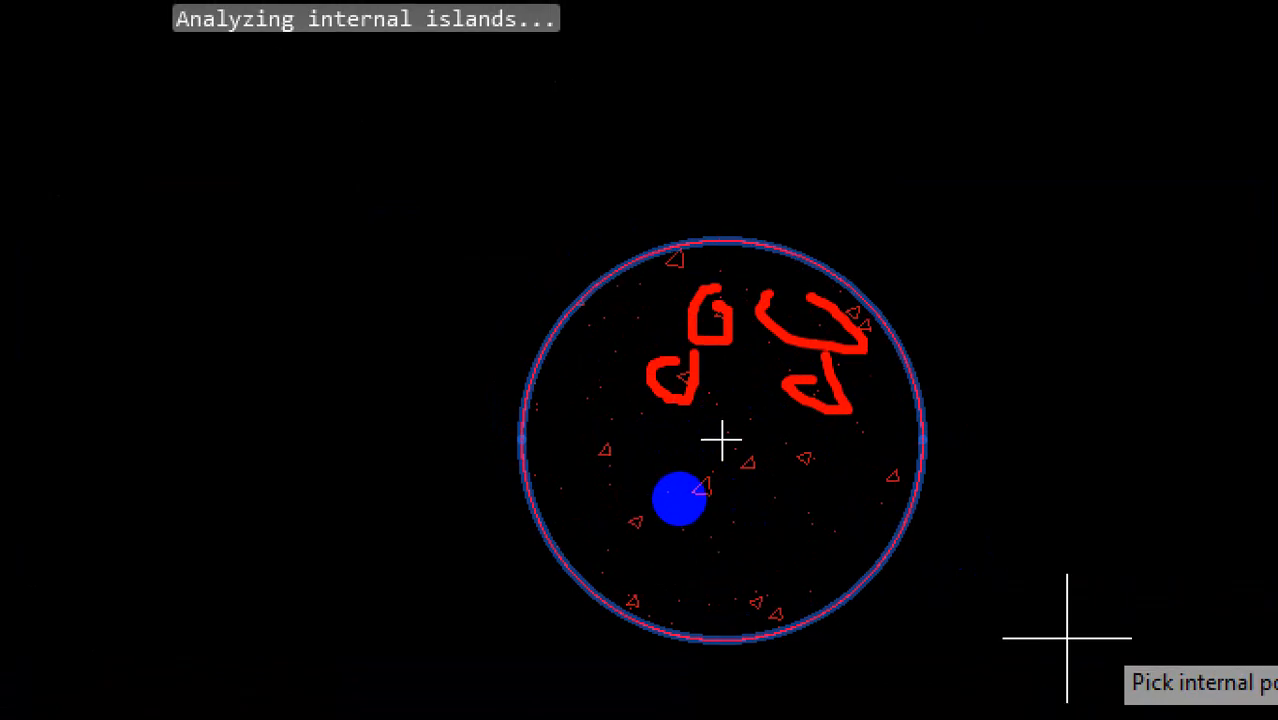
key("Escape")
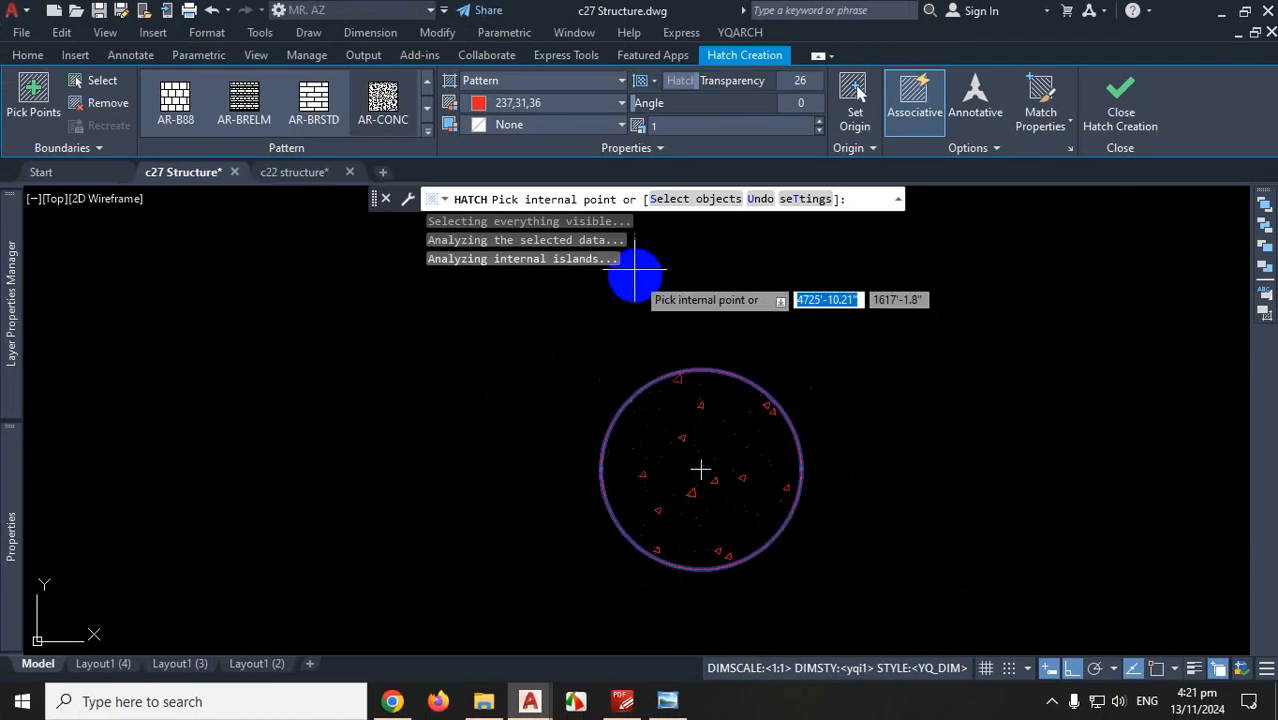
Set the pile hatch scale to 0.5 and finish the hatch
left_click(668, 124)
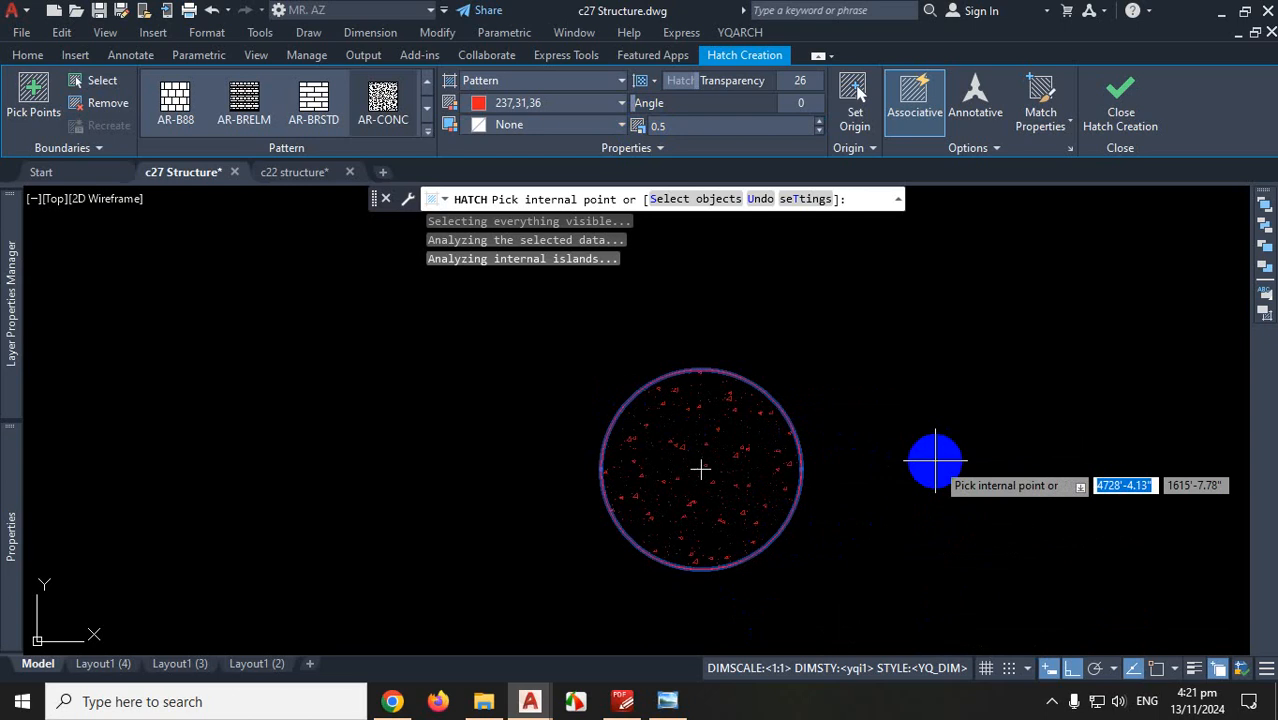
key("Escape")
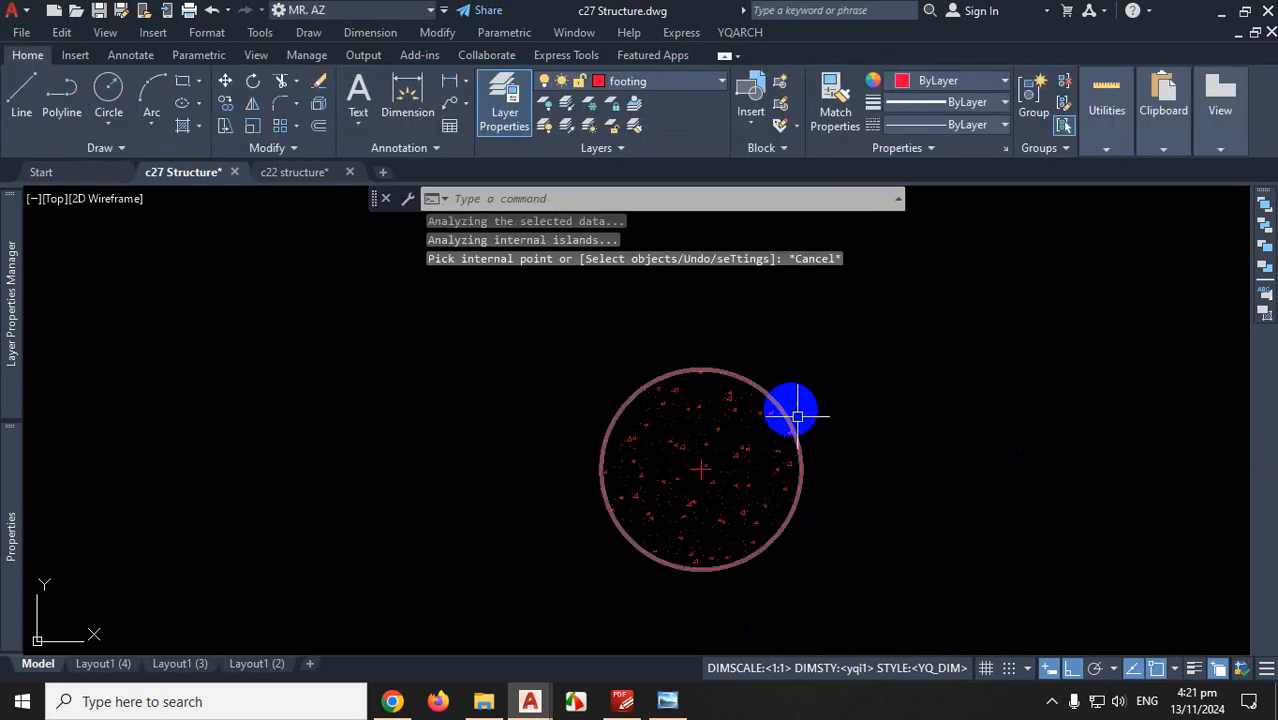
scroll(887, 502, "down", 4)
scroll(830, 528, "up", 2)
scroll(779, 542, "down", 3)
scroll(788, 478, "up", 5)
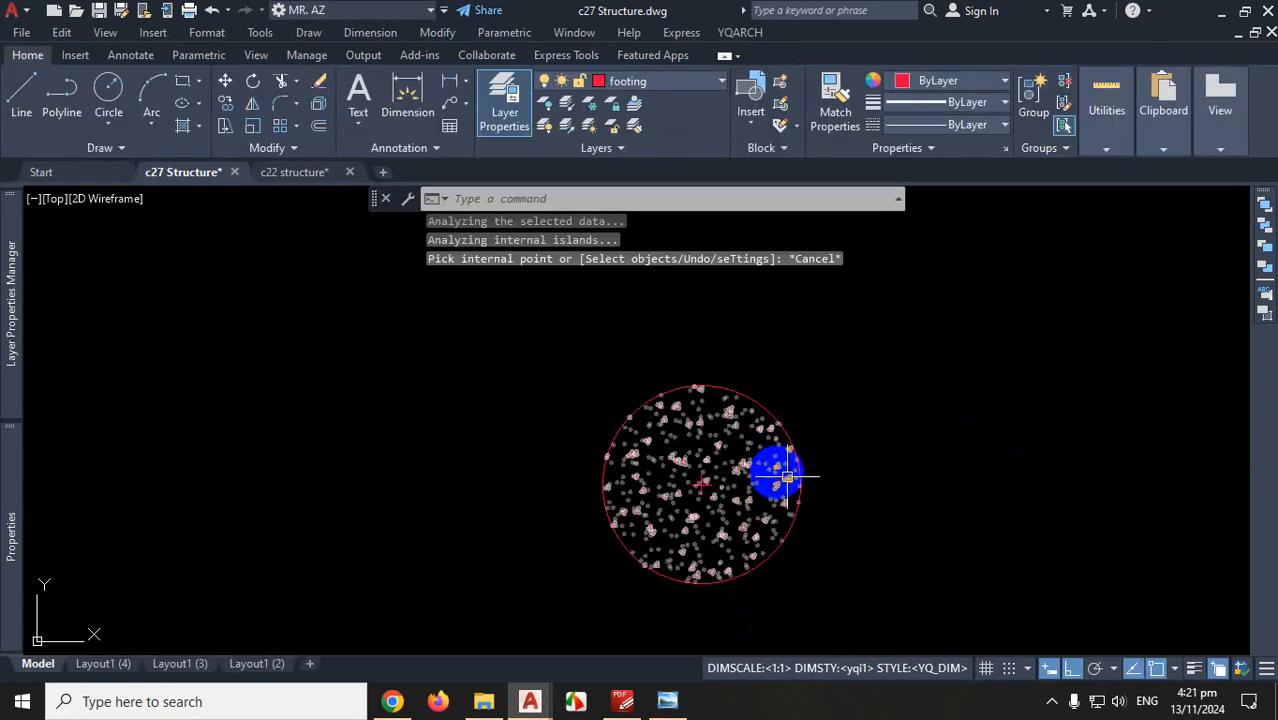
scroll(770, 486, "up", 3)
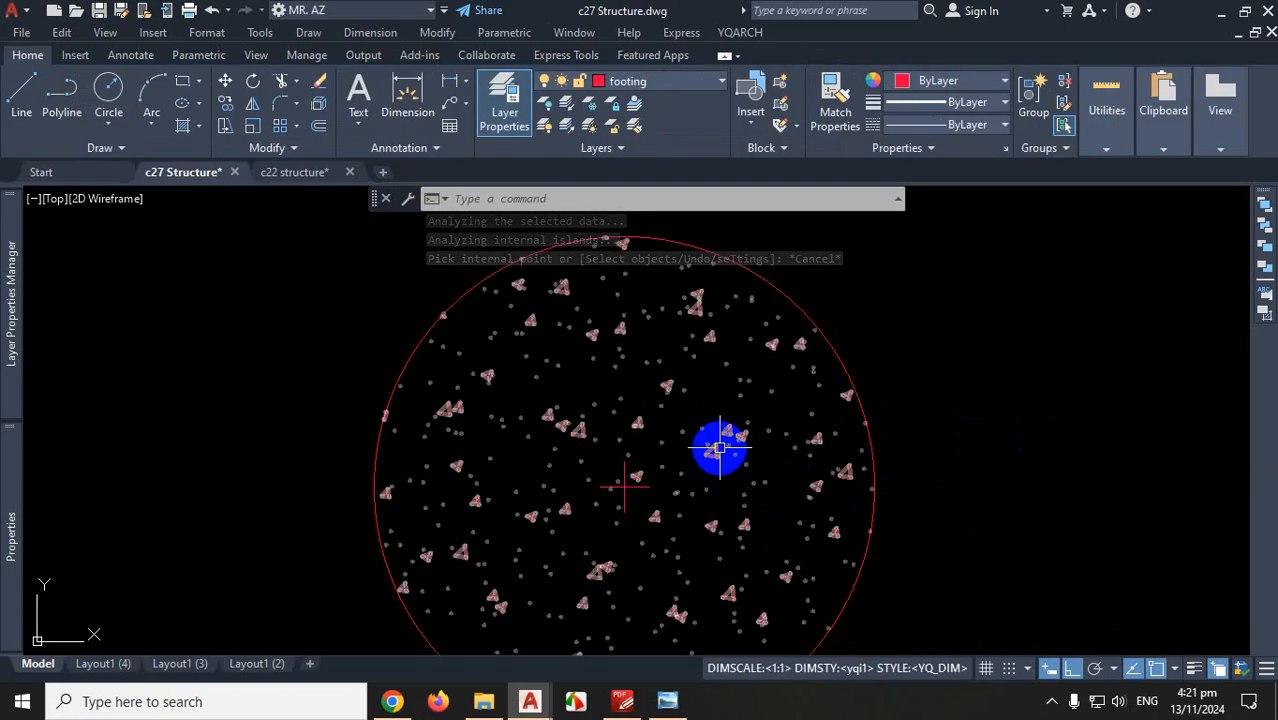
mouse_move(719, 449)
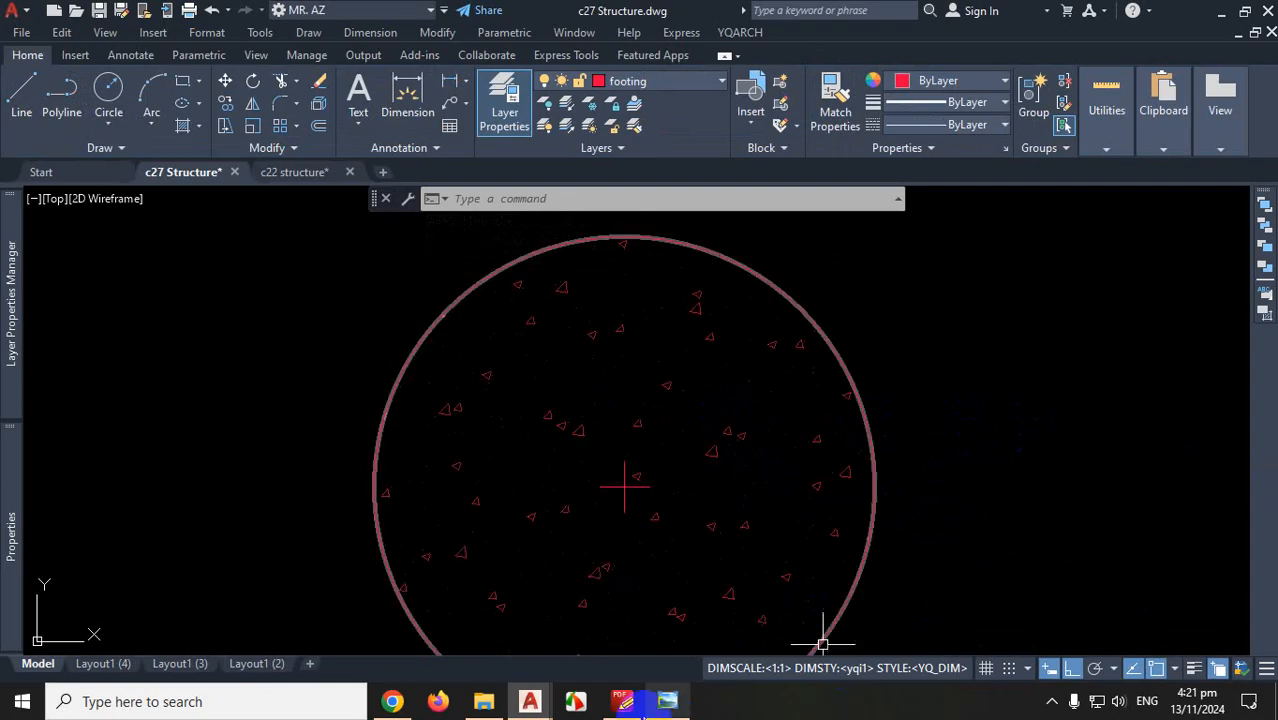
Switch to the structural drawings PDF and look at the piles in the PC3 and PC2 pile caps again
left_click(622, 701)
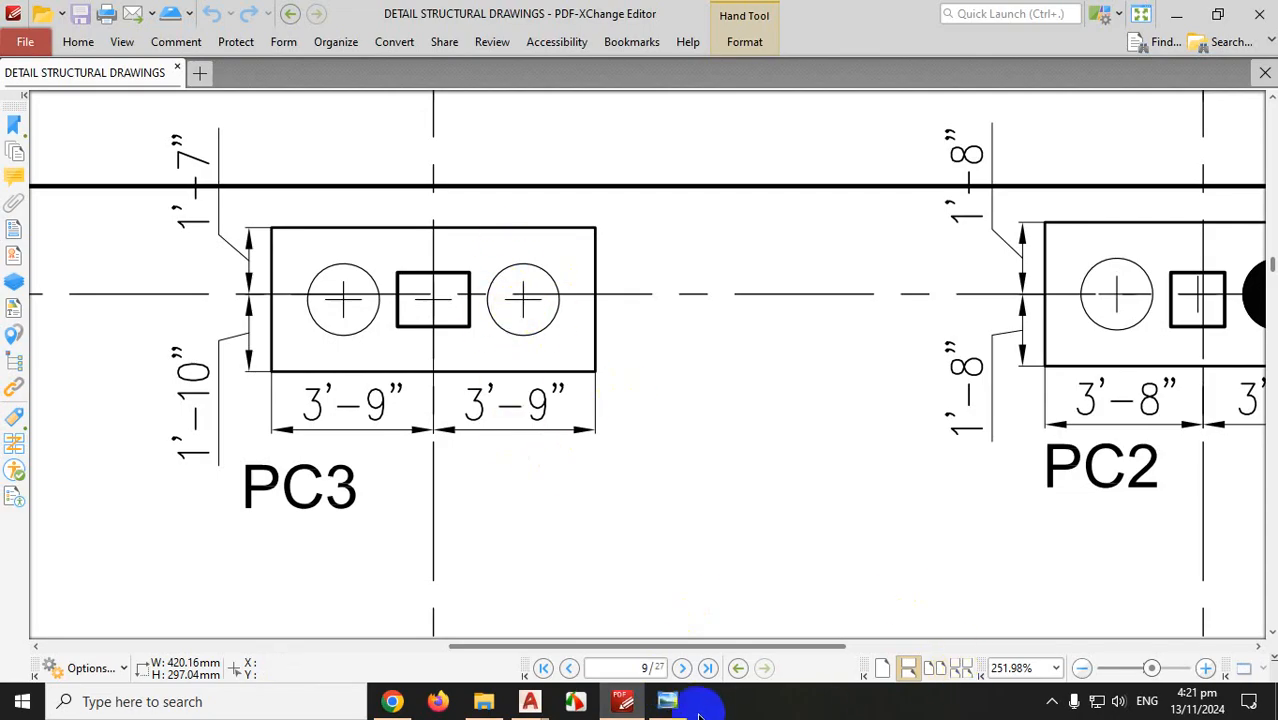
mouse_move(689, 708)
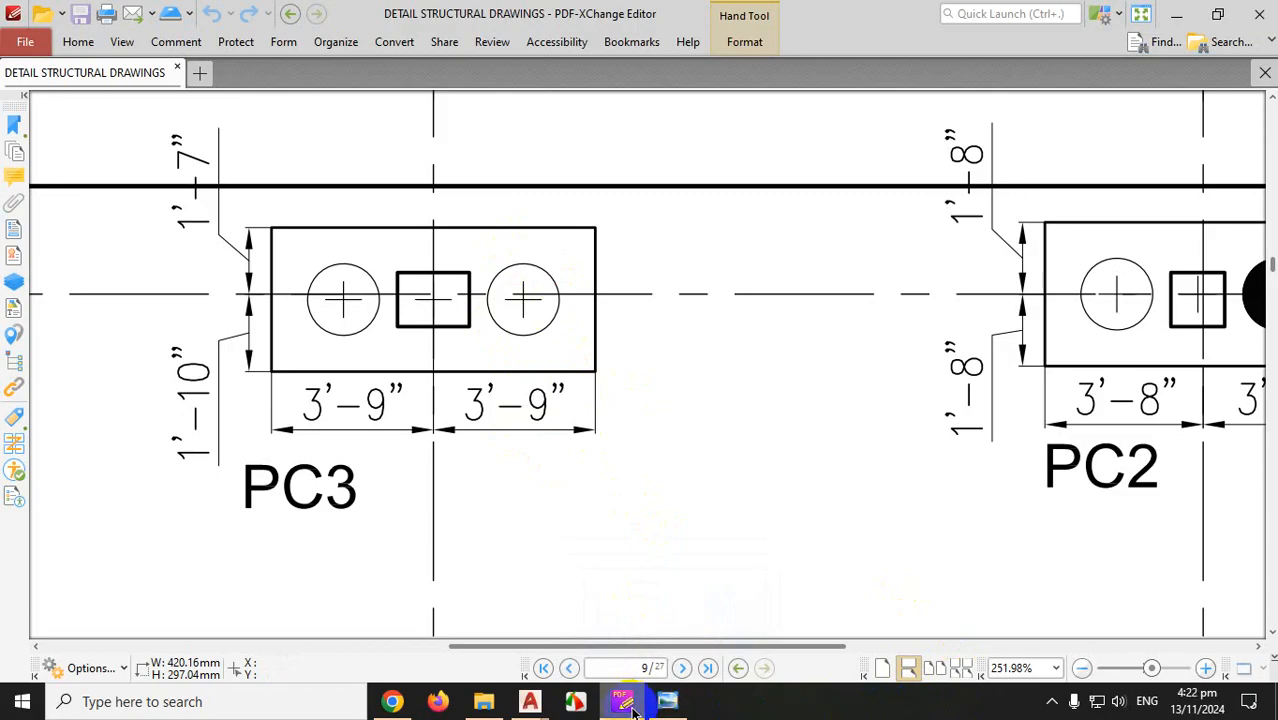
mouse_move(530, 701)
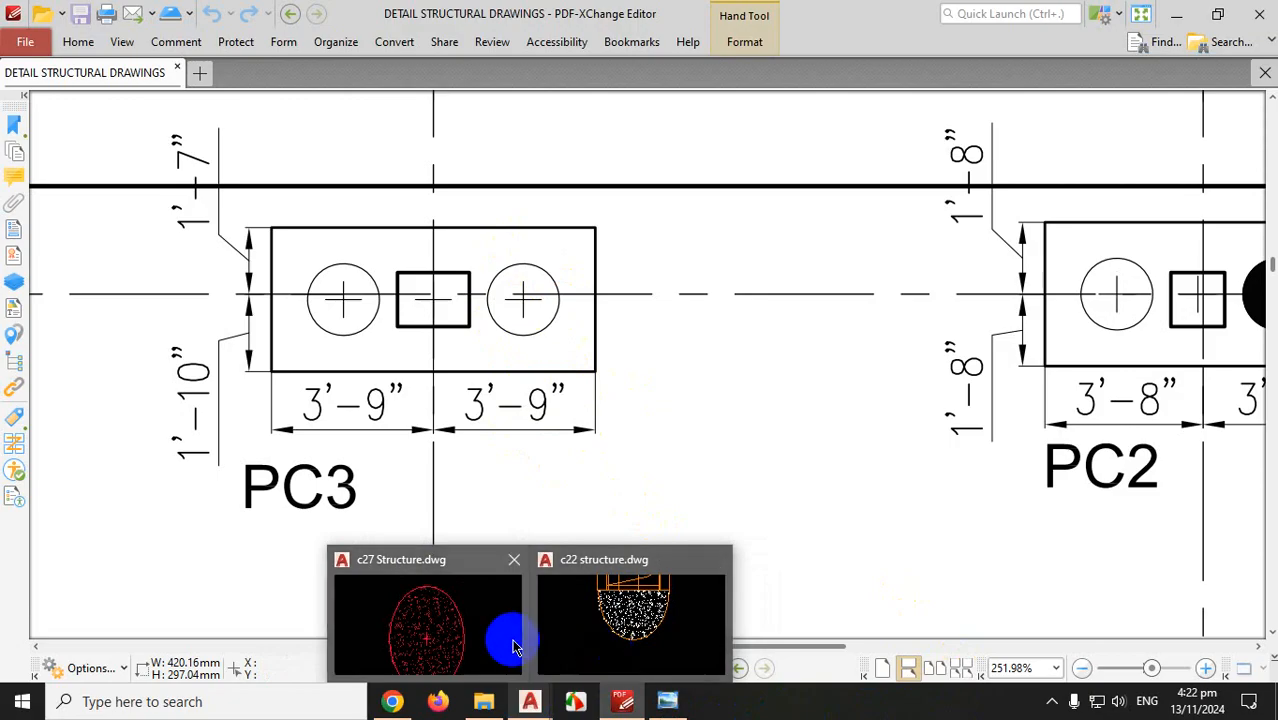
Return to the c27 Structure drawing in AutoCAD and examine the hatched pile circle with its center mark
left_click(512, 646)
scroll(665, 468, "down", 3)
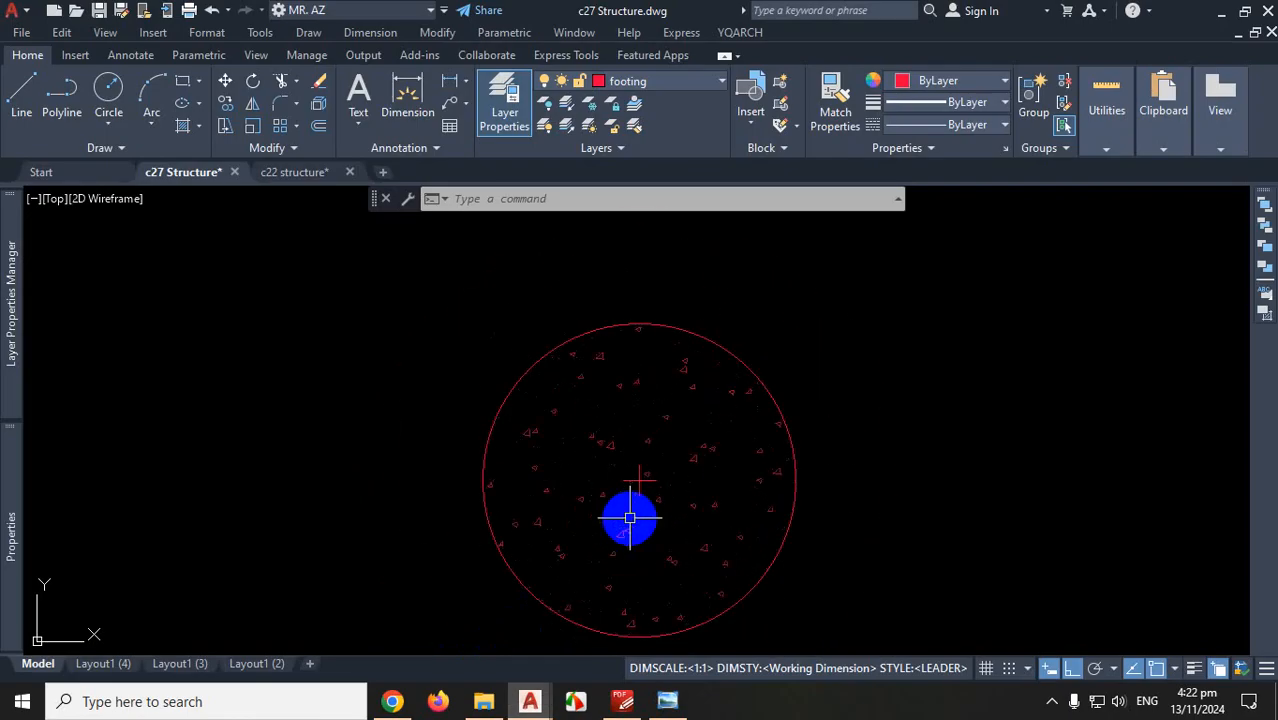
scroll(632, 518, "up", 2)
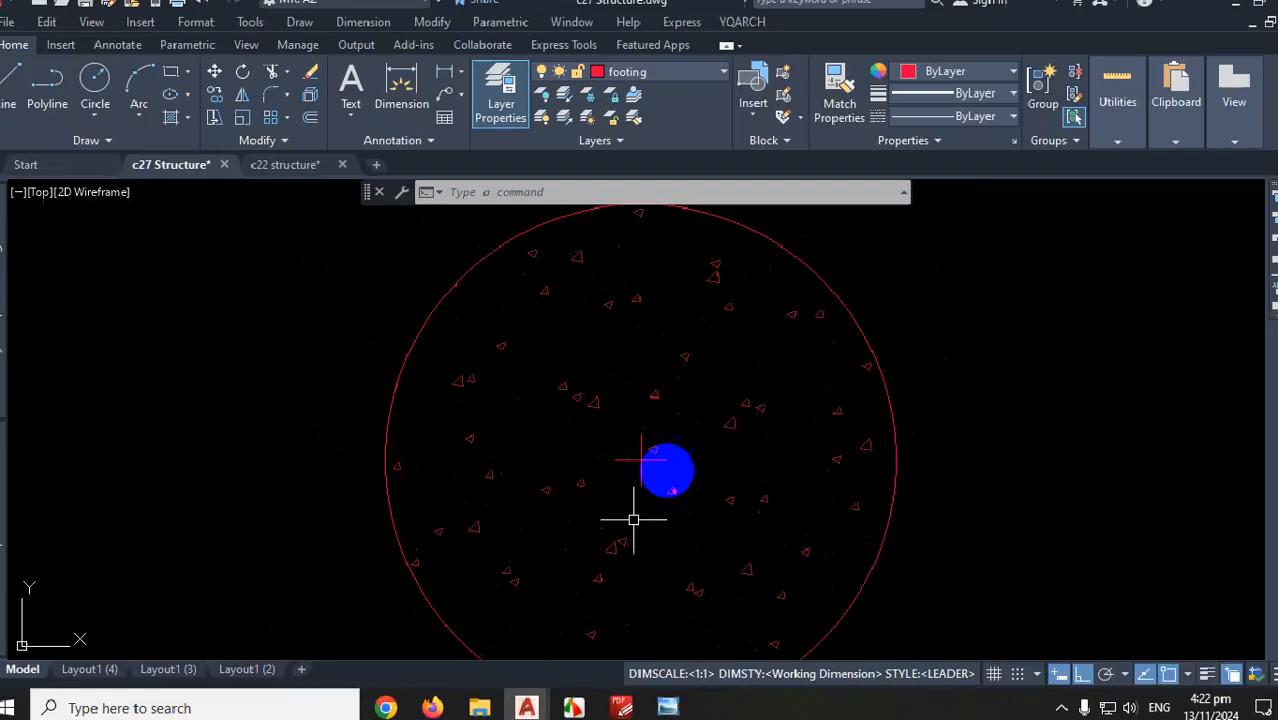
scroll(775, 500, "down", 4)
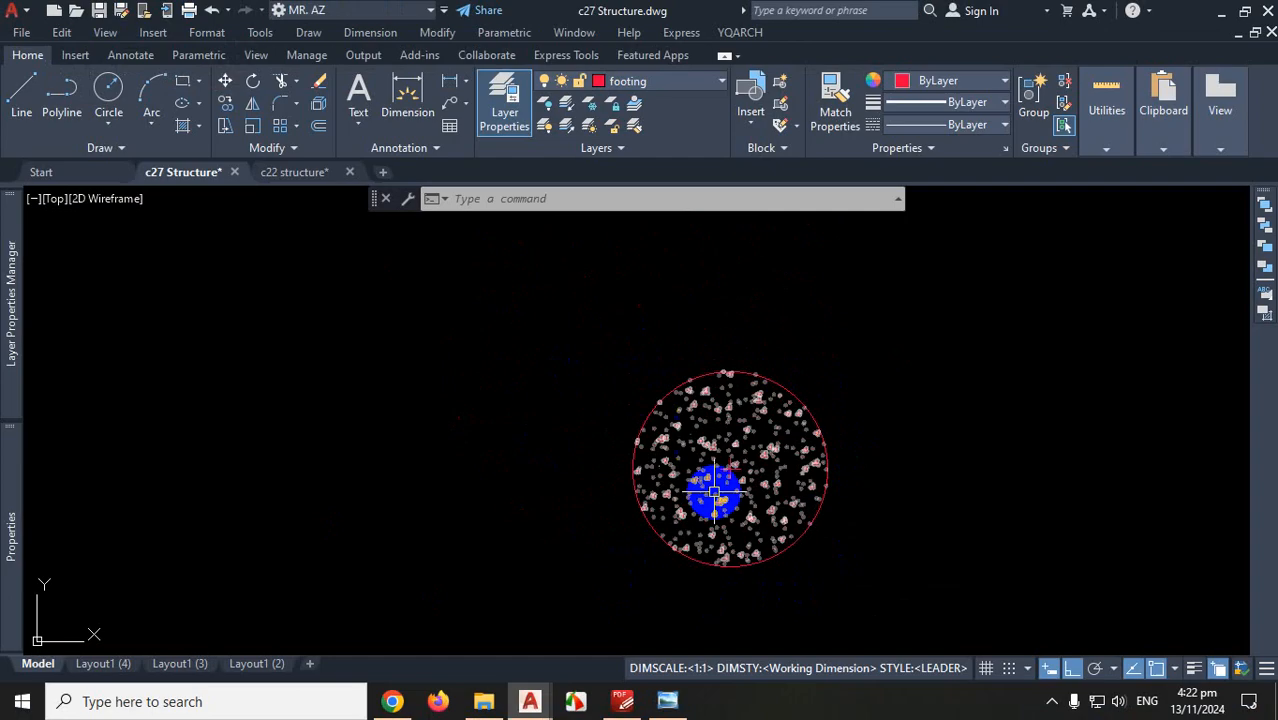
scroll(639, 379, "down", 2)
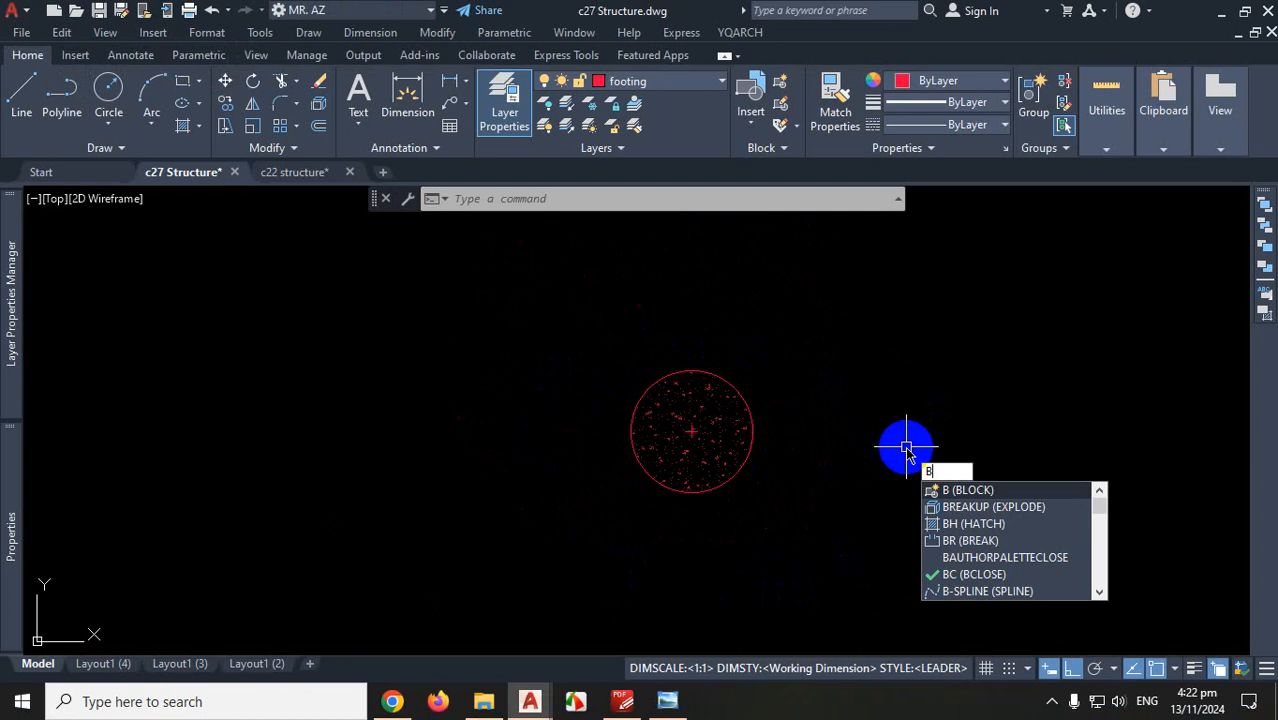
Start a block definition named "20in dia pile" with its base point at the center mark of the pile circle
type("b")
key("BackSpace")
key("Return")
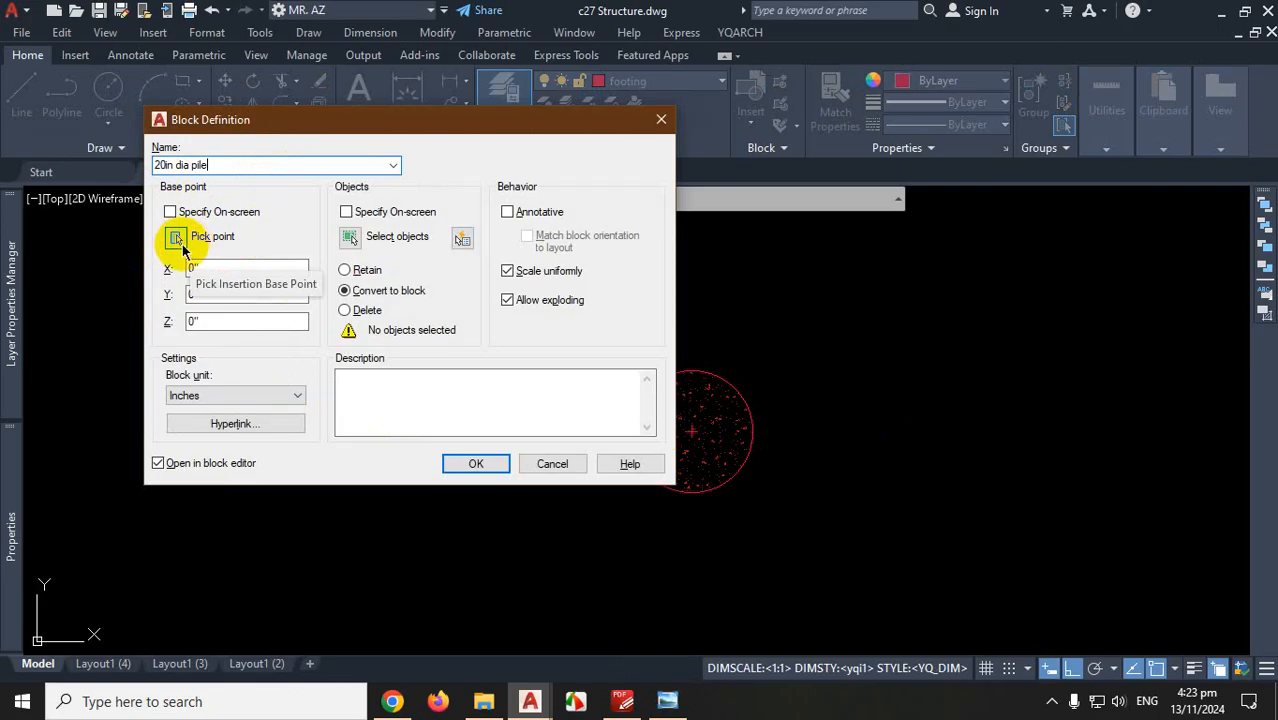
left_click(176, 238)
scroll(700, 430, "up", 8)
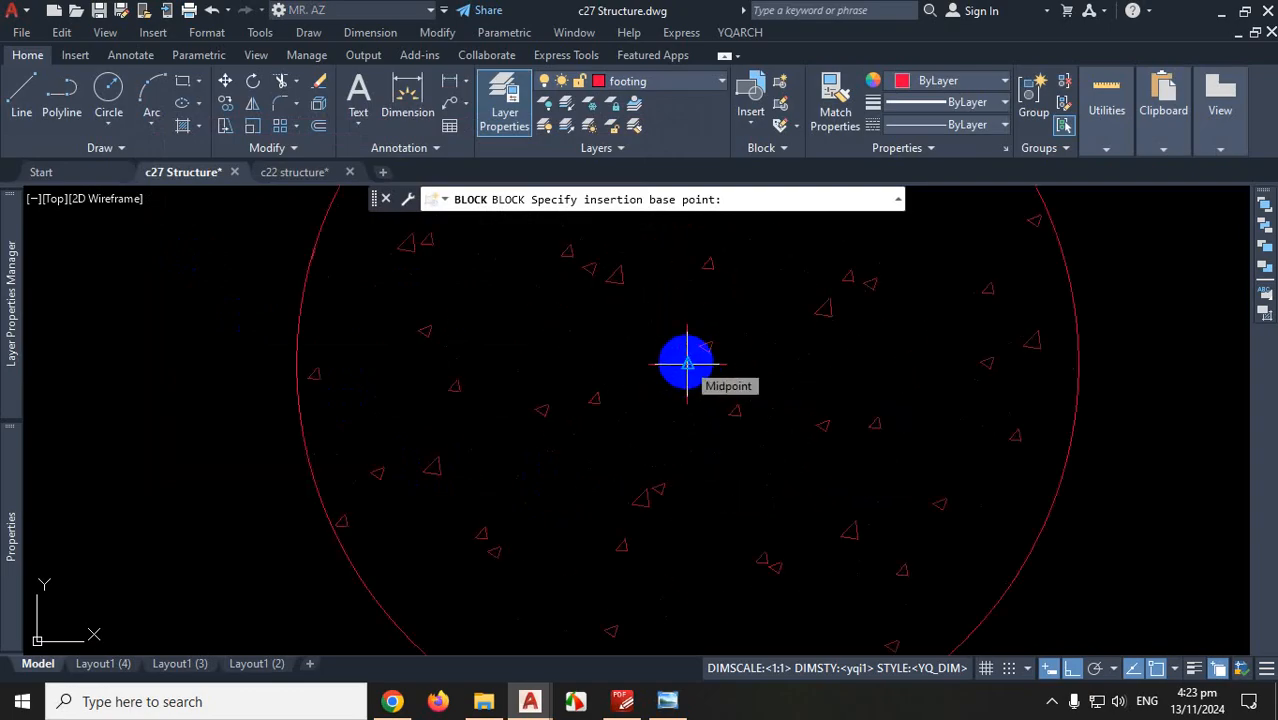
left_click(687, 365)
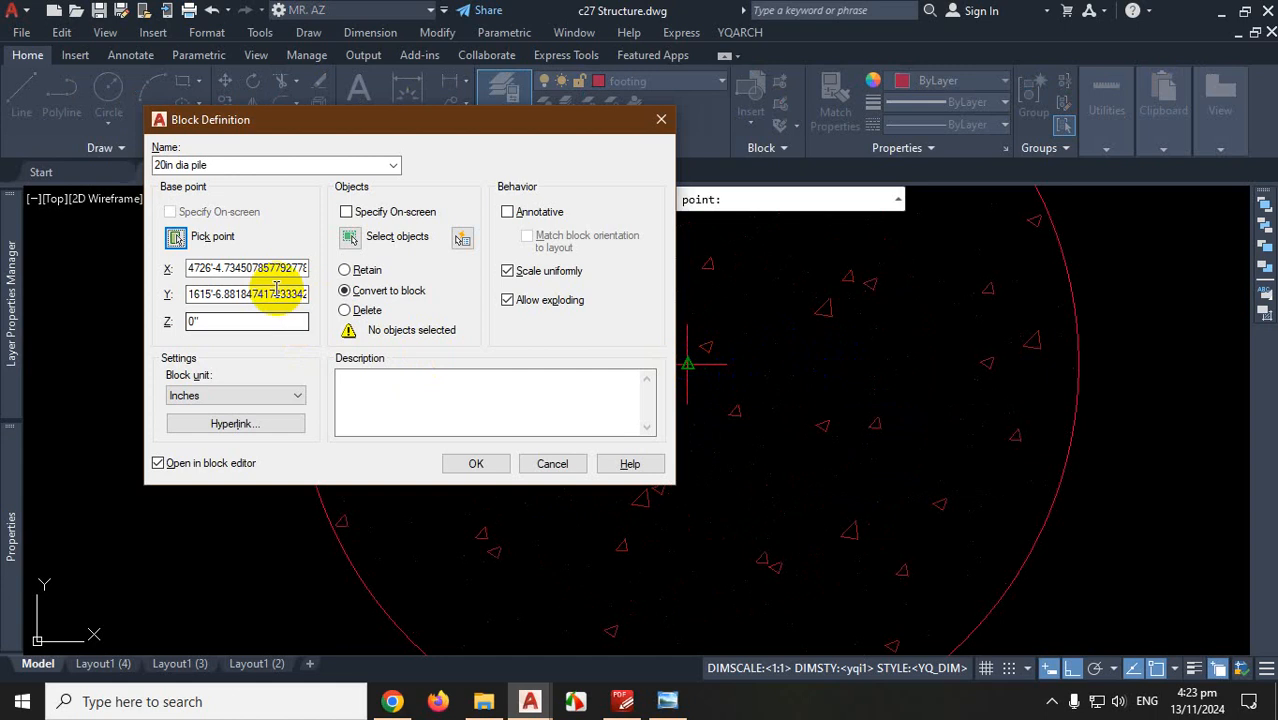
Add the circle, center mark and hatch to the block, turn off opening in the block editor, and create it
left_click(358, 246)
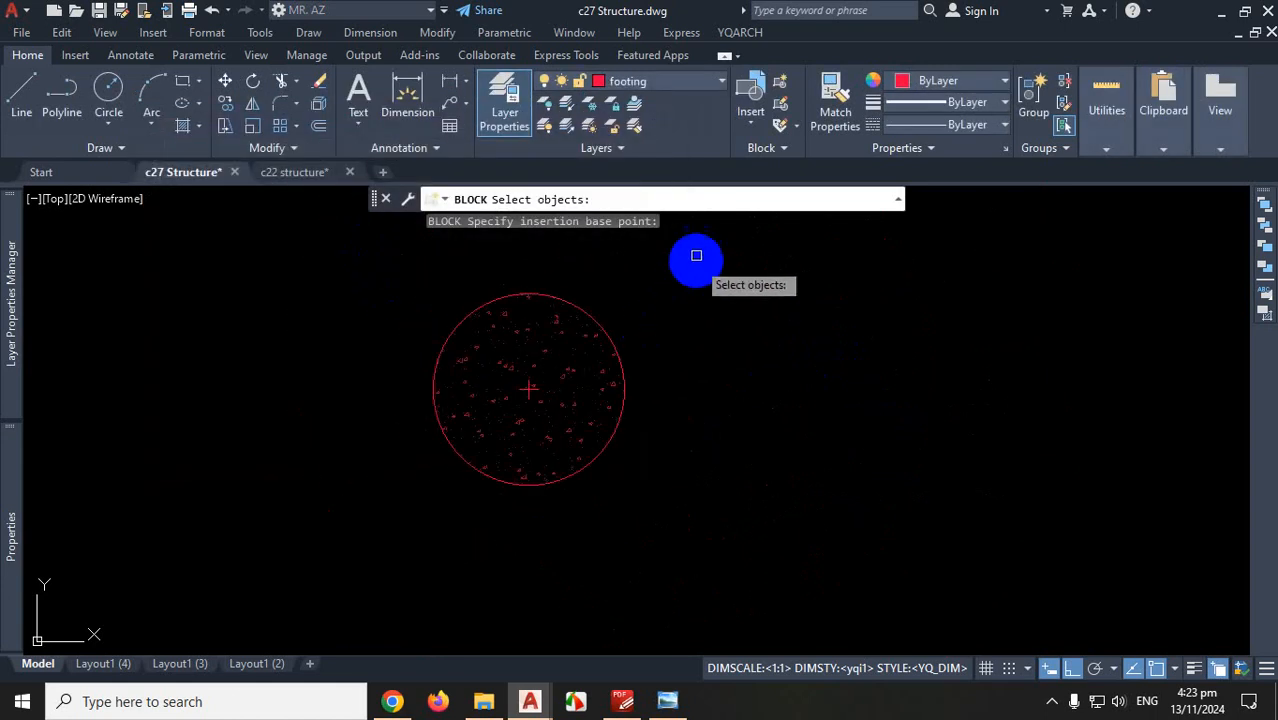
left_click(697, 251)
left_click(382, 530)
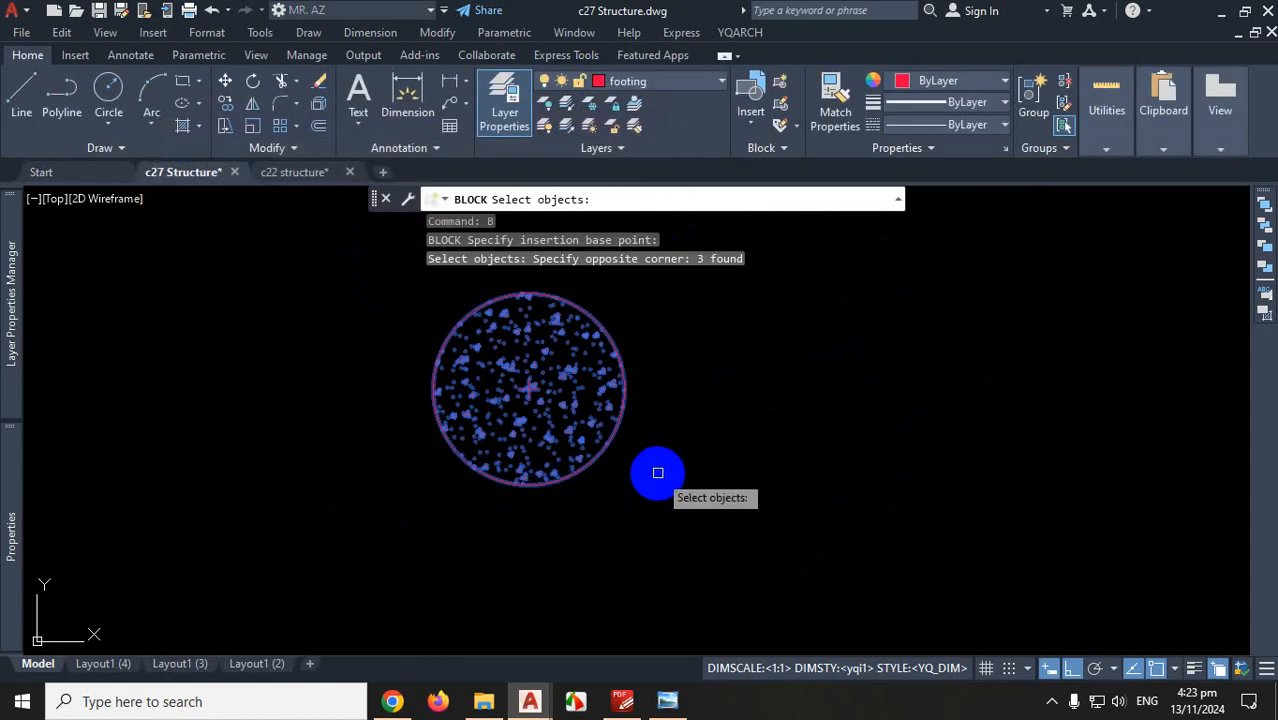
key("Return")
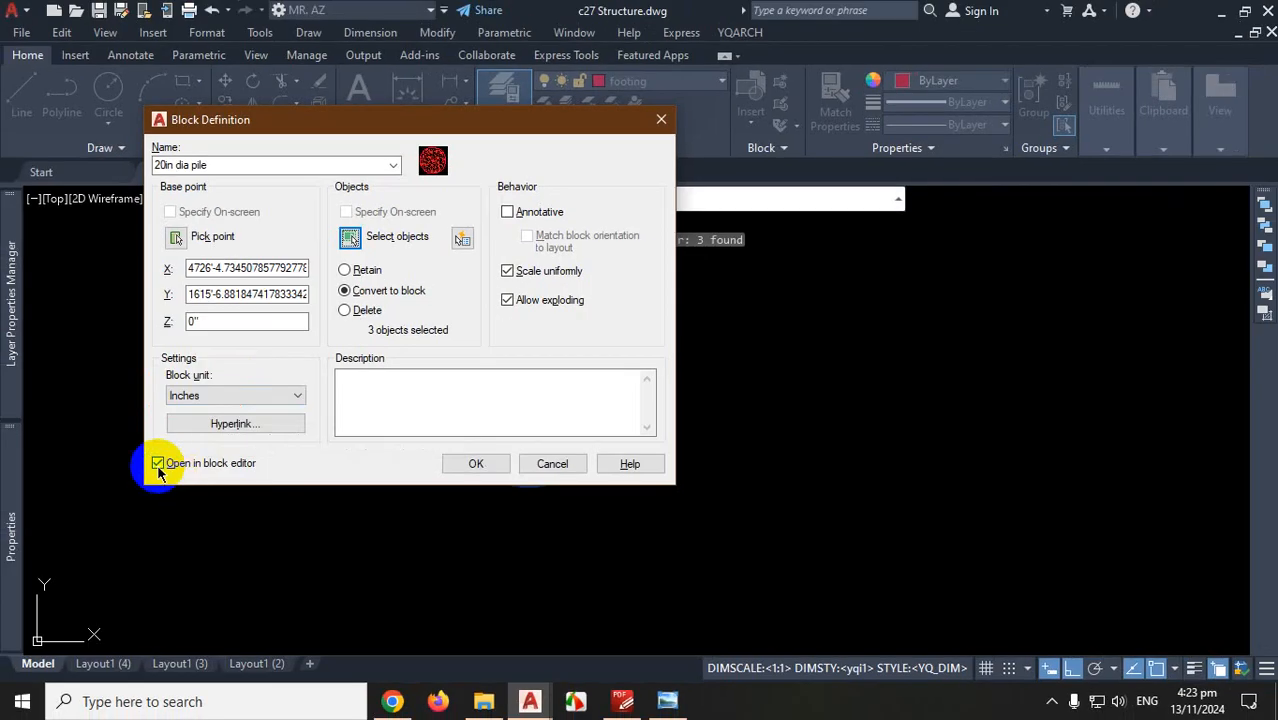
left_click(112, 551)
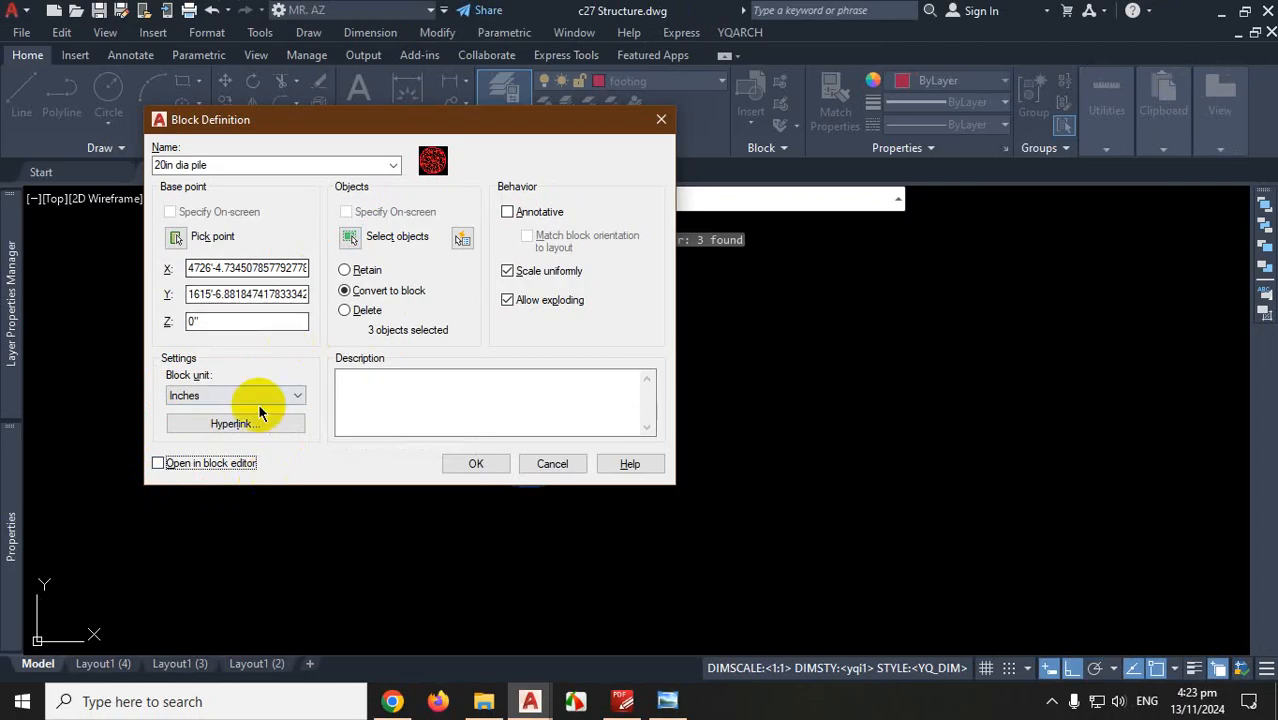
left_click(478, 466)
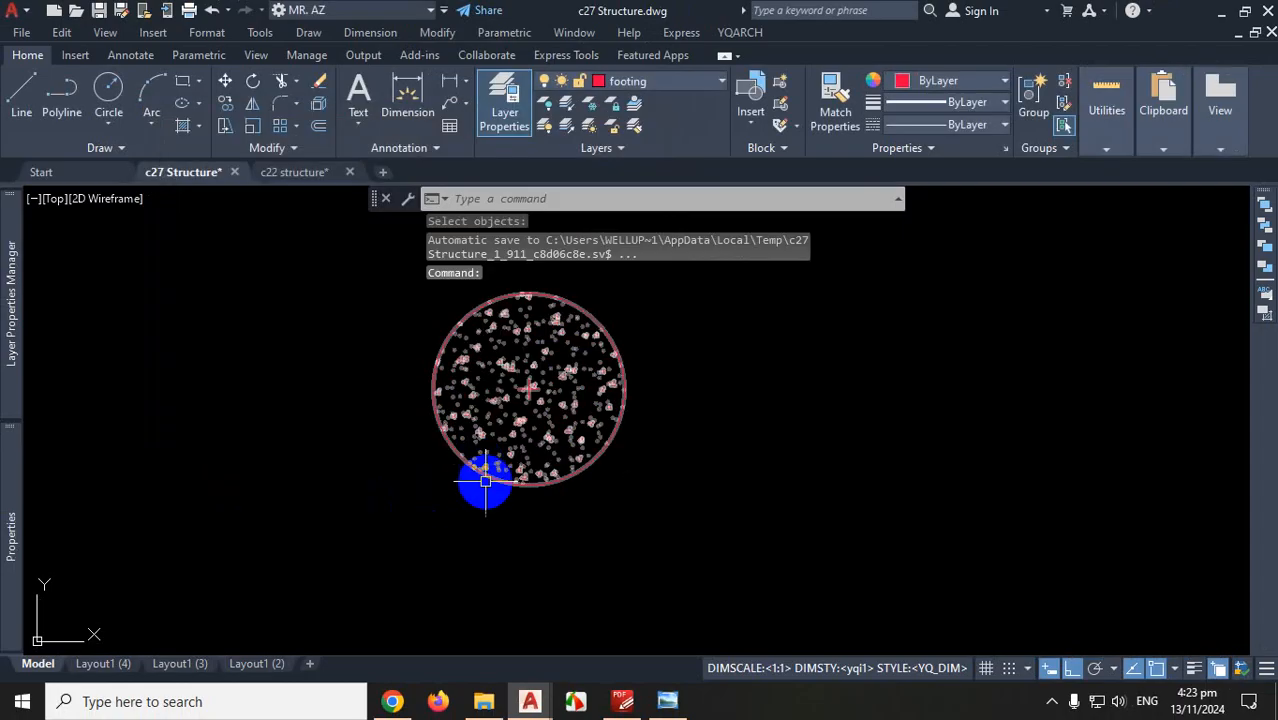
Select the new pile block and inspect its grouping and its insertion point at the center, then clear the selection
left_click(585, 464)
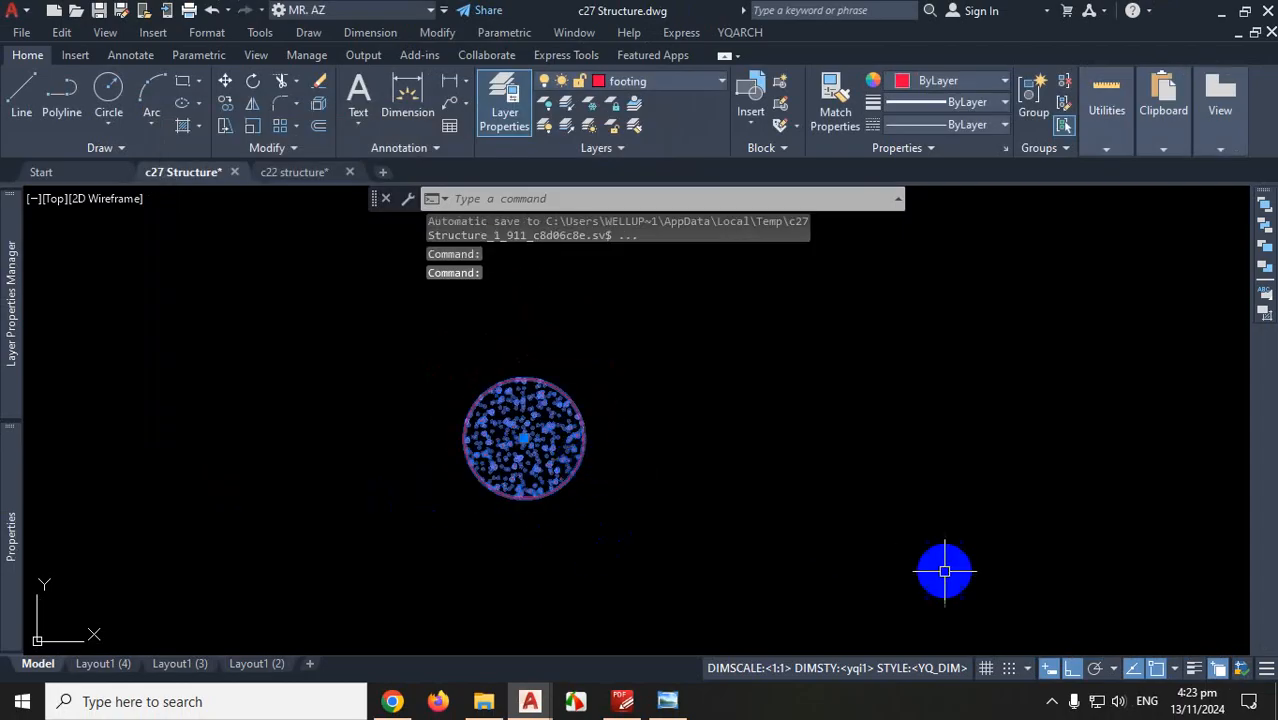
key("Escape")
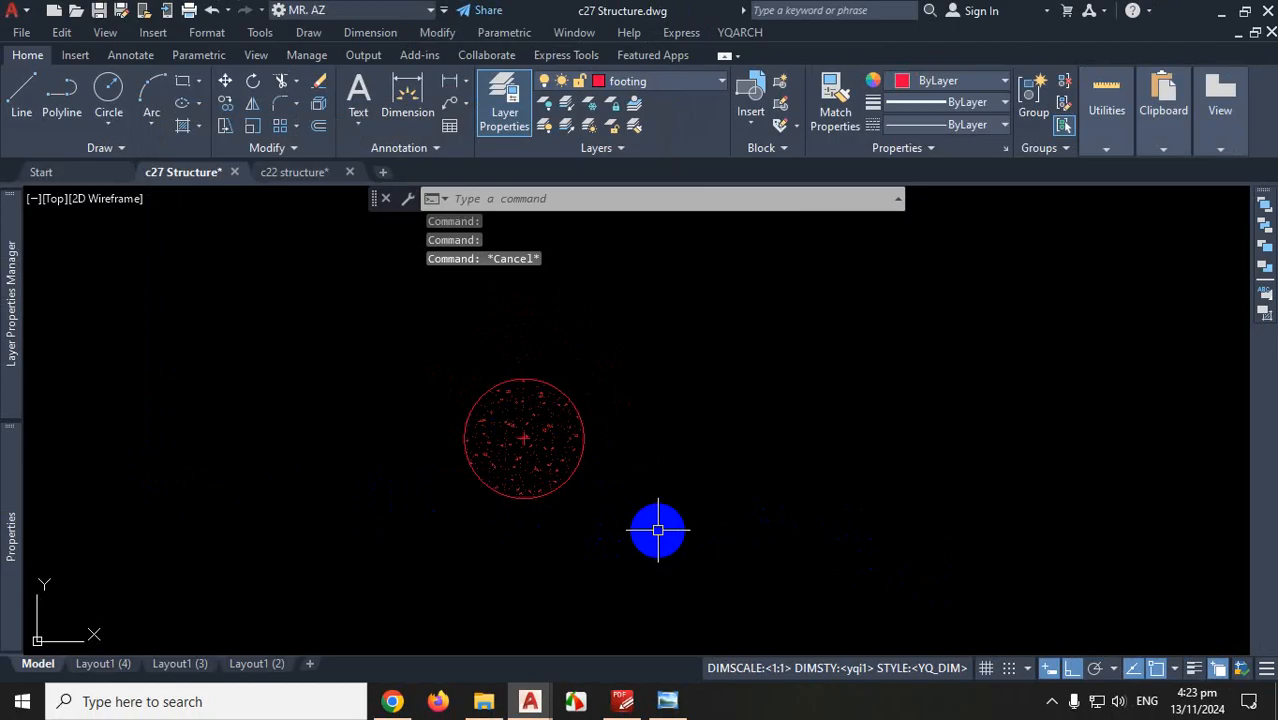
left_click(584, 462)
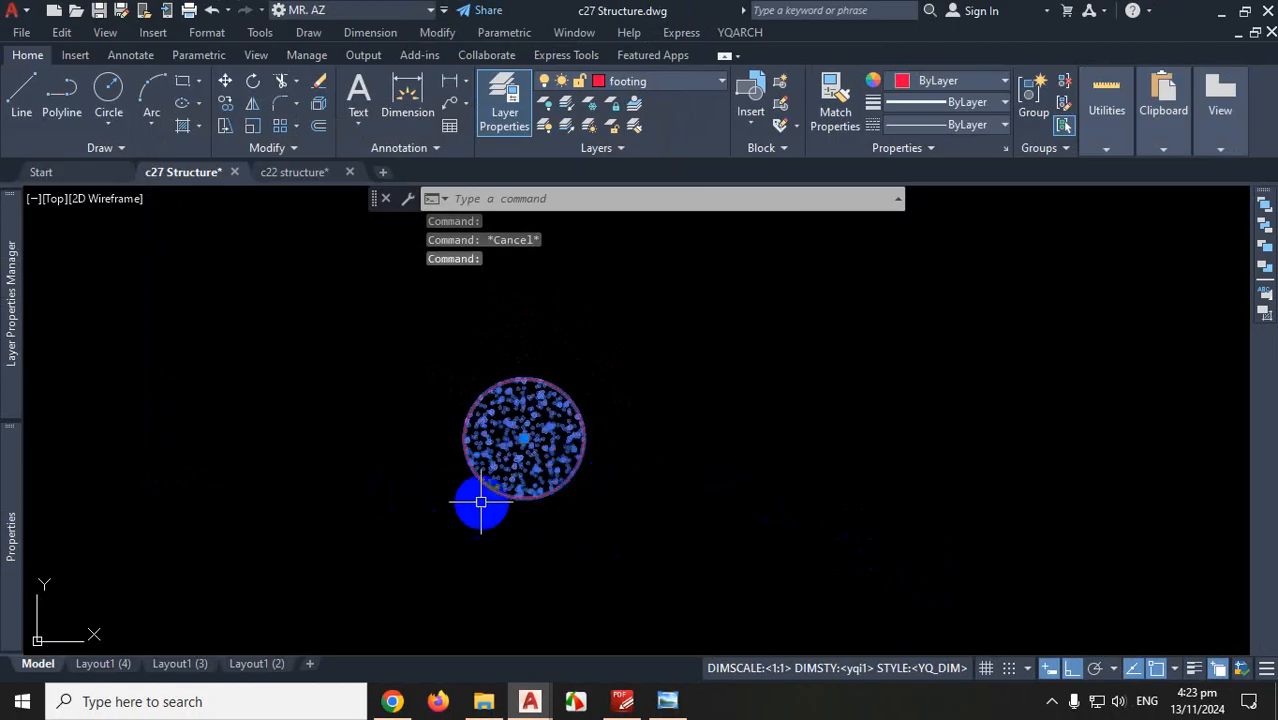
scroll(457, 465, "up", 3)
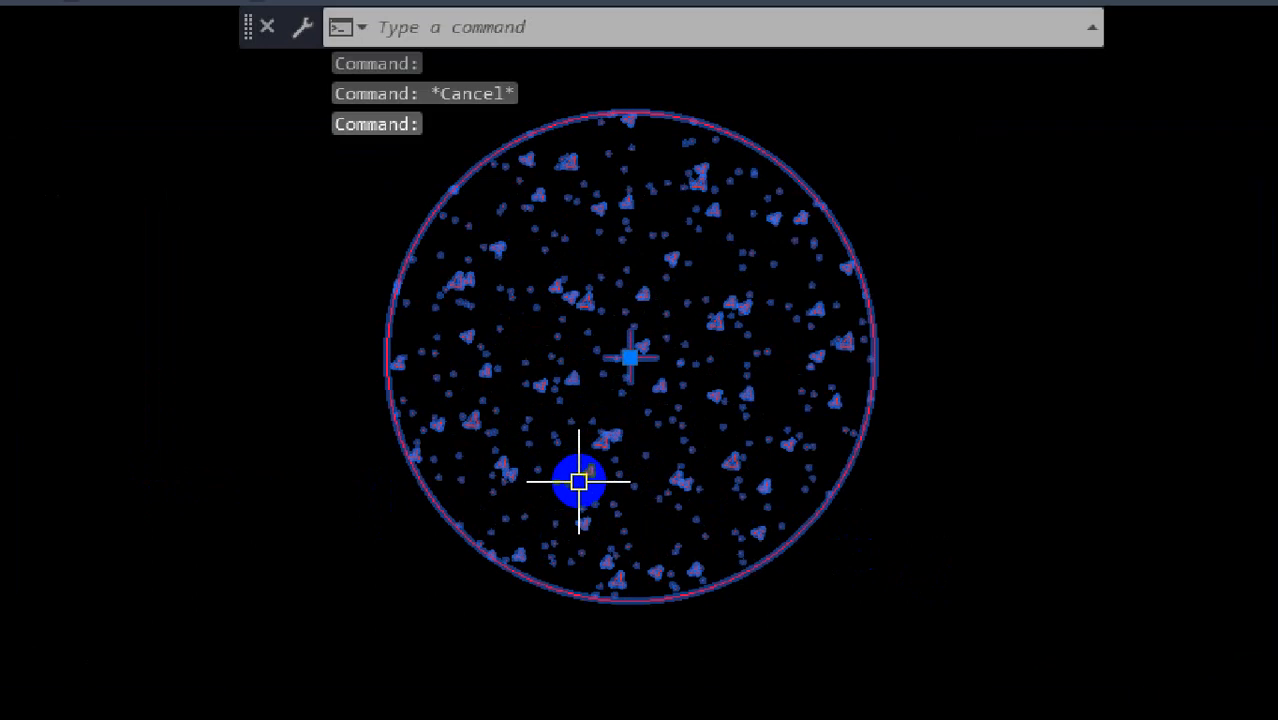
mouse_move(641, 316)
left_mouse_down()
mouse_move(616, 322)
mouse_move(694, 363)
mouse_move(626, 305)
left_mouse_up()
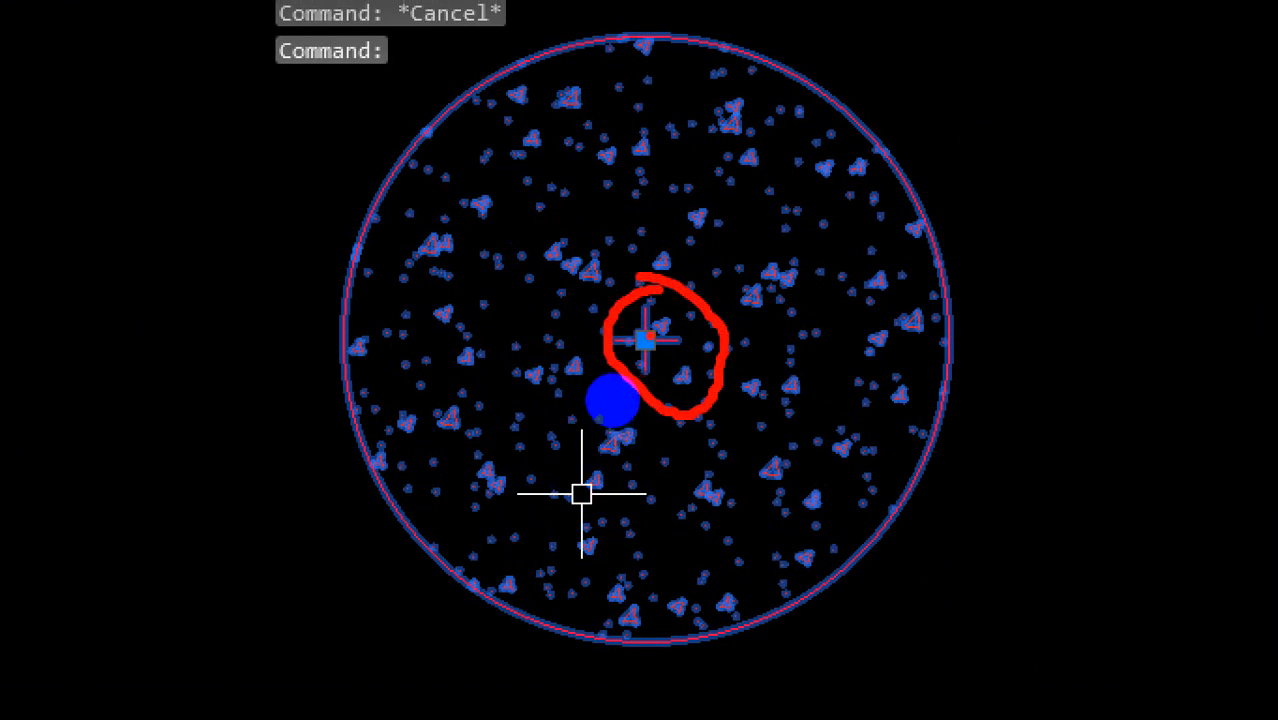
left_click_drag(612, 400, 756, 368)
key("Escape")
scroll(611, 408, "down", 6)
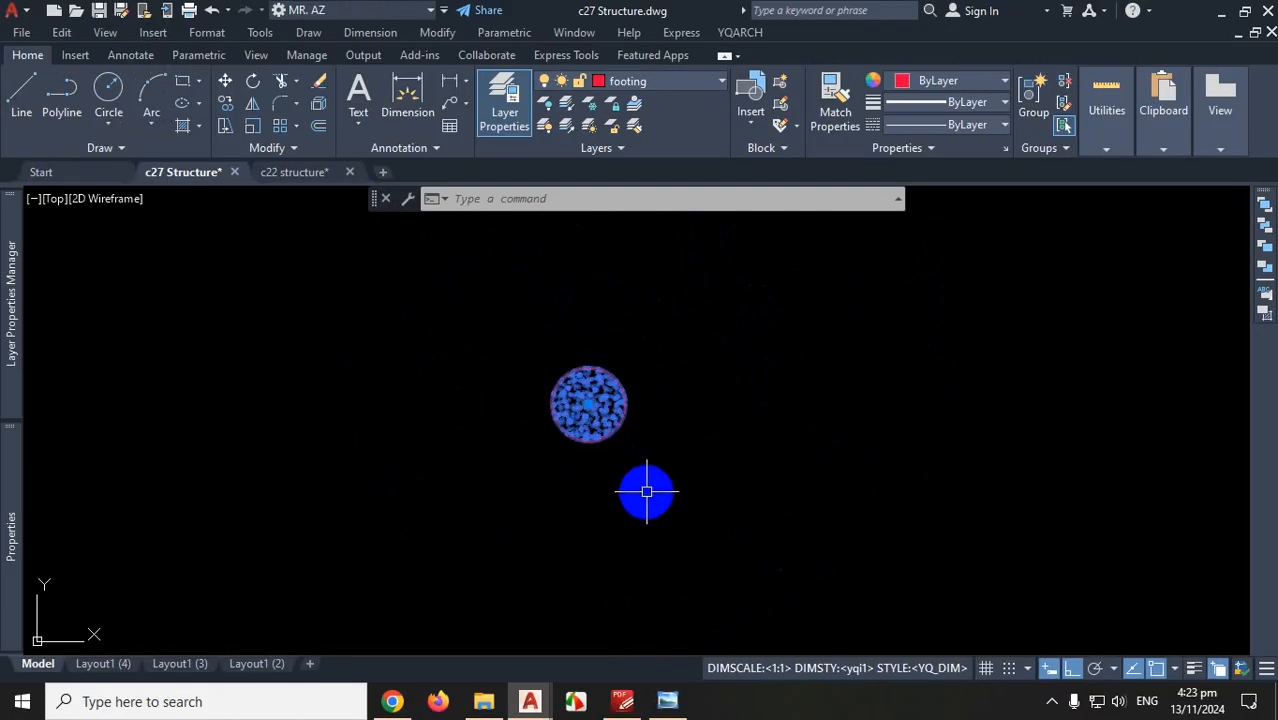
scroll(585, 491, "down", 2)
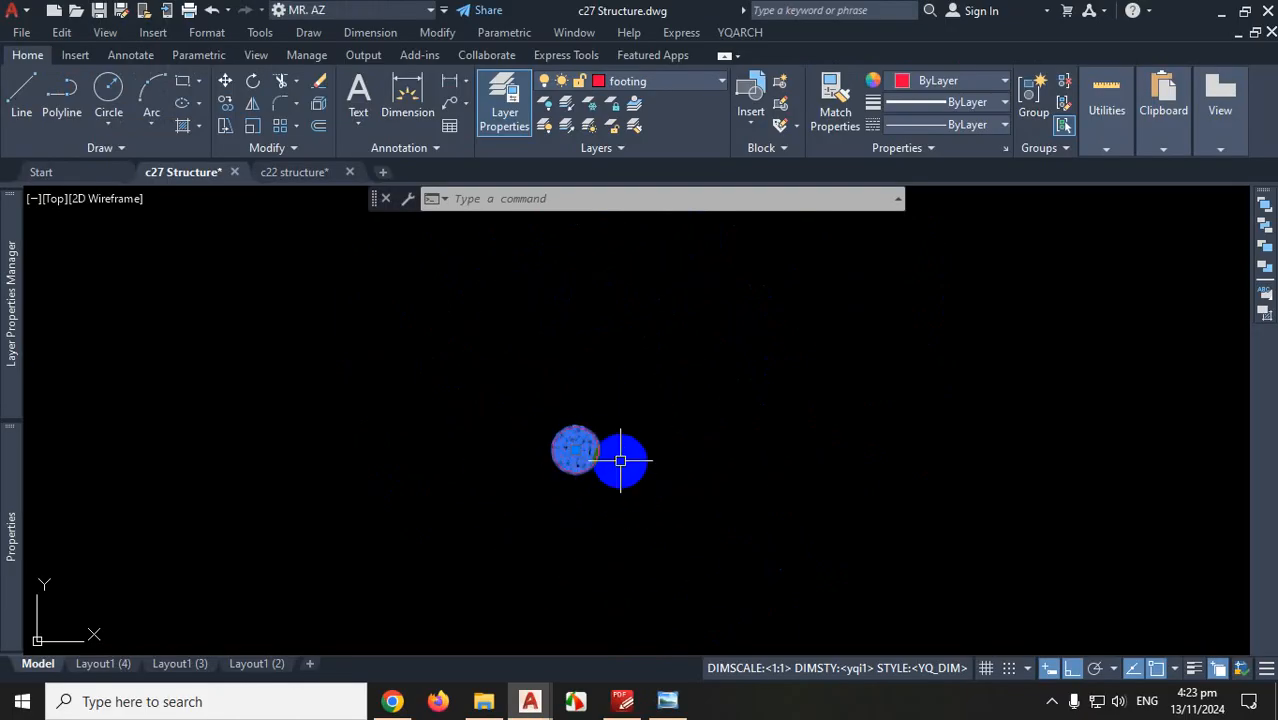
key("Escape")
key("Escape")
scroll(533, 454, "down", 3)
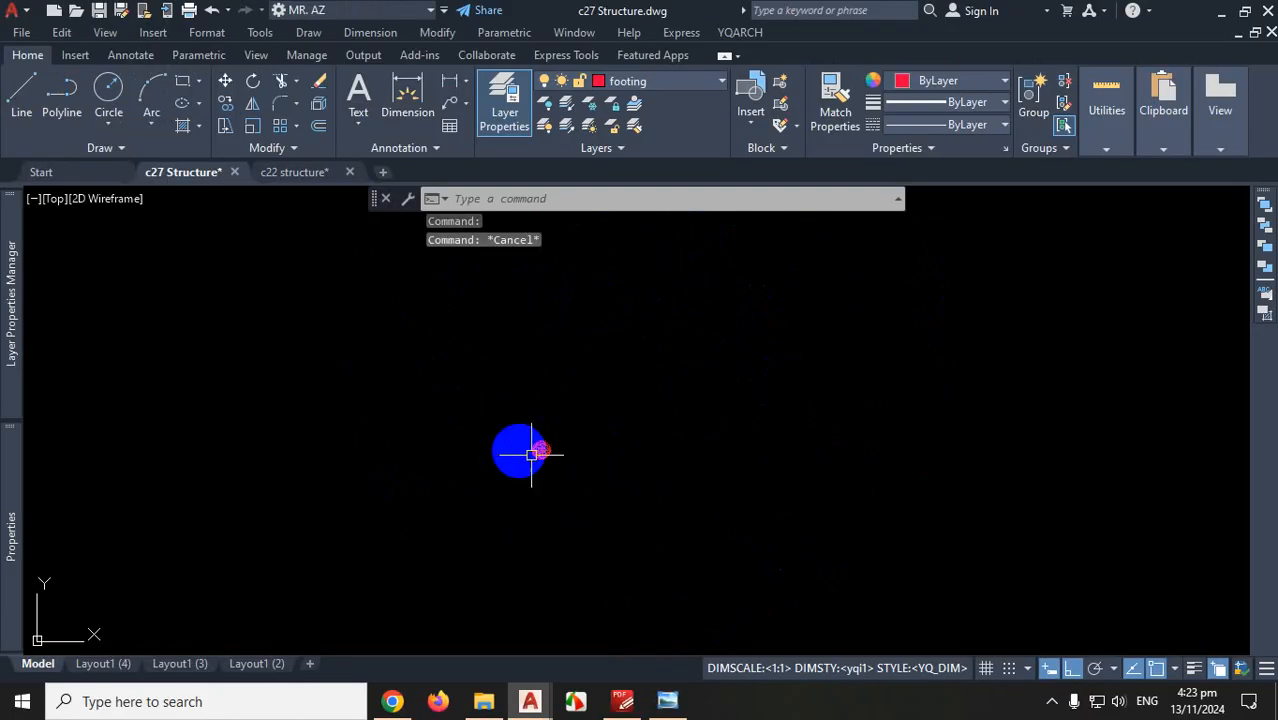
scroll(485, 438, "up", 4)
scroll(457, 491, "down", 4)
scroll(536, 486, "up", 4)
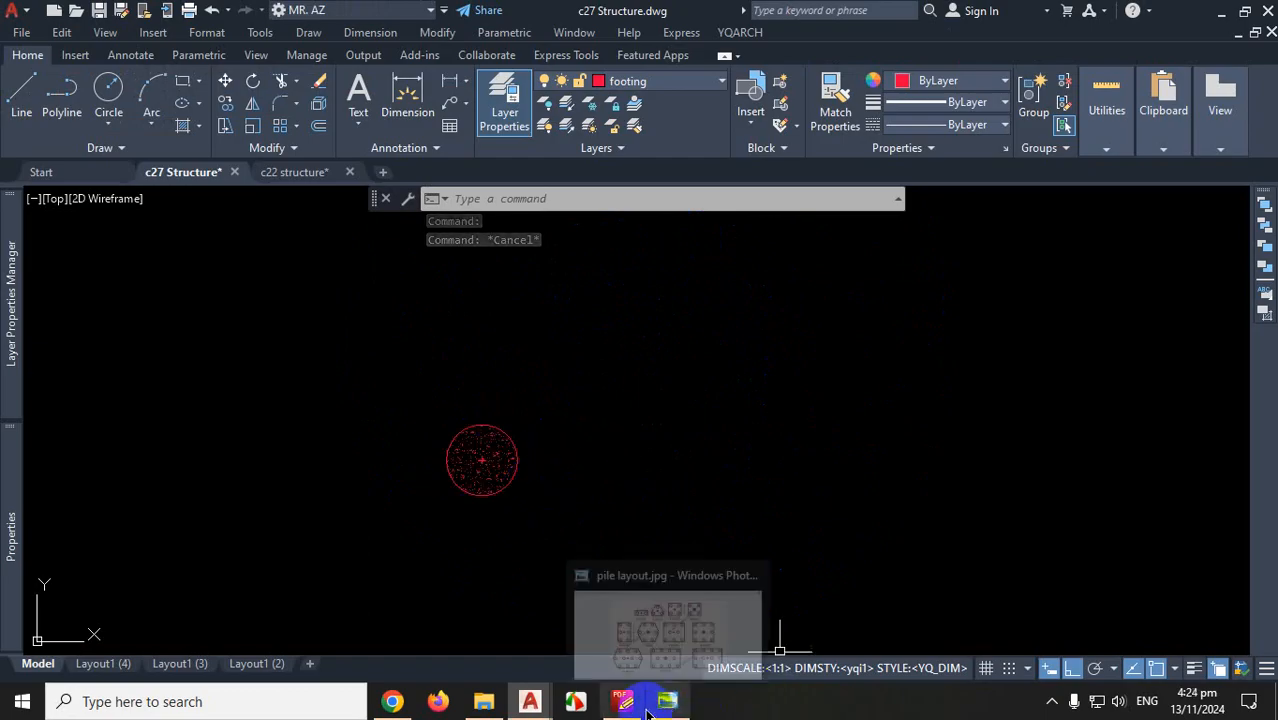
Switch to Chrome and examine the Structville pile group layouts, especially the center-to-center pile spacing in the 2-pile cap
left_click(392, 701)
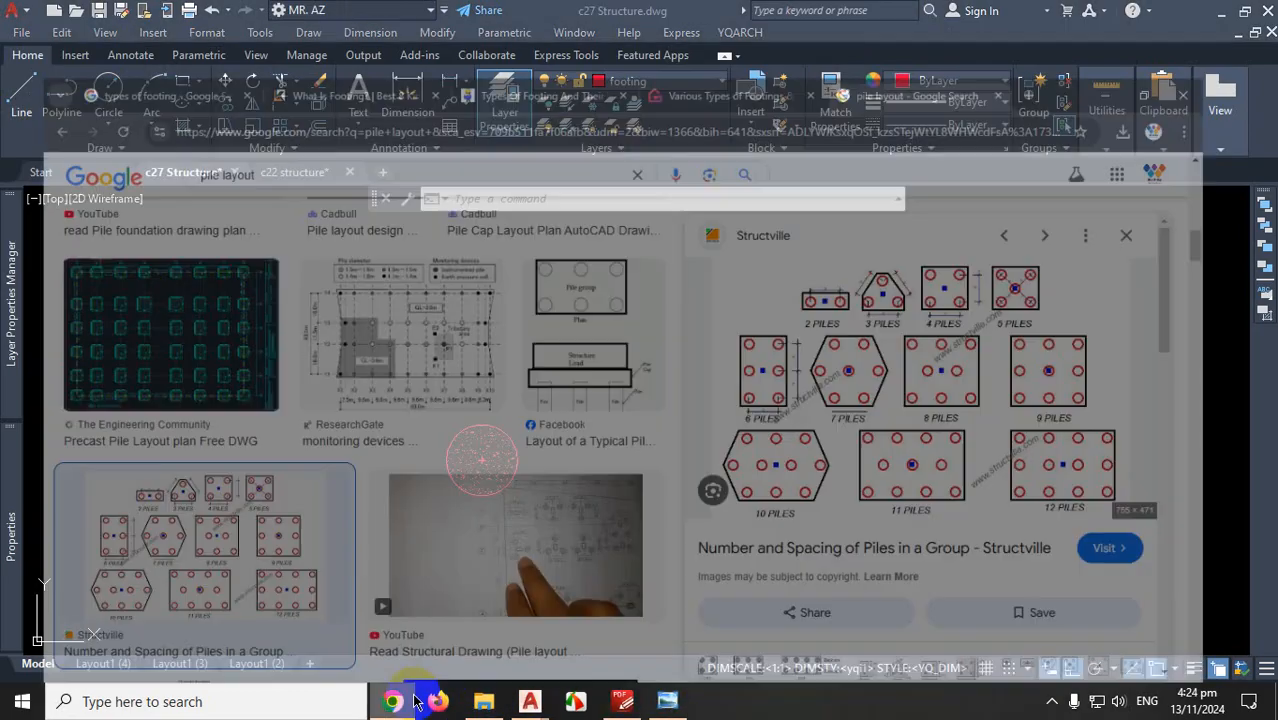
scroll(815, 300, "down", 2)
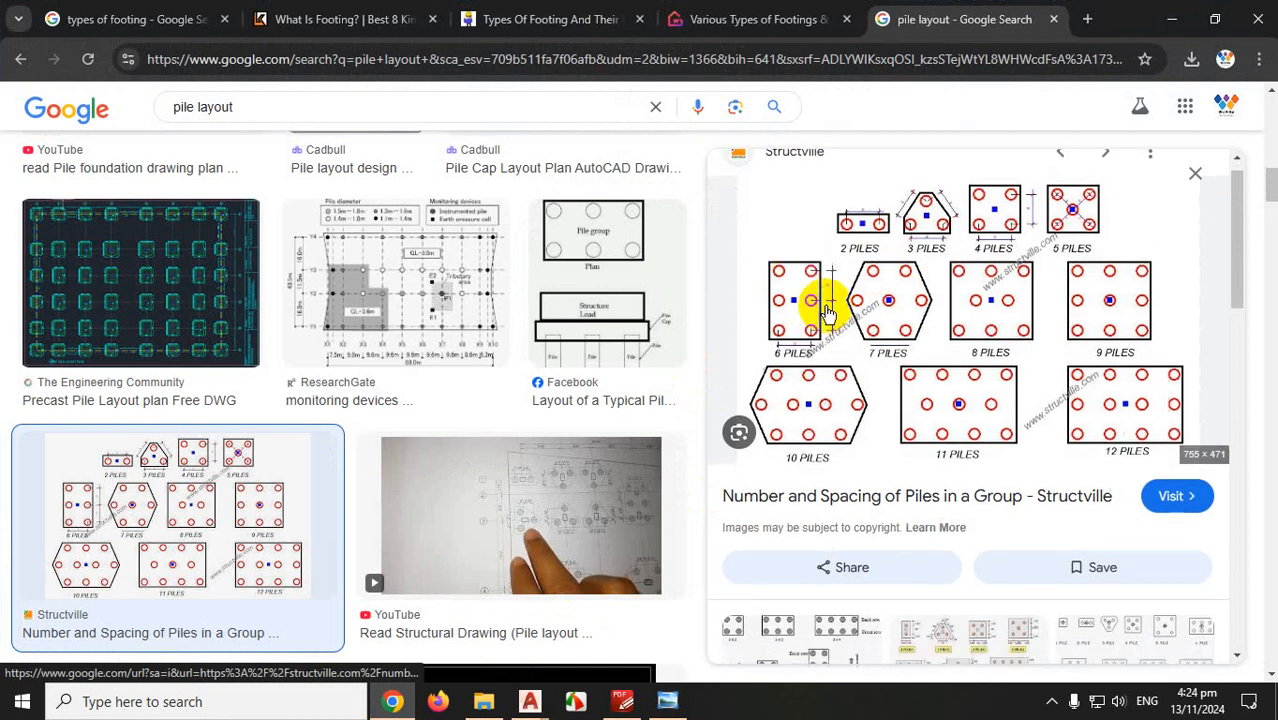
scroll(907, 308, "up", 2)
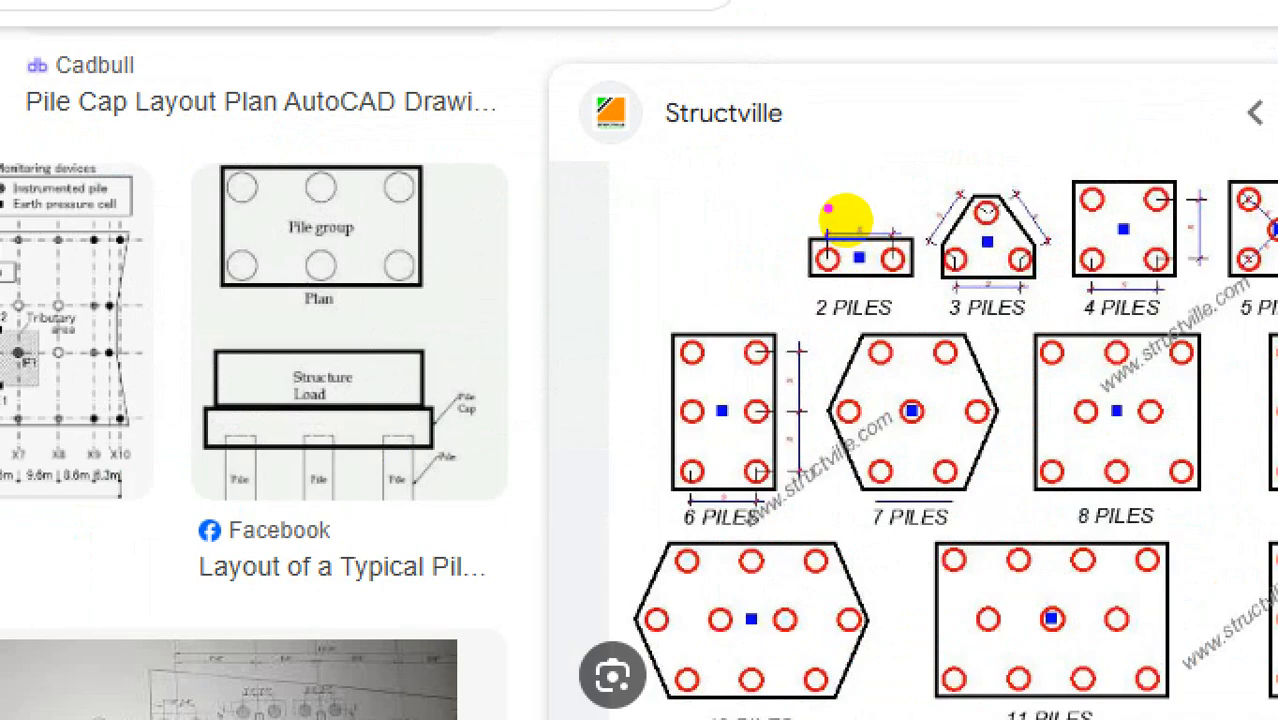
left_click_drag(827, 217, 832, 267)
left_click_drag(900, 215, 895, 276)
left_click_drag(796, 218, 931, 230)
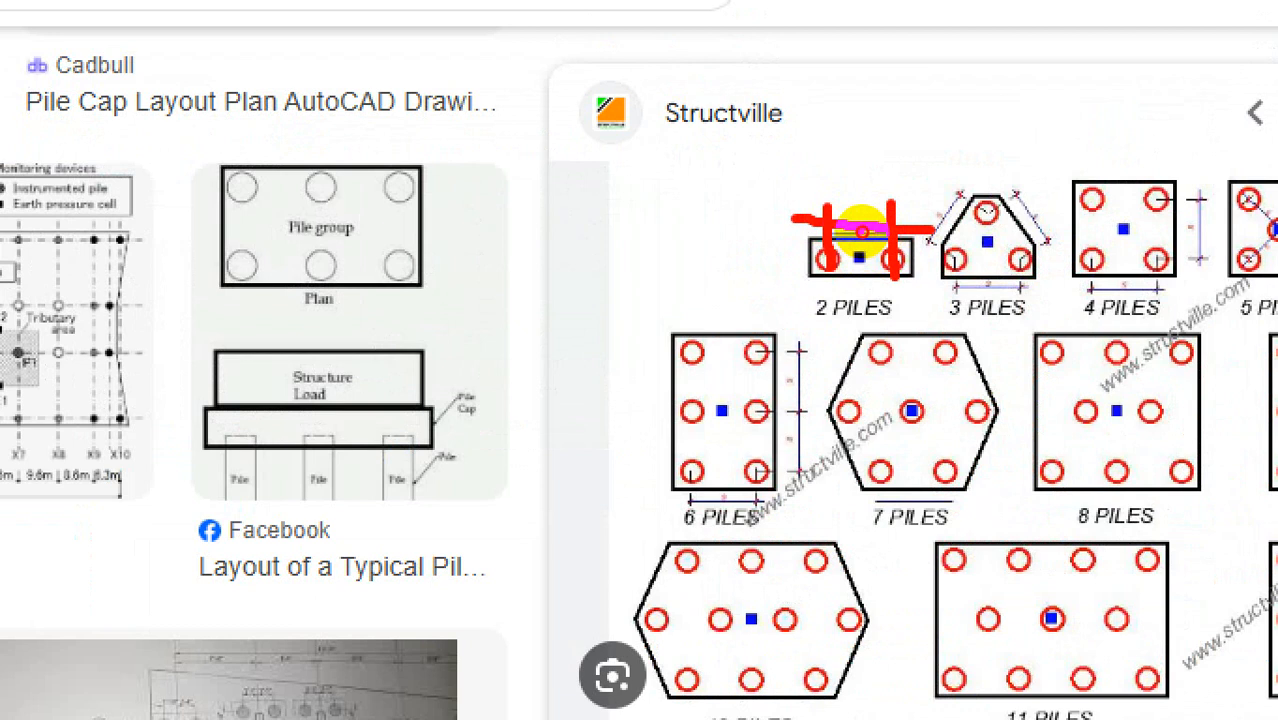
left_click_drag(791, 139, 860, 228)
left_click_drag(855, 116, 914, 135)
left_click(915, 104)
left_click(937, 105)
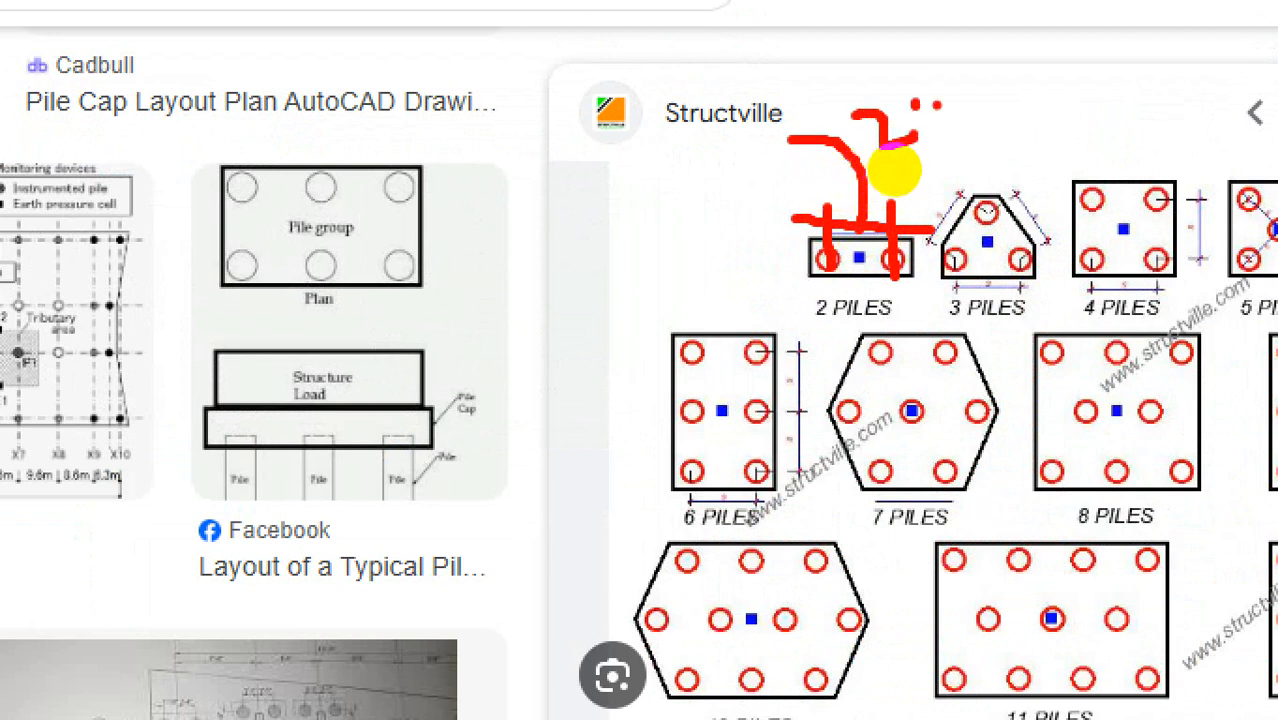
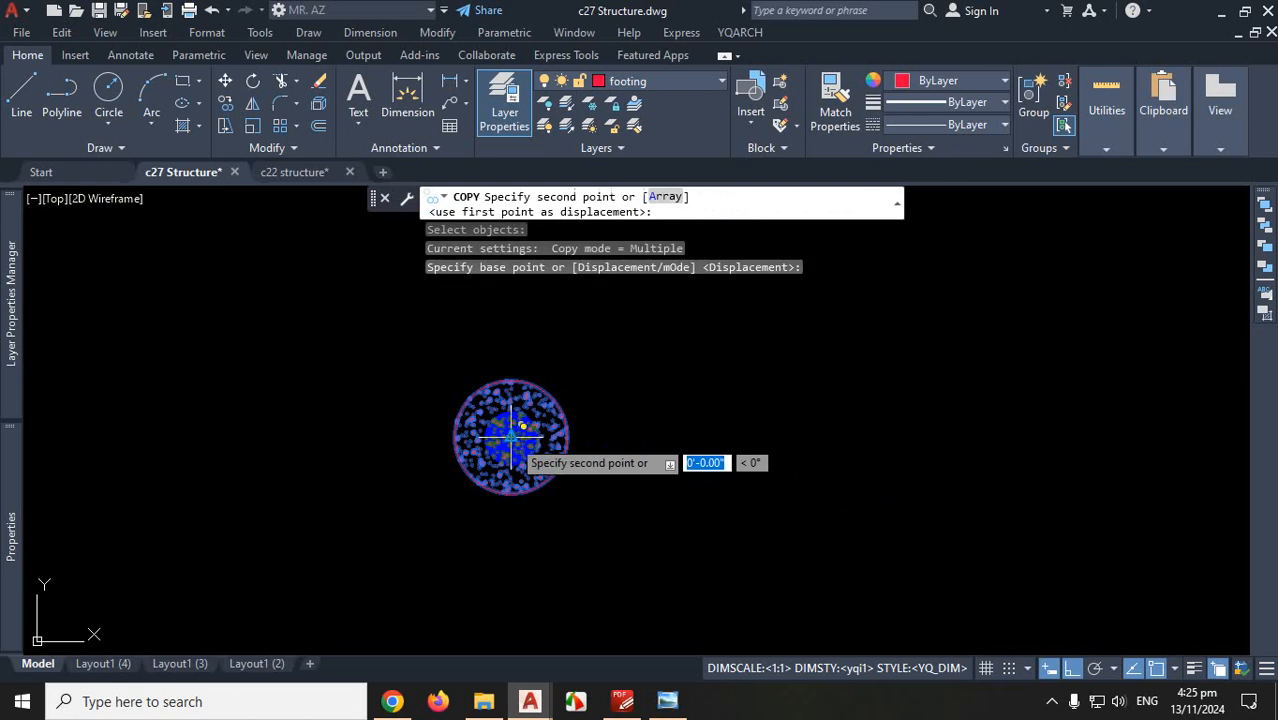
Copy the pile block from its center 50 inches horizontally to the right and end the copy
scroll(576, 518, "down", 2)
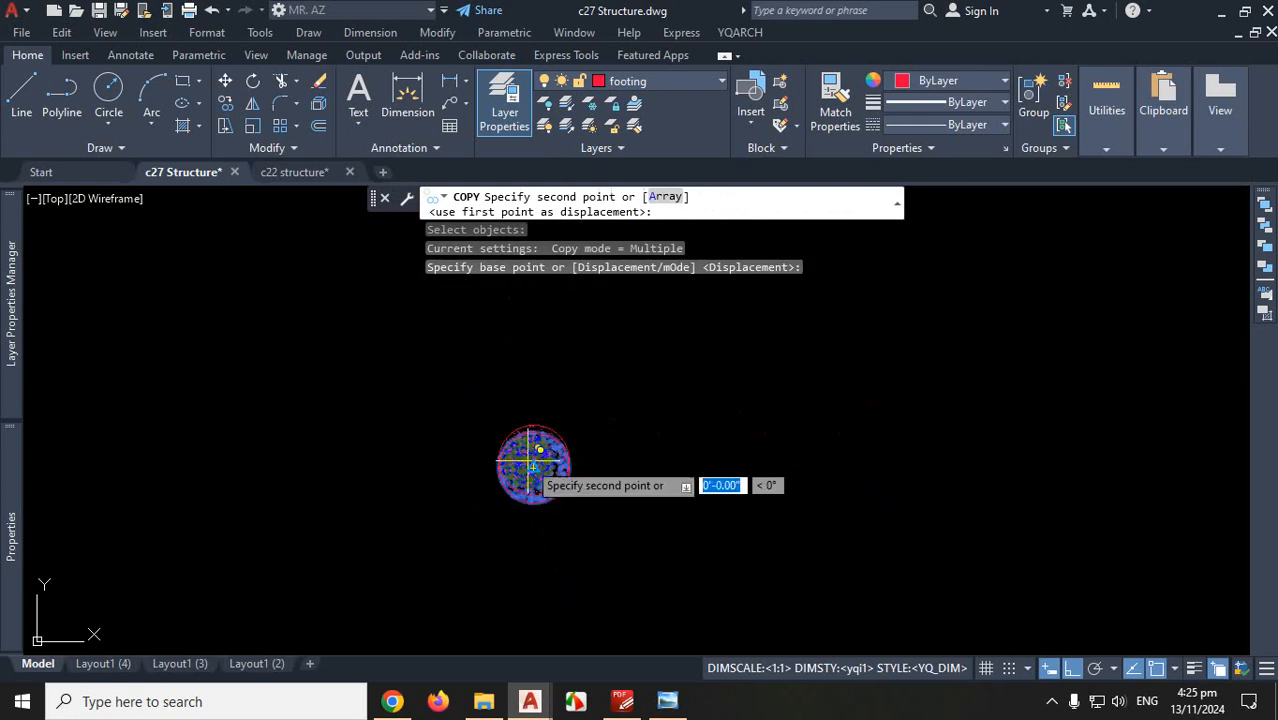
scroll(690, 472, "up", 2)
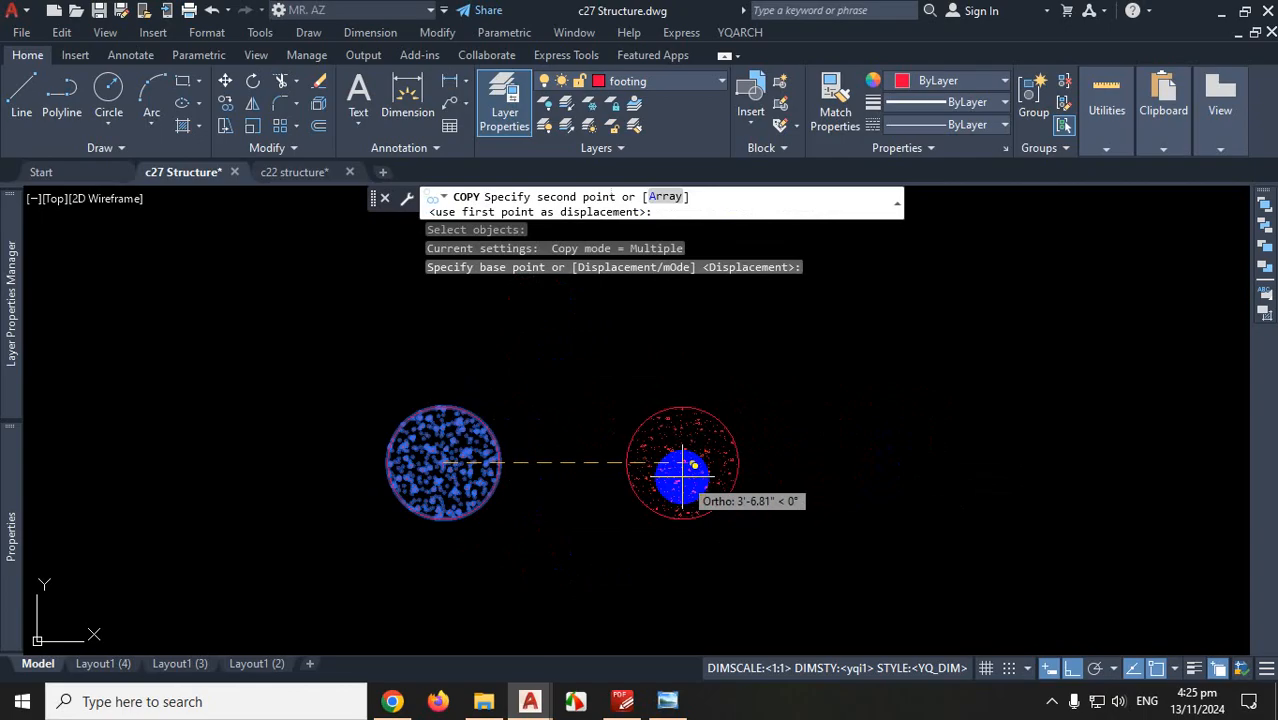
scroll(693, 456, "down", 2)
scroll(713, 456, "up", 4)
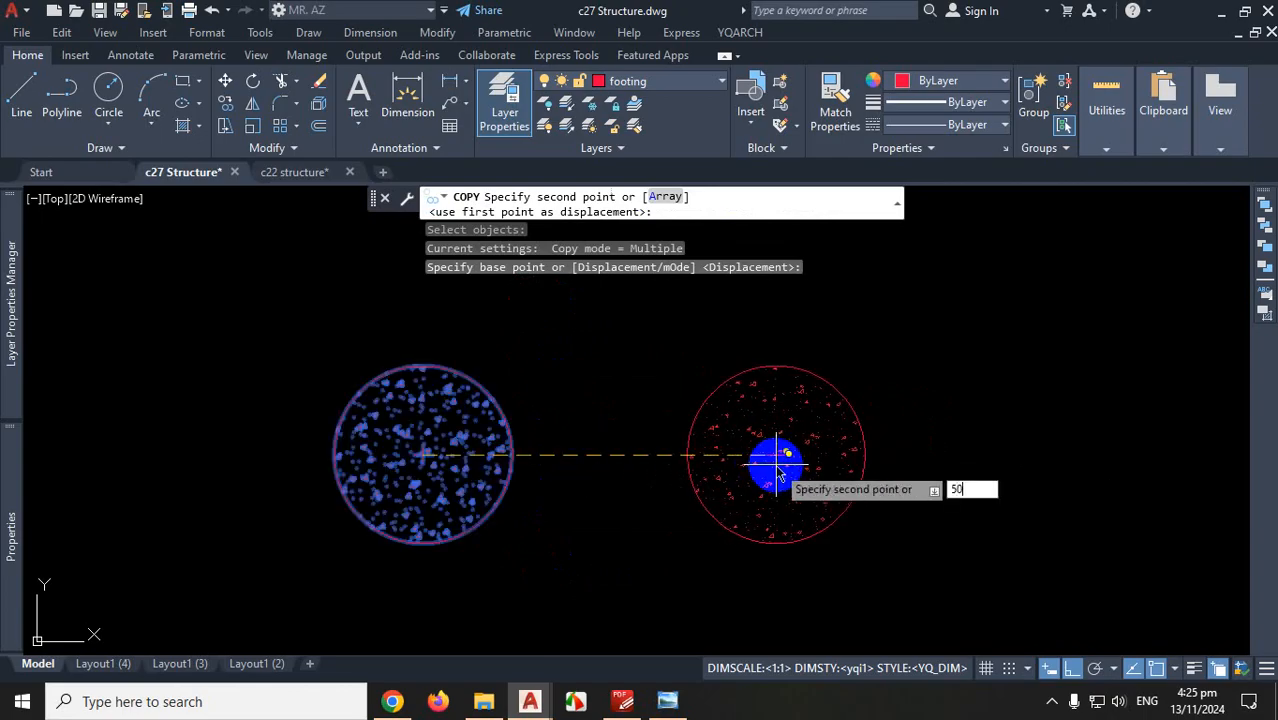
key("Return")
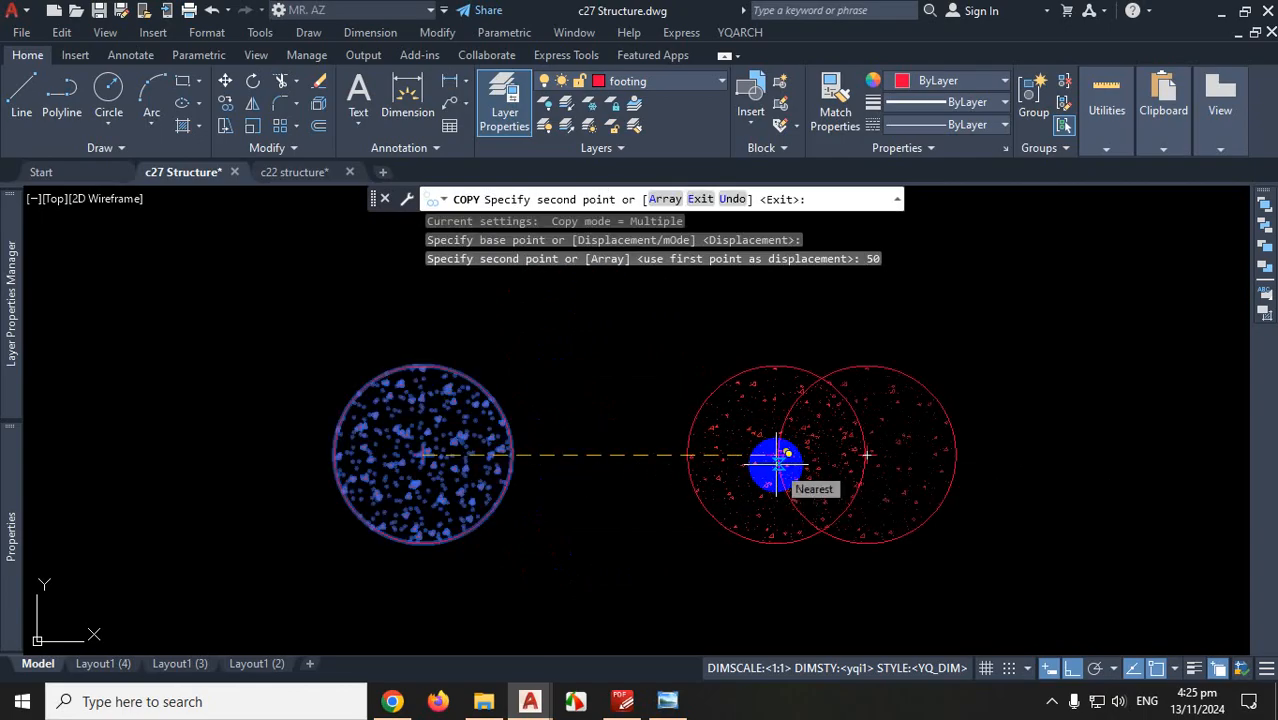
key("Escape")
scroll(770, 468, "down", 4)
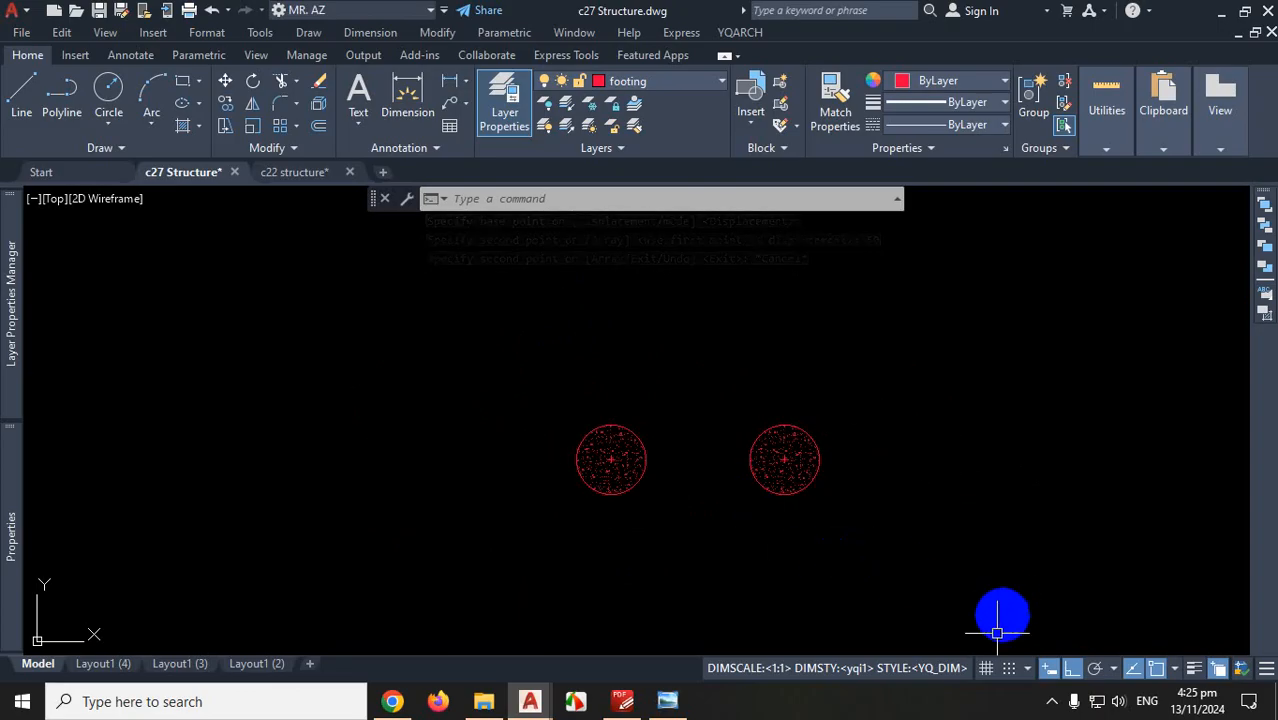
left_click(1053, 699)
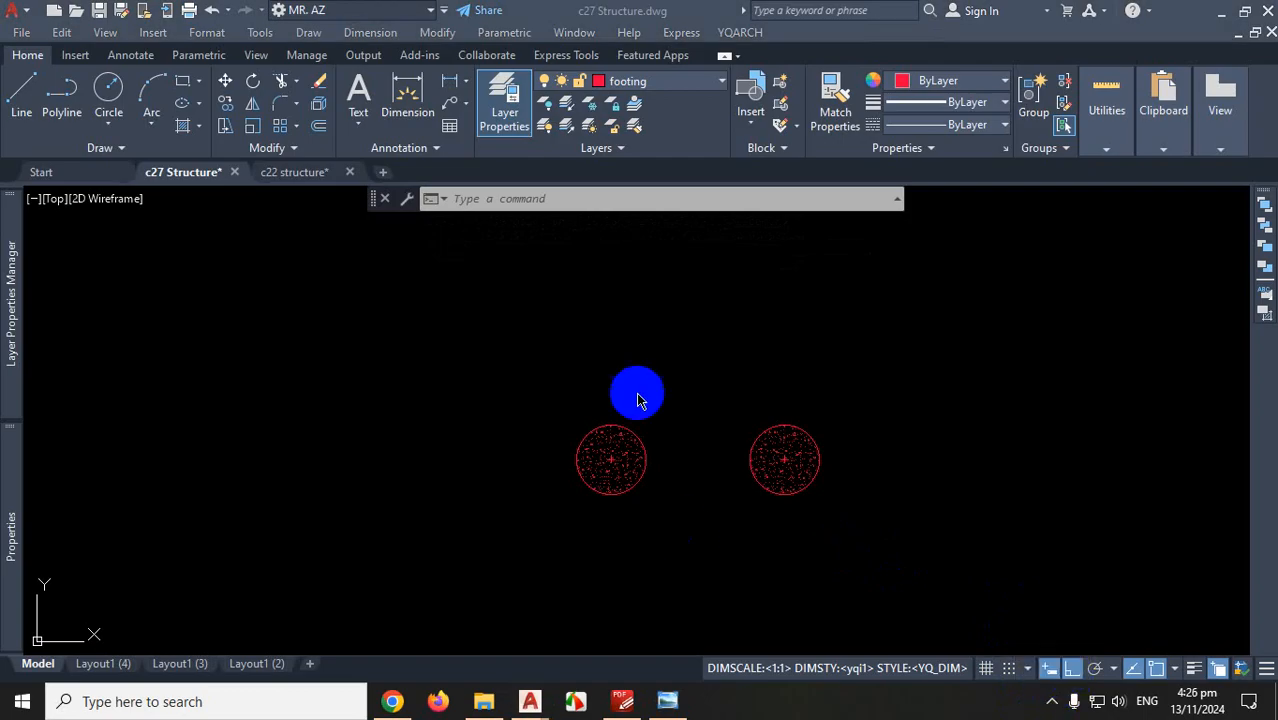
key("ctrl+1")
mouse_move(539, 345)
left_mouse_down()
mouse_move(525, 536)
mouse_move(1250, 545)
mouse_move(1248, 177)
mouse_move(432, 220)
left_mouse_up()
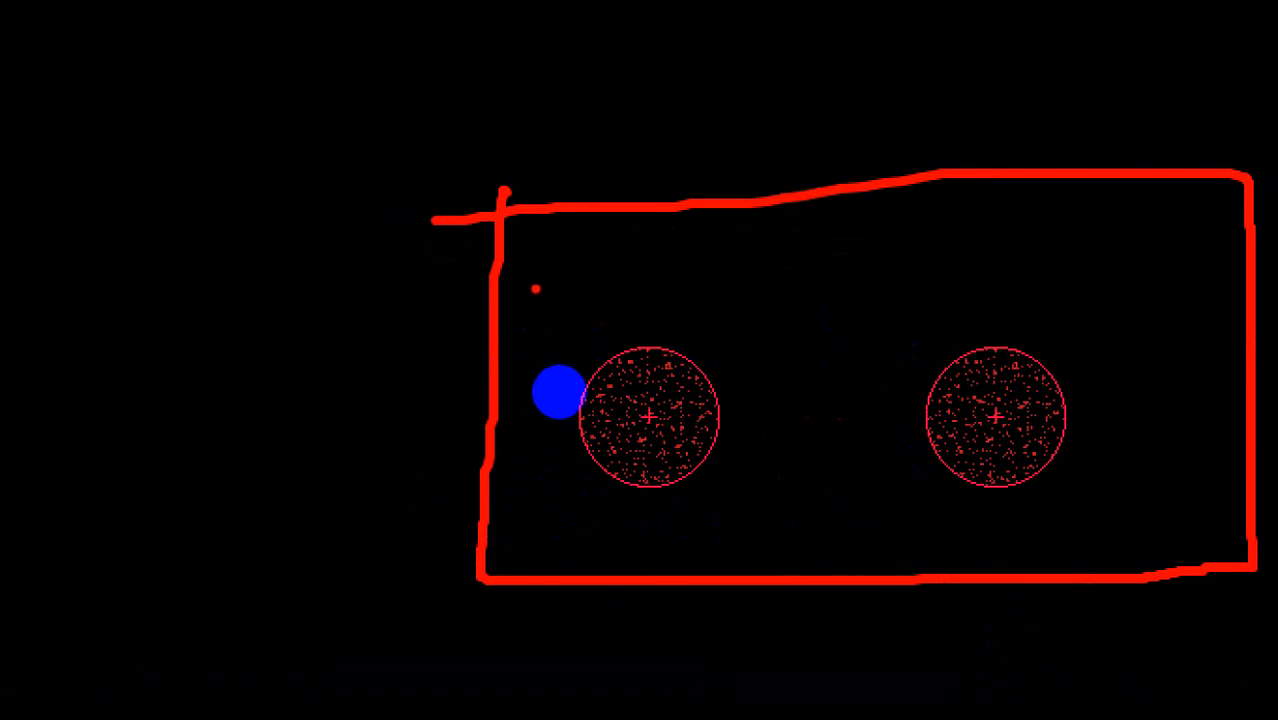
key("Escape")
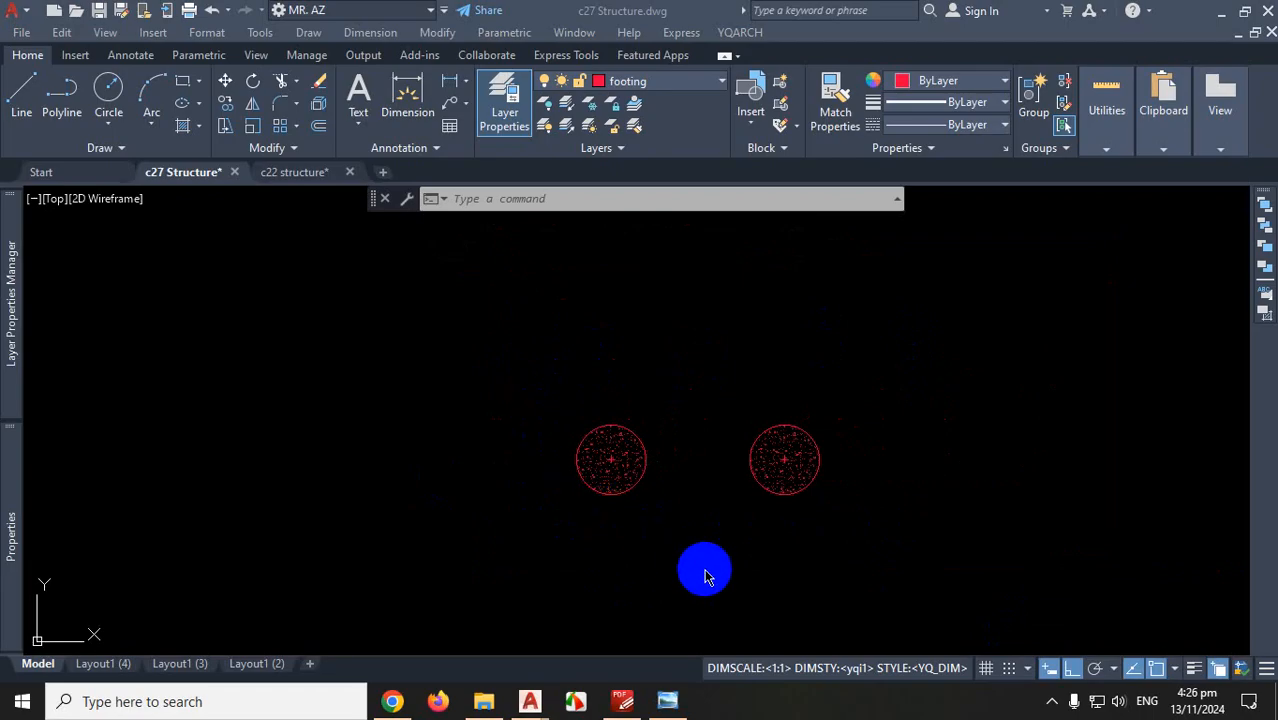
key("ctrl+1")
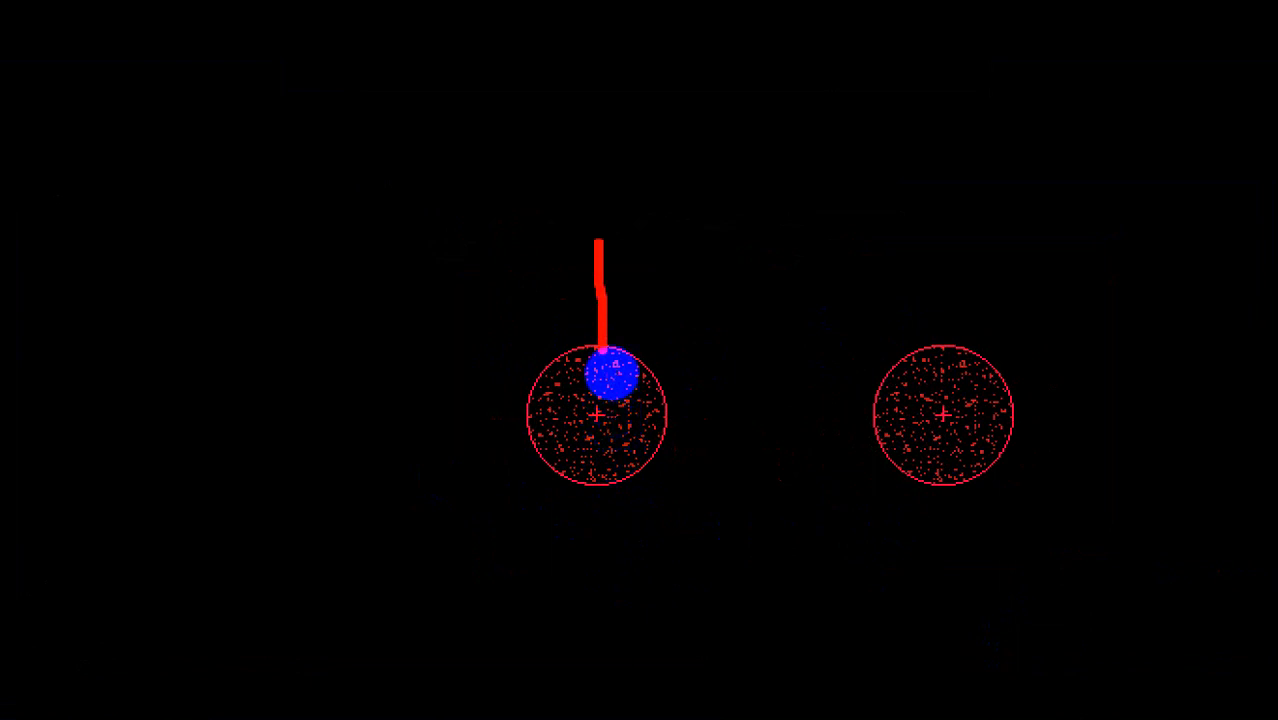
left_click_drag(590, 371, 850, 366)
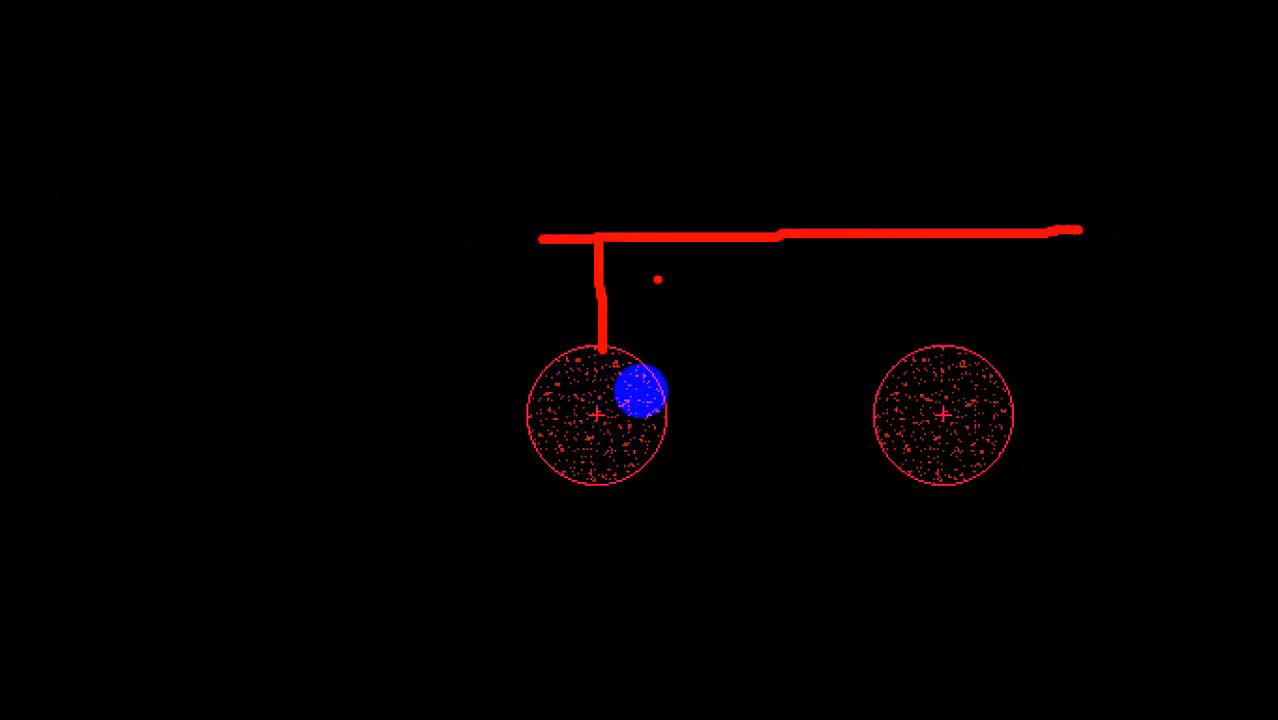
mouse_move(638, 409)
left_mouse_down()
mouse_move(653, 411)
mouse_move(653, 437)
left_mouse_up()
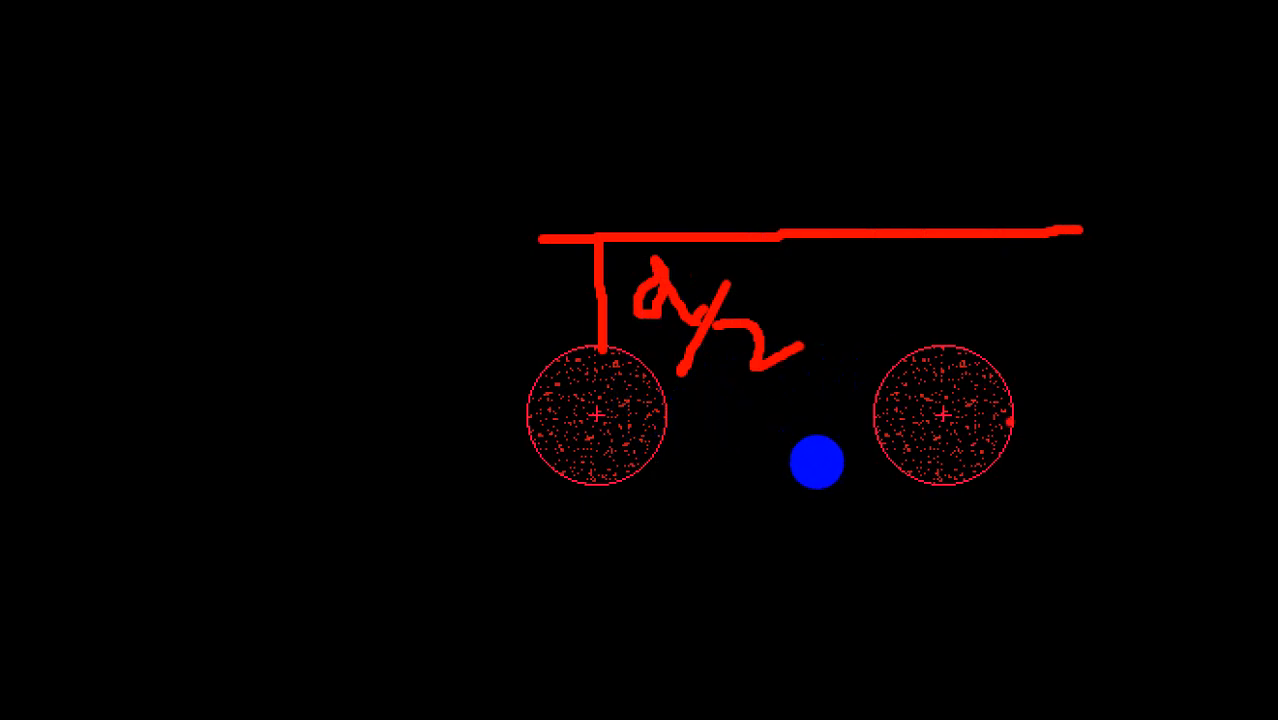
mouse_move(1020, 362)
left_mouse_down()
mouse_move(1121, 359)
mouse_move(1079, 486)
left_mouse_up()
left_click_drag(1027, 487, 1132, 487)
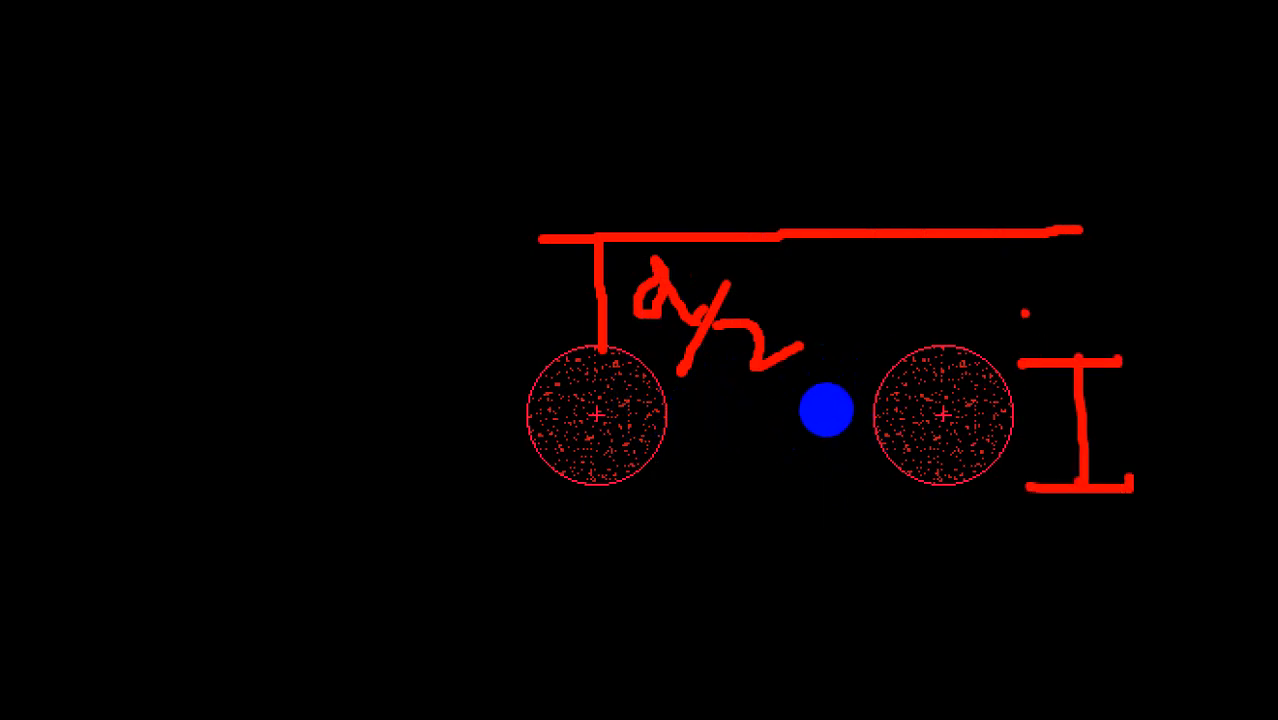
left_click_drag(957, 238, 958, 344)
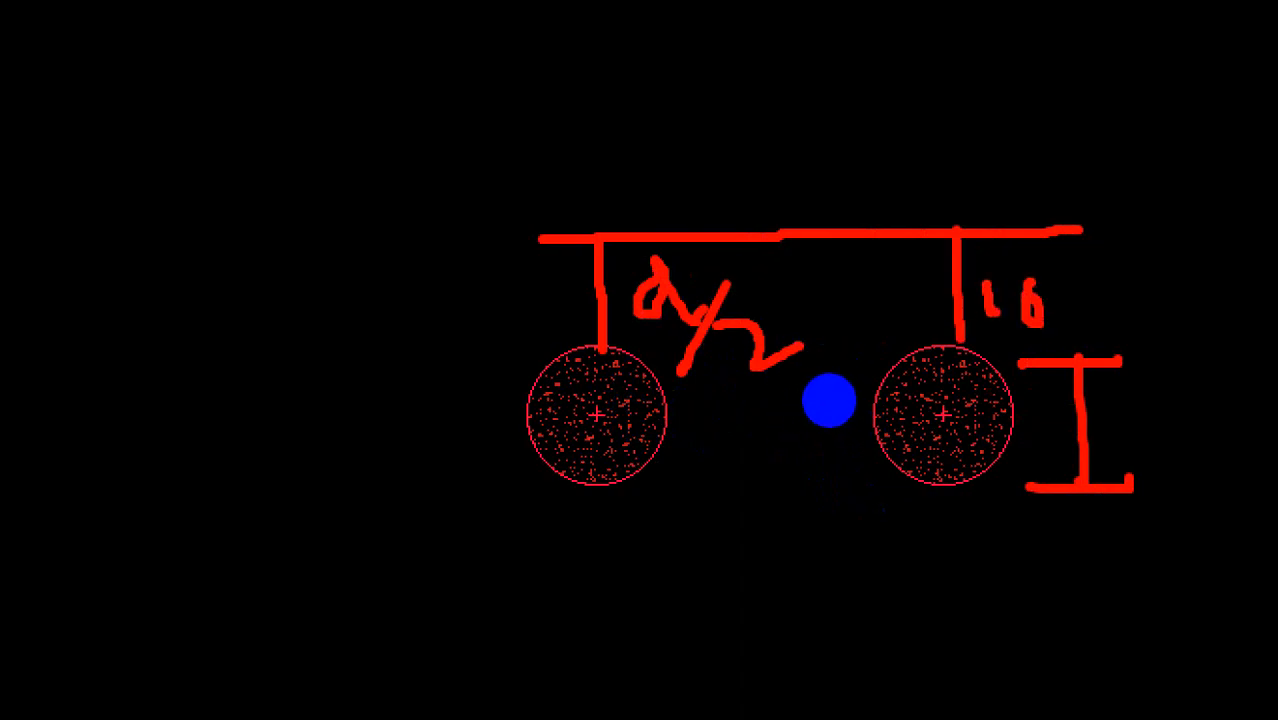
left_click_drag(1099, 253, 1082, 275)
key("Escape")
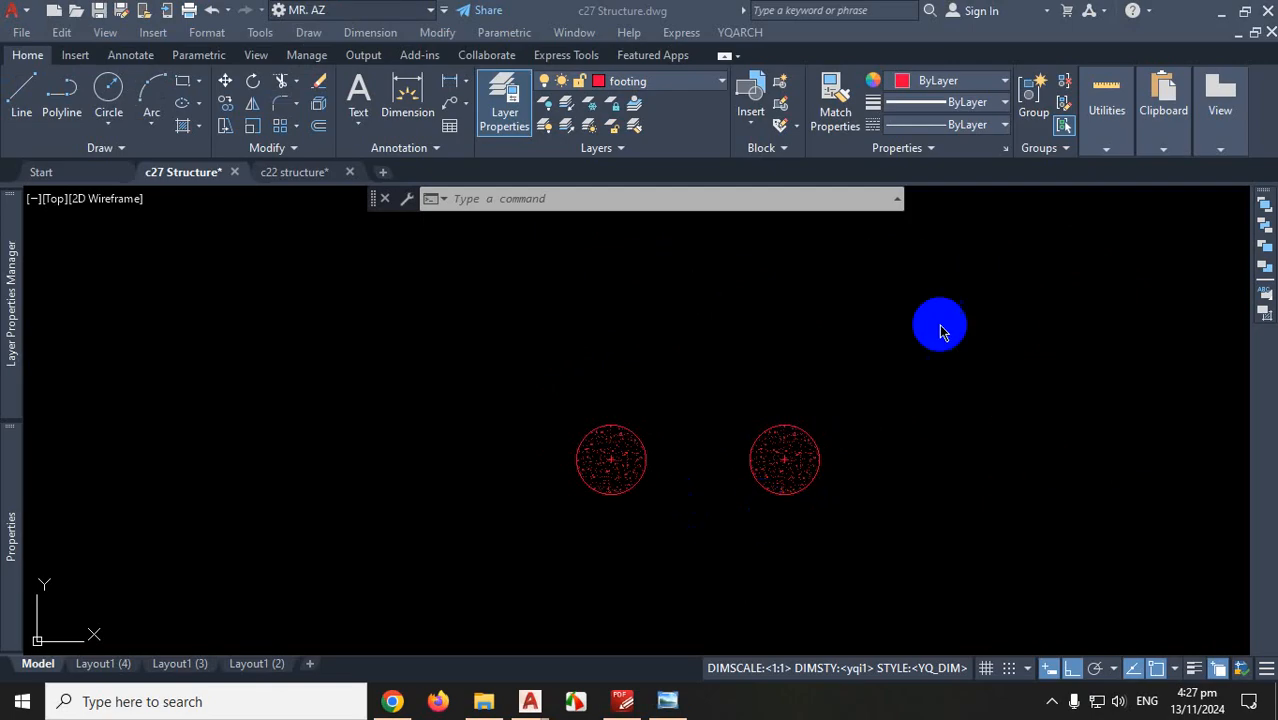
left_click(893, 392)
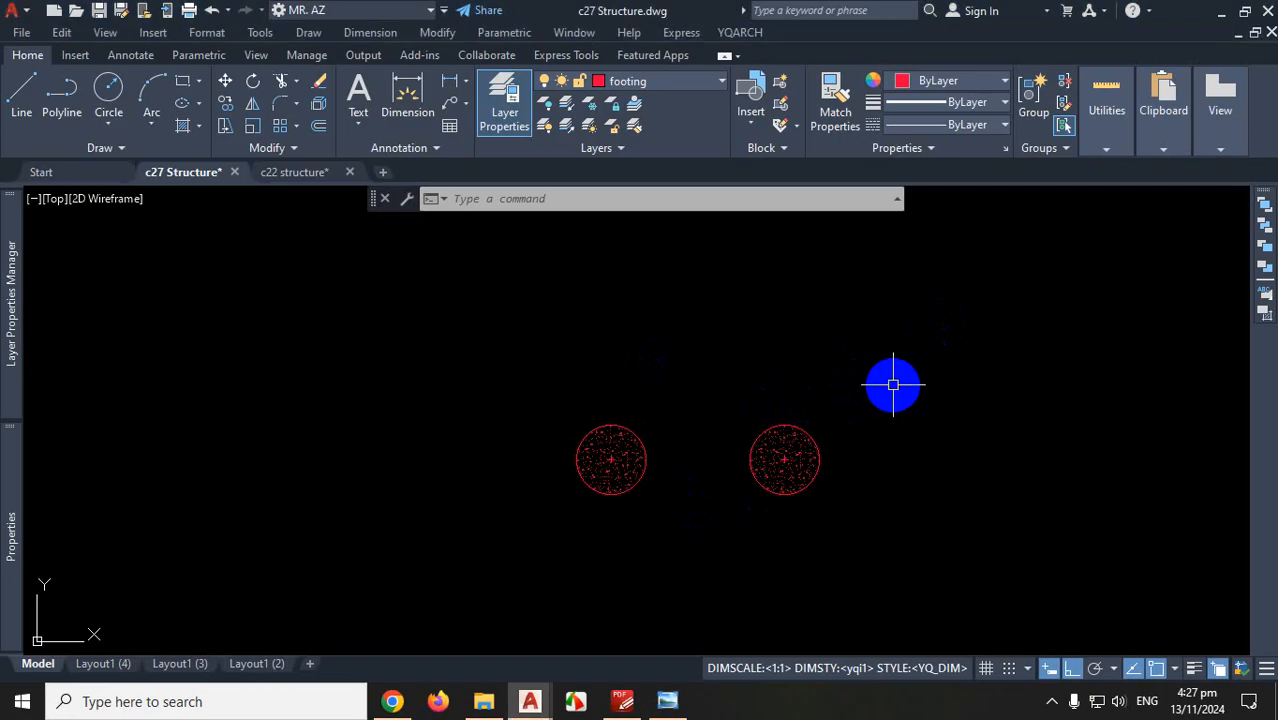
key("Escape")
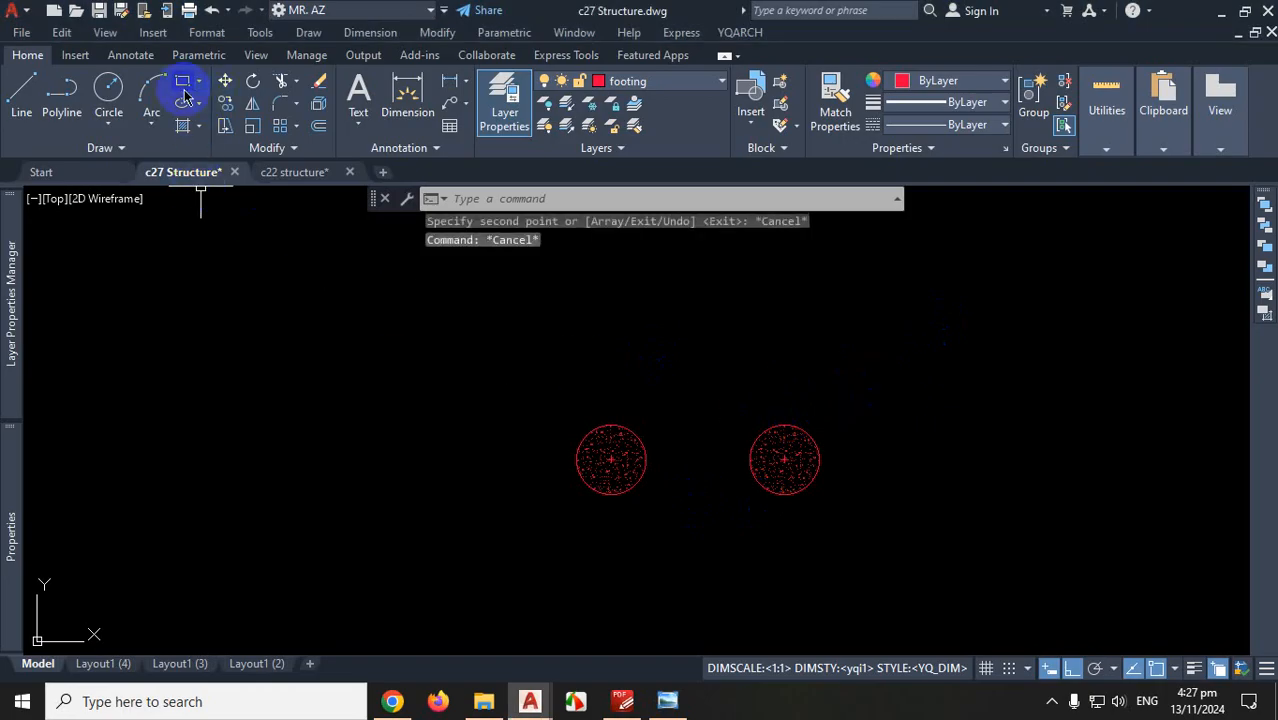
Draw a rectangle from the top quadrant of the left pile to the bottom quadrant of the right pile
left_click(184, 84)
scroll(640, 520, "up", 2)
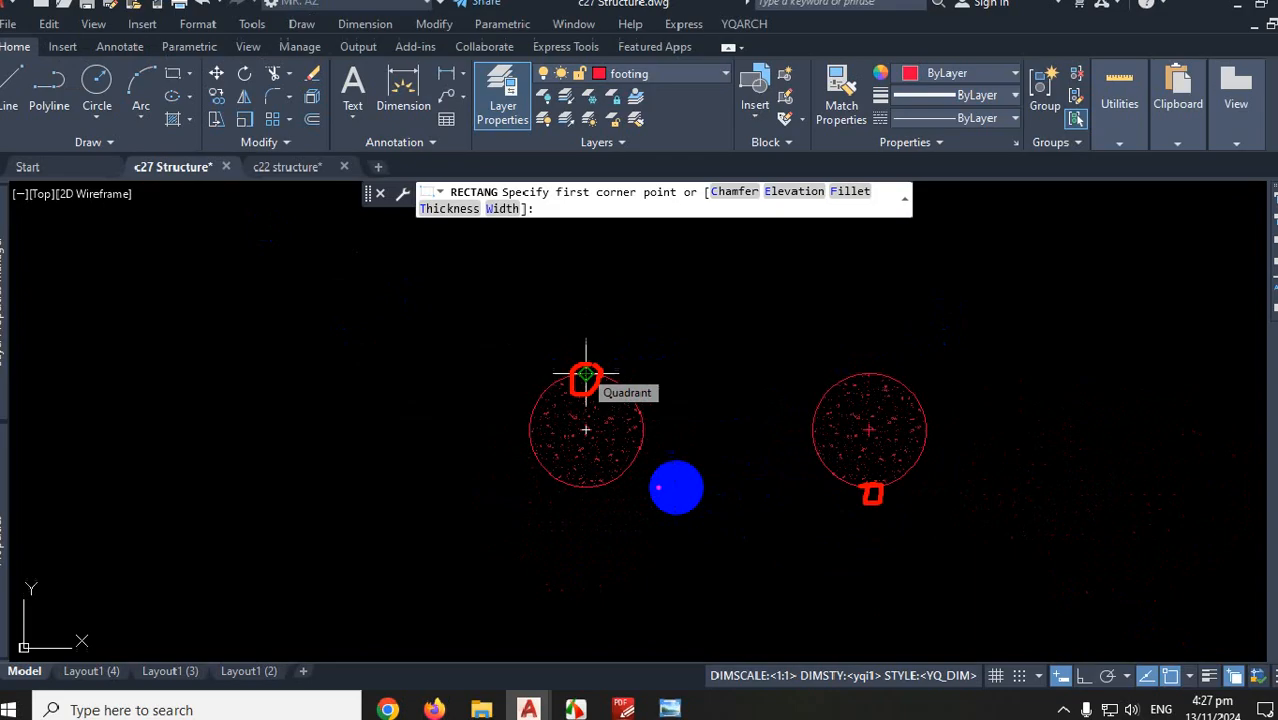
left_click(589, 378)
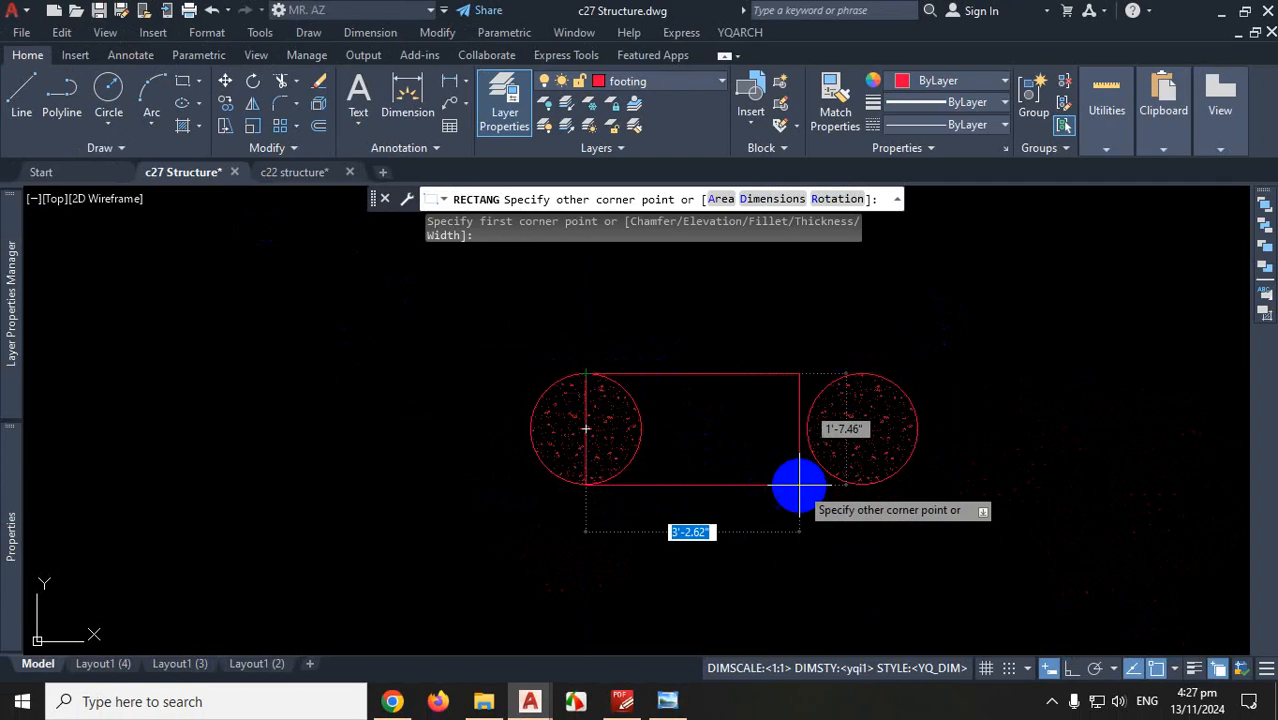
left_click(862, 484)
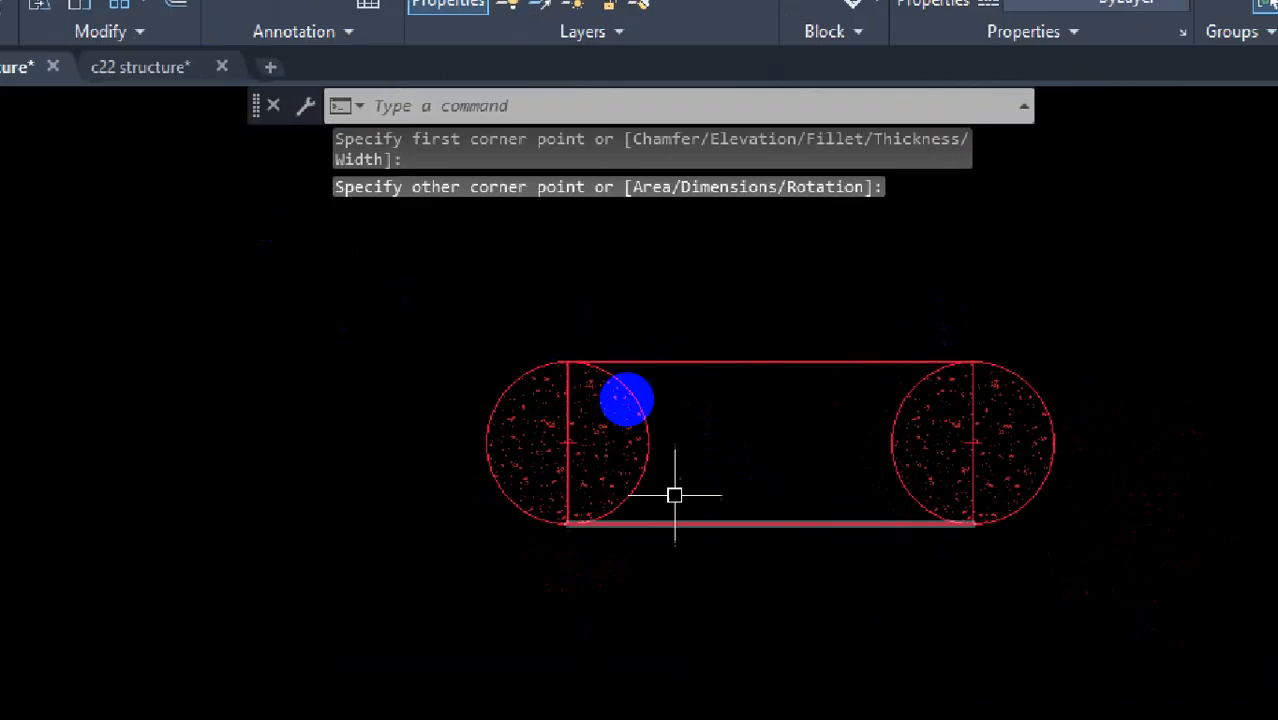
left_click(623, 373)
mouse_move(622, 373)
left_mouse_down()
mouse_move(622, 302)
mouse_move(645, 307)
left_mouse_up()
left_click_drag(713, 243, 714, 236)
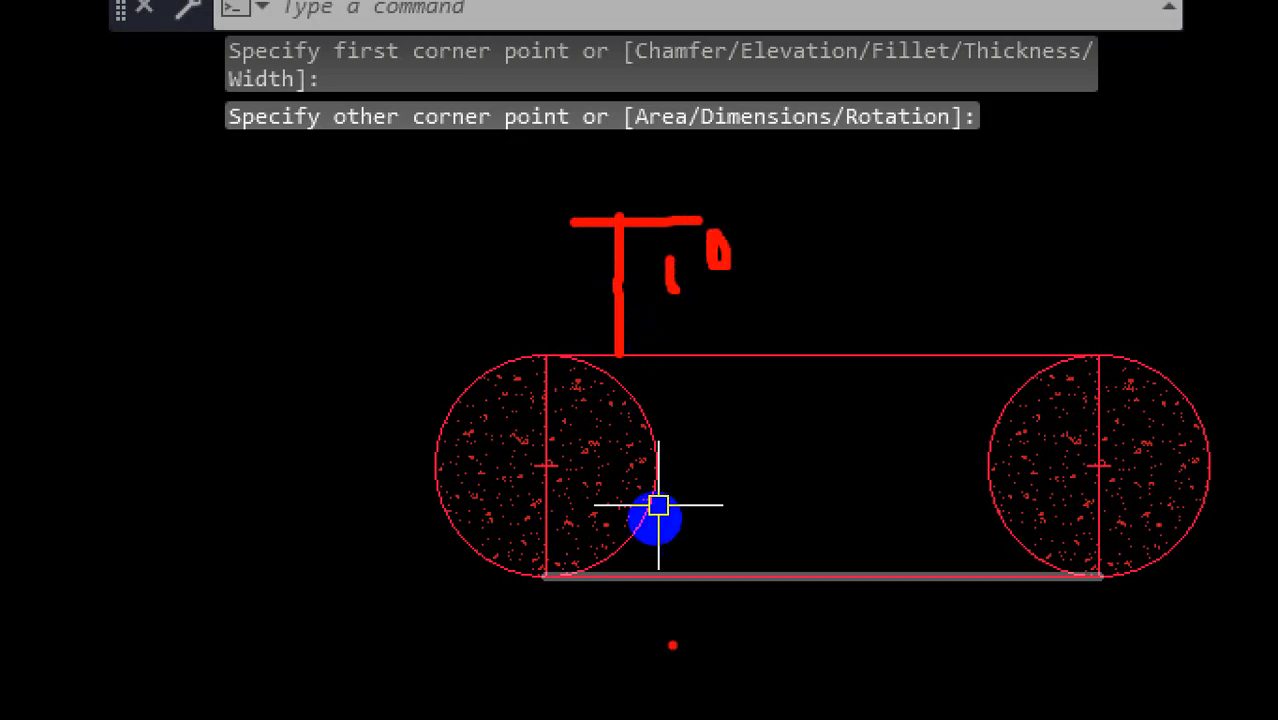
left_click_drag(654, 585, 673, 690)
left_click(745, 617)
left_click_drag(790, 608, 797, 612)
left_click(616, 563)
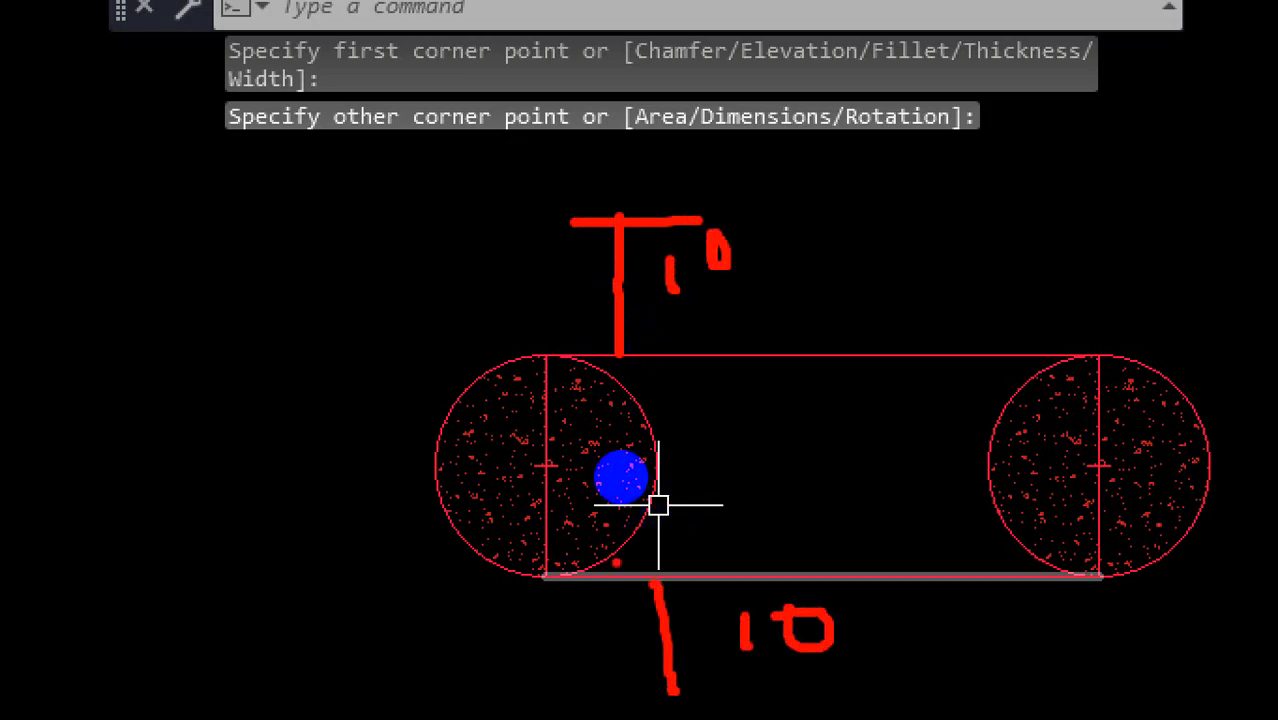
left_click_drag(472, 466, 245, 459)
left_click_drag(237, 380, 213, 577)
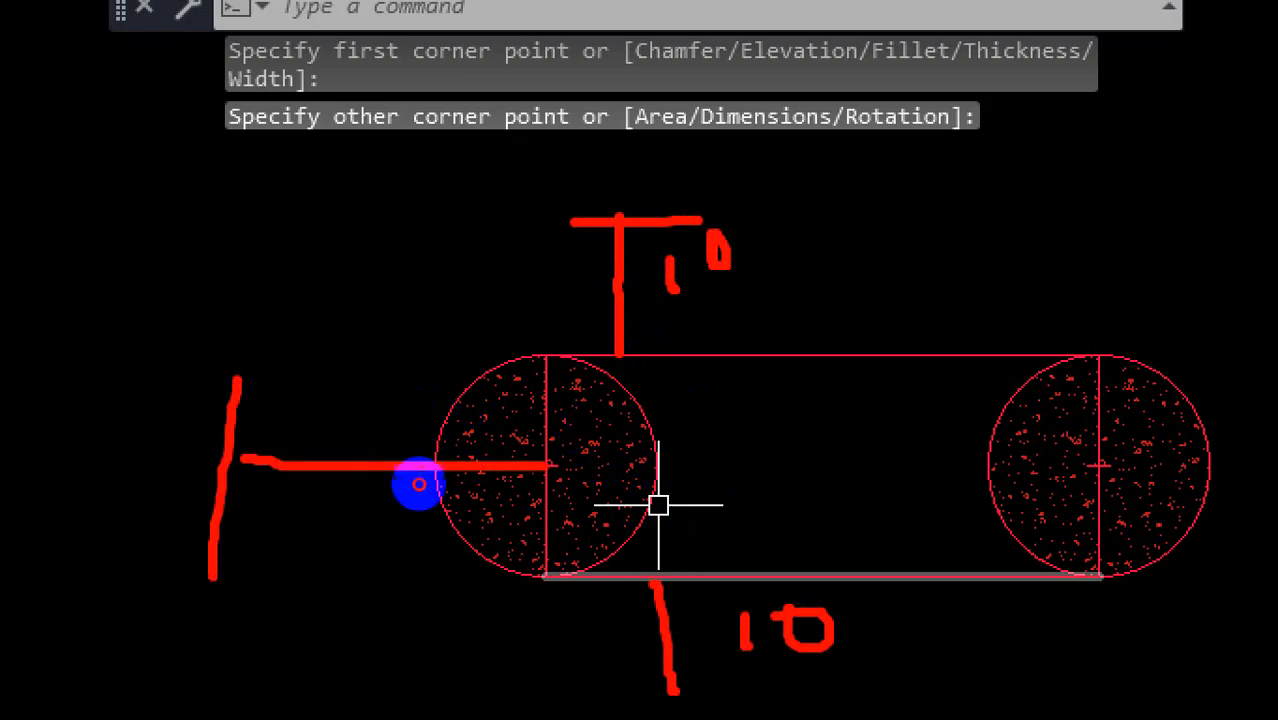
left_click(527, 392)
left_click_drag(550, 352, 540, 568)
left_click(485, 432)
left_click_drag(419, 398, 437, 542)
mouse_move(456, 424)
left_mouse_down()
mouse_move(476, 486)
mouse_move(488, 458)
left_mouse_up()
left_click_drag(503, 397, 512, 406)
left_click_drag(267, 478, 430, 468)
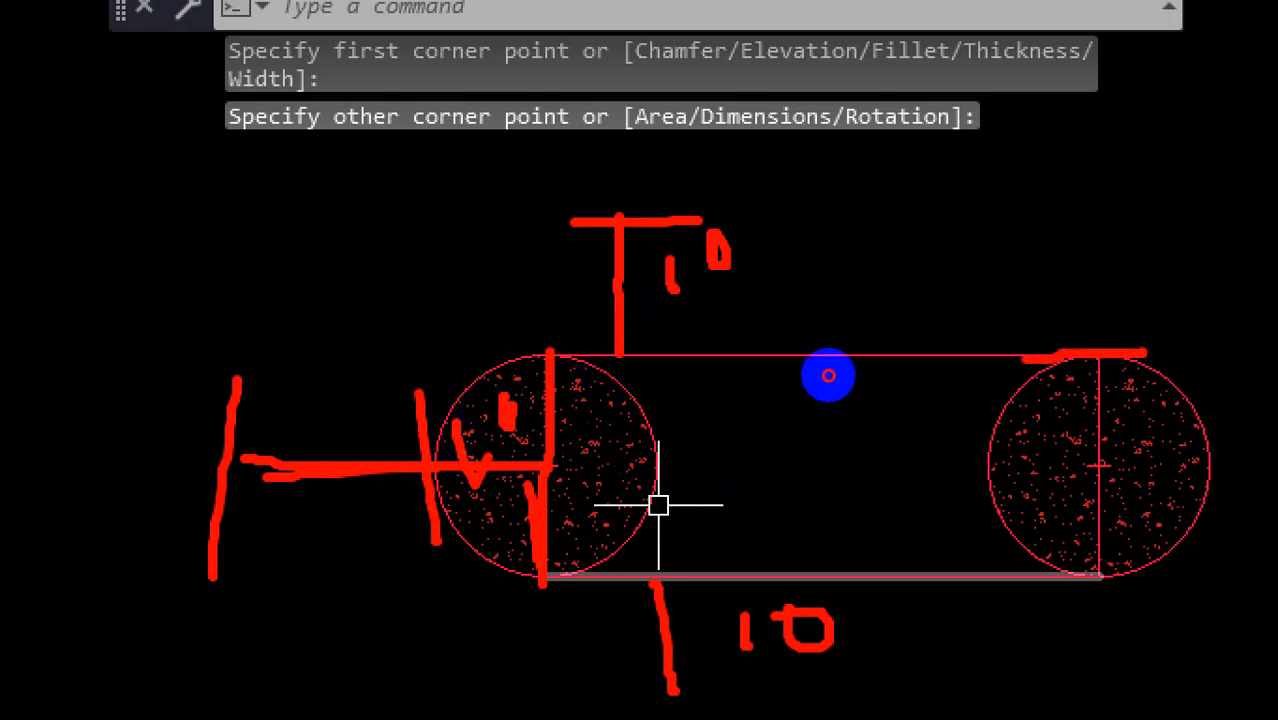
mouse_move(1033, 251)
left_mouse_down()
mouse_move(1120, 238)
mouse_move(1075, 365)
left_mouse_up()
left_click_drag(1008, 358, 1145, 352)
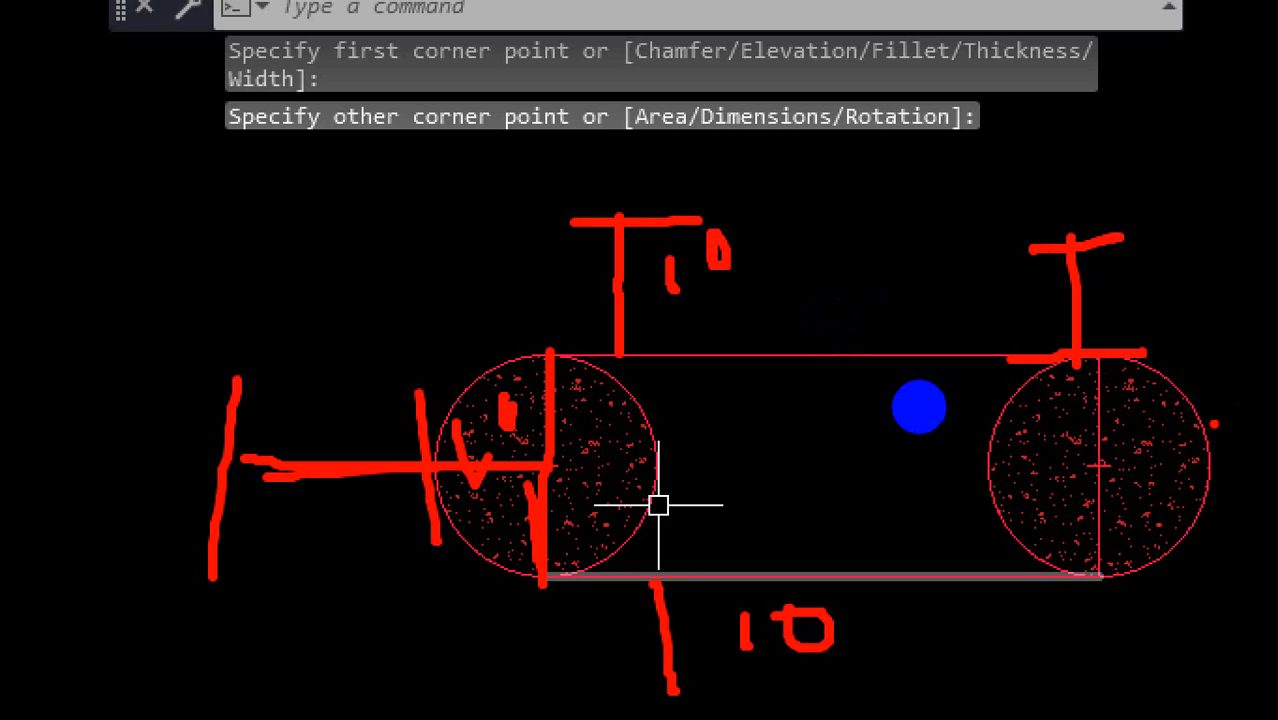
left_click_drag(421, 352, 422, 548)
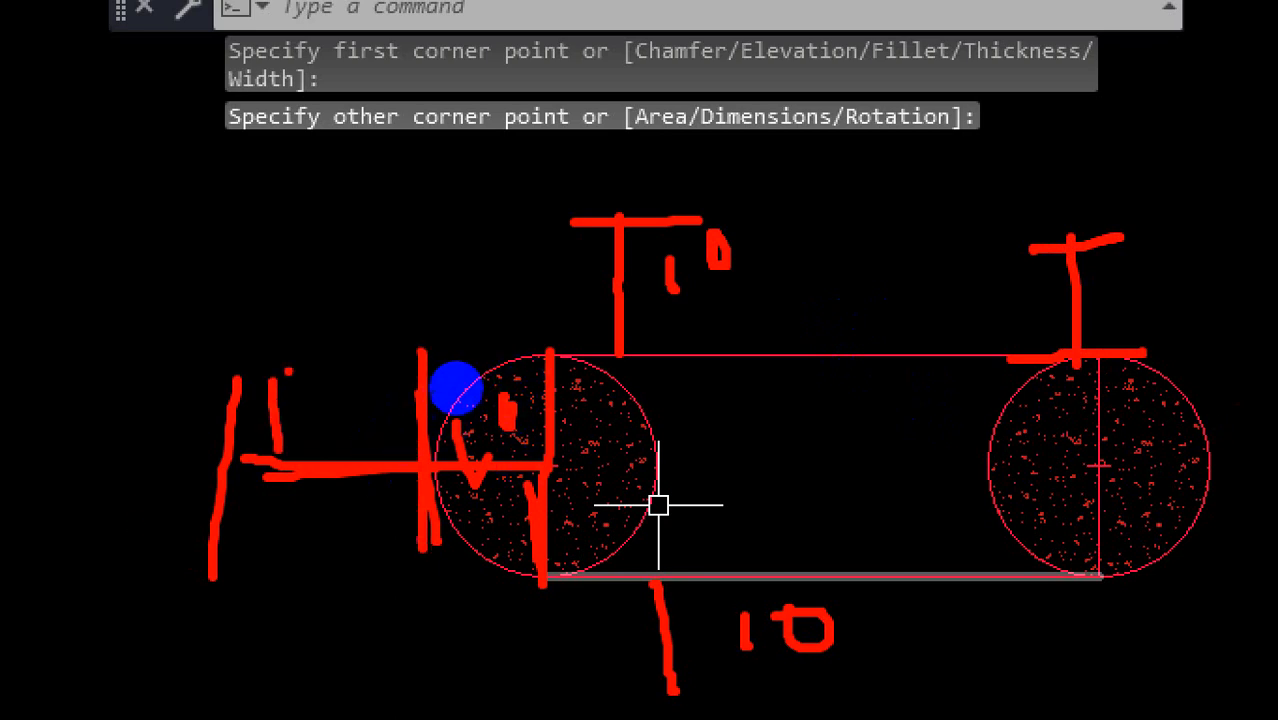
left_click_drag(288, 371, 296, 356)
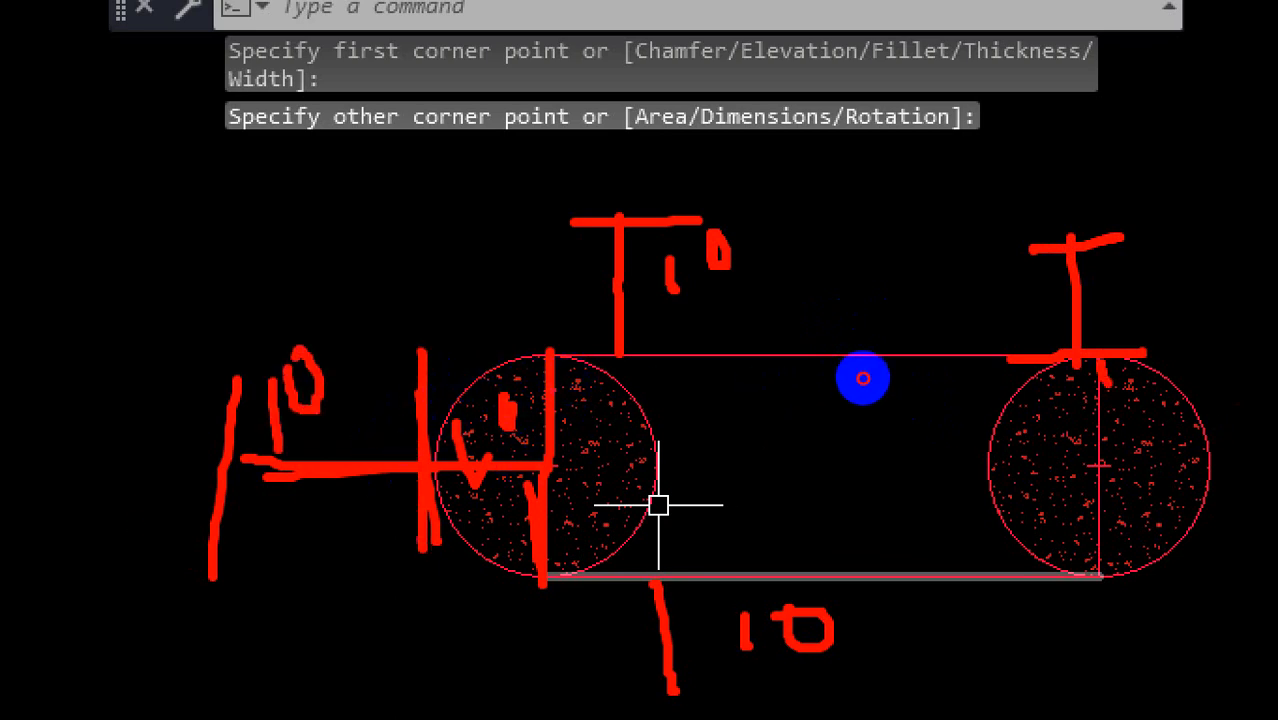
mouse_move(1107, 383)
left_mouse_down()
mouse_move(1124, 558)
mouse_move(1103, 394)
left_mouse_up()
left_click_drag(1121, 444, 1220, 445)
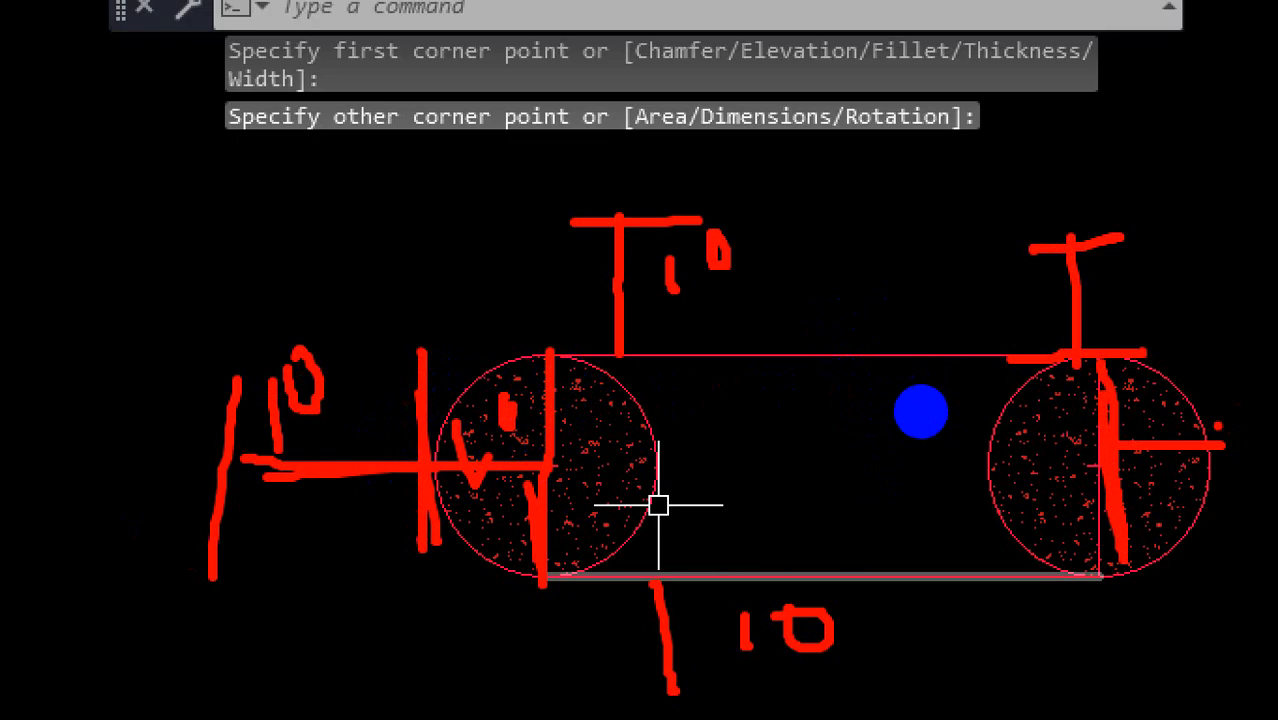
mouse_move(1197, 377)
left_mouse_down()
mouse_move(1207, 565)
mouse_move(1215, 508)
left_mouse_up()
left_click_drag(1208, 460, 1275, 460)
left_click_drag(1236, 326, 1277, 628)
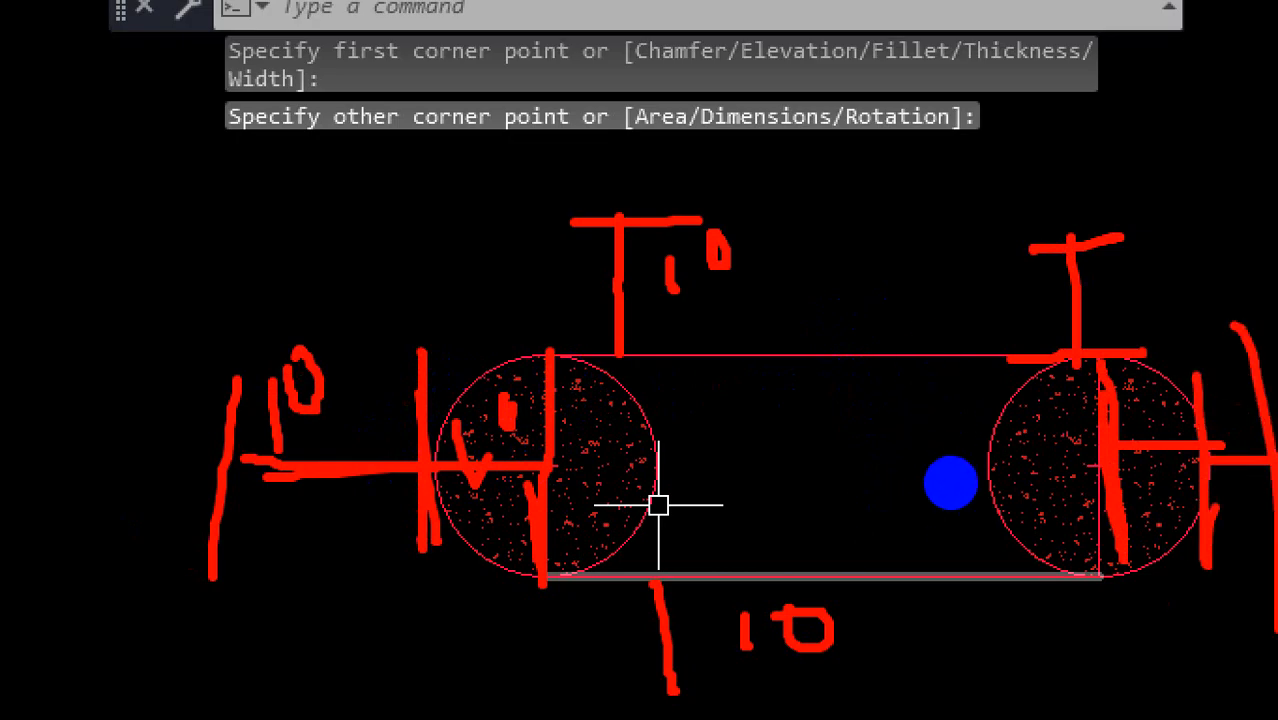
key("Escape")
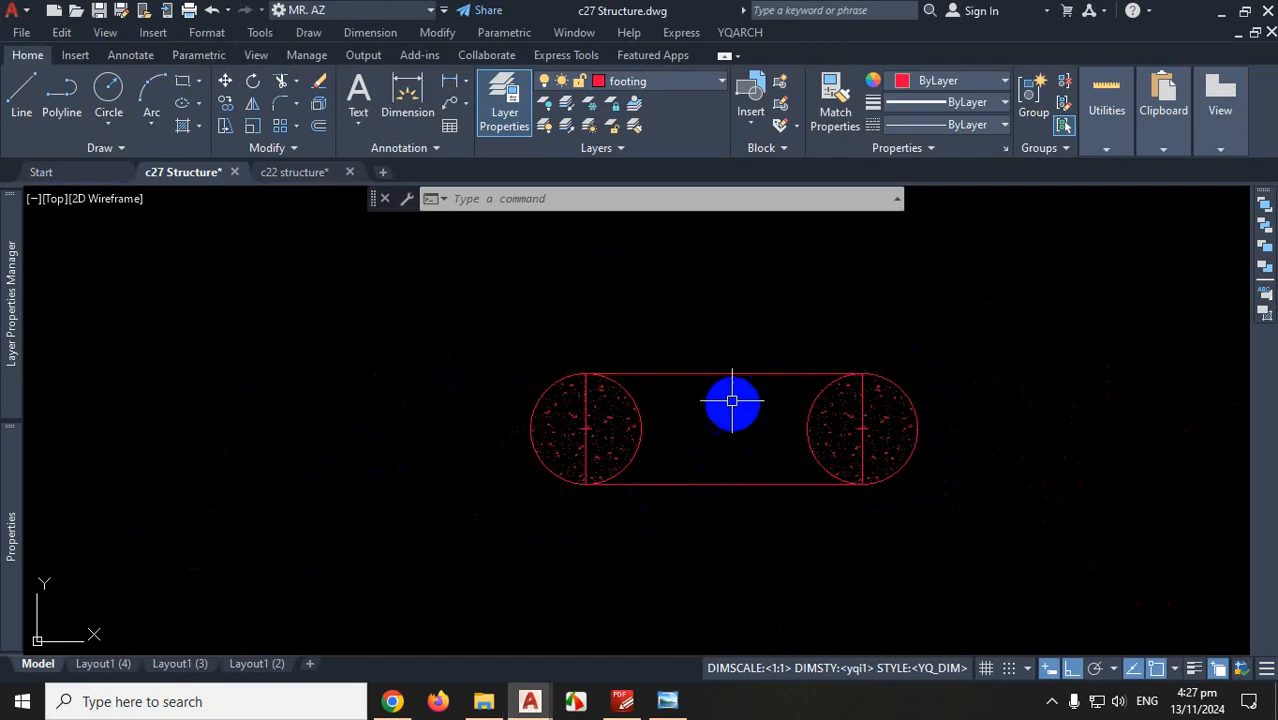
Offset the rectangle between the piles 10 inches outward and end the offset
left_click(736, 373)
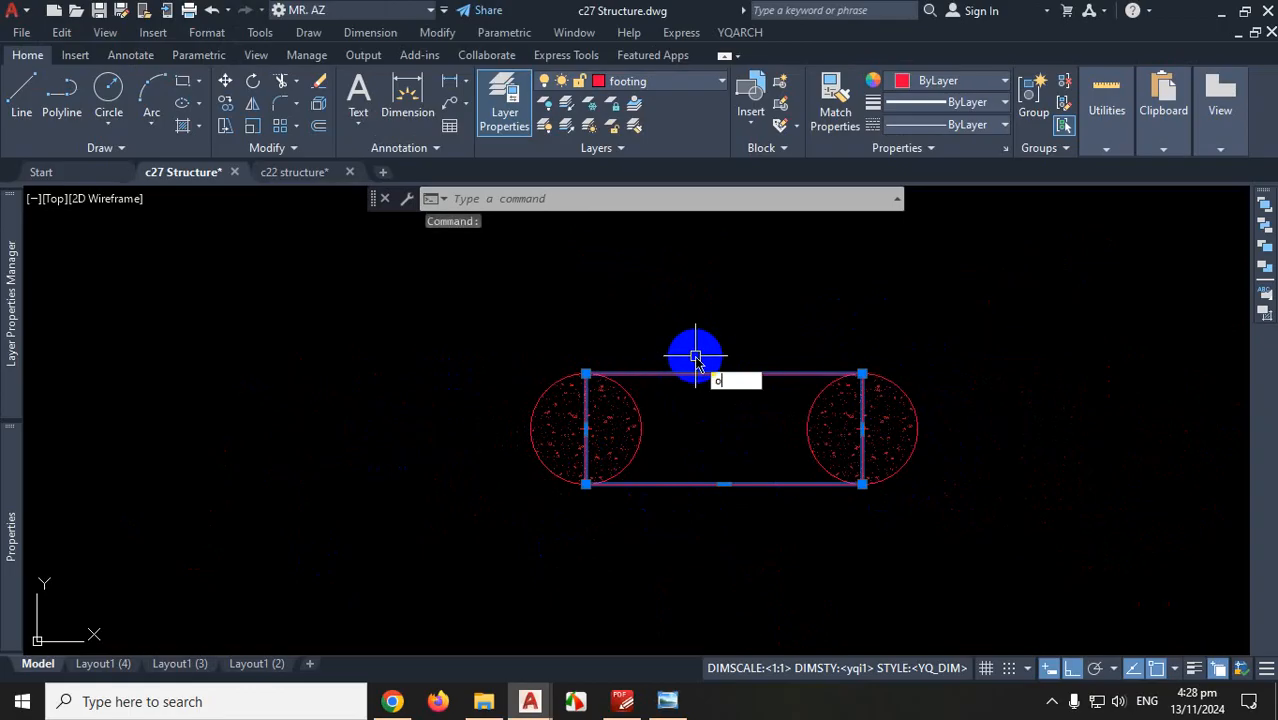
key("Return")
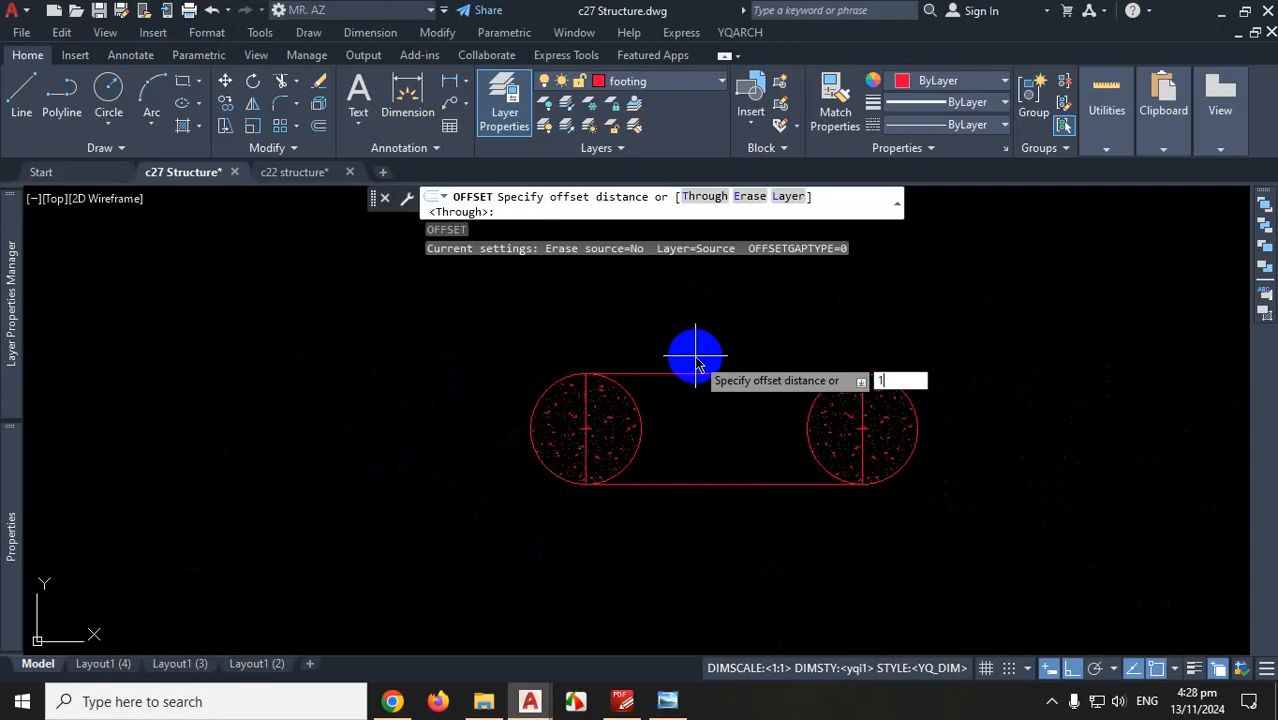
key("Return")
left_click(694, 373)
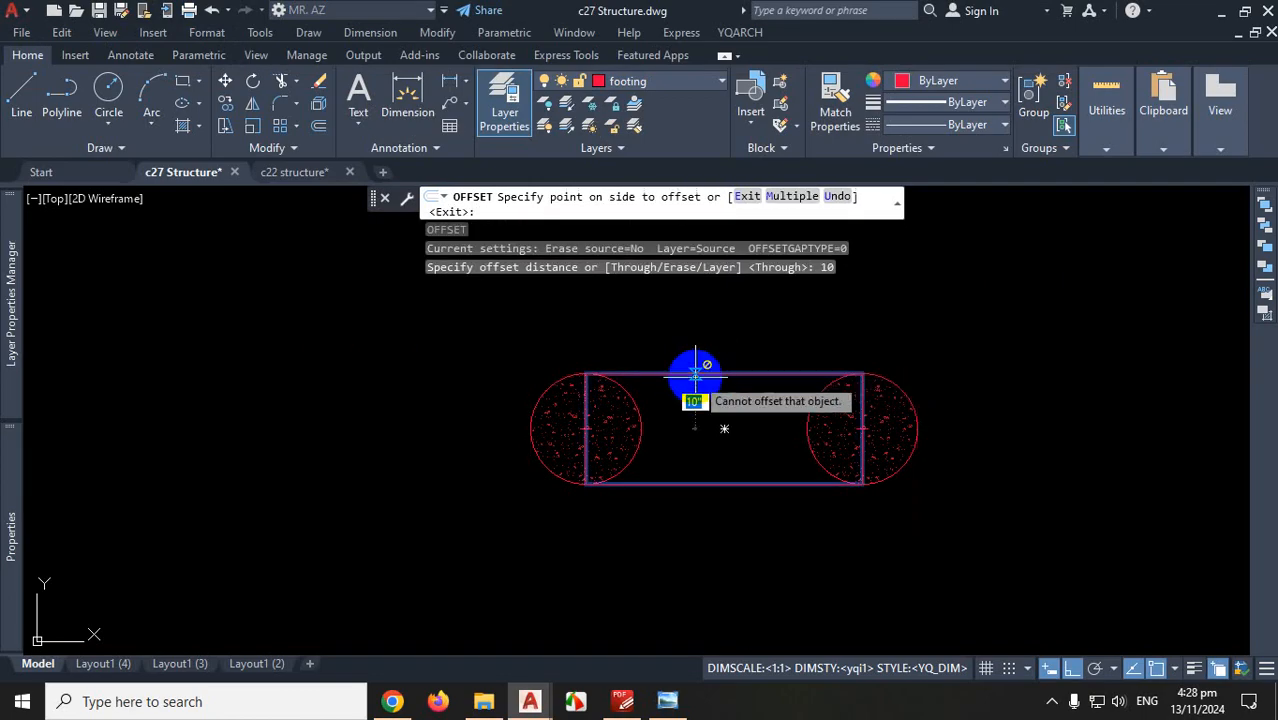
left_click(722, 318)
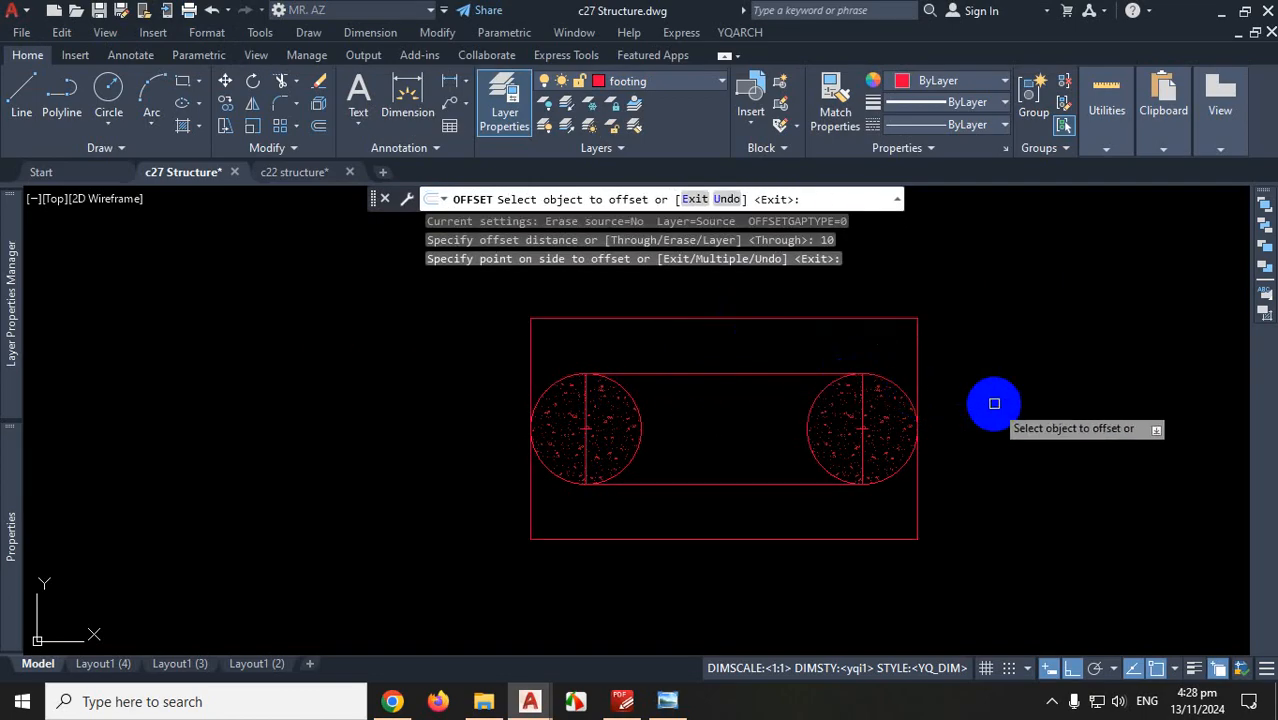
key("Escape")
Delete the original inner rectangle, keeping the offset outline and both piles
left_click(767, 348)
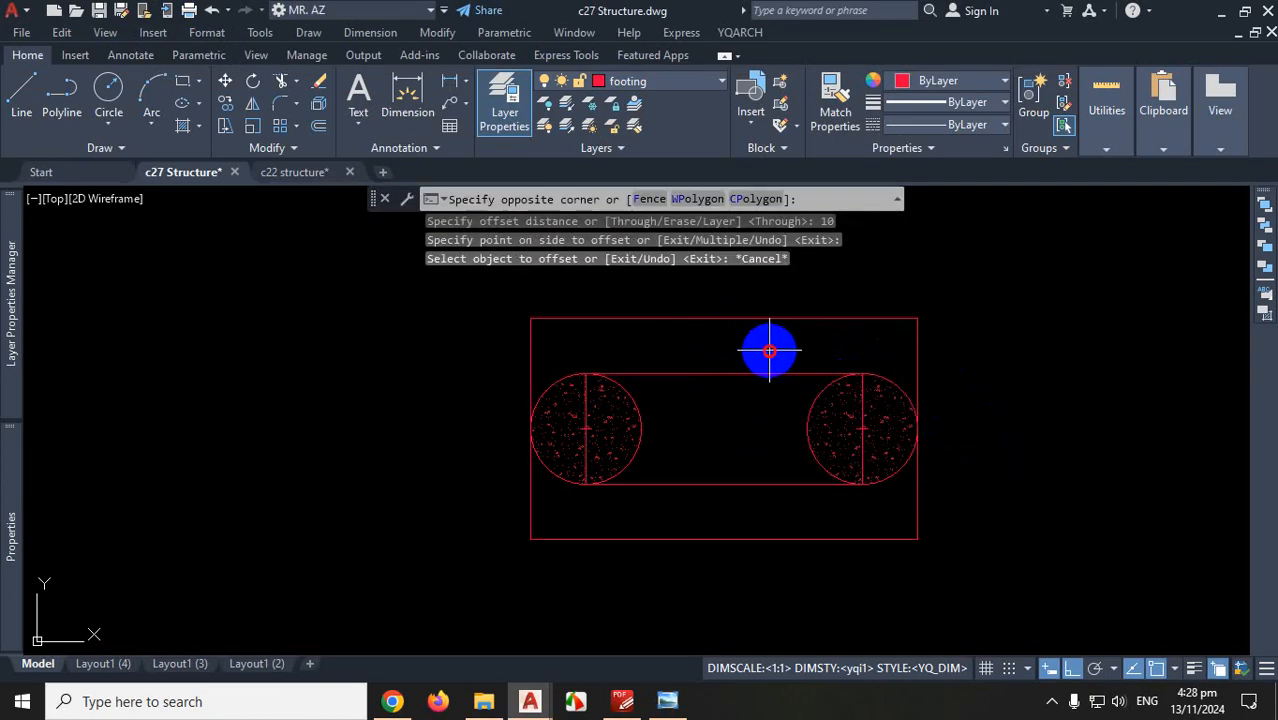
left_click(711, 435)
key("Delete")
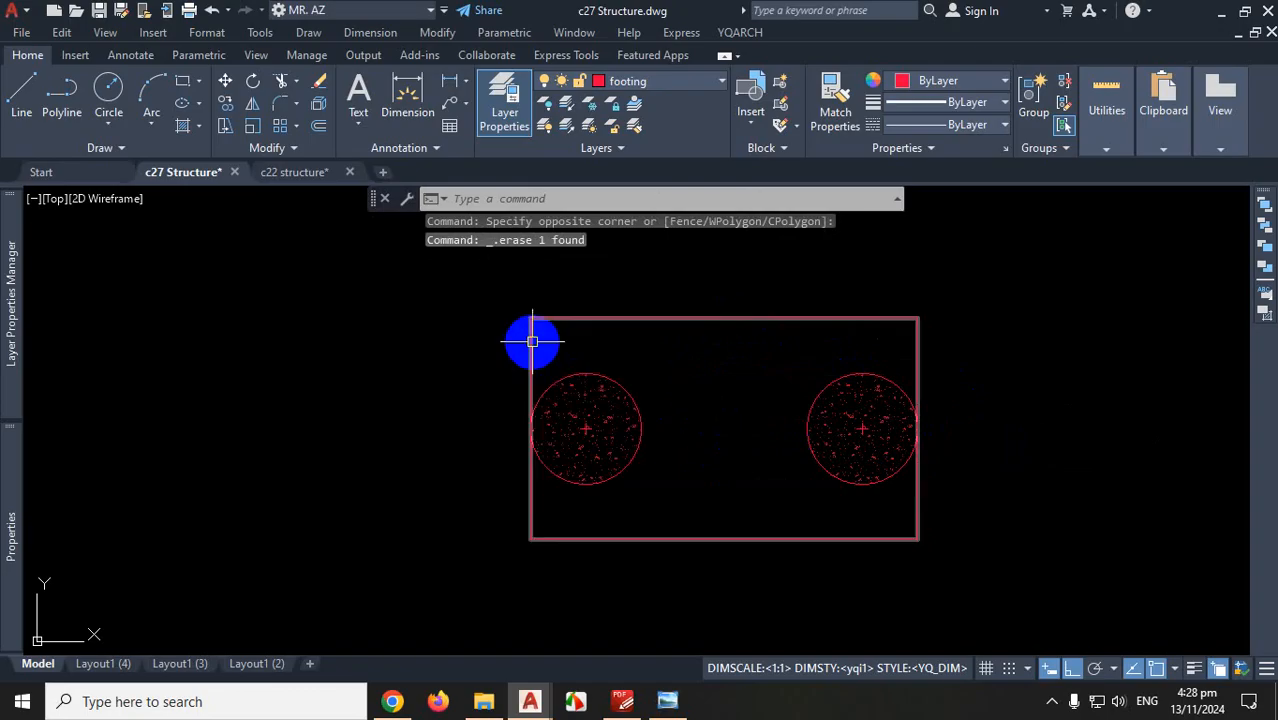
Stretch the left and right edges of the cap outline outward by 10 inches each, then clear the selection
left_click(531, 340)
left_click(530, 429)
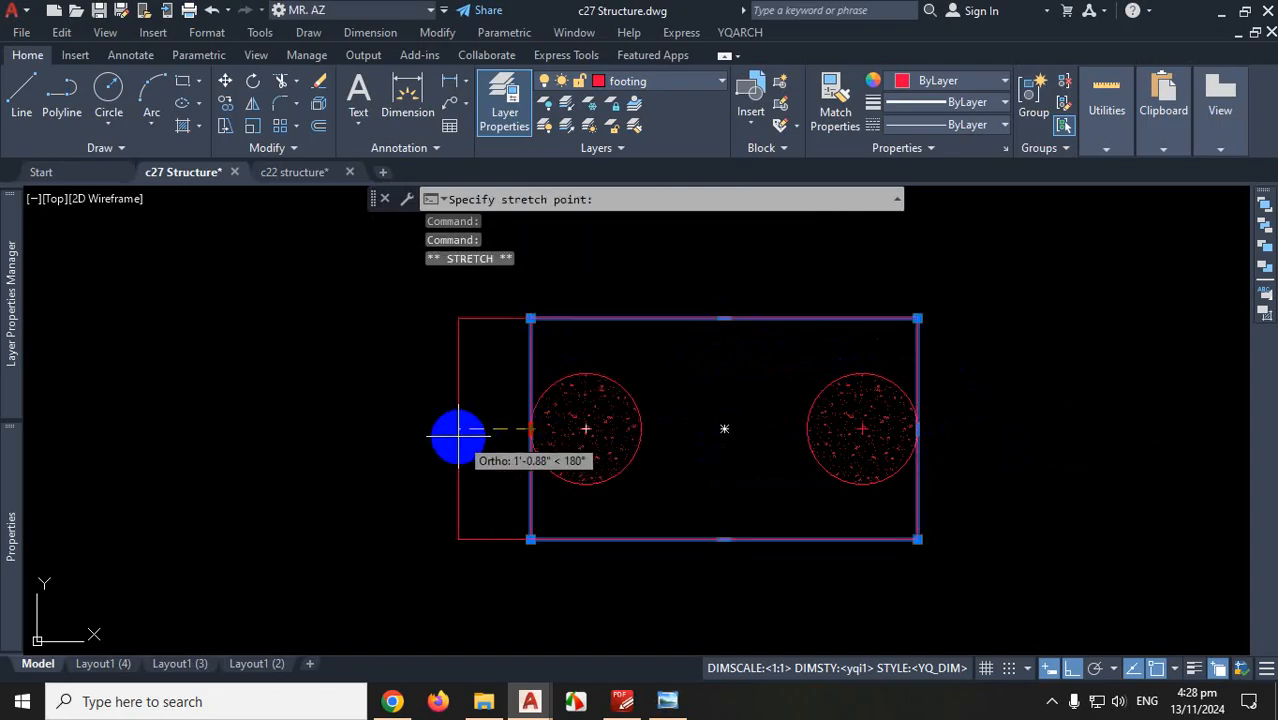
type("10")
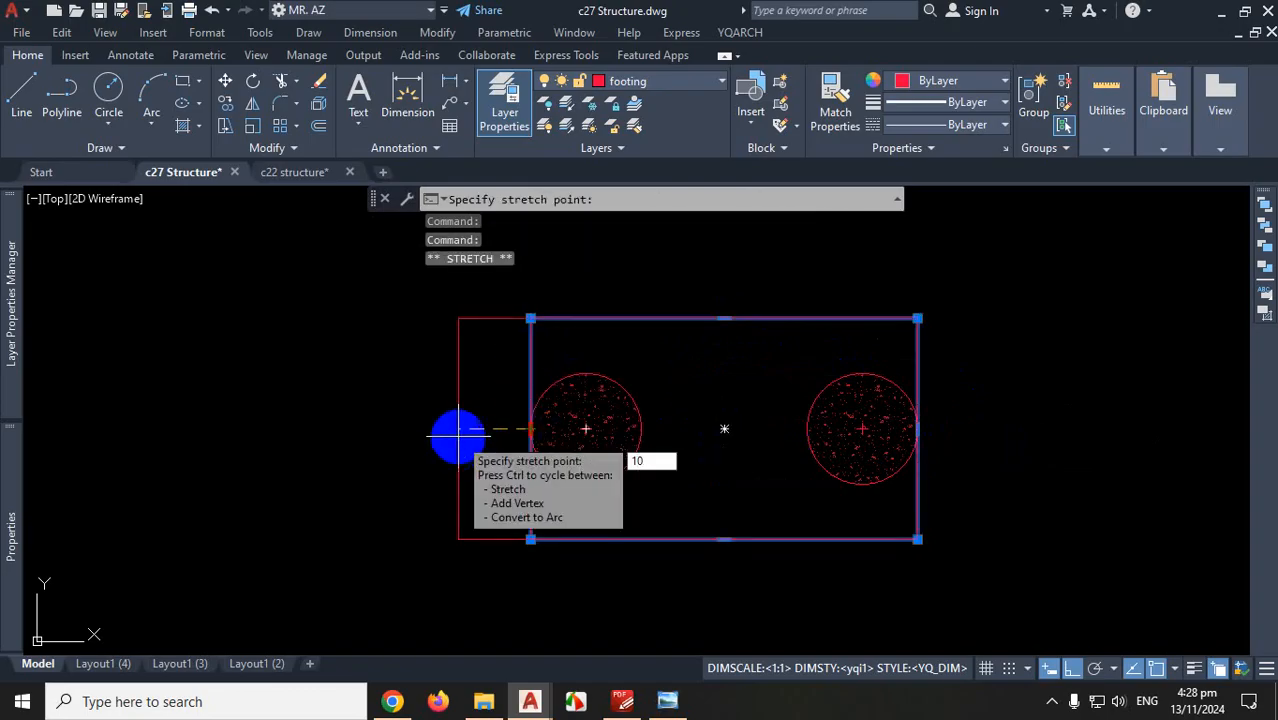
key("Return")
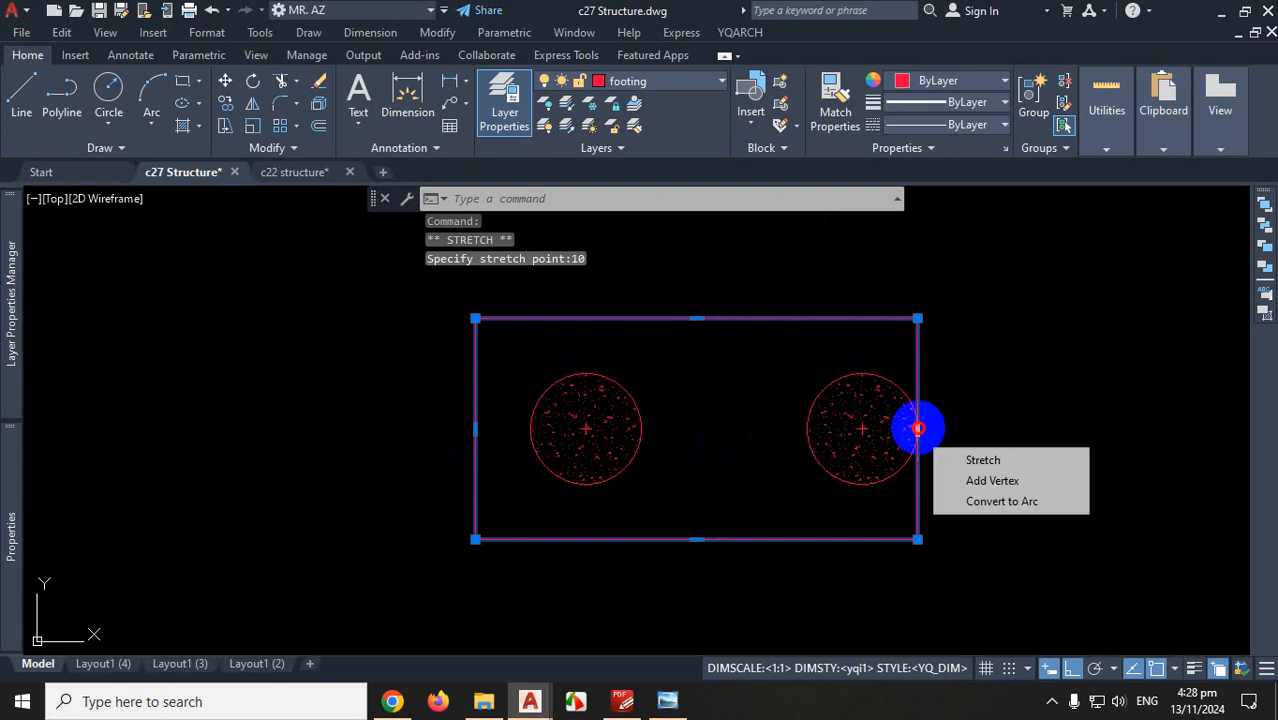
left_click(920, 426)
type("1")
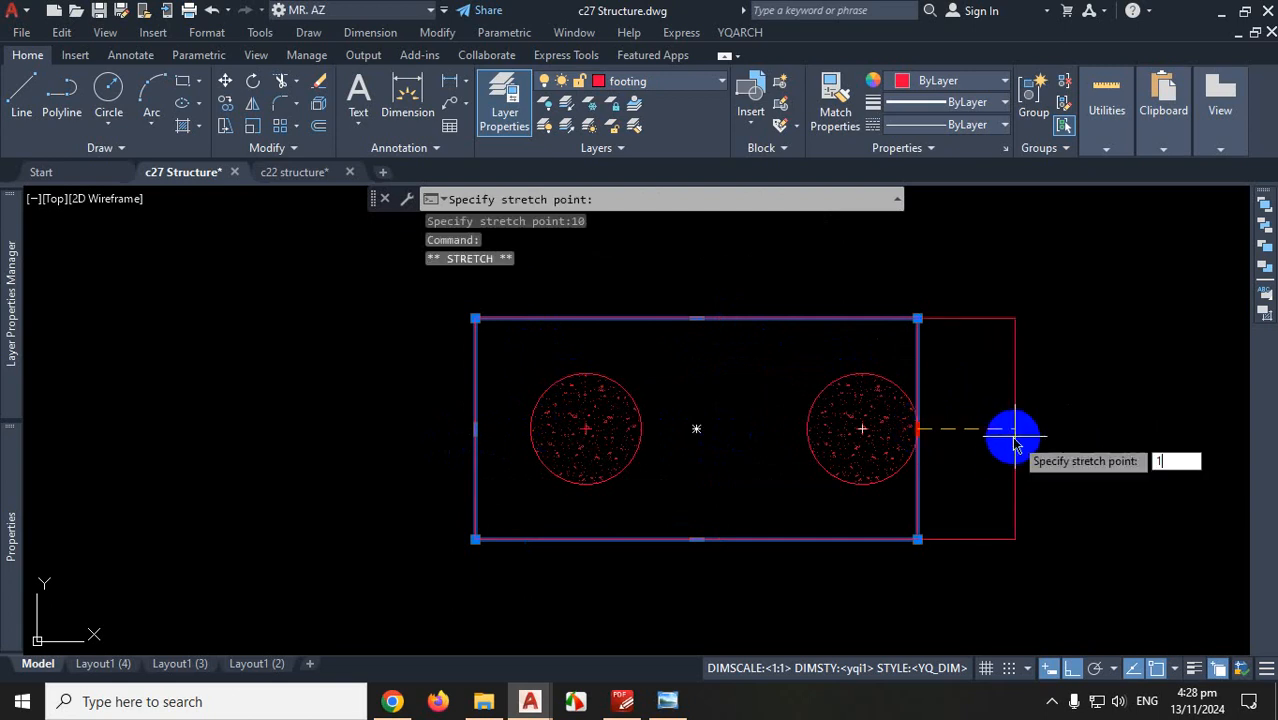
type("0")
key("Return")
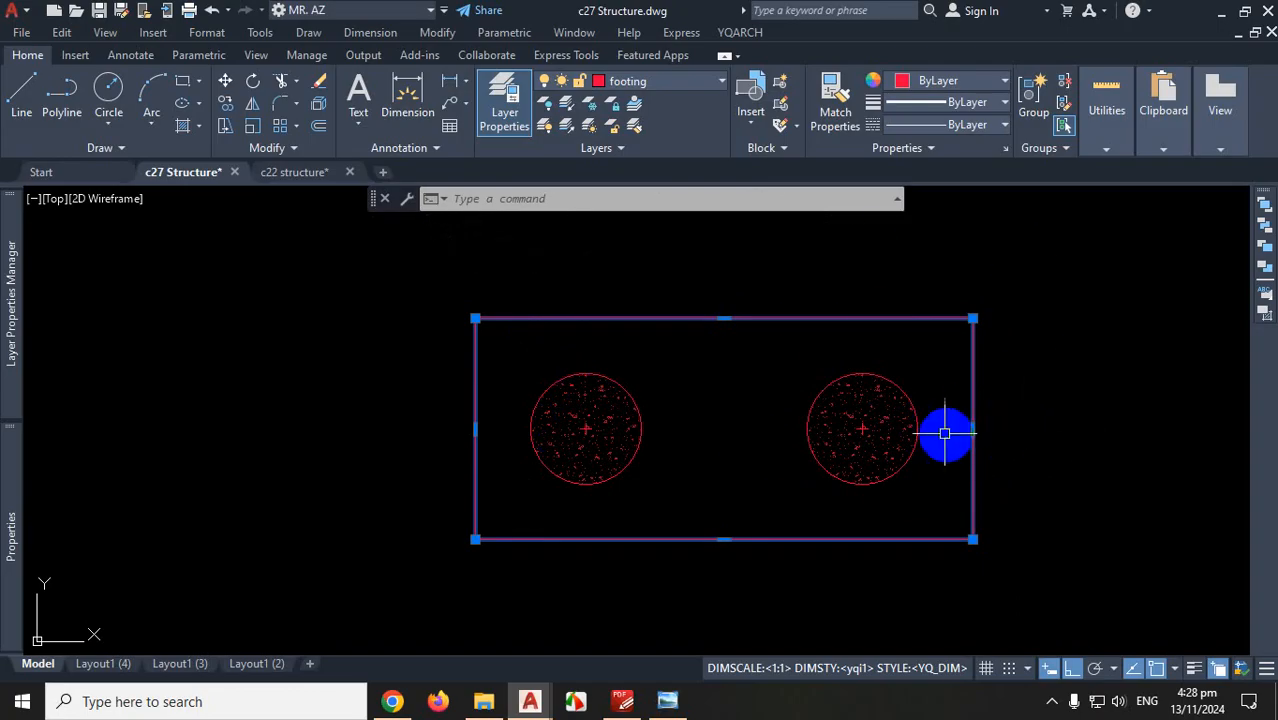
key("Escape")
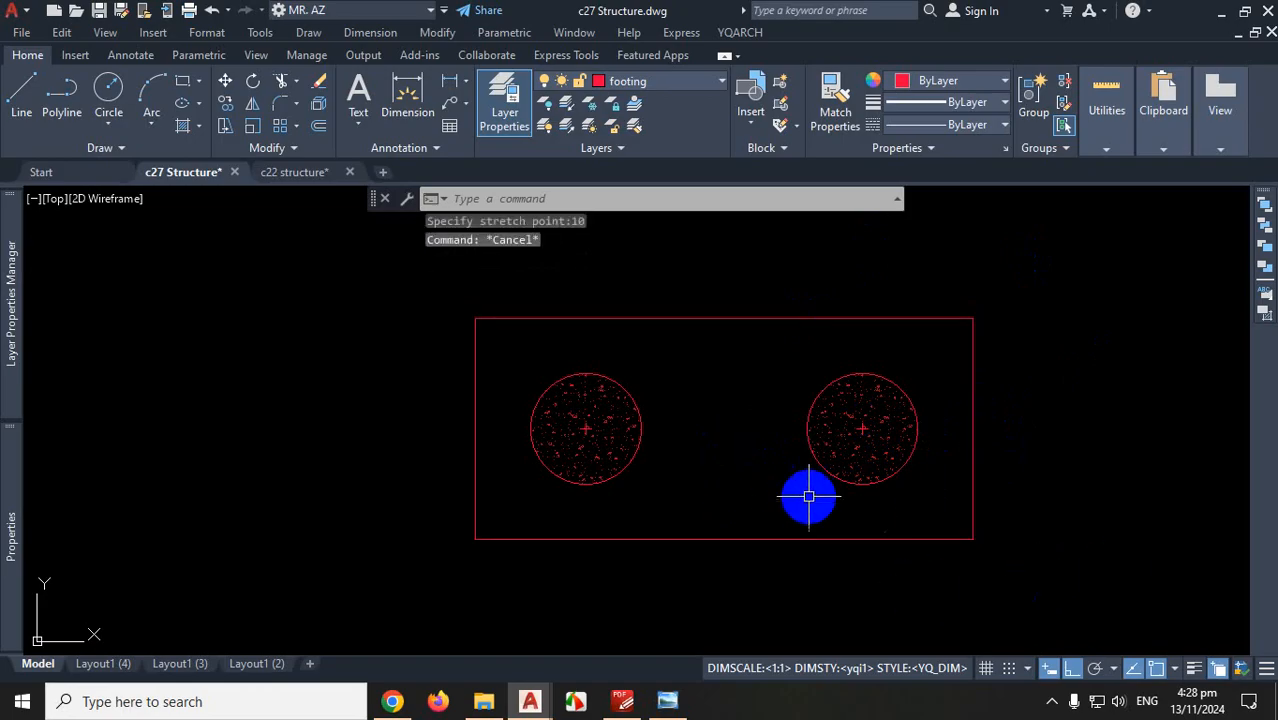
scroll(805, 497, "down", 4)
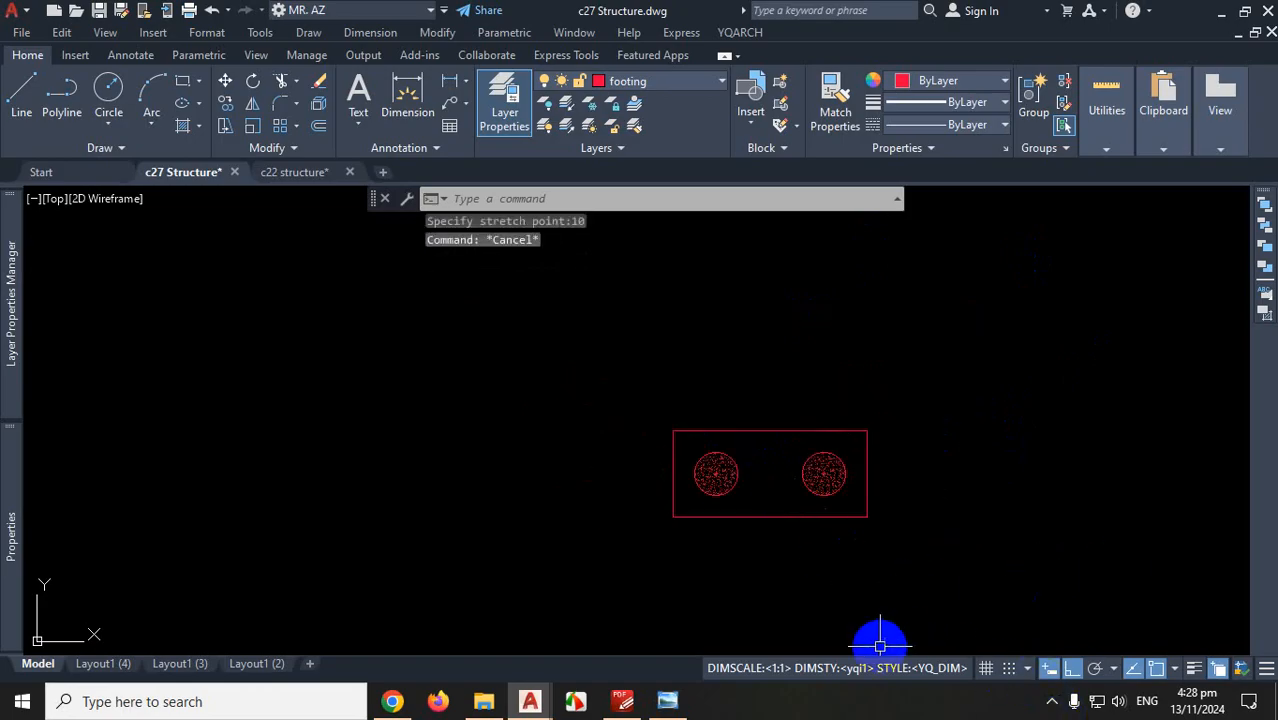
scroll(810, 551, "up", 4)
scroll(736, 508, "down", 4)
left_click(1052, 702)
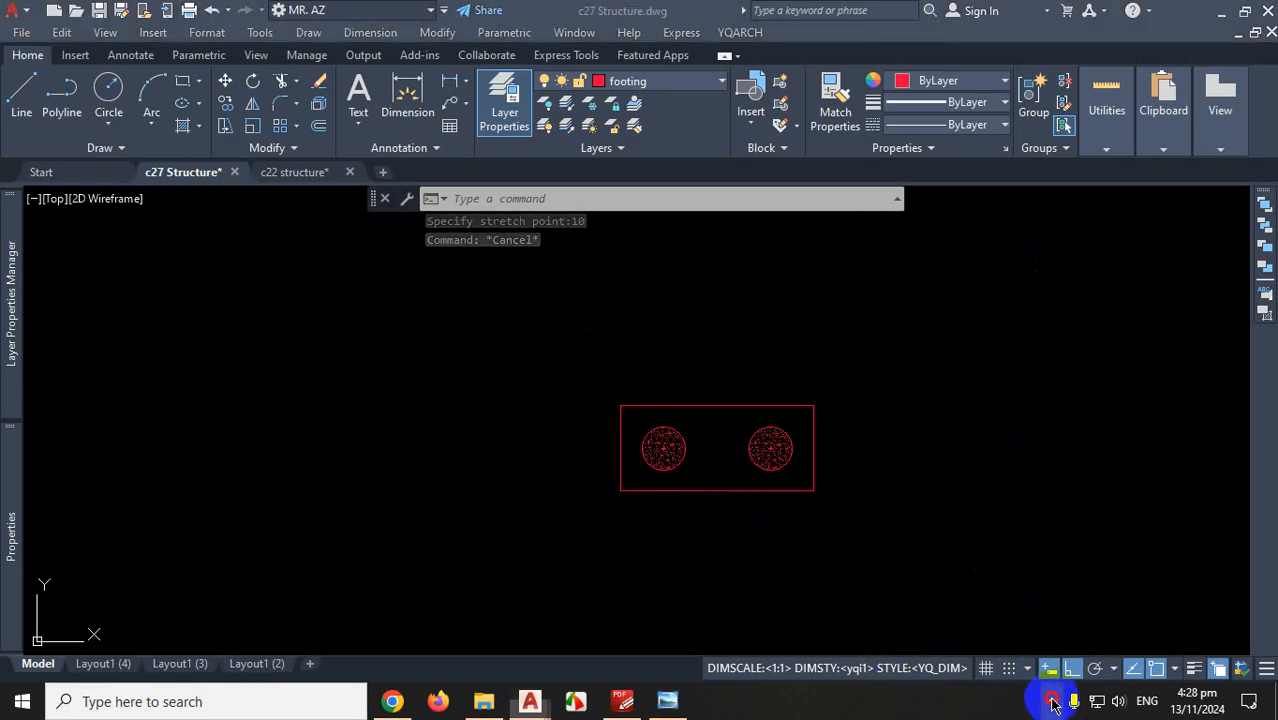
left_click(1066, 670)
Move the two-pile cap outline with both piles straight up beside the structural plans and end the move
scroll(674, 447, "down", 10)
scroll(673, 479, "up", 3)
left_click(571, 437)
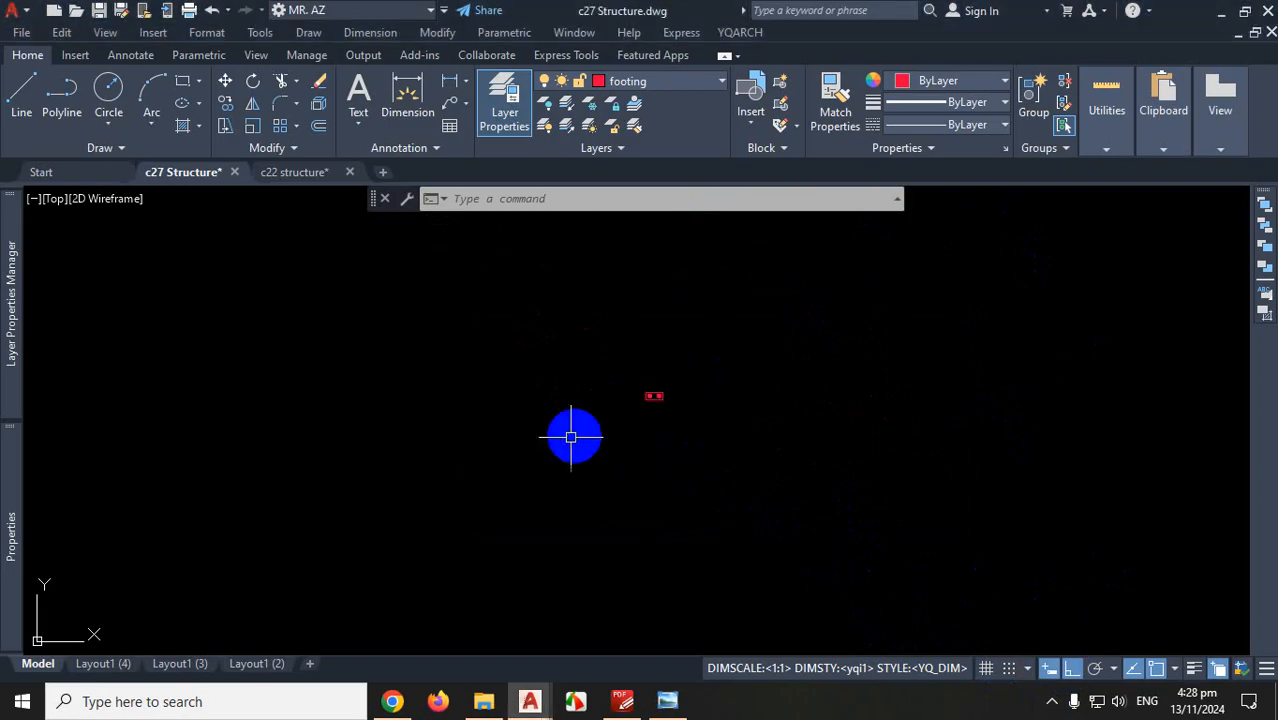
left_click(736, 308)
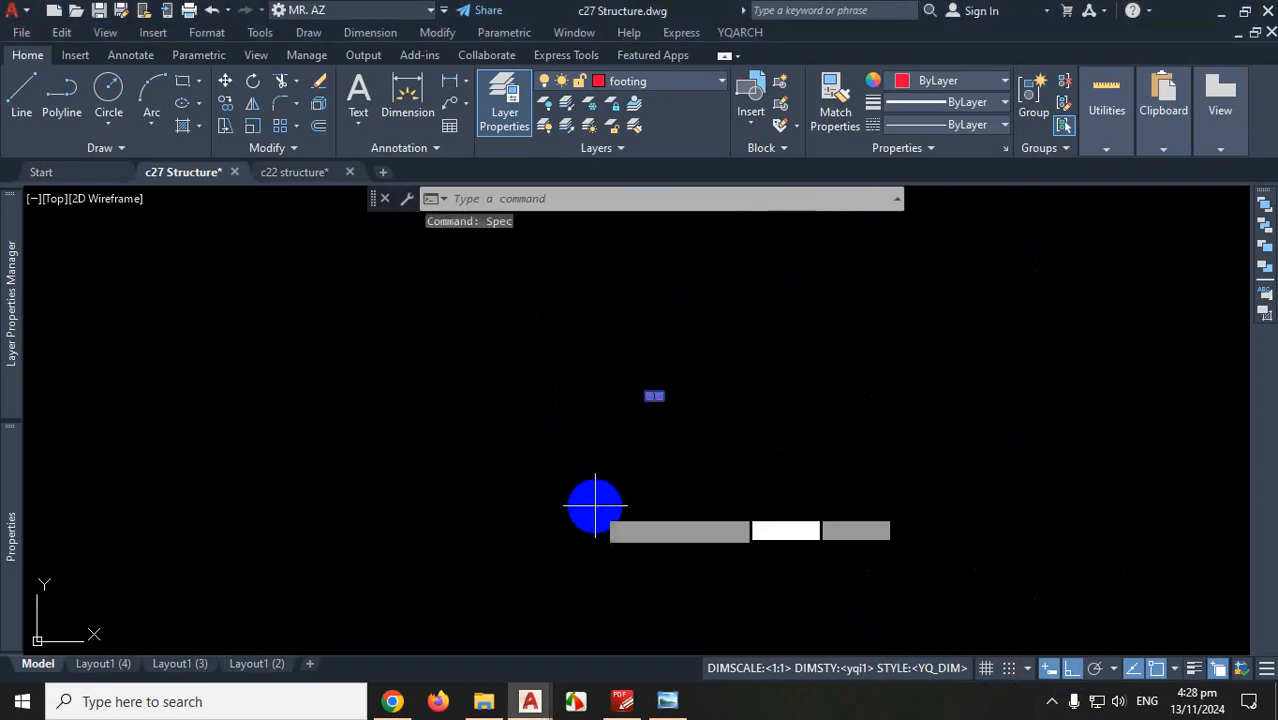
type("m")
key("Return")
left_click(648, 504)
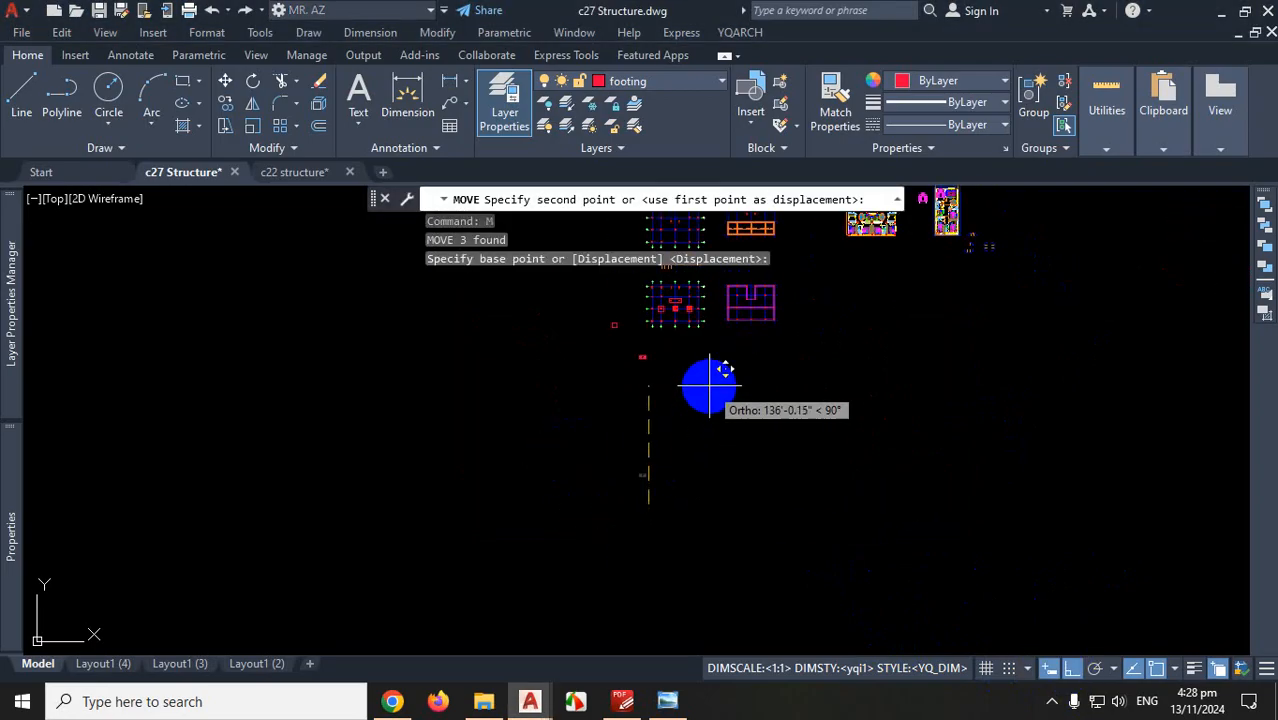
scroll(703, 374, "down", 4)
scroll(698, 308, "up", 6)
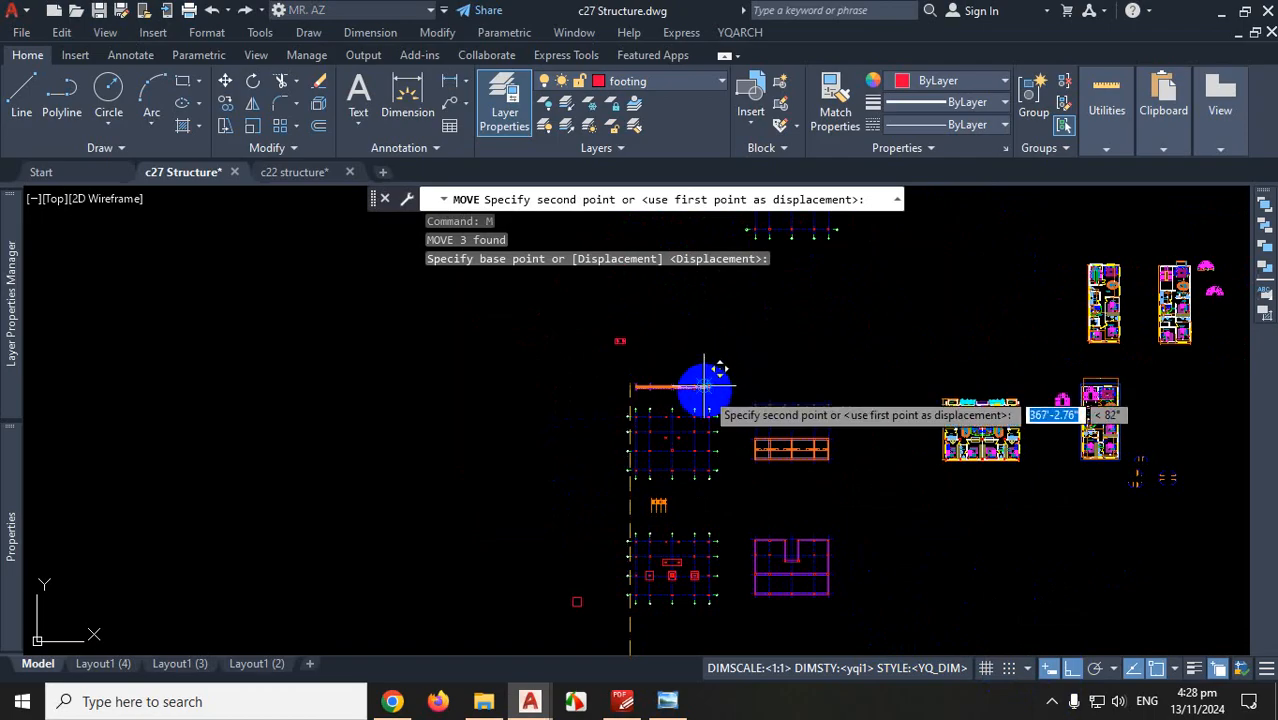
scroll(819, 388, "up", 4)
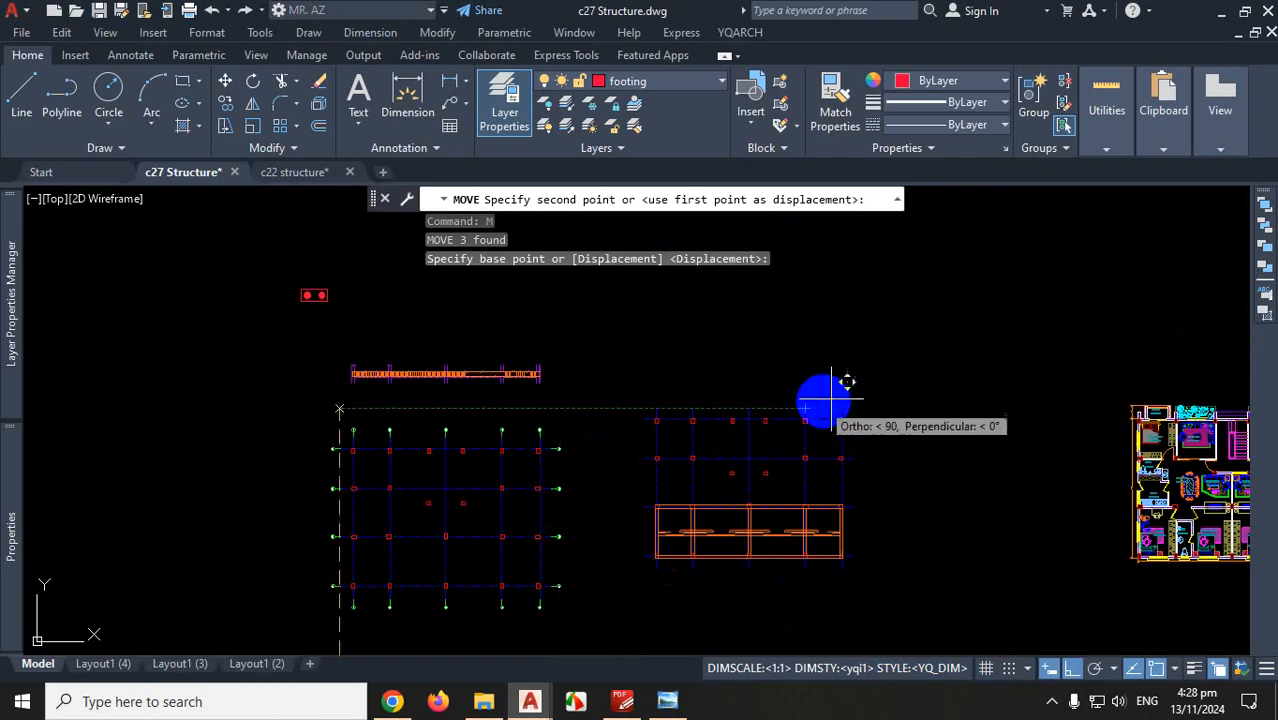
left_click(916, 419)
key("Escape")
Copy the cap and both piles from its centre point to the centre of the column at grid 1/D, with Ortho off
scroll(727, 486, "down", 3)
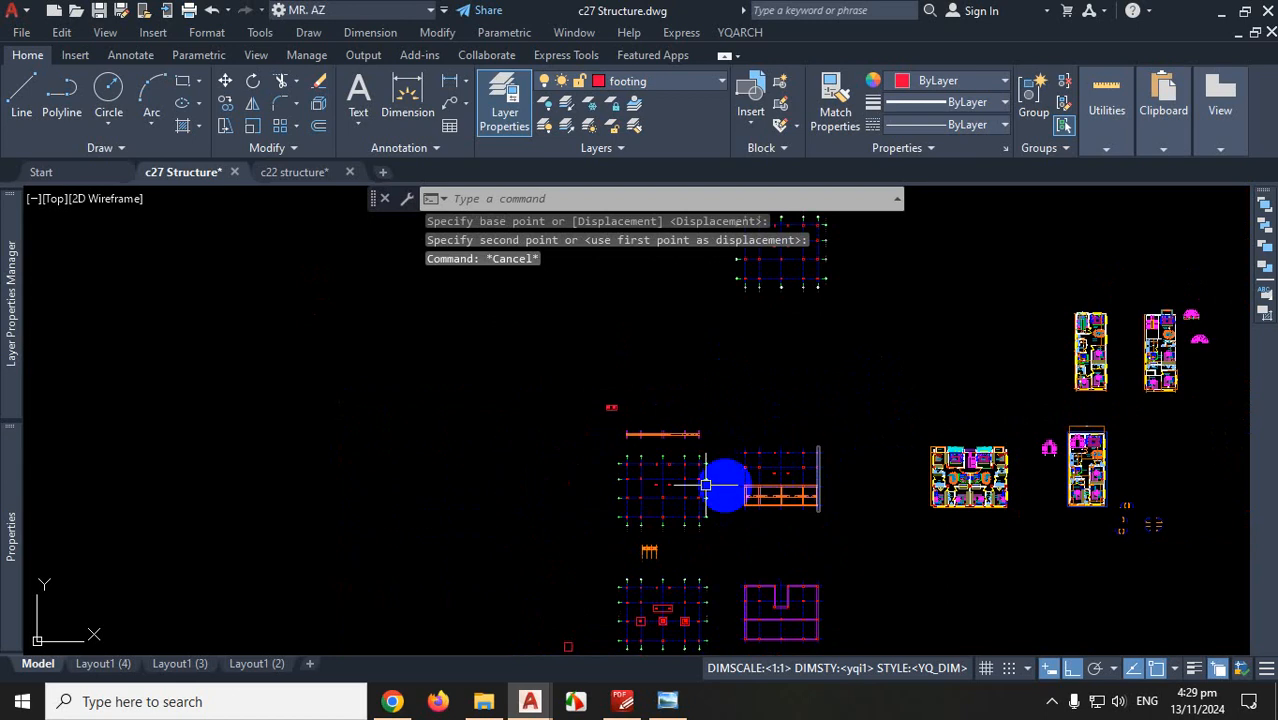
scroll(676, 419, "up", 6)
scroll(560, 375, "down", 3)
scroll(612, 358, "up", 3)
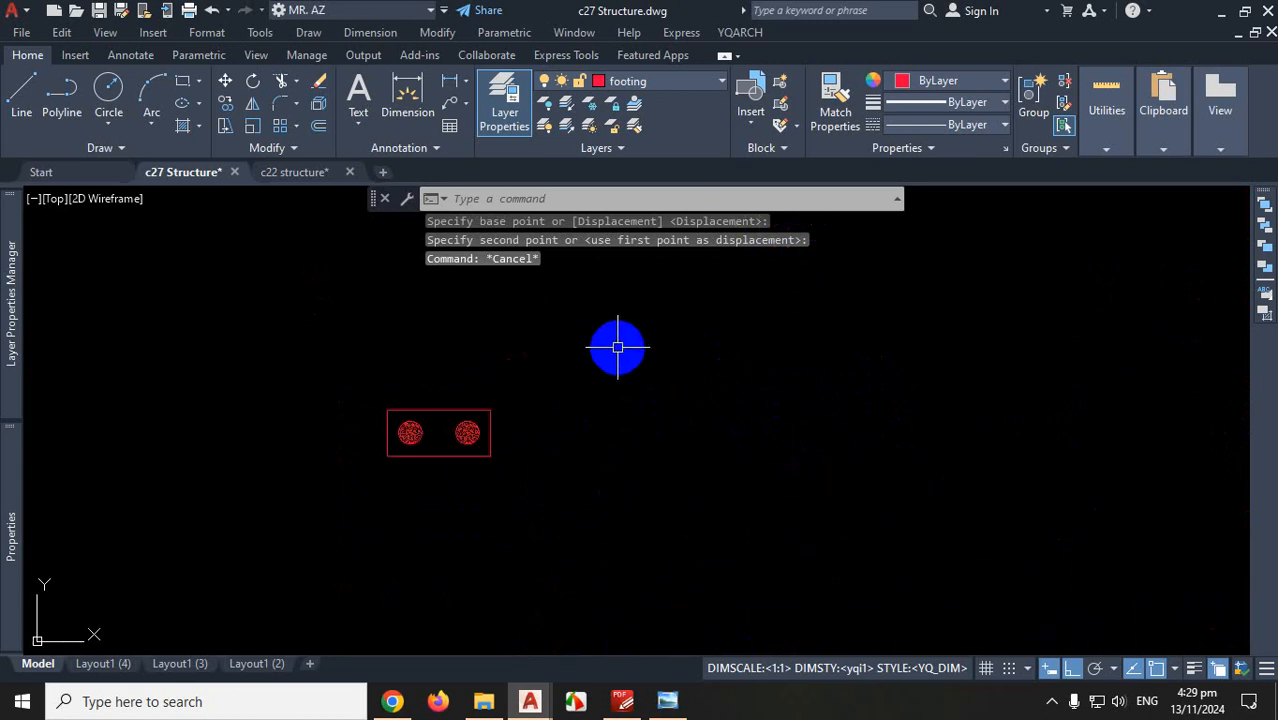
type("o")
key("Return")
left_click(618, 333)
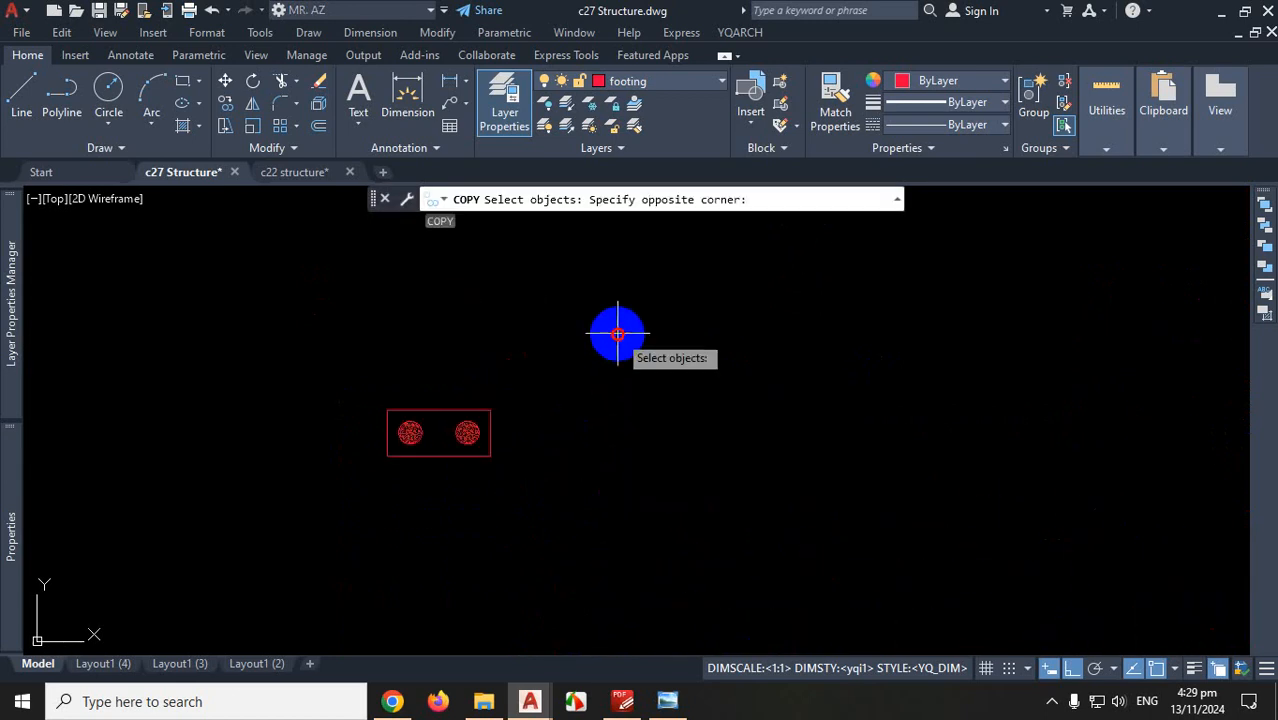
left_click(327, 537)
key("Return")
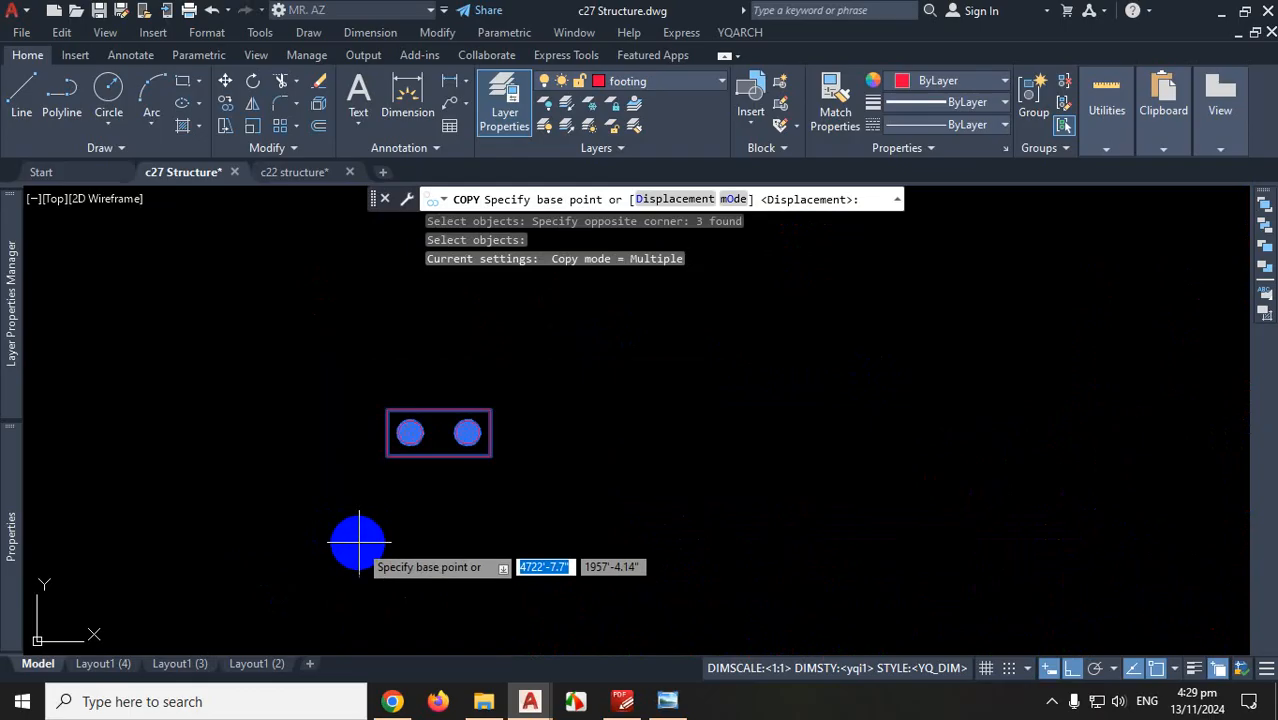
scroll(400, 464, "up", 4)
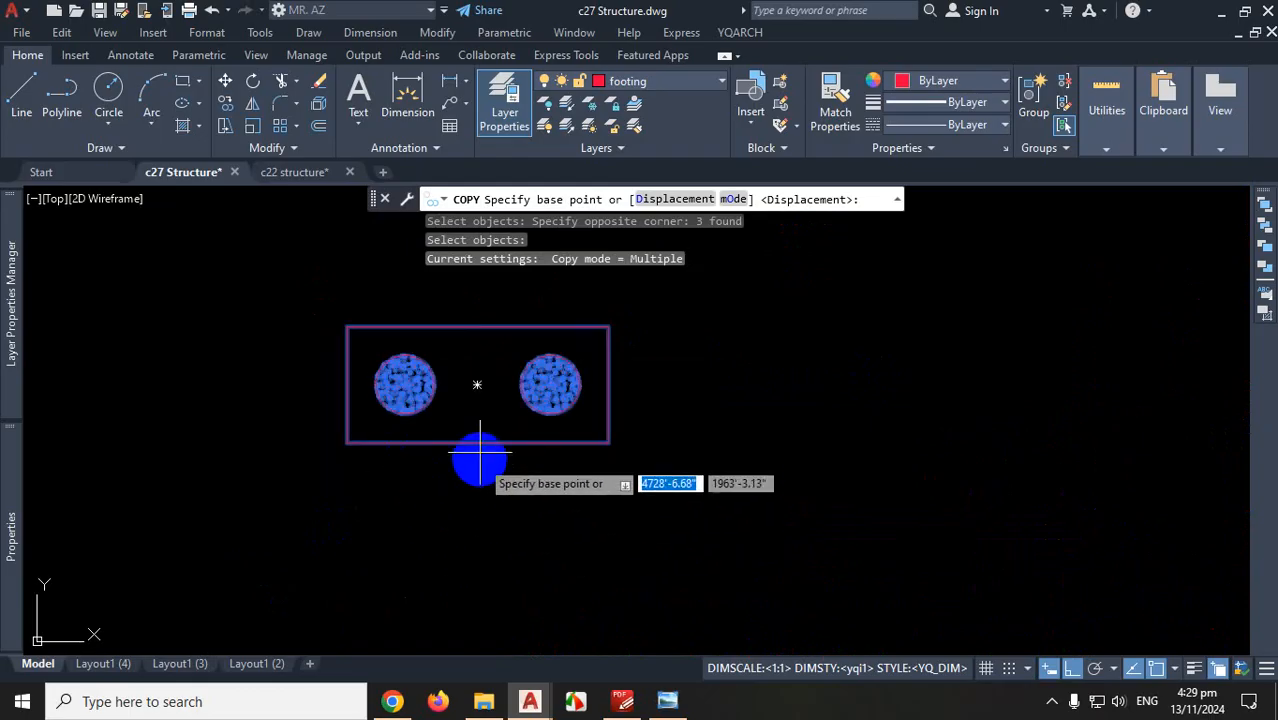
left_click(476, 384)
scroll(520, 350, "down", 5)
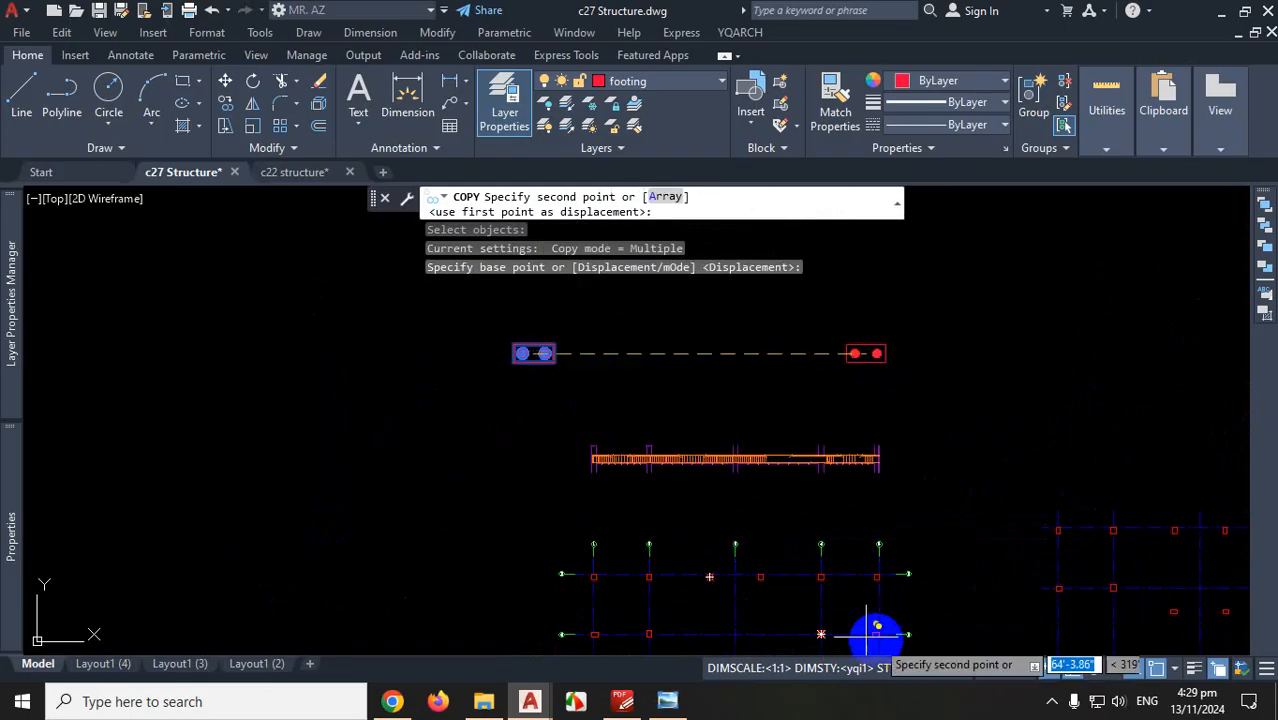
scroll(693, 434, "down", 2)
scroll(665, 305, "up", 6)
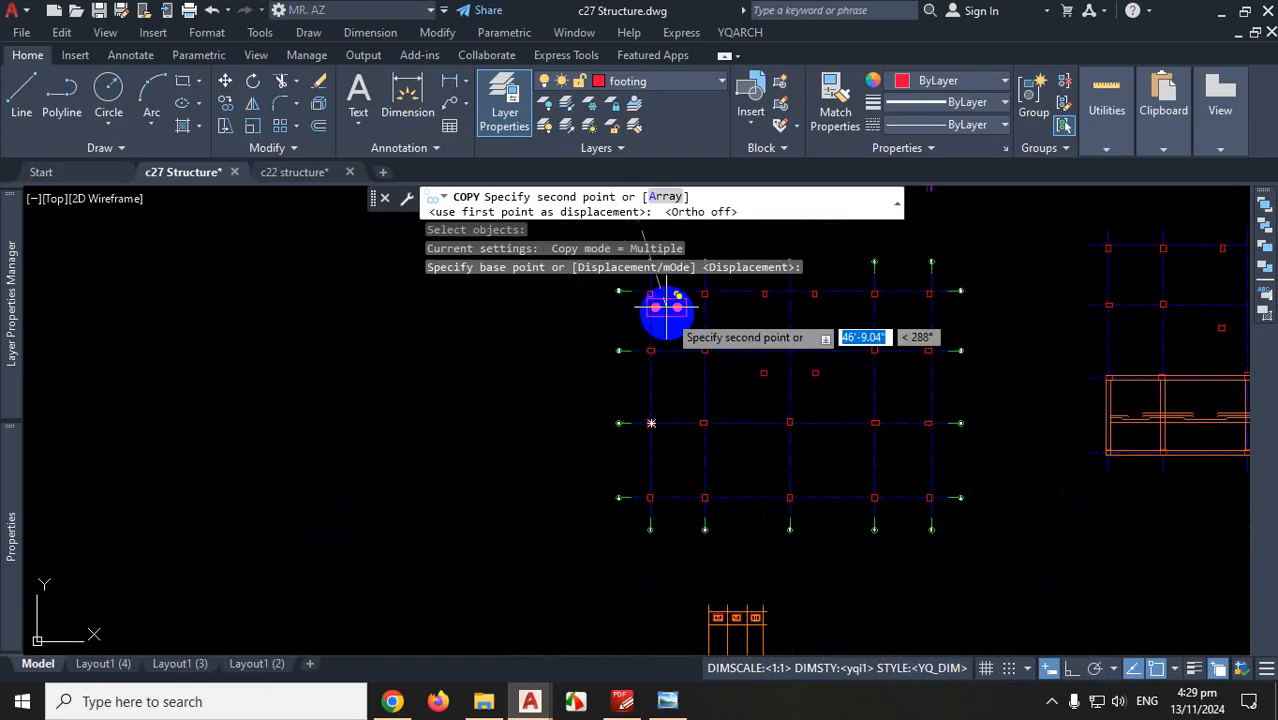
scroll(655, 380, "up", 8)
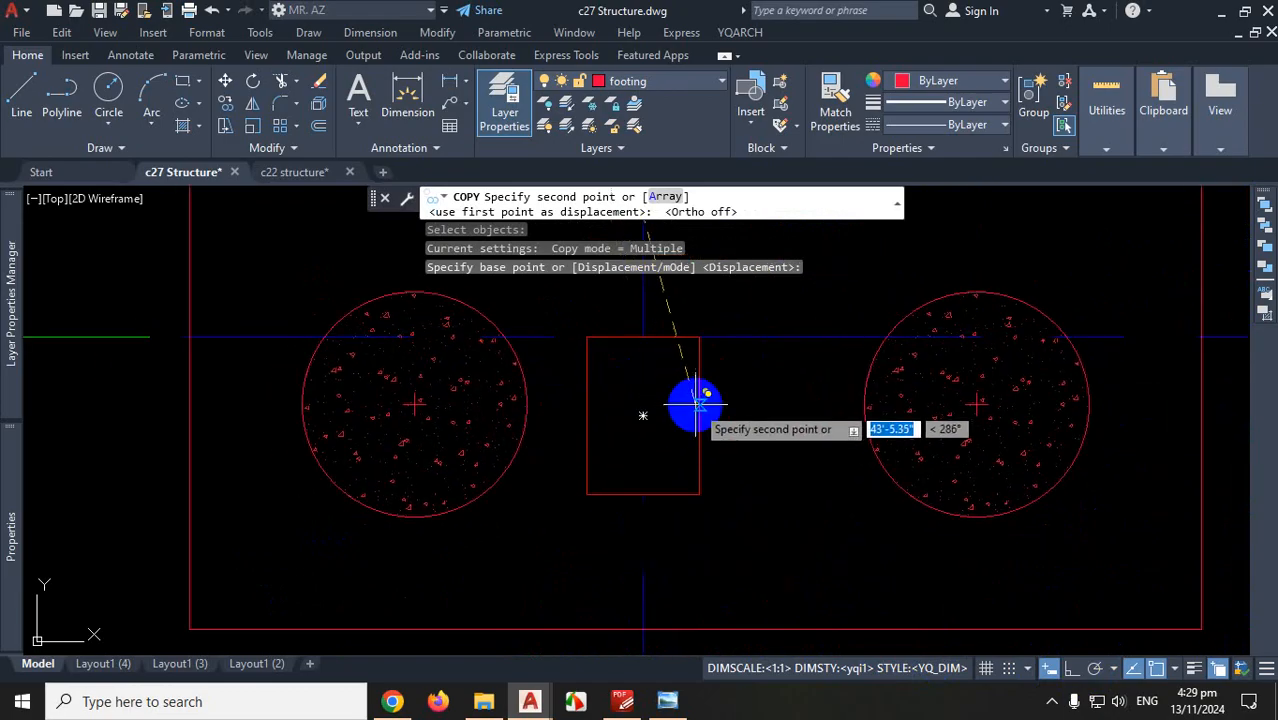
scroll(684, 446, "down", 4)
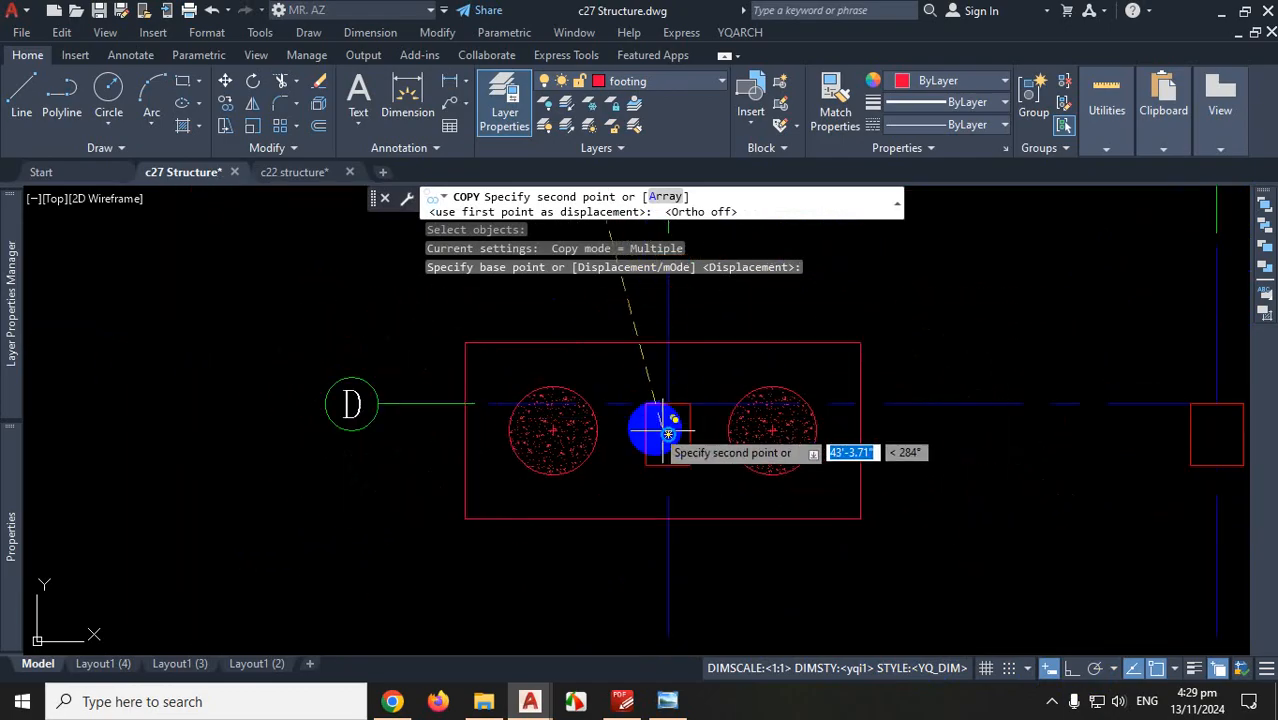
scroll(663, 455, "down", 8)
scroll(680, 459, "up", 2)
scroll(680, 459, "up", 8)
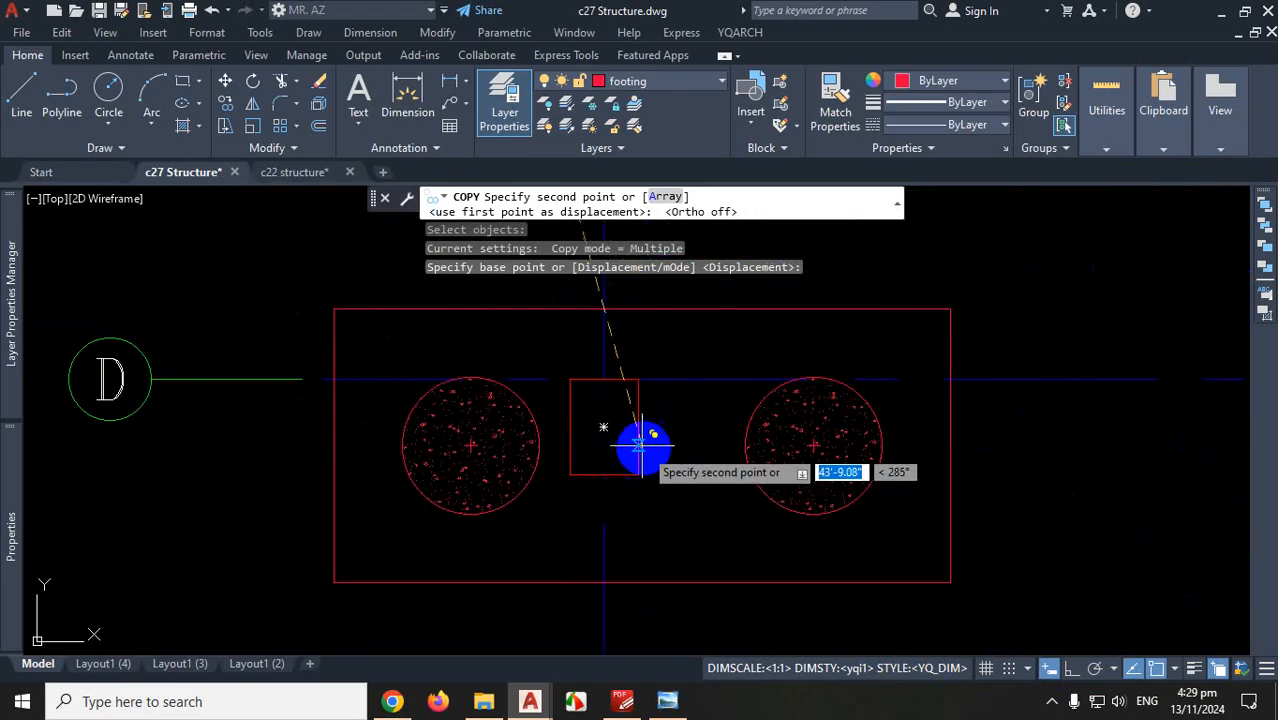
left_click(603, 427)
scroll(583, 530, "down", 2)
key("Escape")
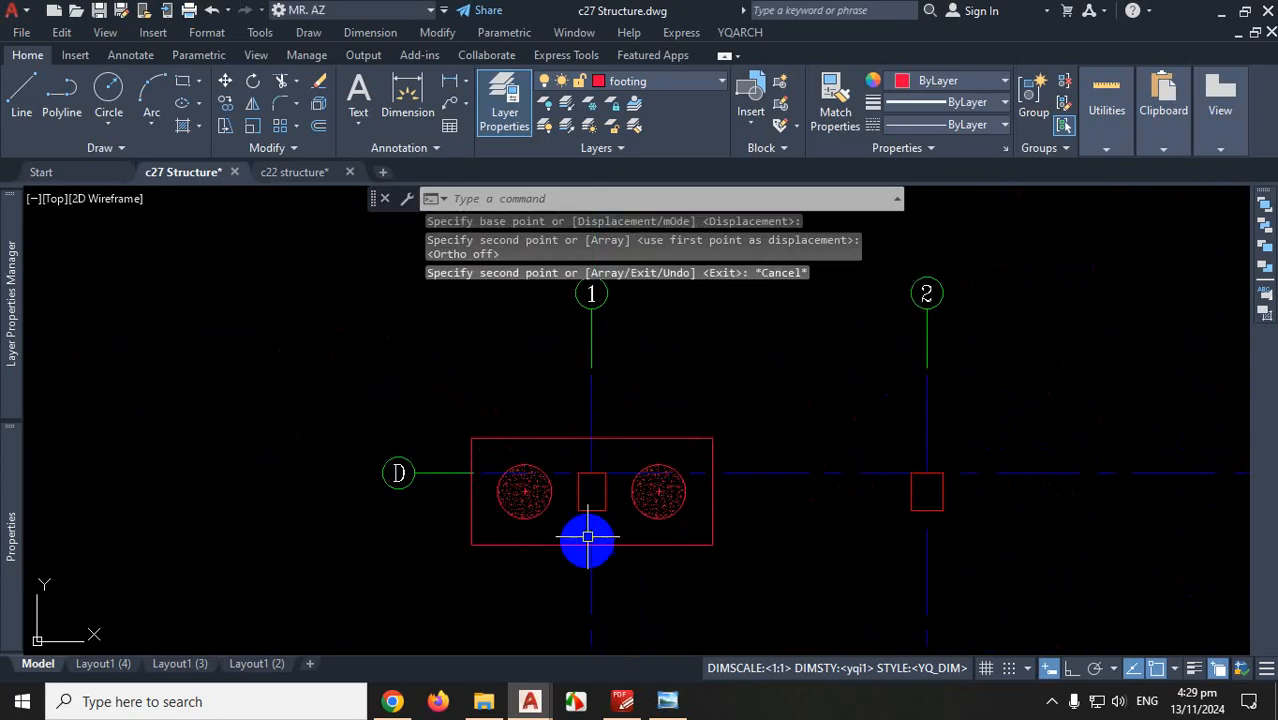
Examine the copied two-pile cap's placement at grid 1/D and the surrounding columns
scroll(673, 500, "down", 4)
scroll(690, 549, "up", 2)
scroll(690, 549, "up", 2)
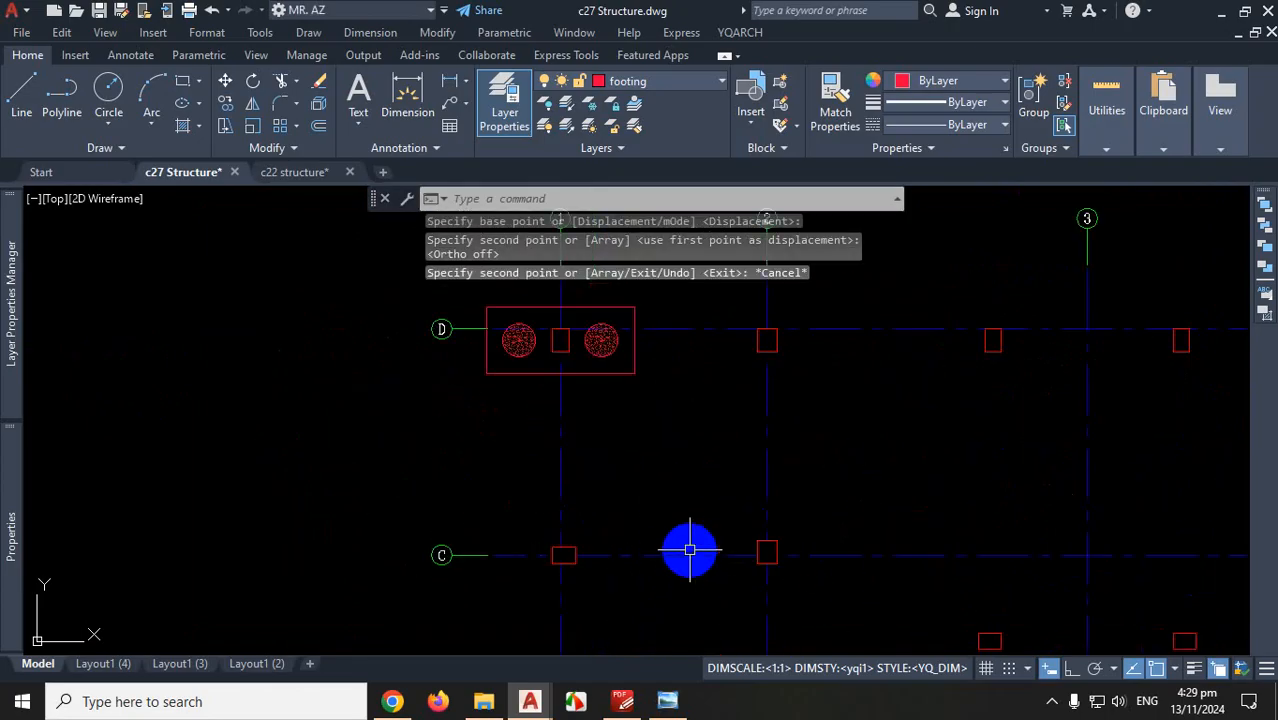
scroll(681, 549, "down", 2)
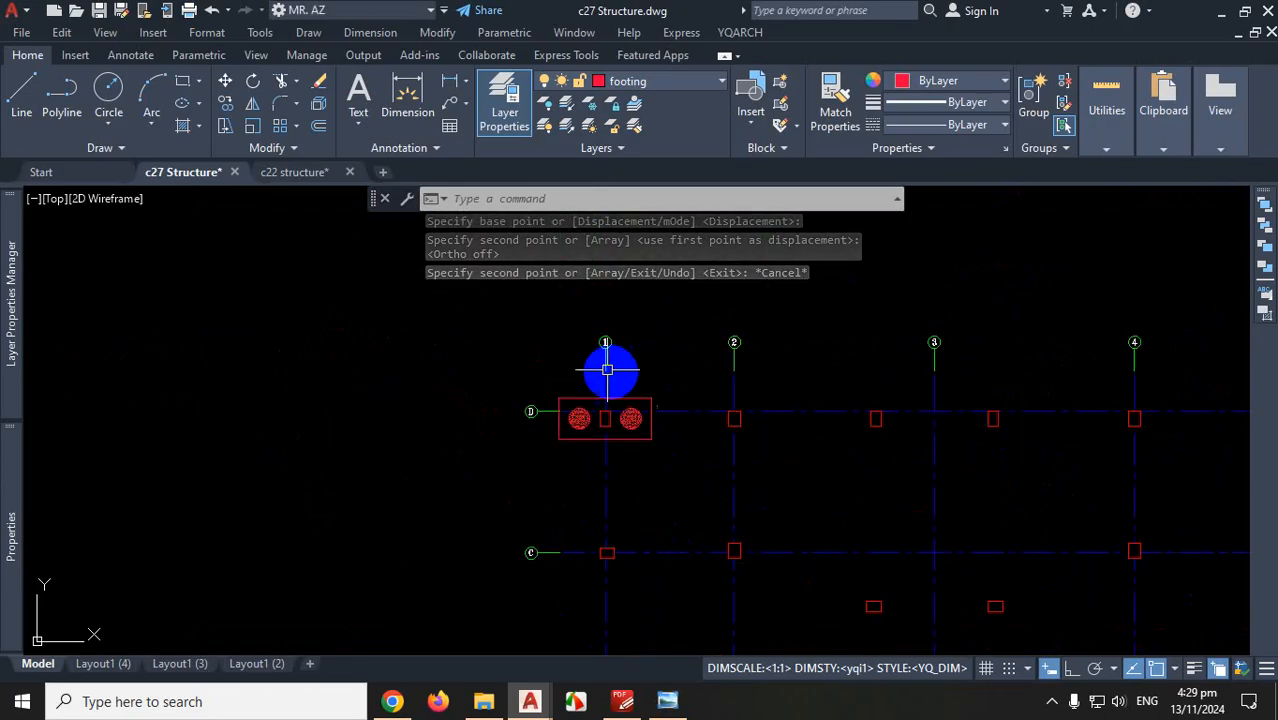
scroll(585, 513, "up", 4)
scroll(617, 545, "down", 6)
scroll(617, 545, "down", 3)
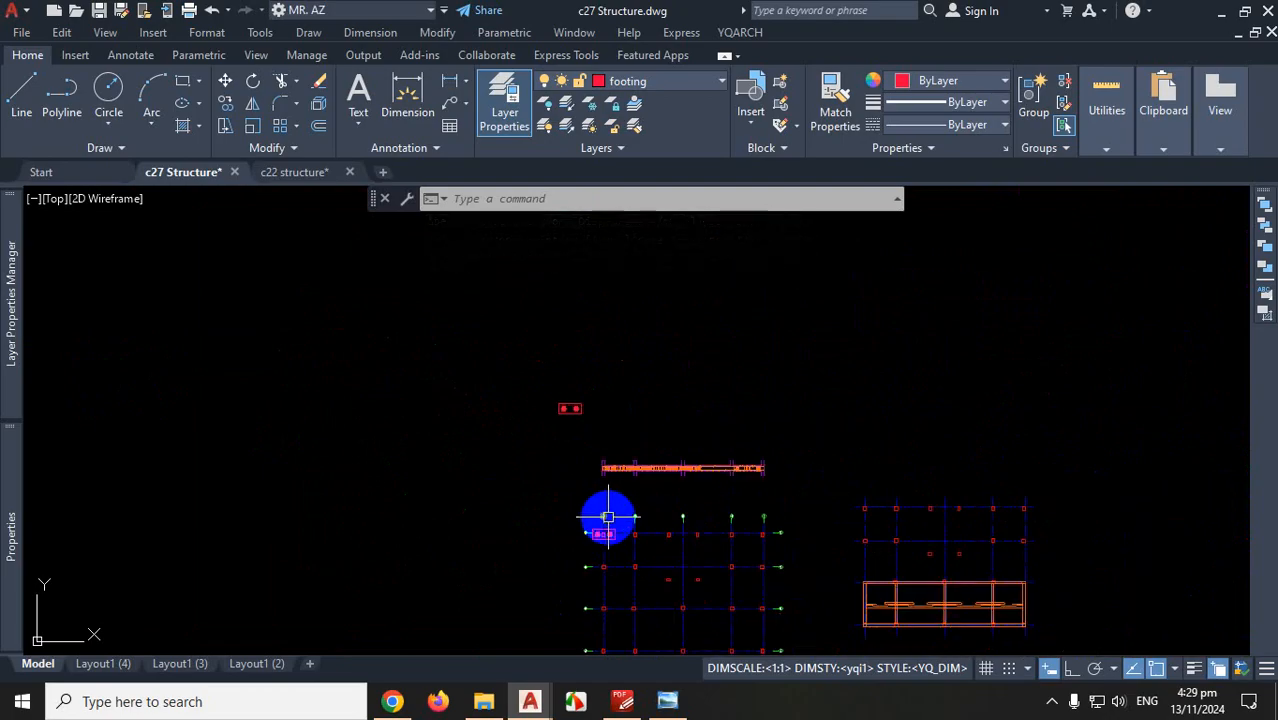
scroll(578, 425, "up", 7)
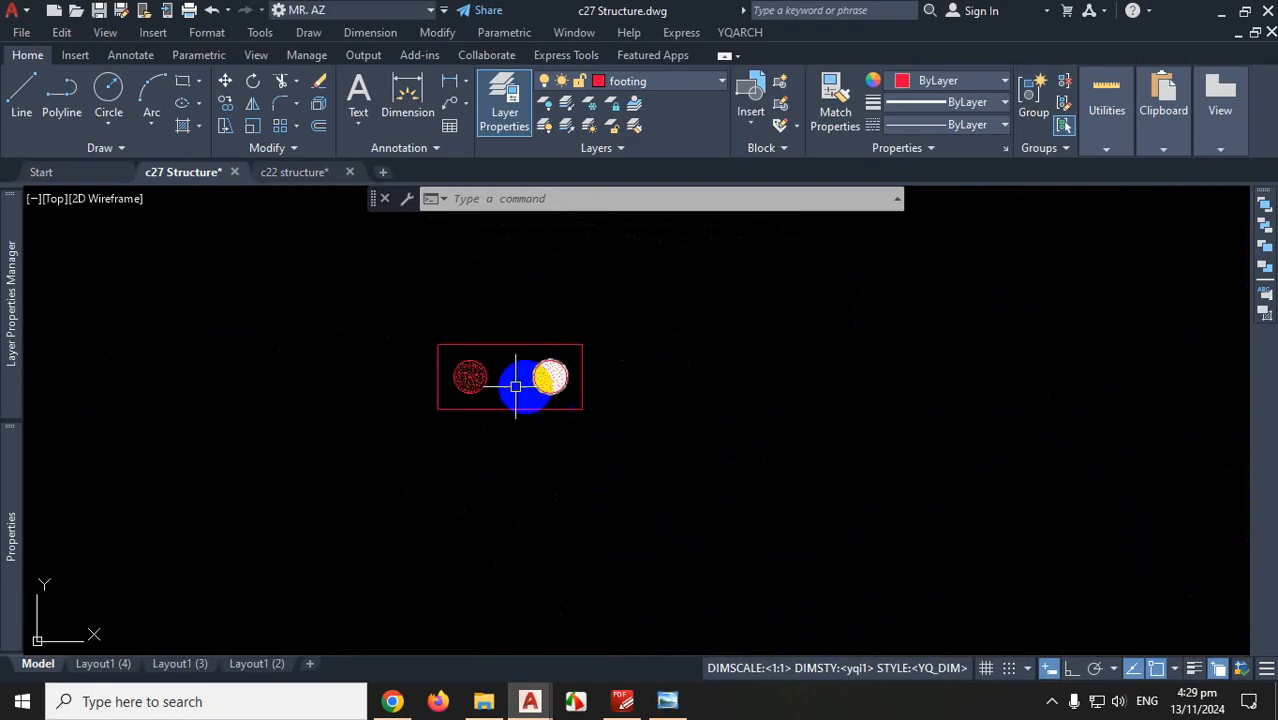
left_click(409, 308)
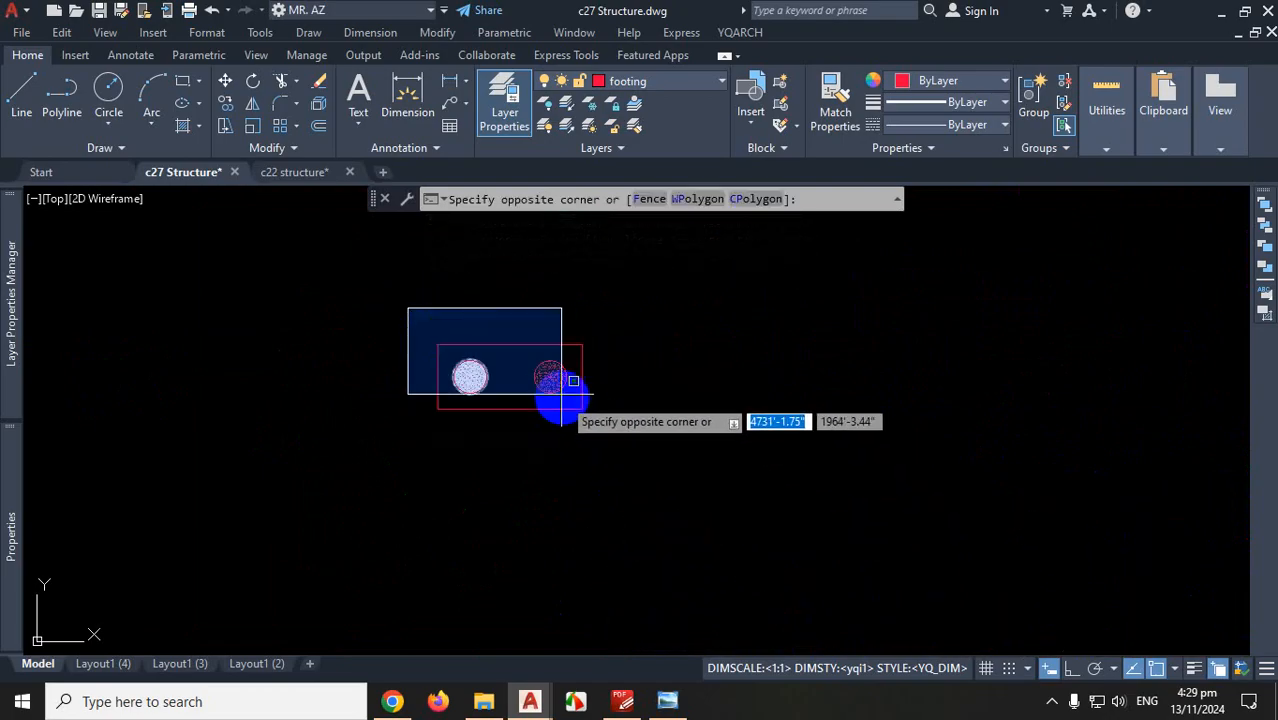
scroll(556, 392, "up", 6)
key("Escape")
Copy the original cap's two piles horizontally to the empty area right of the cap, with Ortho on, and end the copy
scroll(456, 385, "down", 4)
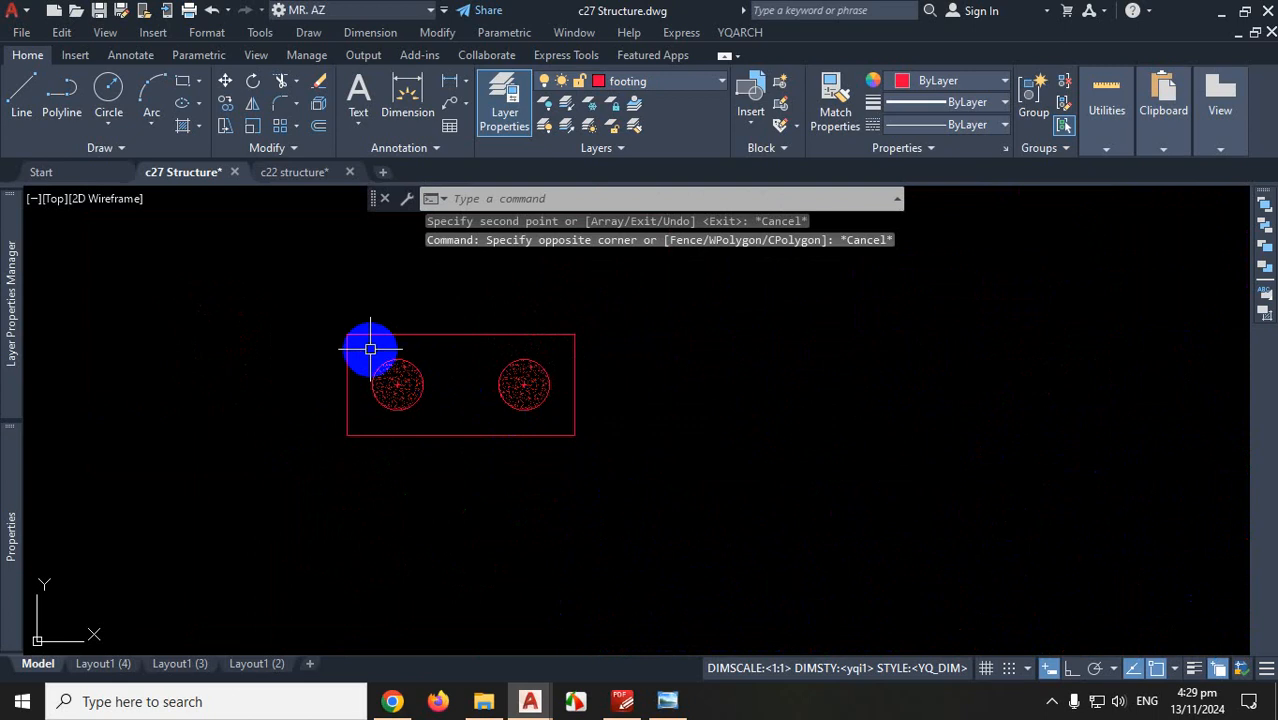
left_click(558, 420)
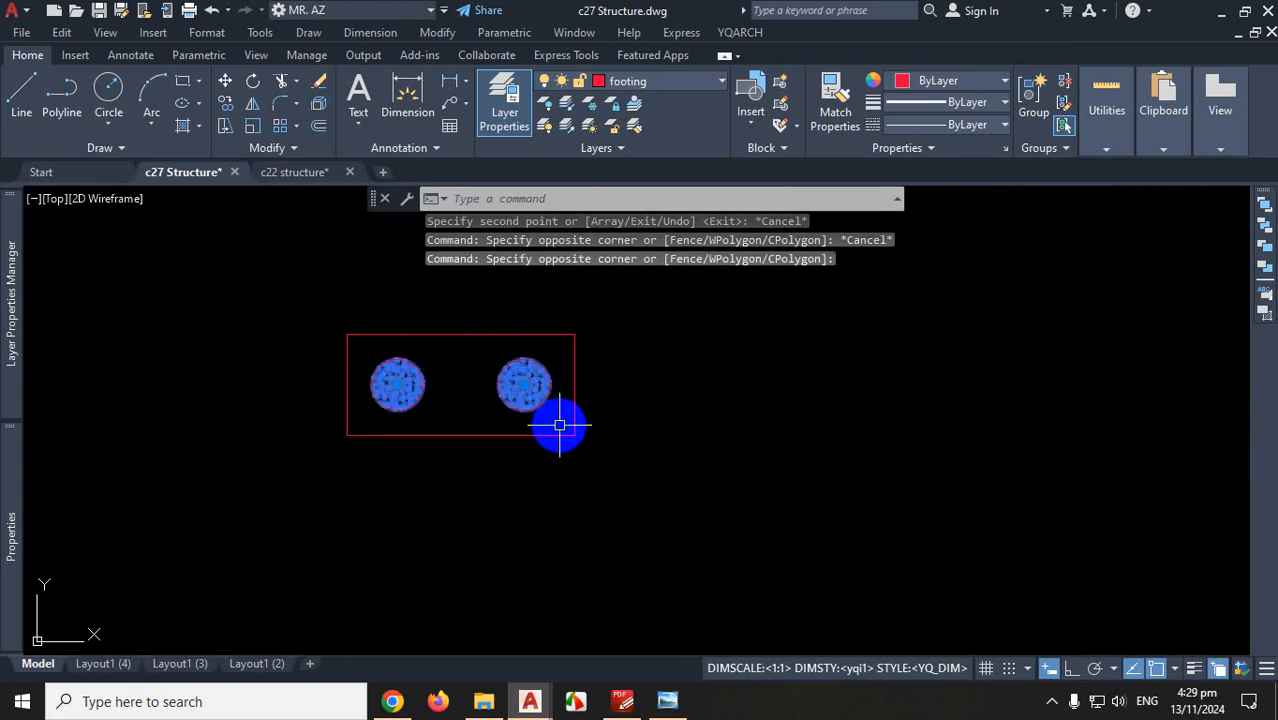
type("o")
key("Return")
left_click(561, 434)
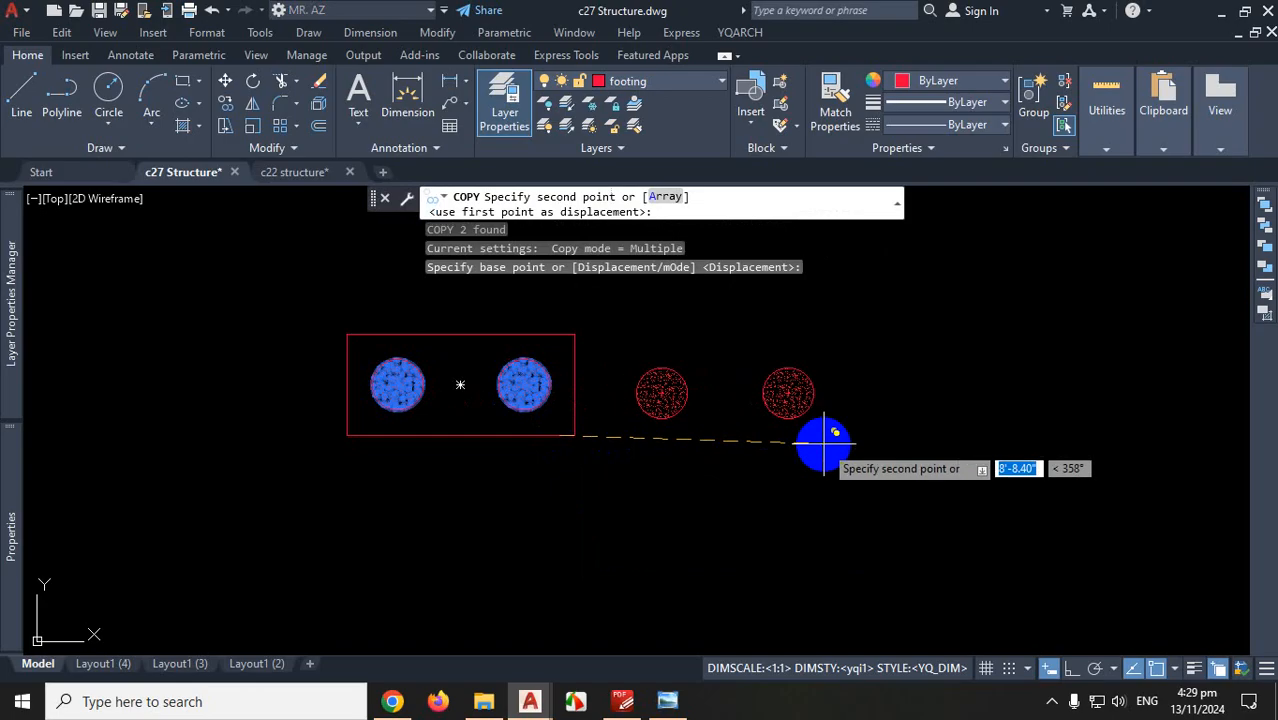
left_click(1071, 668)
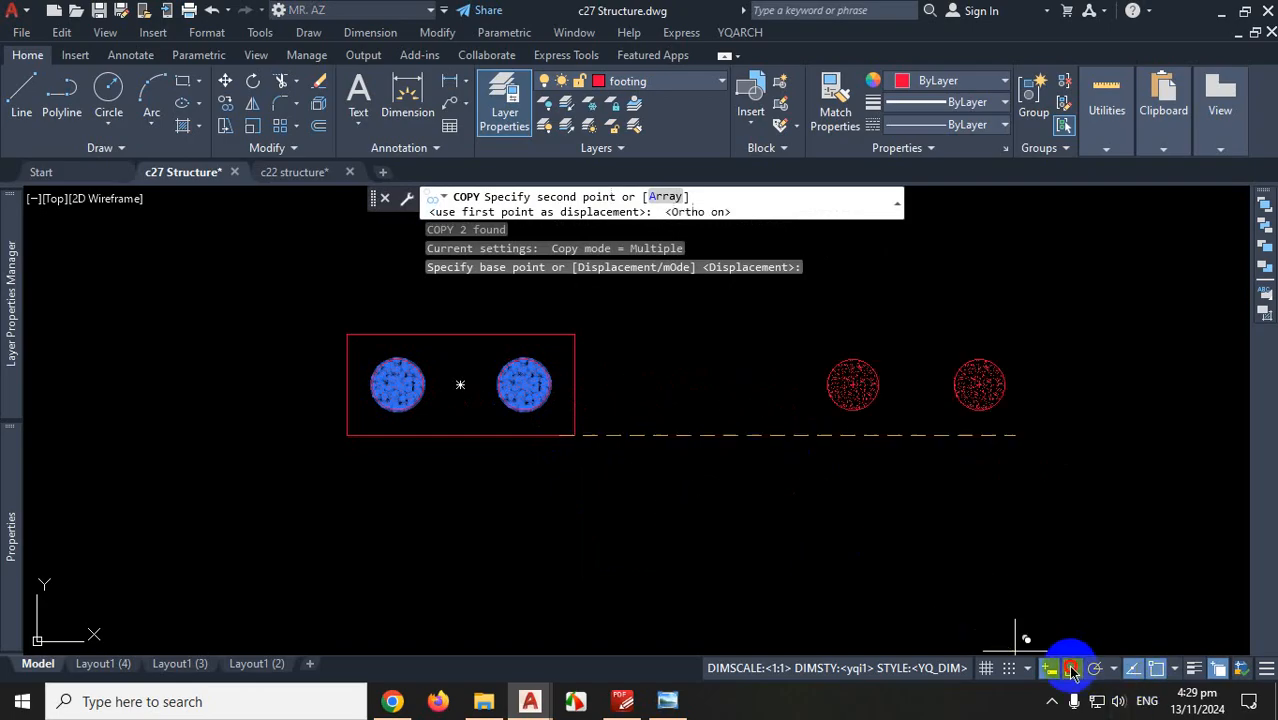
left_click(925, 531)
key("Escape")
scroll(875, 577, "down", 1)
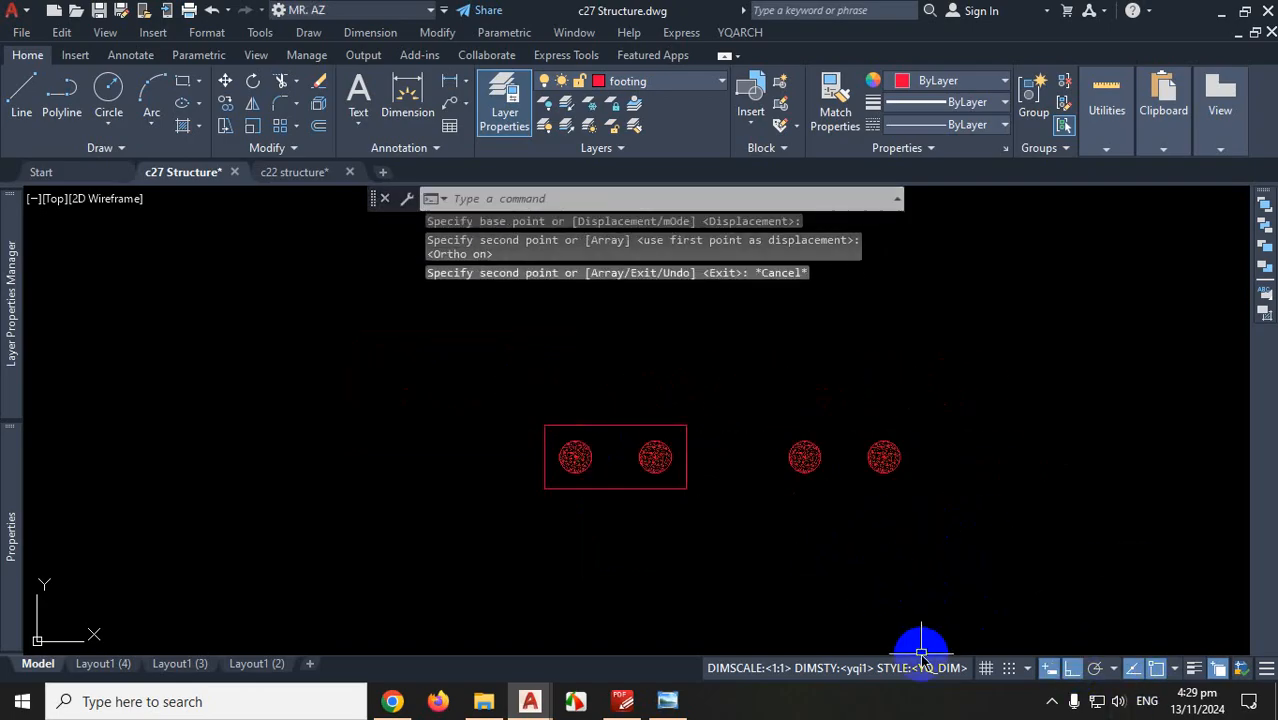
Switch to the pile cap reference image and trace the three-pile arrangement's centre-to-centre lines
left_click(668, 703)
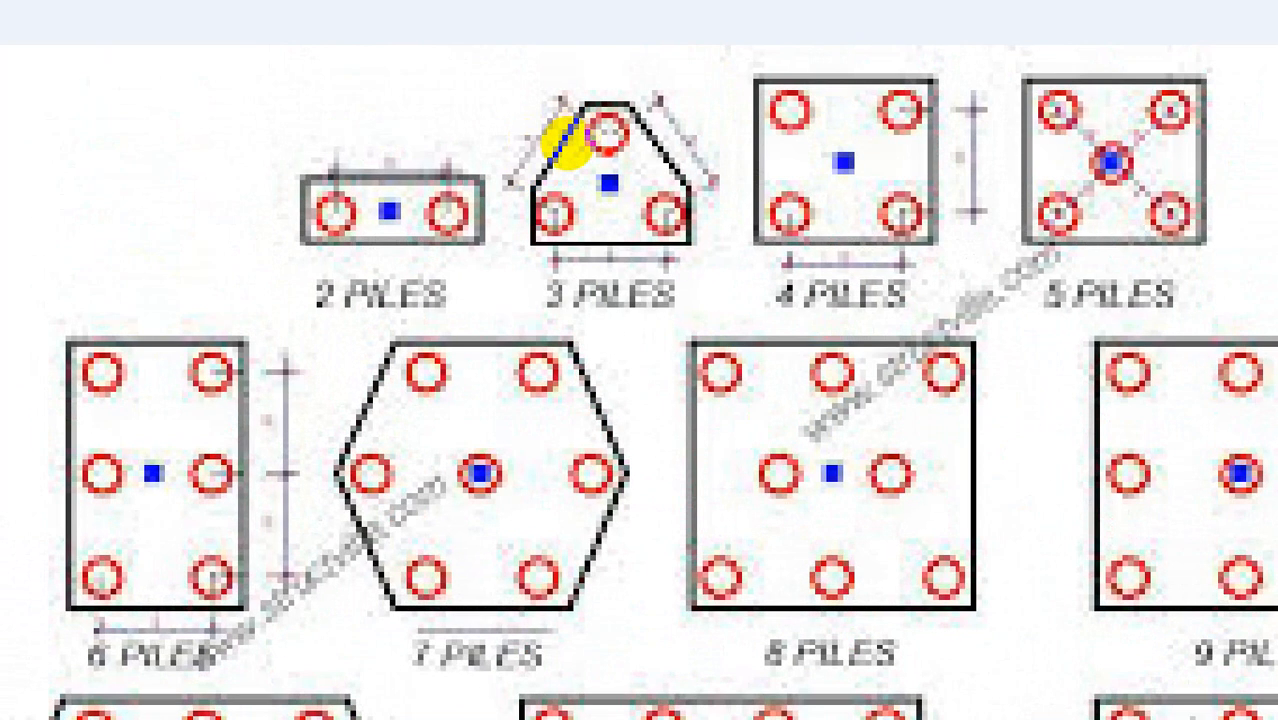
left_click_drag(563, 135, 545, 171)
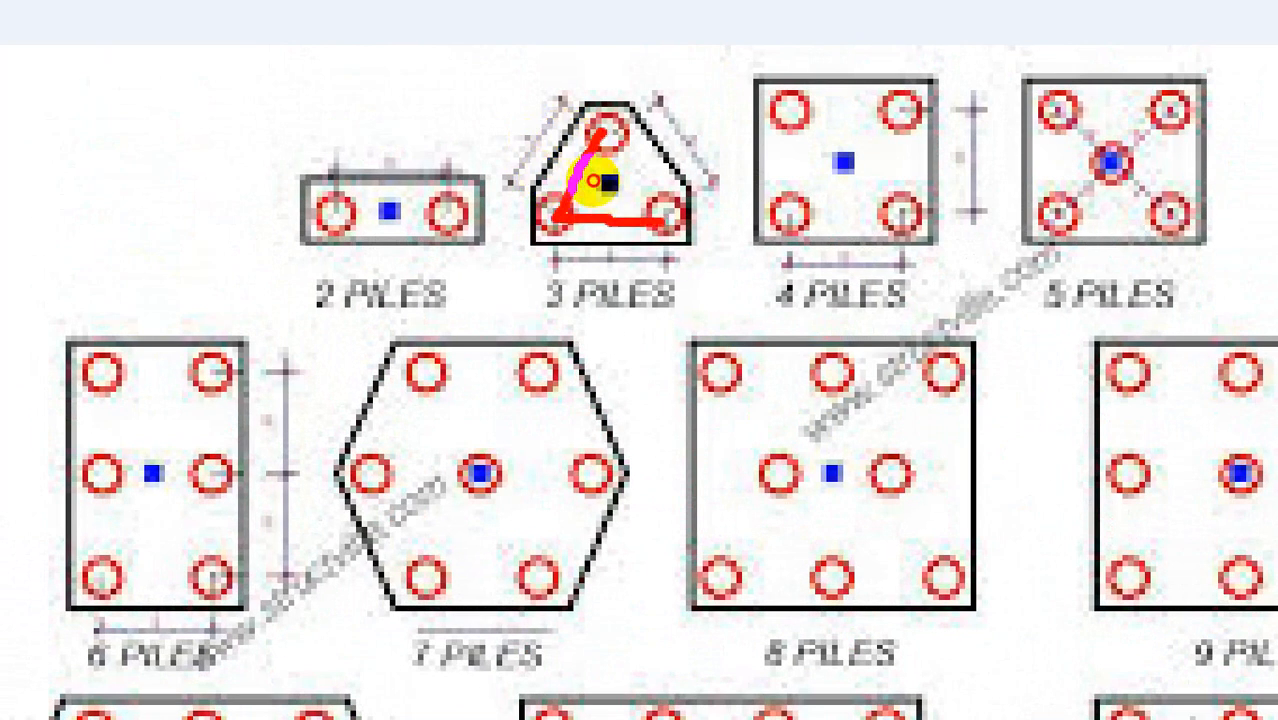
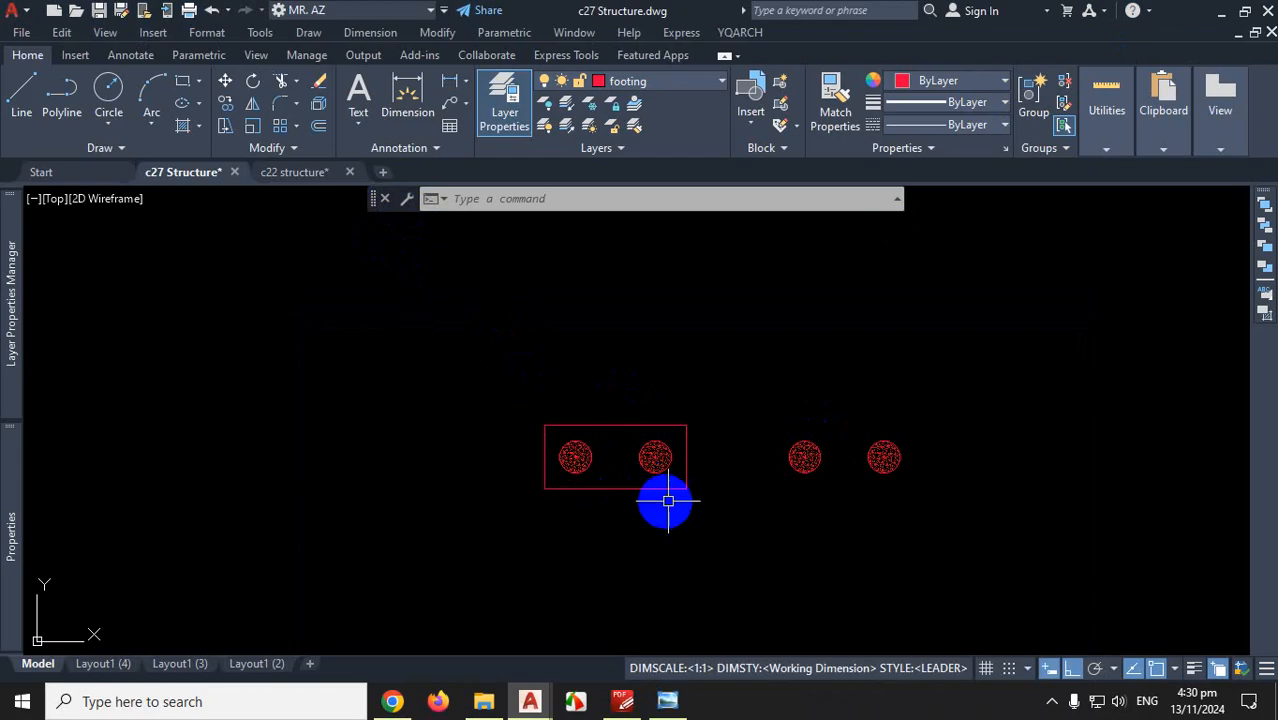
scroll(703, 490, "up", 4)
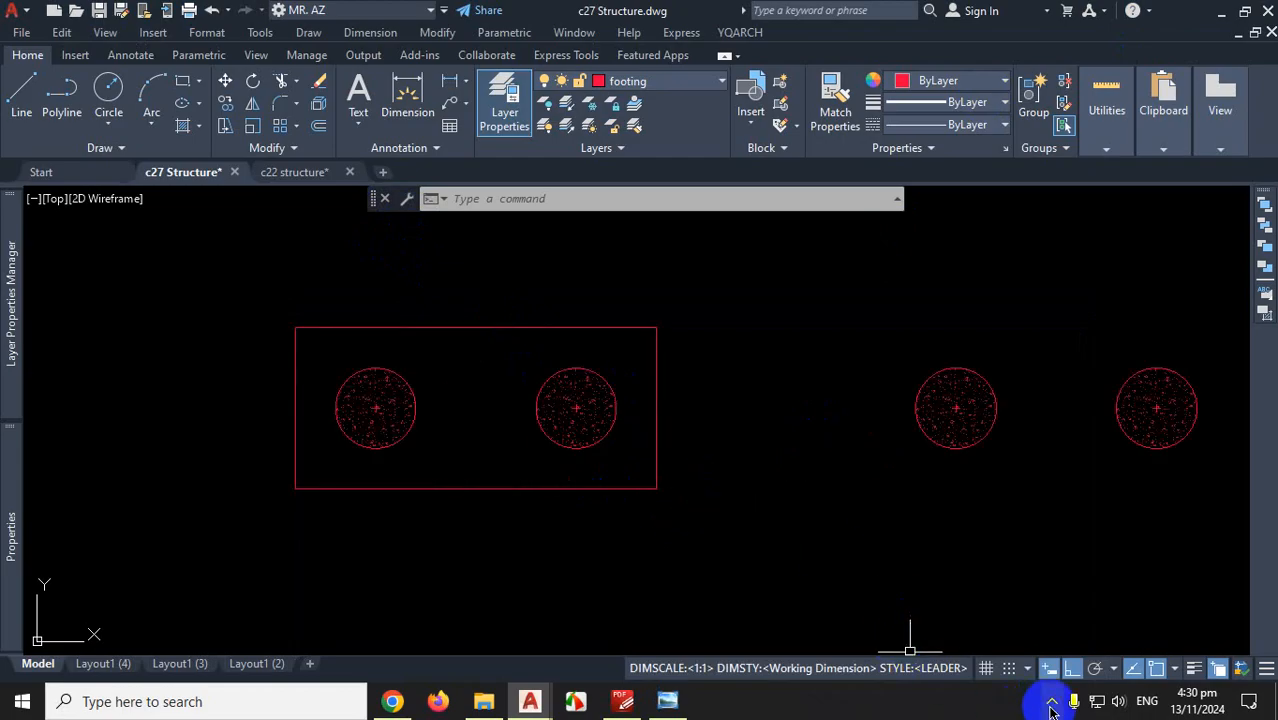
left_click(198, 83)
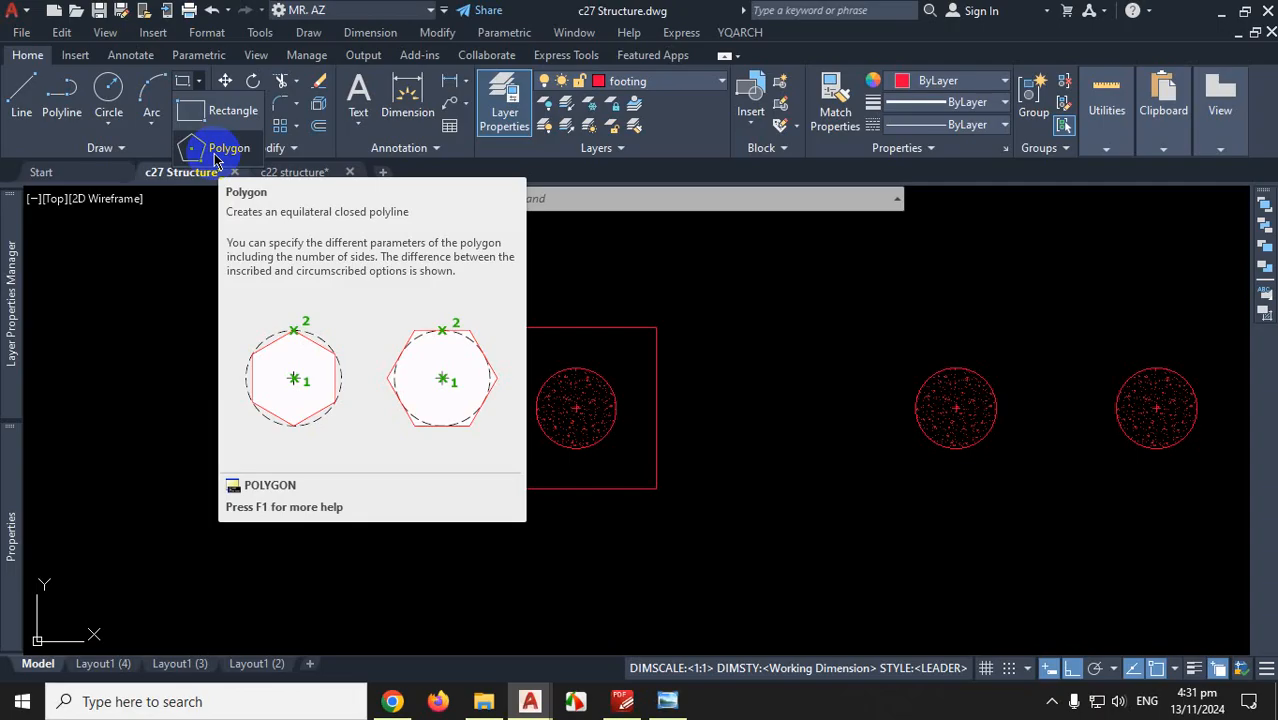
key("ctrl+1")
left_click(216, 156)
left_click_drag(200, 166, 243, 166)
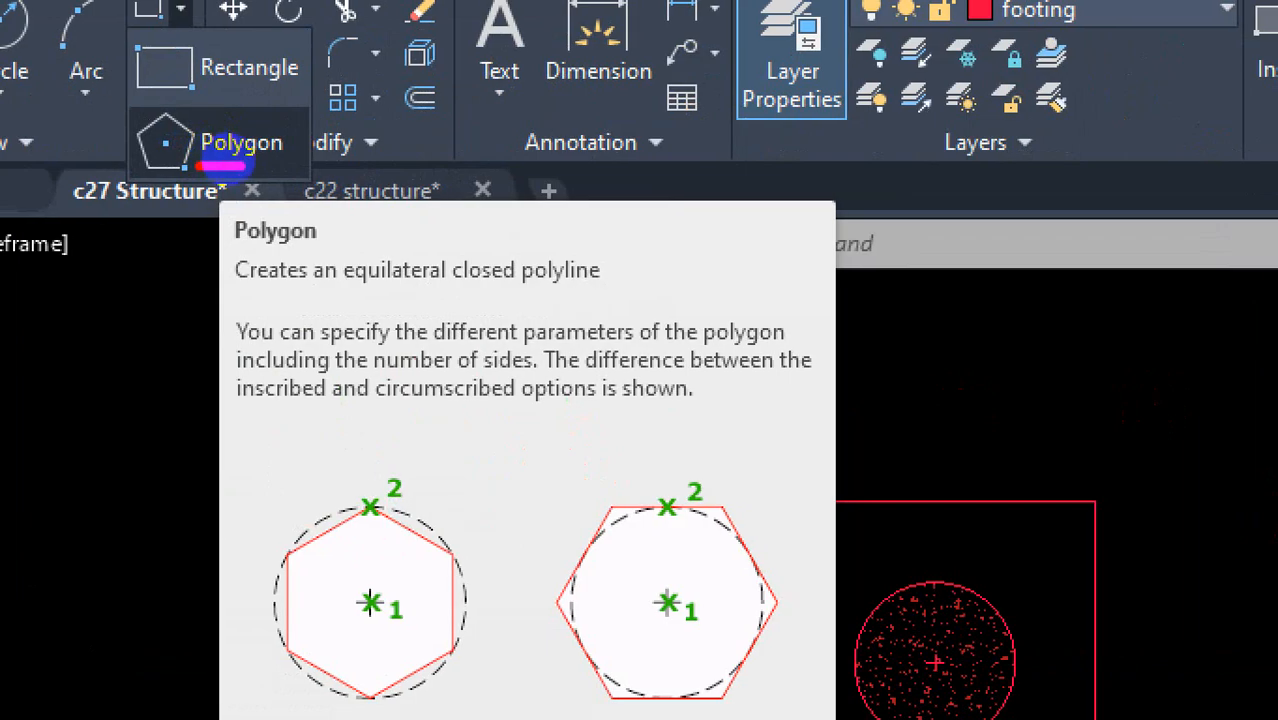
key("Escape")
Start the Polygon command with 3 sides and choose the Edge option to define the triangle by one side
type("o")
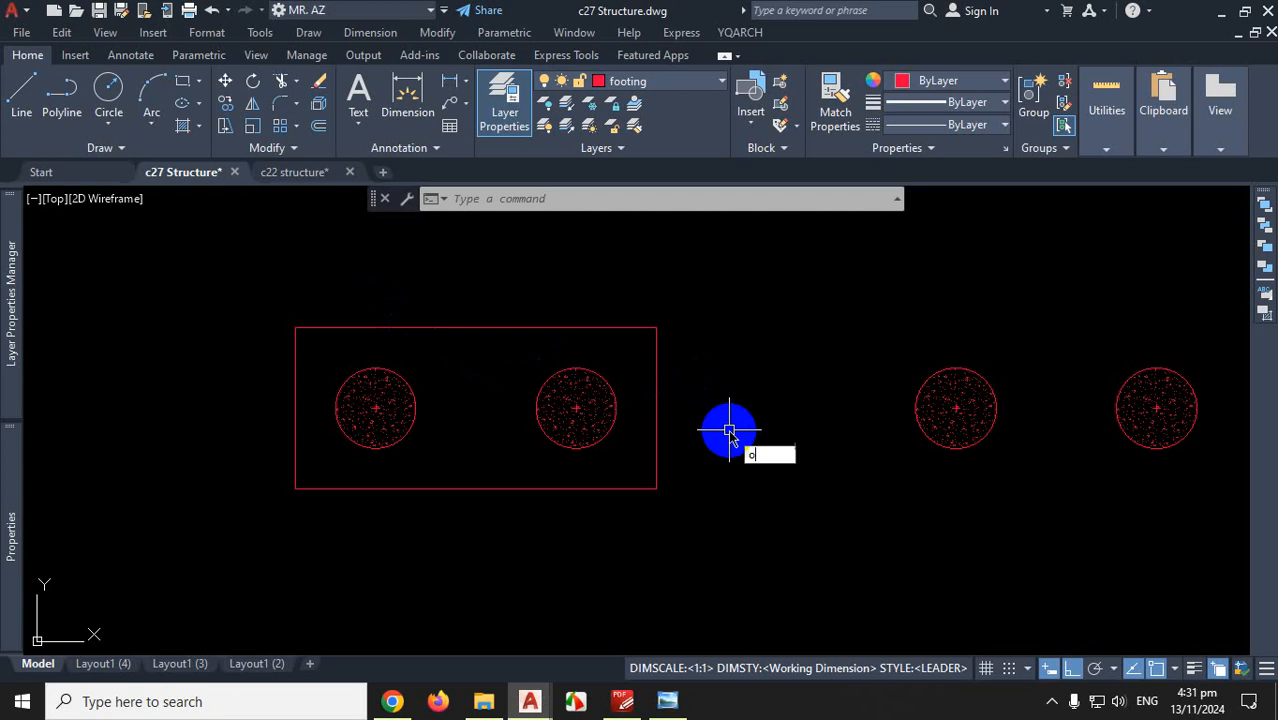
key("BackSpace")
type("po")
key("Return")
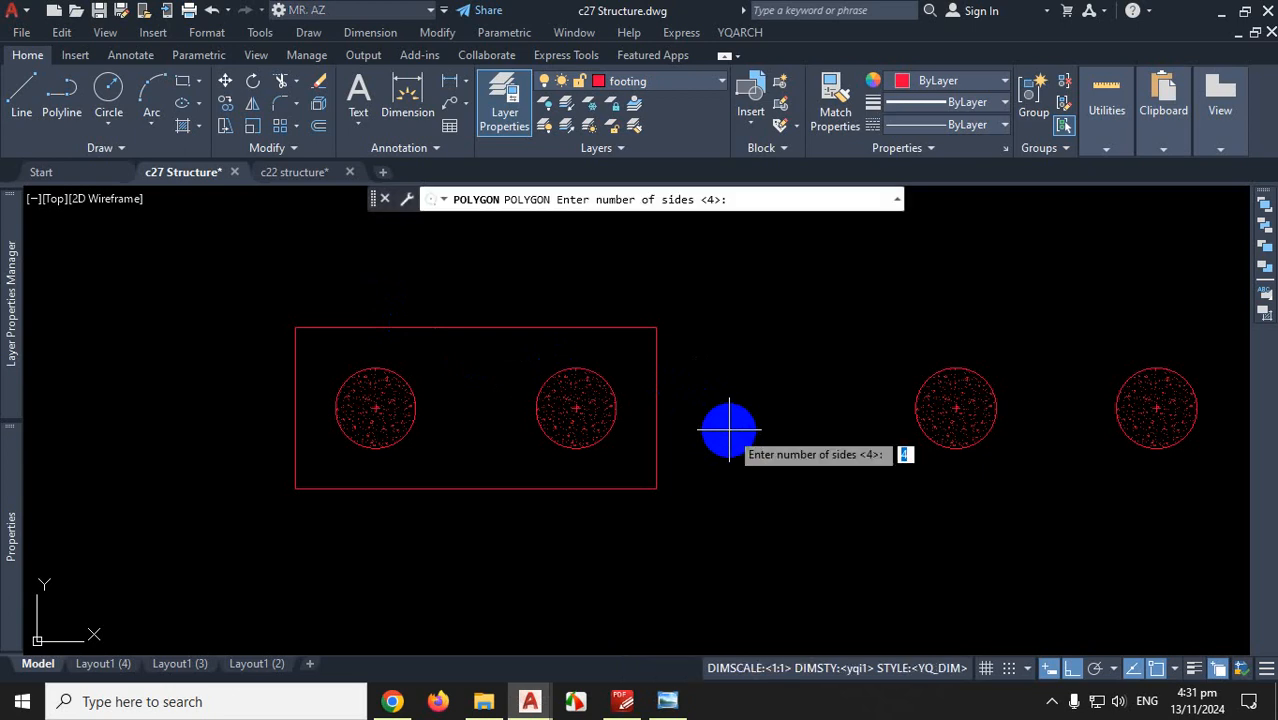
scroll(660, 445, "down", 3)
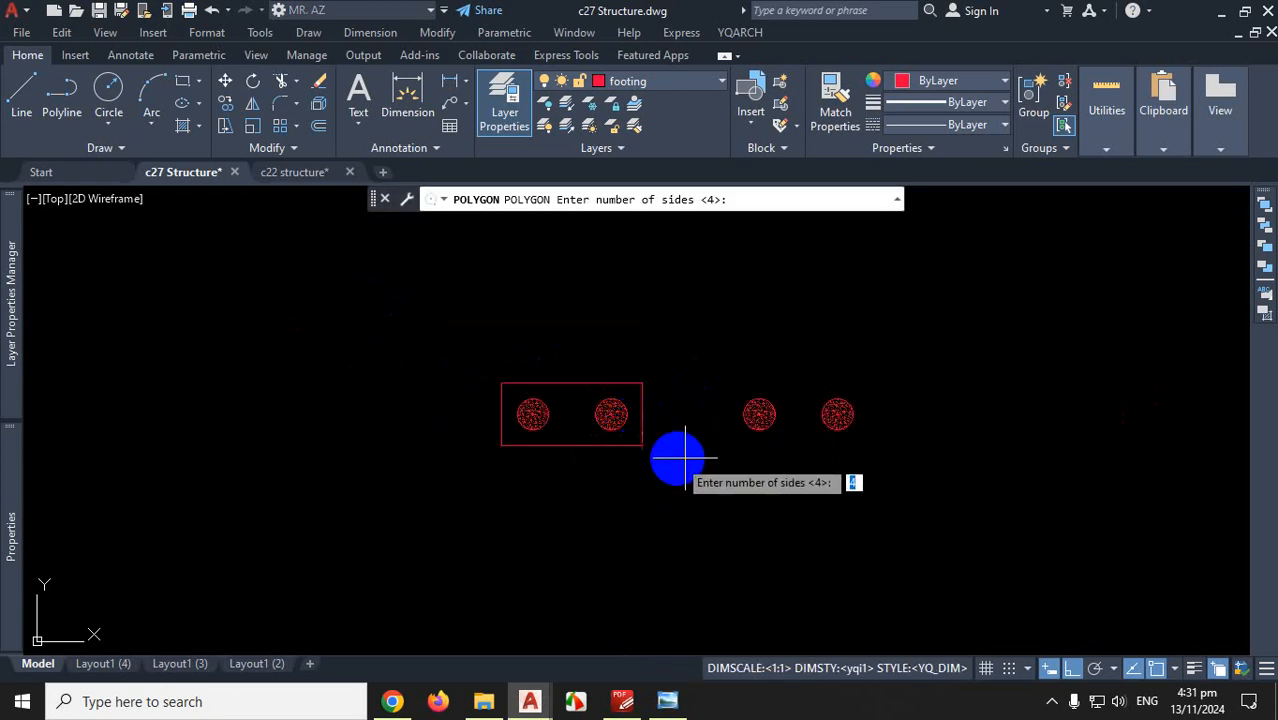
scroll(922, 410, "up", 2)
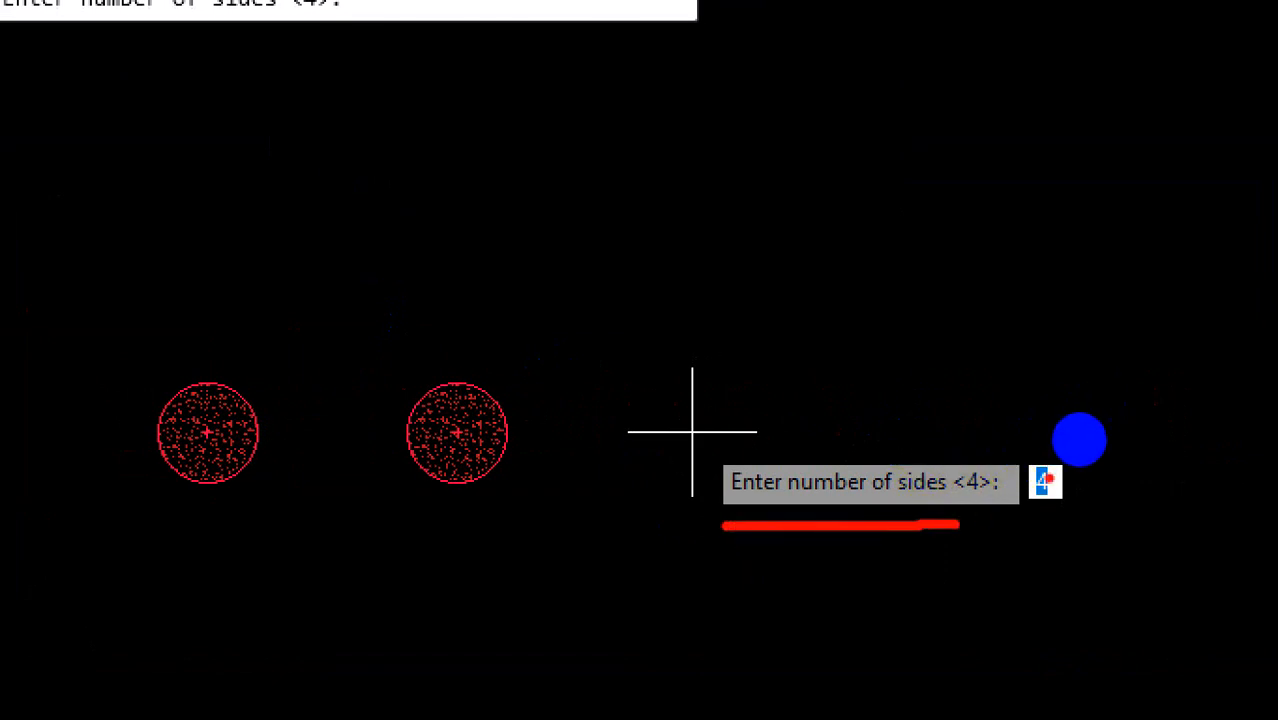
mouse_move(1046, 441)
left_mouse_down()
mouse_move(1035, 452)
mouse_move(1074, 507)
mouse_move(1019, 452)
left_mouse_up()
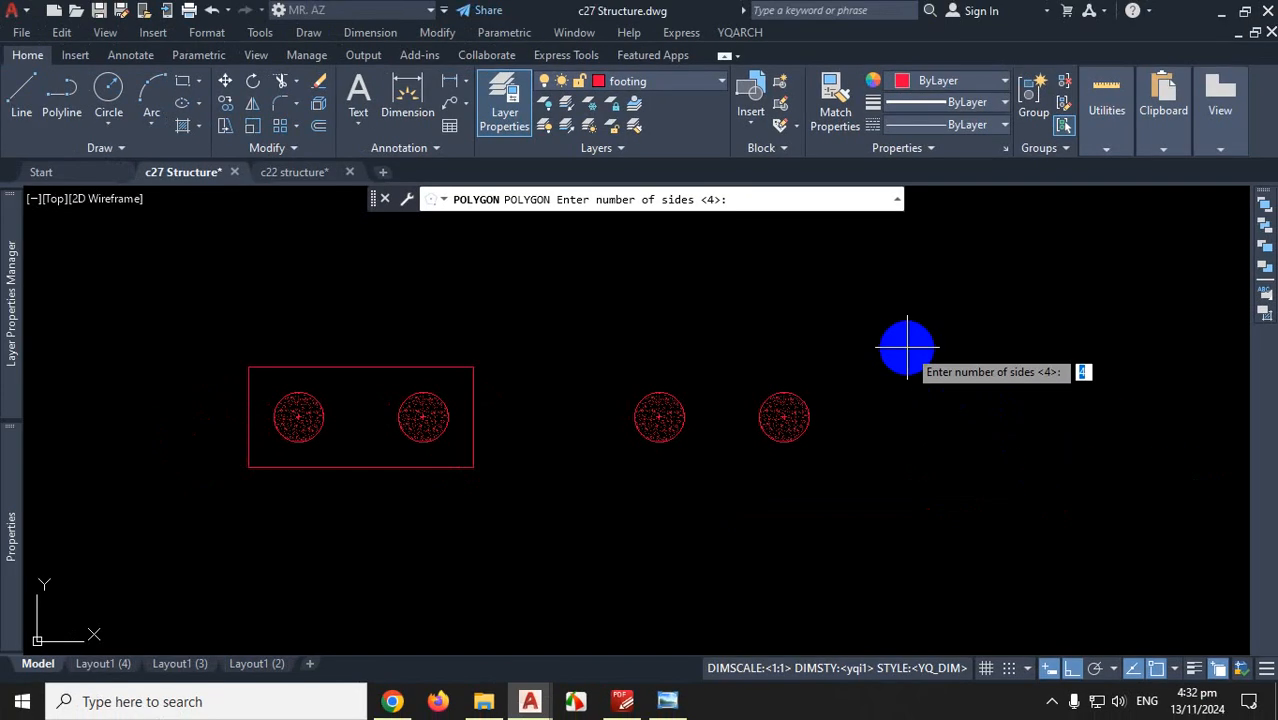
type("3")
key("Return")
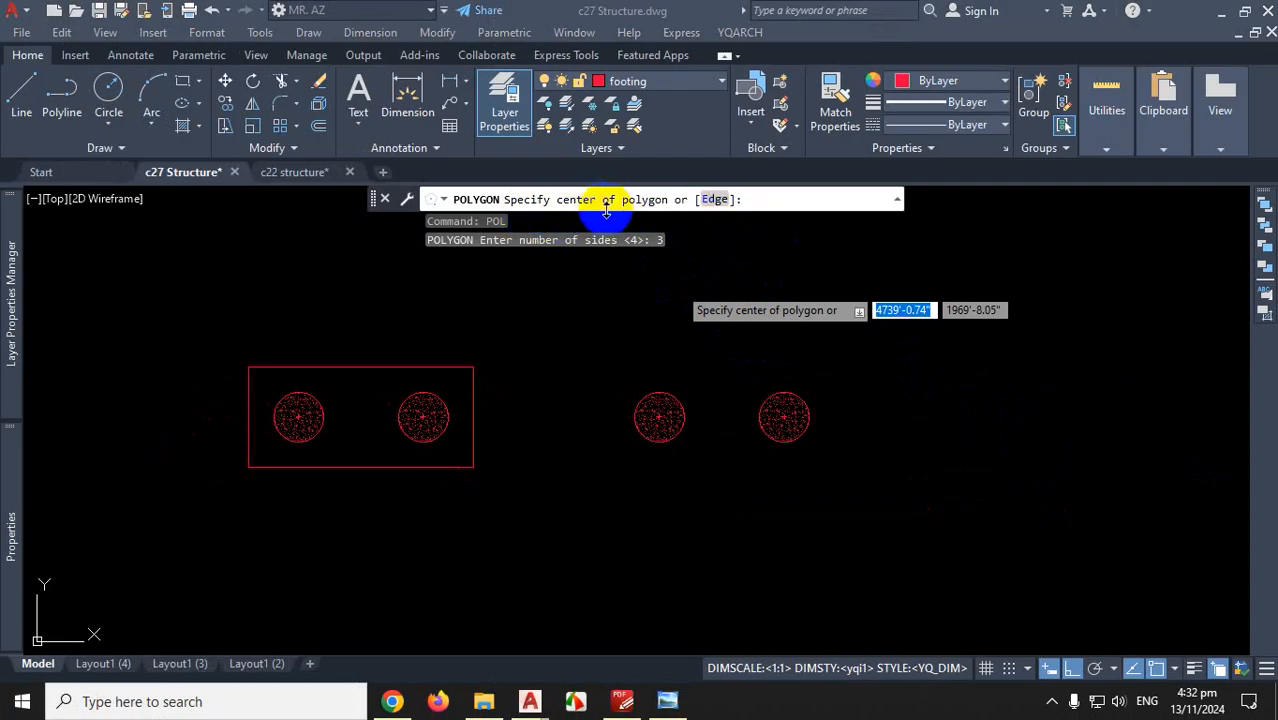
left_click(718, 207)
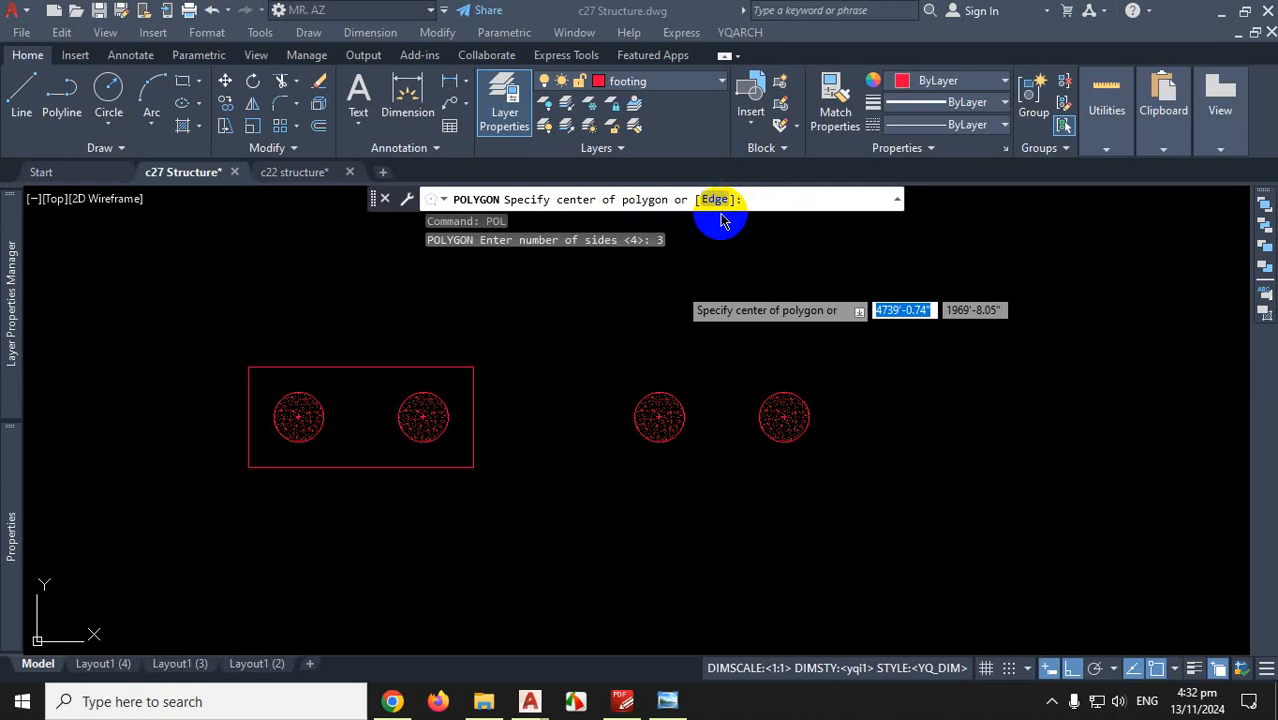
left_click(717, 209)
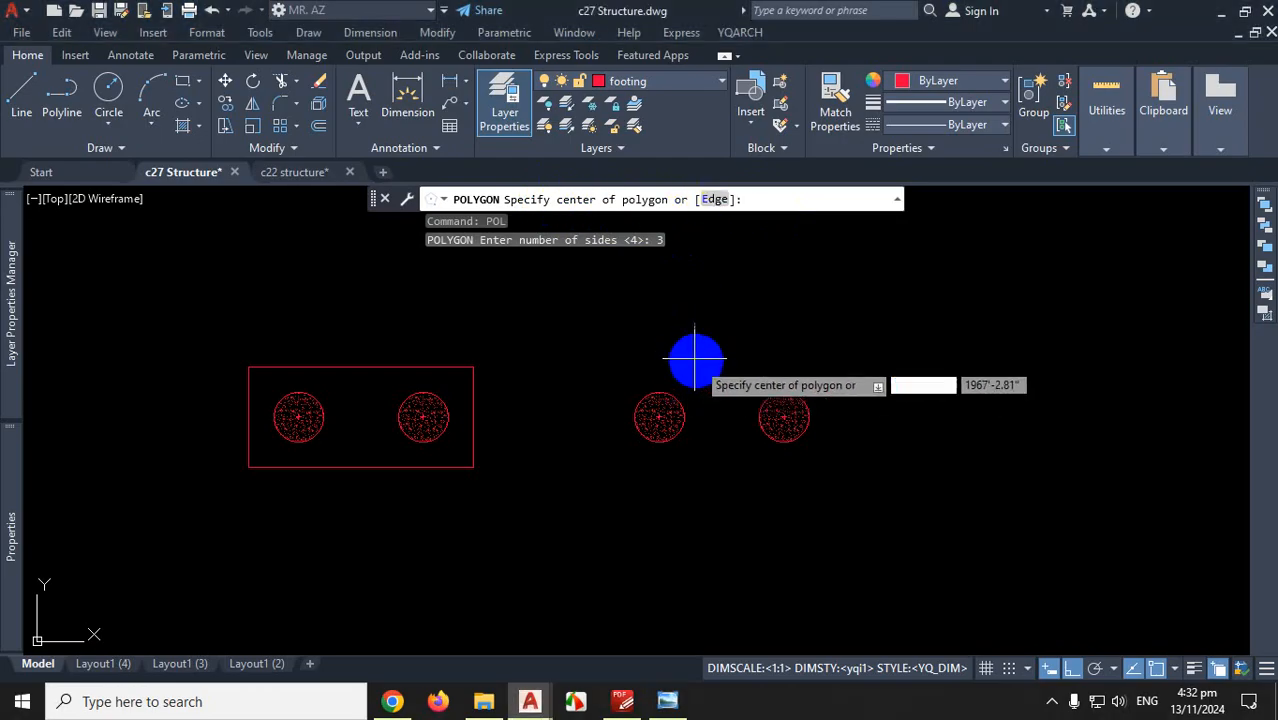
left_click(712, 199)
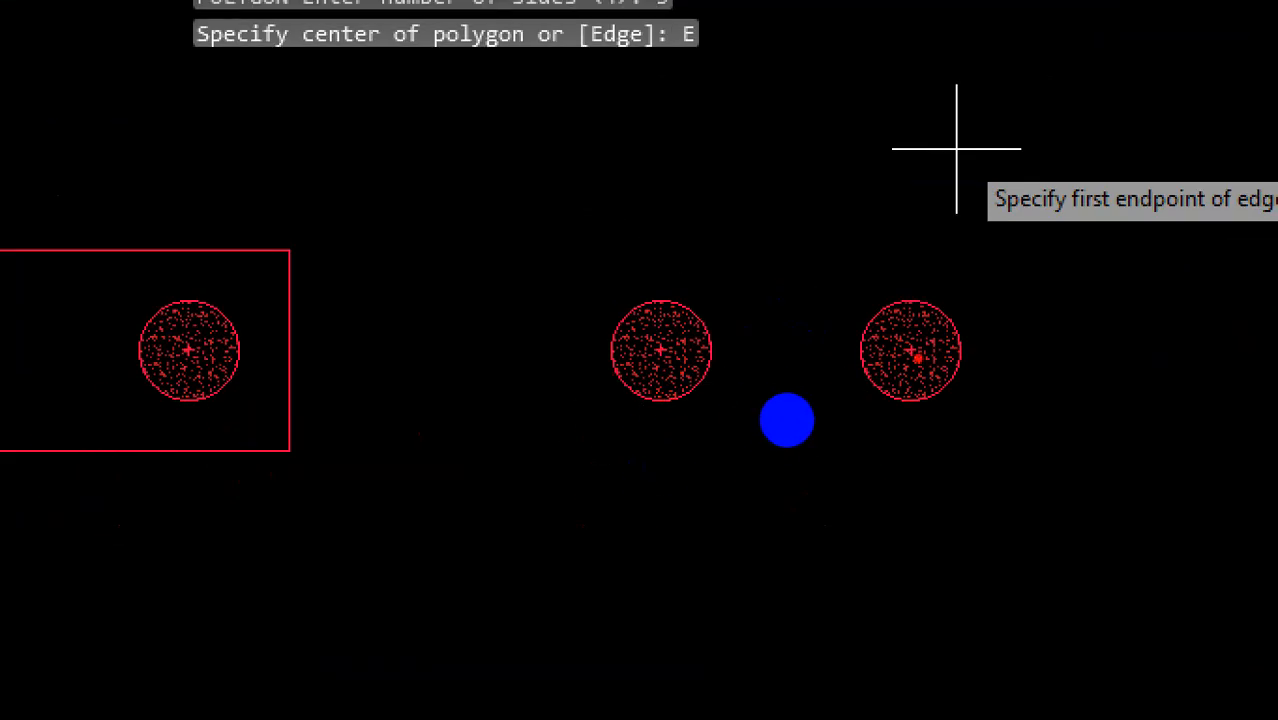
Draw the triangle's base edge from the left copied pile's centre to the right copied pile's centre
left_click_drag(918, 358, 880, 357)
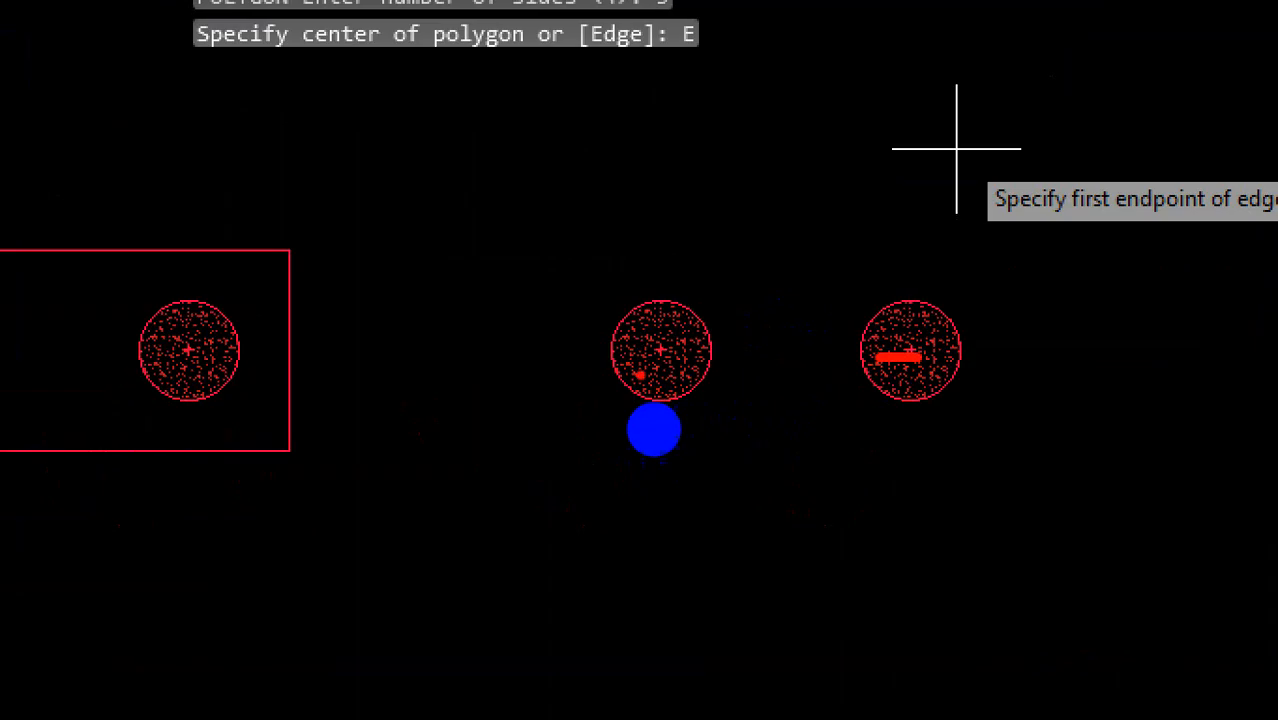
mouse_move(667, 349)
left_mouse_down()
mouse_move(656, 354)
mouse_move(868, 332)
left_mouse_up()
left_click_drag(645, 361, 917, 340)
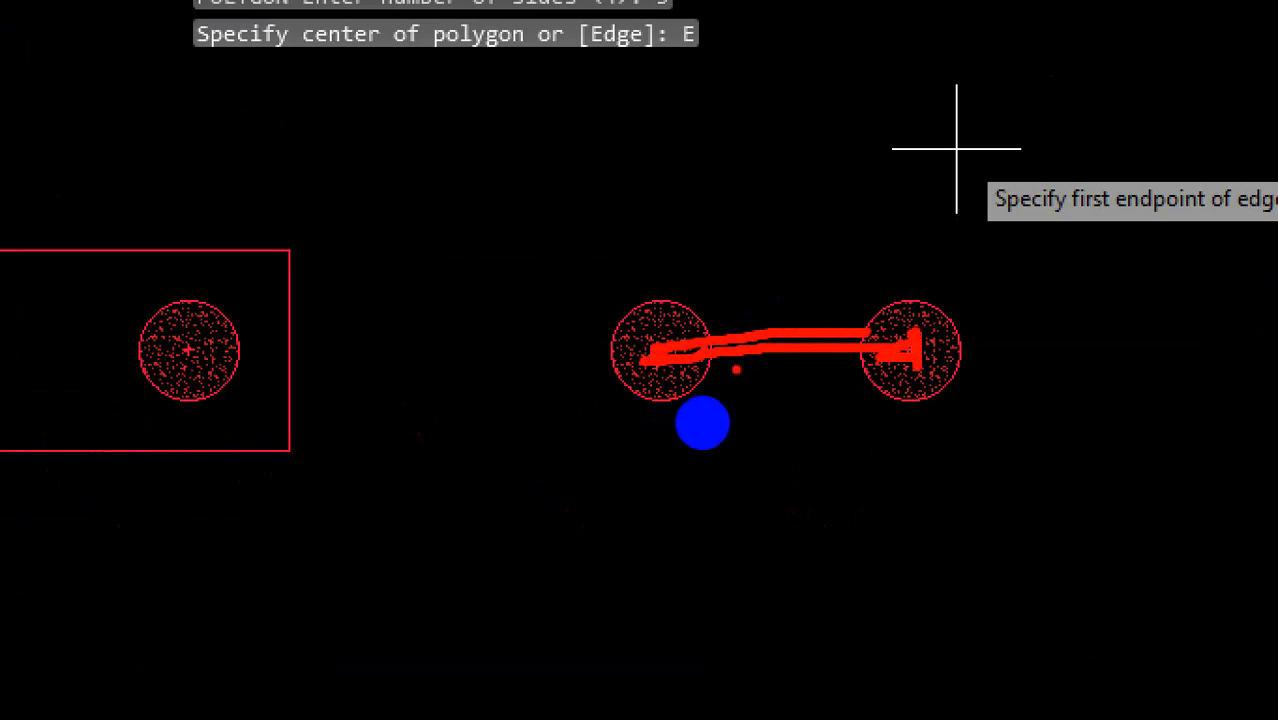
key("Escape")
scroll(664, 432, "up", 6)
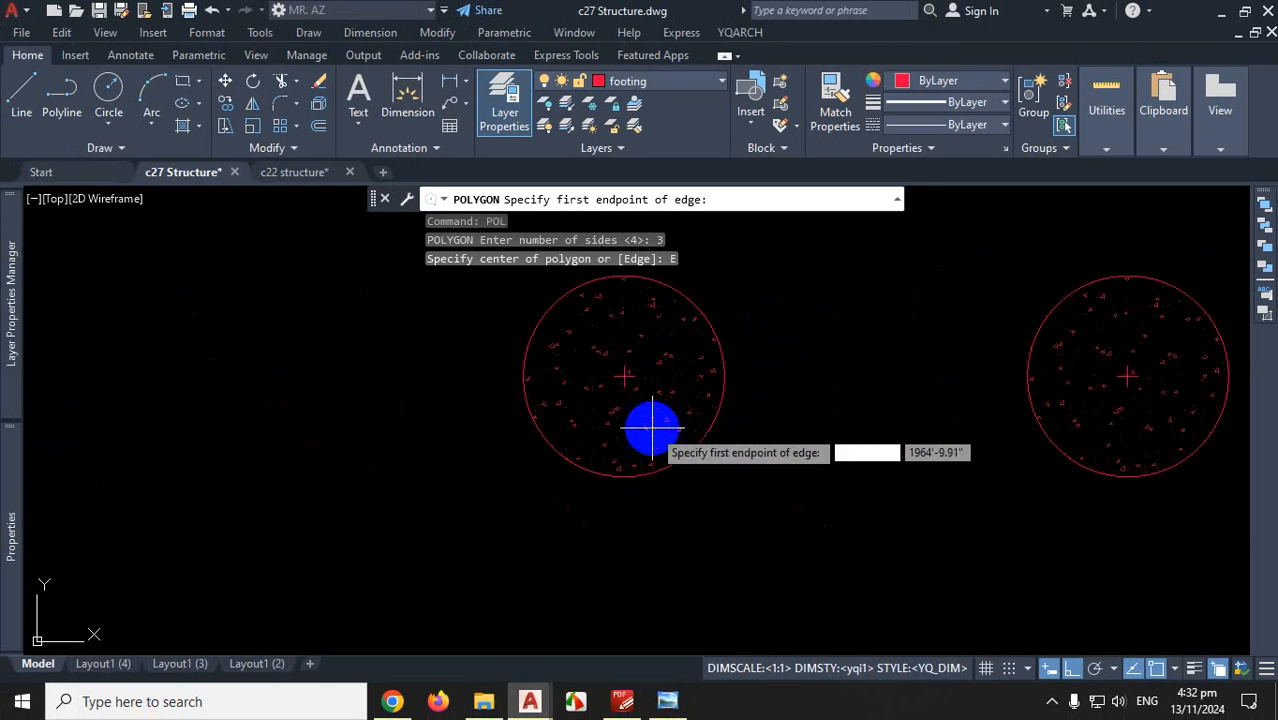
scroll(630, 383, "up", 6)
left_click(612, 357)
scroll(612, 357, "down", 6)
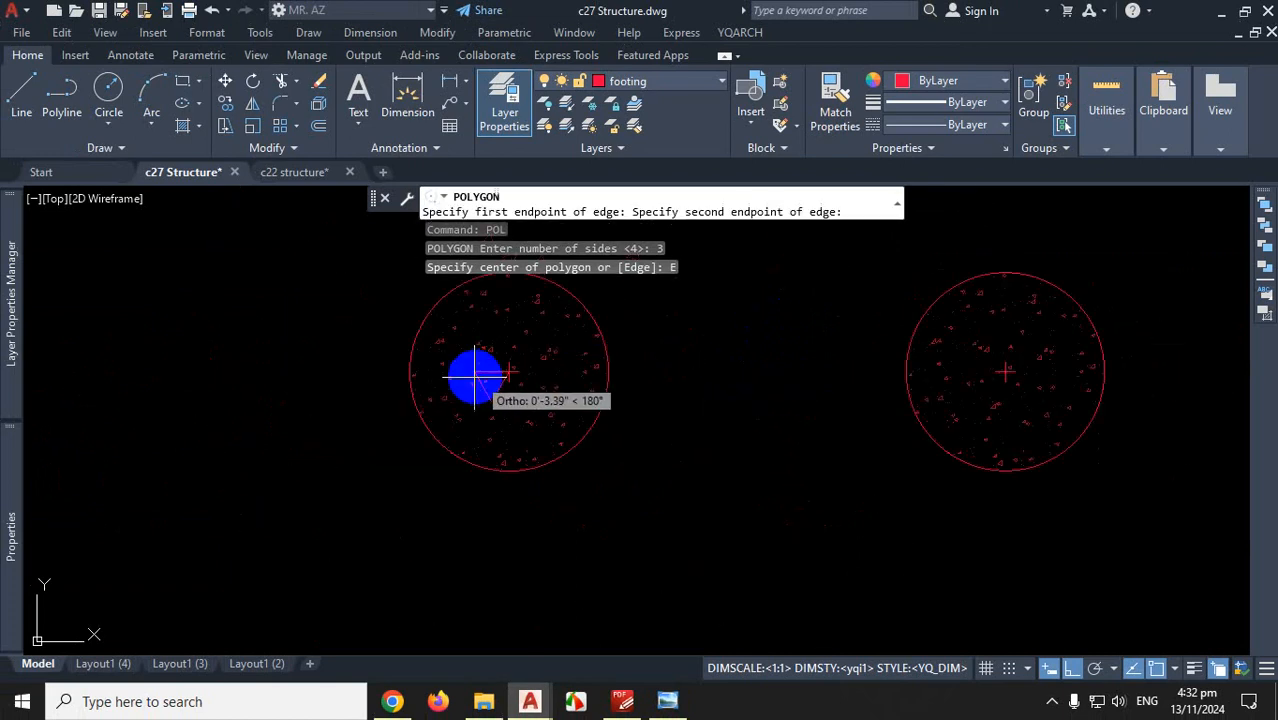
scroll(800, 372, "up", 6)
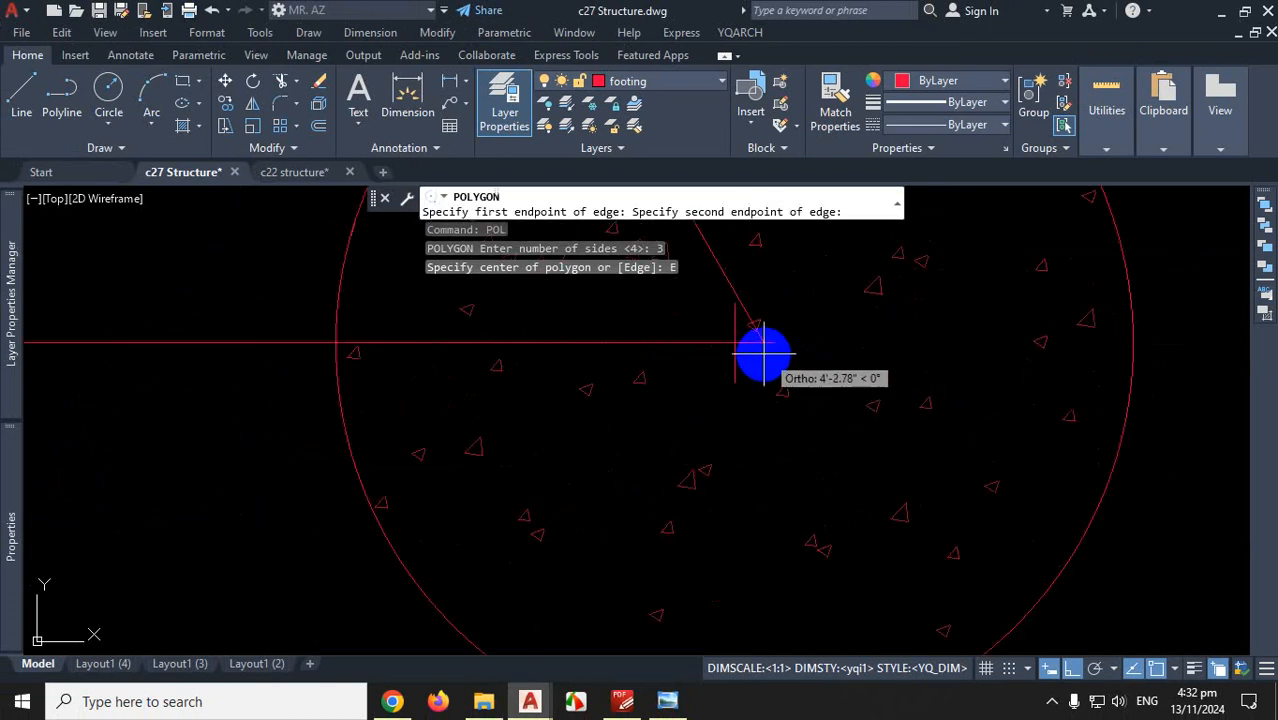
left_click(735, 343)
scroll(810, 408, "down", 5)
scroll(810, 408, "down", 4)
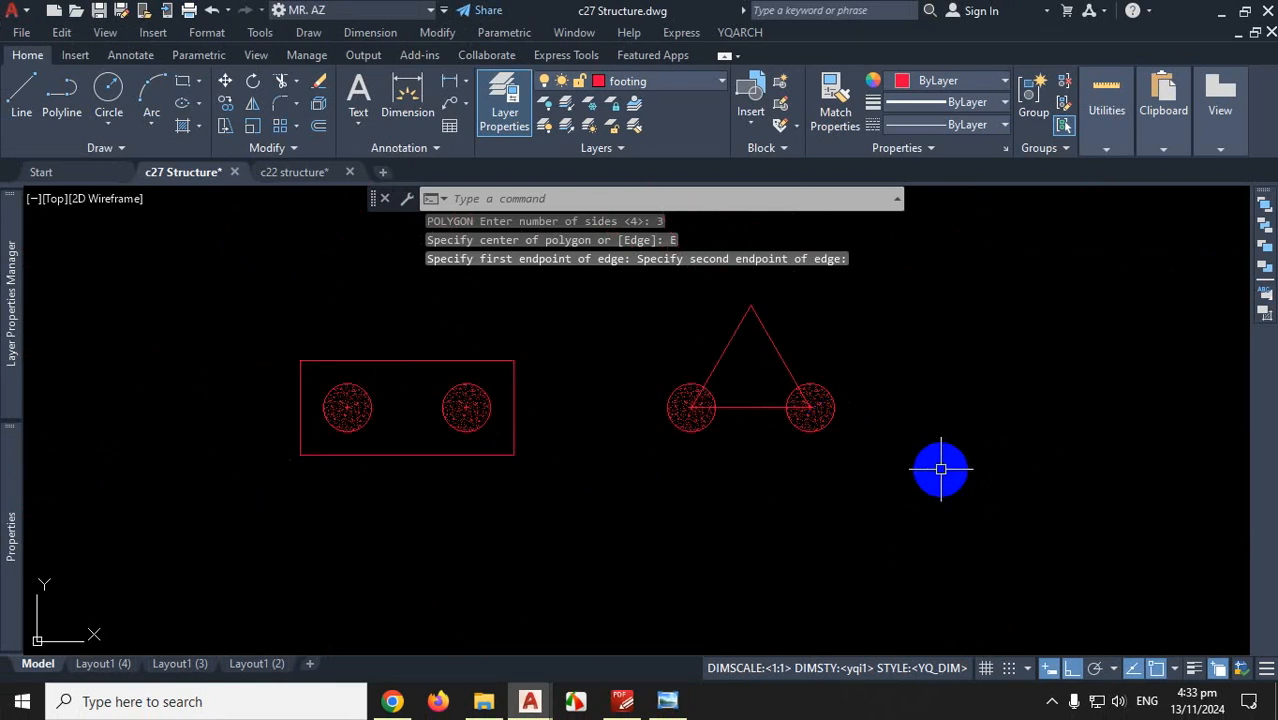
left_click(1053, 706)
left_click(1070, 625)
left_click(410, 458)
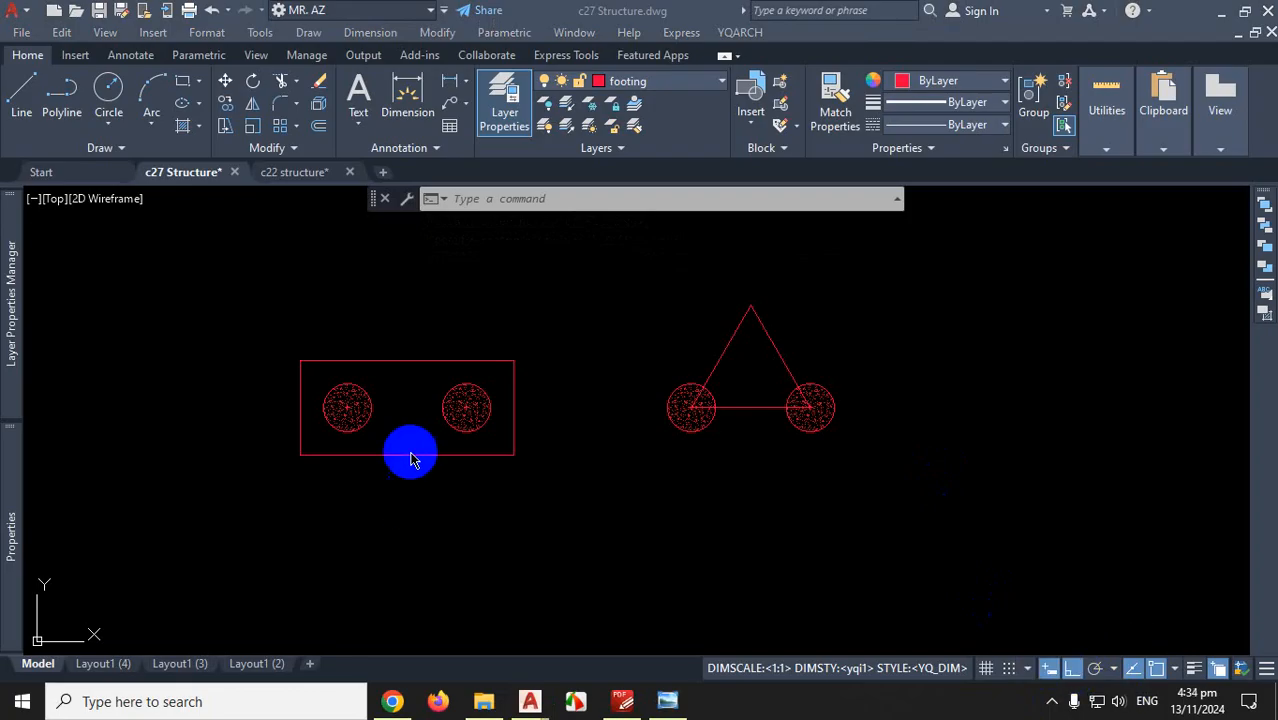
scroll(369, 415, "up", 2)
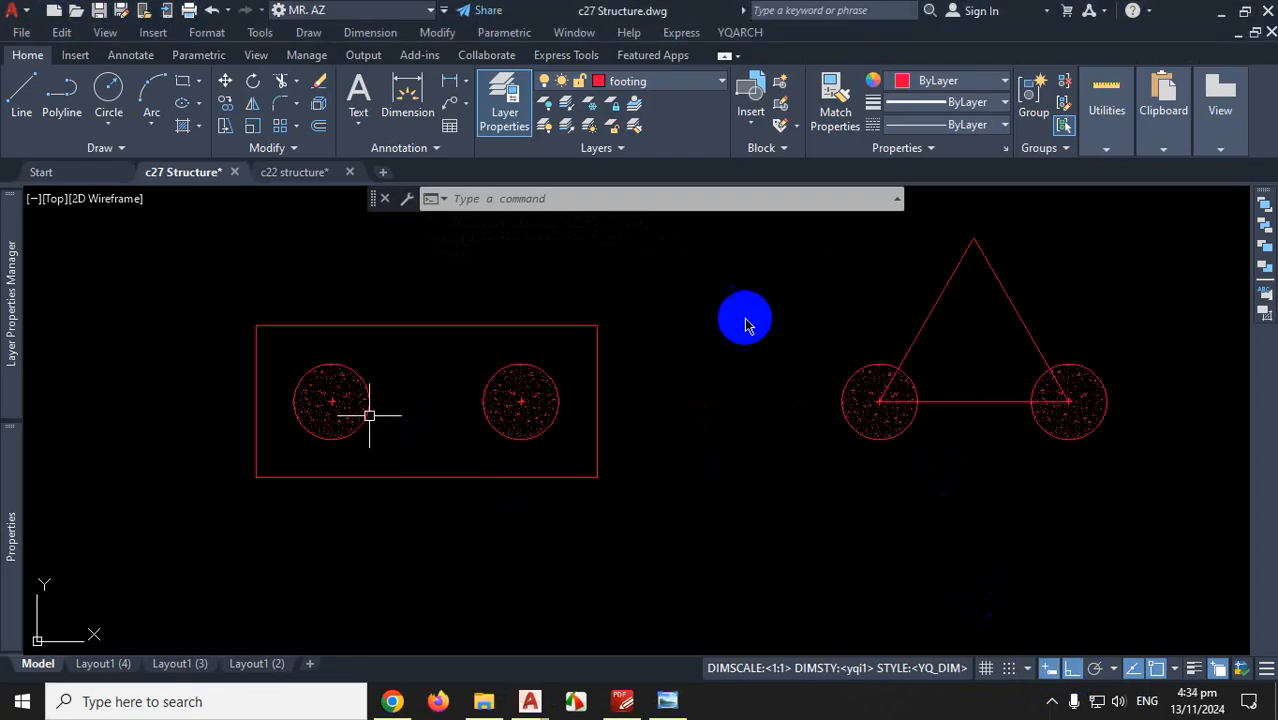
scroll(621, 494, "down", 4)
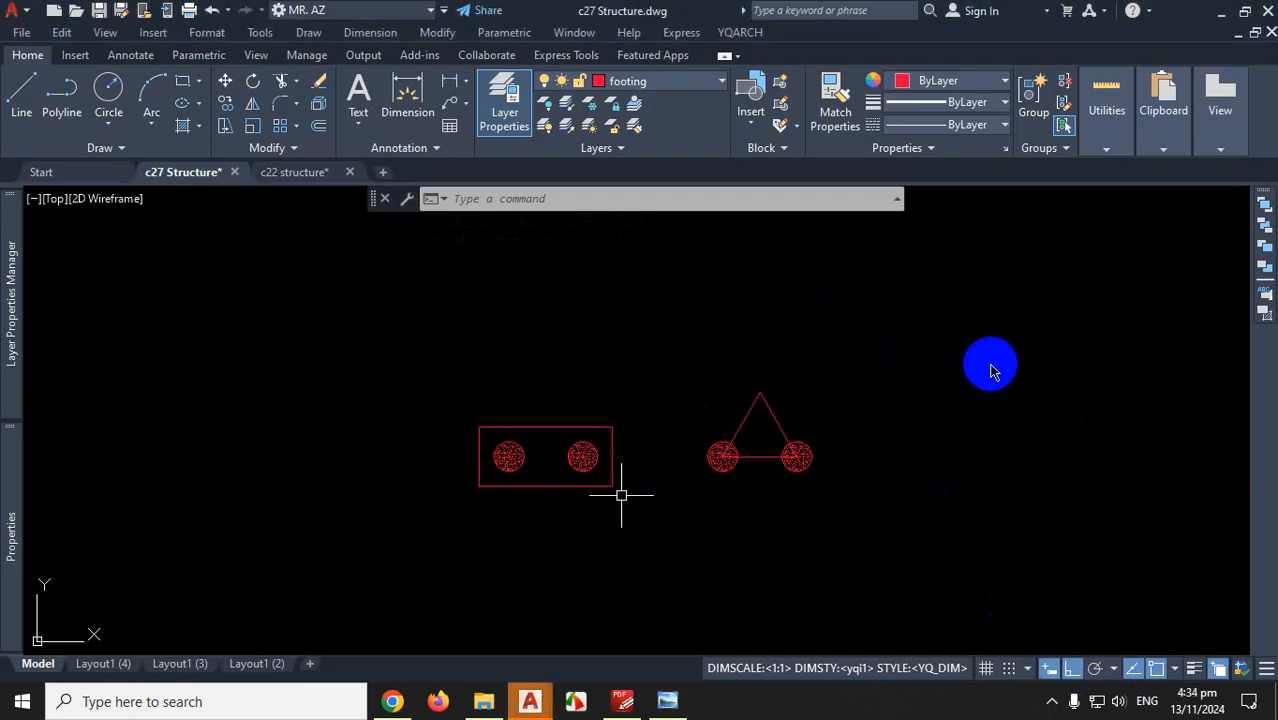
left_click(1052, 706)
left_click(1075, 666)
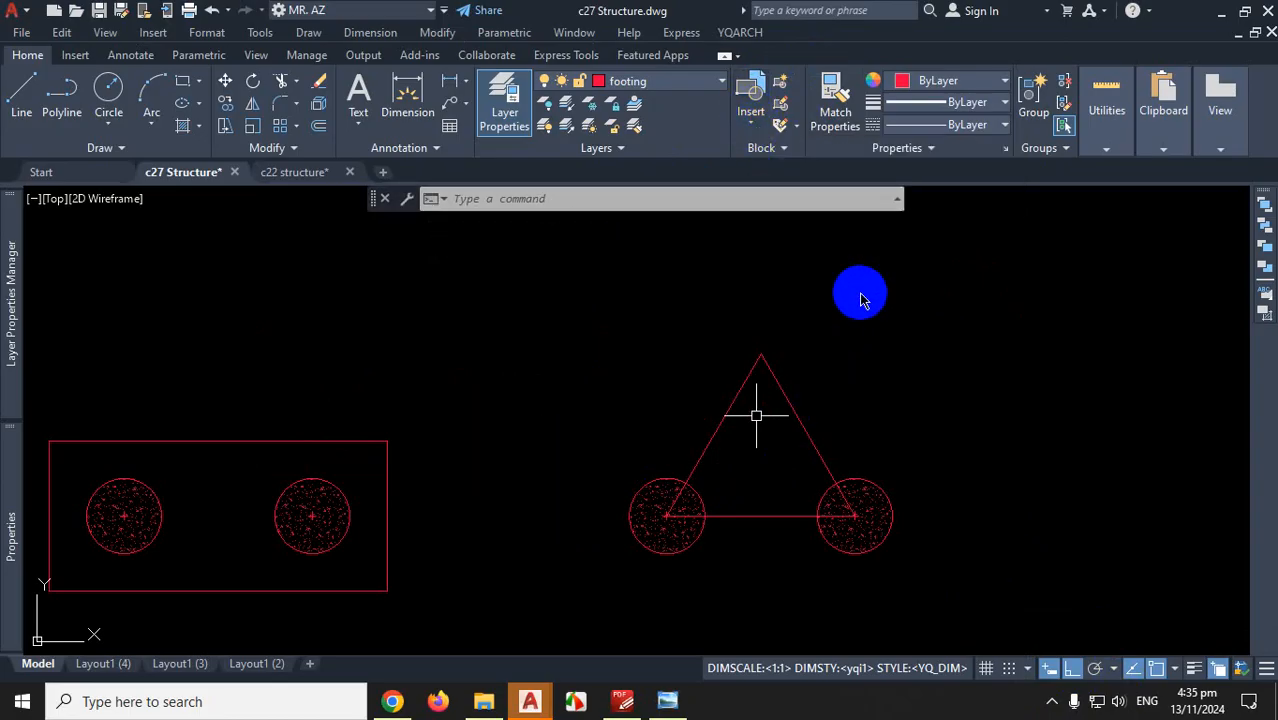
Start the Insert command and look through the current drawing's and recently used blocks for the 20in dia pile
left_click(860, 338)
key("Escape")
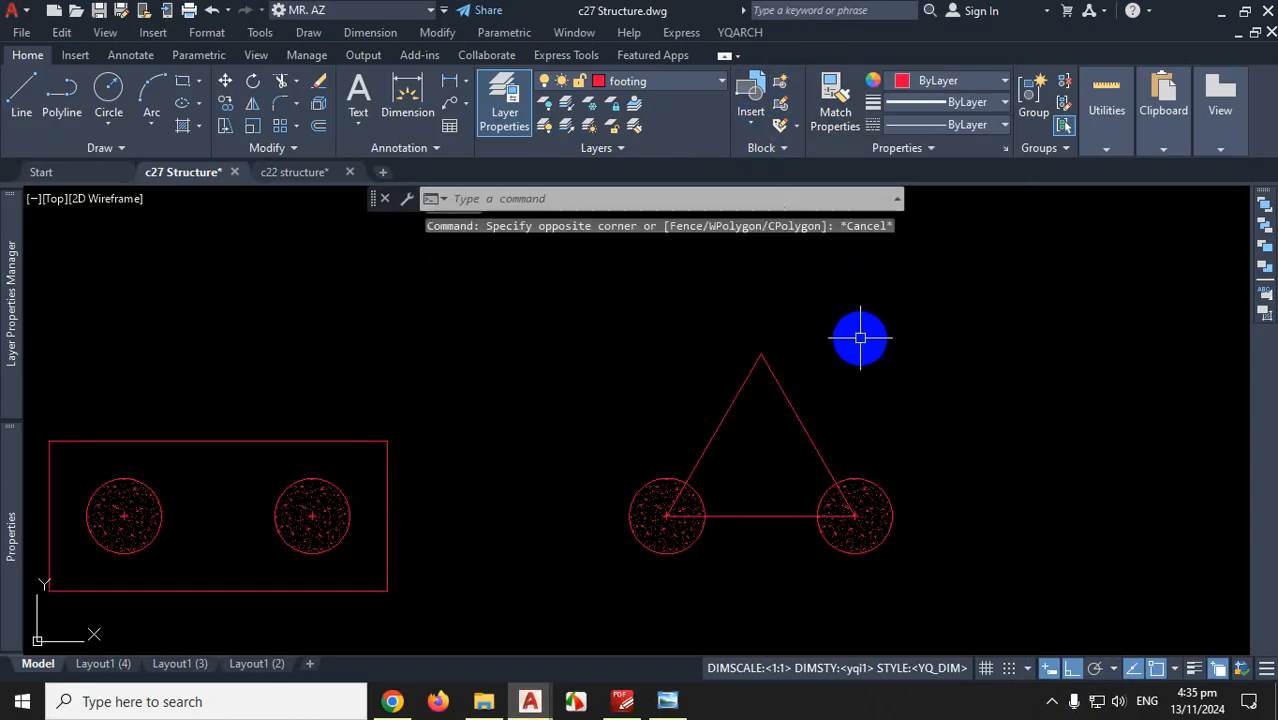
type("i")
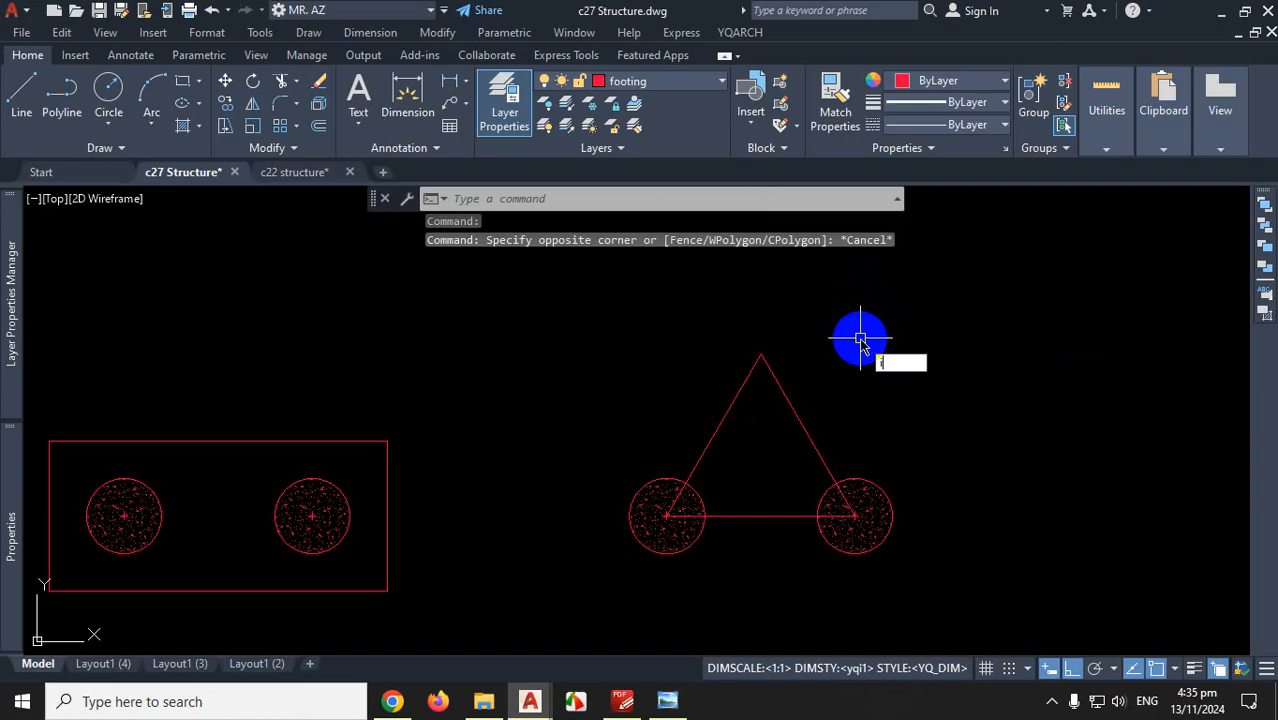
key("Return")
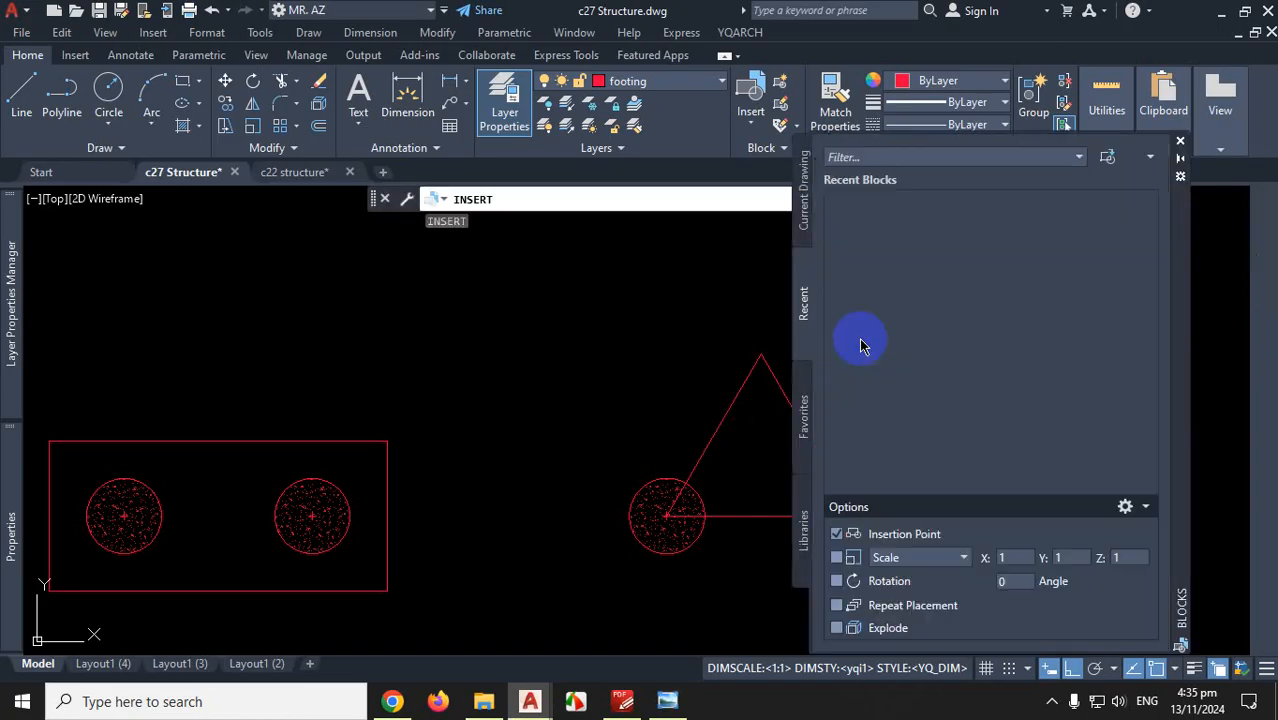
scroll(391, 419, "down", 4)
scroll(465, 419, "up", 6)
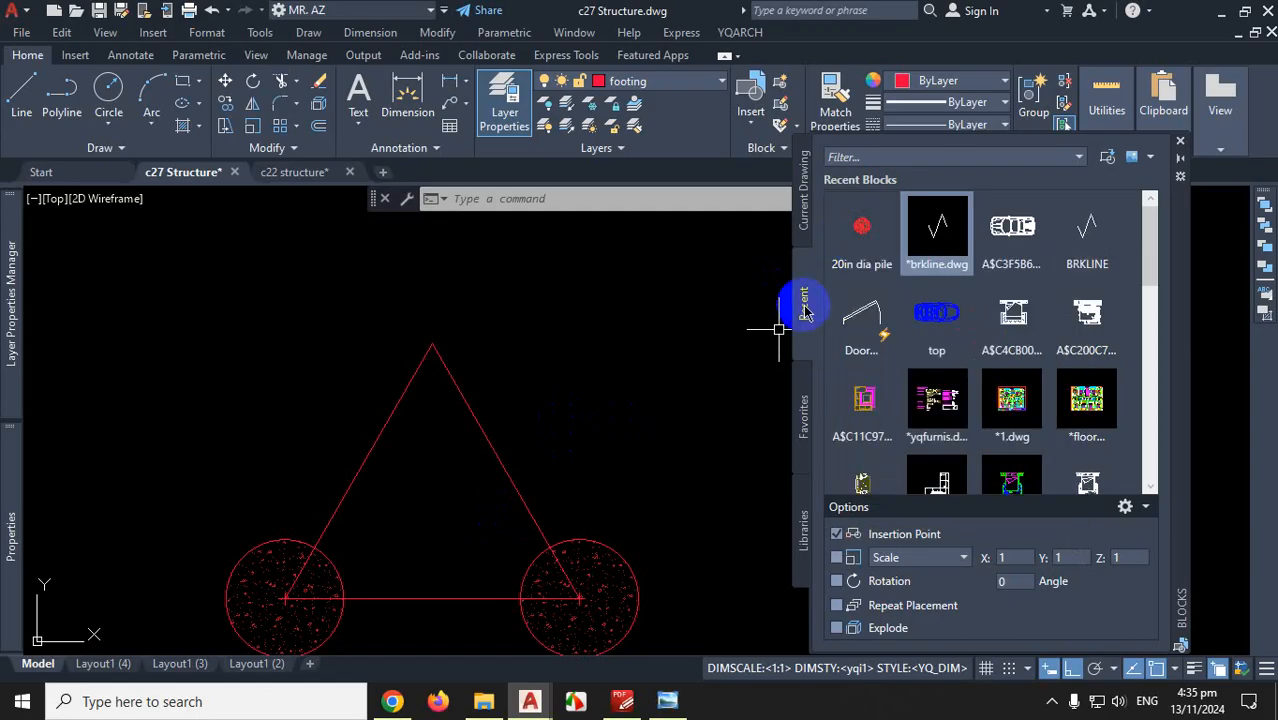
left_click(804, 207)
left_click(806, 315)
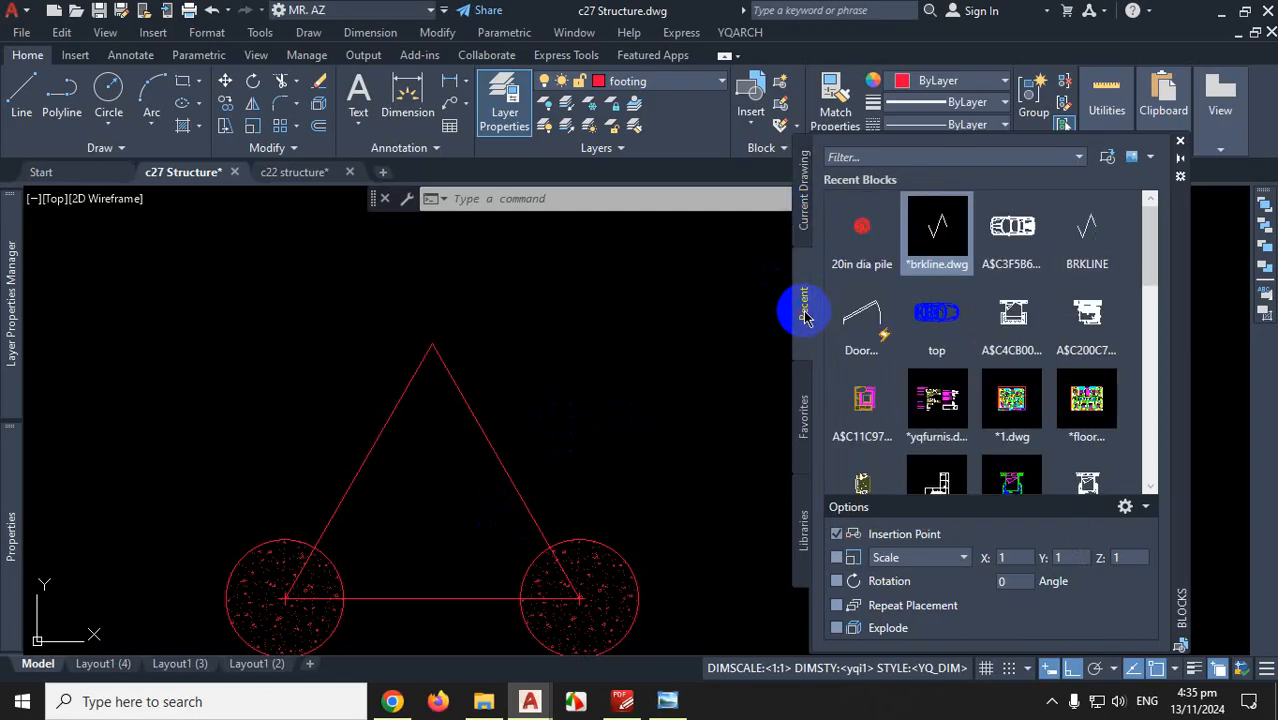
left_click(803, 214)
left_click(930, 248)
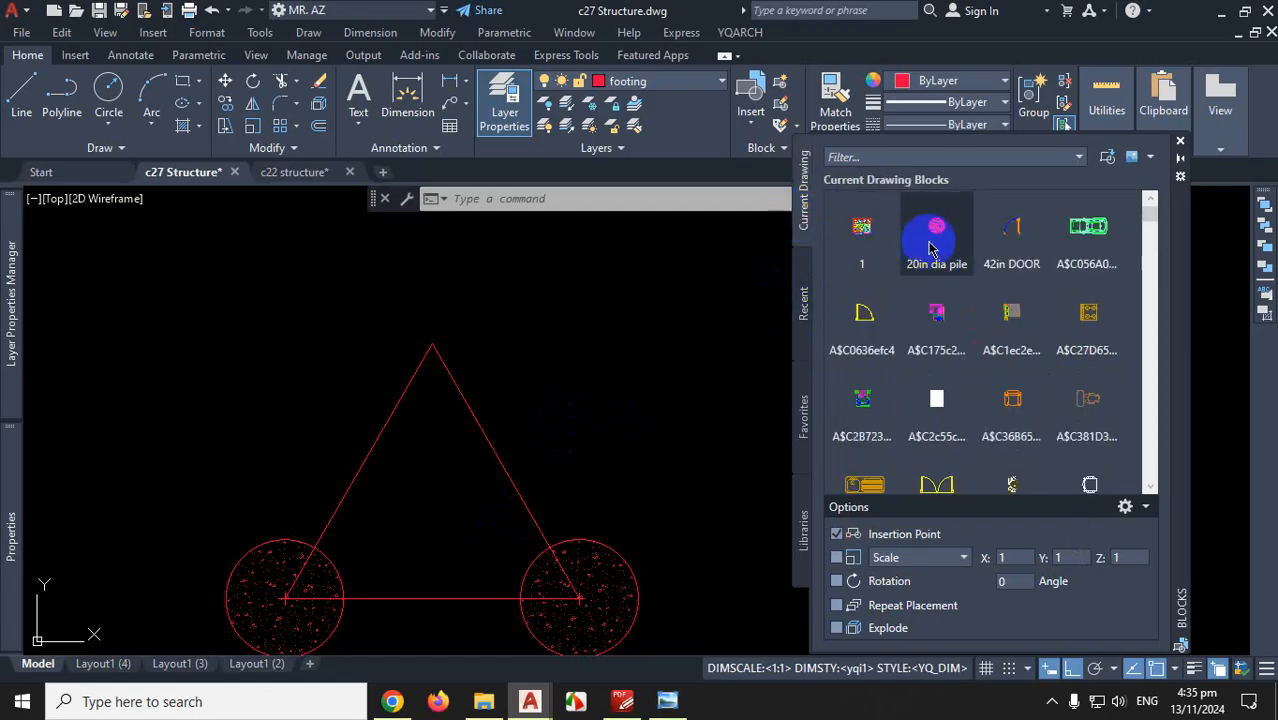
left_click(803, 302)
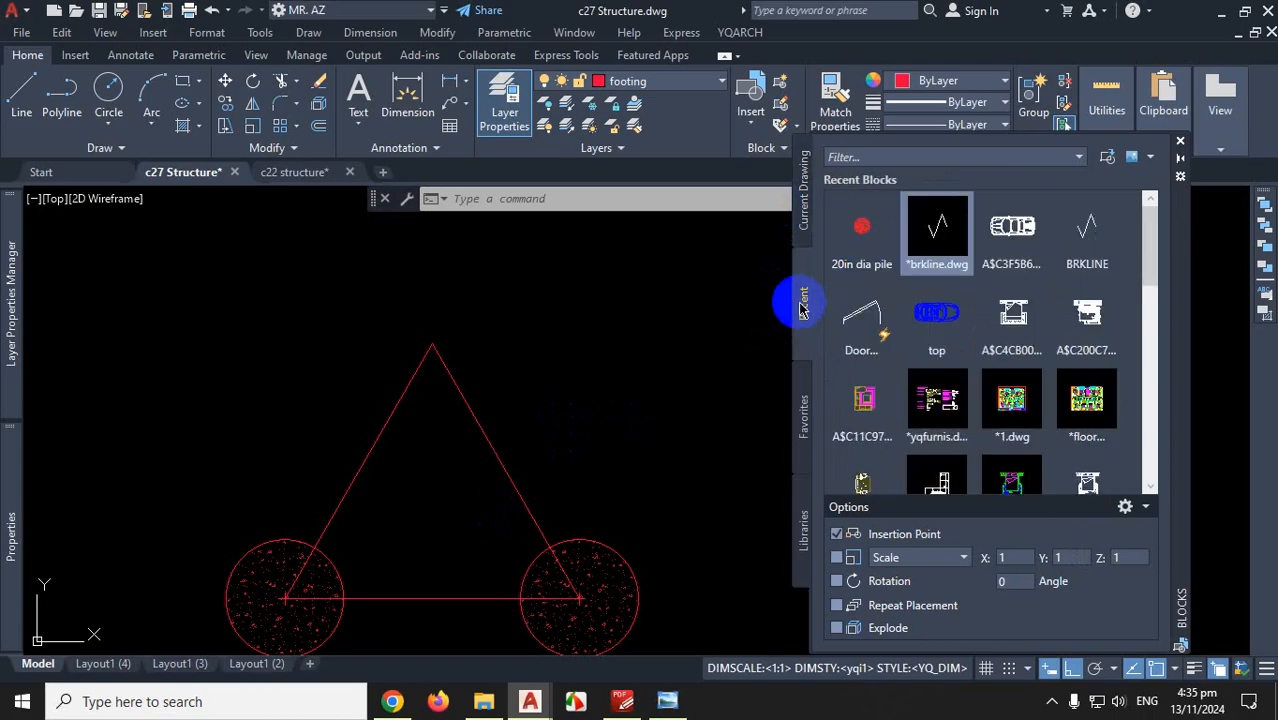
Insert the 20in dia pile block with its insertion point at the triangle's top vertex
left_click(876, 255)
left_click(868, 236)
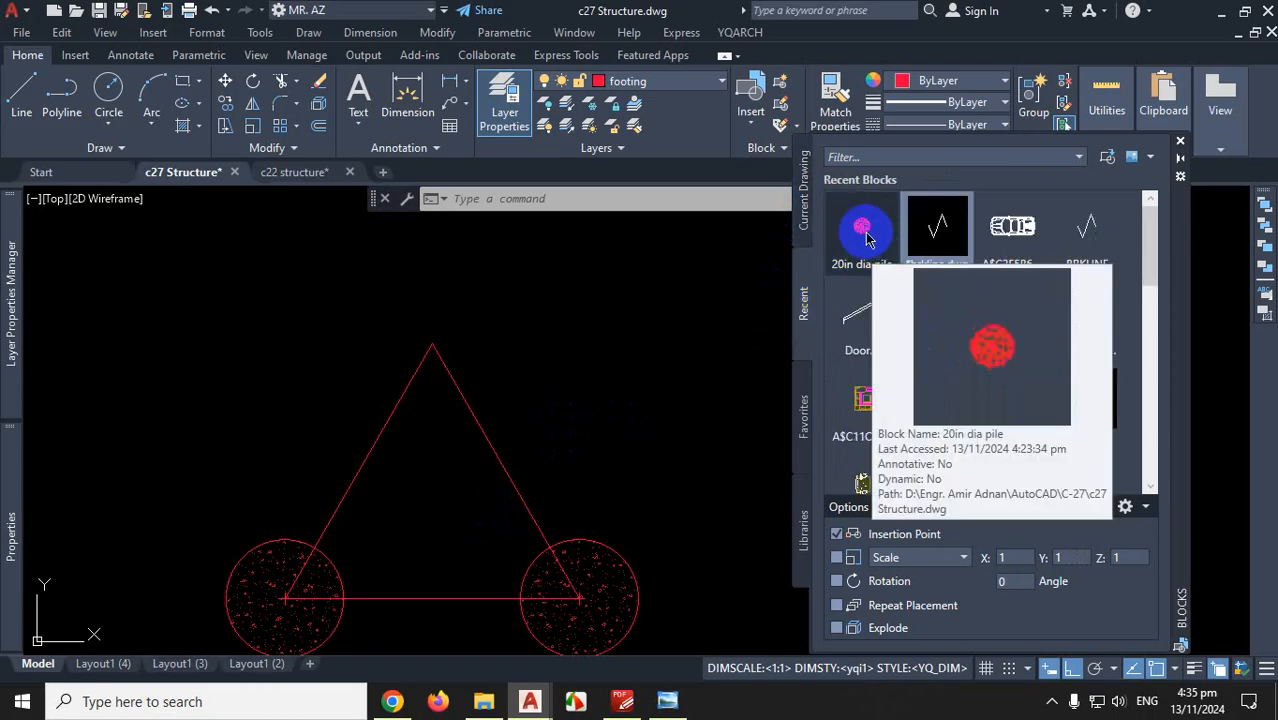
left_click(866, 232)
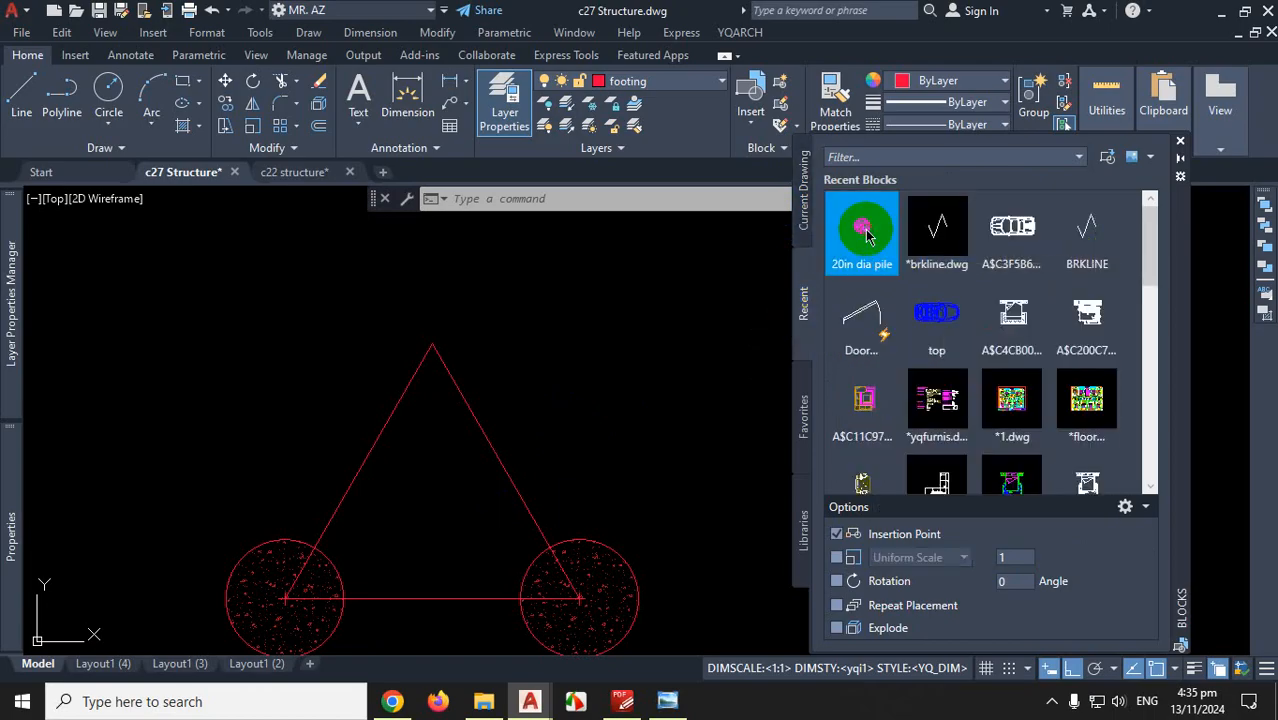
left_click(866, 232)
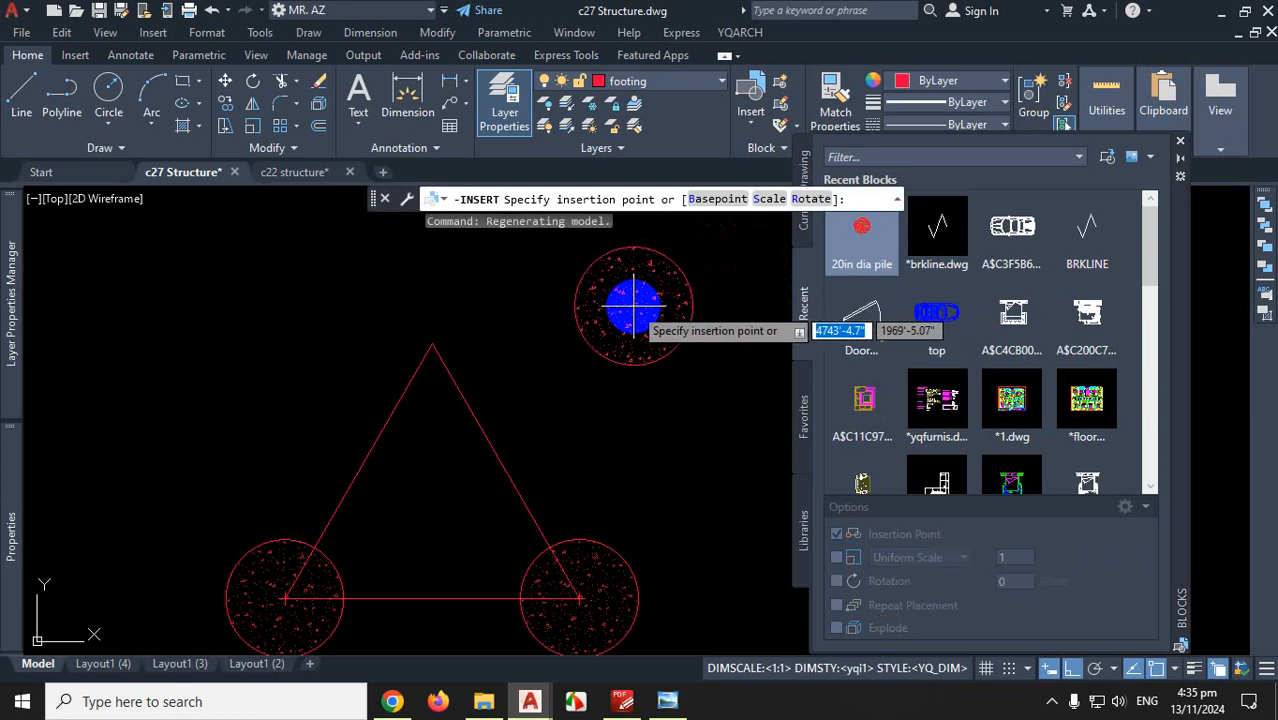
scroll(633, 306, "up", 2)
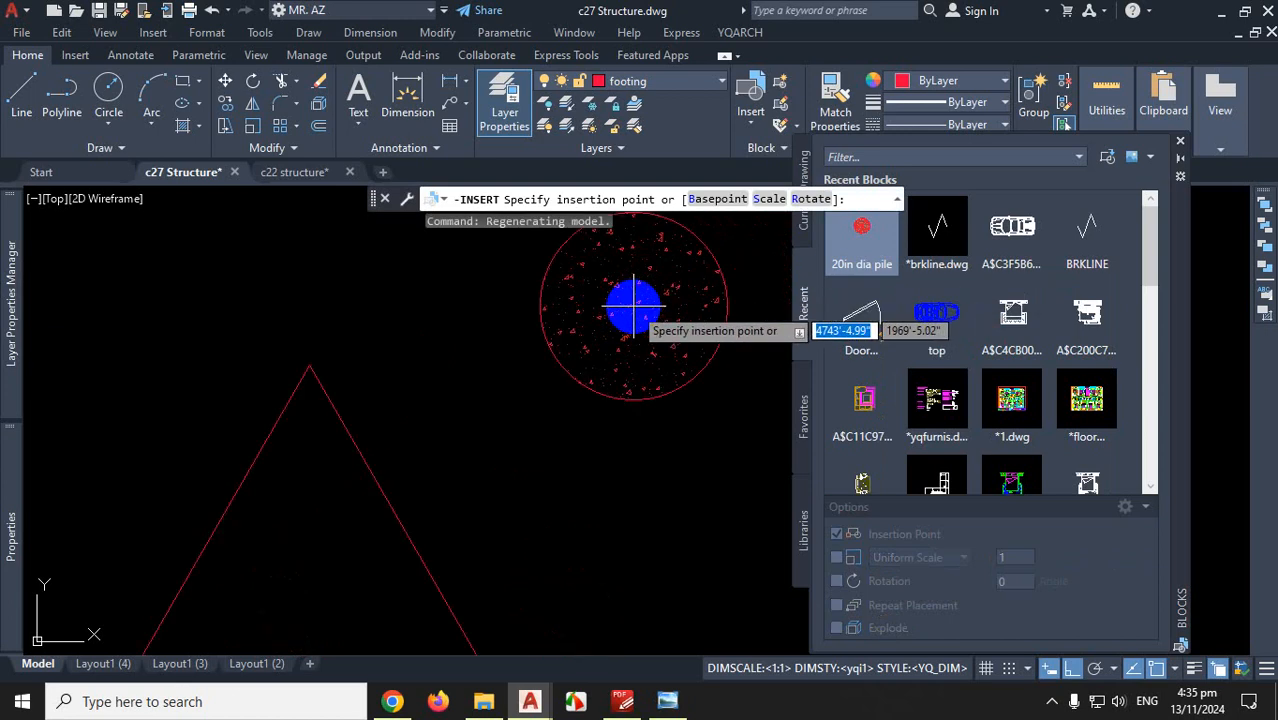
left_click(309, 365)
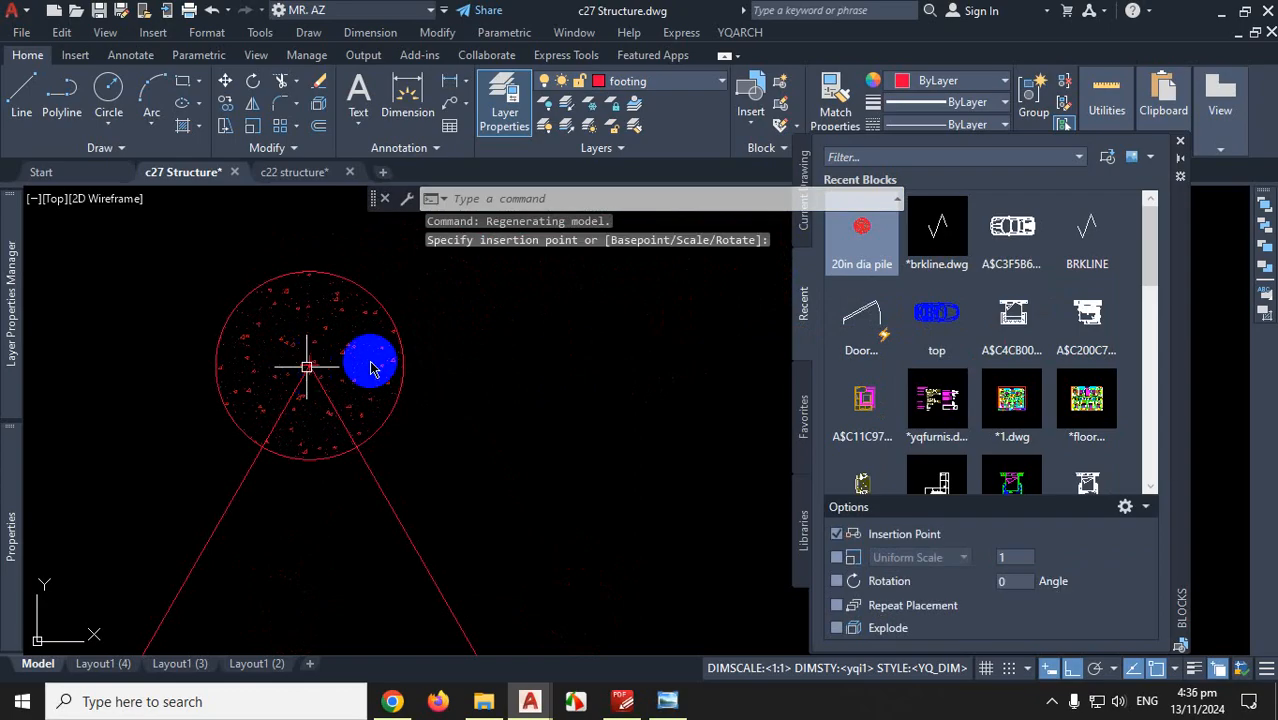
scroll(496, 340, "down", 3)
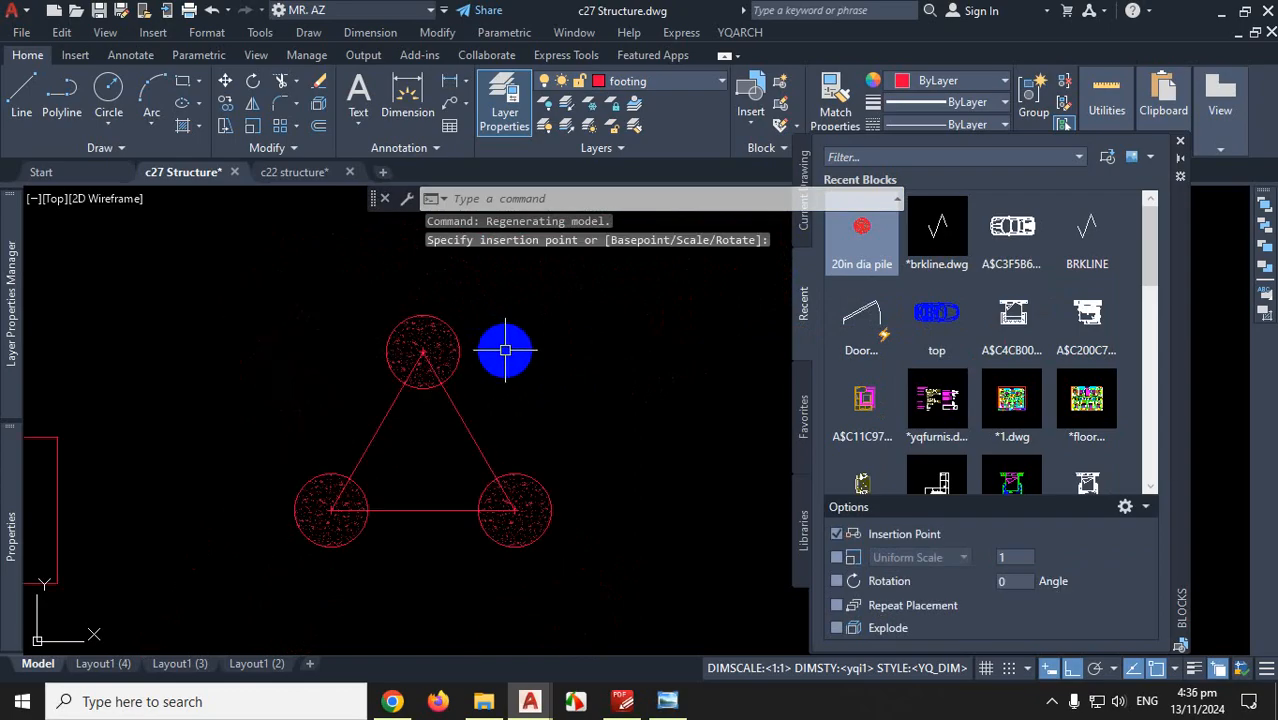
left_click(865, 243)
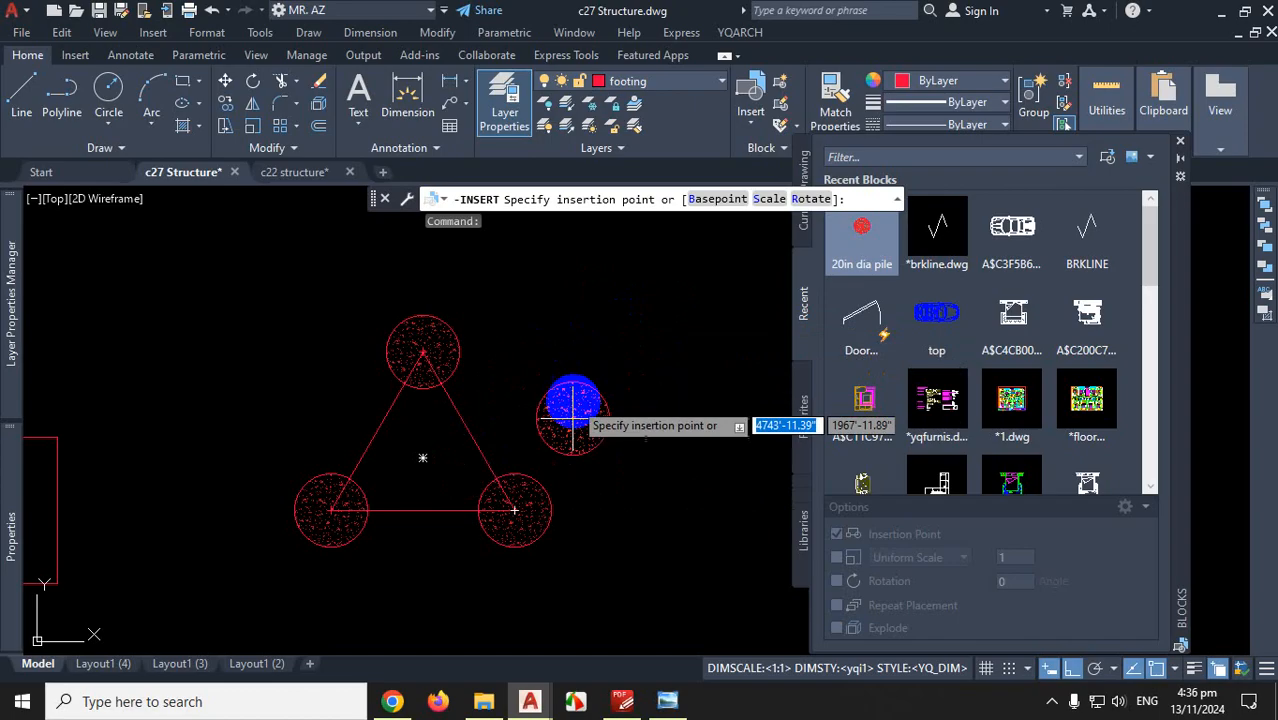
scroll(540, 398, "down", 6)
scroll(370, 335, "up", 4)
scroll(369, 338, "up", 3)
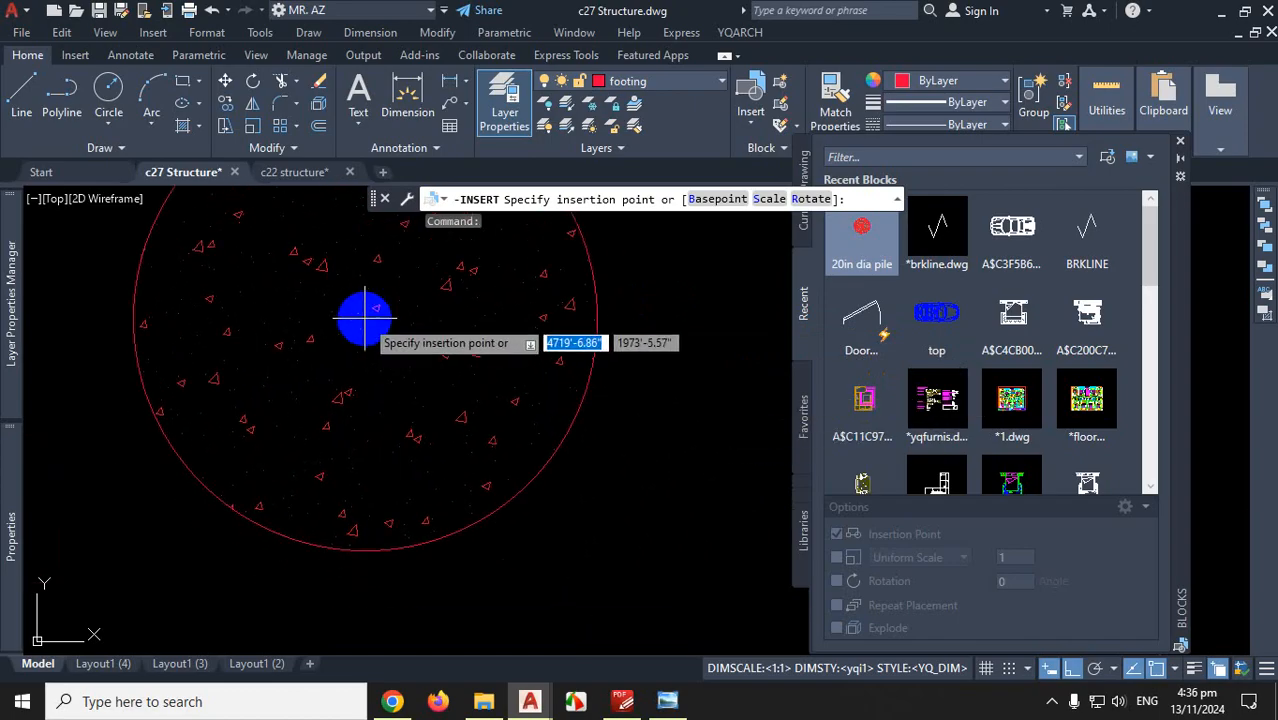
key("Escape")
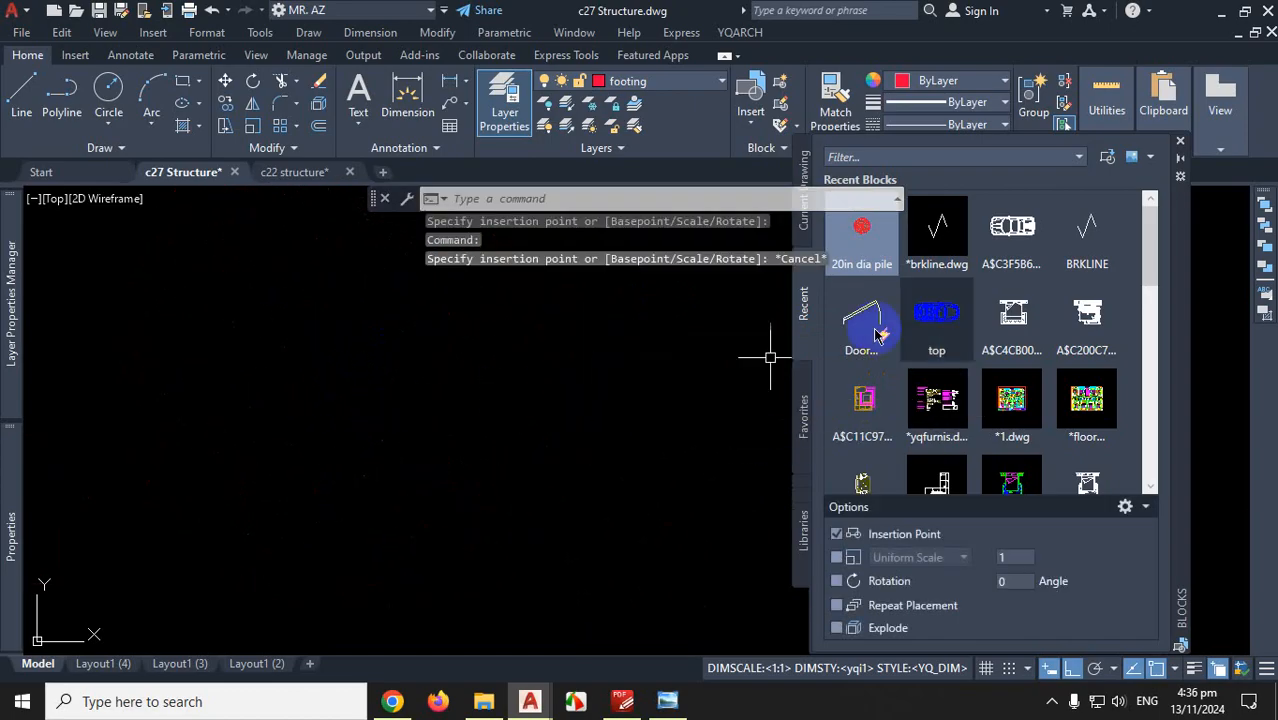
Close the Blocks palette and return to the three piles on the triangle
left_click(1181, 177)
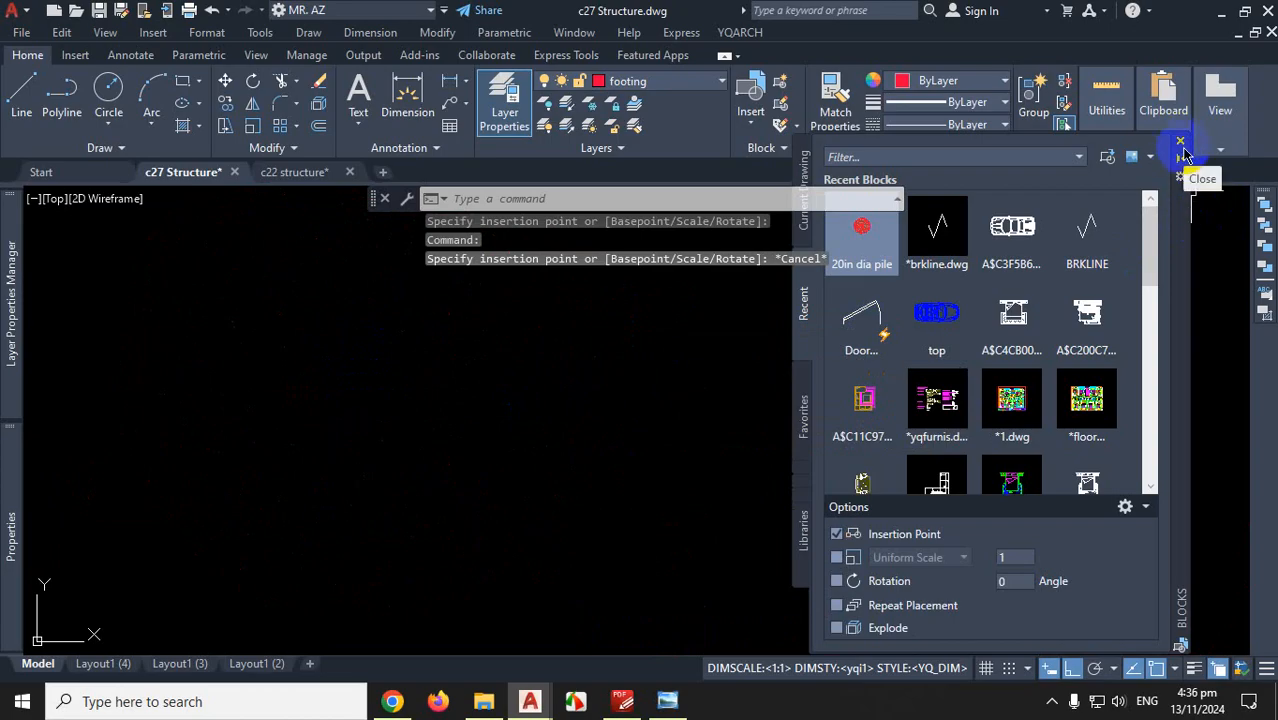
left_click(1183, 147)
scroll(760, 445, "down", 3)
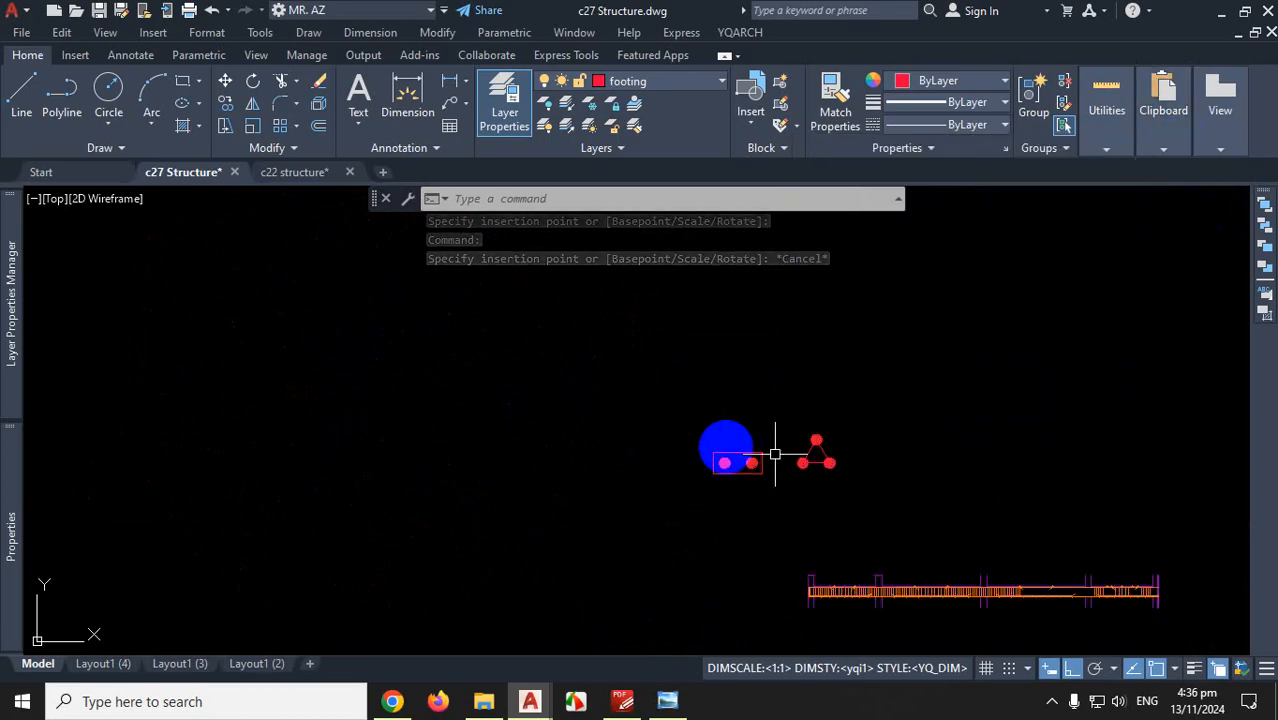
scroll(880, 409, "up", 5)
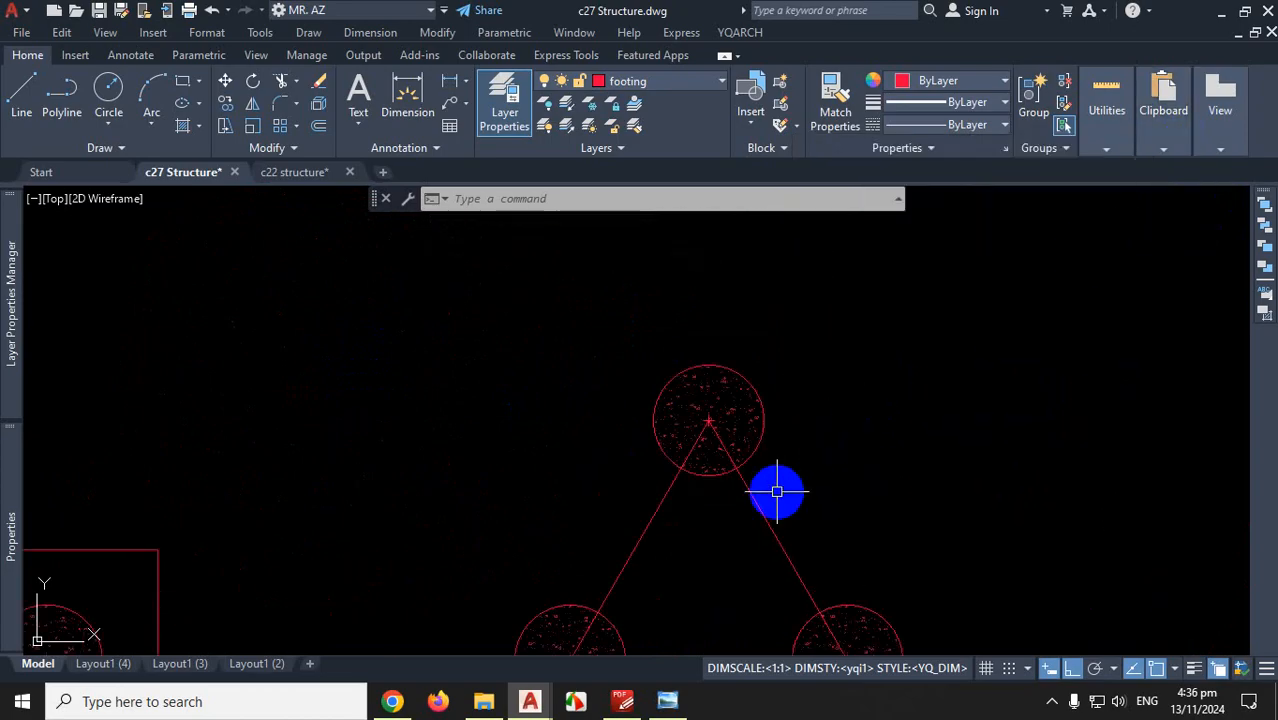
scroll(577, 430, "down", 4)
scroll(630, 535, "up", 2)
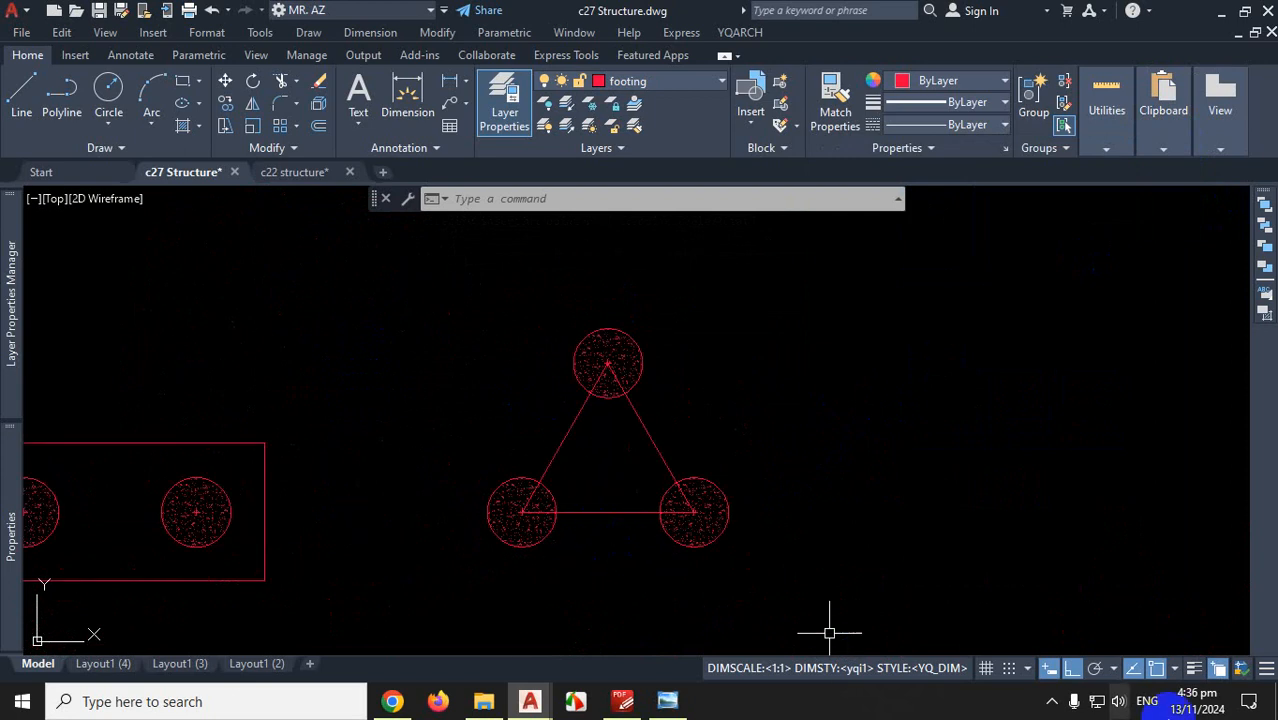
Switch to Chrome, examine the 3 PILES cap outline in the Structville pile layout image, and return to the AutoCAD drawing
left_click(1051, 703)
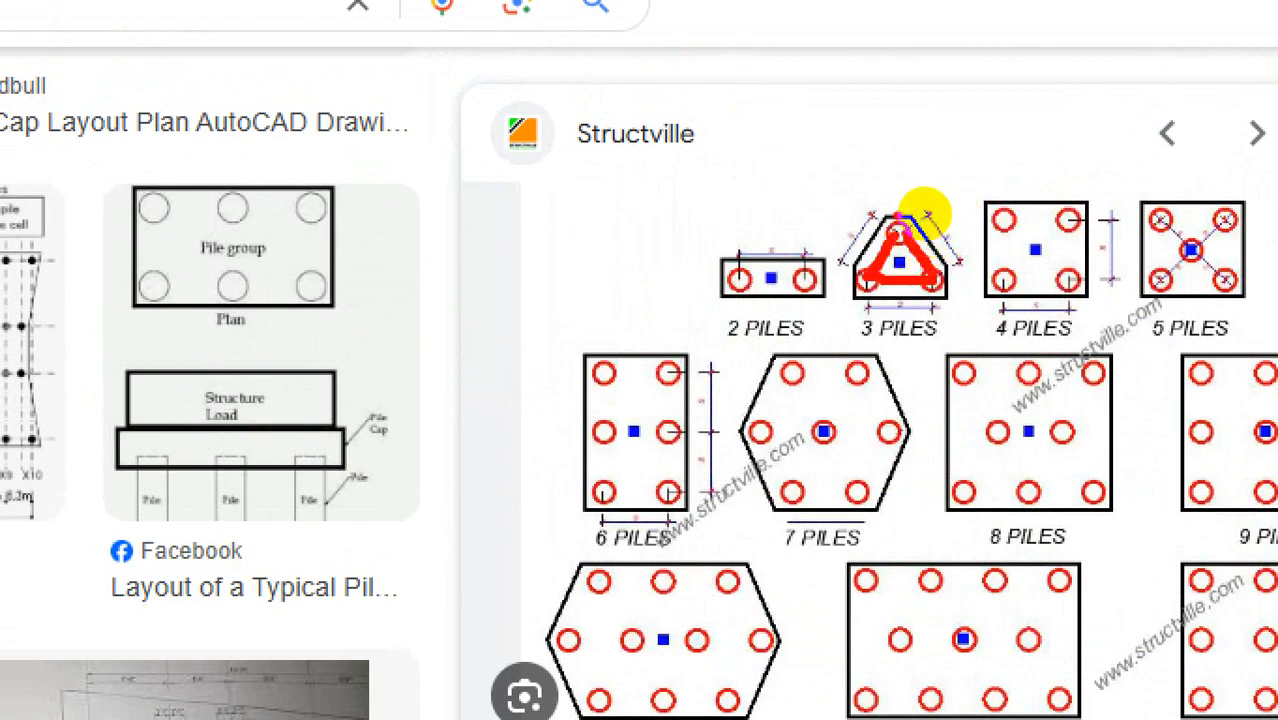
left_click_drag(893, 203, 900, 230)
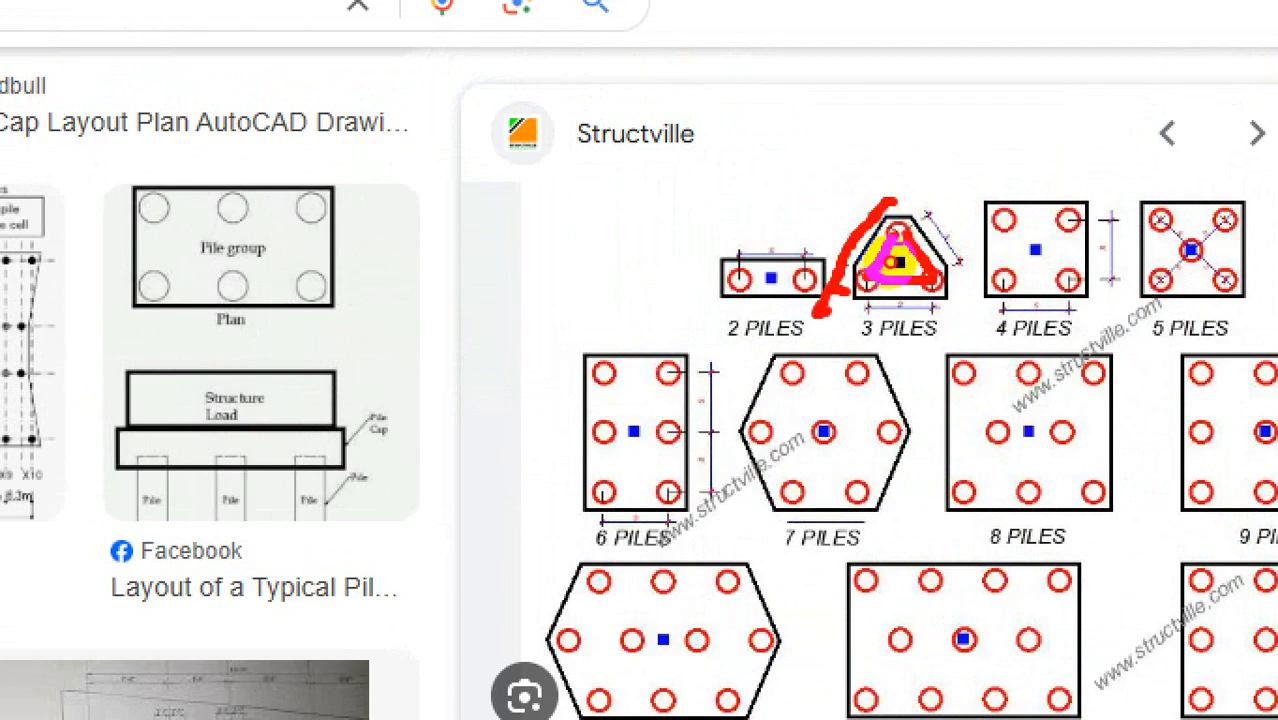
left_click_drag(895, 262, 962, 260)
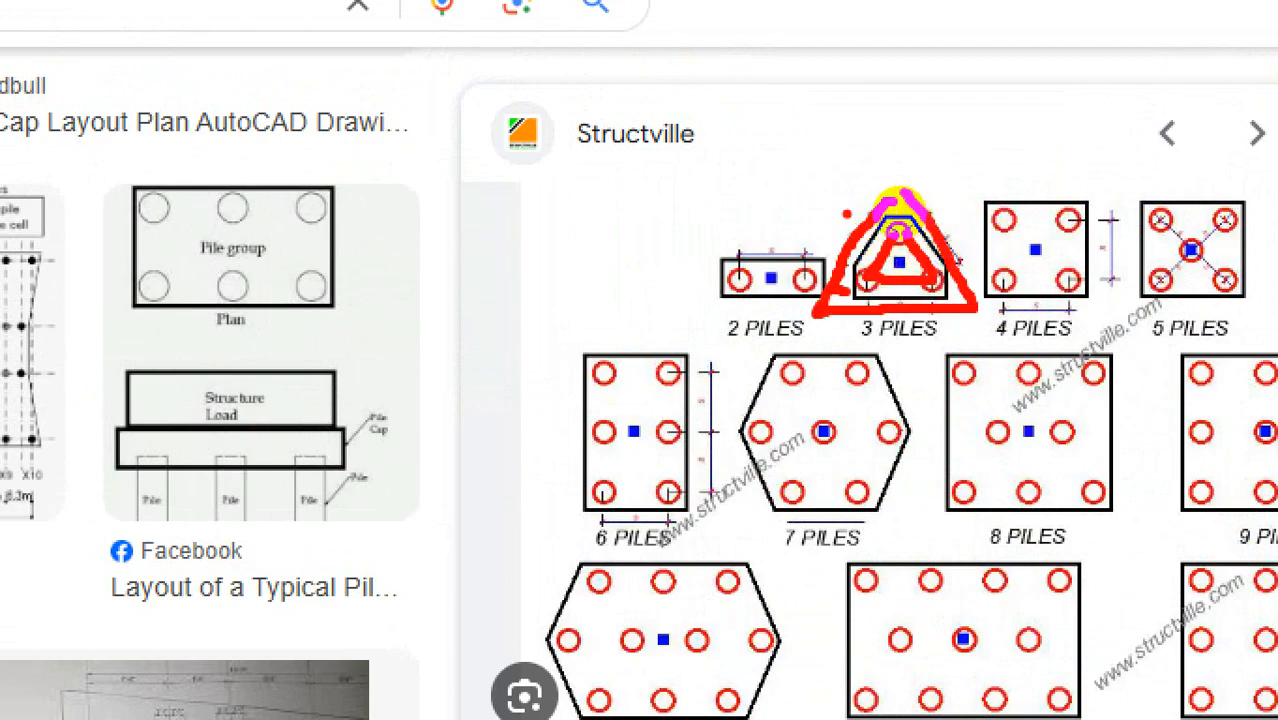
mouse_move(898, 203)
left_mouse_down()
mouse_move(933, 205)
mouse_move(900, 225)
left_mouse_up()
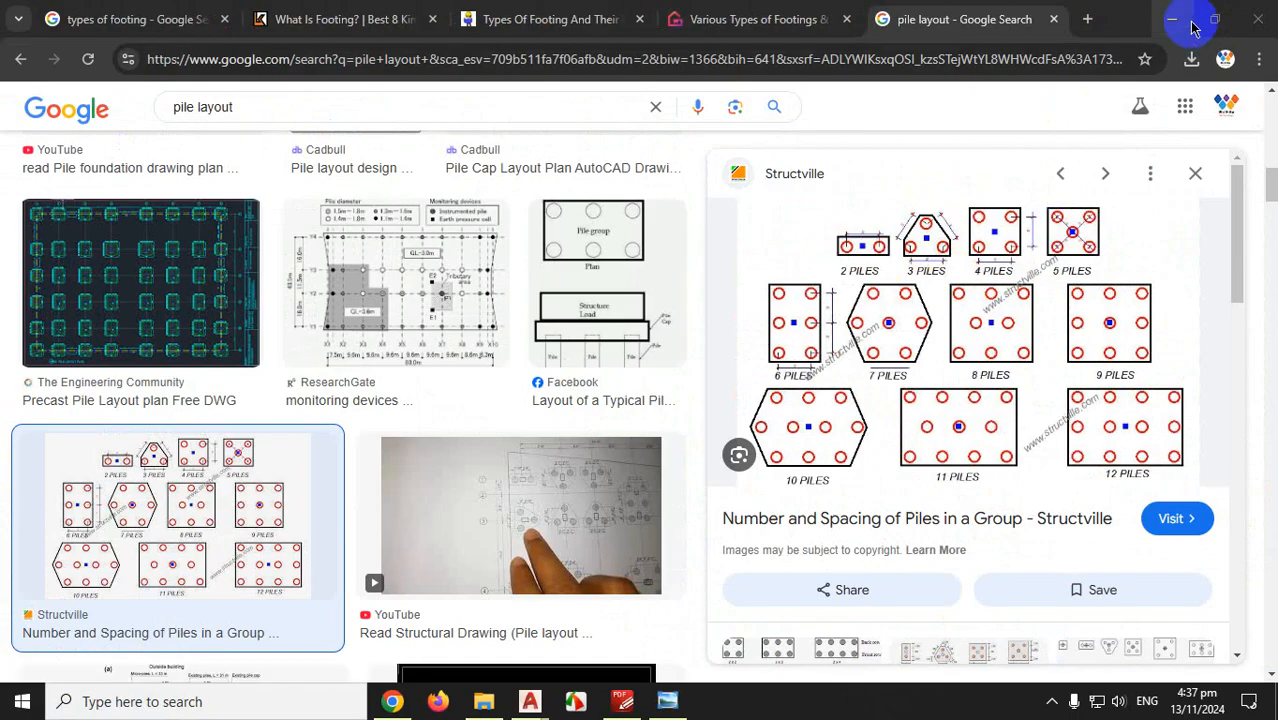
left_click(1160, 15)
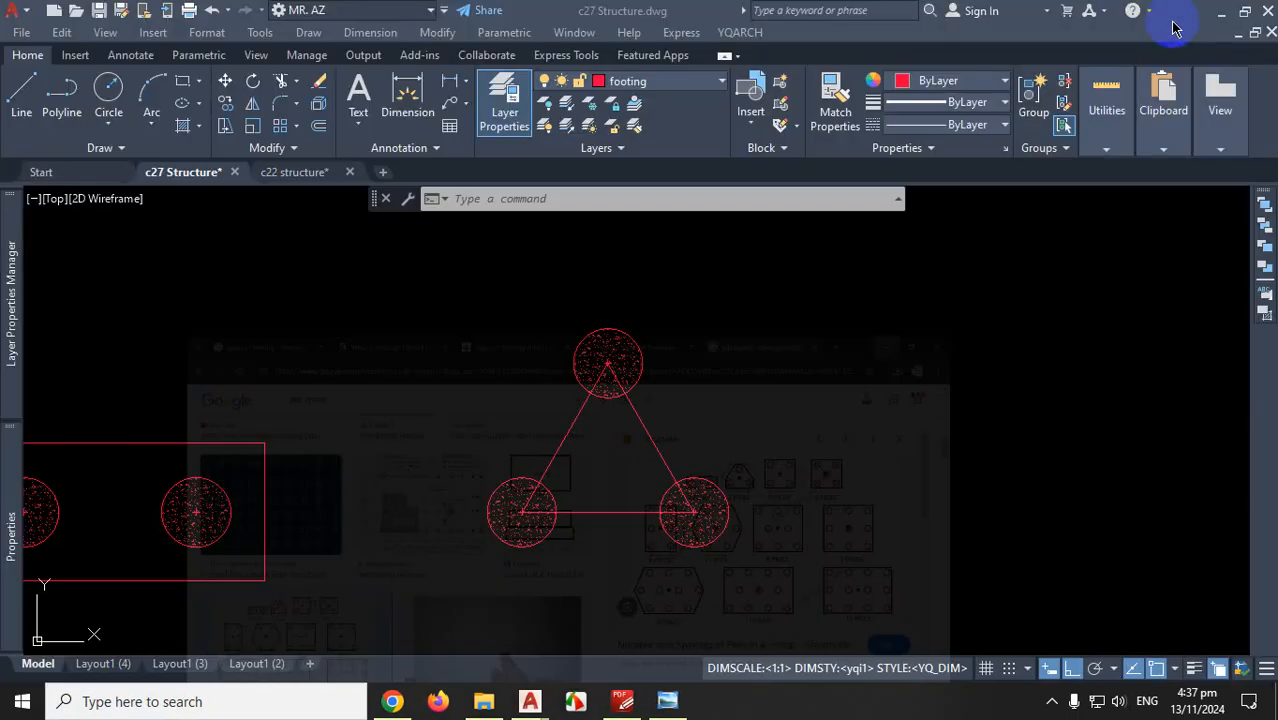
left_click(789, 387)
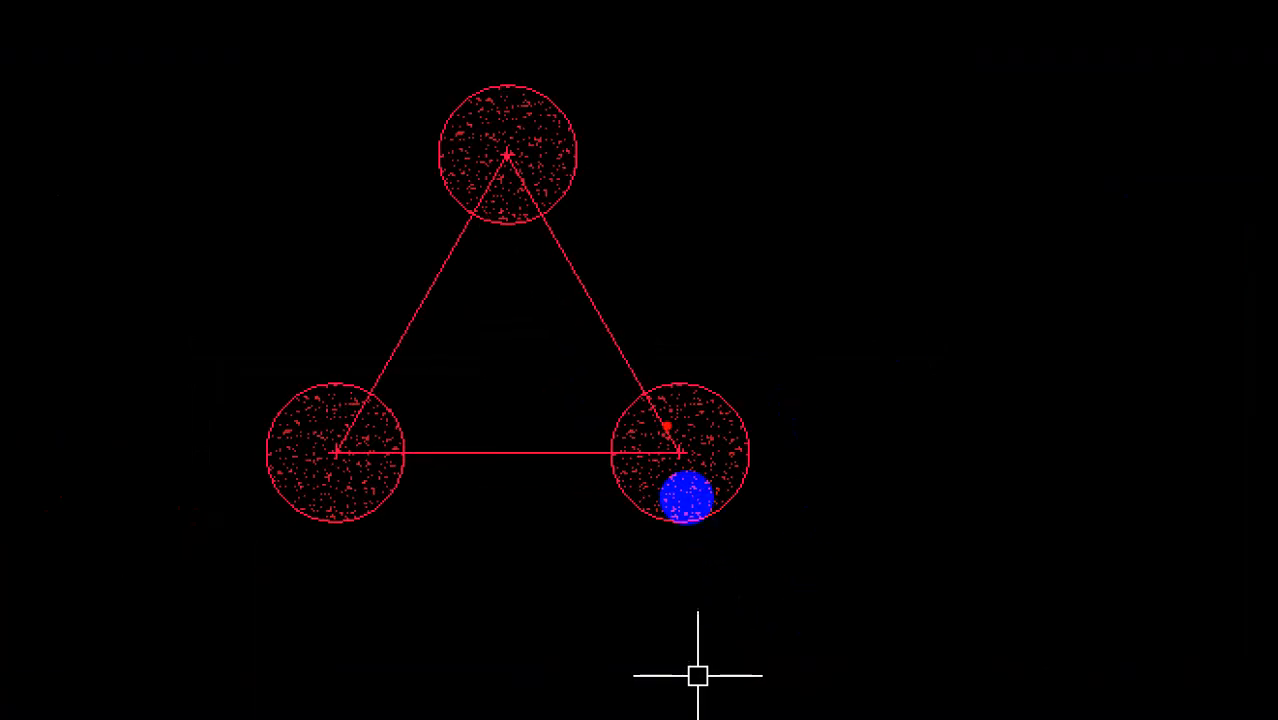
mouse_move(677, 485)
left_mouse_down()
mouse_move(705, 517)
mouse_move(733, 511)
mouse_move(745, 530)
left_mouse_up()
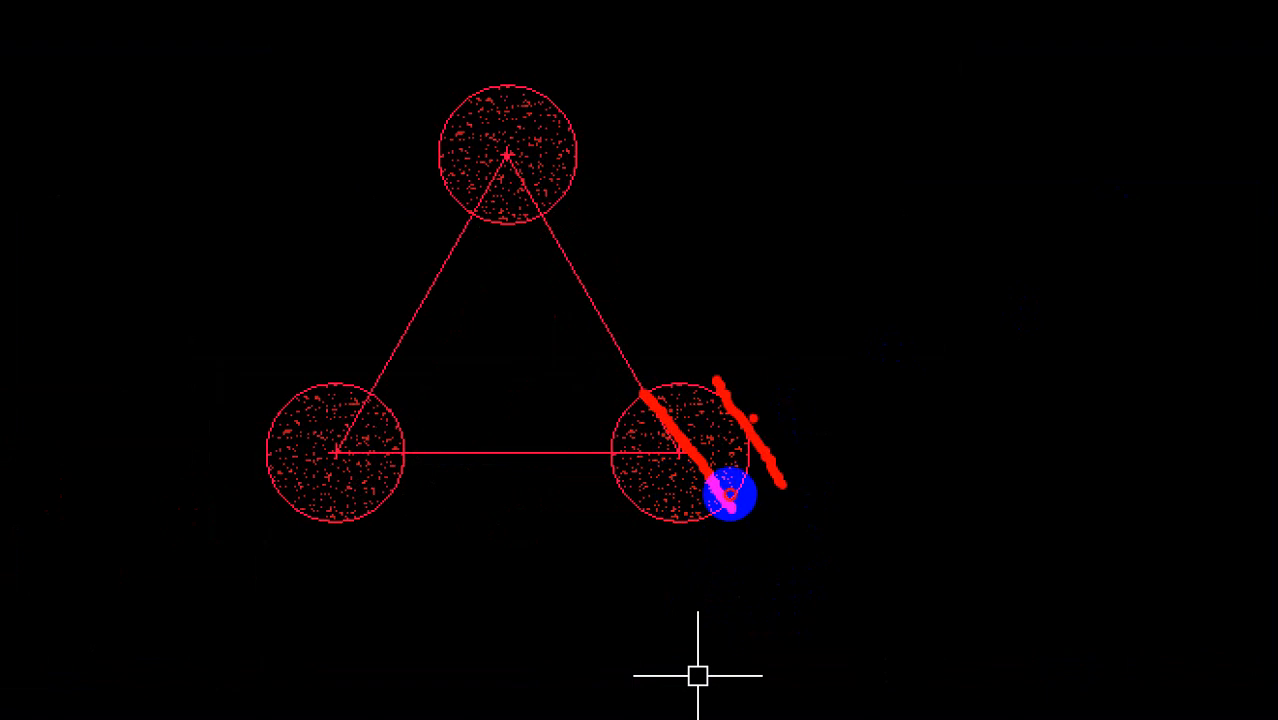
mouse_move(753, 417)
left_mouse_down()
mouse_move(831, 353)
mouse_move(863, 440)
mouse_move(824, 510)
left_mouse_up()
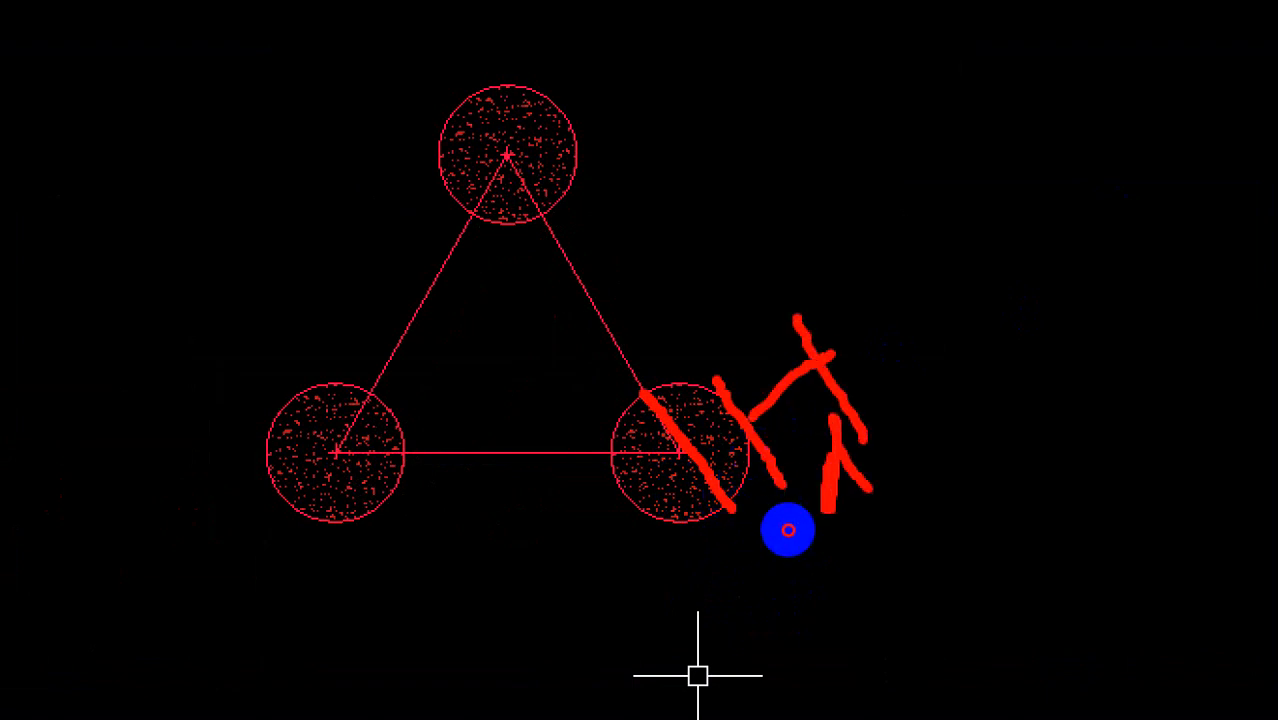
left_click_drag(836, 443, 878, 490)
left_click_drag(889, 445, 876, 580)
left_click_drag(922, 490, 1056, 462)
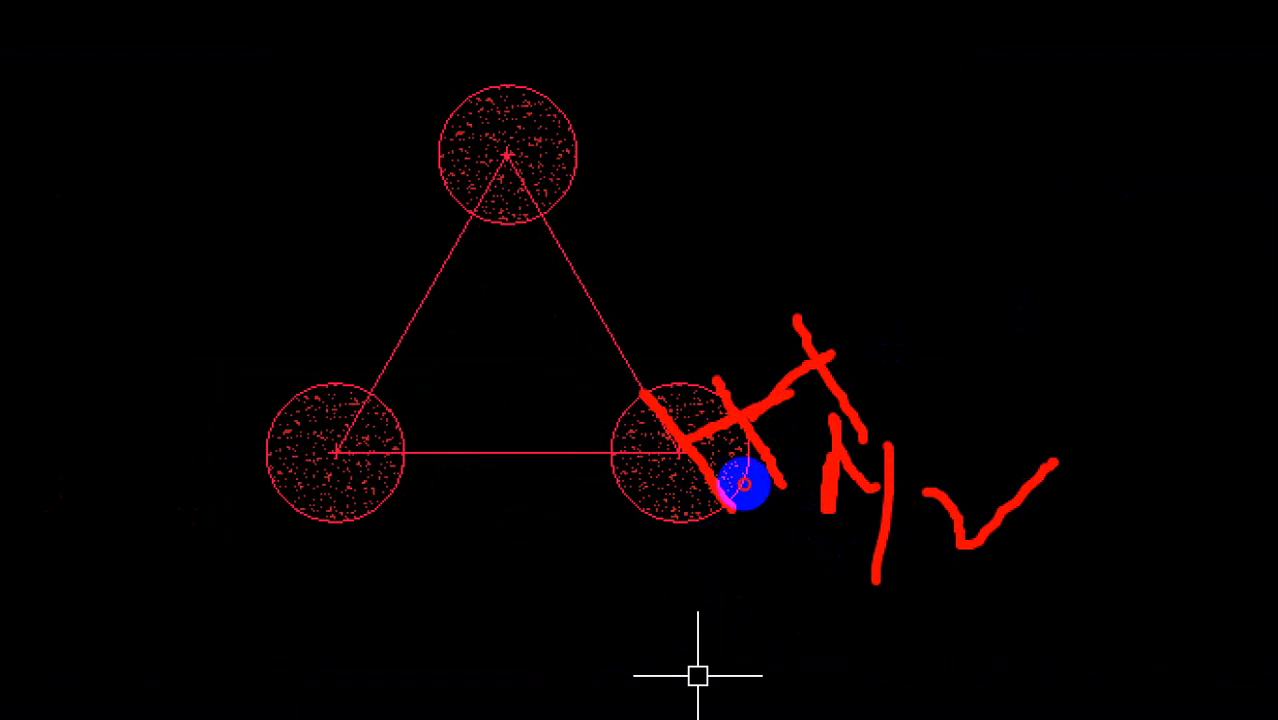
left_click_drag(763, 475, 782, 486)
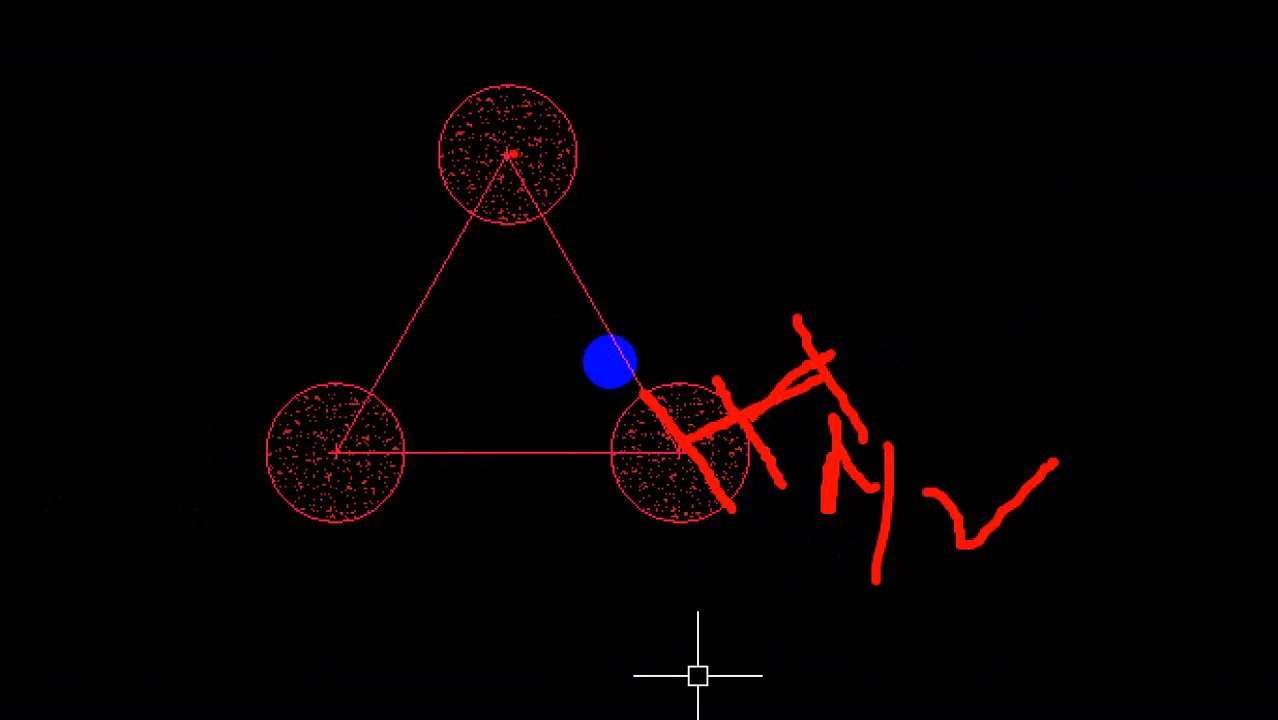
mouse_move(451, 23)
left_mouse_down()
mouse_move(177, 351)
mouse_move(65, 540)
mouse_move(391, 648)
mouse_move(941, 597)
mouse_move(613, 94)
mouse_move(503, 3)
left_mouse_up()
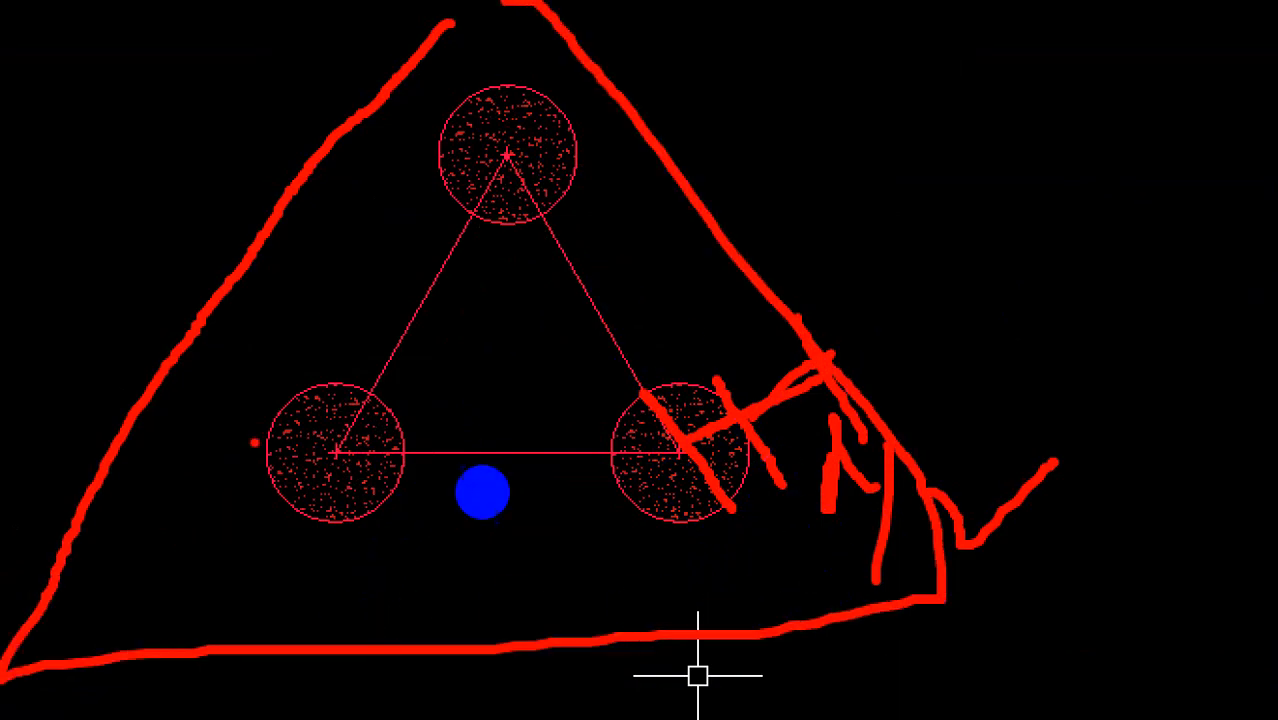
left_click_drag(345, 442, 168, 424)
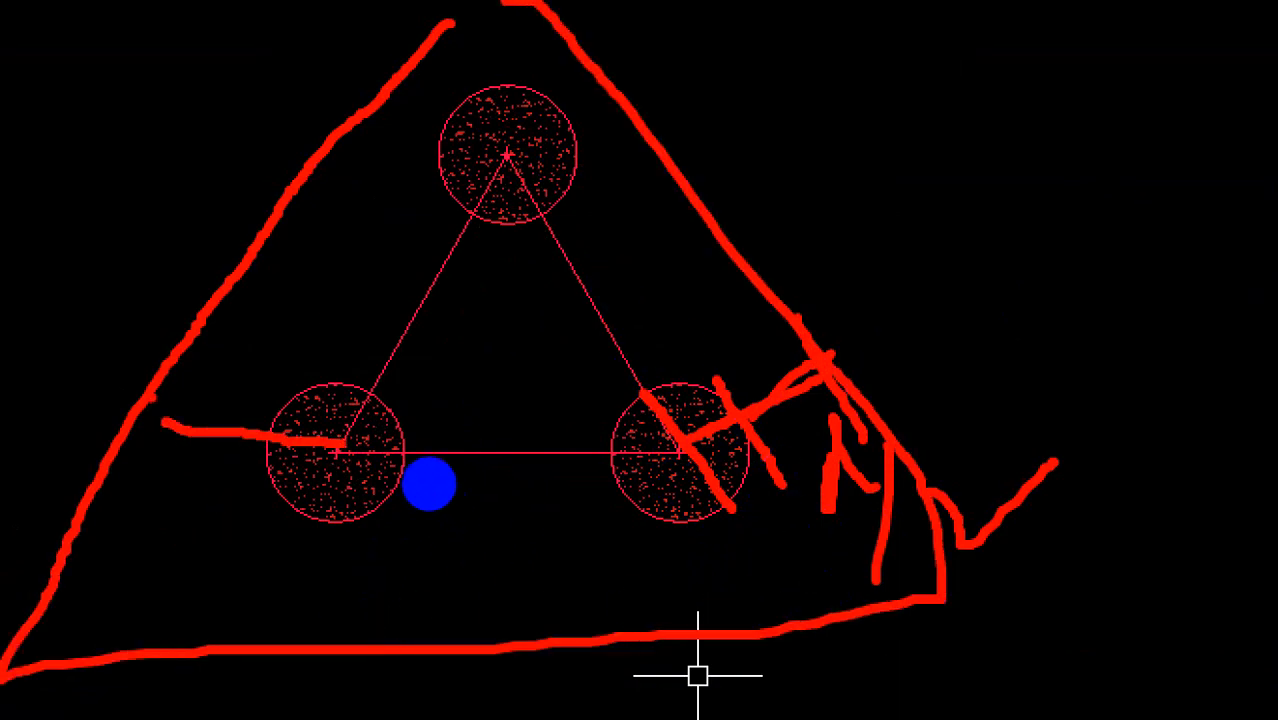
key("Escape")
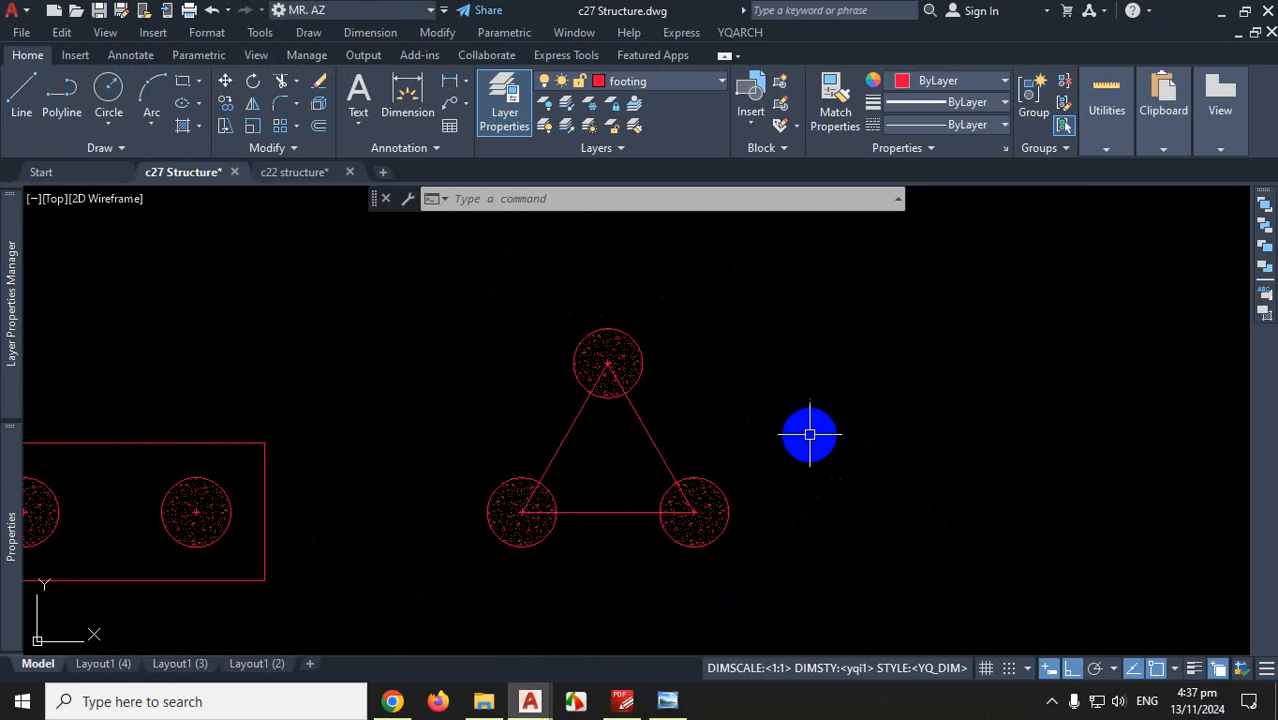
Offset the triangle through the pile centres outward by 20 inches to form the cap's outer outline
type("o")
key("Return")
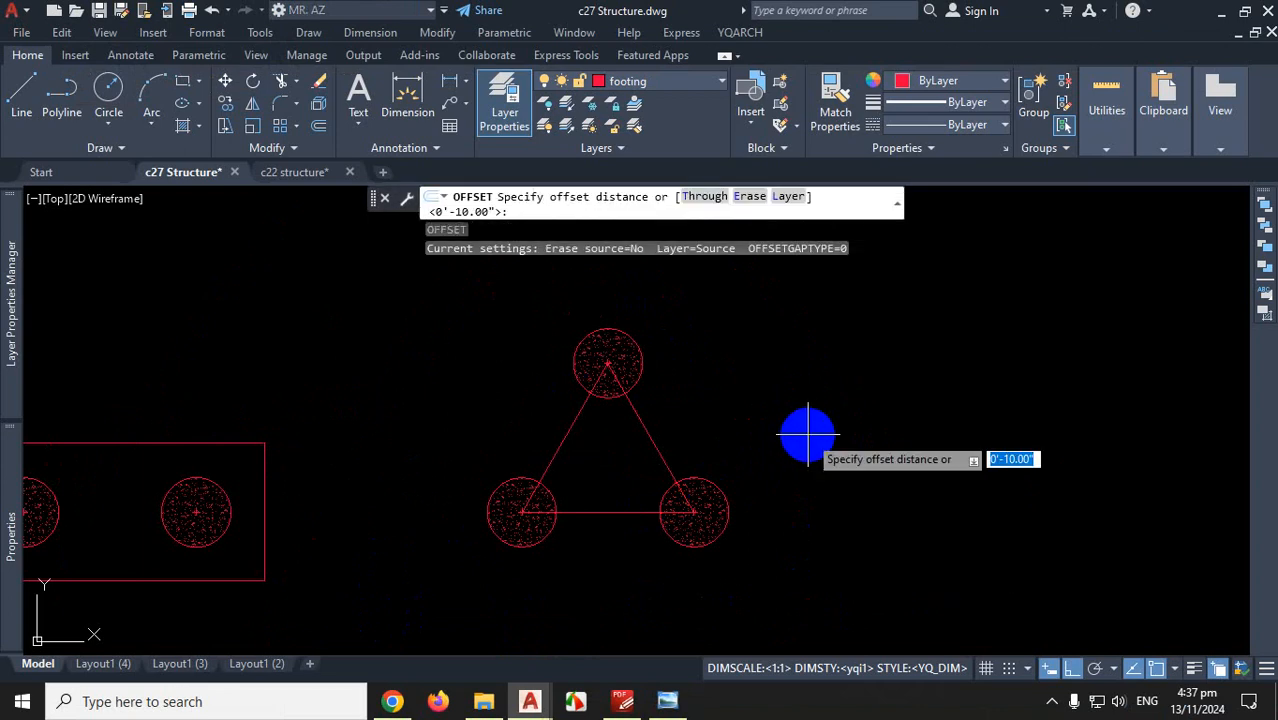
type("20")
key("Return")
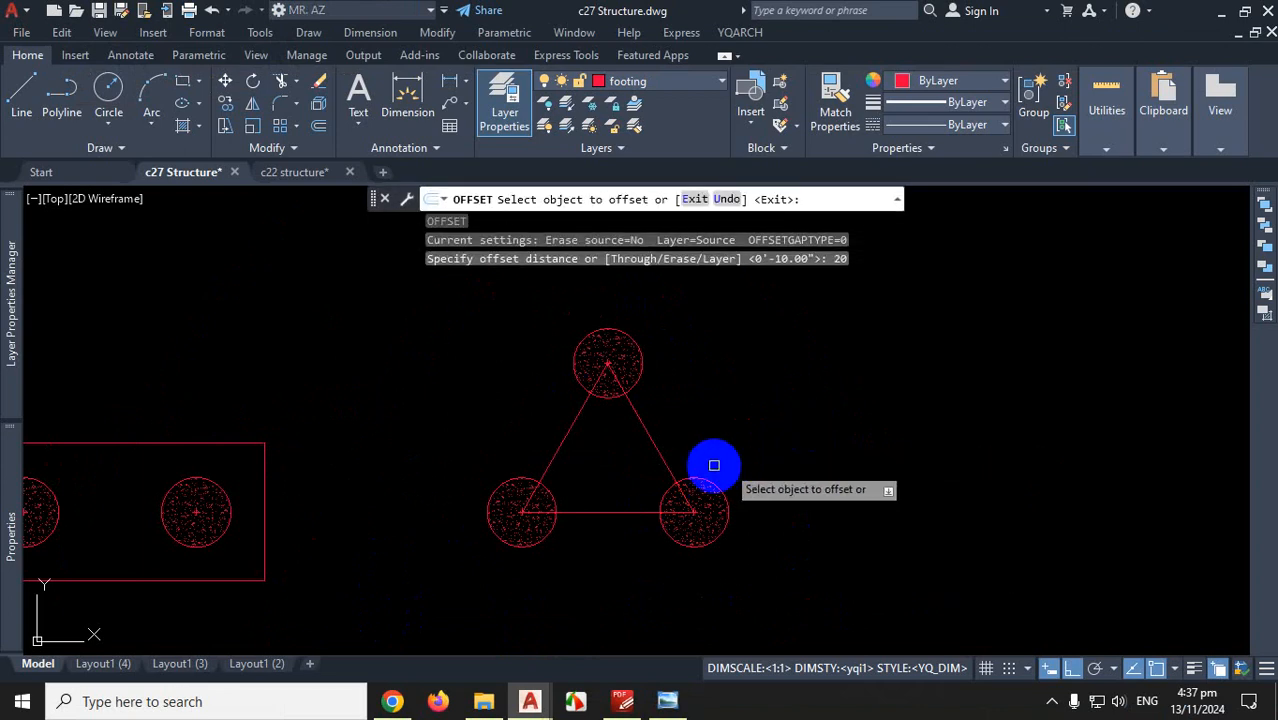
left_click(653, 445)
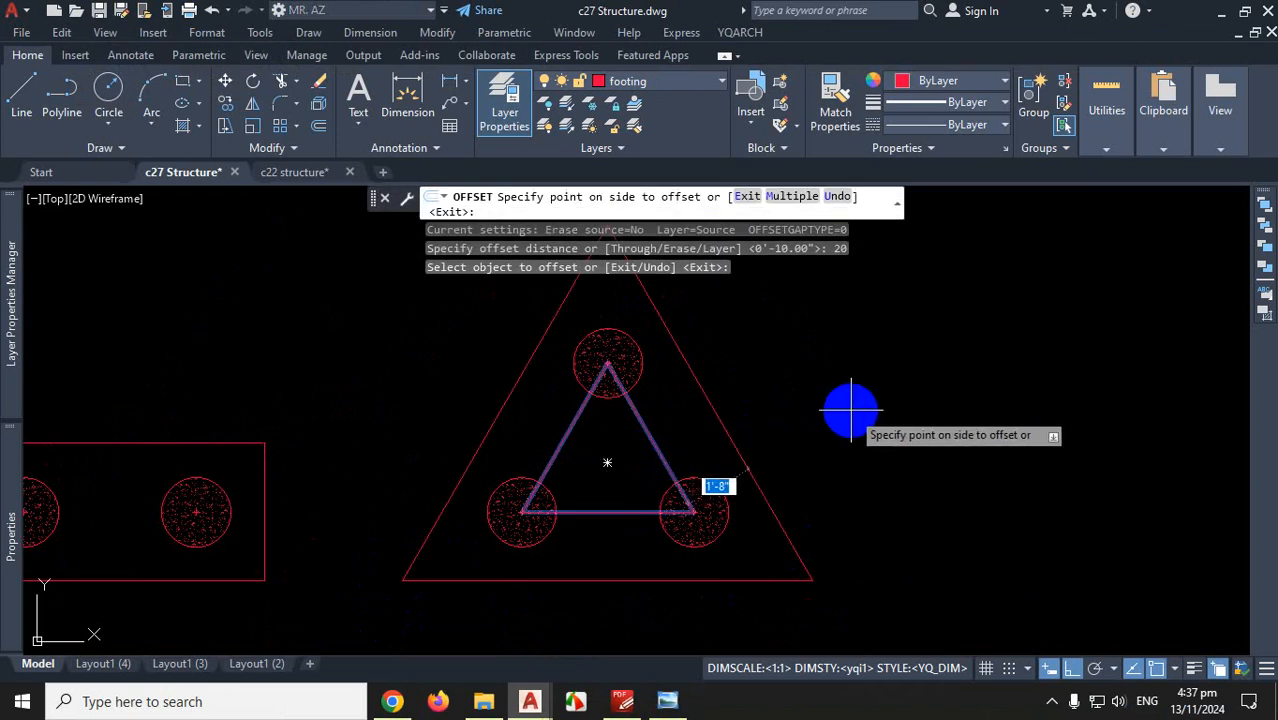
left_click(848, 409)
scroll(800, 503, "down", 3)
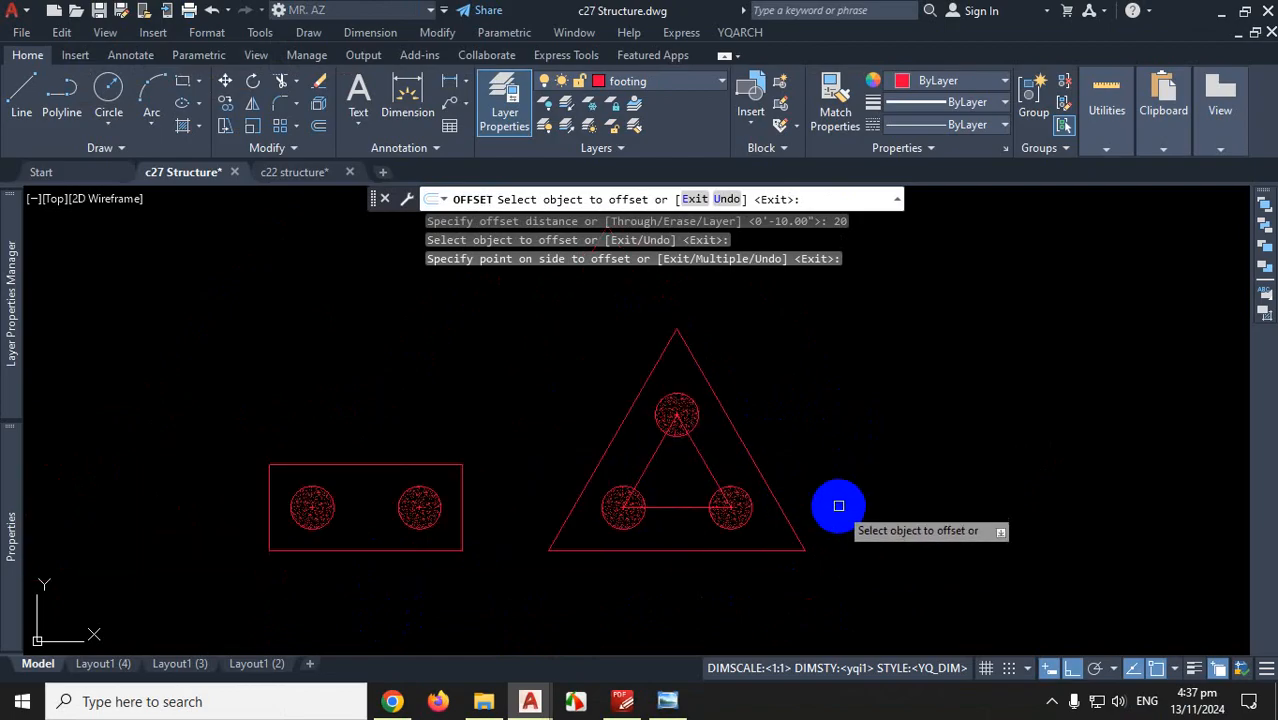
scroll(839, 505, "up", 2)
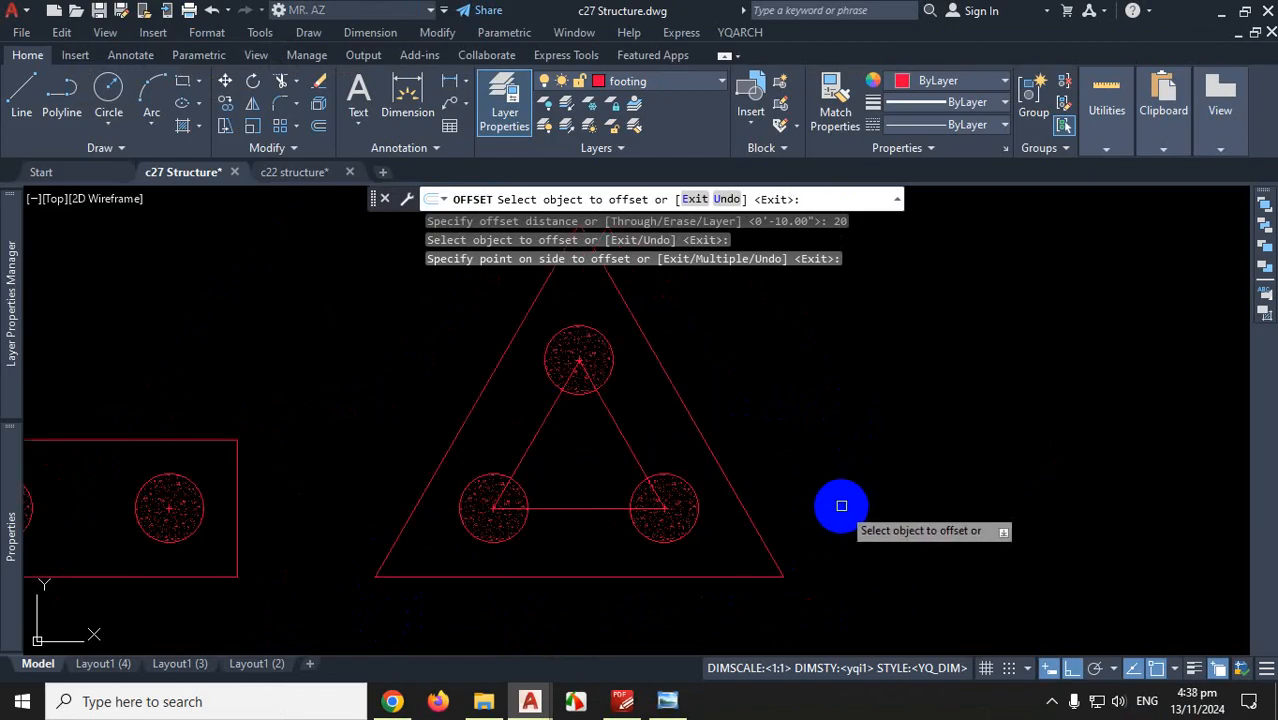
key("Escape")
Copy the whole three-pile cap with both triangles and its piles horizontally to the right of the original
scroll(685, 516, "down", 5)
scroll(699, 456, "up", 3)
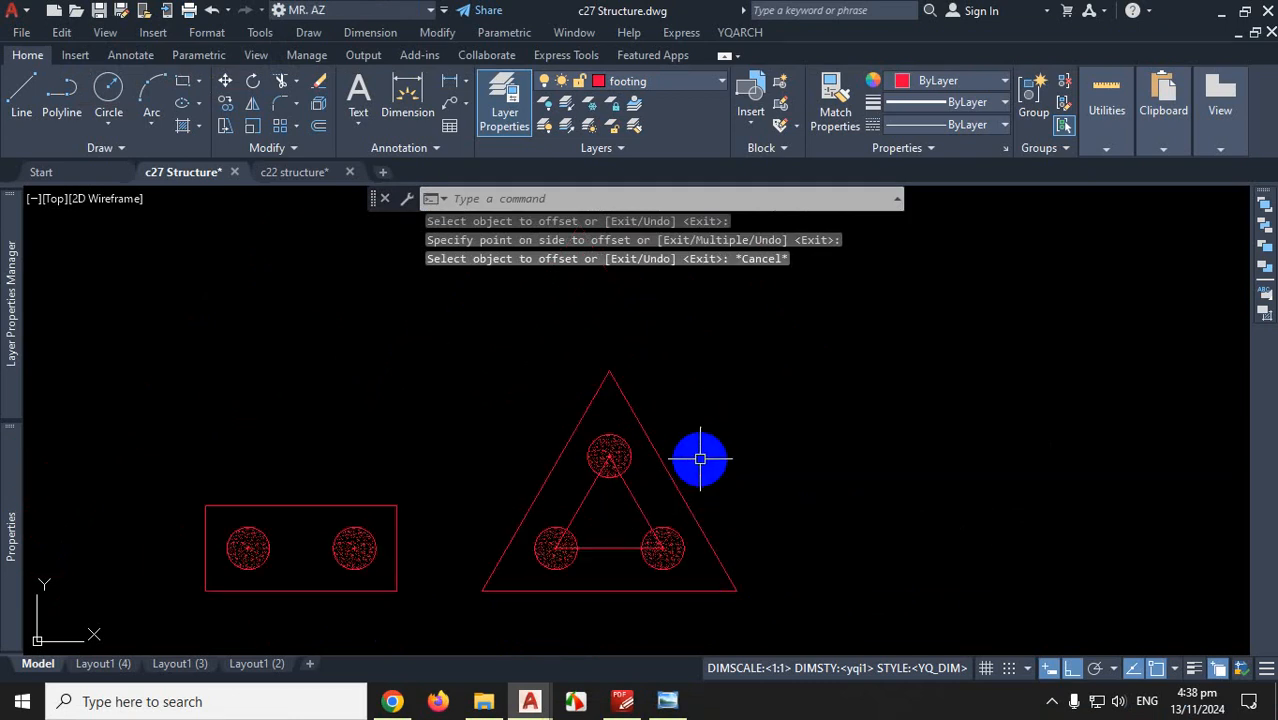
scroll(733, 371, "down", 2)
left_click(748, 351)
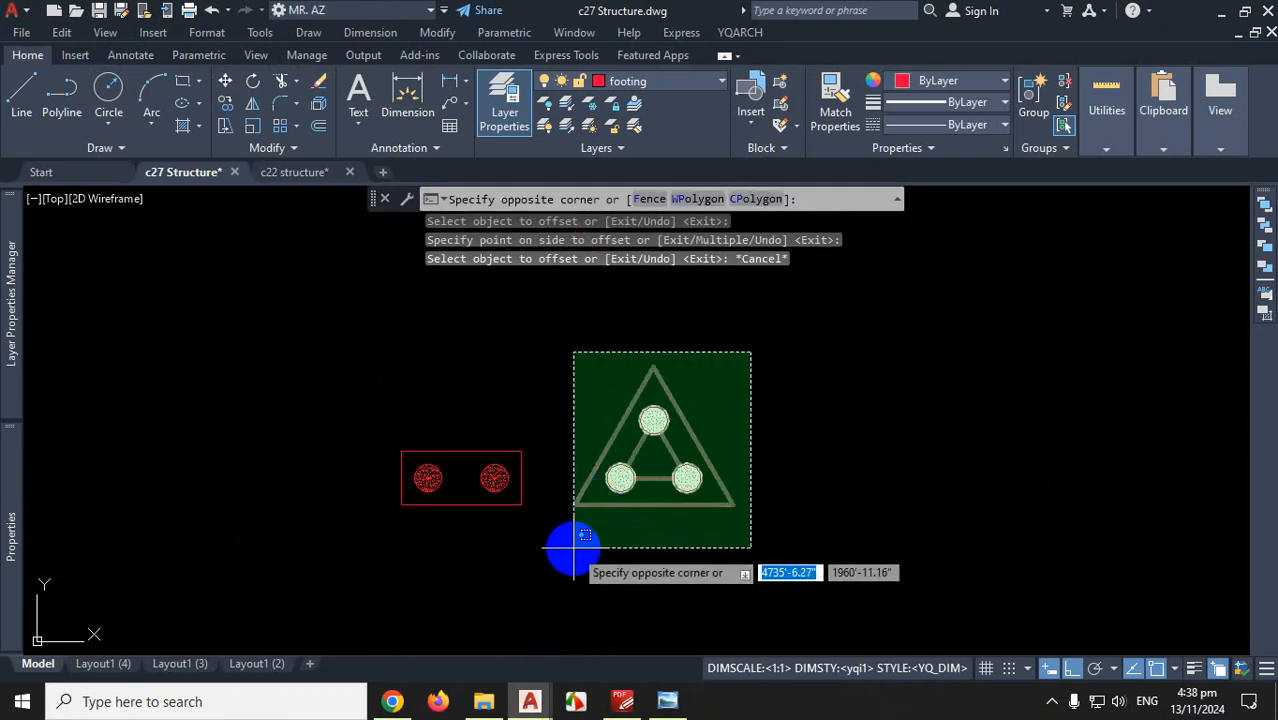
left_click(578, 545)
type("CO")
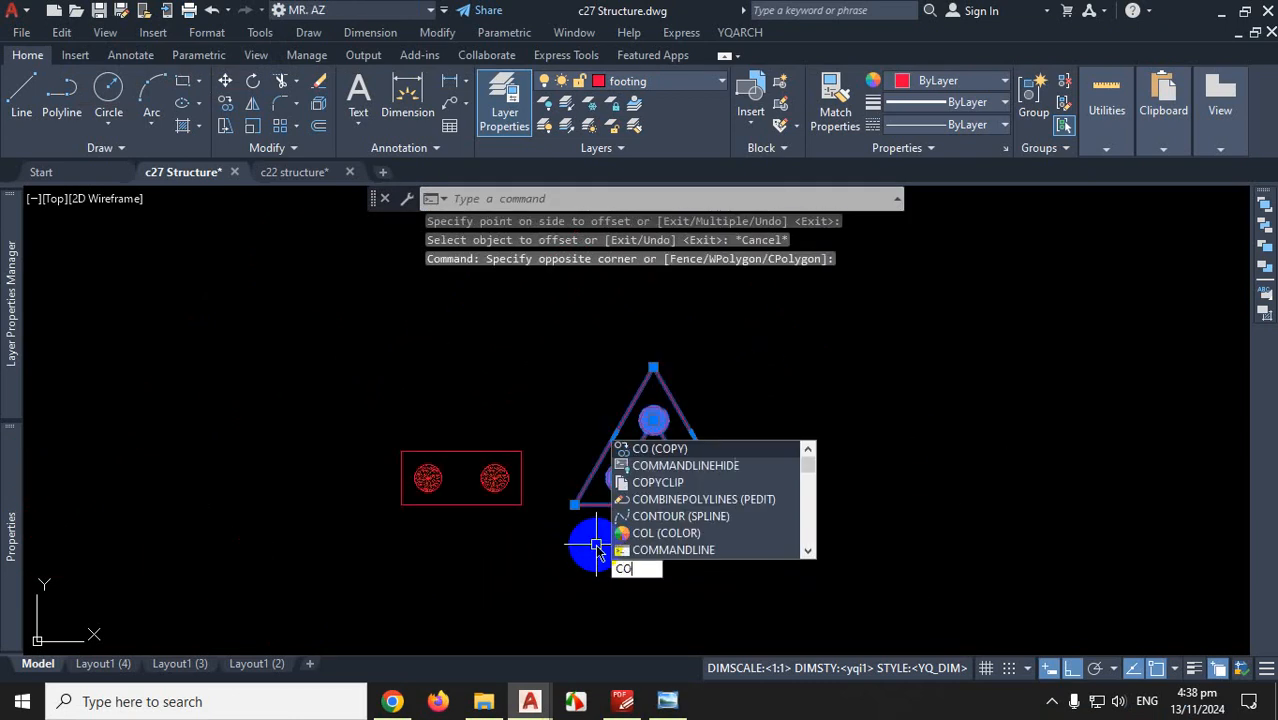
key("Return")
left_click(596, 545)
scroll(859, 541, "down", 3)
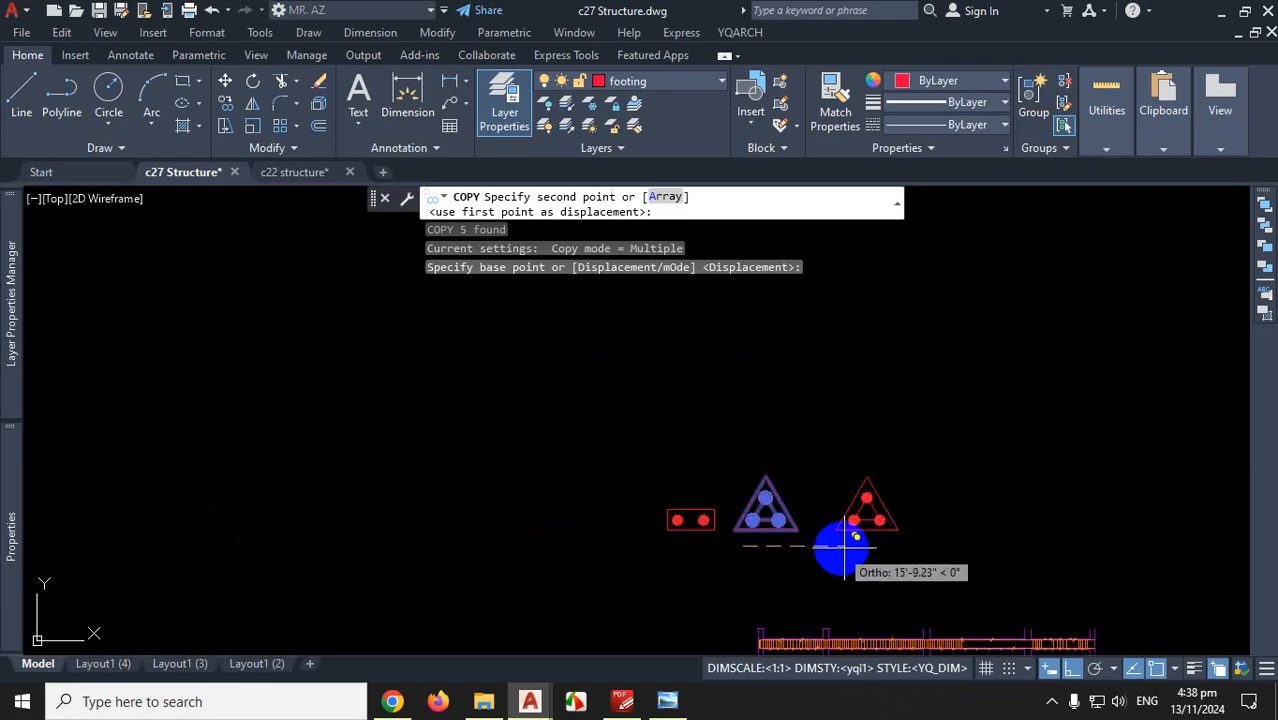
left_click(845, 570)
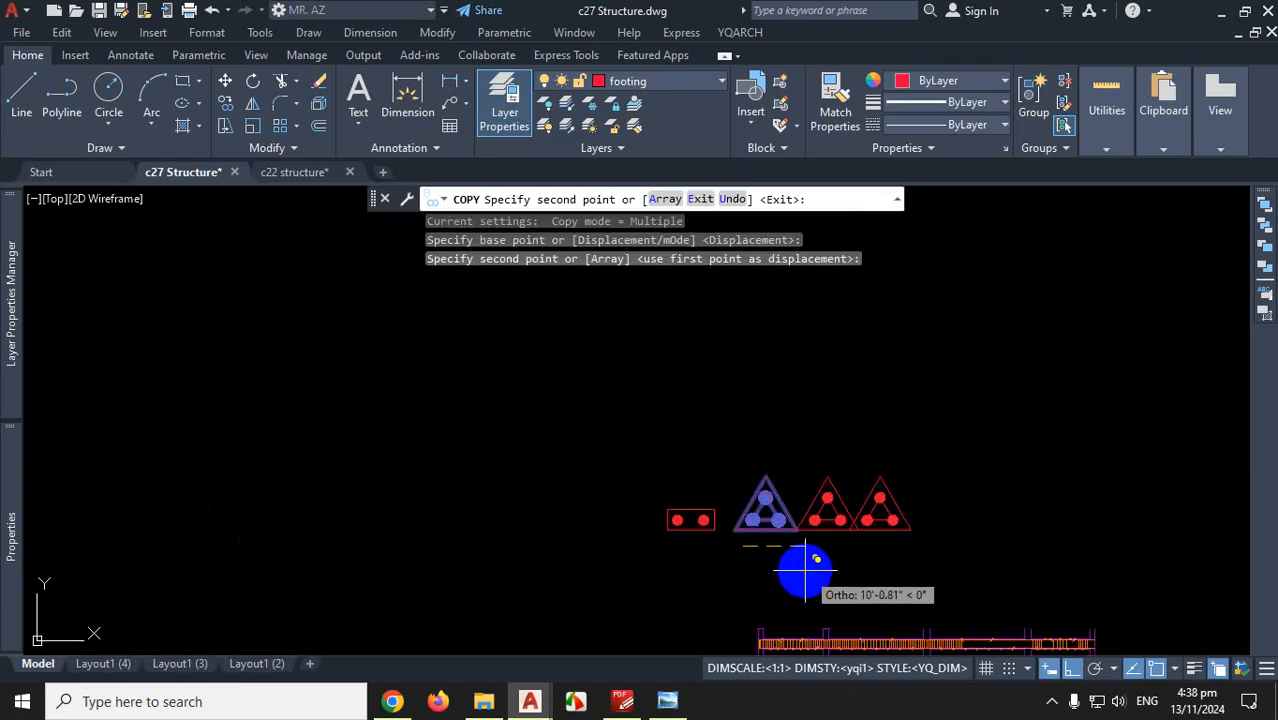
key("Escape")
scroll(727, 523, "up", 4)
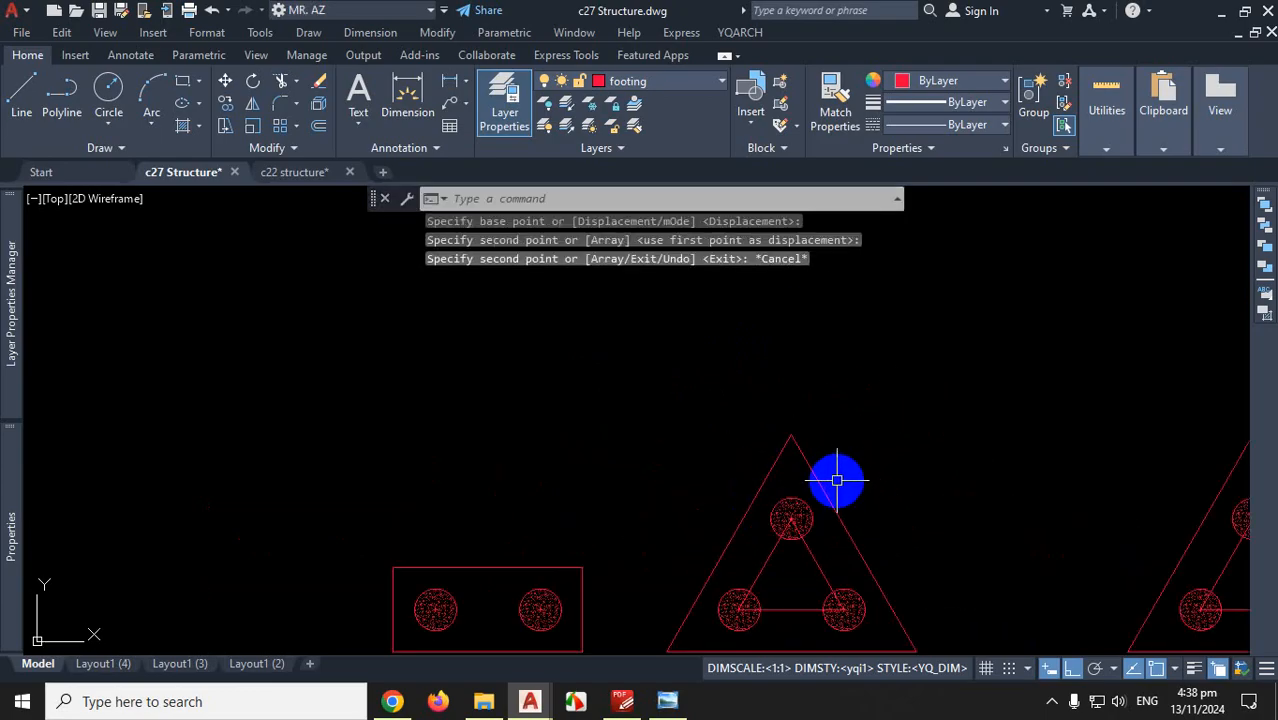
scroll(850, 510, "down", 3)
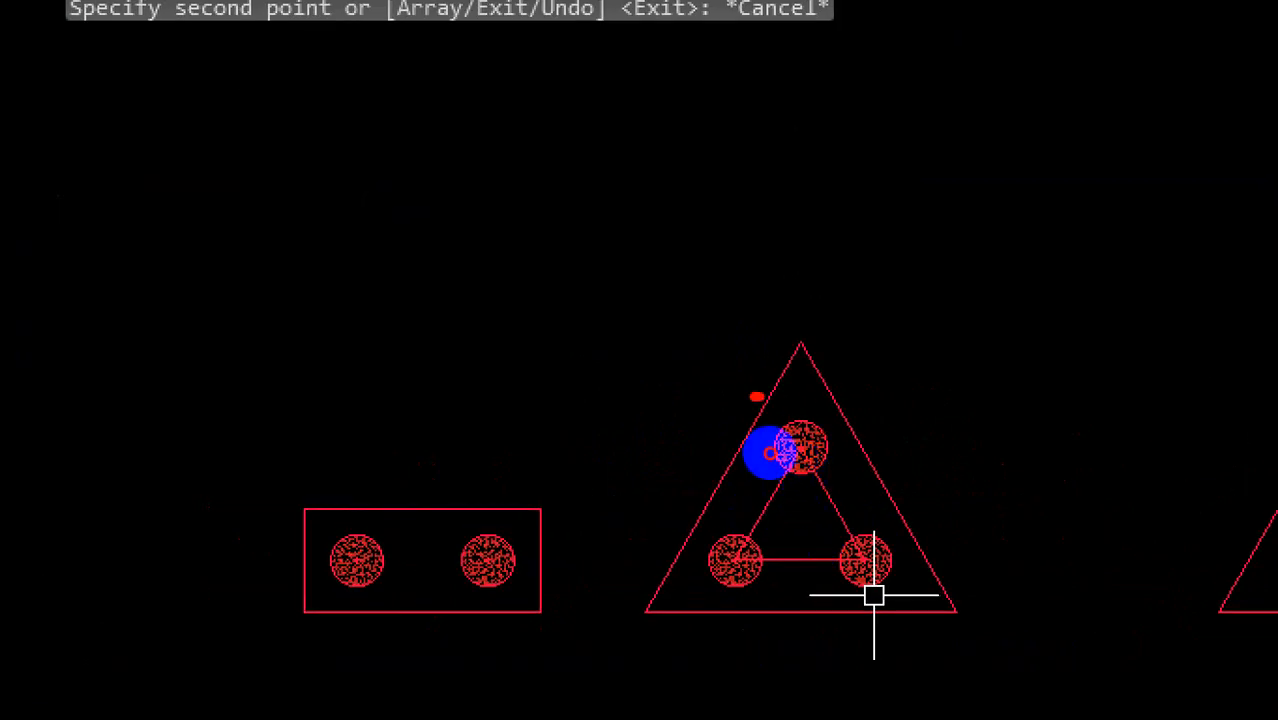
left_click_drag(846, 404, 869, 404)
left_click_drag(670, 551, 685, 638)
left_click_drag(933, 549, 938, 641)
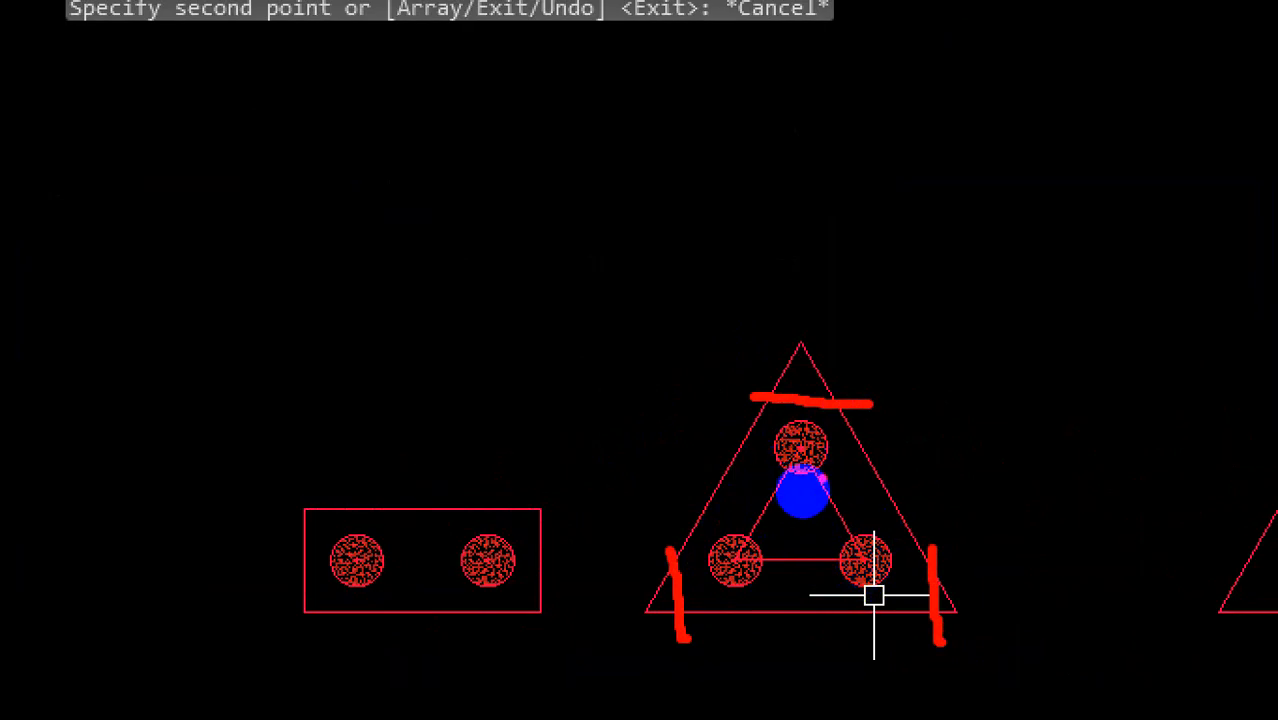
key("Escape")
scroll(785, 482, "up", 6)
key("ctrl+1")
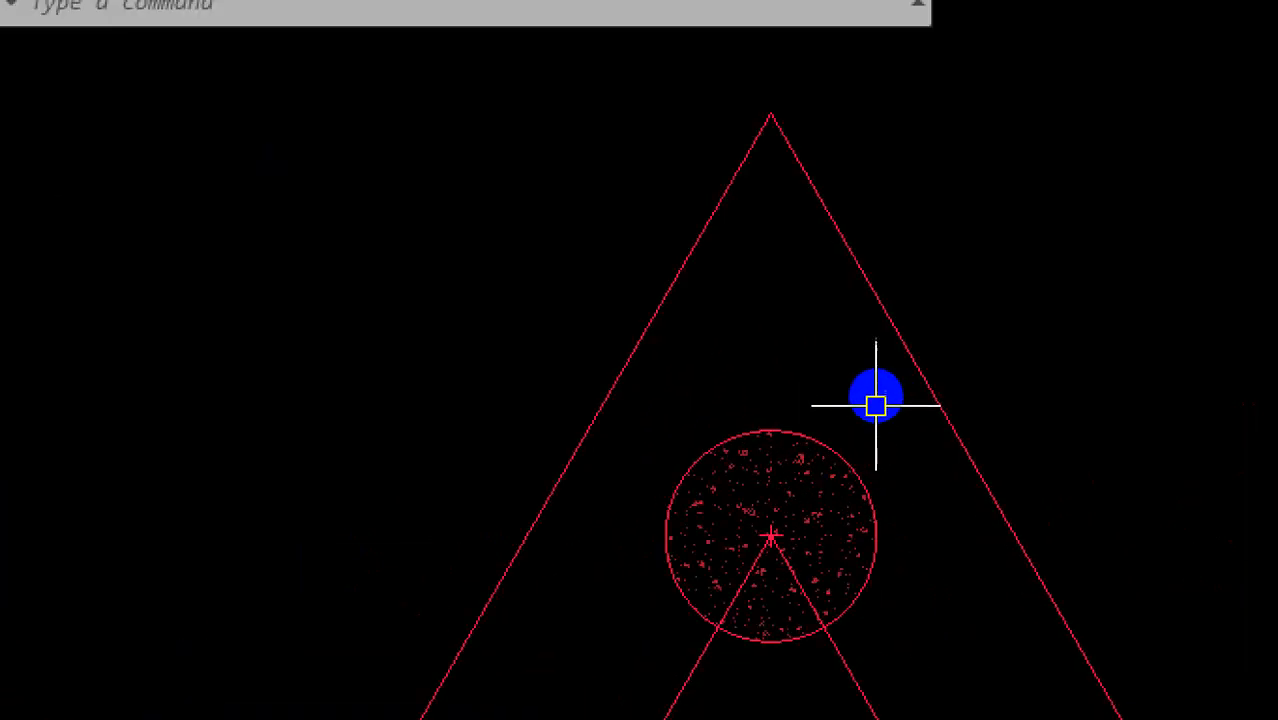
left_click_drag(769, 545, 758, 368)
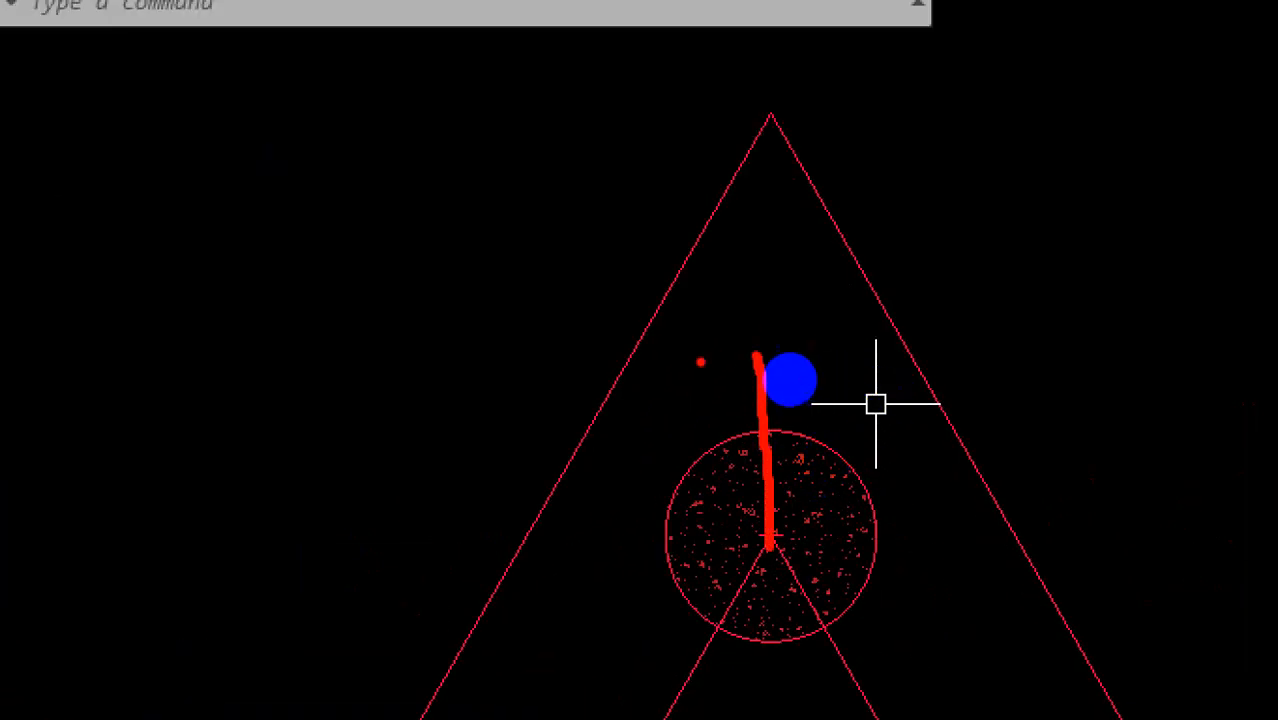
left_click_drag(605, 354, 998, 342)
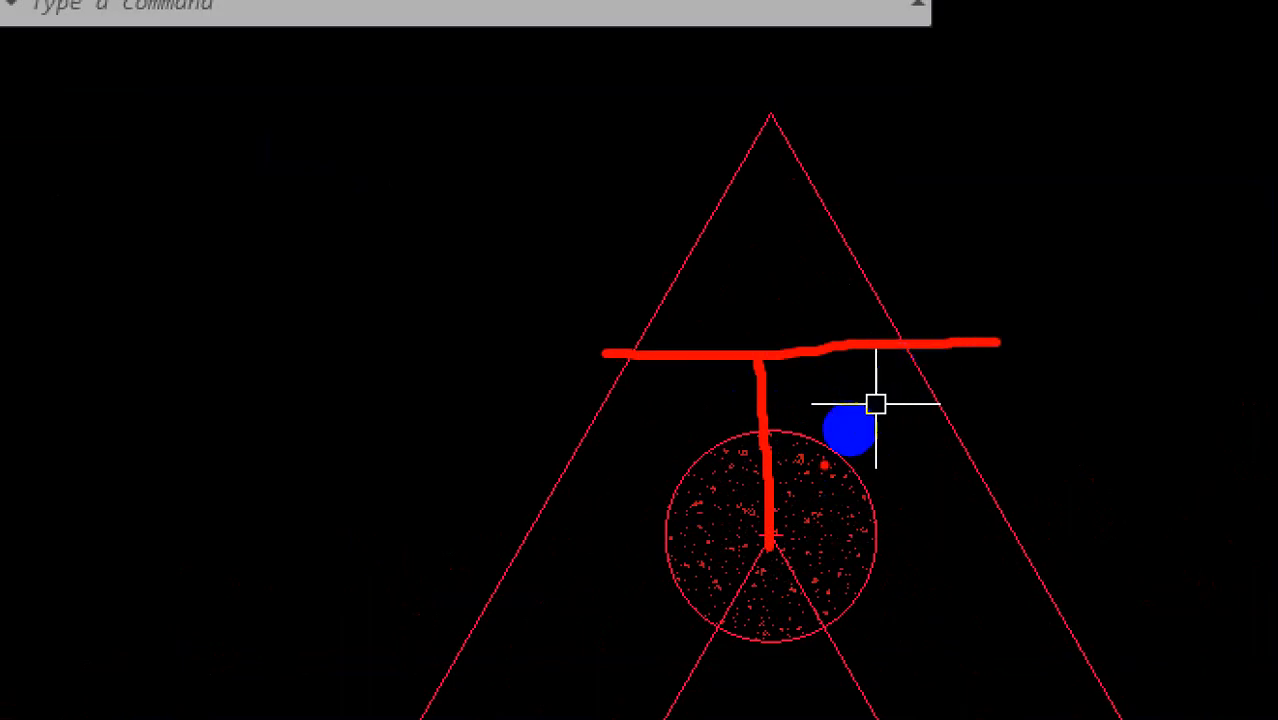
left_click_drag(792, 358, 792, 440)
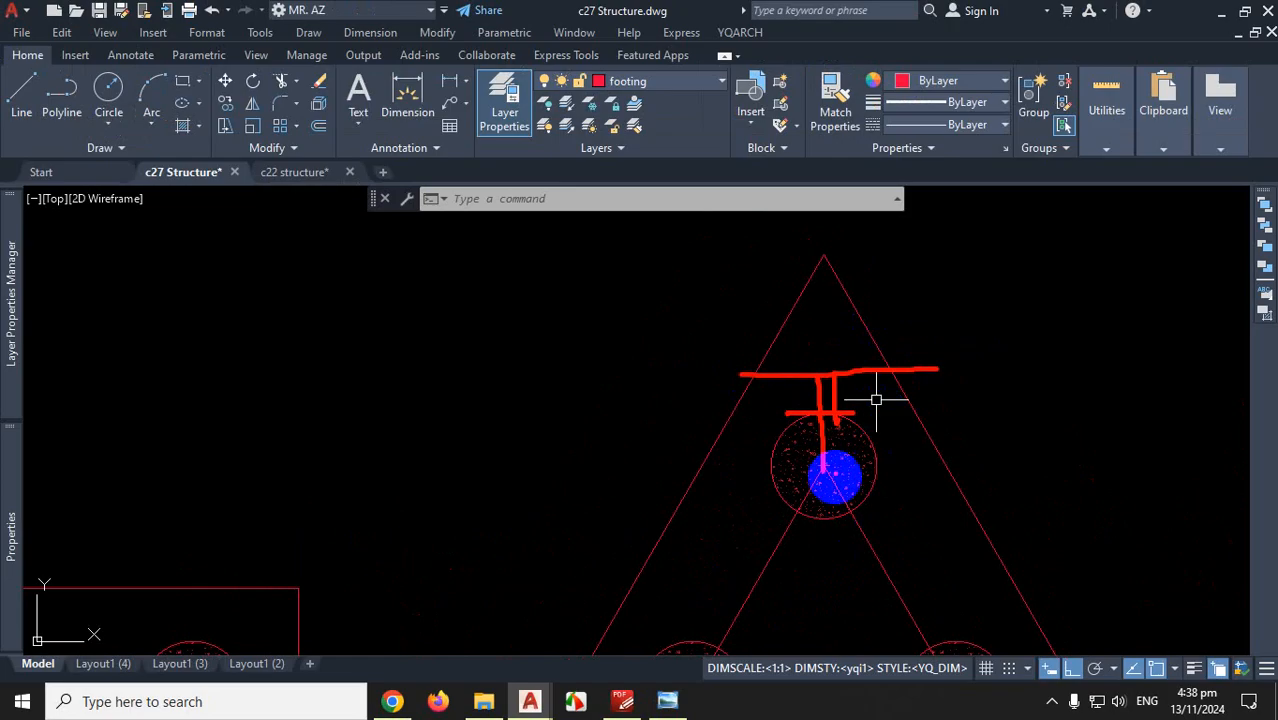
scroll(827, 442, "down", 5)
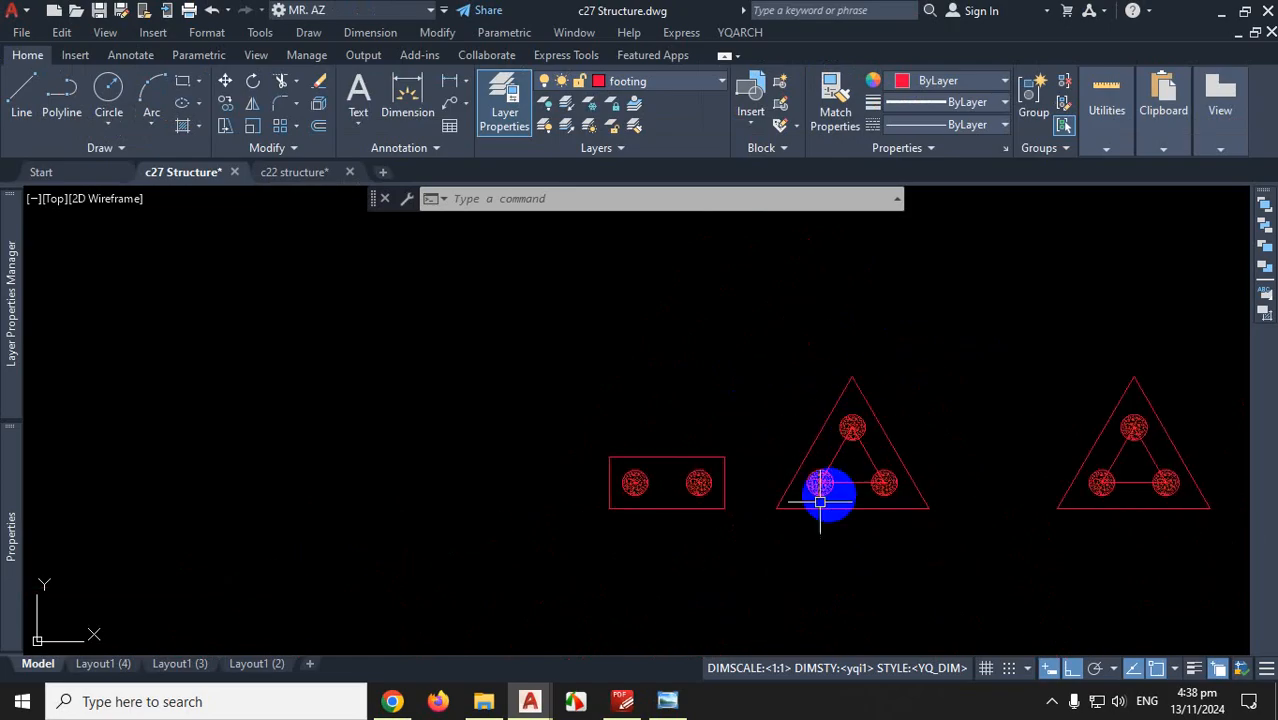
scroll(827, 493, "up", 7)
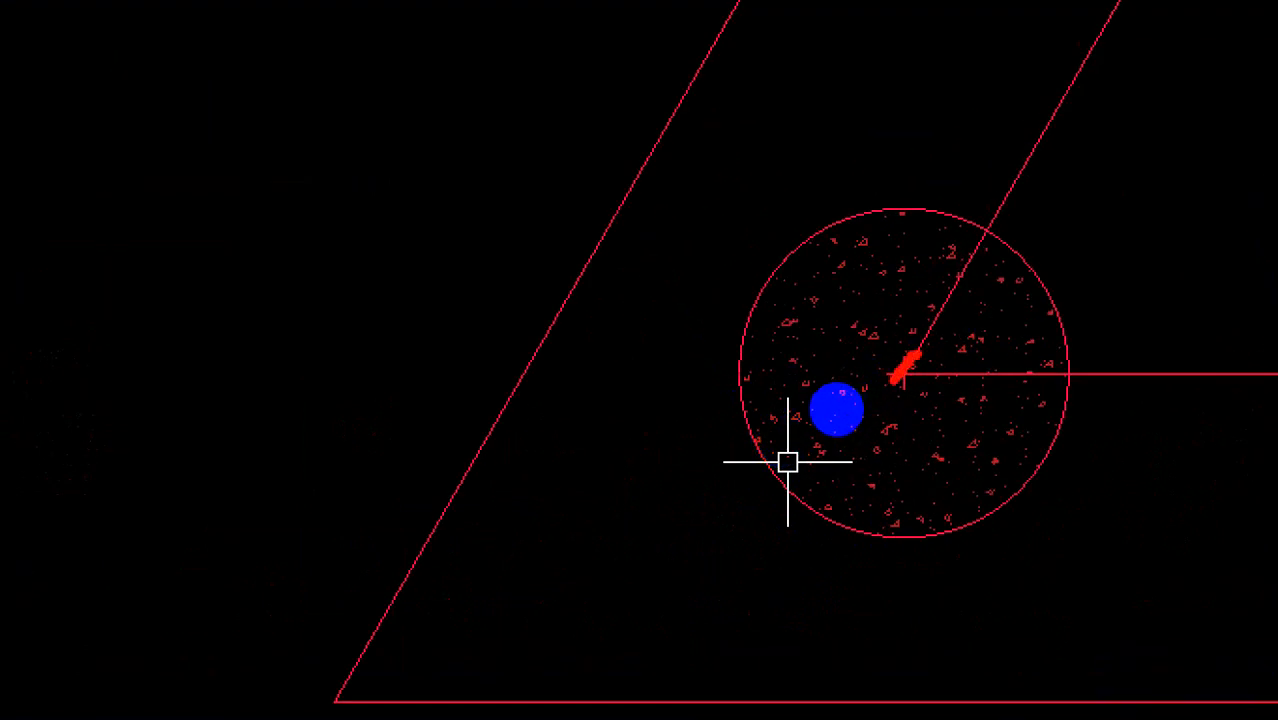
left_click_drag(541, 275, 533, 715)
left_click_drag(496, 400, 890, 380)
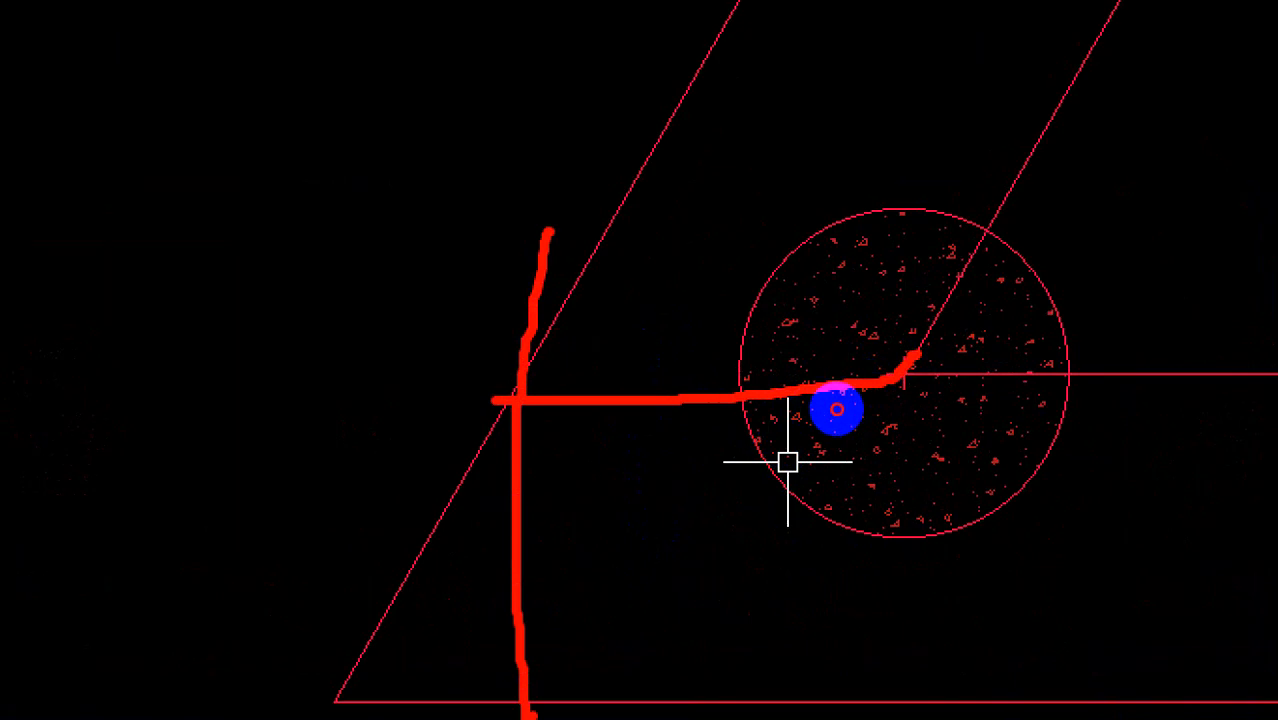
key("Escape")
scroll(768, 458, "down", 6)
scroll(885, 468, "up", 2)
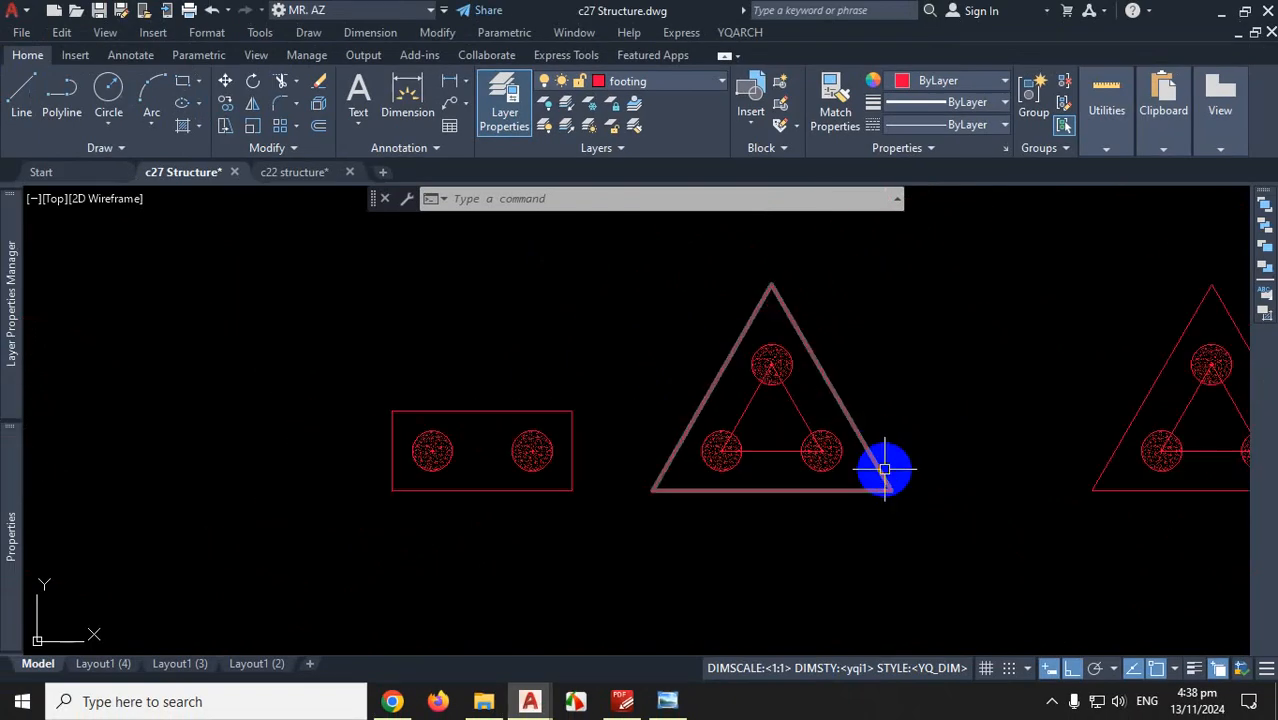
Draw a vertical and a horizontal construction line through the centre of the original three-pile cap's lower-left pile
left_click(131, 158)
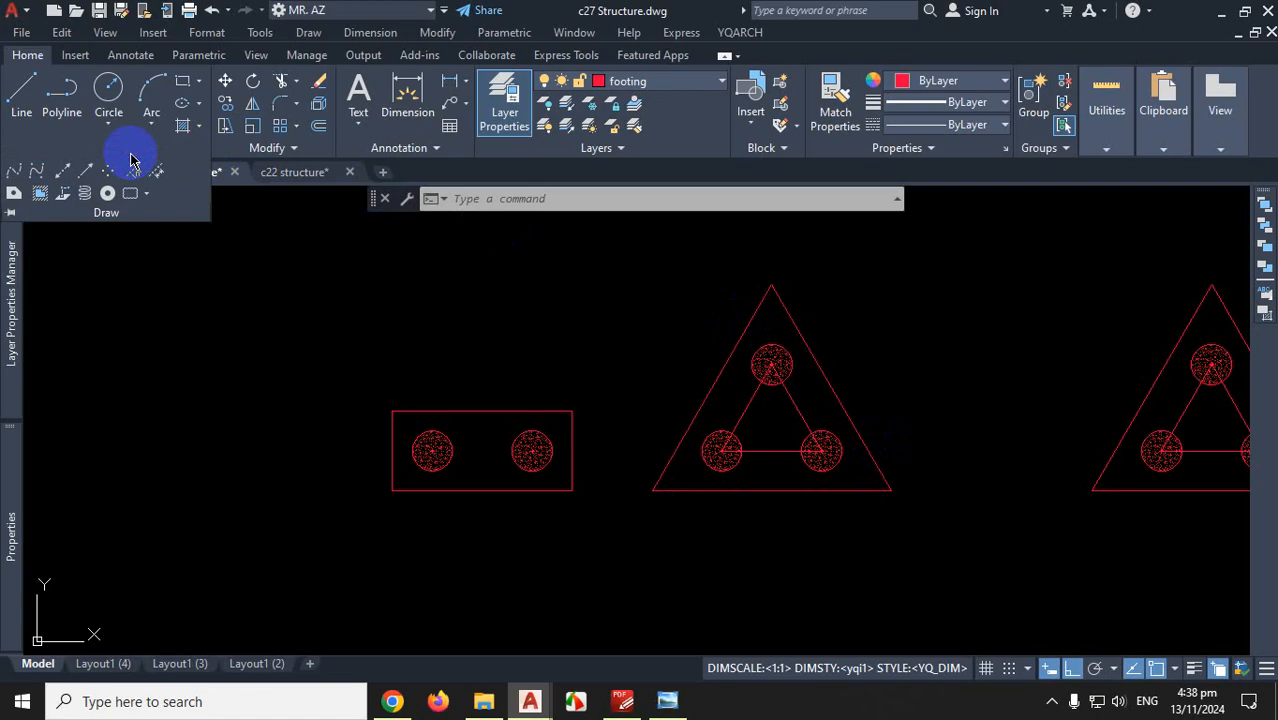
left_click(63, 178)
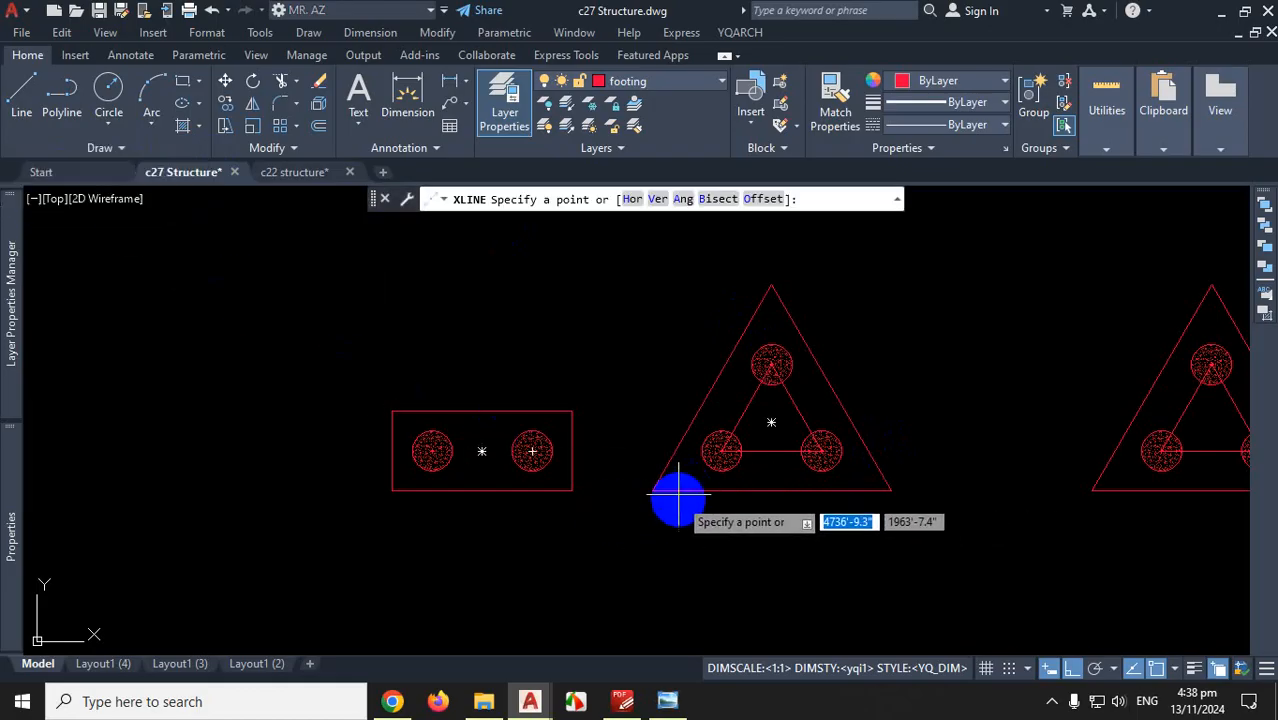
scroll(678, 494, "down", 2)
scroll(633, 628, "up", 6)
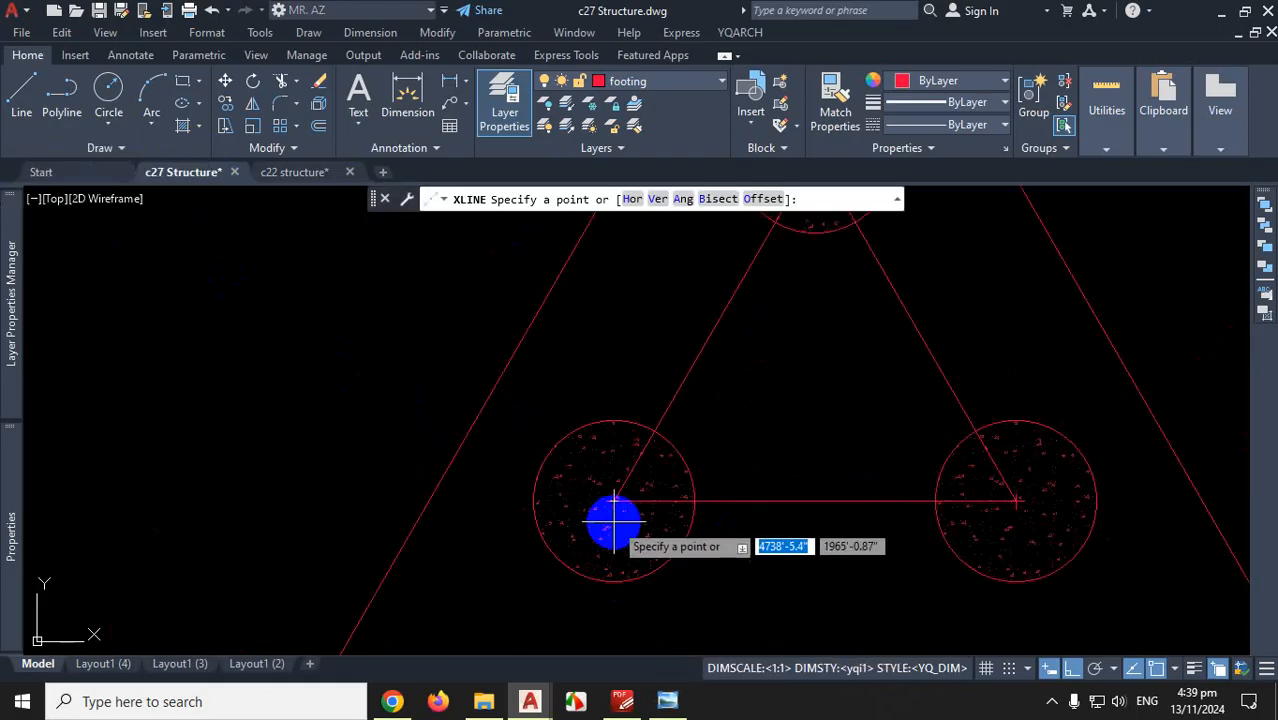
left_click(614, 500)
scroll(614, 500, "down", 4)
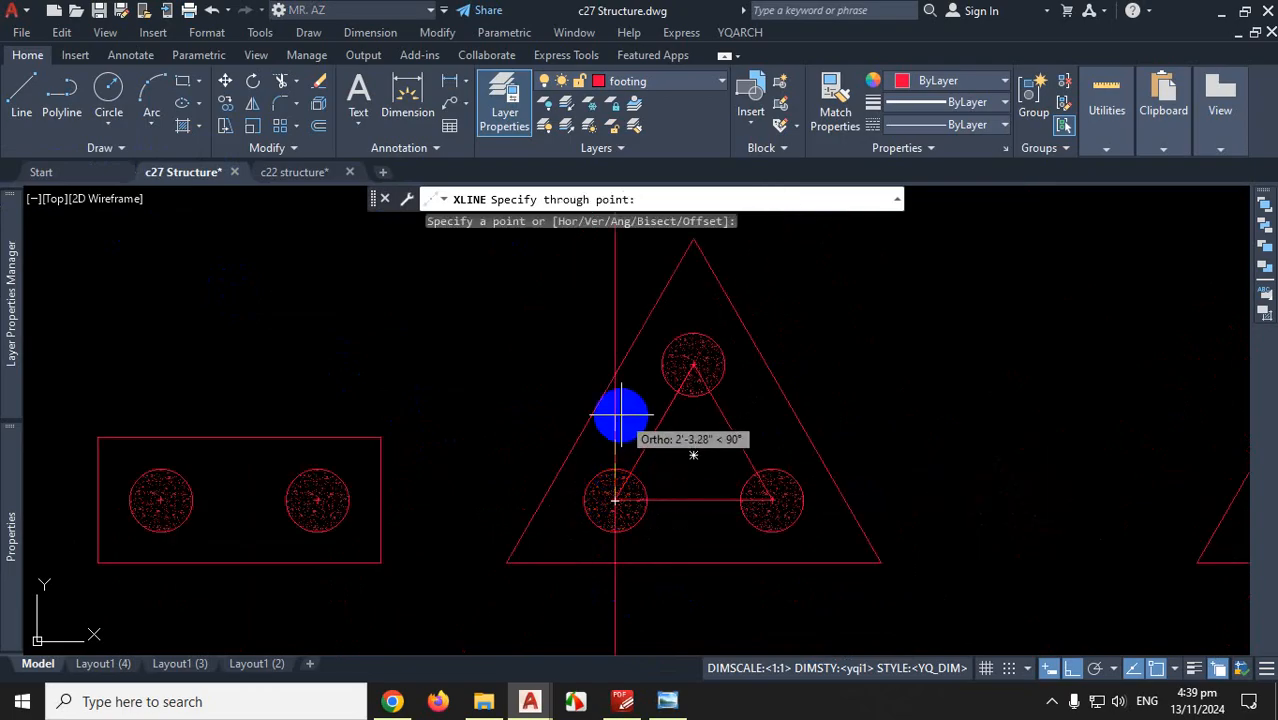
left_click(620, 415)
left_click(772, 500)
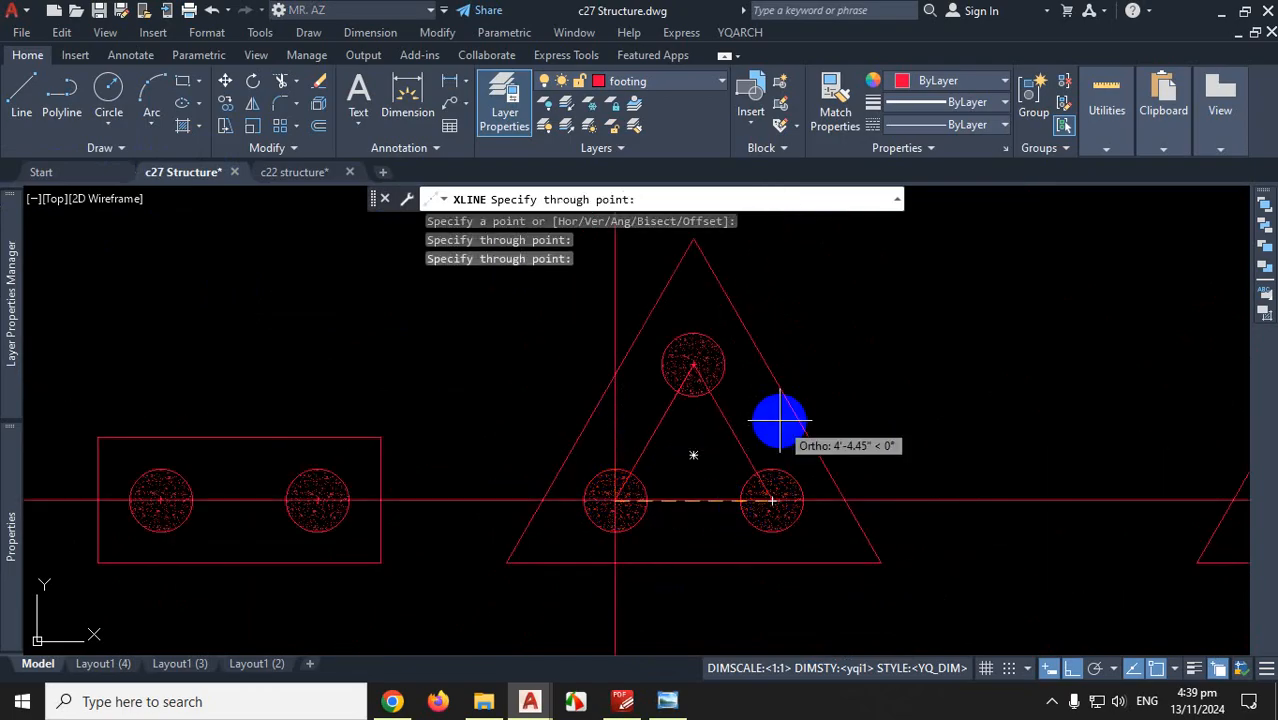
scroll(676, 456, "down", 4)
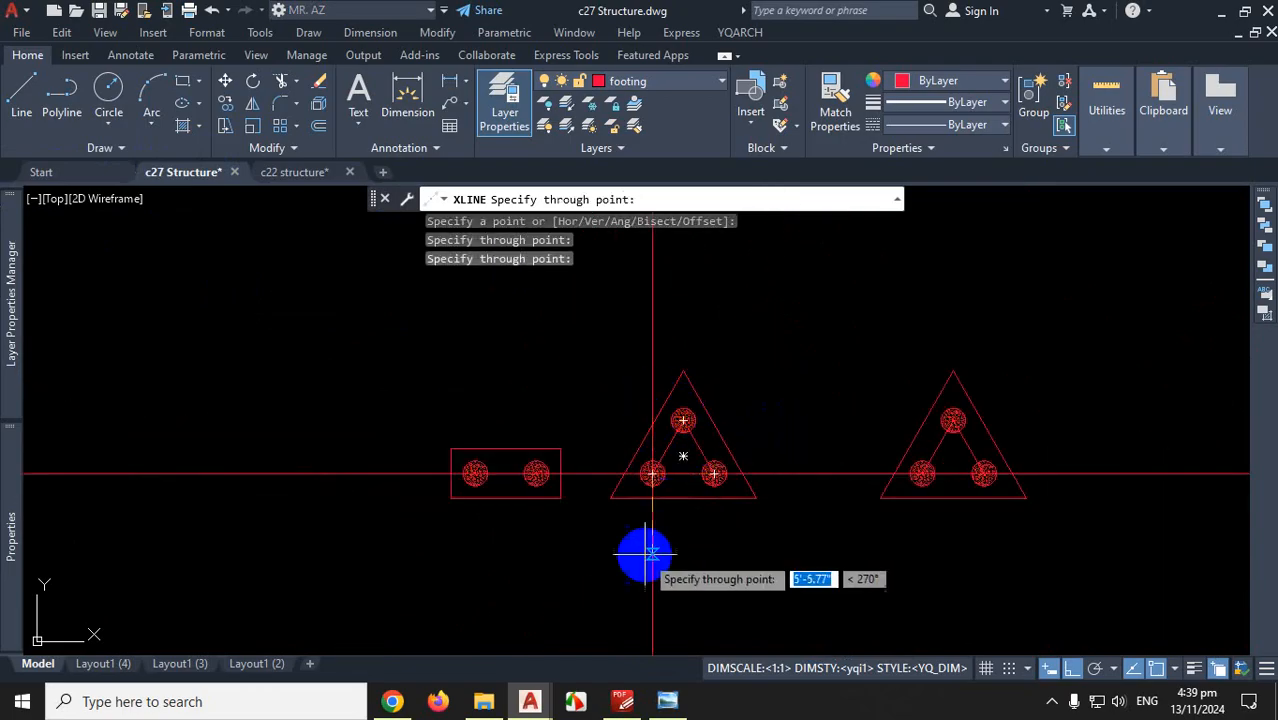
key("Escape")
key("Return")
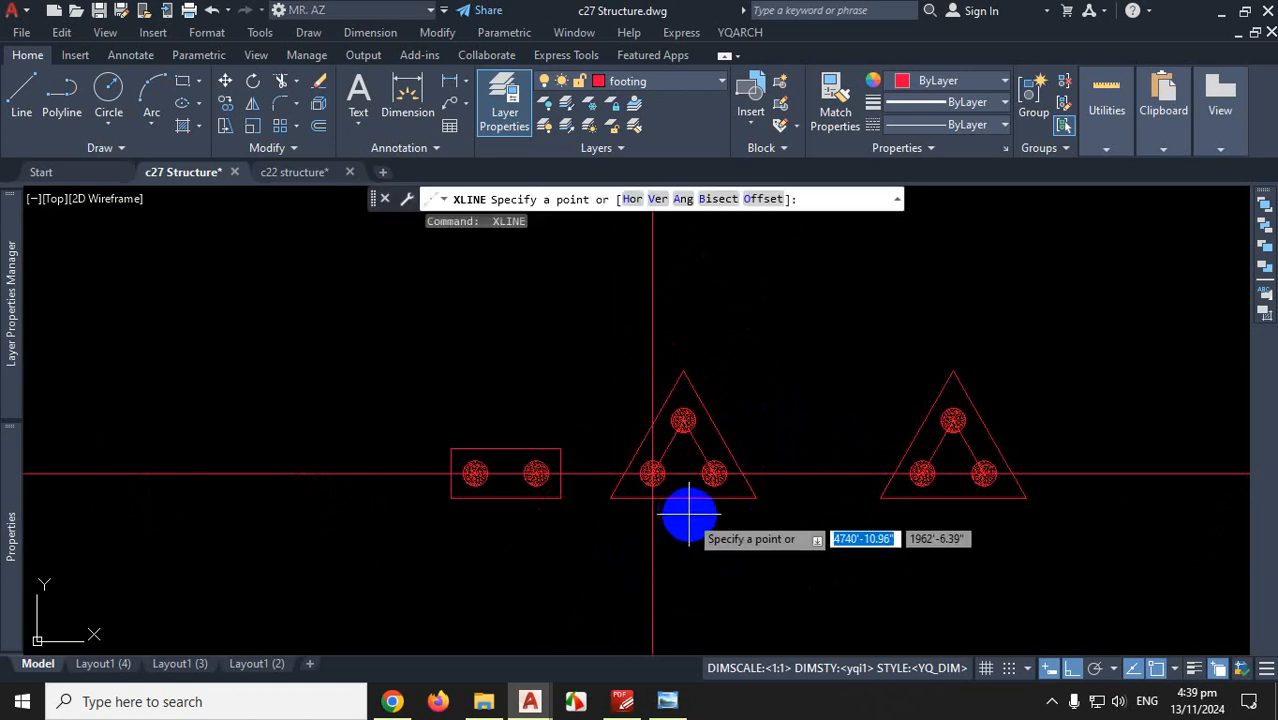
Add a vertical construction line through the centre of the lower-right pile in the middle triangular footing
scroll(676, 425, "up", 3)
left_click(658, 199)
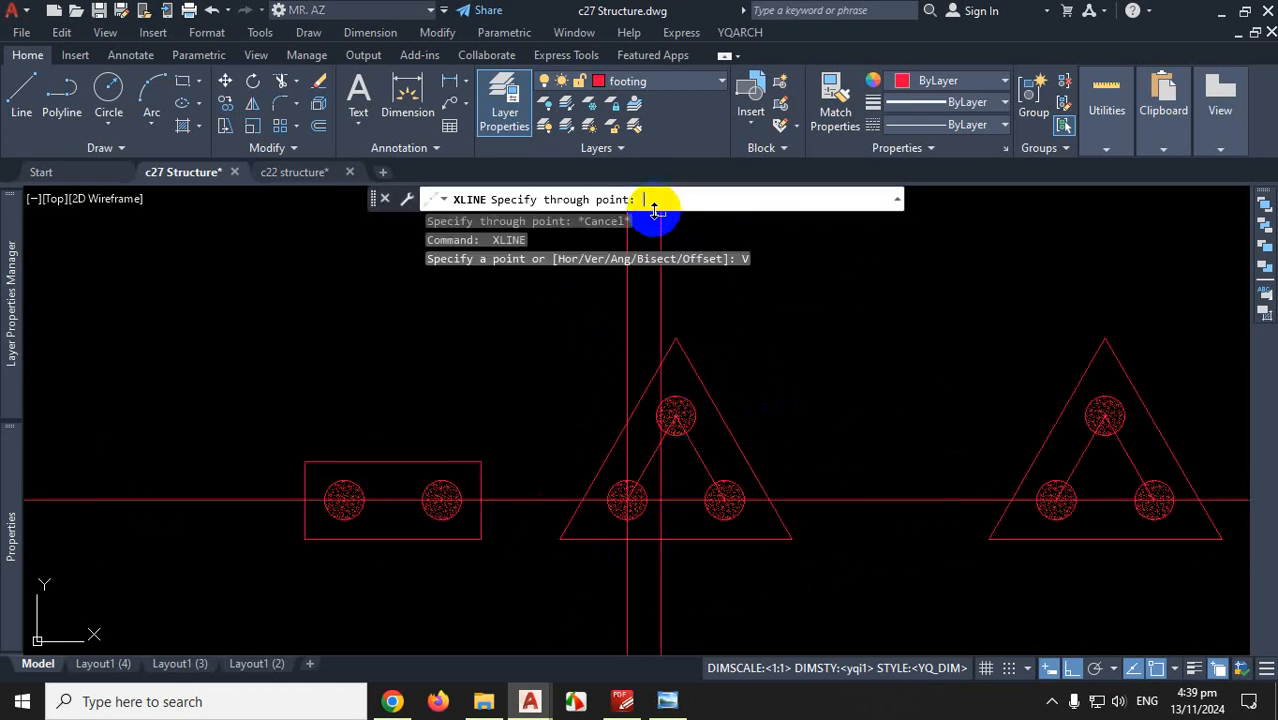
scroll(722, 500, "up", 2)
left_click(719, 497)
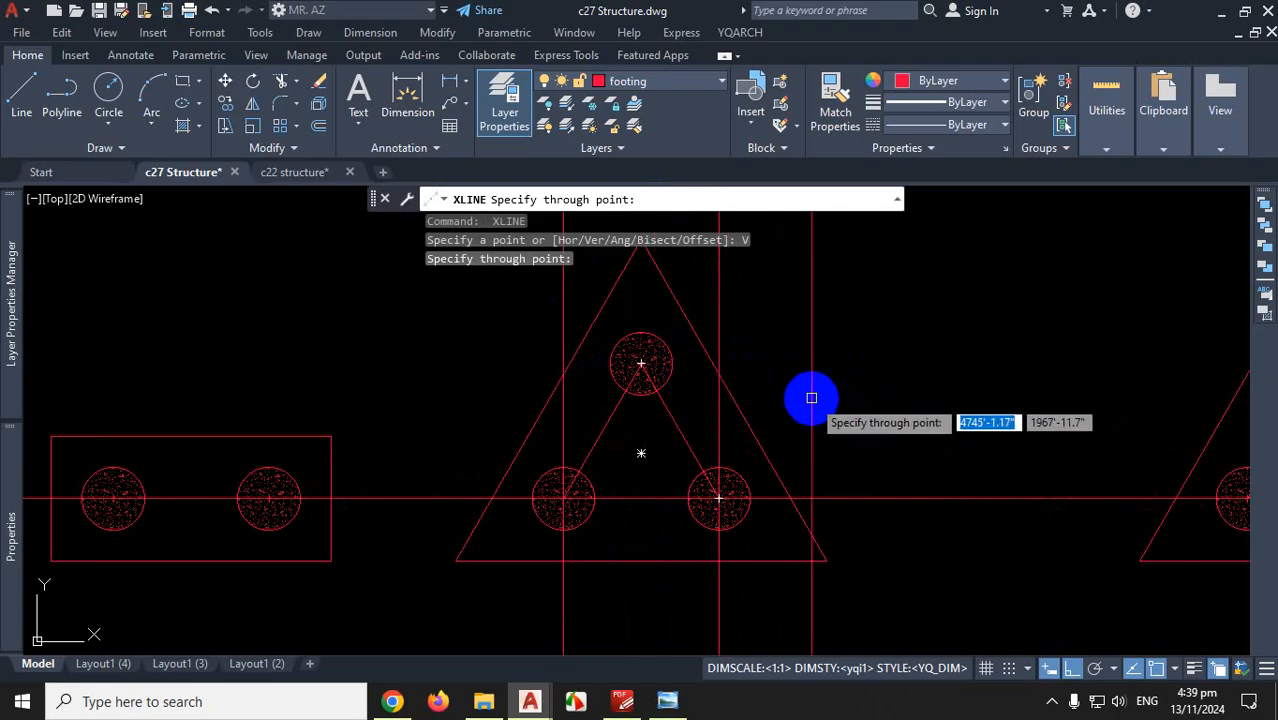
key("Escape")
Add a horizontal construction line through the centre of the middle triangular footing's top pile
key("Return")
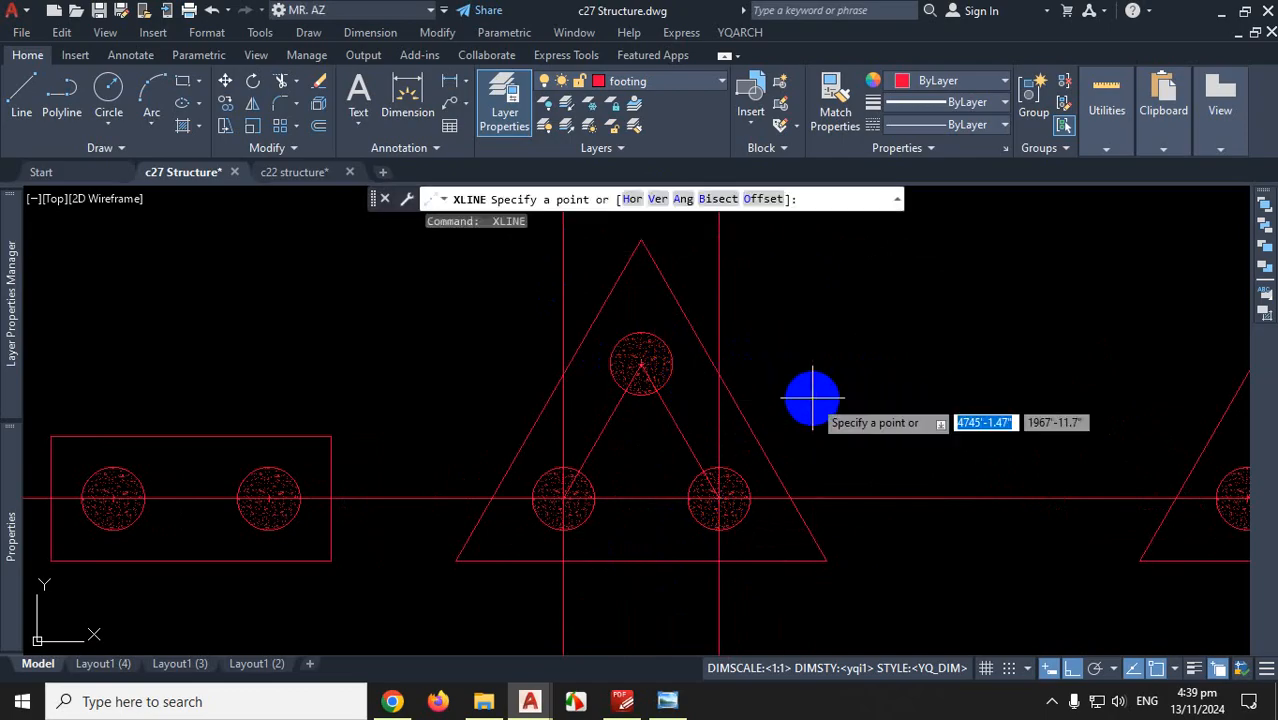
left_click(632, 199)
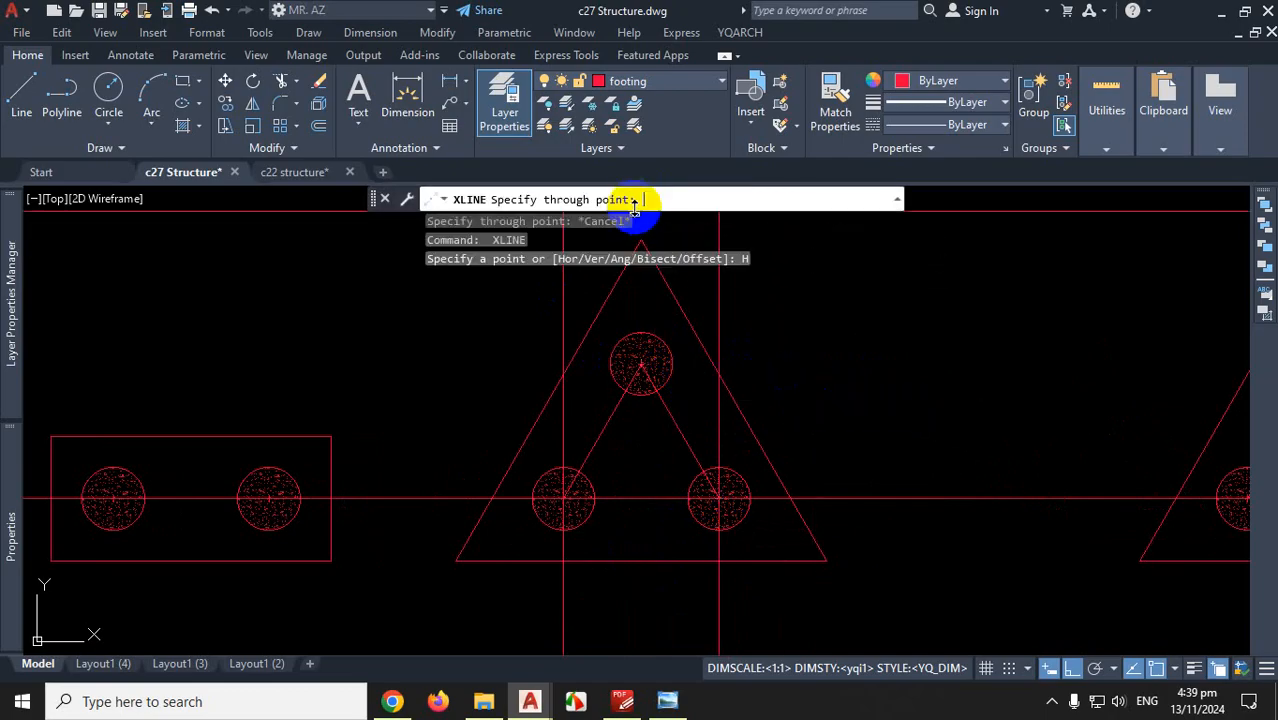
left_click(641, 363)
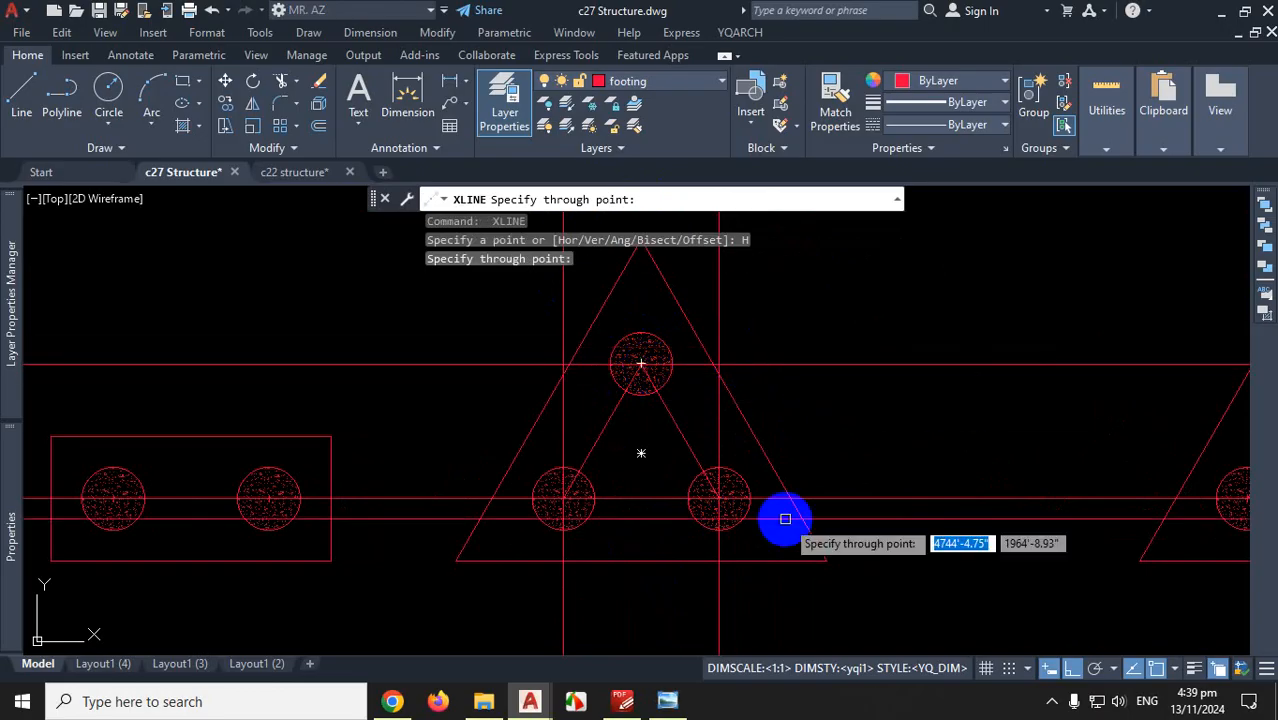
key("Escape")
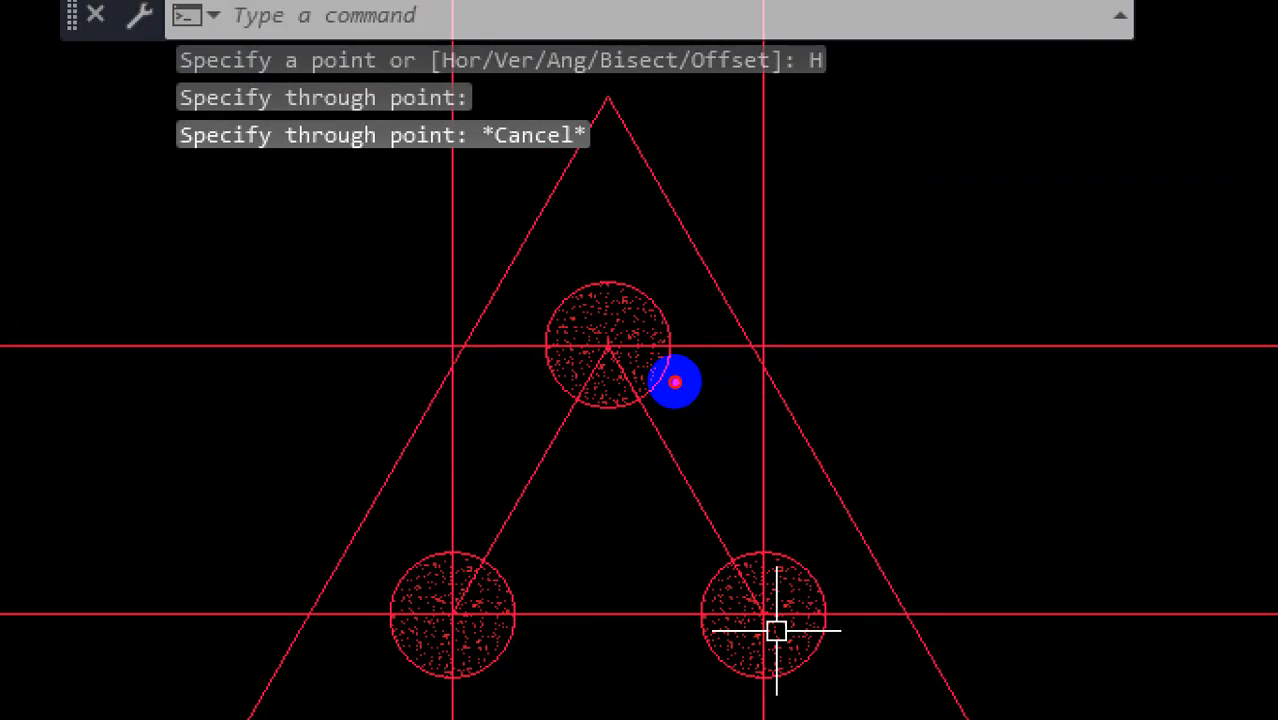
left_click_drag(608, 348, 594, 232)
left_click_drag(459, 243, 762, 237)
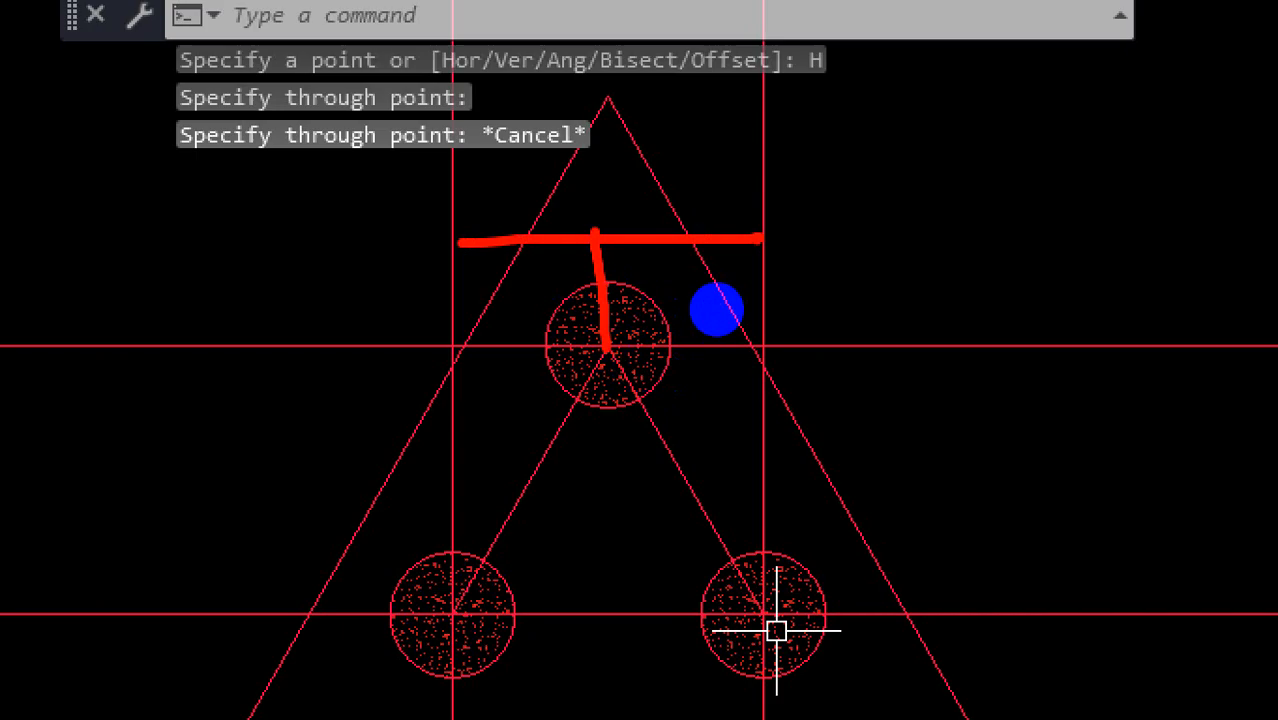
key("Escape")
Offset the upper horizontal construction line upward and both vertical ones outward from the middle footing by 20
scroll(720, 378, "down", 2)
type("o")
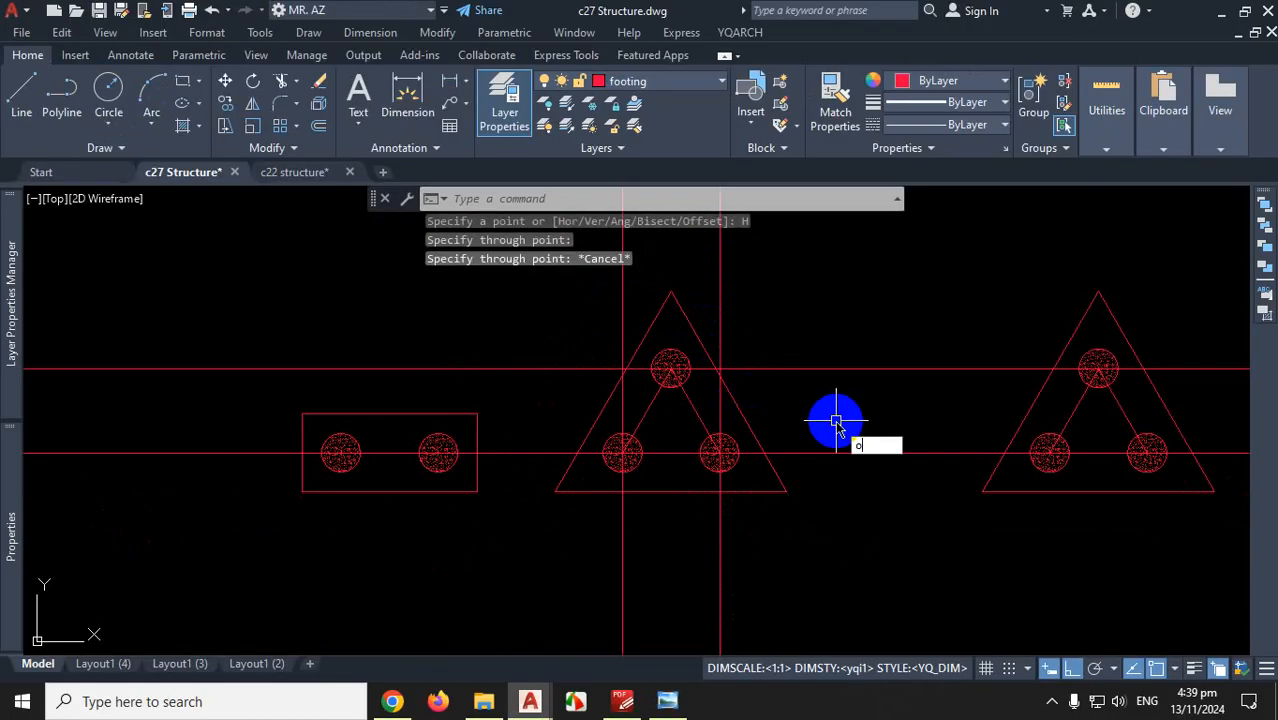
key("Return")
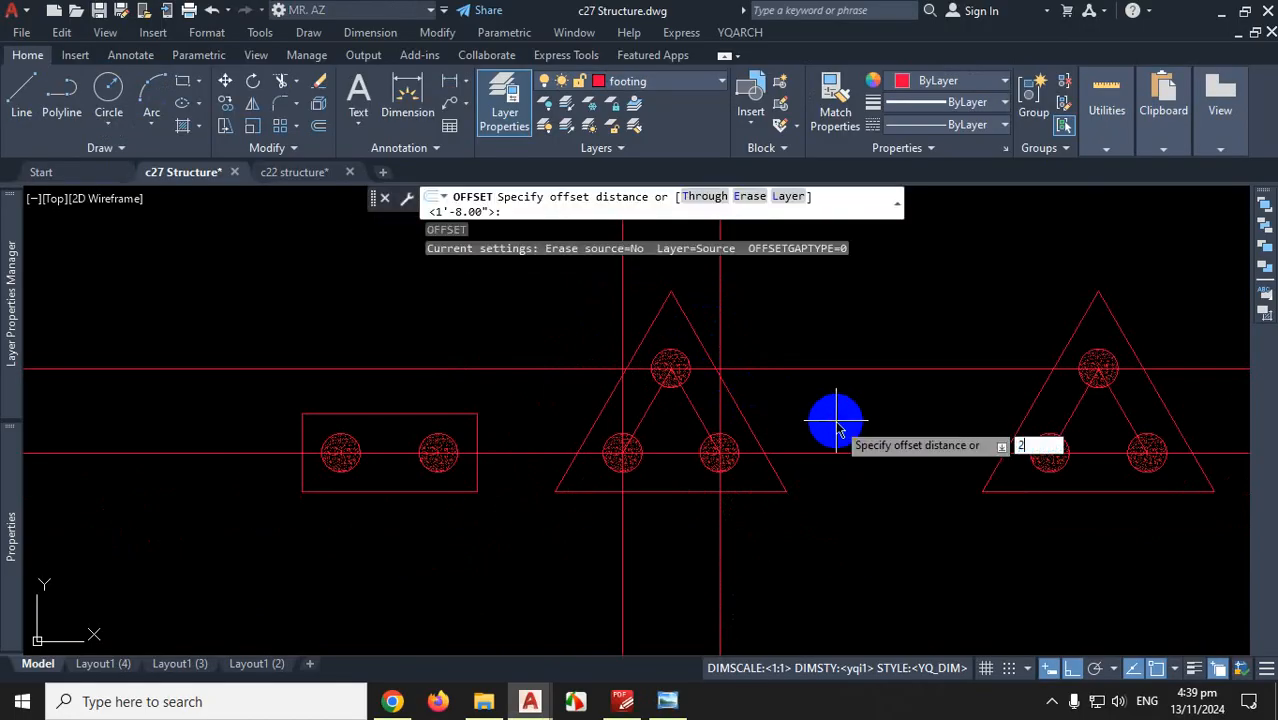
key("Return")
left_click(776, 365)
left_click(790, 318)
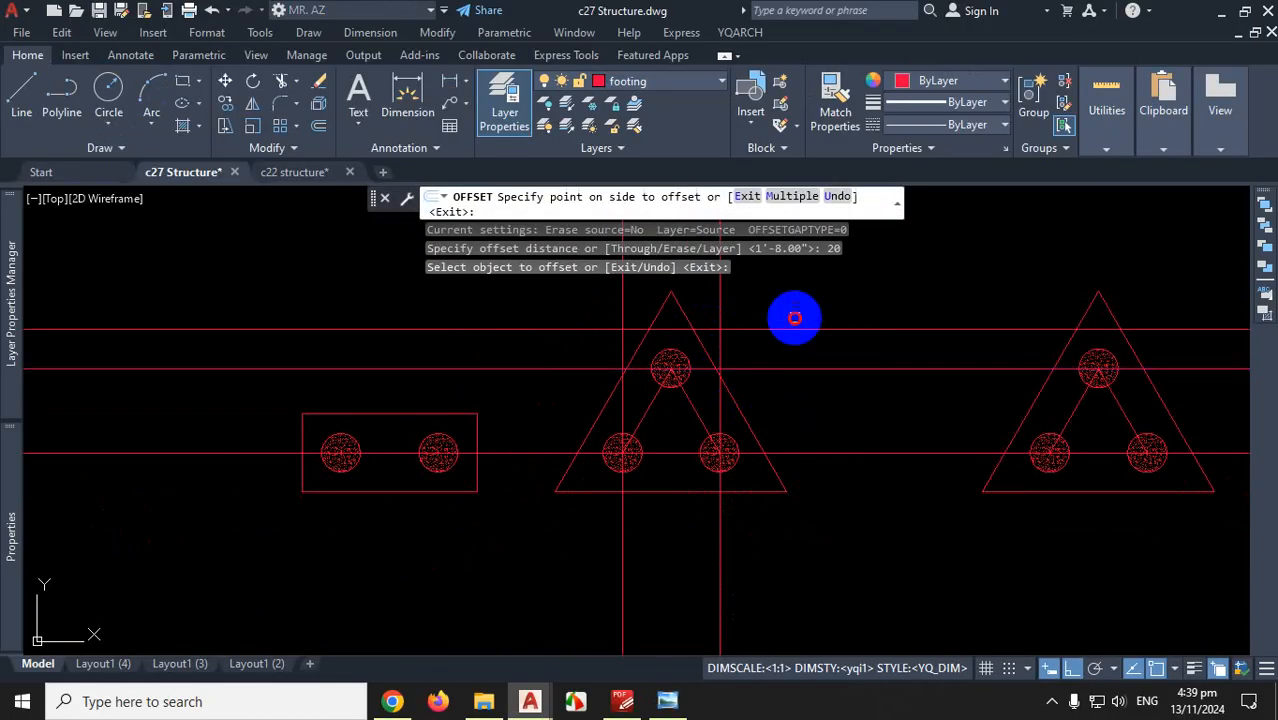
left_click(716, 400)
left_click(765, 400)
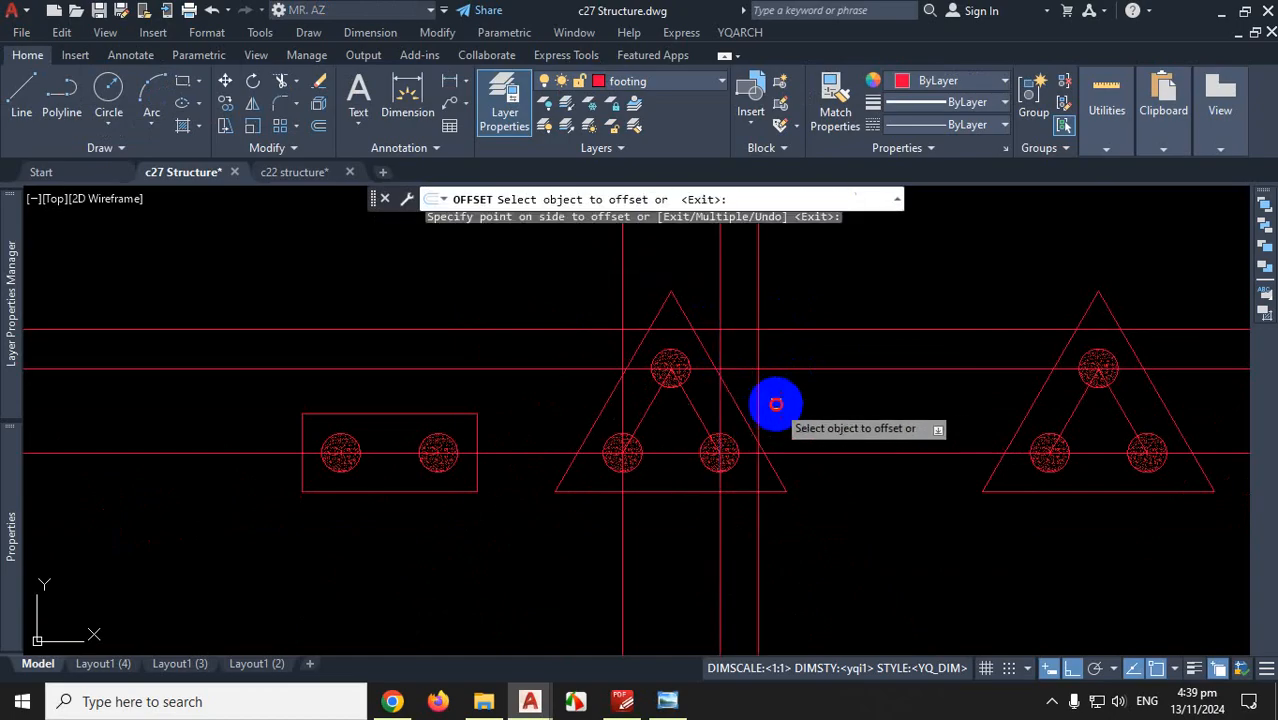
left_click(619, 418)
left_click(551, 419)
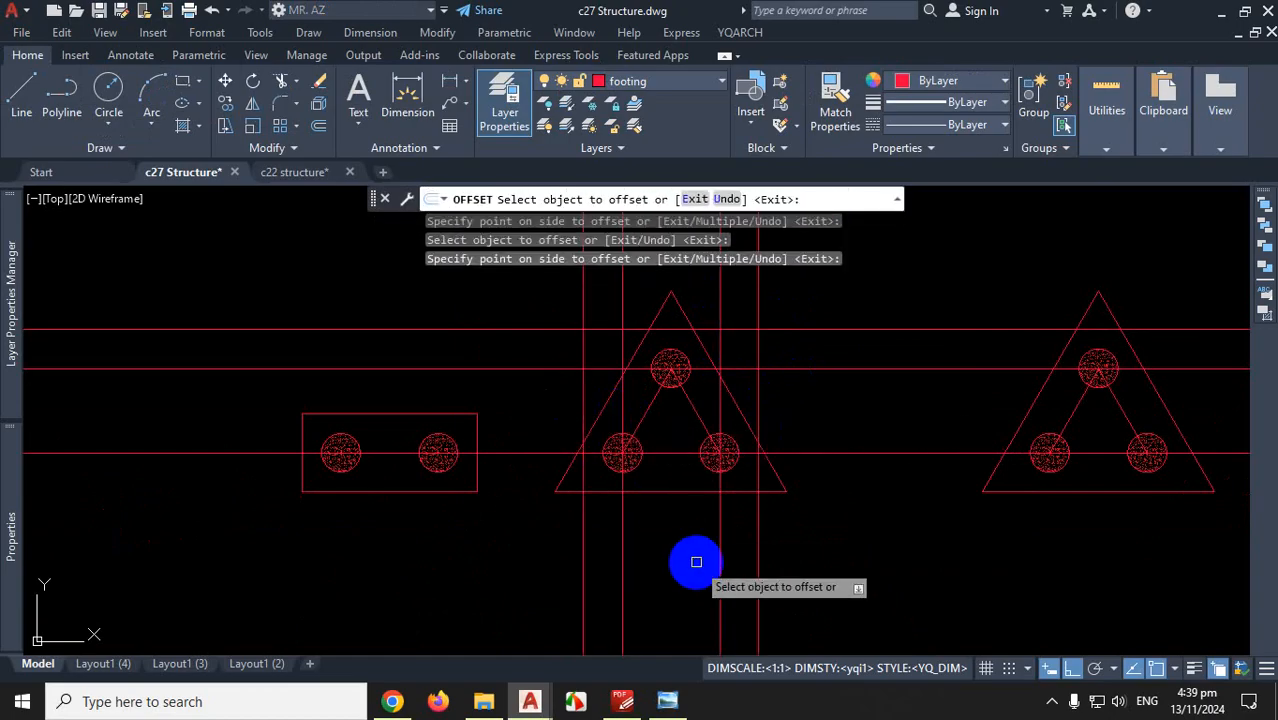
key("Escape")
Erase the two vertical and the upper horizontal construction lines through the pile centres, plus the connecting lines between the middle footing's piles
middle_click_drag(683, 541, 713, 571)
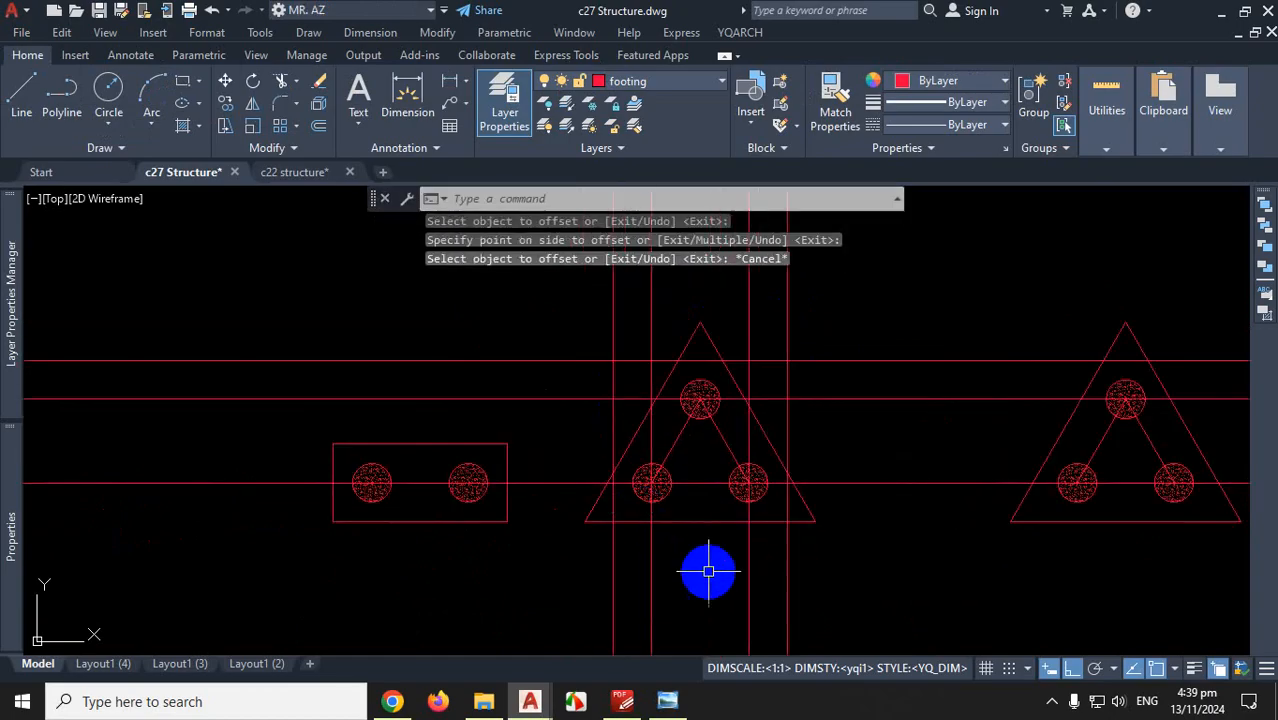
scroll(755, 580, "up", 2)
left_click(766, 561)
left_click(583, 577)
scroll(614, 585, "down", 2)
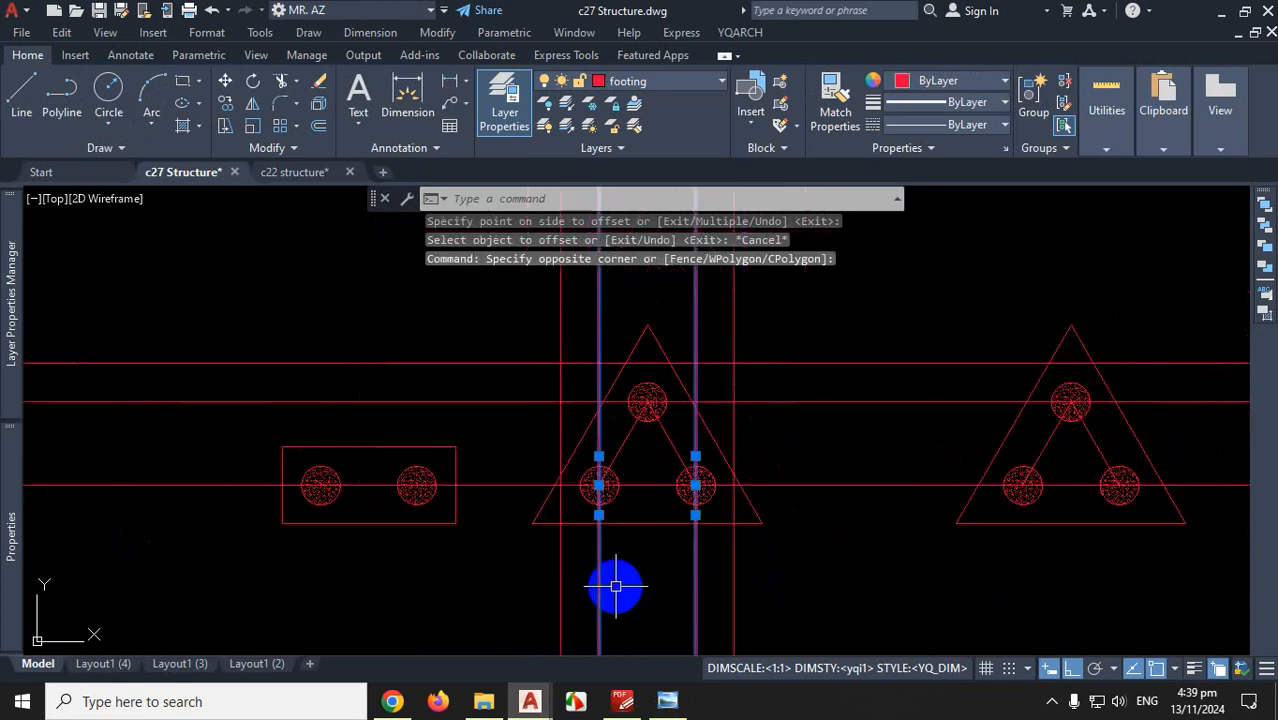
middle_click_drag(669, 391, 648, 465)
scroll(648, 465, "up", 2)
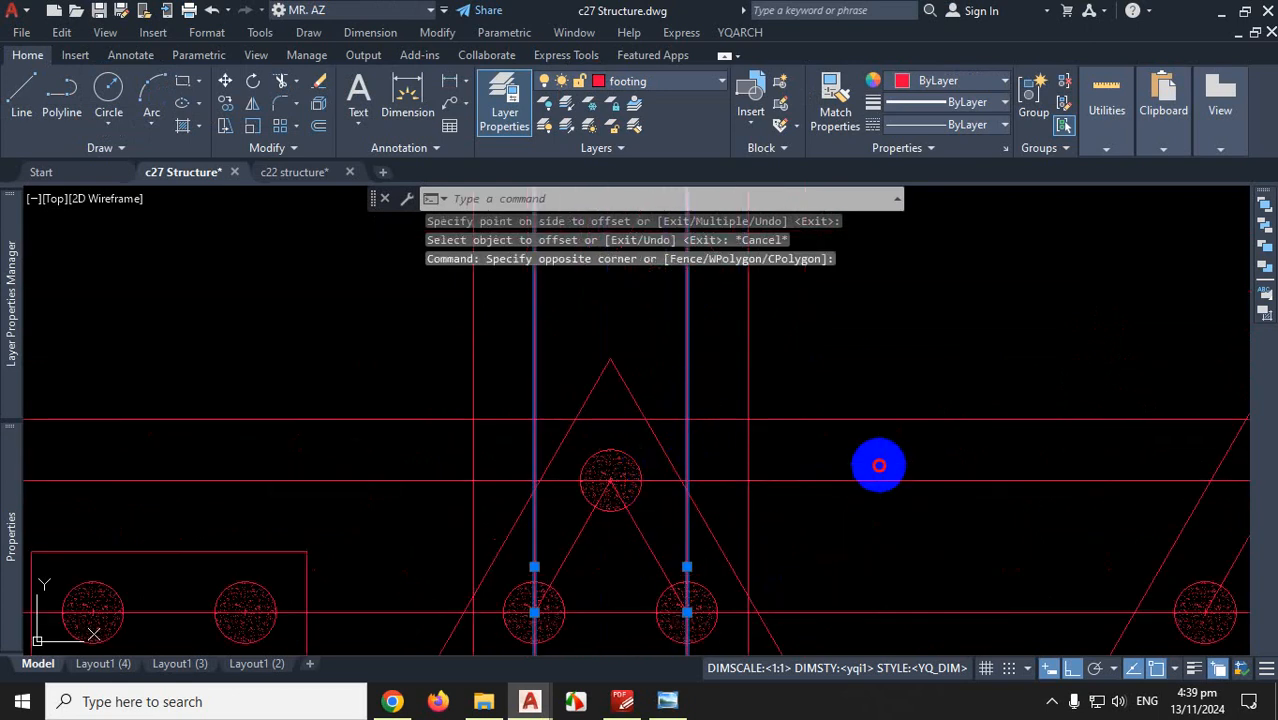
left_click(879, 462)
left_click(816, 519)
scroll(645, 528, "up", 2)
left_click(668, 511)
left_click(610, 560)
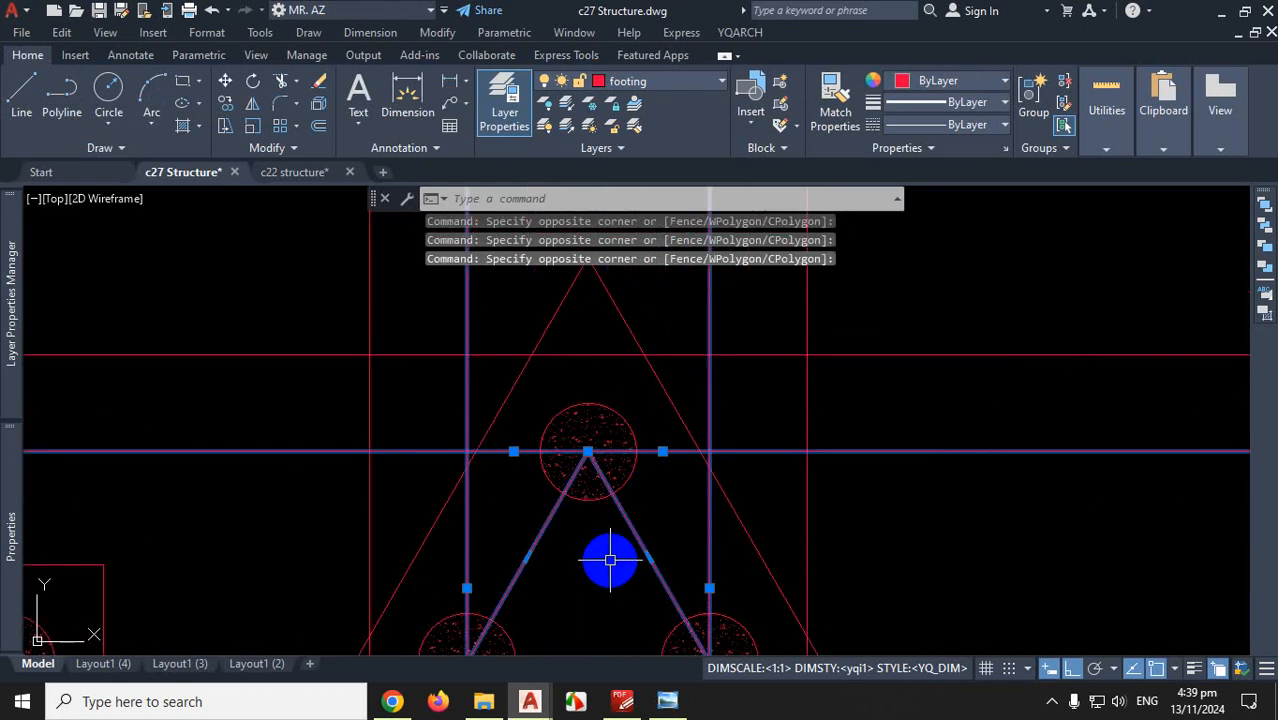
key("Delete")
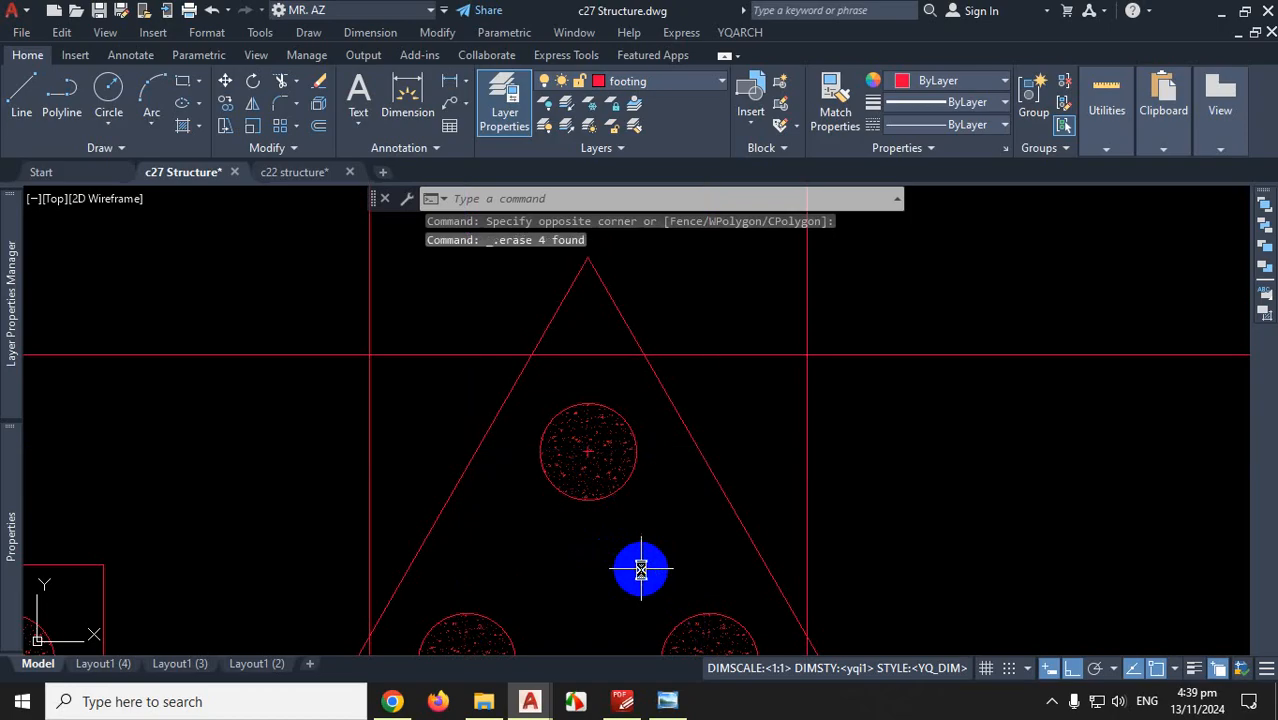
Erase the horizontal construction line through the centres of the lower piles
scroll(700, 520, "down", 3)
scroll(719, 556, "up", 1)
scroll(654, 553, "up", 2)
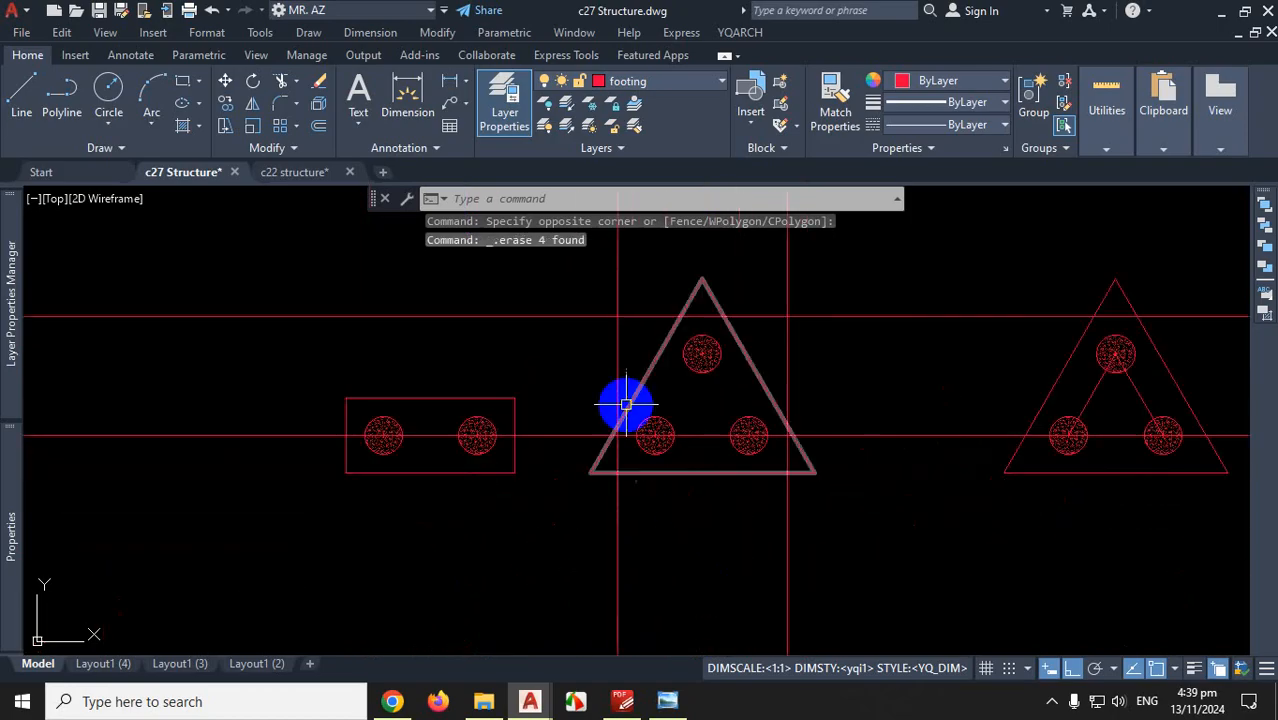
scroll(650, 533, "up", 2)
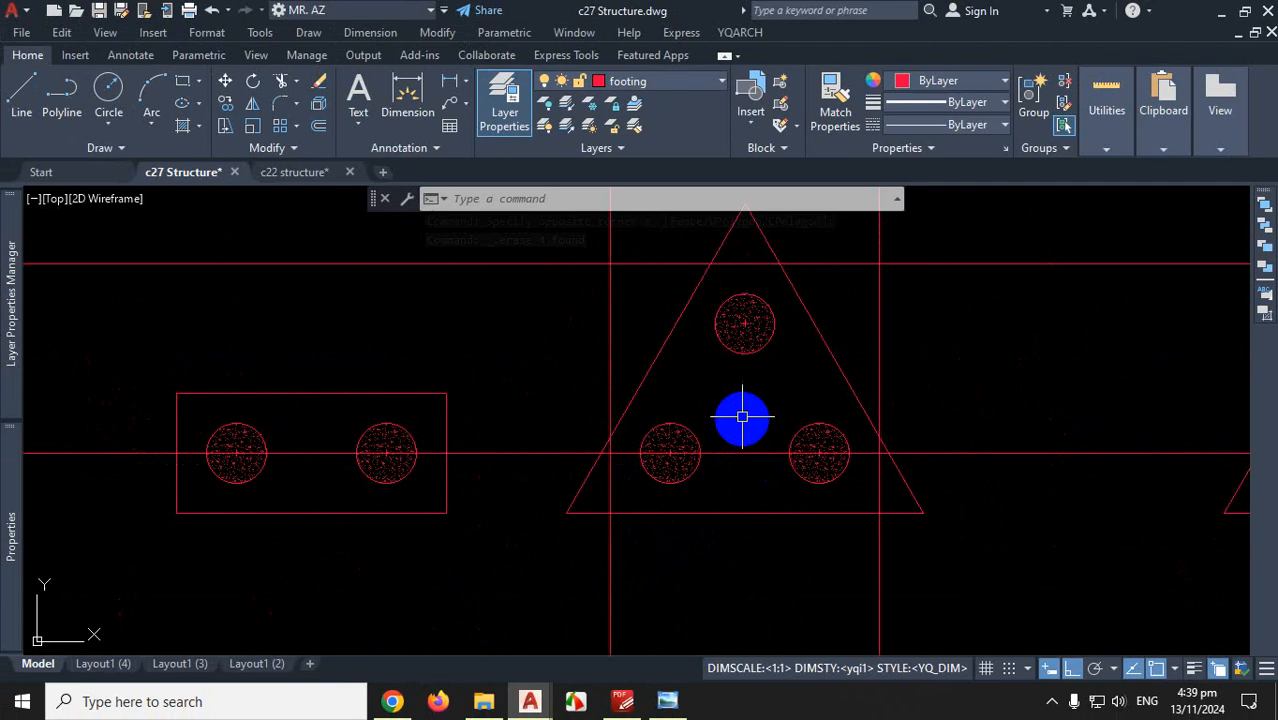
left_click(916, 371)
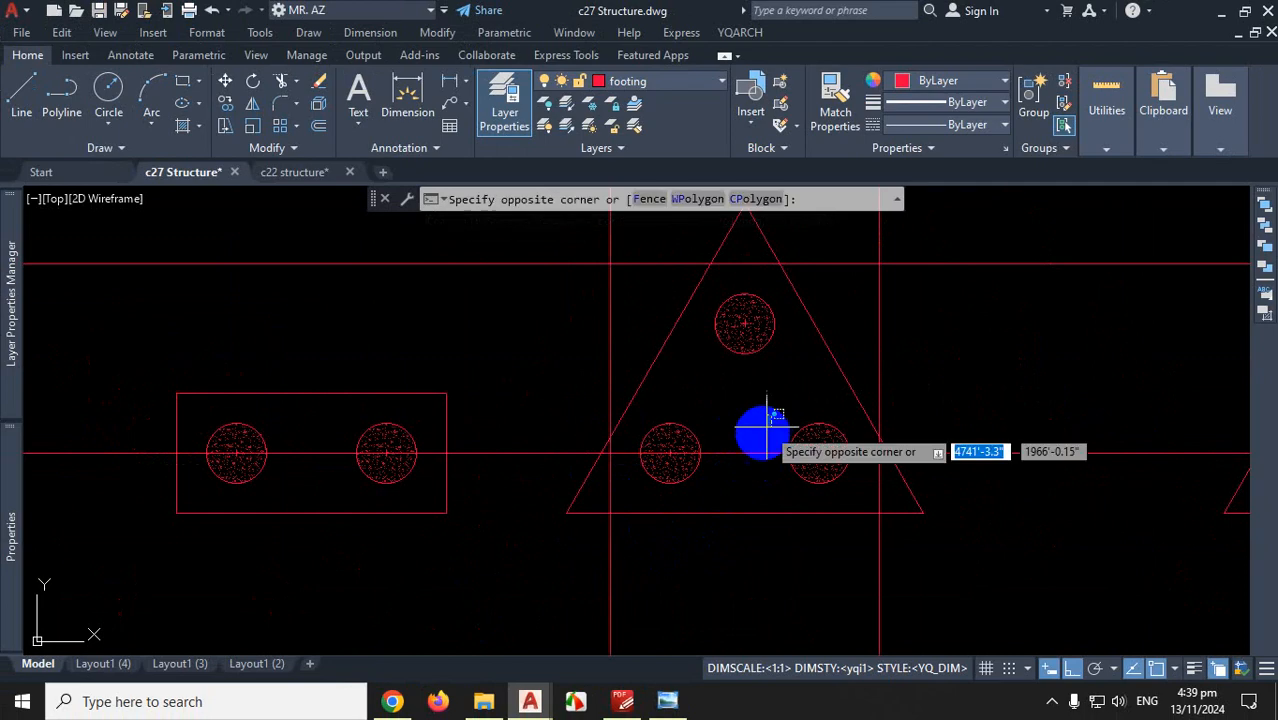
left_click(876, 493)
key("Delete")
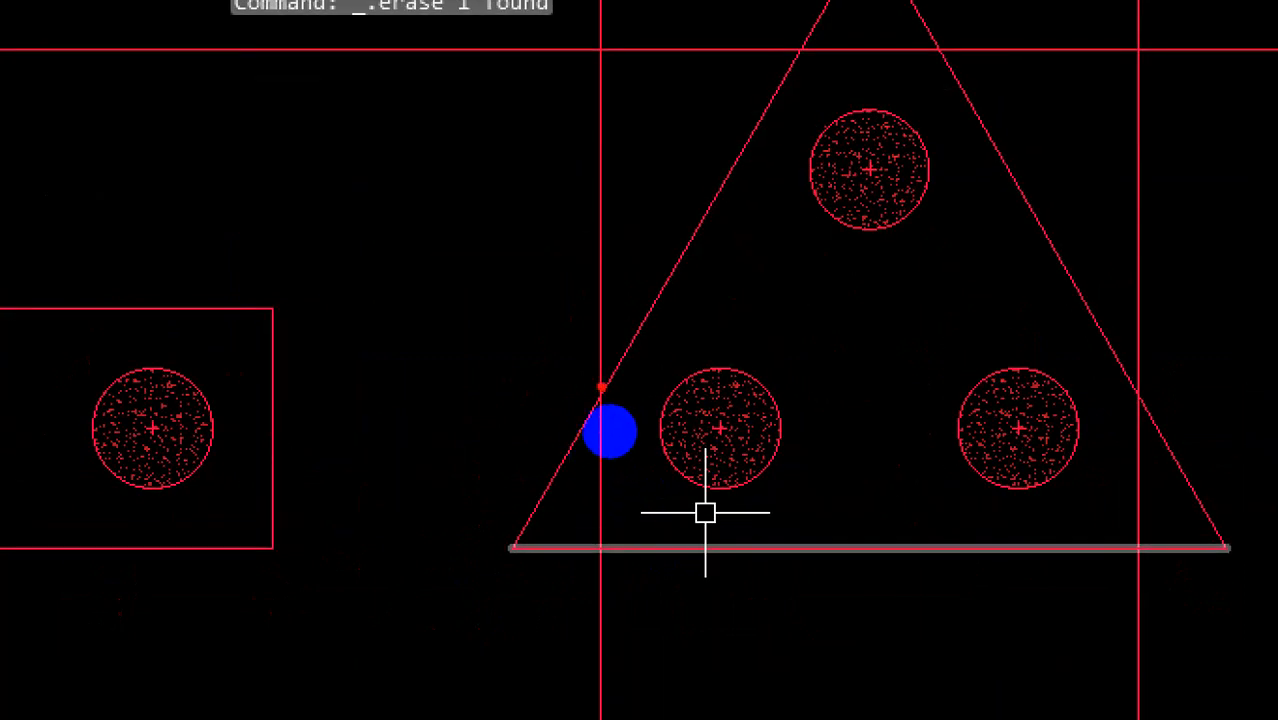
mouse_move(601, 386)
left_mouse_down()
mouse_move(608, 505)
mouse_move(907, 560)
mouse_move(1113, 555)
mouse_move(1133, 383)
mouse_move(921, 108)
left_mouse_up()
key("Escape")
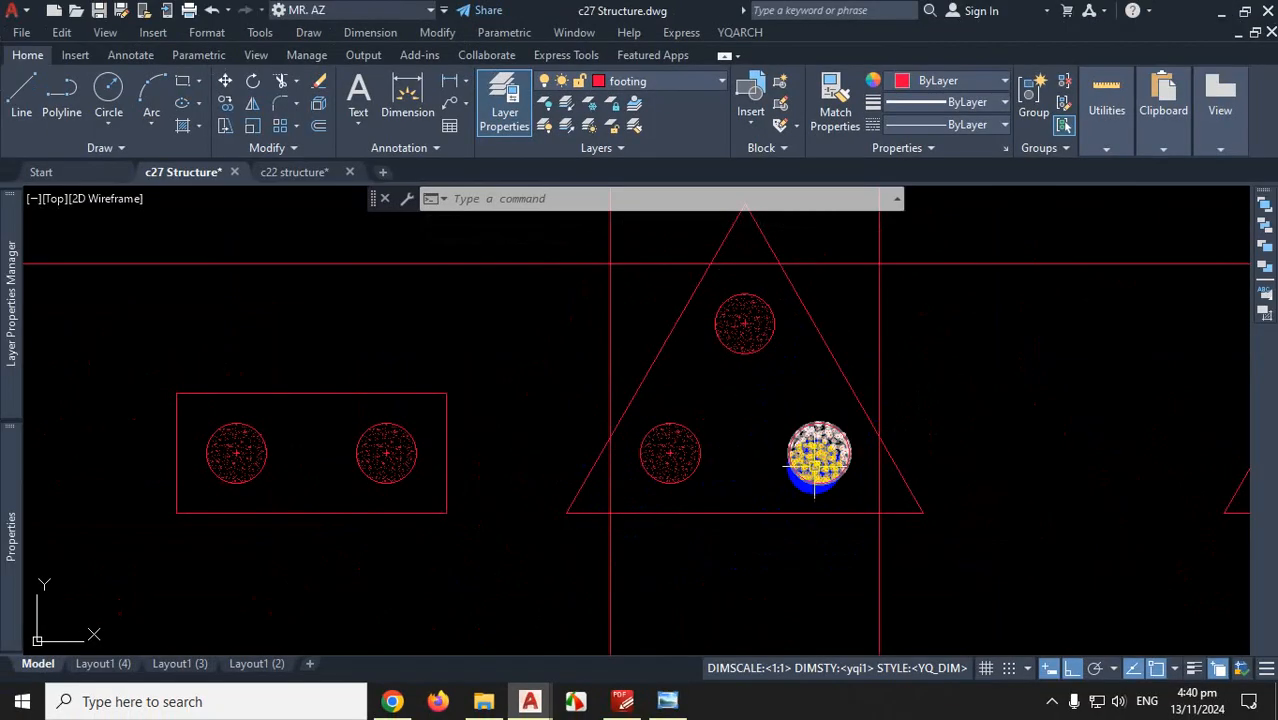
mouse_move(814, 466)
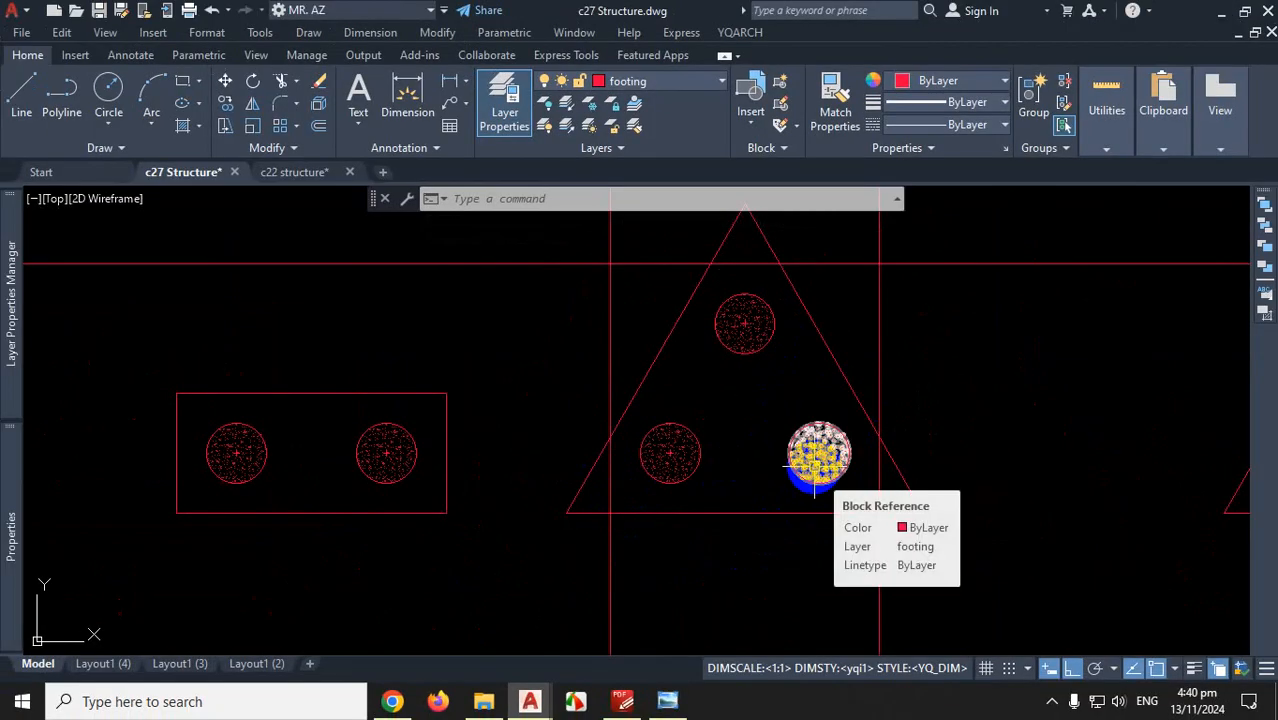
Trim the middle triangle's two lower corners where they extend outside the vertical construction lines
scroll(741, 476, "down", 3)
scroll(756, 439, "up", 2)
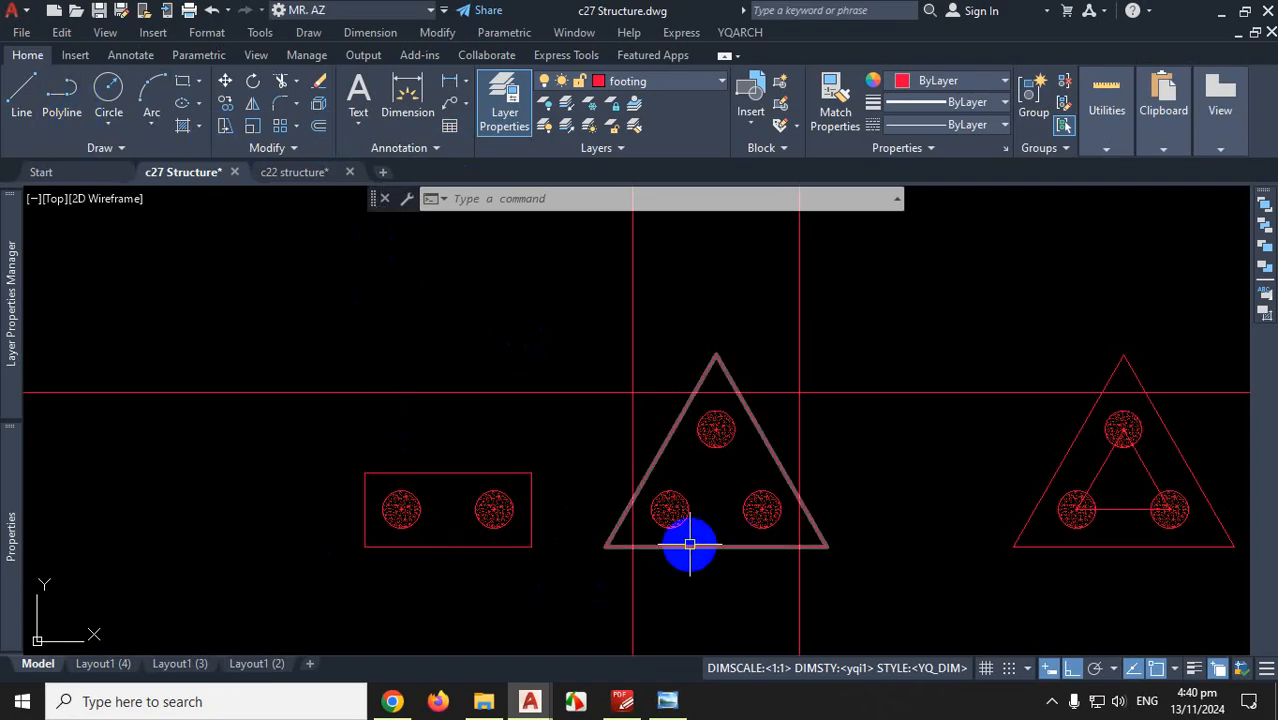
type("r")
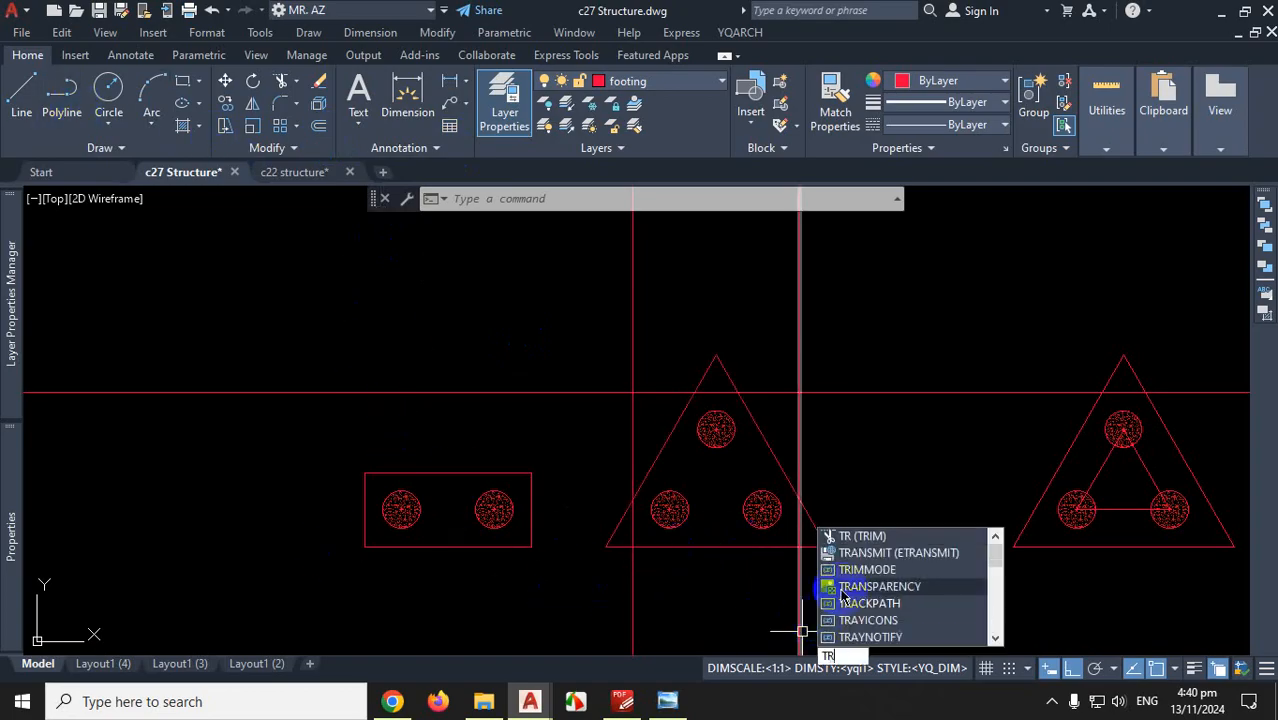
key("Return")
scroll(608, 588, "up", 2)
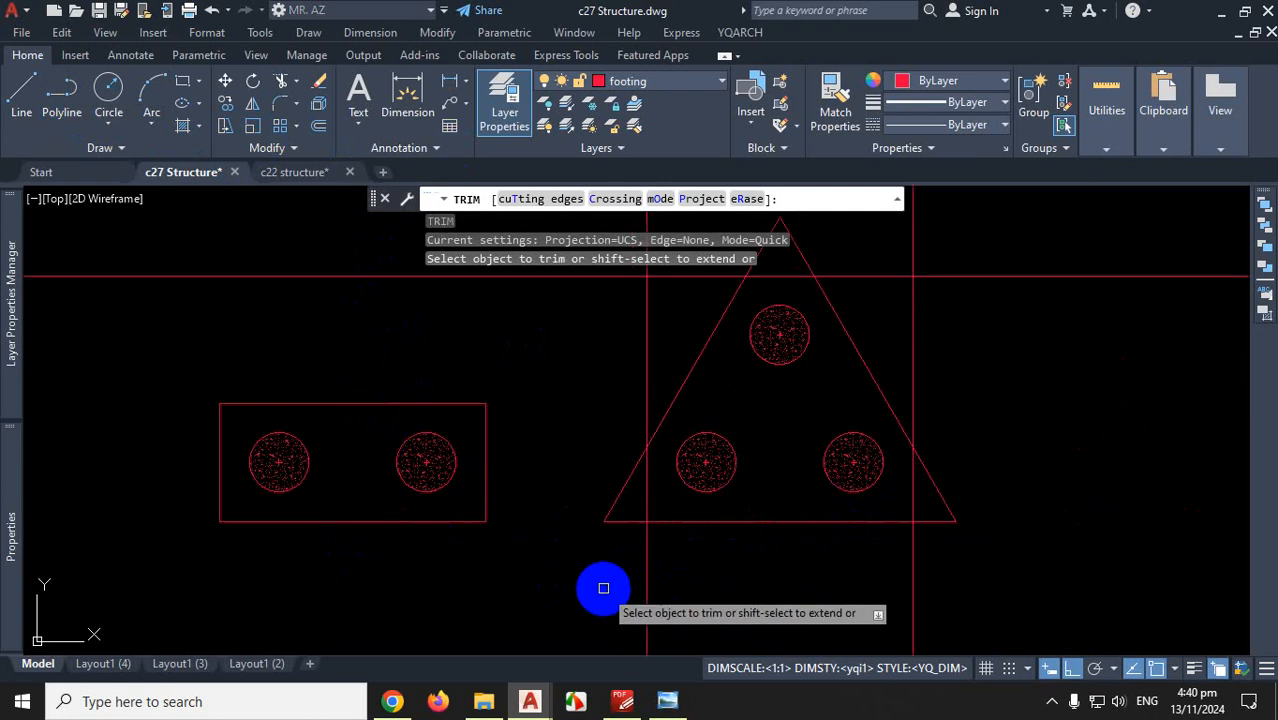
left_click(619, 514)
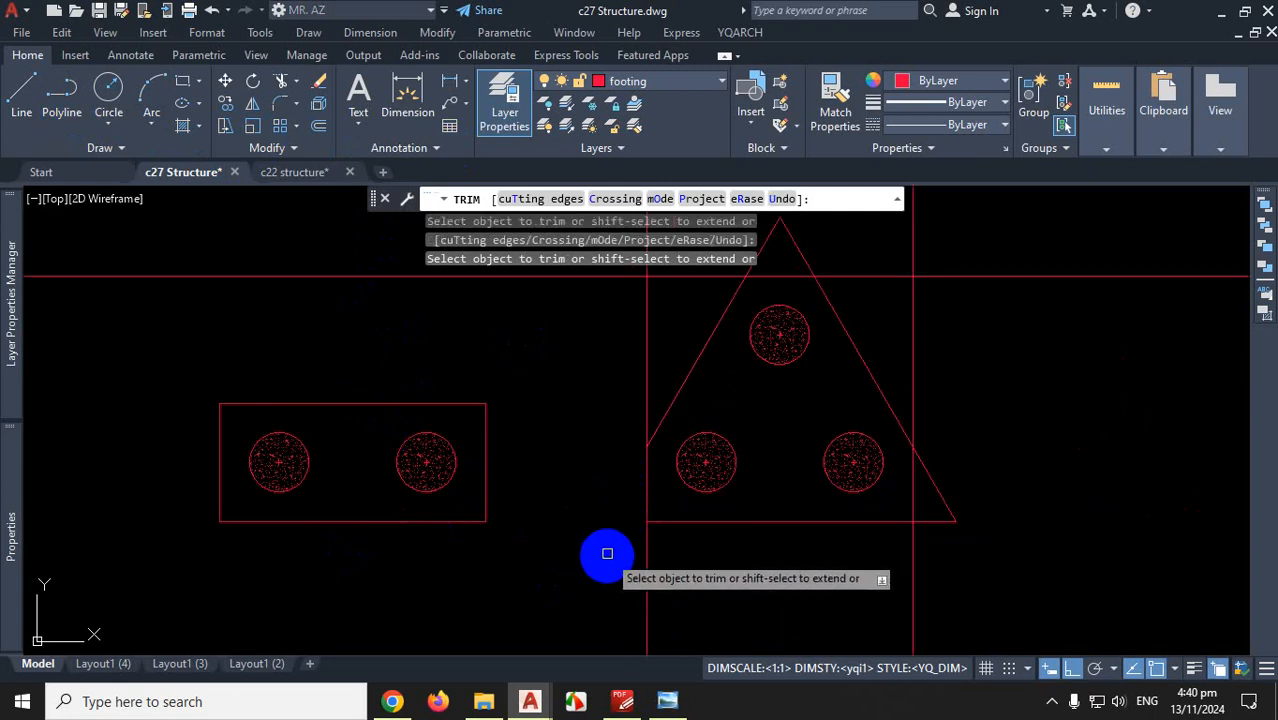
scroll(600, 550, "down", 2)
scroll(790, 540, "up", 6)
left_click(811, 537)
scroll(765, 528, "down", 5)
key("Return")
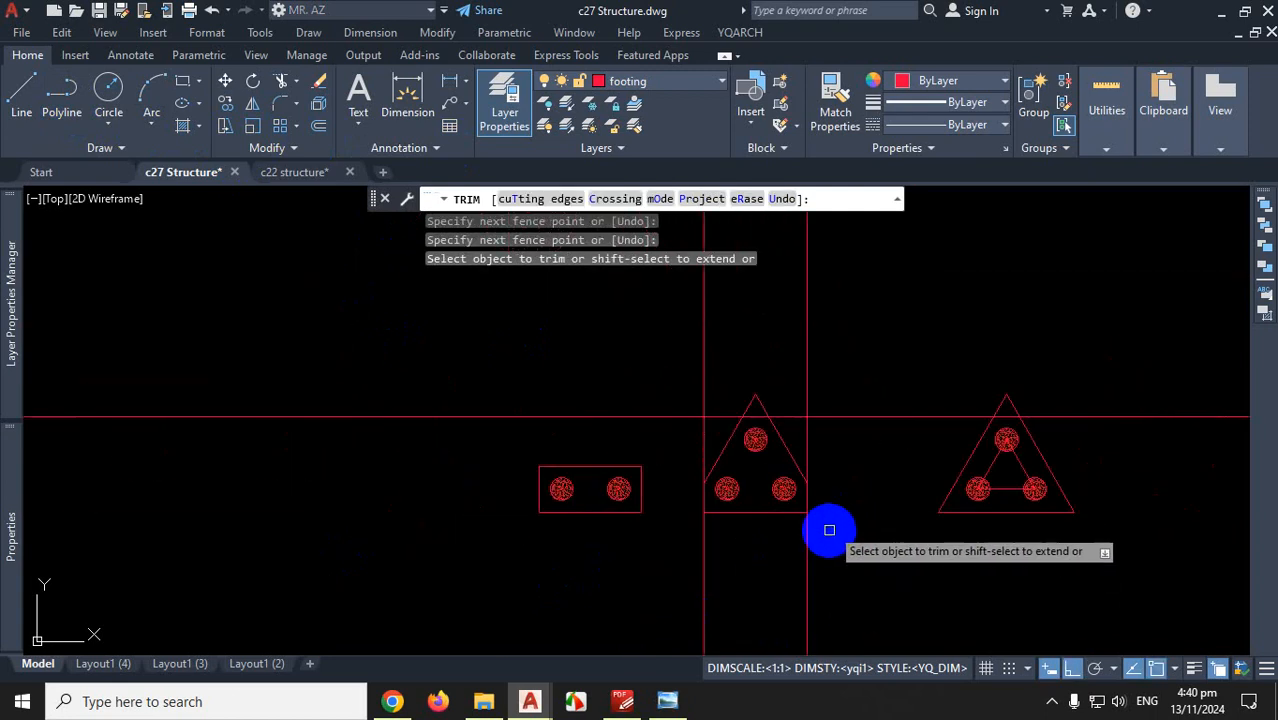
Trim the middle triangle's apex above the horizontal construction line
scroll(800, 500, "up", 5)
left_click(770, 513)
key("Return")
scroll(800, 520, "down", 4)
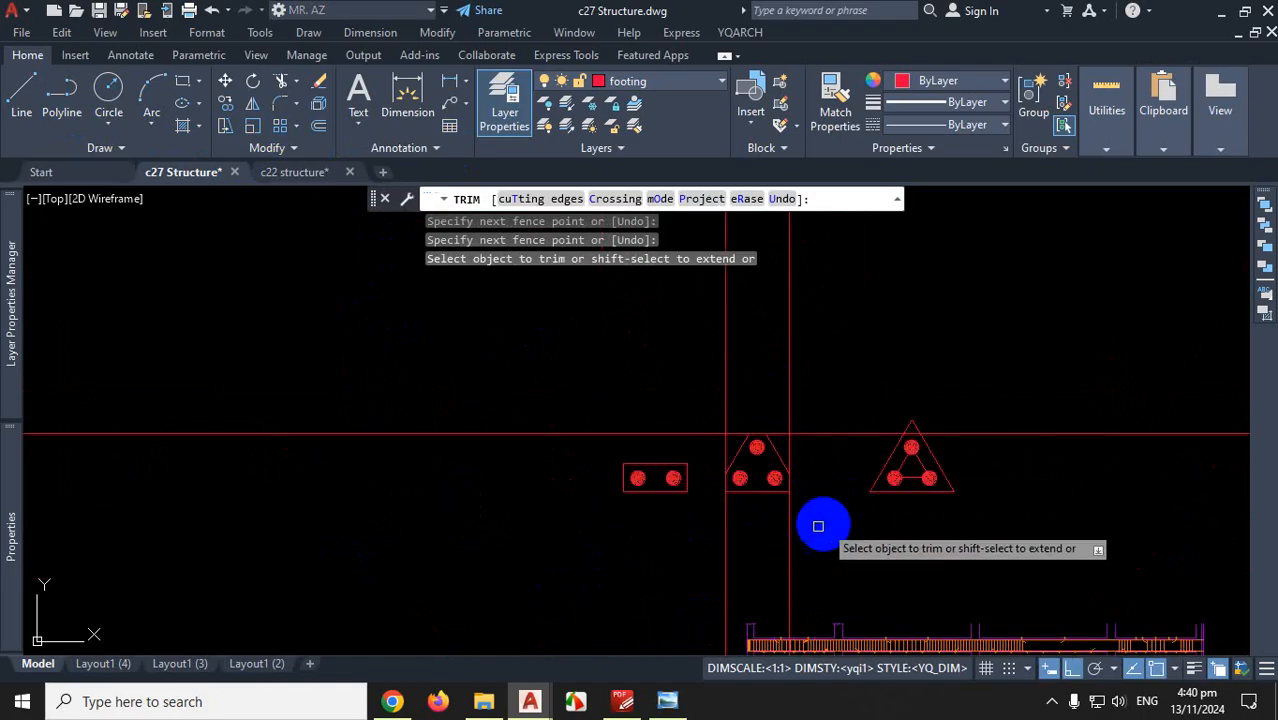
Trim the vertical construction lines below the horizontal one and the horizontal line between them, keeping only the parts that form the footing's edges
scroll(728, 508, "up", 3)
scroll(719, 503, "up", 2)
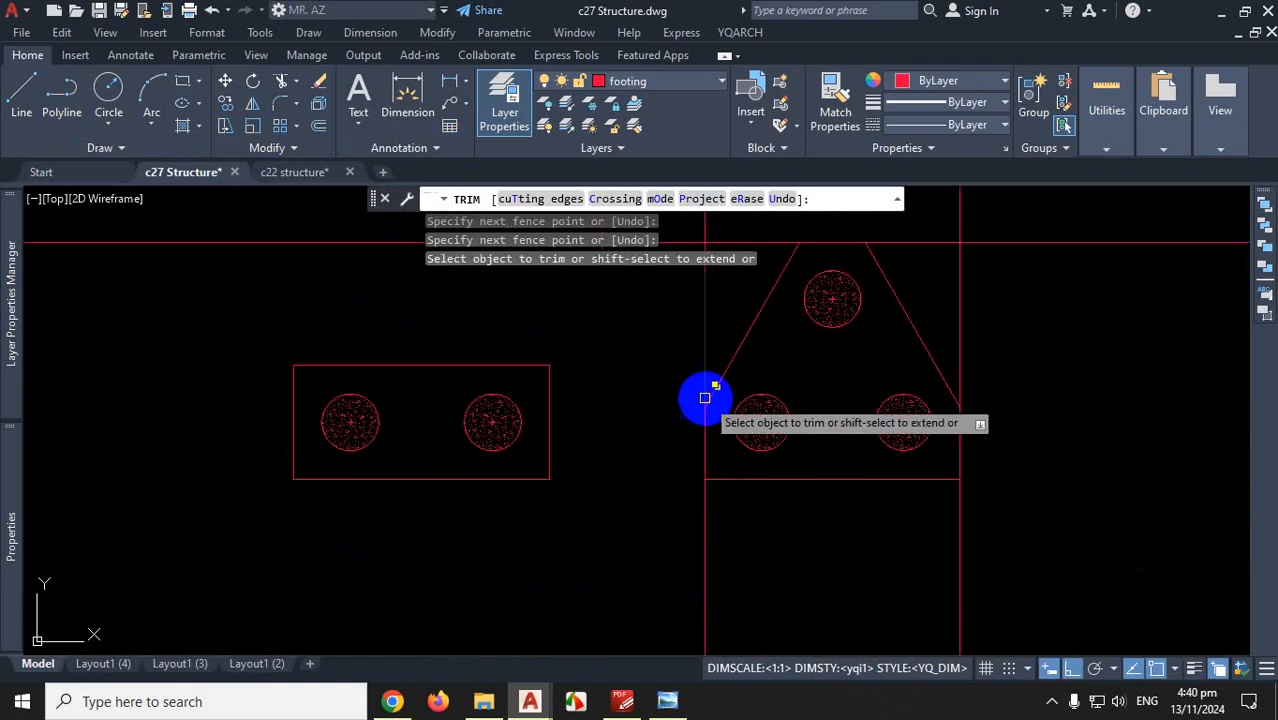
left_click(707, 522)
scroll(707, 490, "down", 4)
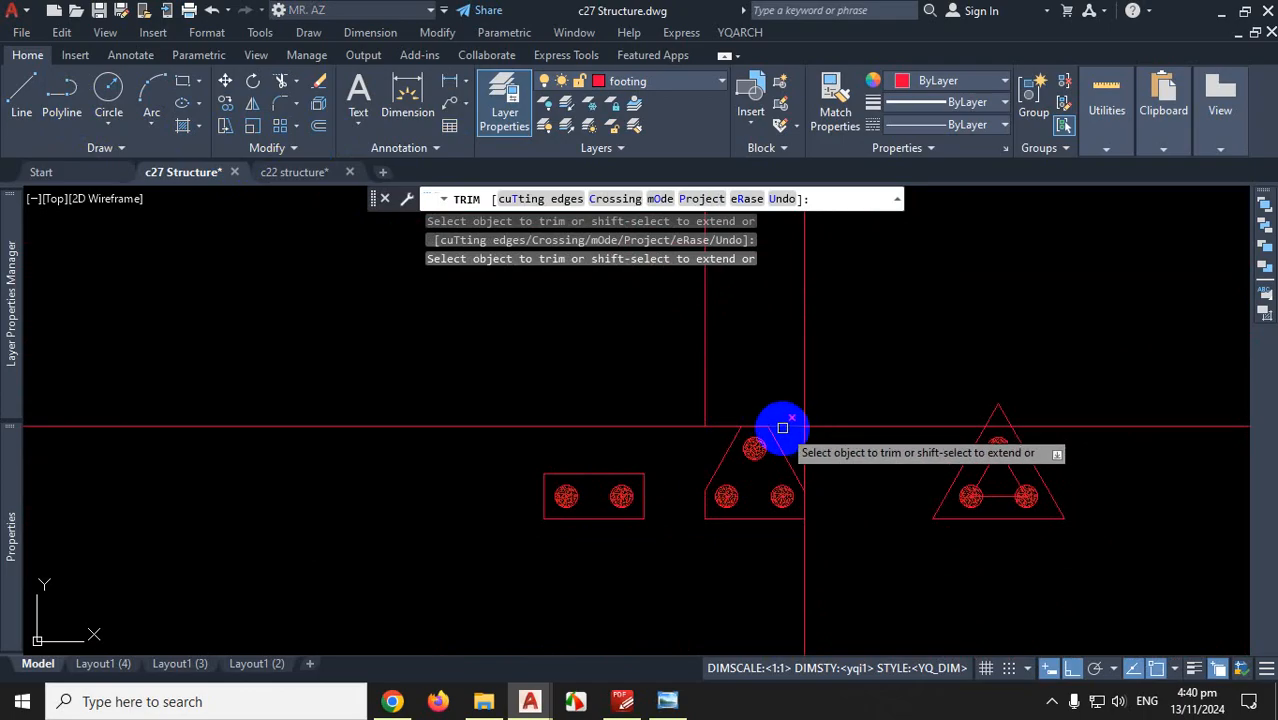
left_click(723, 430)
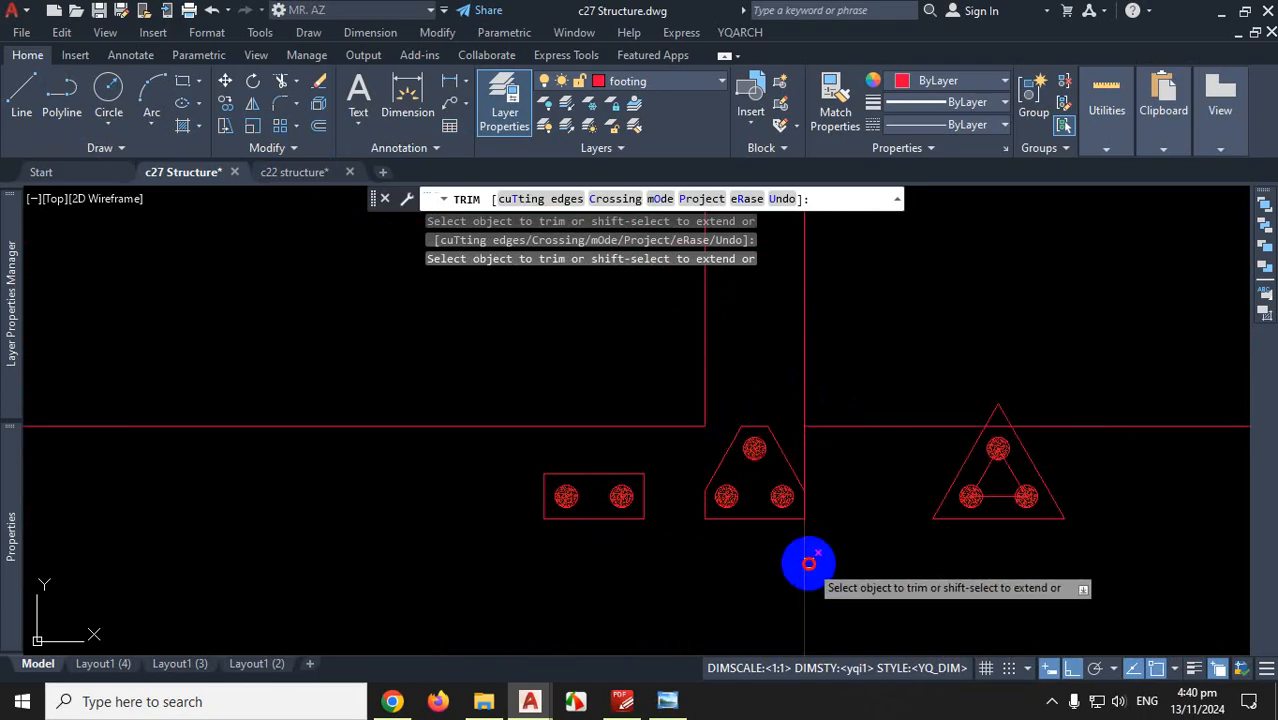
left_click(808, 452)
key("Escape")
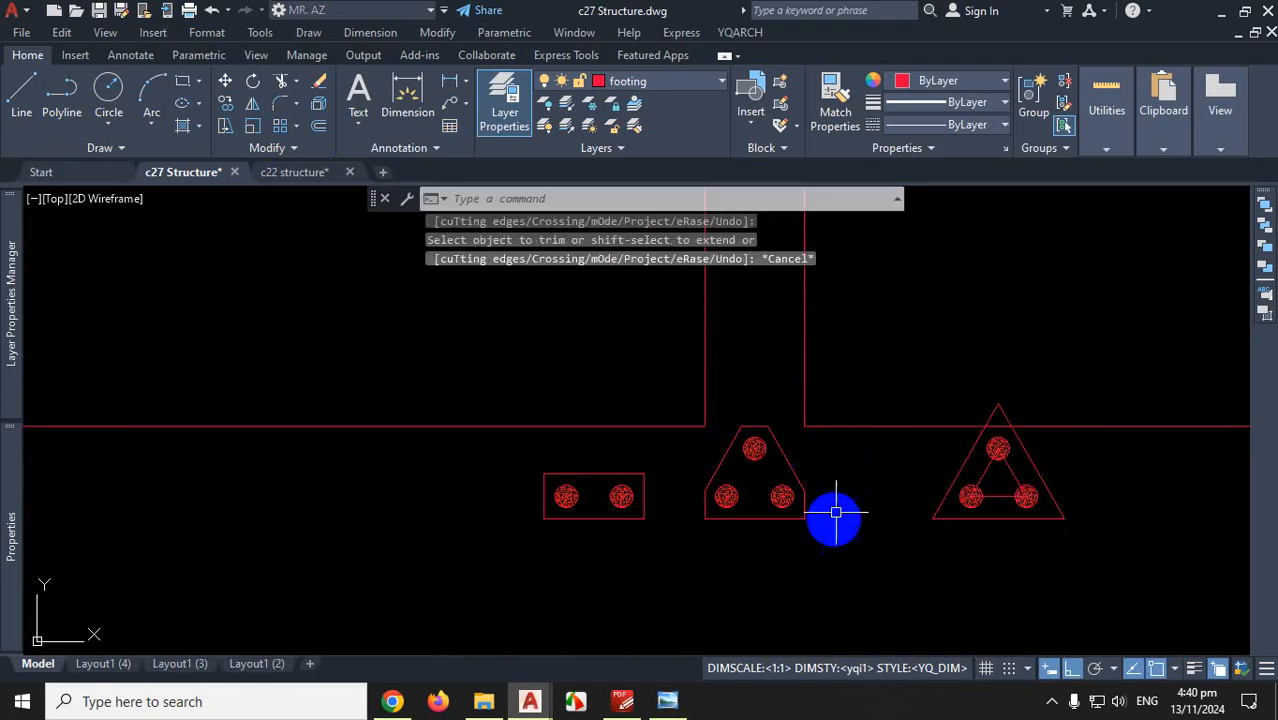
Erase the leftover vertical and horizontal construction lines outside the middle three-pile footing outline
left_click(853, 335)
left_click(796, 429)
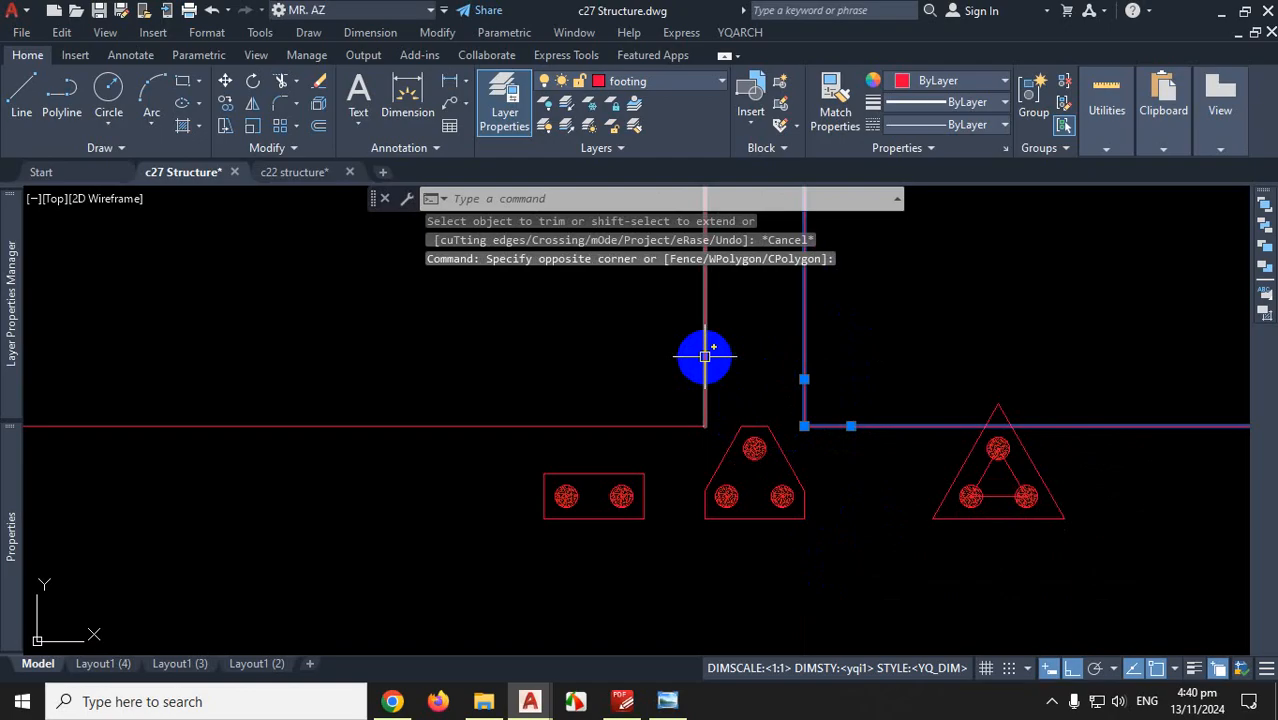
left_click(725, 352)
left_click(650, 428)
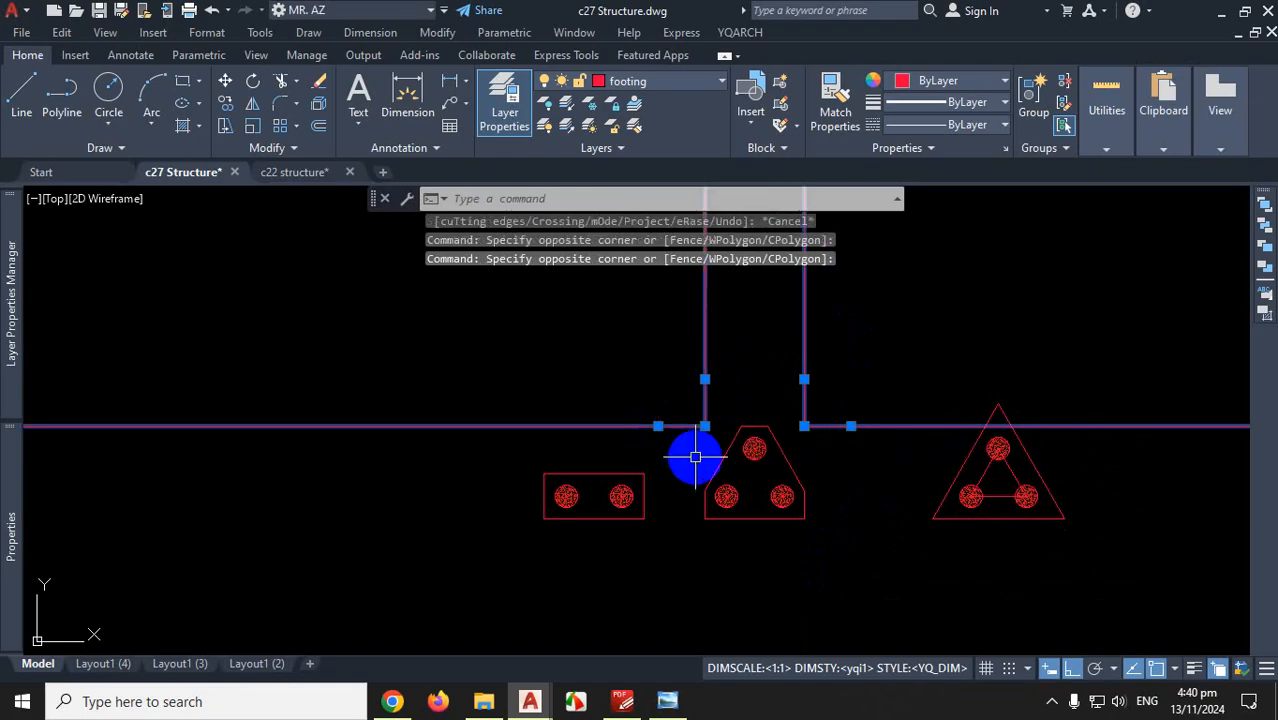
key("Delete")
scroll(820, 446, "up", 4)
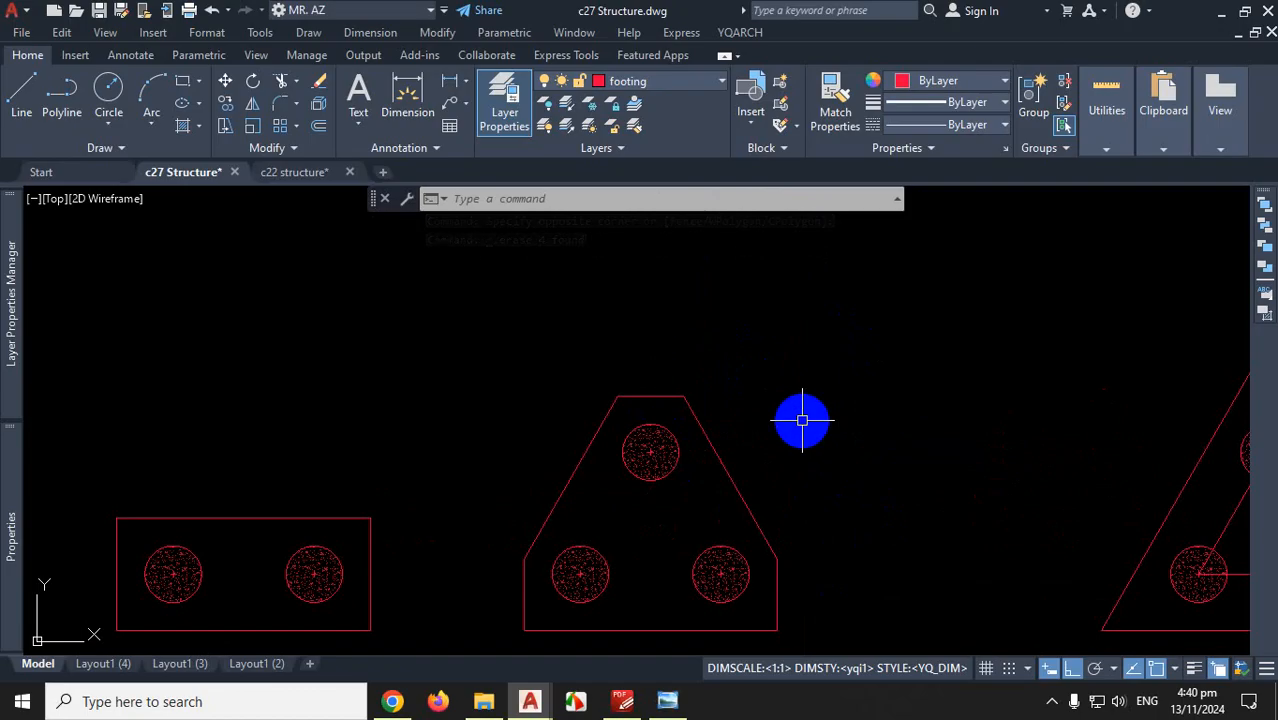
Undo the erasing of the leftover construction lines and the trimming of the middle triangle
key("ctrl+z")
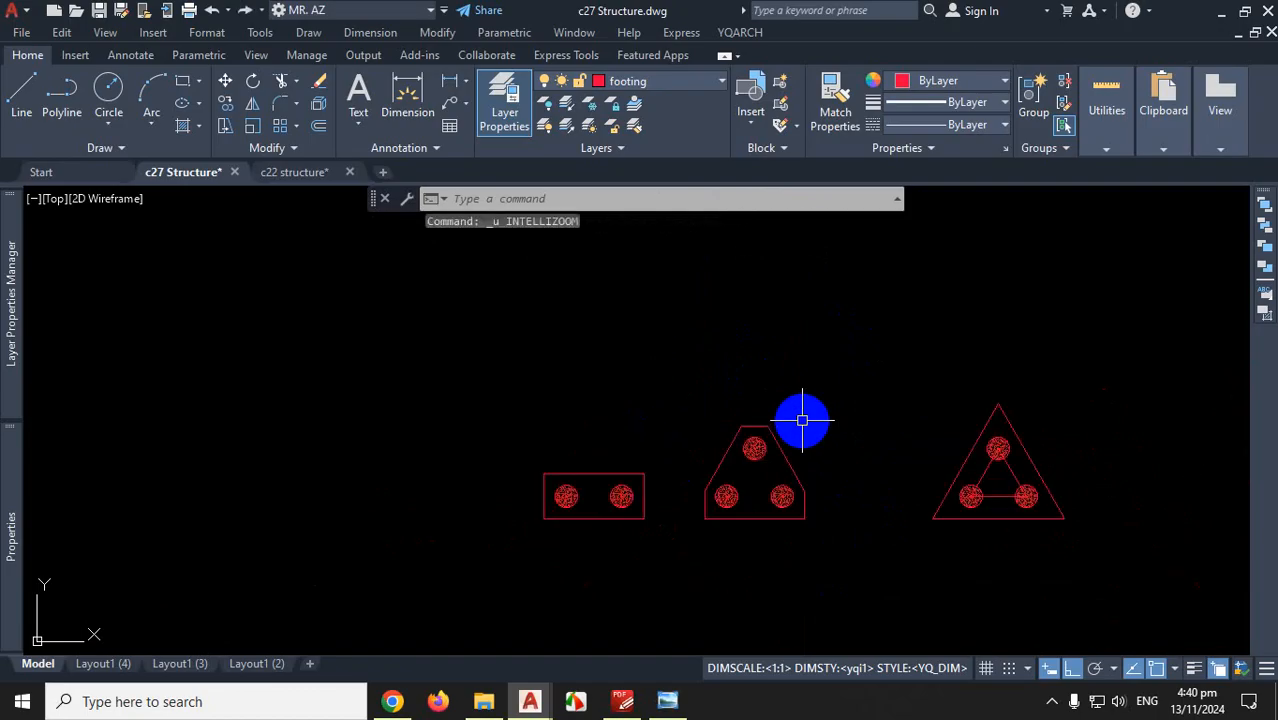
key("ctrl+z")
key("ctrl+z")
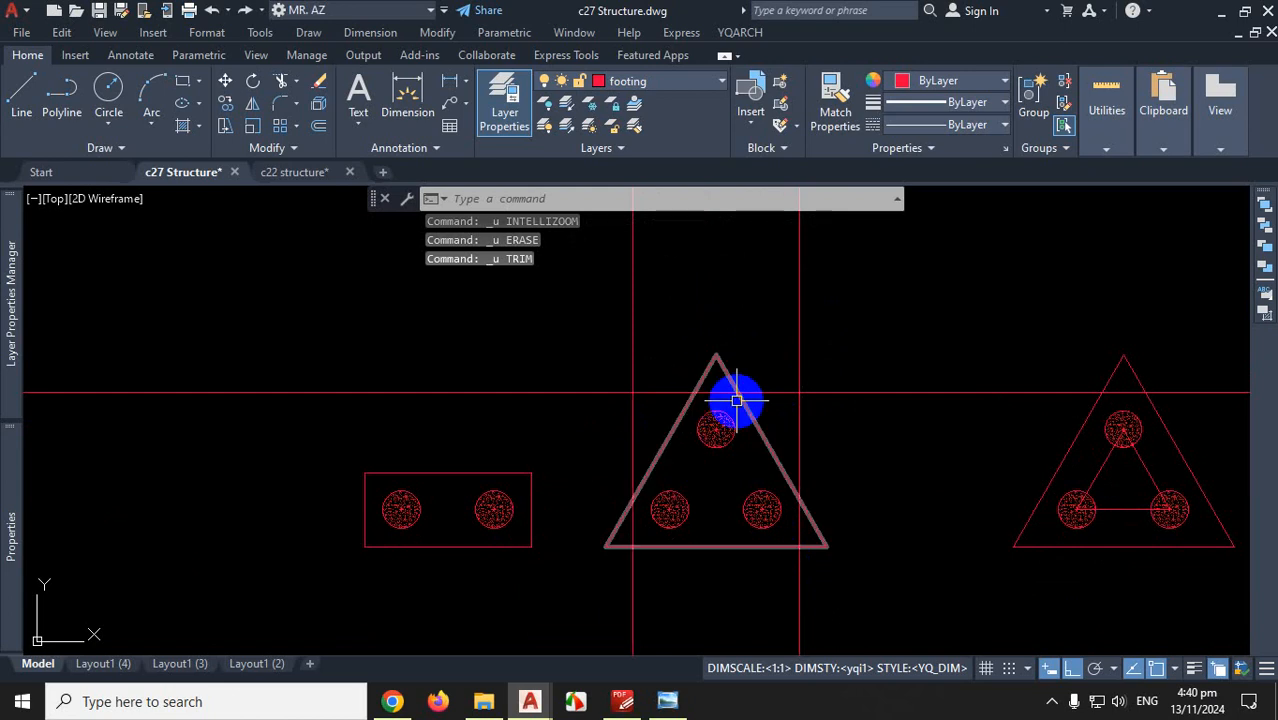
left_click(66, 100)
scroll(727, 423, "up", 2)
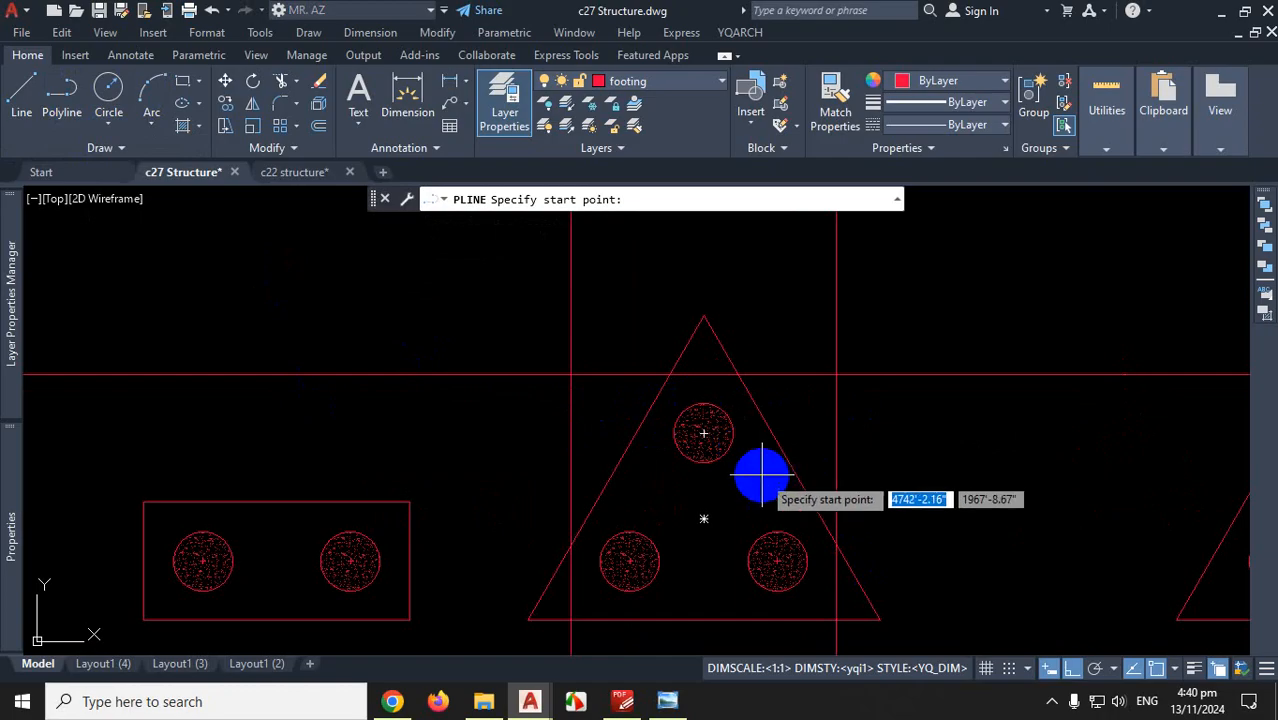
scroll(655, 455, "down", 2)
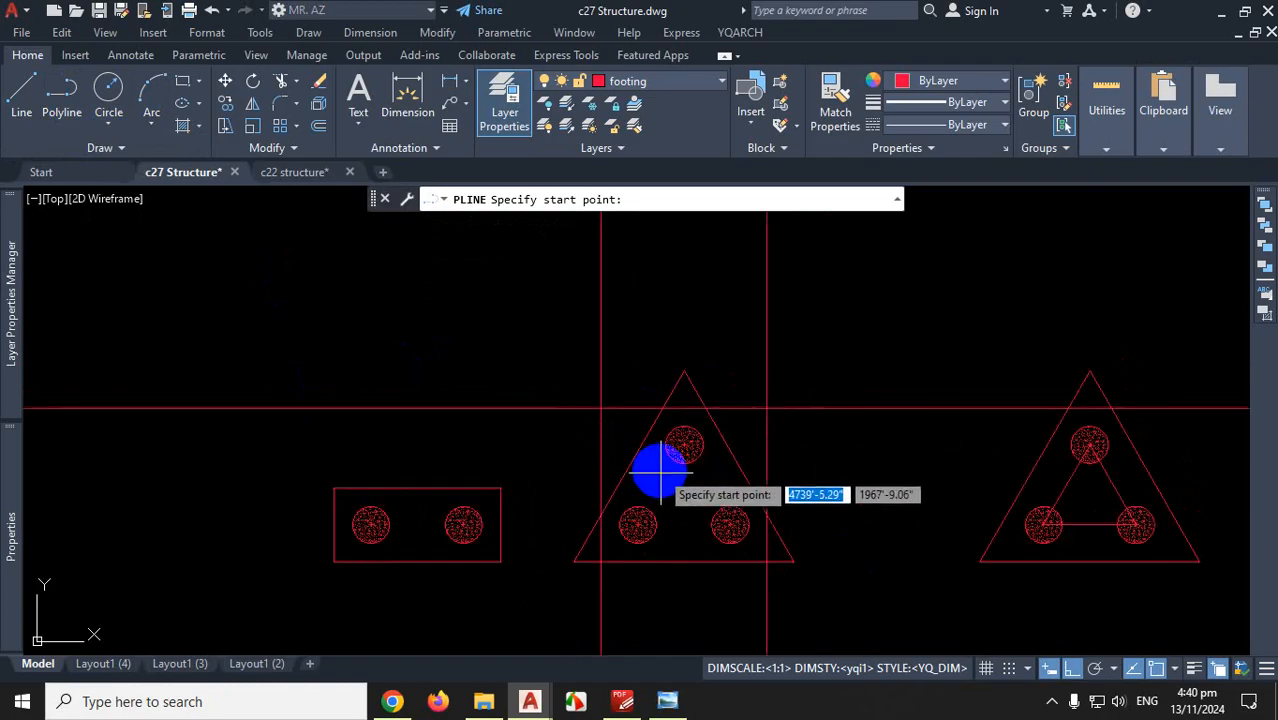
key("ctrl+z")
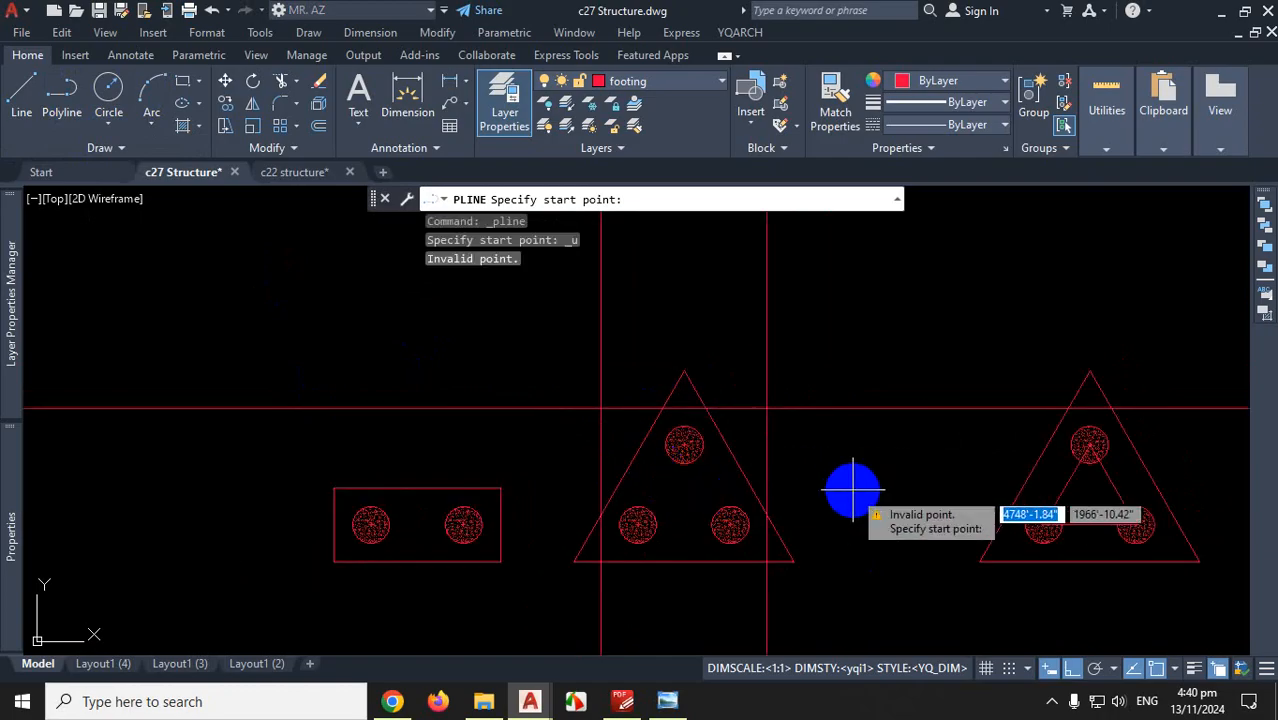
key("Escape")
key("ctrl+z")
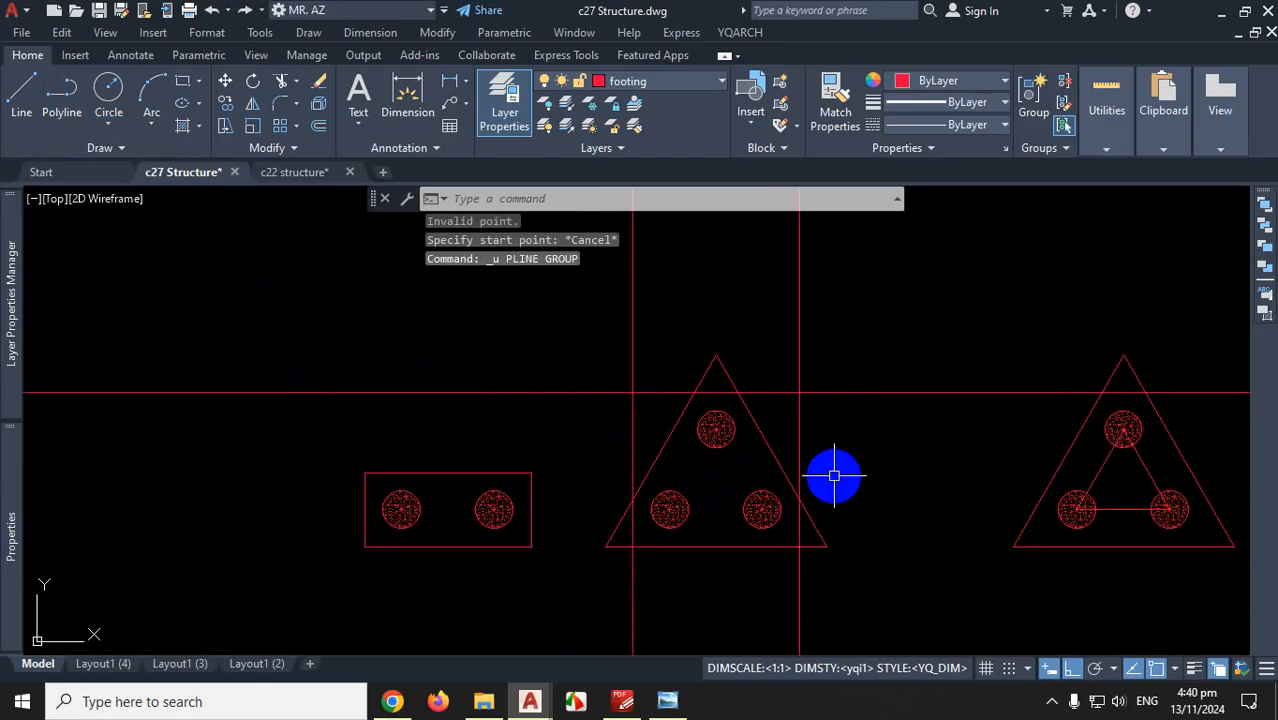
Undo the offsets and construction lines back to the plain middle footing triangle with its inner triangle joining the pile centres
key("ctrl+z")
key("ctrl+z")
key("ctrl+z")
key("ctrl+z")
key("ctrl+z")
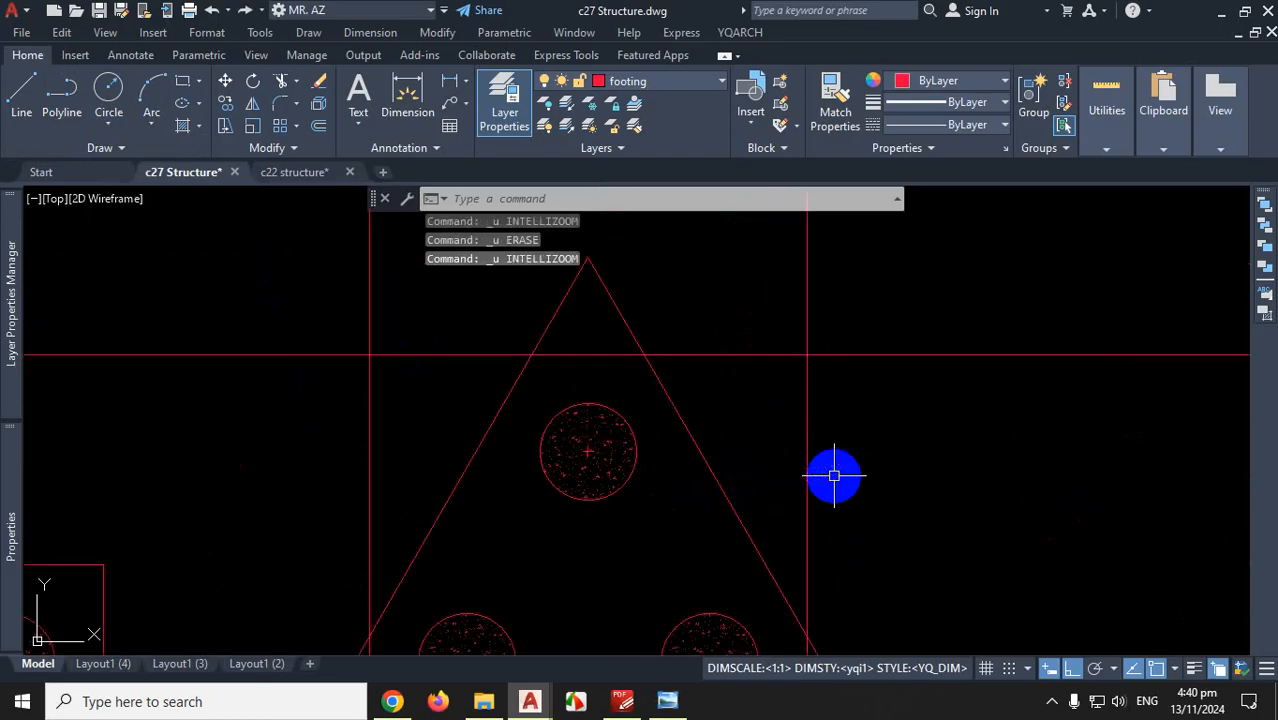
key("ctrl+z")
key("ctrl+z")
key("ctrl+z")
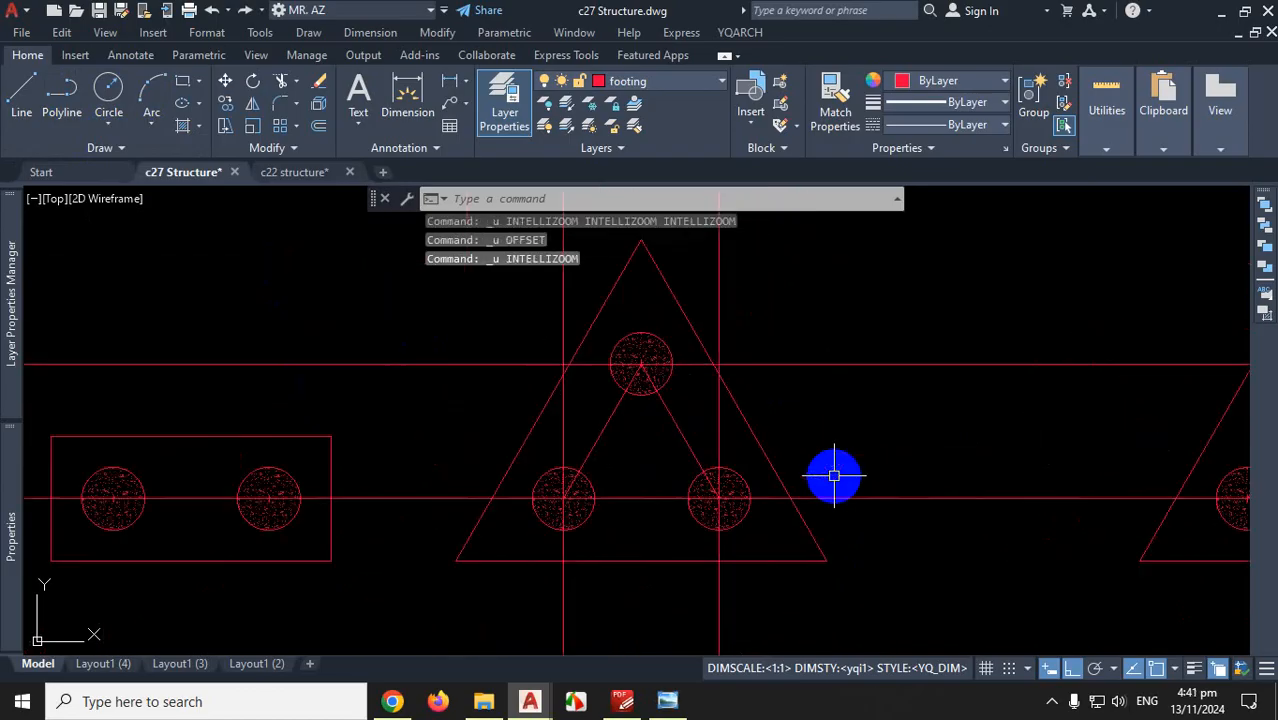
key("ctrl+z")
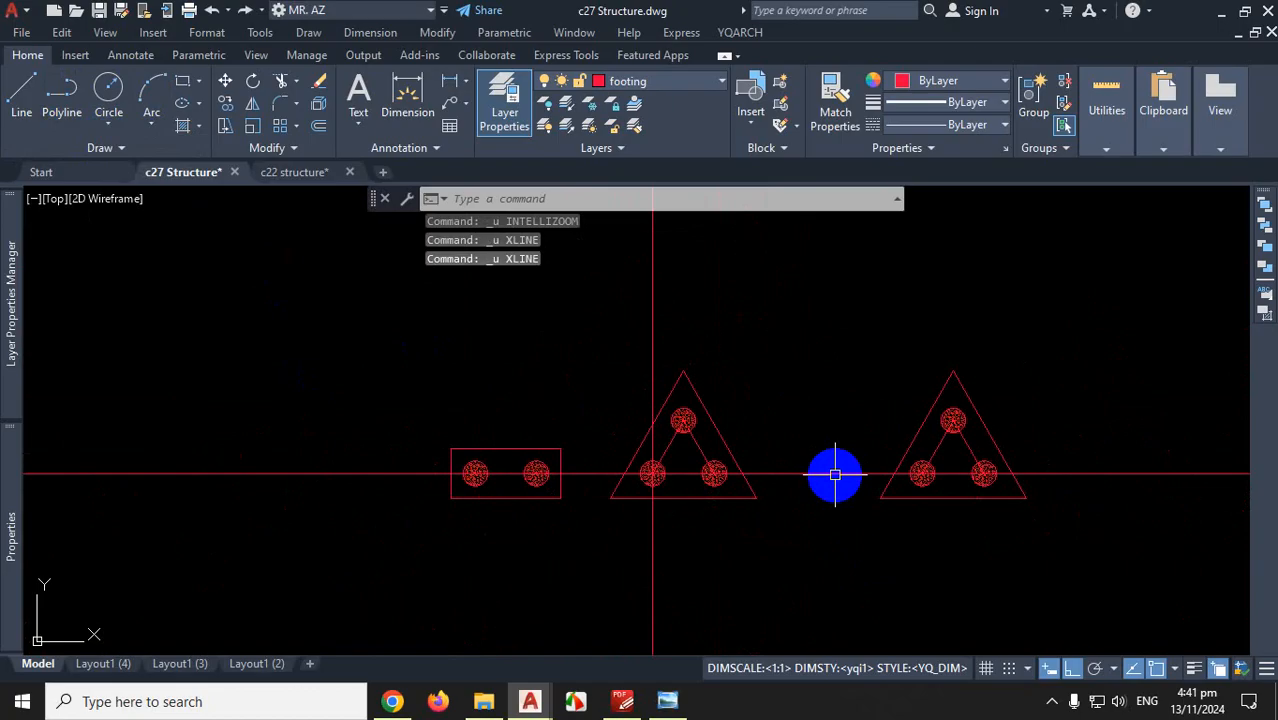
key("ctrl+z")
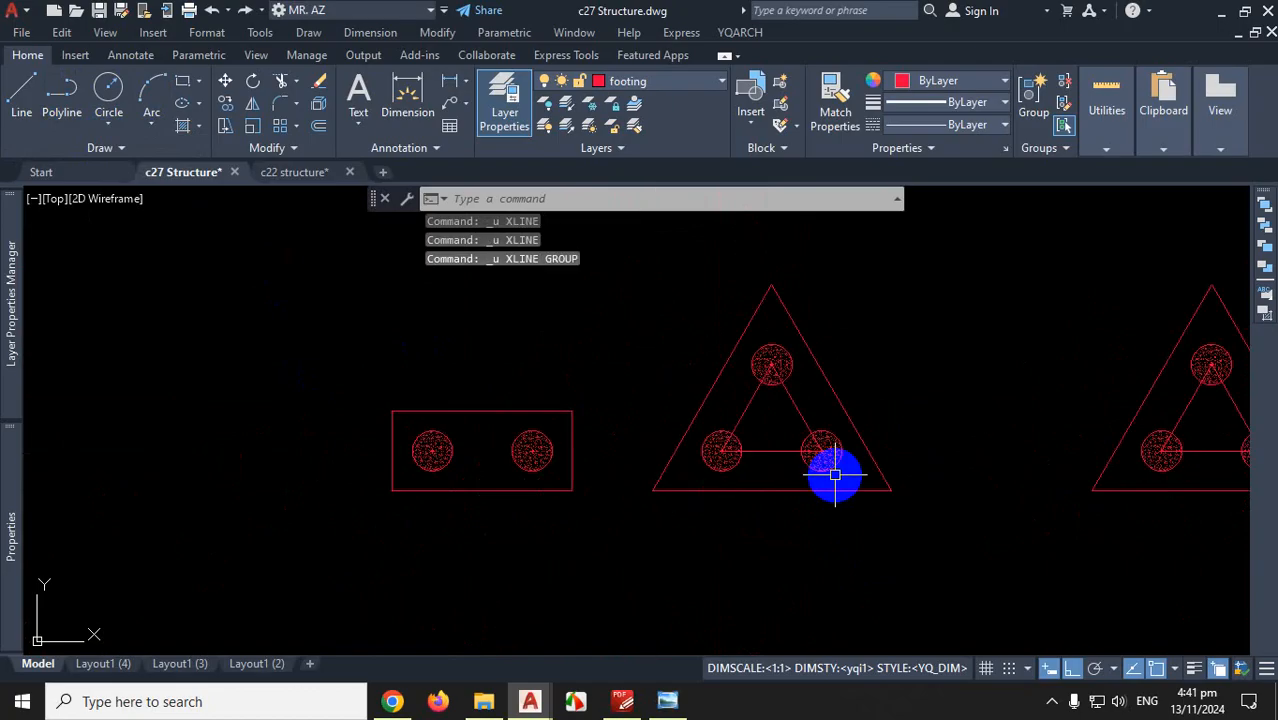
Redo all the undone construction lines, offsets and erasures around the middle three-pile footing
left_click(245, 10)
left_click(245, 10)
left_click(245, 10)
left_click(245, 10)
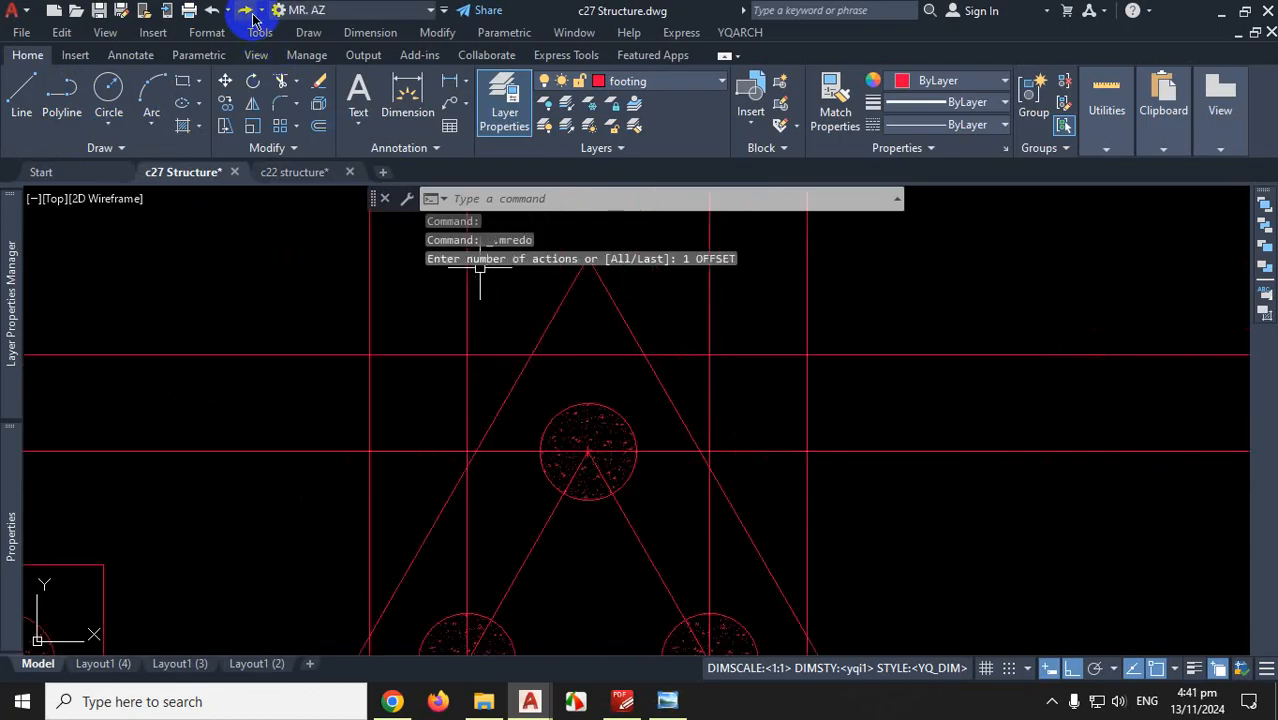
left_click(252, 14)
left_click(252, 14)
left_click(252, 14)
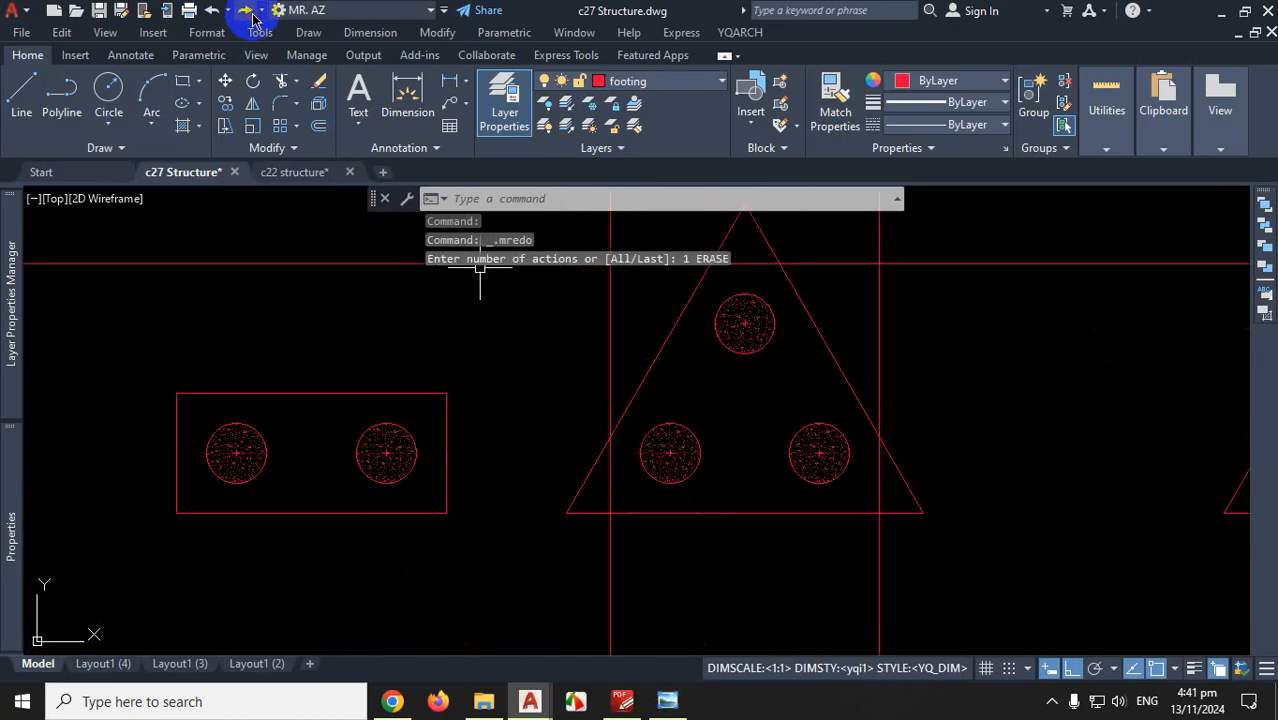
left_click(252, 14)
left_click(252, 14)
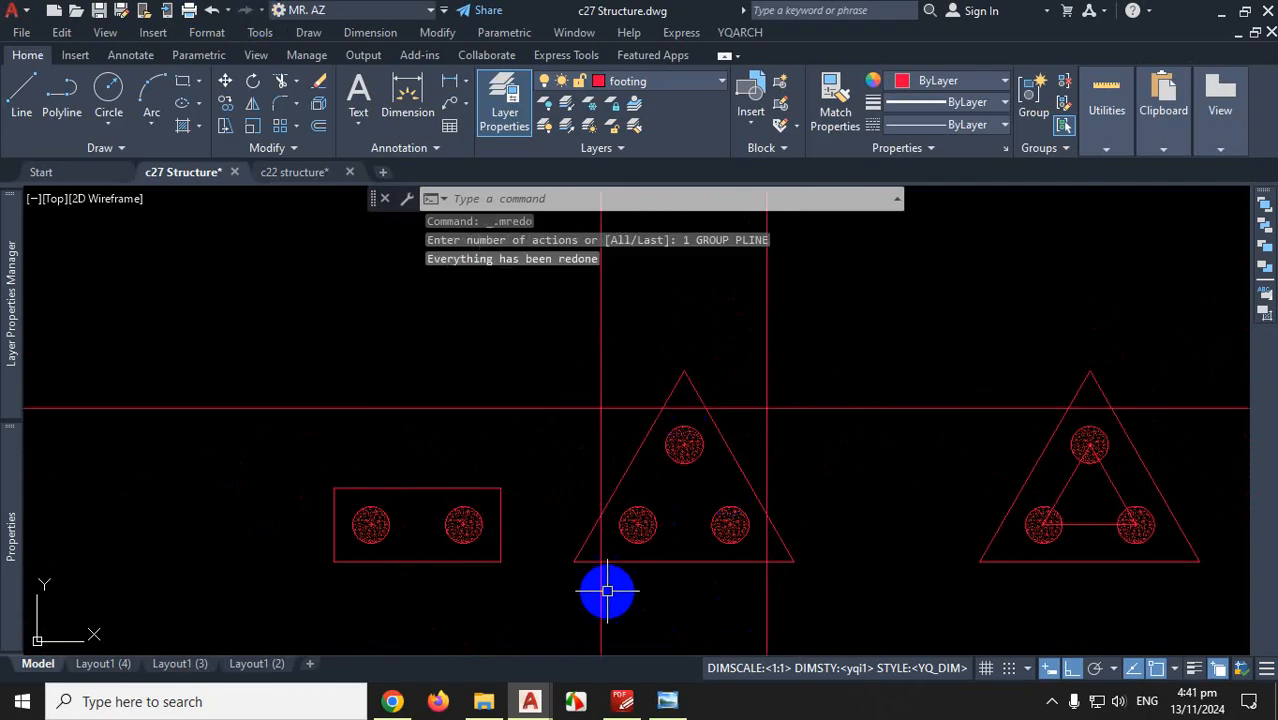
Trim the middle triangle's lower corners and apex and the construction lines below and between them, leaving the six-sided footing outline
key("Return")
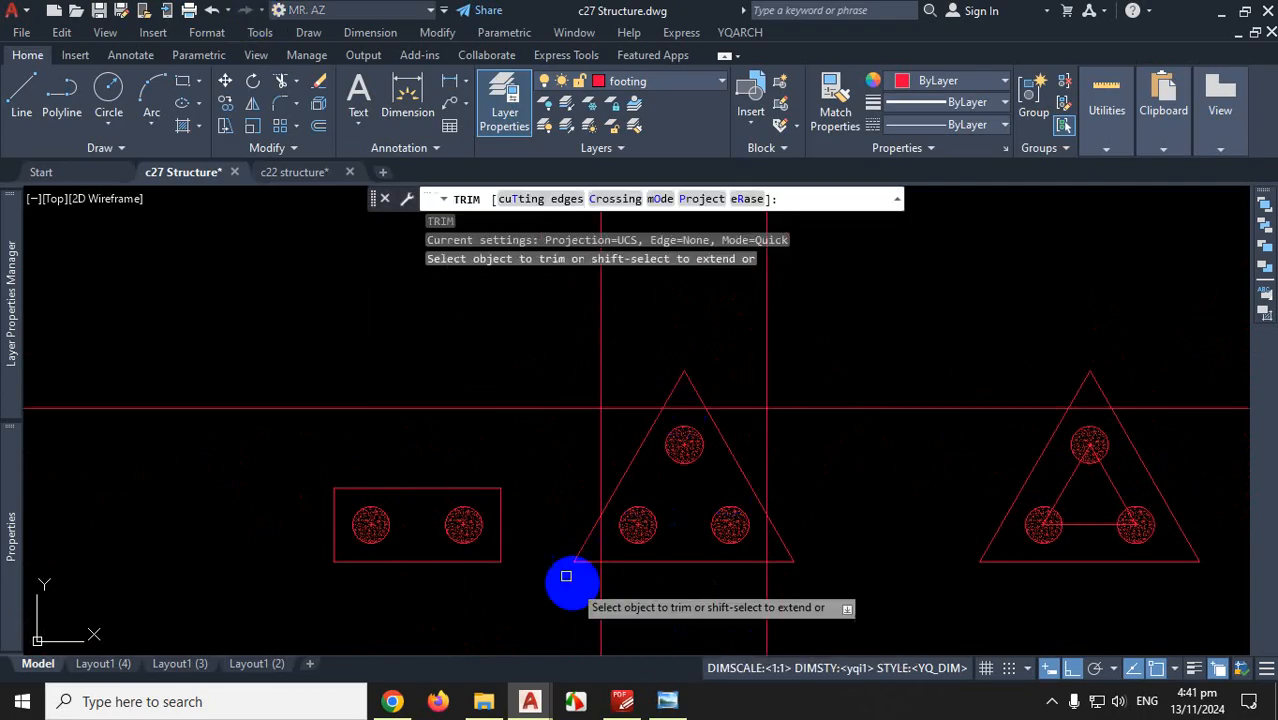
scroll(571, 585, "up", 3)
left_click_drag(622, 541, 611, 606)
scroll(630, 540, "down", 5)
mouse_move(630, 540)
left_mouse_down()
mouse_move(648, 491)
mouse_move(688, 472)
mouse_move(739, 494)
mouse_move(748, 580)
mouse_move(750, 569)
left_mouse_up()
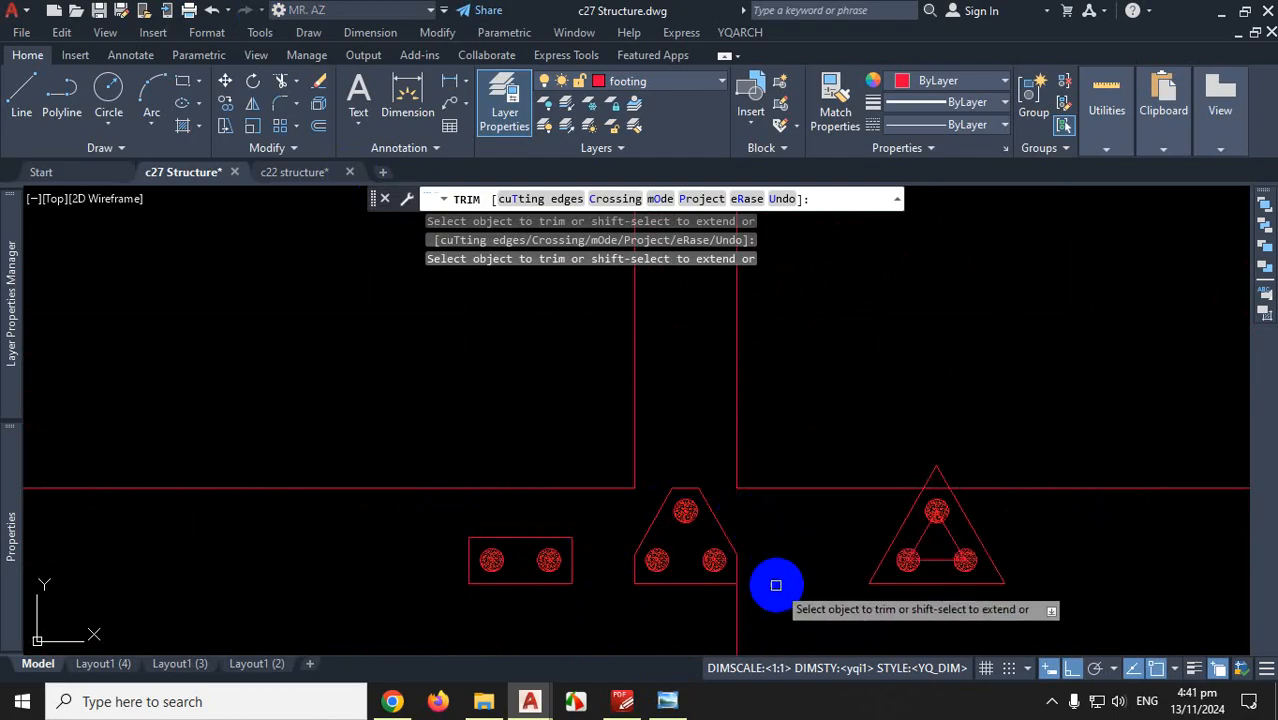
left_click(738, 607)
key("Escape")
scroll(650, 418, "down", 2)
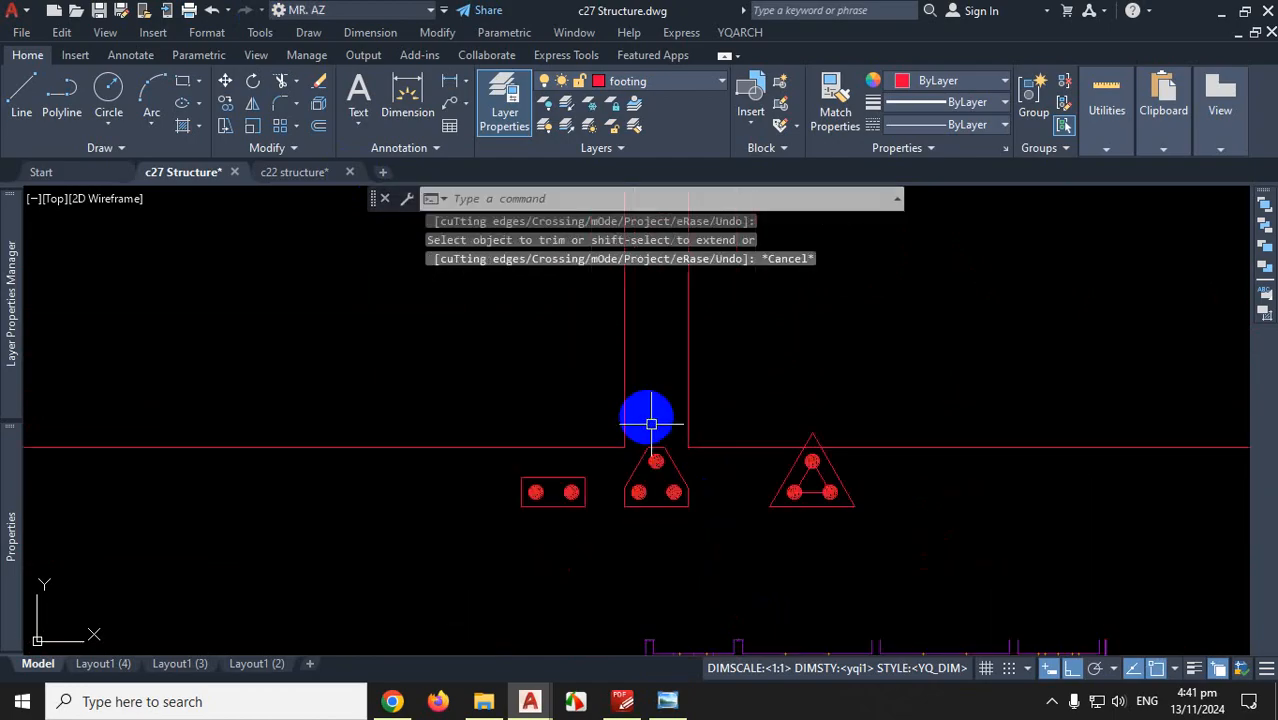
Erase the four leftover construction line pieces above and beside the middle three-pile footing outline
scroll(667, 435, "up", 4)
left_click(536, 374)
left_click(471, 422)
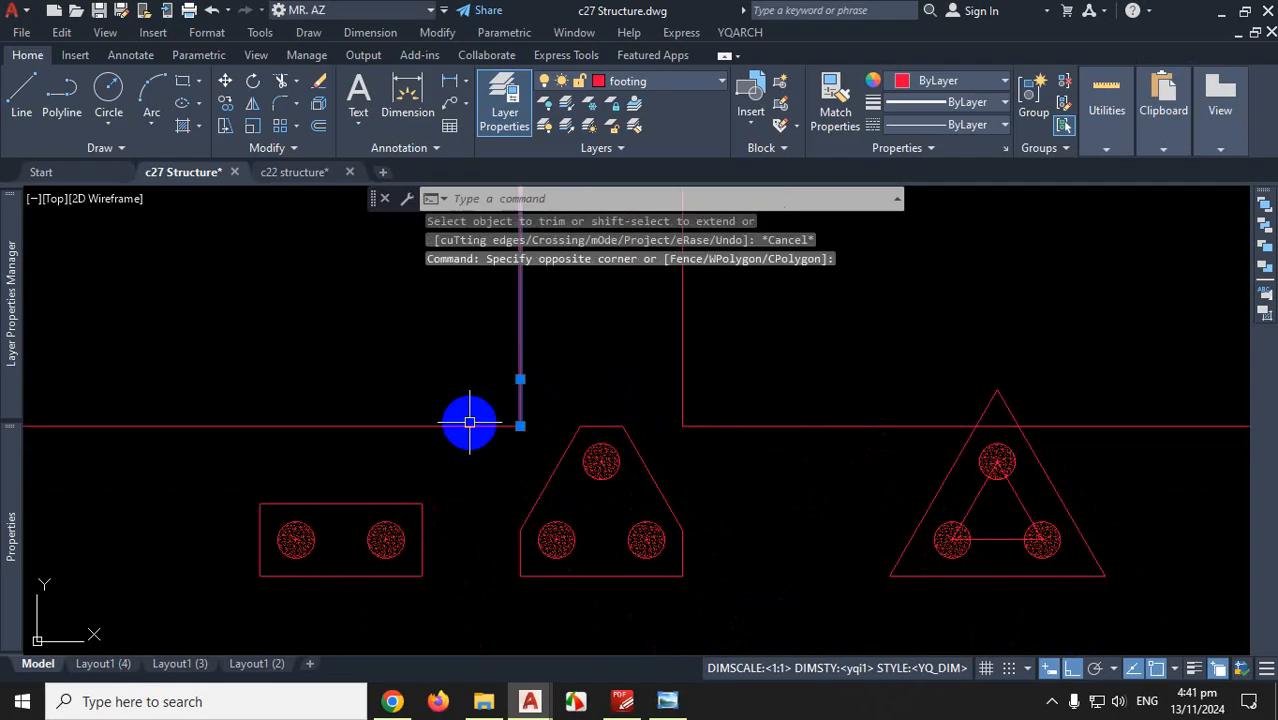
left_click(468, 398)
left_click(434, 441)
left_click(760, 394)
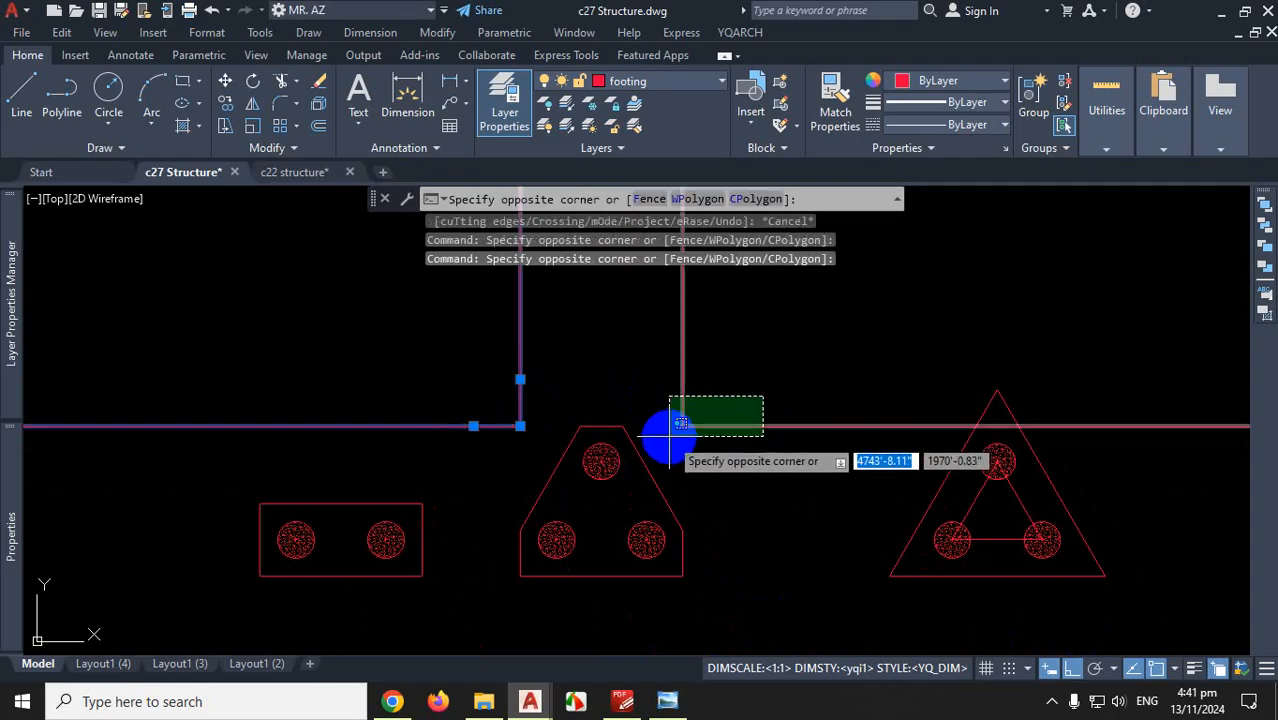
left_click(672, 433)
key("Delete")
scroll(700, 390, "down", 2)
left_click(736, 362)
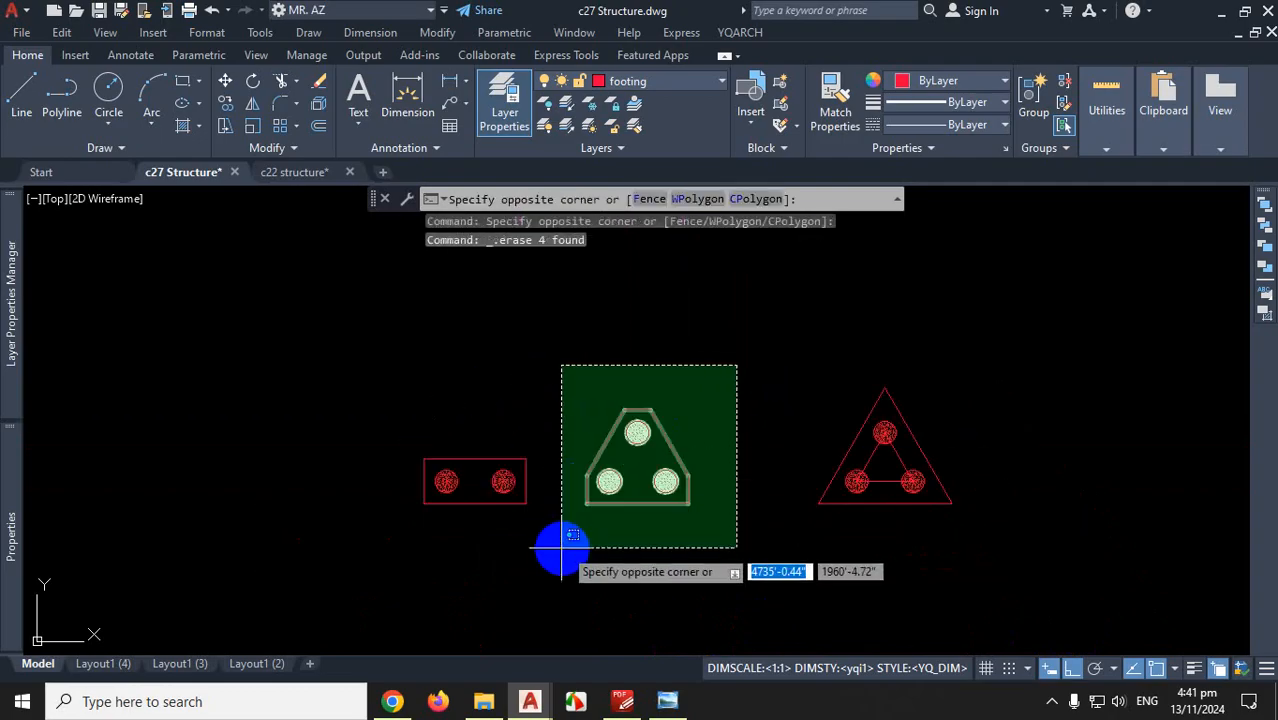
left_click(585, 553)
type("co")
key("Return")
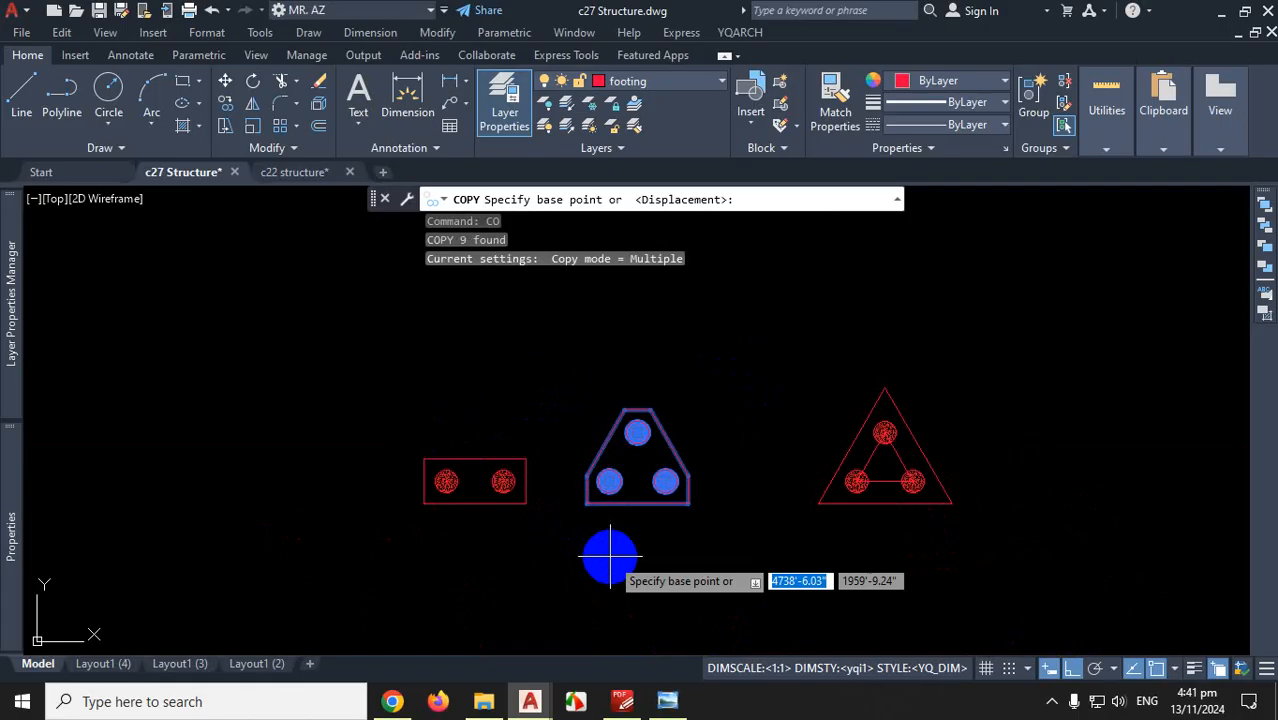
scroll(700, 580, "up", 3)
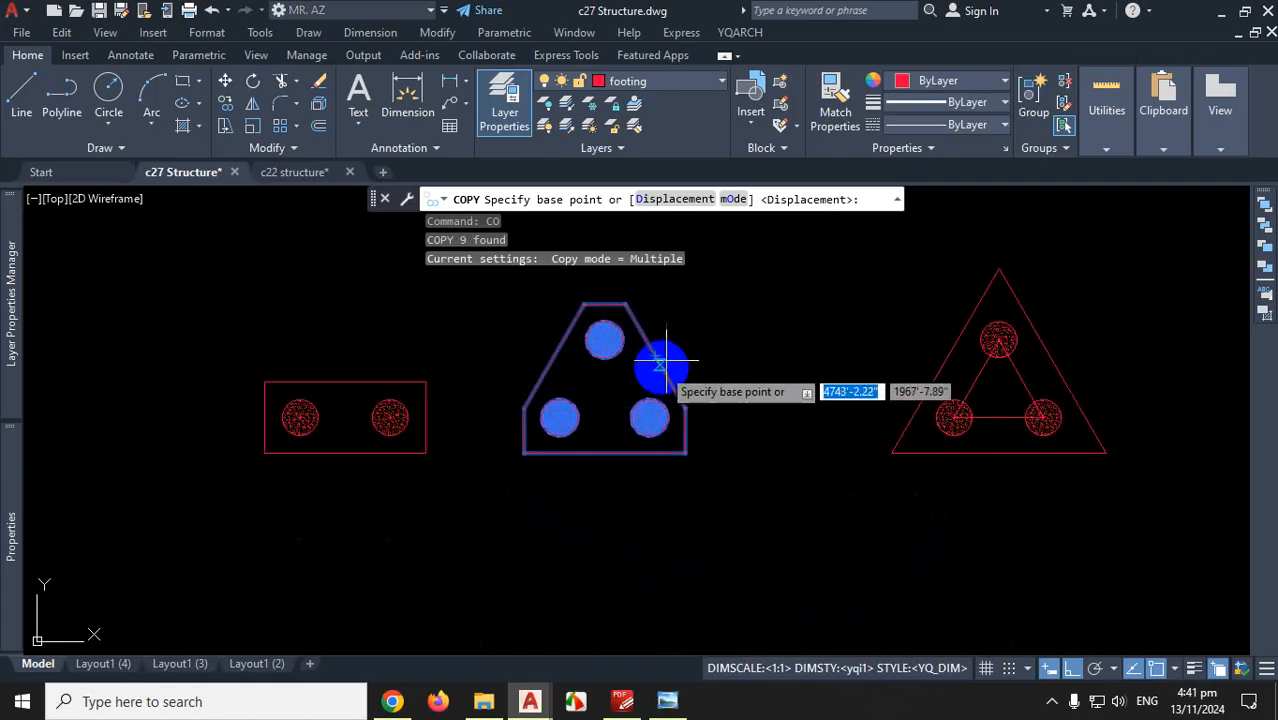
scroll(670, 356, "up", 2)
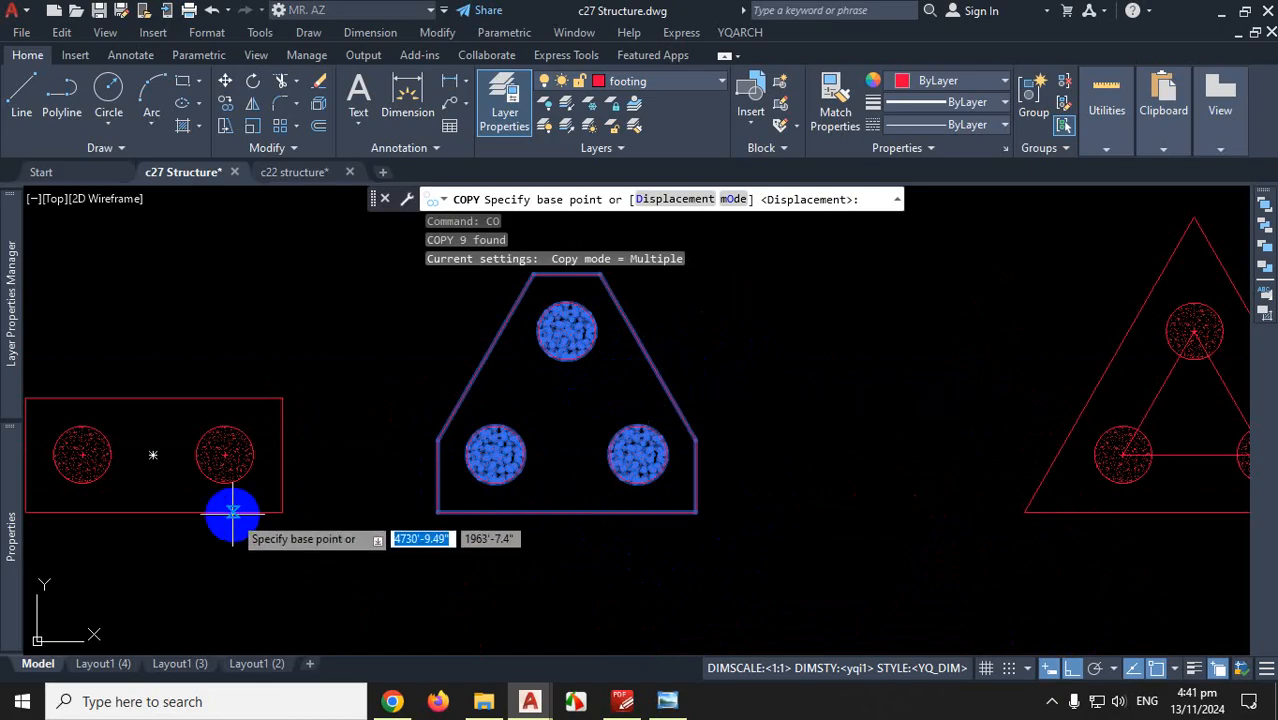
scroll(560, 630, "down", 3)
scroll(820, 595, "up", 5)
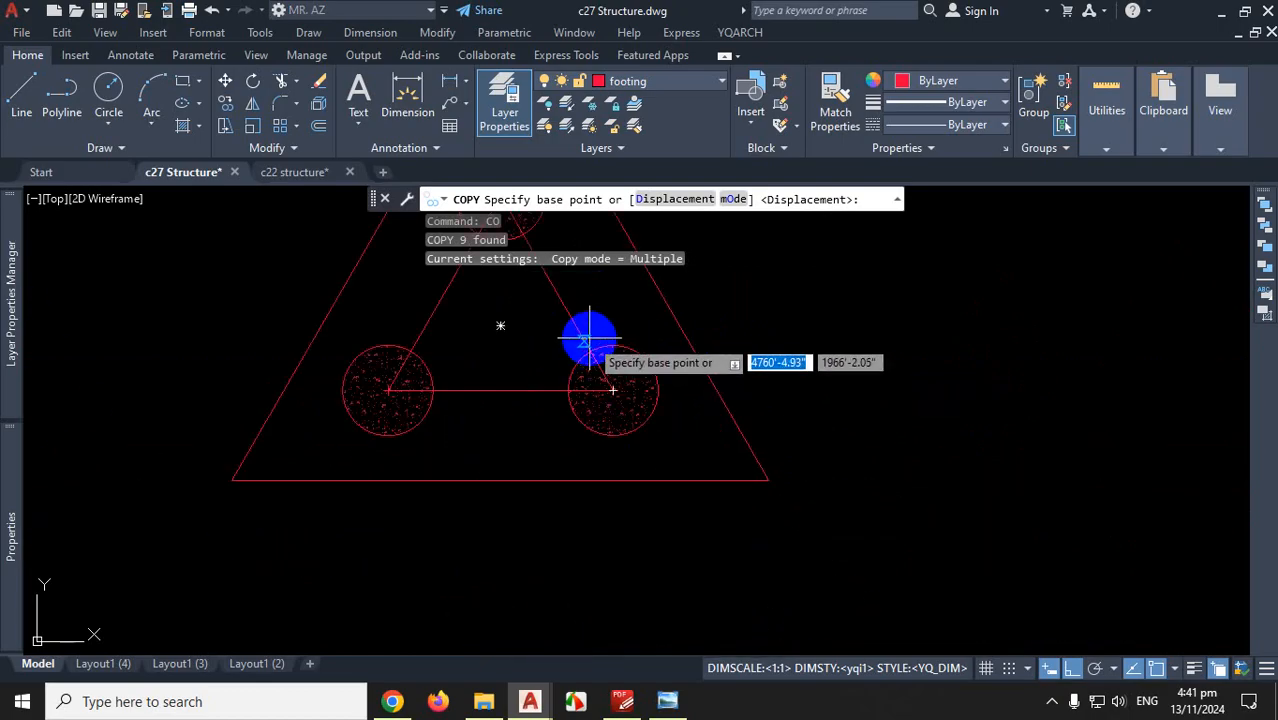
scroll(465, 365, "down", 5)
scroll(465, 395, "up", 3)
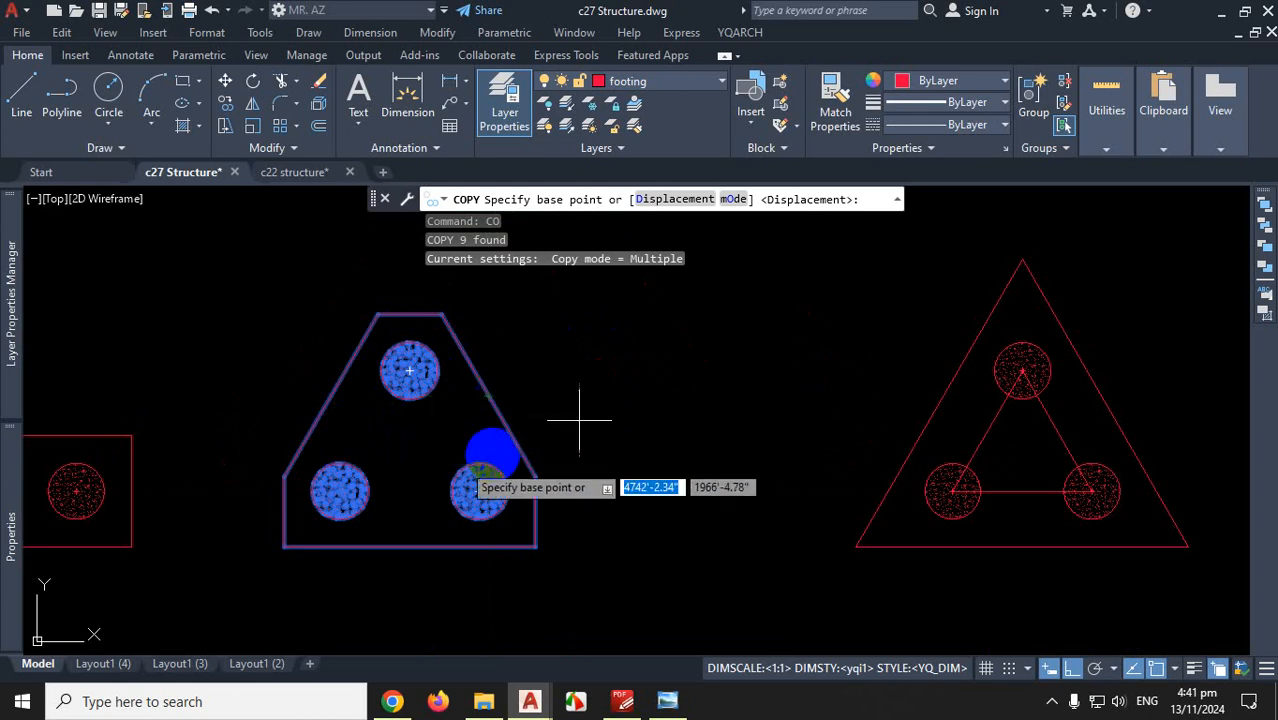
key("Escape")
Join the six edges of the middle three-pile footing outline into one polyline and select it to check the result
scroll(388, 287, "up", 2)
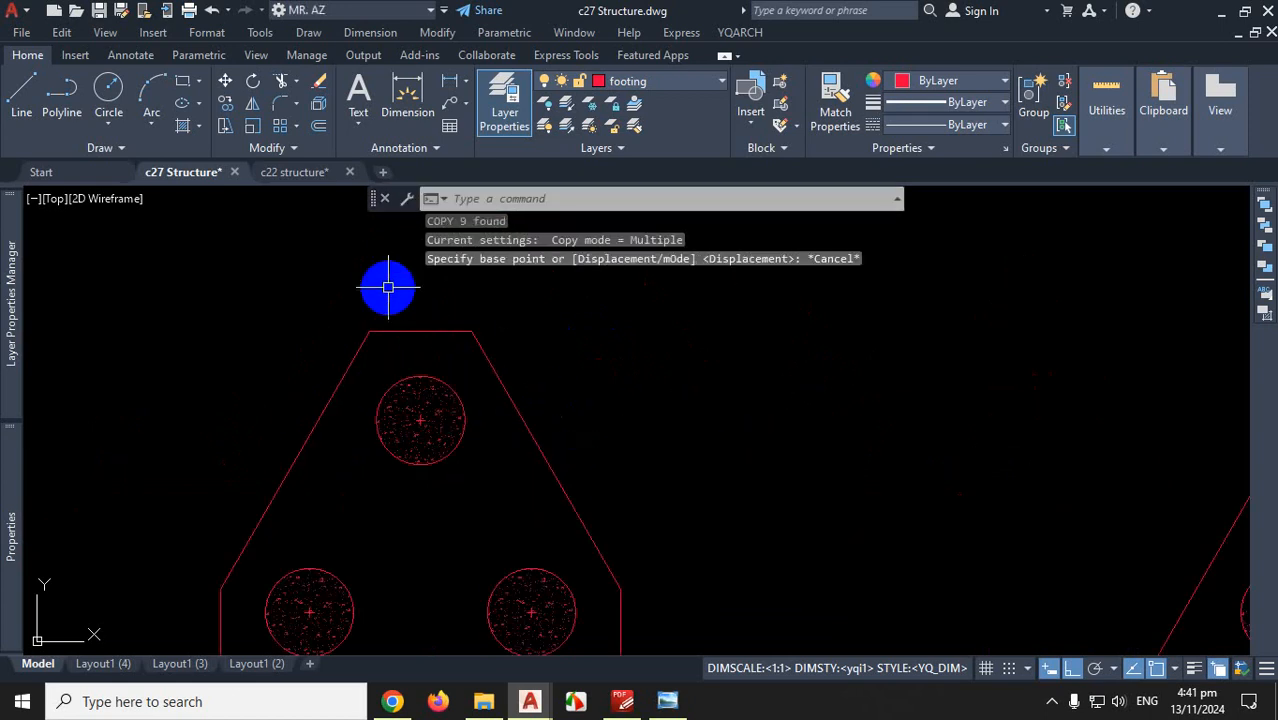
scroll(388, 287, "up", 2)
left_click(422, 317)
left_click(365, 391)
left_click(365, 397)
left_click(288, 409)
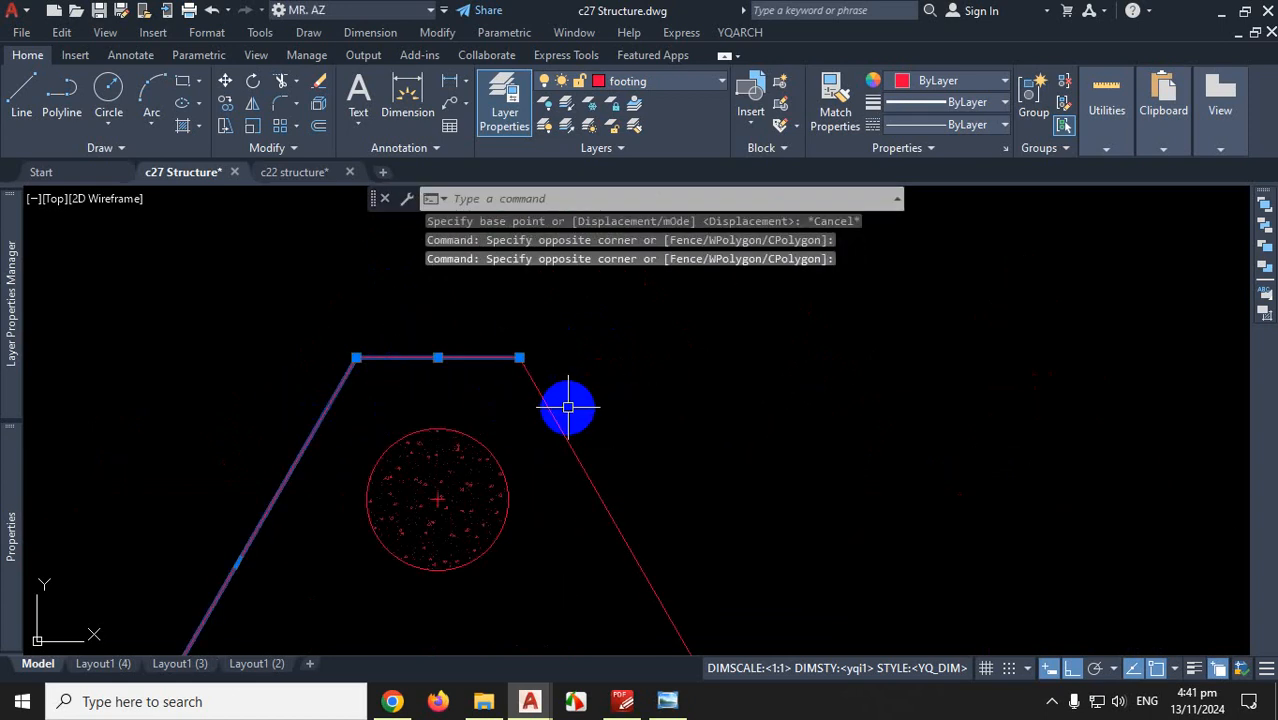
left_click(567, 407)
left_click(517, 433)
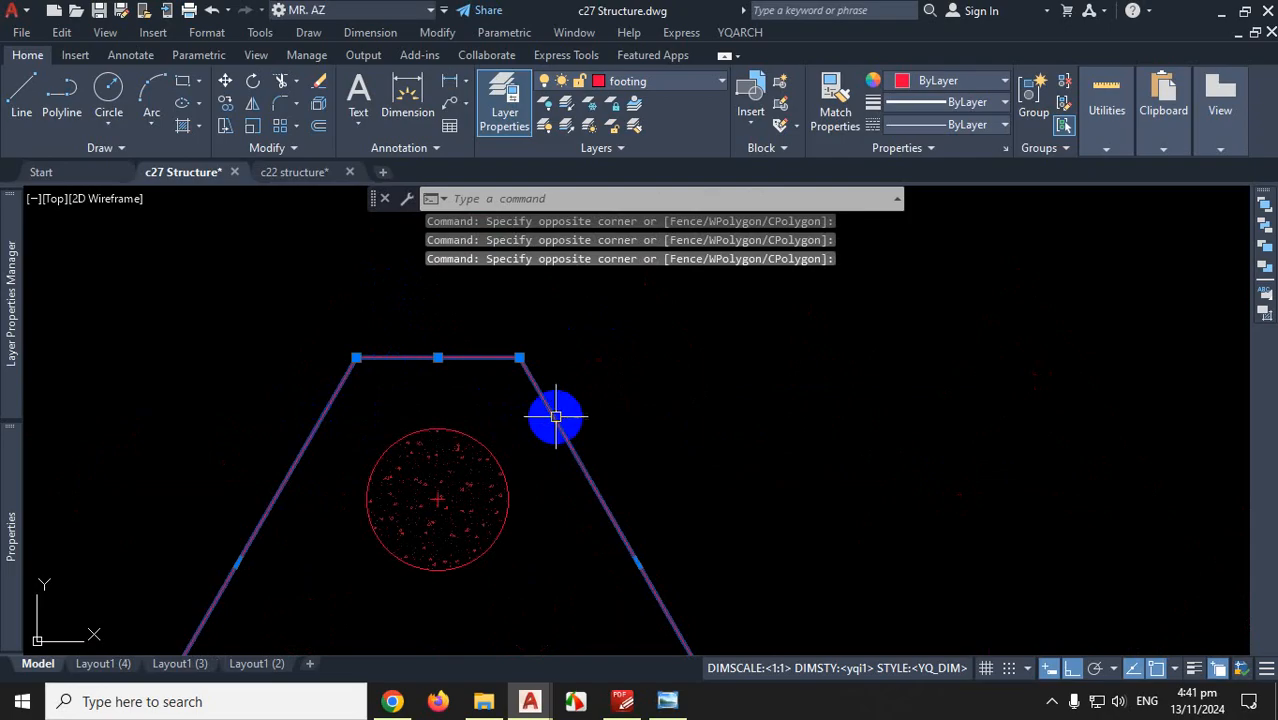
scroll(625, 410, "down", 5)
scroll(633, 505, "up", 5)
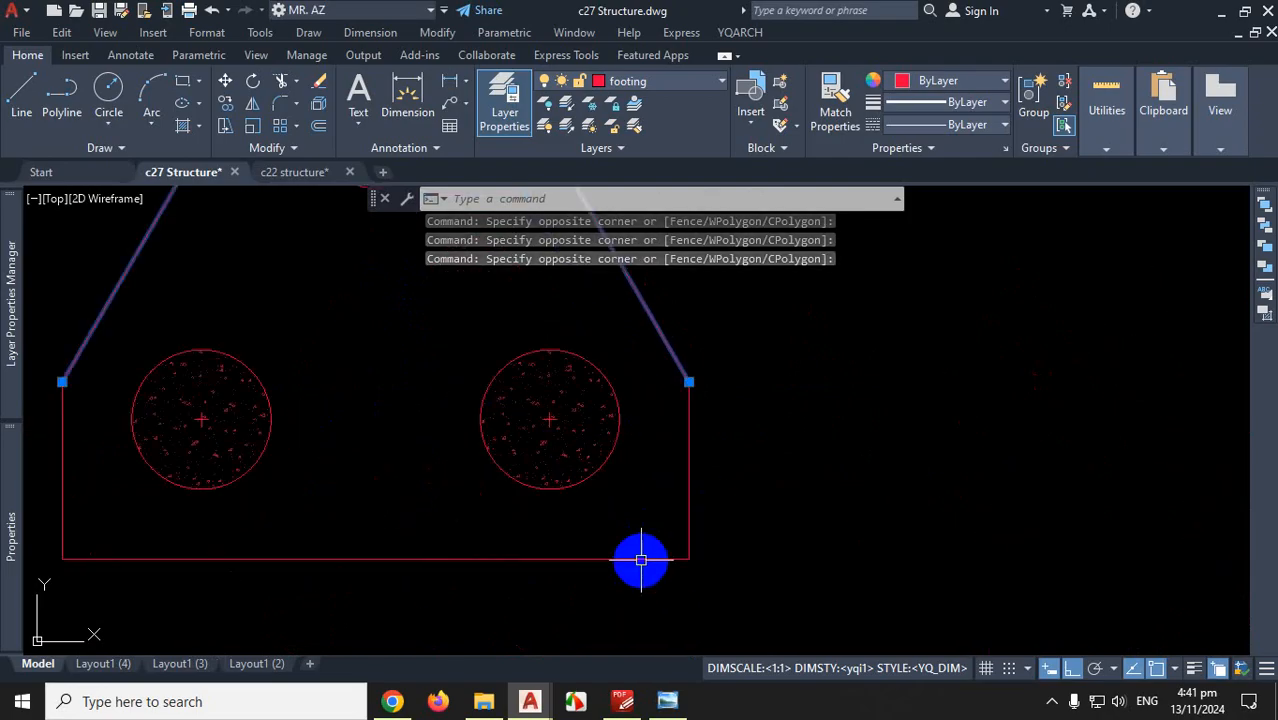
left_click(747, 520)
left_click(613, 577)
scroll(842, 491, "down", 4)
scroll(556, 509, "up", 4)
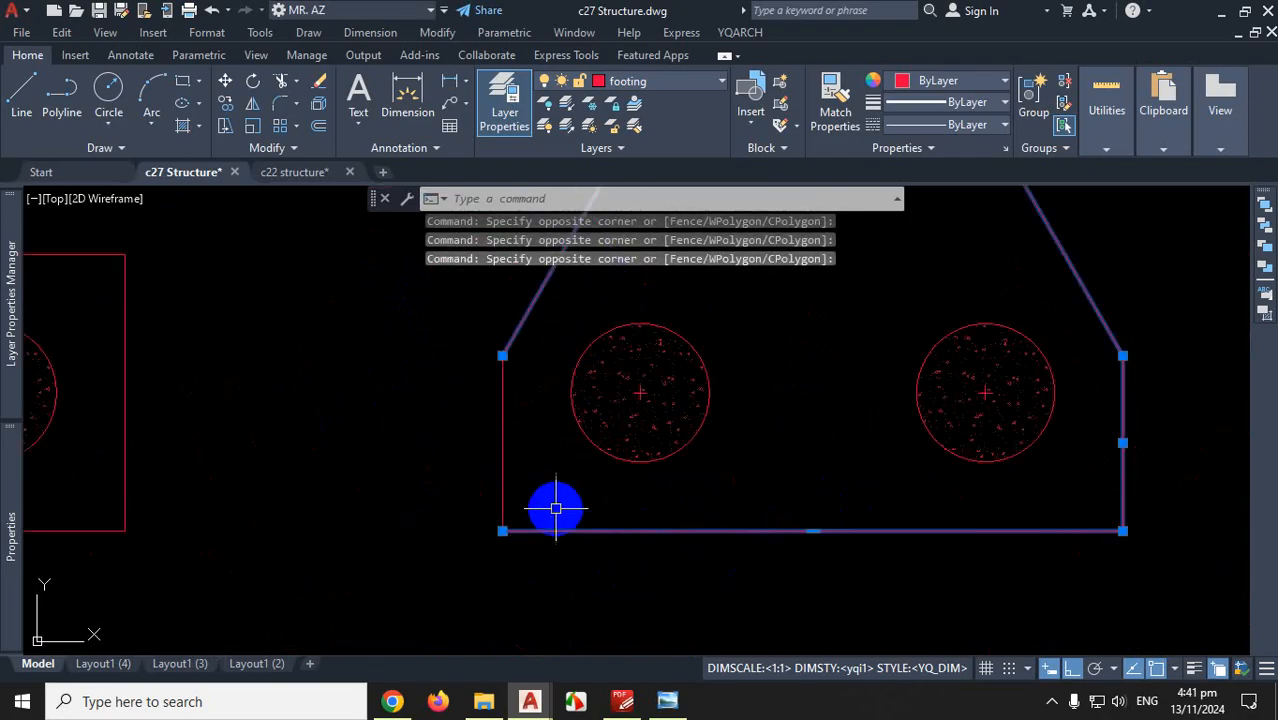
scroll(556, 509, "up", 2)
left_click(541, 486)
left_click(378, 542)
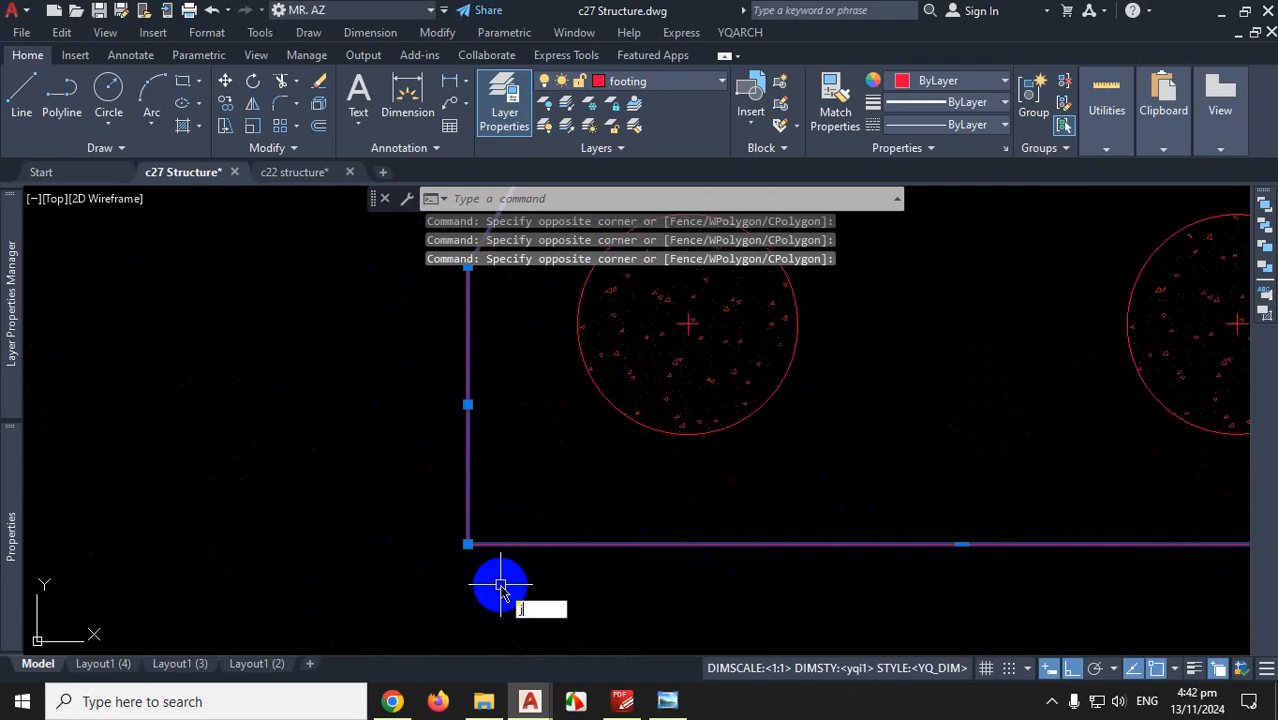
type("j")
key("Return")
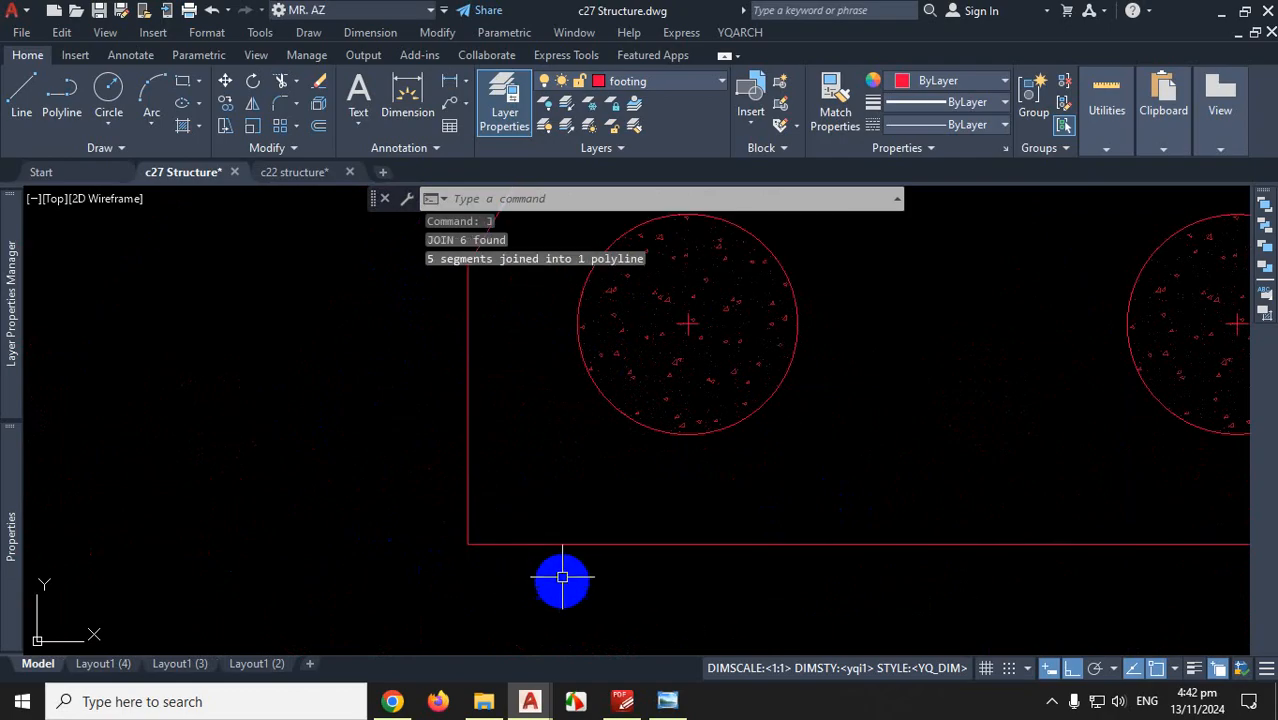
scroll(562, 577, "down", 3)
left_click(657, 546)
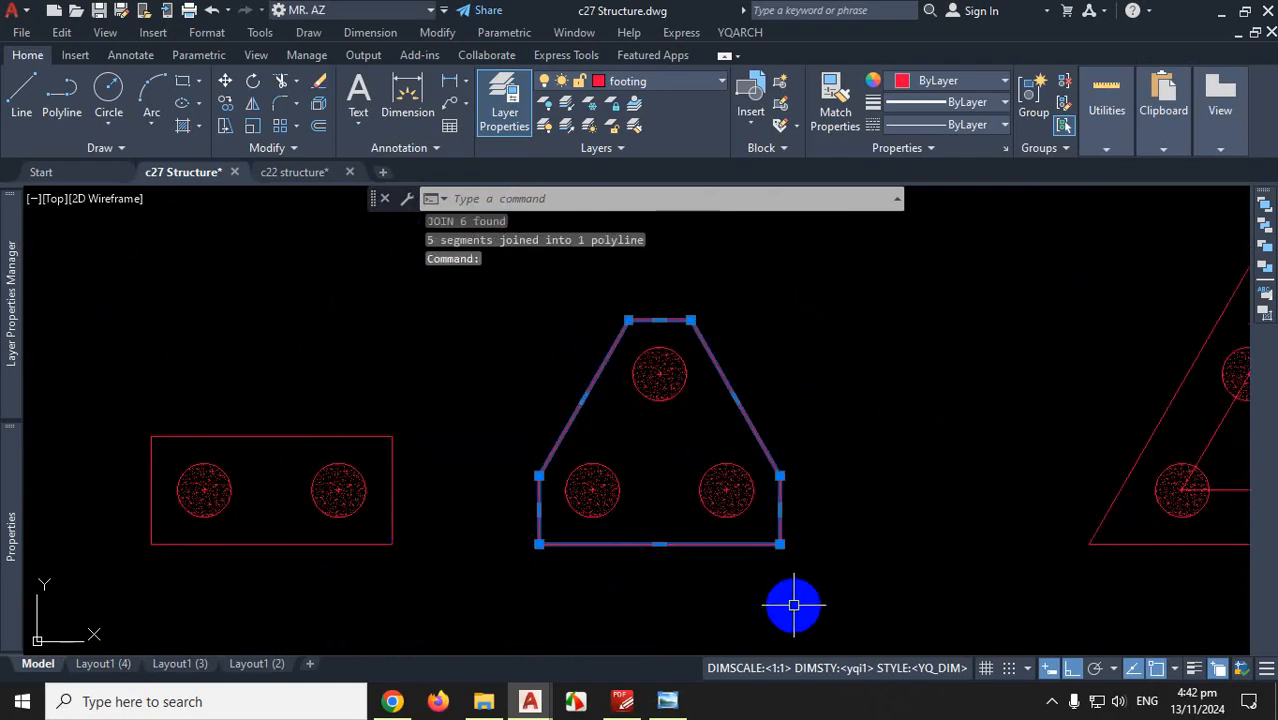
key("Escape")
left_click(851, 293)
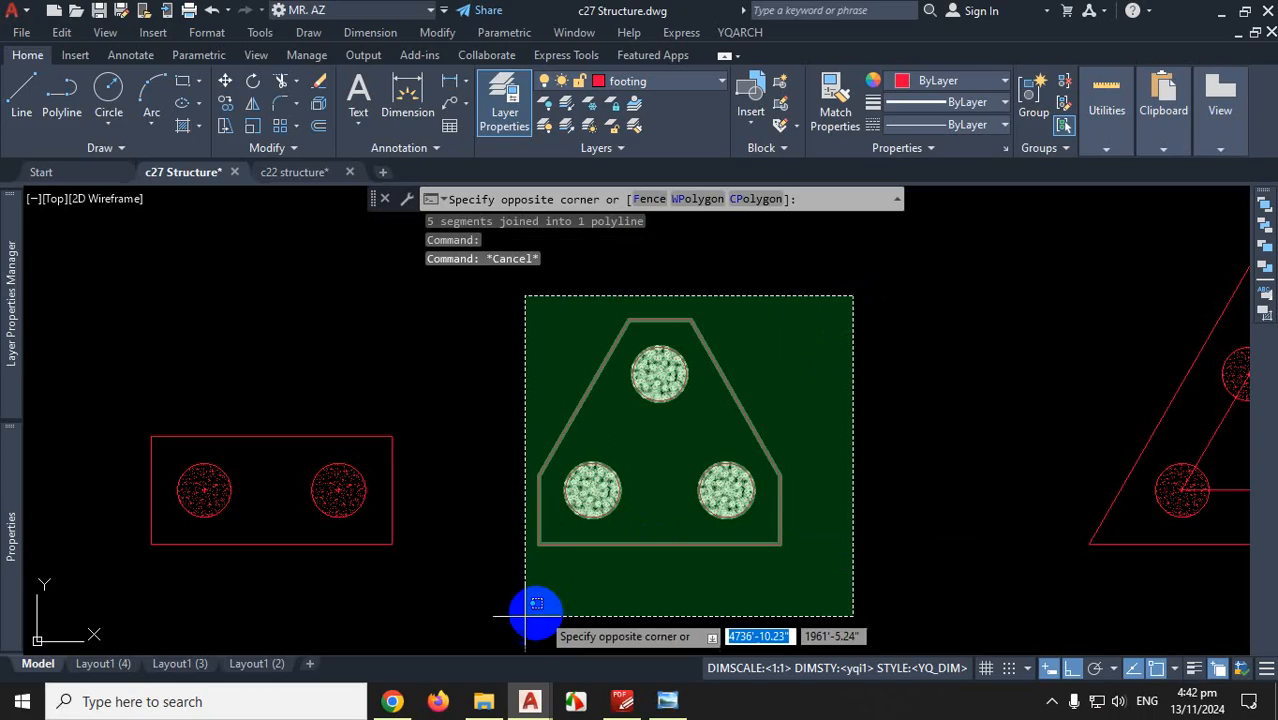
left_click(495, 585)
left_click(496, 585)
type("co")
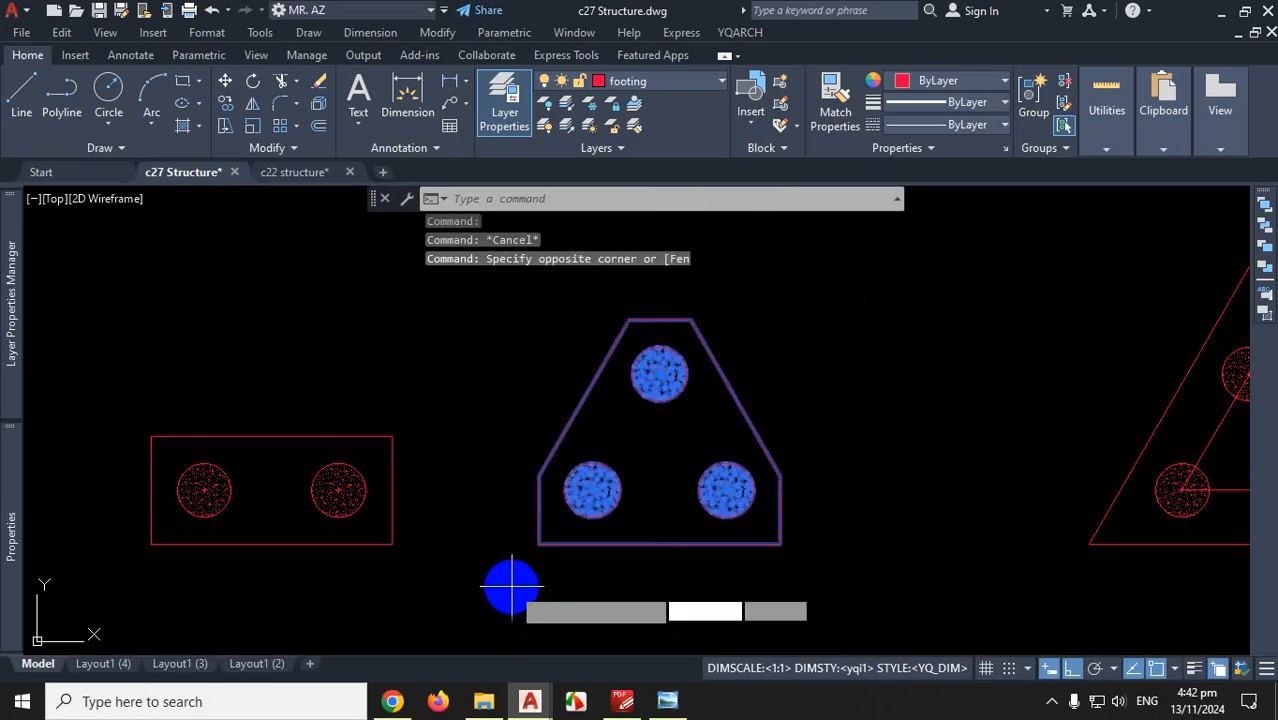
key("Return")
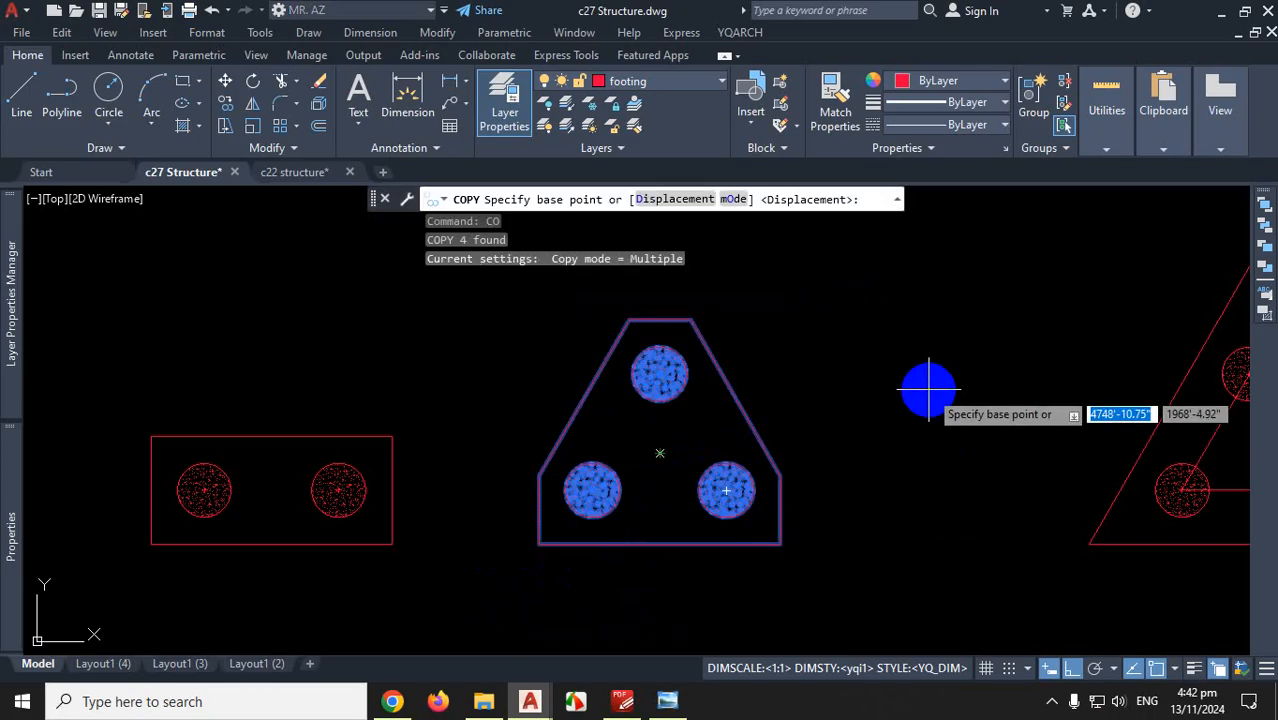
key("Escape")
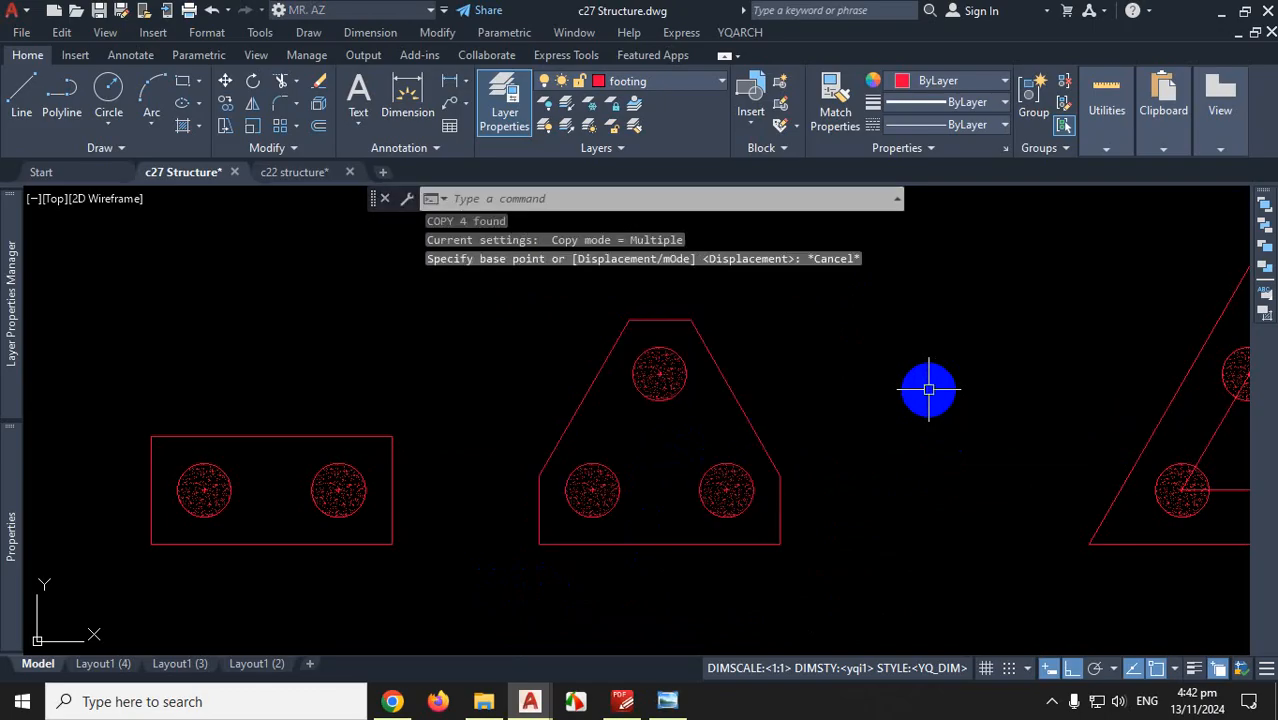
Undo the joining, erasures and trims of the middle three-pile footing, back to the full triangle with its three construction lines
scroll(750, 455, "up", 3)
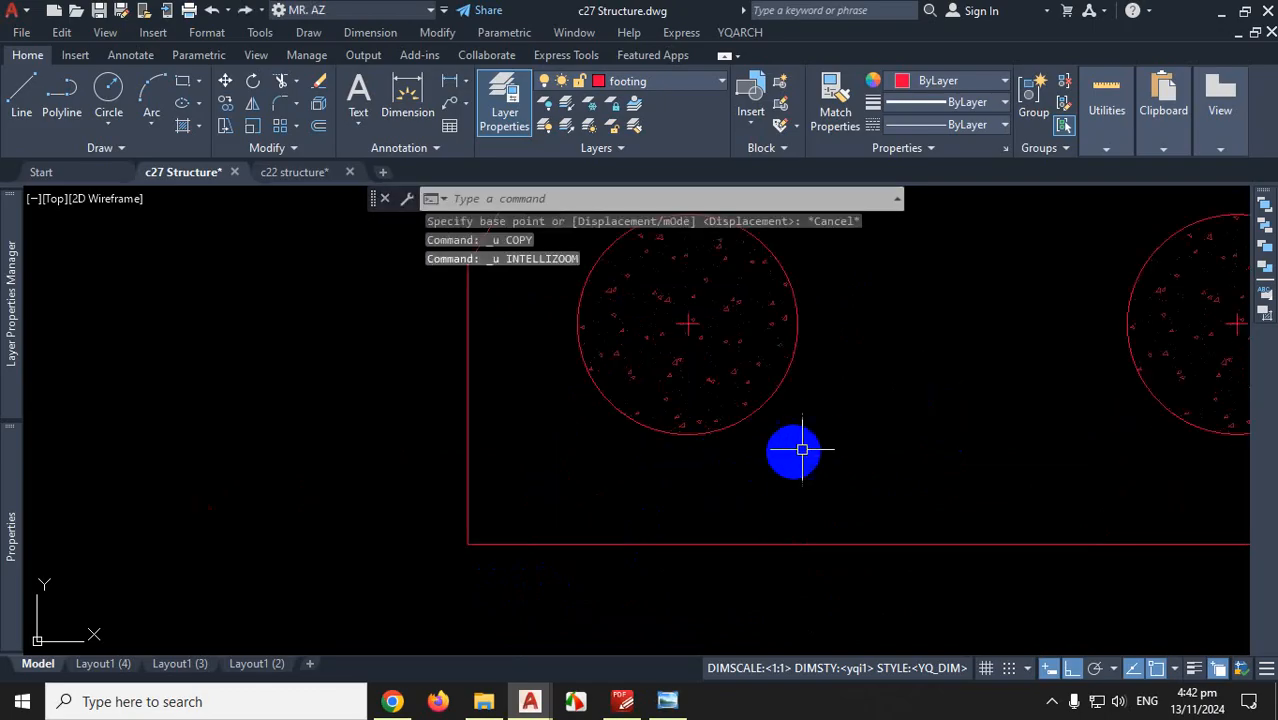
scroll(656, 515, "down", 4)
key("ctrl+z")
key("ctrl+z")
key("ctrl+z")
key("ctrl+z")
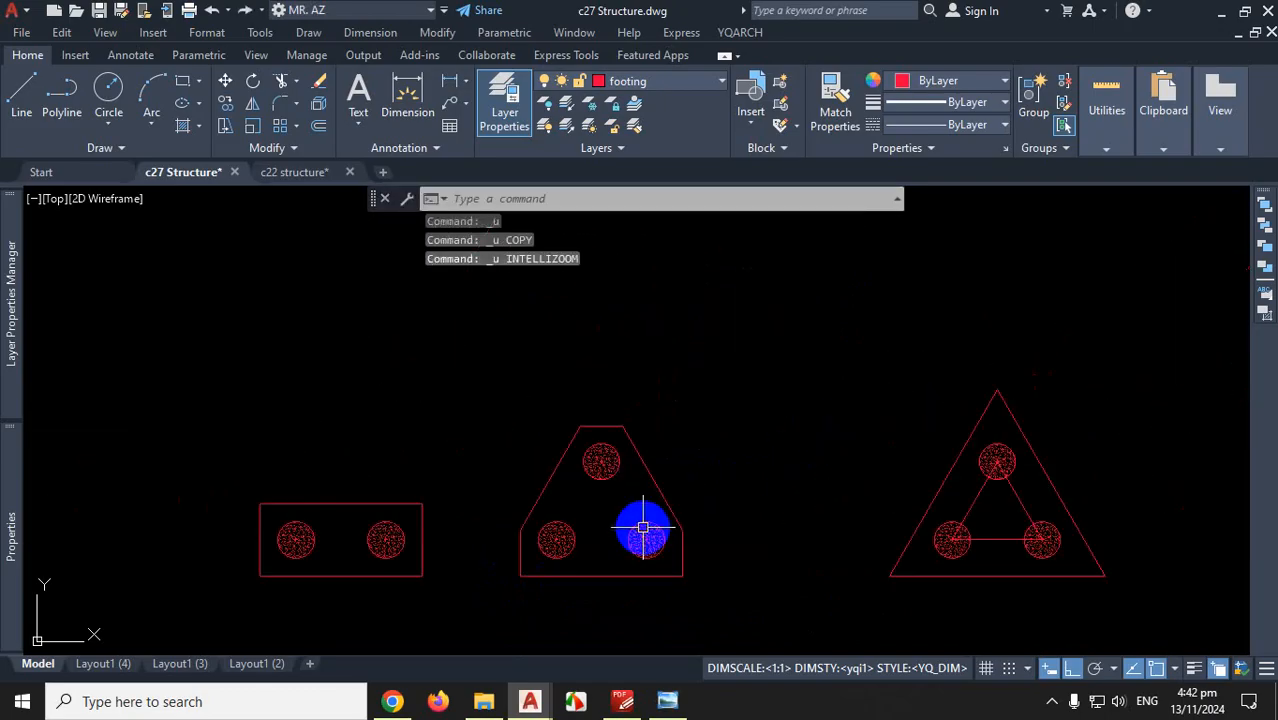
key("ctrl+z")
key("ctrl+z")
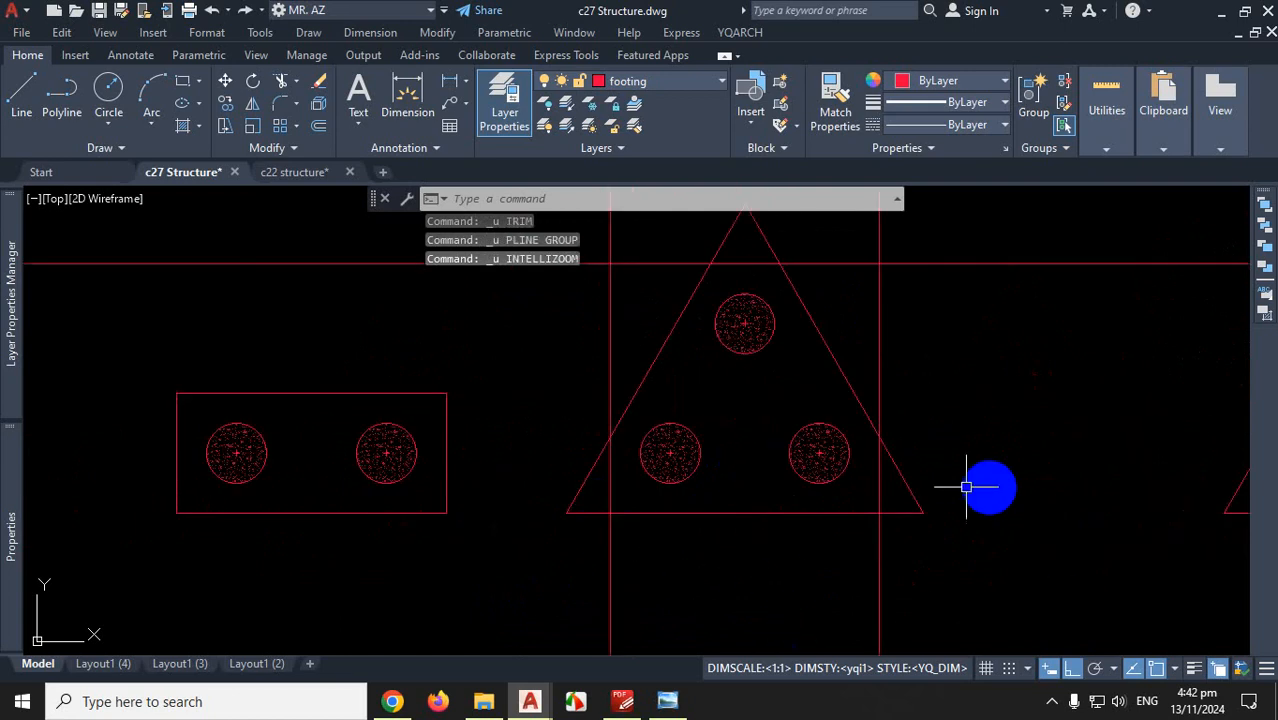
scroll(842, 508, "down", 2)
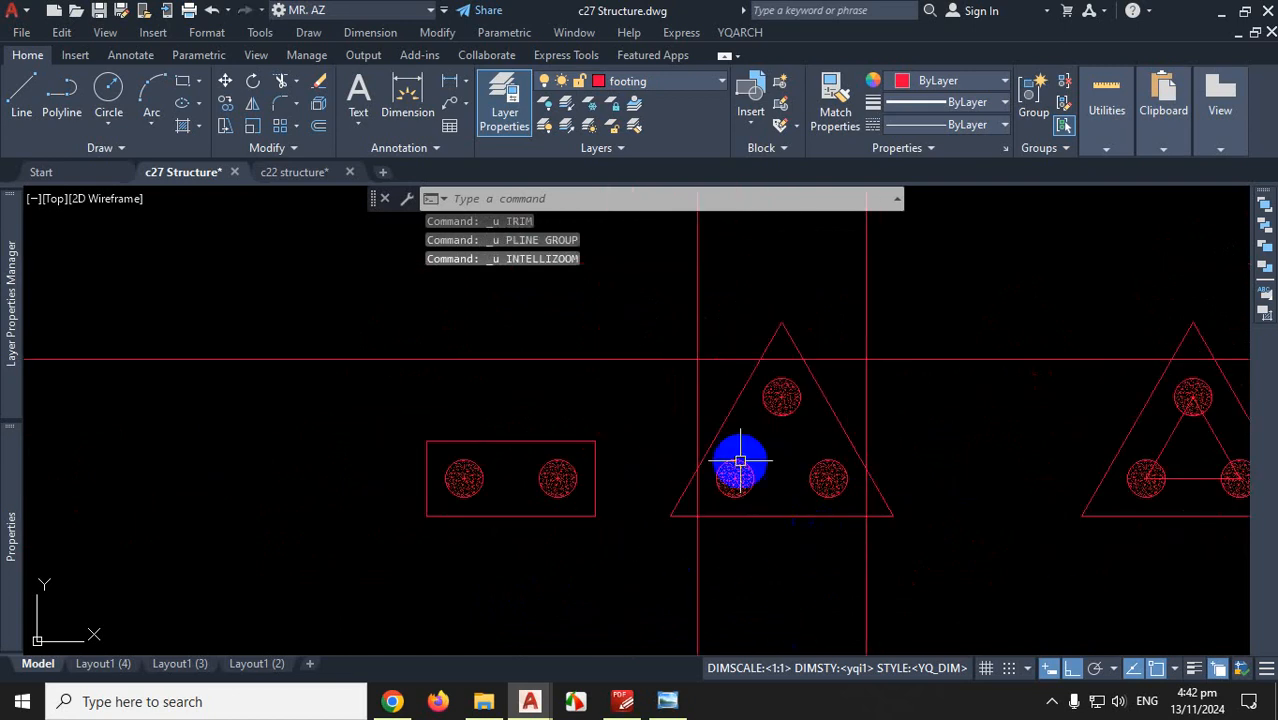
Start a polyline along the horizontal construction line between the triangle's sides, down its left side and, with ortho off, down the left construction line to the base
left_click(61, 95)
scroll(755, 350, "up", 3)
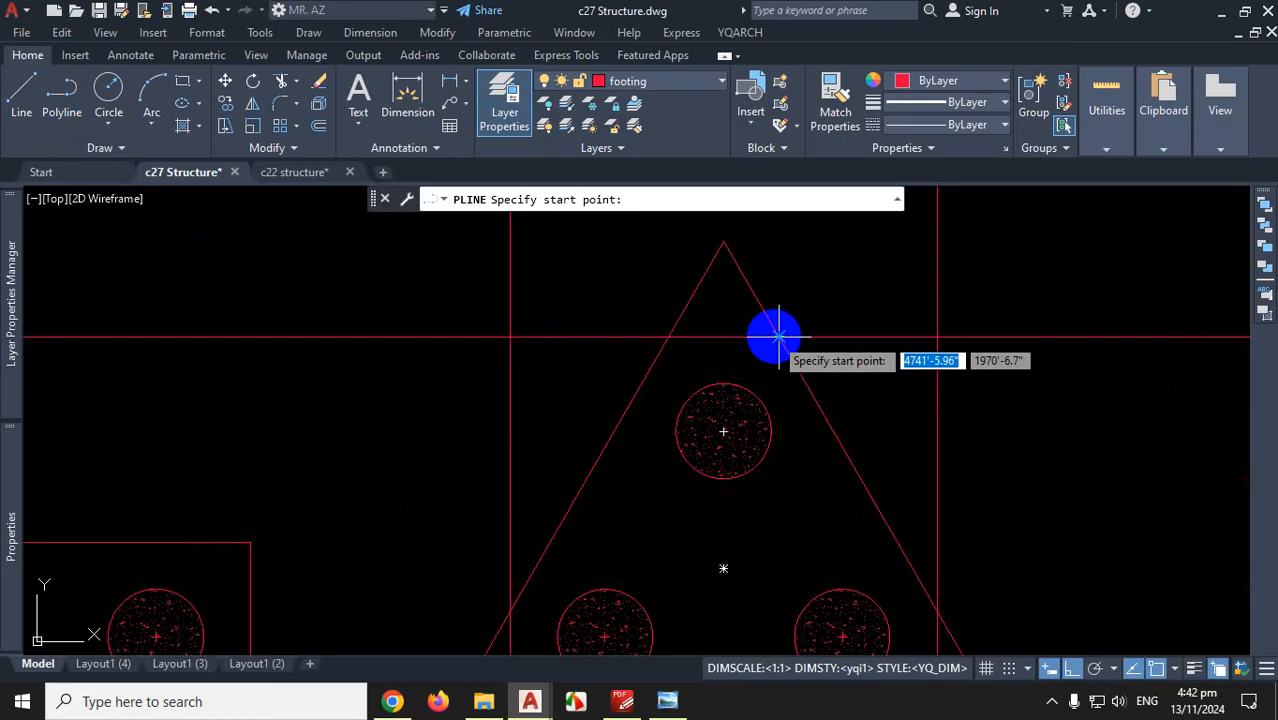
left_click(779, 337)
scroll(670, 320, "down", 3)
scroll(628, 351, "up", 2)
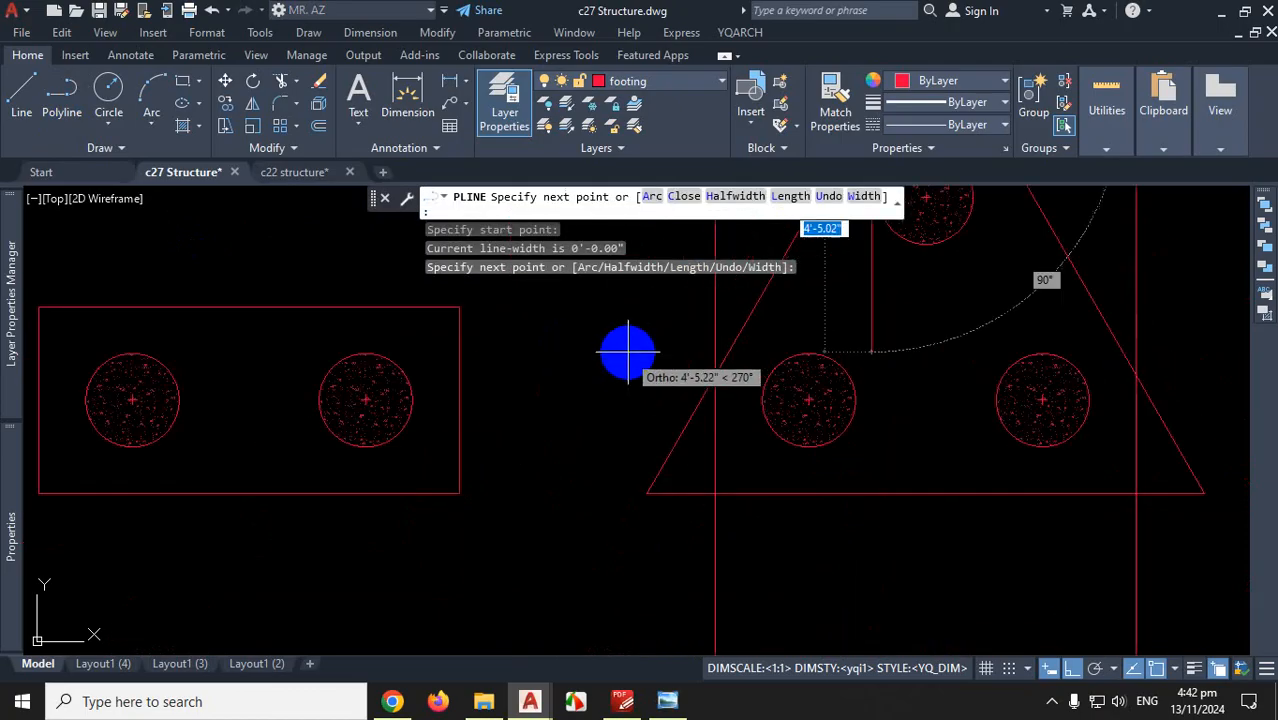
left_click(715, 376)
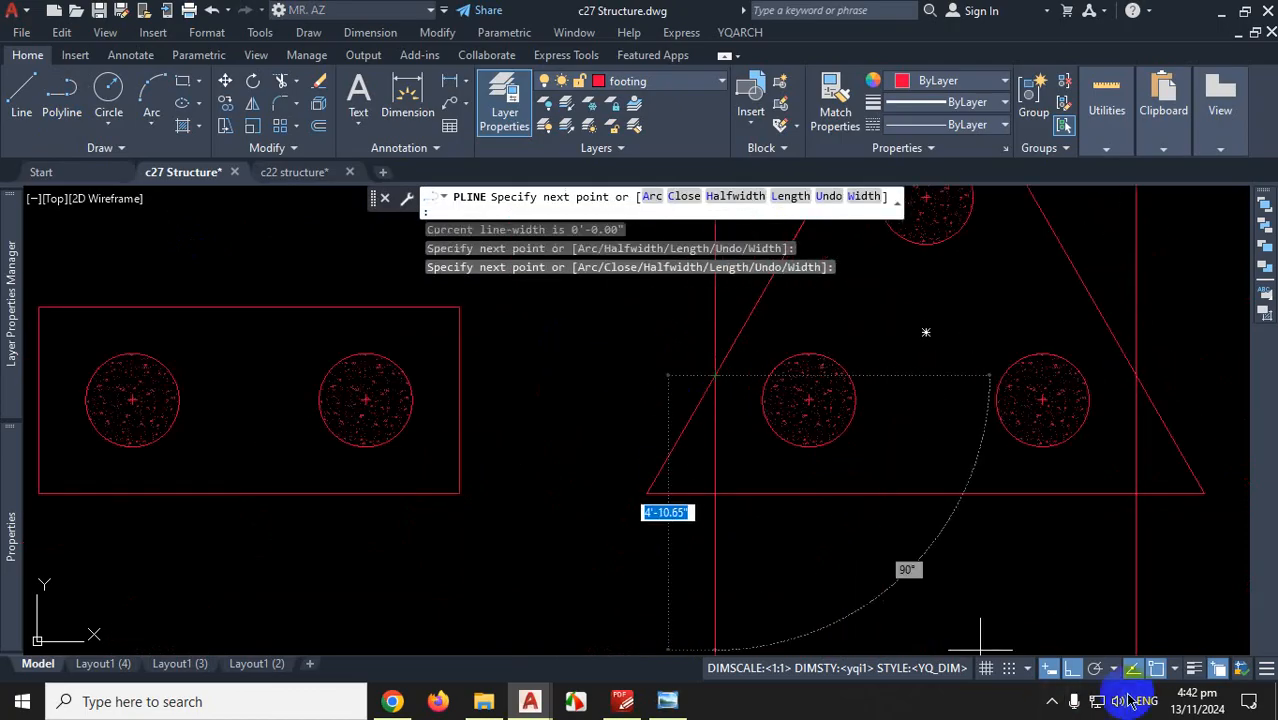
left_click(1071, 668)
left_click(715, 493)
Continue the polyline along the base, up the right construction line and along the triangle's right side back to its start point
scroll(779, 505, "down", 3)
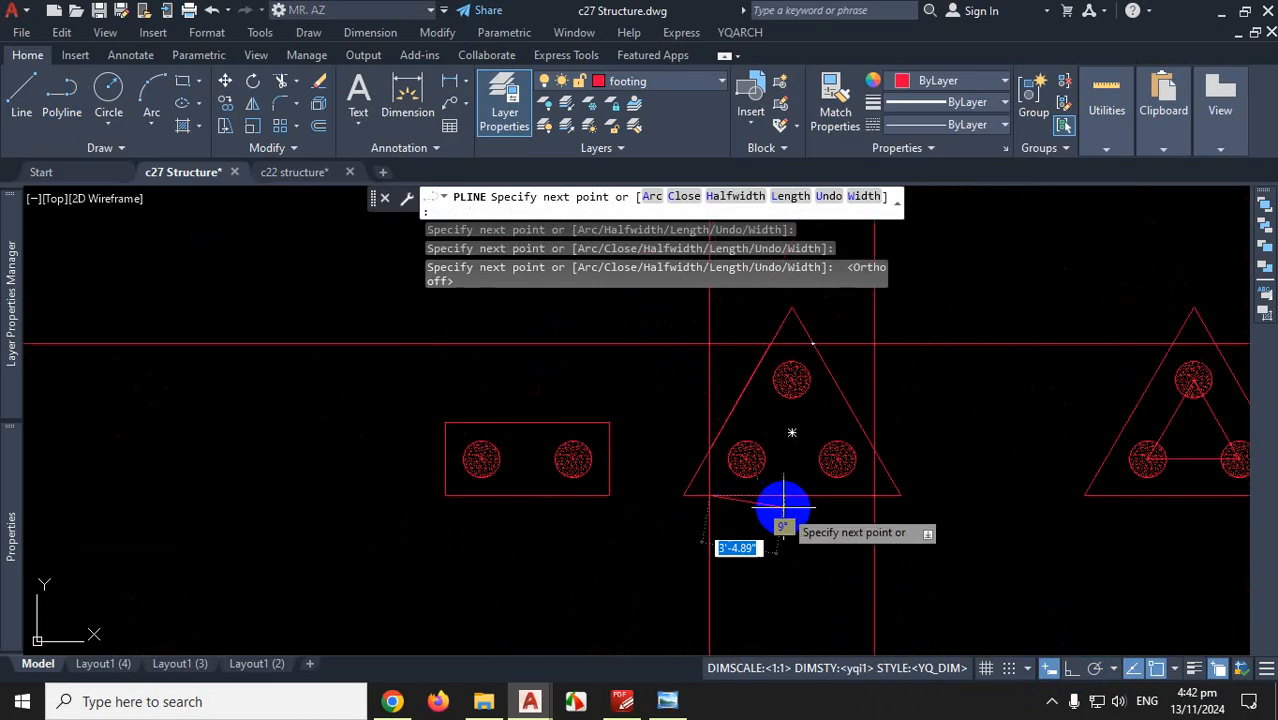
scroll(873, 485, "up", 3)
left_click(880, 506)
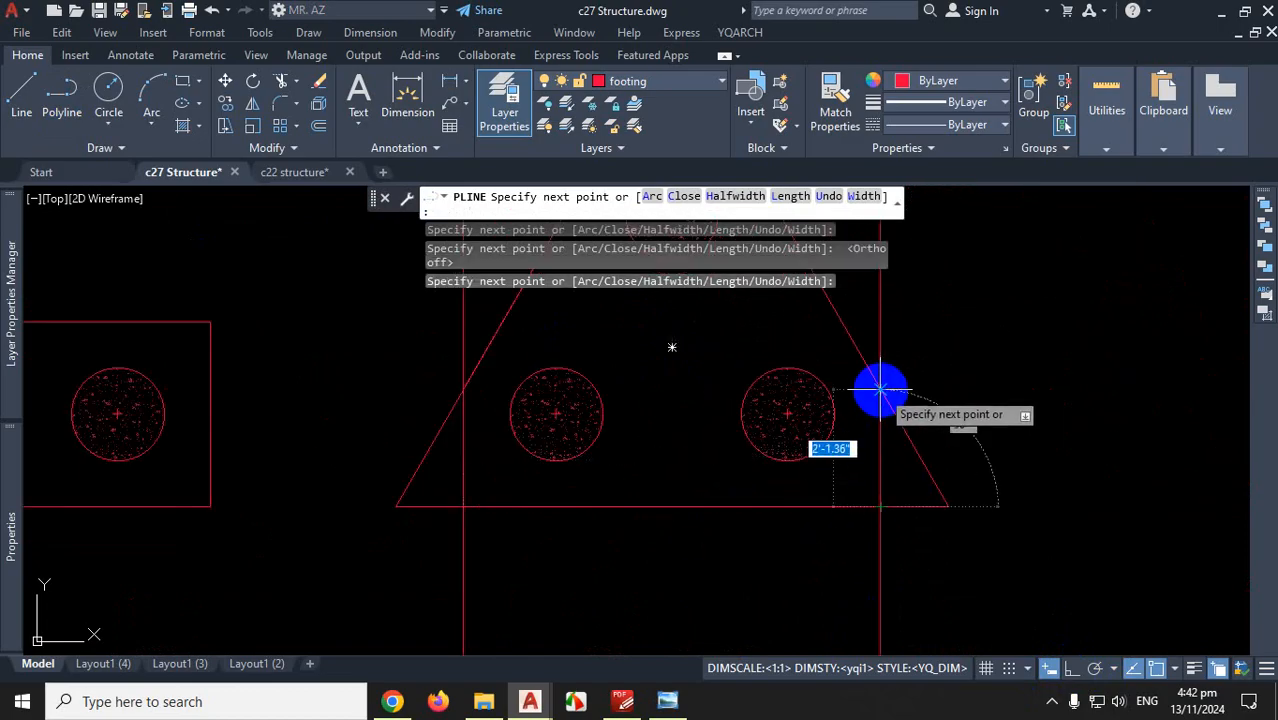
scroll(870, 380, "down", 5)
scroll(841, 326, "up", 3)
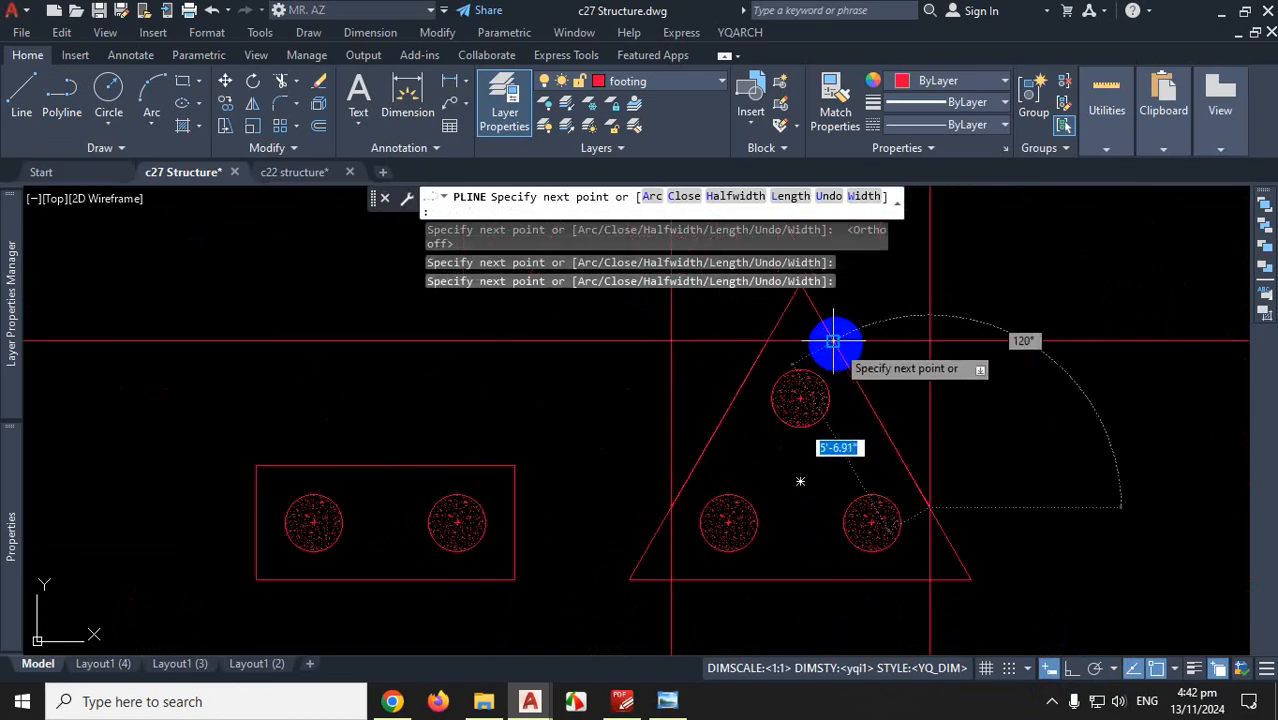
left_click(832, 341)
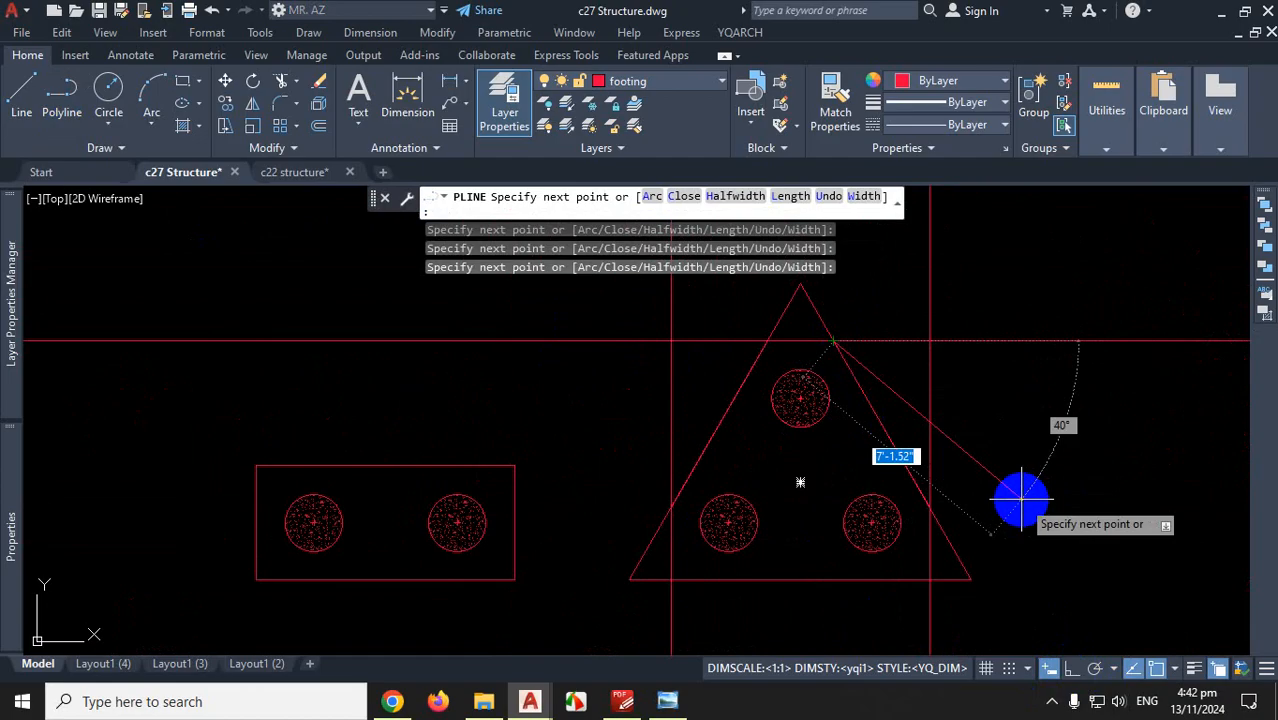
key("Escape")
scroll(940, 450, "down", 2)
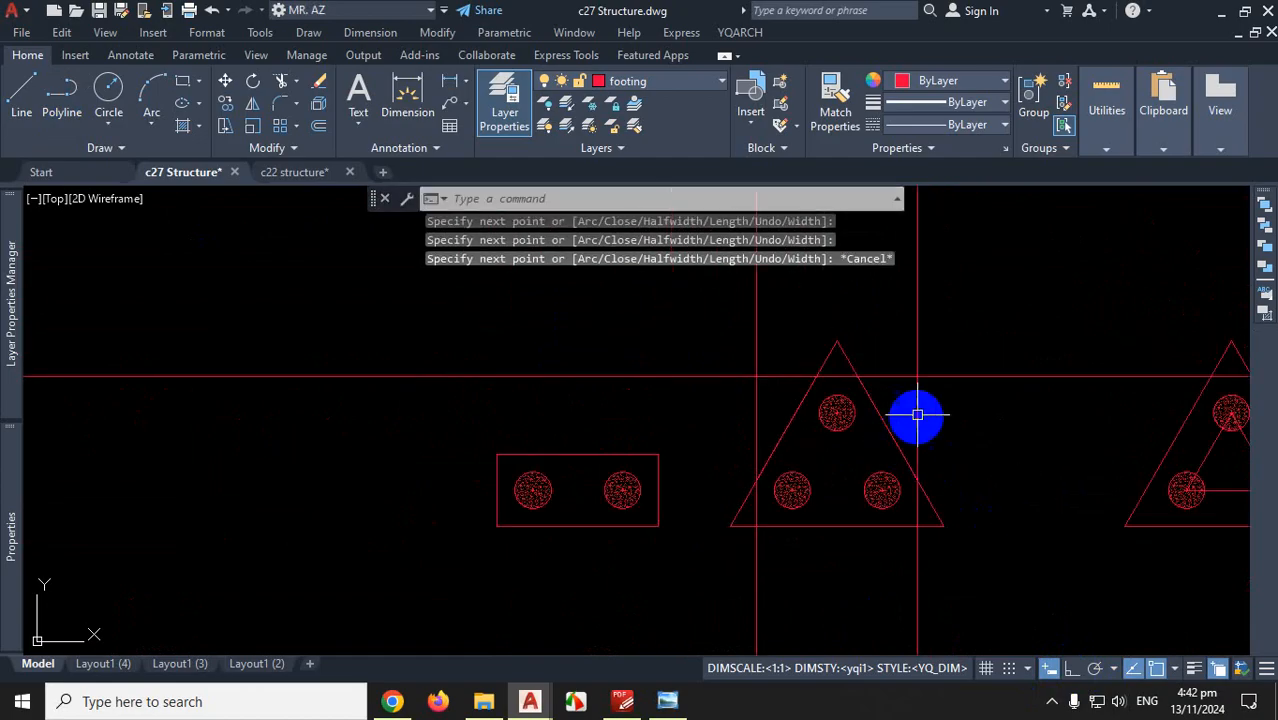
Erase the three construction lines and the original triangle around the middle footing, keeping the six-sided polyline outline
left_click(1022, 327)
left_click(901, 394)
double_click(804, 340)
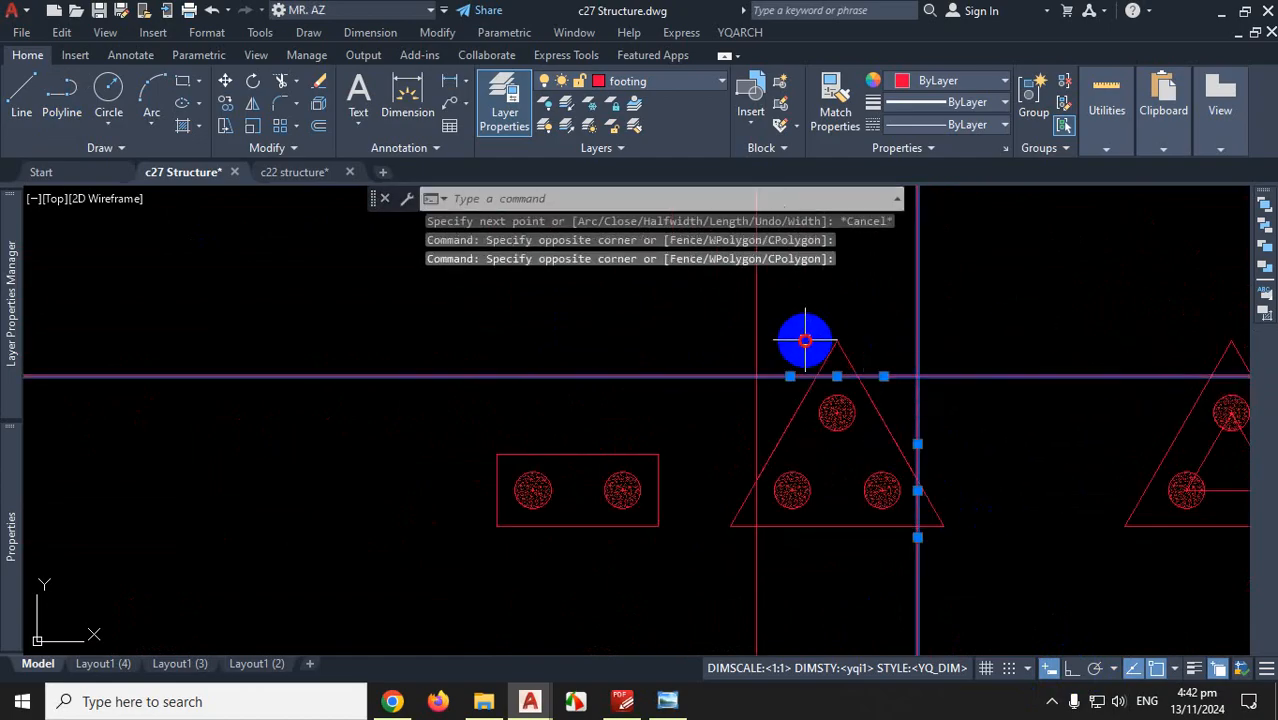
left_click(857, 339)
left_click(798, 360)
left_click(754, 408)
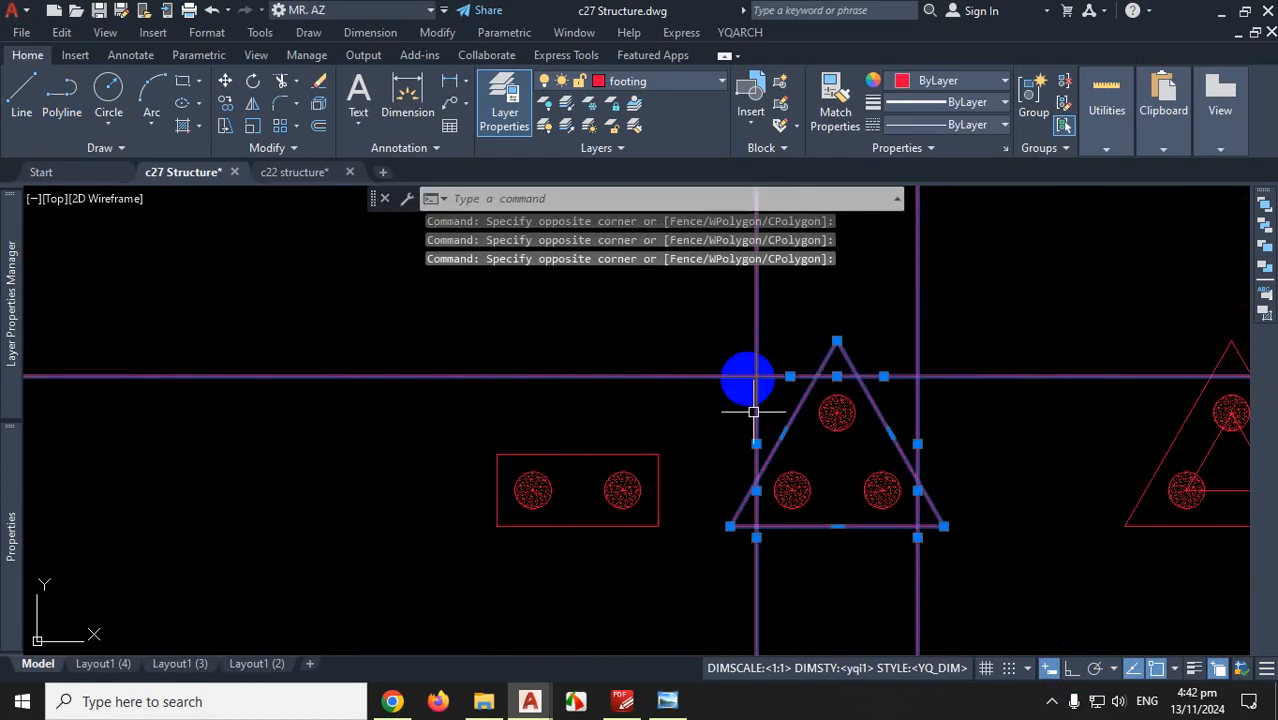
key("Delete")
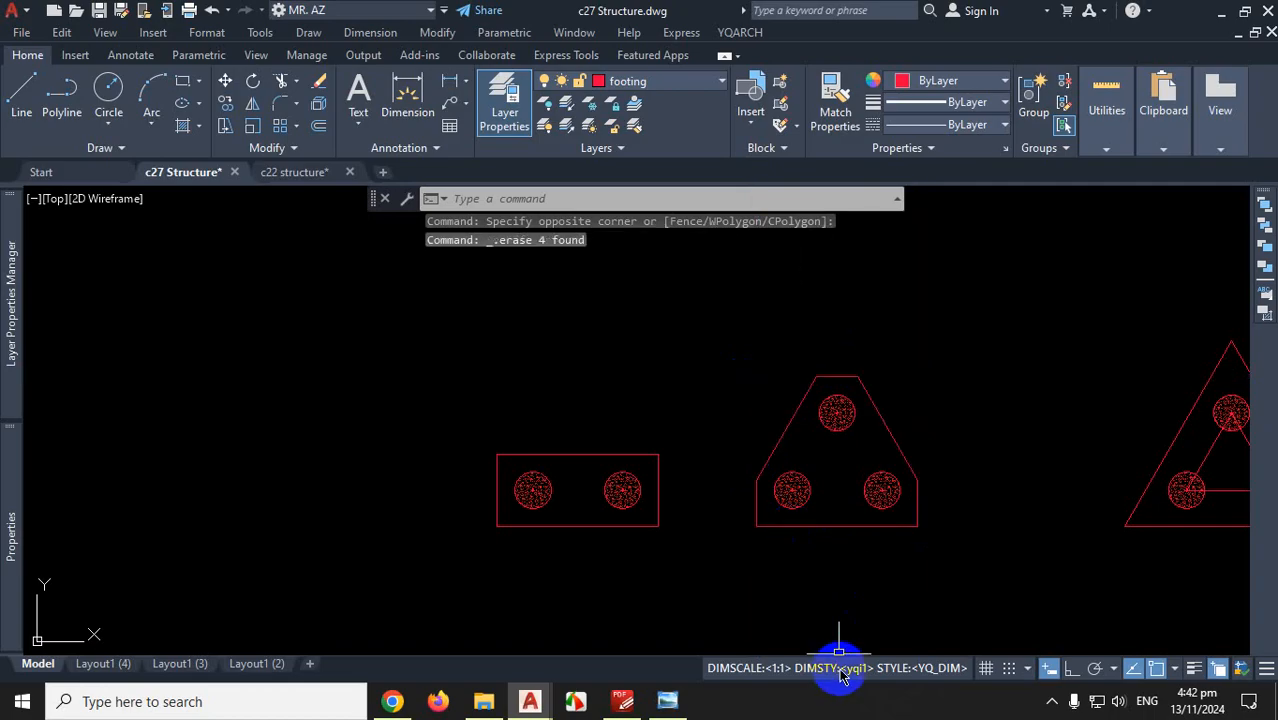
scroll(904, 599, "up", 4)
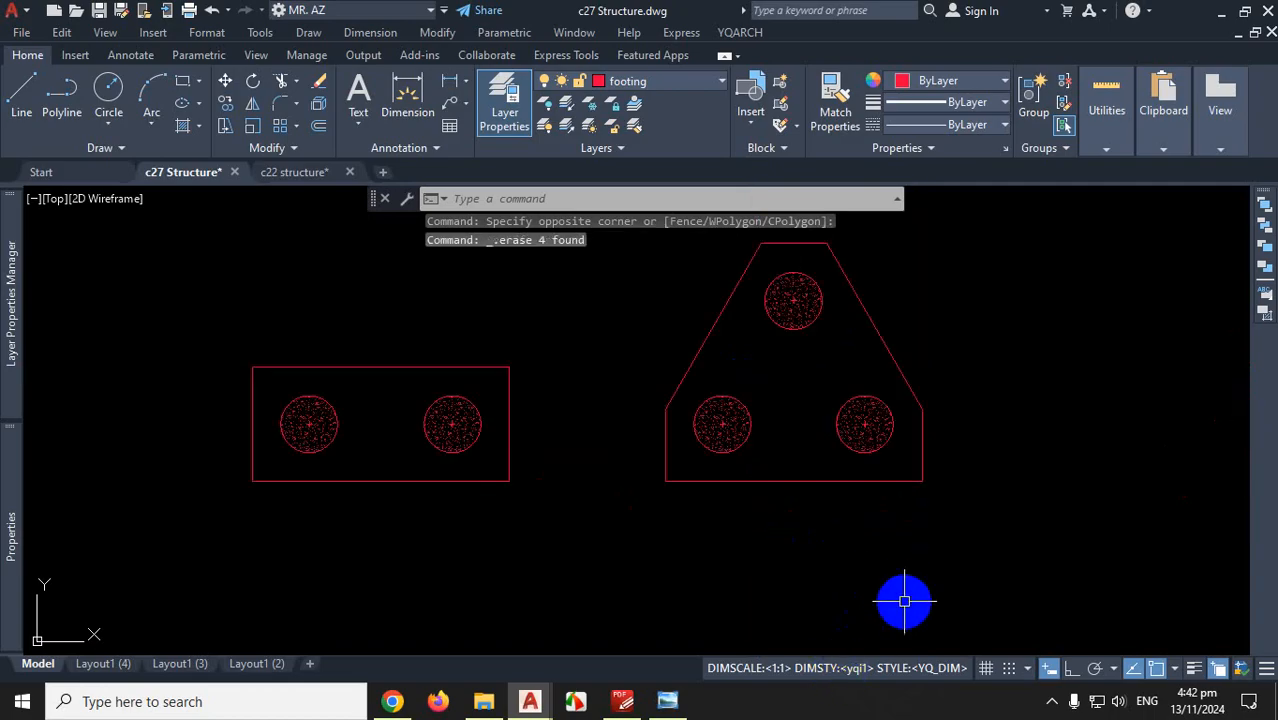
type("co")
key("Return")
scroll(931, 532, "down", 4)
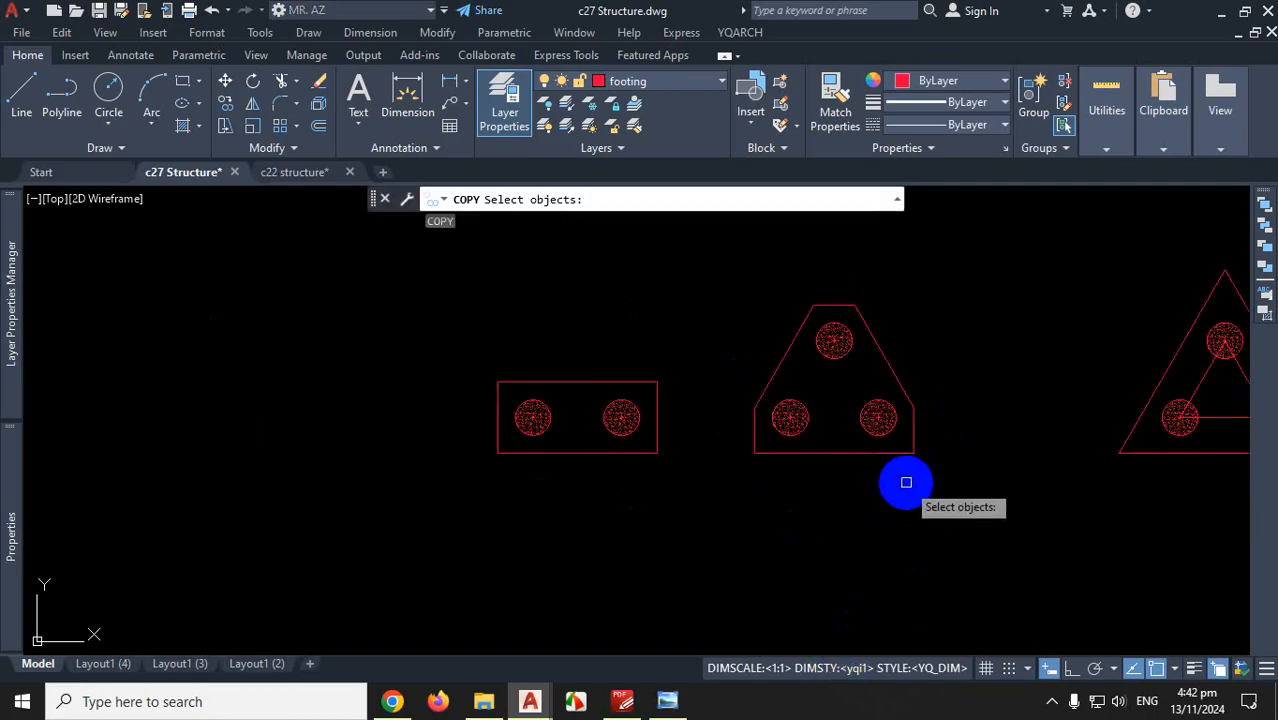
left_click(955, 283)
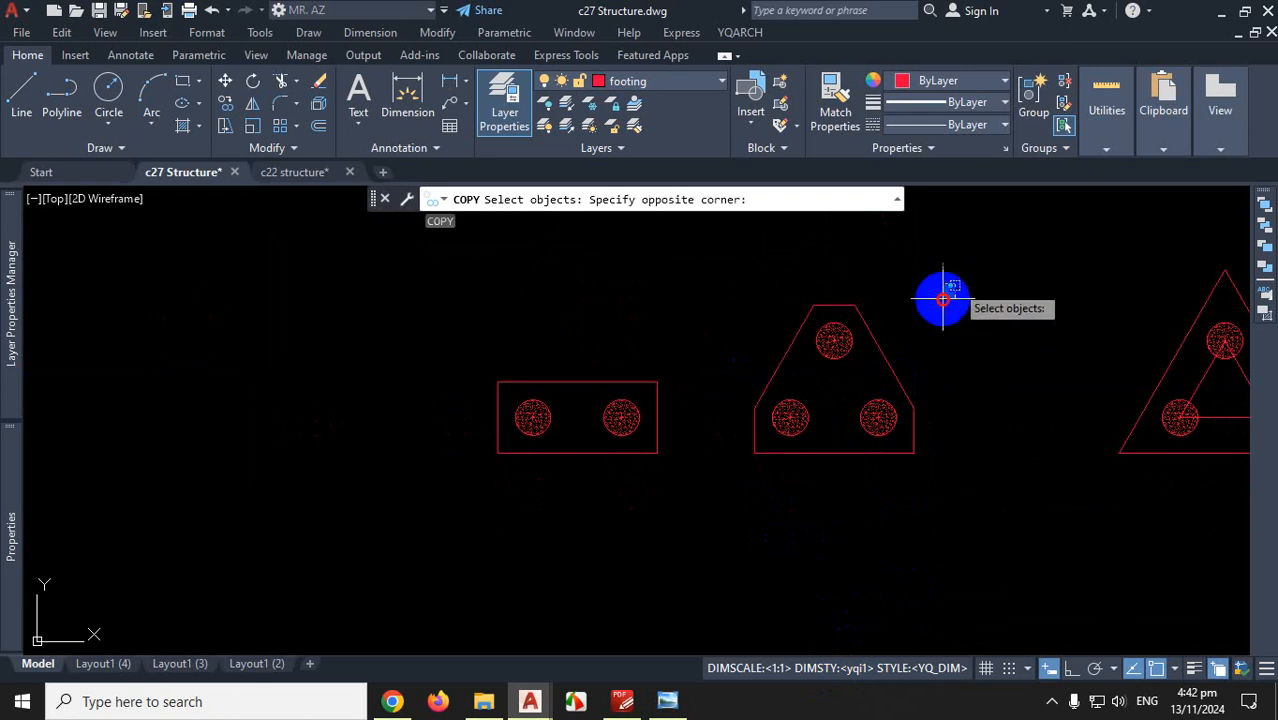
left_click(733, 503)
key("Return")
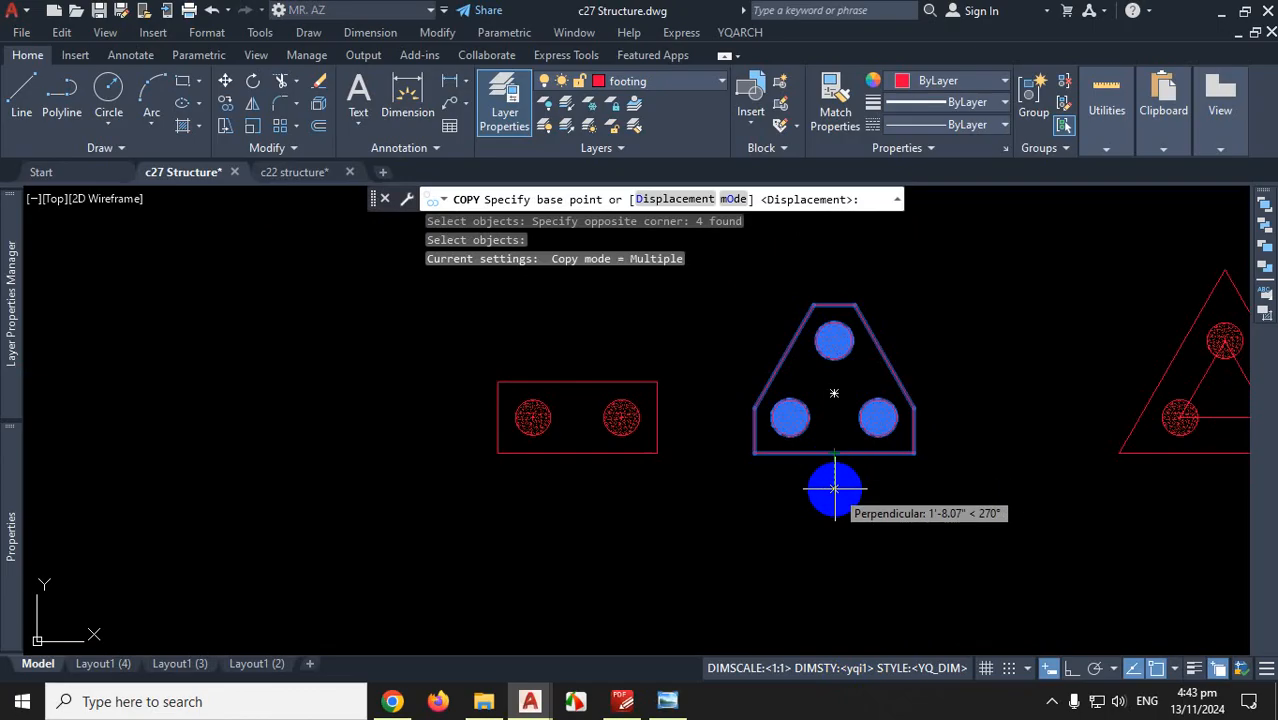
key("Escape")
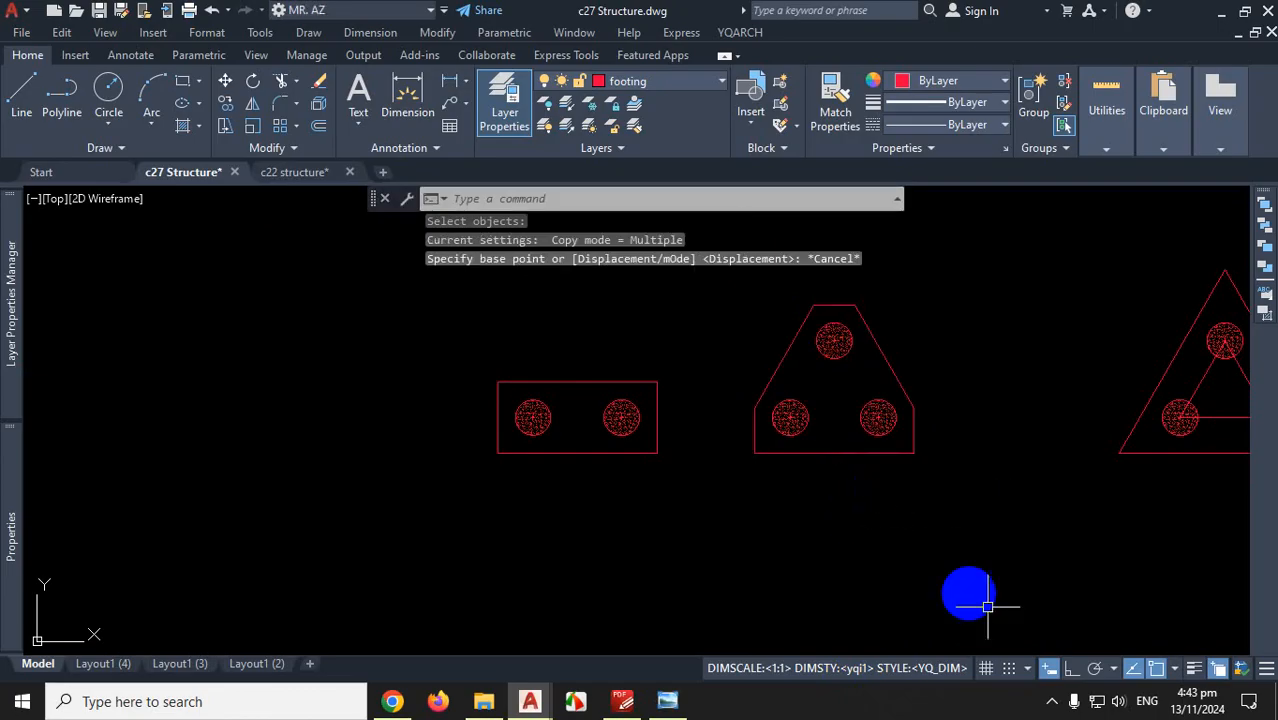
left_click(1050, 702)
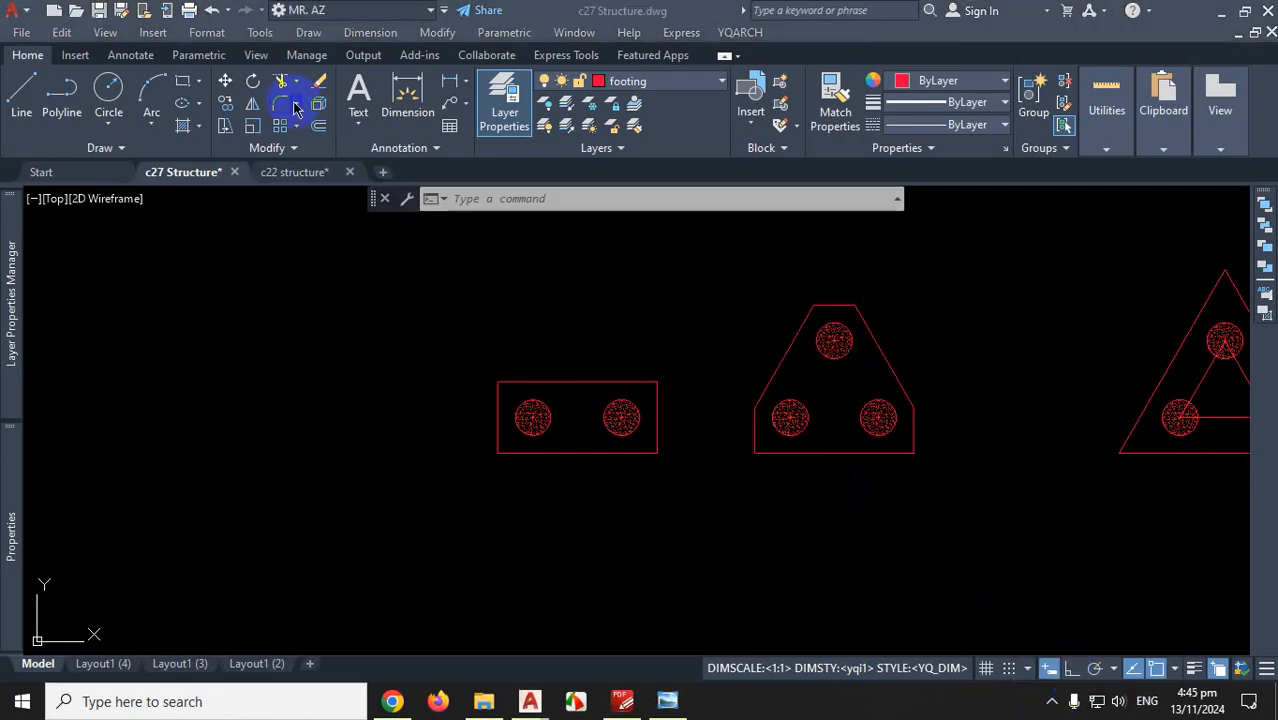
left_click(296, 106)
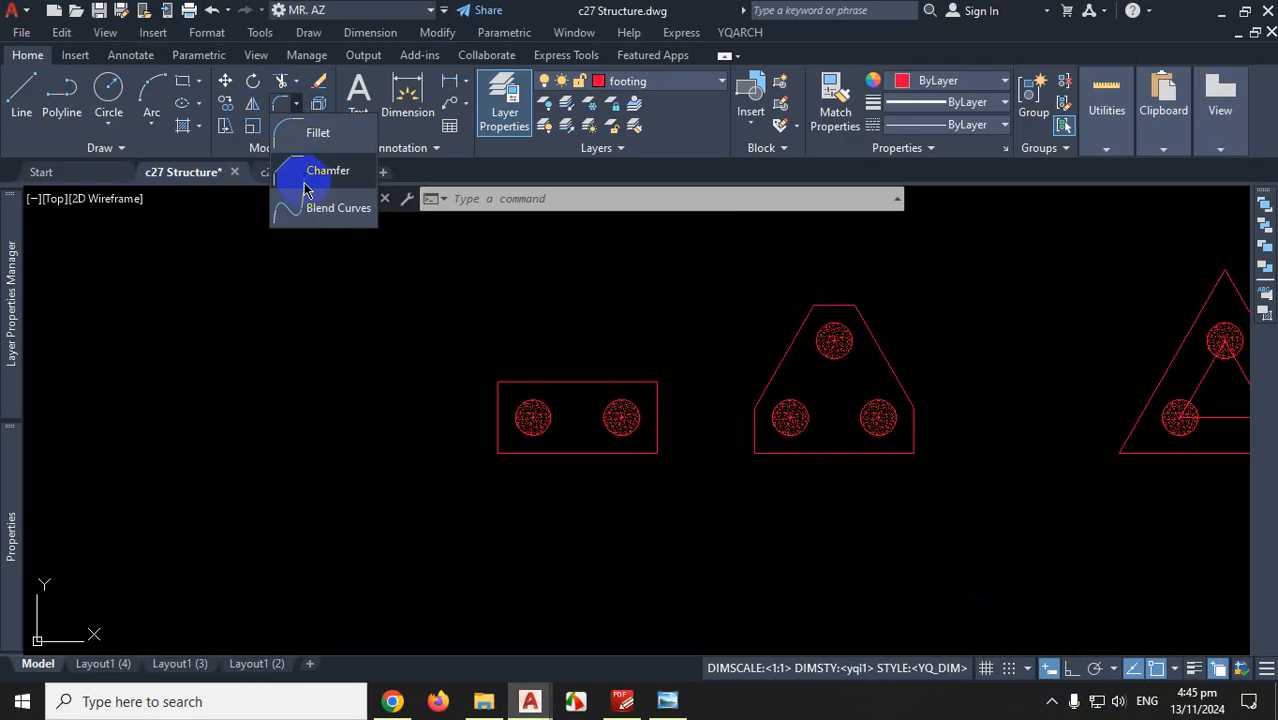
scroll(650, 547, "down", 4)
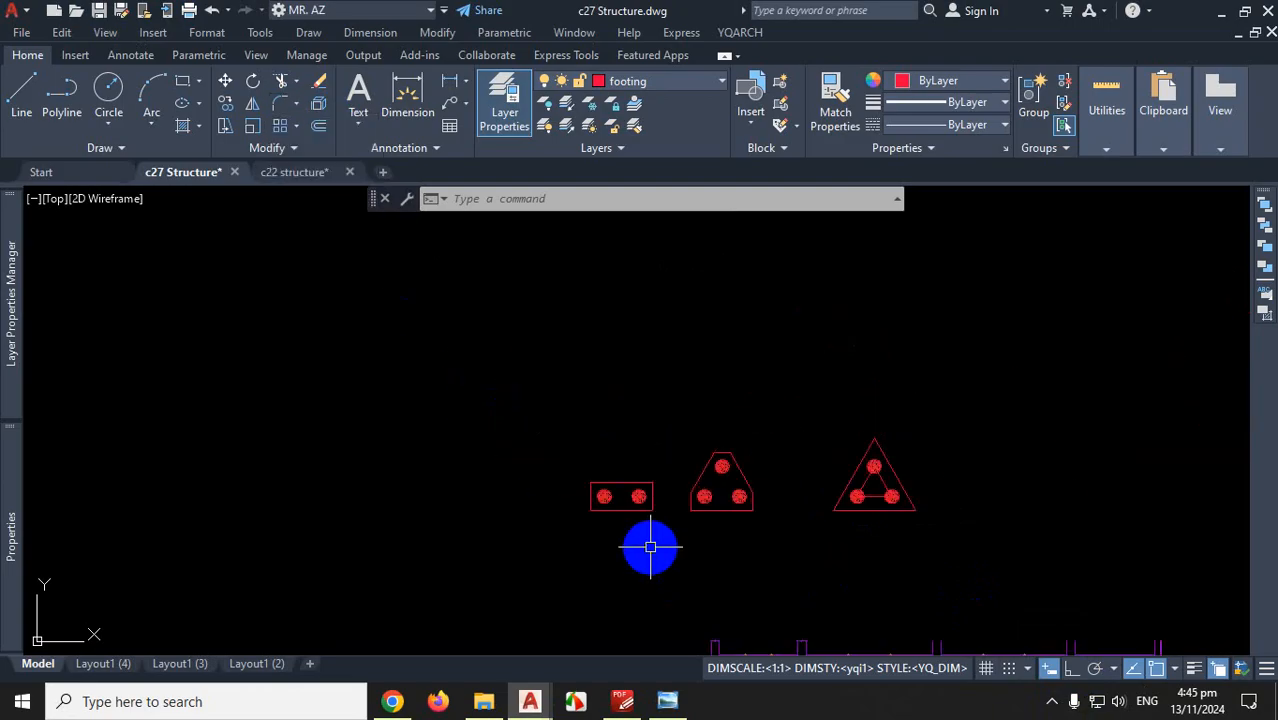
scroll(865, 548, "up", 6)
scroll(825, 448, "down", 4)
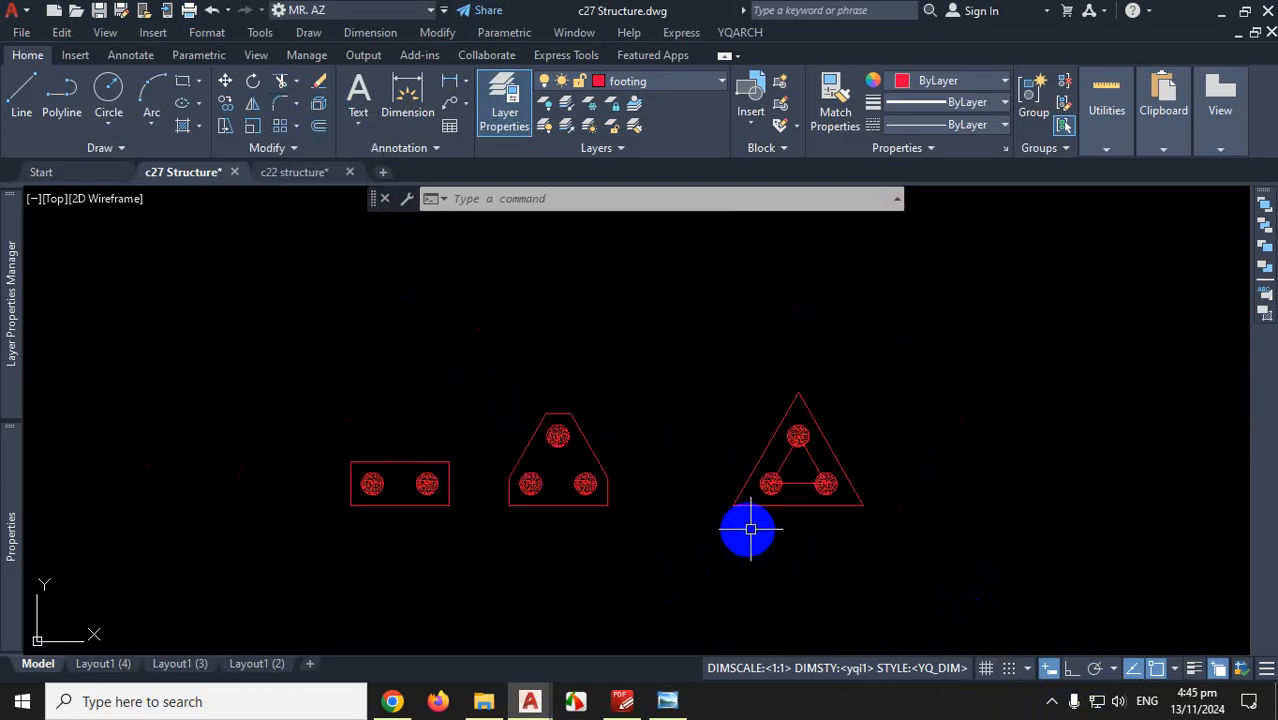
scroll(748, 525, "up", 4)
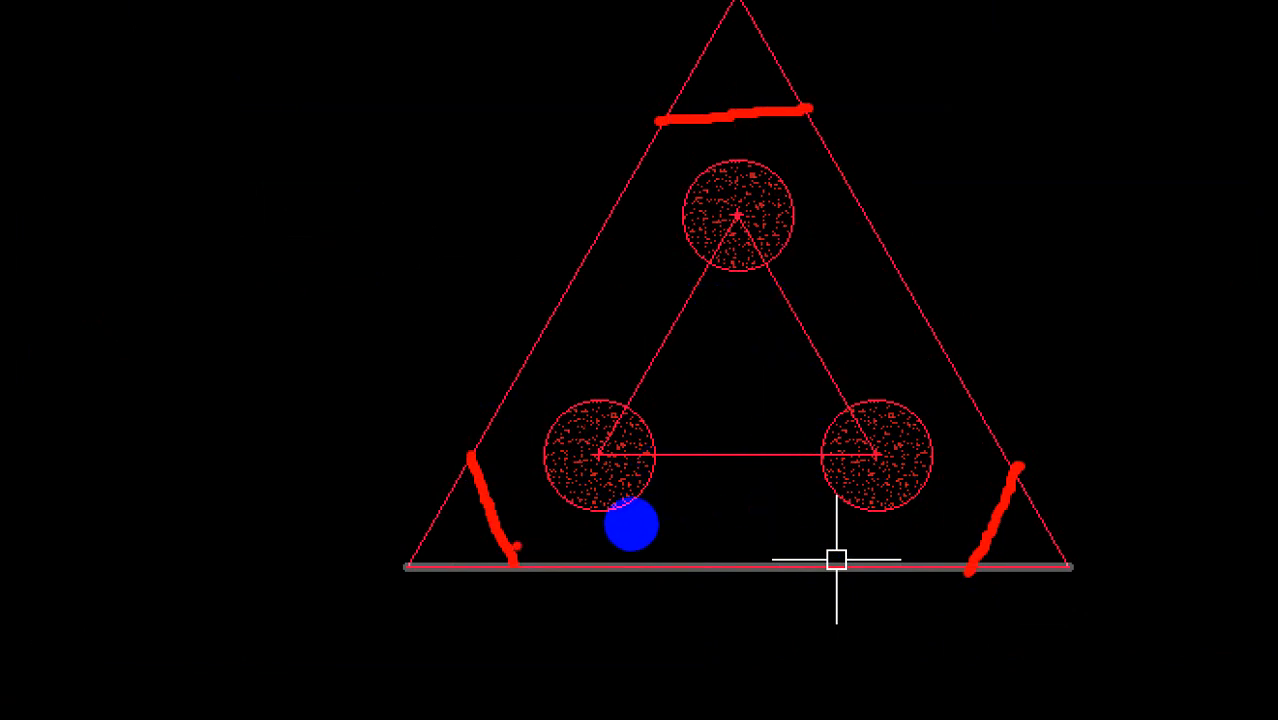
left_click_drag(512, 545, 940, 541)
left_click_drag(910, 501, 1008, 492)
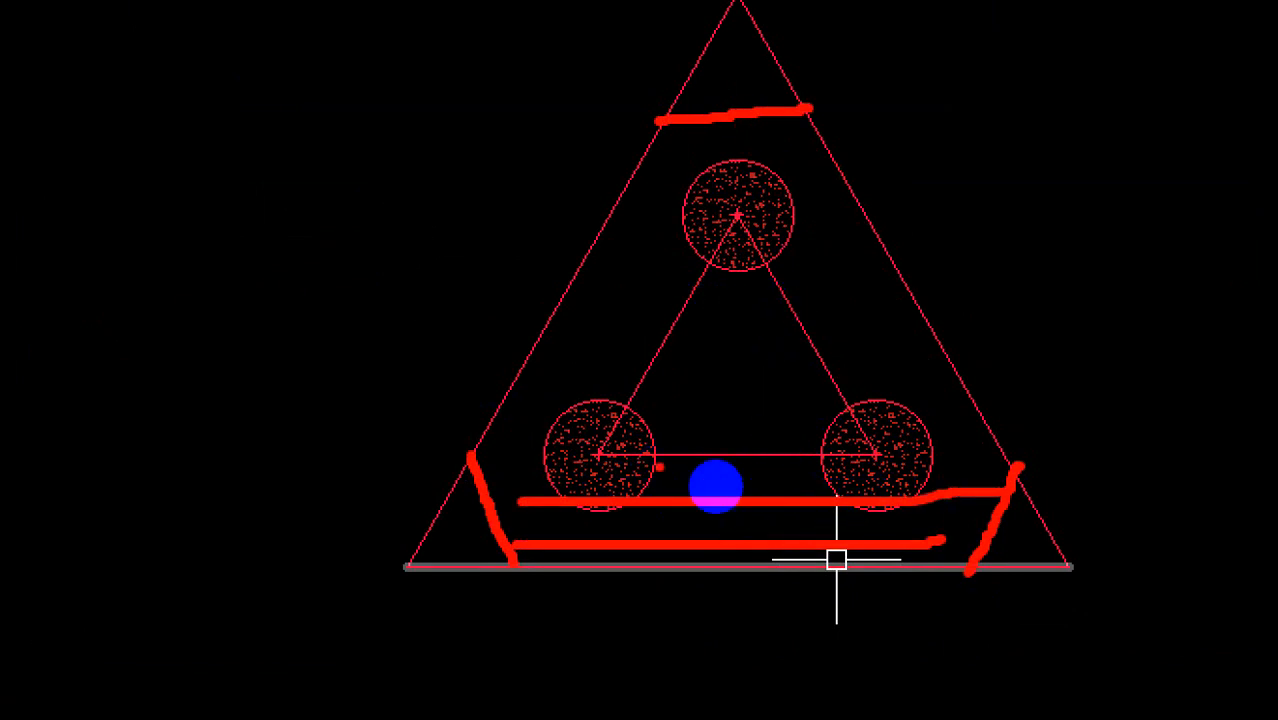
left_click_drag(526, 449, 808, 432)
left_click_drag(422, 517, 460, 510)
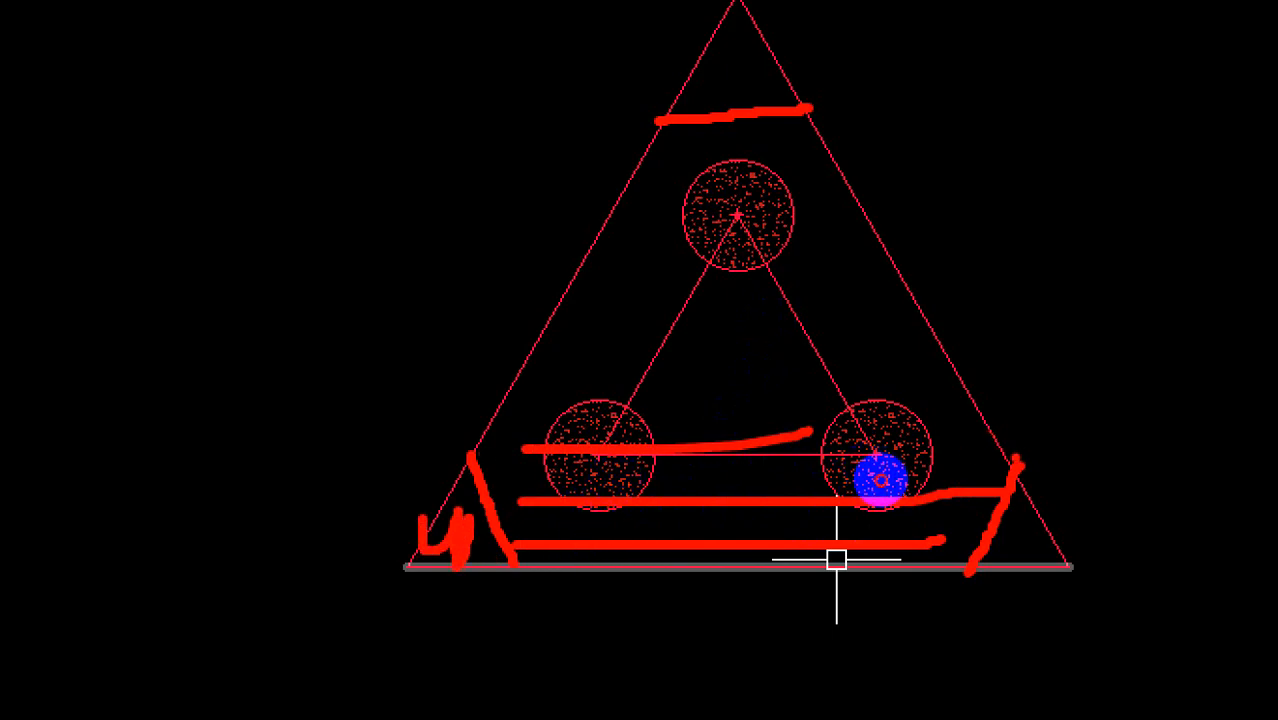
left_click_drag(1016, 468, 1016, 555)
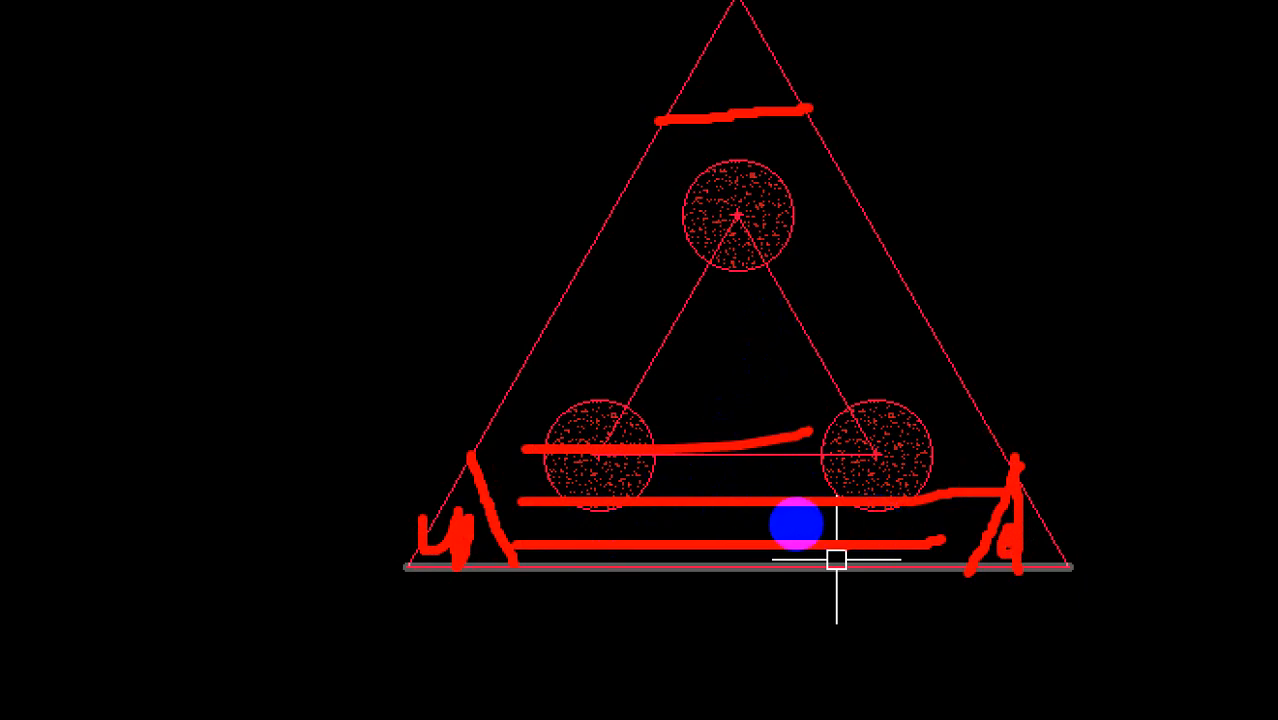
key("Escape")
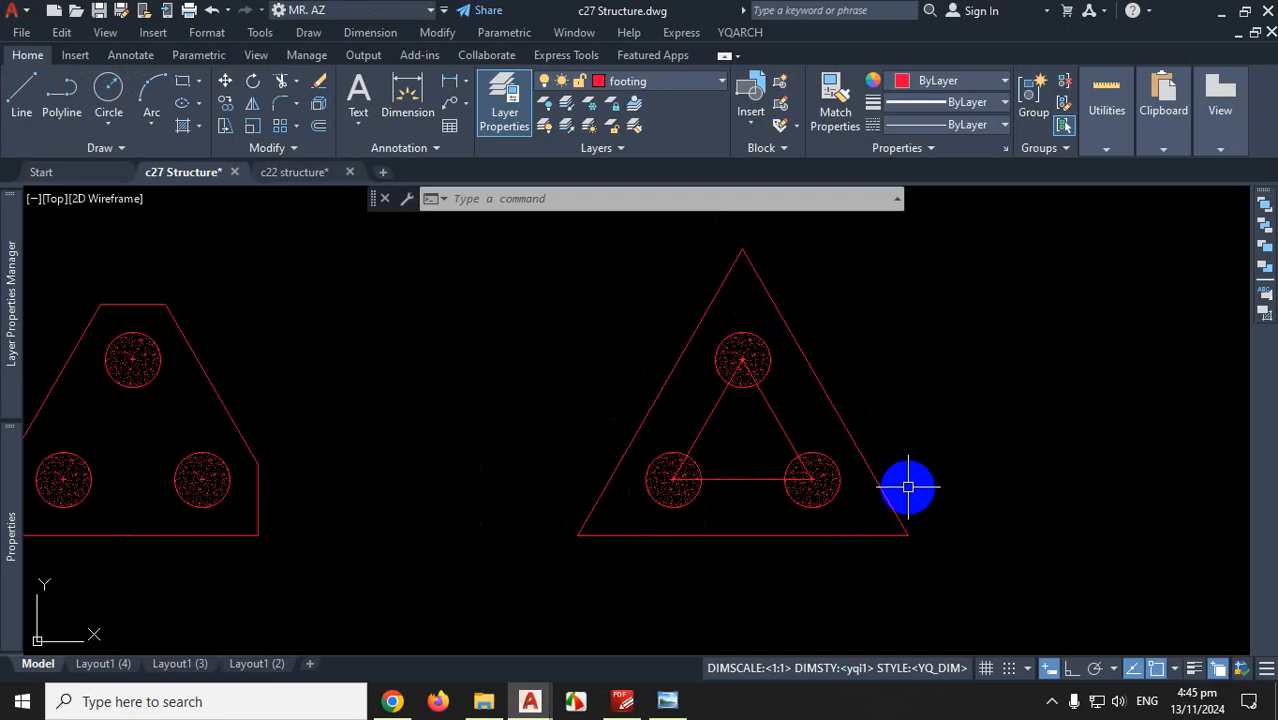
Start the Chamfer command for cutting the corners of the right-hand footing's outer triangle
left_click(299, 106)
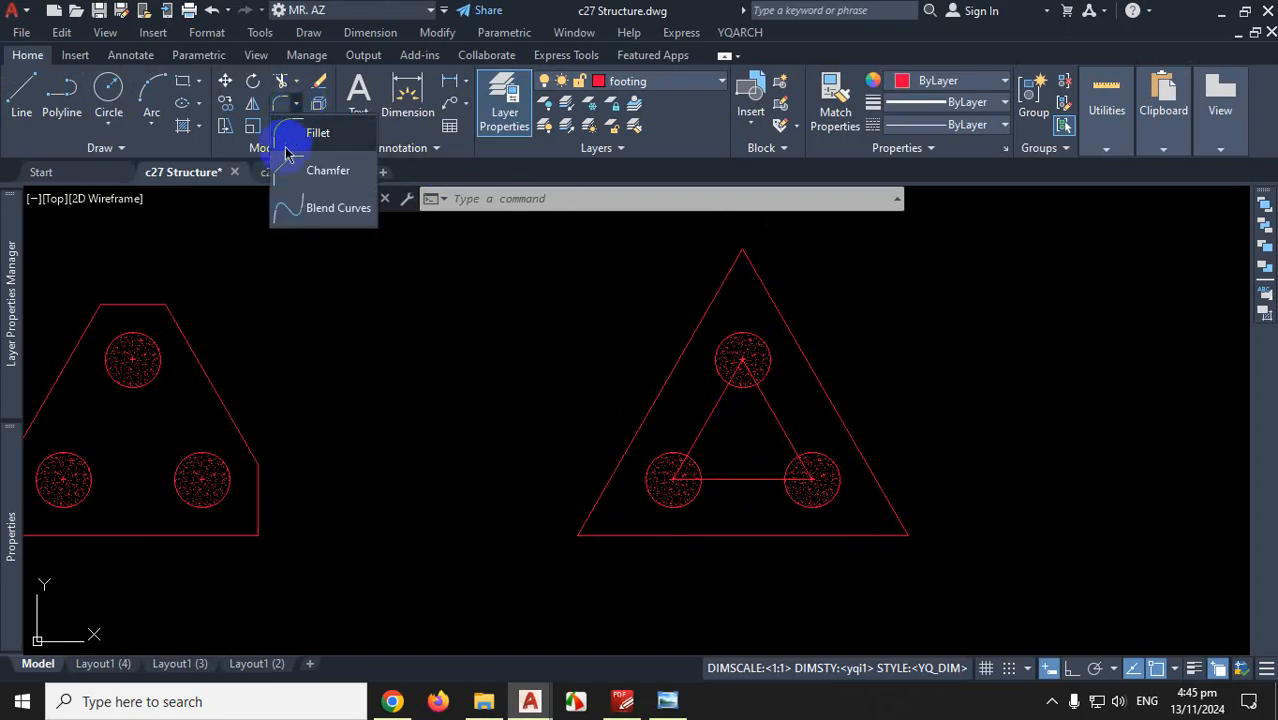
left_click(340, 178)
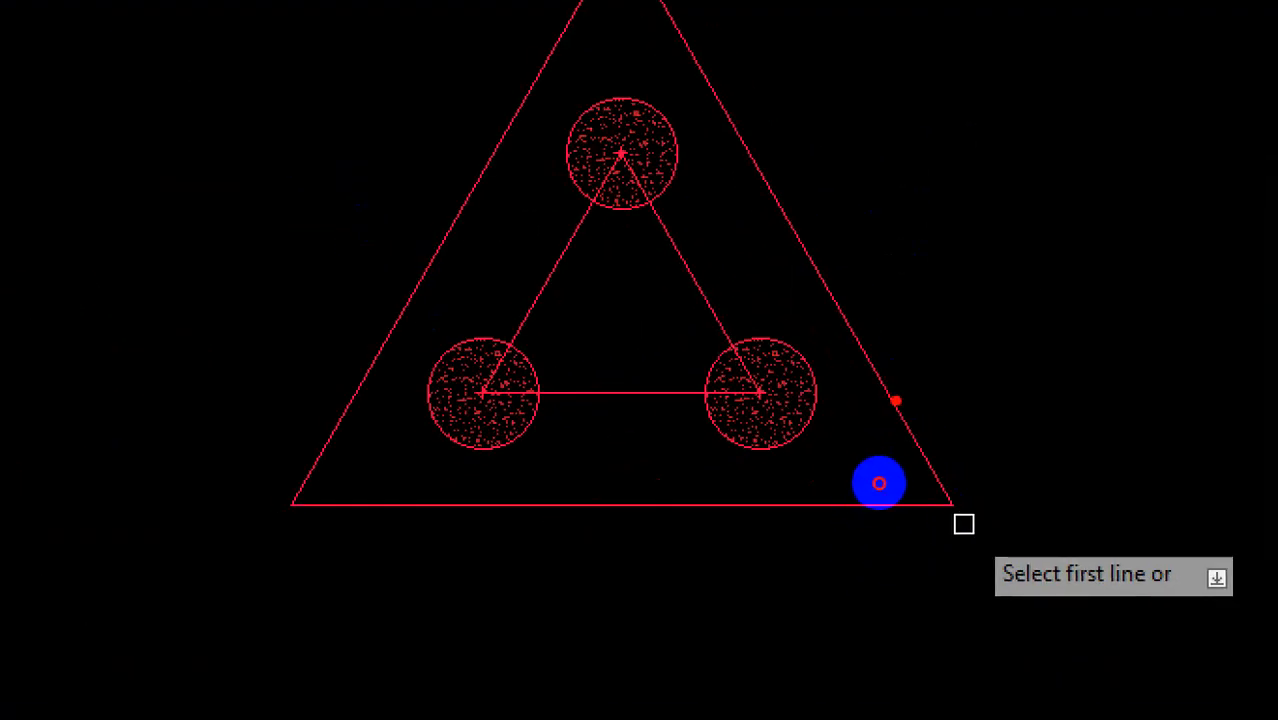
mouse_move(879, 484)
left_mouse_down()
mouse_move(839, 534)
mouse_move(865, 486)
left_mouse_up()
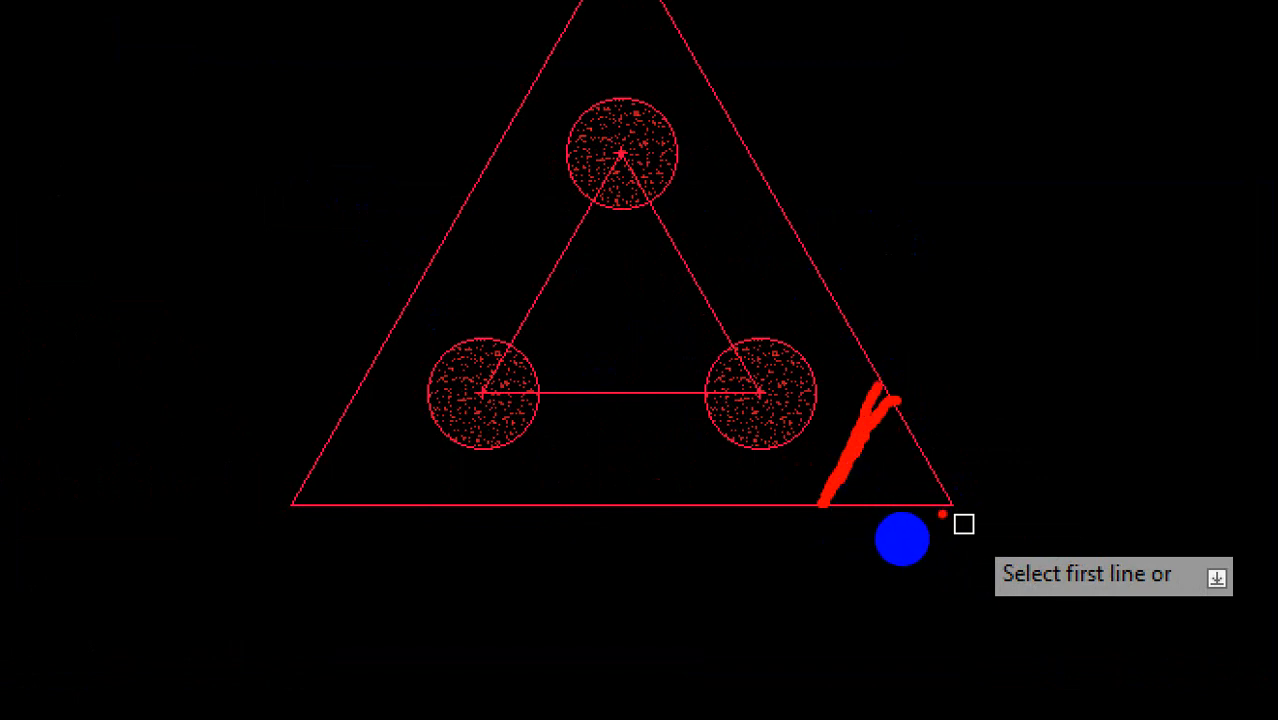
mouse_move(968, 554)
left_mouse_down()
mouse_move(824, 557)
mouse_move(820, 601)
left_mouse_up()
mouse_move(896, 401)
left_mouse_down()
mouse_move(941, 369)
mouse_move(1003, 482)
left_mouse_up()
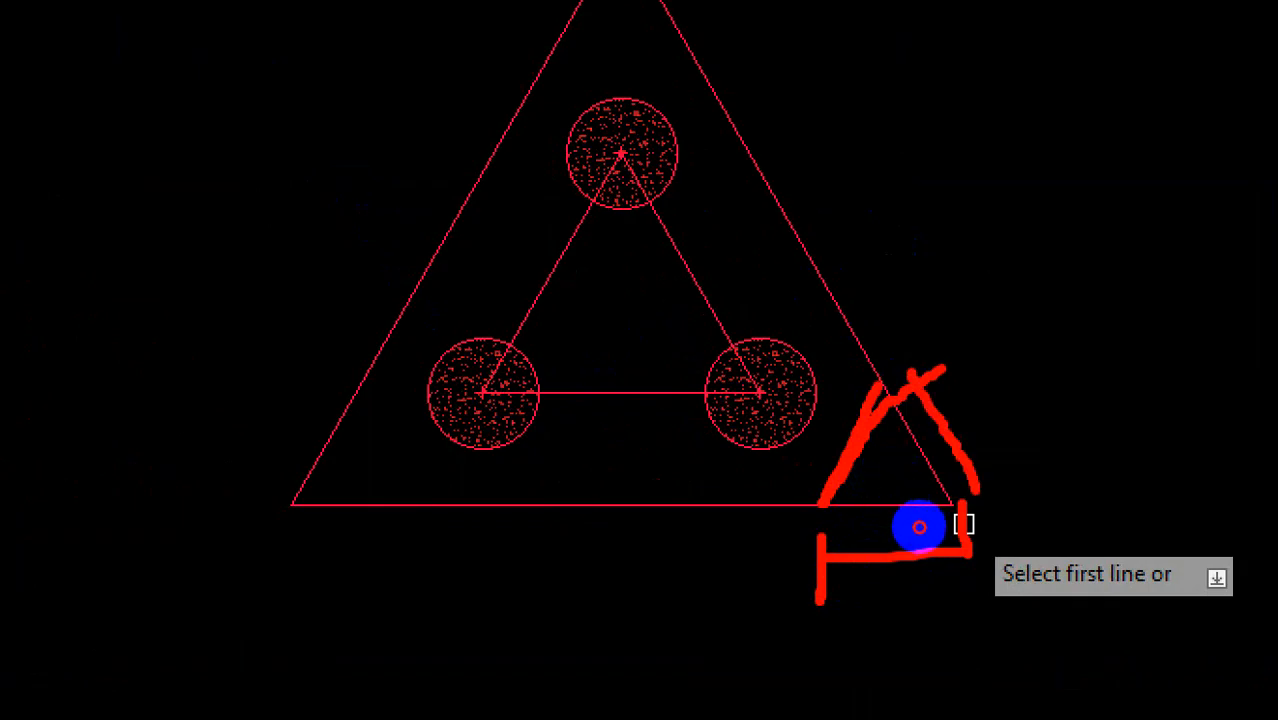
left_click(975, 407)
mouse_move(978, 398)
left_mouse_down()
mouse_move(982, 432)
mouse_move(1052, 478)
left_mouse_up()
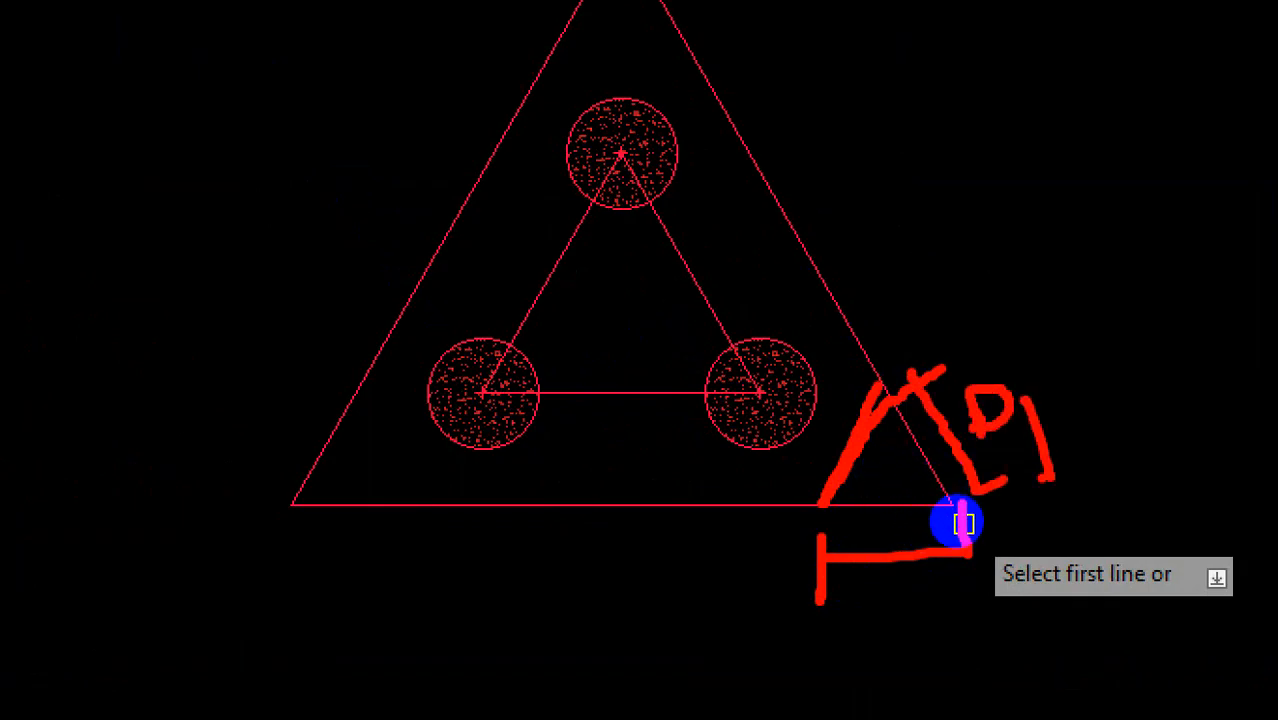
mouse_move(888, 572)
left_mouse_down()
mouse_move(893, 645)
mouse_move(1060, 626)
left_mouse_up()
left_click_drag(1065, 494, 1120, 479)
left_click(875, 488)
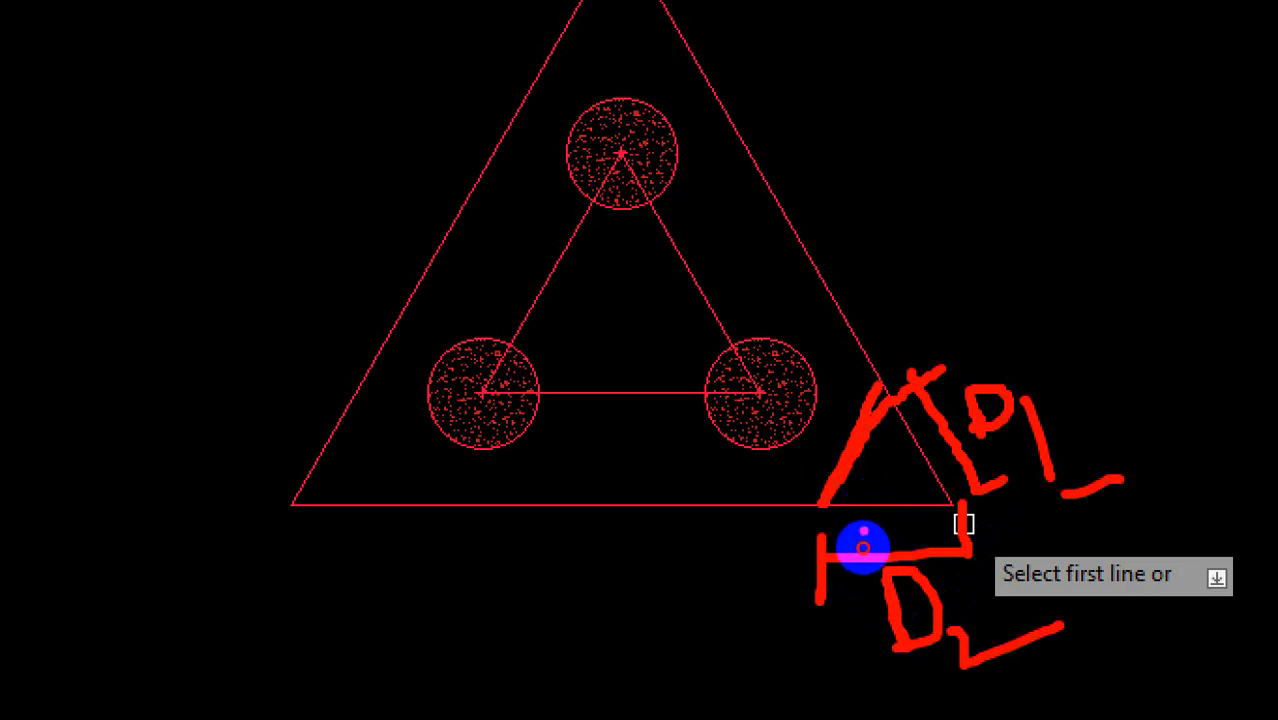
mouse_move(958, 507)
left_mouse_down()
mouse_move(800, 508)
mouse_move(872, 463)
left_mouse_up()
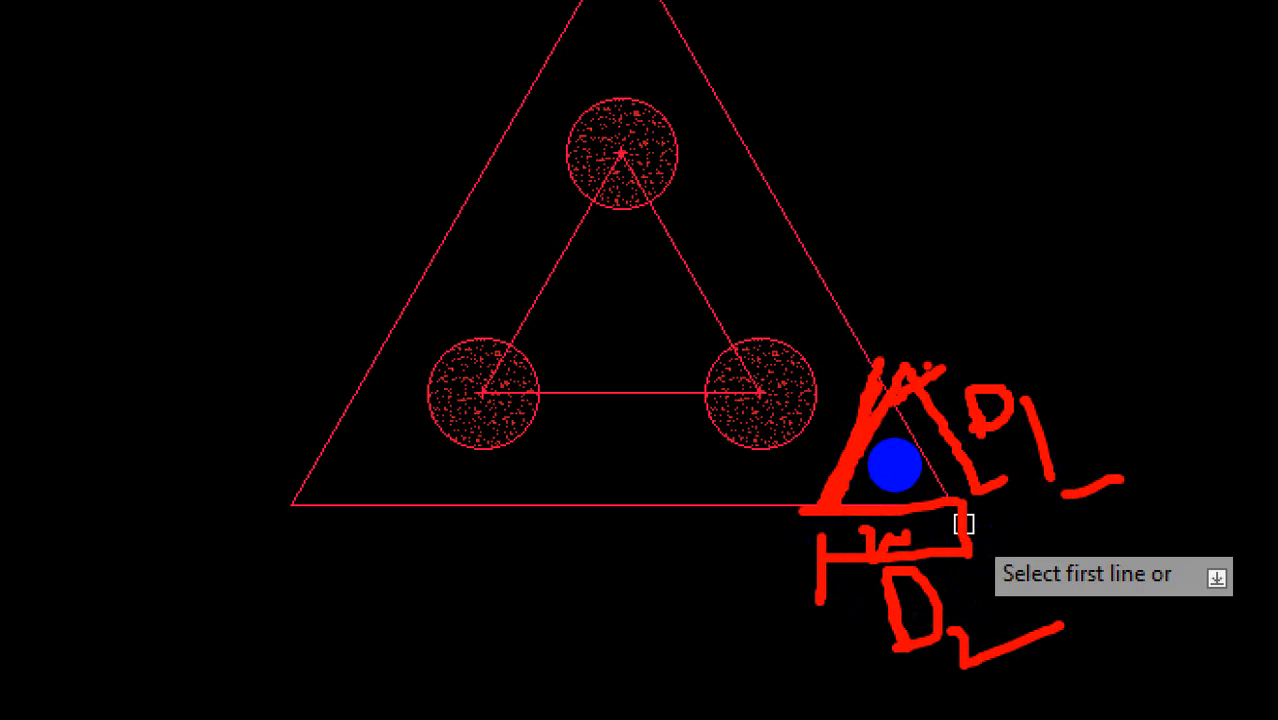
mouse_move(1069, 415)
left_mouse_down()
mouse_move(1128, 584)
mouse_move(1006, 620)
left_mouse_up()
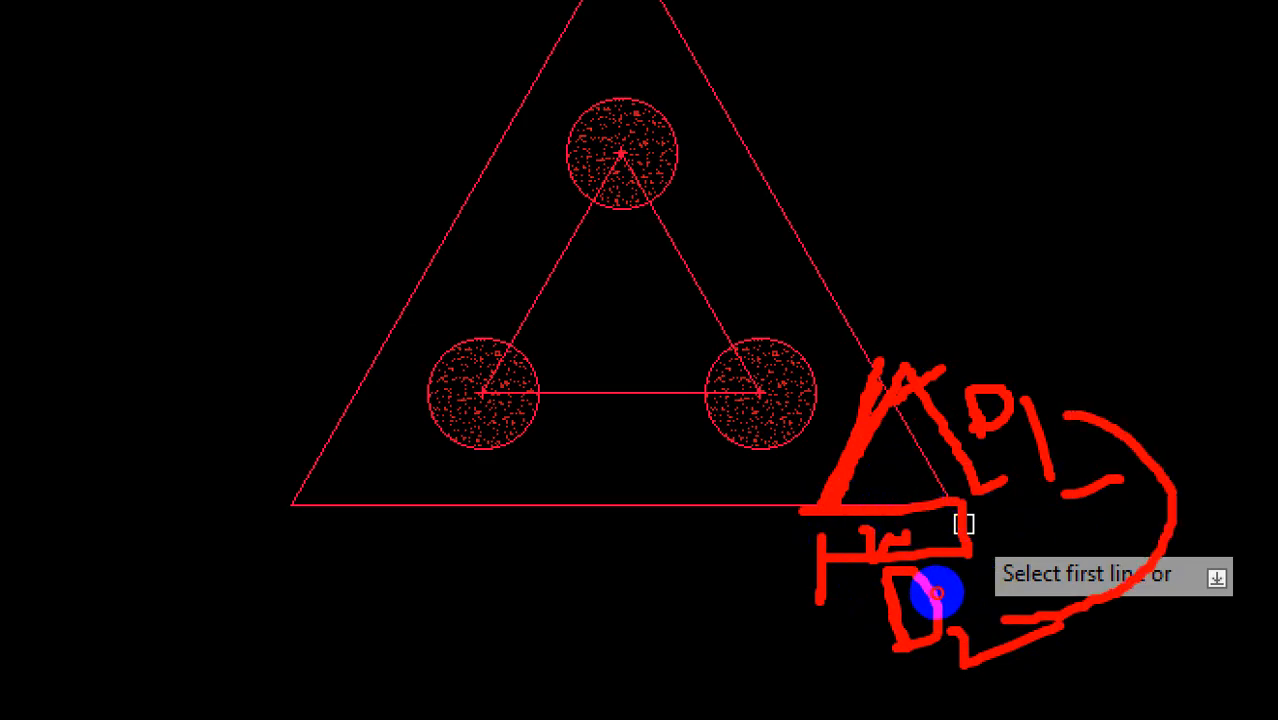
left_click_drag(940, 295, 1090, 300)
mouse_move(1098, 160)
left_mouse_down()
mouse_move(1100, 210)
mouse_move(1172, 155)
left_mouse_up()
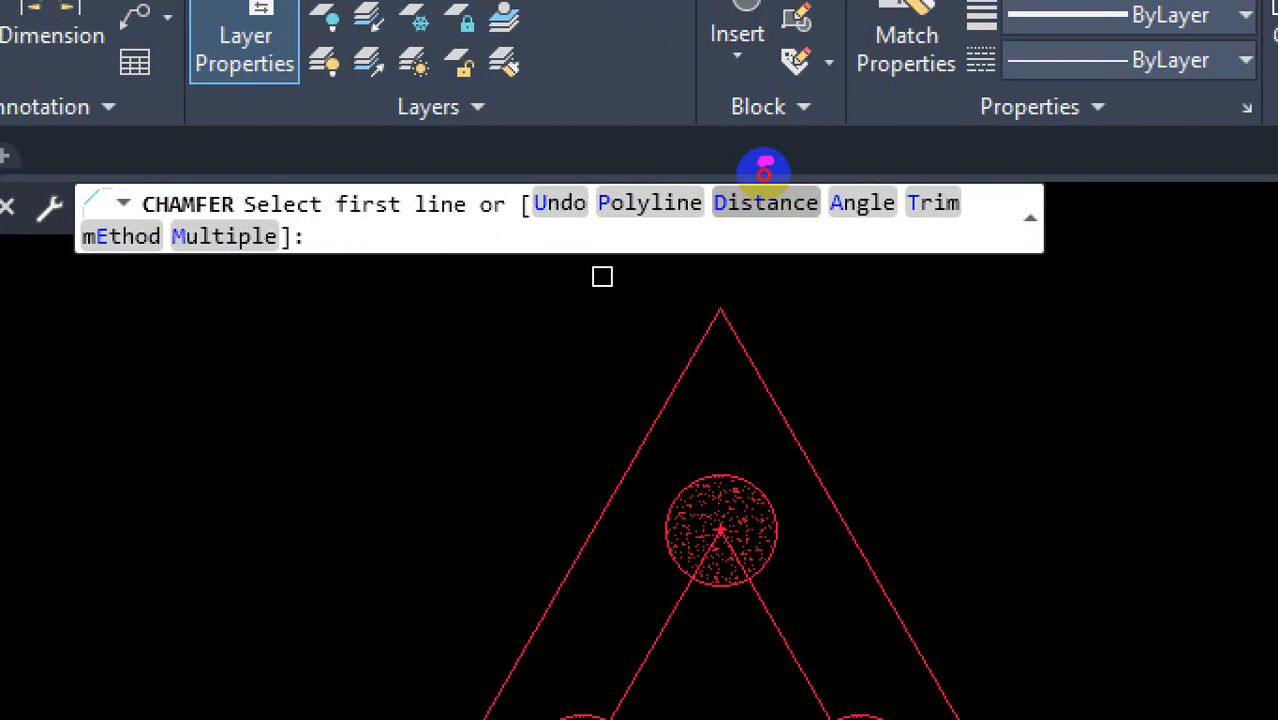
mouse_move(765, 165)
left_mouse_down()
mouse_move(733, 240)
mouse_move(833, 226)
left_mouse_up()
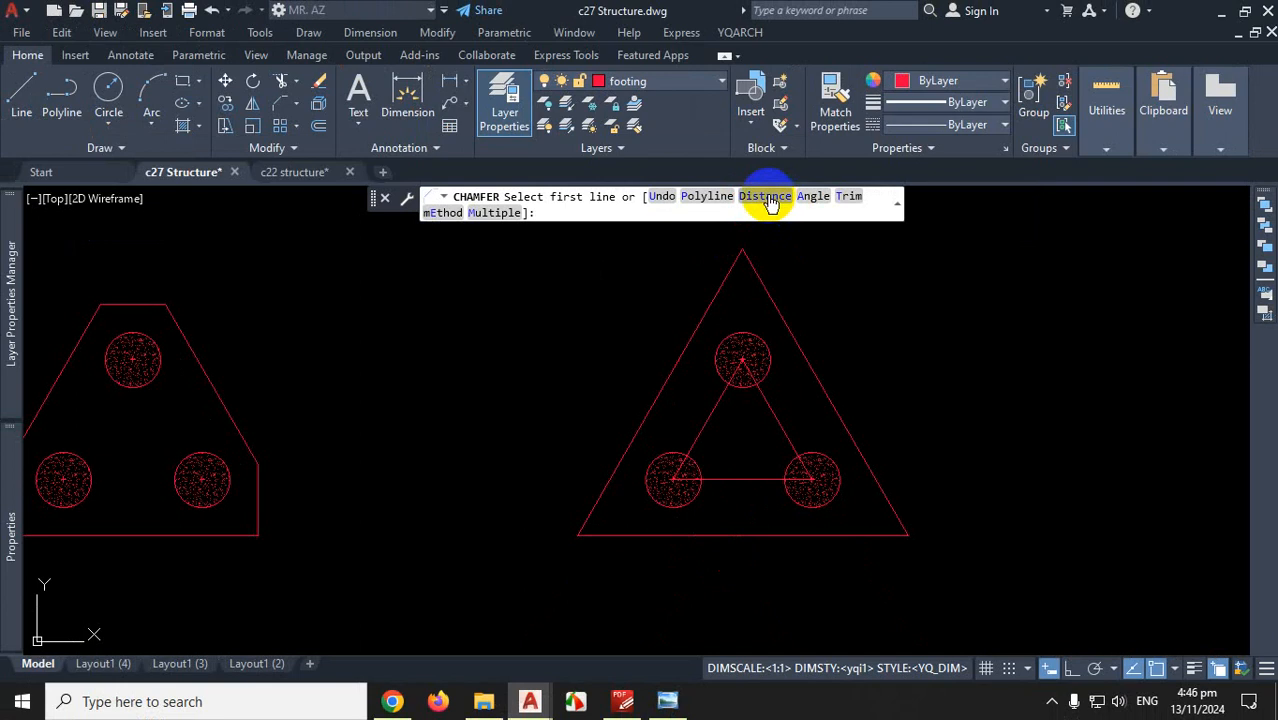
Try a chamfer with both distances at 20 between the outer triangle's base and right side, and undo it
left_click(766, 197)
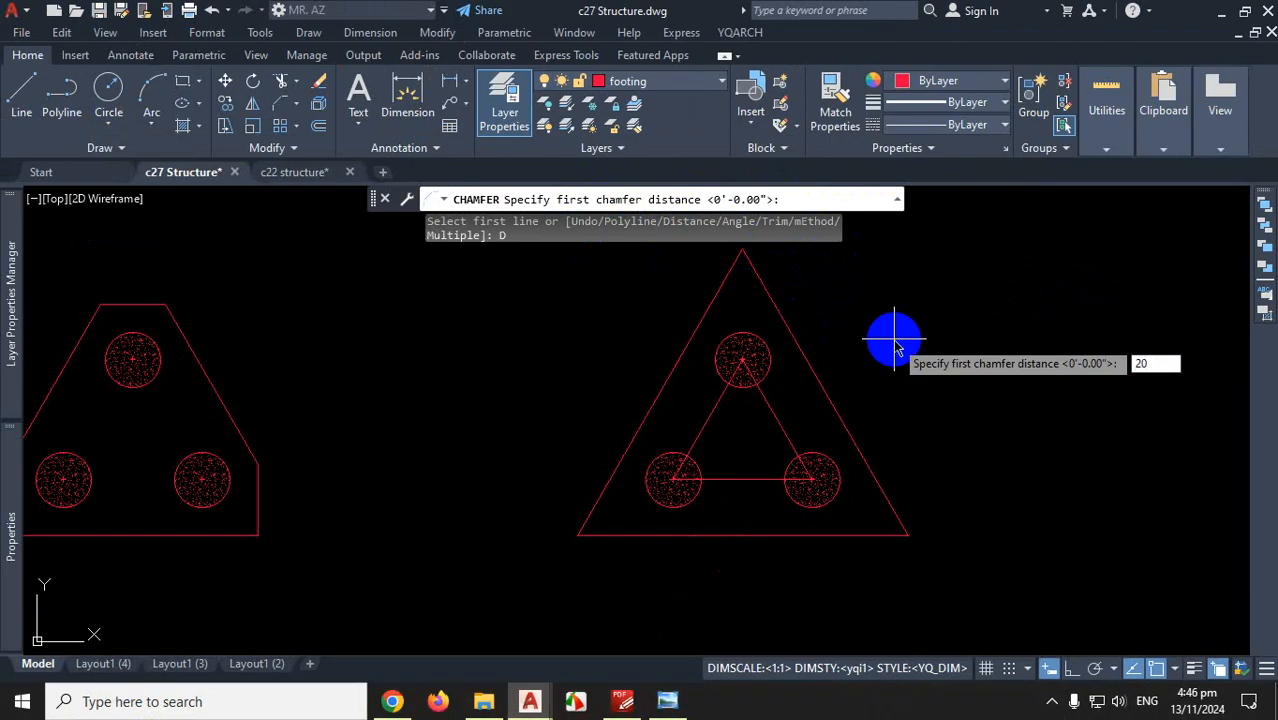
type("20")
key("Return")
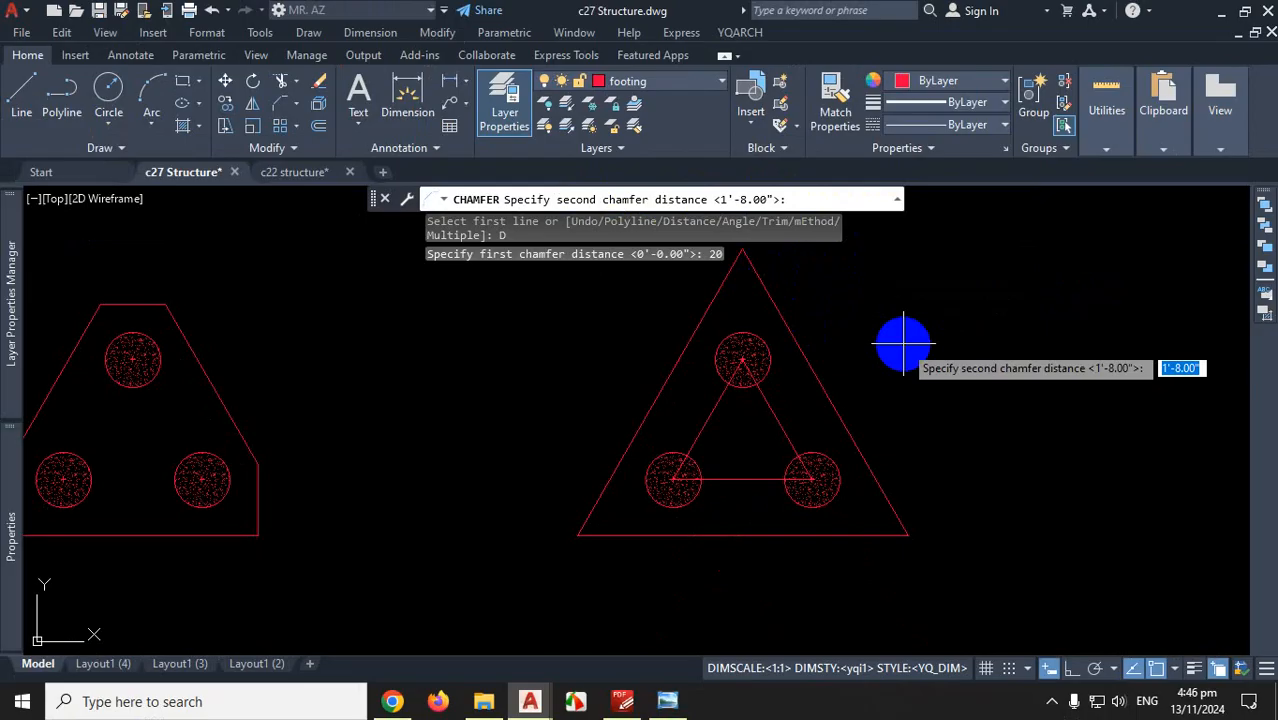
key("Return")
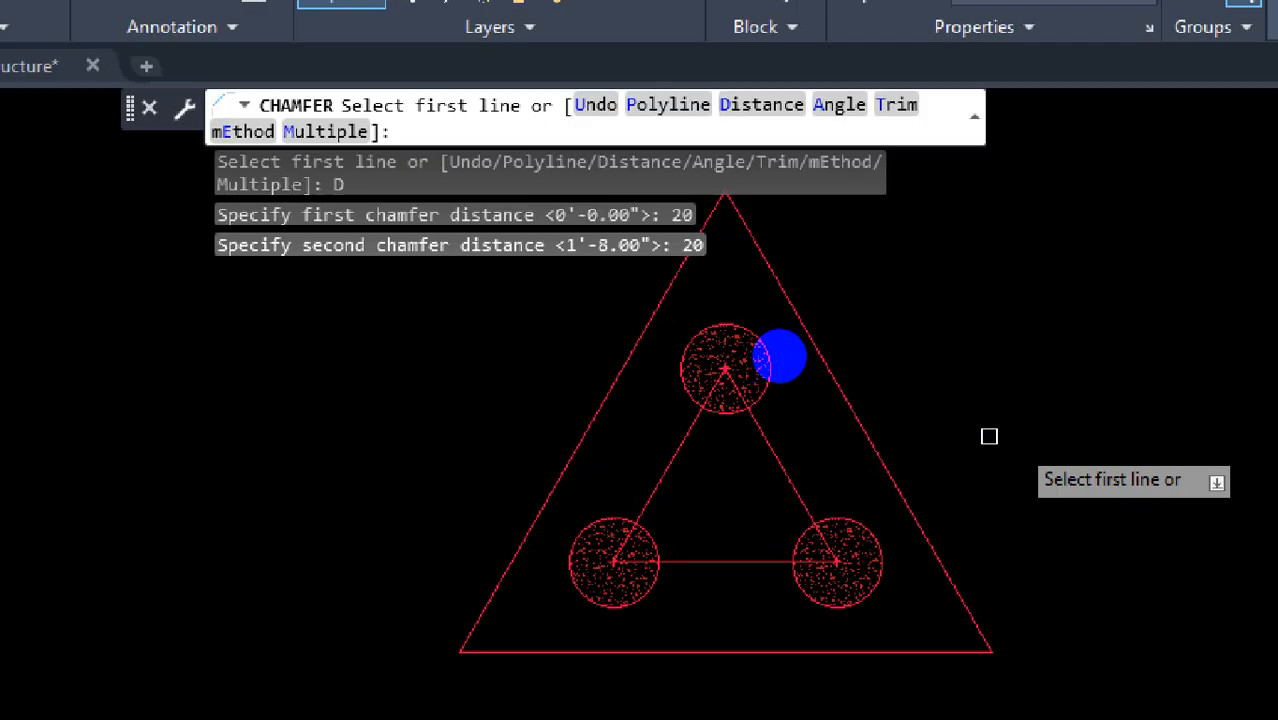
mouse_move(725, 182)
left_mouse_down()
mouse_move(864, 442)
mouse_move(984, 622)
left_mouse_up()
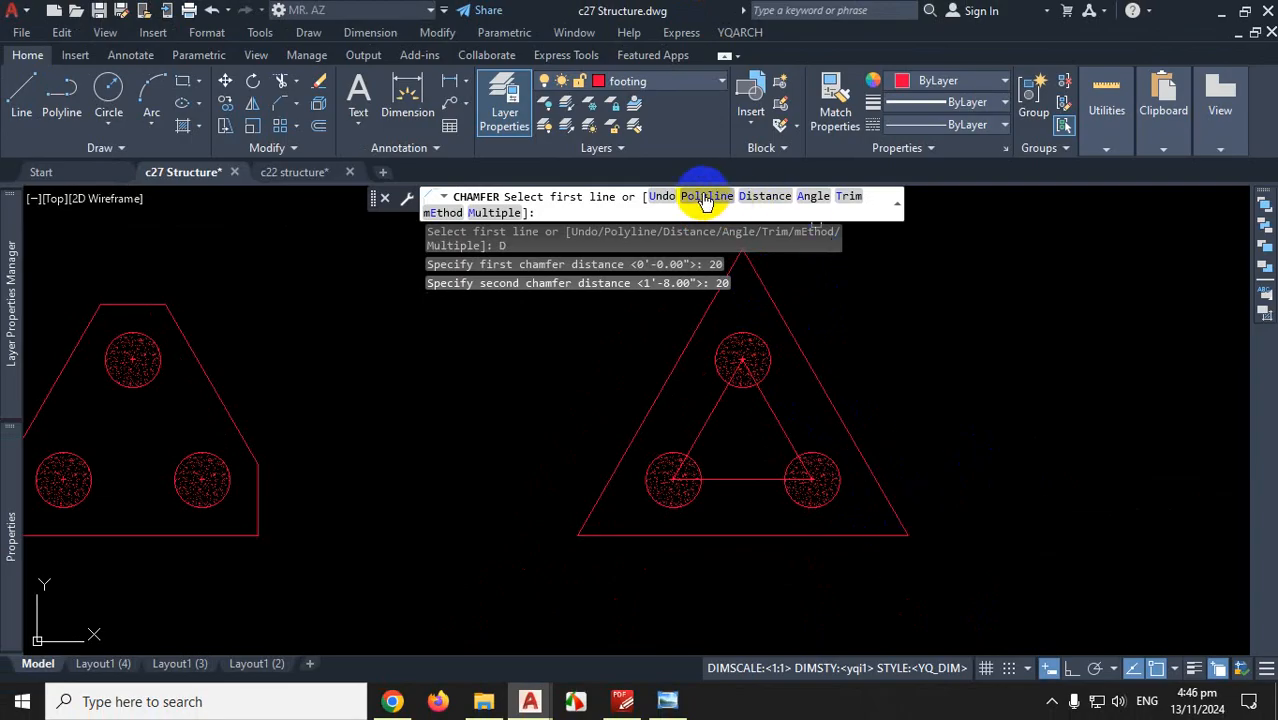
left_click(850, 534)
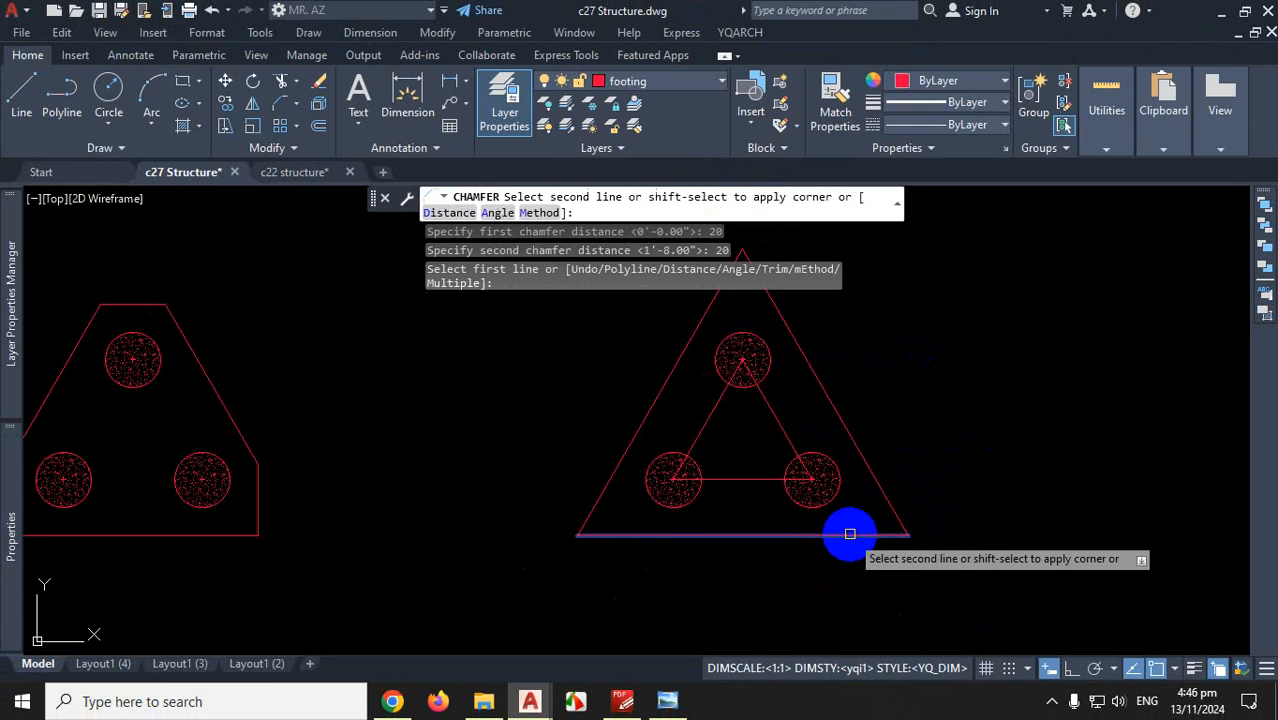
left_click(879, 483)
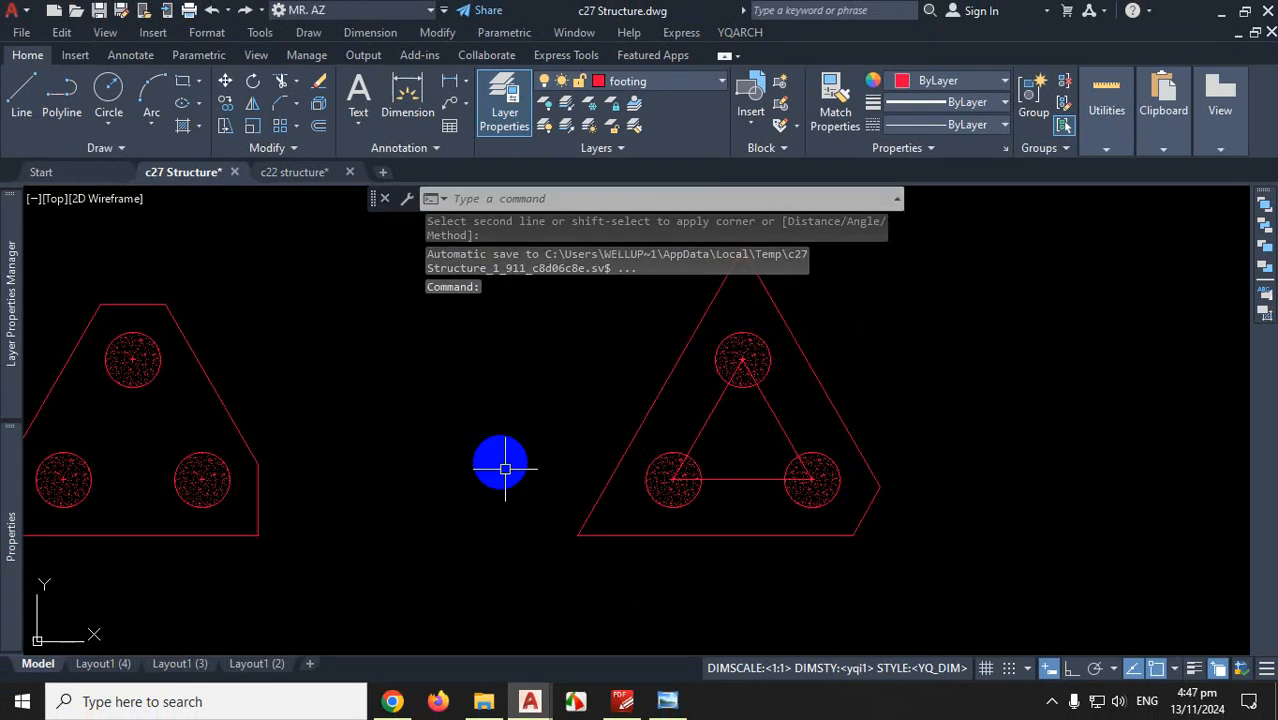
key("ctrl+z")
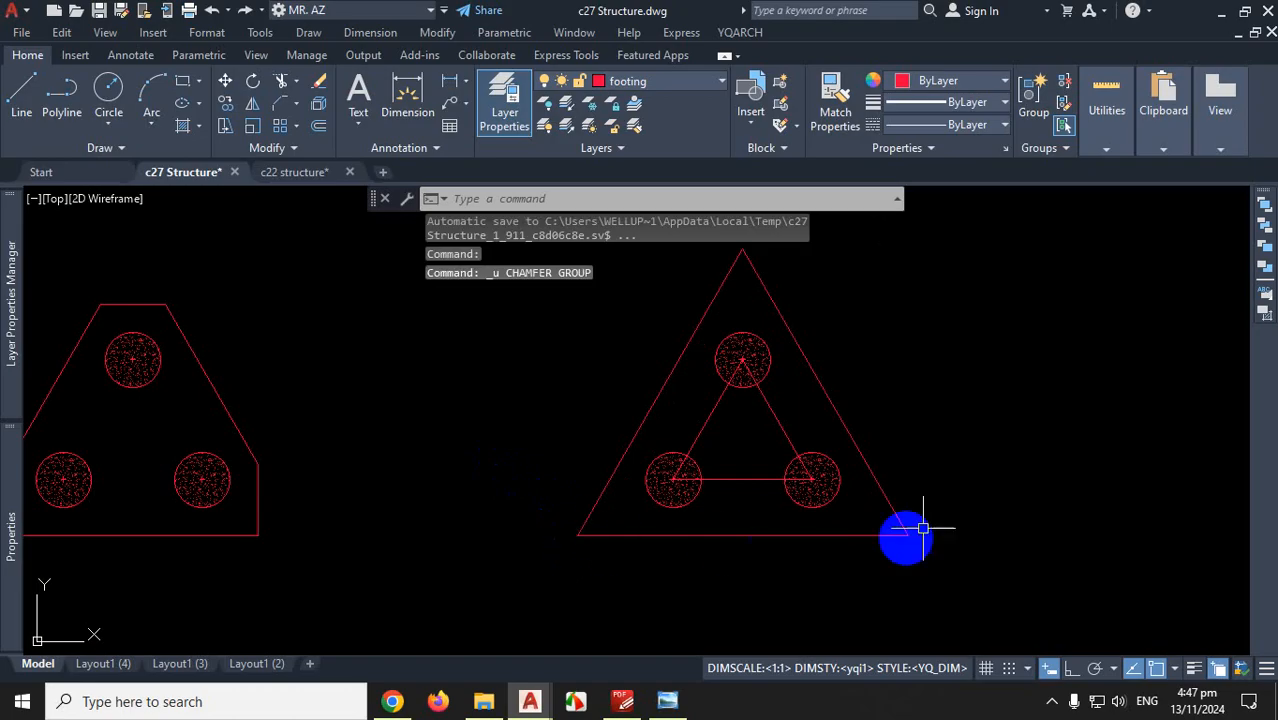
Chamfer all three corners of the outer triangle polyline at once, with both chamfer distances set to 20
type("cha")
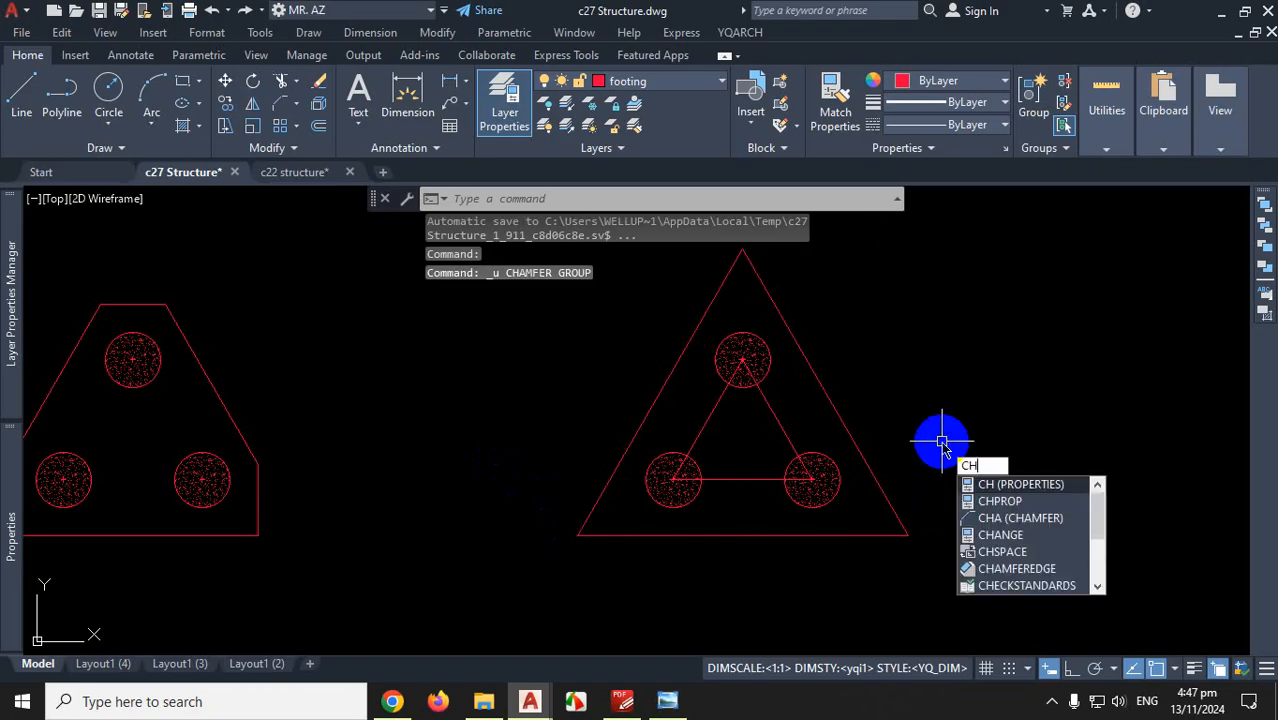
key("Return")
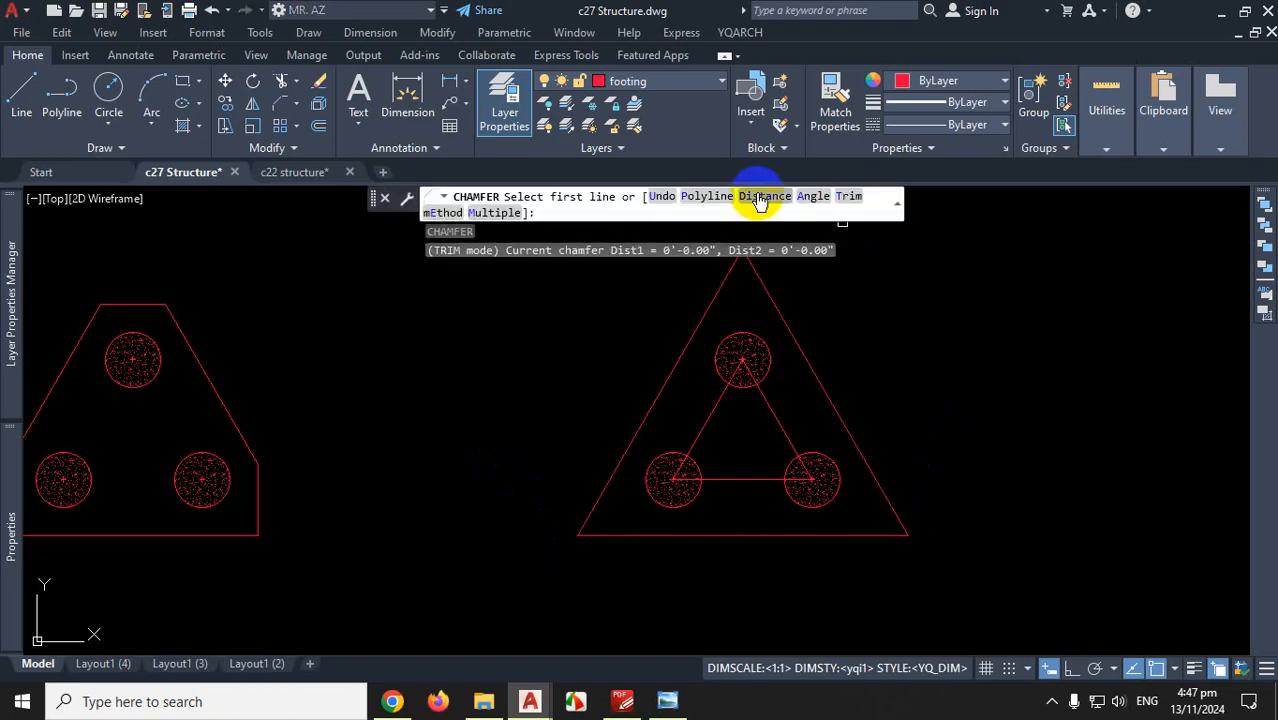
left_click(765, 196)
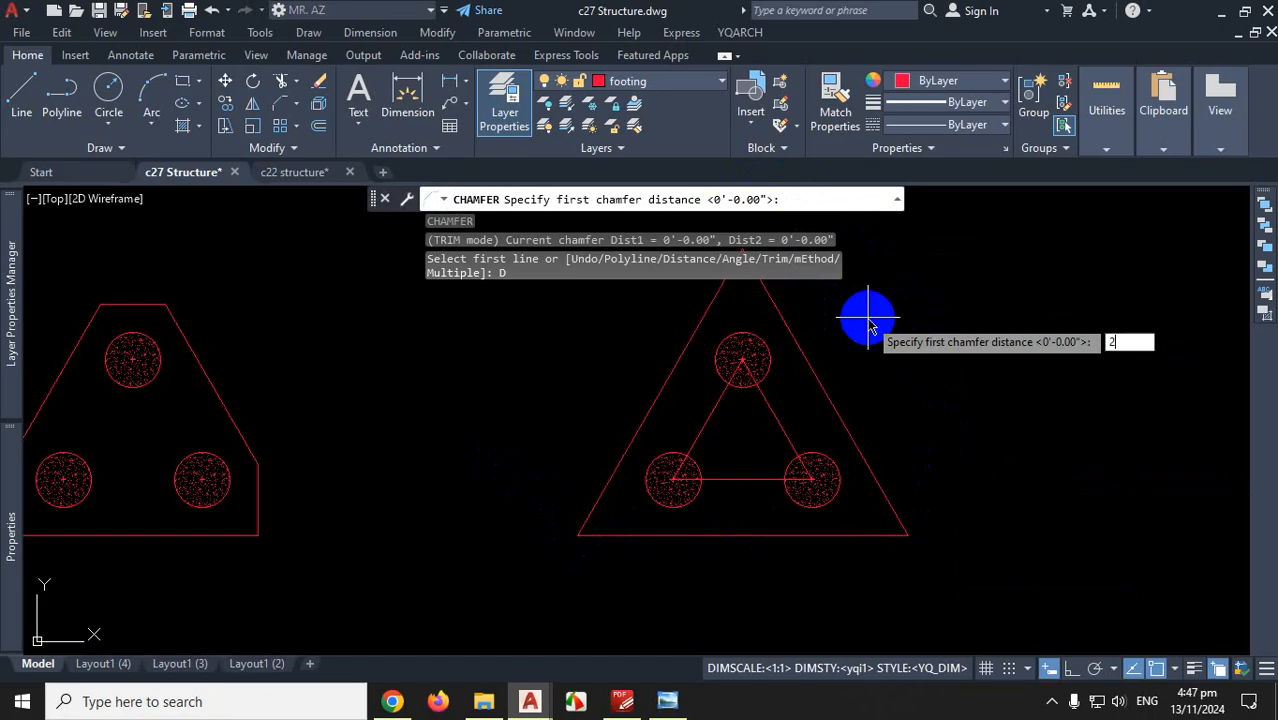
key("Return")
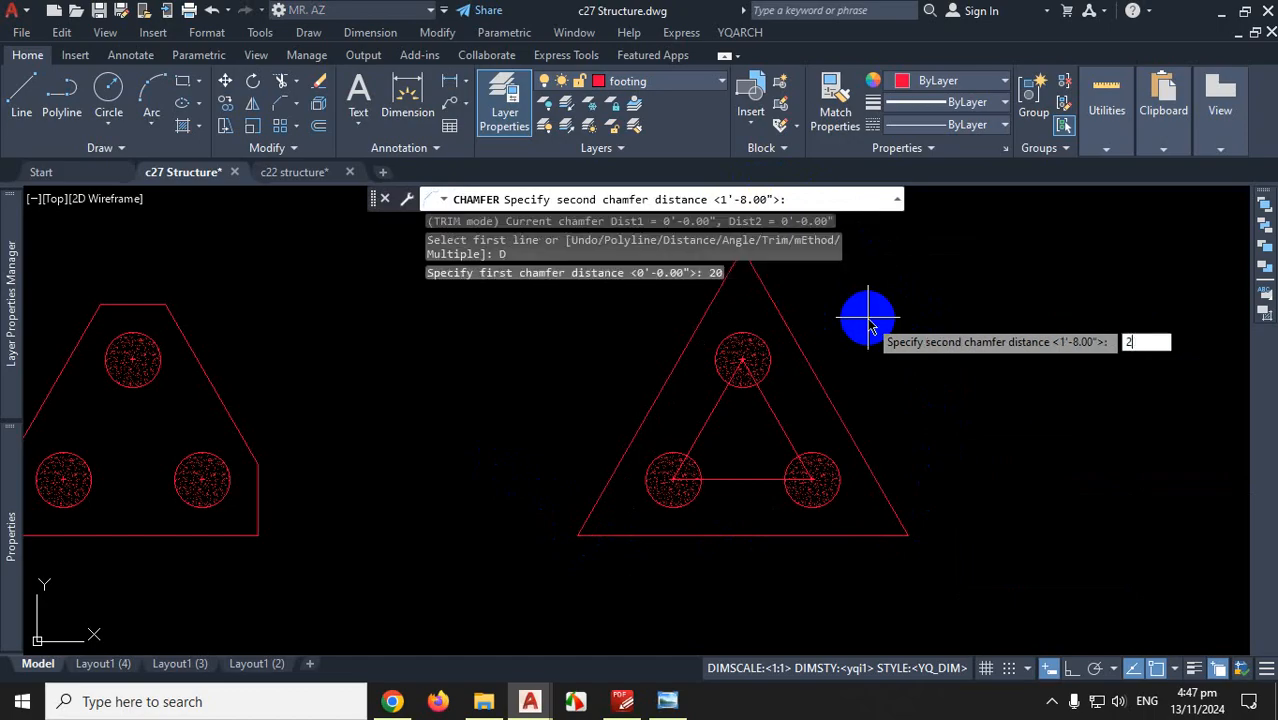
type("20")
key("Return")
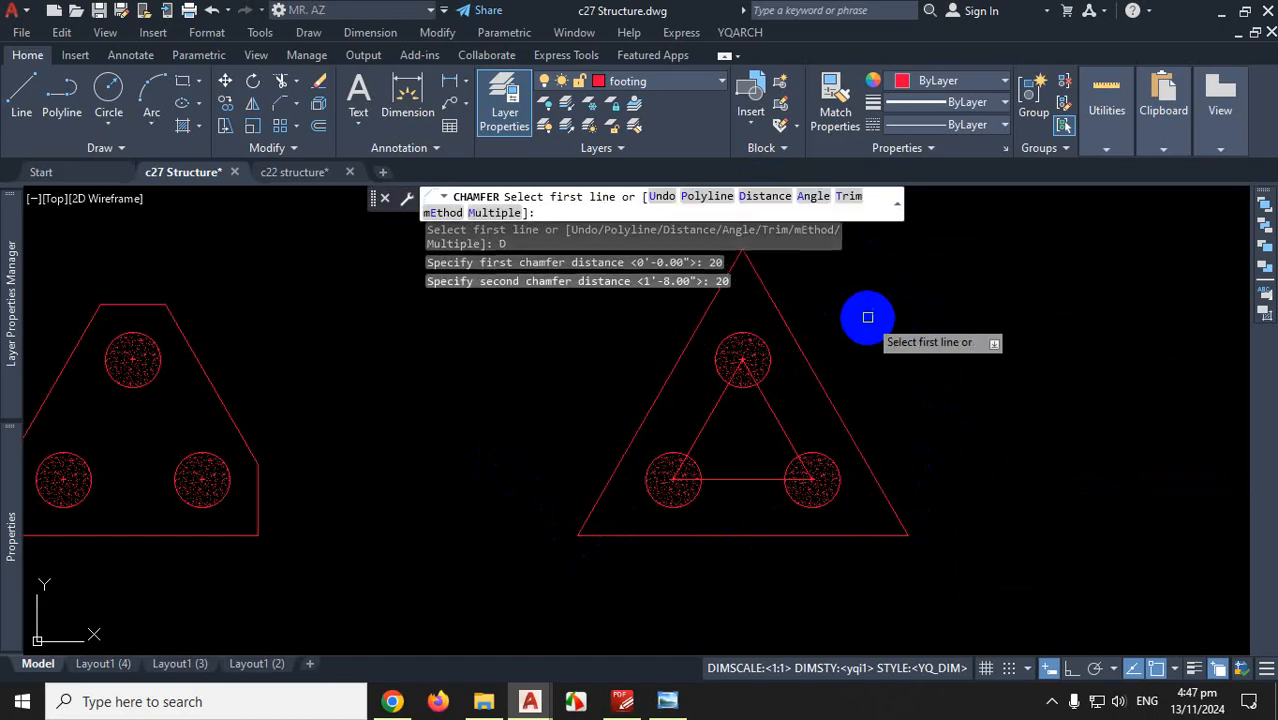
left_click(707, 197)
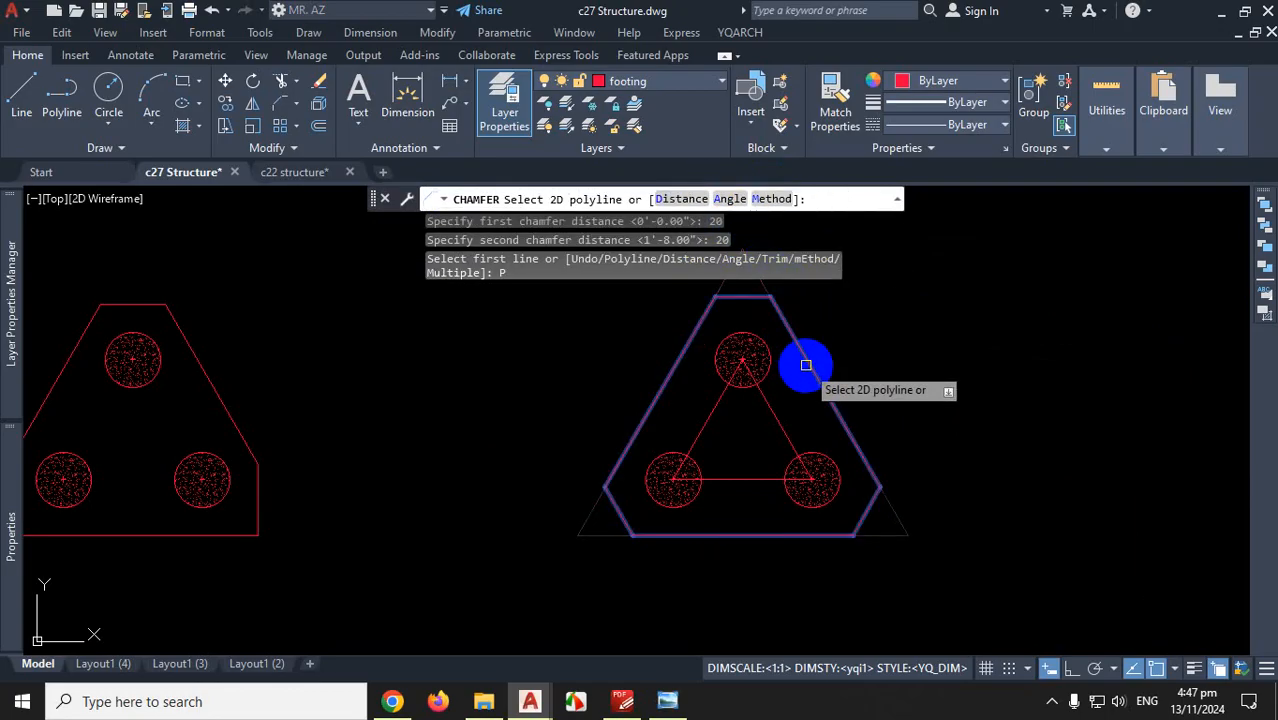
left_click(805, 366)
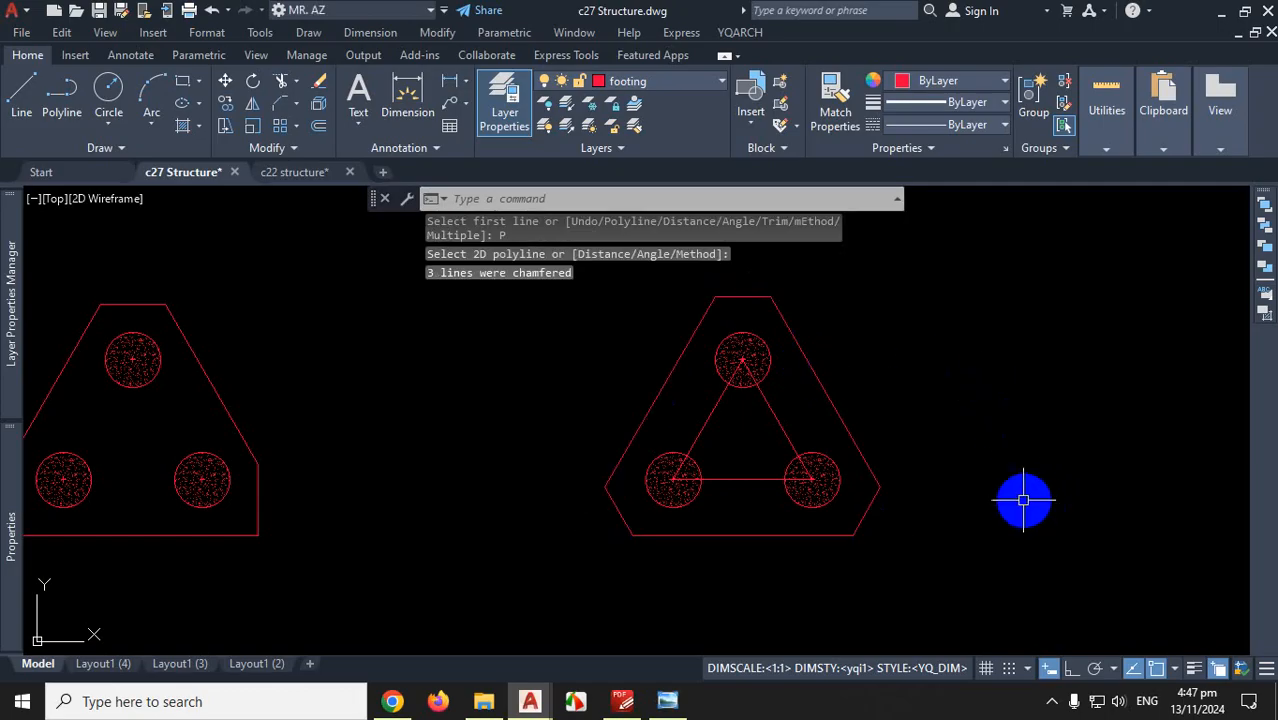
scroll(946, 431, "down", 2)
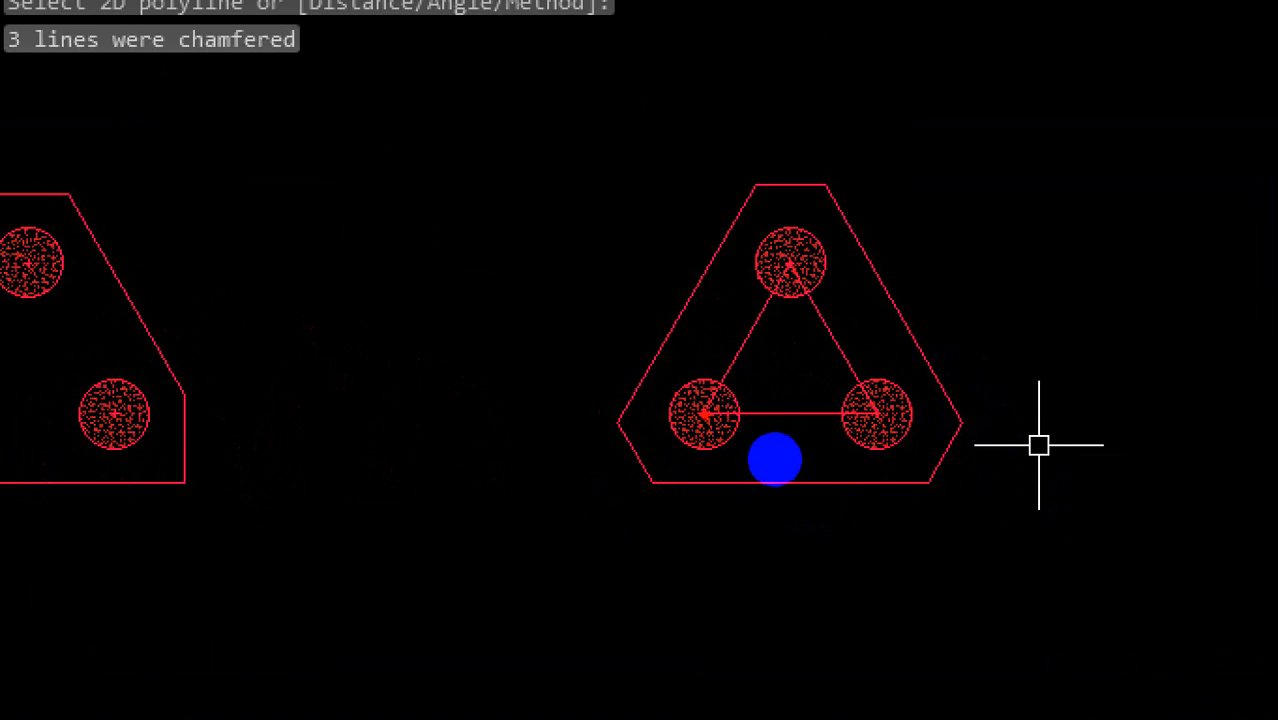
mouse_move(704, 413)
left_mouse_down()
mouse_move(660, 438)
mouse_move(658, 494)
left_mouse_up()
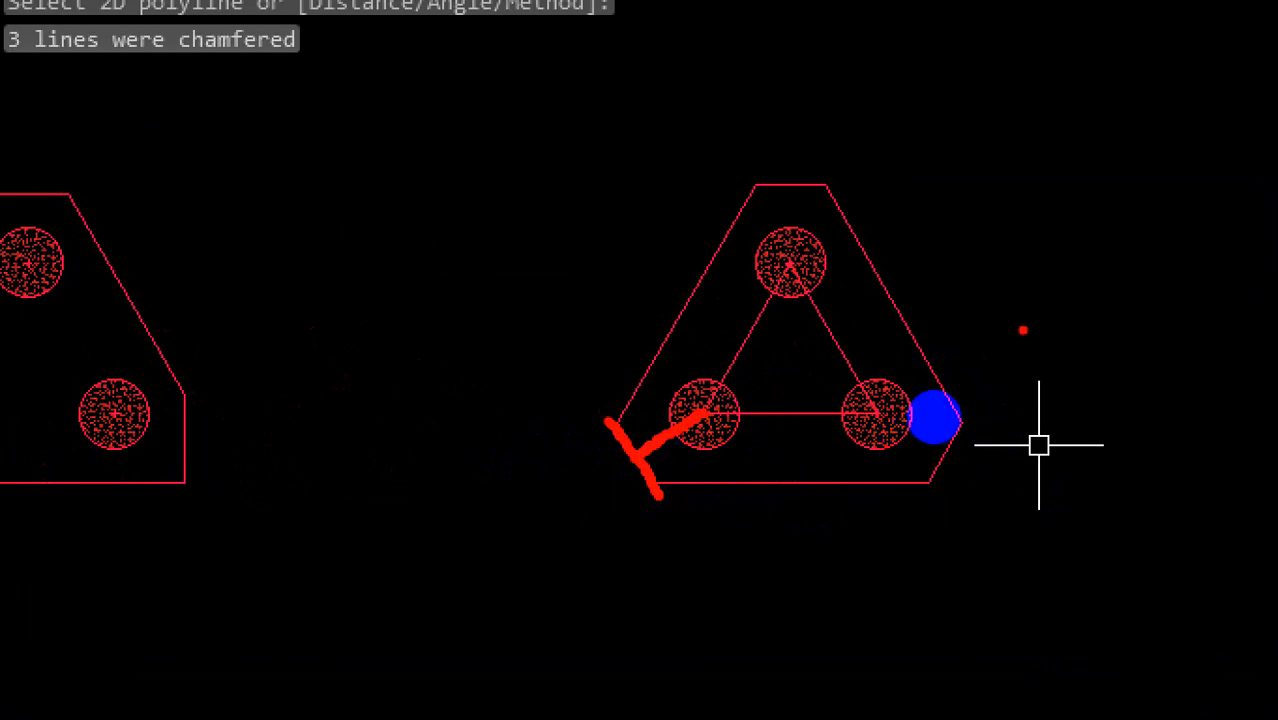
key("Escape")
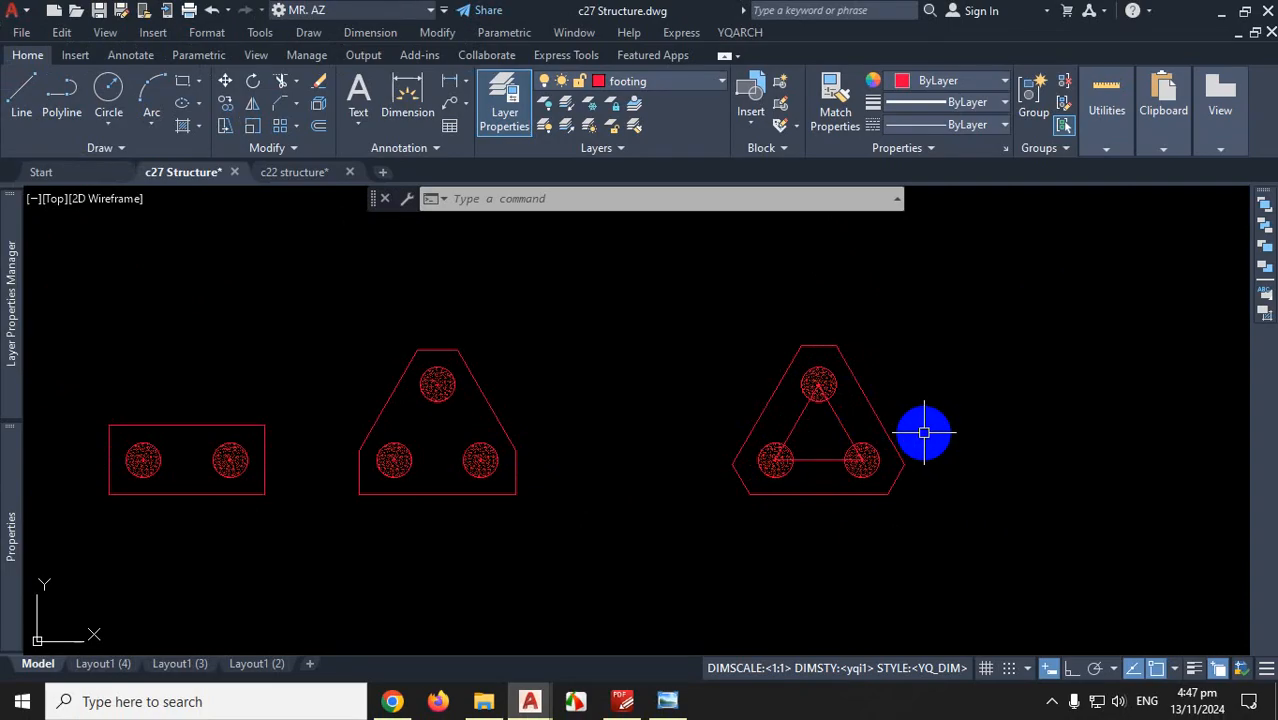
Erase the inner triangle connecting the three pile centres of the chamfered footing
scroll(930, 434, "up", 1)
scroll(883, 465, "down", 2)
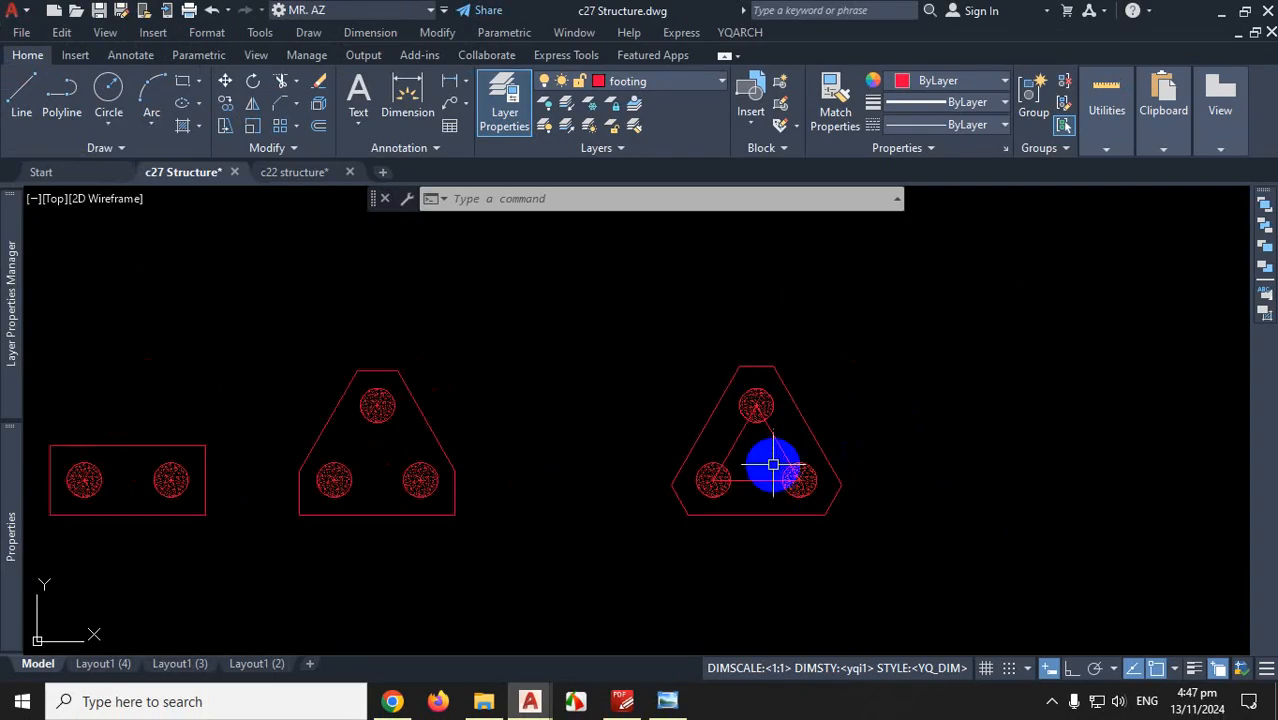
scroll(765, 465, "up", 4)
left_click(807, 412)
left_click(745, 437)
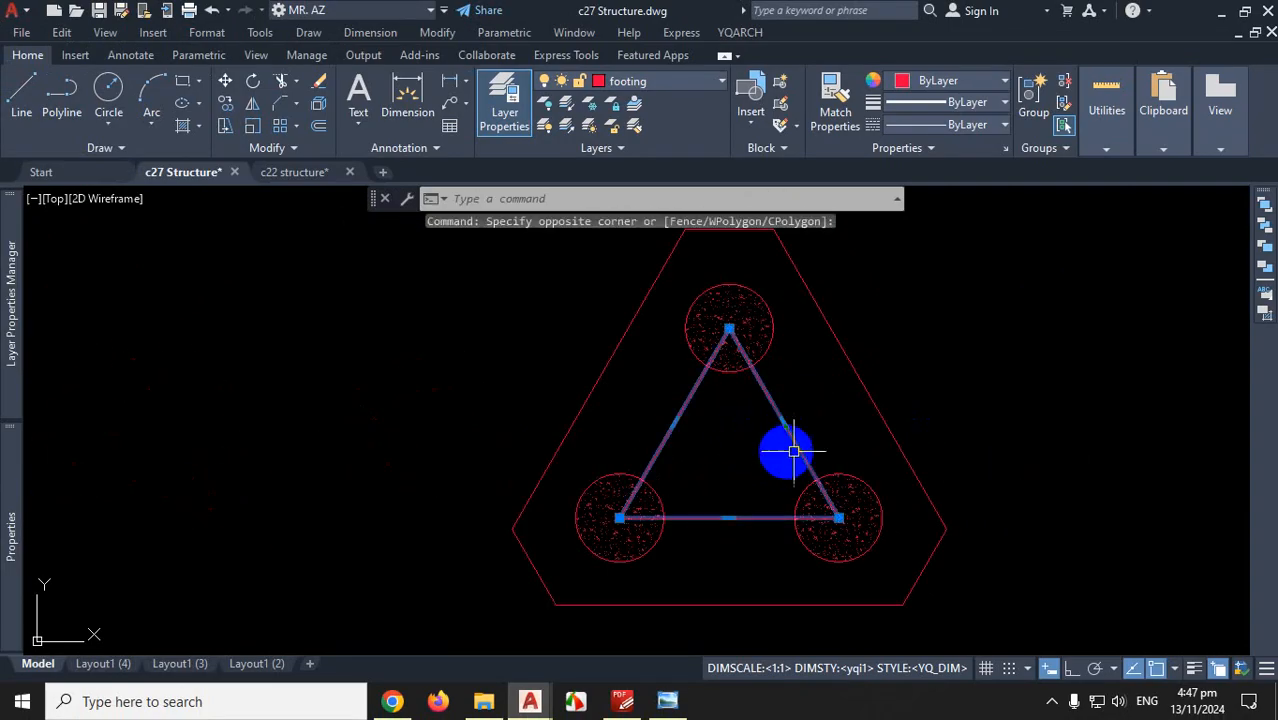
key("Delete")
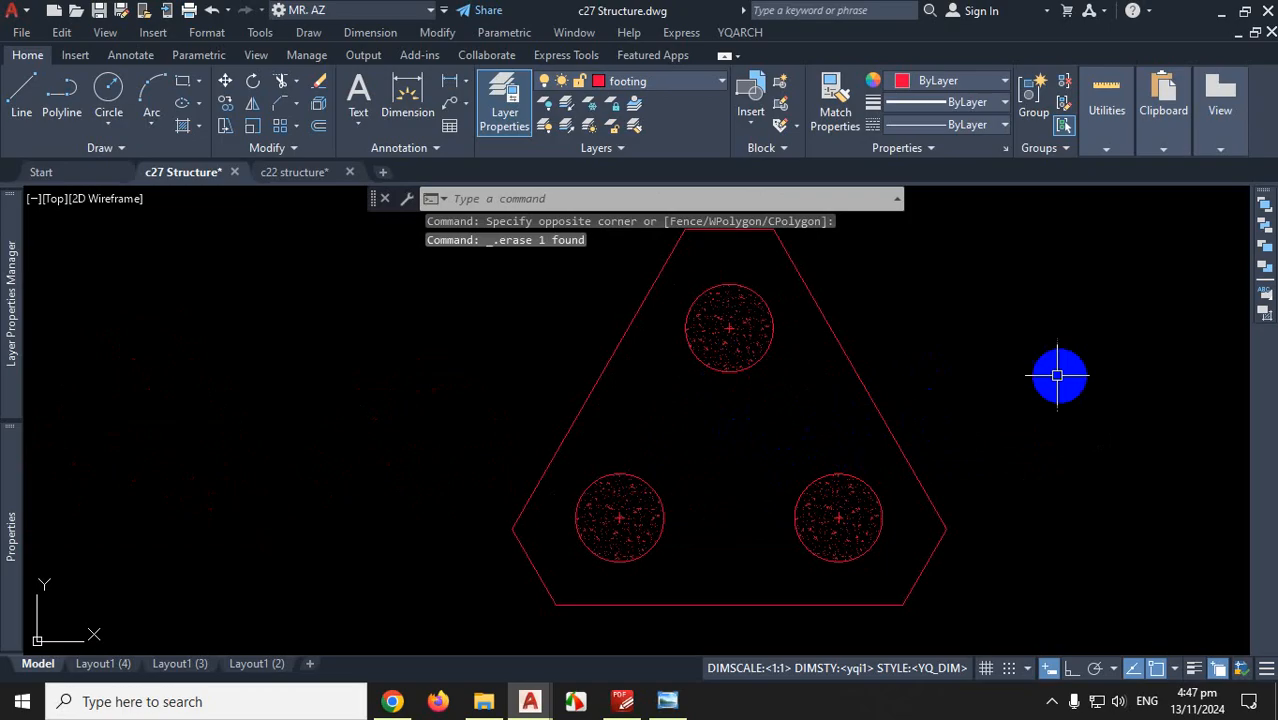
scroll(852, 407, "down", 2)
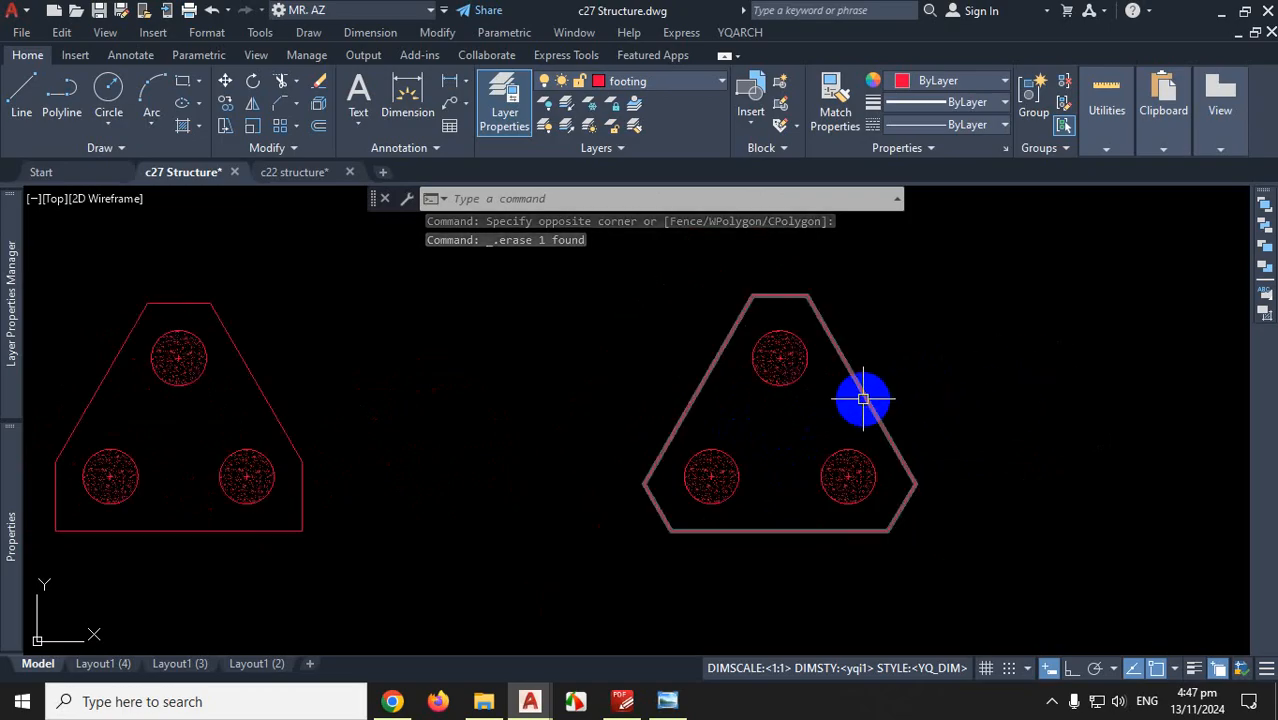
left_click(862, 398)
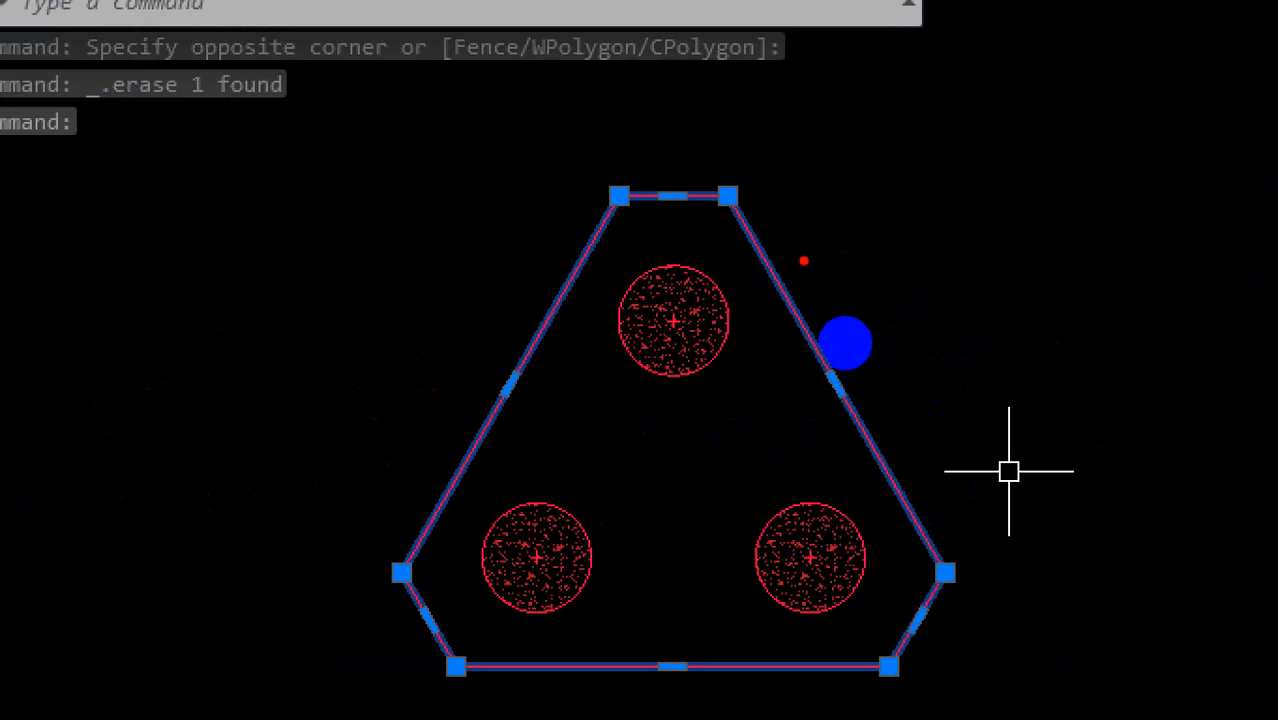
left_click_drag(750, 200, 500, 168)
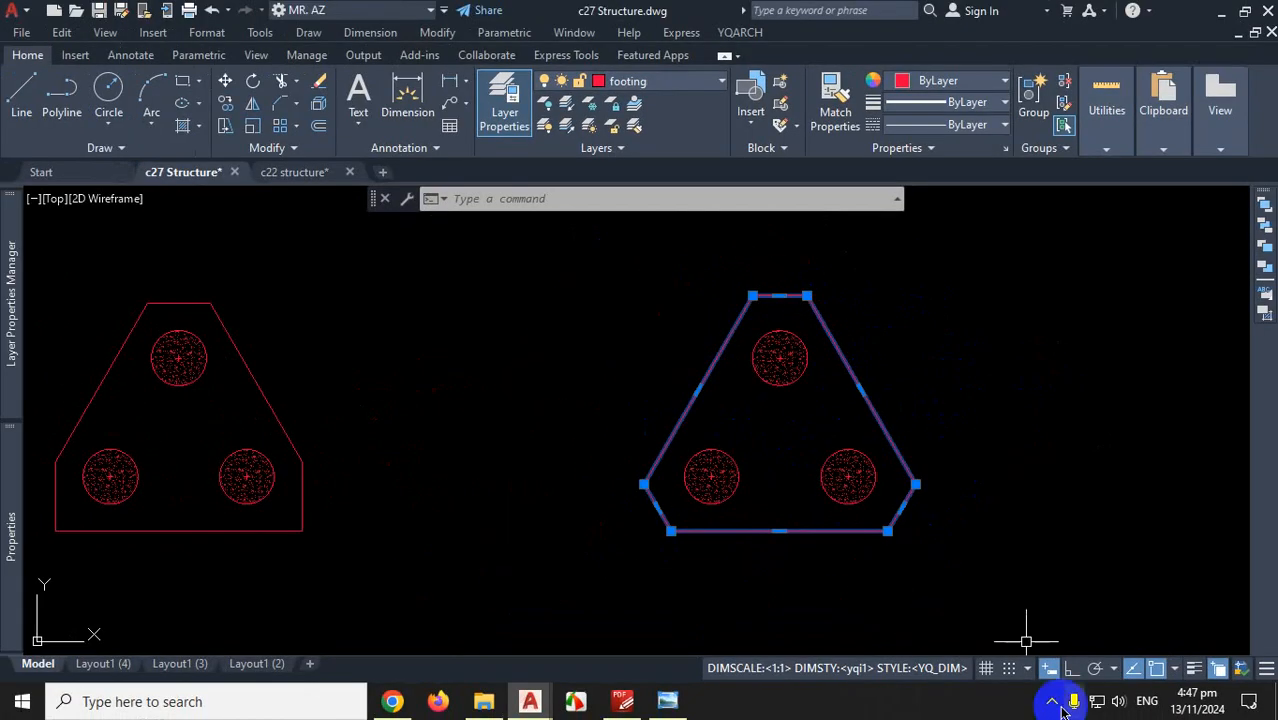
left_click(1051, 703)
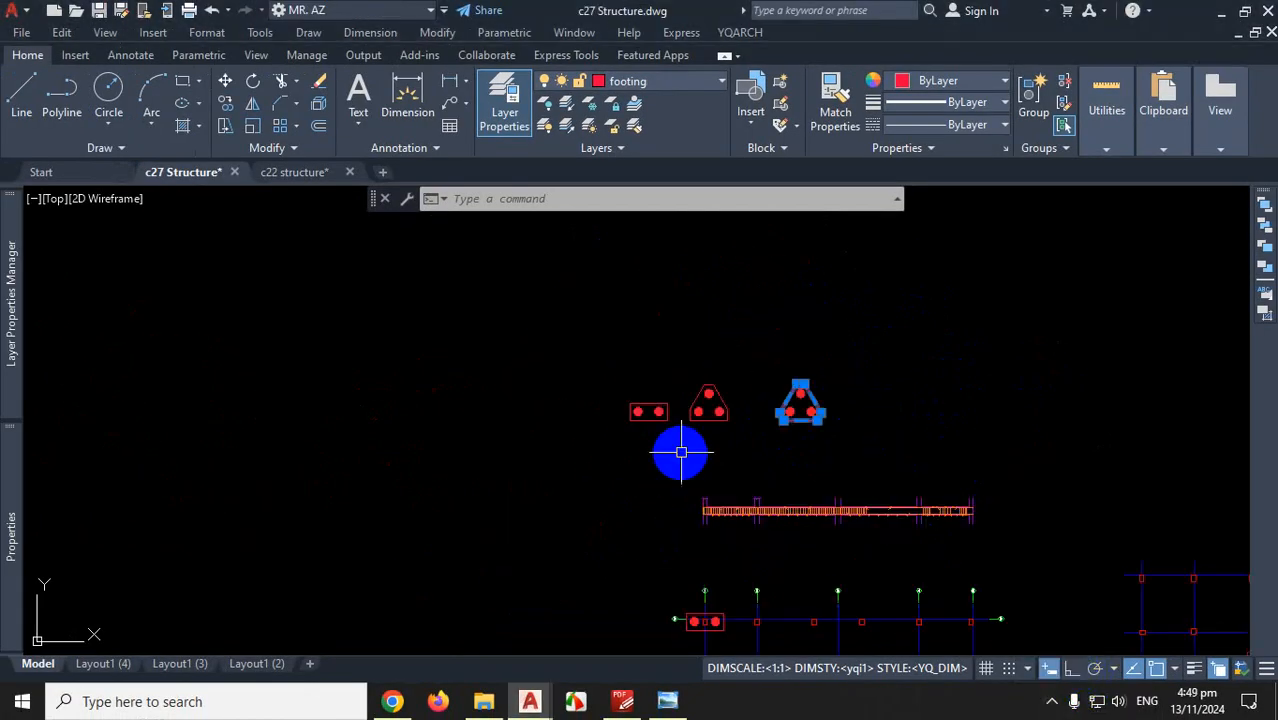
key("Escape")
scroll(650, 415, "up", 3)
scroll(632, 413, "up", 4)
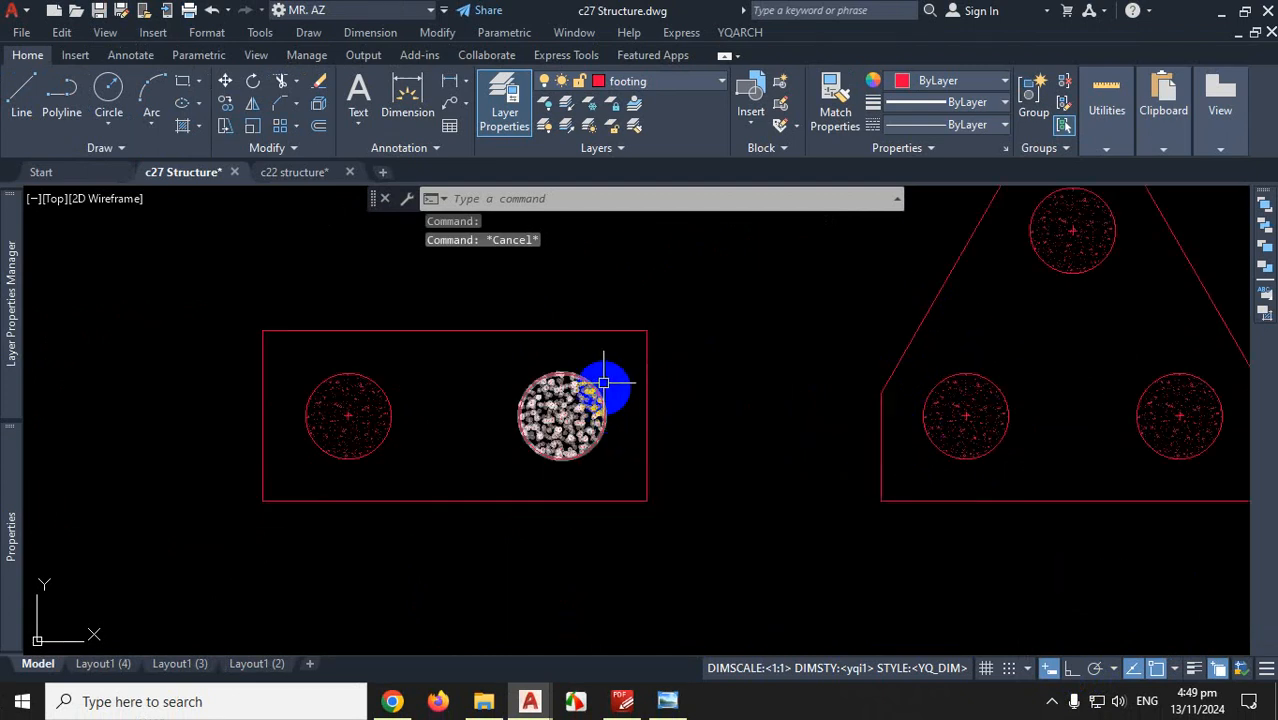
Copy the two piles of the two-pile footing horizontally with Ortho on to the empty space beyond the chamfered footing
left_click(585, 365)
left_click(339, 468)
left_click(420, 483)
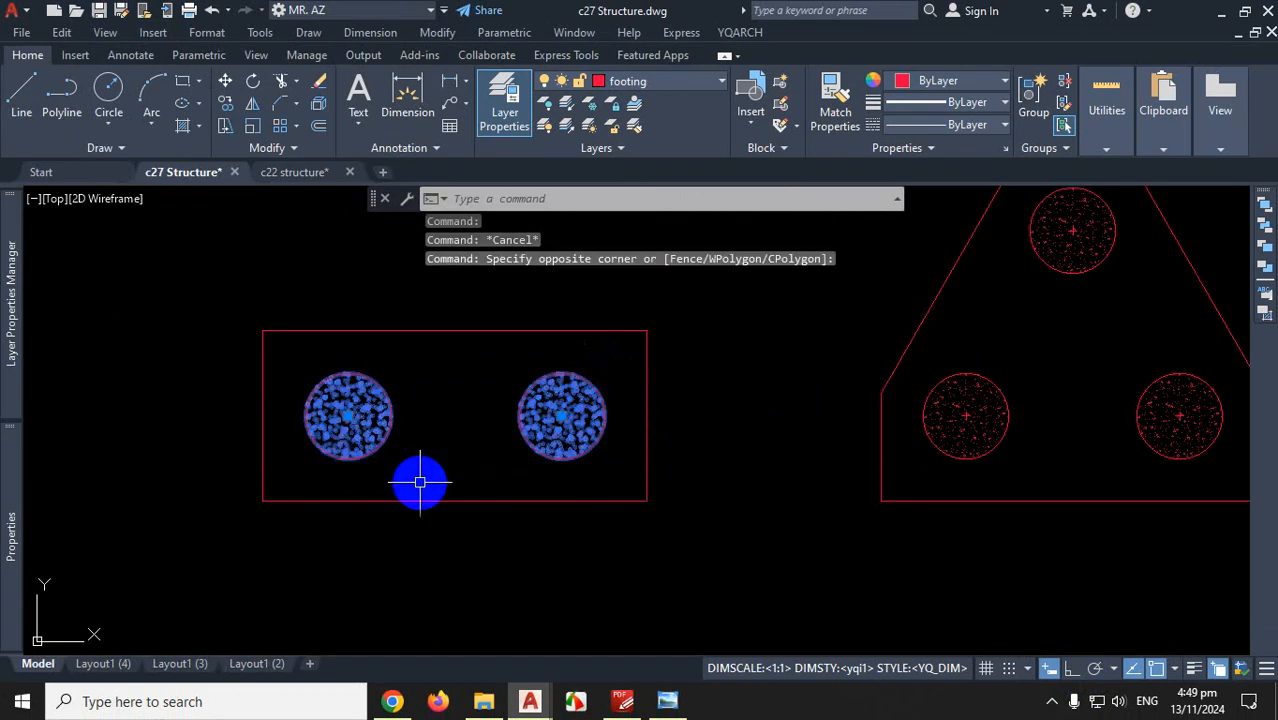
type("co")
key("Return")
left_click(420, 482)
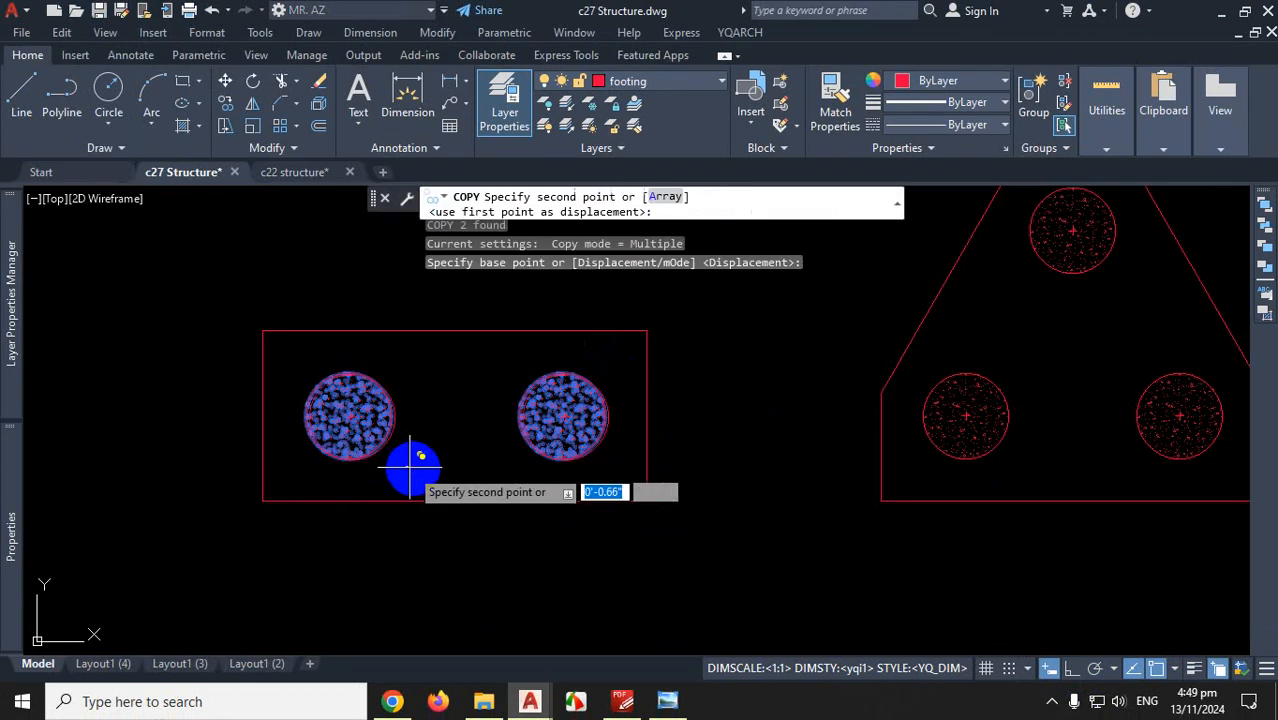
scroll(413, 467, "down", 4)
left_click(1071, 668)
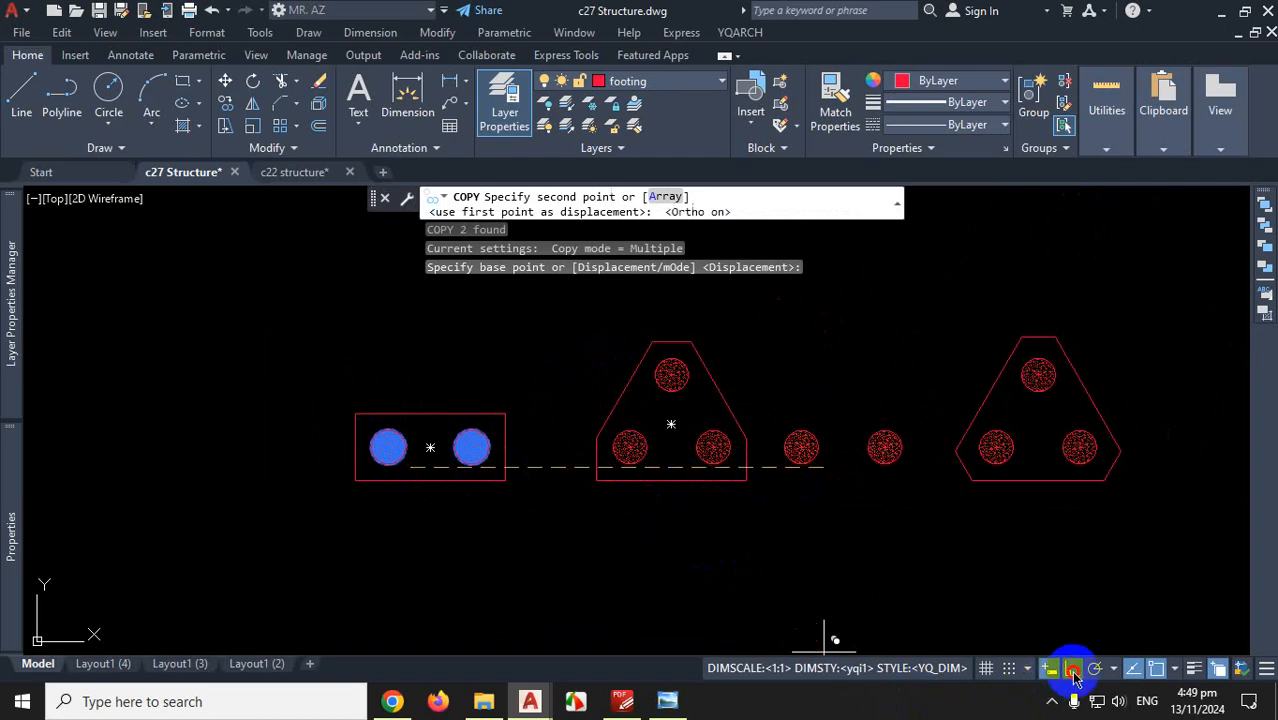
scroll(522, 487, "down", 2)
scroll(525, 487, "down", 2)
scroll(840, 485, "up", 3)
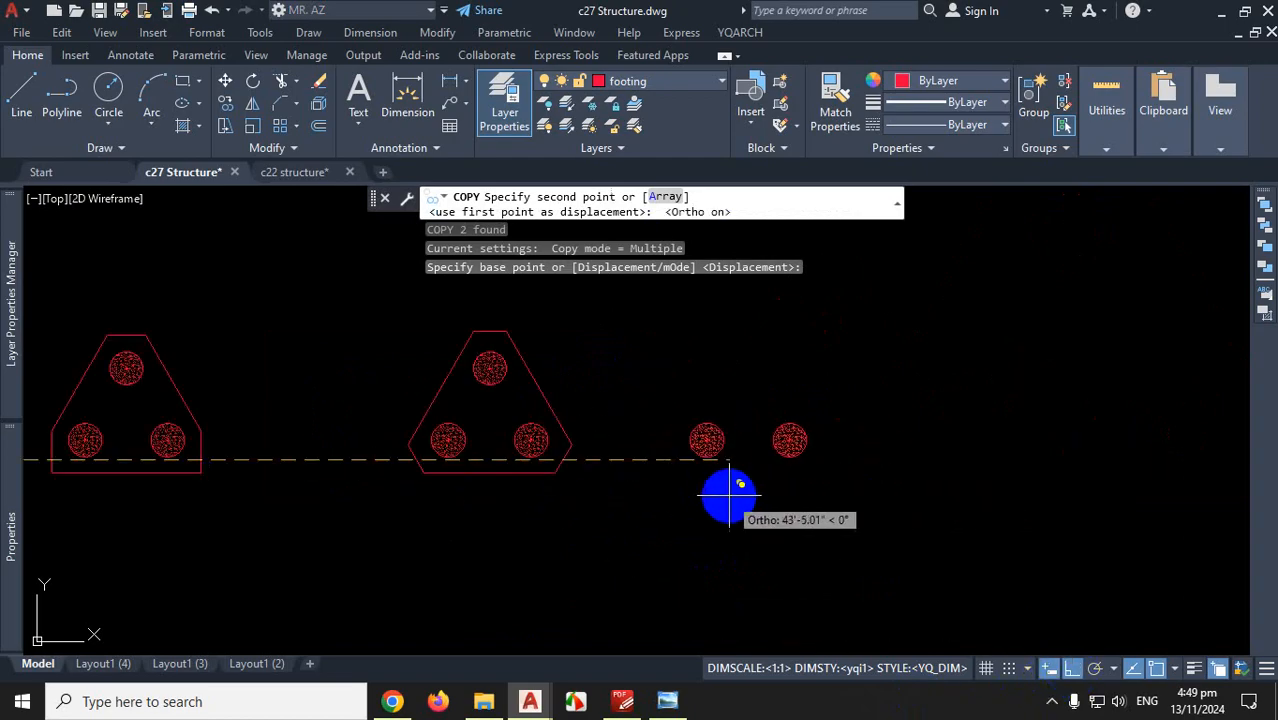
left_click(788, 502)
key("Escape")
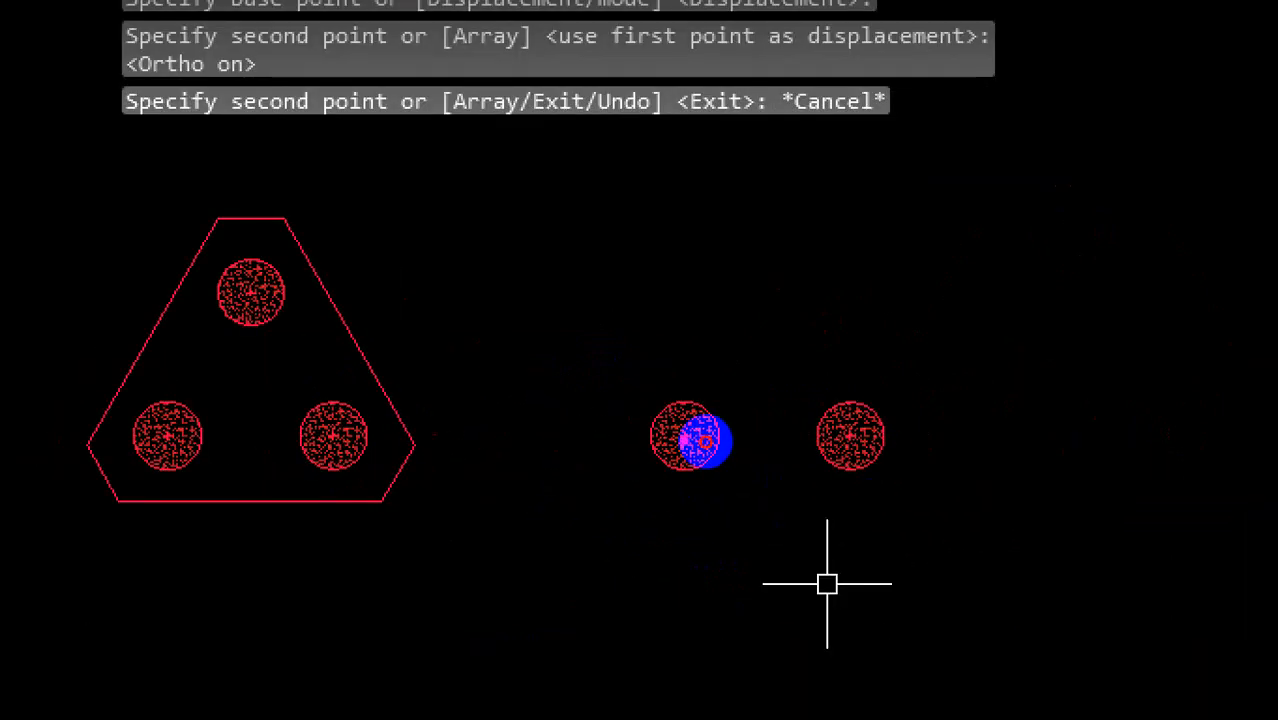
left_click_drag(706, 441, 798, 439)
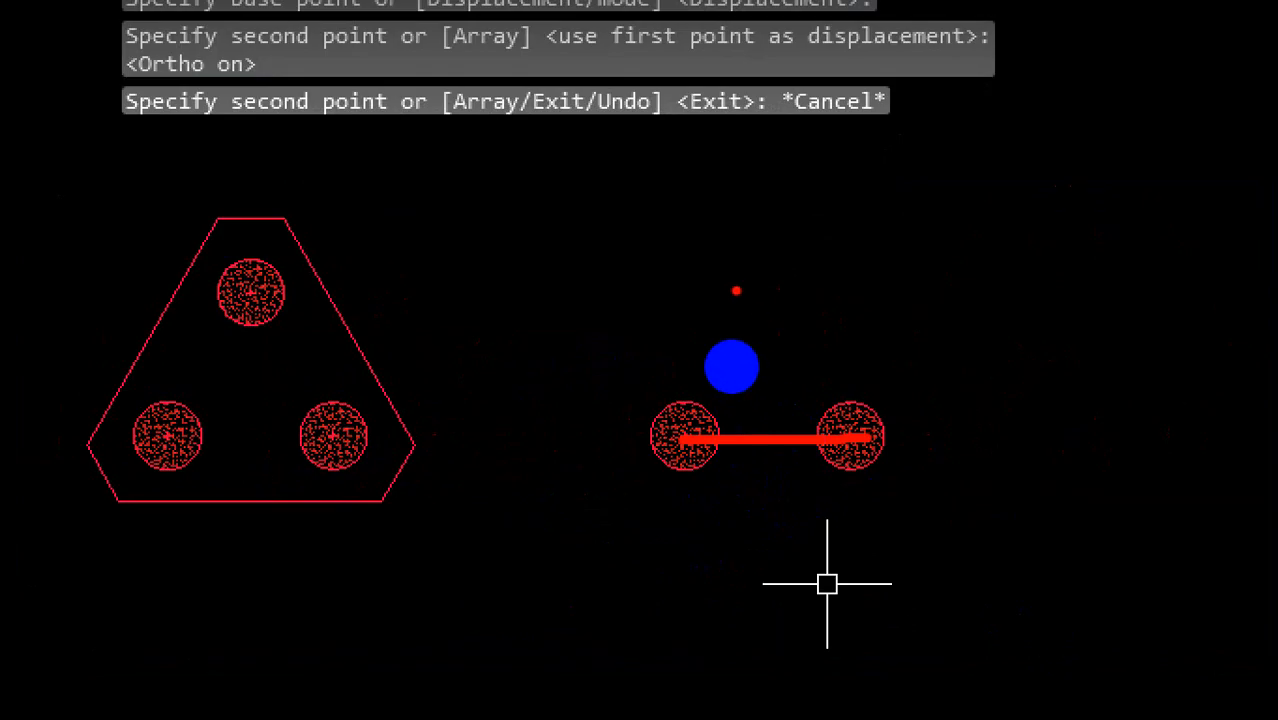
left_click_drag(696, 328, 788, 327)
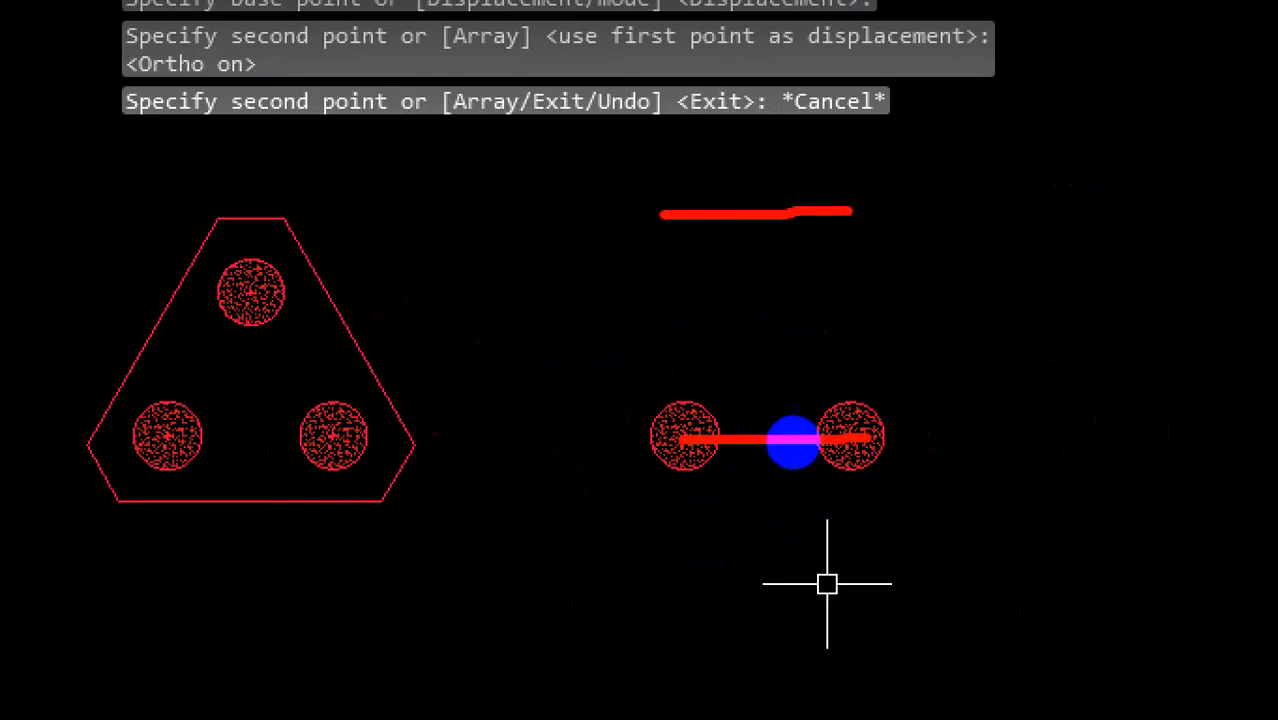
mouse_move(860, 437)
left_mouse_down()
mouse_move(868, 262)
mouse_move(885, 245)
left_mouse_up()
mouse_move(907, 318)
left_mouse_down()
mouse_move(892, 379)
mouse_move(940, 311)
mouse_move(978, 318)
left_mouse_up()
key("Escape")
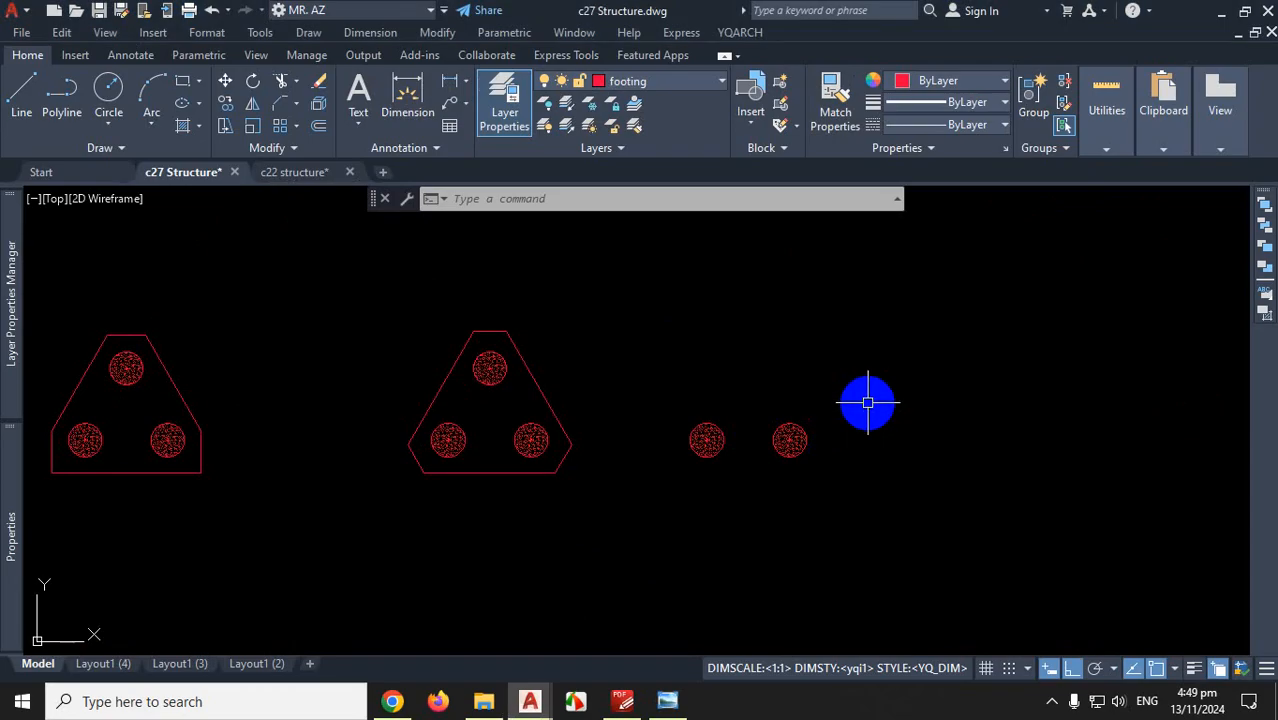
Copy the two new piles 50 straight up, using a pile centre as base point, to form a four-pile square
left_click(868, 402)
left_click(648, 506)
type("co")
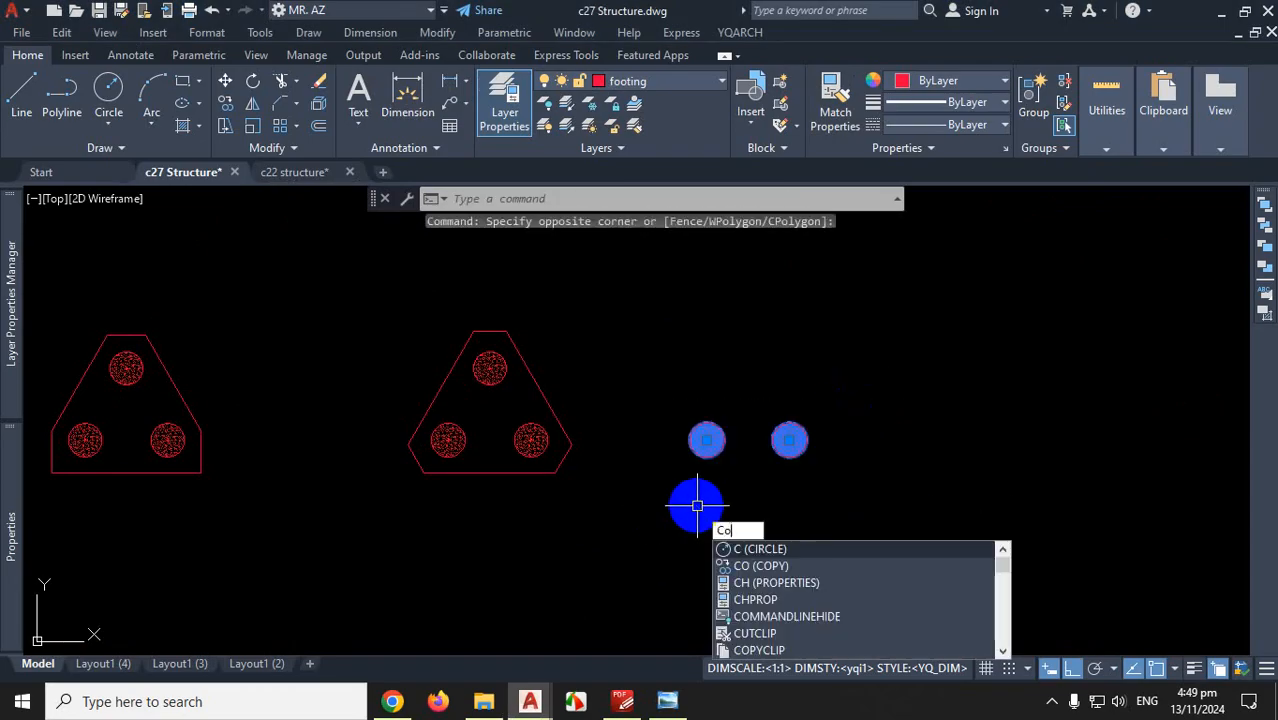
key("Return")
scroll(710, 470, "up", 5)
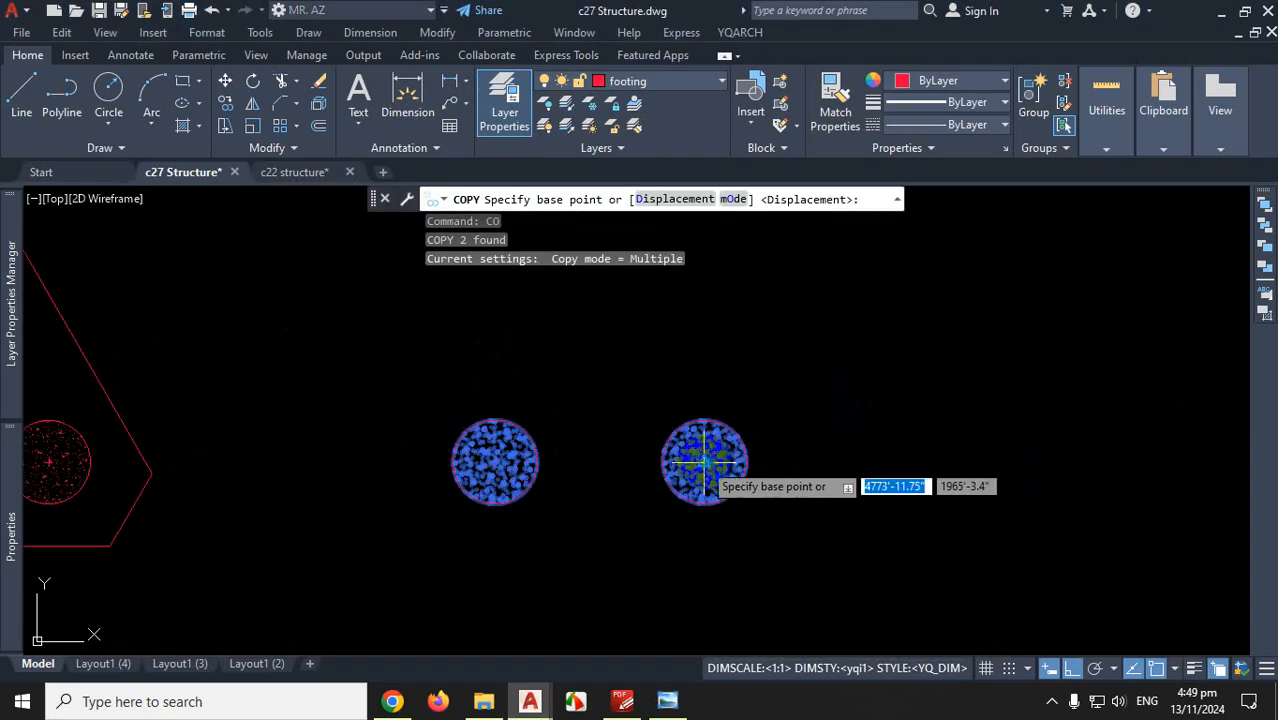
left_click(706, 462)
scroll(706, 462, "down", 5)
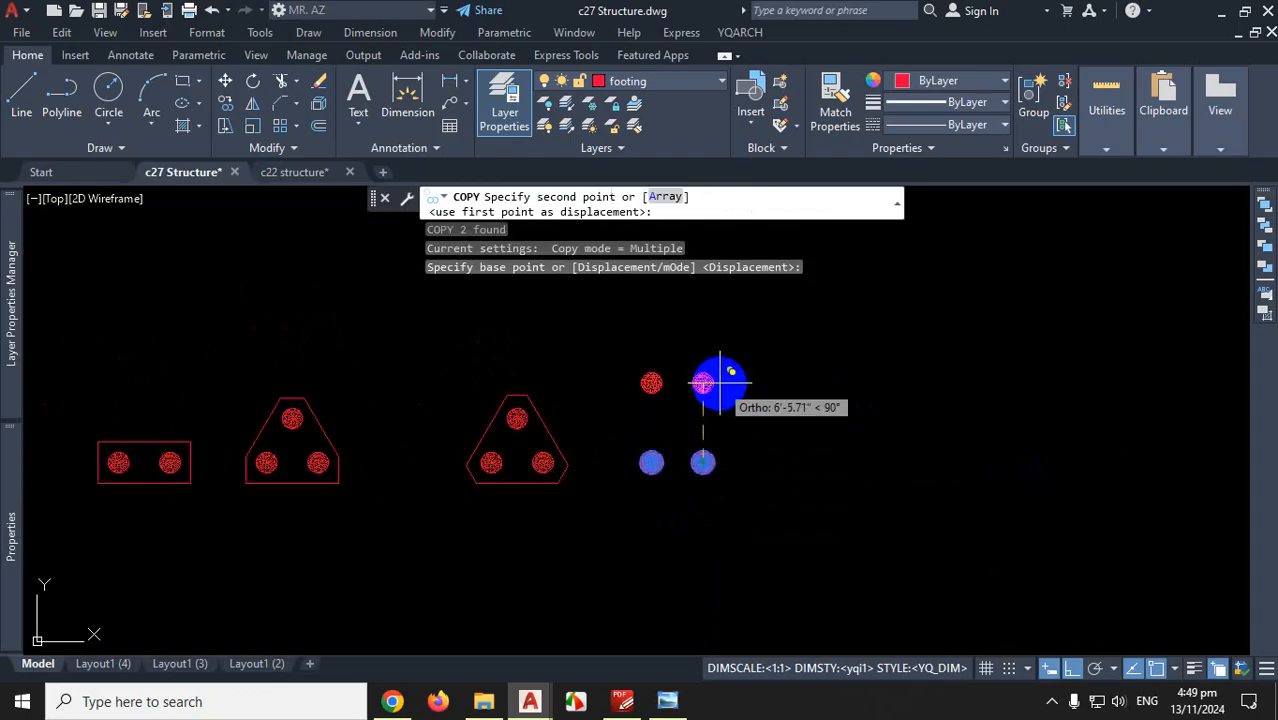
type("5")
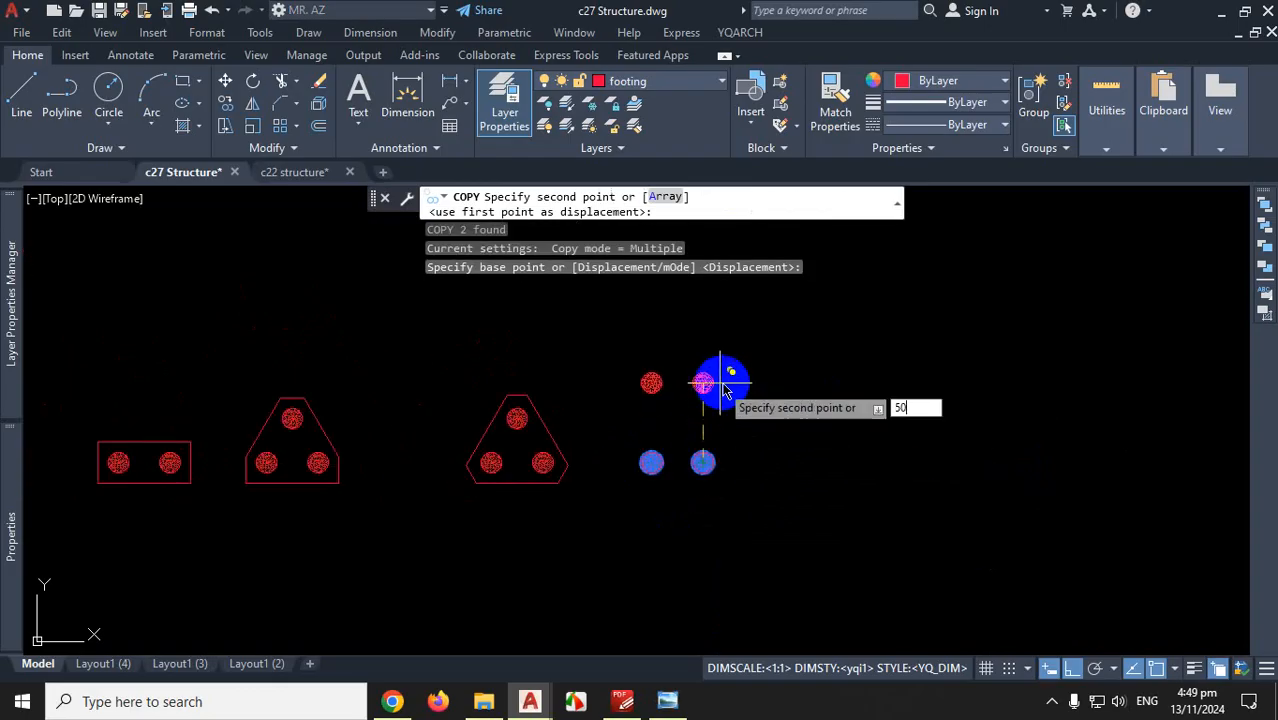
type("0")
key("Return")
key("Escape")
scroll(670, 428, "up", 4)
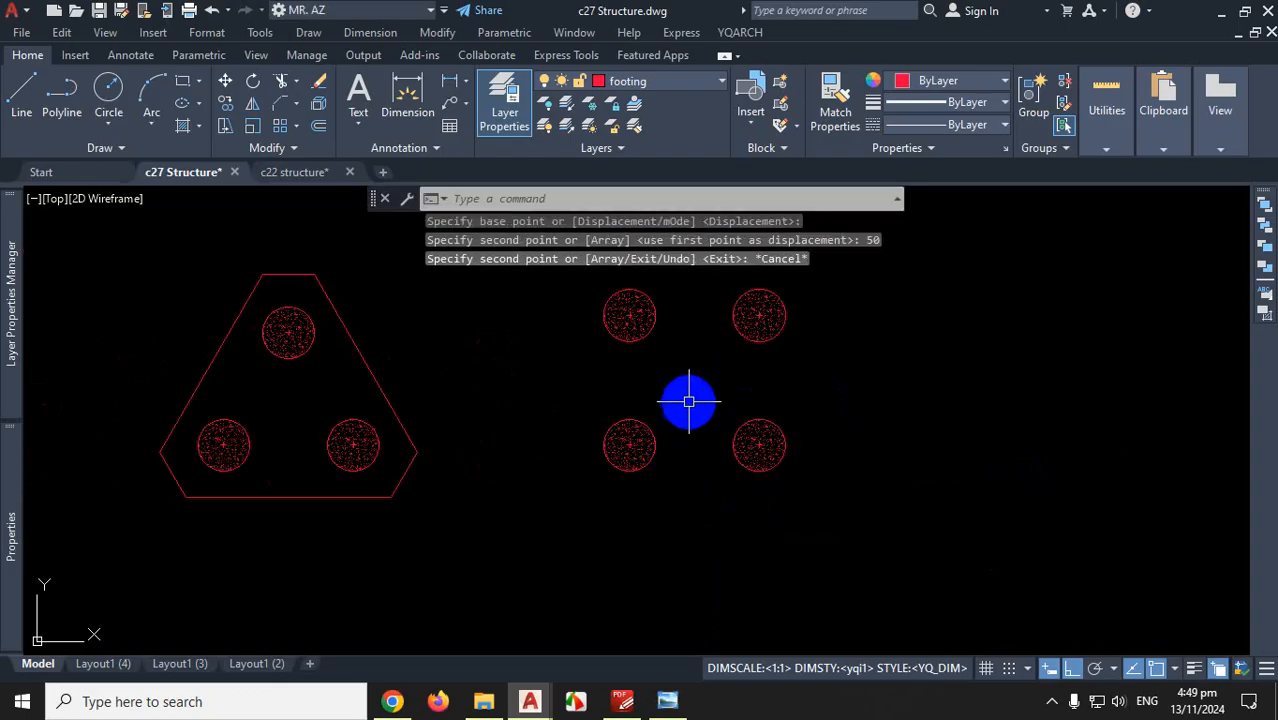
scroll(689, 401, "down", 3)
scroll(700, 380, "up", 5)
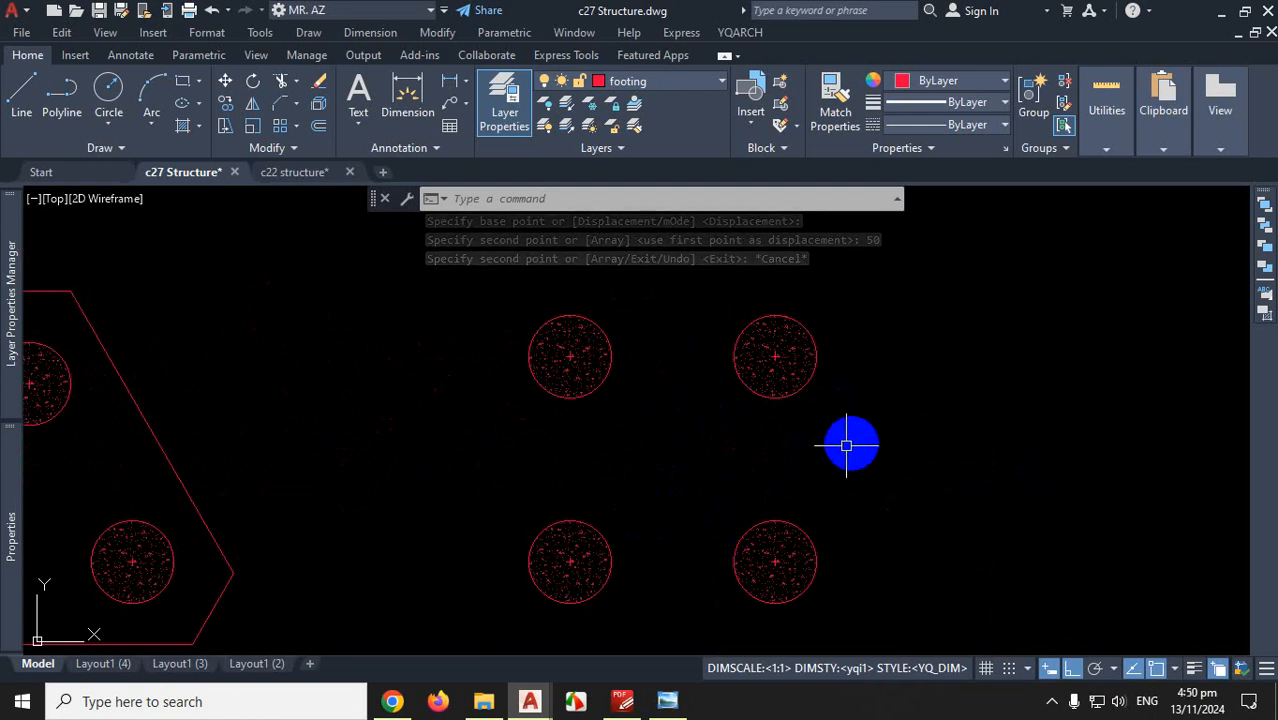
key("ctrl+1")
left_click(776, 496)
mouse_move(570, 563)
left_mouse_down()
mouse_move(774, 571)
mouse_move(769, 373)
left_mouse_up()
mouse_move(770, 218)
left_mouse_down()
mouse_move(385, 214)
mouse_move(317, 371)
mouse_move(328, 658)
left_mouse_up()
key("Escape")
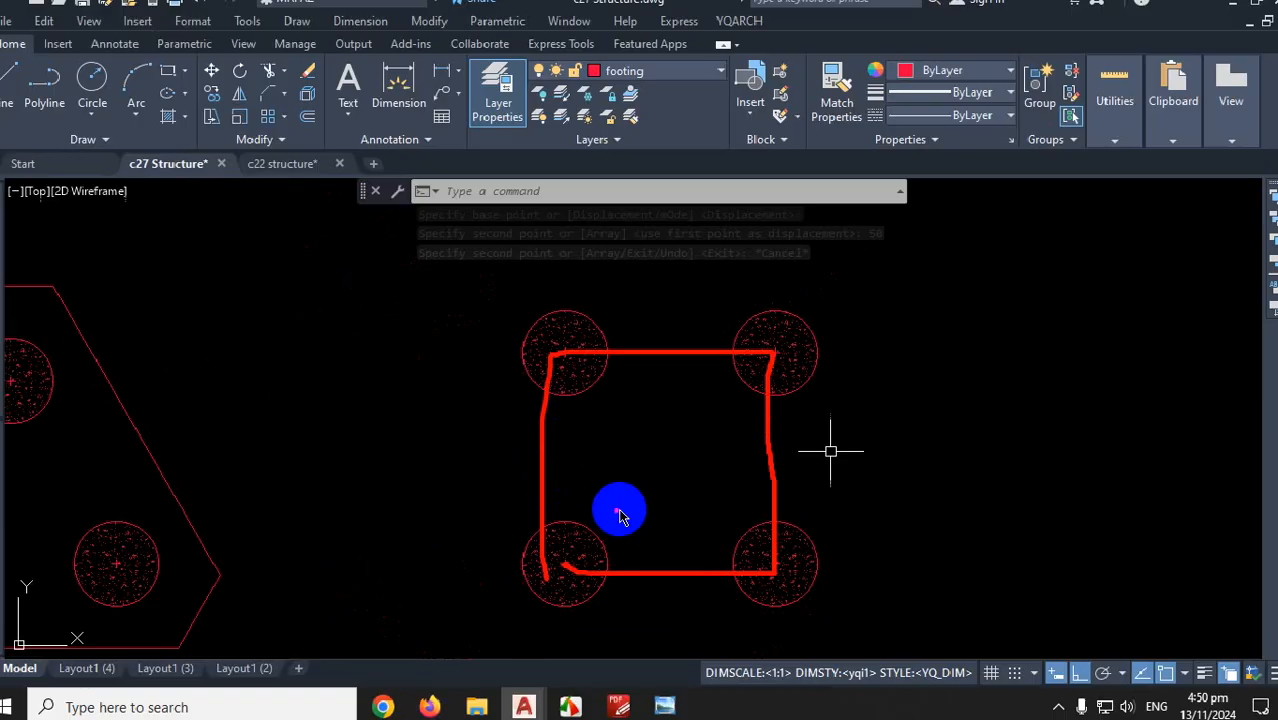
left_click(1052, 702)
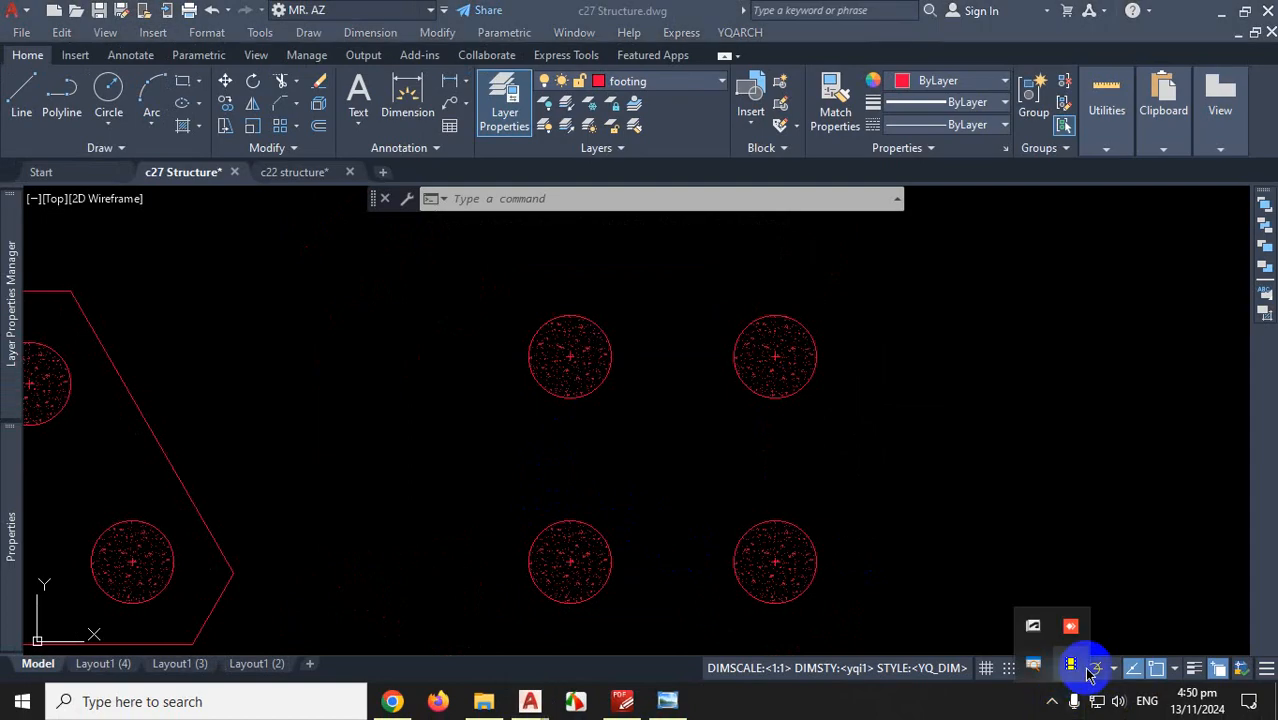
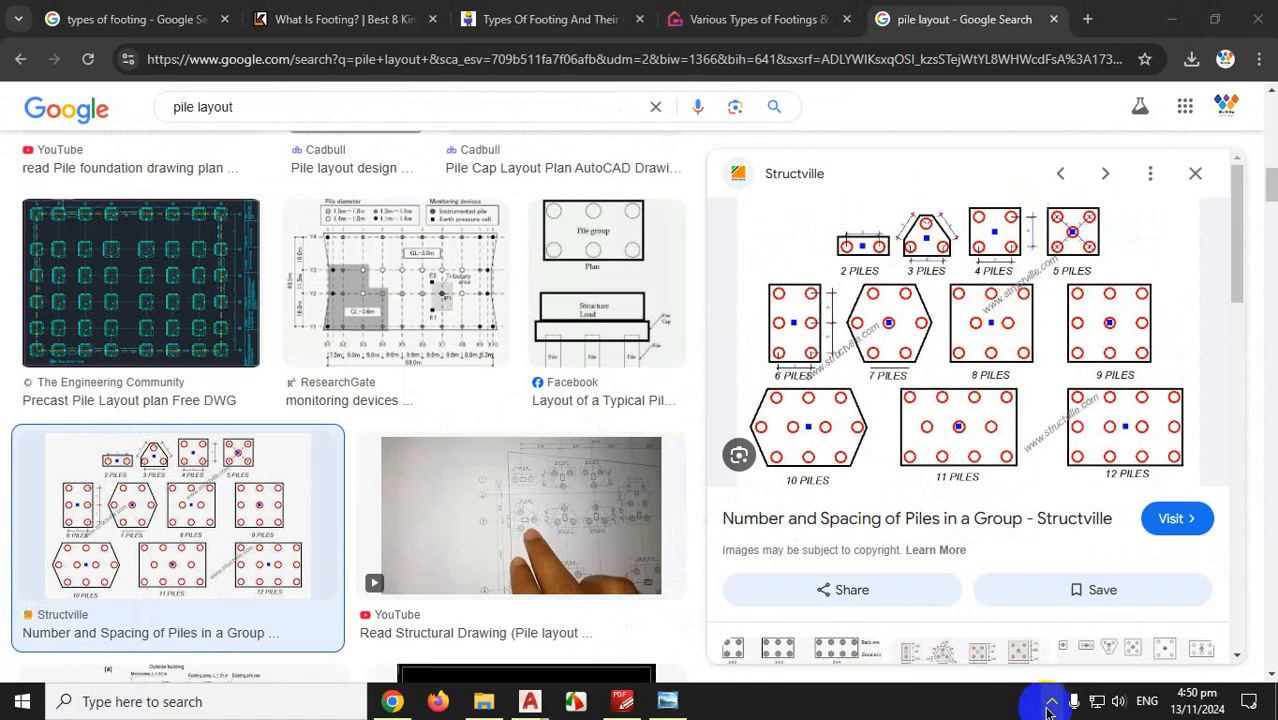
left_click(1052, 702)
left_click(1052, 702)
Switch back to the c27 Structure drawing in AutoCAD and draw a rectangle between diagonally opposite pile centres of the four-pile group
left_click(535, 705)
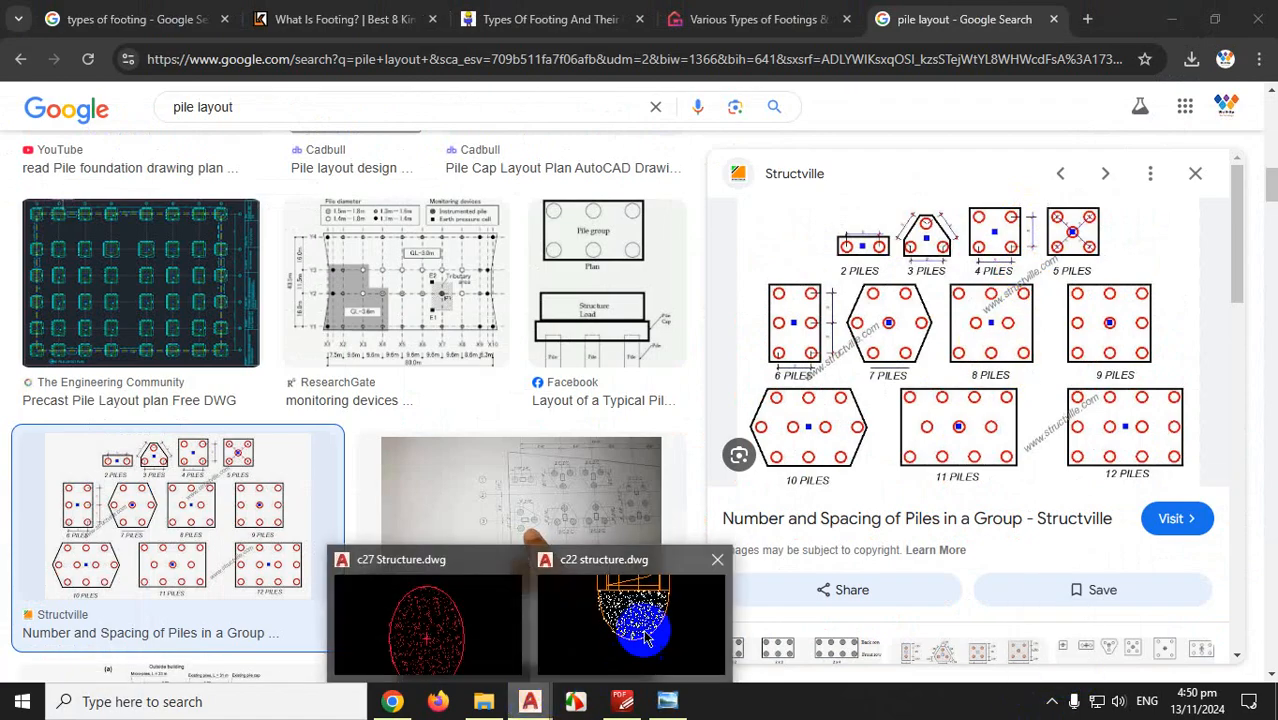
left_click(422, 613)
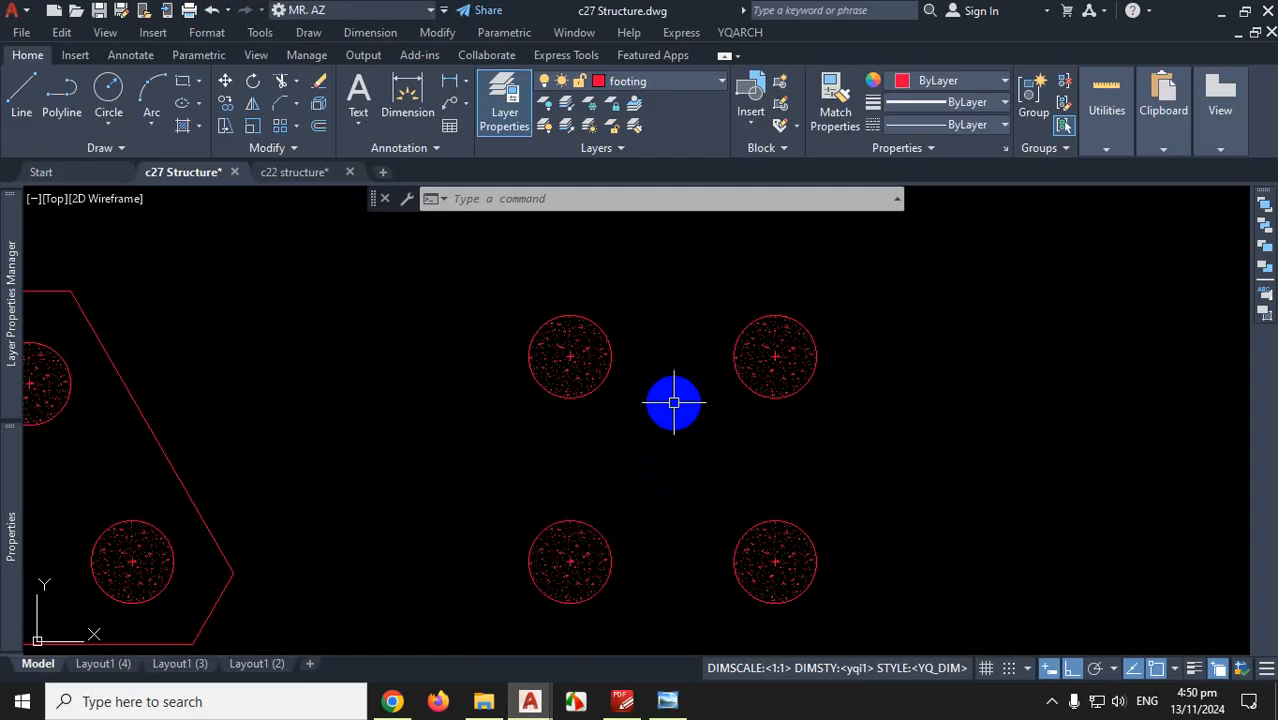
left_click(185, 84)
scroll(605, 405, "up", 3)
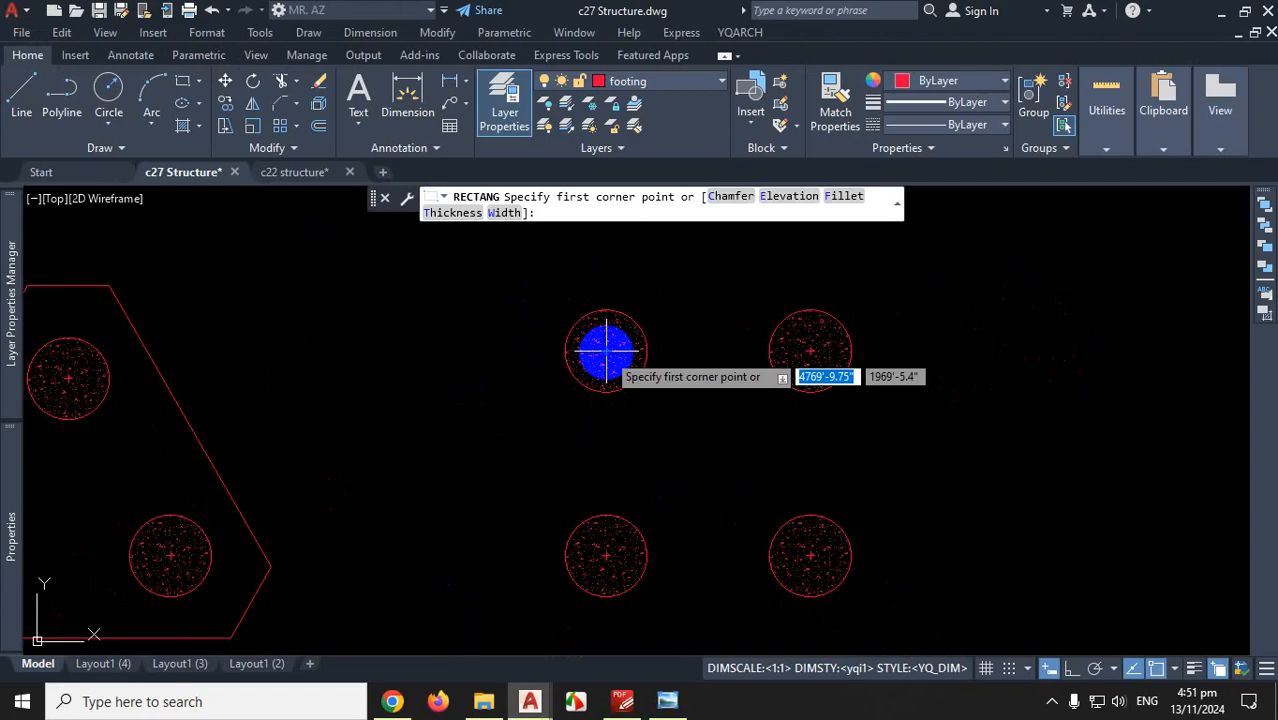
left_click(605, 350)
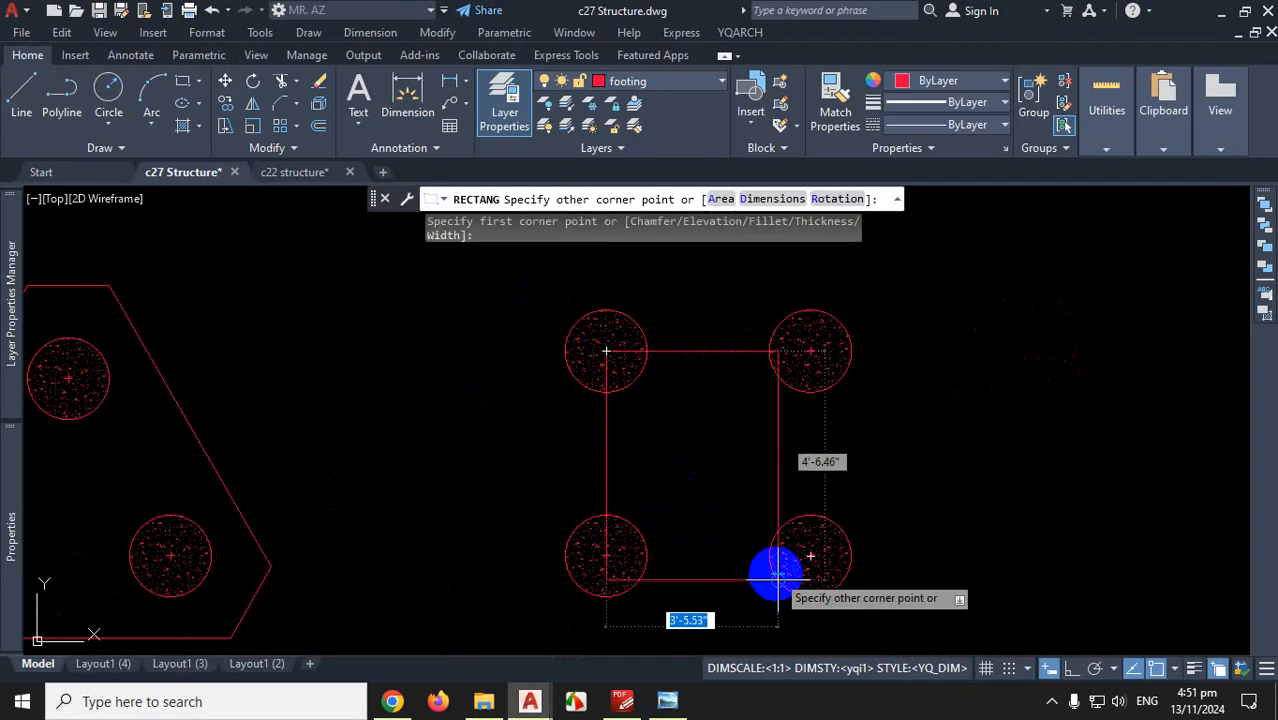
left_click(810, 555)
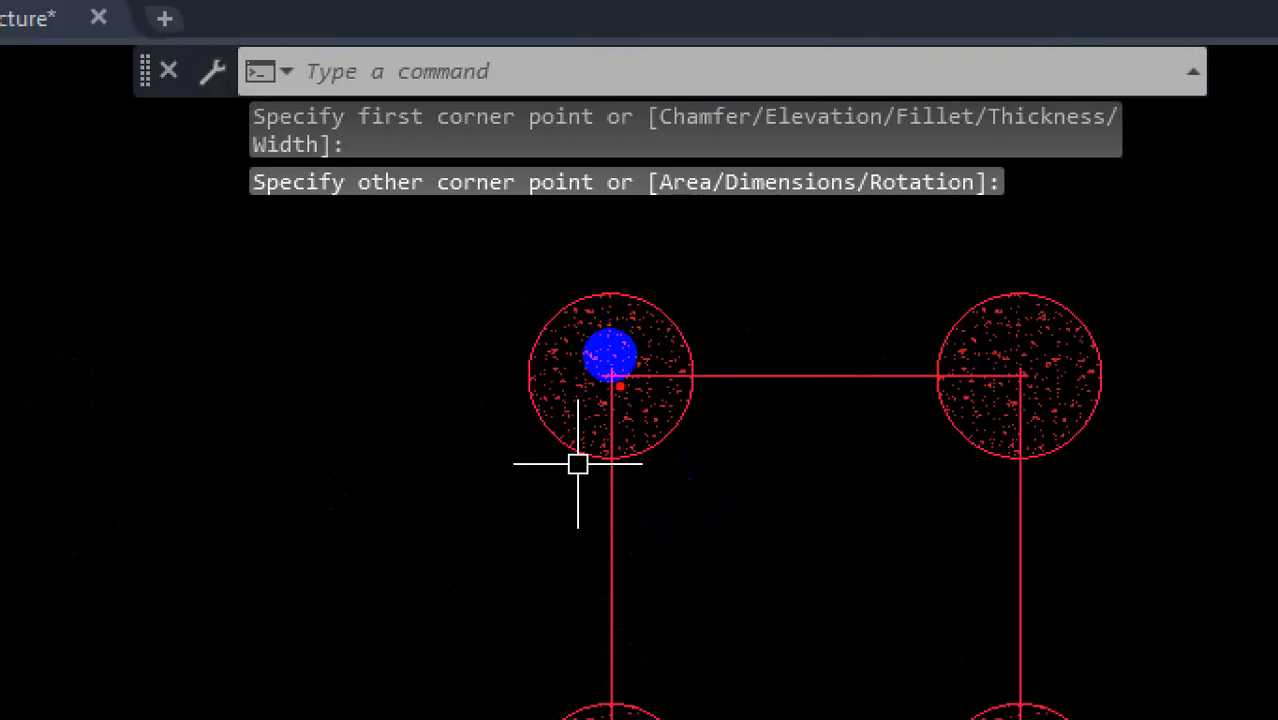
mouse_move(620, 385)
left_mouse_down()
mouse_move(640, 212)
mouse_move(710, 204)
mouse_move(428, 376)
left_mouse_up()
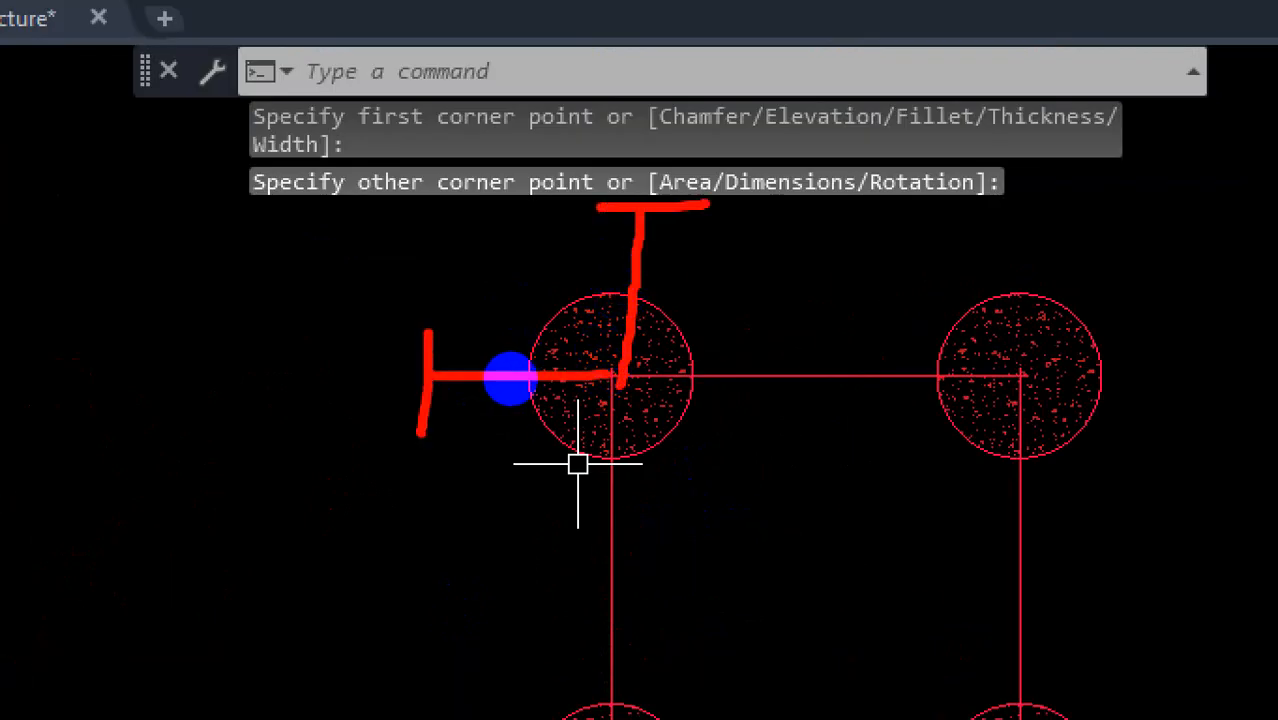
mouse_move(615, 377)
left_mouse_down()
mouse_move(906, 381)
mouse_move(1030, 356)
mouse_move(1043, 520)
left_mouse_up()
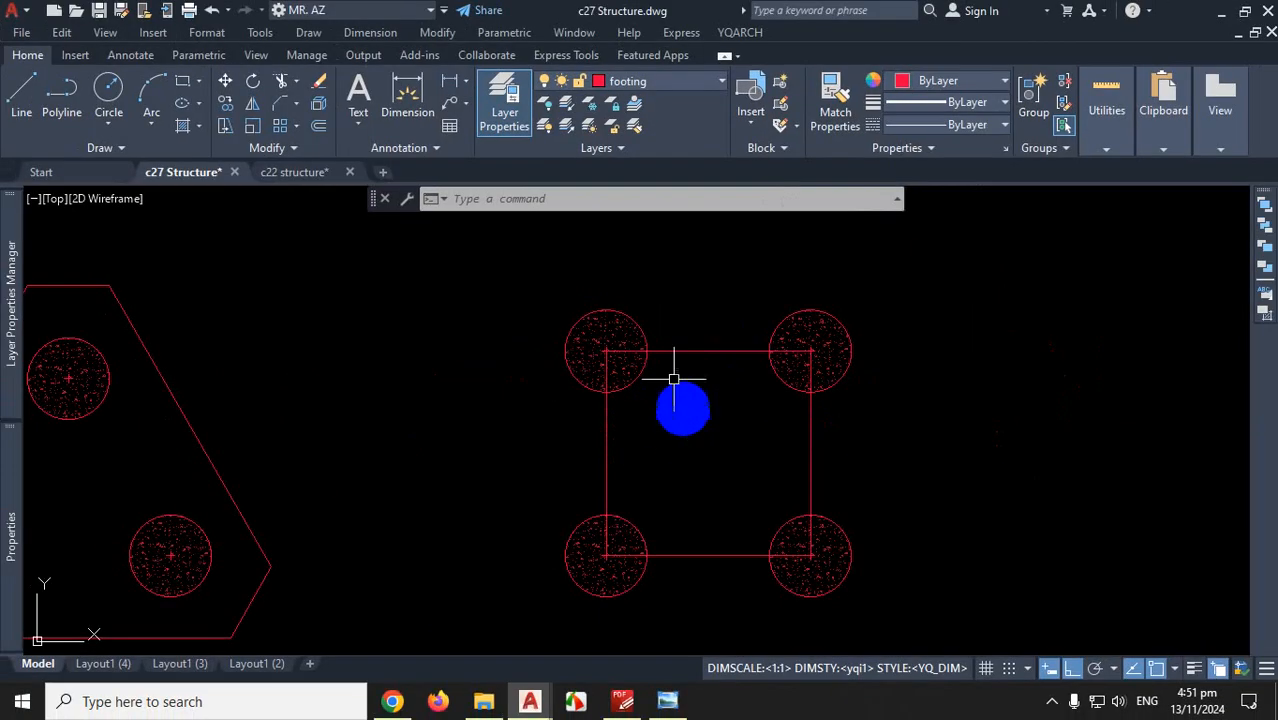
Offset the rectangle through the four pile centres outward by 20 to form the footing outline
scroll(686, 302, "down", 2)
scroll(696, 333, "up", 2)
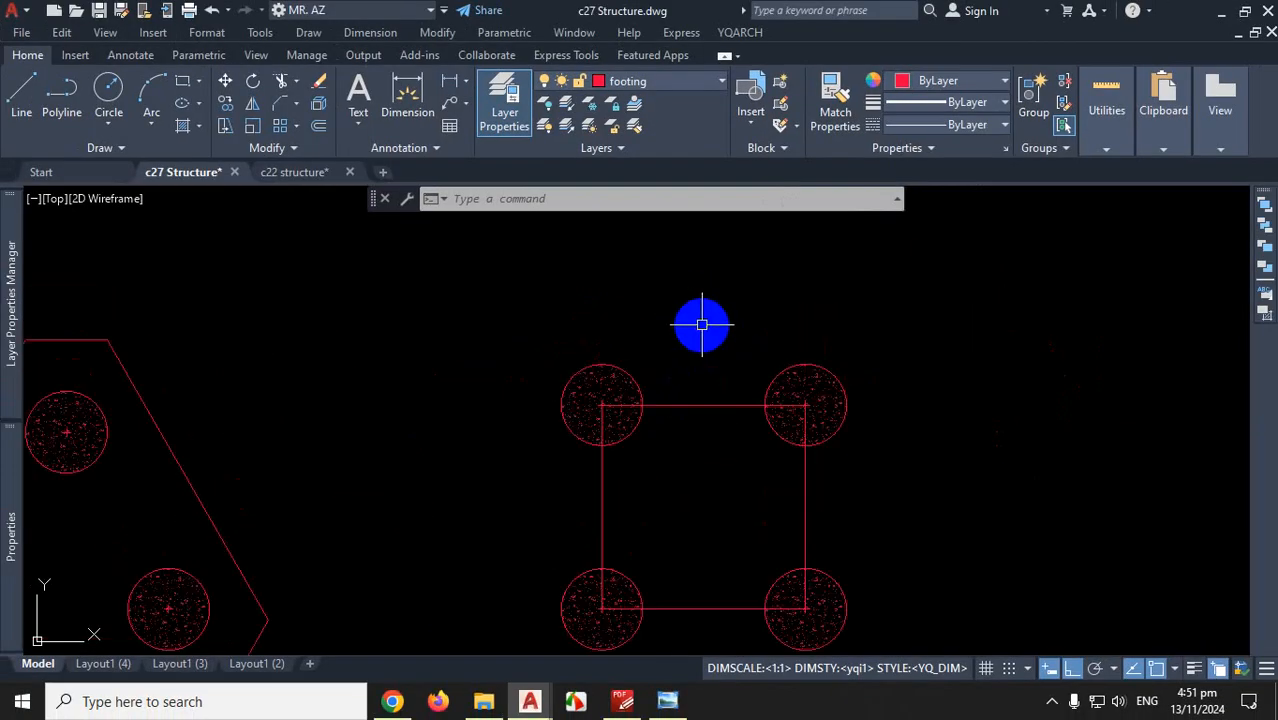
key("Return")
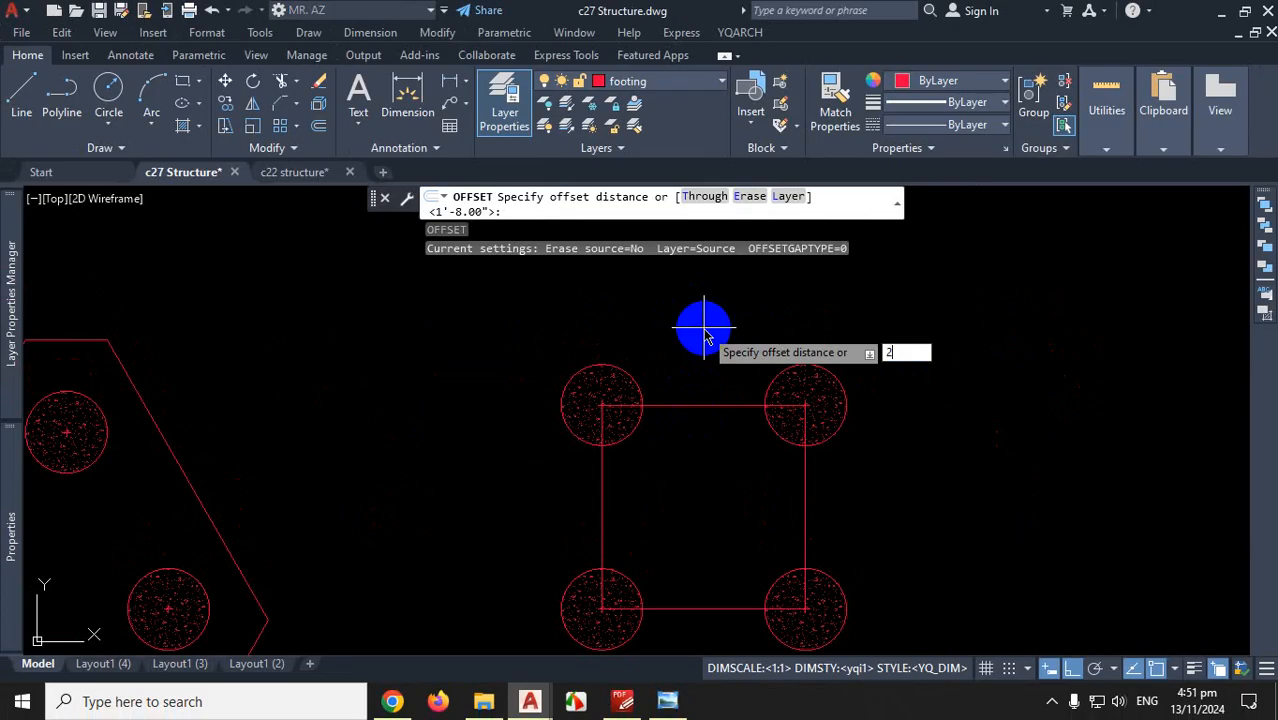
type("20")
key("Return")
left_click(689, 405)
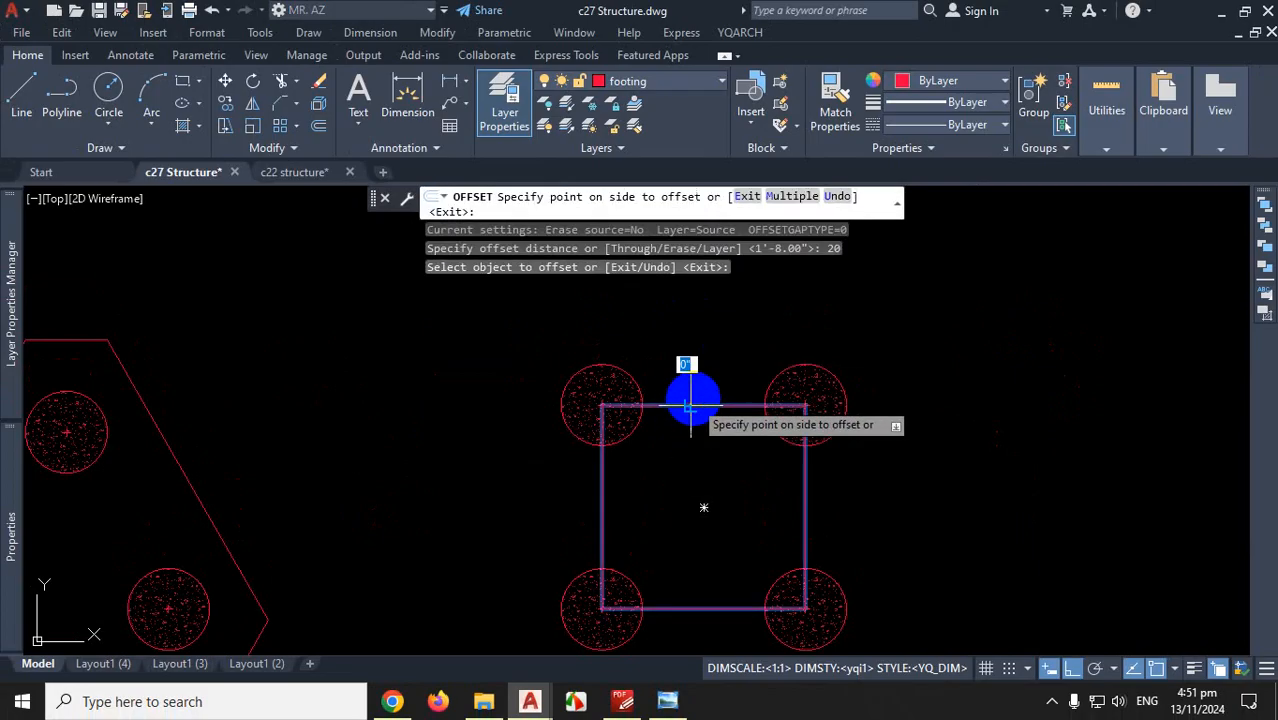
left_click(724, 305)
scroll(900, 320, "down", 3)
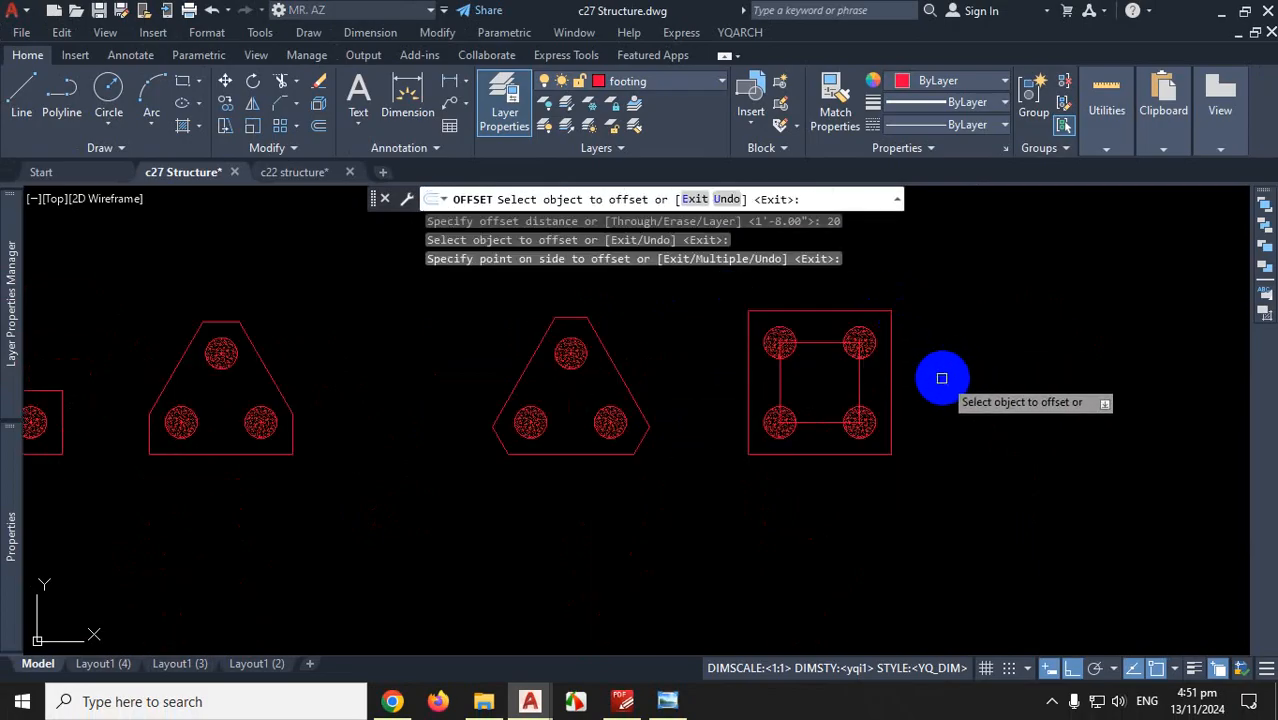
key("Escape")
Erase the inner rectangle connecting the four pile centres, keeping the outer footing outline
scroll(884, 379, "up", 4)
left_click(847, 365)
left_click(762, 386)
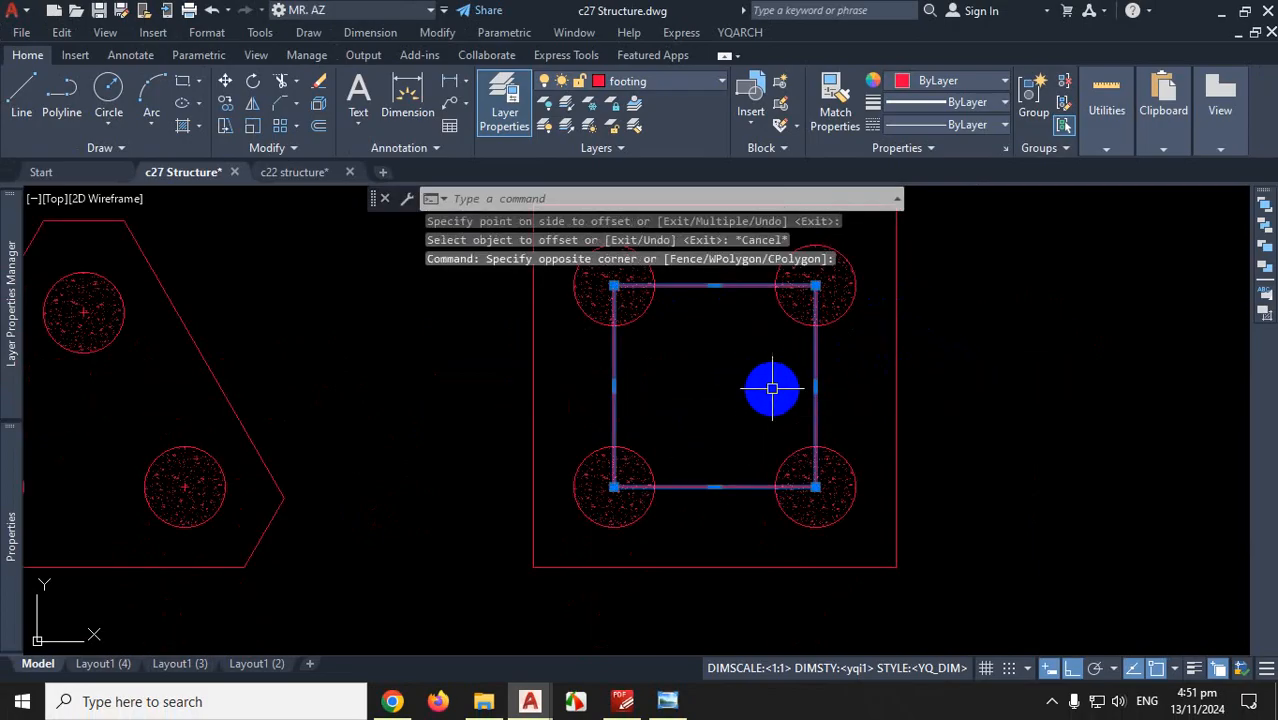
key("Delete")
scroll(800, 410, "down", 6)
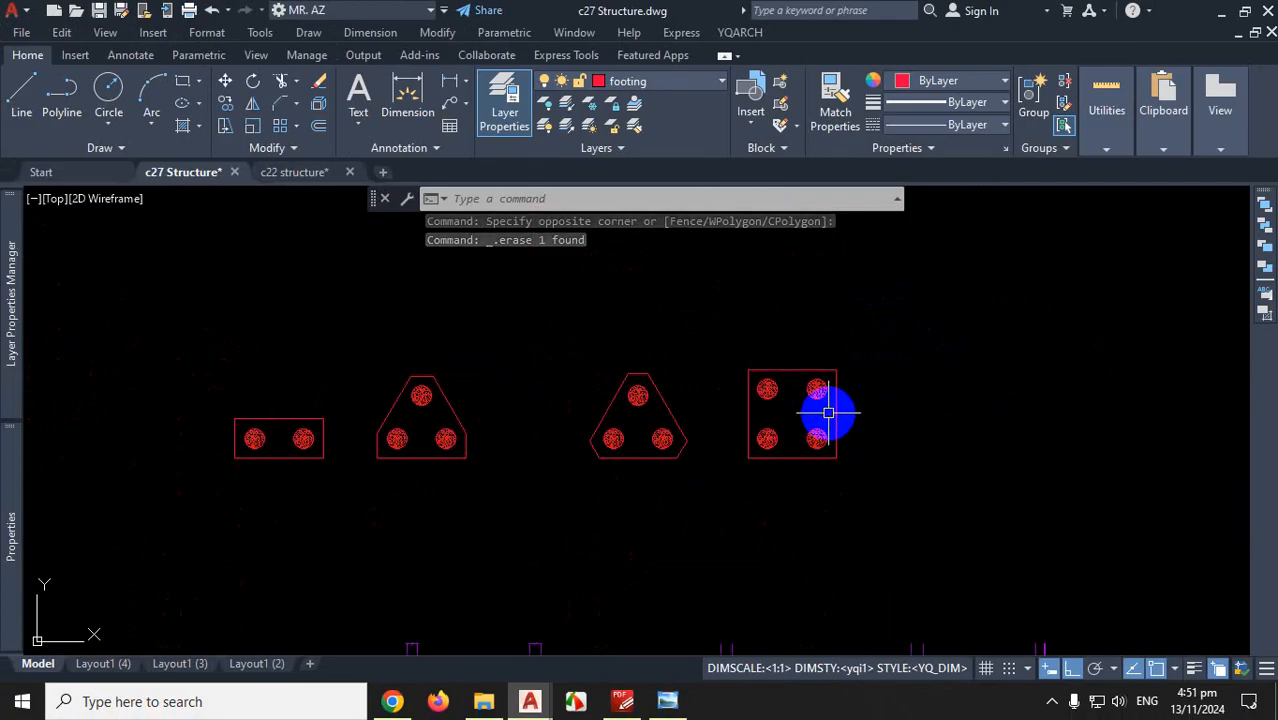
left_click(1052, 702)
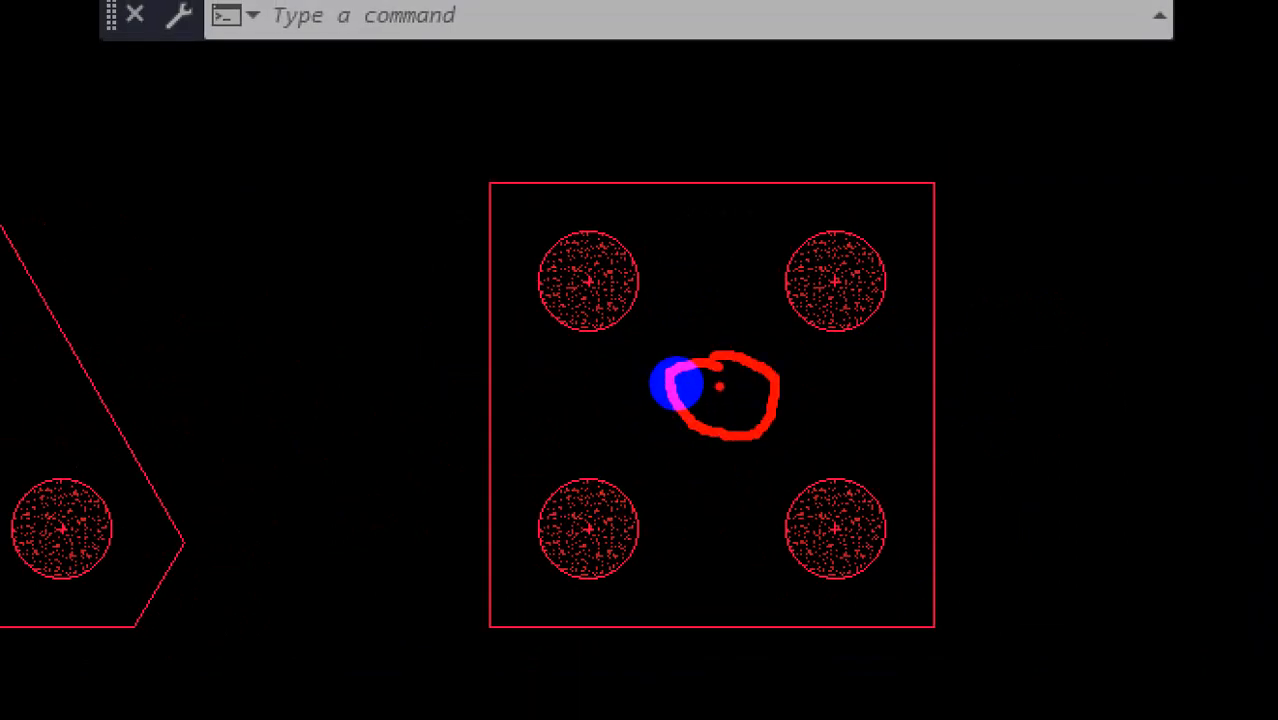
left_click_drag(720, 386, 646, 473)
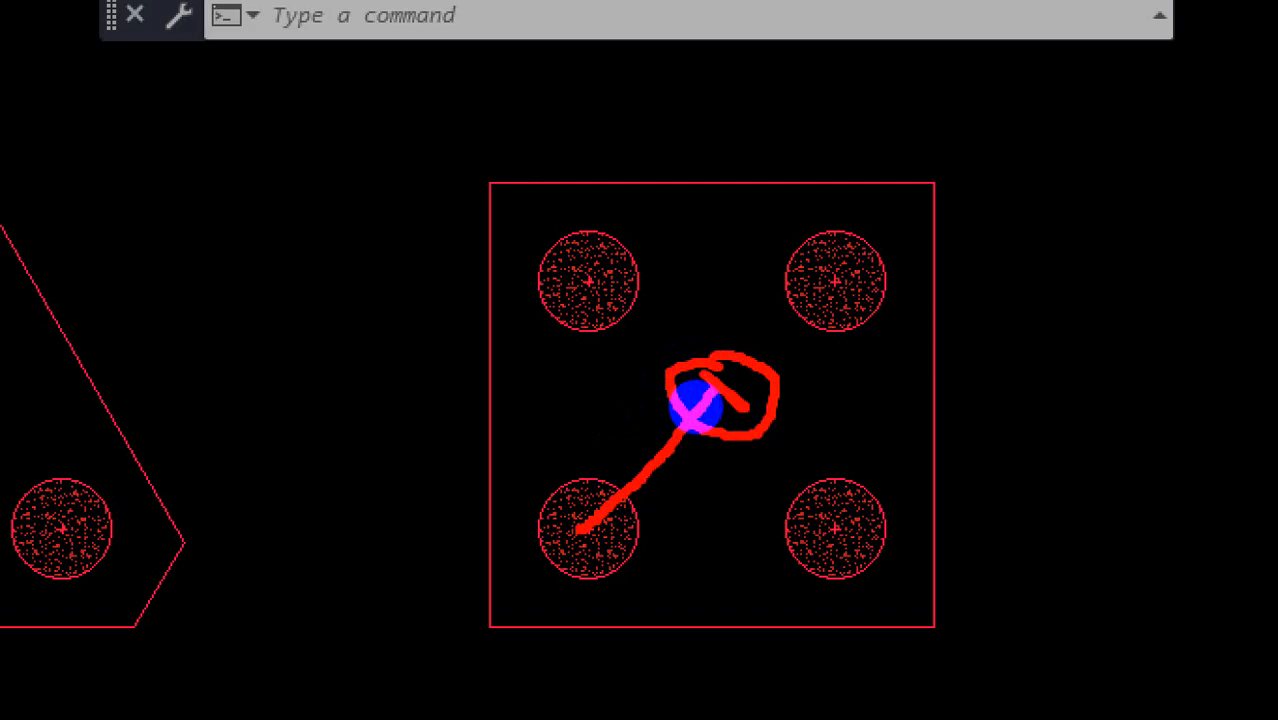
left_click_drag(668, 383, 632, 337)
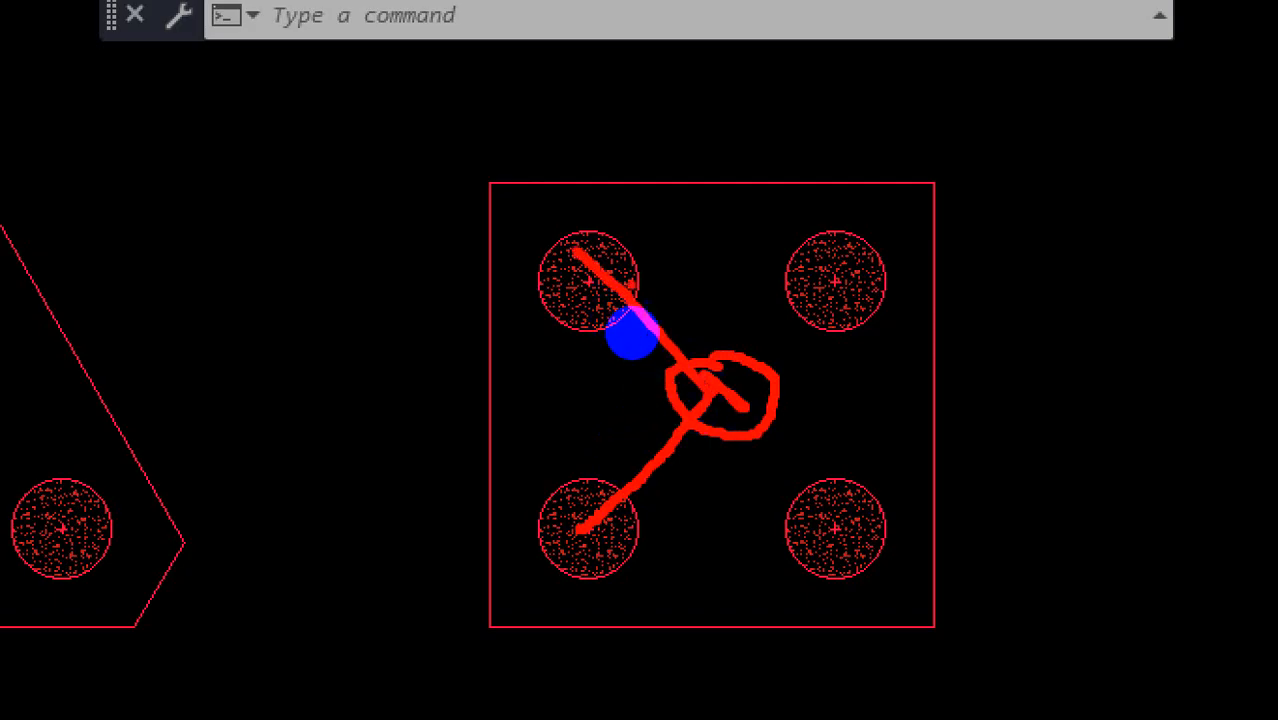
mouse_move(668, 381)
left_mouse_down()
mouse_move(724, 365)
mouse_move(845, 530)
left_mouse_up()
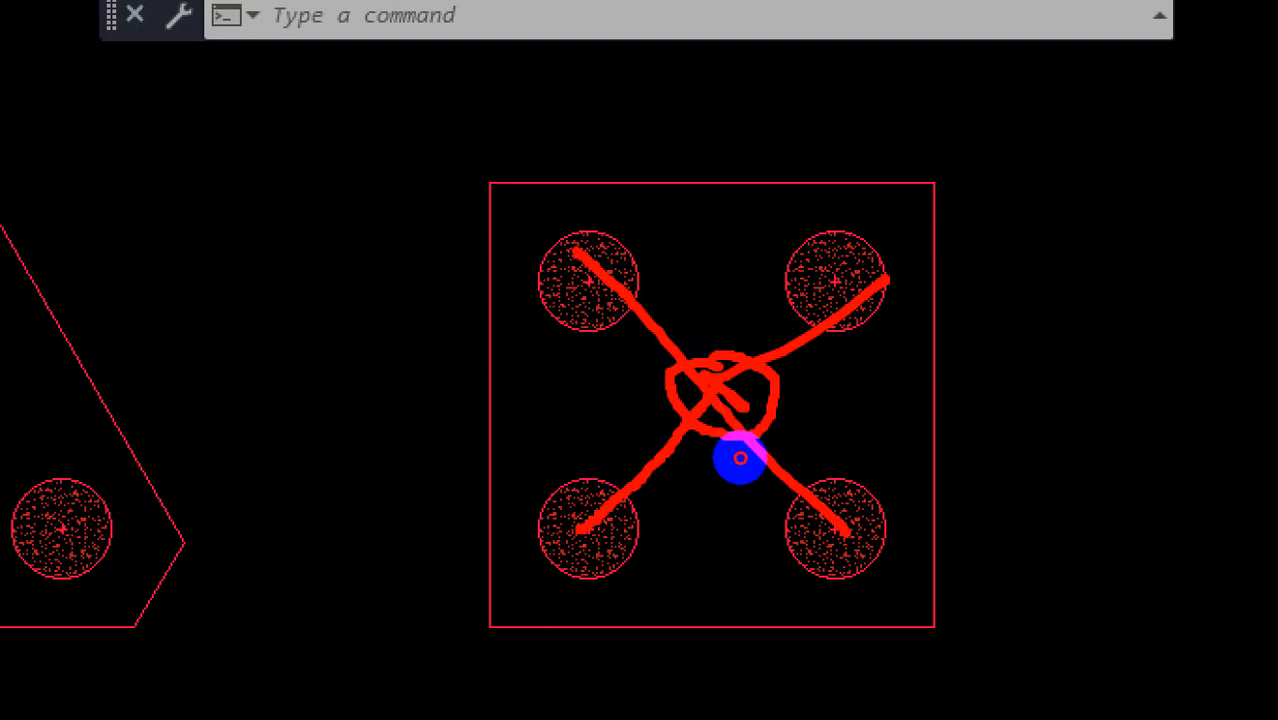
key("Escape")
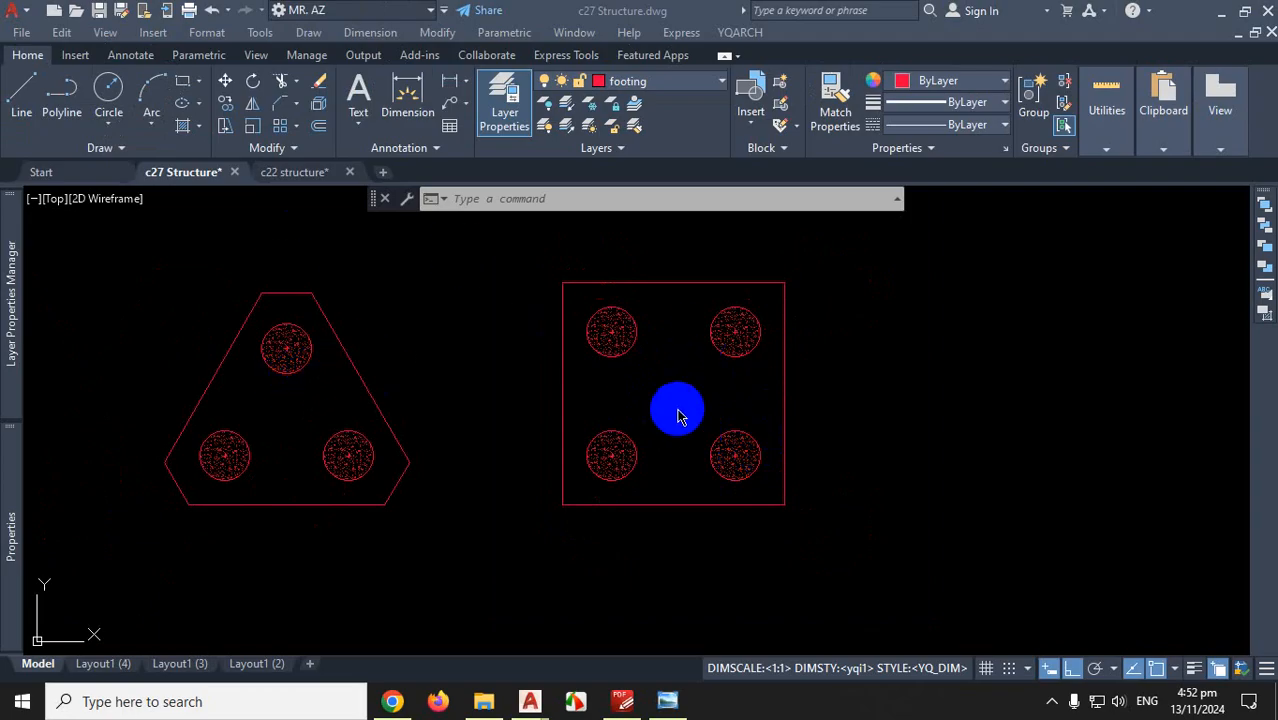
Insert the 20in dia pile block at the centre of the square four-pile footing
left_click(469, 427)
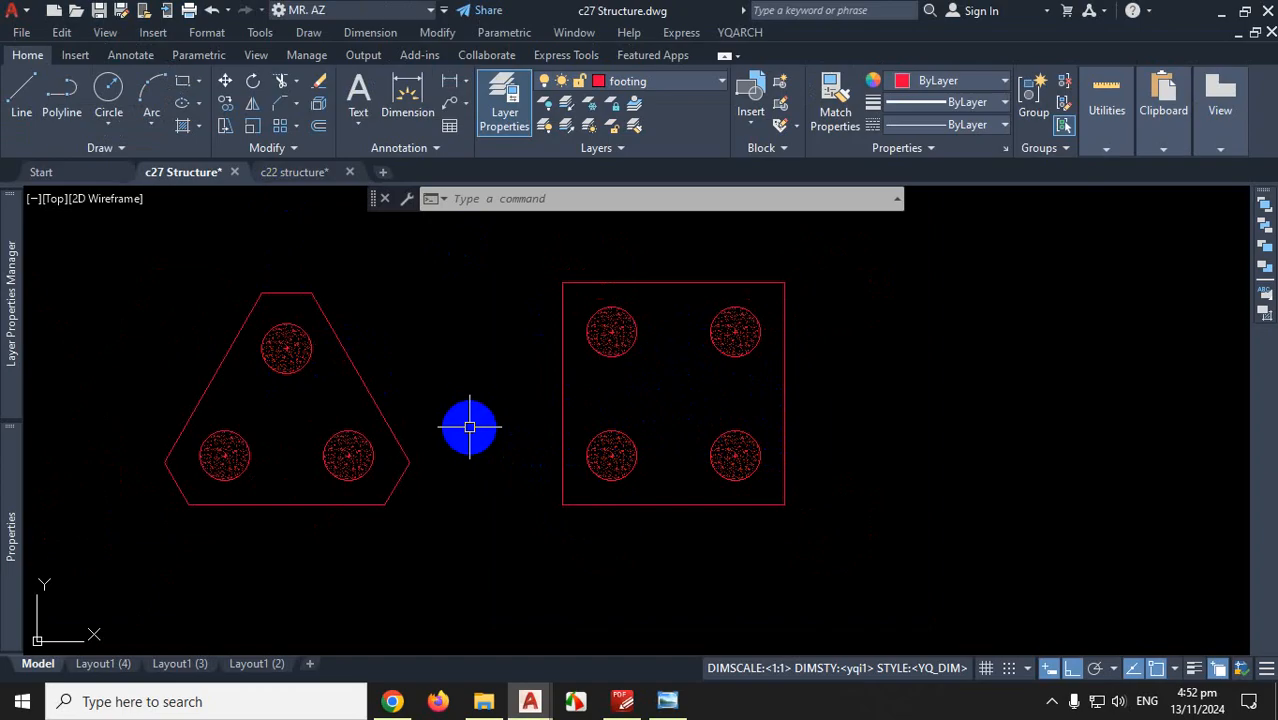
type("i")
key("Return")
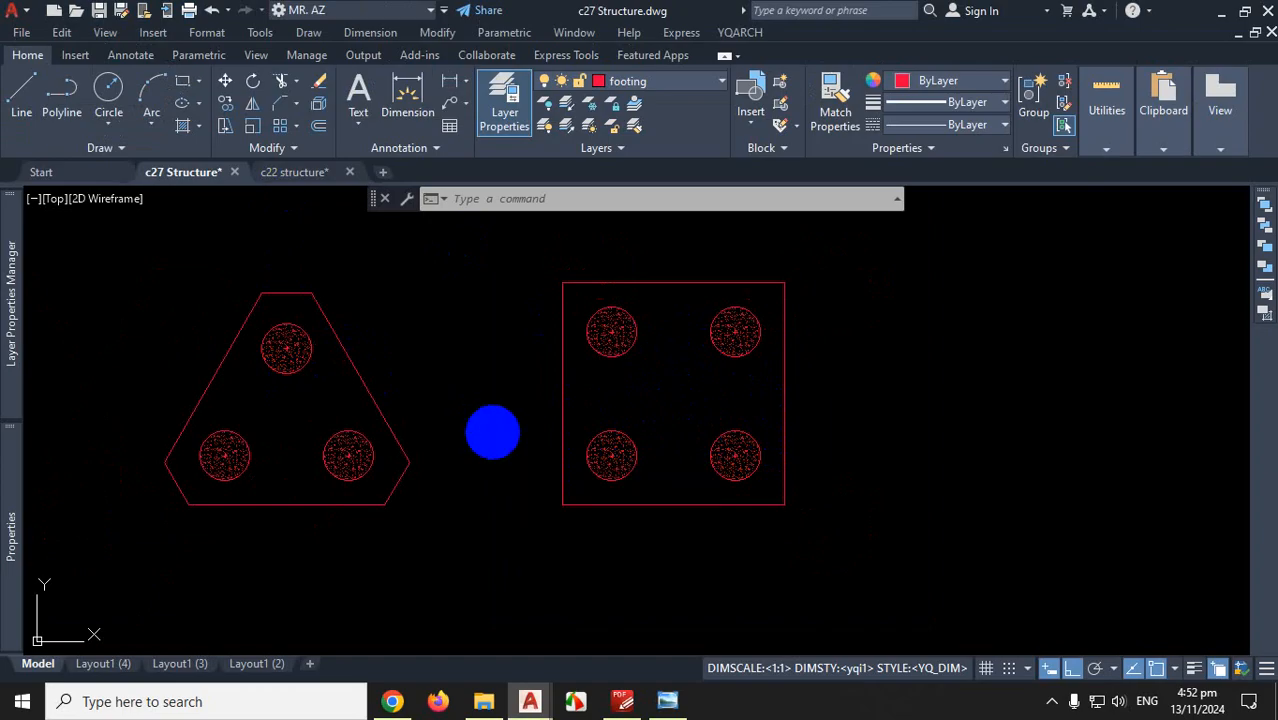
left_click(861, 232)
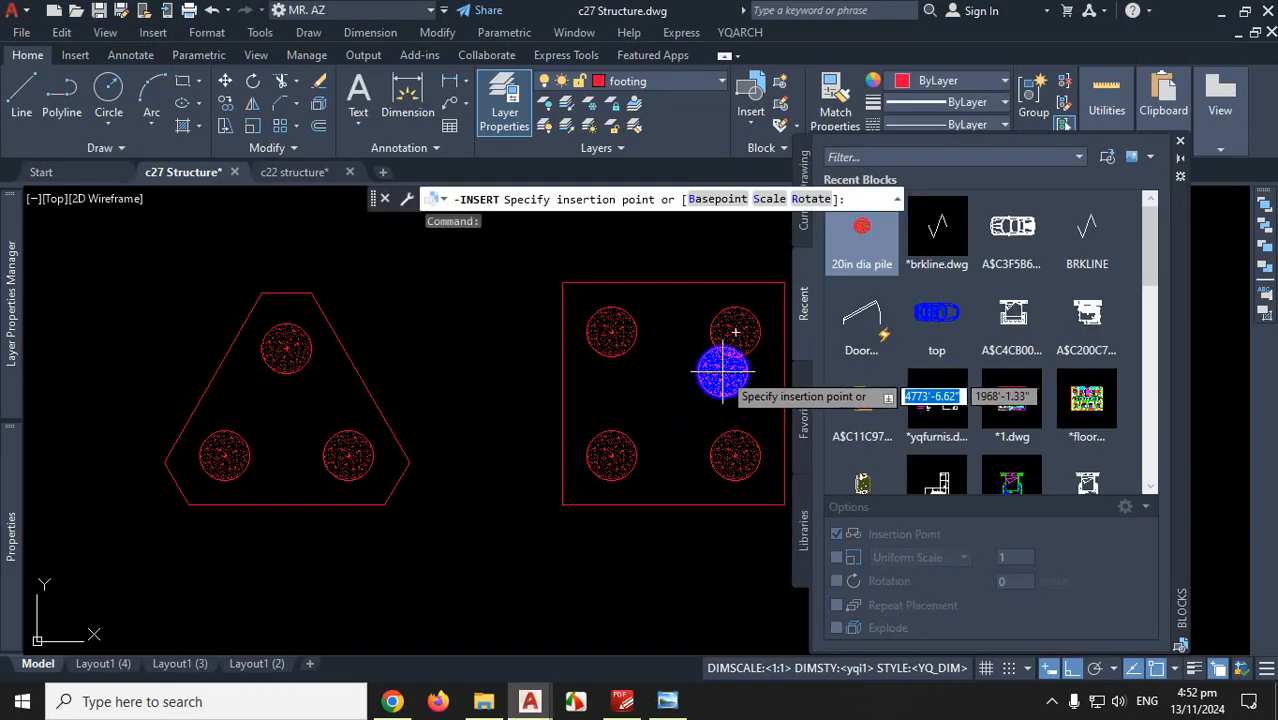
scroll(724, 388, "down", 2)
scroll(740, 389, "up", 2)
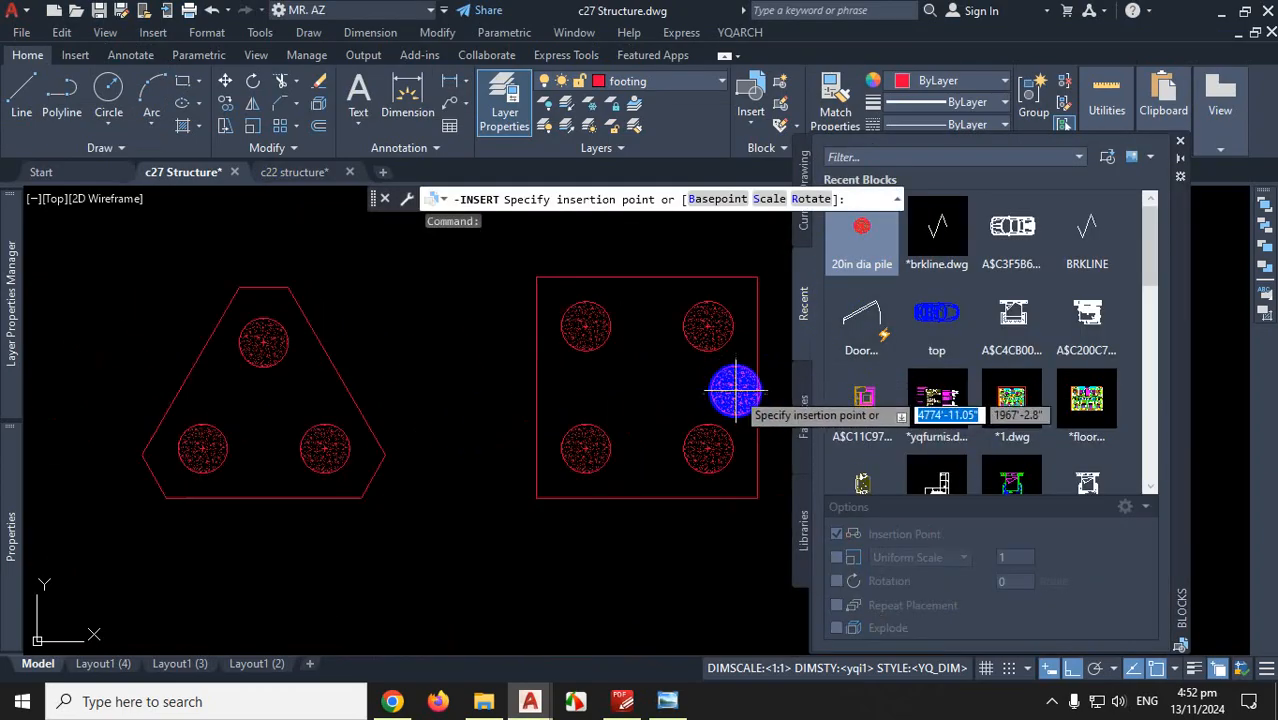
left_click(648, 388)
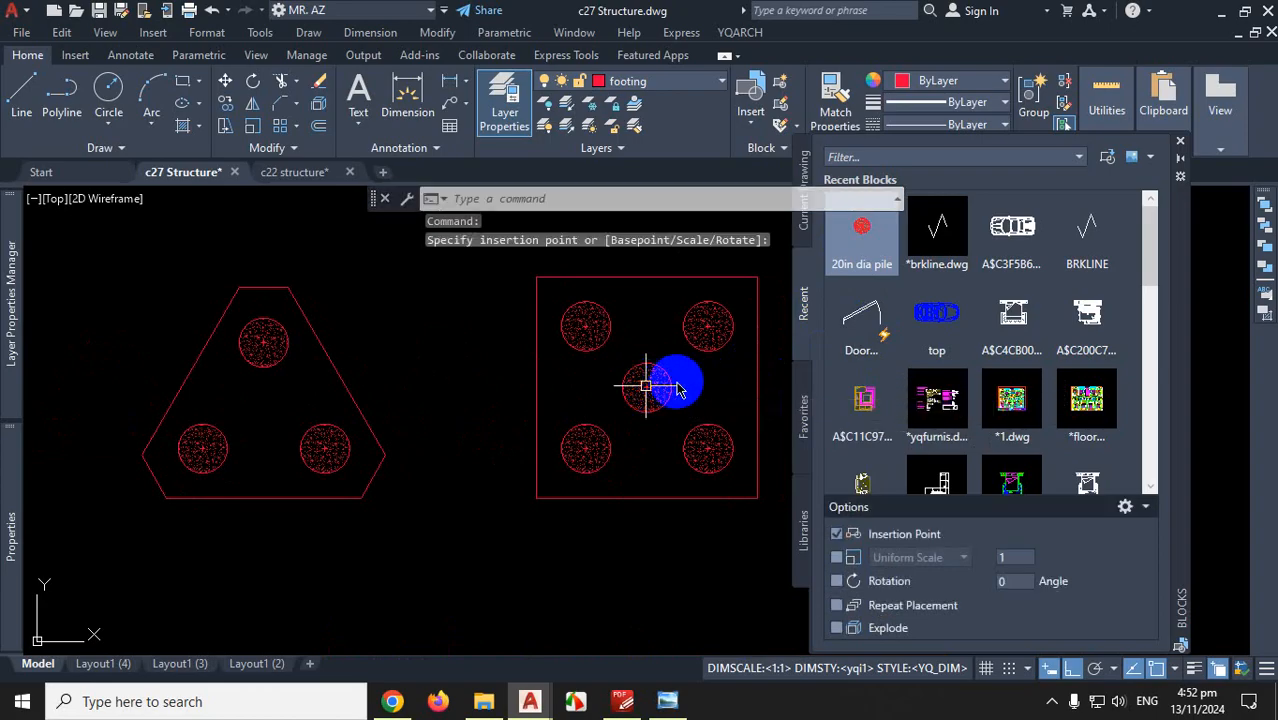
With Ortho off, check the diagonal spacing from the centre pile to a corner pile using a dimension preview, without placing it
left_click(427, 112)
scroll(645, 395, "up", 4)
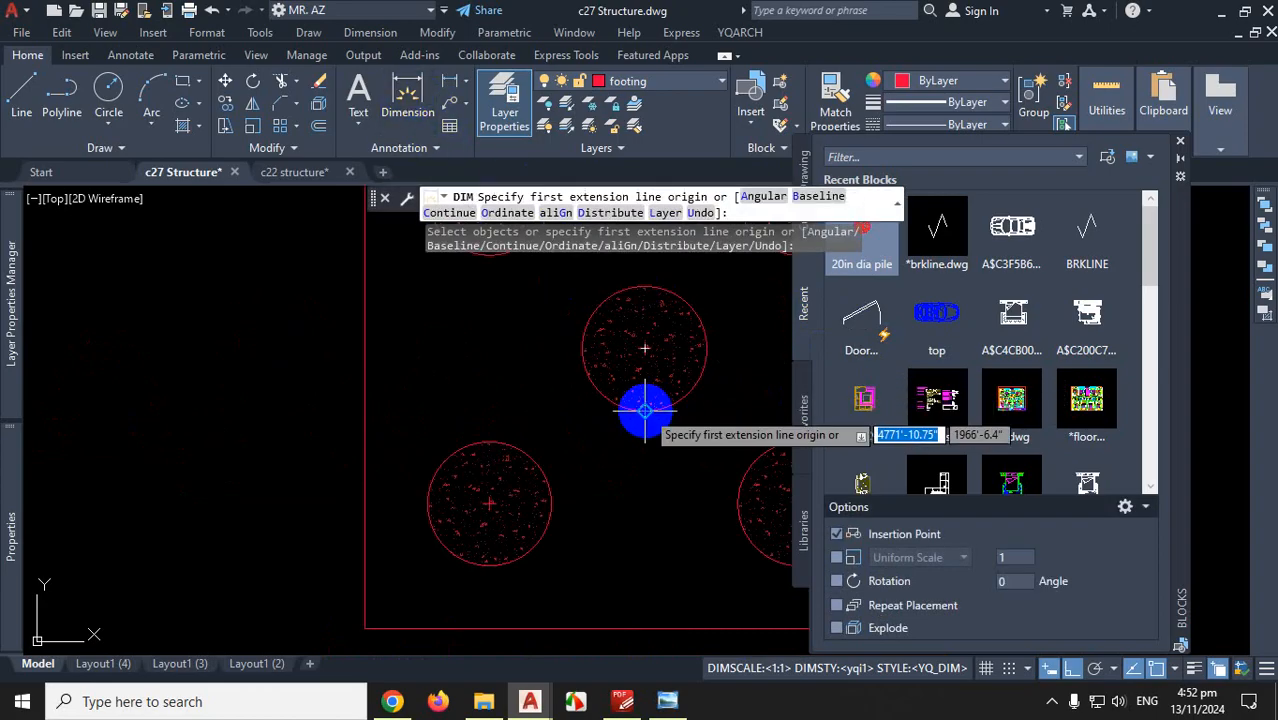
left_click(648, 388)
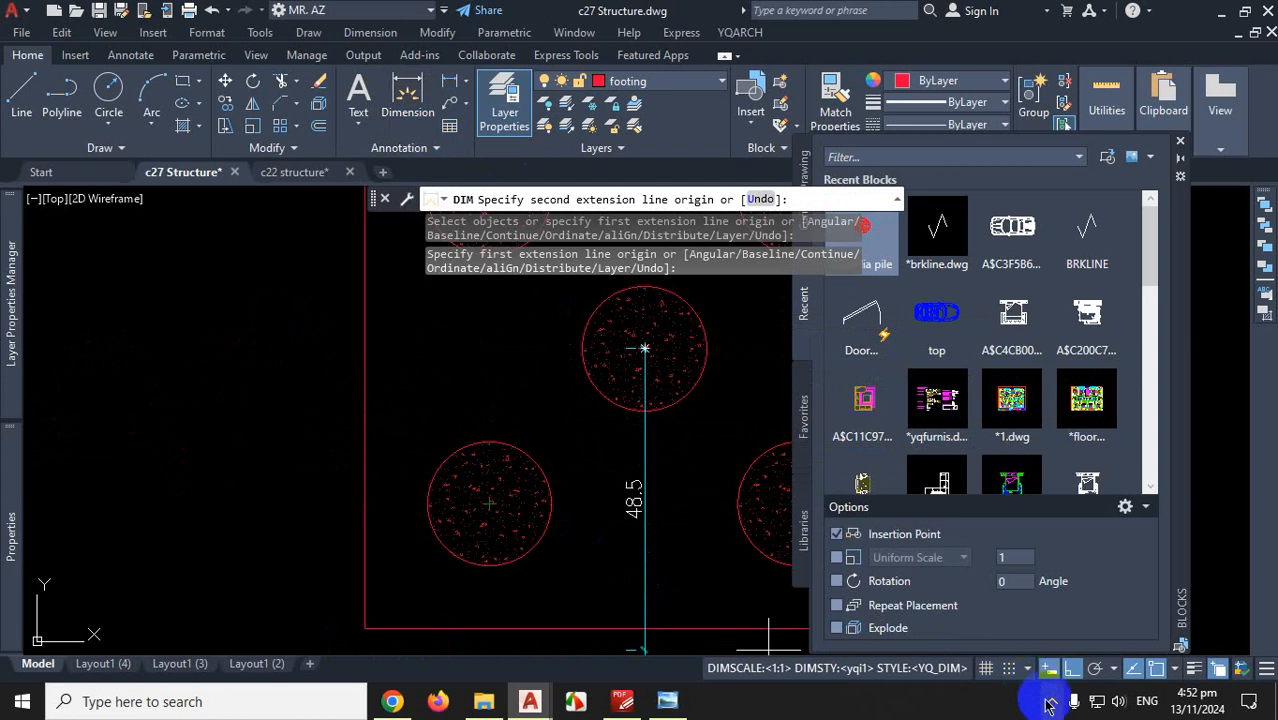
left_click(1069, 670)
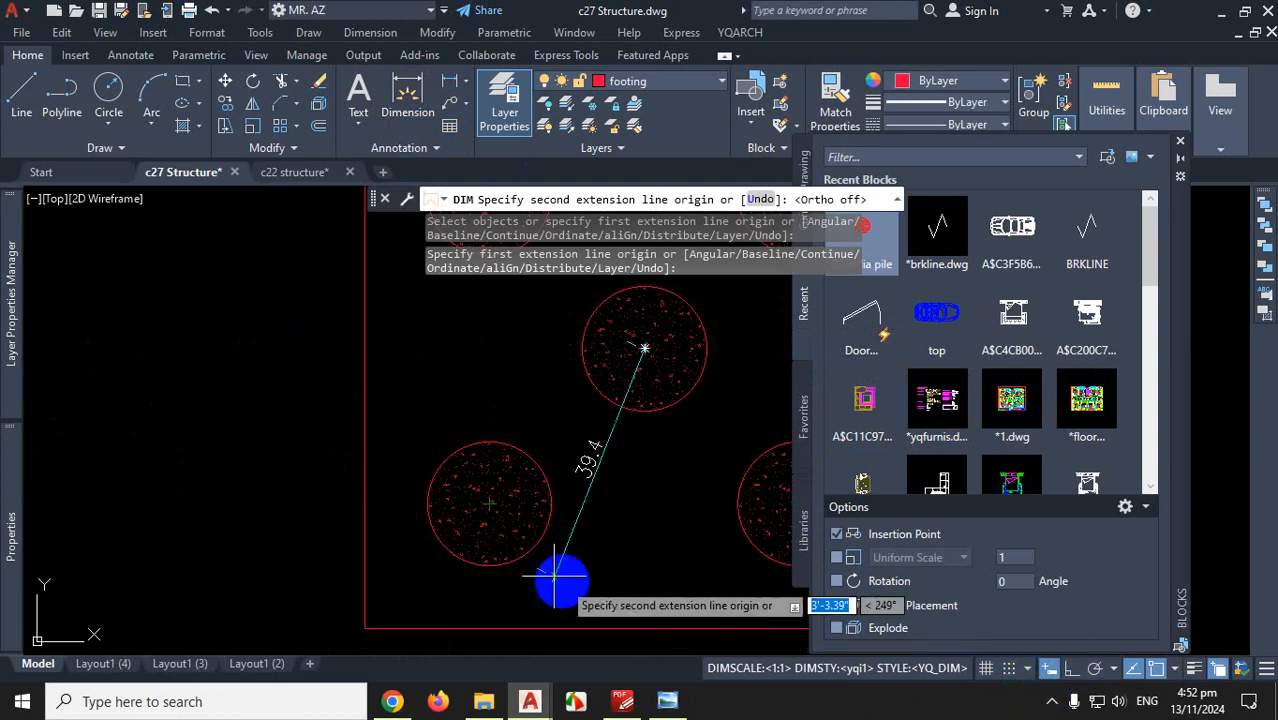
left_click(489, 503)
scroll(489, 503, "down", 3)
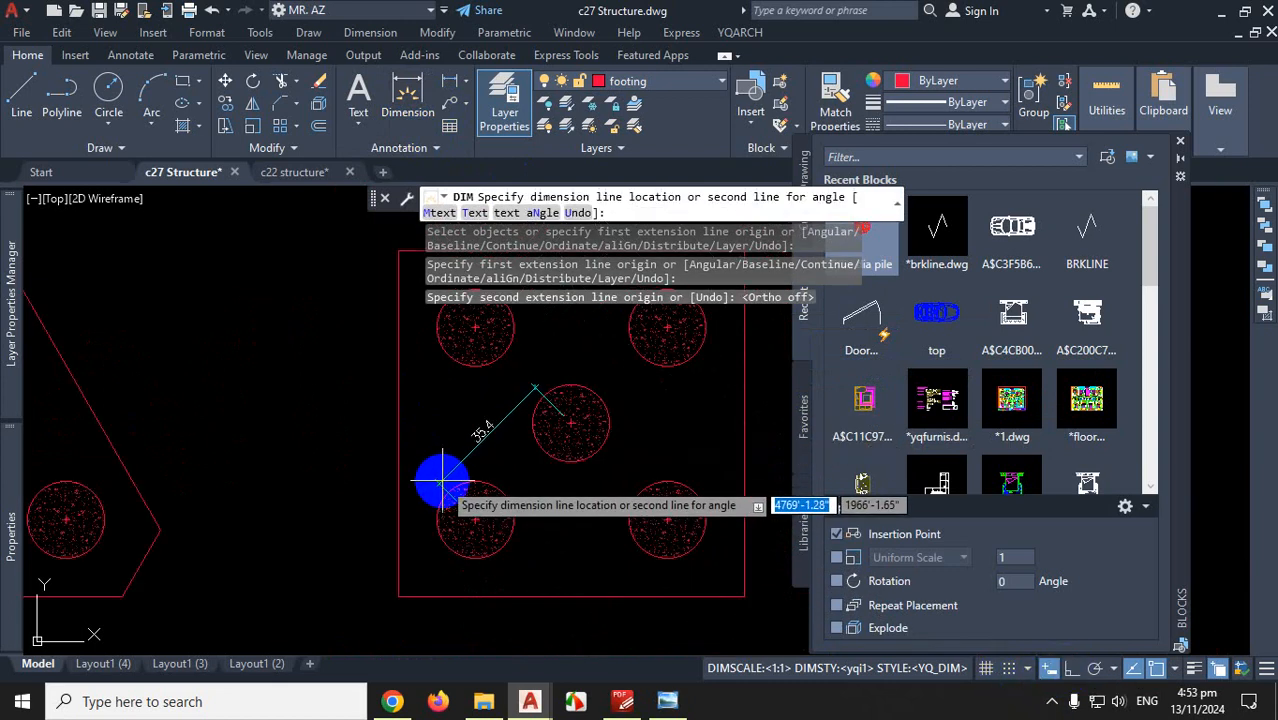
key("Escape")
Erase the centre pile from the square four-pile footing and close the block palette
left_click(632, 375)
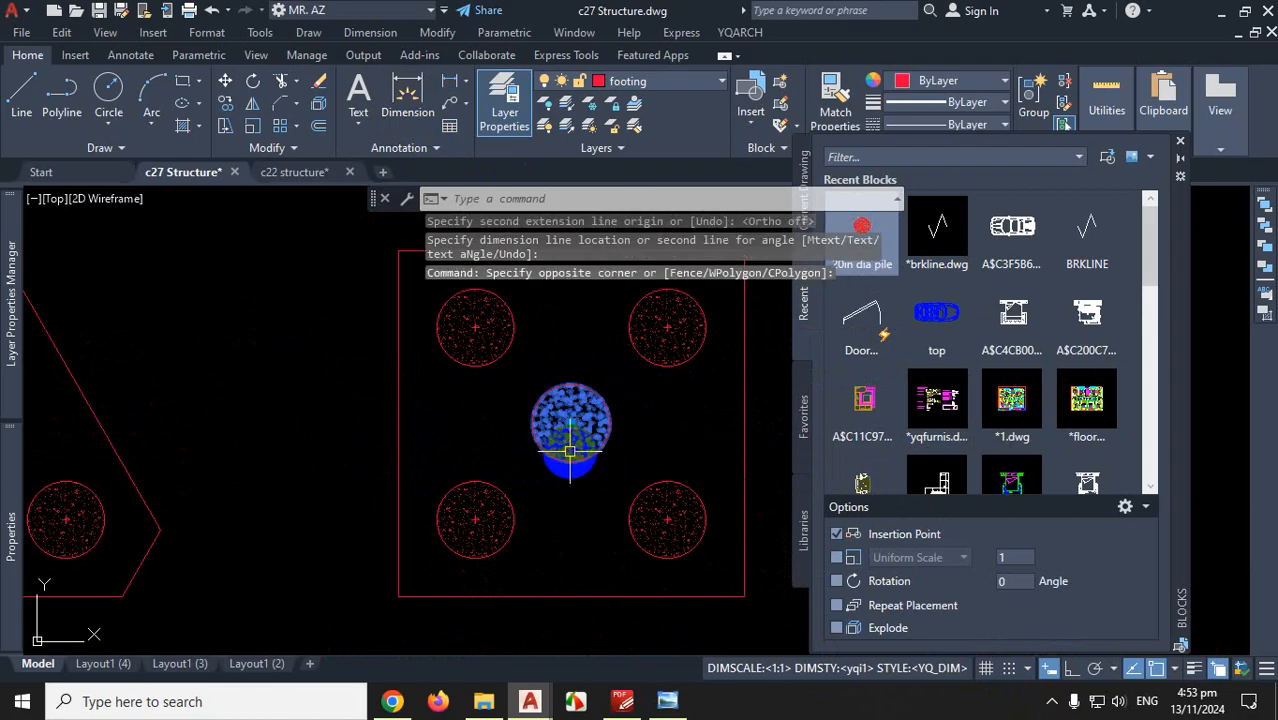
key("Delete")
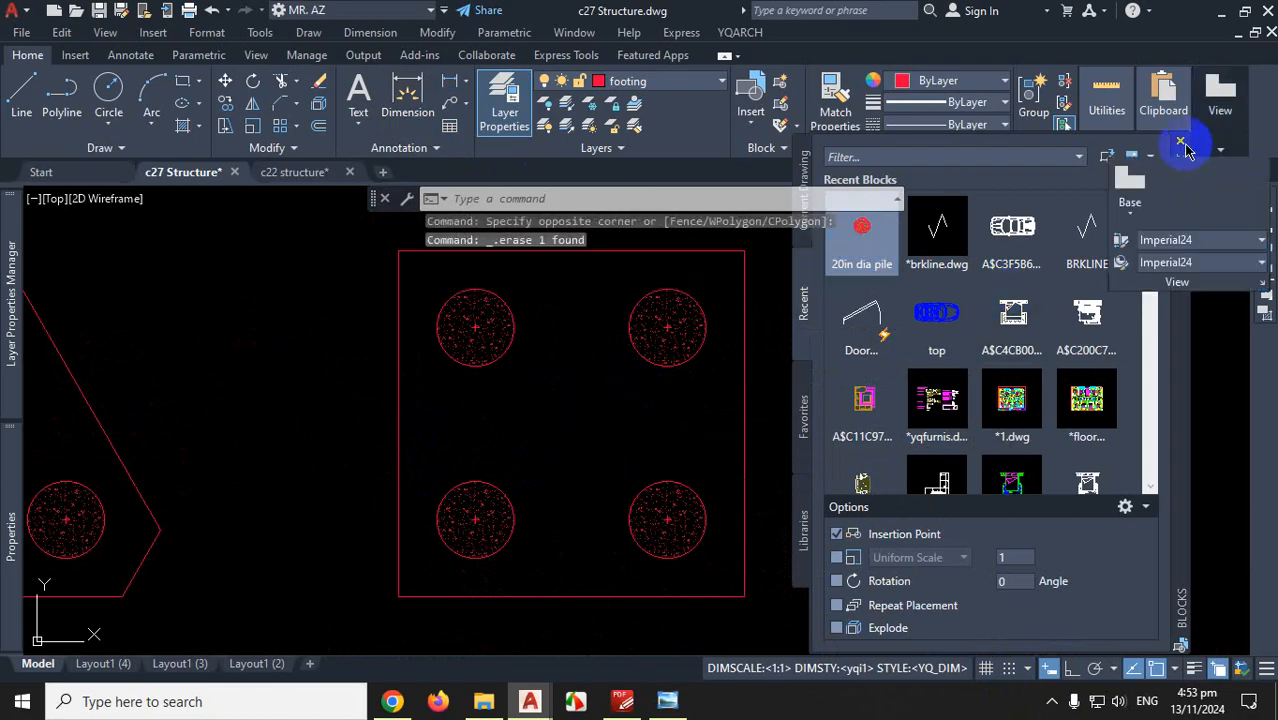
left_click(1180, 141)
scroll(655, 420, "down", 6)
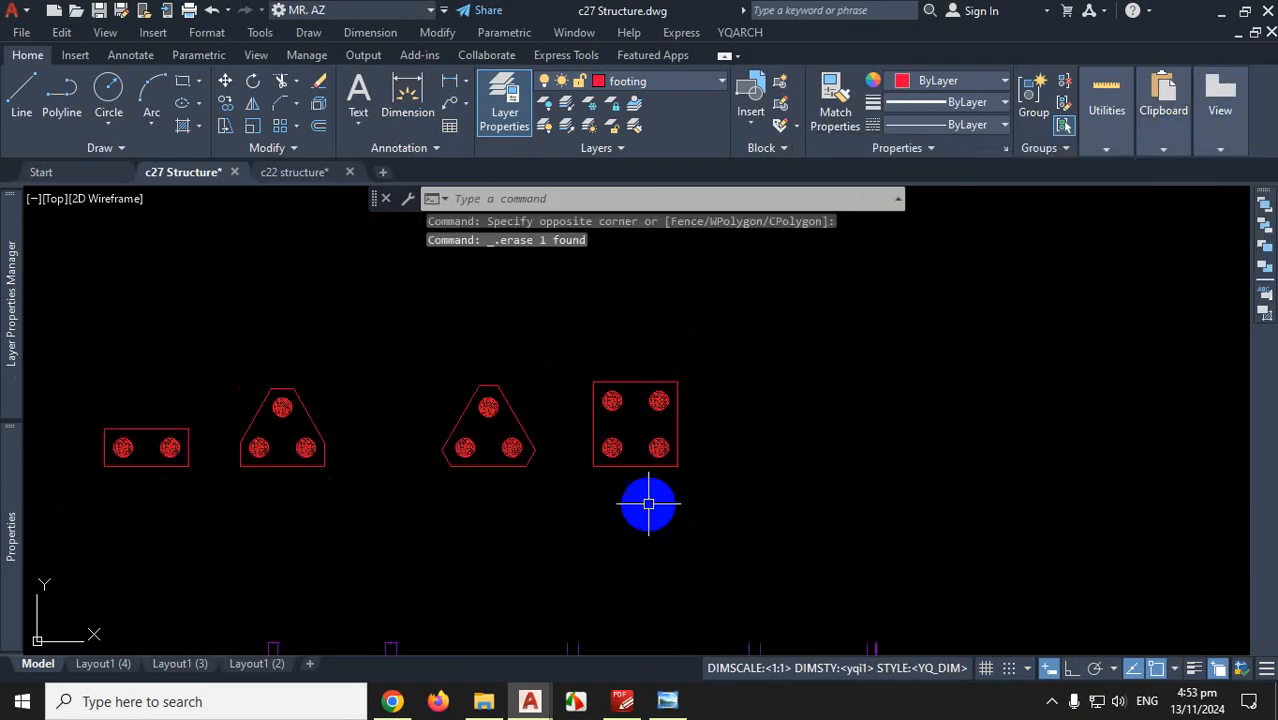
With Ortho on, copy the three piles of the first three-pile footing about 46' horizontally to the empty area beyond the four-pile footing
scroll(283, 412, "up", 6)
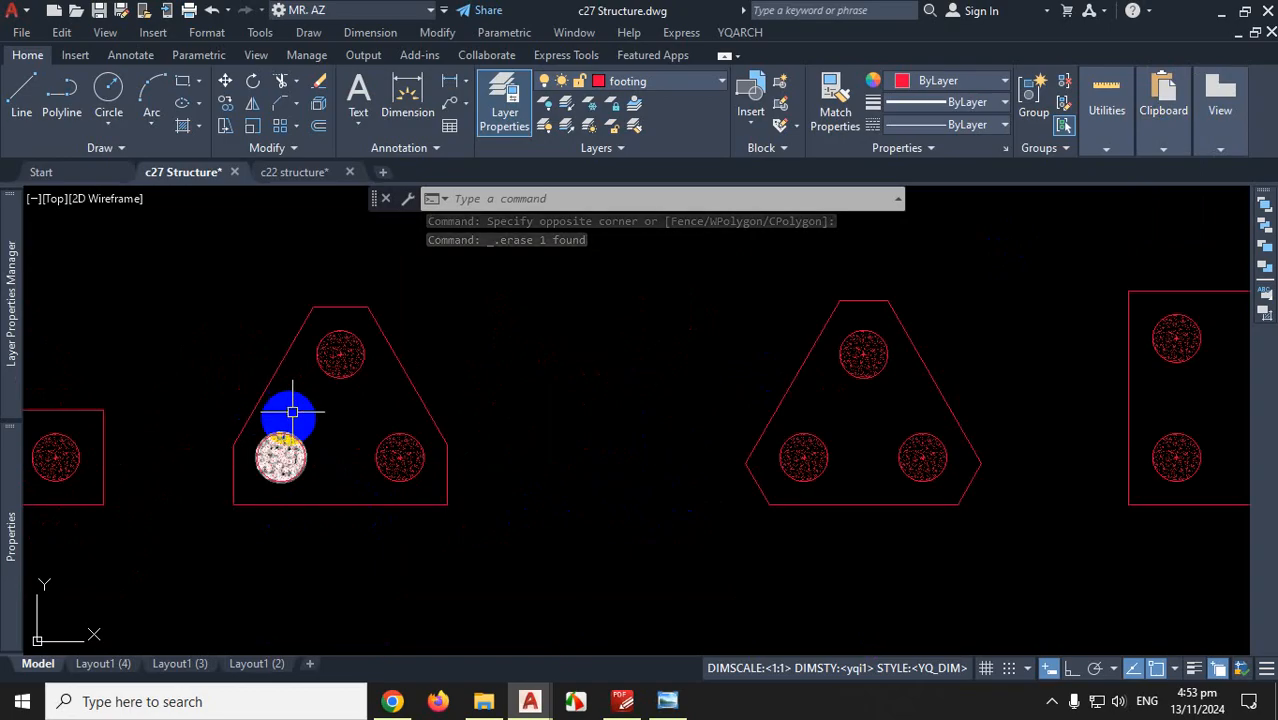
left_click(411, 359)
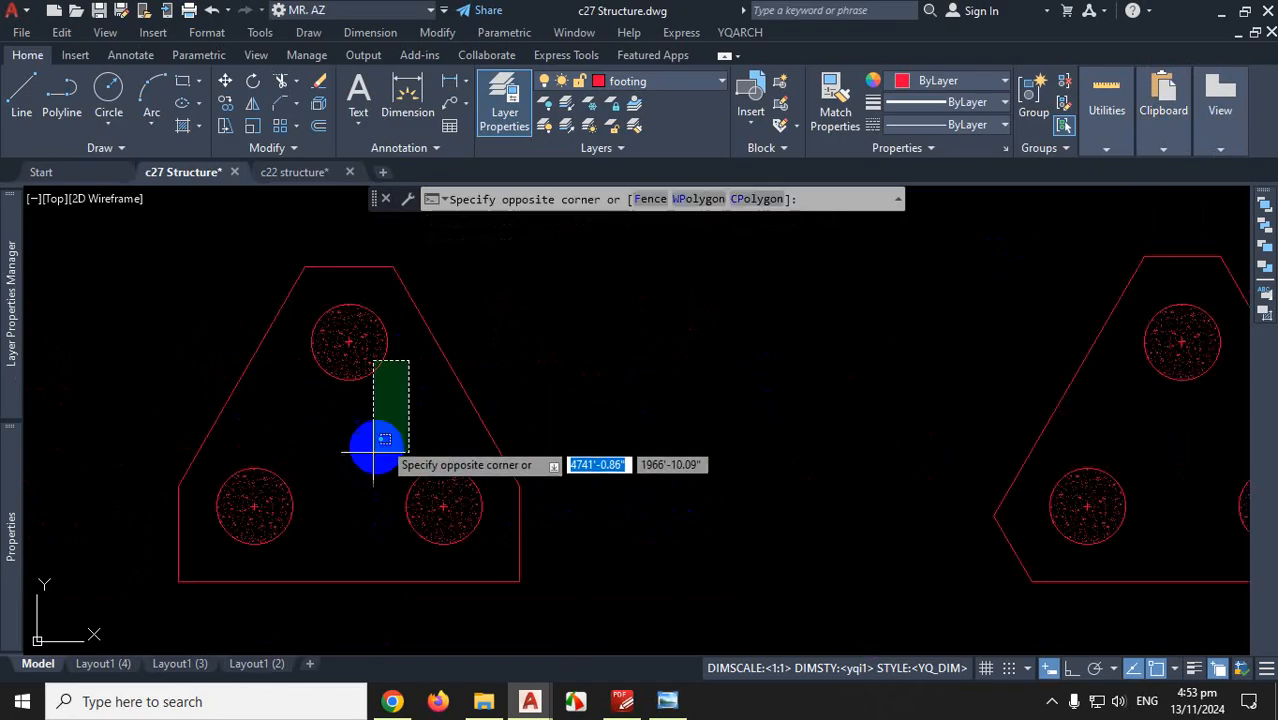
left_click(281, 532)
type("co")
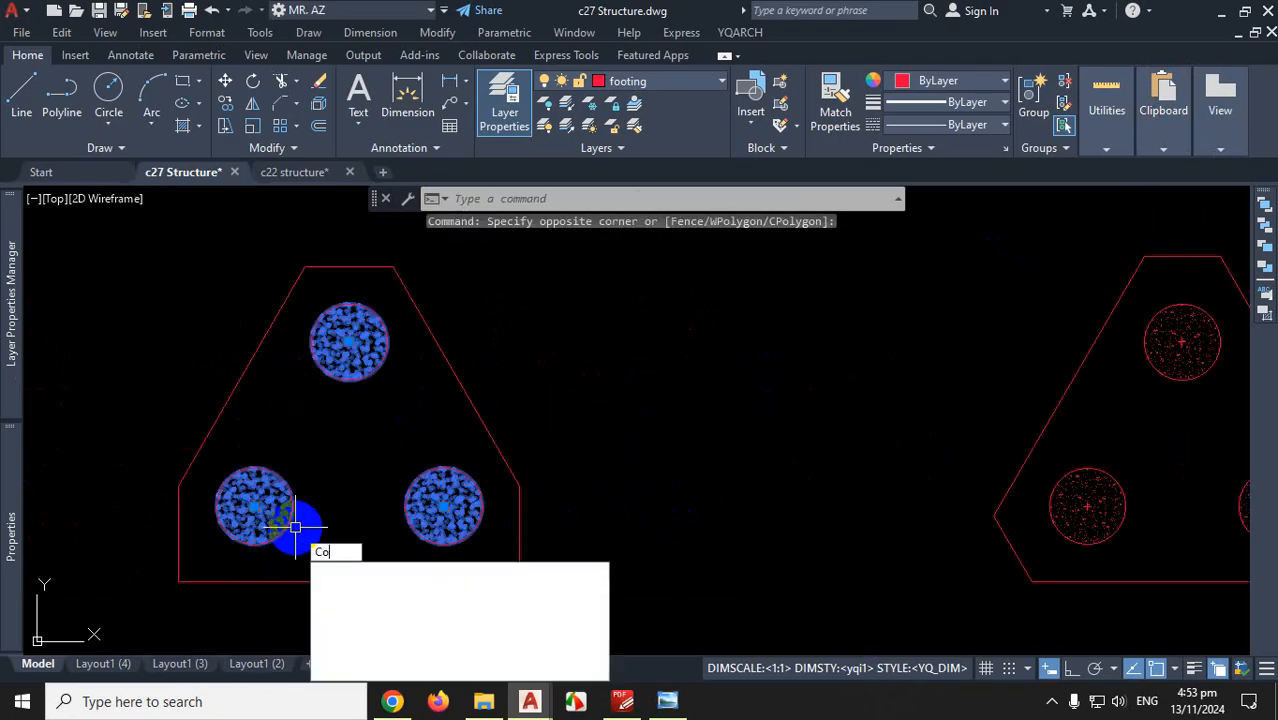
key("space")
left_click(336, 418)
scroll(336, 431, "down", 6)
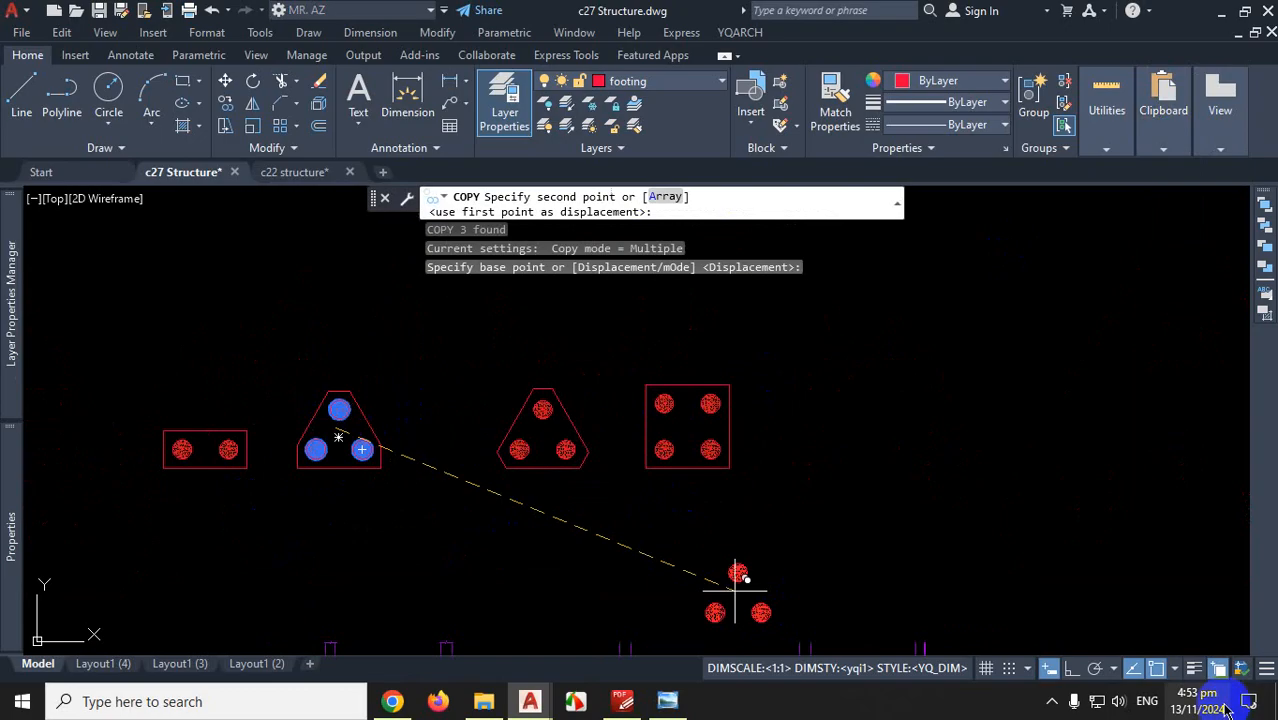
left_click(1073, 669)
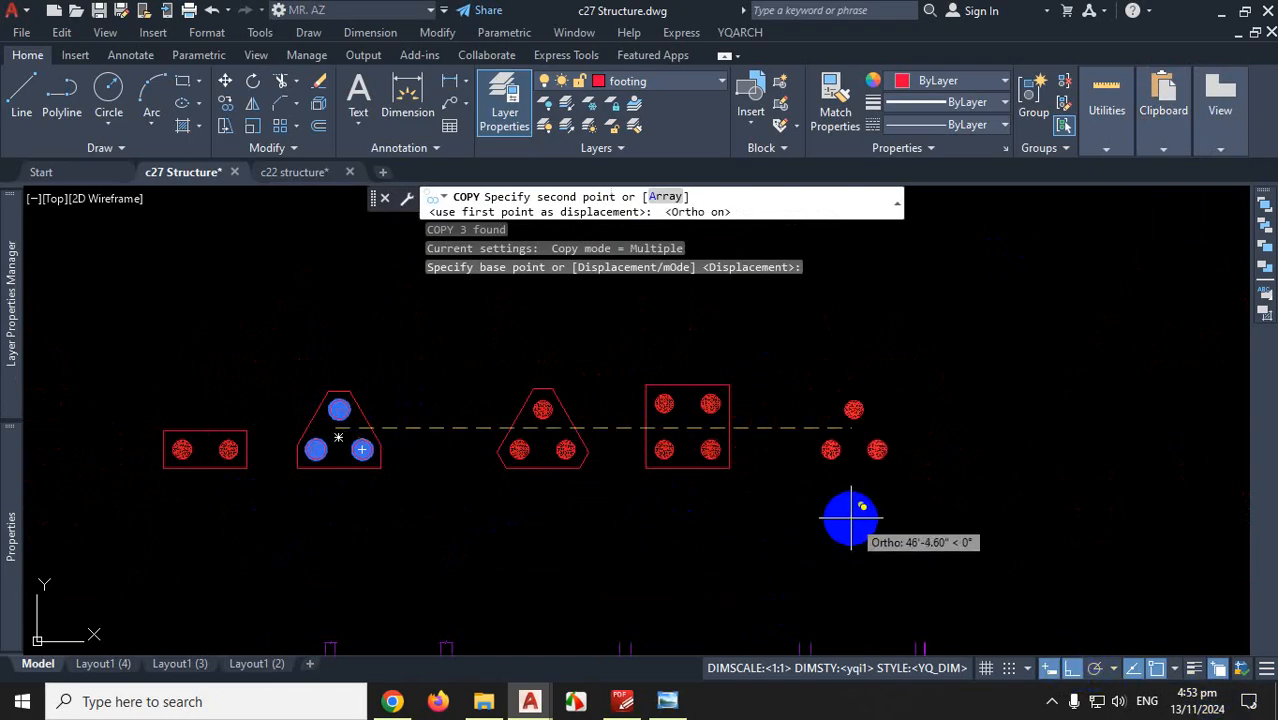
left_click(852, 520)
key("Escape")
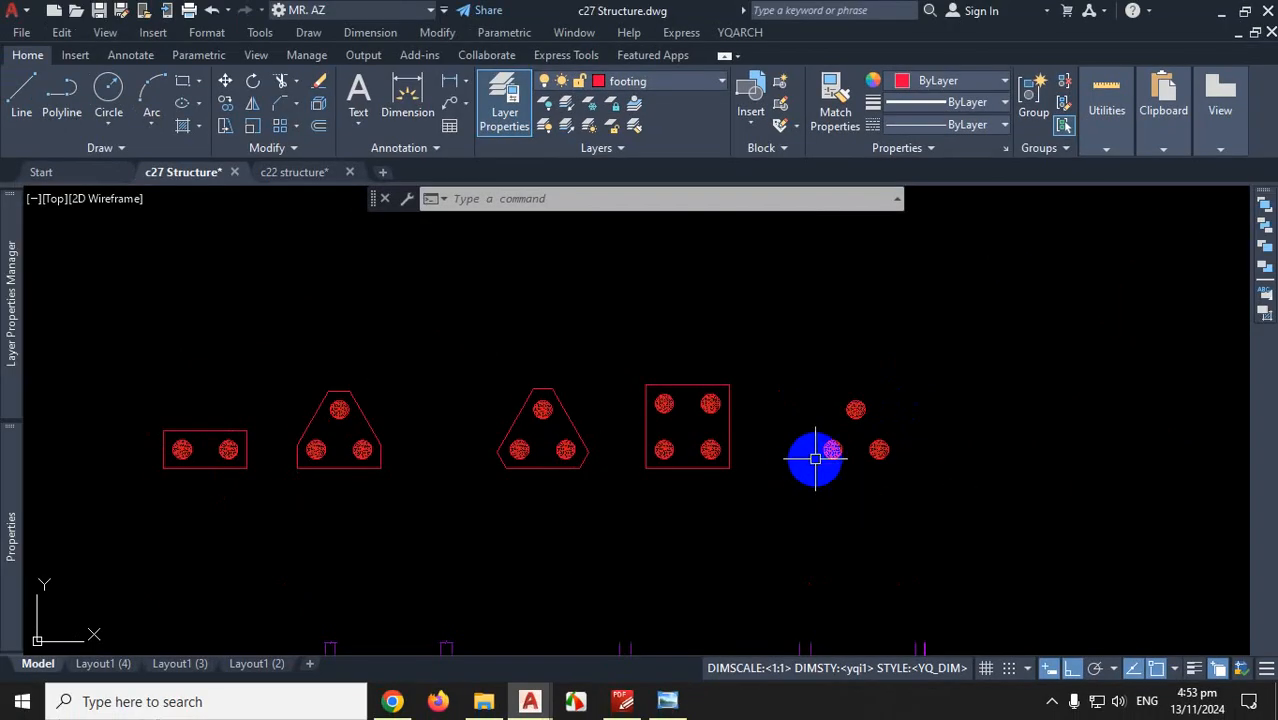
Mirror the two lower piles of the copied group about a horizontal line through the upper pile's centre, keeping the originals
scroll(825, 453, "up", 2)
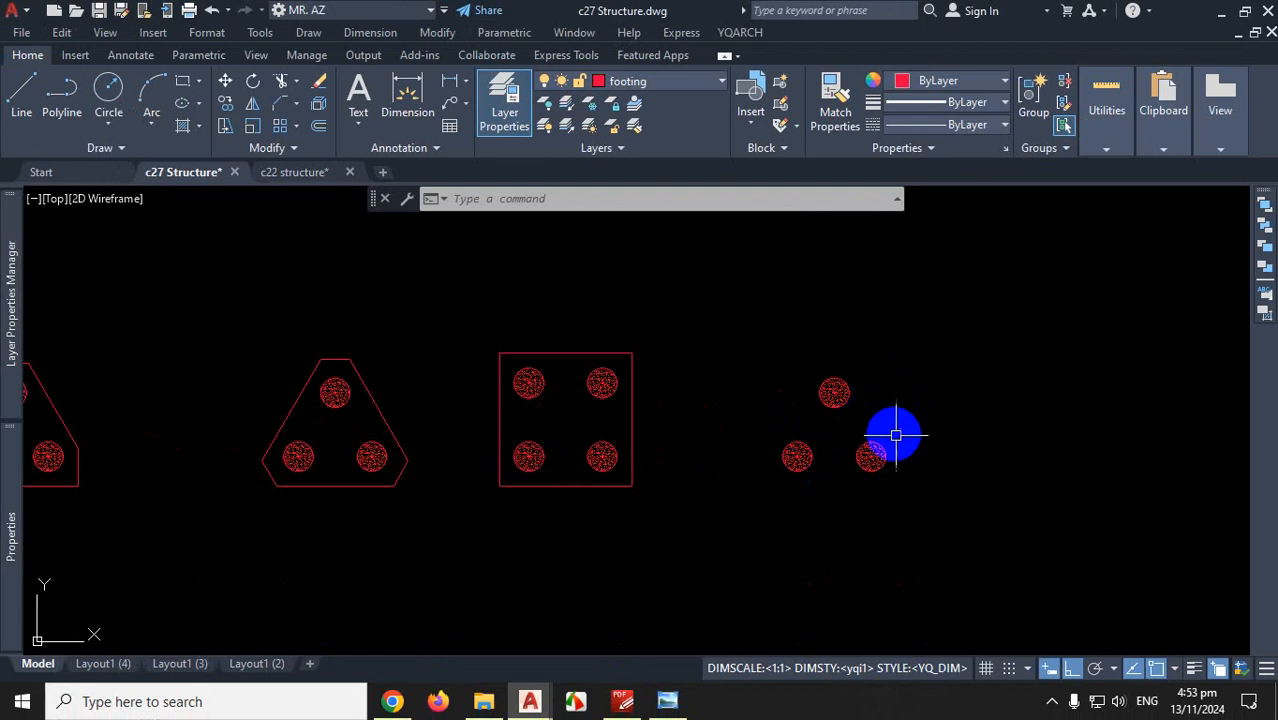
type("i")
key("Return")
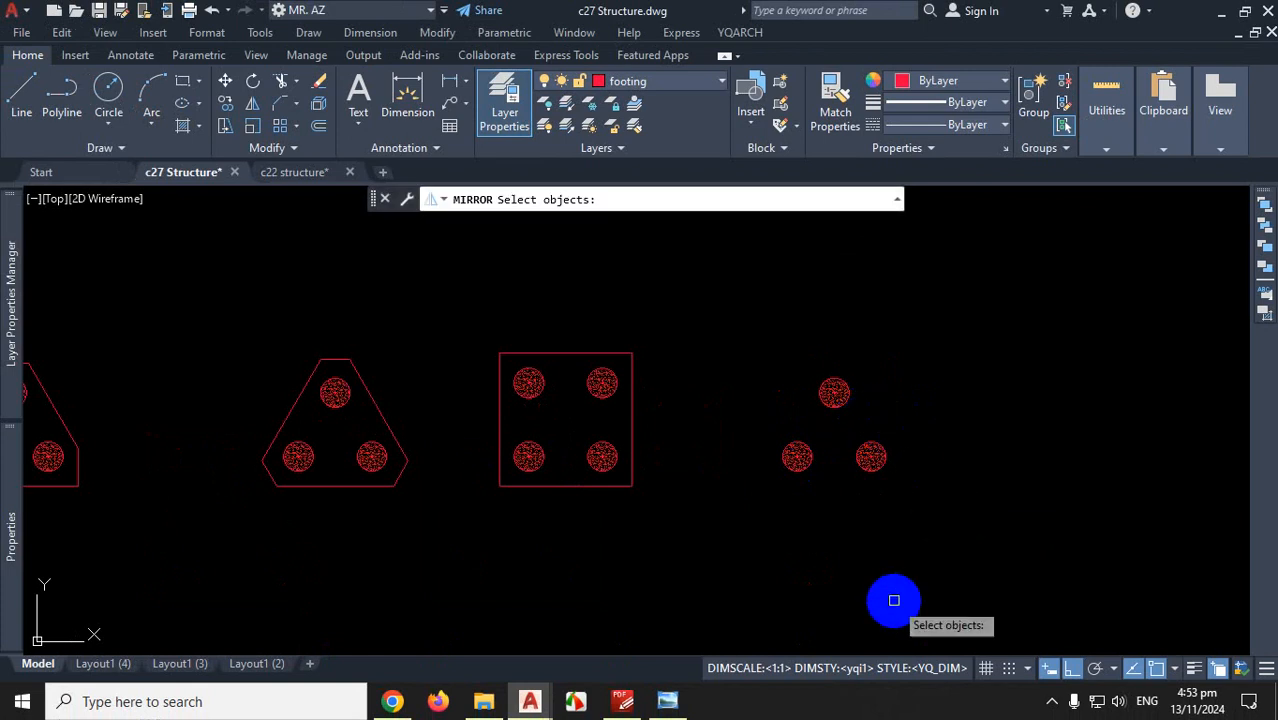
scroll(838, 521, "up", 2)
left_click(948, 379)
left_click(643, 523)
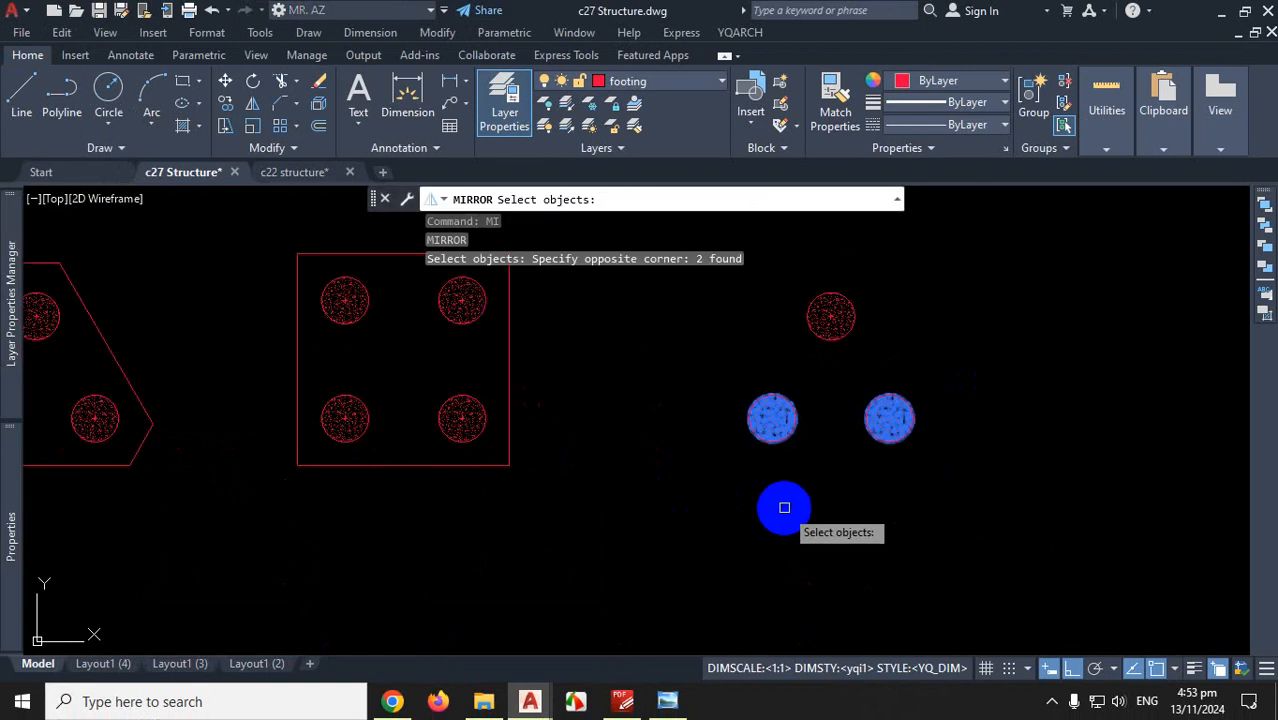
key("Return")
scroll(880, 525, "down", 3)
scroll(842, 465, "up", 10)
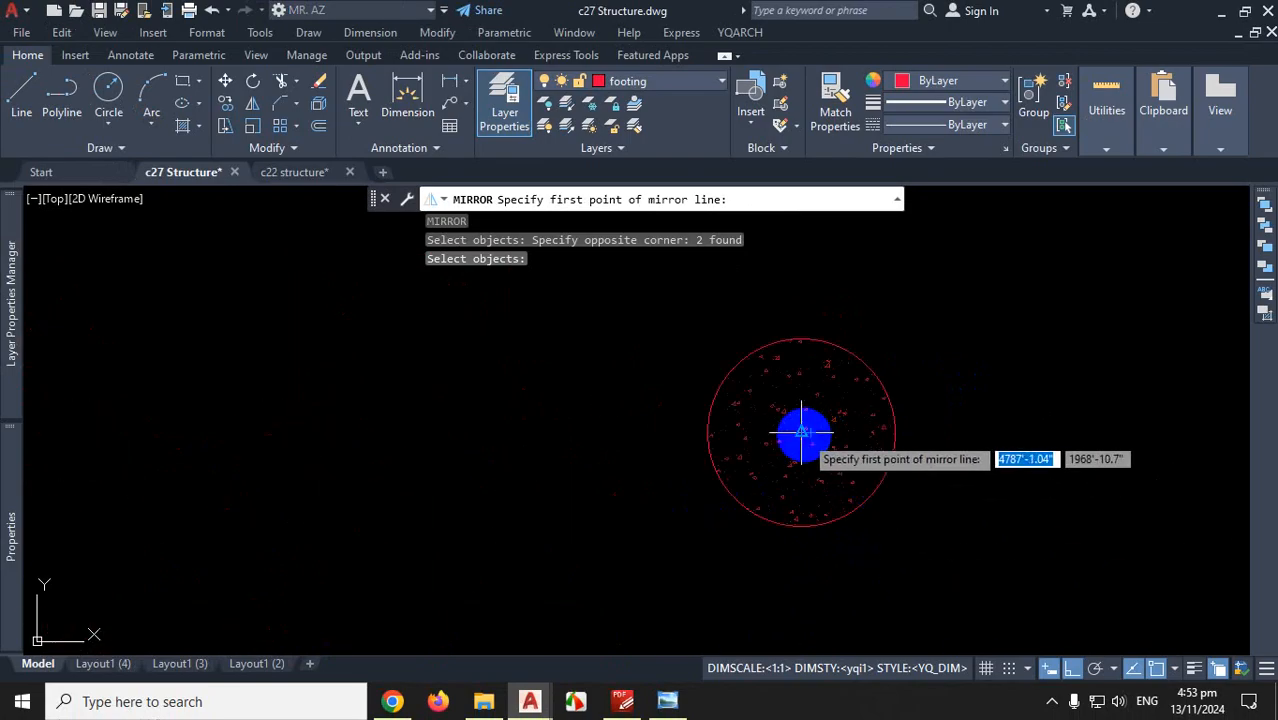
left_click(802, 432)
scroll(802, 432, "down", 4)
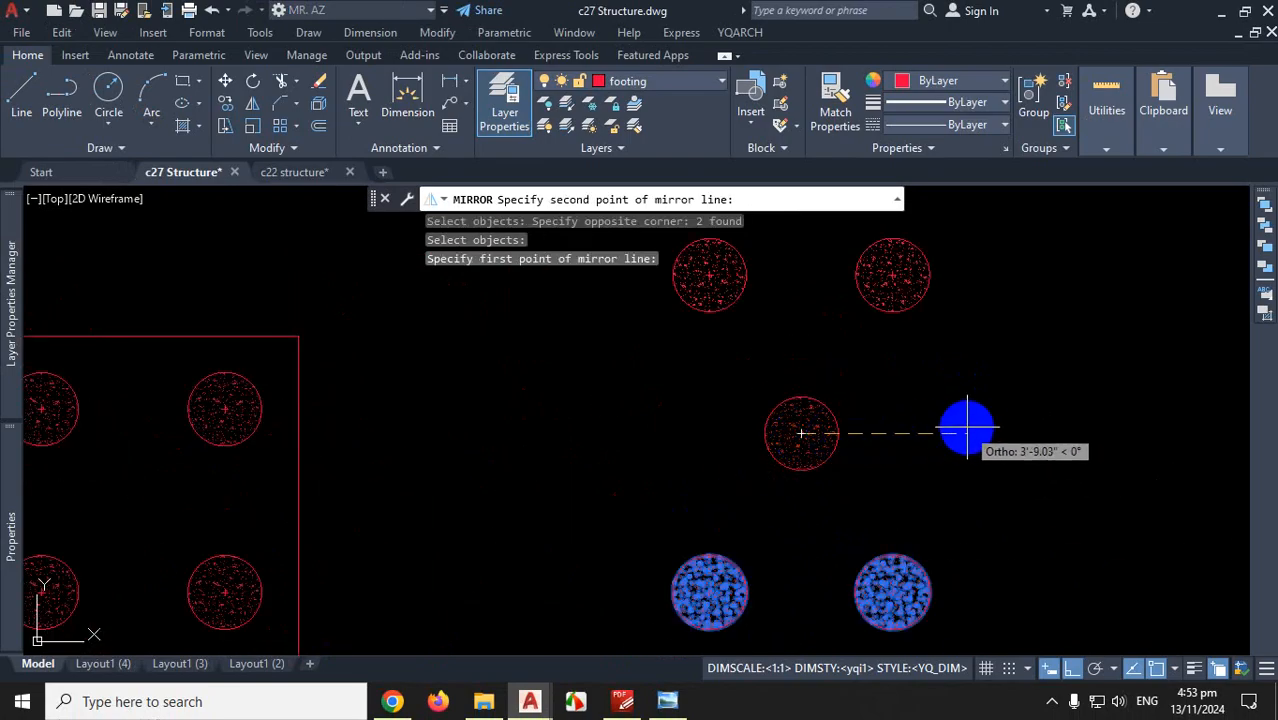
left_click(969, 432)
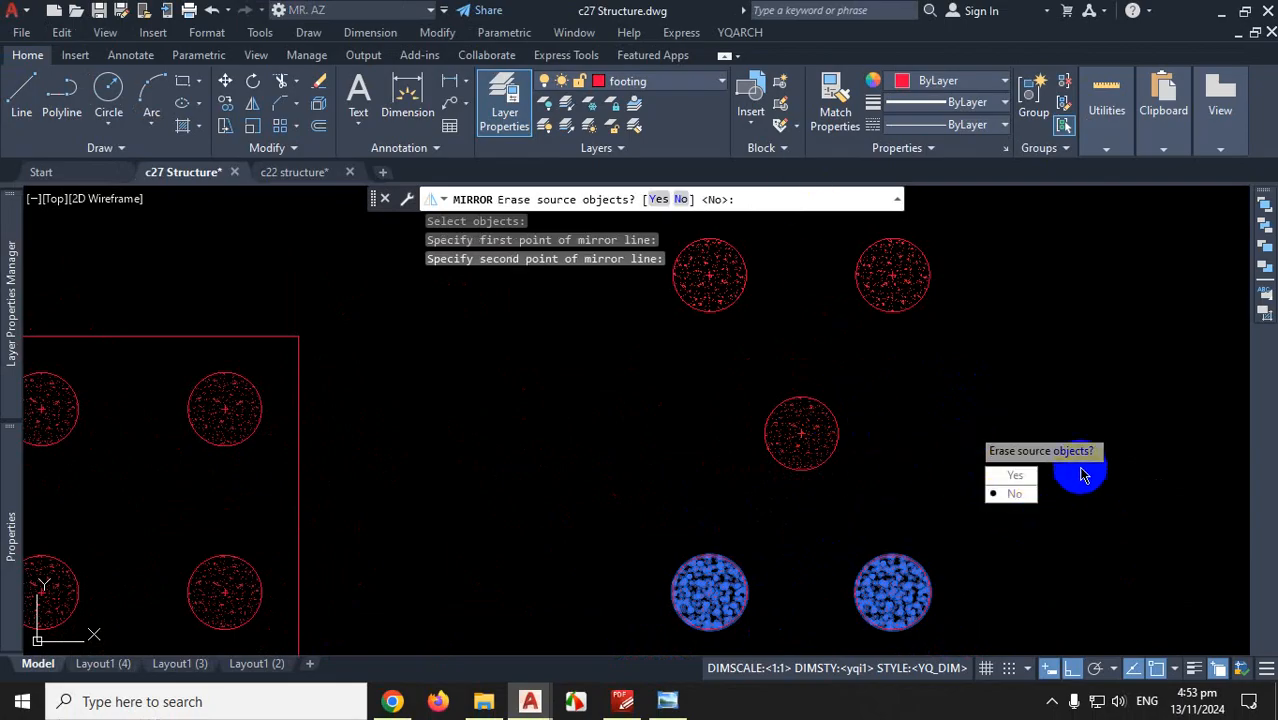
key("Return")
scroll(838, 458, "down", 2)
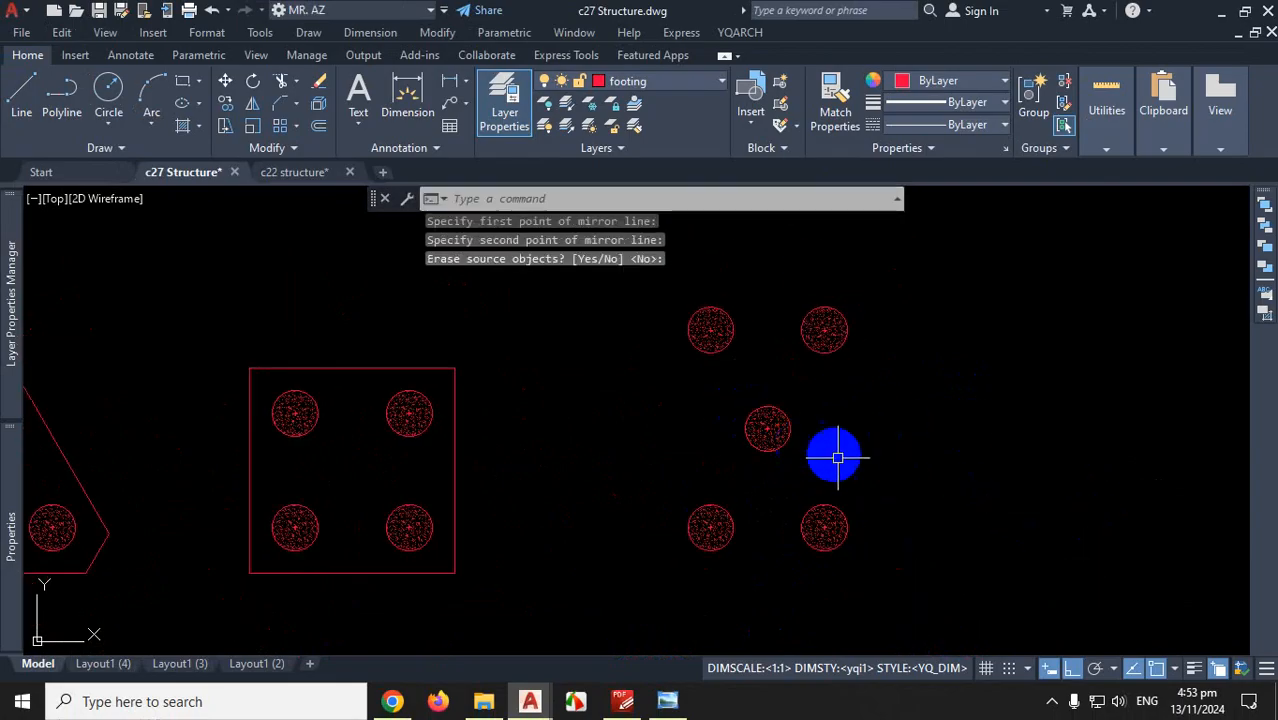
With Ortho off, check the spacing from the middle pile to a corner pile of the five-pile group using a dimension preview
left_click(406, 90)
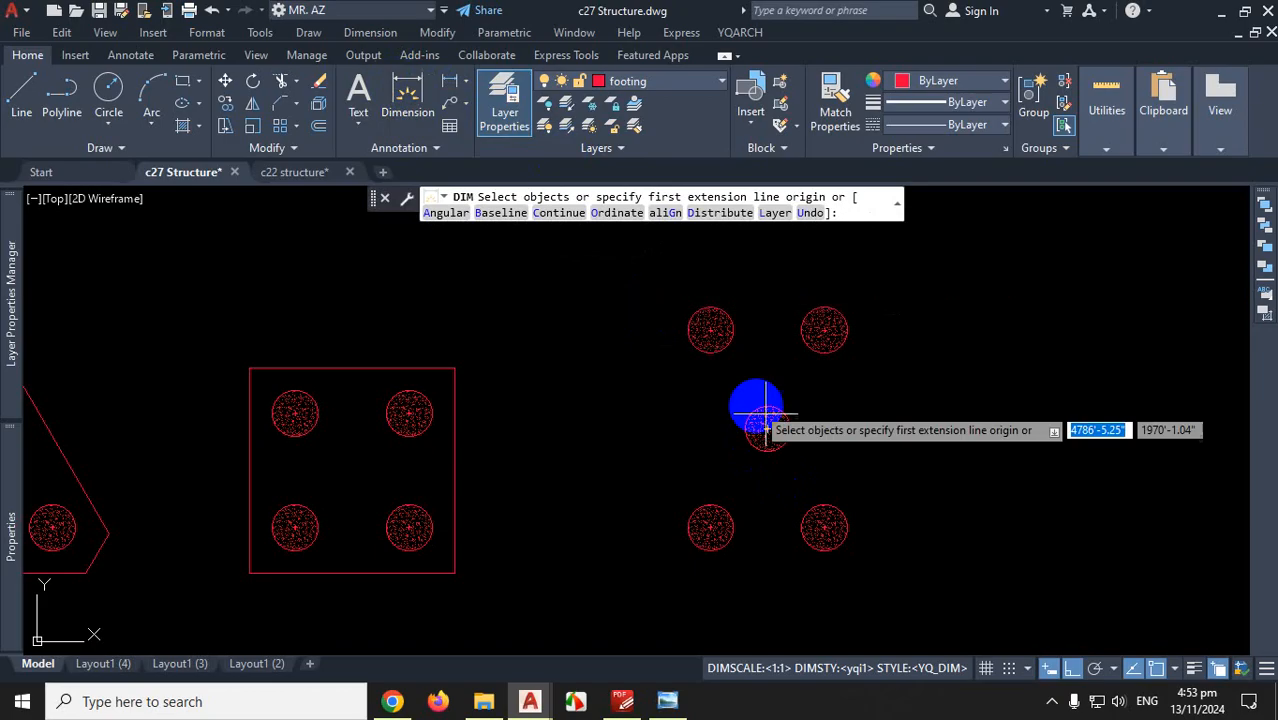
scroll(745, 430, "up", 3)
left_click(723, 431)
scroll(720, 435, "down", 2)
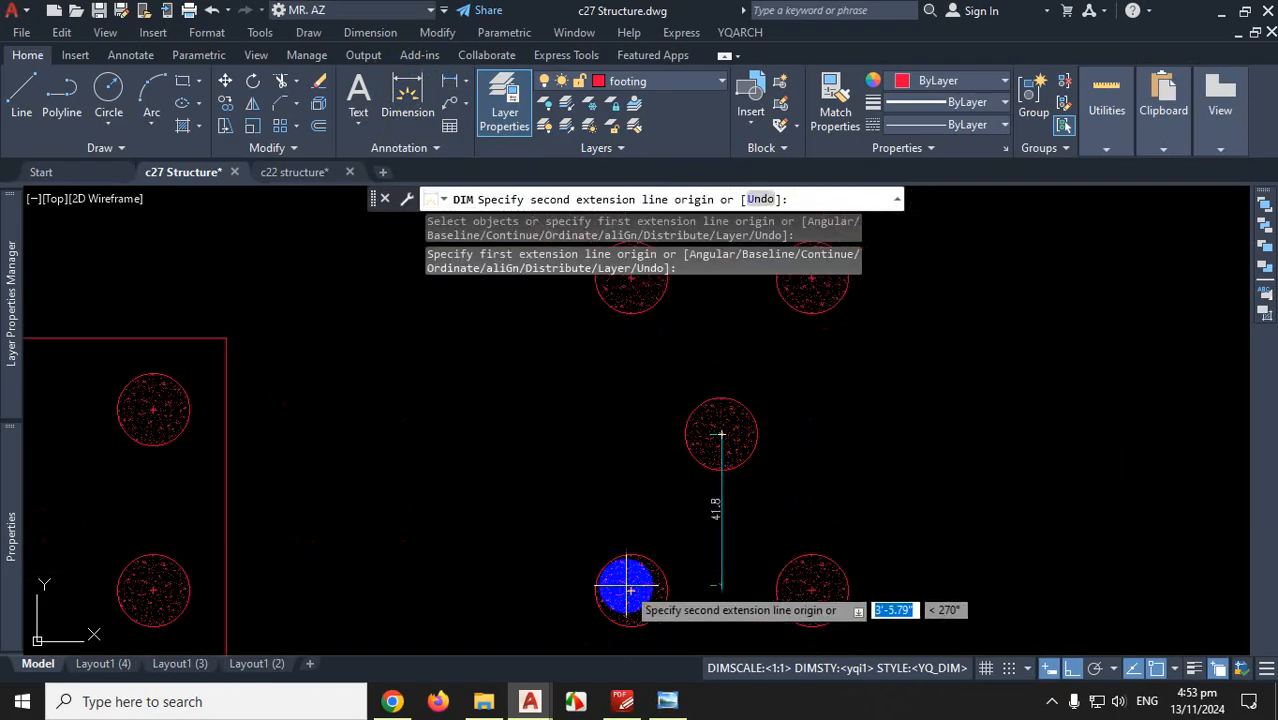
left_click(1071, 668)
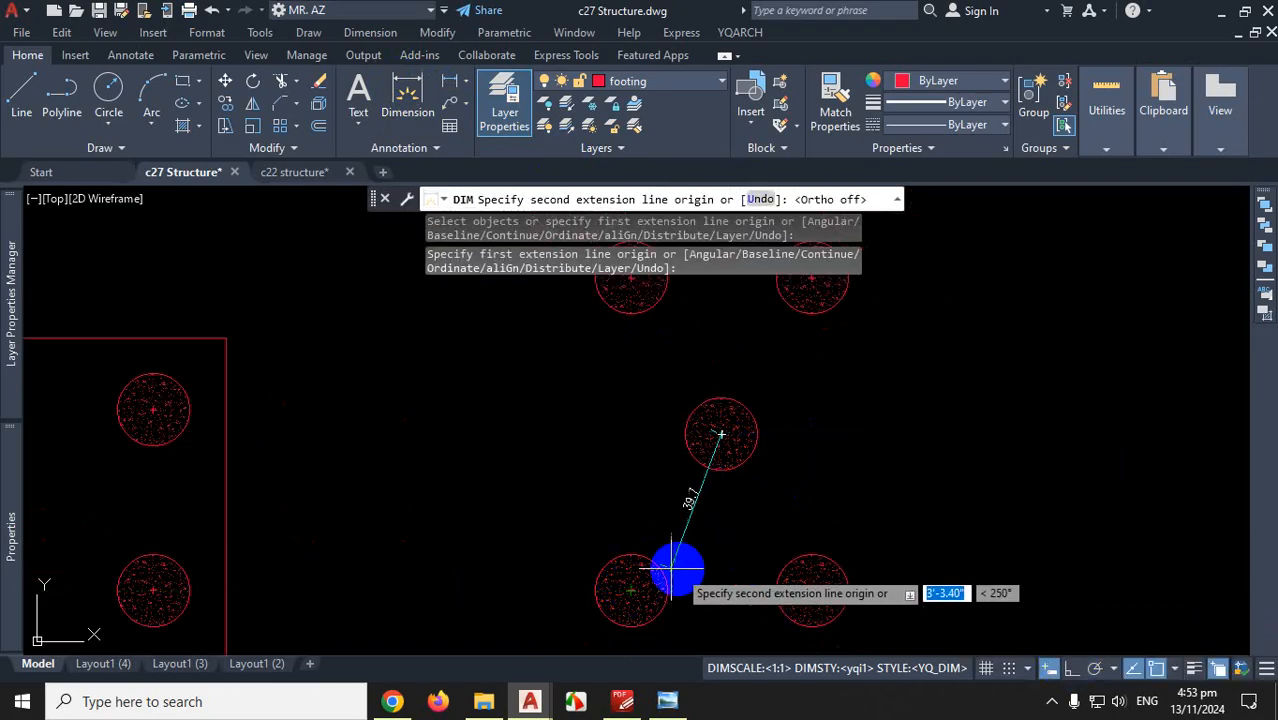
scroll(698, 546, "down", 2)
scroll(747, 379, "up", 4)
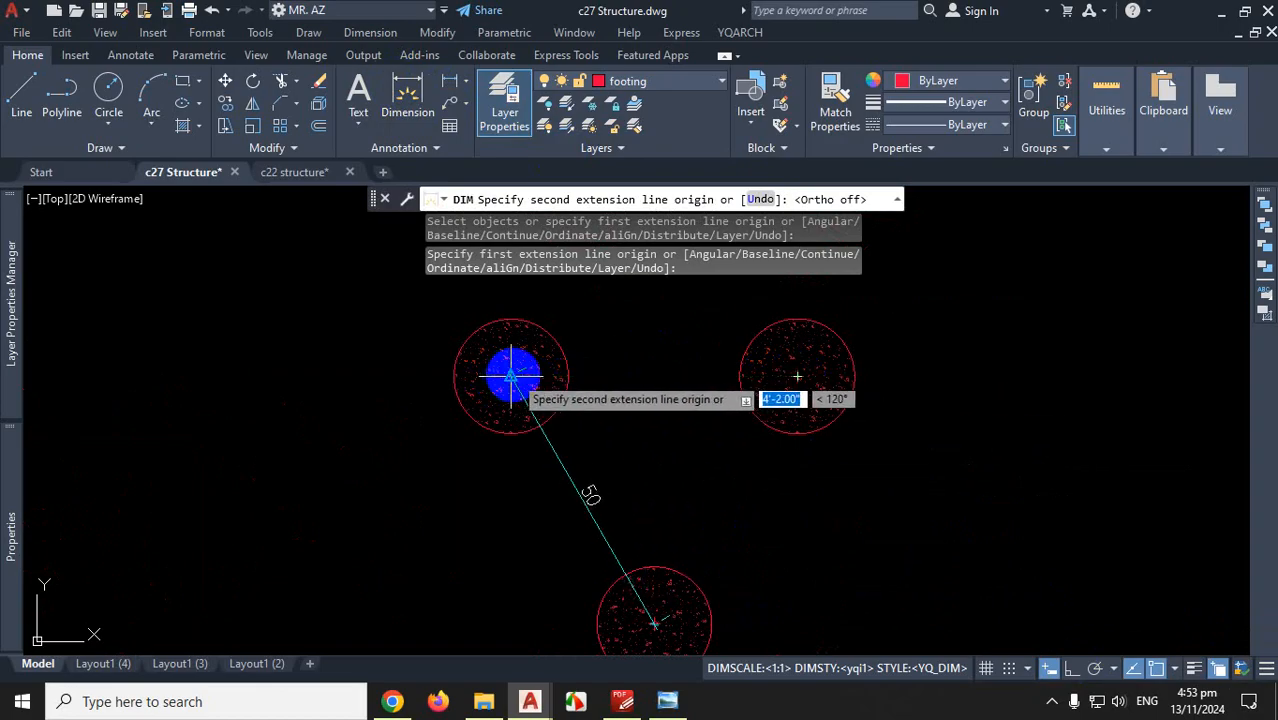
key("Escape")
Check the 5-pile arrangement in the Structville reference image in Chrome and return to the c27 Structure drawing in AutoCAD
scroll(635, 352, "down", 8)
scroll(500, 381, "up", 4)
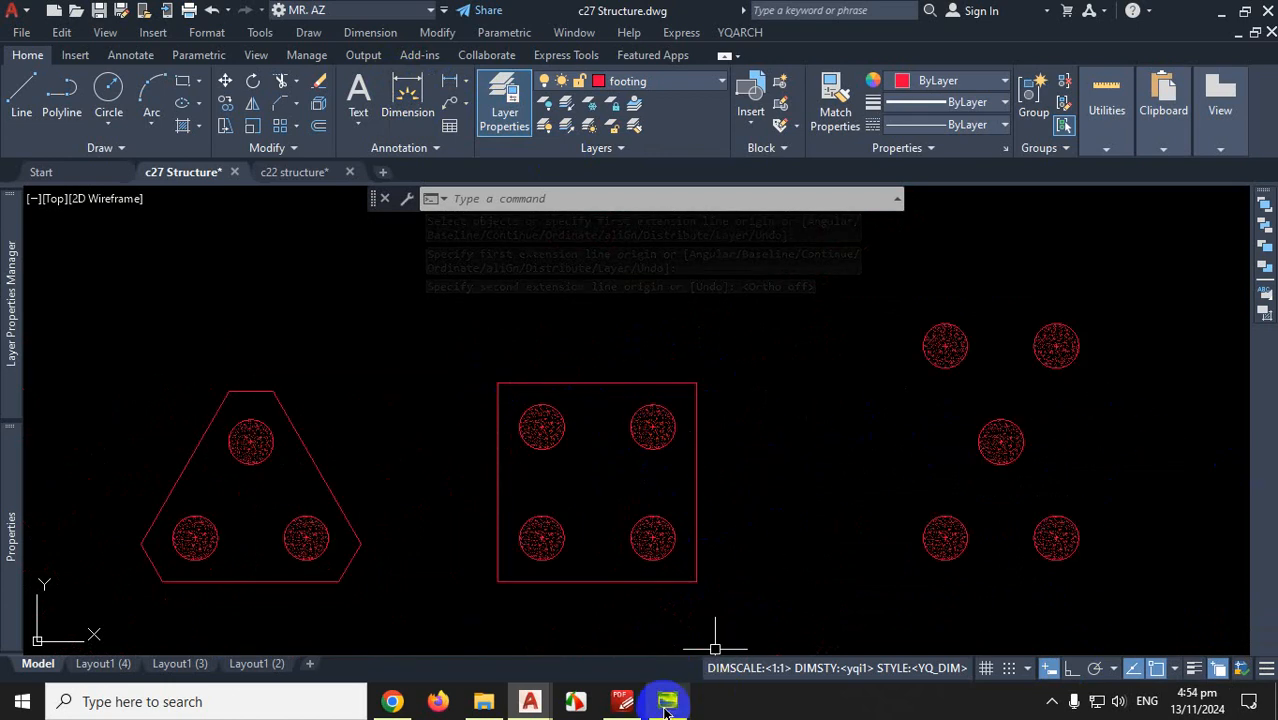
left_click(393, 701)
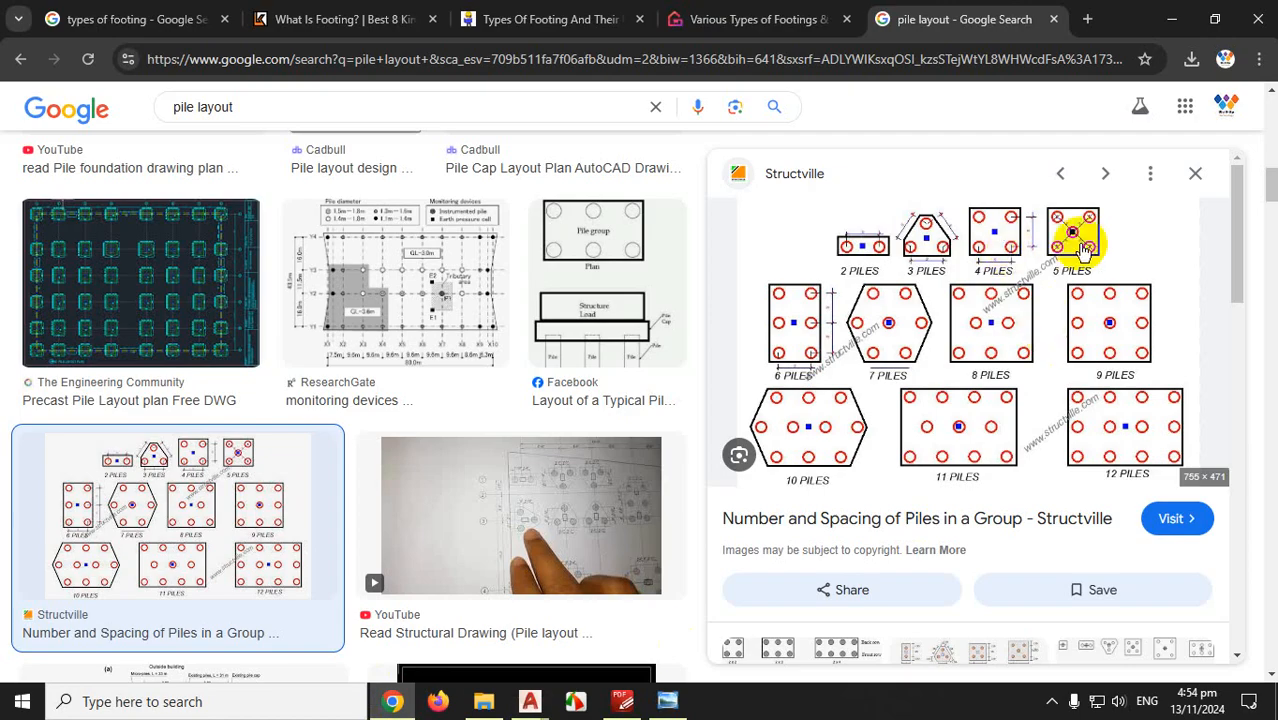
left_click(575, 701)
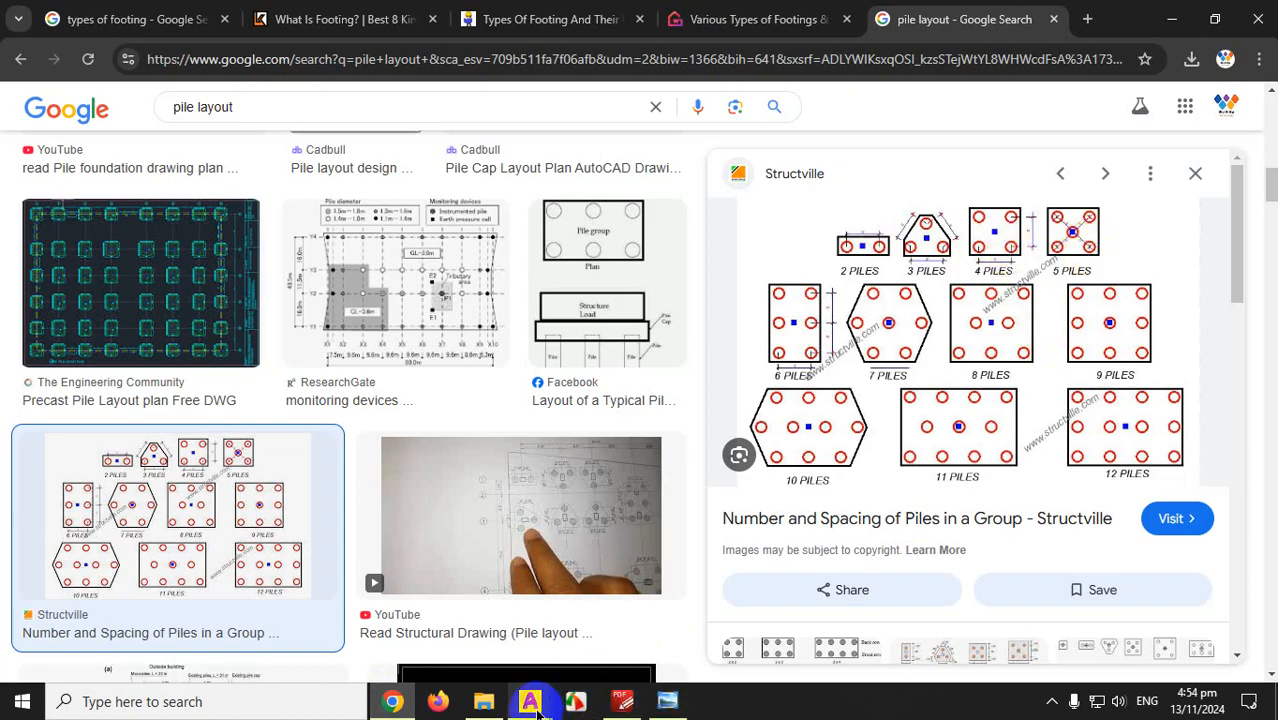
mouse_move(530, 701)
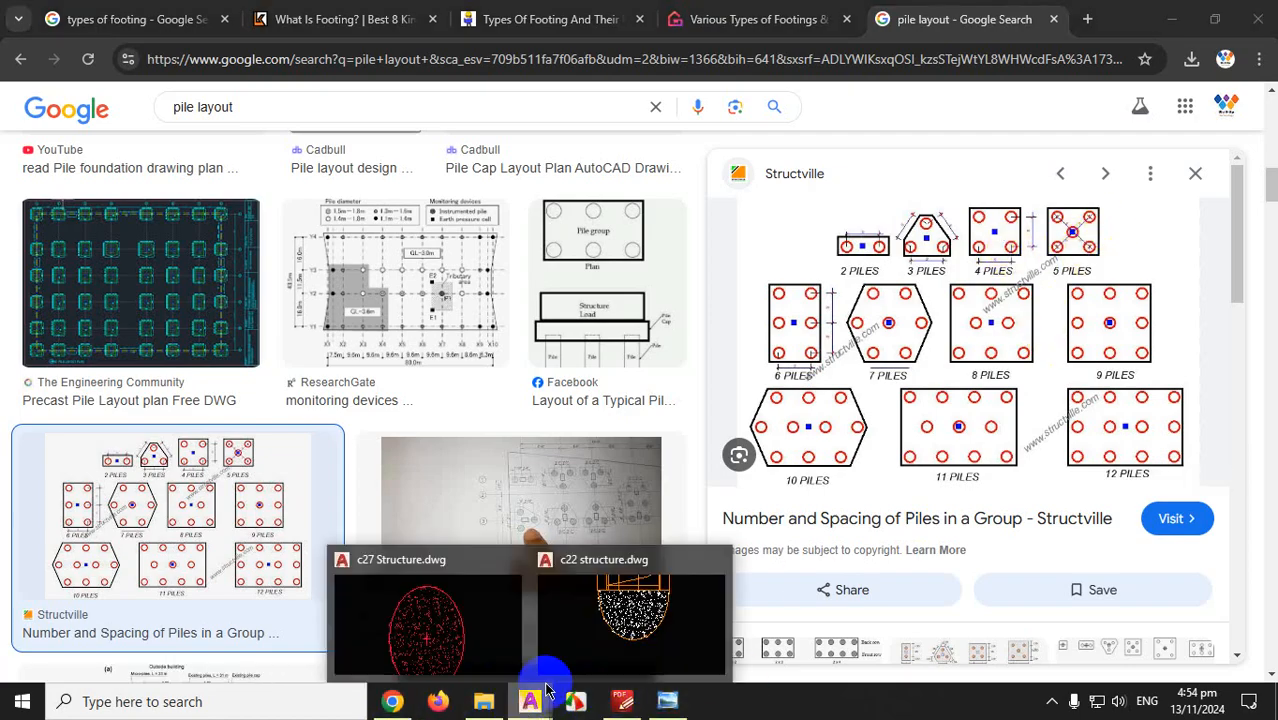
left_click(436, 620)
scroll(648, 512, "down", 4)
scroll(887, 486, "up", 4)
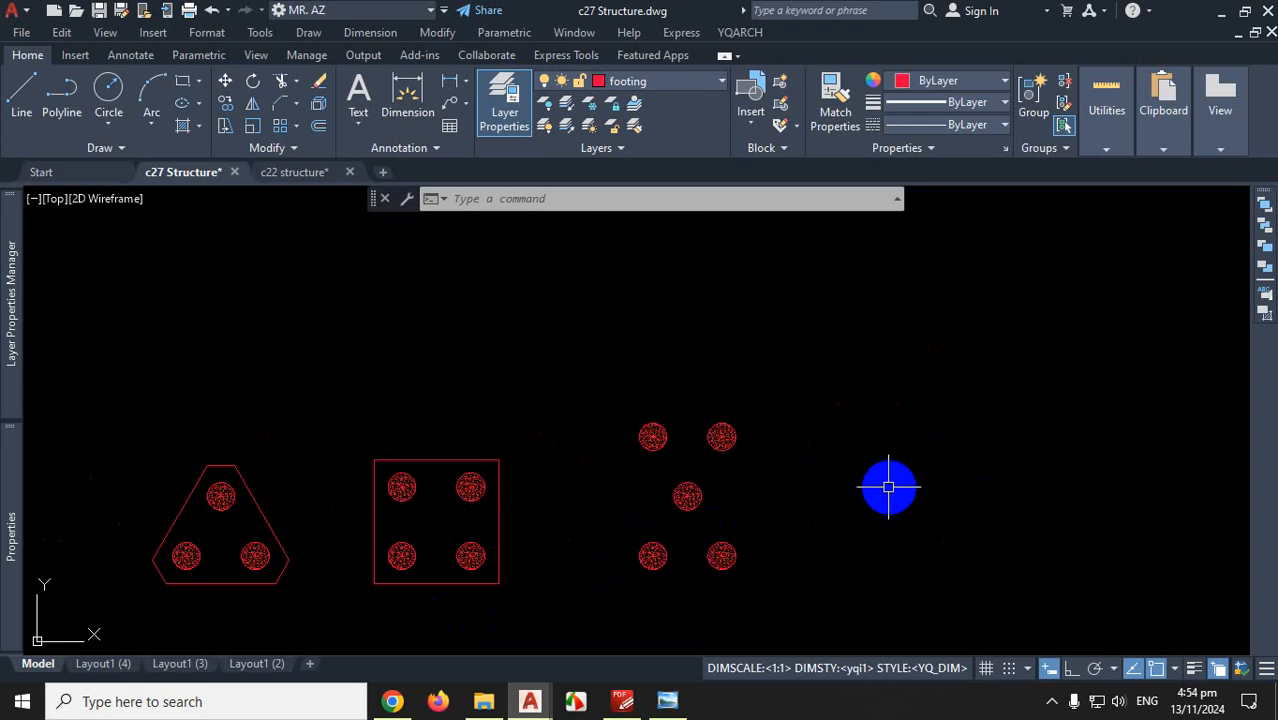
key("Escape")
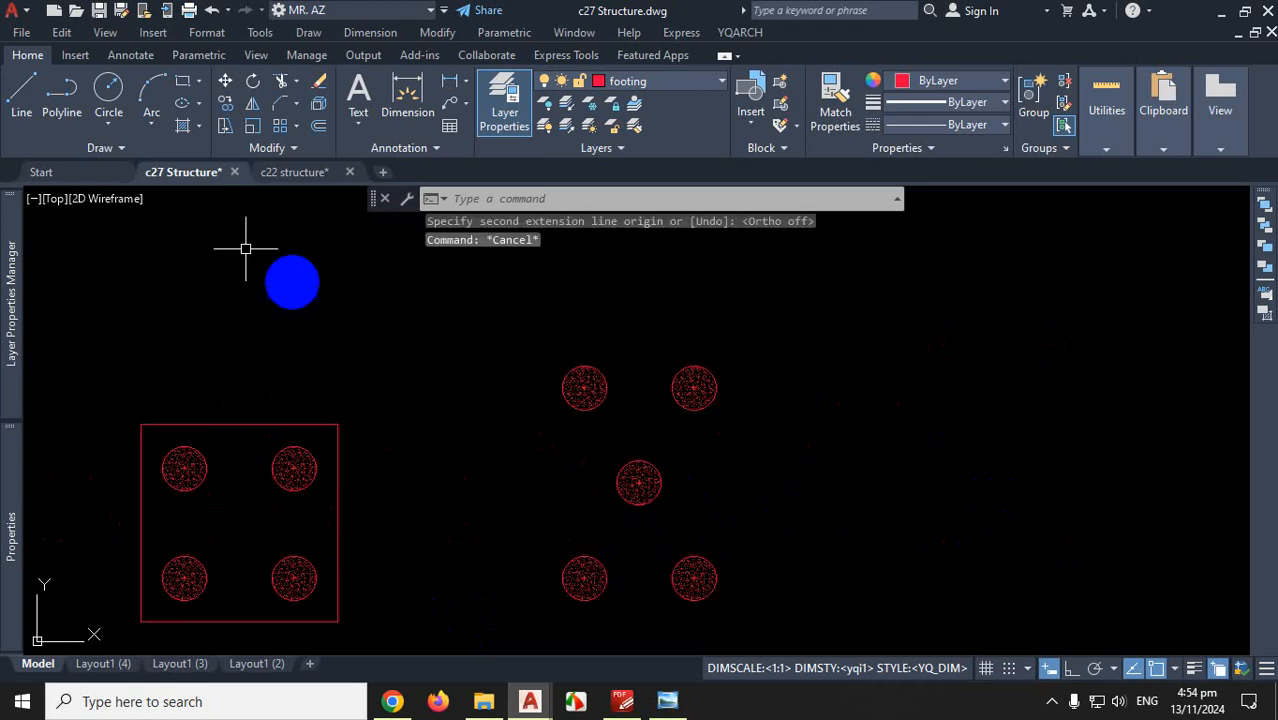
Draw a rectangle through the centres of the five-pile group's corner piles, from the upper-left pile to the lower-right pile
left_click(186, 88)
scroll(568, 374, "up", 4)
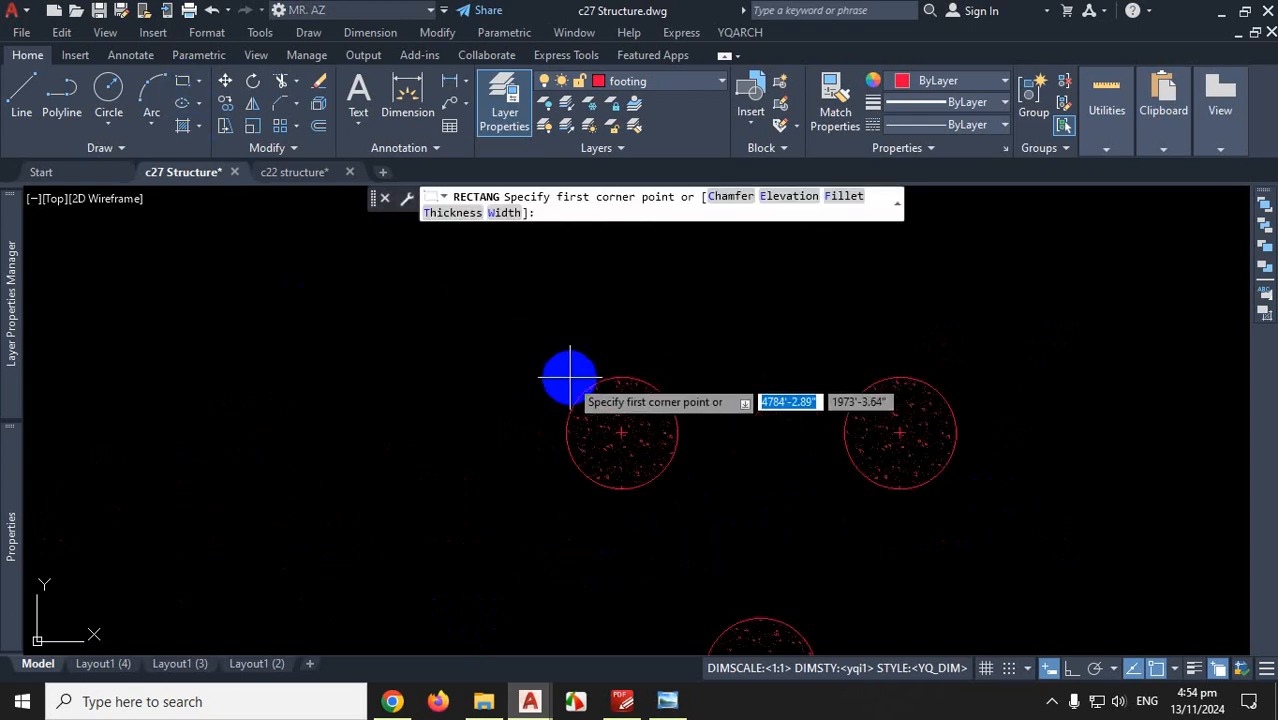
left_click(622, 432)
scroll(700, 500, "down", 4)
scroll(705, 491, "up", 3)
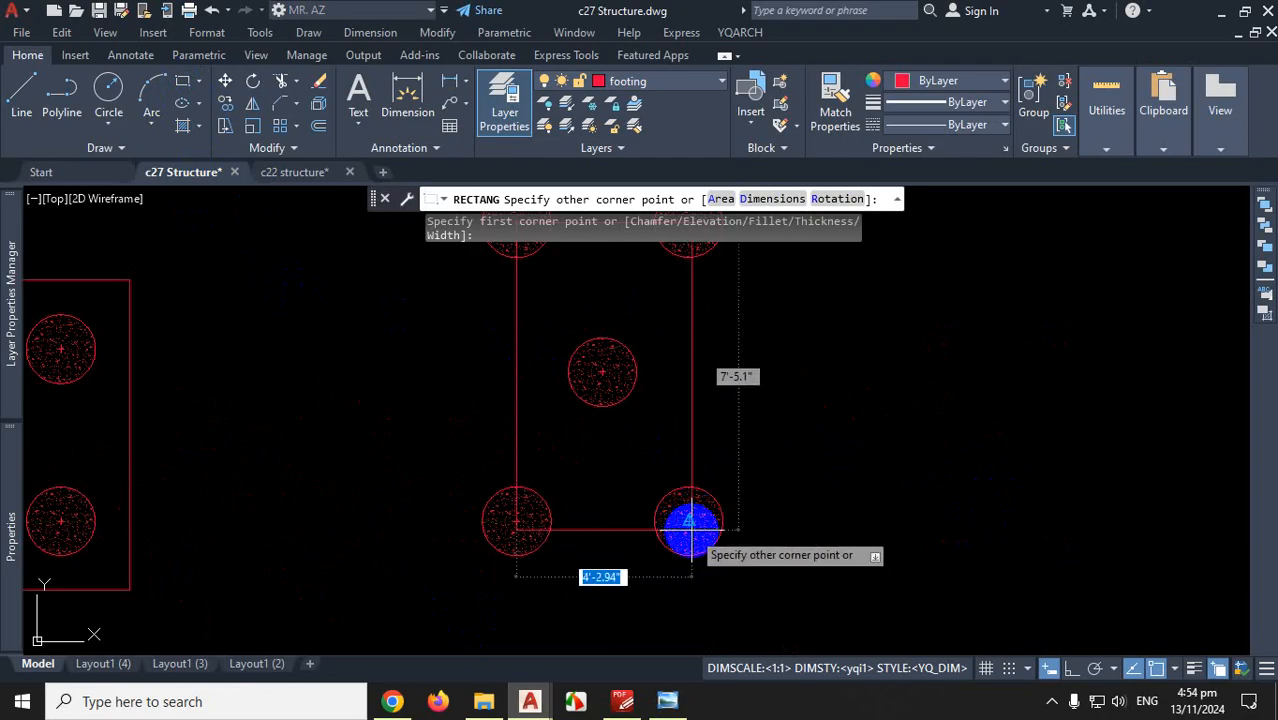
left_click(689, 519)
scroll(786, 462, "down", 4)
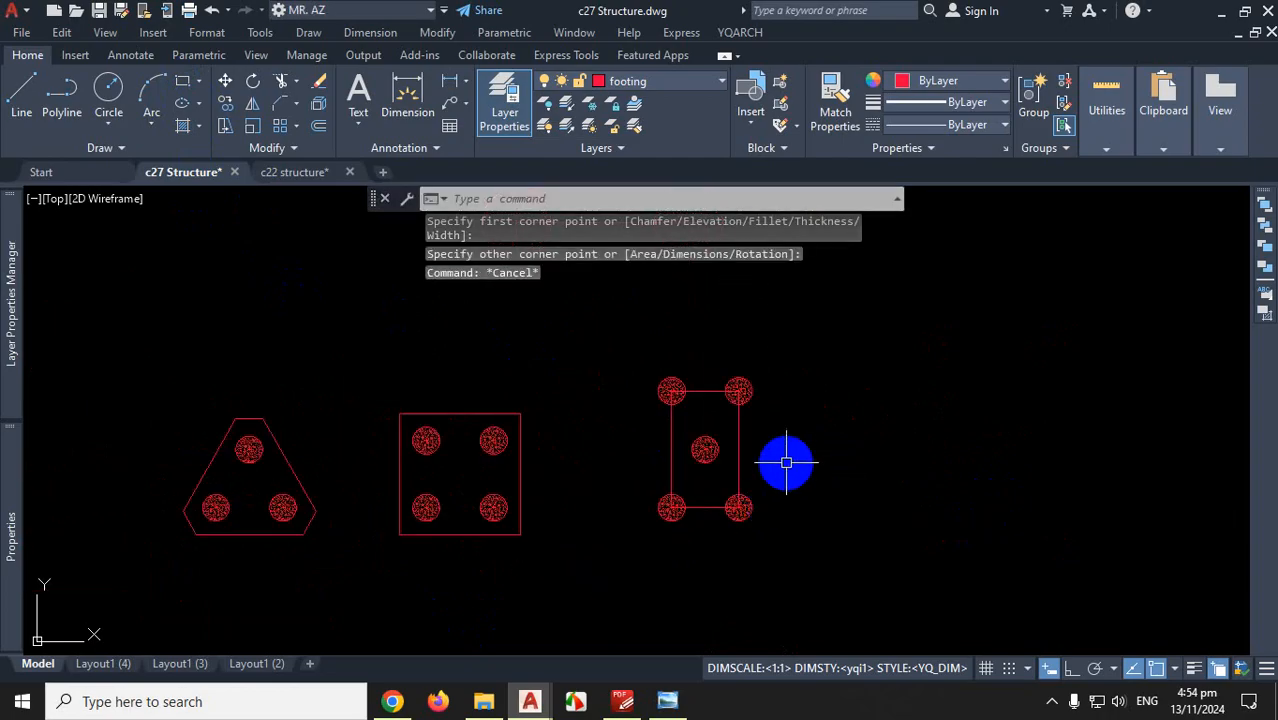
Offset the rectangle through the corner piles outward by 1'-8" to form the five-pile footing outline
type("o")
key("Return")
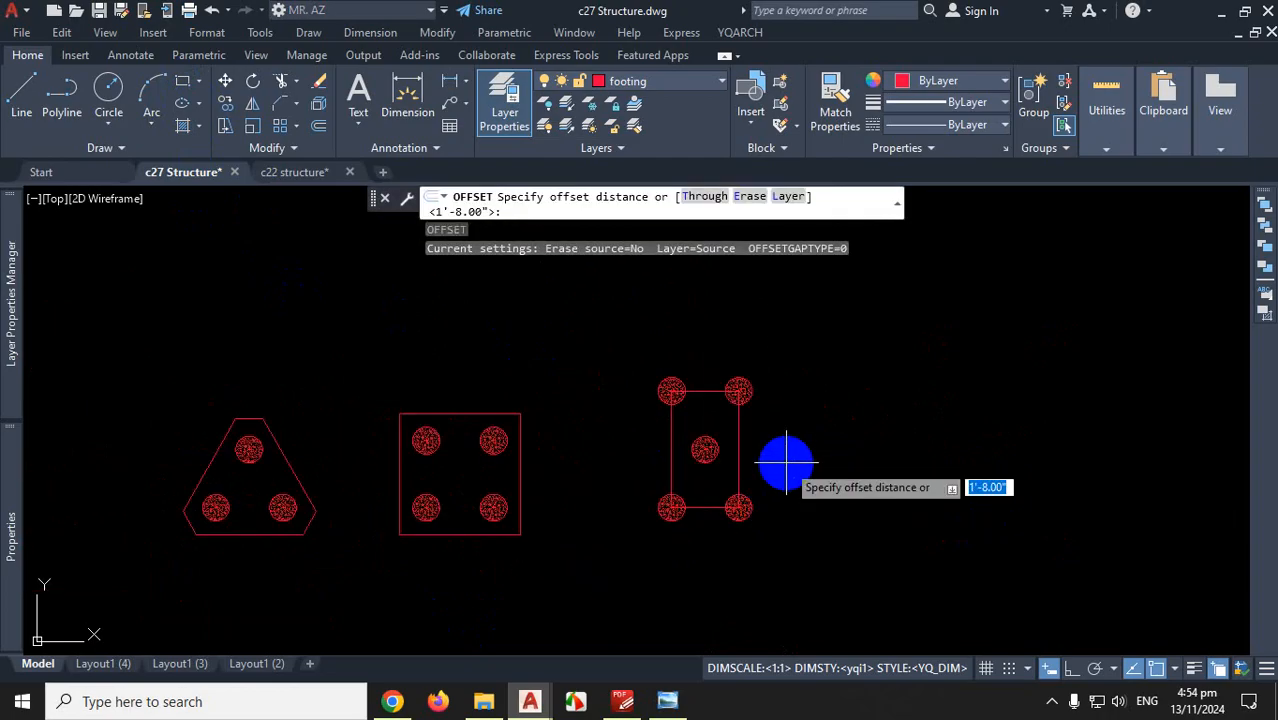
key("Return")
scroll(730, 395, "up", 3)
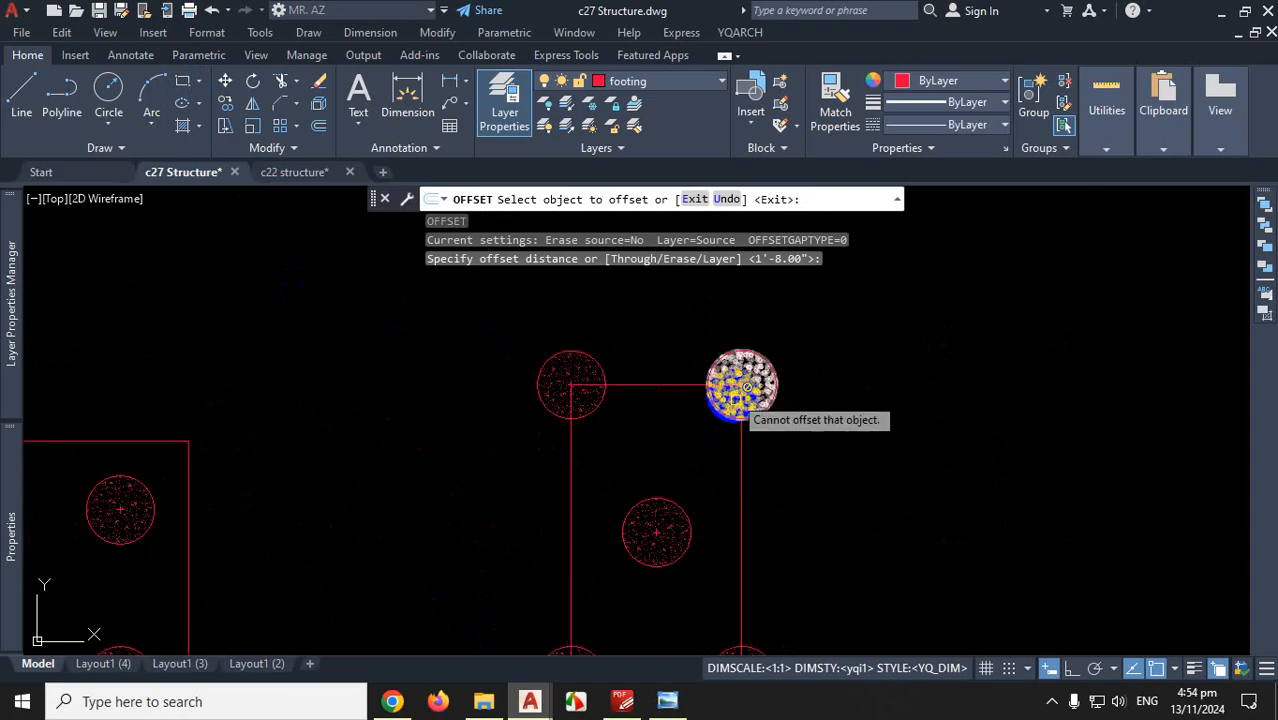
left_click(738, 460)
left_click(925, 456)
scroll(927, 456, "down", 4)
key("Escape")
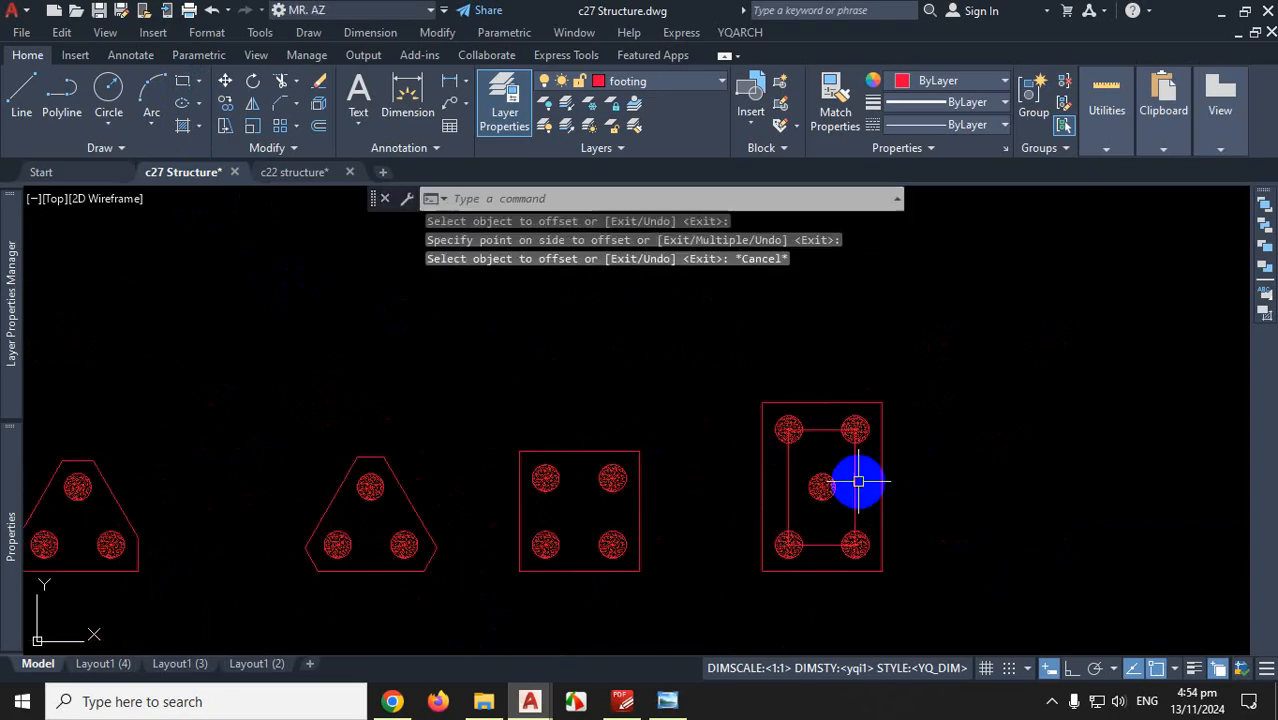
Delete the inner construction rectangle that passes through the five-pile group's corner piles
scroll(866, 474, "up", 5)
left_click(853, 434)
left_click(747, 438)
key("Delete")
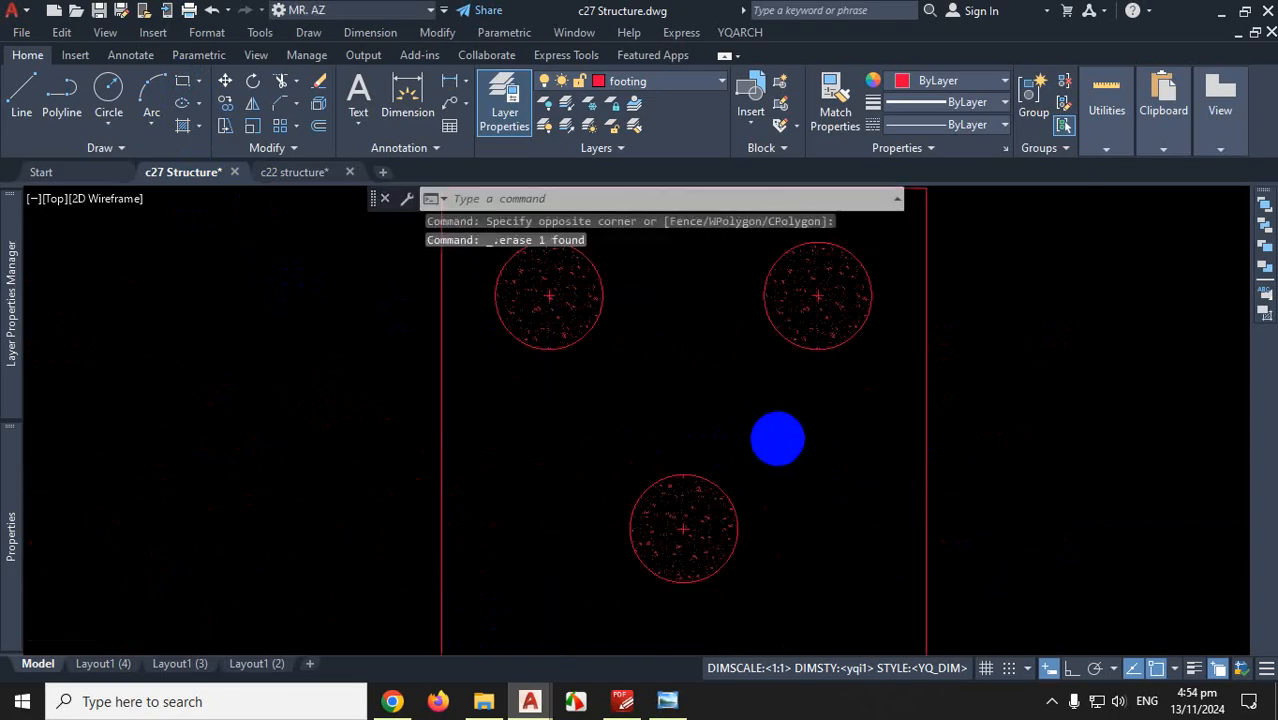
Copy the complete five-pile footing by its middle pile's centre onto the column at grid intersection 3/B of the structural plan
scroll(785, 440, "down", 5)
left_click(855, 356)
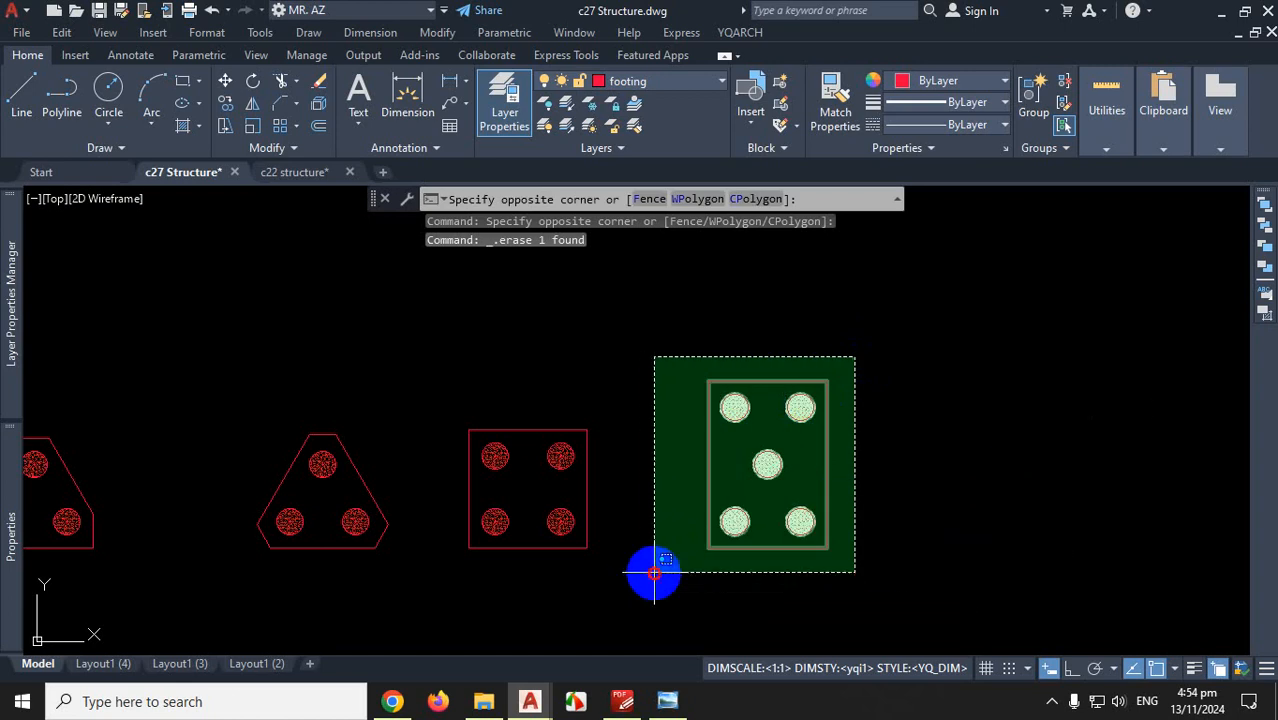
left_click(656, 569)
type("co")
key("Return")
scroll(765, 460, "up", 5)
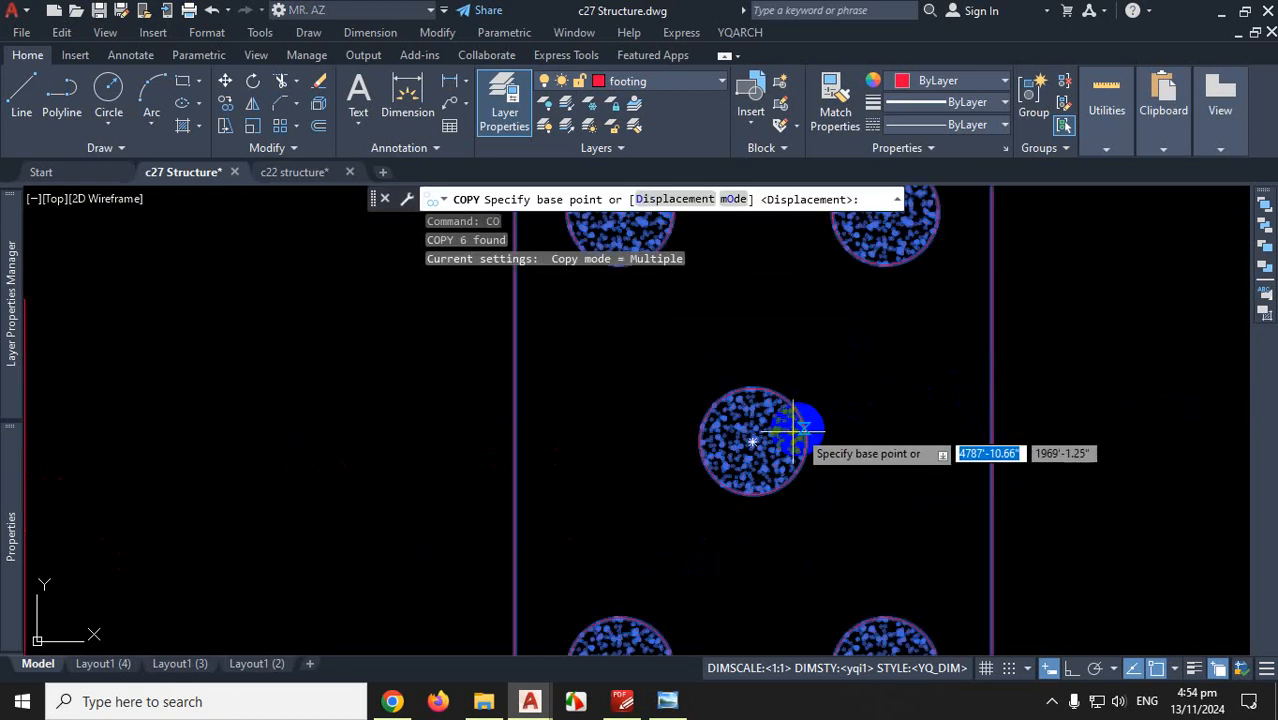
left_click(752, 440)
scroll(752, 440, "down", 2)
scroll(733, 384, "down", 8)
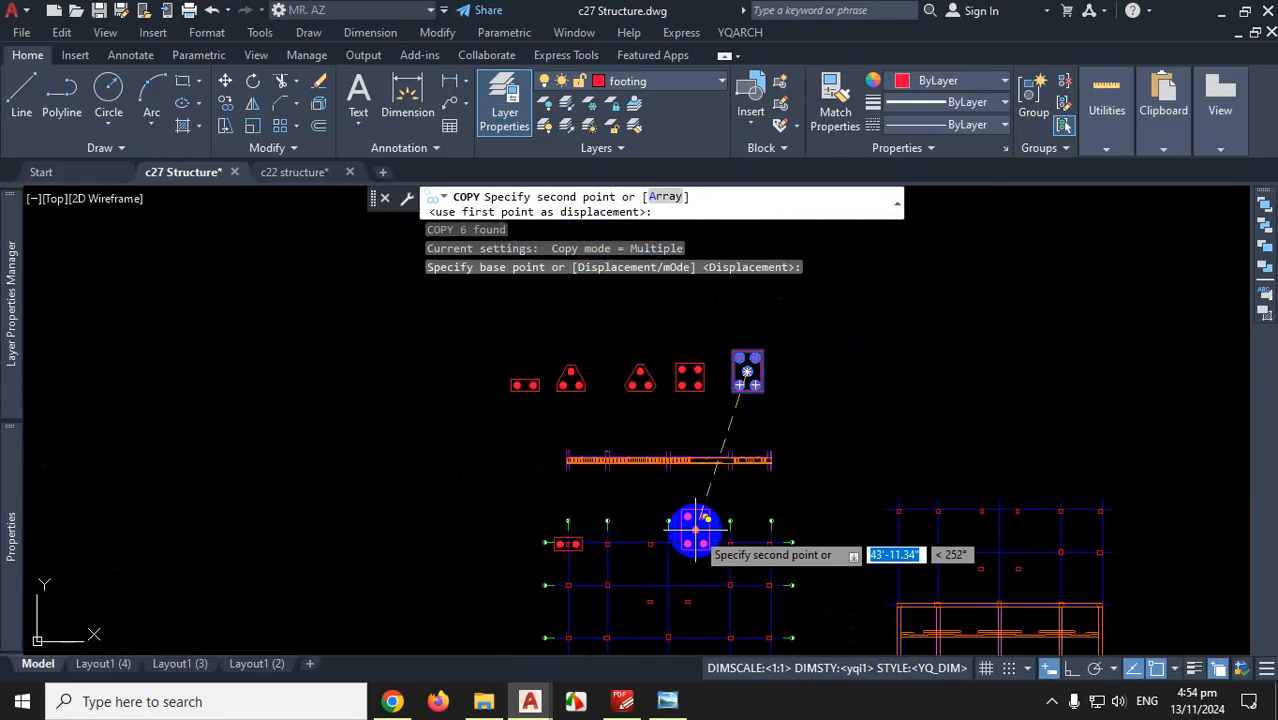
scroll(756, 490, "down", 6)
scroll(760, 490, "up", 5)
scroll(735, 389, "up", 5)
scroll(633, 408, "up", 4)
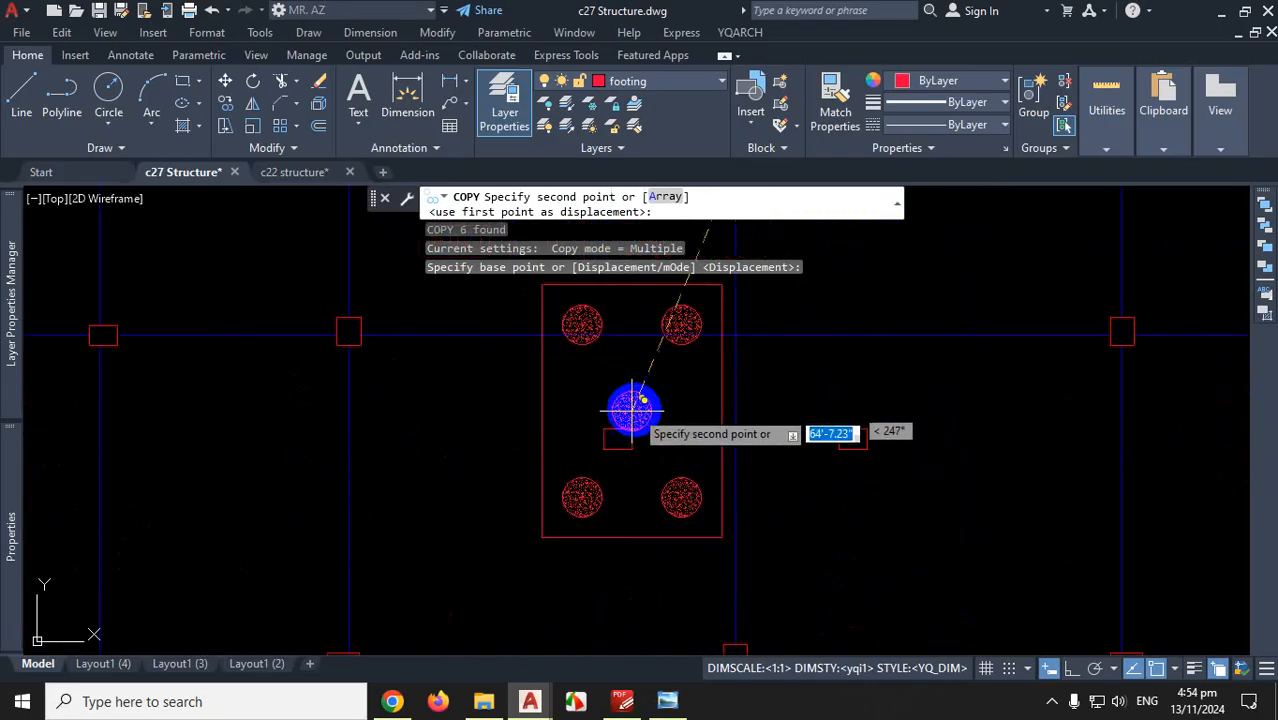
scroll(650, 451, "down", 5)
scroll(700, 467, "up", 3)
scroll(633, 474, "up", 4)
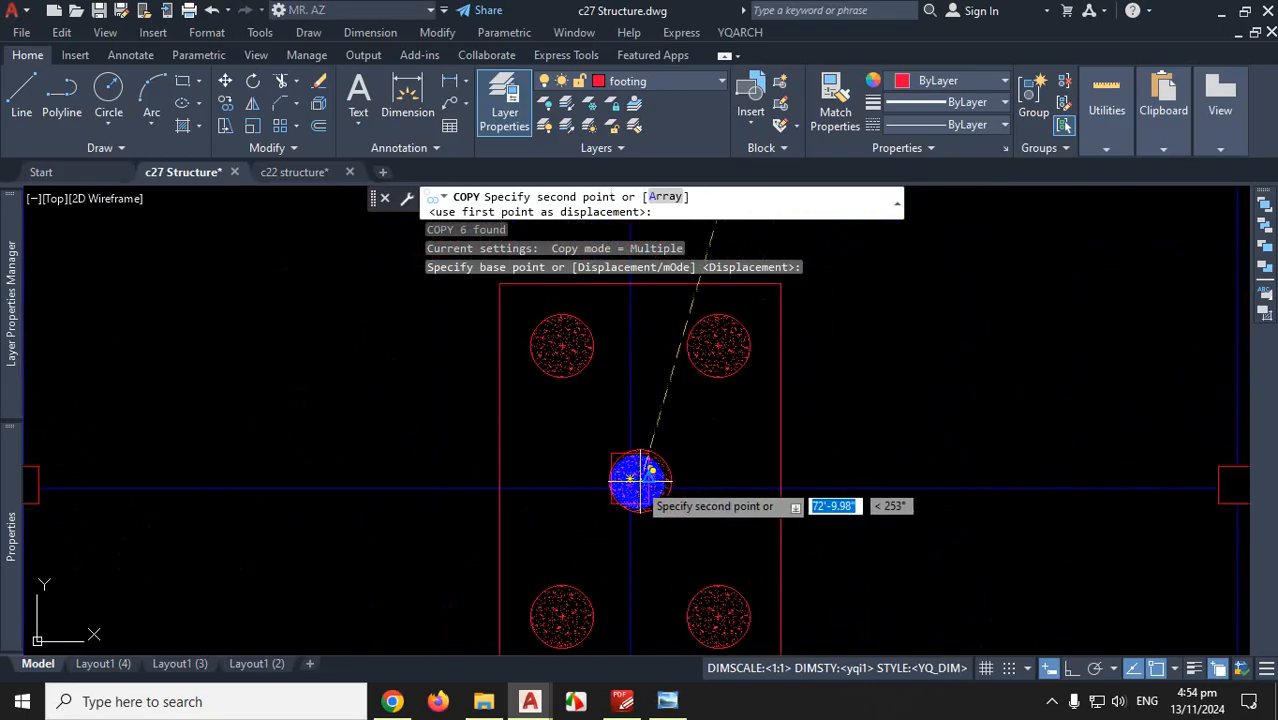
left_click(630, 478)
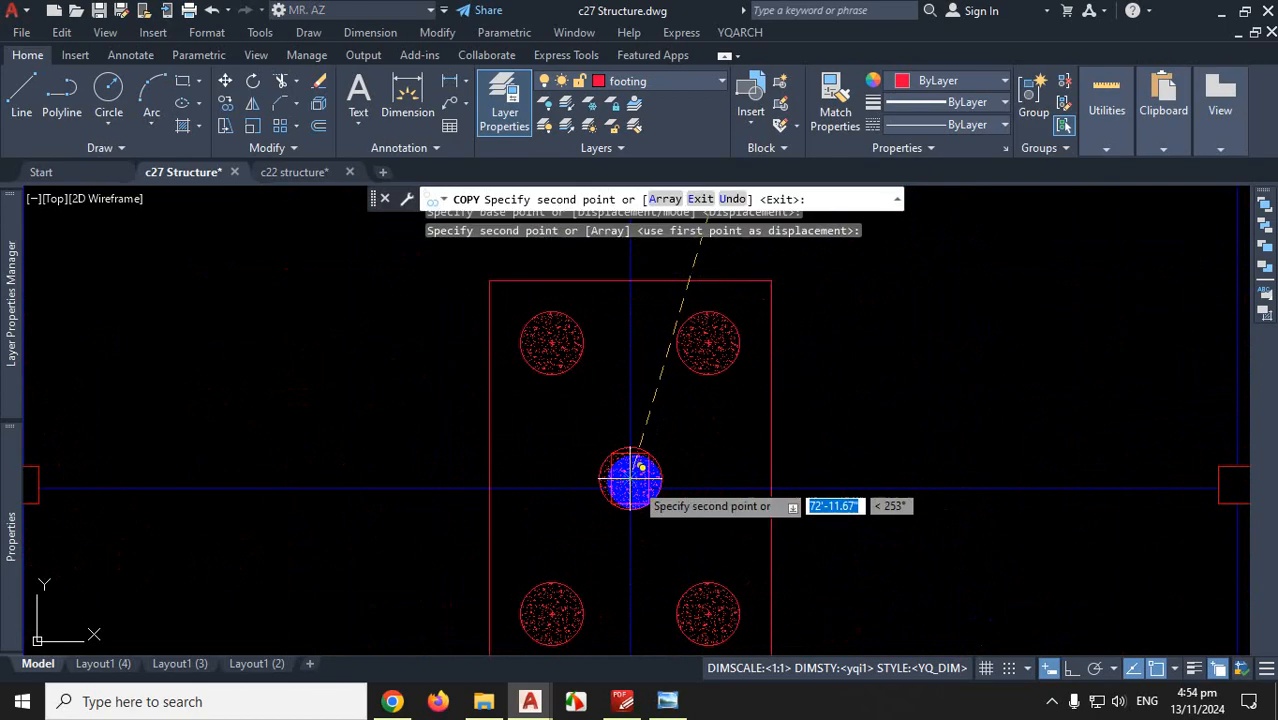
scroll(790, 450, "down", 4)
key("Escape")
scroll(721, 510, "up", 4)
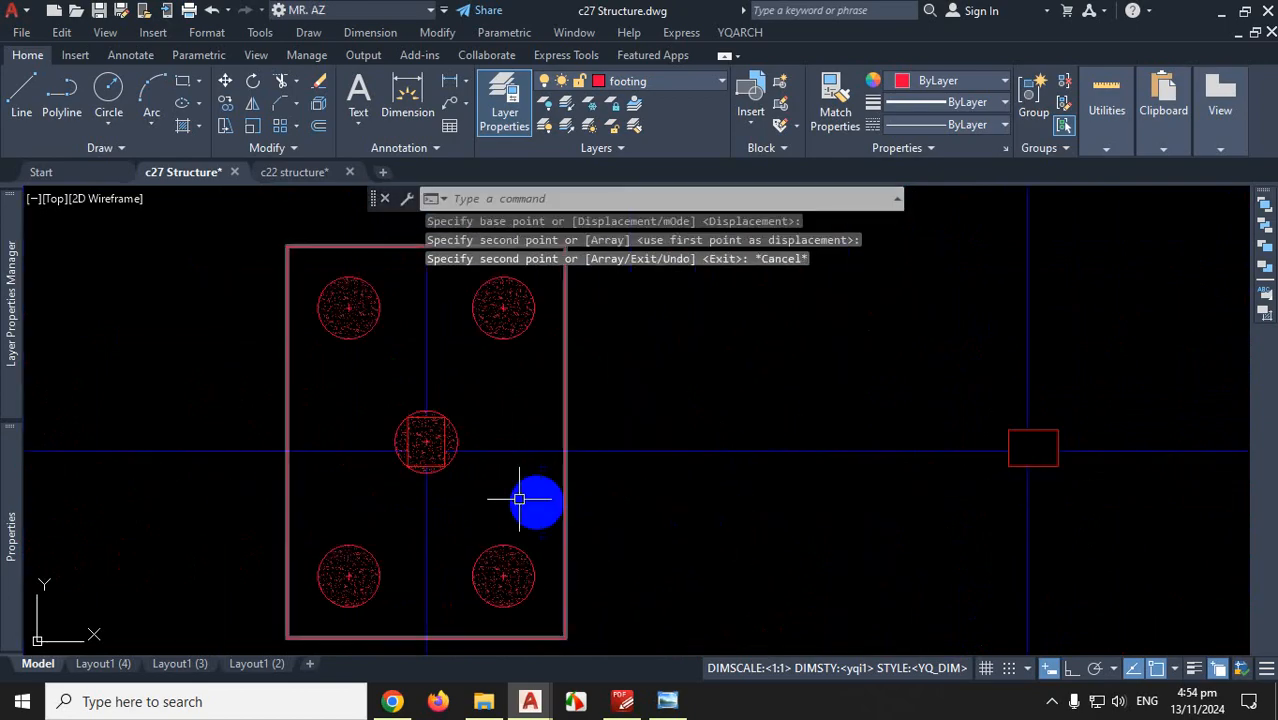
scroll(353, 449, "up", 4)
scroll(356, 416, "up", 4)
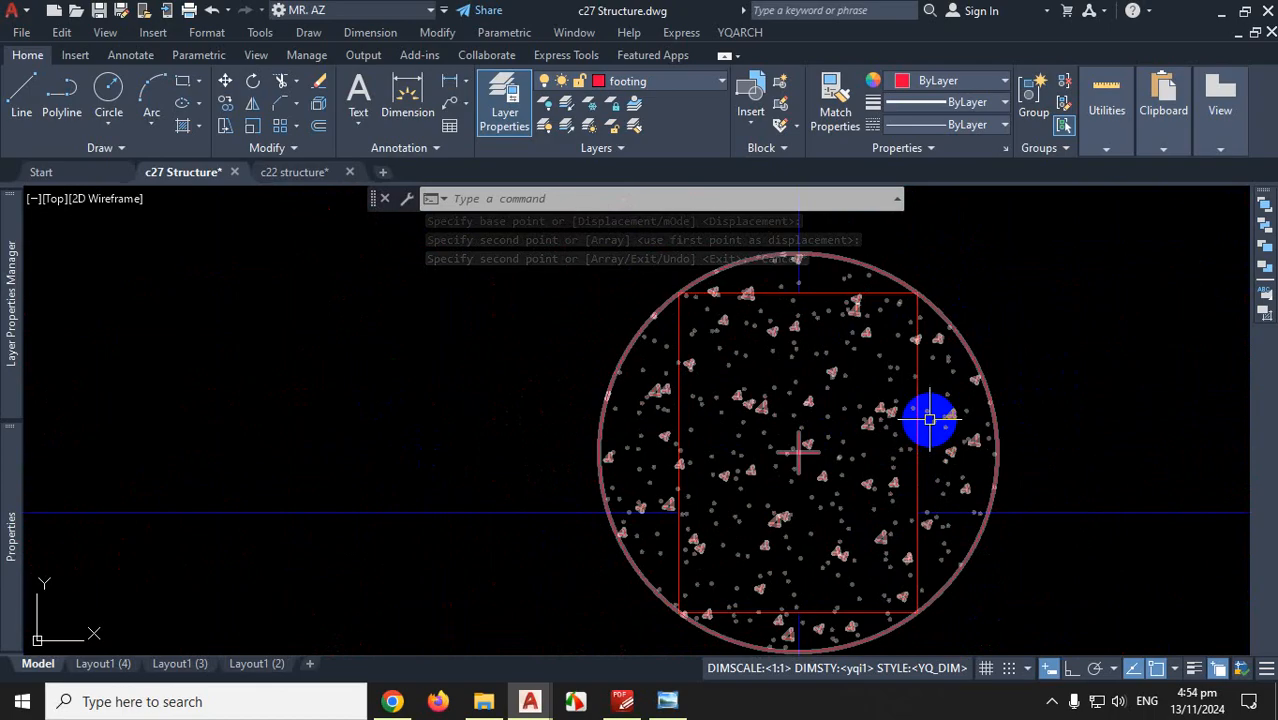
scroll(901, 419, "down", 8)
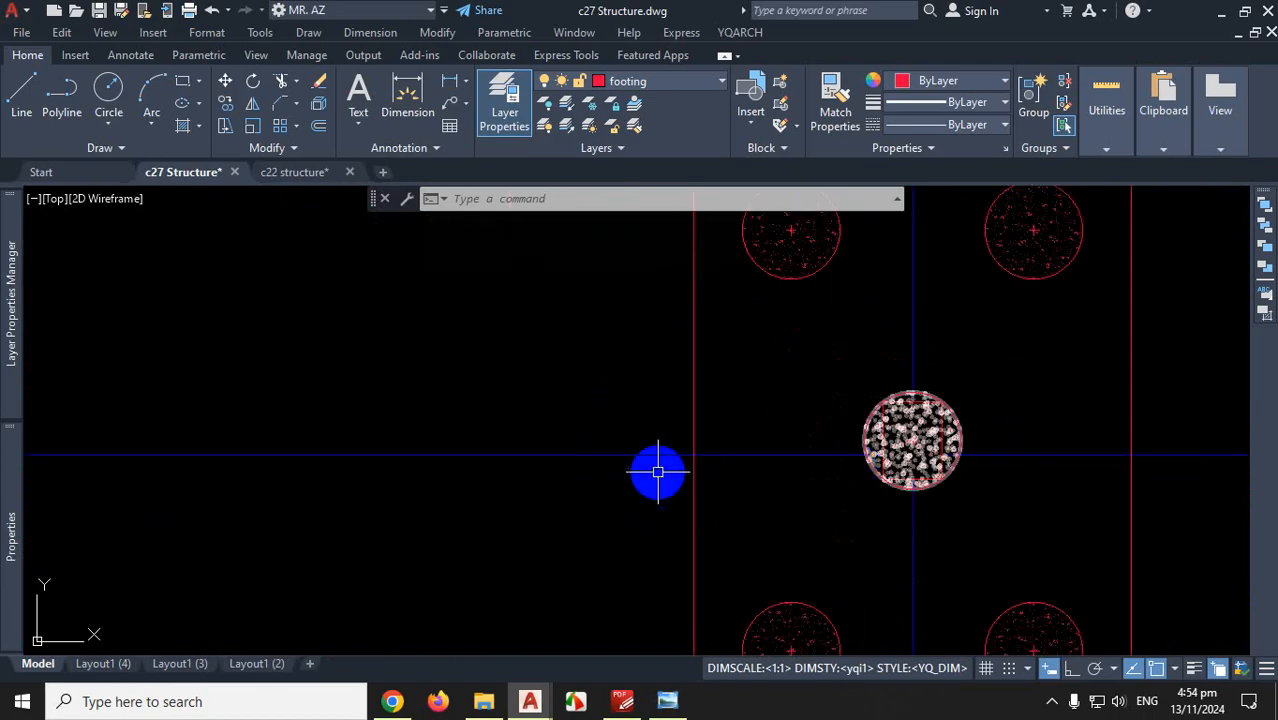
left_click(1052, 700)
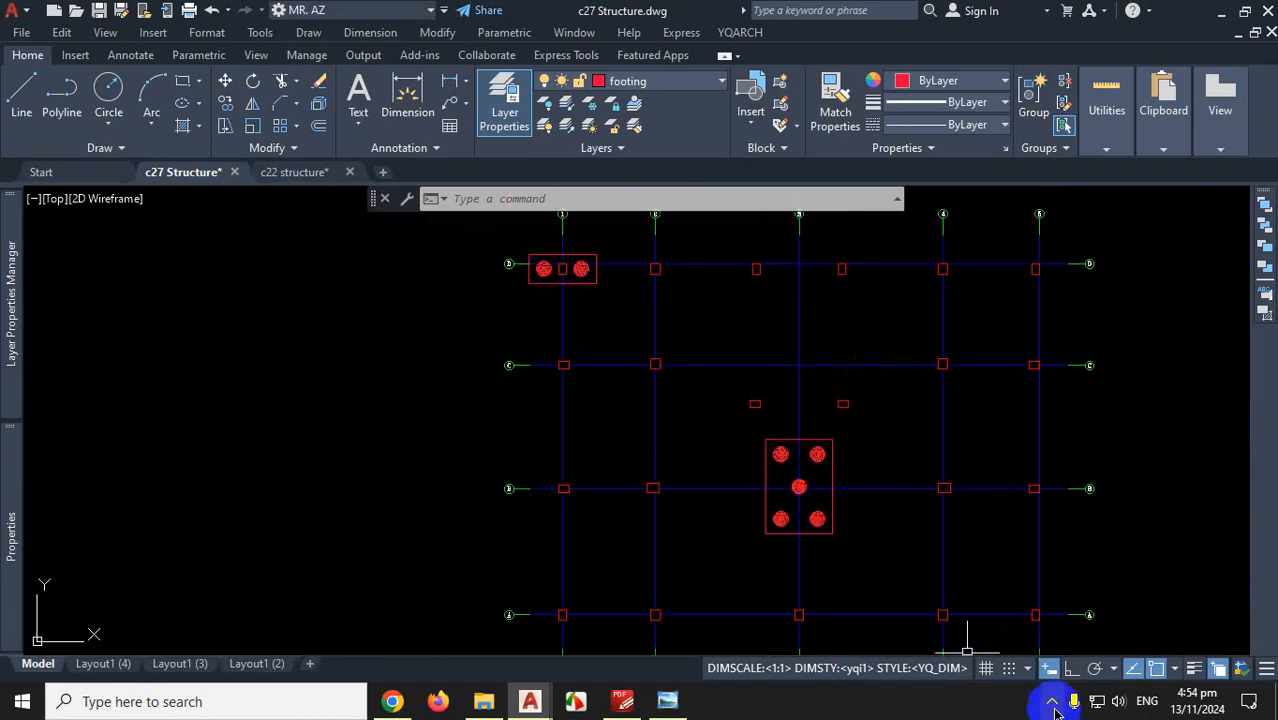
left_click(1068, 624)
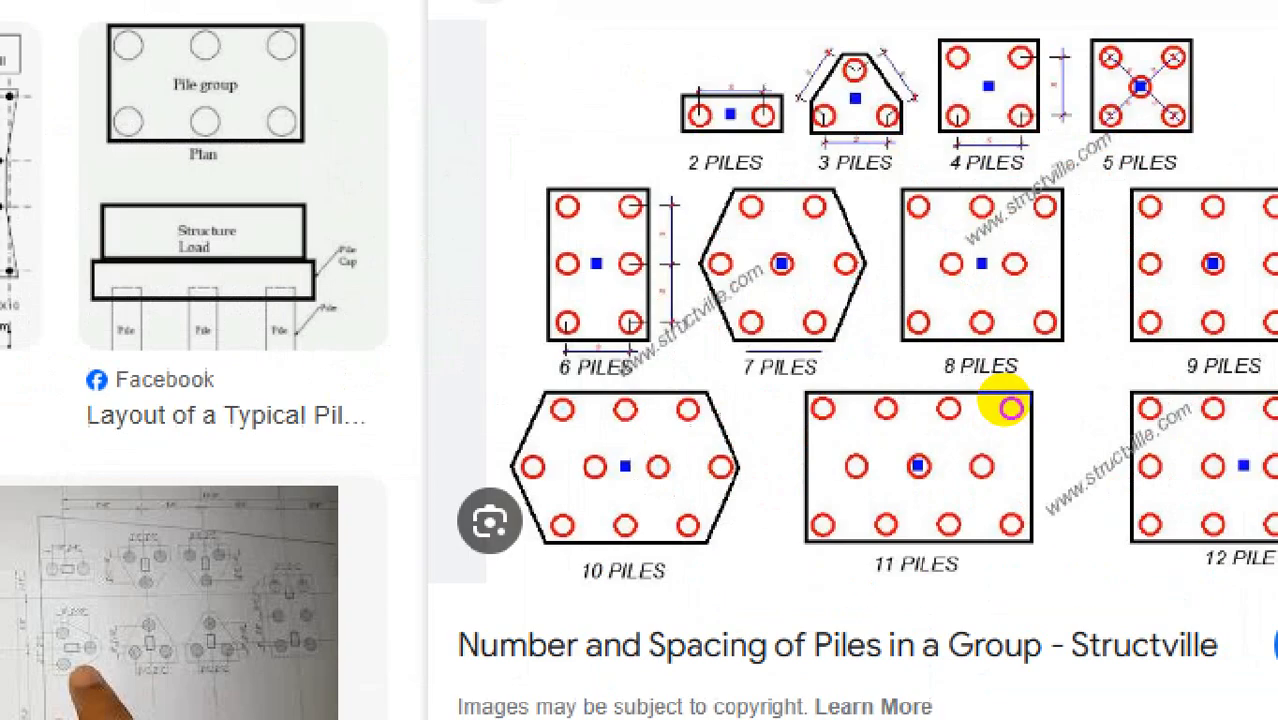
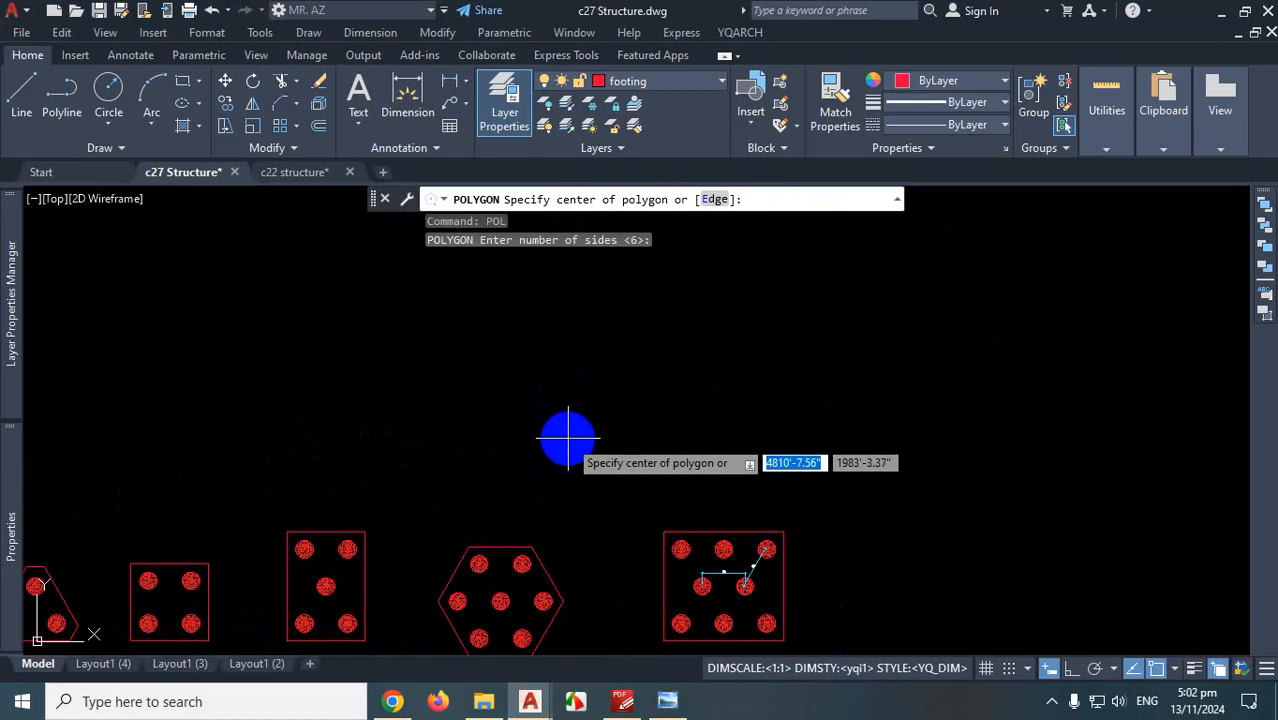
scroll(568, 440, "down", 3)
scroll(579, 370, "up", 3)
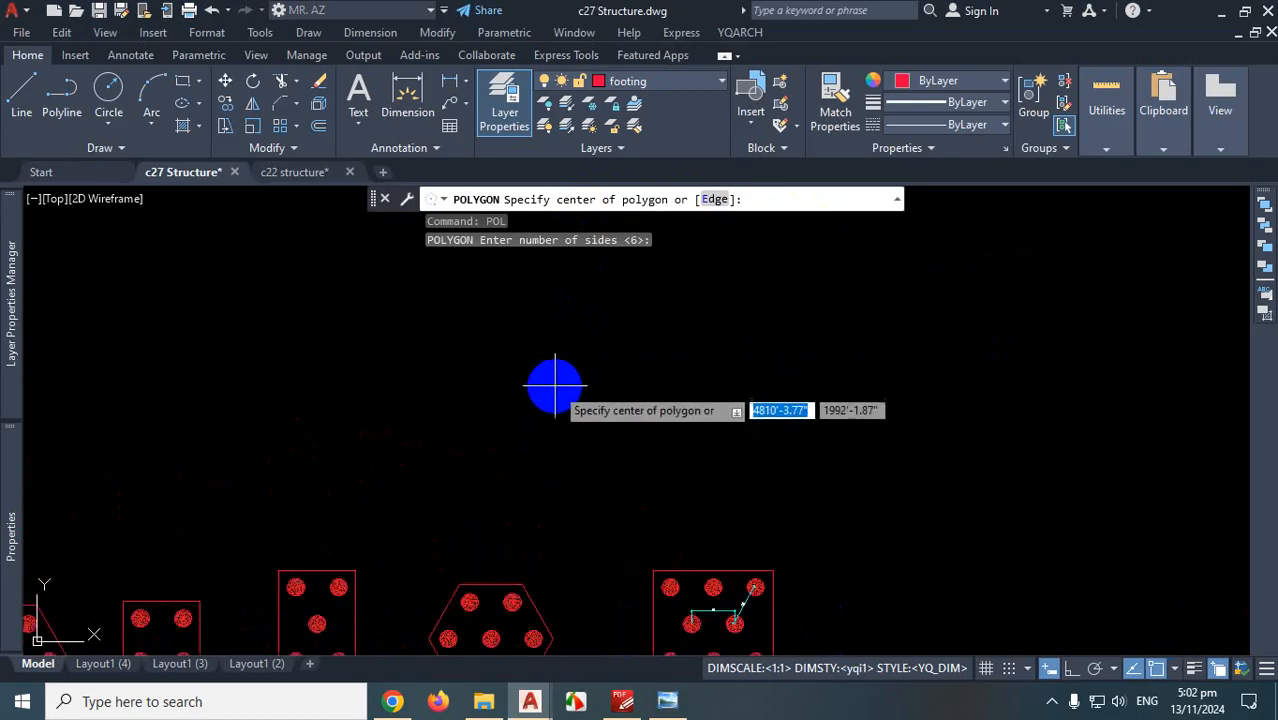
left_click(558, 371)
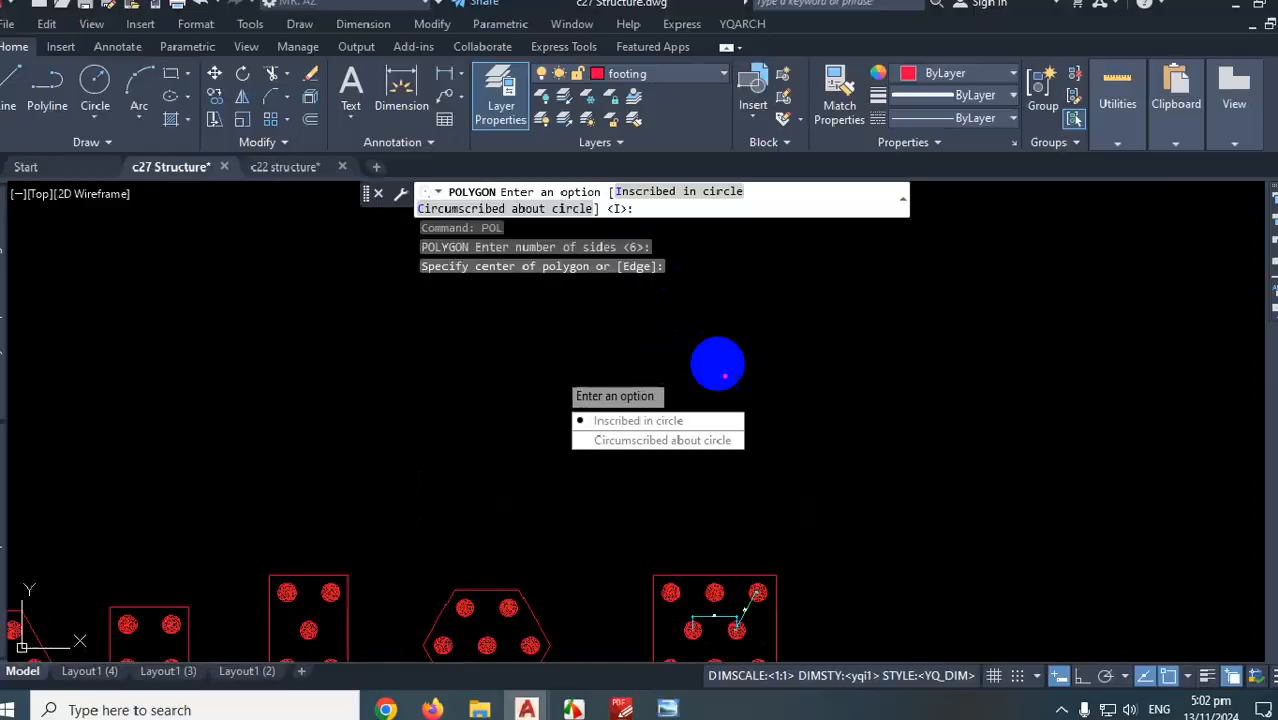
key("Escape")
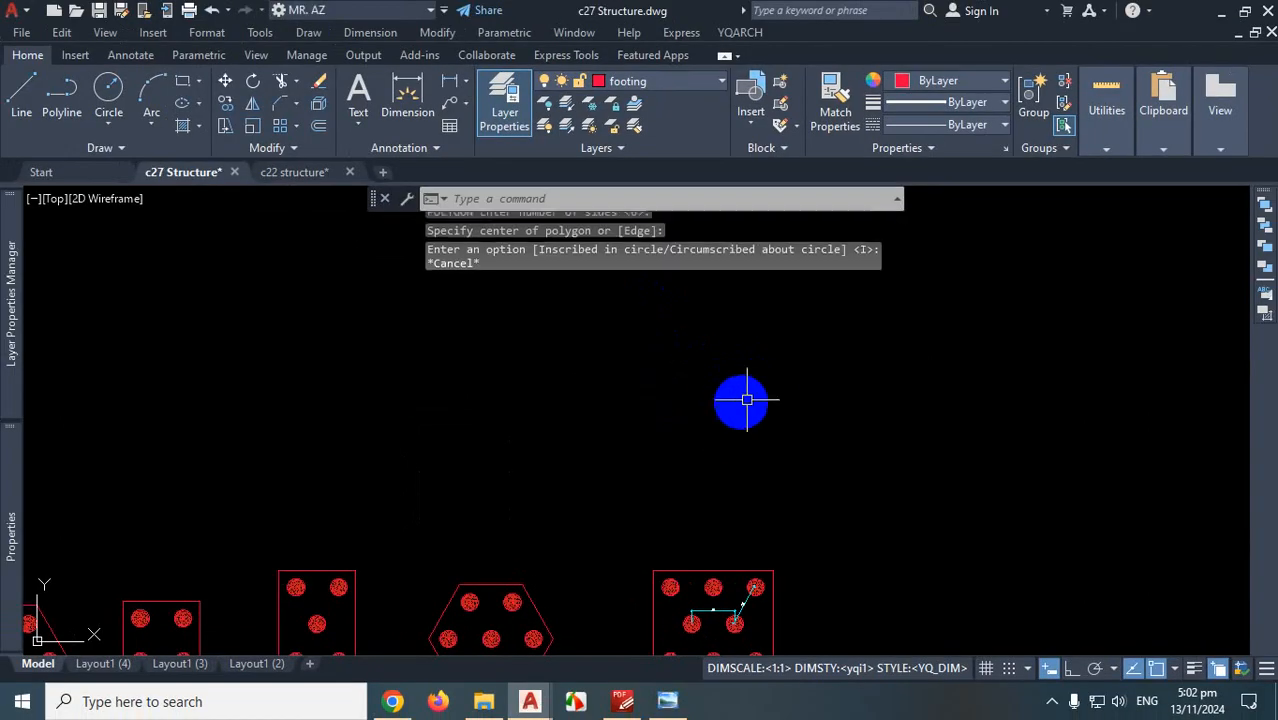
Draw a six-sided polygon inscribed in a circle of radius 50 in the empty area above the footings, with Ortho on
type("pol")
key("Return")
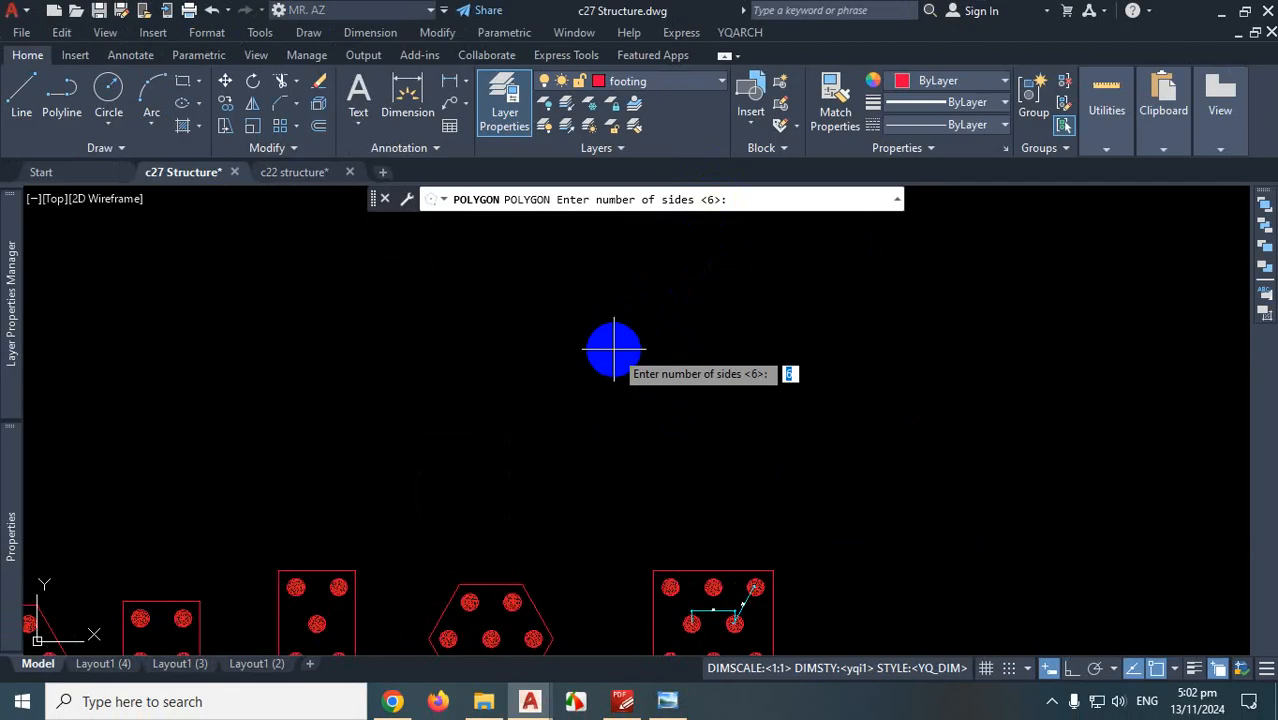
key("Return")
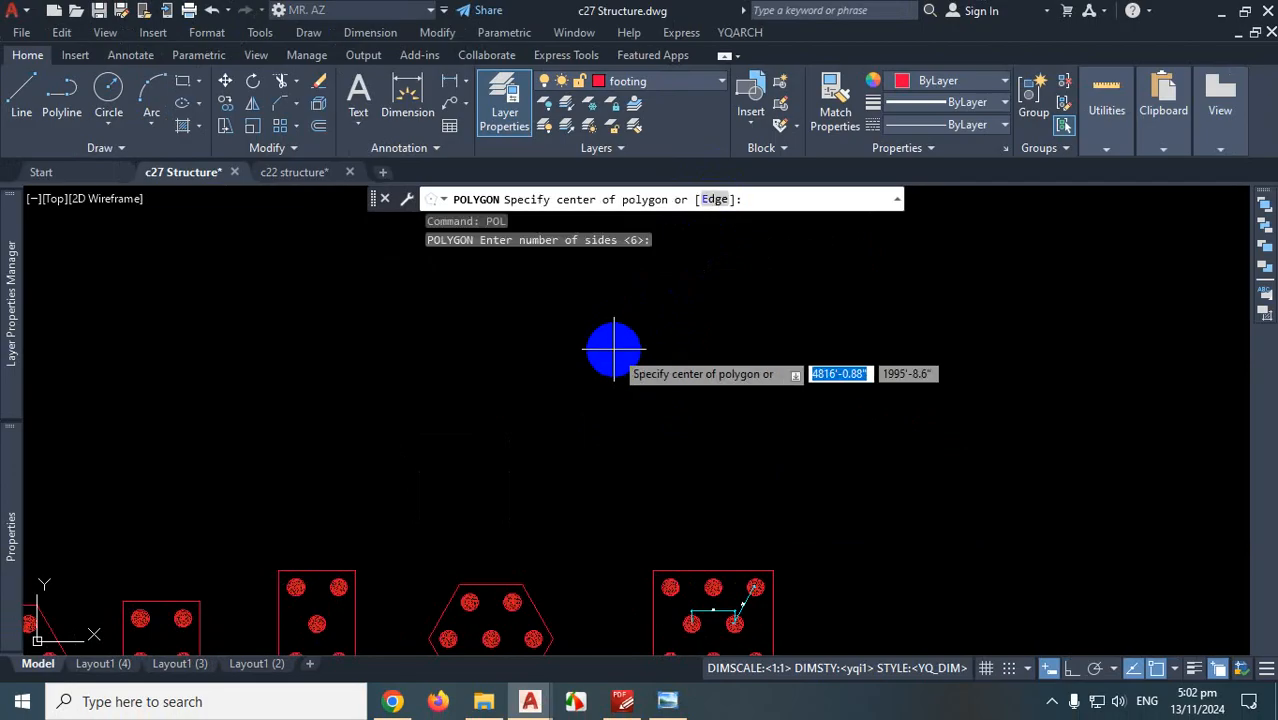
left_click(524, 380)
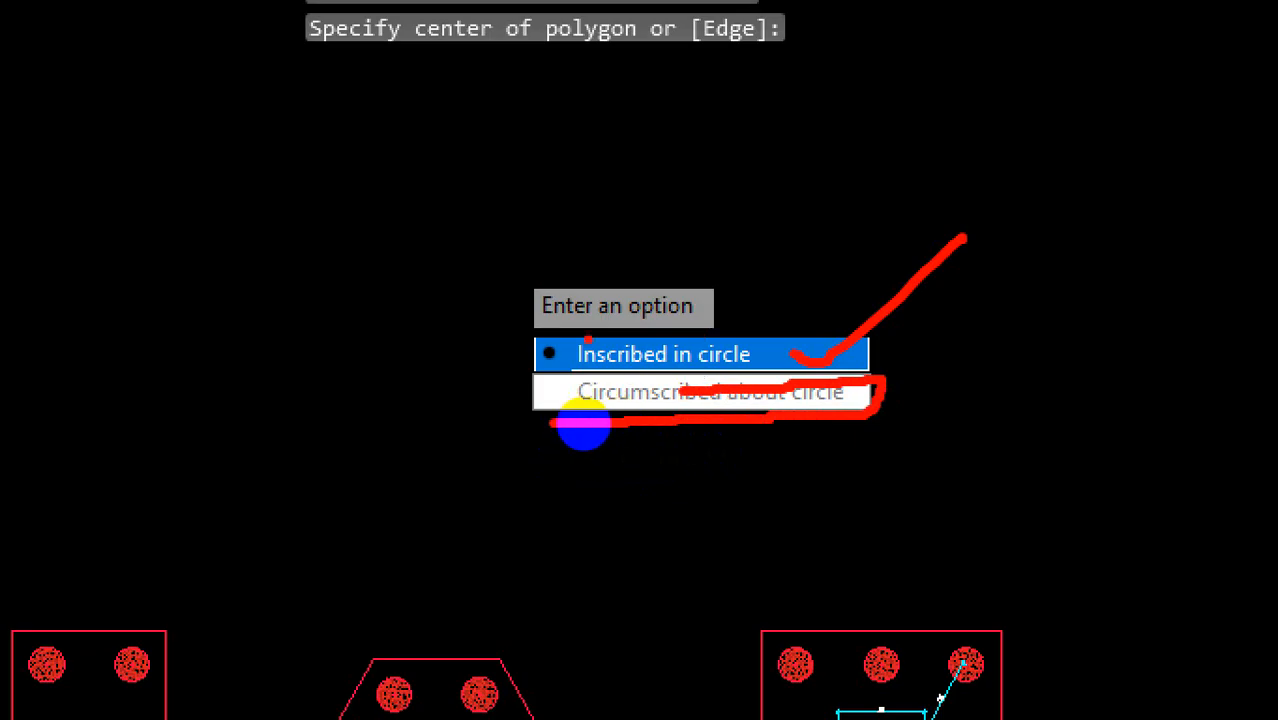
left_click_drag(746, 352, 855, 271)
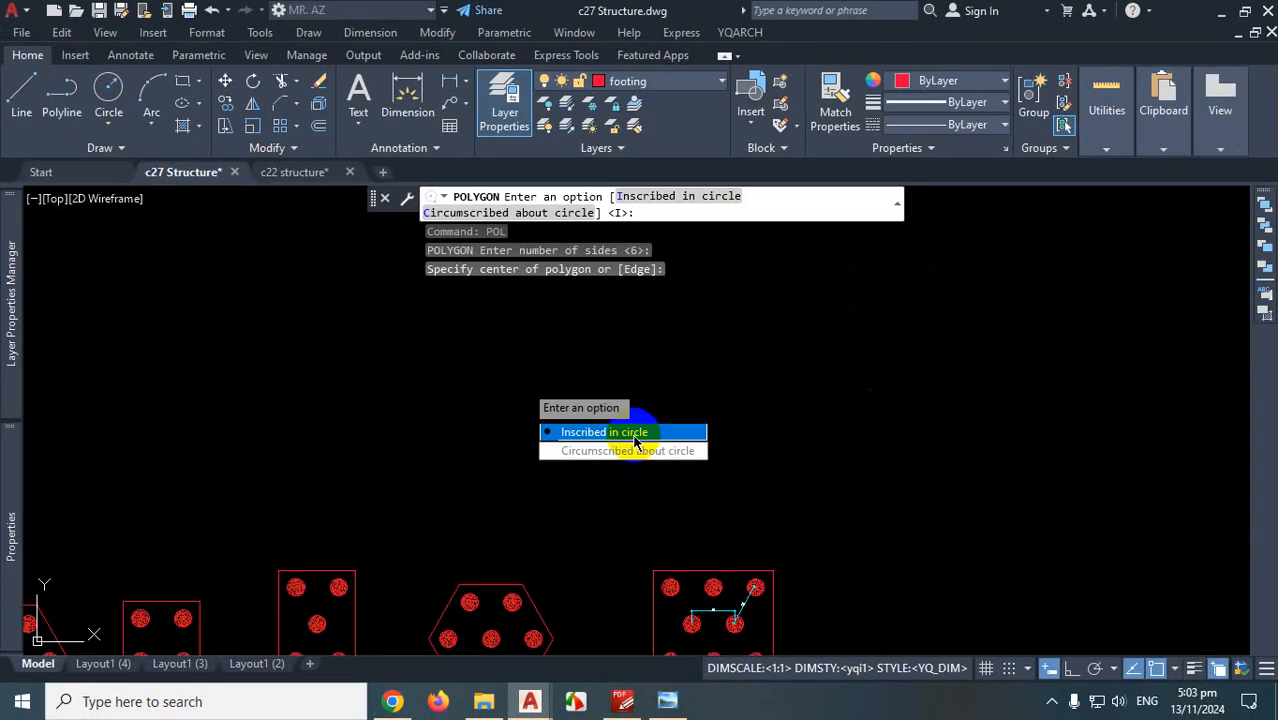
left_click(634, 442)
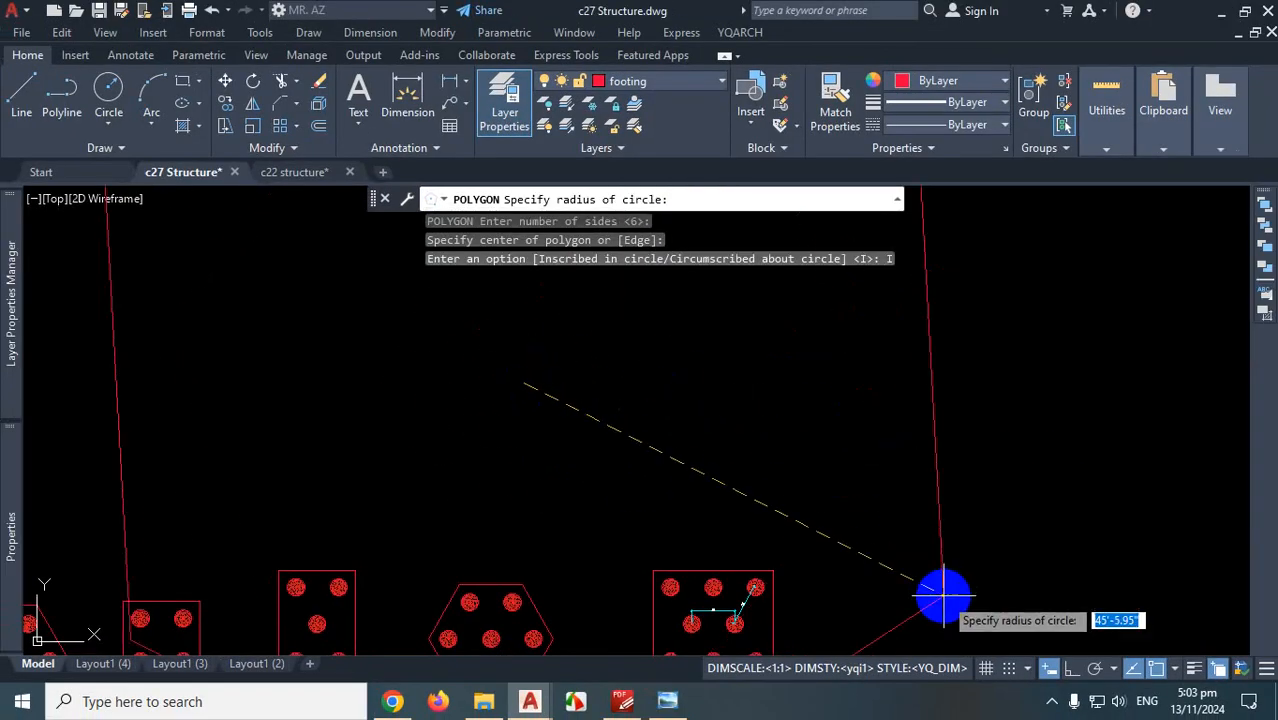
left_click(1071, 668)
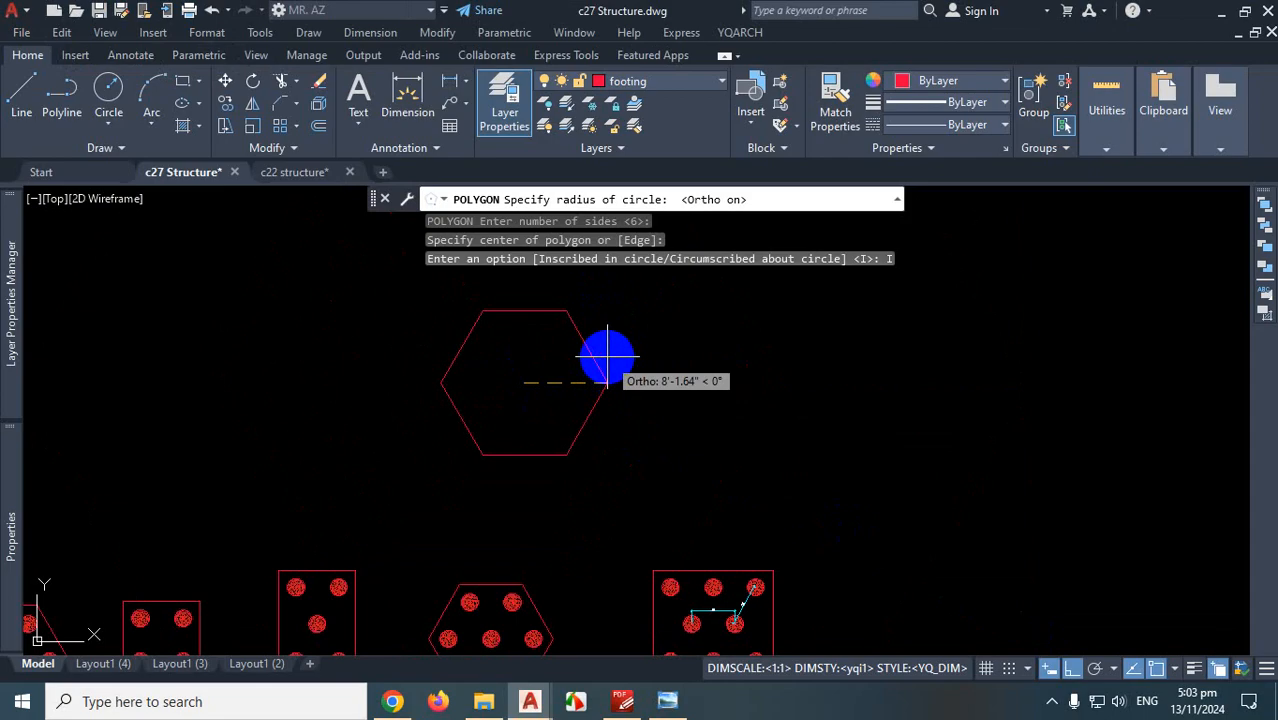
type("5")
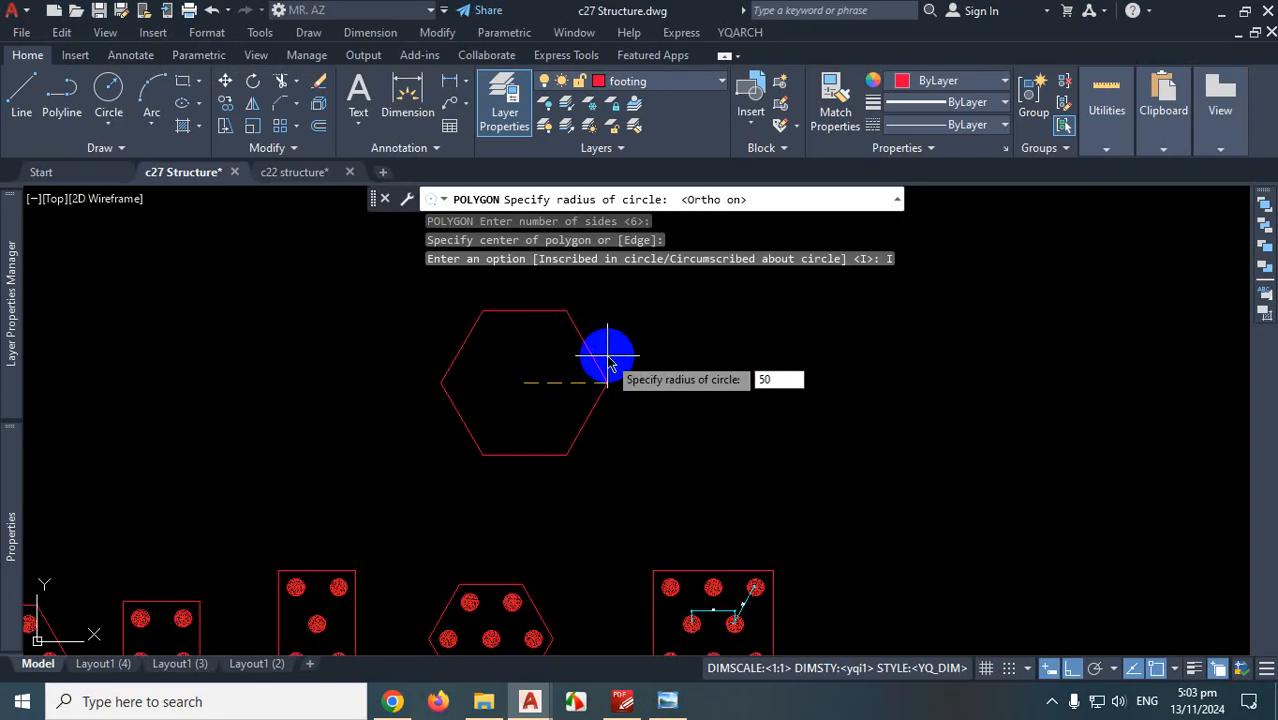
type("0")
key("Return")
scroll(550, 360, "up", 2)
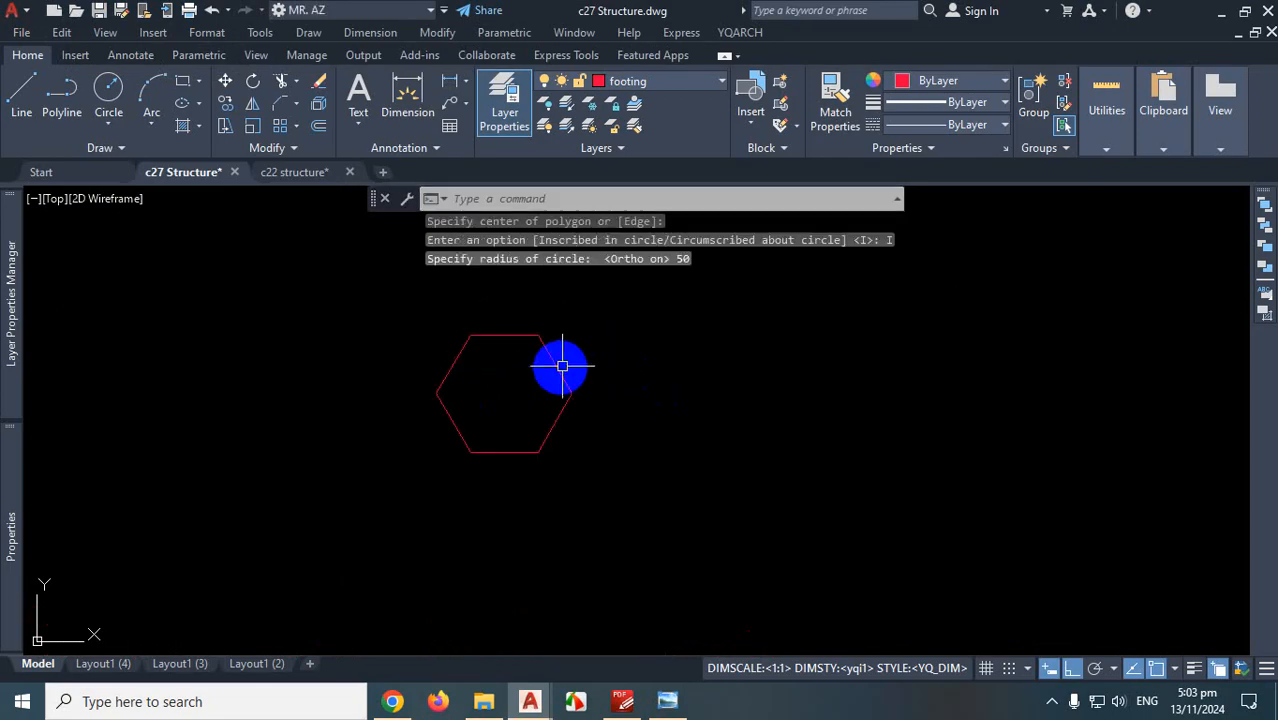
Draw a six-sided polygon circumscribed about a circle of radius 50, centred on the existing hexagon's geometric centre
key("Return")
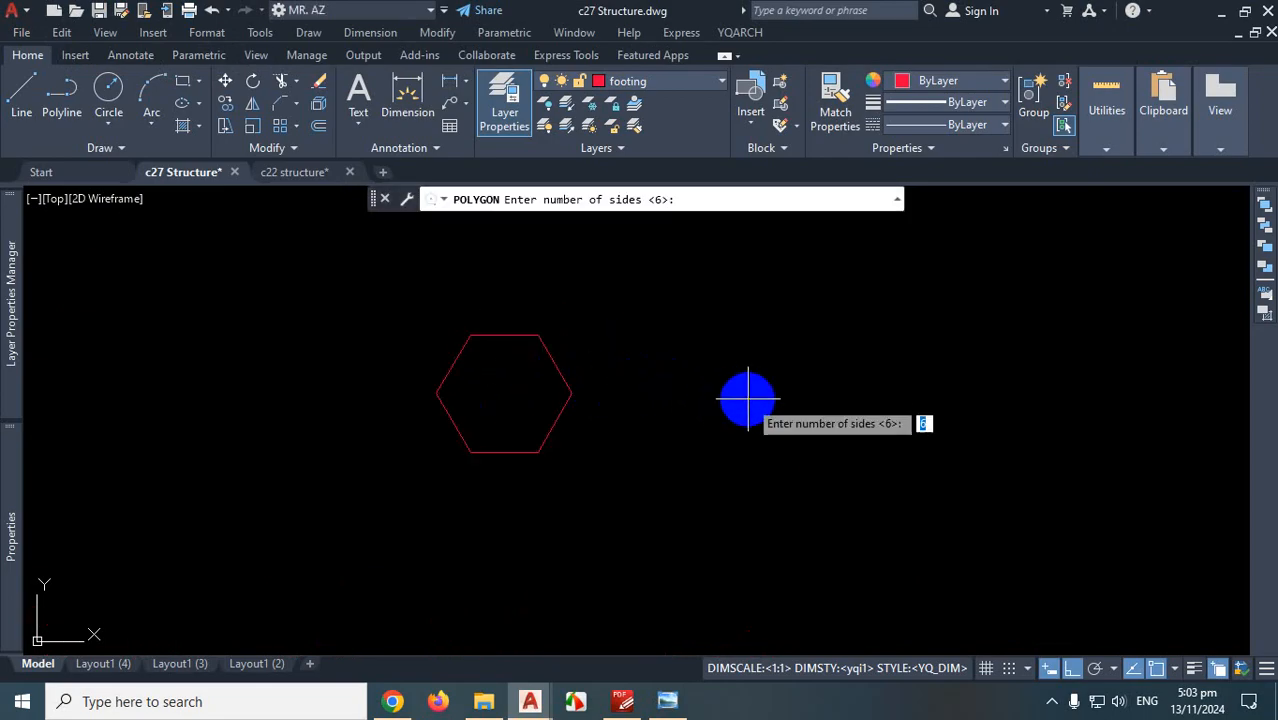
key("Return")
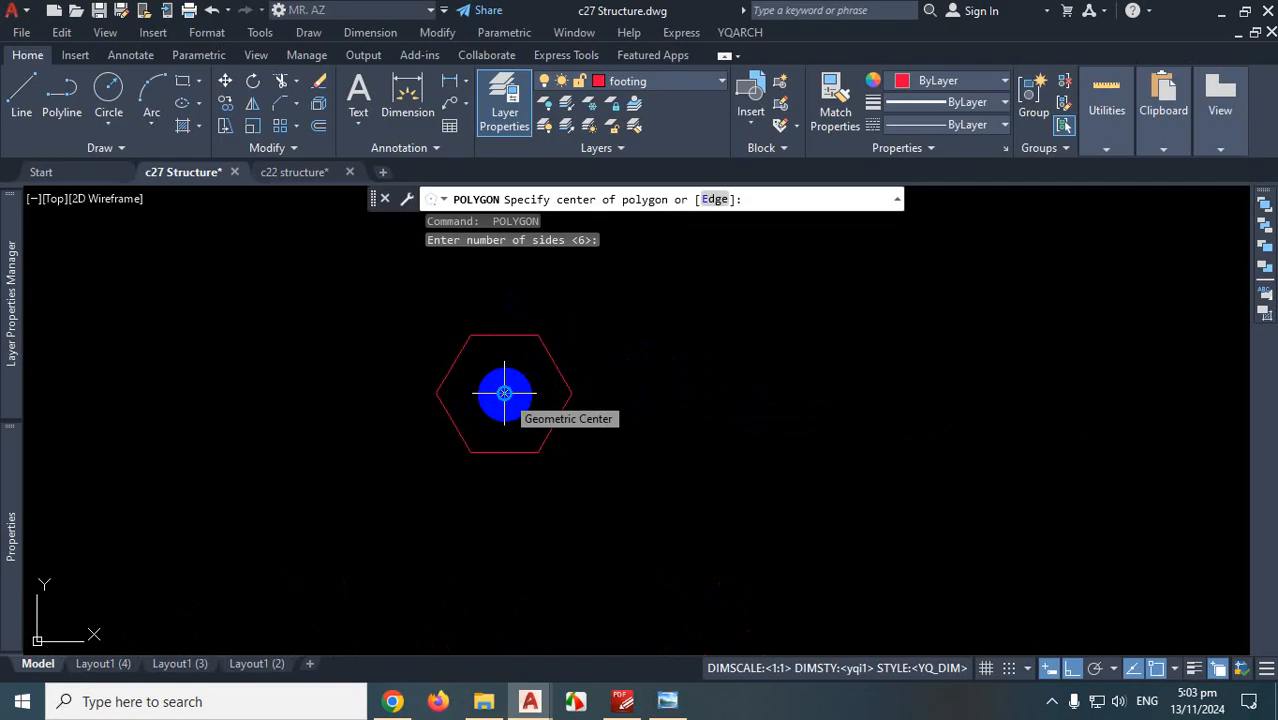
left_click(504, 393)
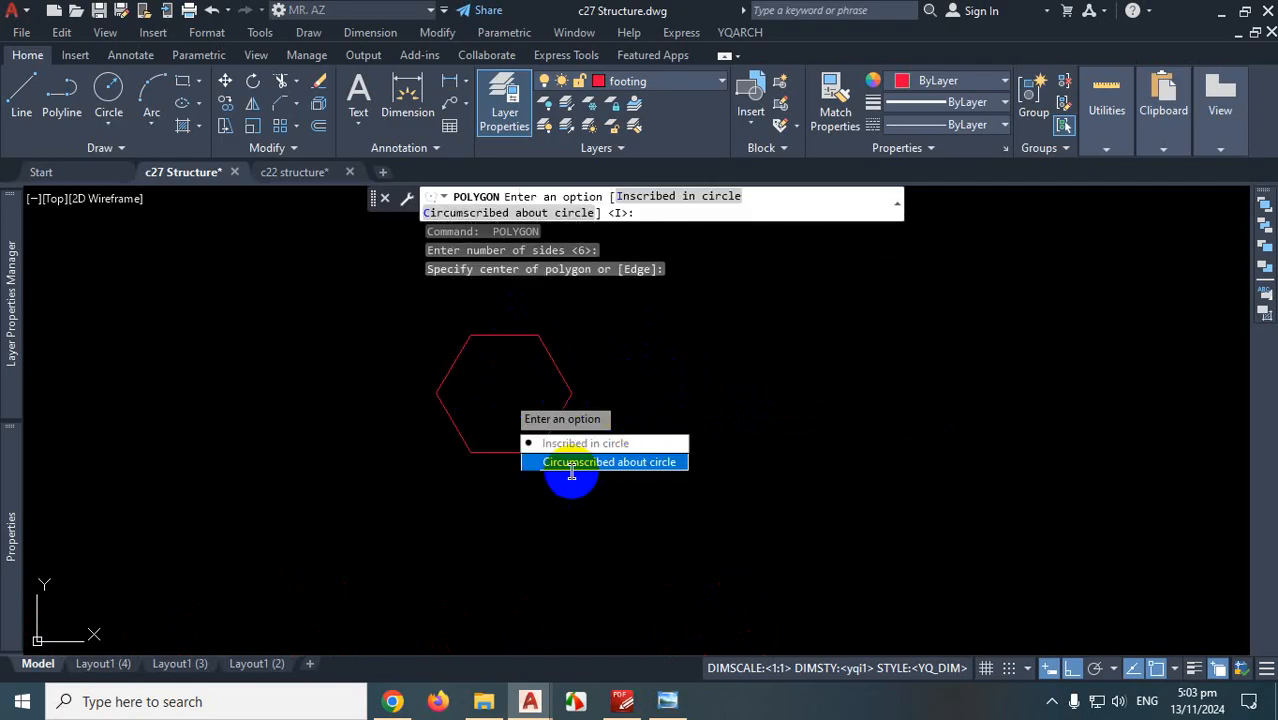
left_click(628, 464)
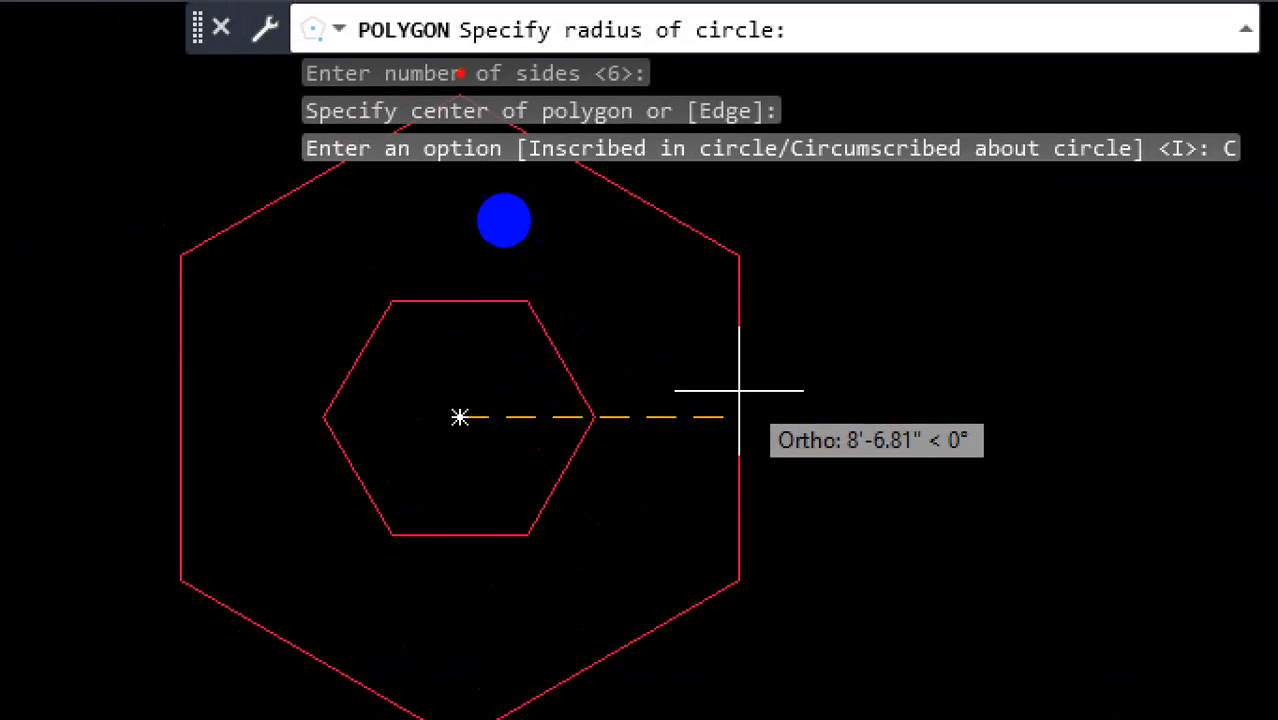
mouse_move(505, 220)
left_mouse_down()
mouse_move(682, 214)
mouse_move(528, 185)
left_mouse_up()
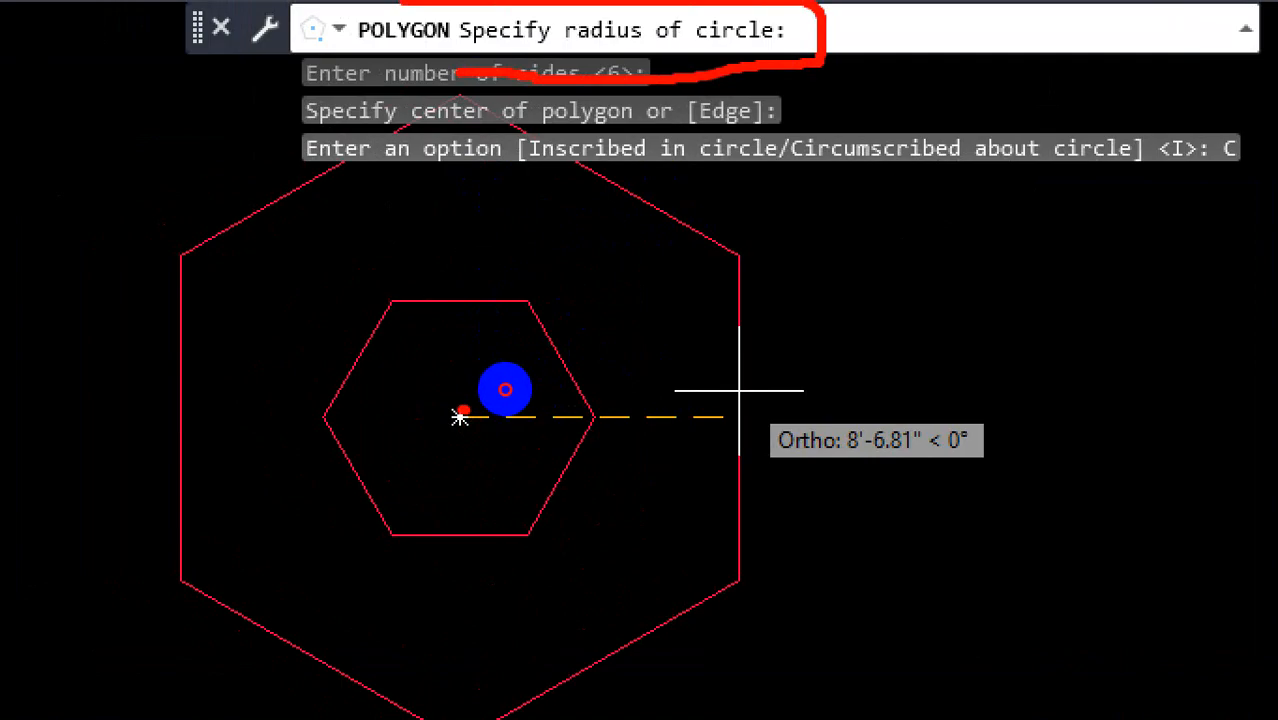
left_click_drag(463, 410, 462, 425)
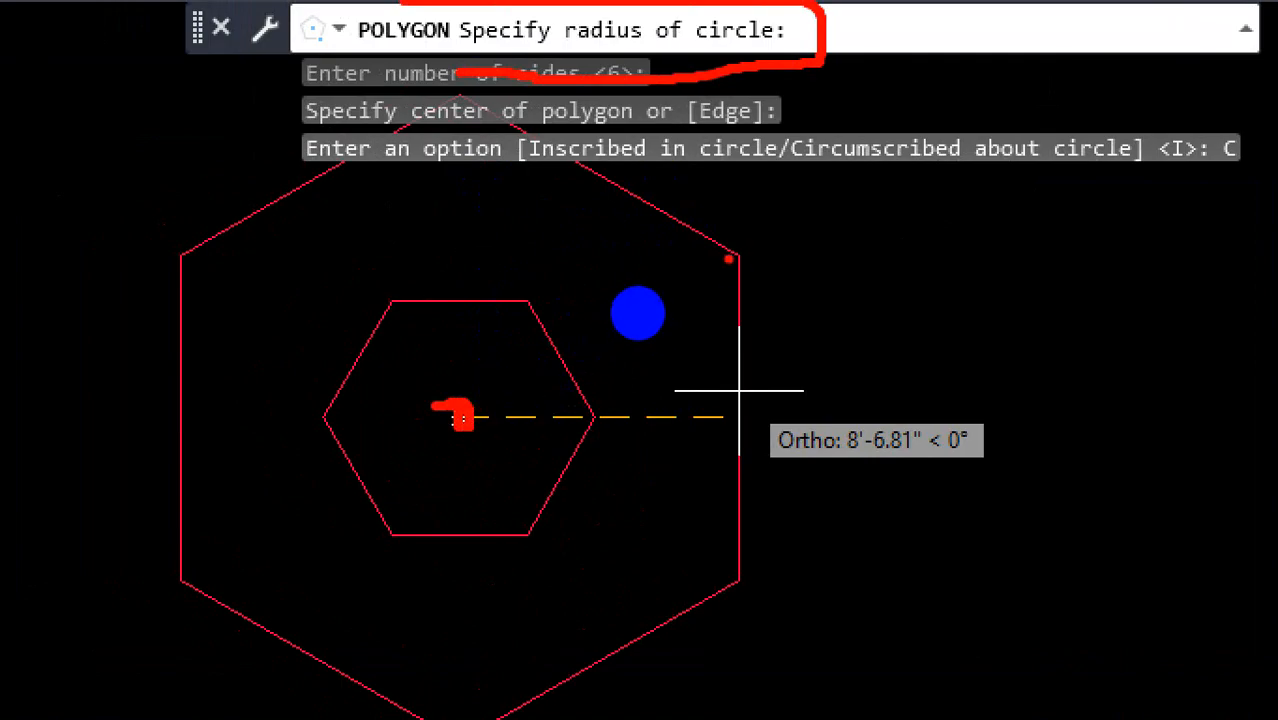
mouse_move(738, 257)
left_mouse_down()
mouse_move(542, 357)
mouse_move(508, 393)
left_mouse_up()
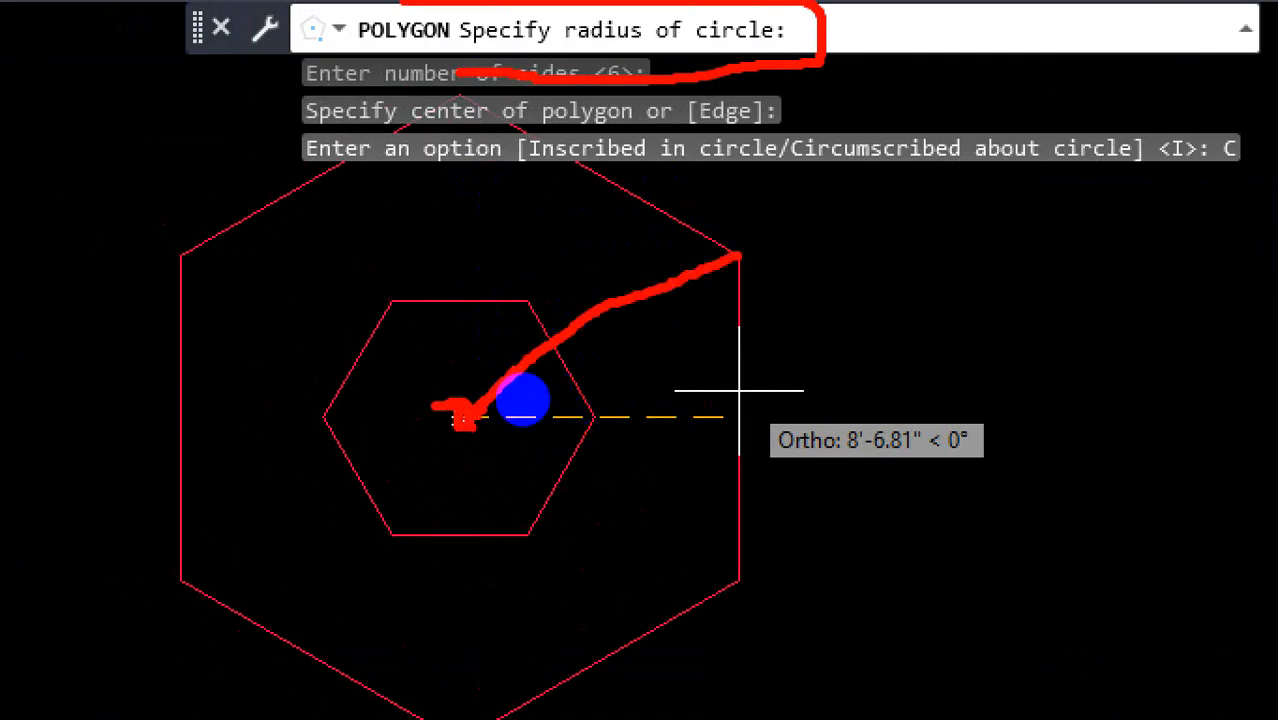
left_click_drag(747, 258, 733, 568)
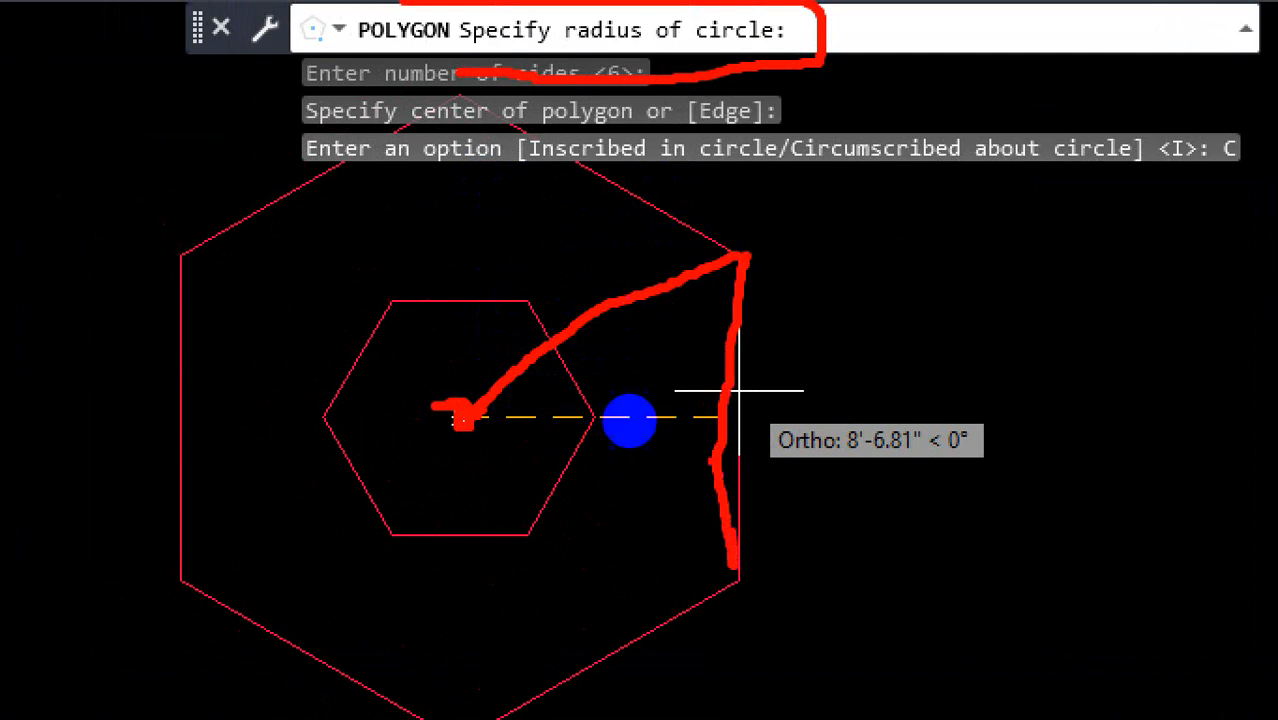
mouse_move(741, 427)
left_mouse_down()
mouse_move(600, 421)
mouse_move(500, 392)
left_mouse_up()
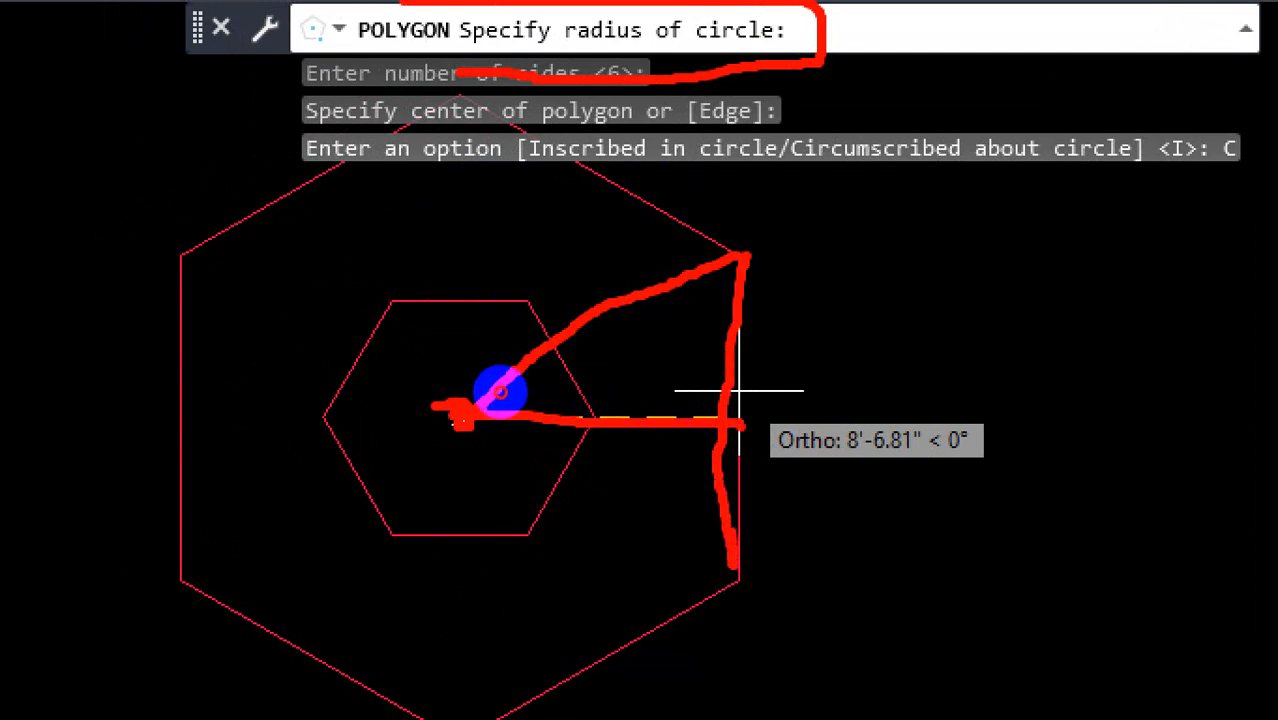
key("Escape")
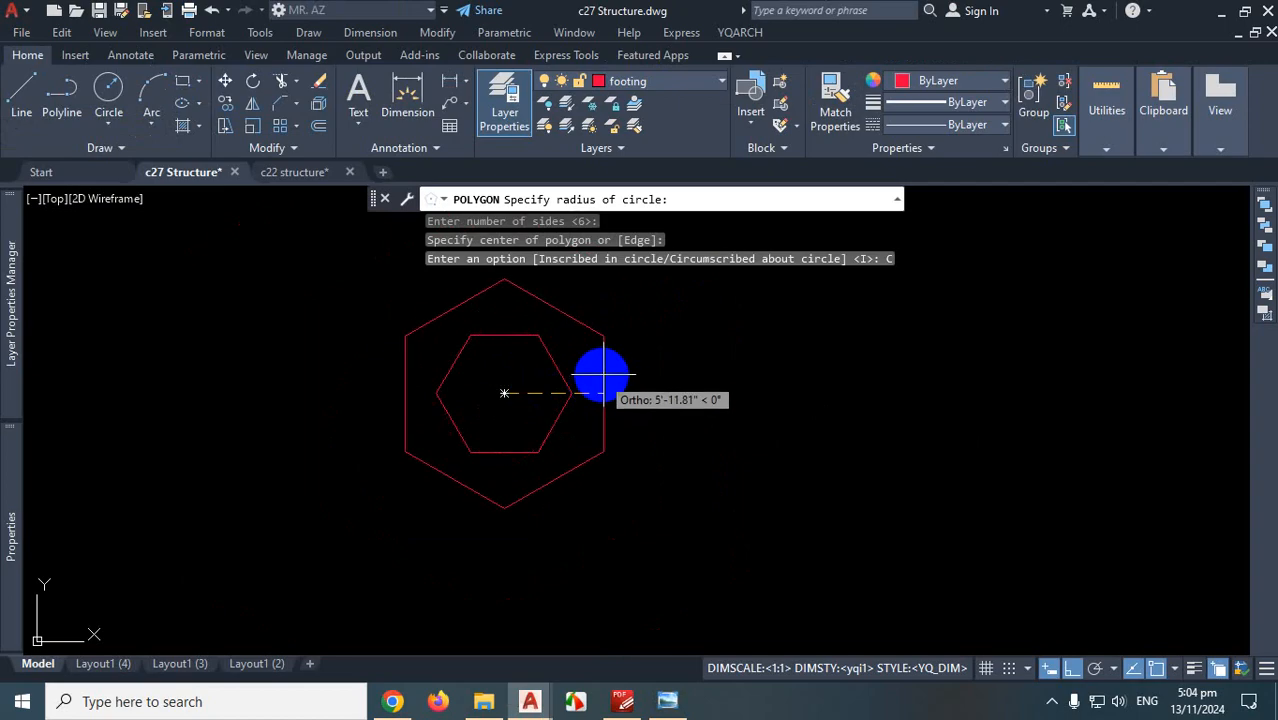
type("5")
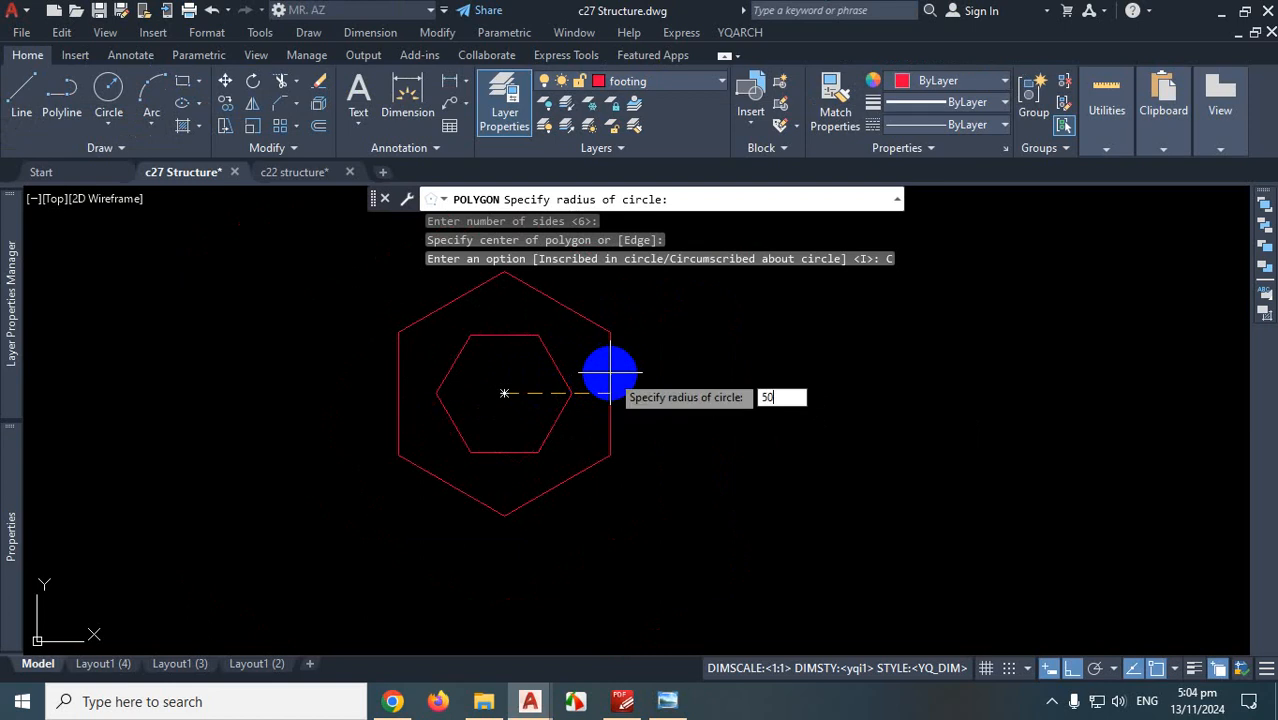
type("0")
key("Return")
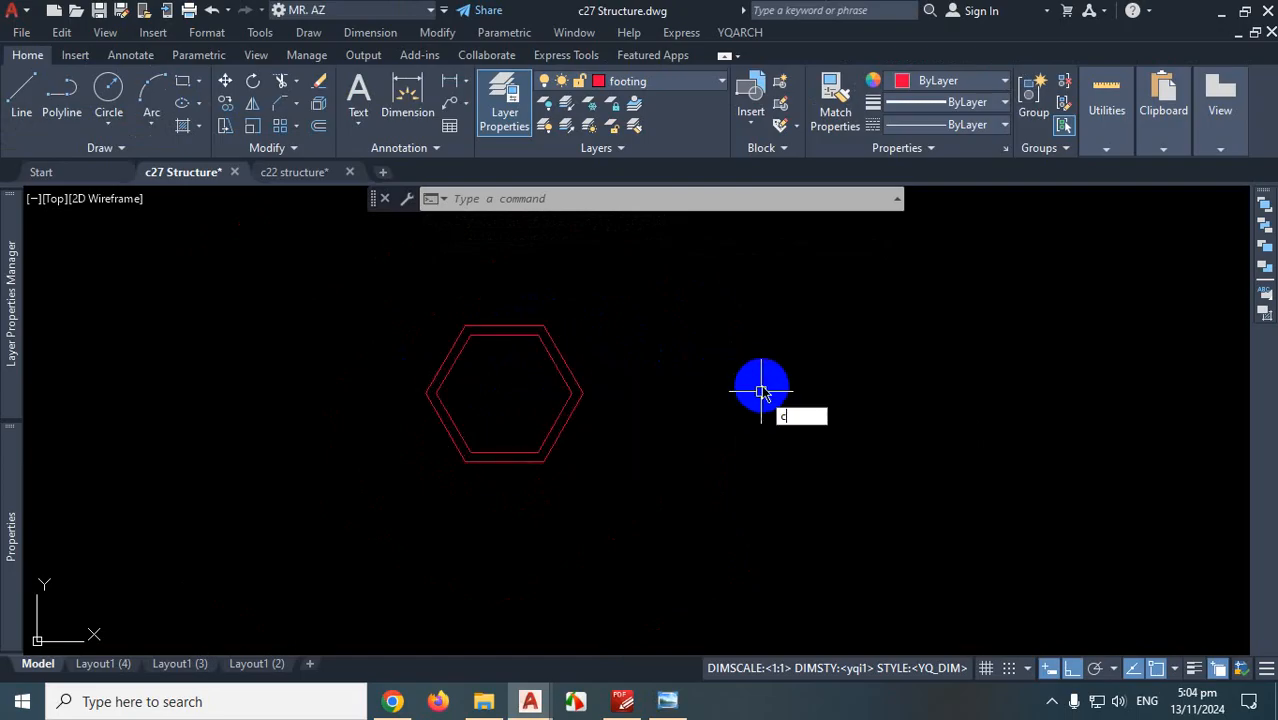
Draw a circle of radius 50 centred on the two concentric hexagons
key("Return")
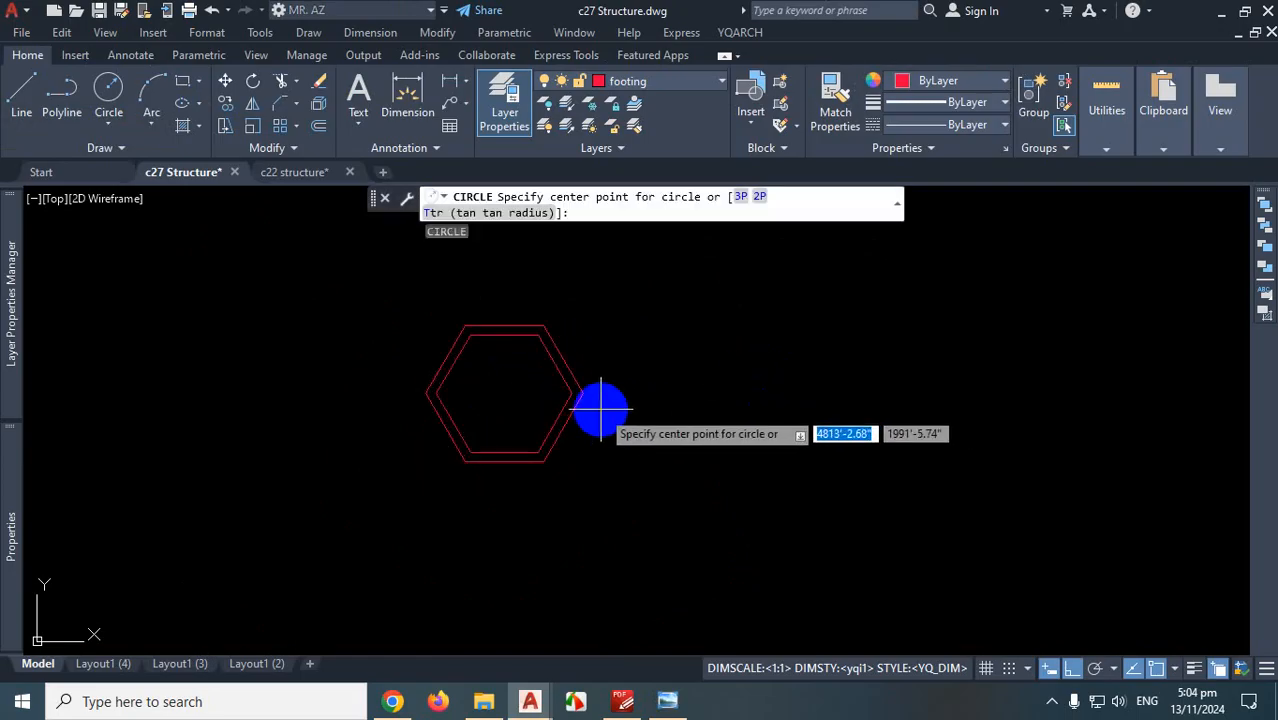
left_click(504, 392)
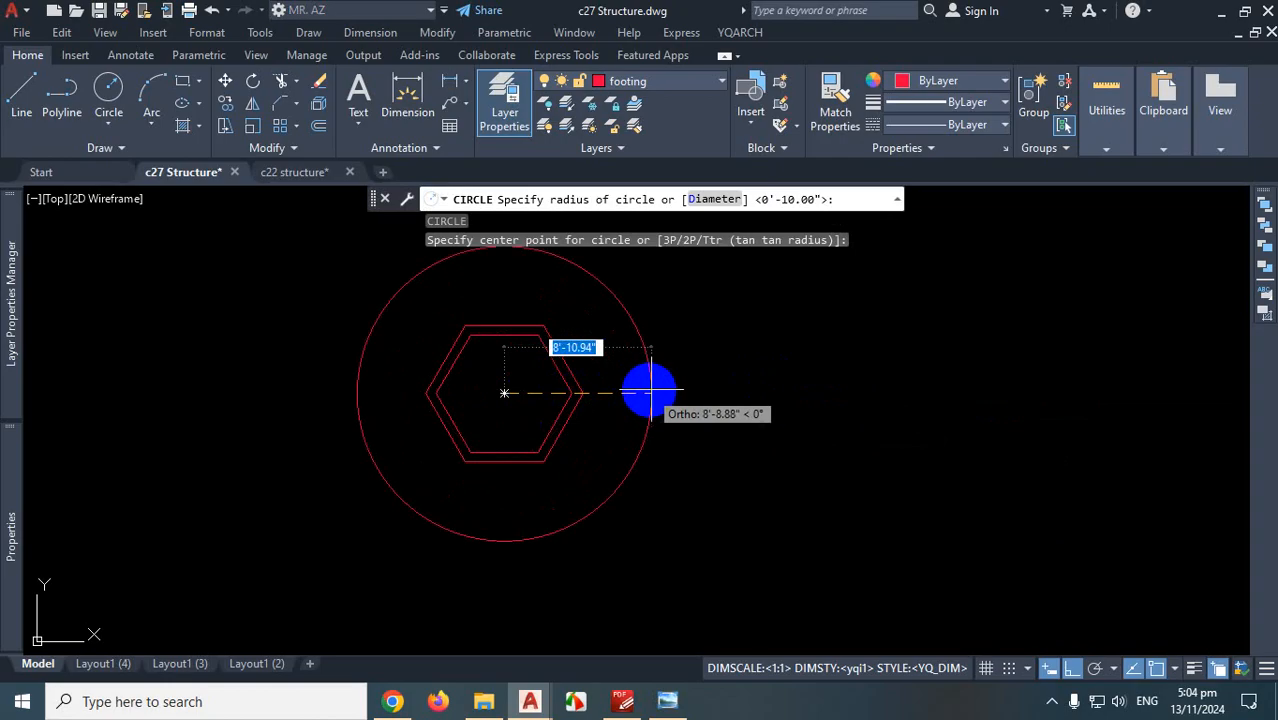
type("50")
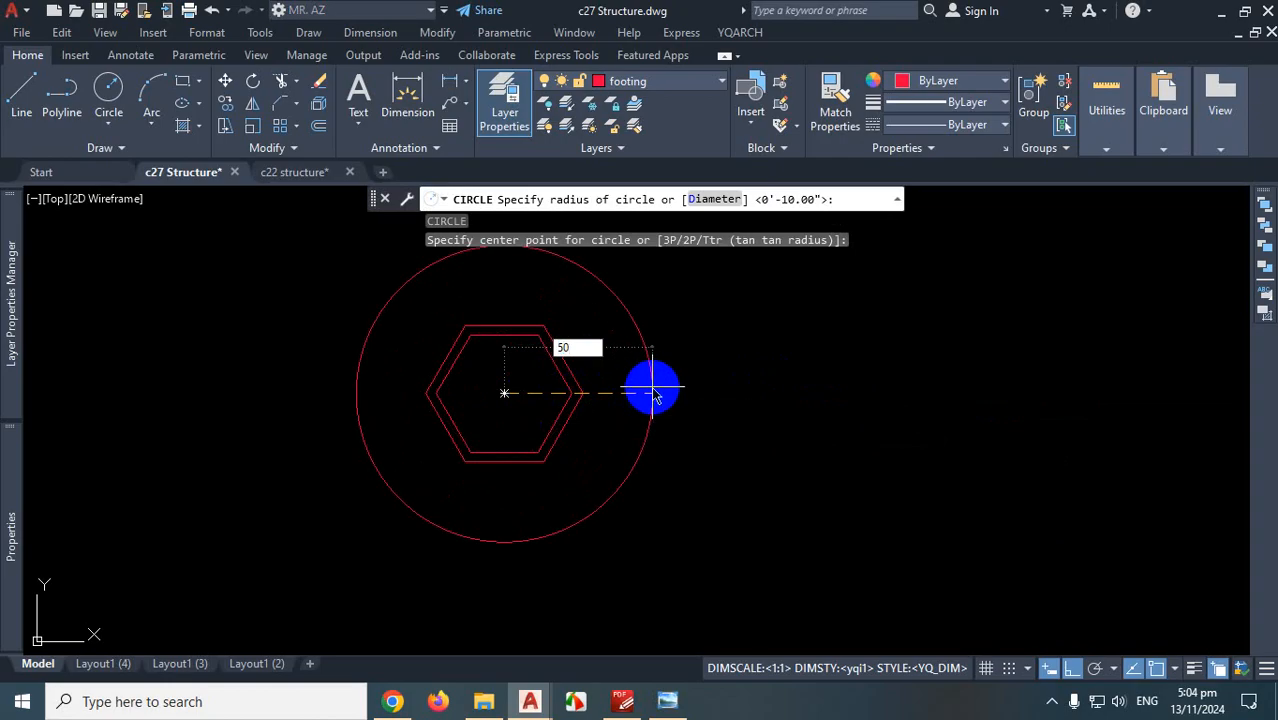
key("Return")
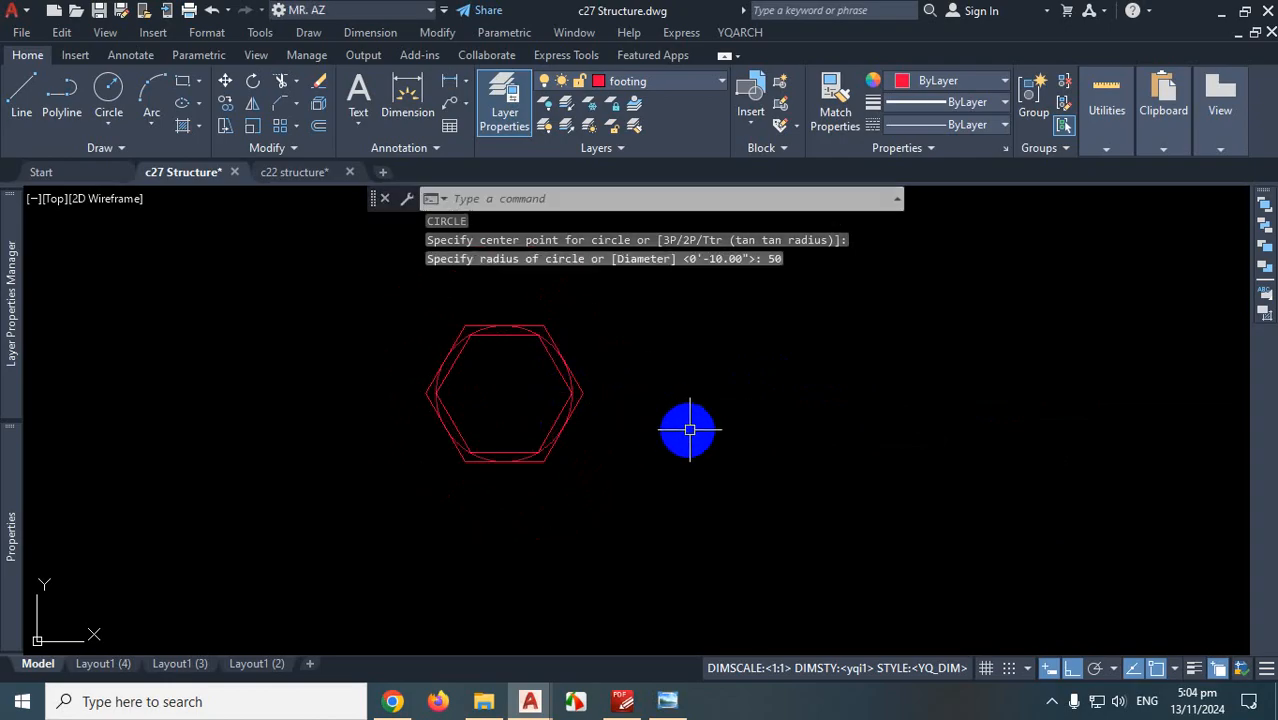
Examine where the circle meets the inner hexagon's corners and the outer hexagon's sides
scroll(505, 340, "up", 4)
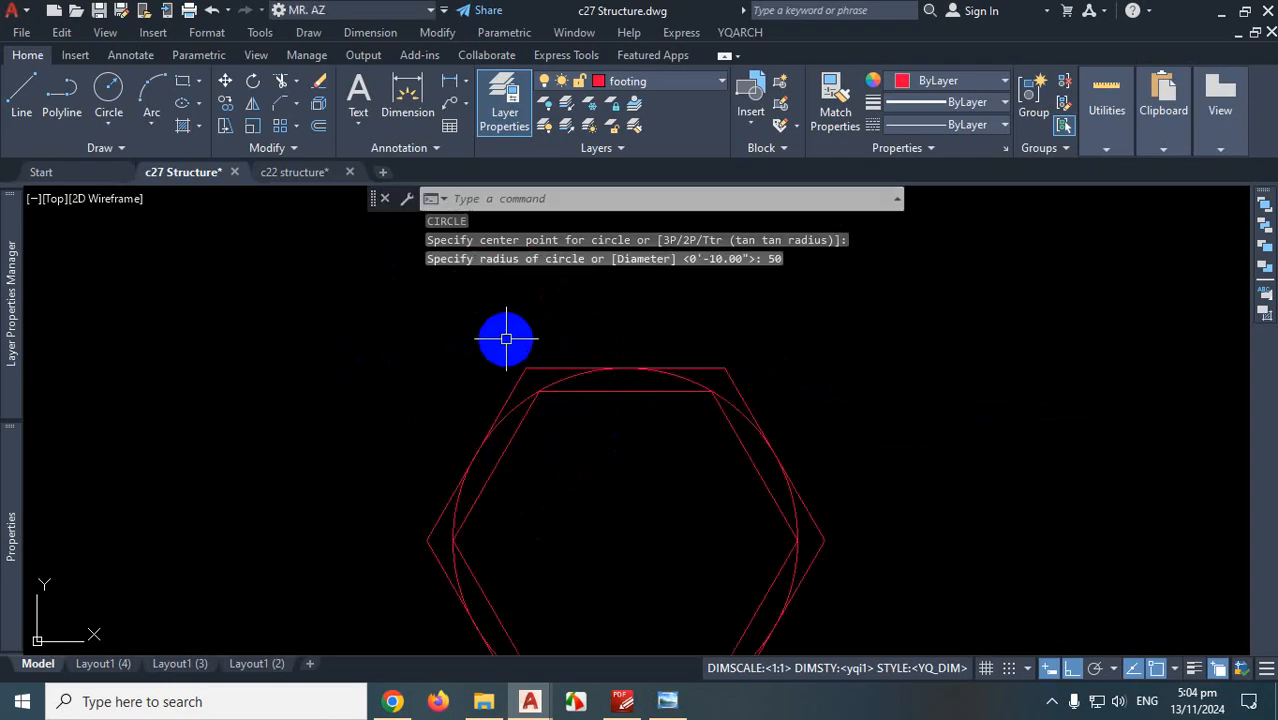
scroll(588, 374, "down", 3)
scroll(613, 403, "up", 3)
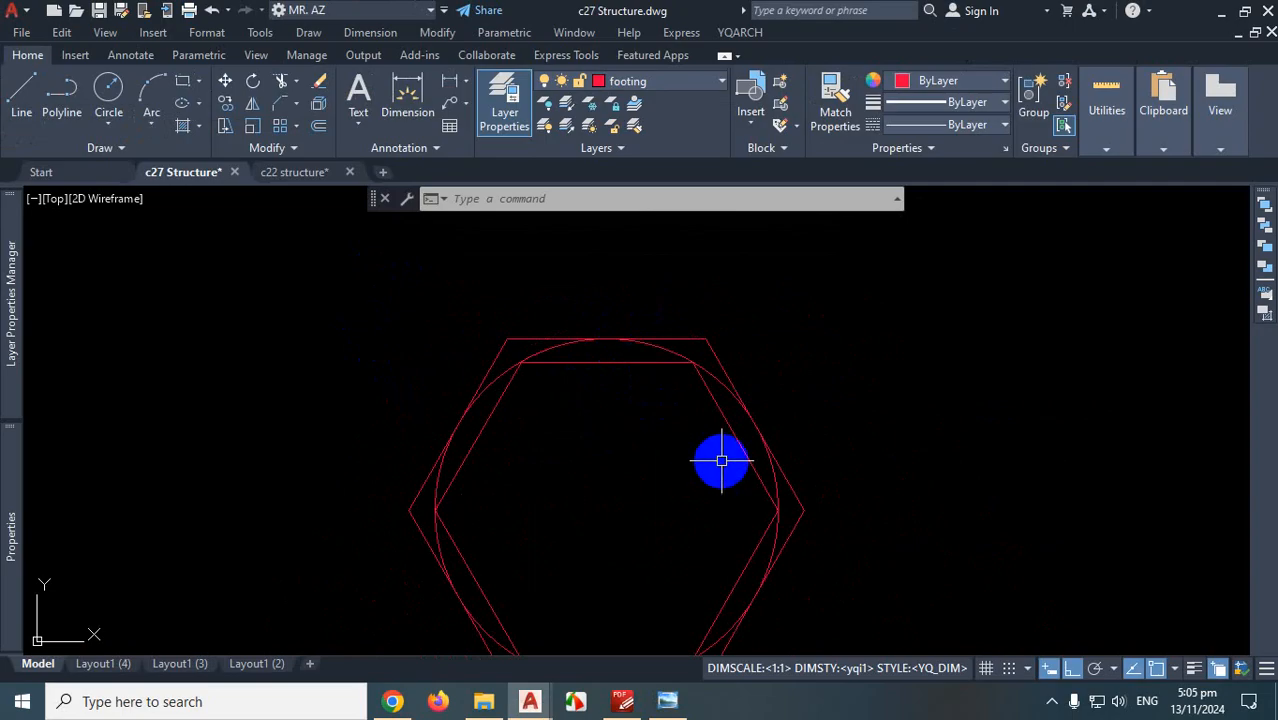
scroll(657, 371, "down", 2)
scroll(722, 463, "up", 2)
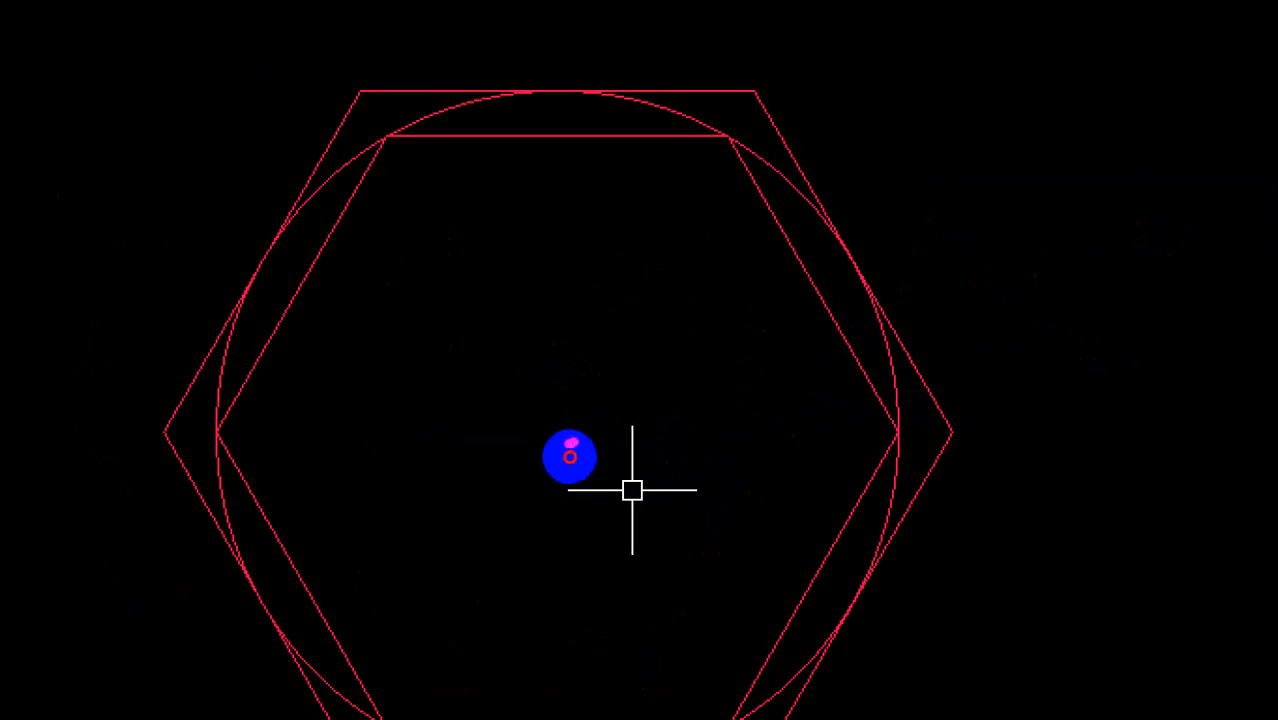
mouse_move(570, 457)
left_mouse_down()
mouse_move(590, 374)
mouse_move(574, 281)
mouse_move(562, 449)
mouse_move(591, 165)
left_mouse_up()
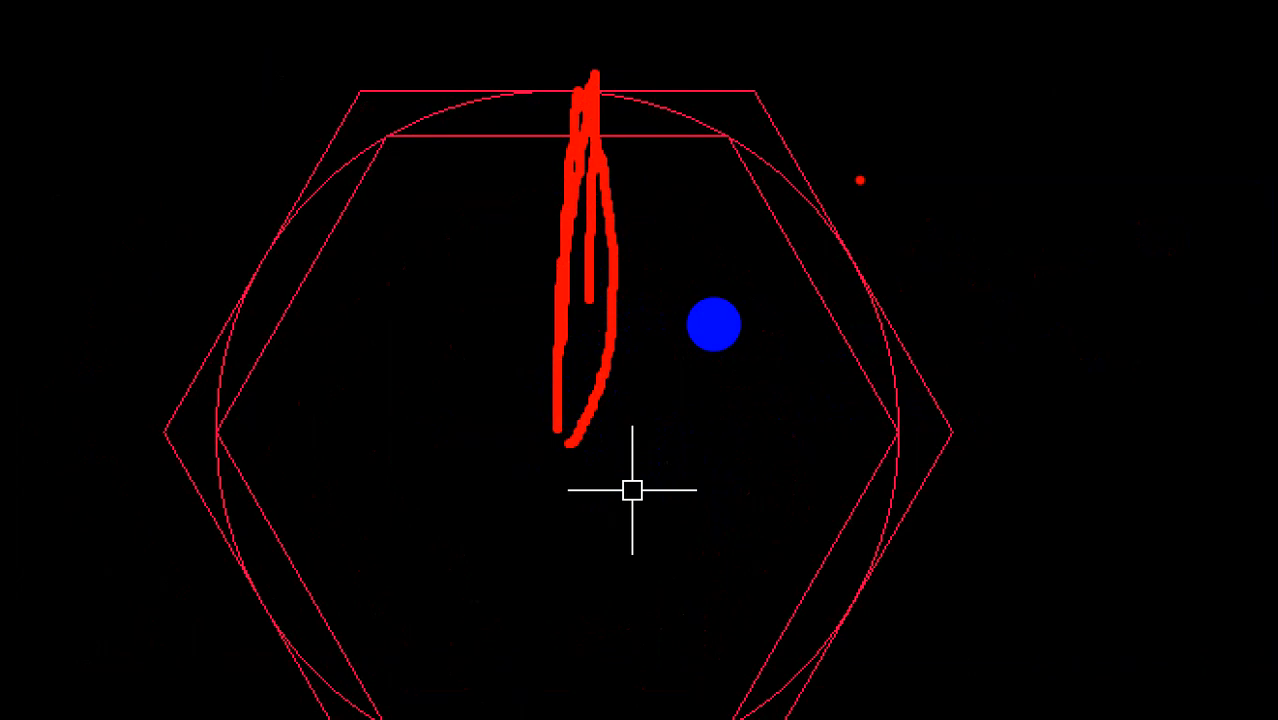
key("Escape")
Draw a circle of radius 50 centred on the middle pile of the hexagonal seven-pile footing
scroll(736, 339, "down", 11)
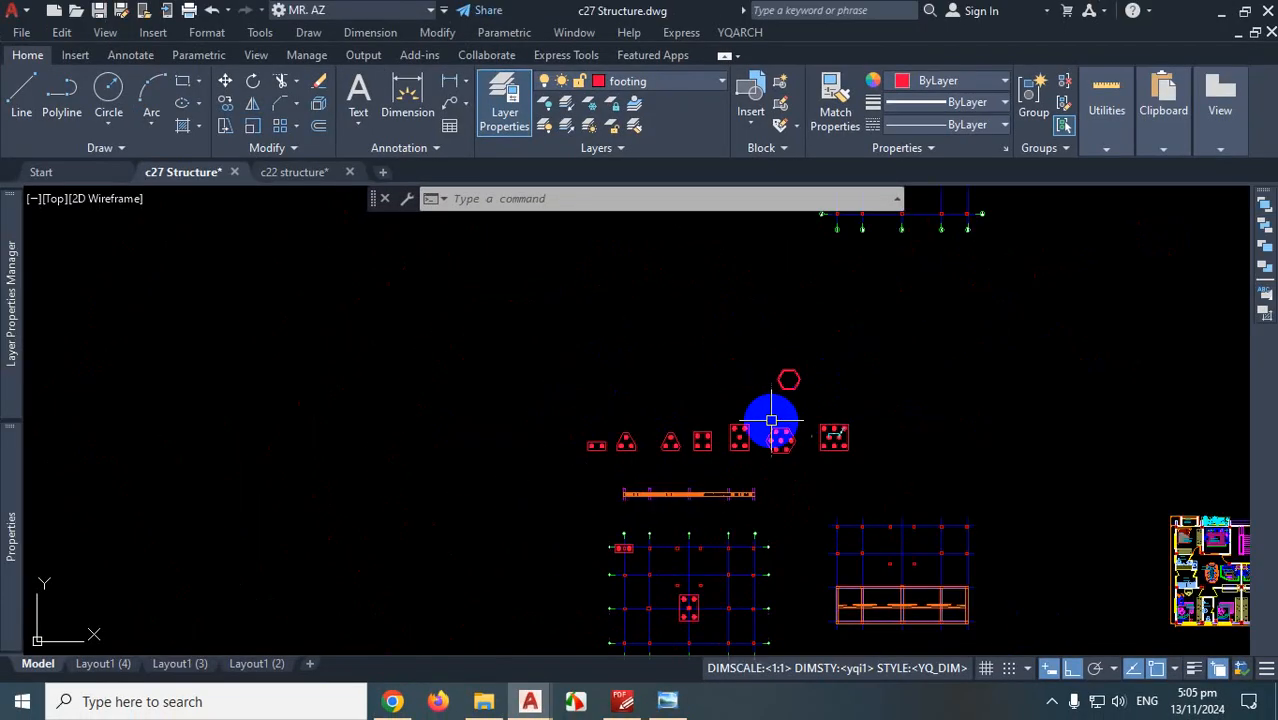
scroll(770, 419, "up", 10)
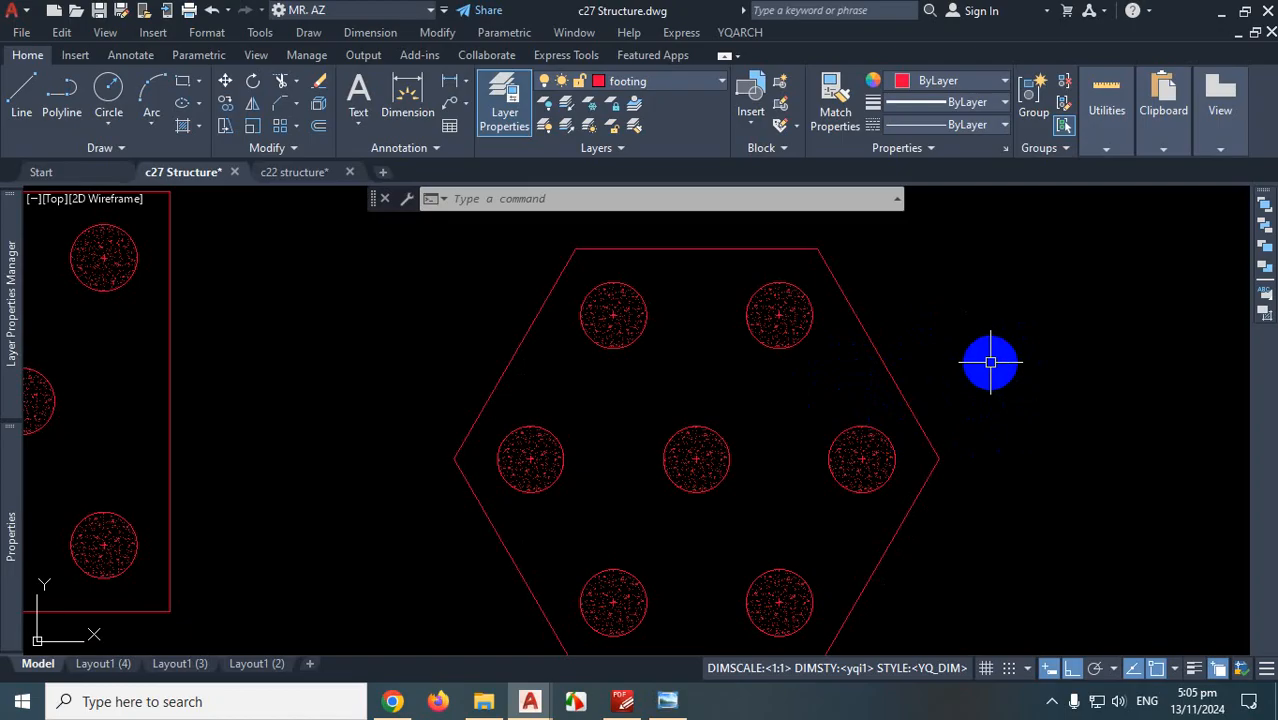
key("Return")
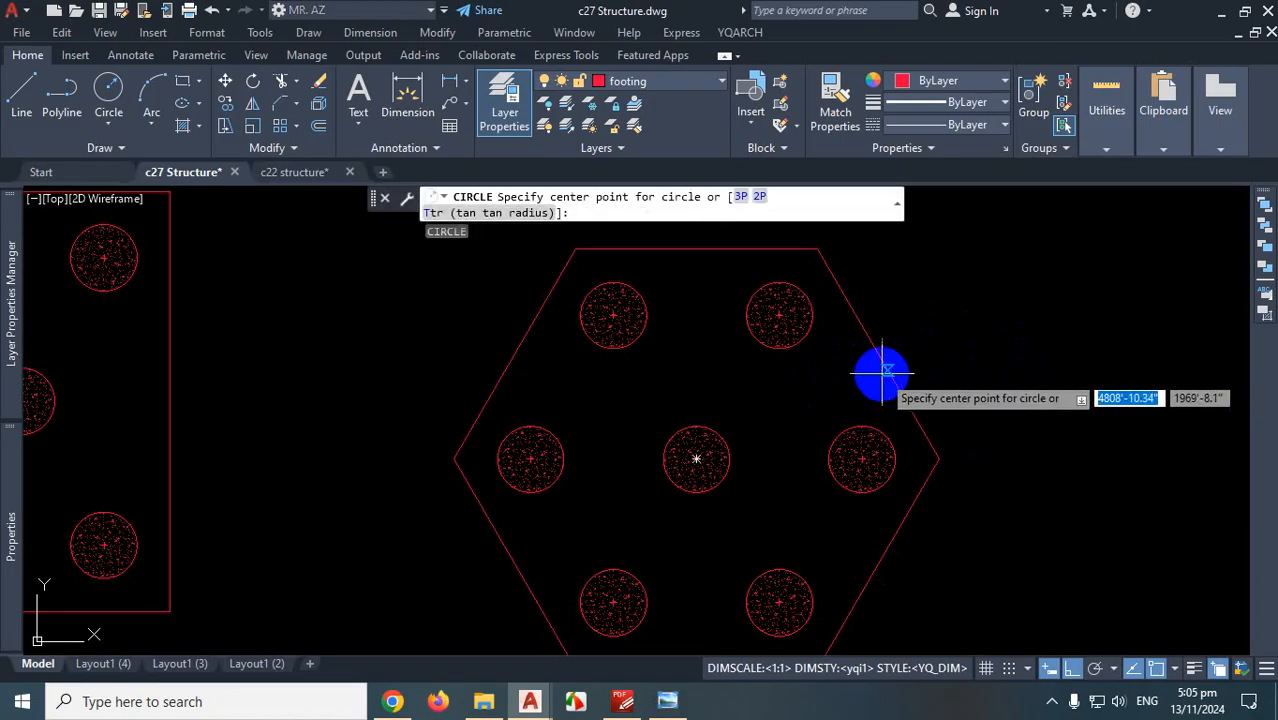
left_click(695, 458)
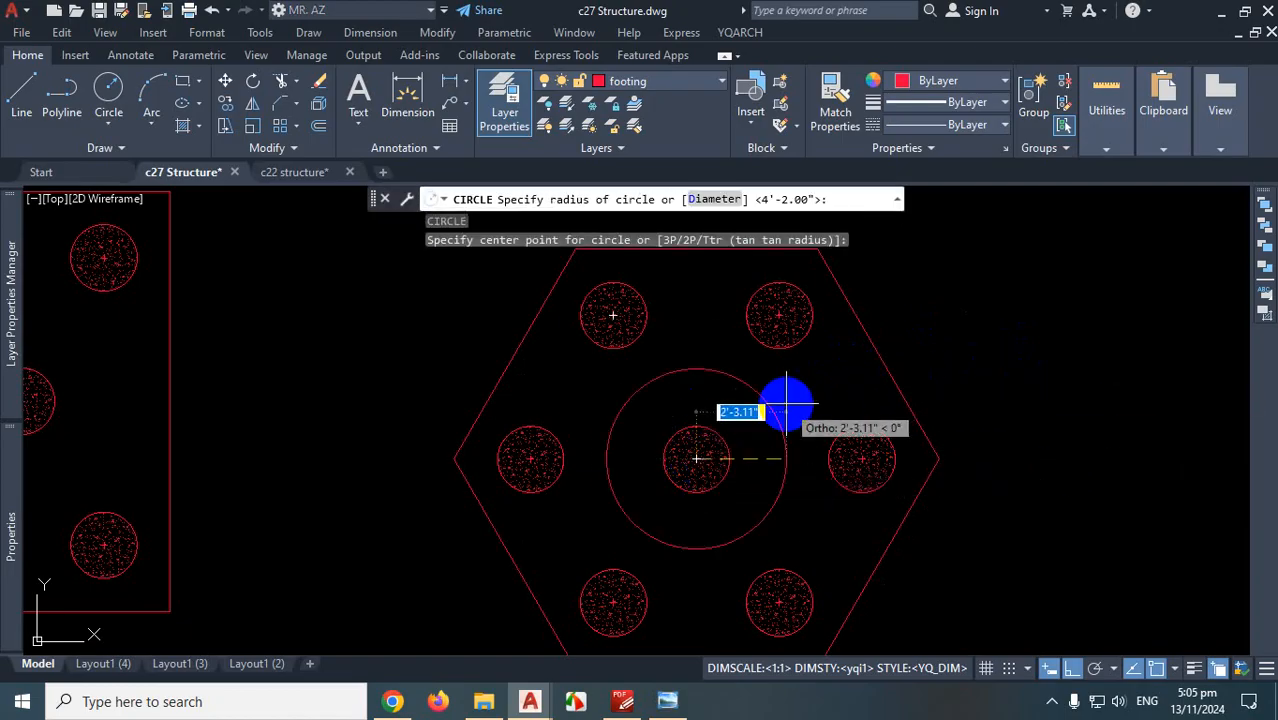
type("50")
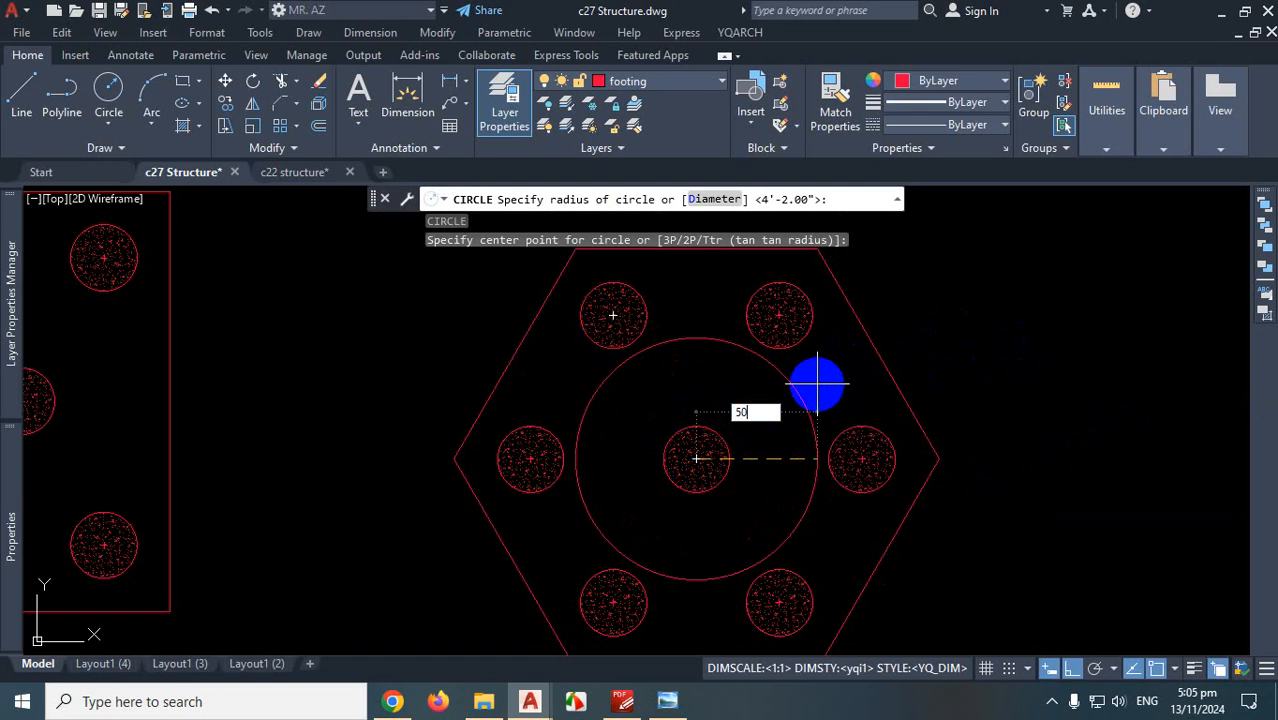
key("Return")
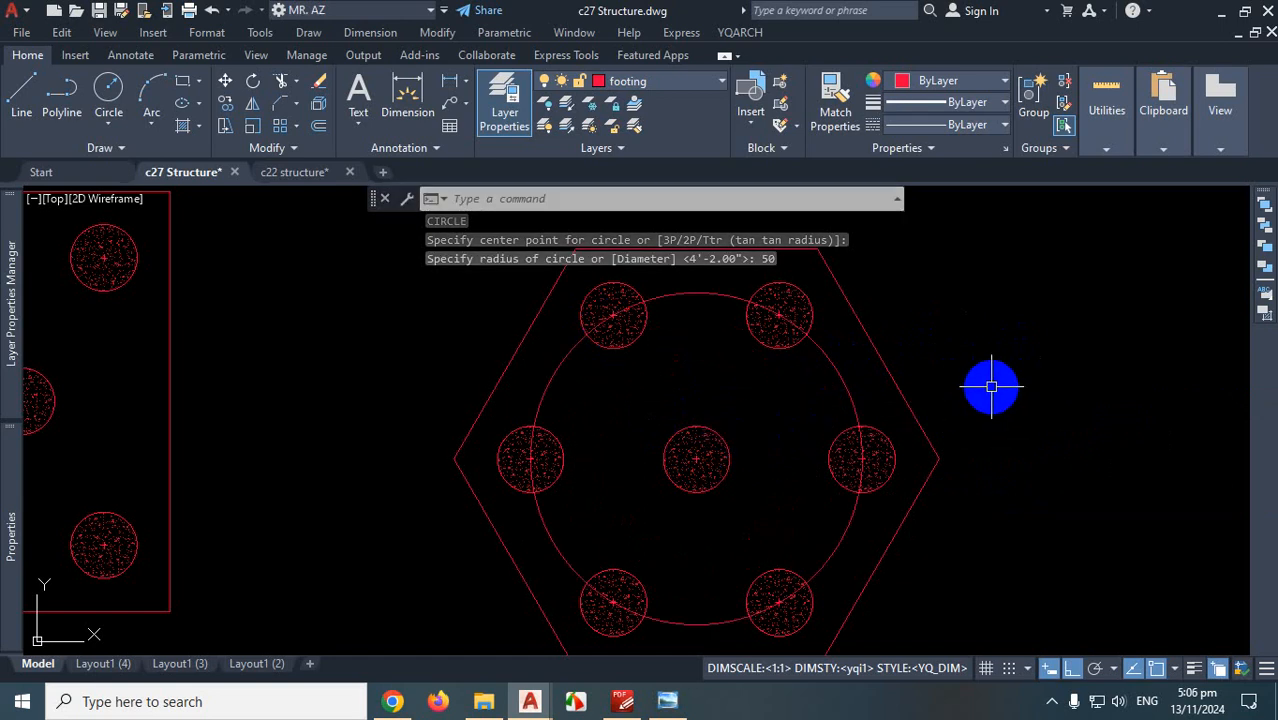
Offset the seven-pile footing's hexagonal outline inward by 1'-8" so it passes through the outer piles' centres
type("o")
key("Return")
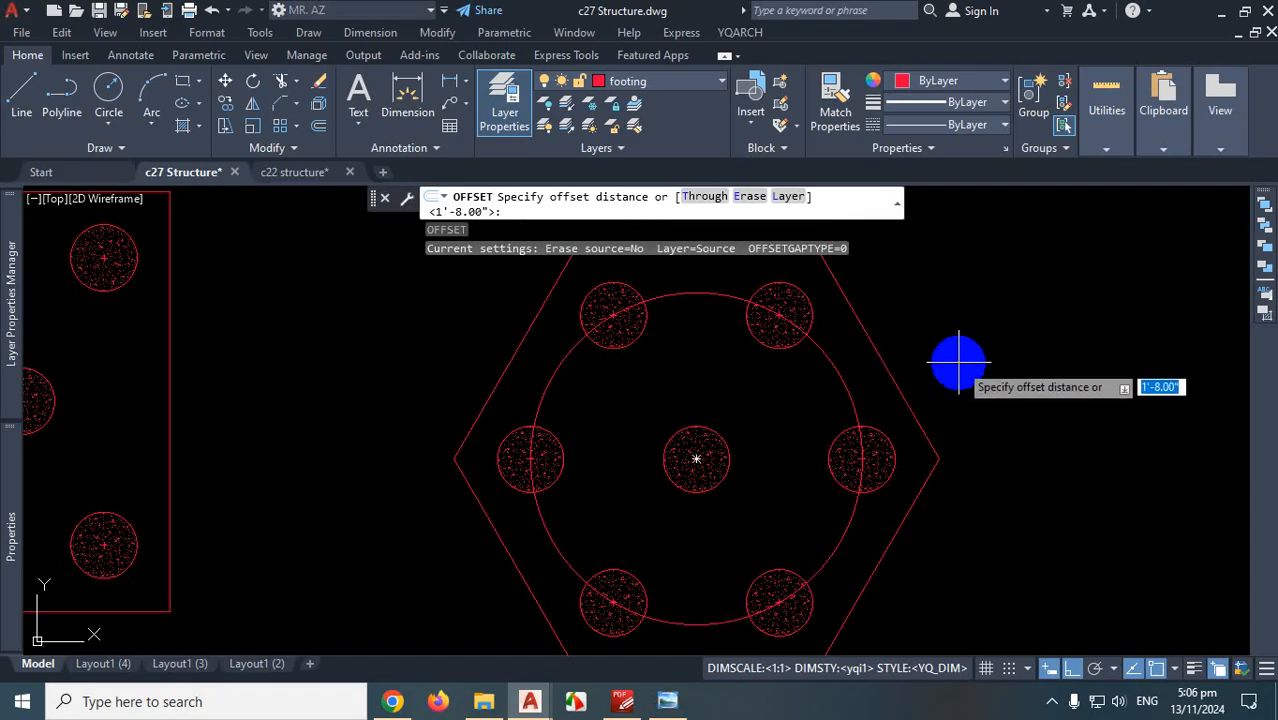
key("Return")
left_click(890, 375)
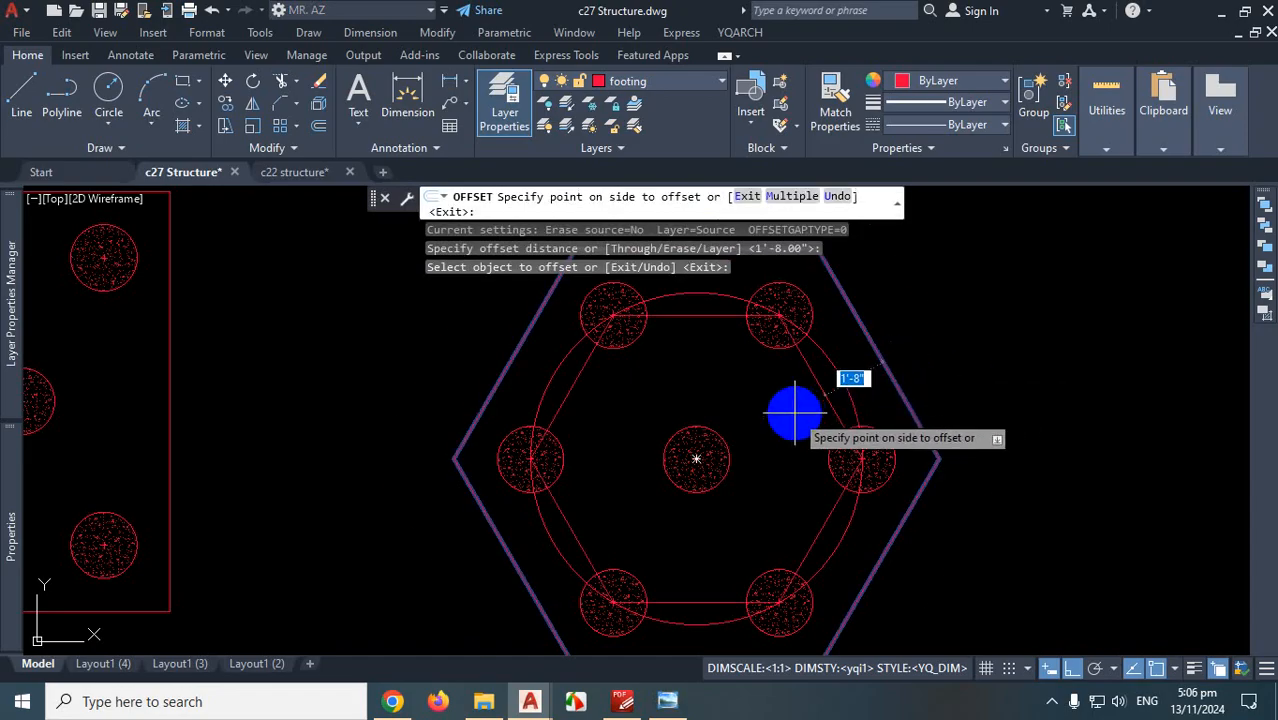
left_click(790, 408)
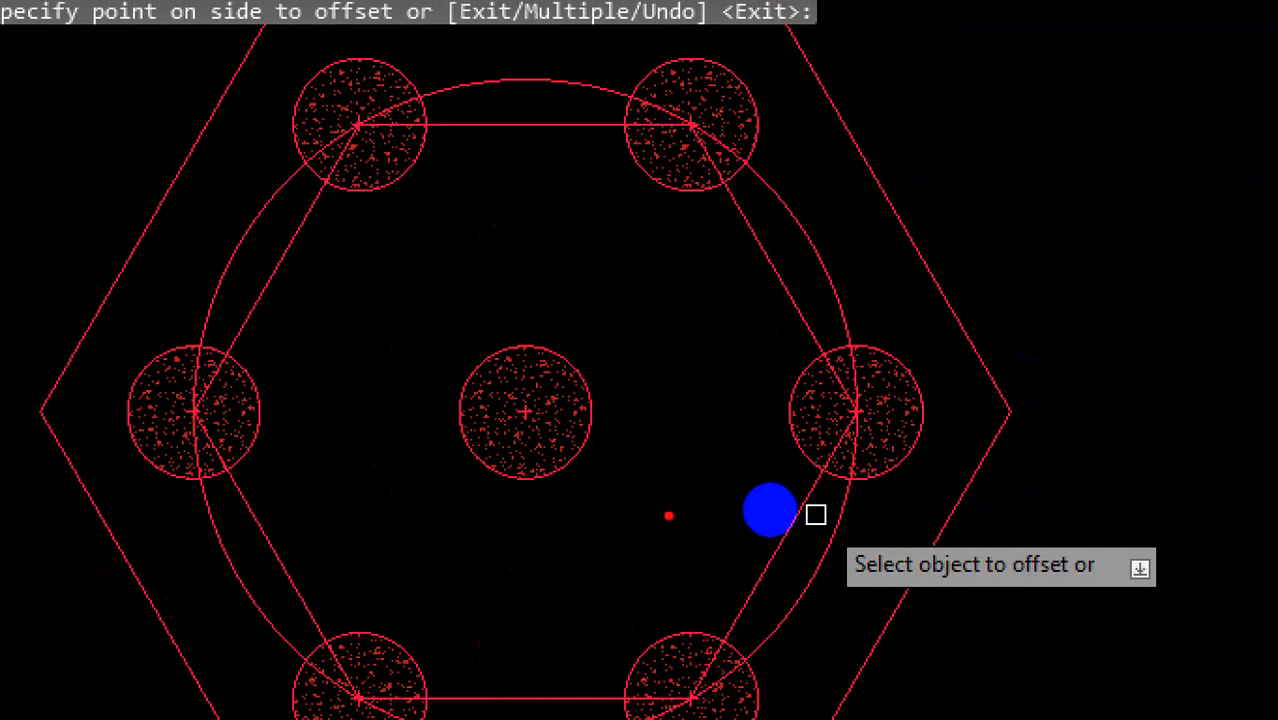
left_click_drag(700, 459, 851, 463)
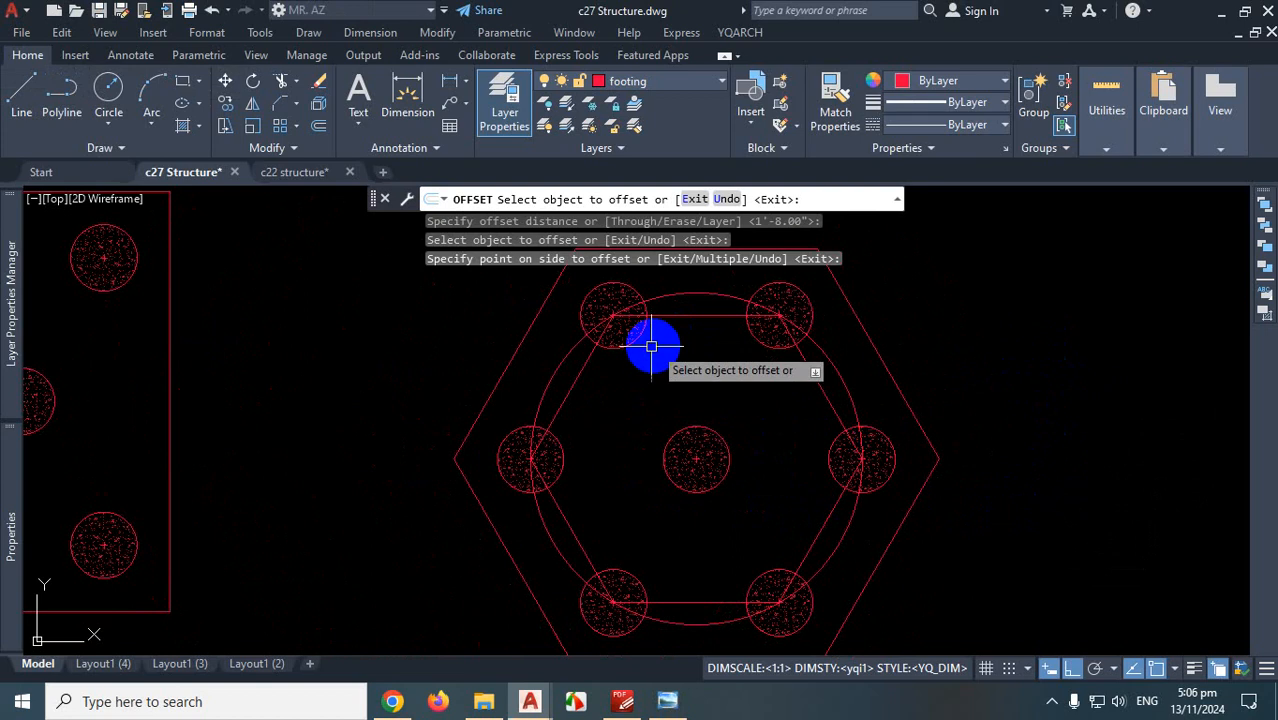
scroll(630, 390, "down", 5)
key("Escape")
Review the row of pile footings, from the two-pile to the eight-pile group, and the hexagon-and-circle construction above it
scroll(733, 314, "up", 1)
scroll(787, 374, "down", 6)
scroll(830, 354, "up", 4)
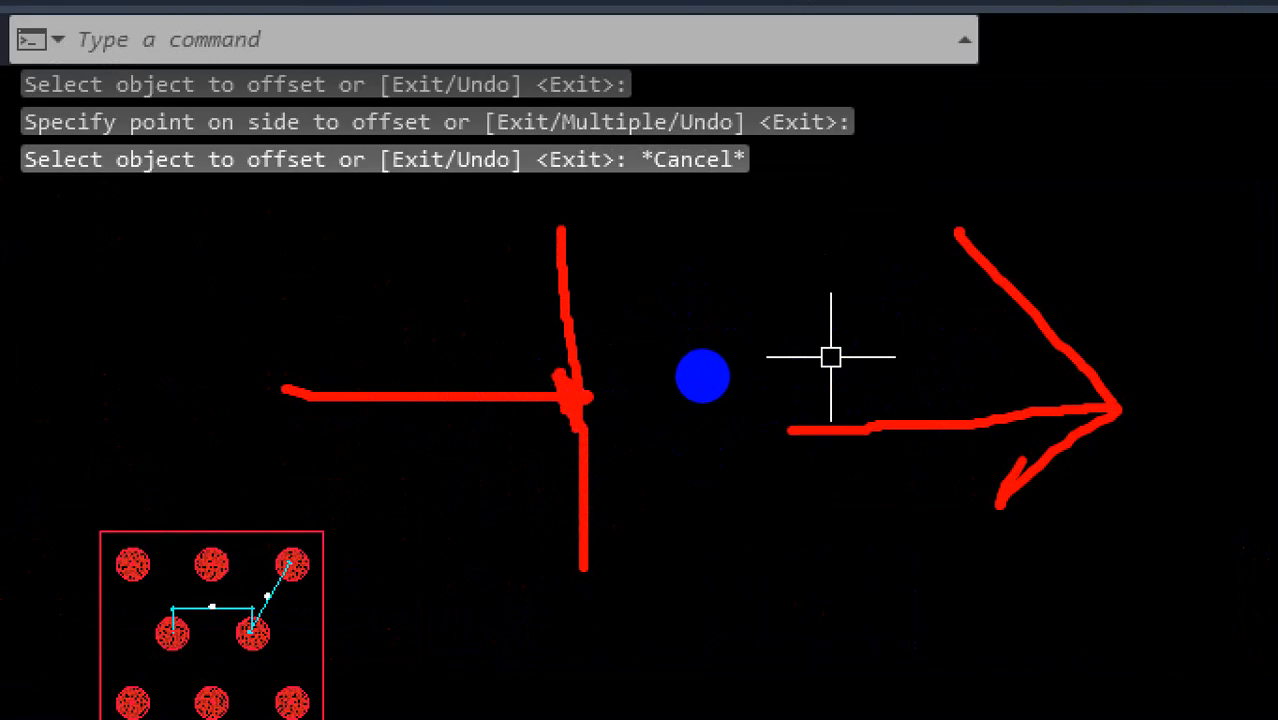
scroll(702, 385, "down", 8)
scroll(621, 385, "up", 6)
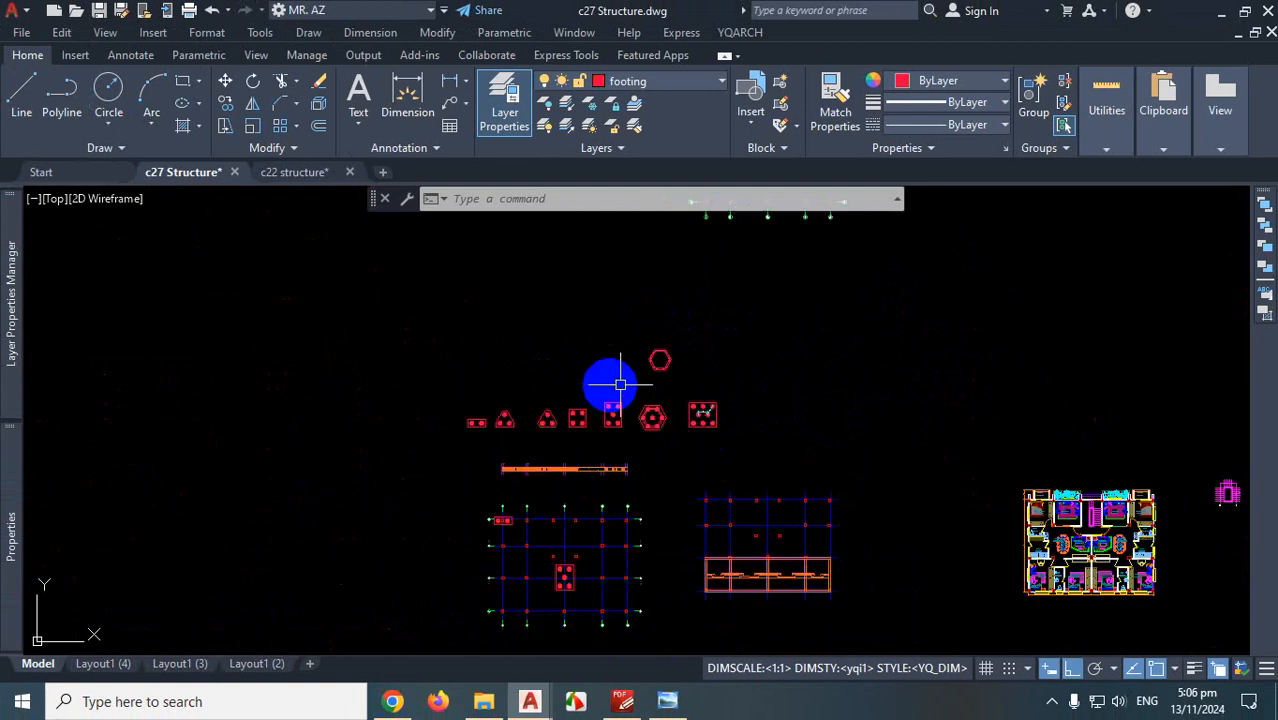
scroll(666, 462, "up", 8)
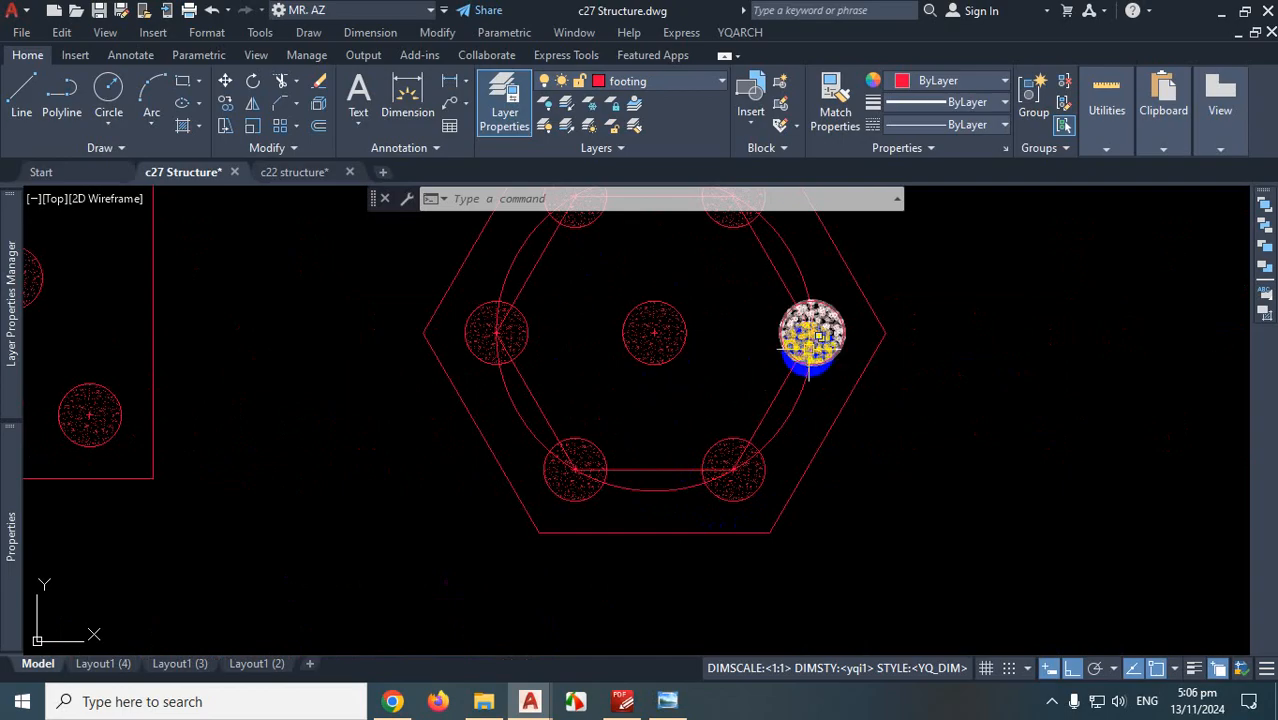
scroll(1053, 414, "down", 7)
scroll(747, 417, "up", 5)
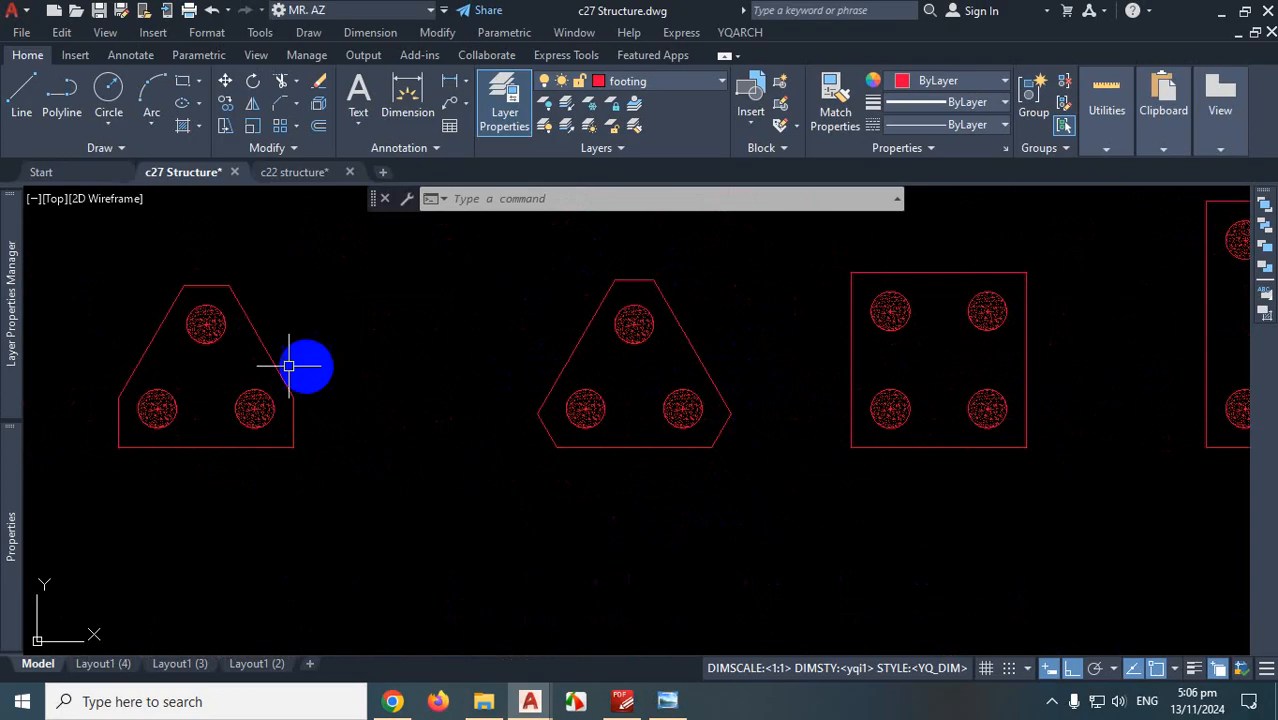
scroll(390, 379, "down", 6)
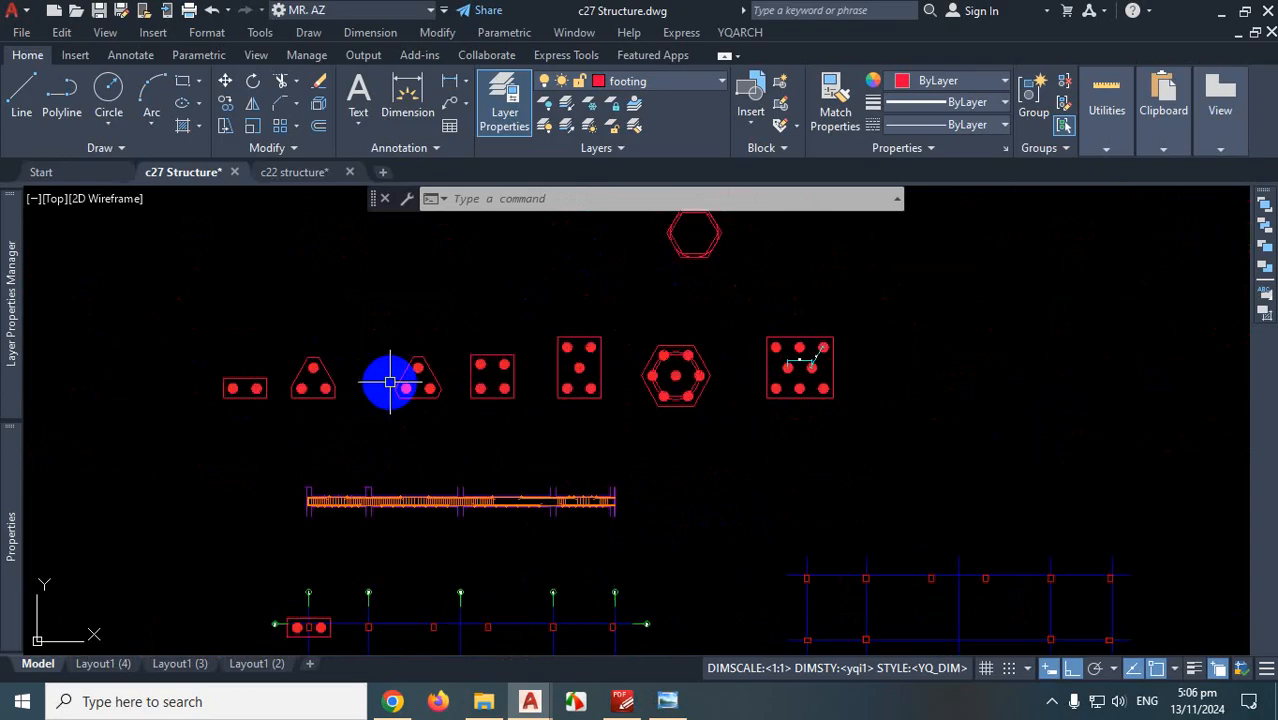
scroll(556, 322, "up", 6)
scroll(570, 332, "down", 1)
scroll(570, 332, "up", 6)
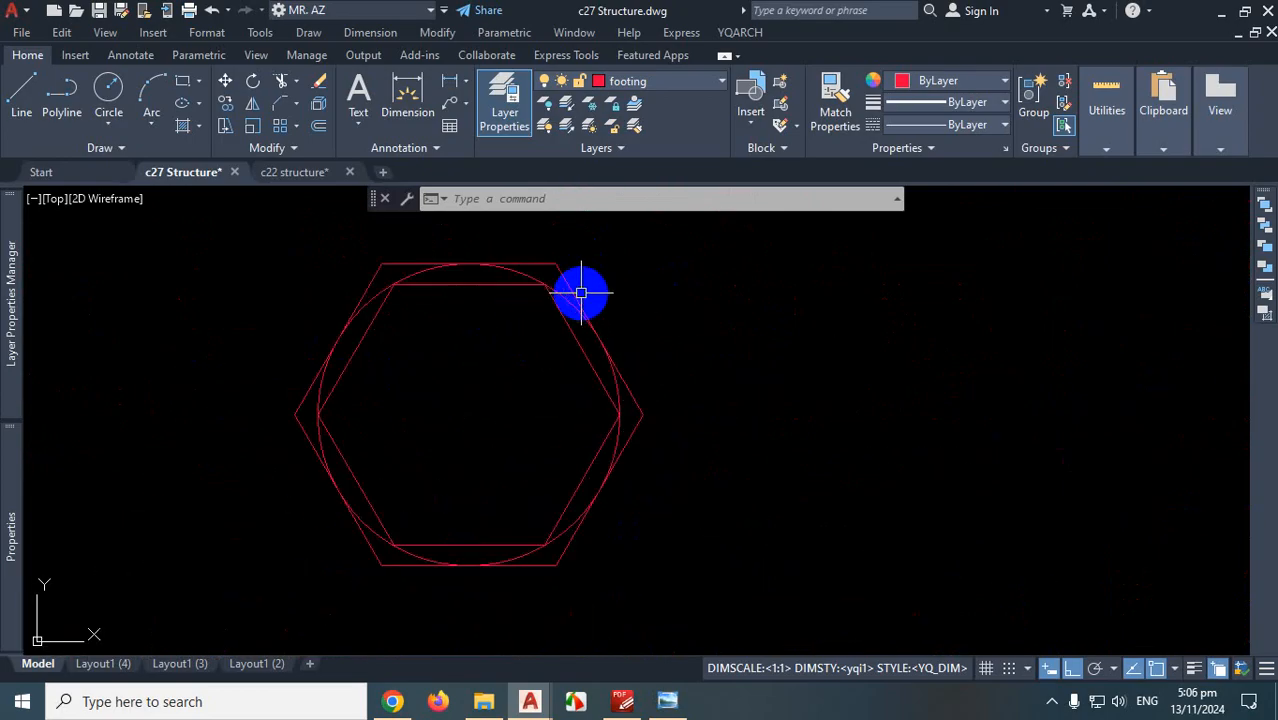
Switch to the structural drawings in PDF-XChange Editor and examine the PC4 pile cap on the pilecap layout
left_click(1053, 708)
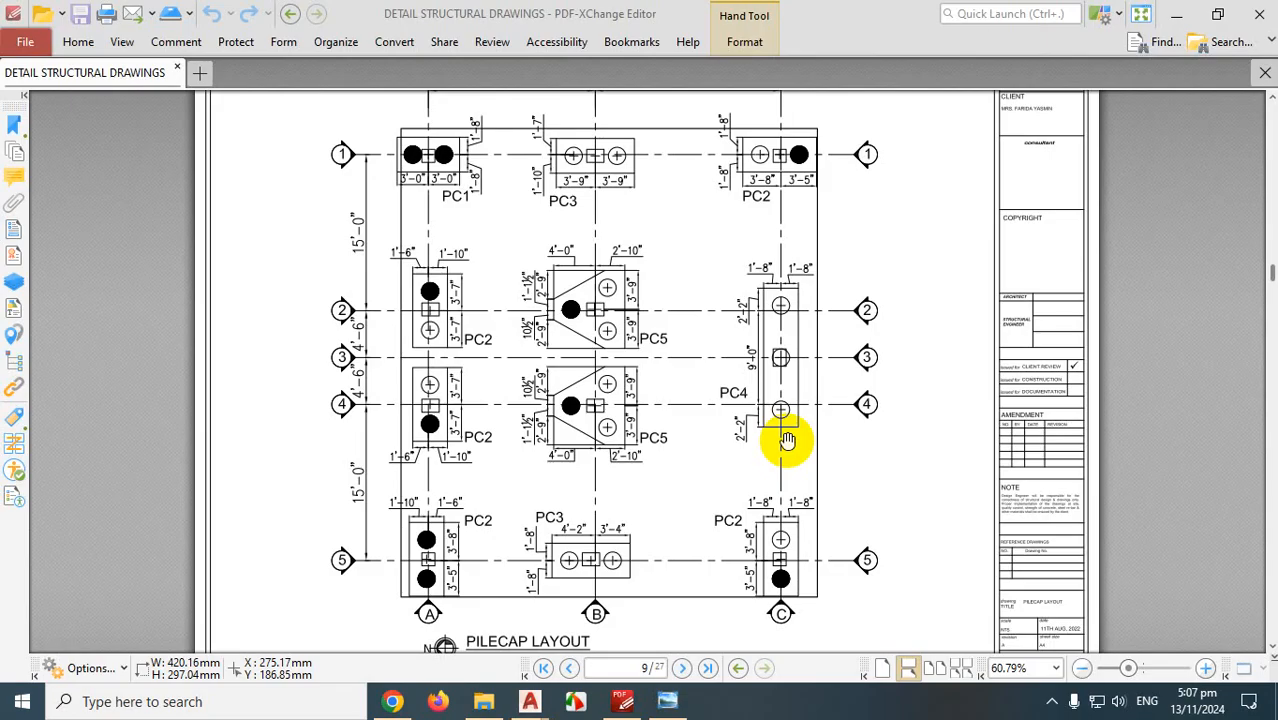
scroll(785, 437, "up", 5)
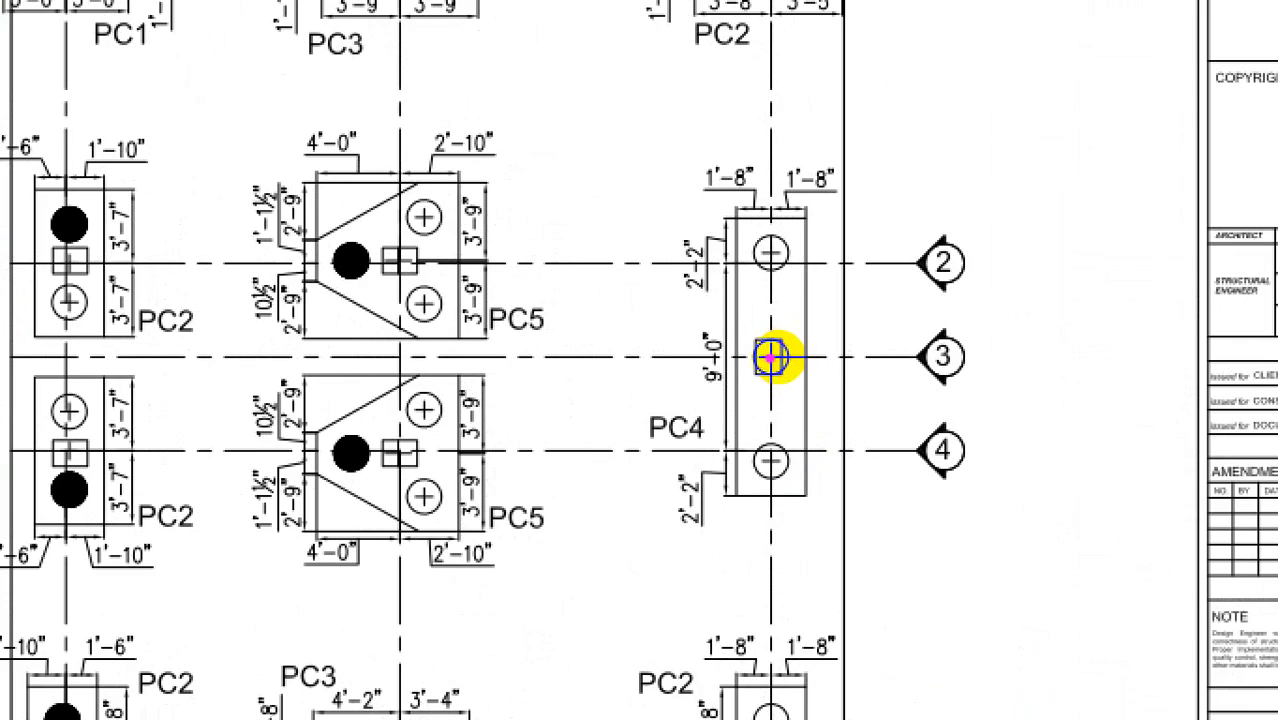